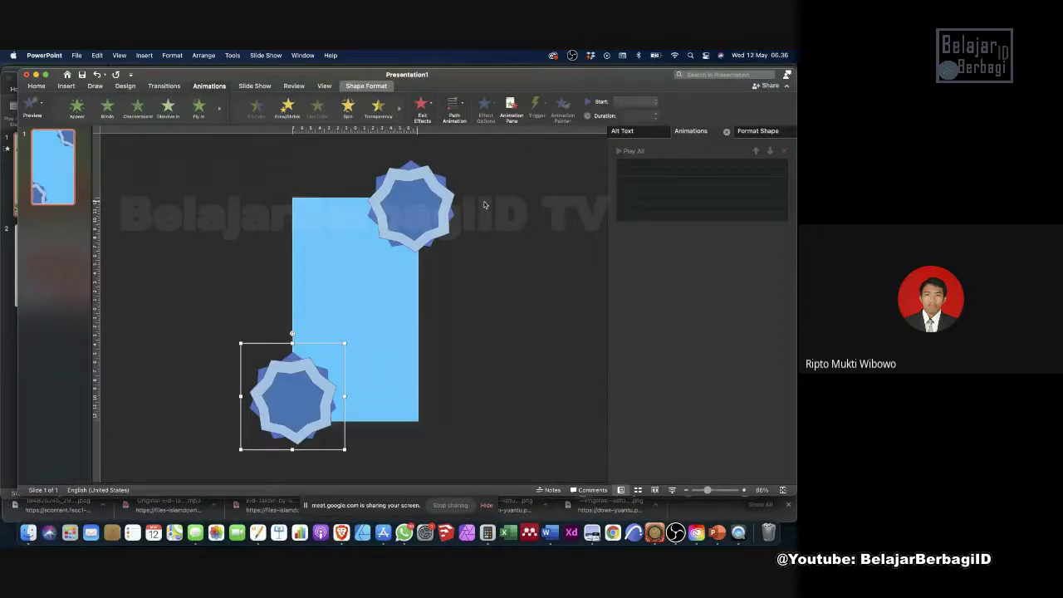
Review the Google Meet chat in Brave for participants' messages about grouping shapes, and return to the PowerPoint slide.
click(395, 201)
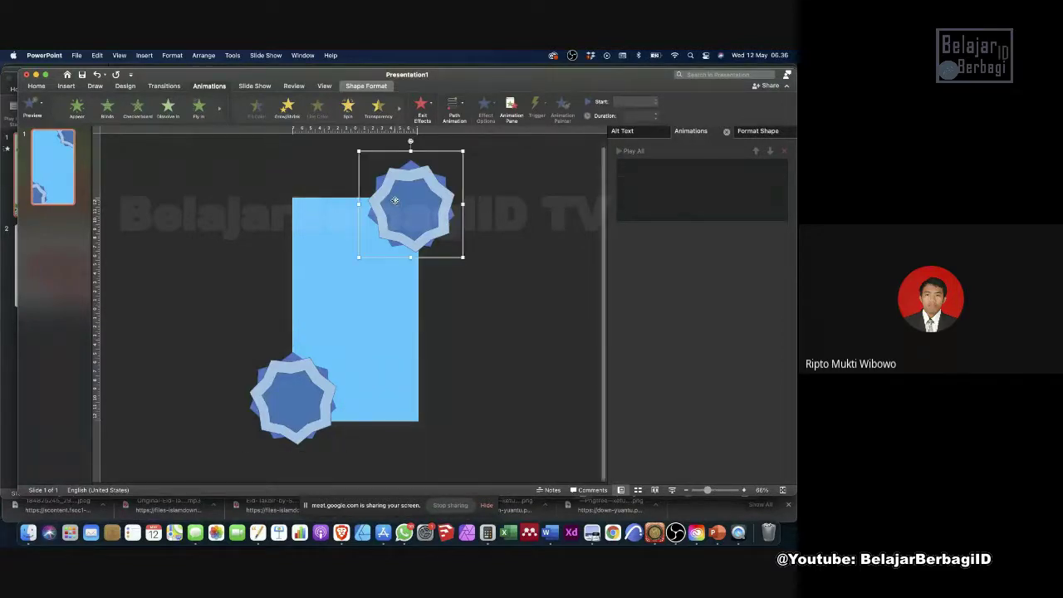
right_click(395, 202)
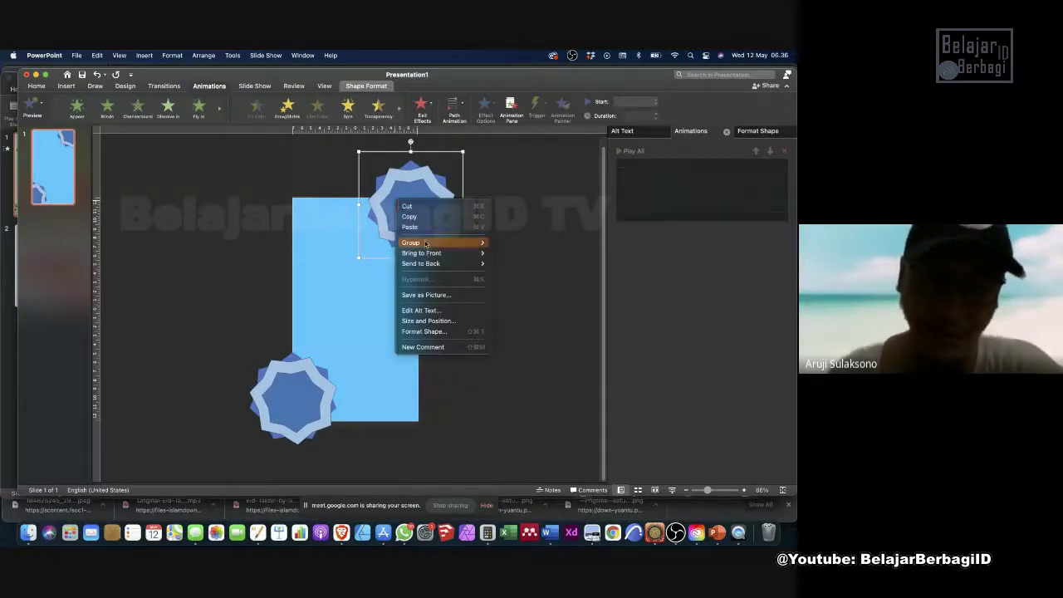
mouse_move(429, 242)
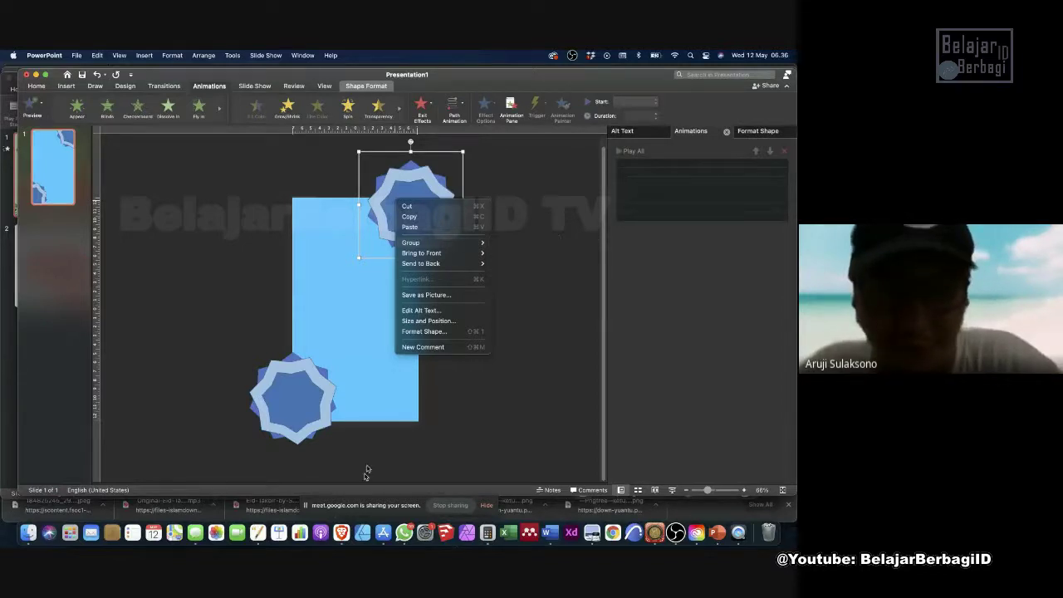
click(340, 533)
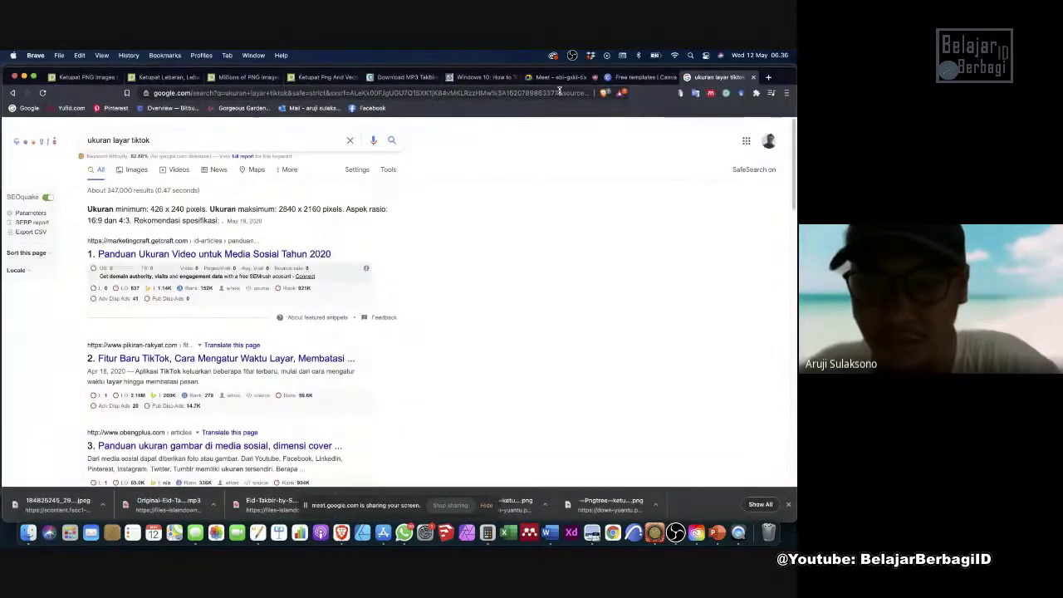
click(554, 77)
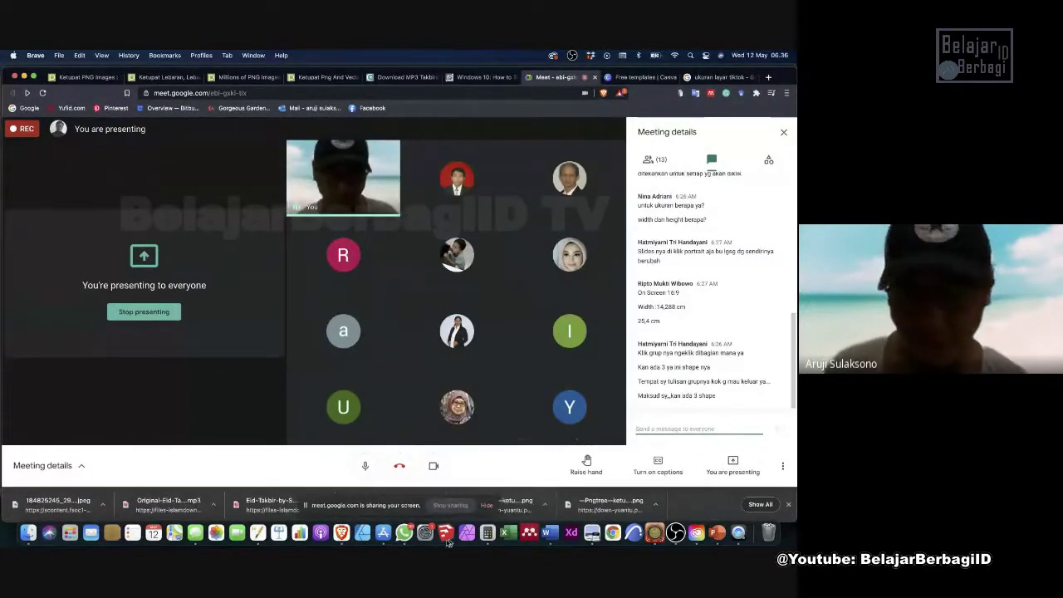
click(718, 533)
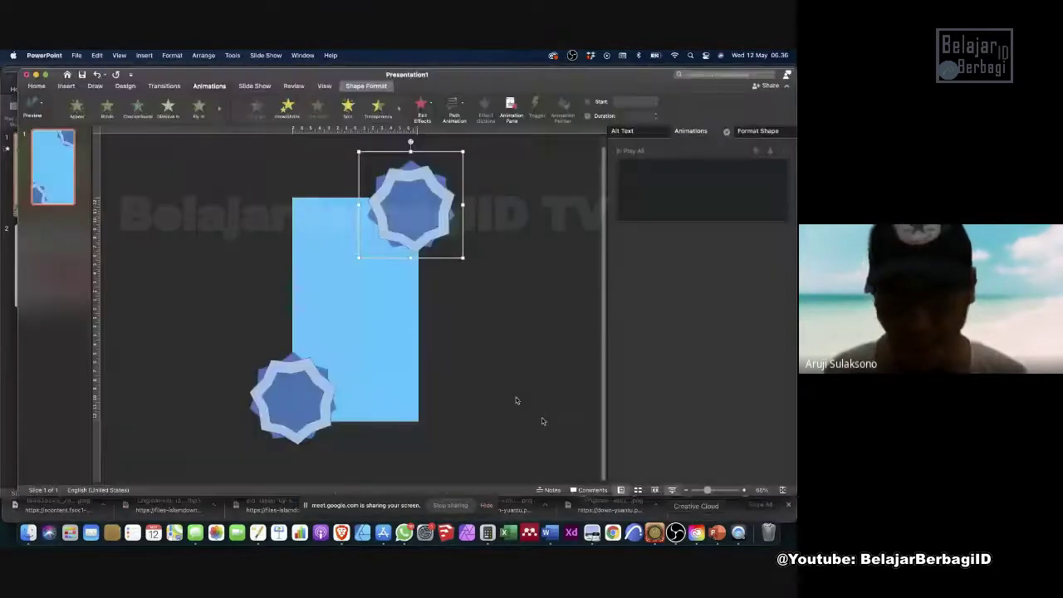
Ungroup the star ornament at the slide's upper-right corner into its separate shapes and deselect them.
right_click(407, 219)
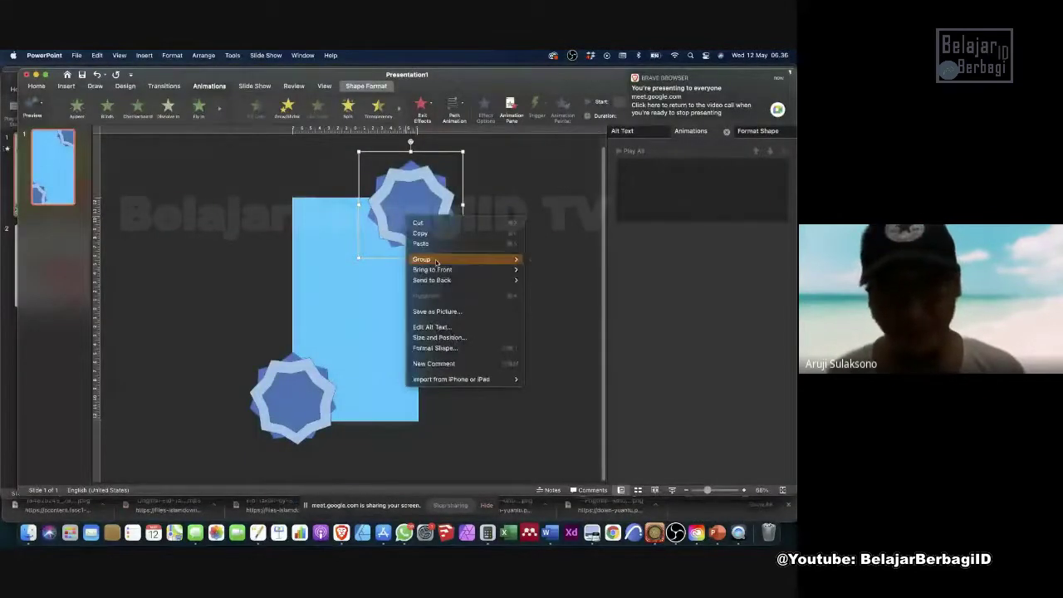
click(534, 291)
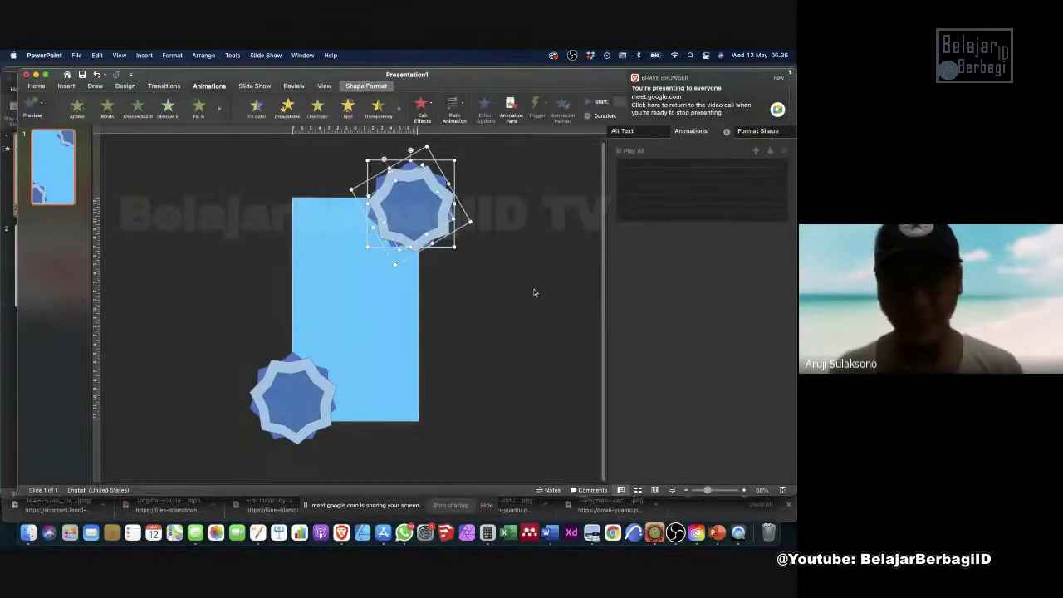
click(532, 273)
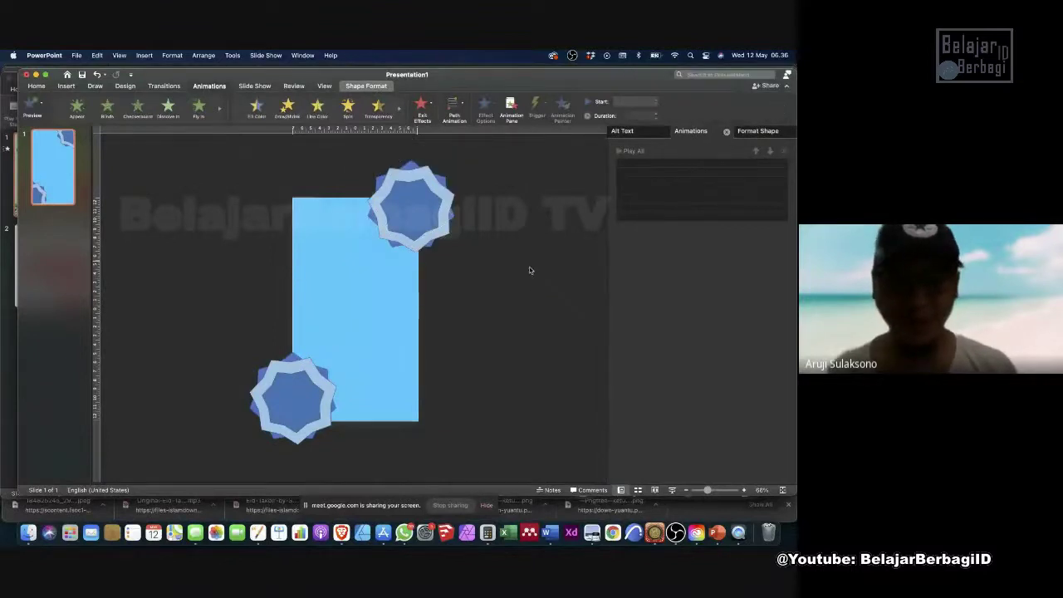
Select the overlapping star shapes at the slide's upper-right corner and group them.
drag(528, 149, 331, 266)
click(513, 163)
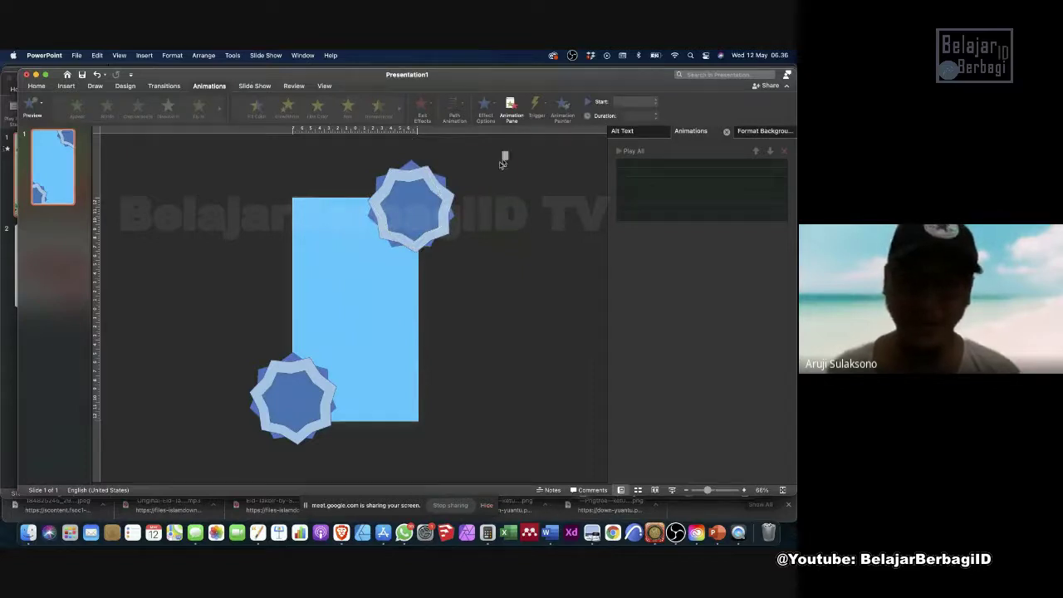
drag(508, 151, 346, 268)
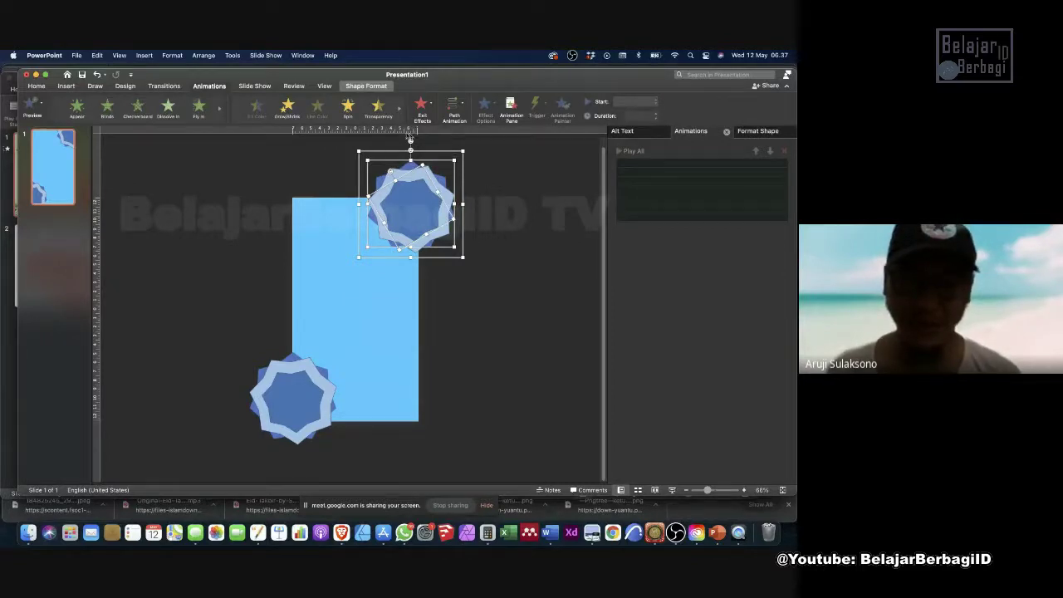
right_click(415, 211)
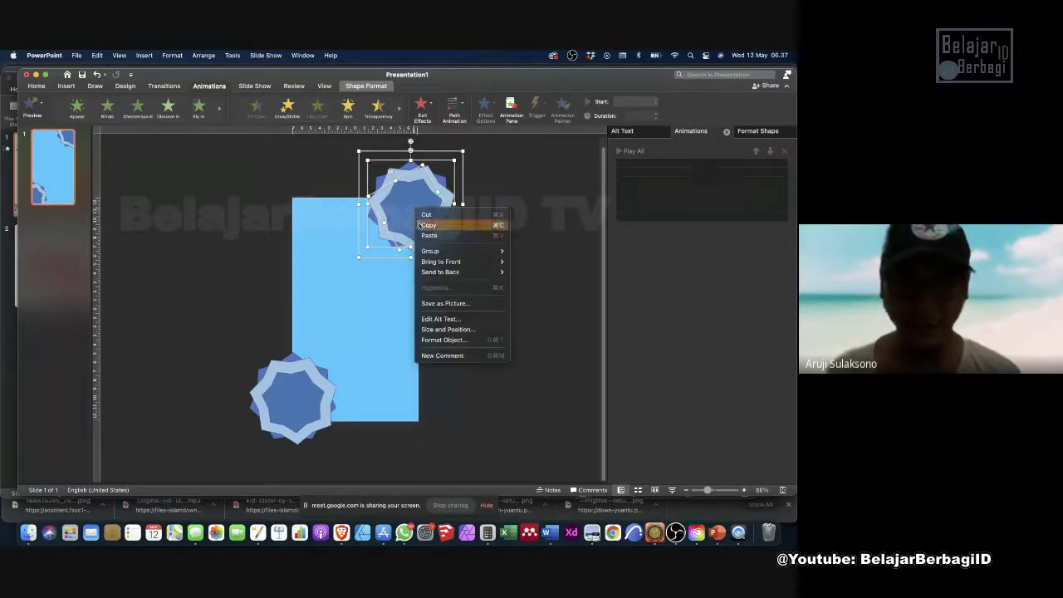
mouse_move(424, 251)
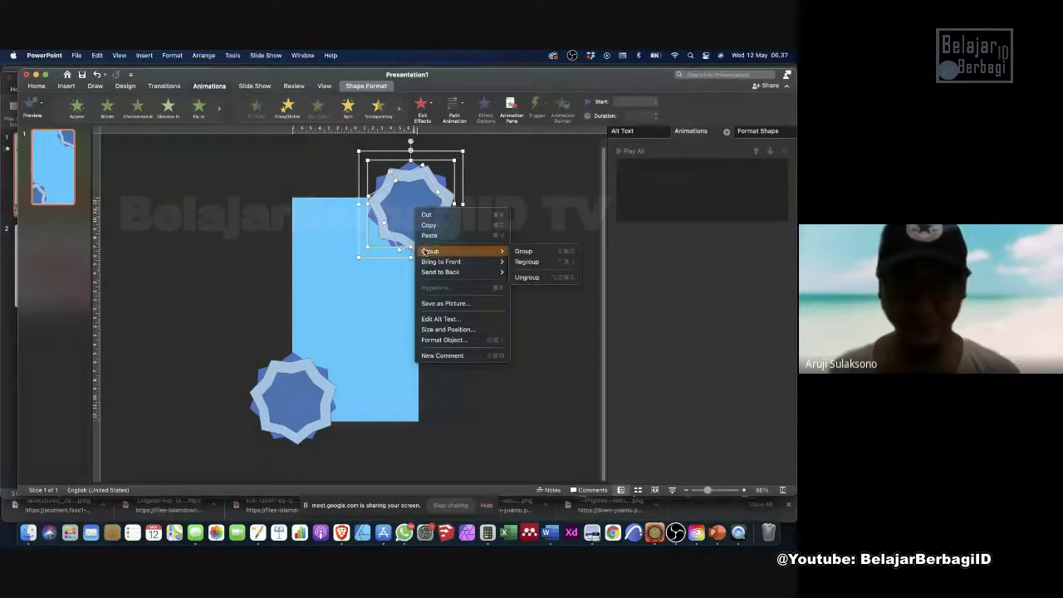
click(535, 251)
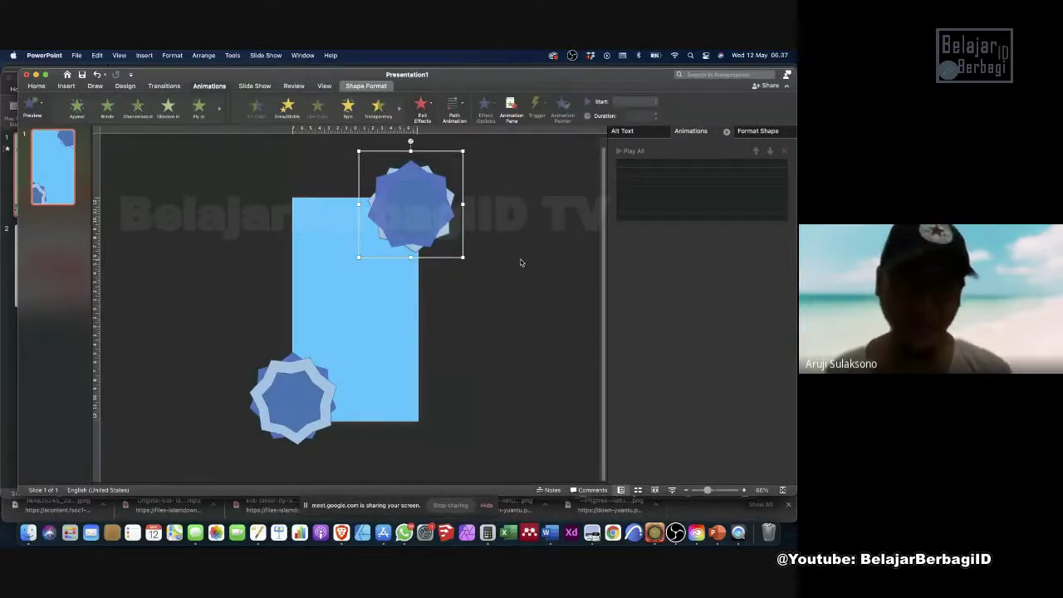
Undo the last grouping changes made to the upper-right star ornament.
click(432, 223)
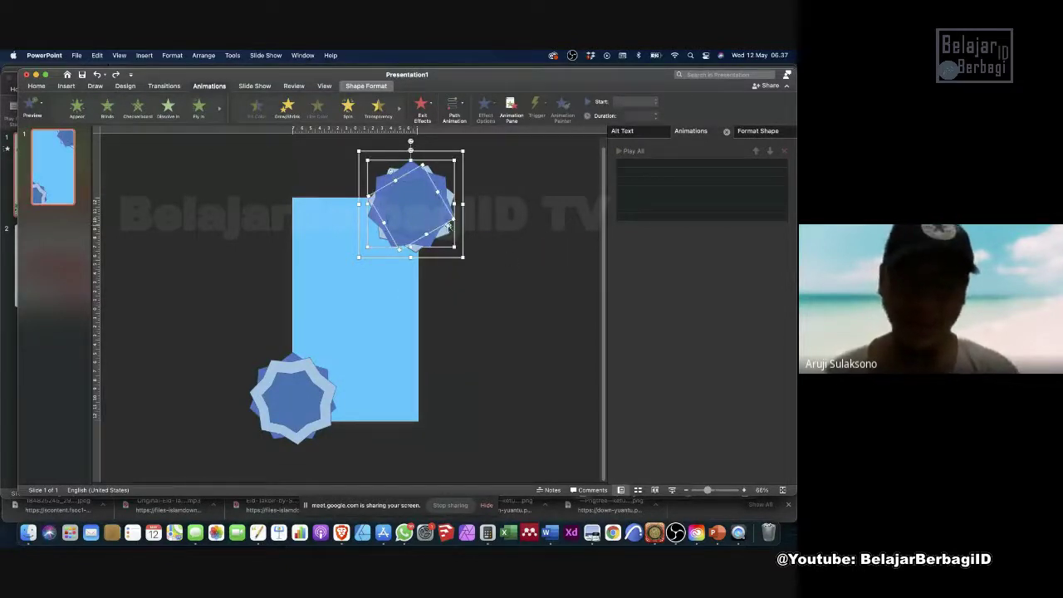
key(super+z)
key(super+z)
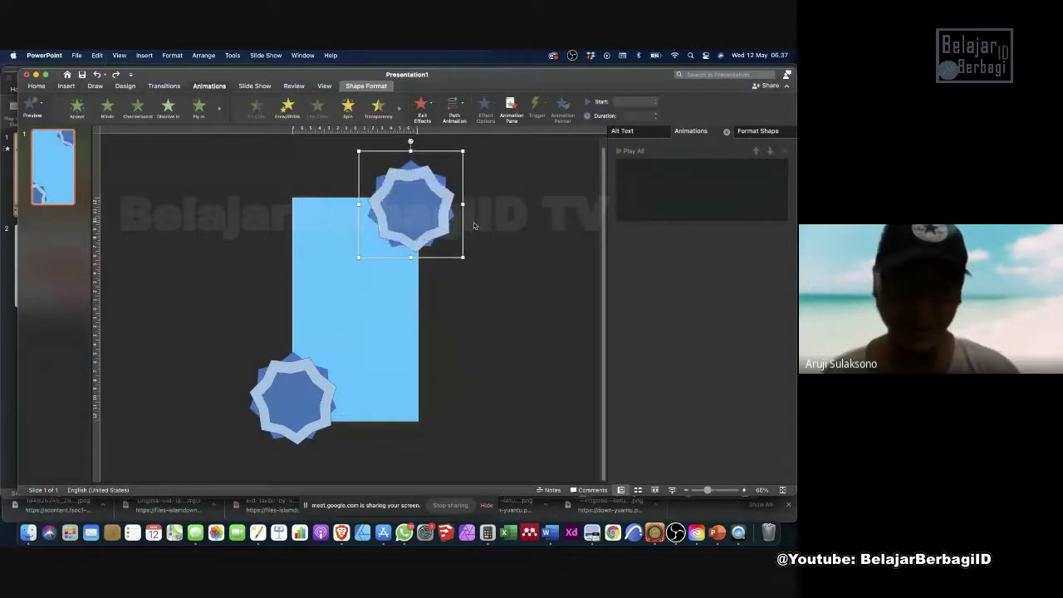
Try to select the individual star shapes inside the upper-right ornament and group them together.
click(537, 216)
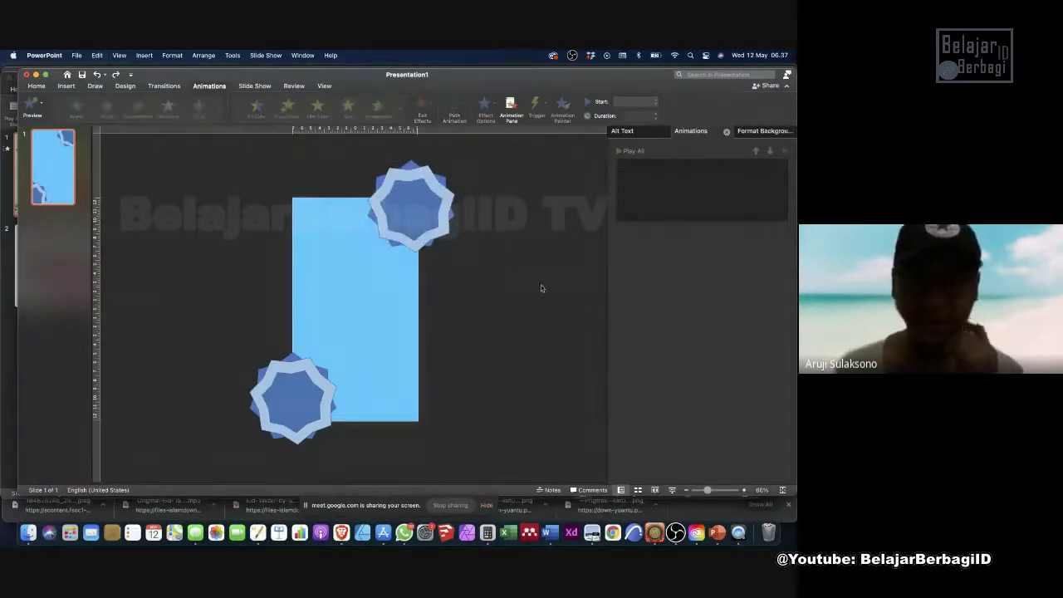
drag(542, 286, 352, 143)
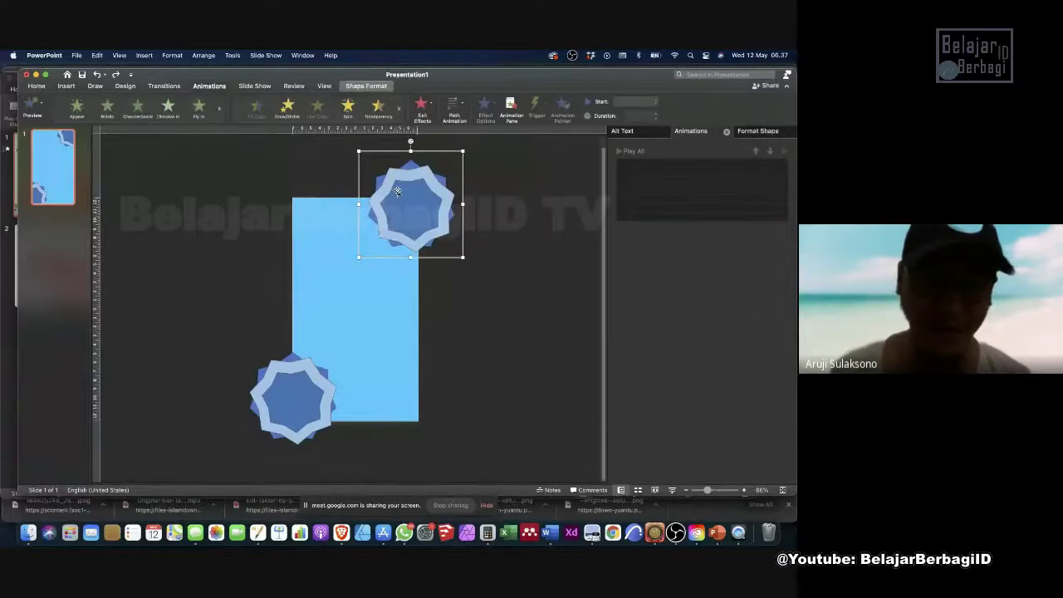
click(398, 192)
drag(448, 186, 394, 202)
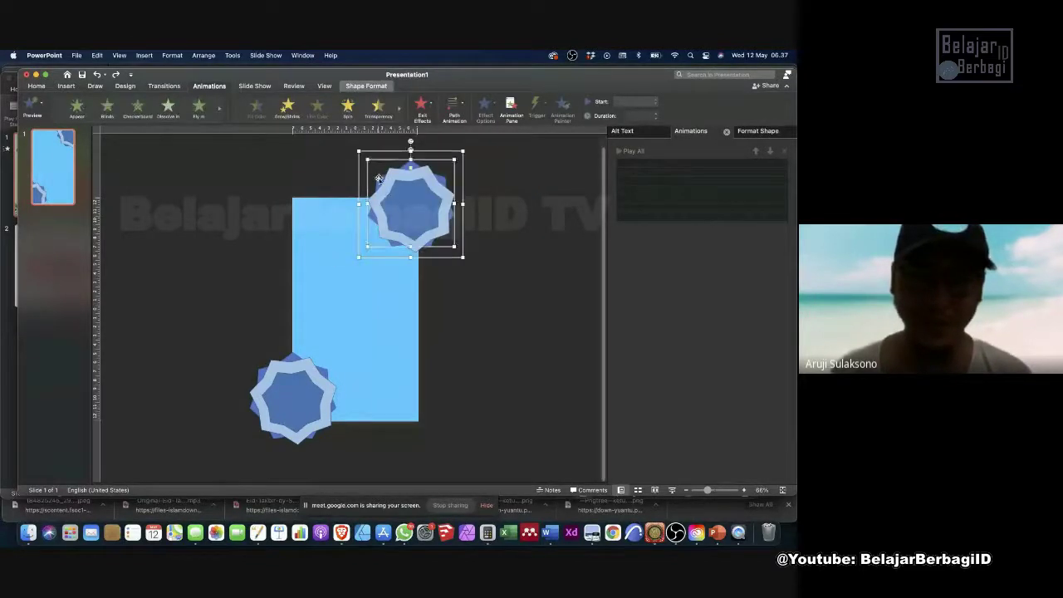
click(384, 182)
right_click(392, 185)
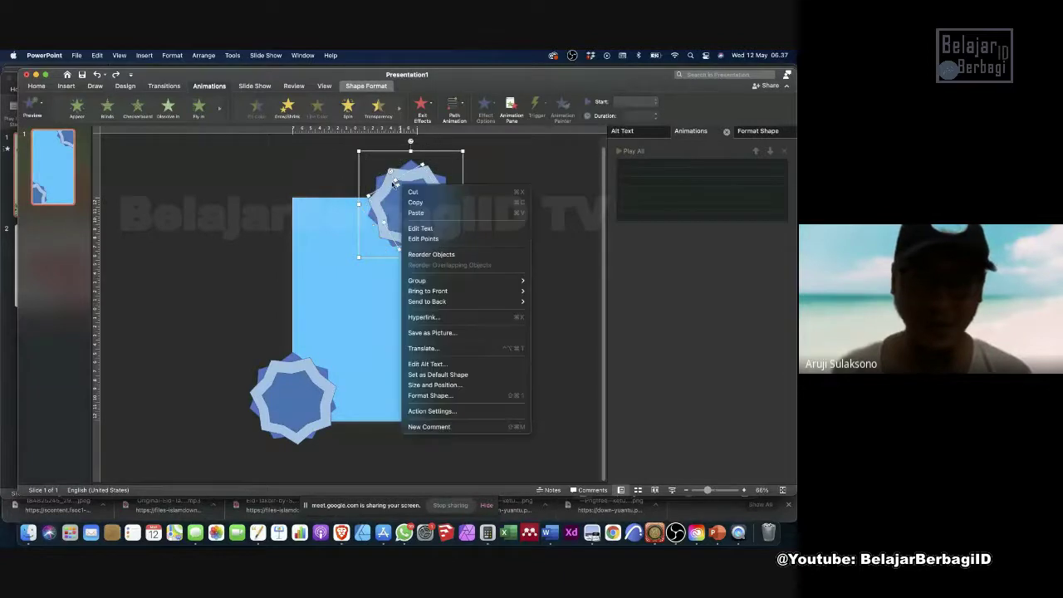
click(384, 181)
click(378, 180)
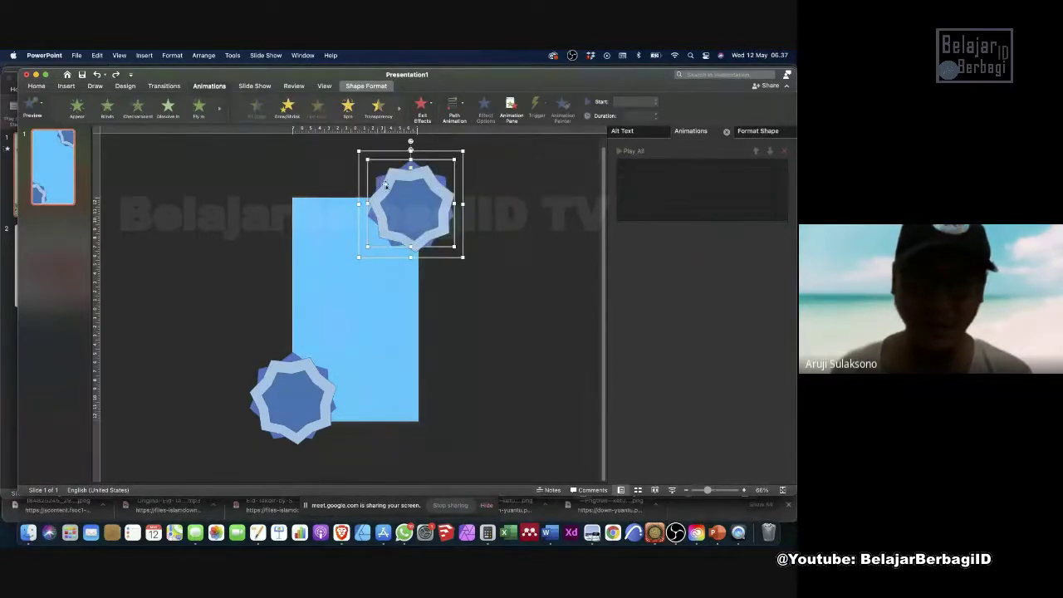
click(383, 190)
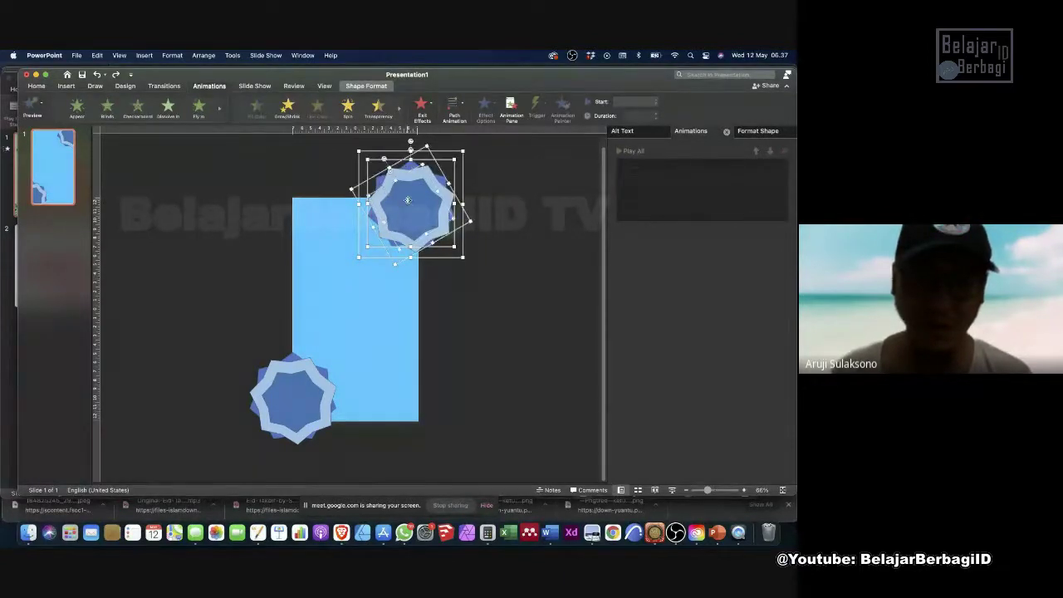
right_click(407, 200)
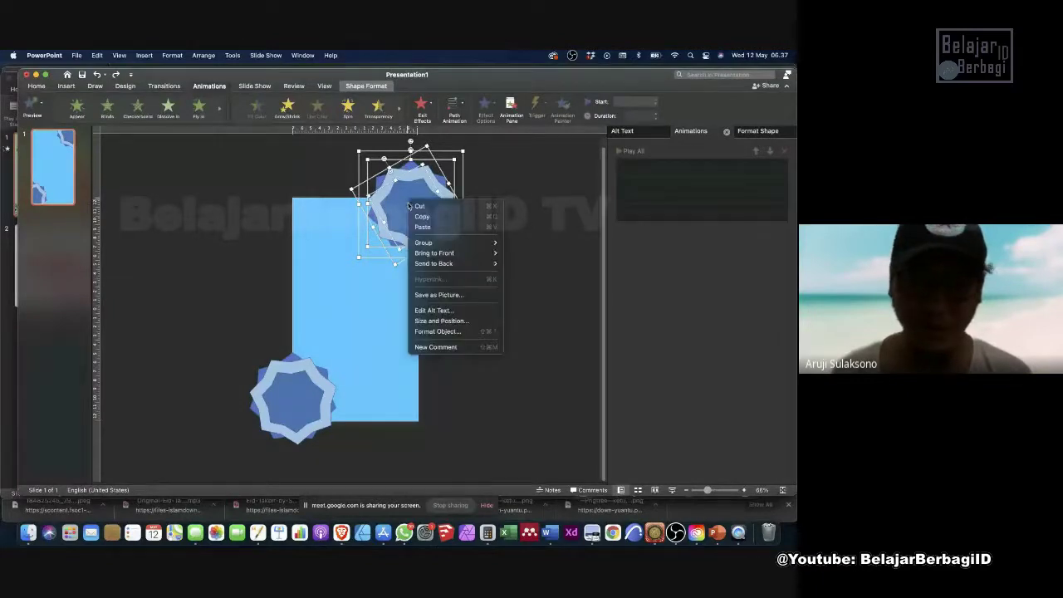
click(484, 253)
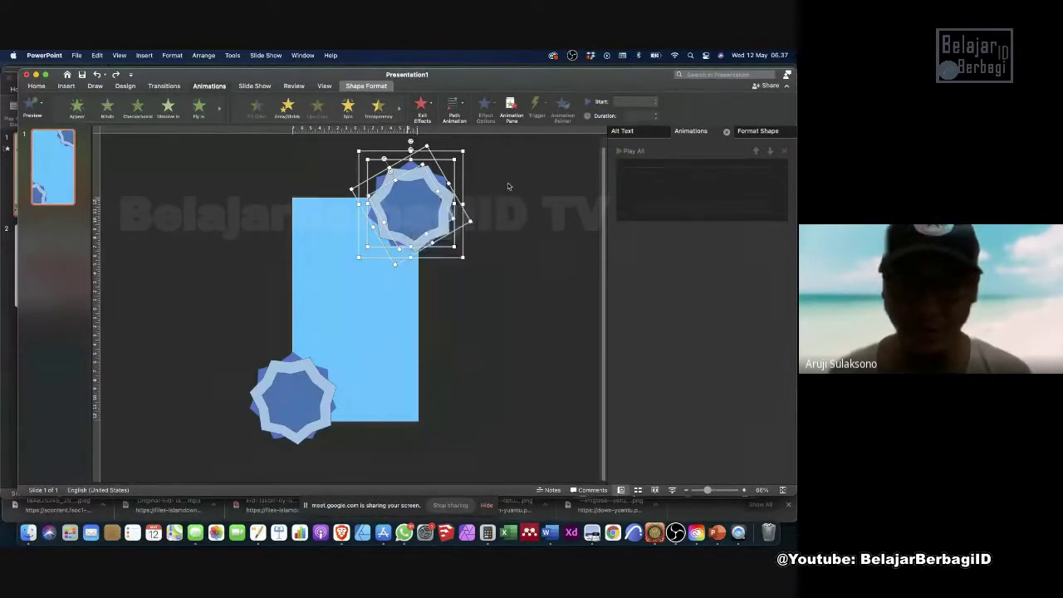
click(527, 181)
Select the whole upper-right star ornament, ungroup it and clear the selection.
drag(524, 143, 332, 274)
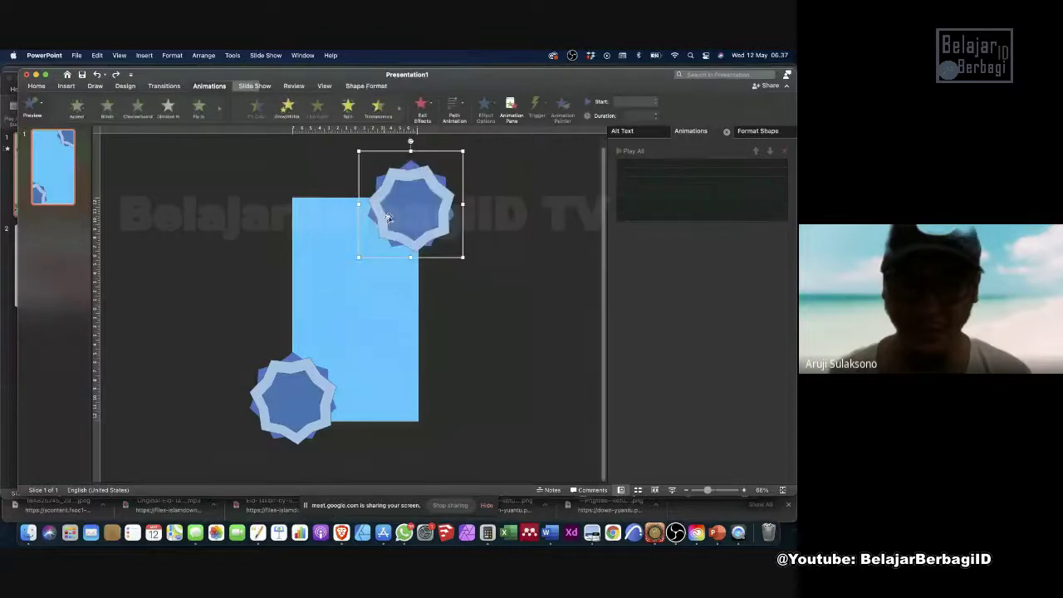
right_click(389, 216)
mouse_move(444, 256)
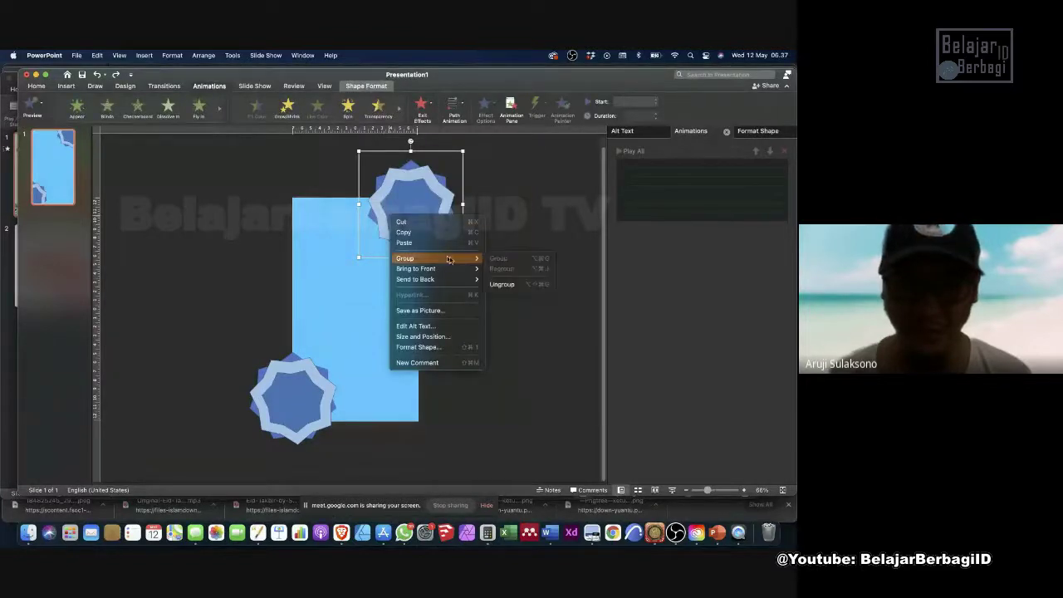
click(524, 284)
click(518, 227)
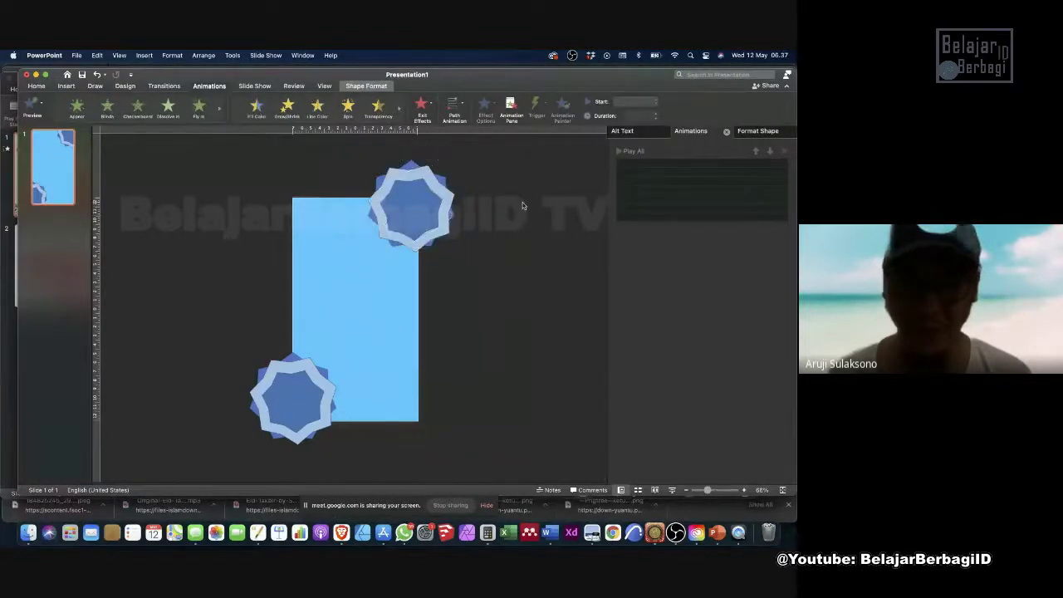
Select all the separate star shapes of the upper-right ornament and combine them into one group.
drag(521, 148, 329, 277)
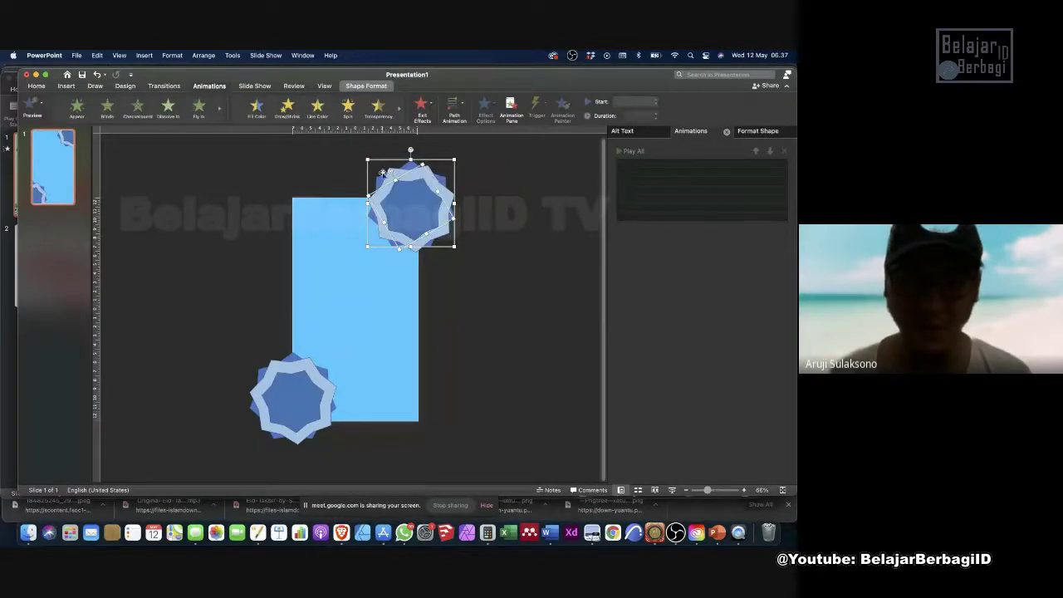
drag(400, 171, 383, 158)
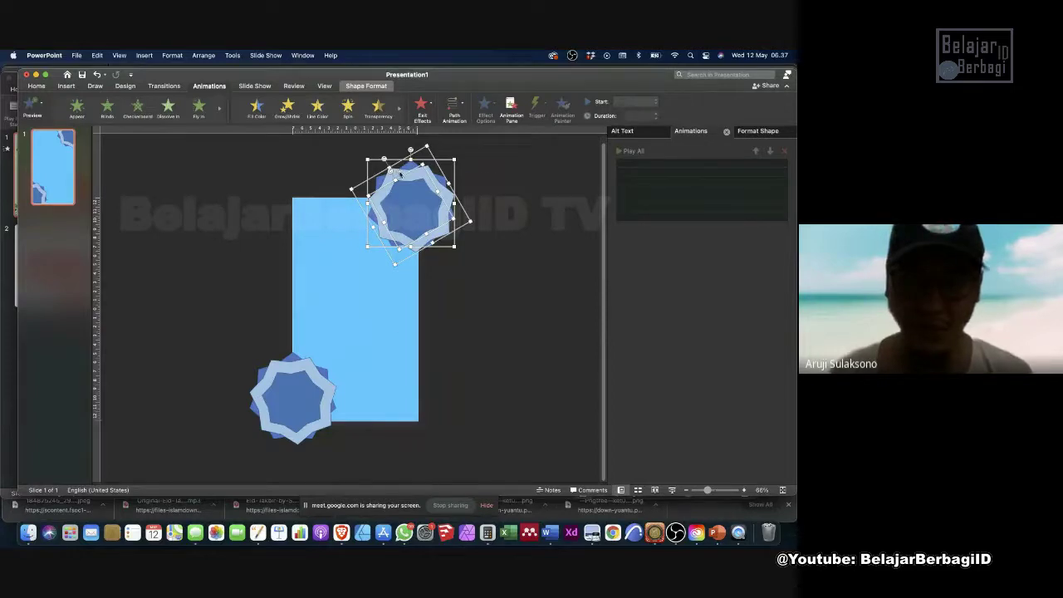
right_click(401, 174)
mouse_move(432, 217)
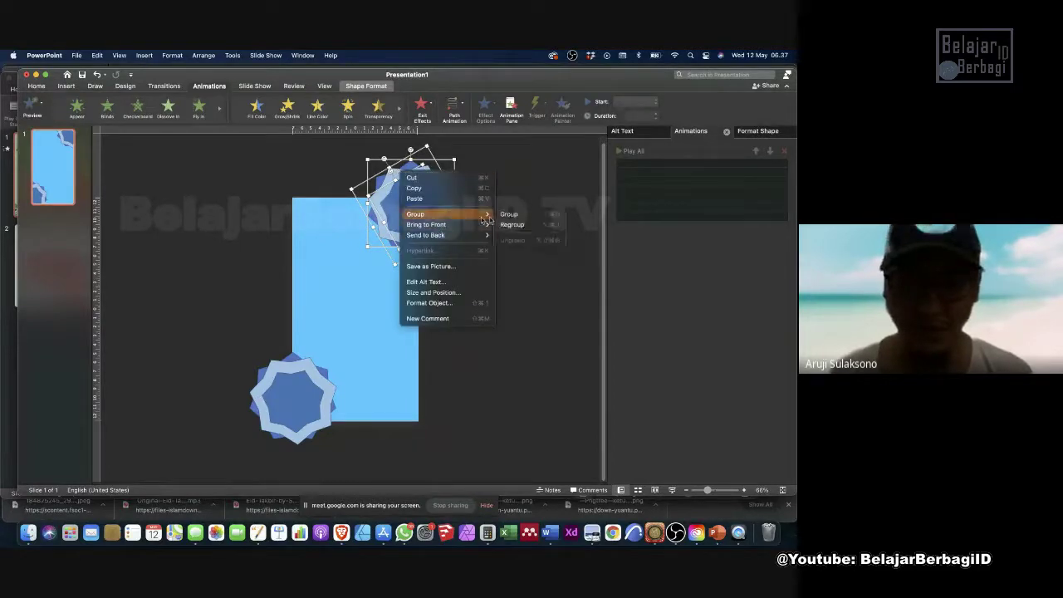
click(510, 214)
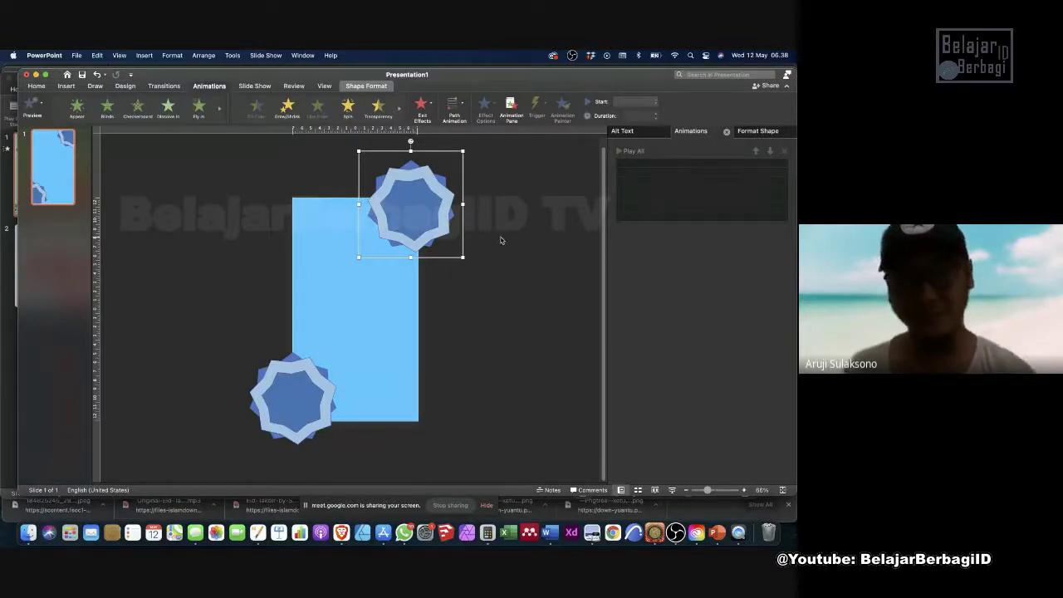
Enlarge the slide thumbnail slightly and extend the presentation window to the edge of the screen.
click(39, 238)
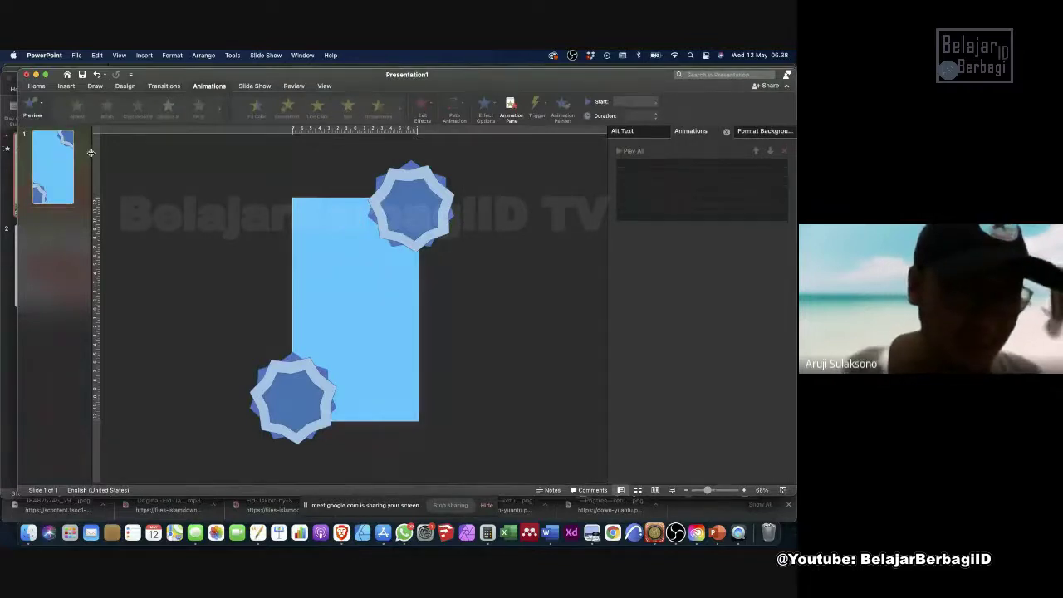
drag(92, 152, 181, 144)
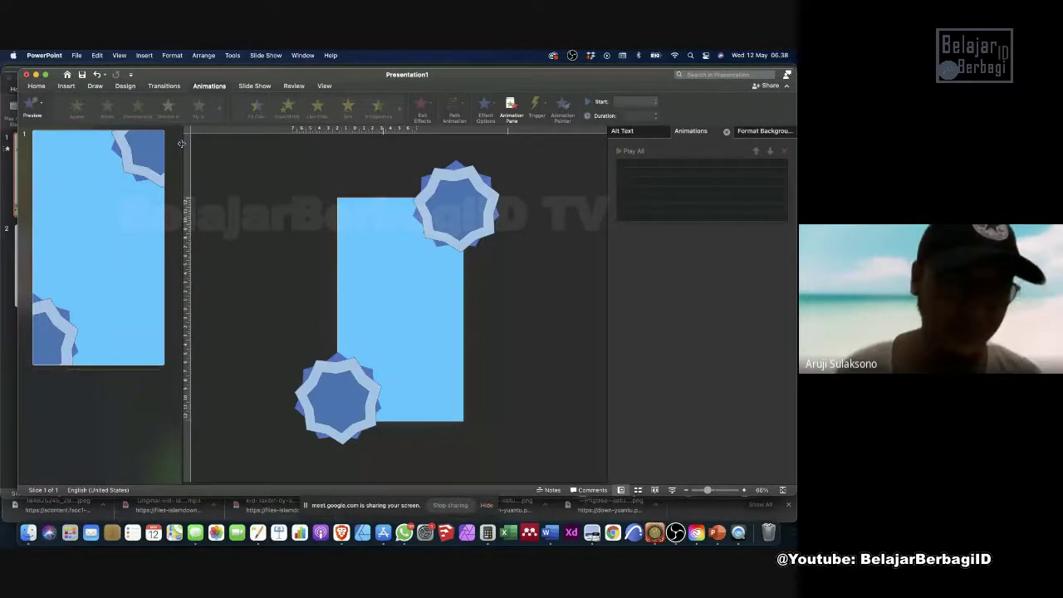
drag(181, 144, 106, 150)
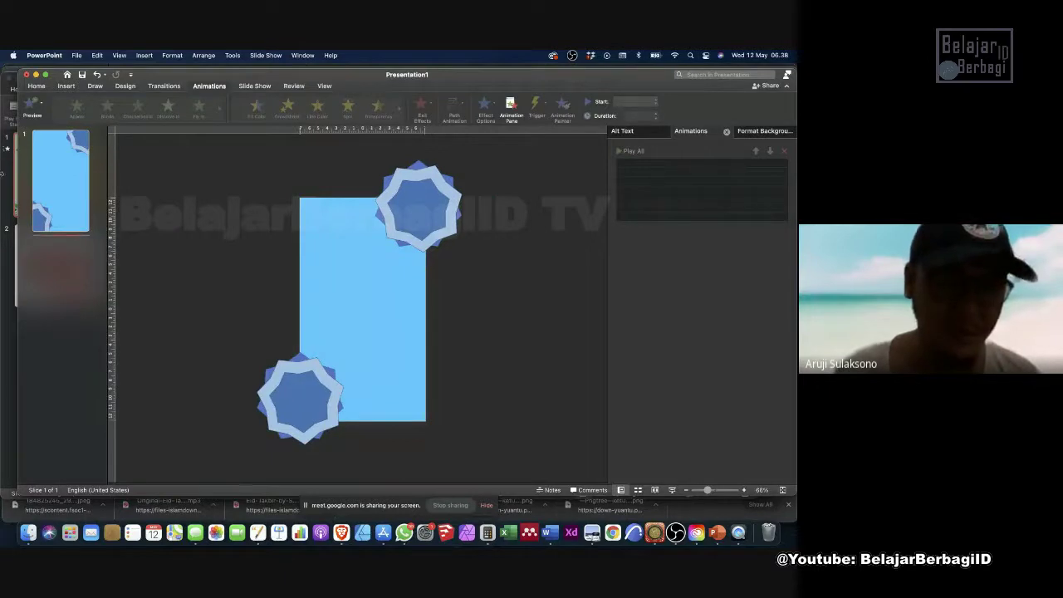
drag(2, 173, 0, 173)
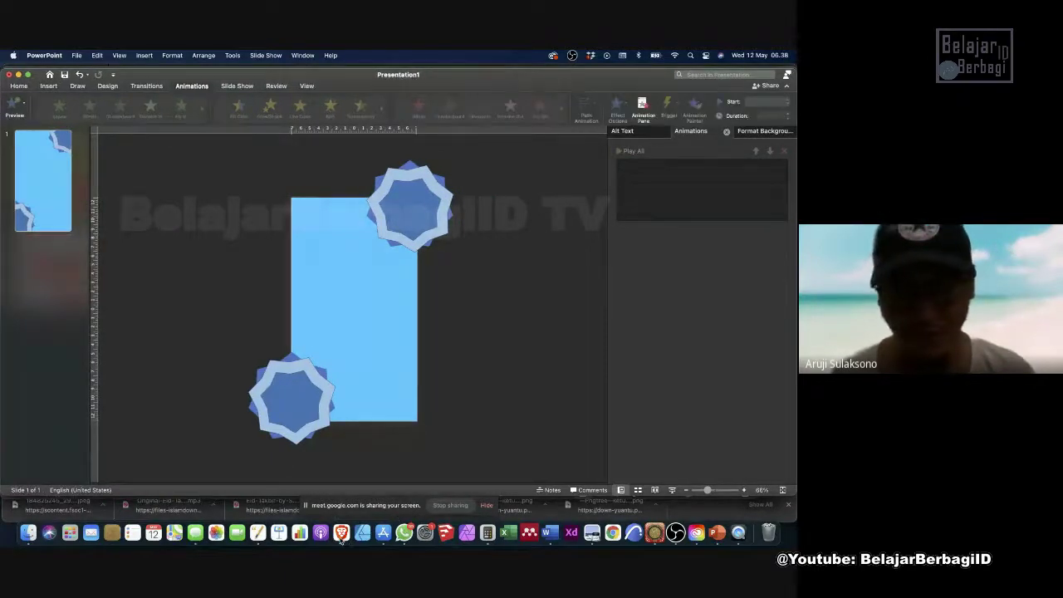
Switch to the browser to check the Google Meet chat, and return to the PowerPoint presentation.
click(340, 536)
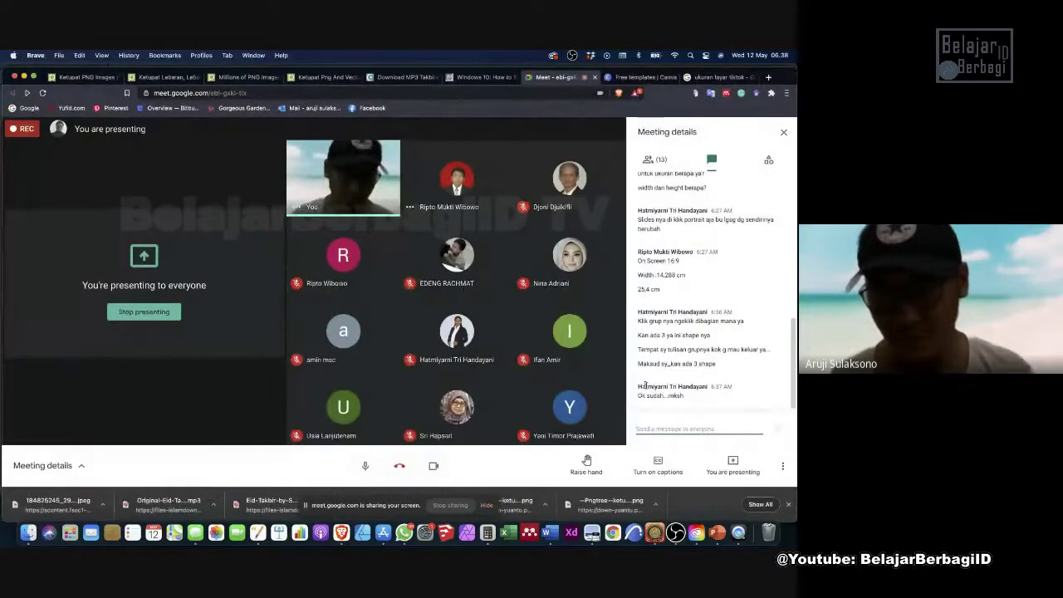
click(720, 533)
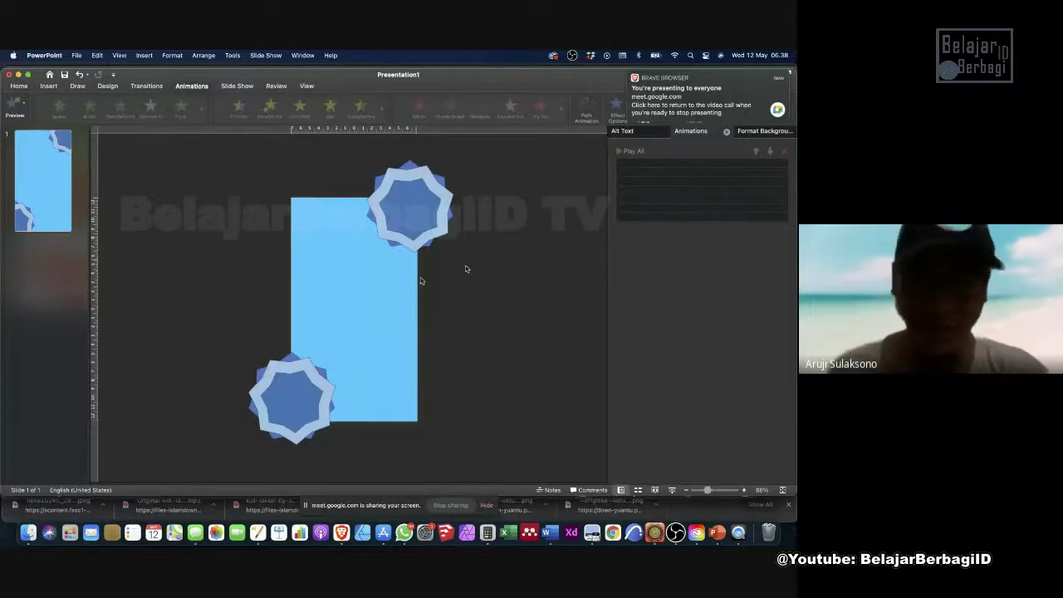
Try a Draw Line motion path moving the lower-left star ornament toward the slide's upper middle, and delete that animation.
click(287, 376)
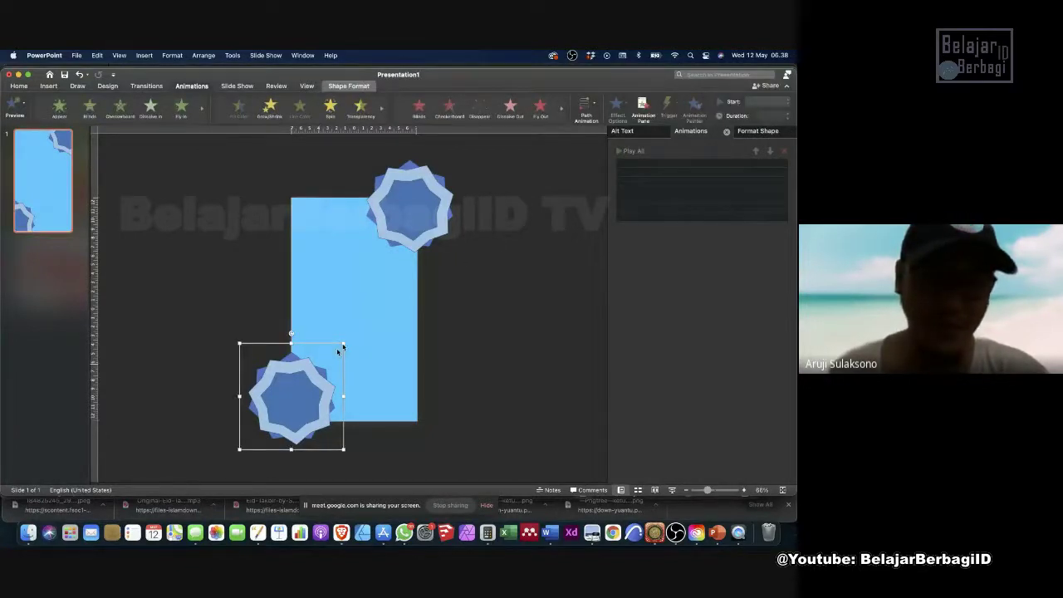
click(202, 110)
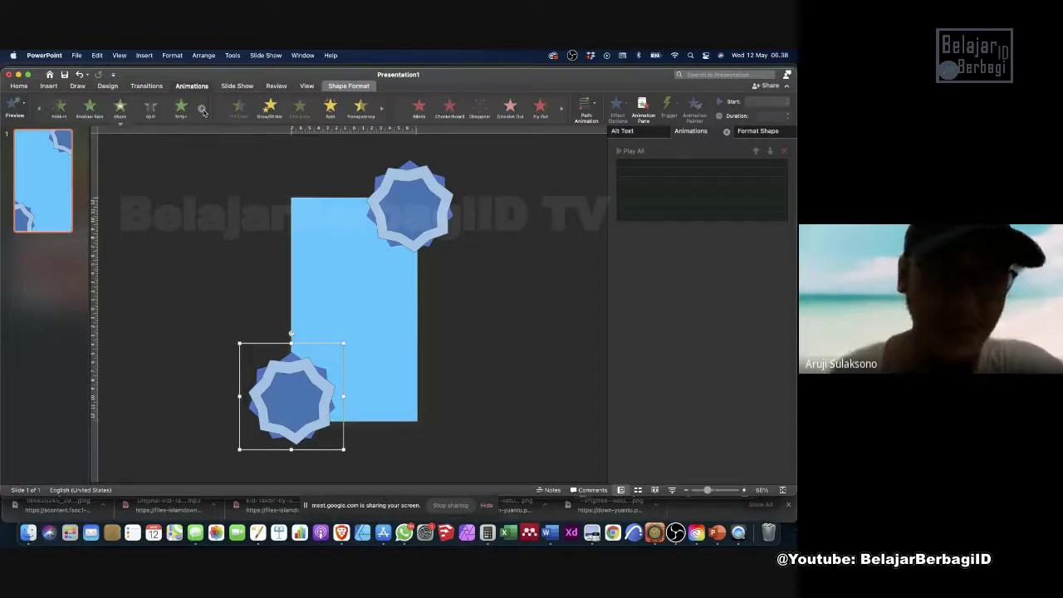
click(38, 109)
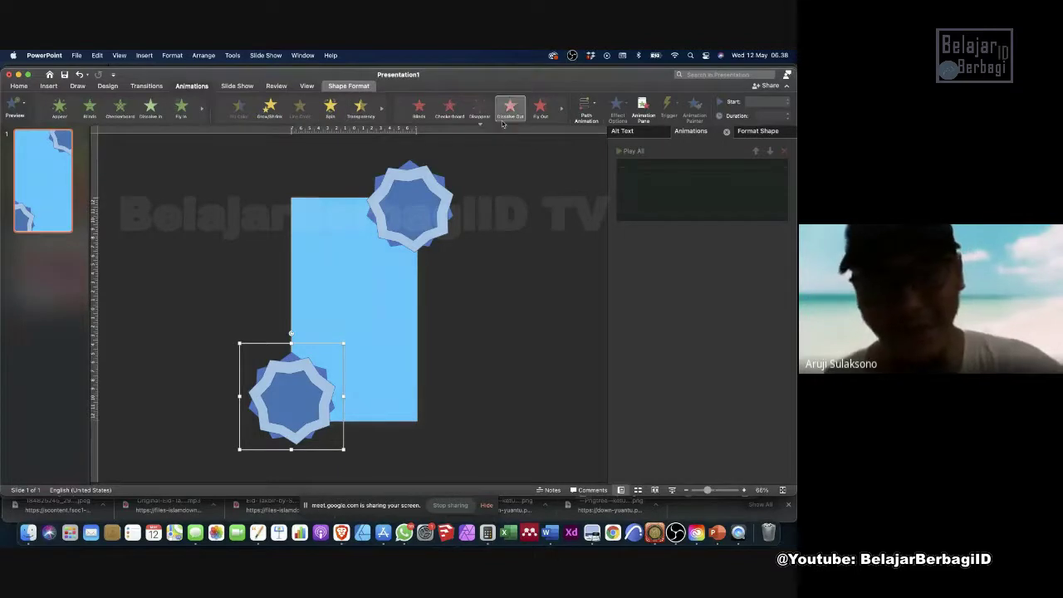
click(592, 108)
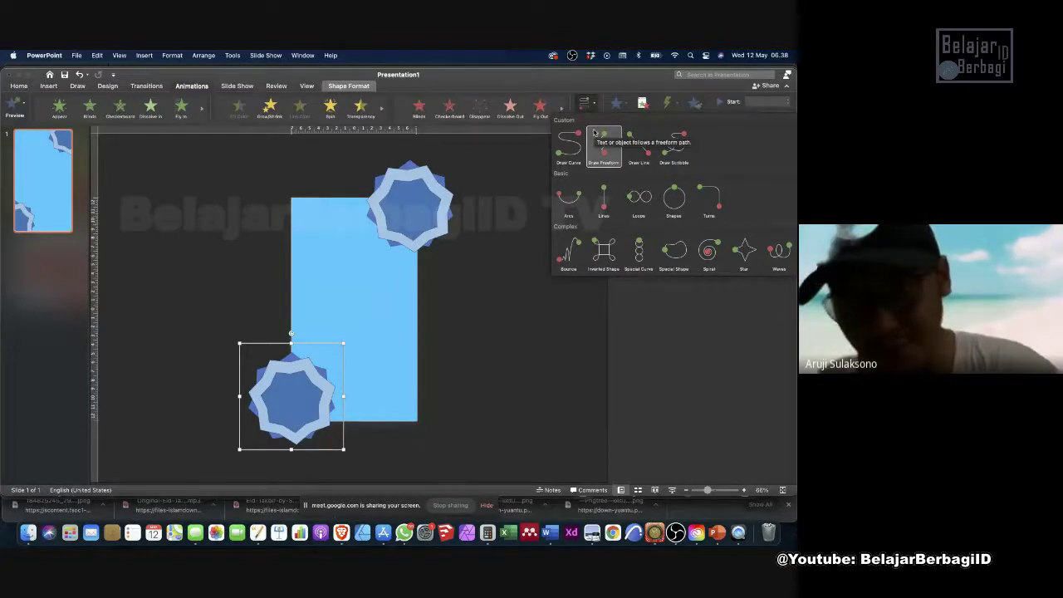
click(646, 137)
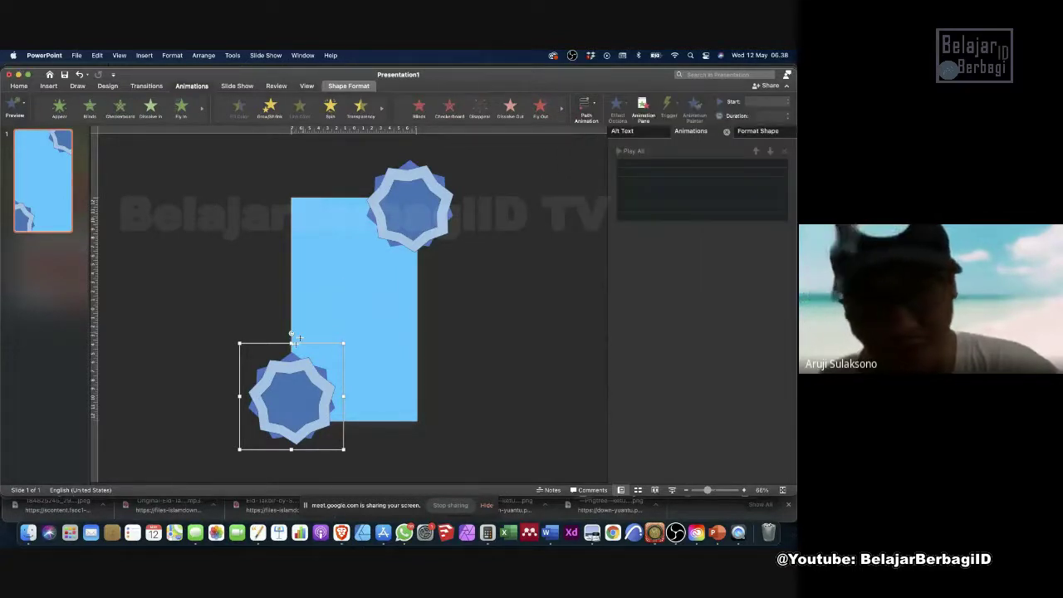
mouse_move(290, 356)
mouse_down()
mouse_move(336, 320)
mouse_move(361, 261)
mouse_up()
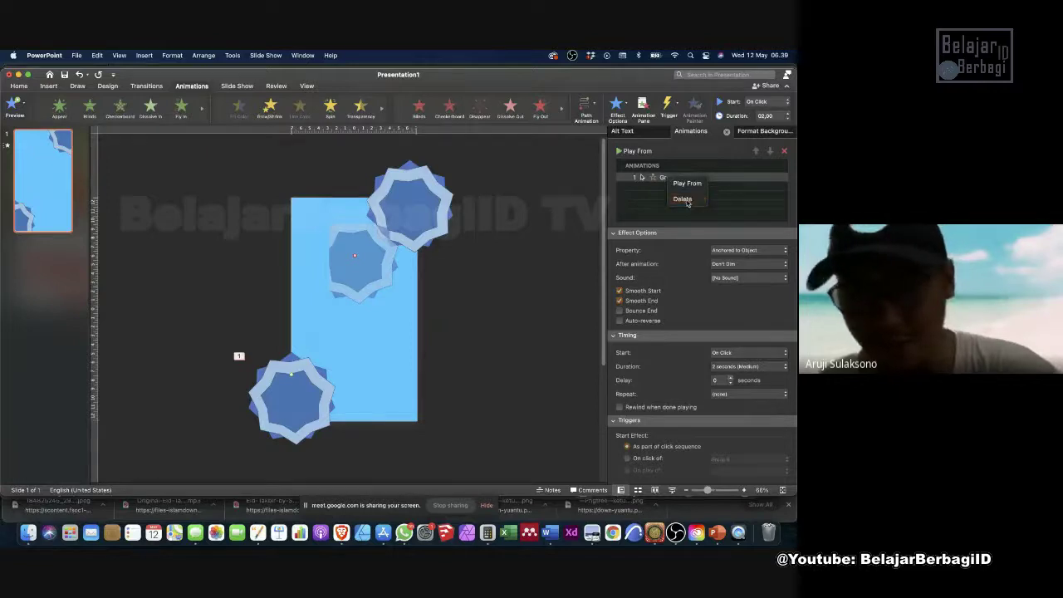
key(Delete)
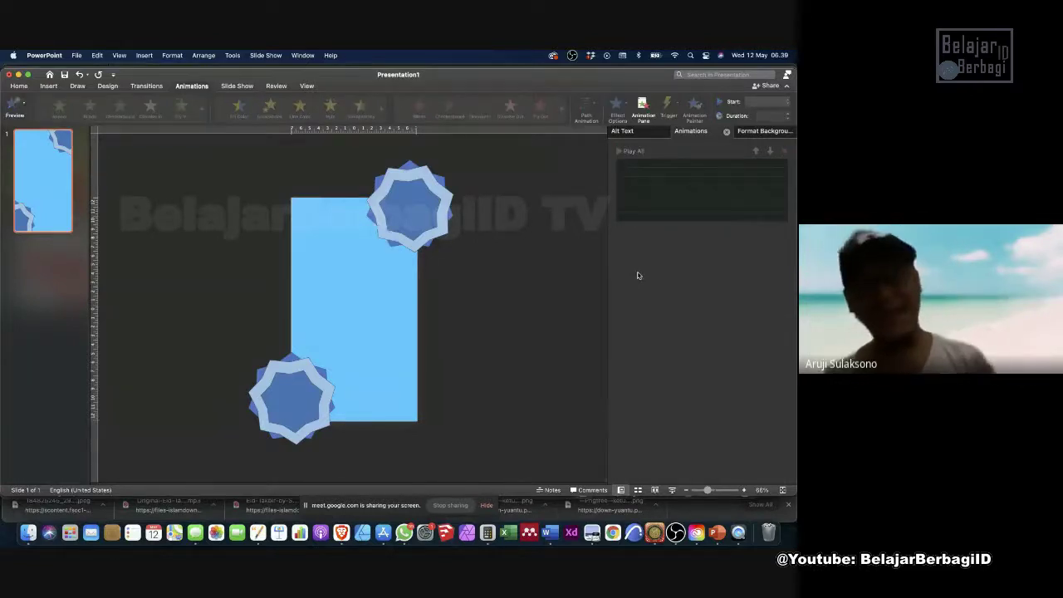
Try the Bounce motion path on the lower-left star ornament and remove it again.
click(285, 372)
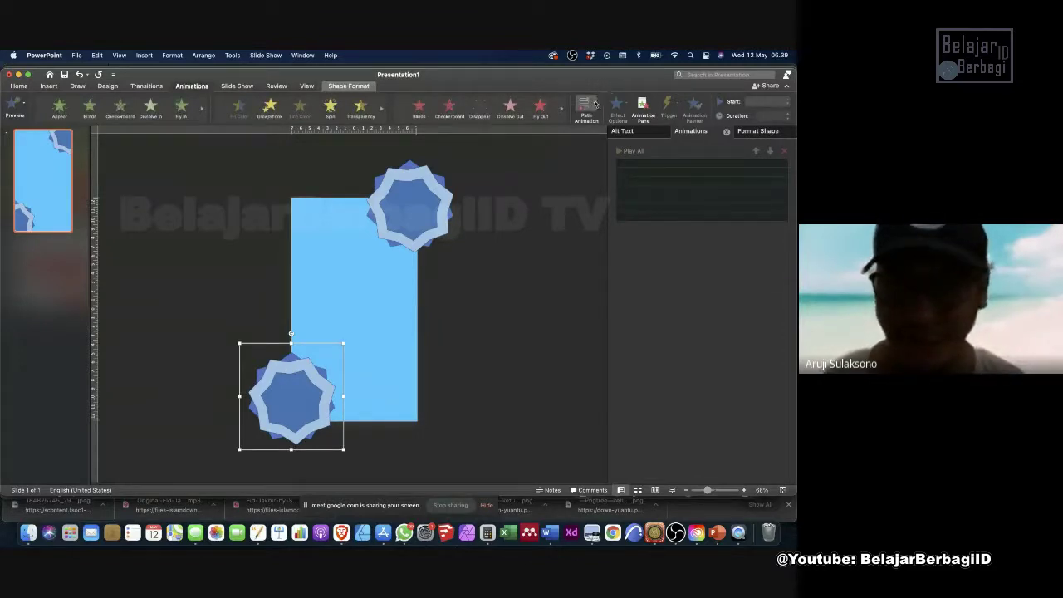
click(596, 104)
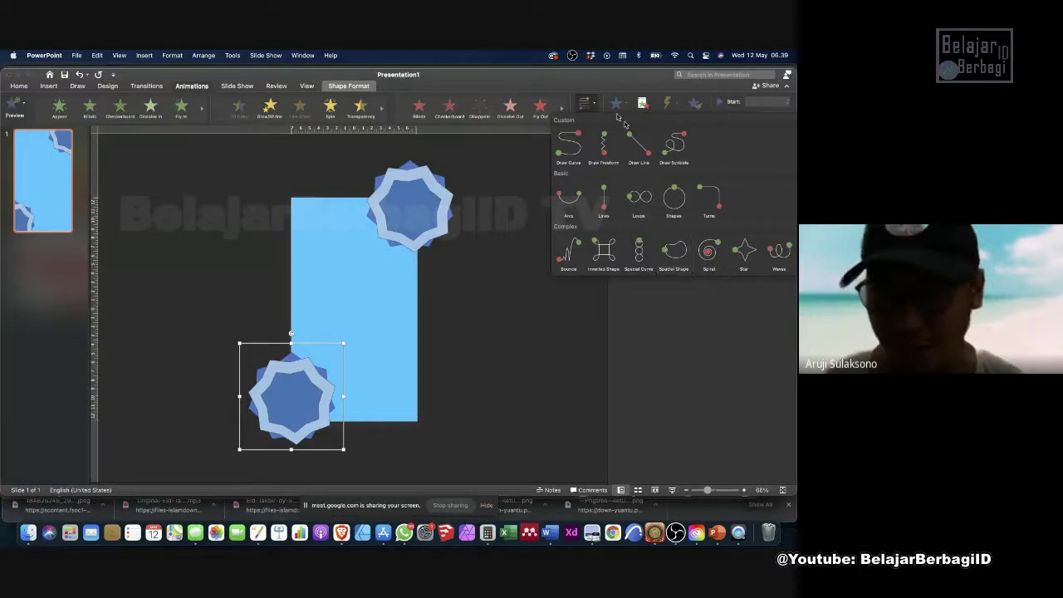
click(593, 99)
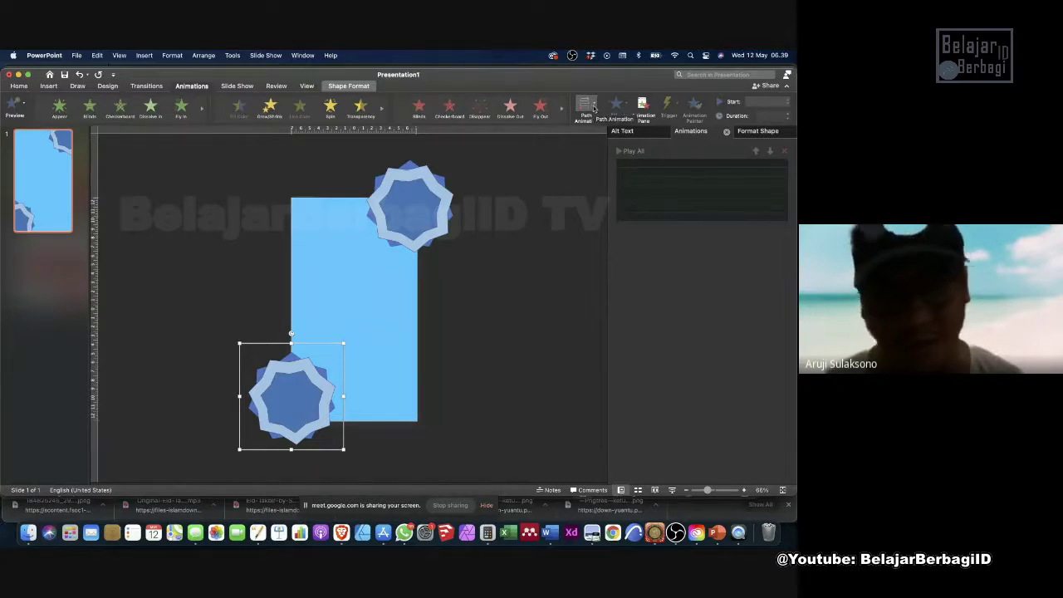
click(588, 104)
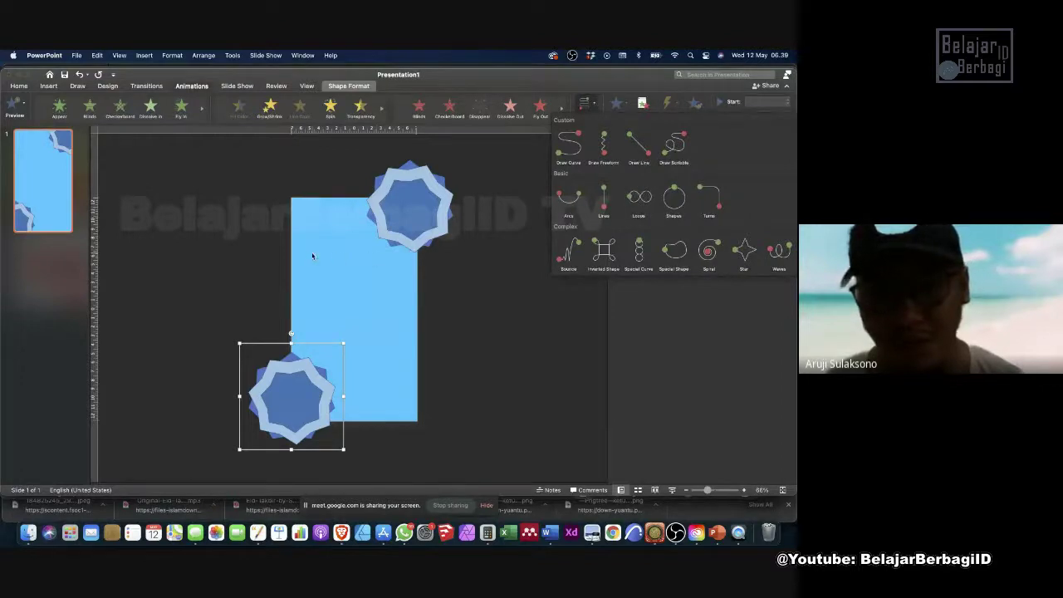
click(569, 249)
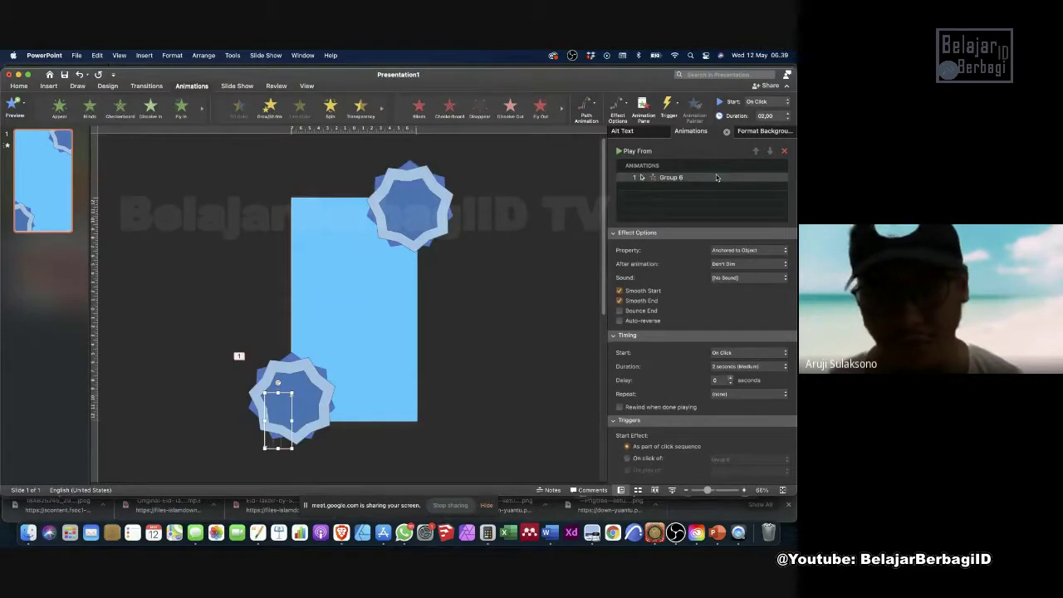
click(388, 163)
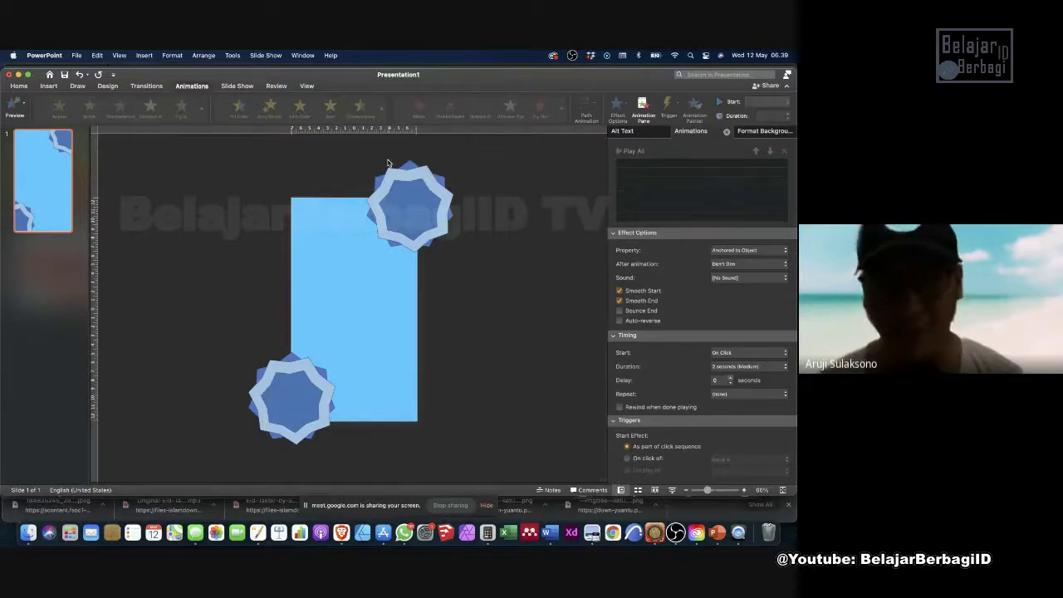
Apply the Dissolve In entrance effect and the Spin emphasis effect to the lower-left star ornament.
click(278, 378)
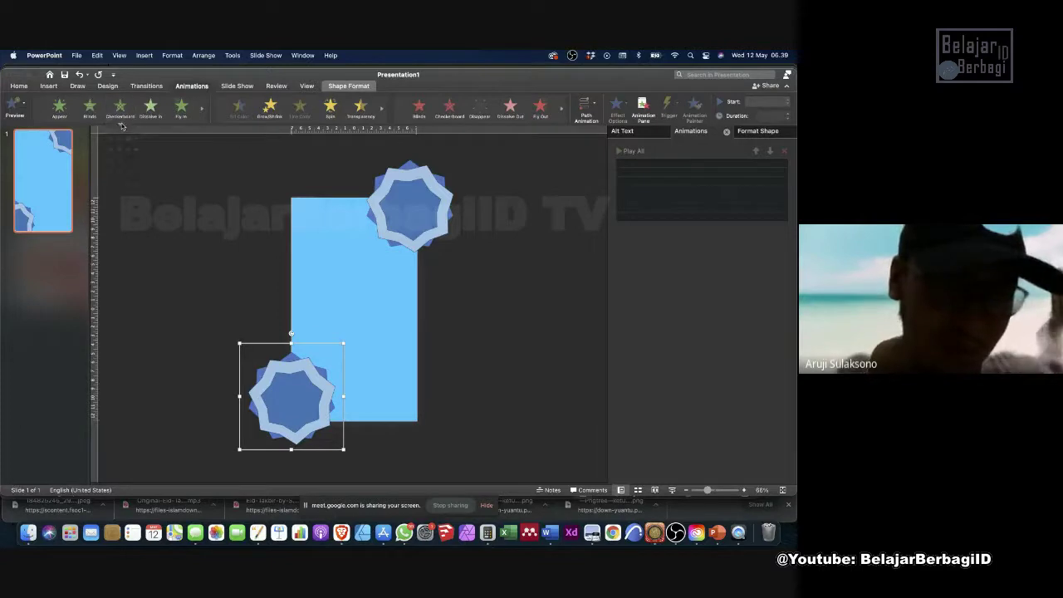
click(121, 125)
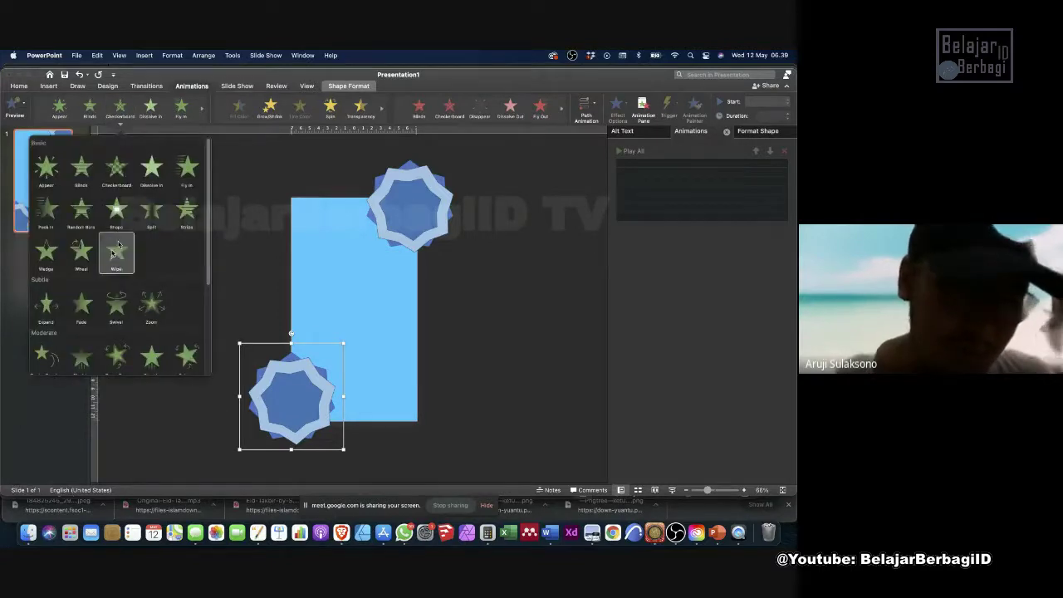
click(152, 180)
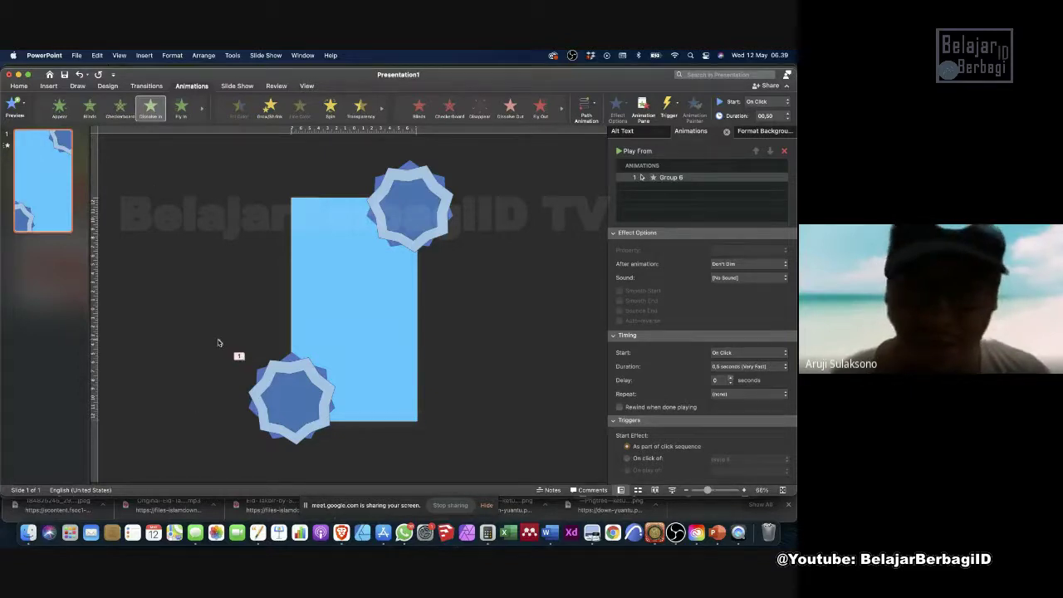
click(317, 428)
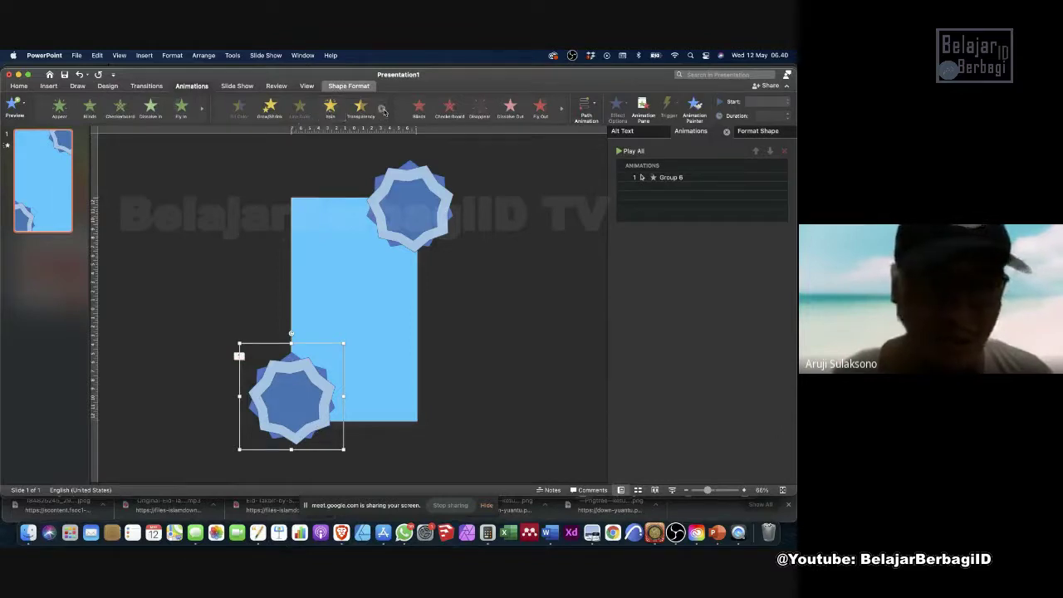
click(338, 117)
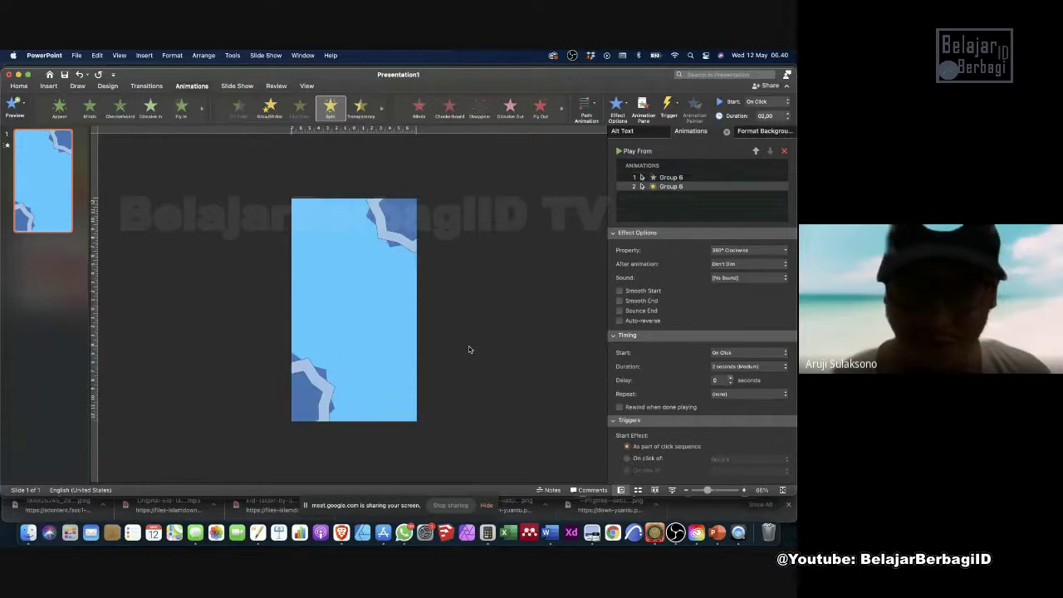
Inspect both animations of the lower-left ornament and preview its Spin effect.
click(714, 178)
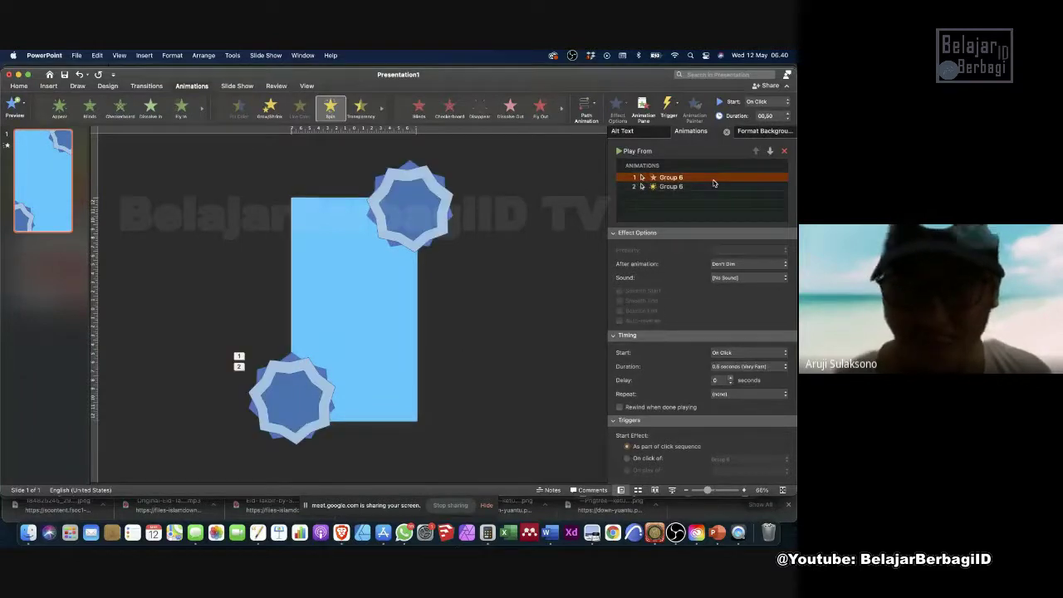
click(712, 187)
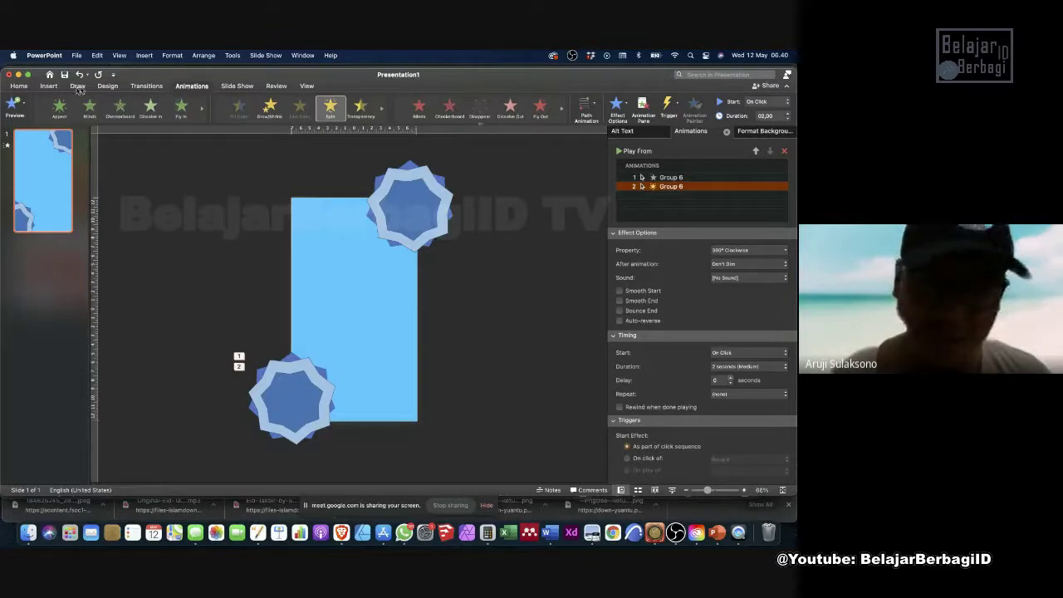
click(14, 105)
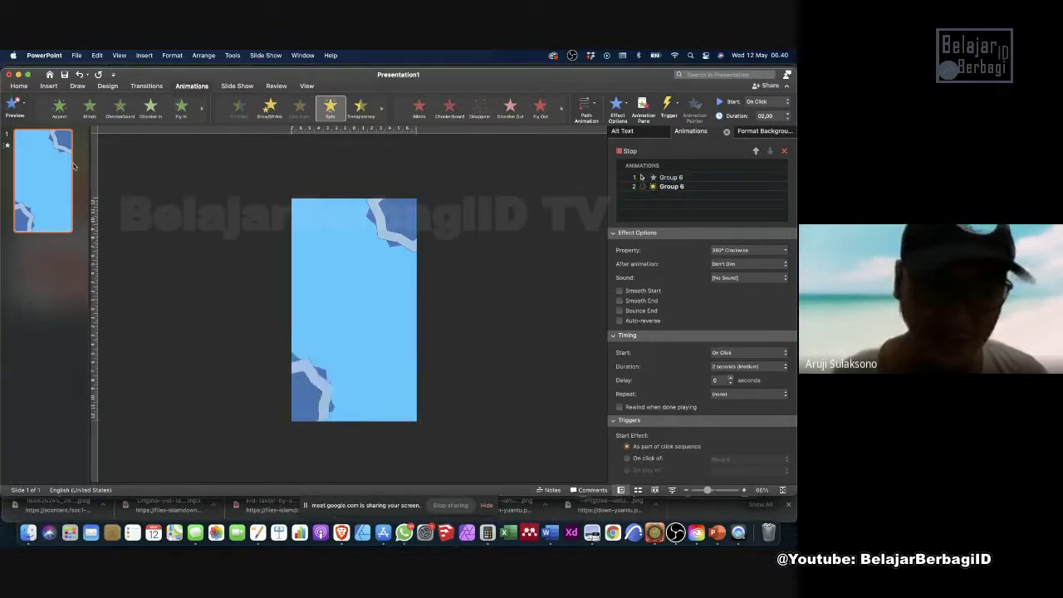
click(17, 108)
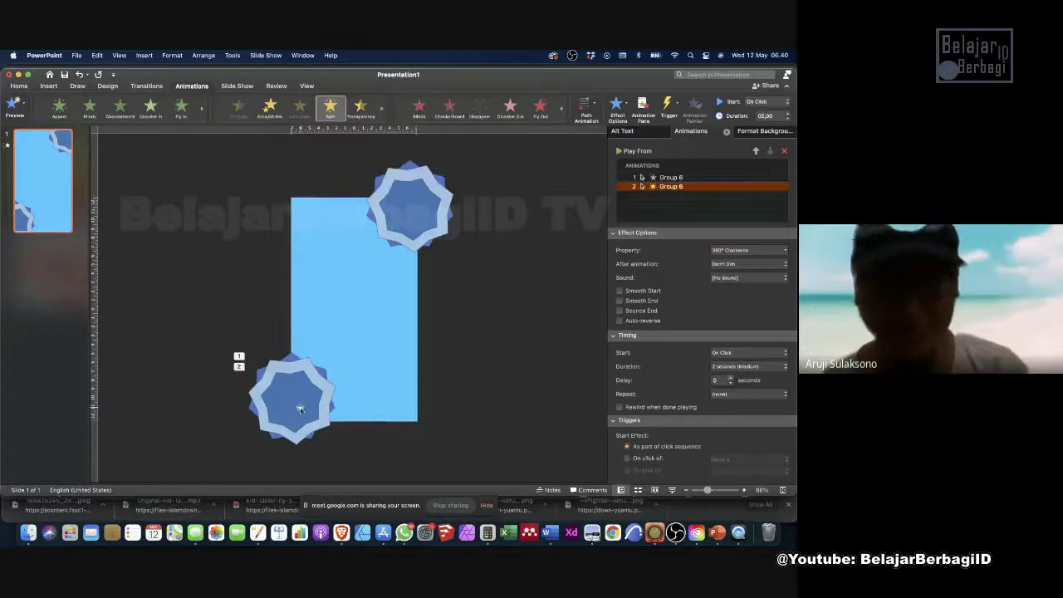
Nudge the lower-left star ornament slightly down and to the right, and clear the selection.
drag(300, 409, 304, 412)
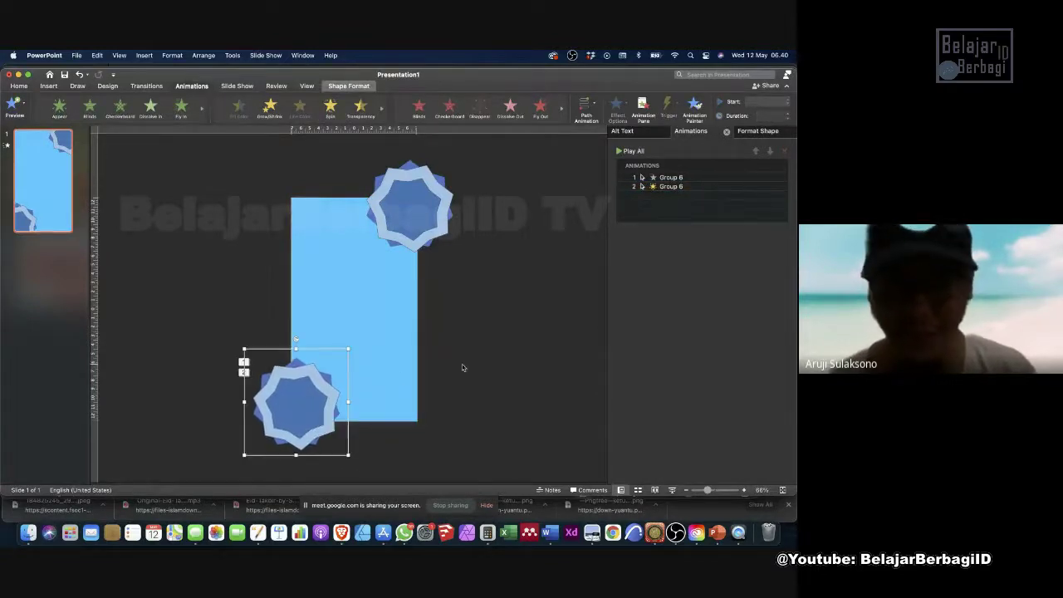
click(524, 267)
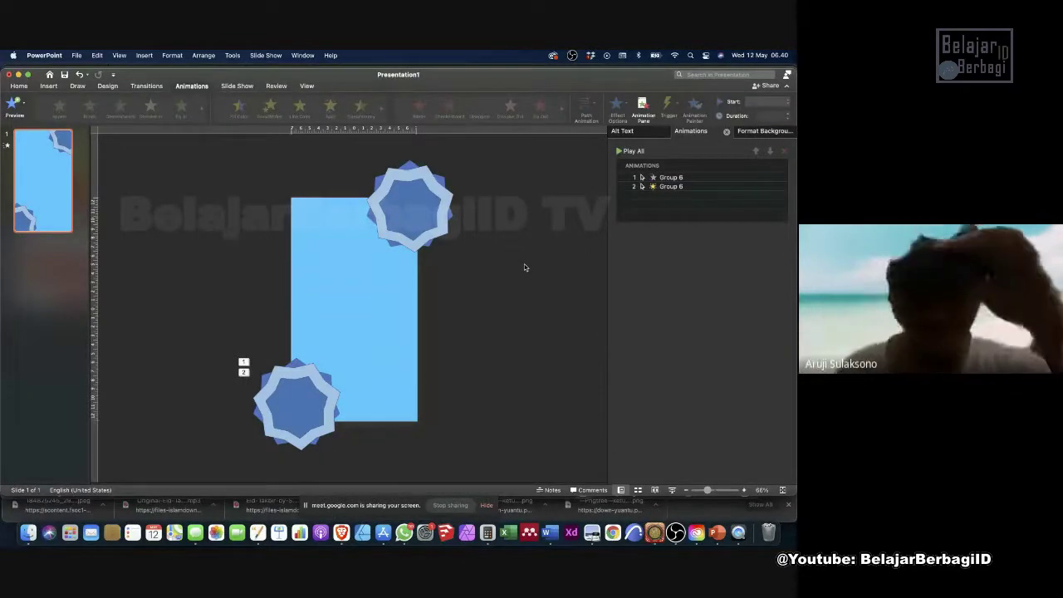
Look at the Google Meet call in the browser and go back to the PowerPoint slide.
click(349, 532)
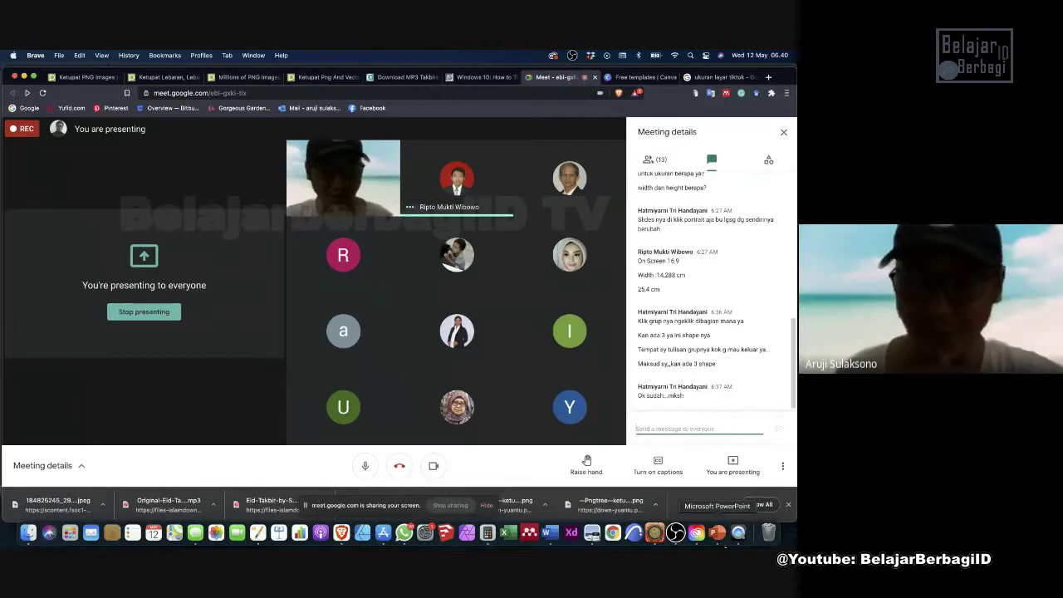
click(714, 536)
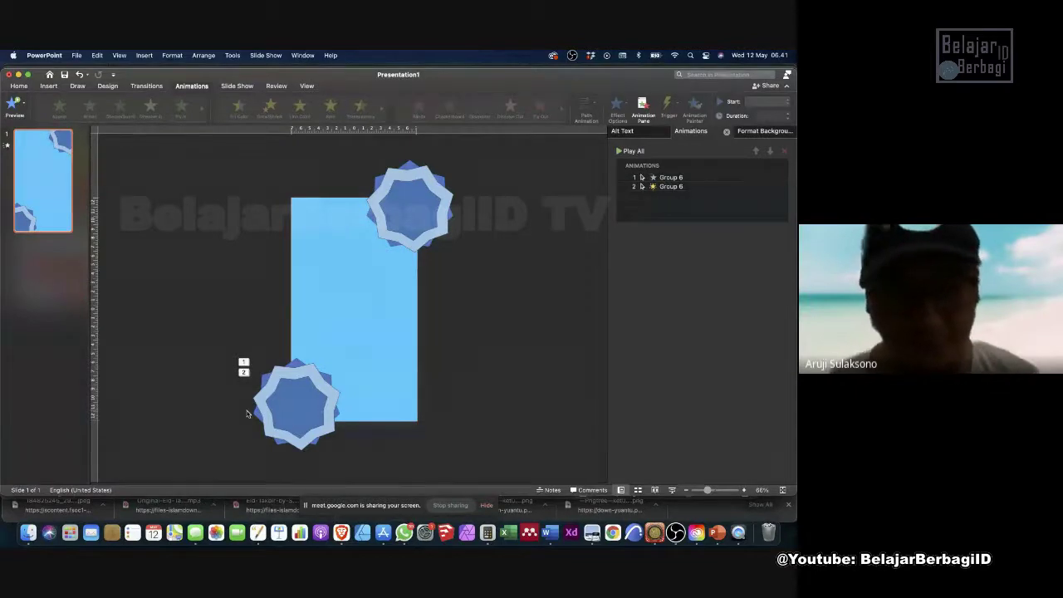
Set the lower-left ornament's Dissolve In animation to start With Previous.
click(642, 177)
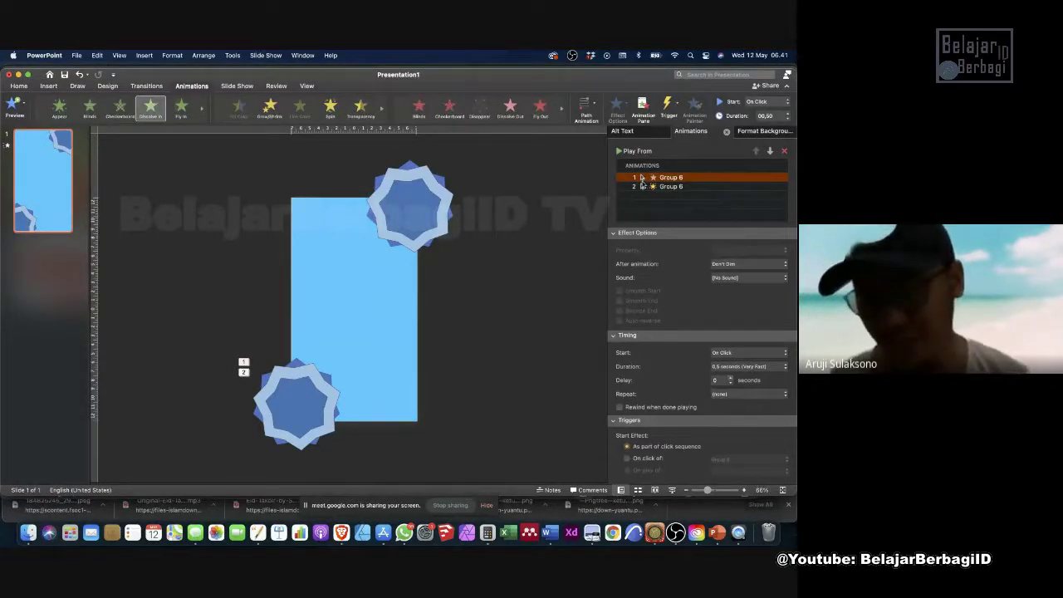
click(735, 353)
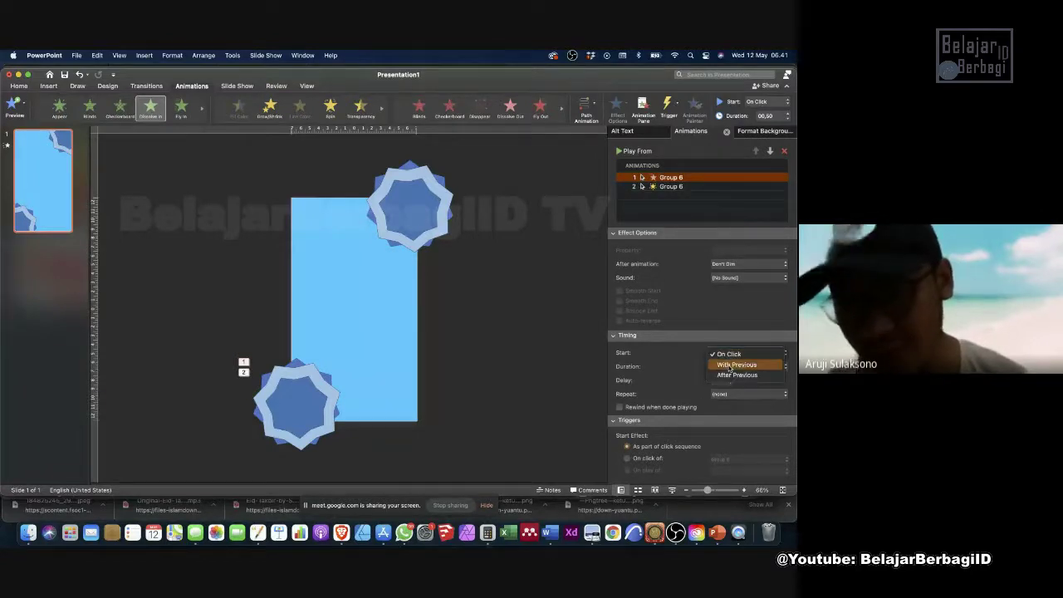
click(731, 367)
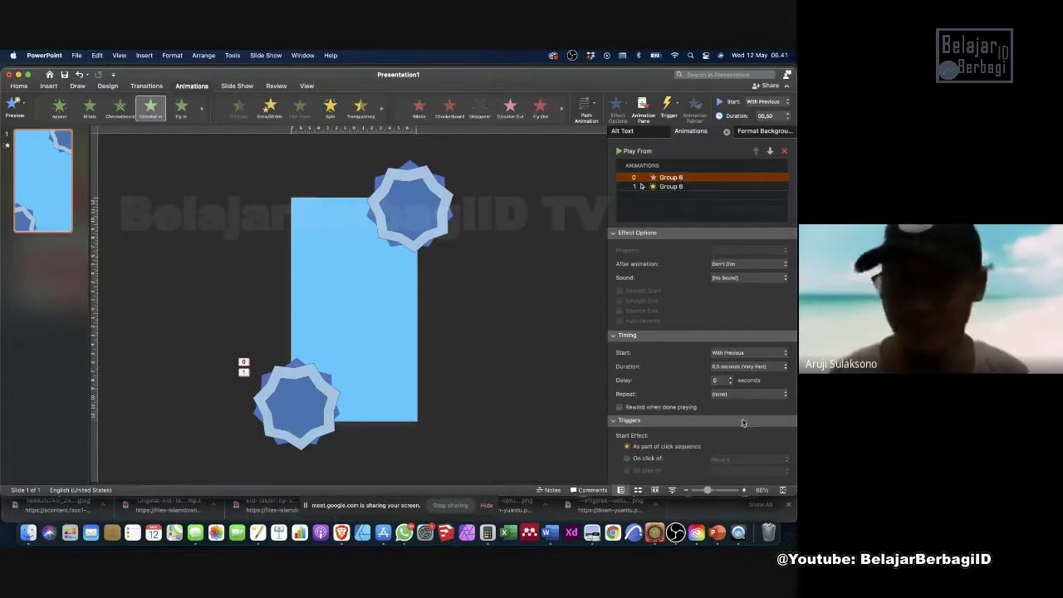
click(724, 355)
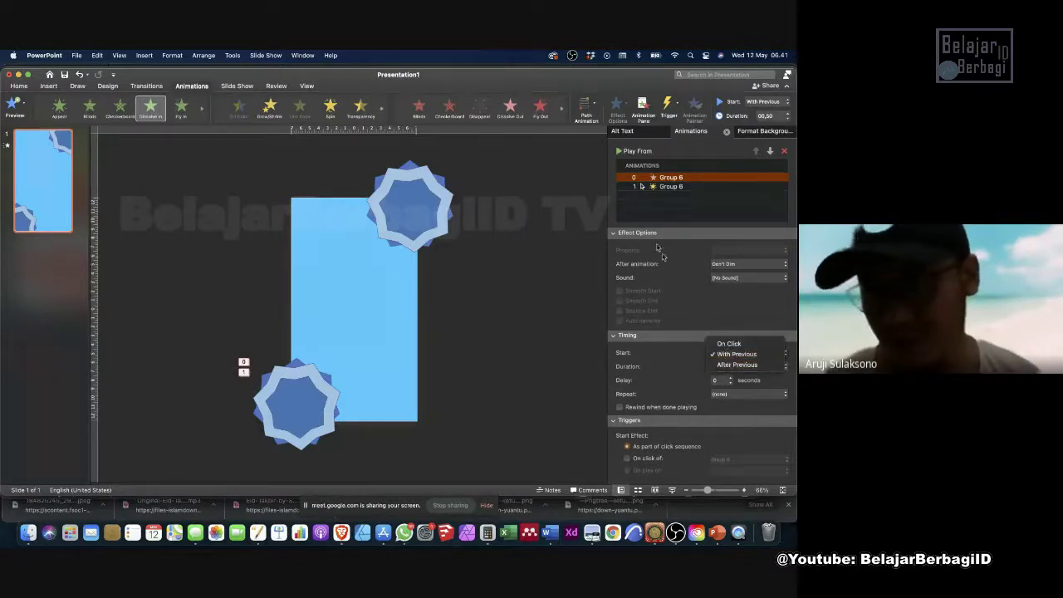
click(654, 218)
Set the lower-left ornament's Spin animation to start With Previous and preview the animation.
click(669, 187)
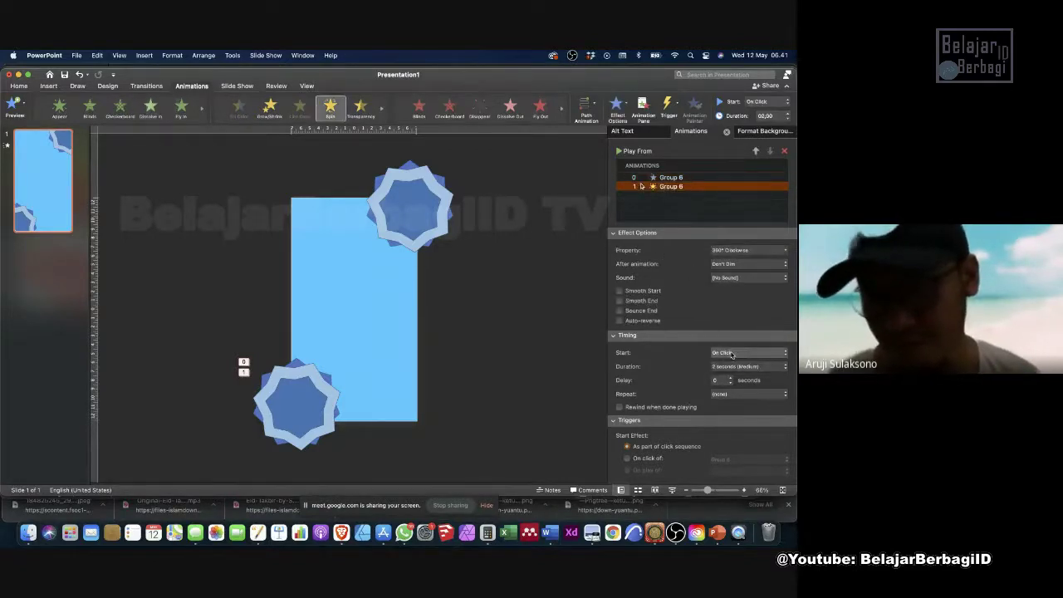
click(731, 354)
click(737, 364)
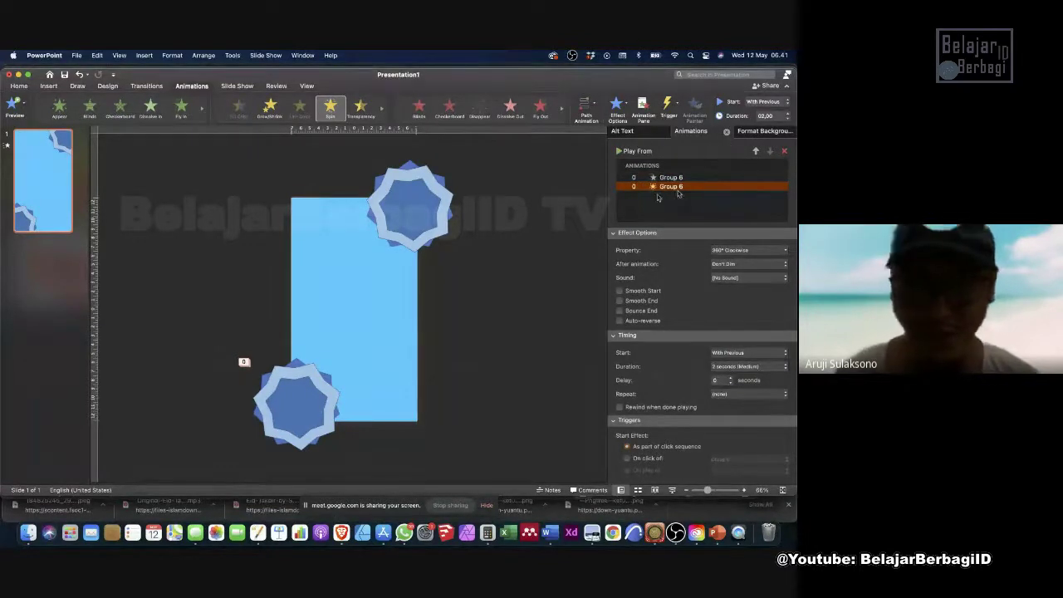
click(15, 105)
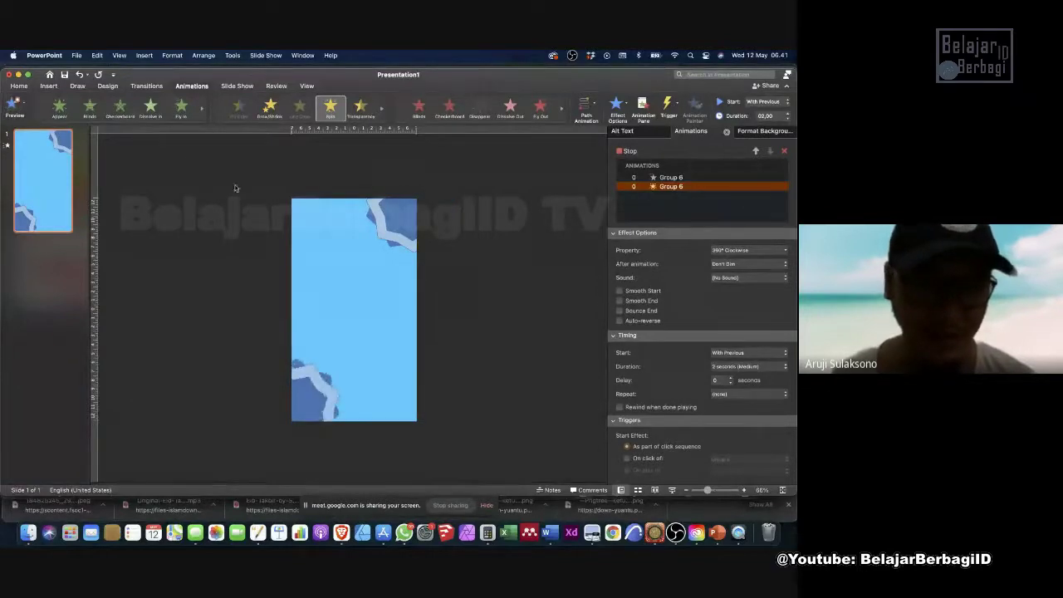
Set the lower-left ornament's Dissolve In animation to repeat Until End of Slide.
click(108, 86)
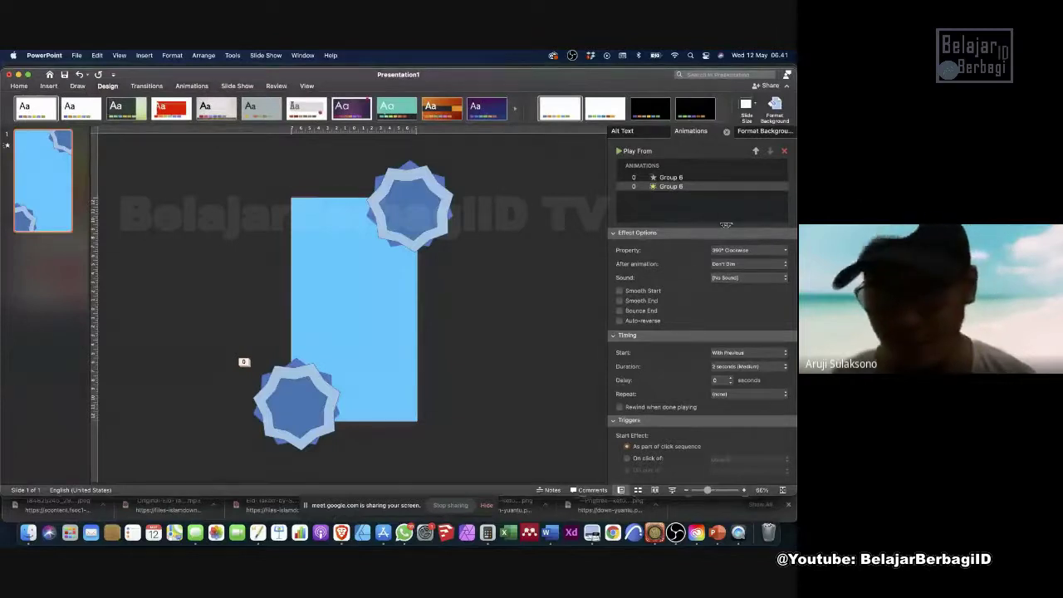
click(664, 181)
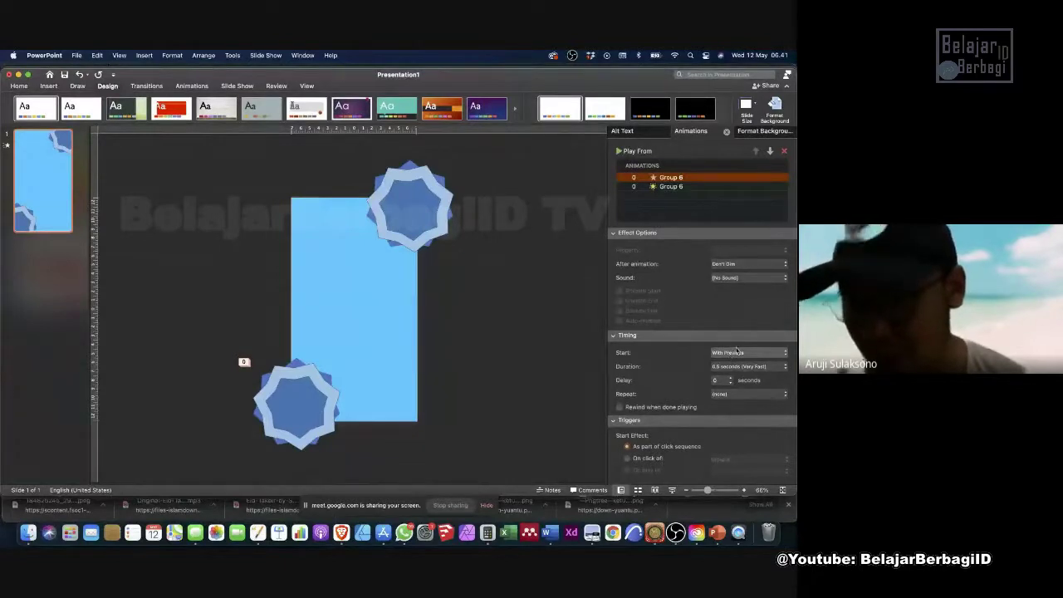
click(742, 394)
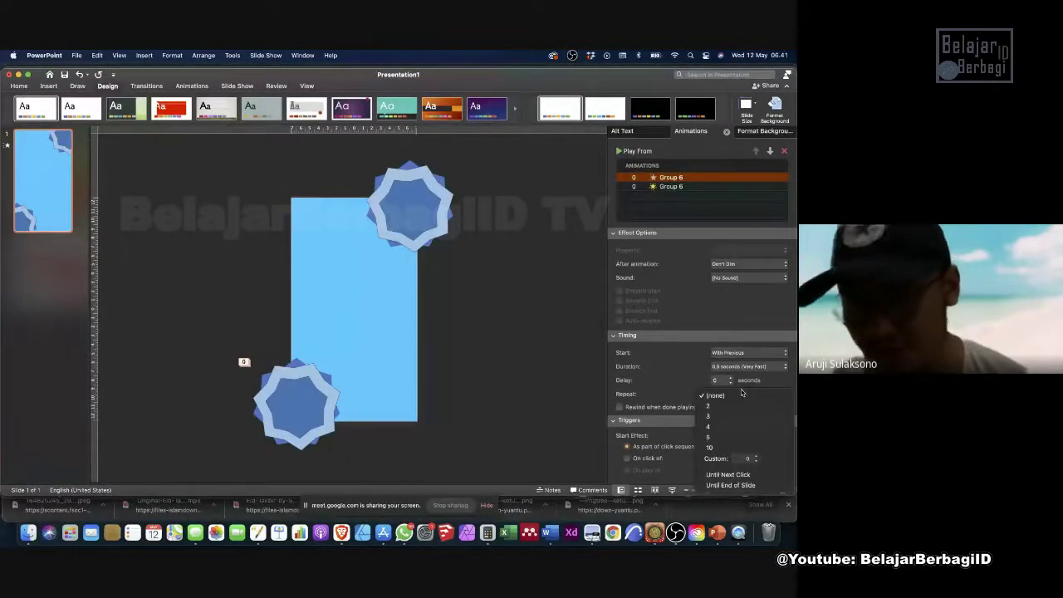
click(728, 485)
Set the lower-left ornament's Spin animation to repeat Until End of Slide and check the settings of both its animations.
click(673, 187)
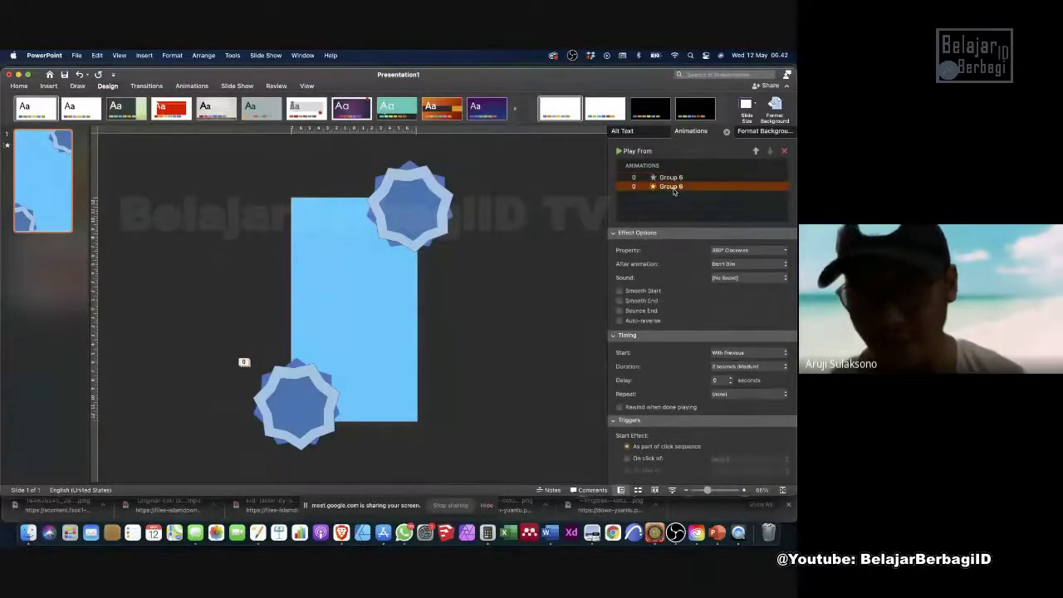
click(764, 395)
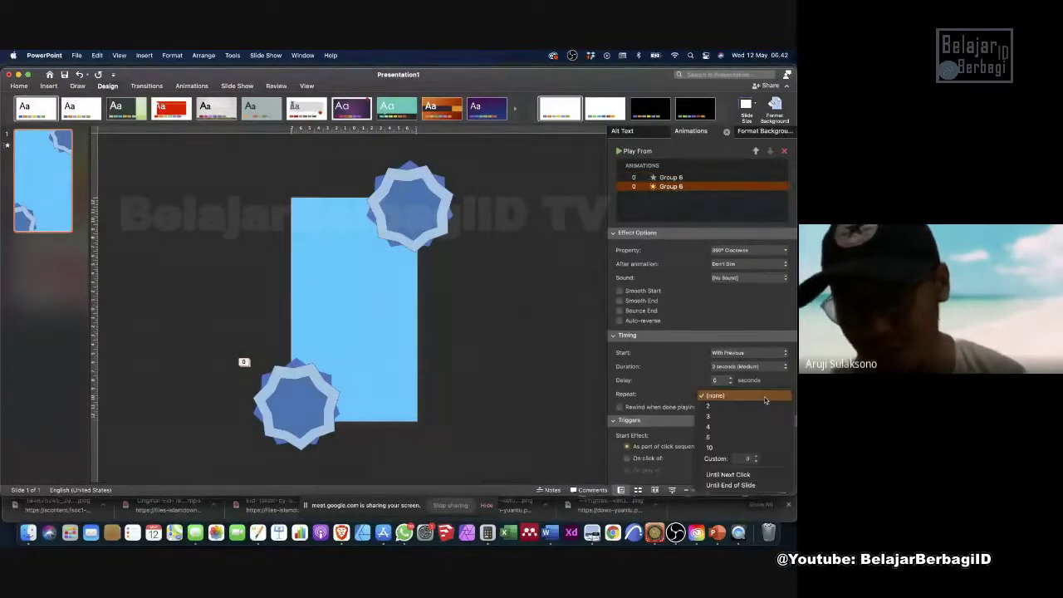
click(636, 388)
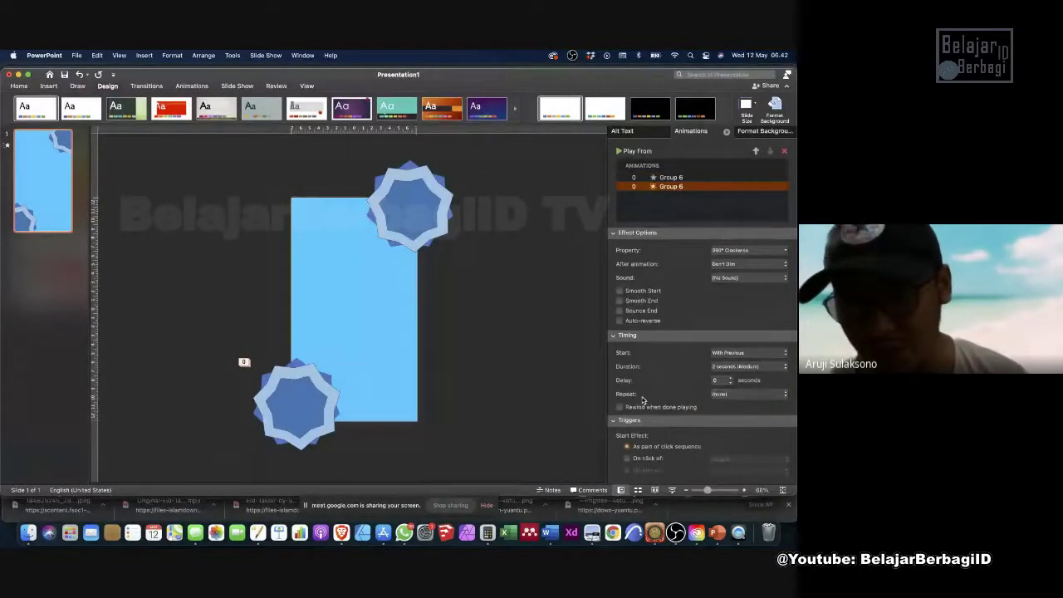
click(722, 397)
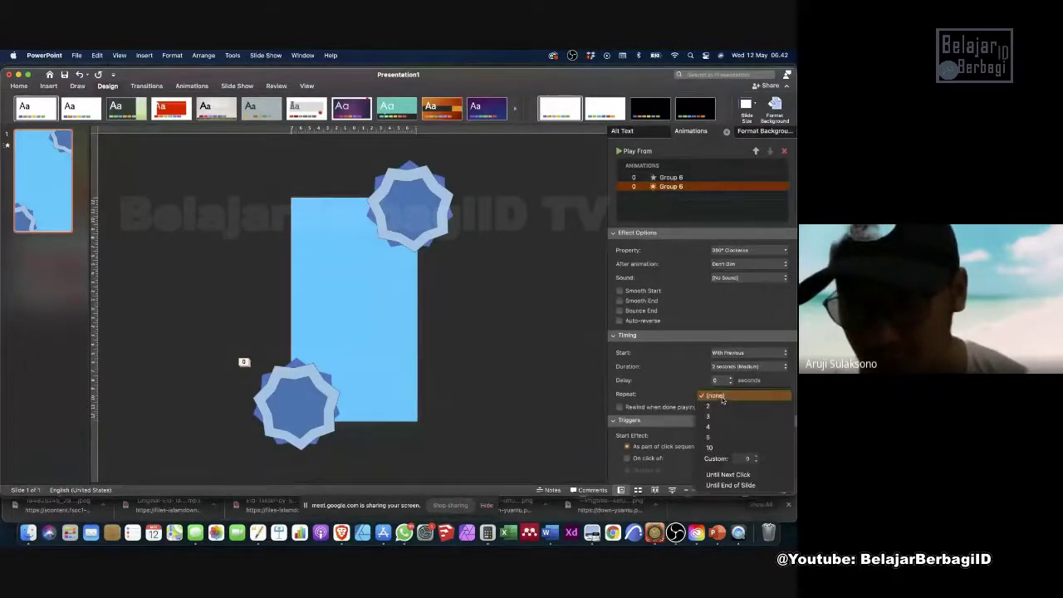
click(730, 485)
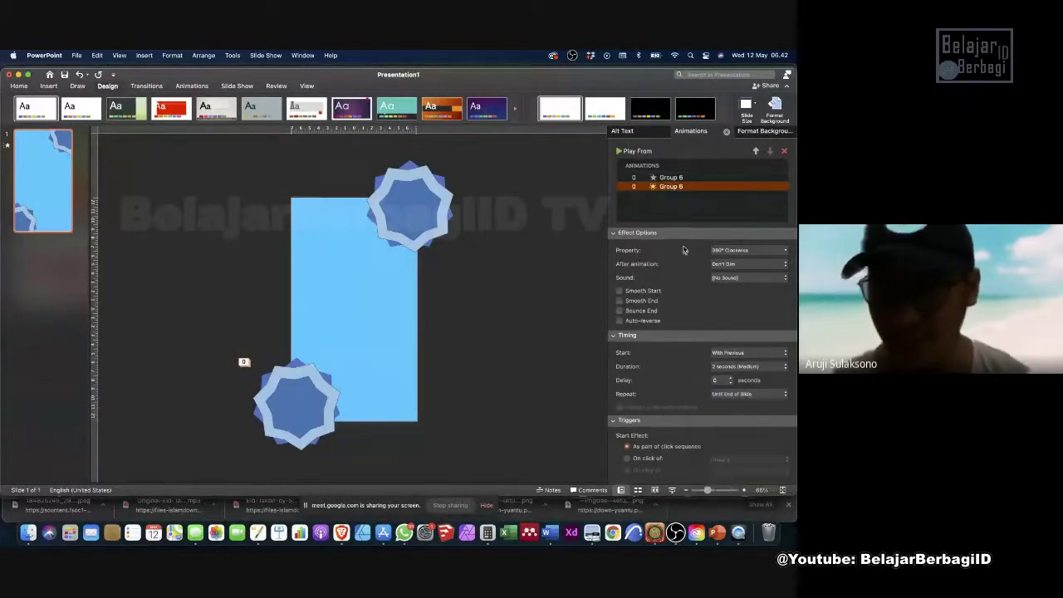
click(680, 177)
click(682, 187)
click(681, 178)
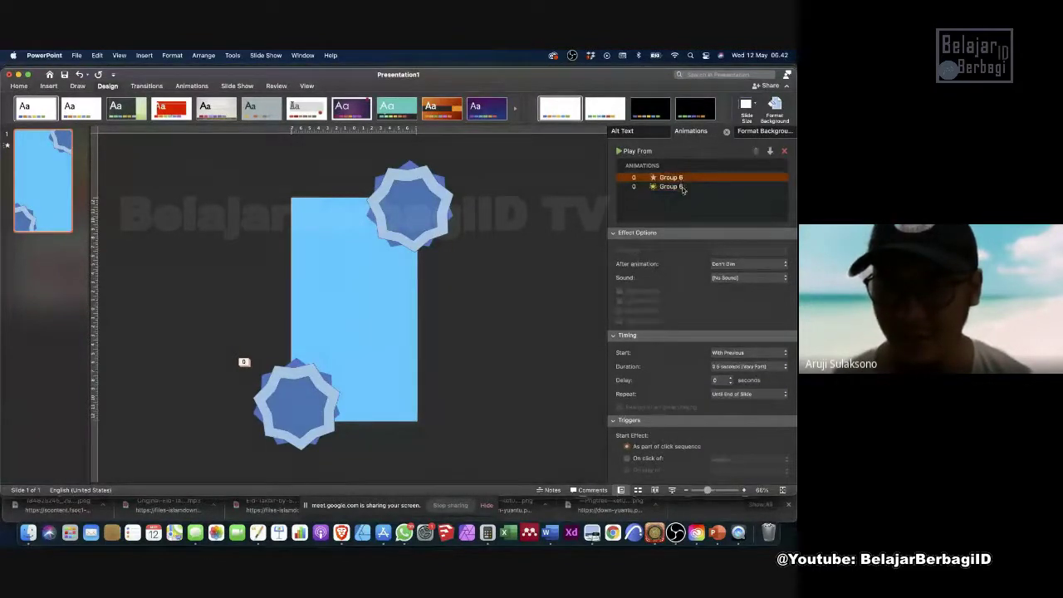
click(683, 187)
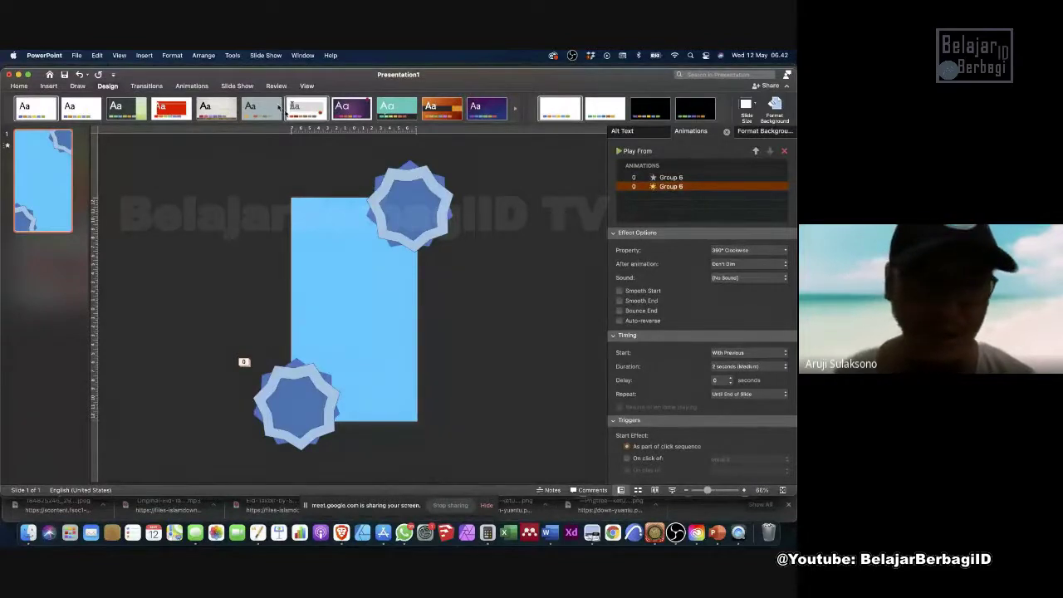
Play the slide show from the start to check the repeating animations, and exit to the editor.
click(236, 86)
click(15, 105)
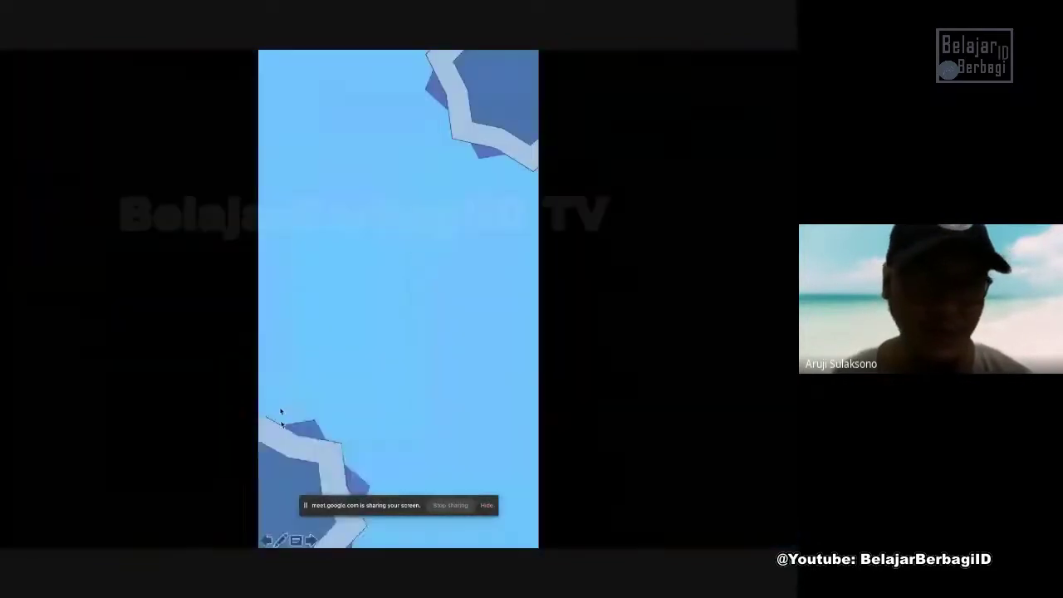
click(729, 470)
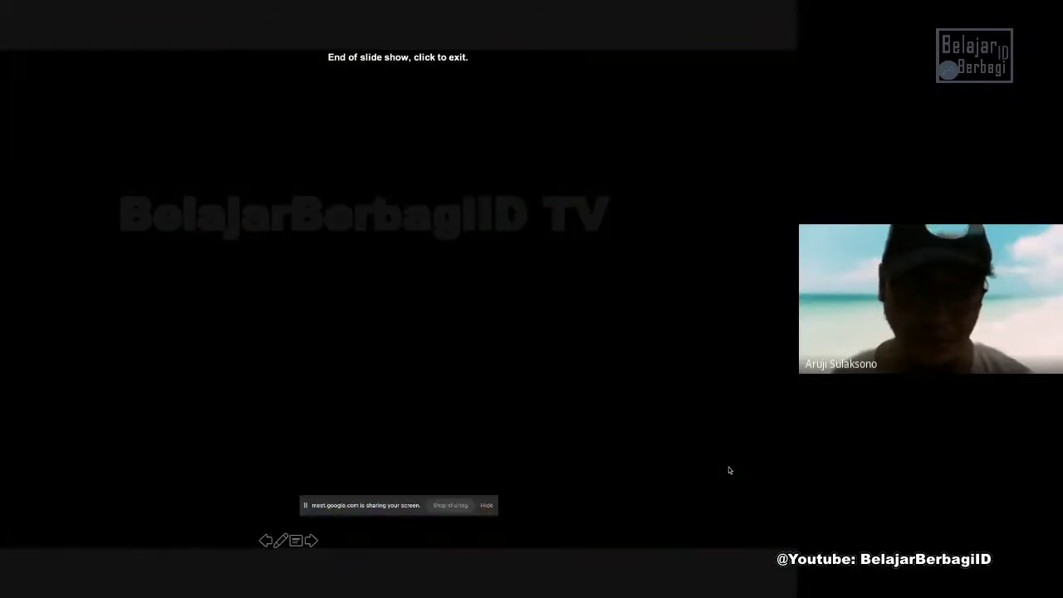
click(487, 507)
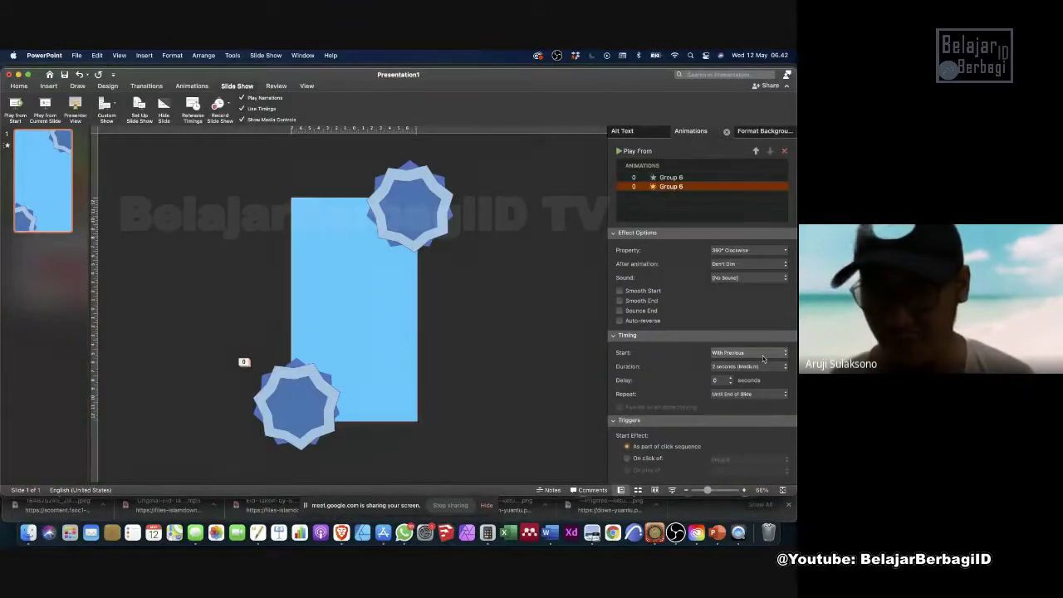
Set the lower-left ornament's Dissolve In animation to repeat (none), keeping its start at With Previous.
click(669, 177)
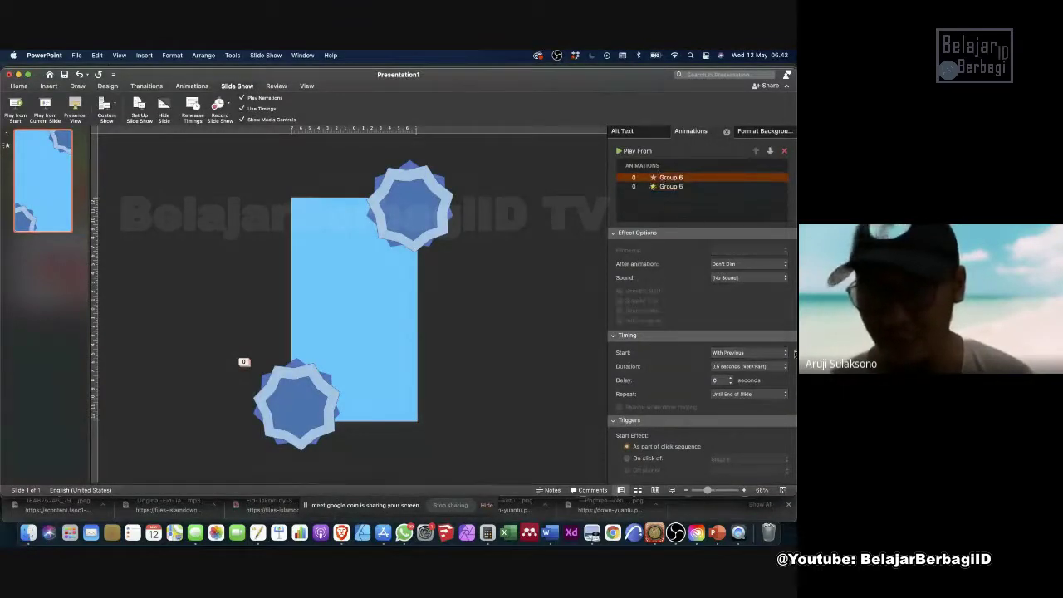
click(770, 394)
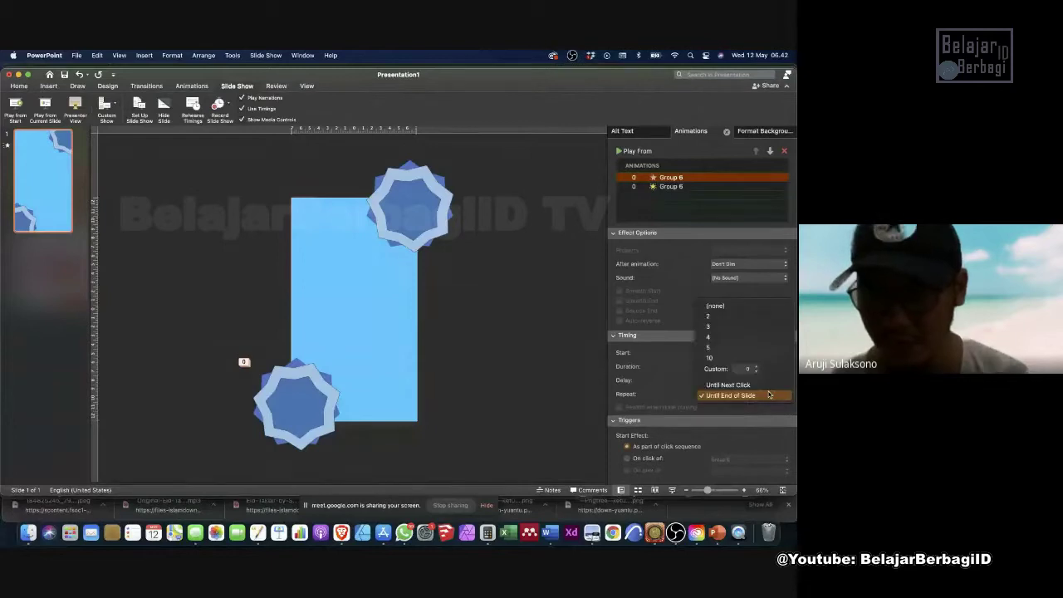
click(721, 306)
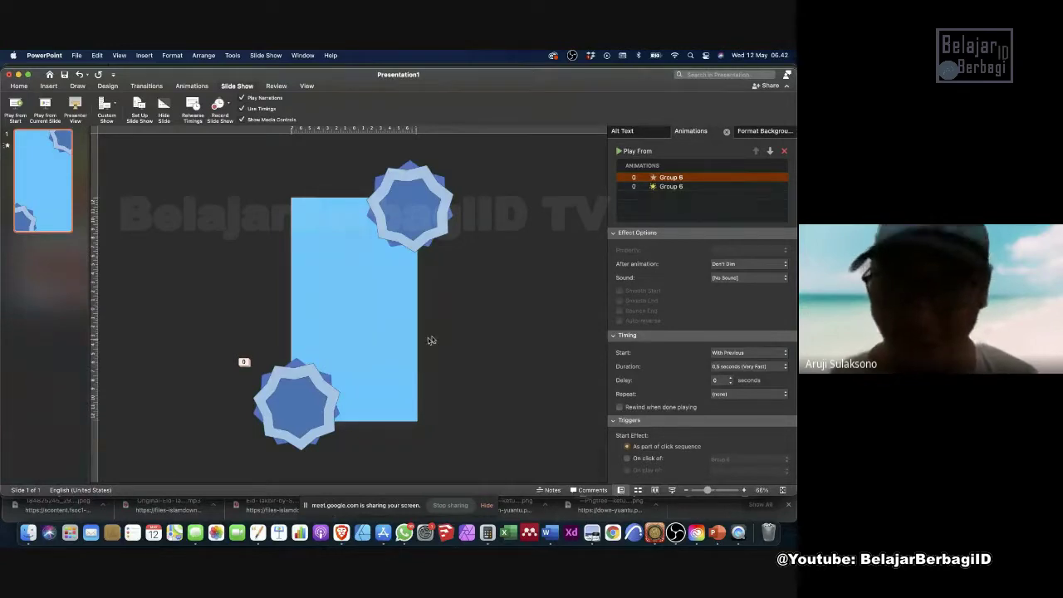
click(725, 353)
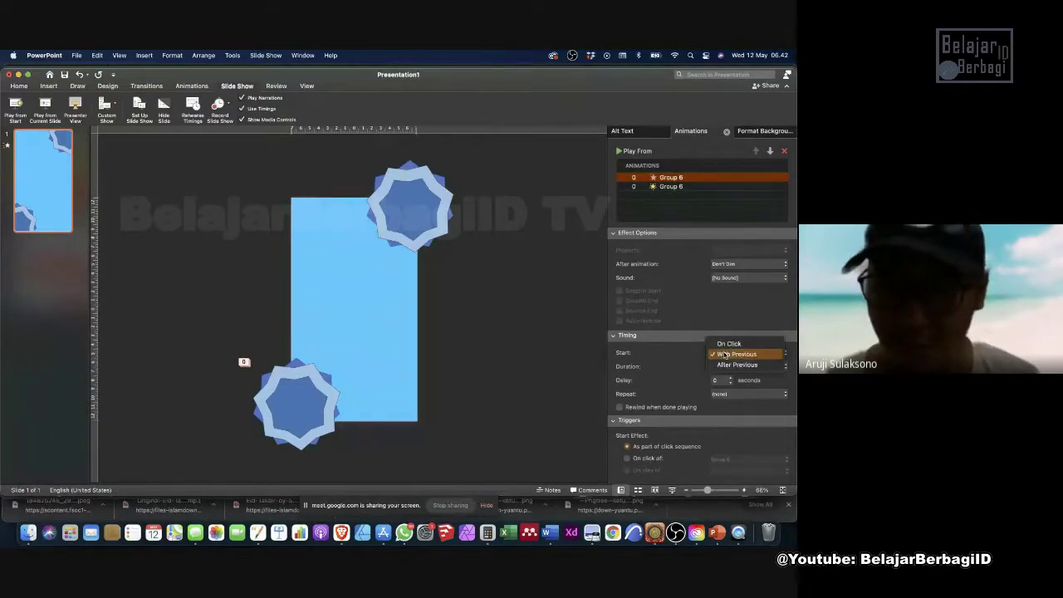
click(724, 355)
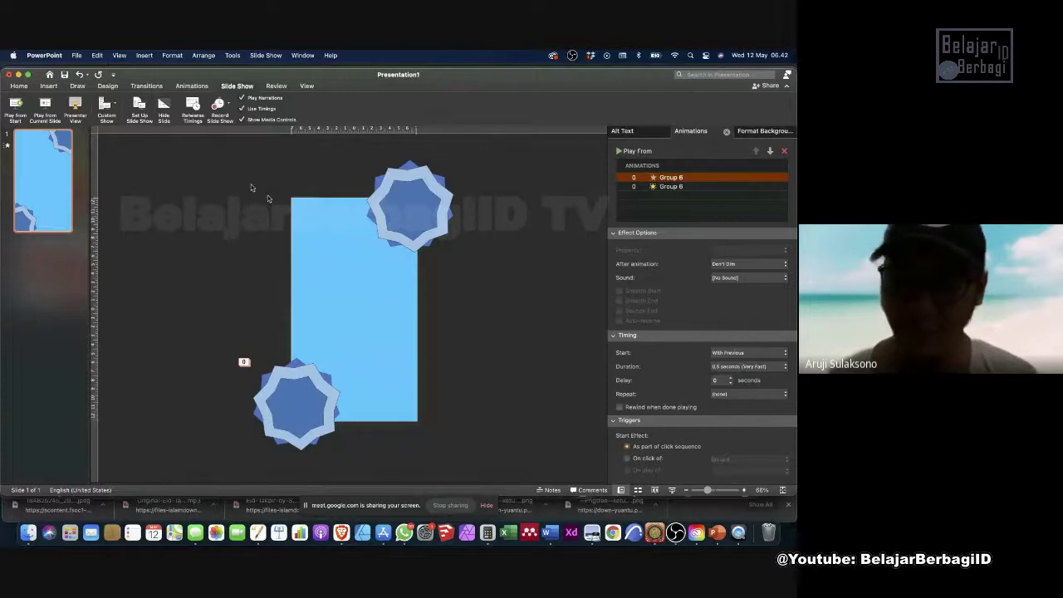
Replay the slide show from the start to check the non-repeating Dissolve In with the continuous Spin, and exit.
click(10, 109)
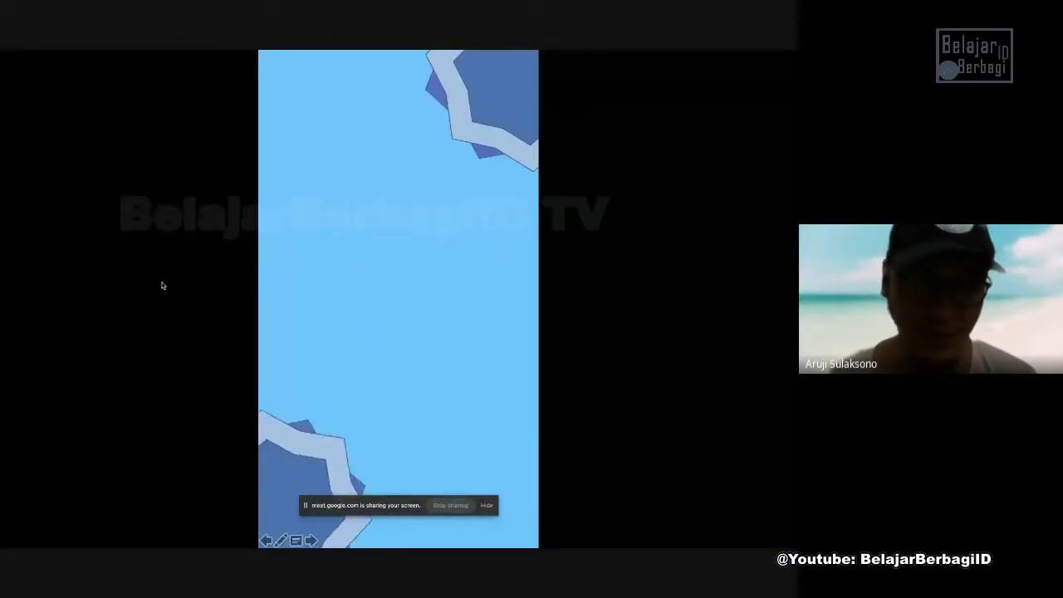
click(164, 285)
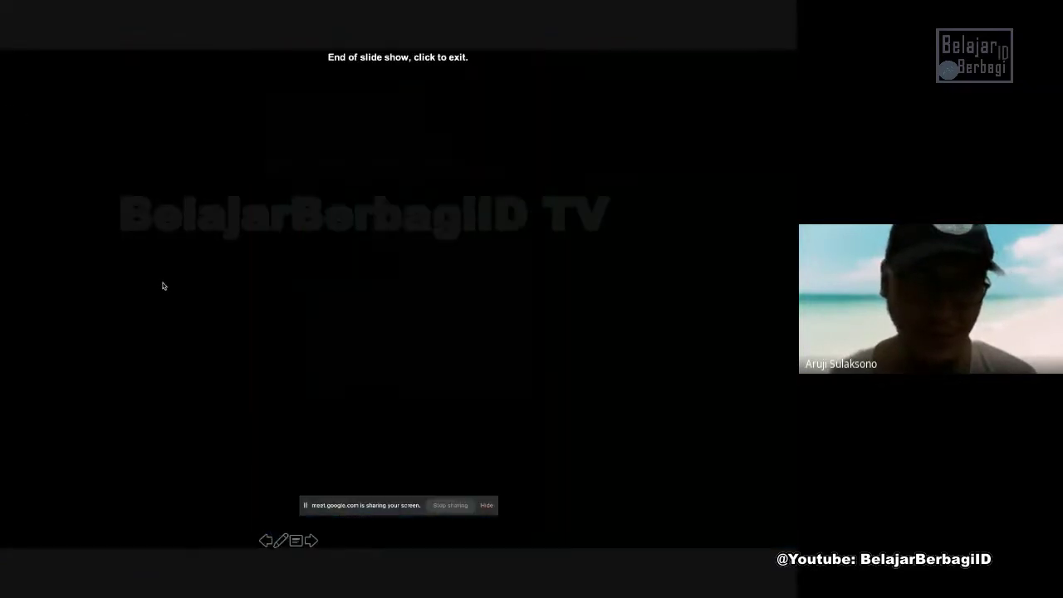
click(201, 207)
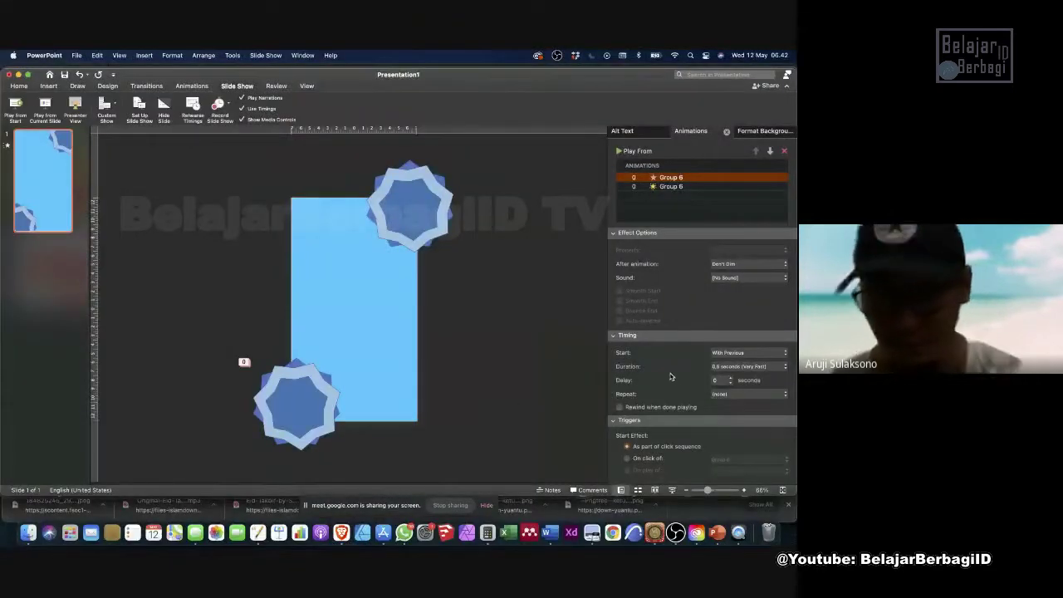
Set the Dissolve In animation's duration to 2 seconds (Medium) and check it in the slide show.
click(752, 367)
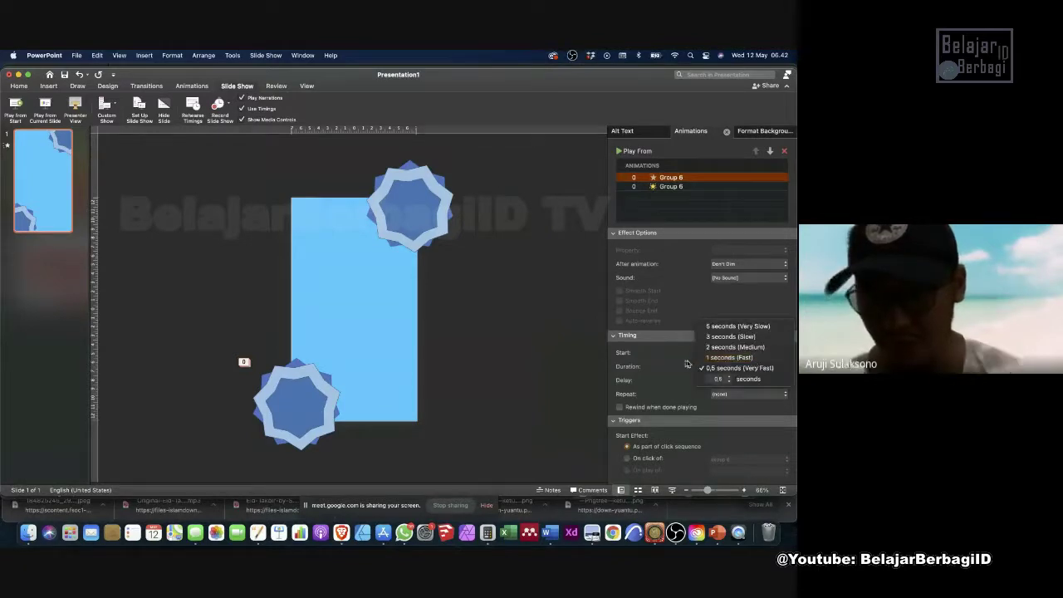
click(745, 347)
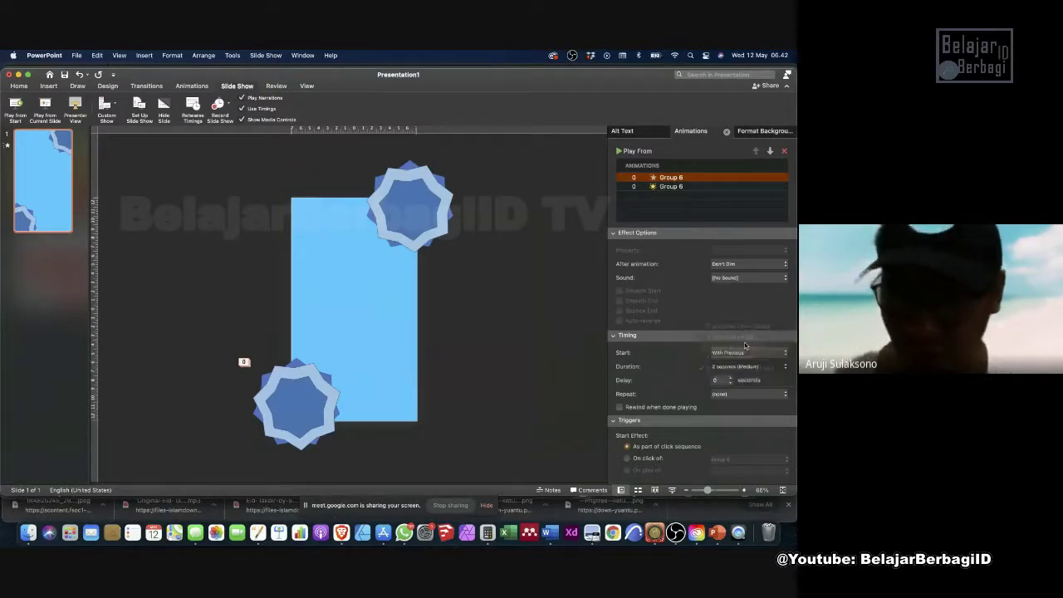
click(18, 101)
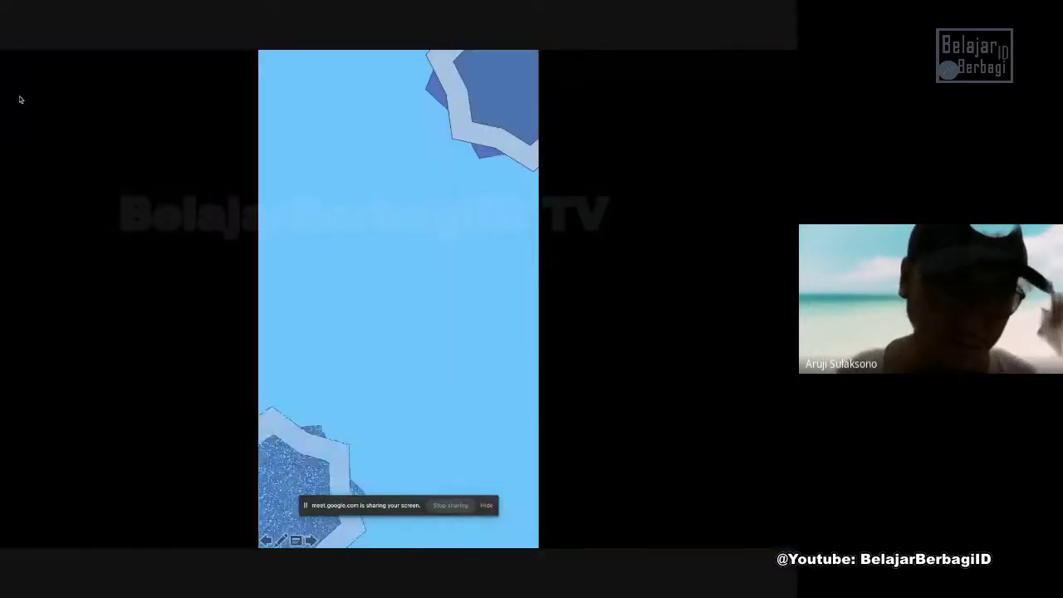
click(20, 99)
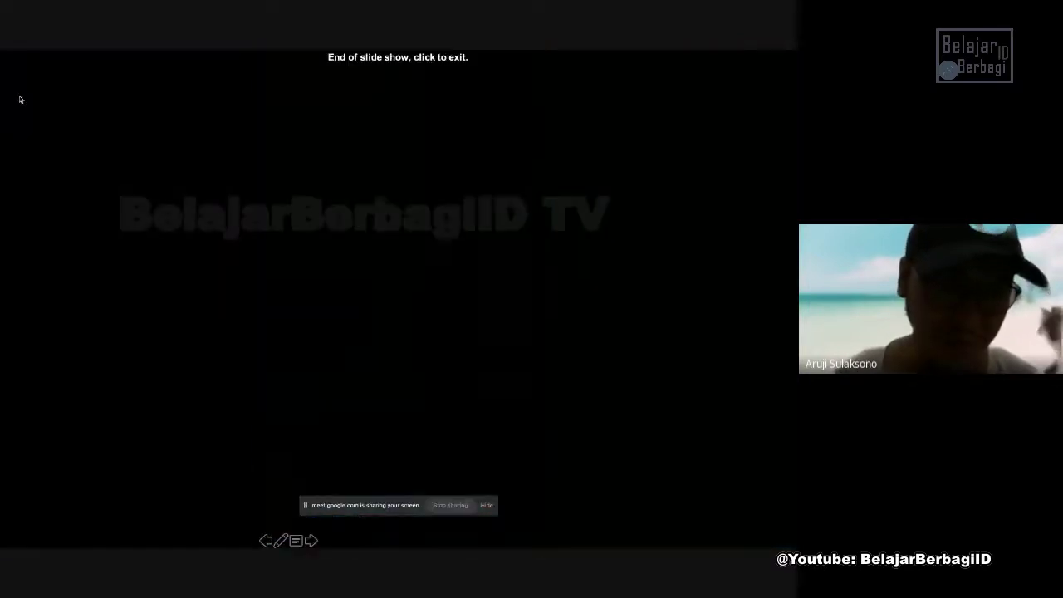
click(79, 158)
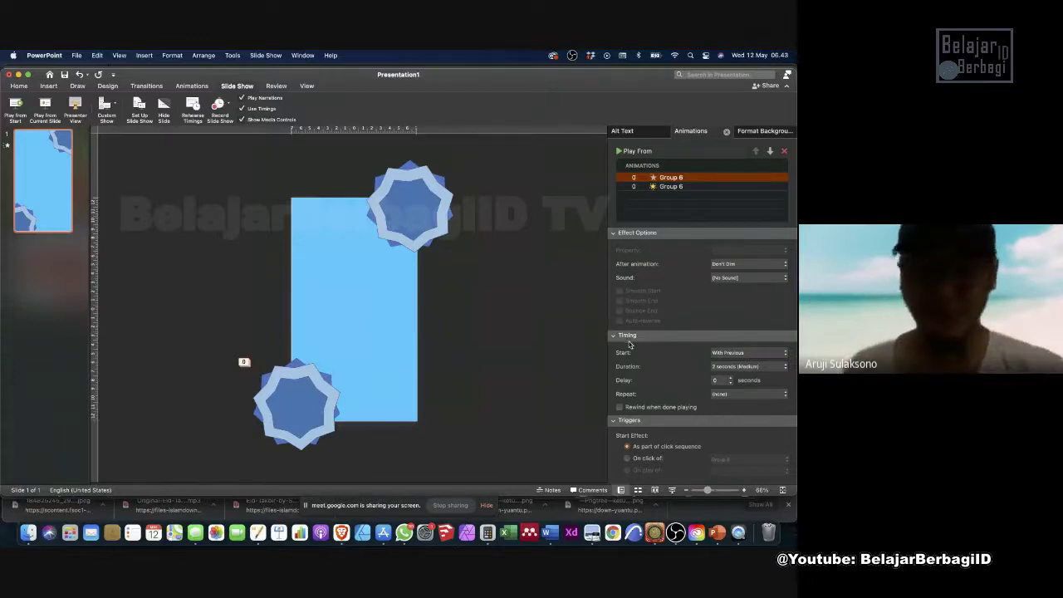
Apply a Fly In entrance animation to the upper-right star ornament.
click(429, 233)
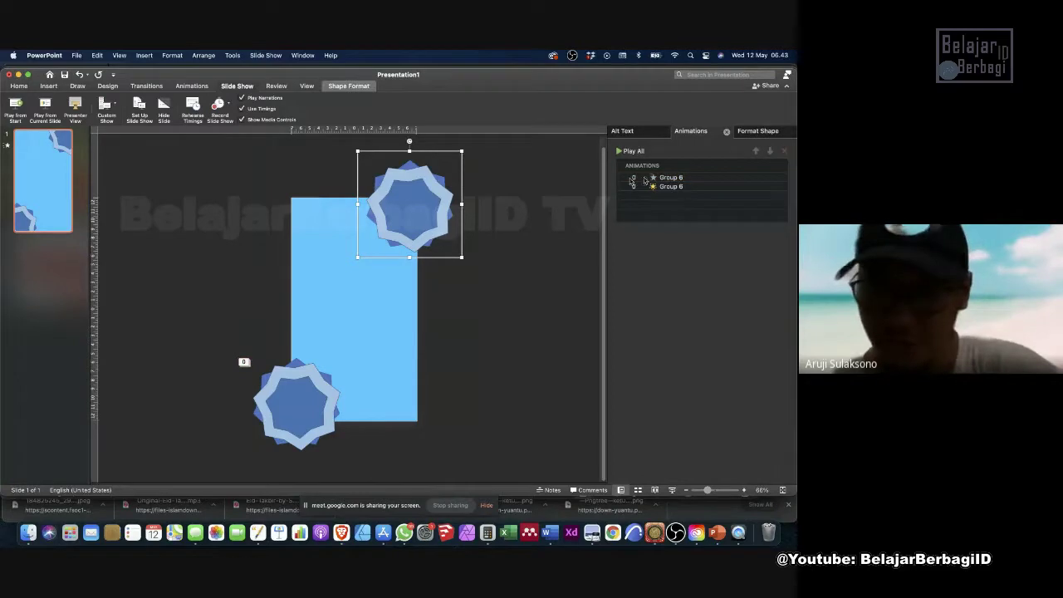
click(540, 178)
click(411, 179)
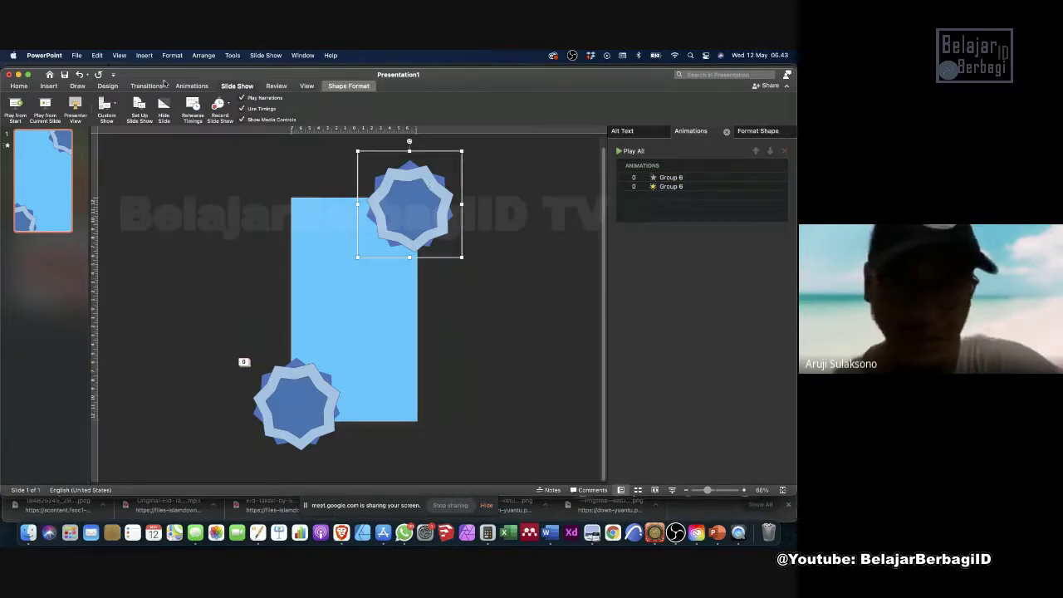
click(185, 86)
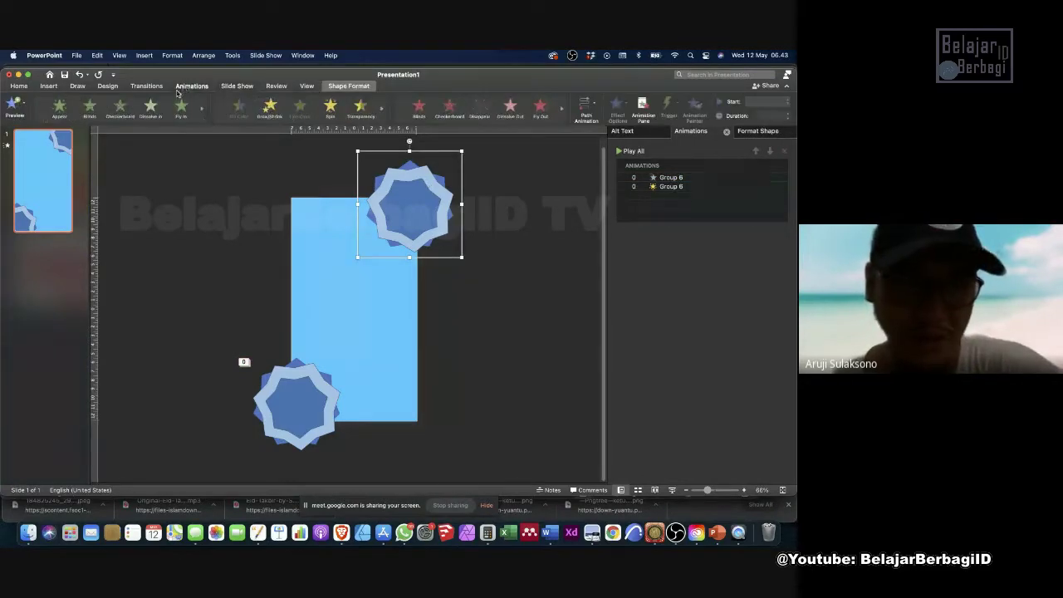
click(202, 110)
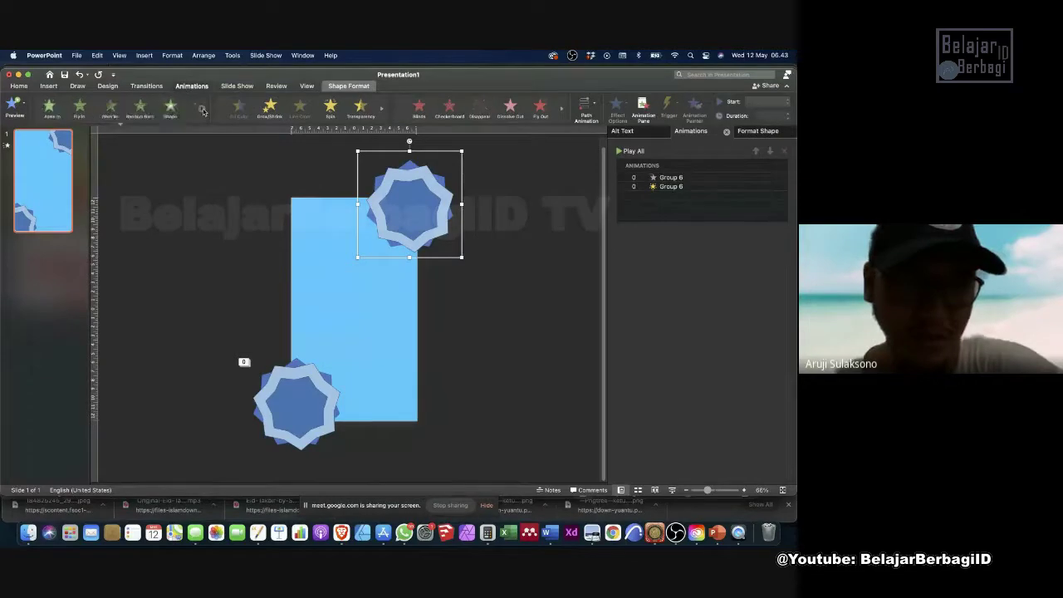
click(40, 109)
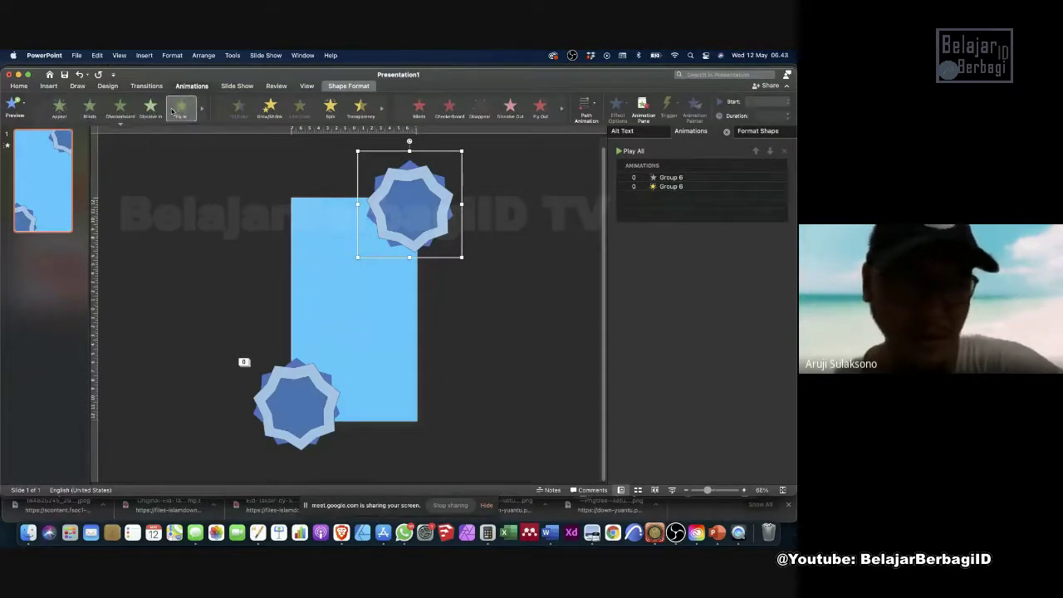
click(172, 110)
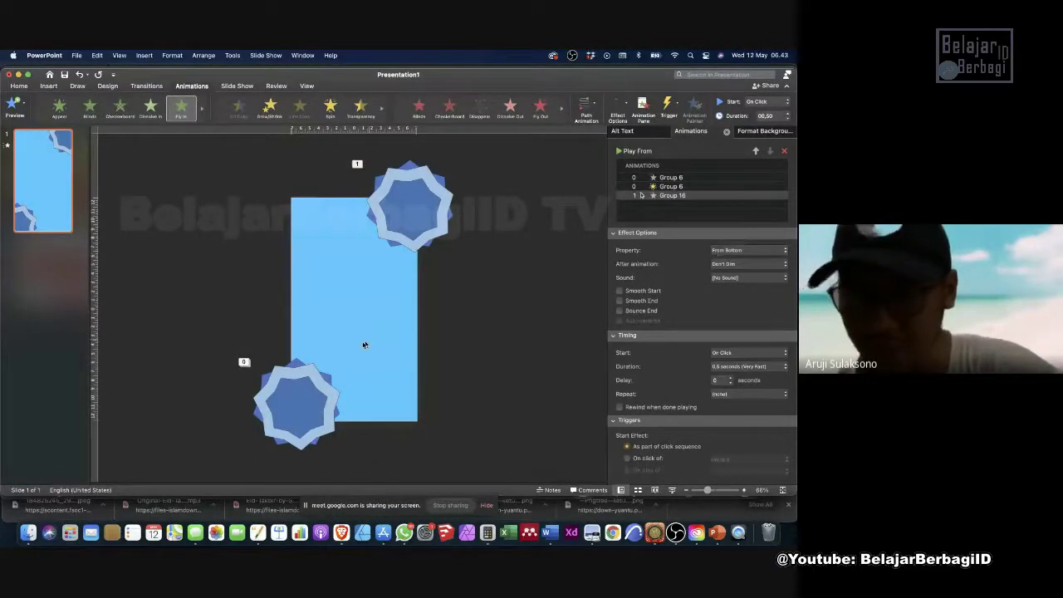
Review the Dissolve In and Spin animation settings of the lower-left ornament.
click(333, 369)
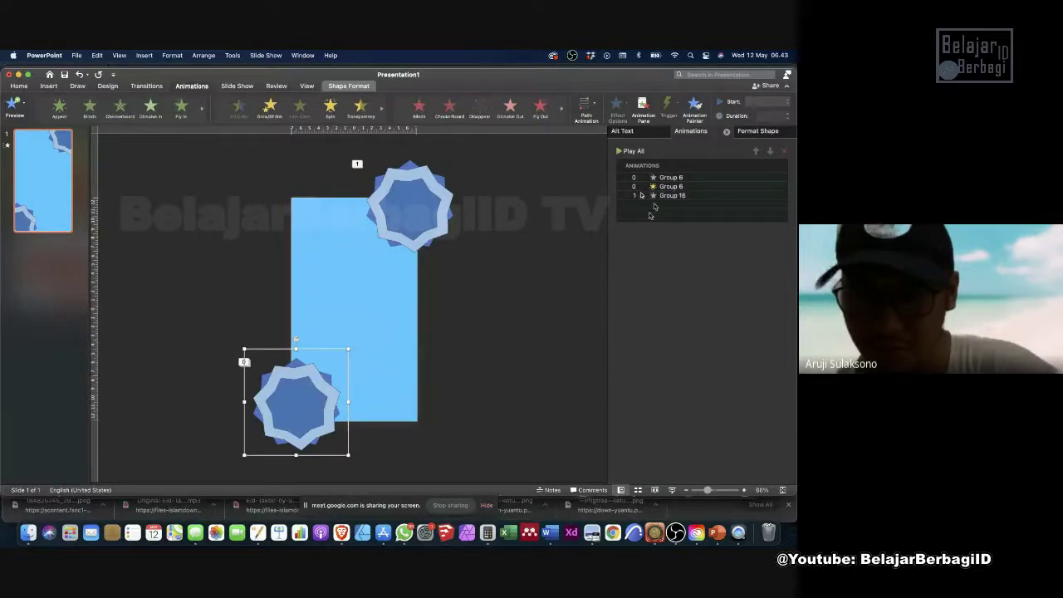
click(665, 181)
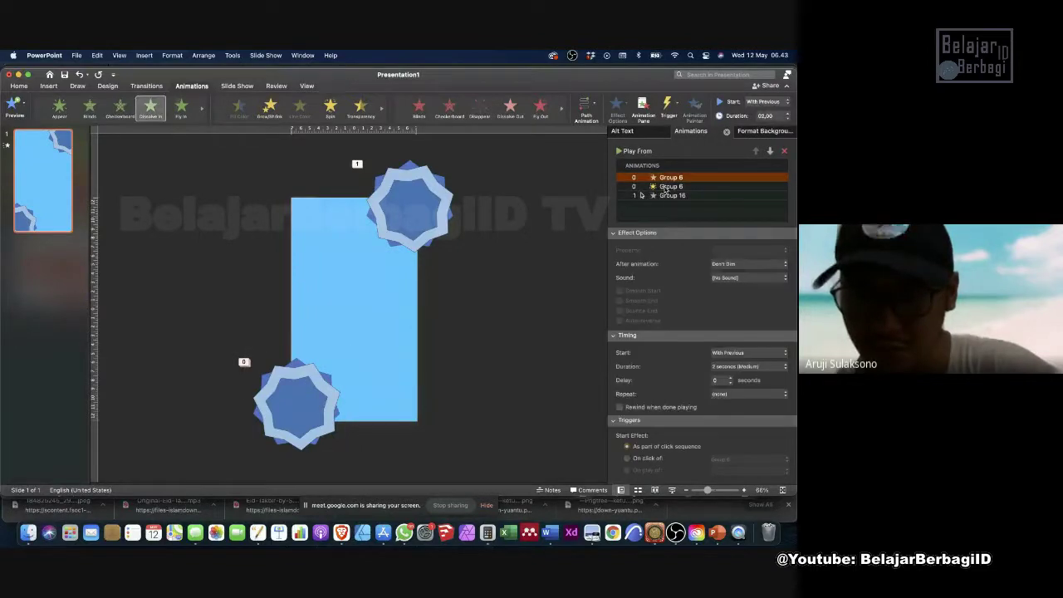
click(665, 187)
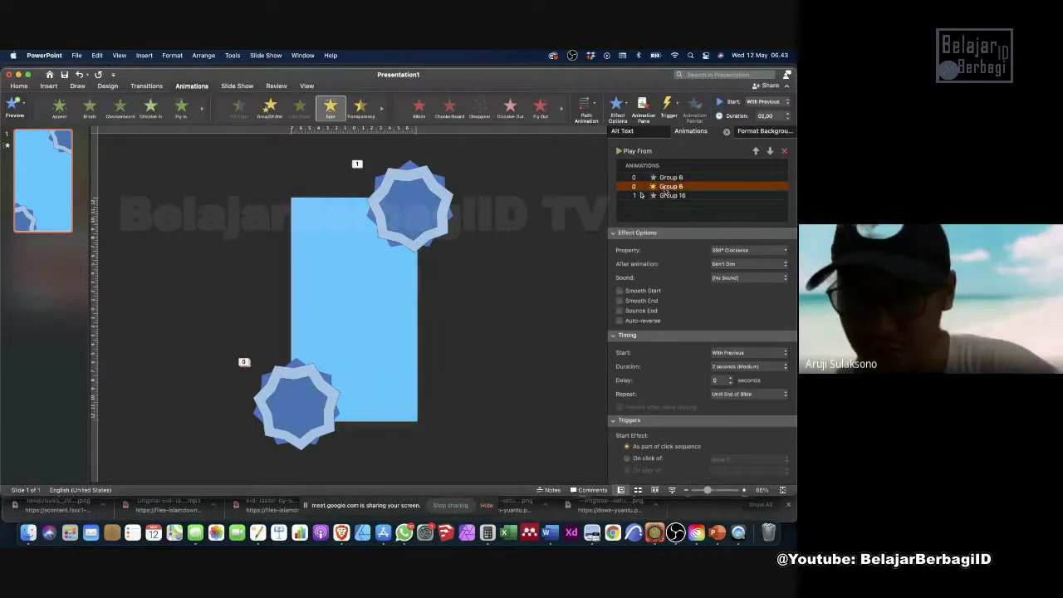
Set the Fly In direction of the upper-right star ornament to From Top and preview the animation.
click(731, 250)
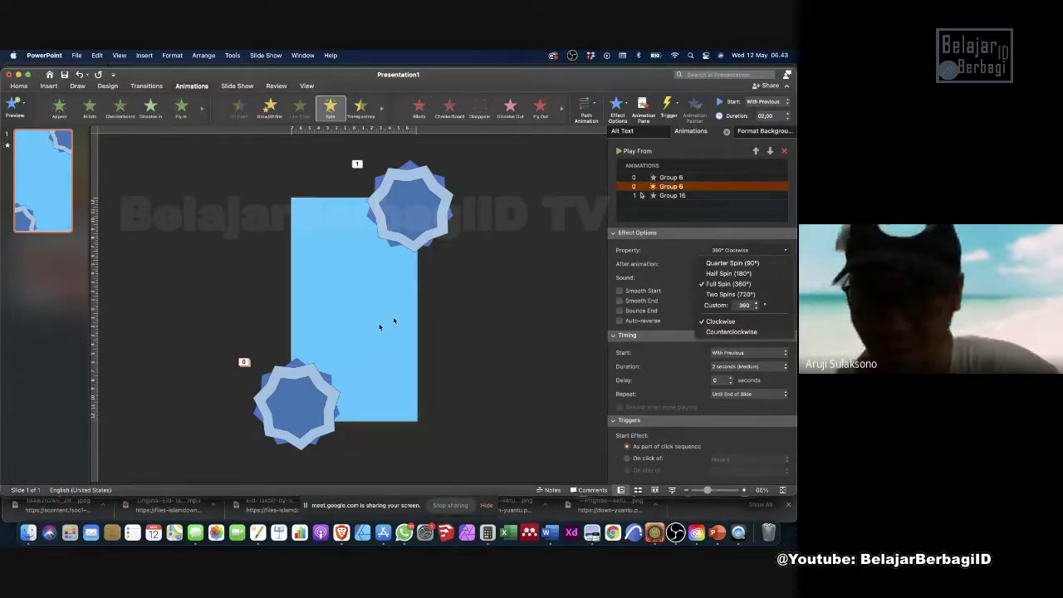
click(440, 245)
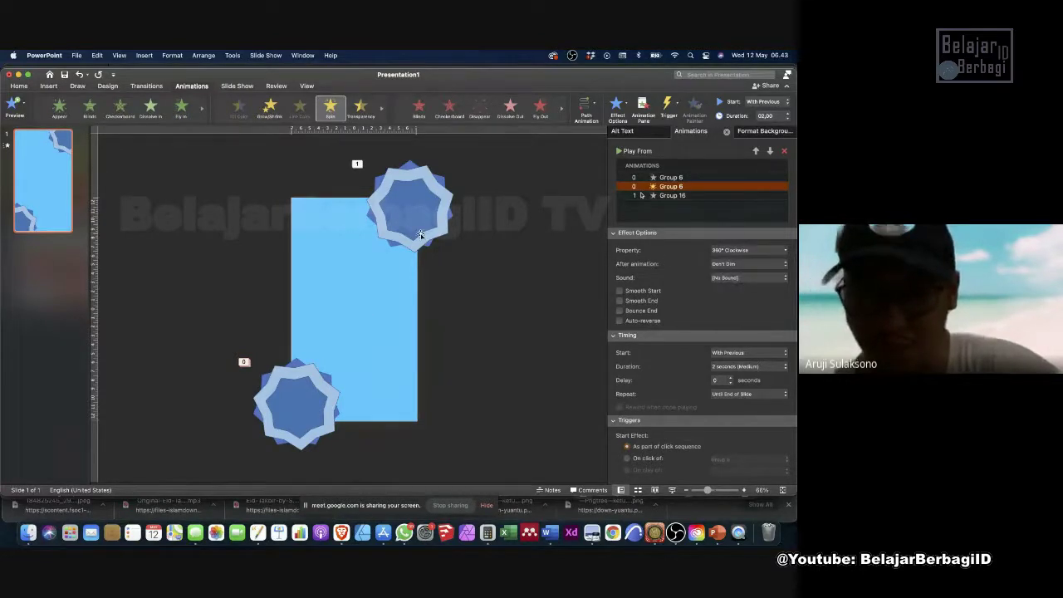
click(440, 243)
click(665, 197)
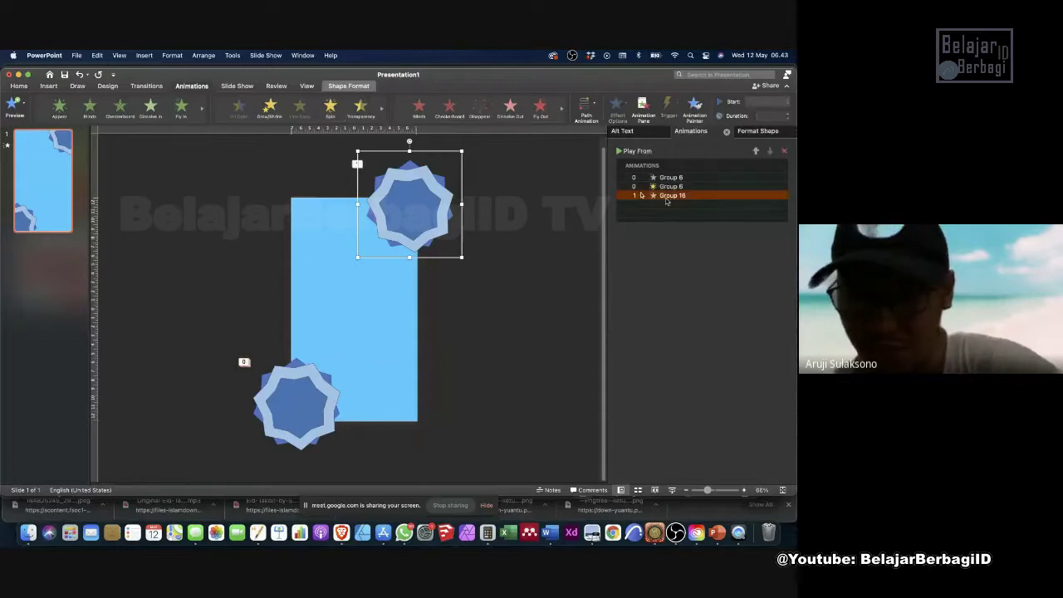
click(743, 252)
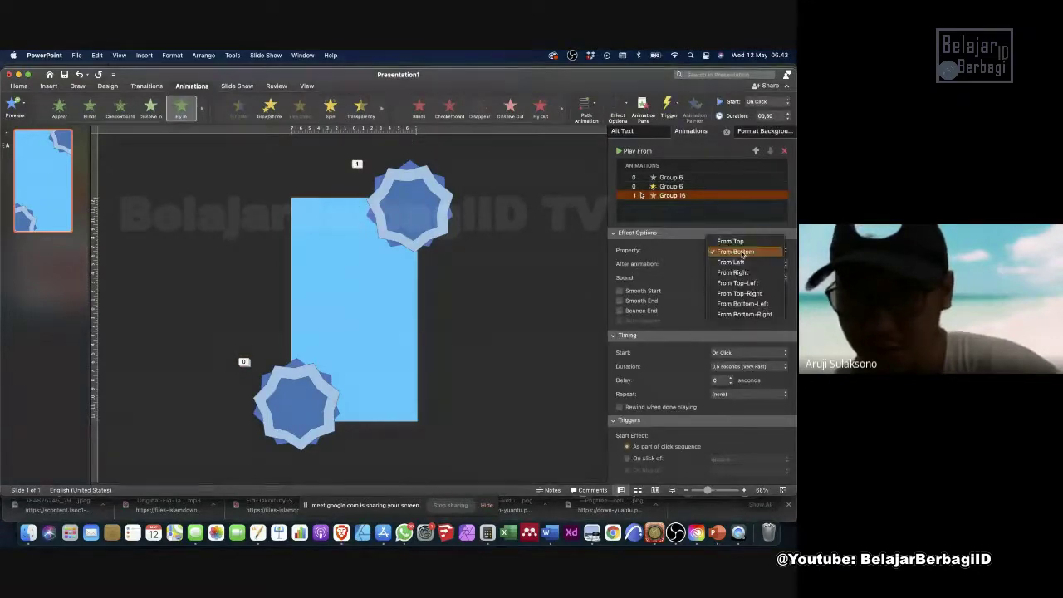
click(739, 241)
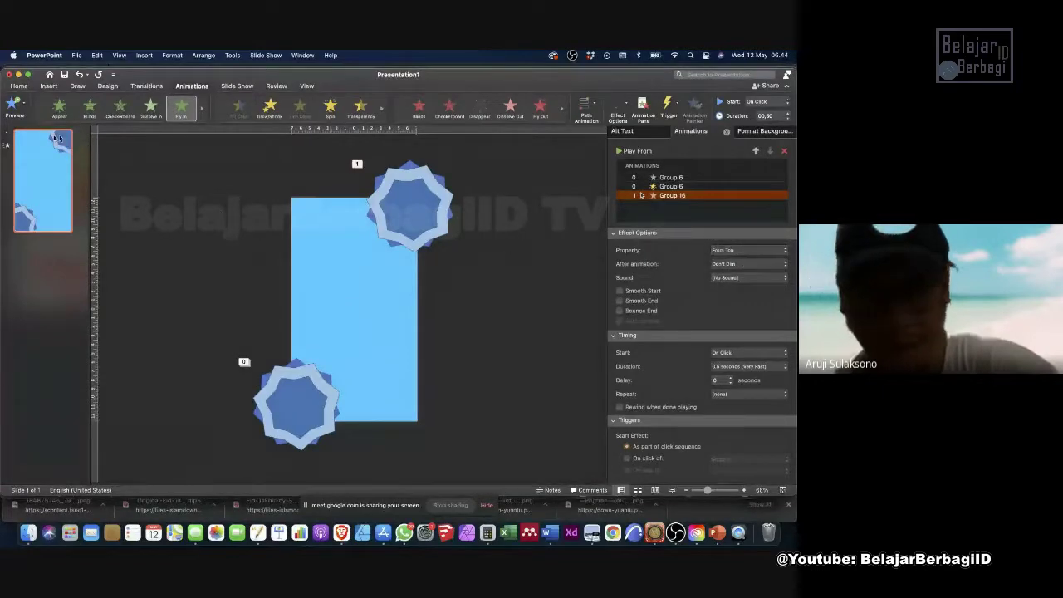
click(13, 101)
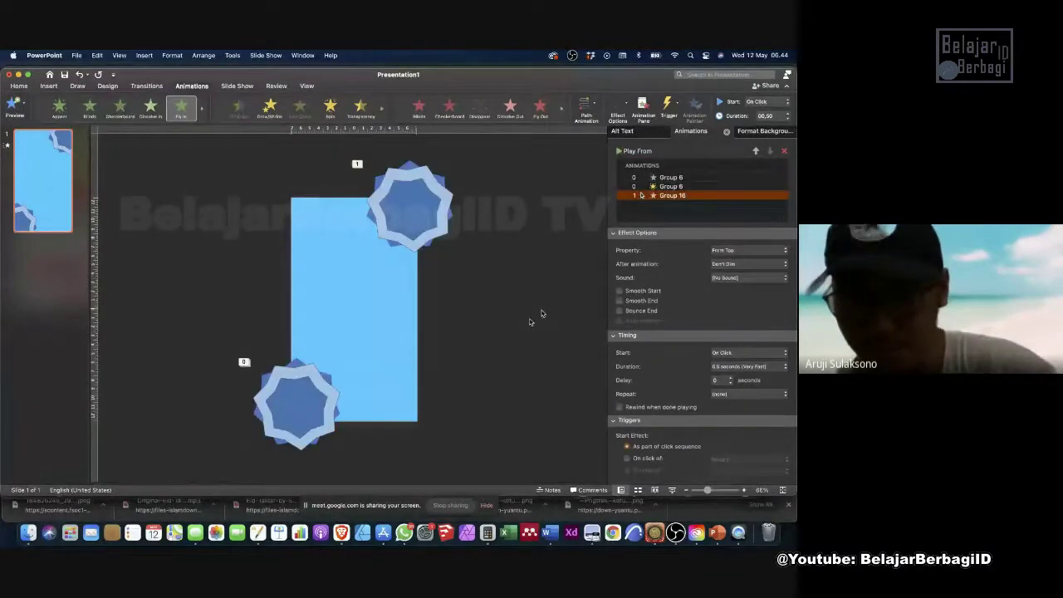
Replace the lower-left star ornament's Dissolve In entrance with a Fly In animation.
click(293, 444)
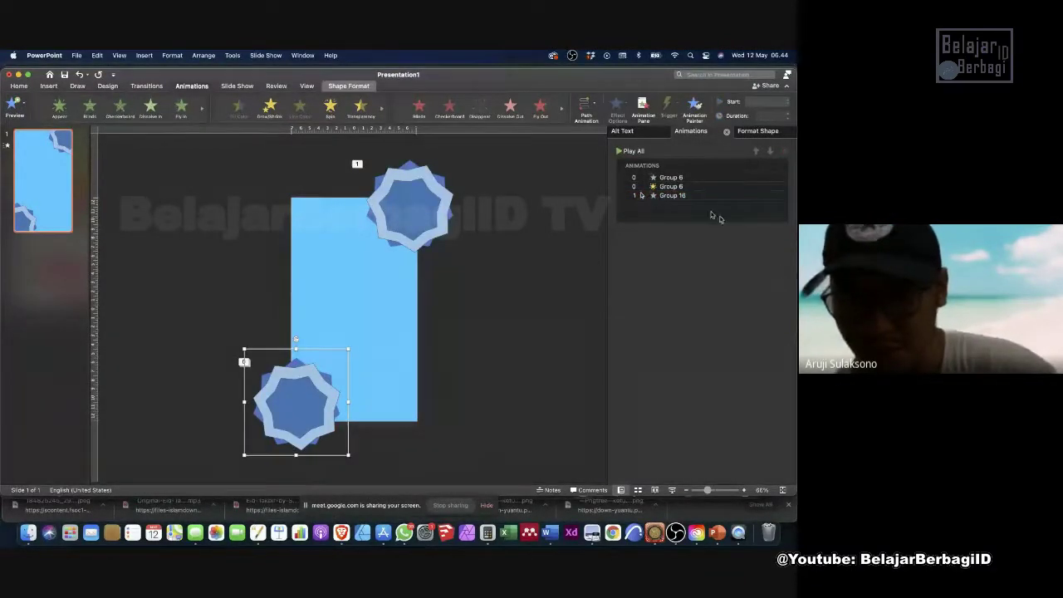
click(691, 178)
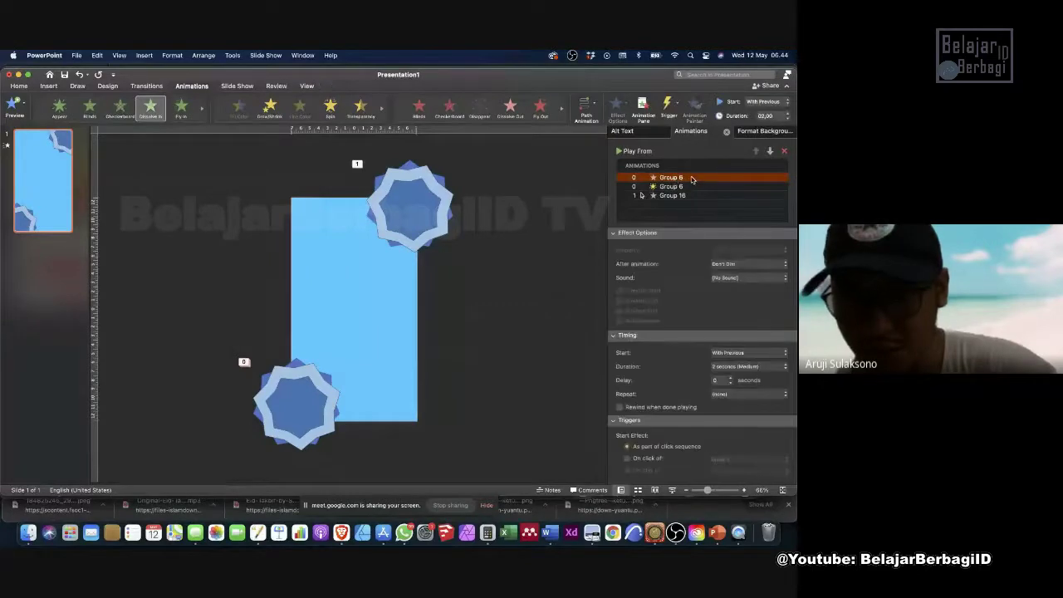
click(181, 106)
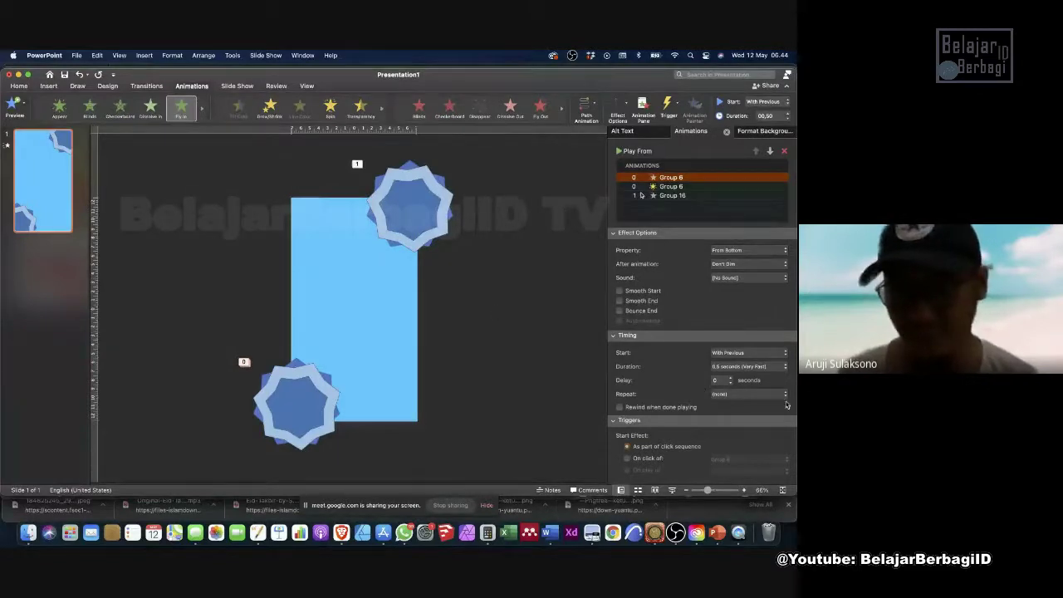
Look through the sound options available for the upper-right ornament's Fly In animation.
click(403, 243)
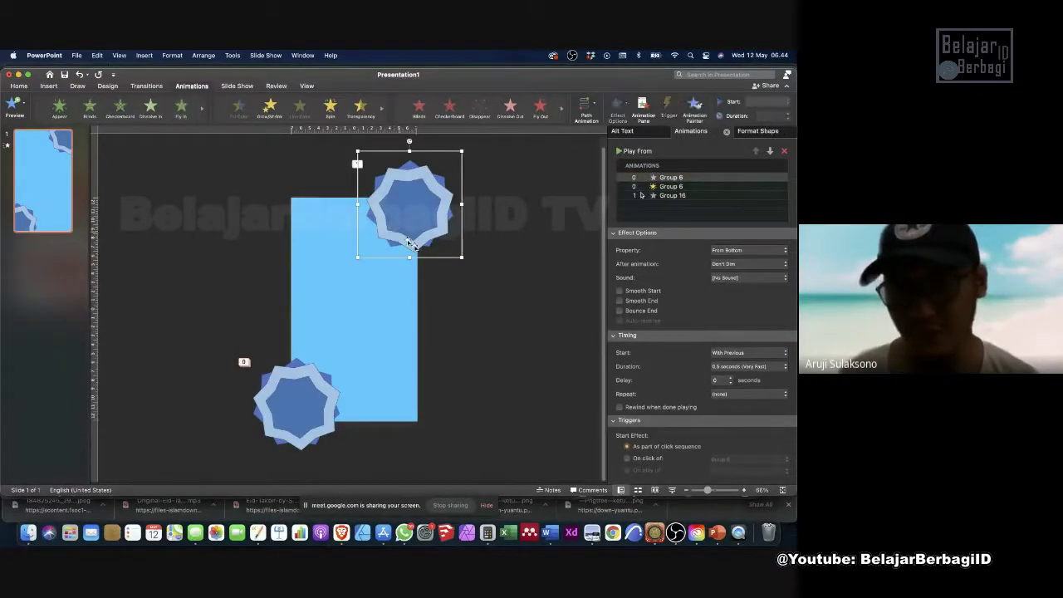
click(664, 196)
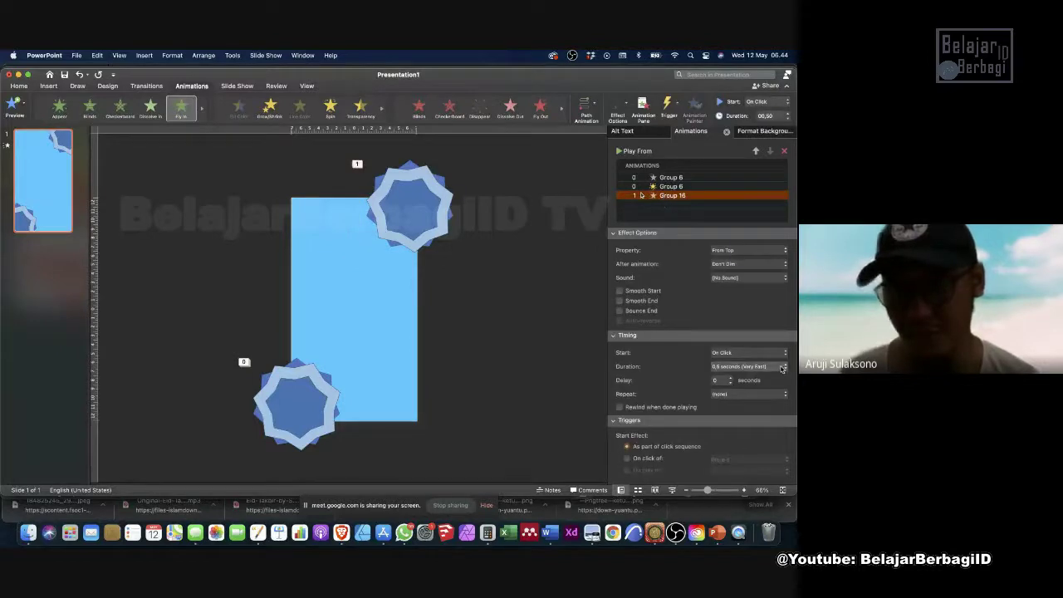
click(752, 278)
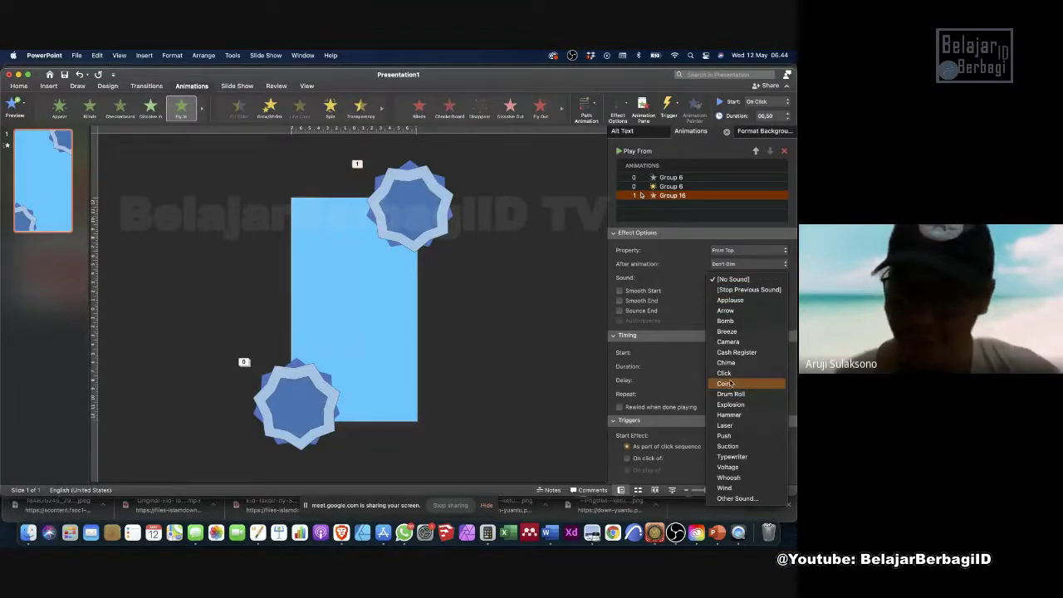
click(688, 286)
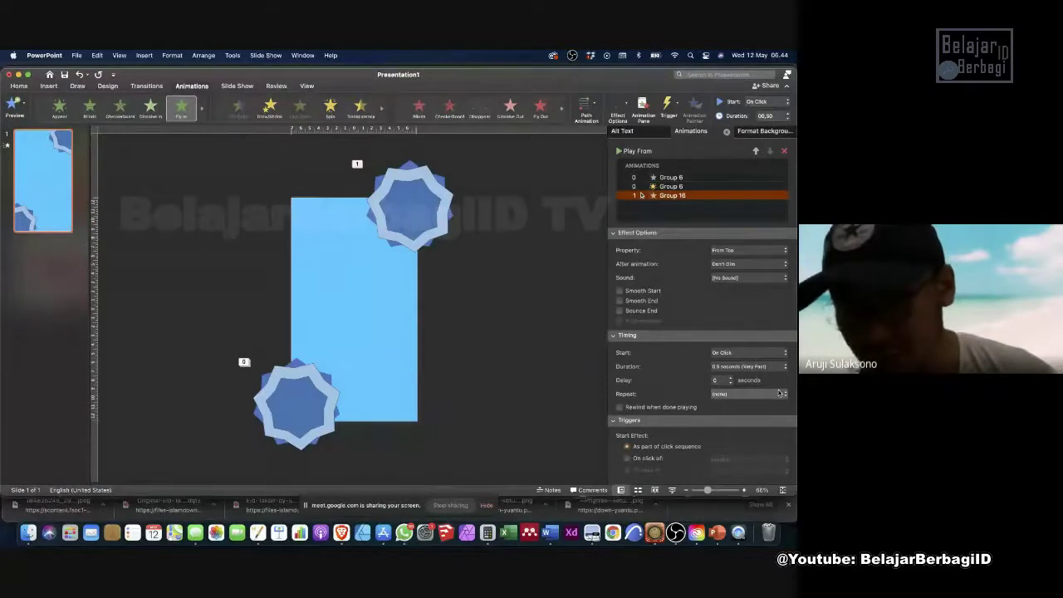
click(748, 277)
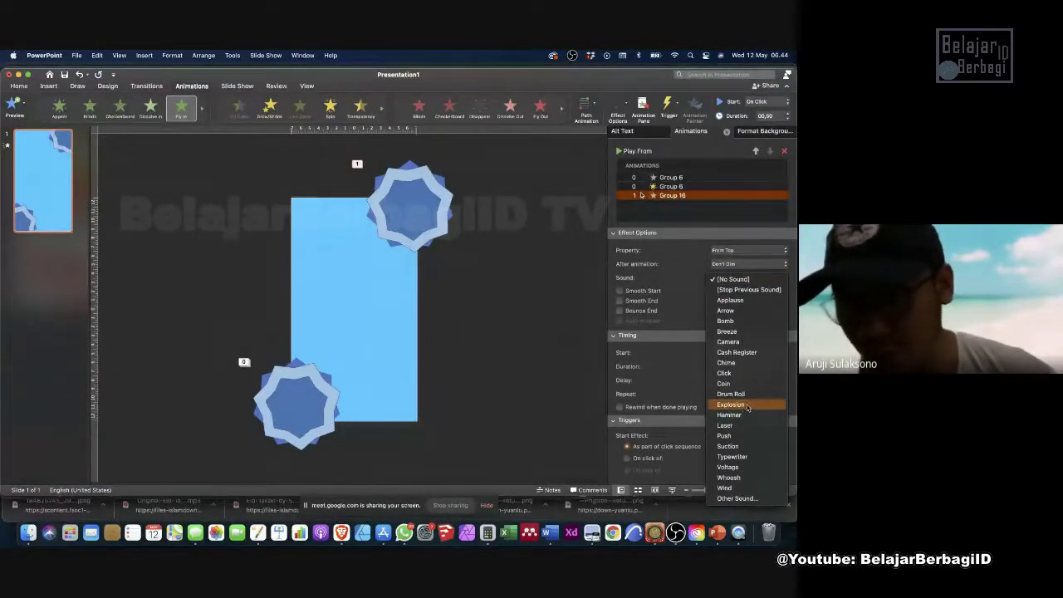
click(688, 285)
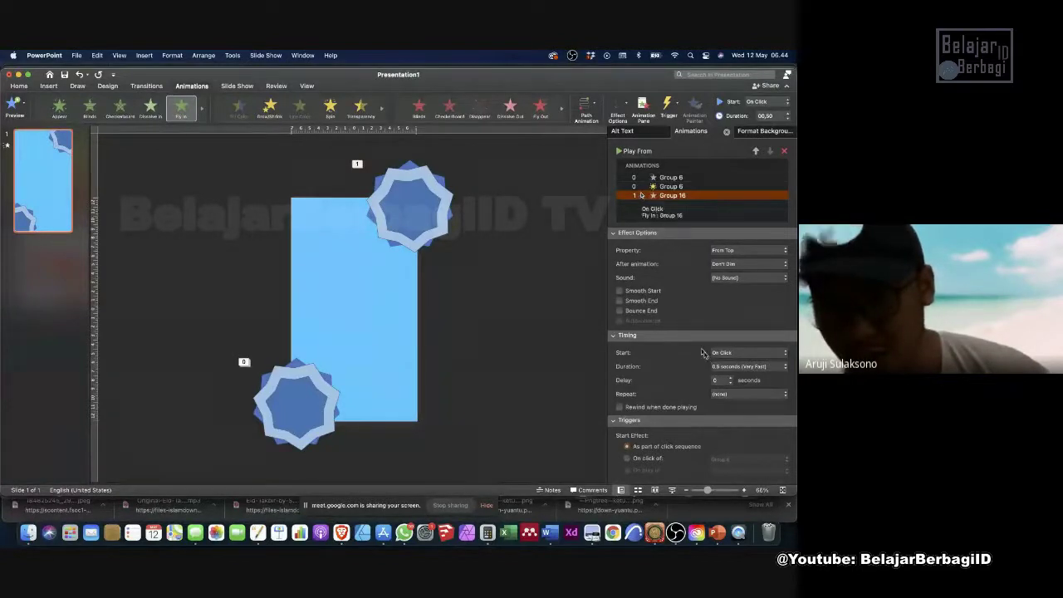
Set the upper-right ornament's Fly In to start With Previous and add a Spin emphasis that also starts With Previous.
click(731, 353)
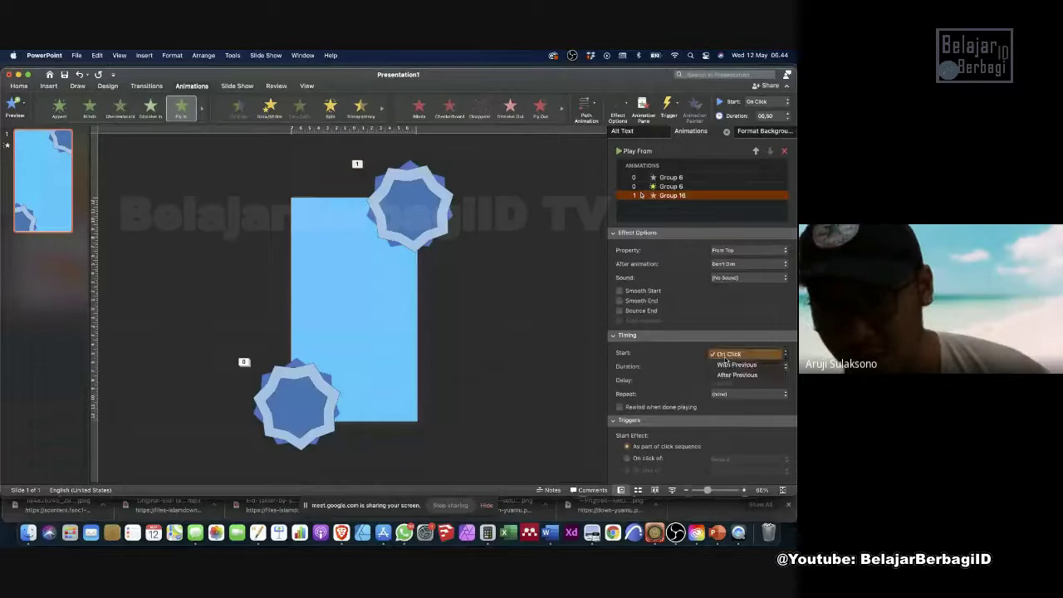
click(725, 365)
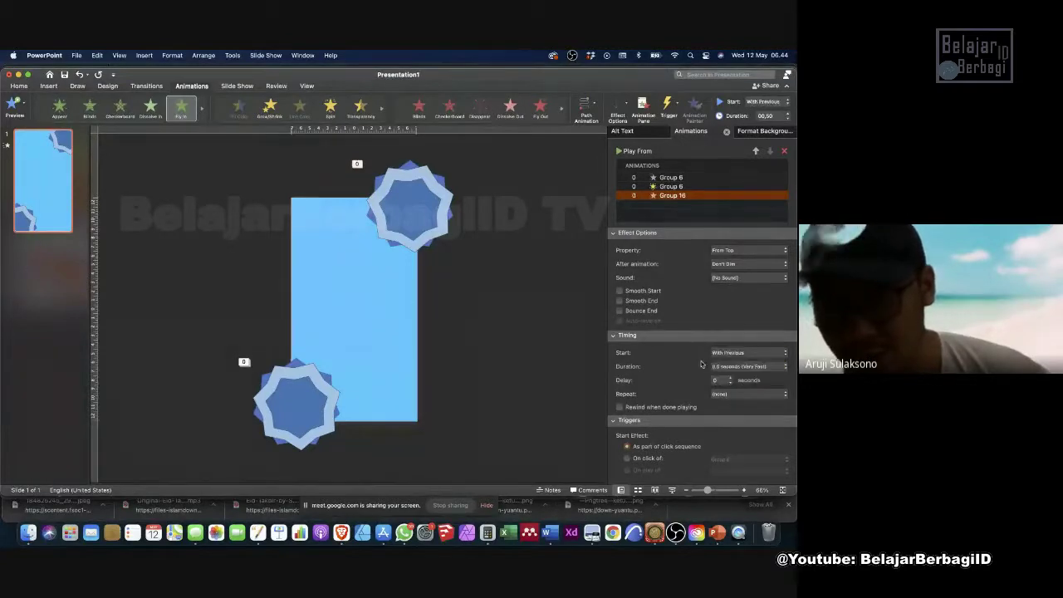
click(398, 212)
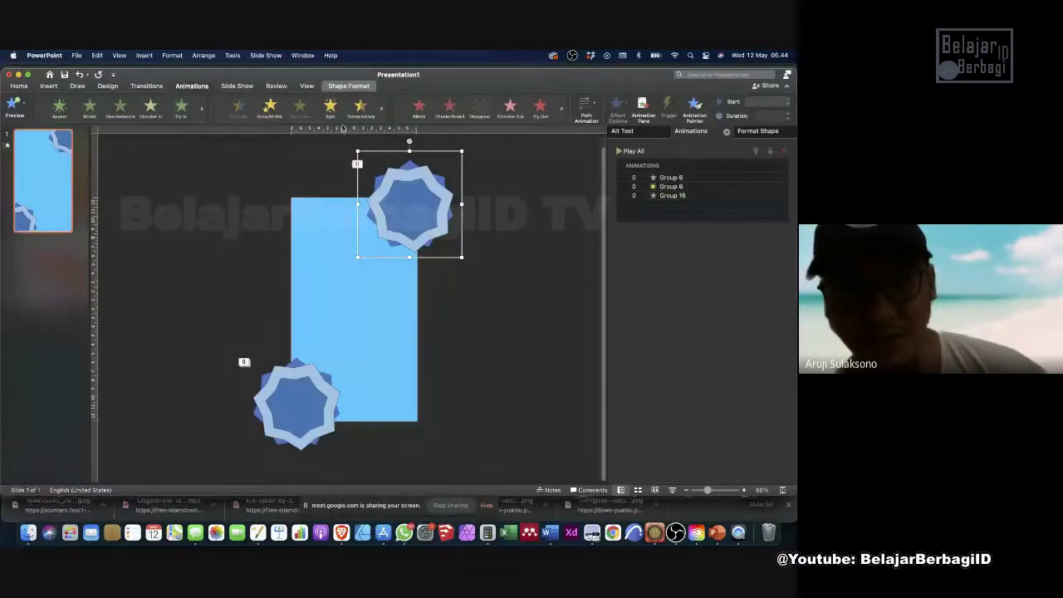
click(330, 106)
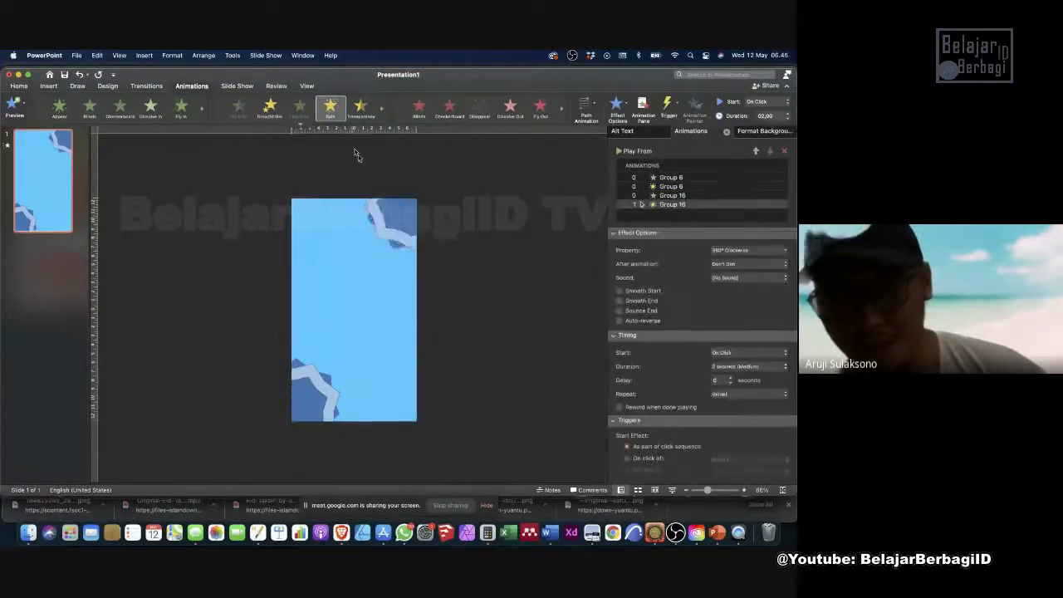
click(737, 355)
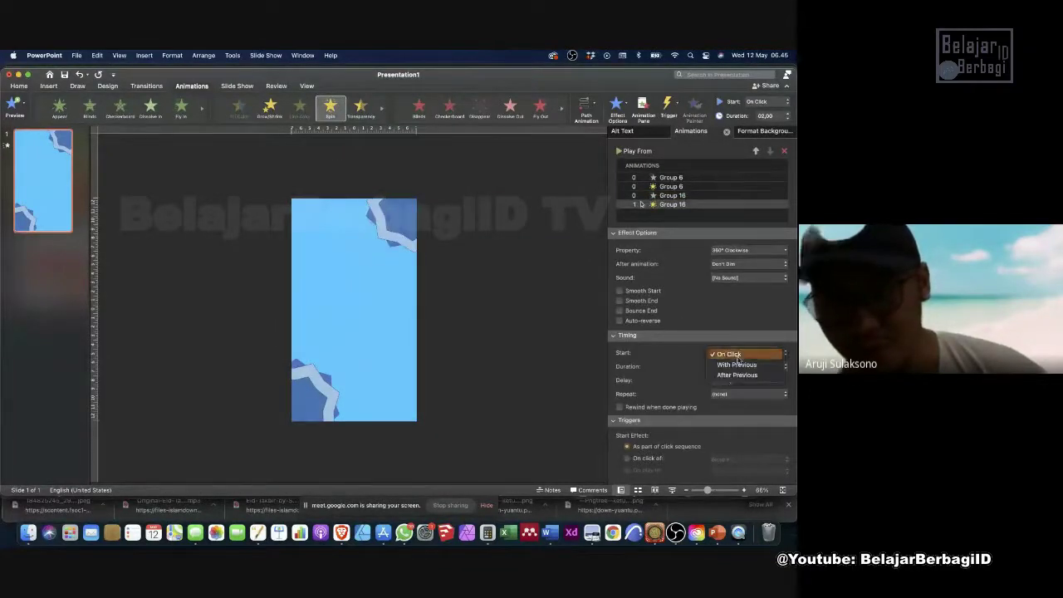
click(737, 365)
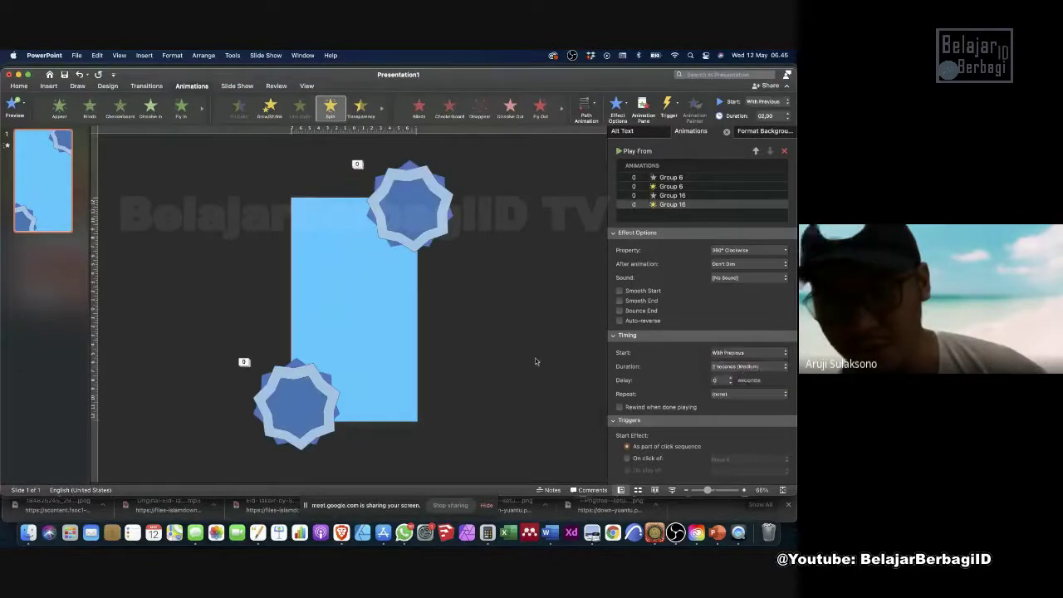
click(744, 249)
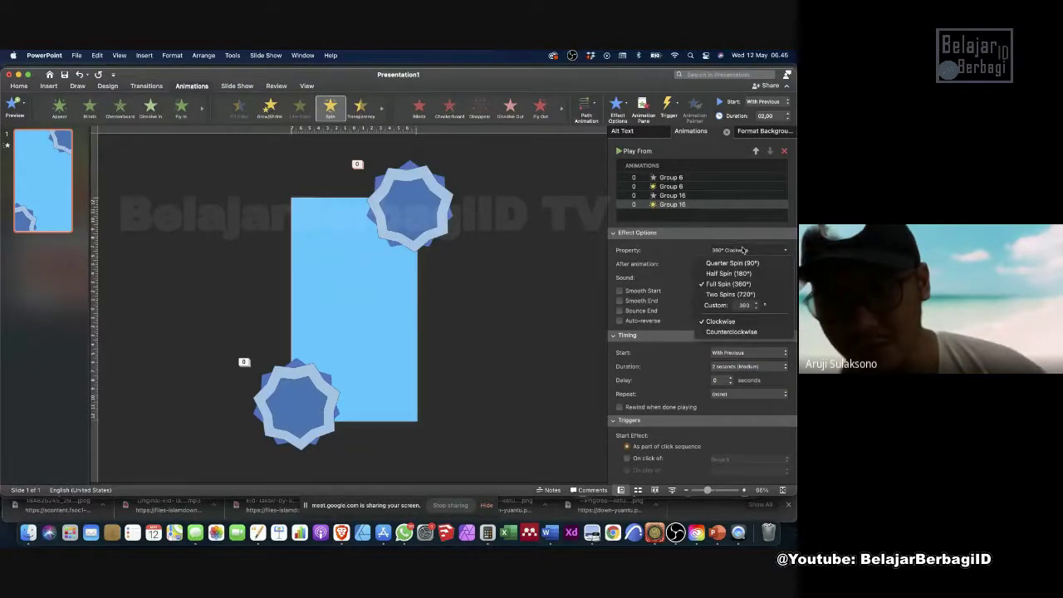
click(547, 324)
Set the duration of the upper-right ornament's Fly In animation to 1 second (Fast).
click(673, 195)
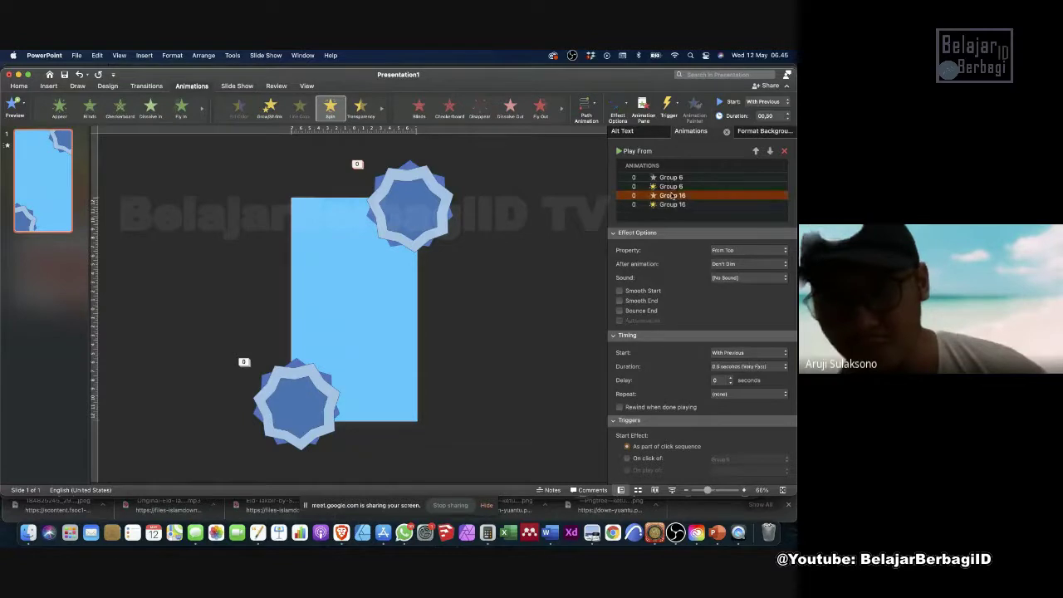
click(758, 366)
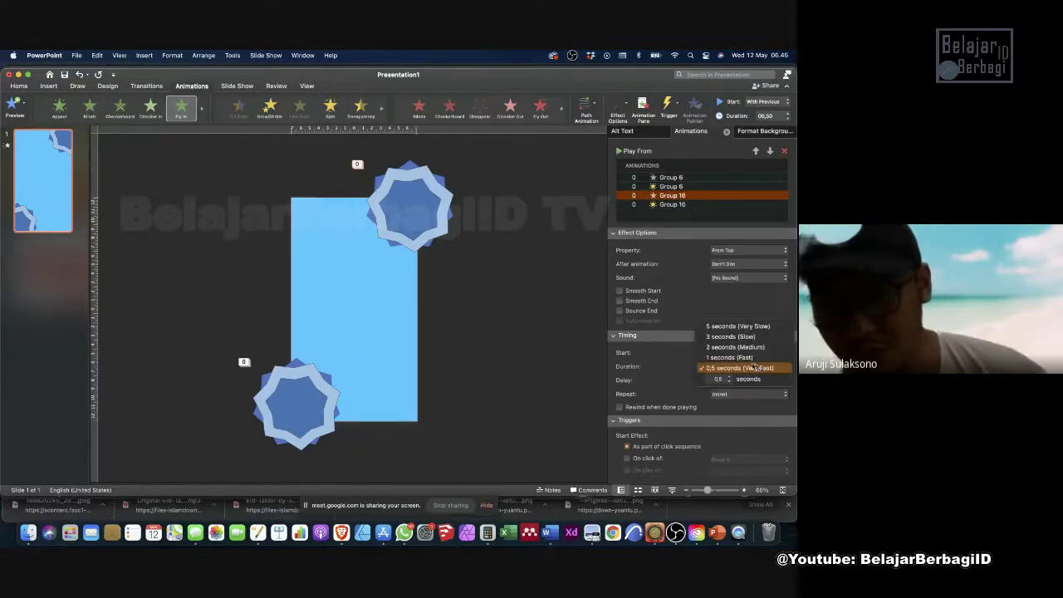
click(745, 360)
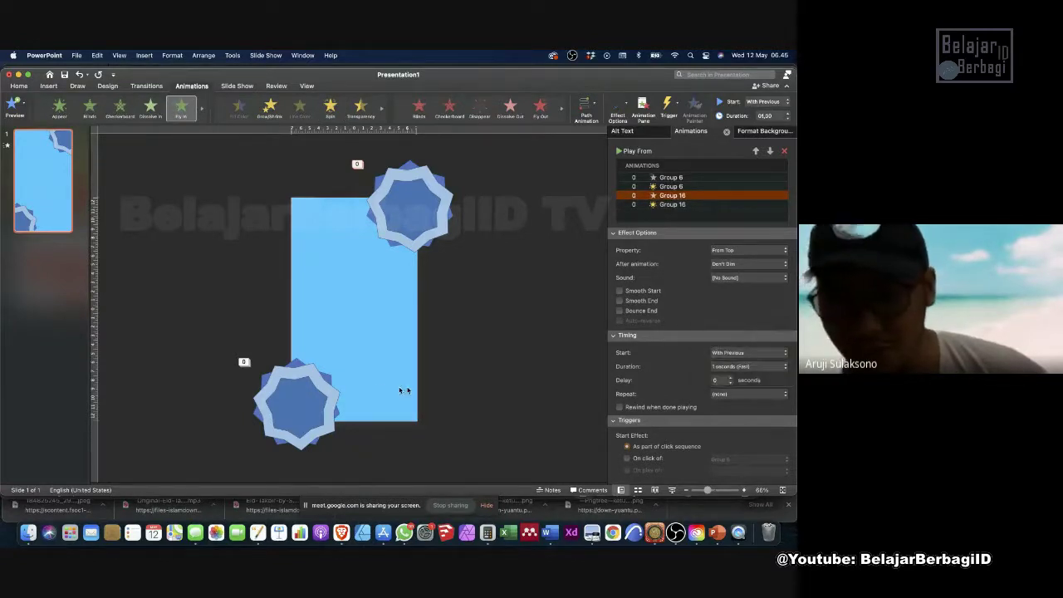
Set the lower-left ornament's Fly In duration to 1 second (Fast) and preview all the slide's animations.
click(306, 418)
click(710, 399)
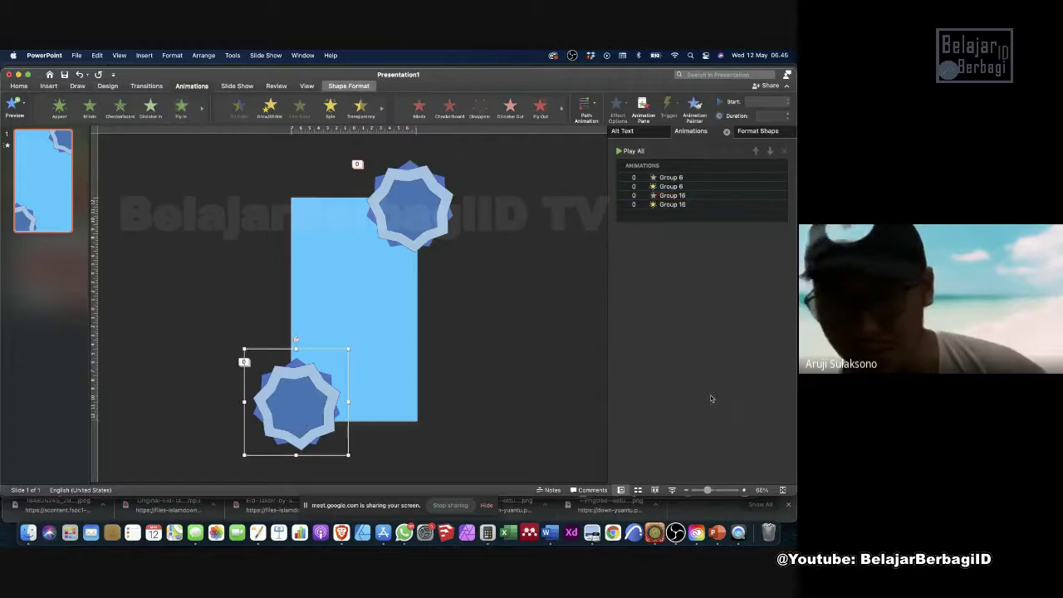
click(704, 178)
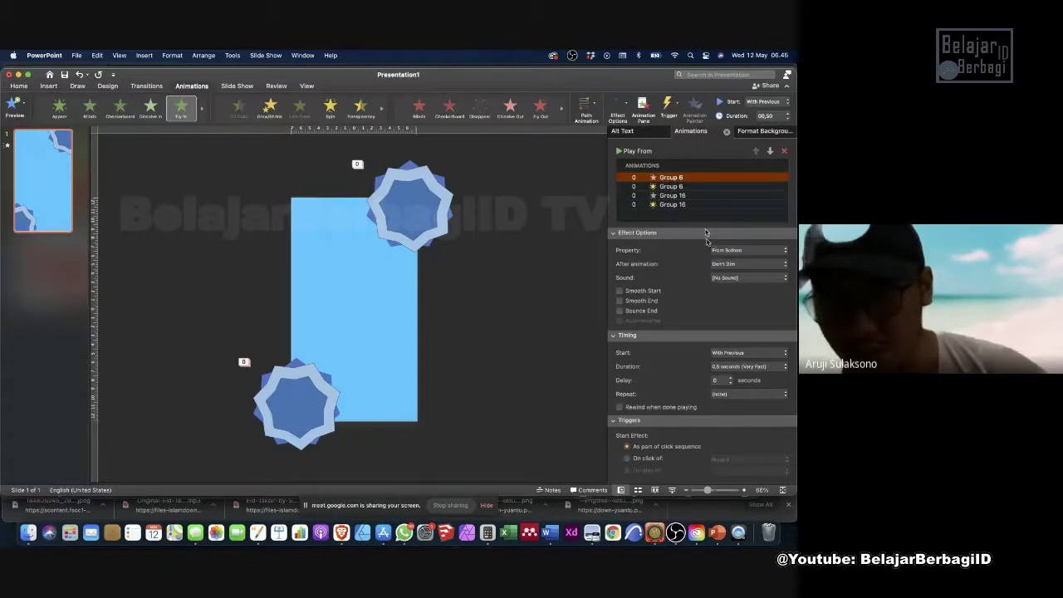
click(721, 367)
click(732, 358)
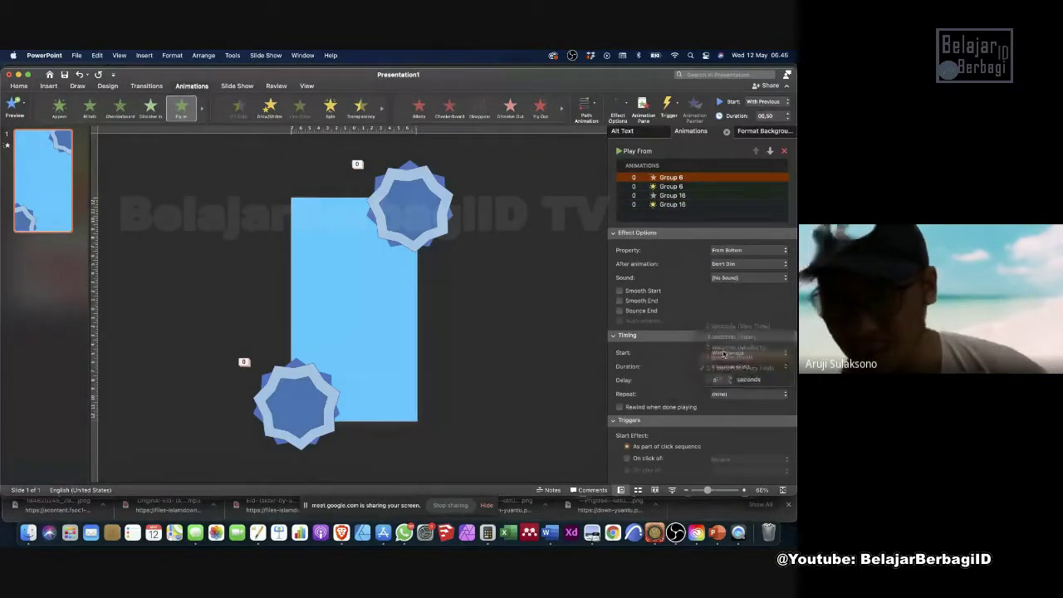
click(14, 105)
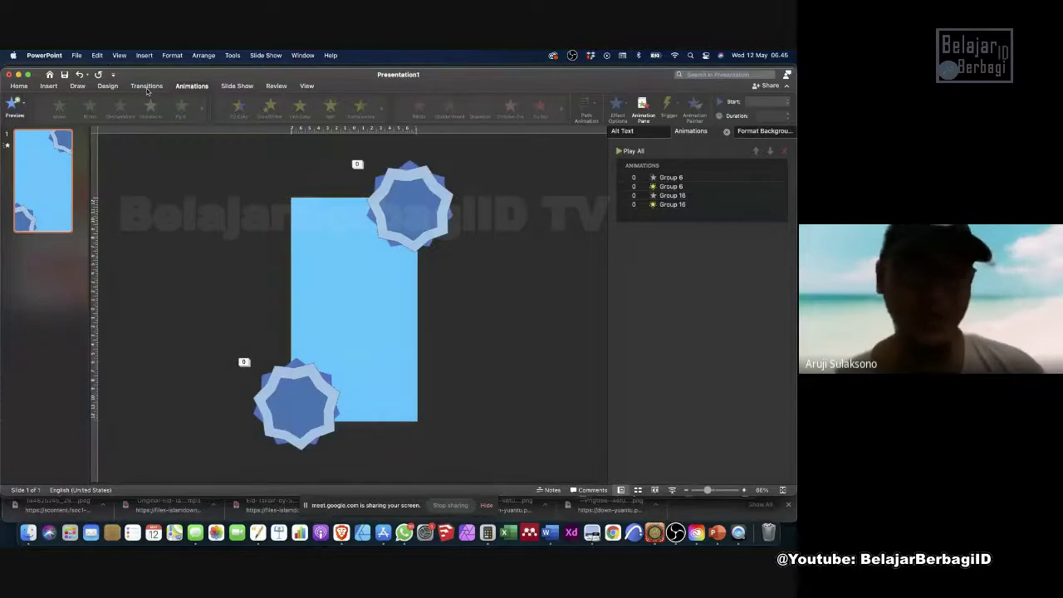
click(14, 106)
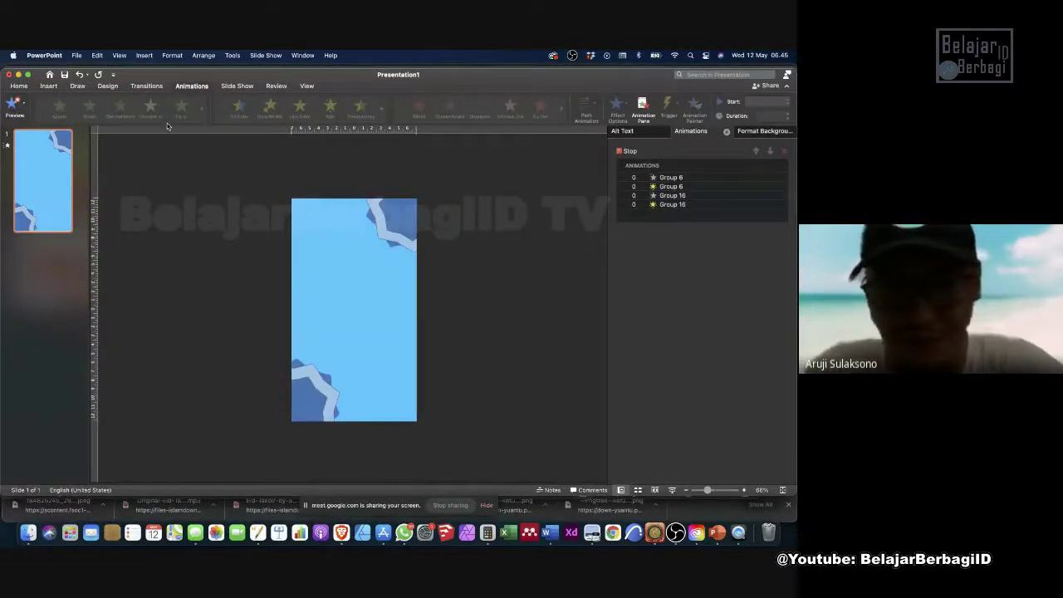
Set the upper-right ornament's Spin animation to repeat Until End of Slide.
click(674, 196)
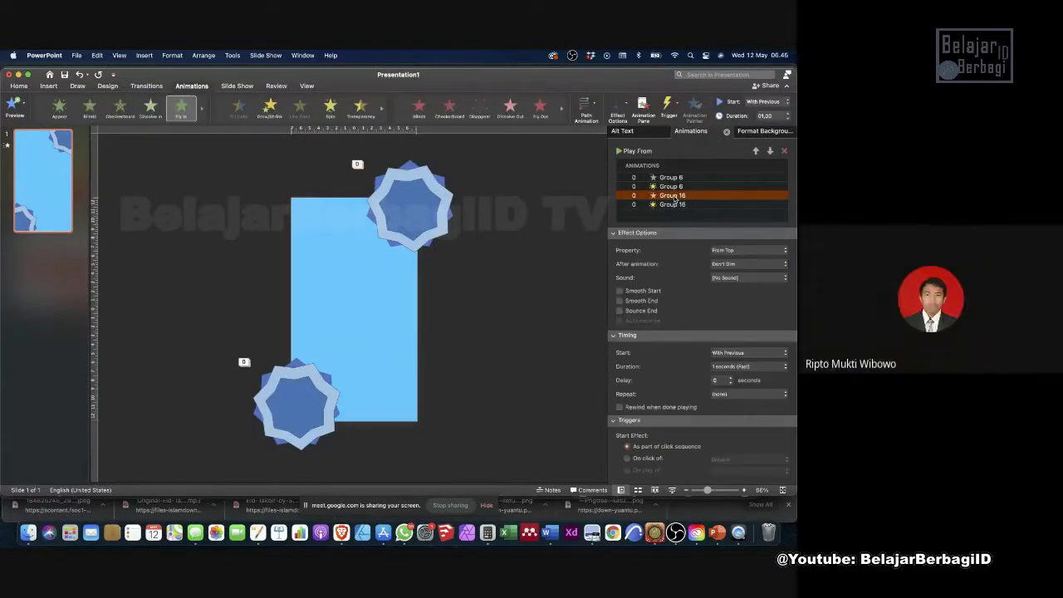
click(676, 206)
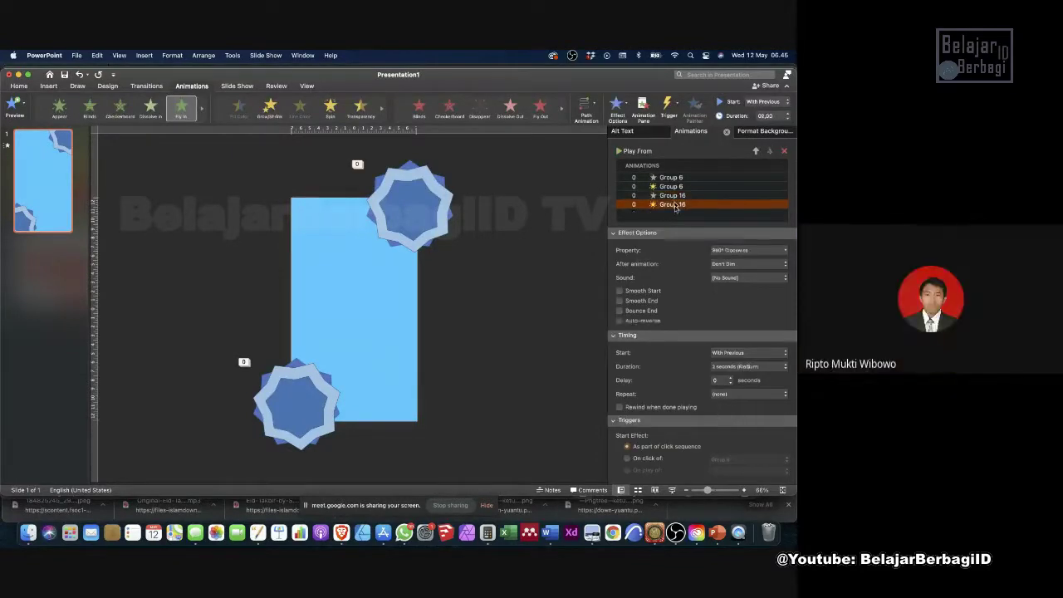
click(748, 393)
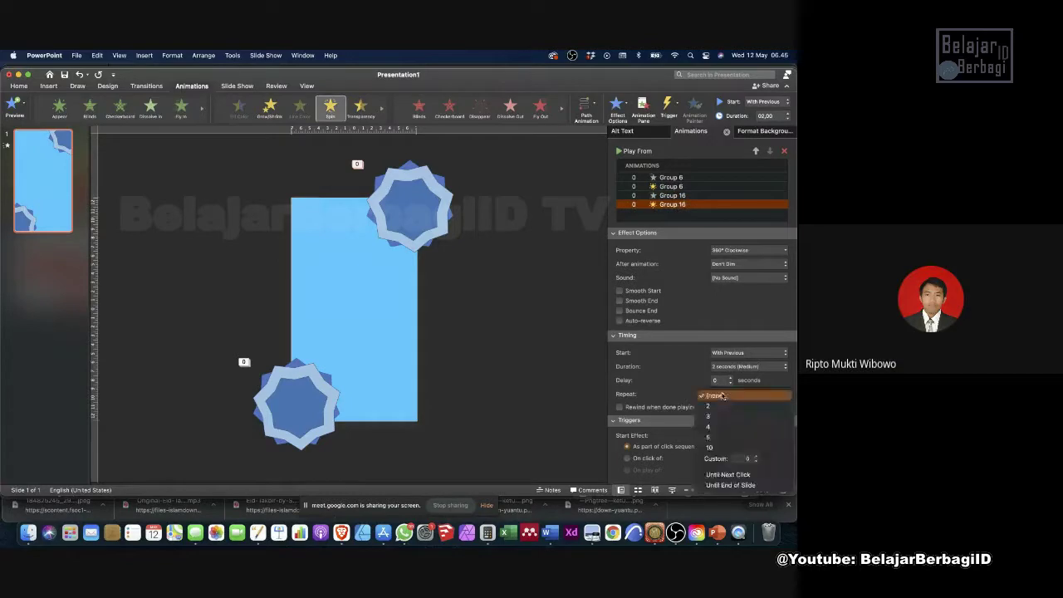
click(731, 485)
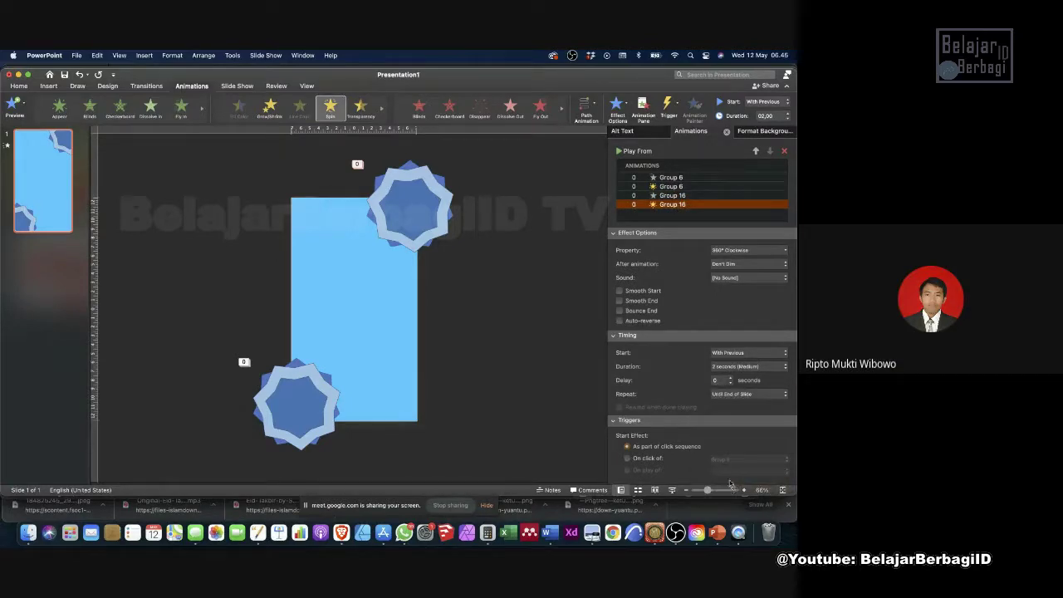
click(297, 403)
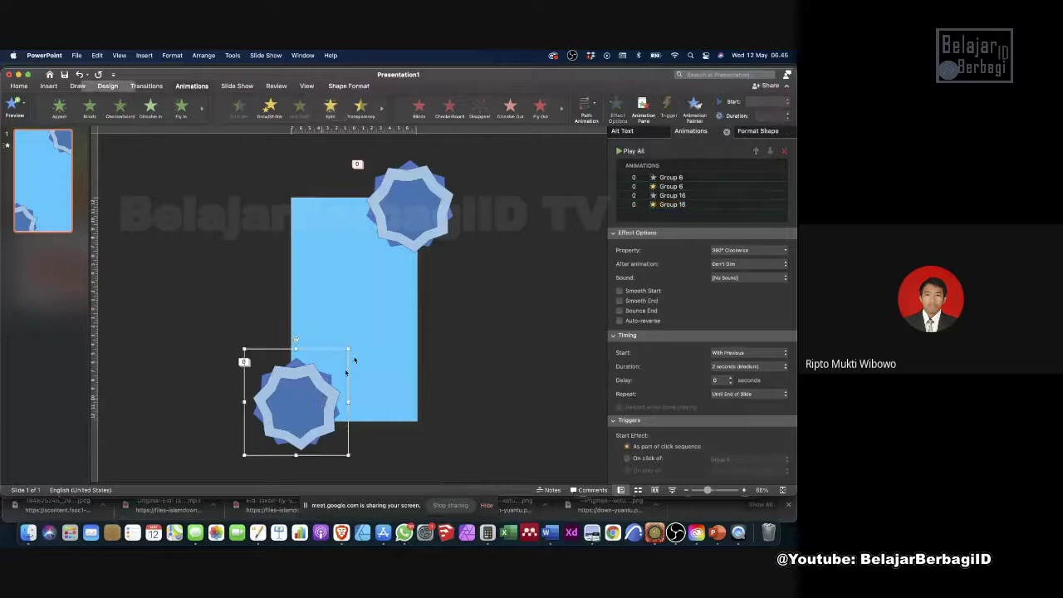
Play the slide show from the start to check both ornaments' animations, then exit back to the slide editor.
click(414, 217)
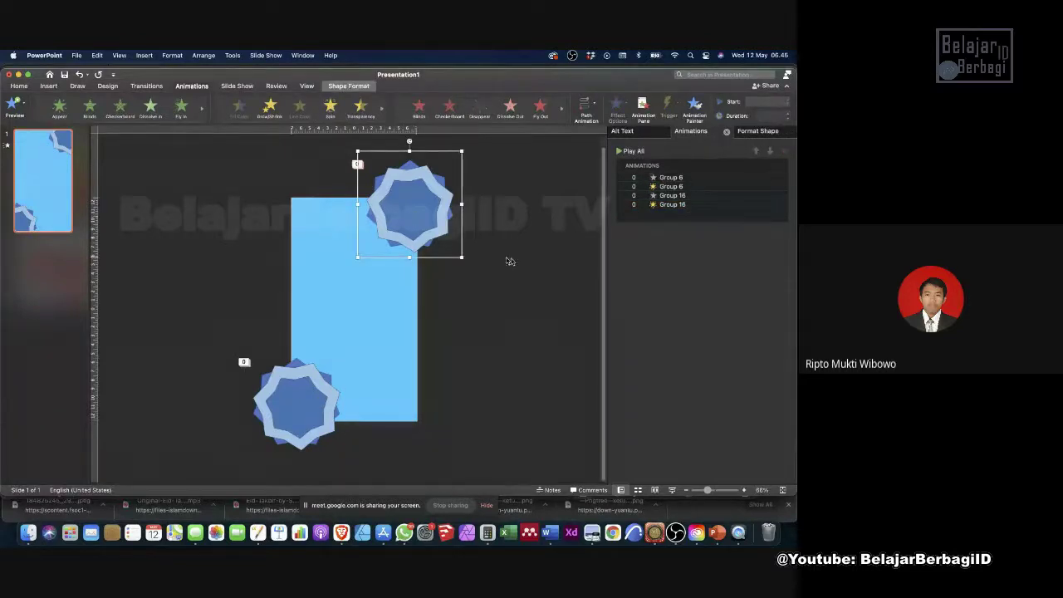
click(674, 204)
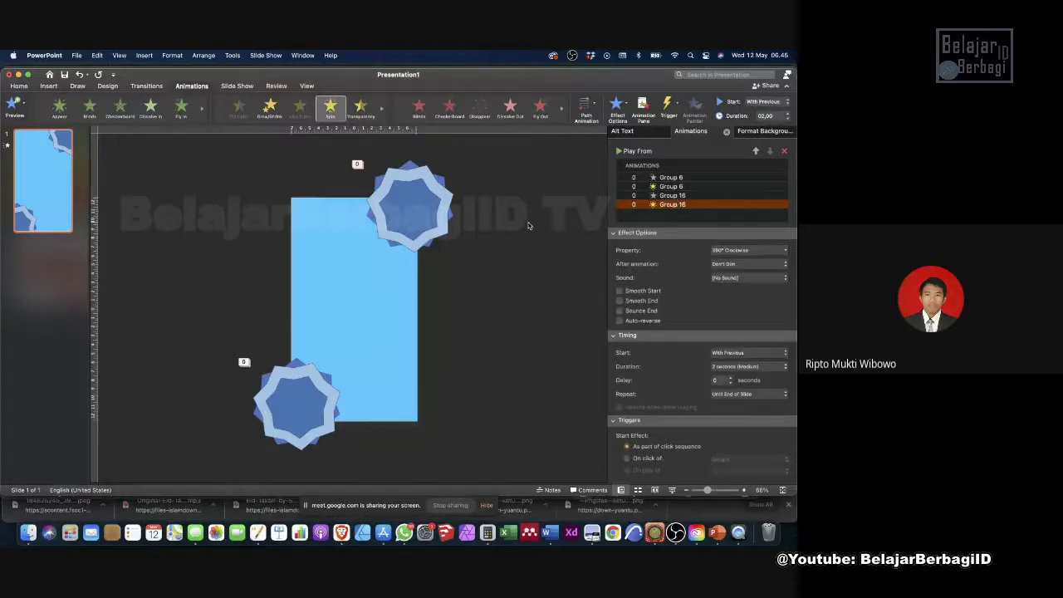
click(236, 86)
click(17, 106)
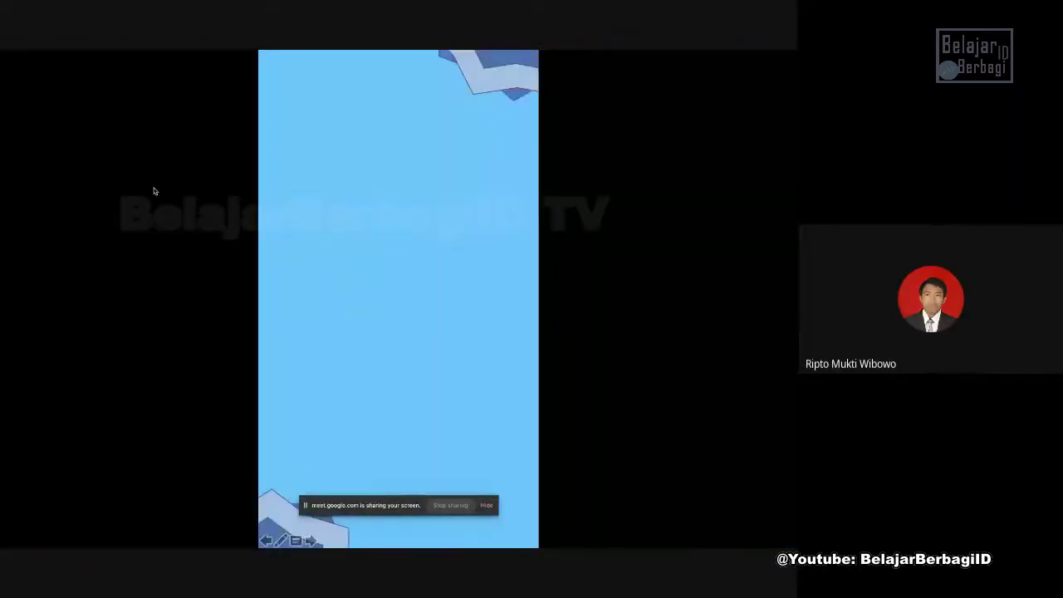
click(93, 225)
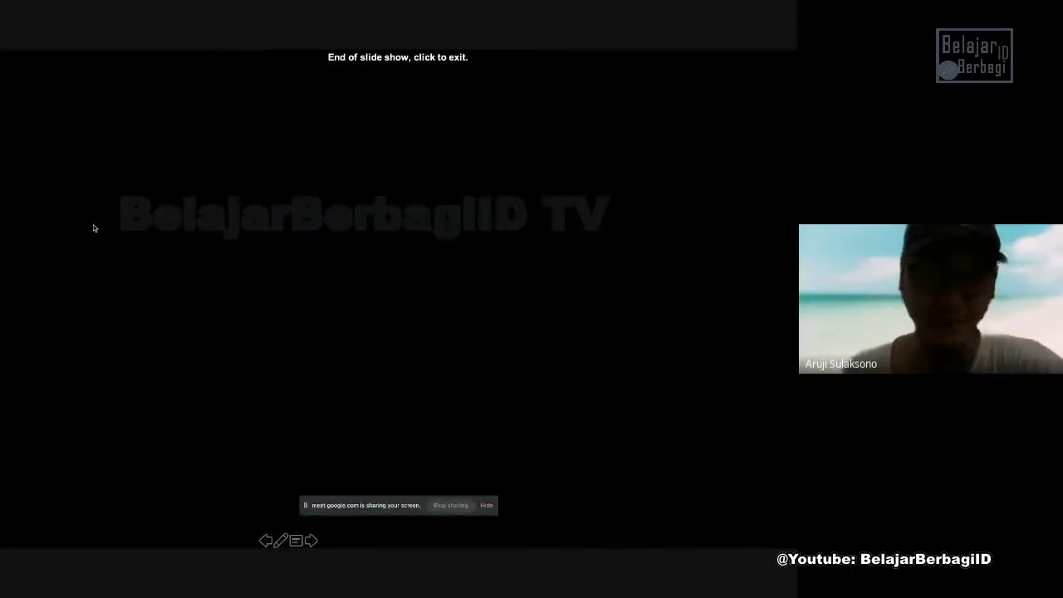
click(530, 255)
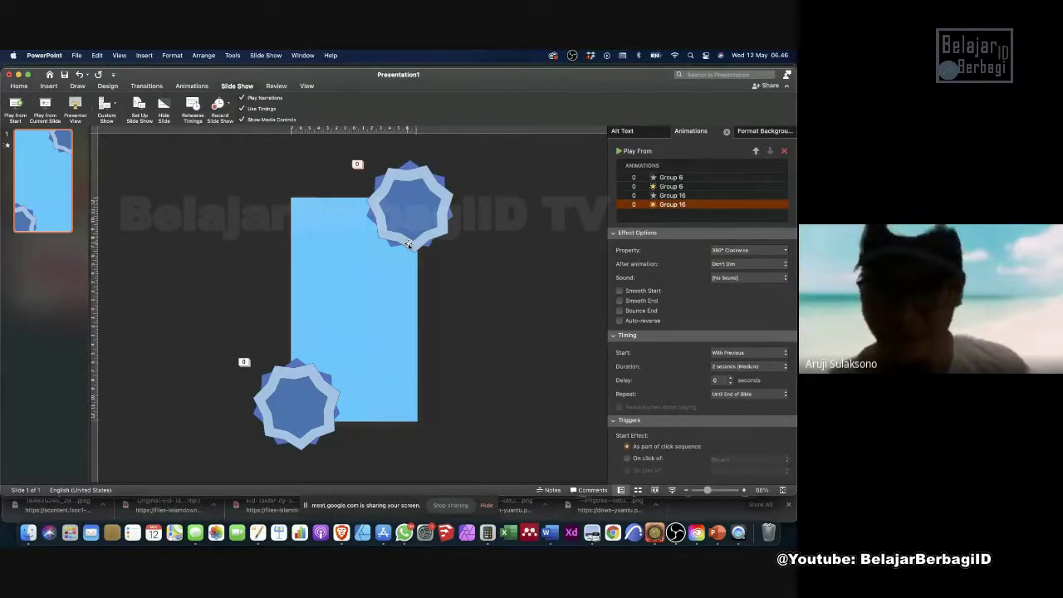
Remove both the Fly In and the Spin animations from the upper-right ornament, Group 16.
click(701, 199)
shift+click(701, 204)
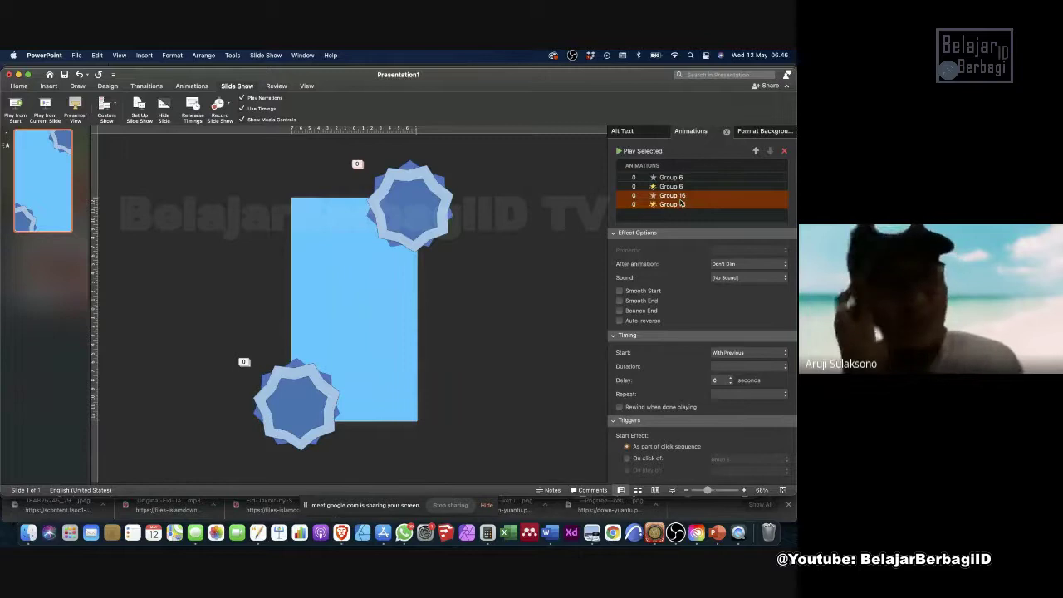
click(785, 153)
click(540, 214)
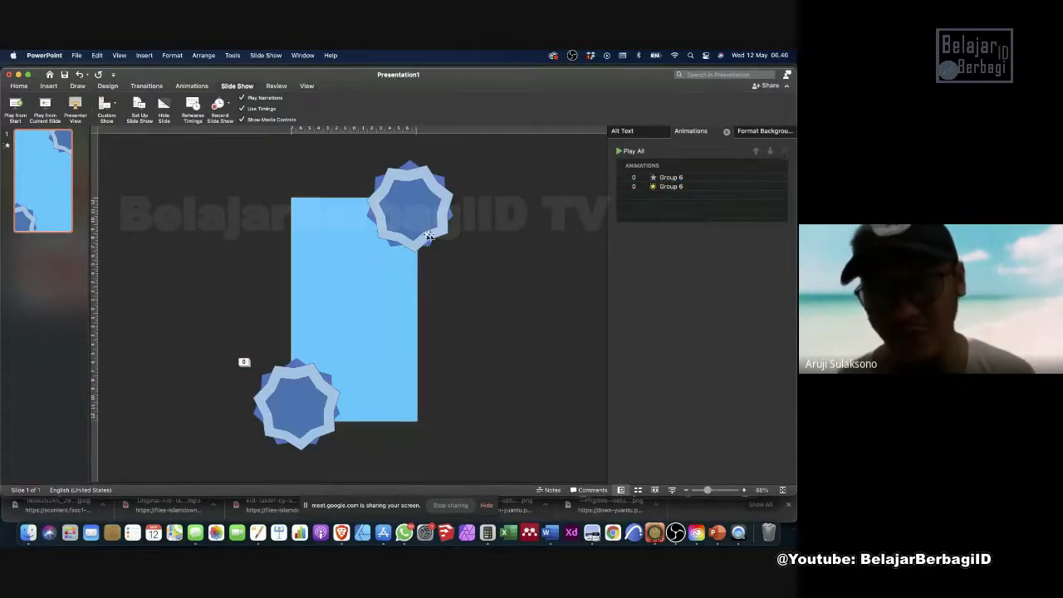
Add a Fly In entrance to the upper-right ornament and set its direction to From Top.
click(387, 216)
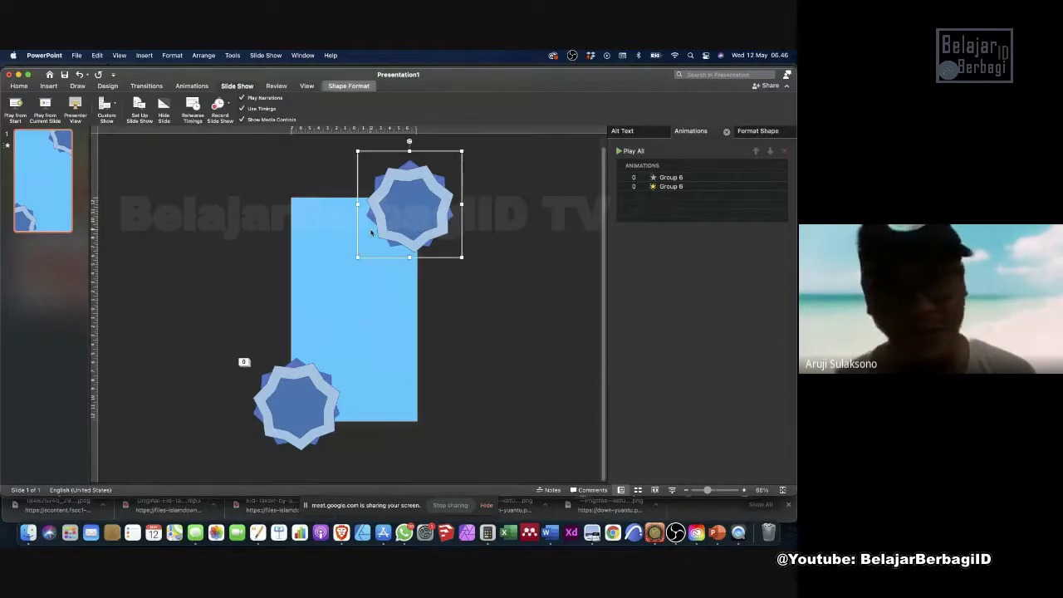
click(184, 88)
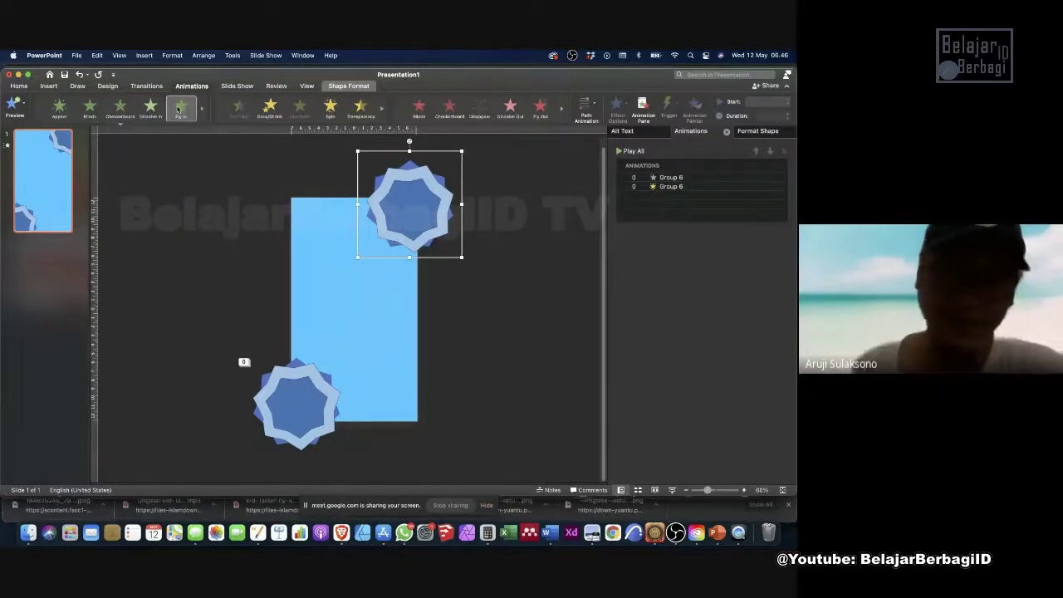
click(180, 109)
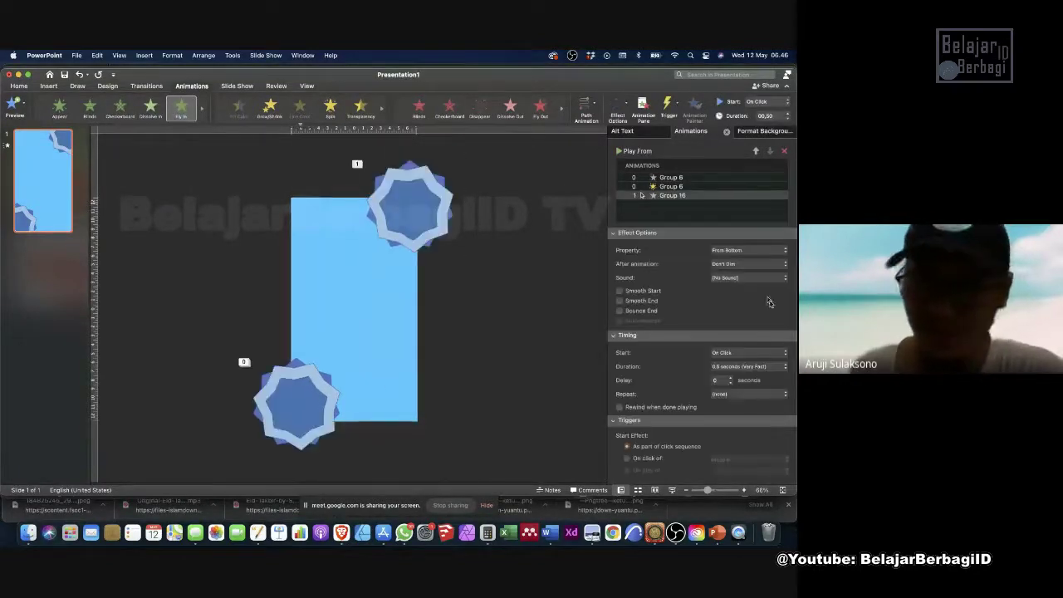
click(747, 252)
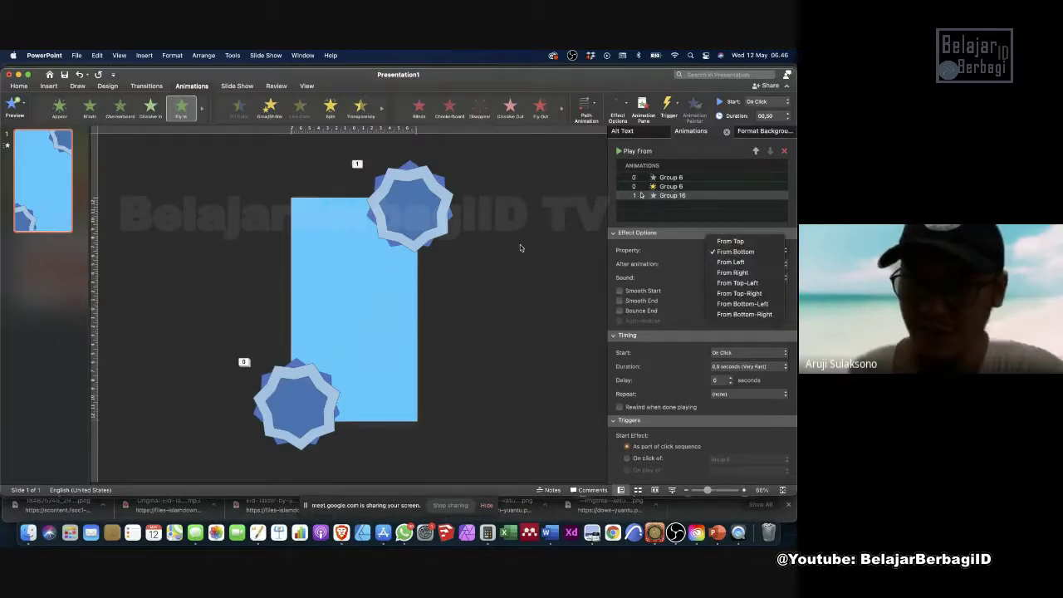
click(657, 253)
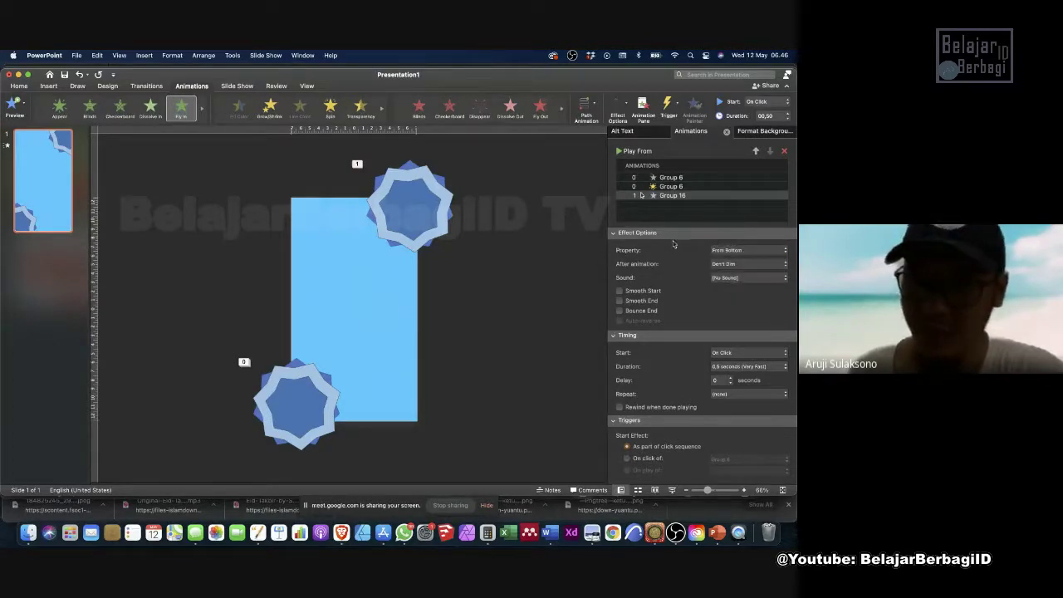
click(736, 250)
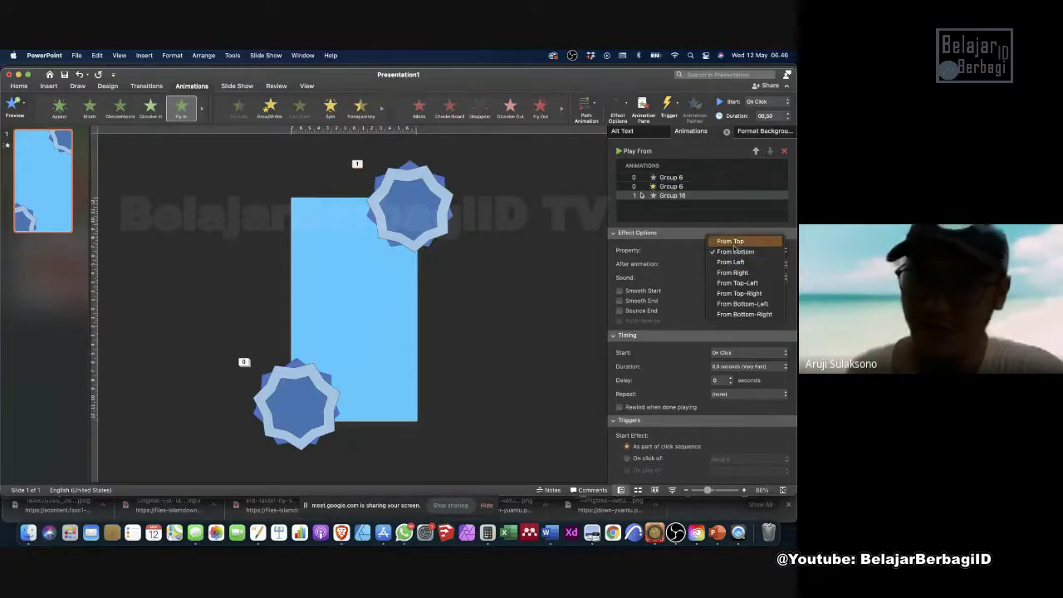
click(731, 241)
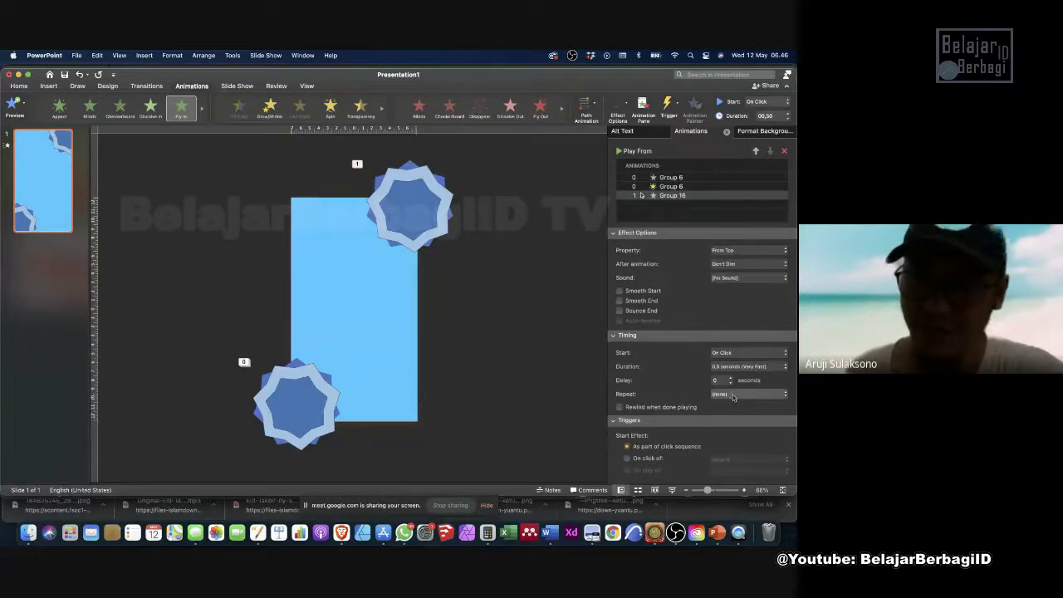
Set the upper-right ornament's Fly In to last 1 second (Fast) and start With Previous.
click(728, 366)
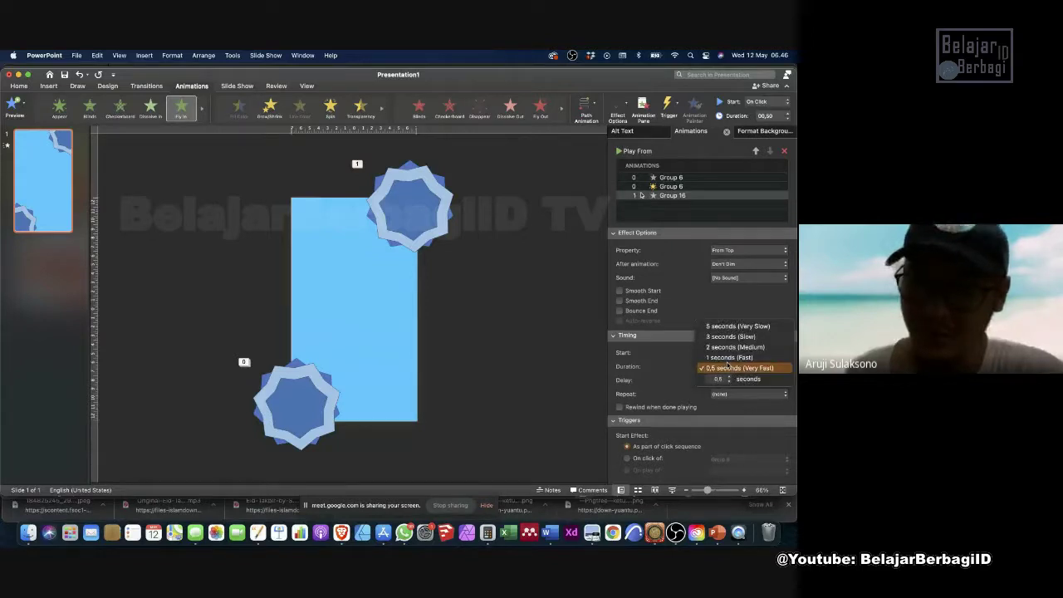
click(729, 358)
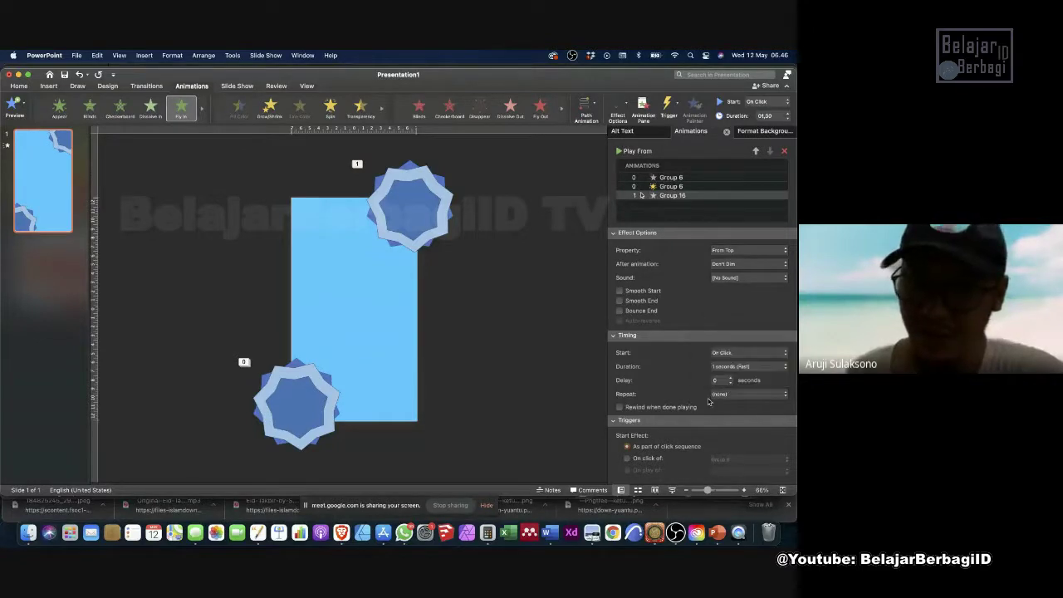
click(720, 357)
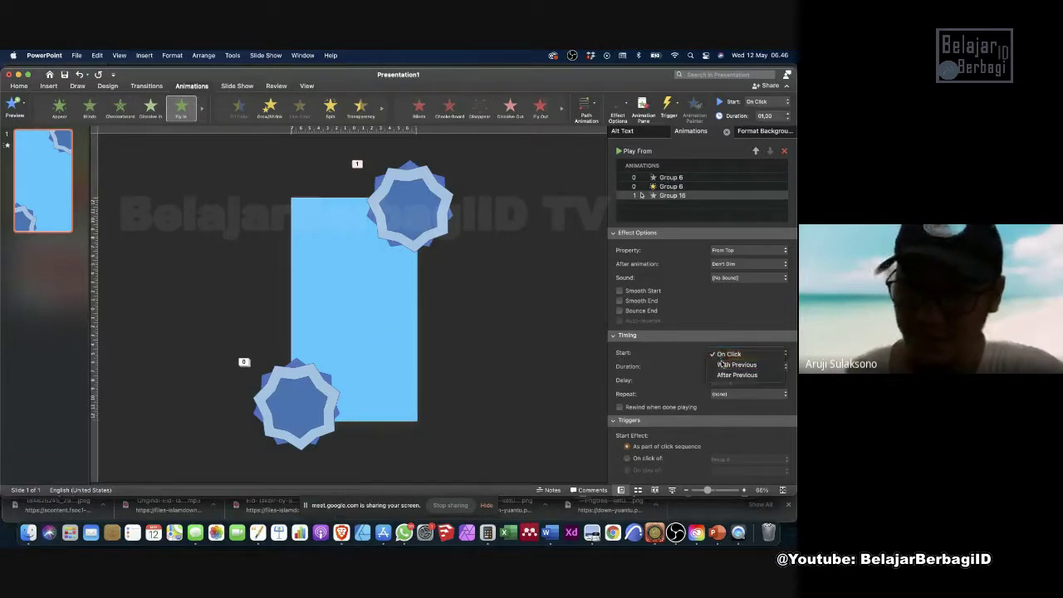
click(727, 364)
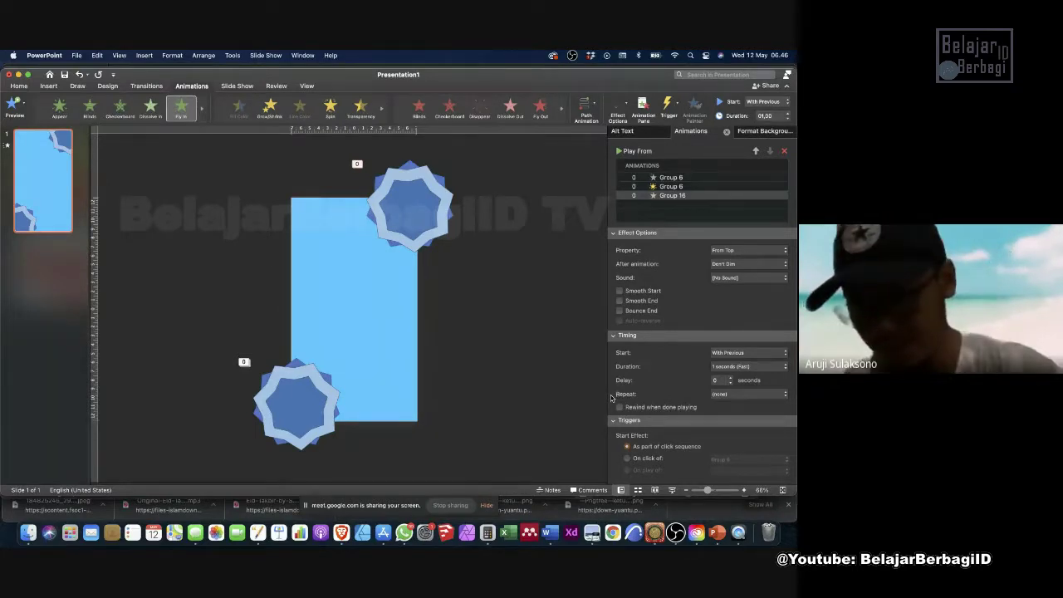
click(748, 394)
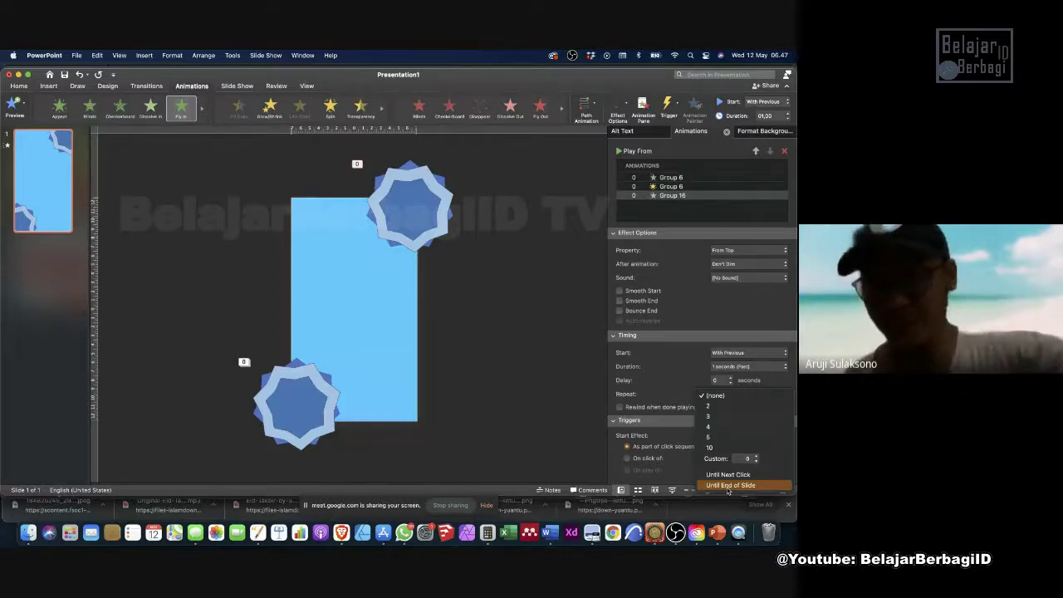
click(544, 383)
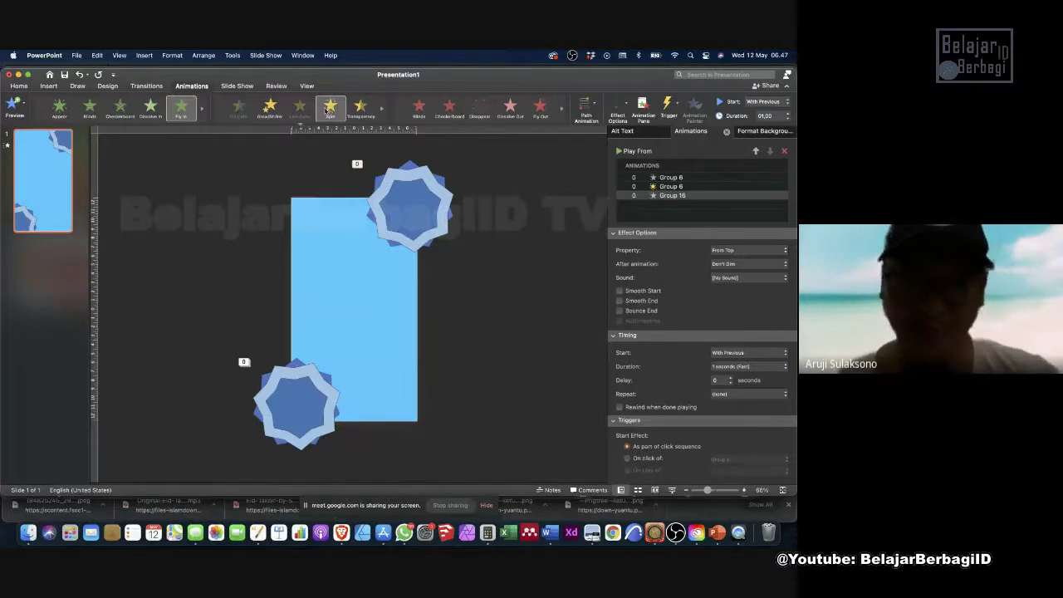
Add a Spin emphasis to the upper-right ornament and set its rotation direction to Counterclockwise.
click(525, 211)
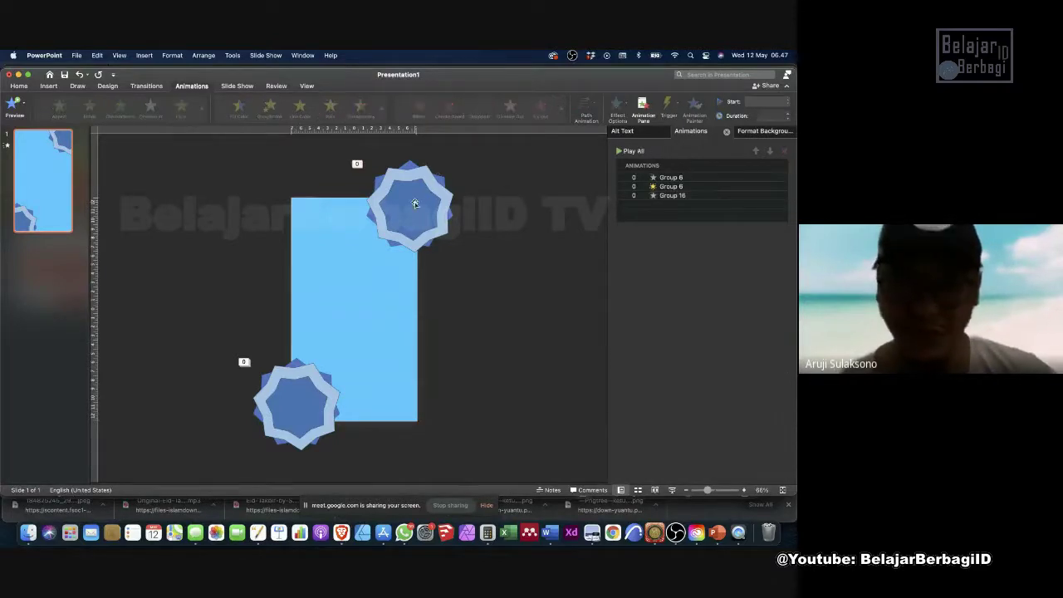
click(415, 203)
click(330, 107)
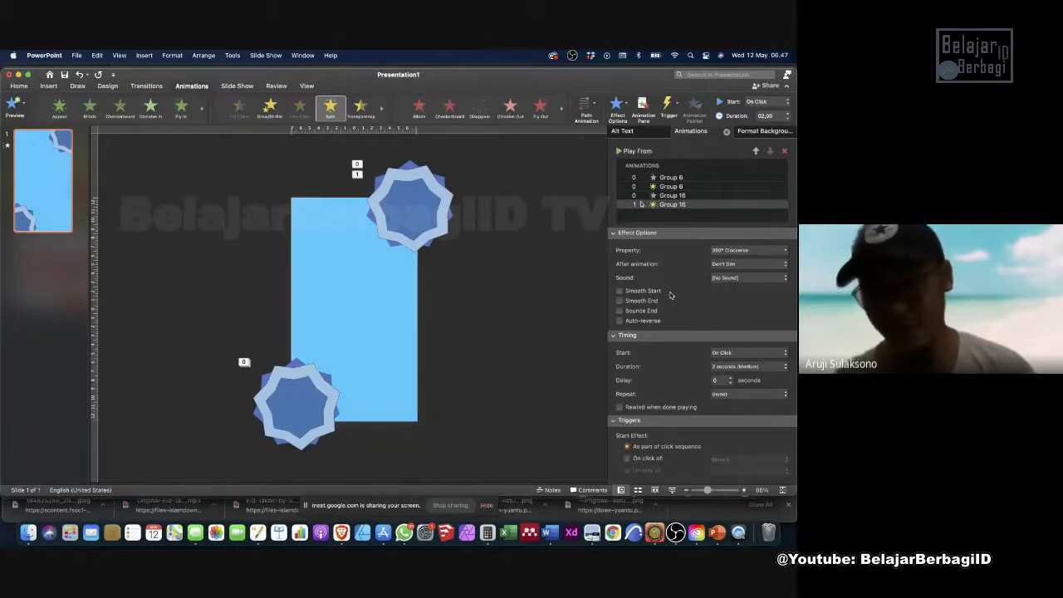
click(742, 250)
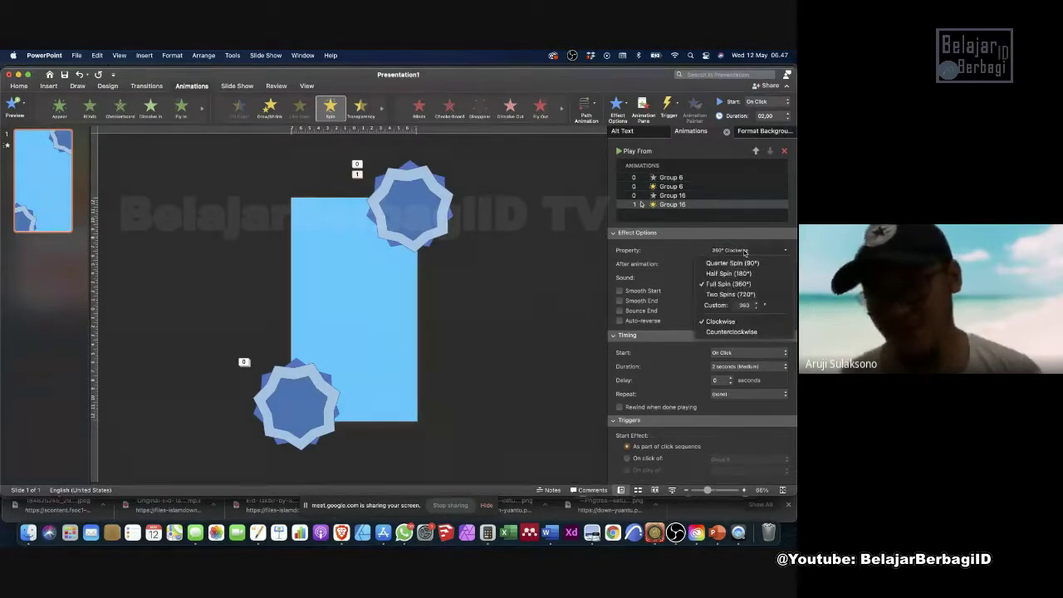
click(735, 332)
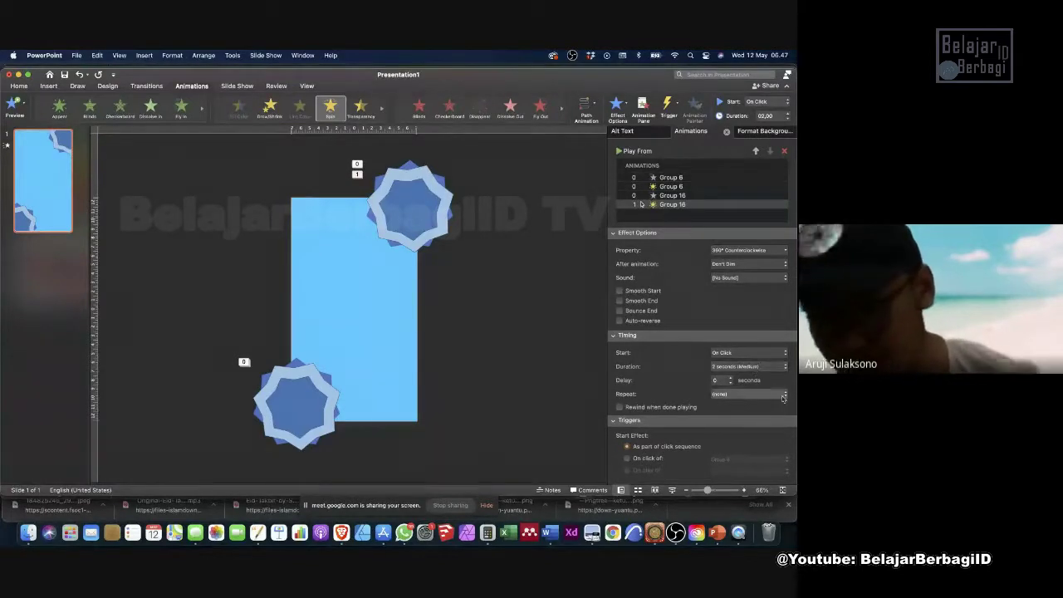
Set the upper-right ornament's Spin to start With Previous and repeat Until End of Slide.
click(729, 356)
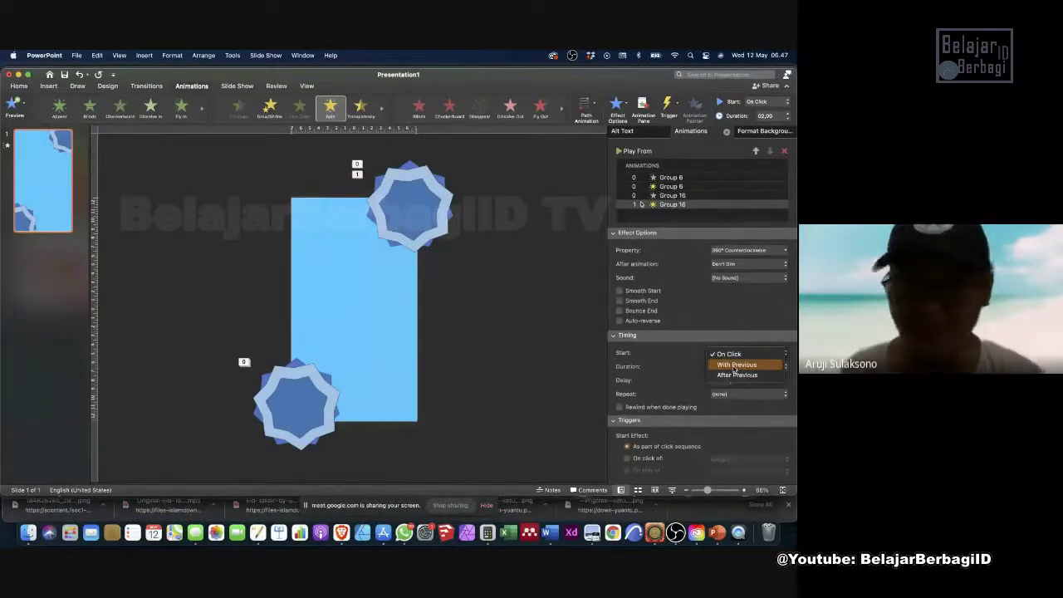
click(735, 366)
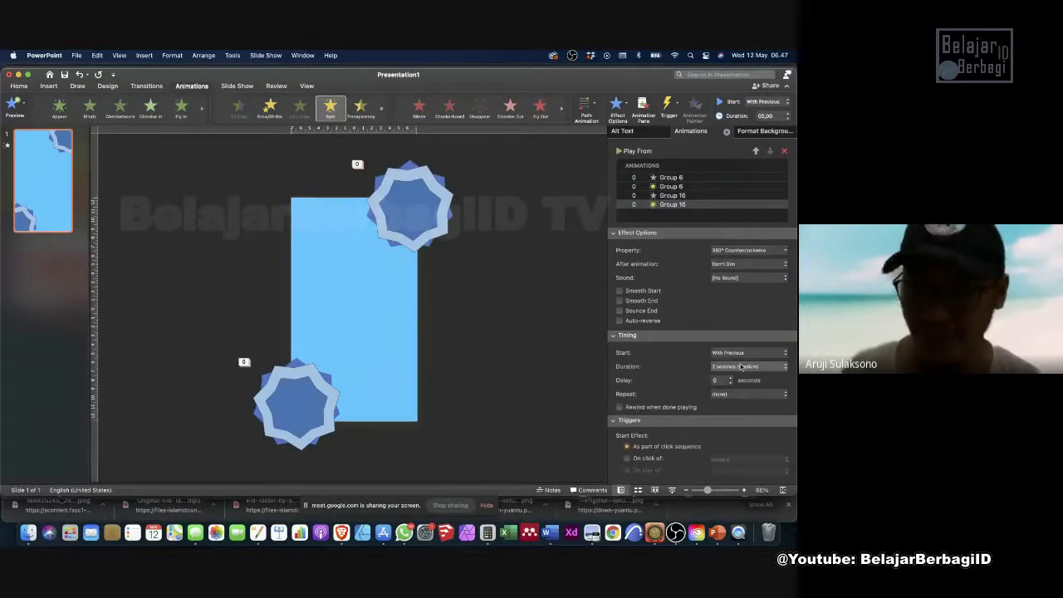
click(745, 394)
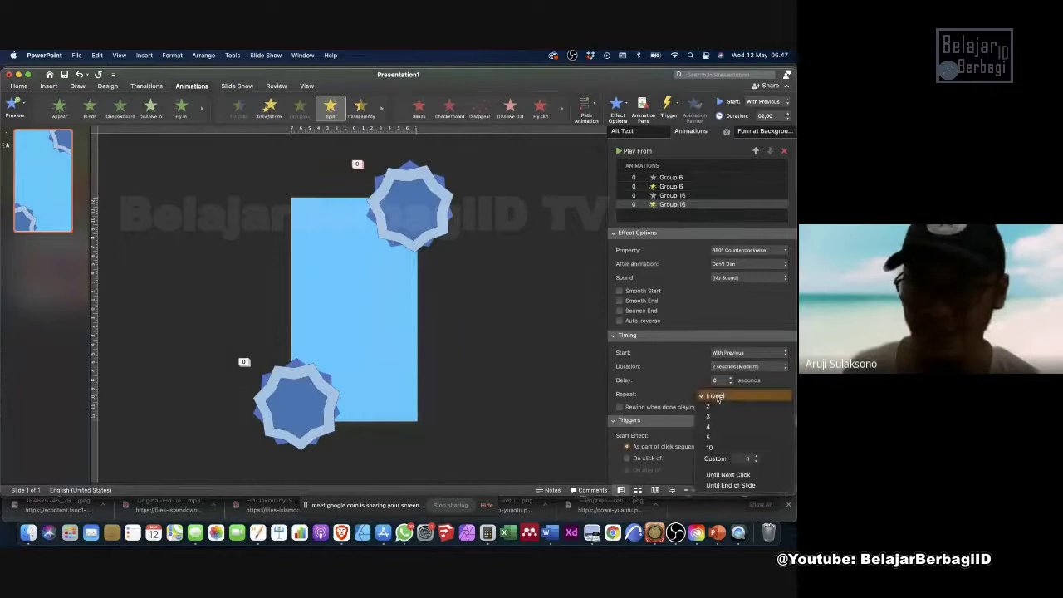
click(716, 488)
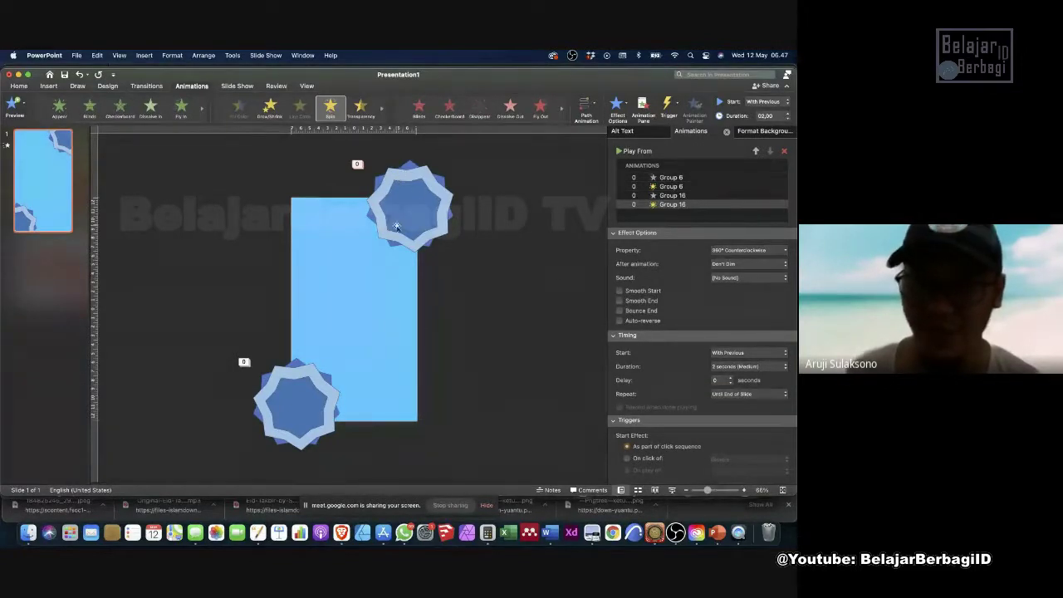
Delete the Spin animation from the upper-right ornament, keeping its Fly In.
click(683, 198)
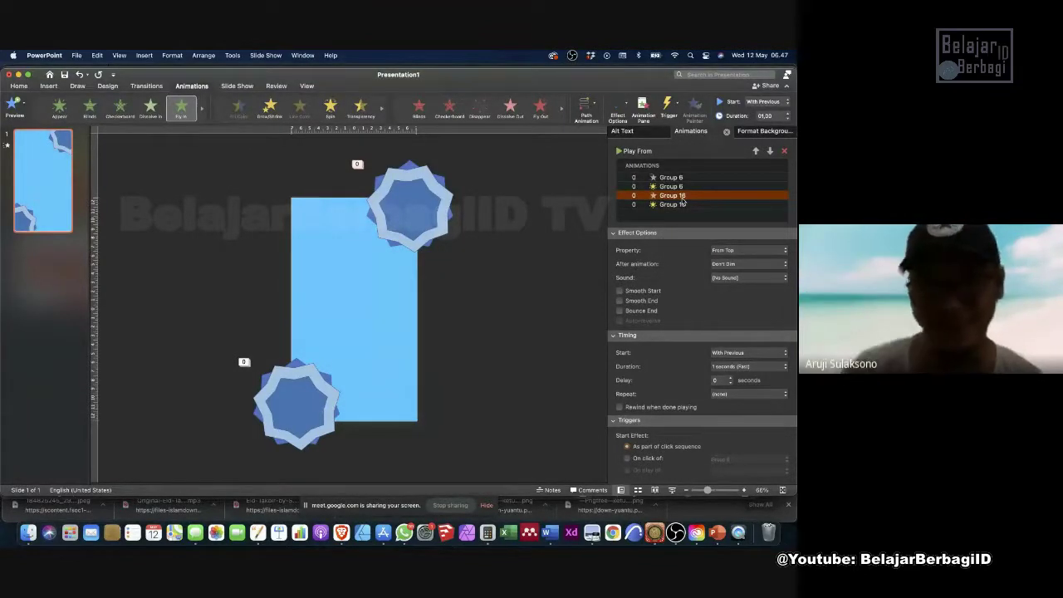
click(681, 204)
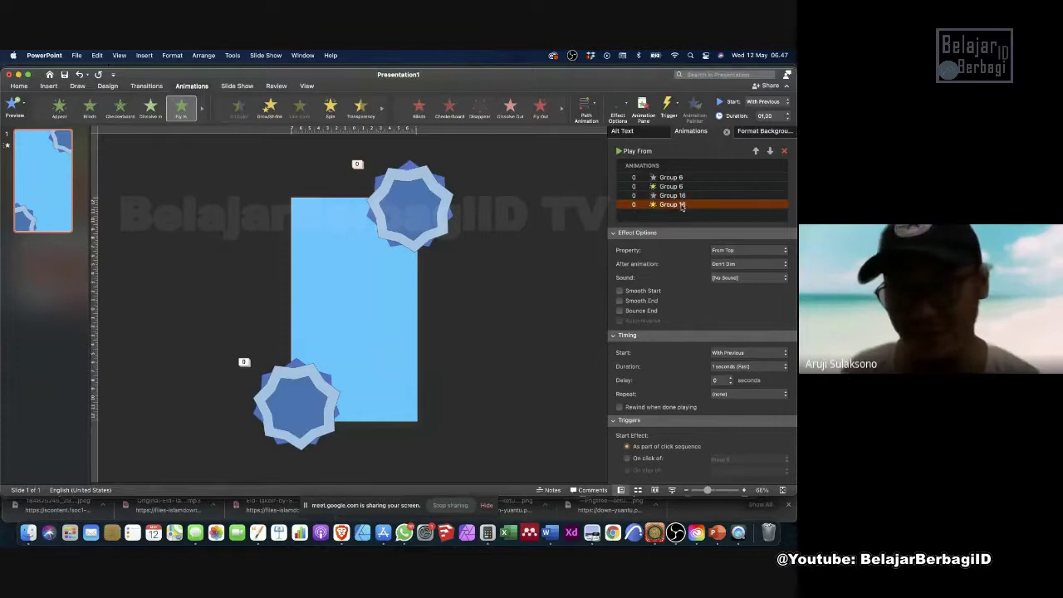
click(786, 152)
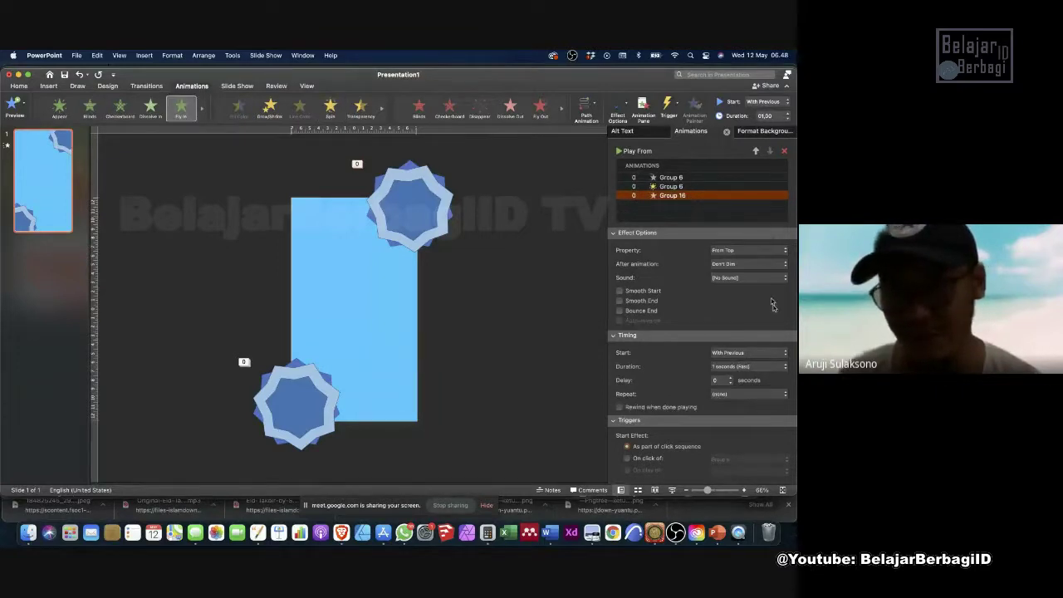
Set the upper-right ornament's Fly In to repeat Until End of Slide, preview the slide's animations, and select that ornament.
click(745, 395)
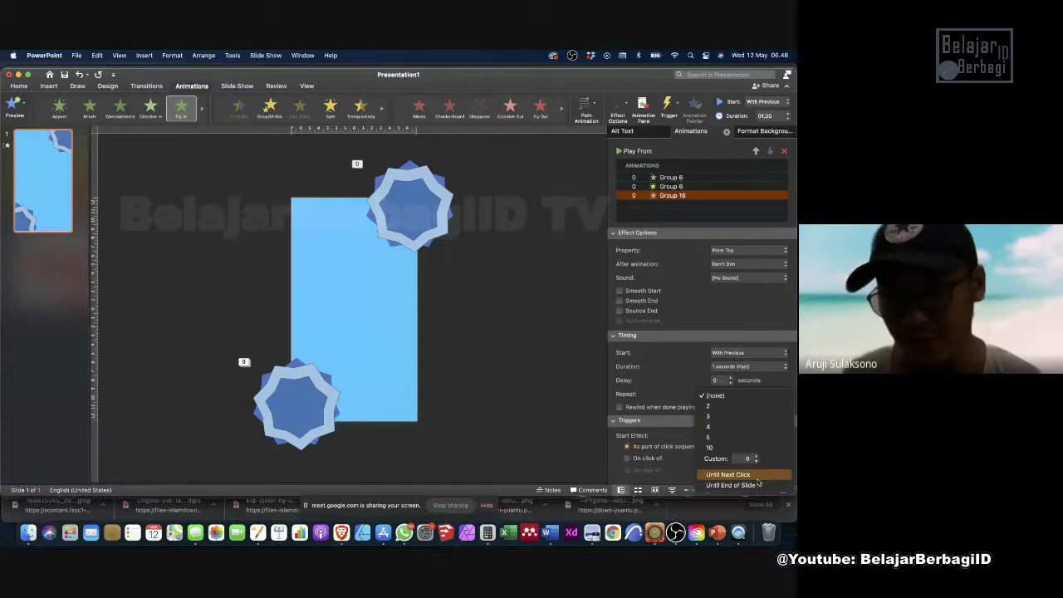
click(757, 484)
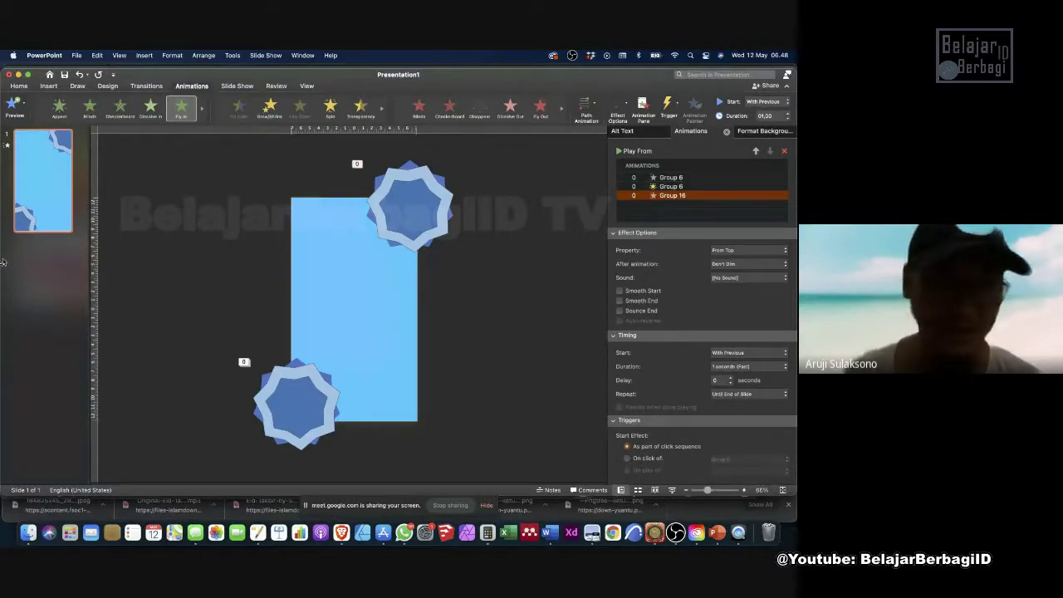
click(13, 105)
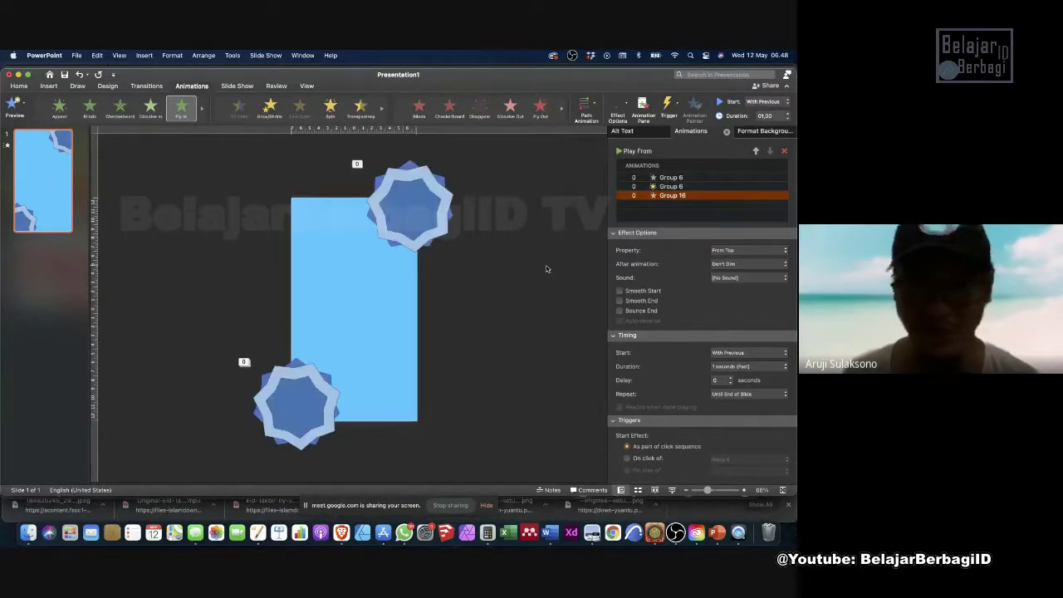
click(443, 203)
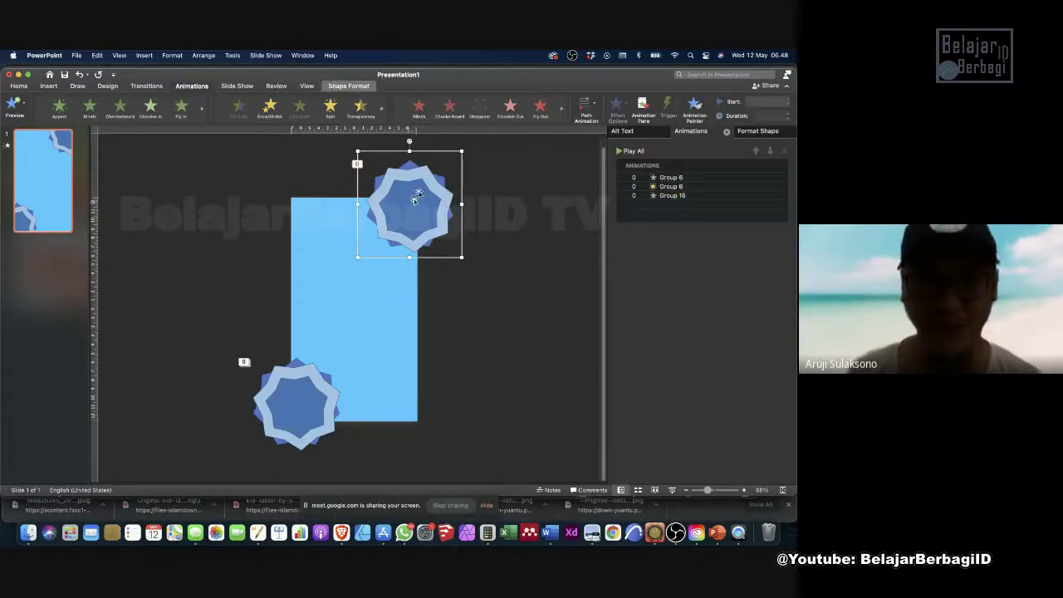
Add a Spin emphasis to the upper-right ornament and look through the other emphasis effects without changing it.
click(330, 109)
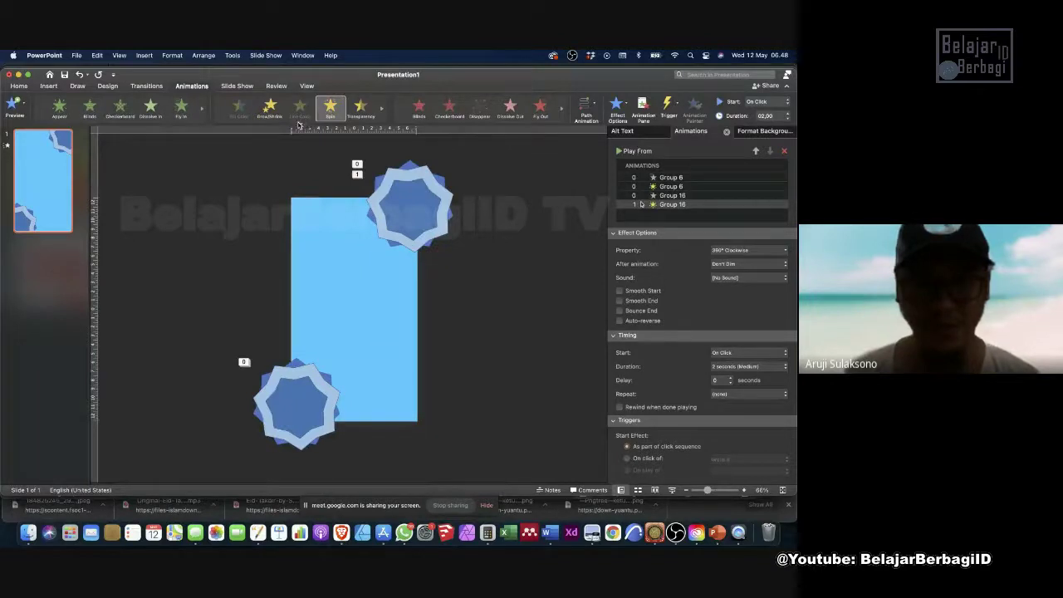
click(300, 123)
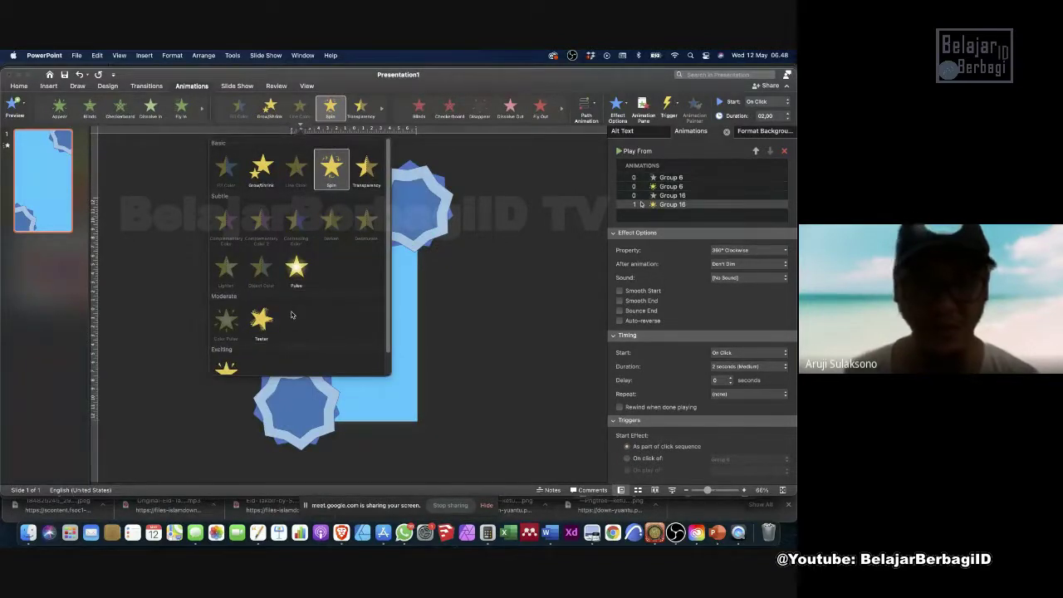
scroll(290, 315, down, 1)
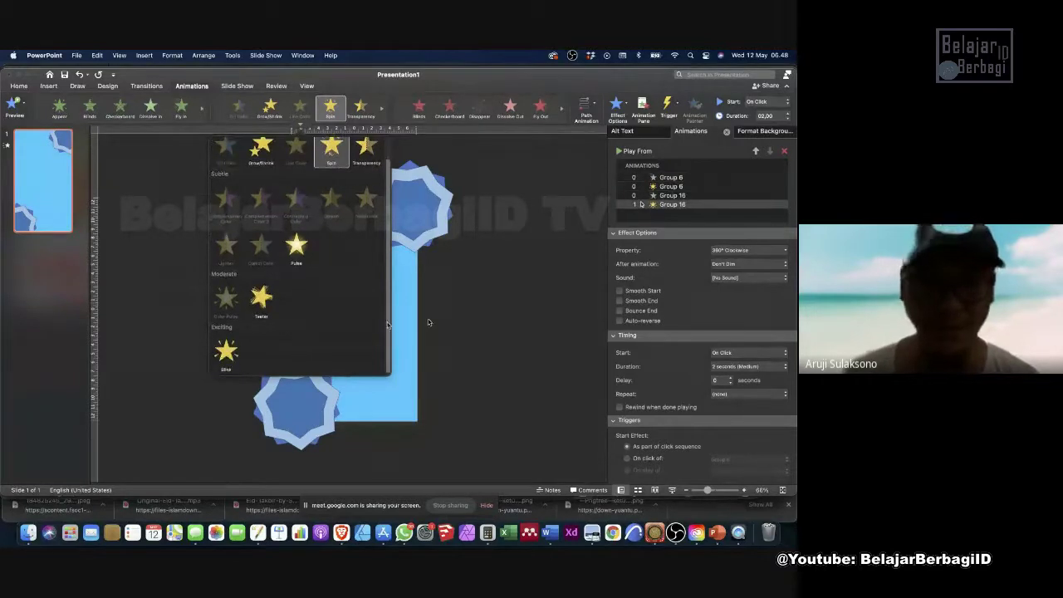
click(489, 302)
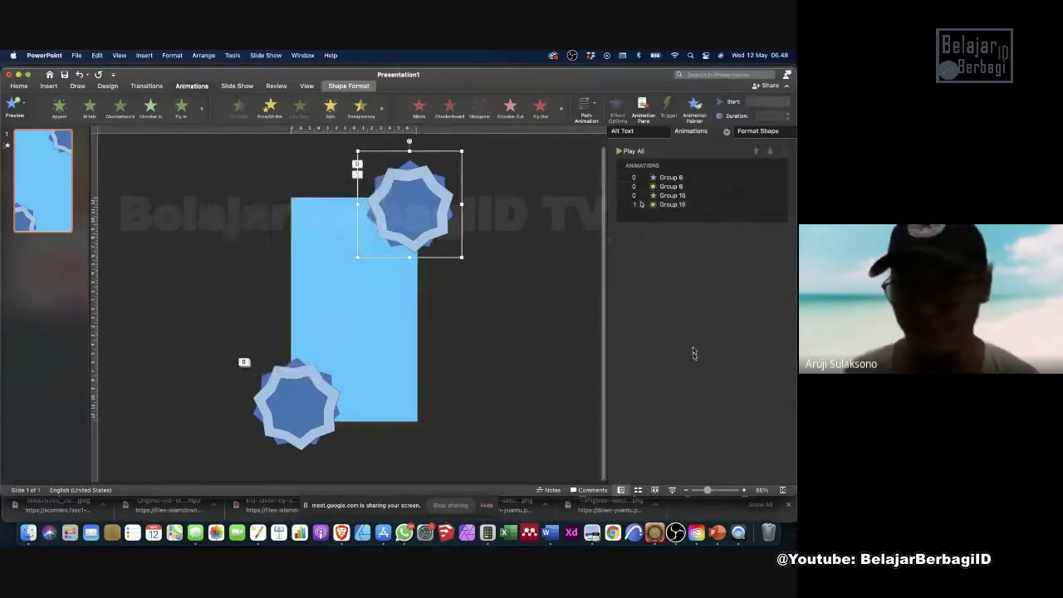
Set the upper-right ornament's Spin to start With Previous and repeat Until End of Slide, and preview the slide's animations.
click(669, 205)
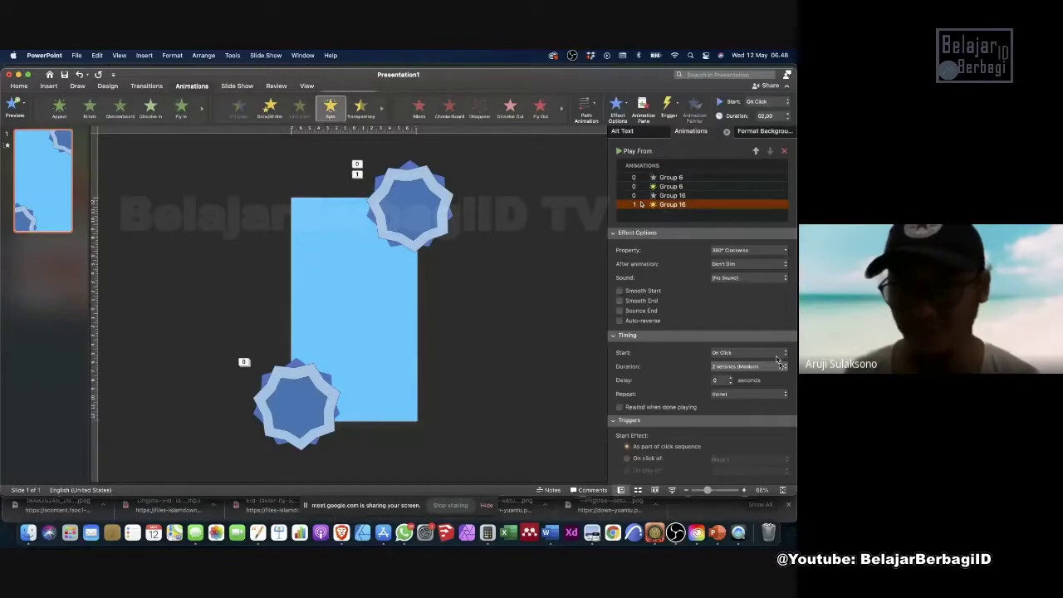
click(750, 355)
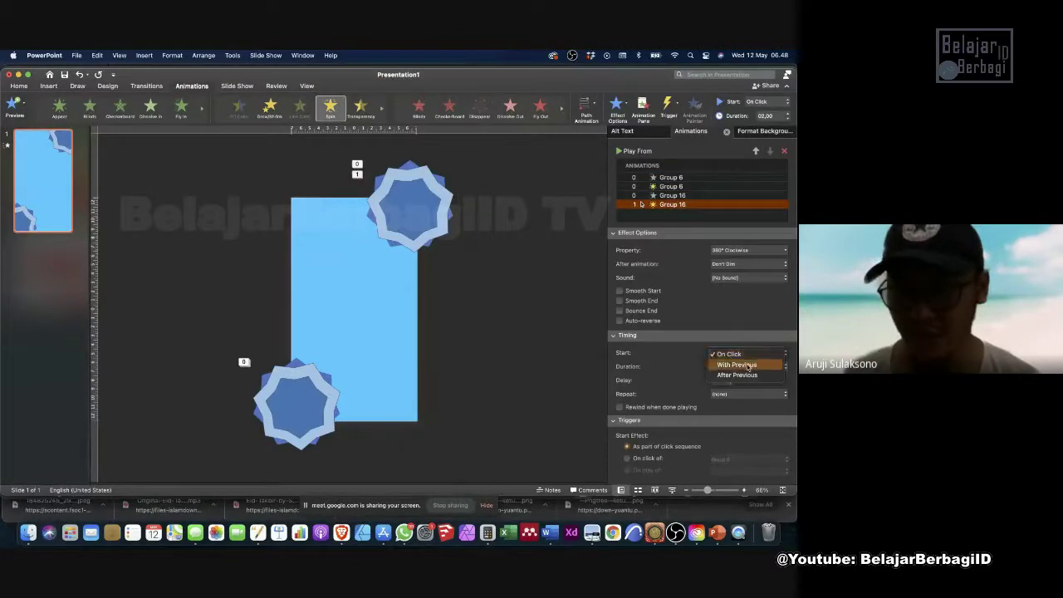
click(737, 365)
click(736, 393)
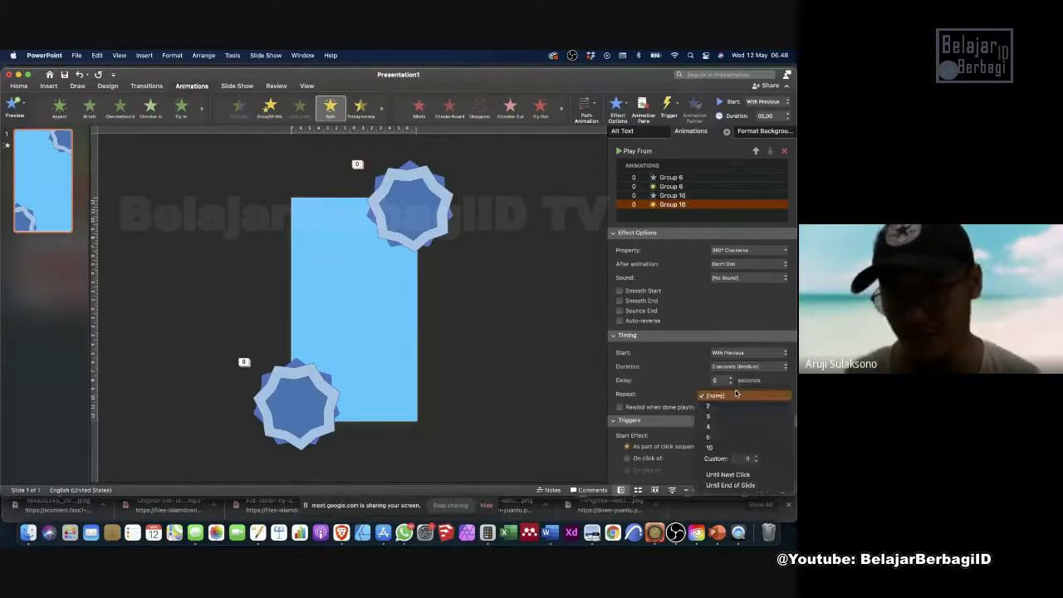
click(704, 486)
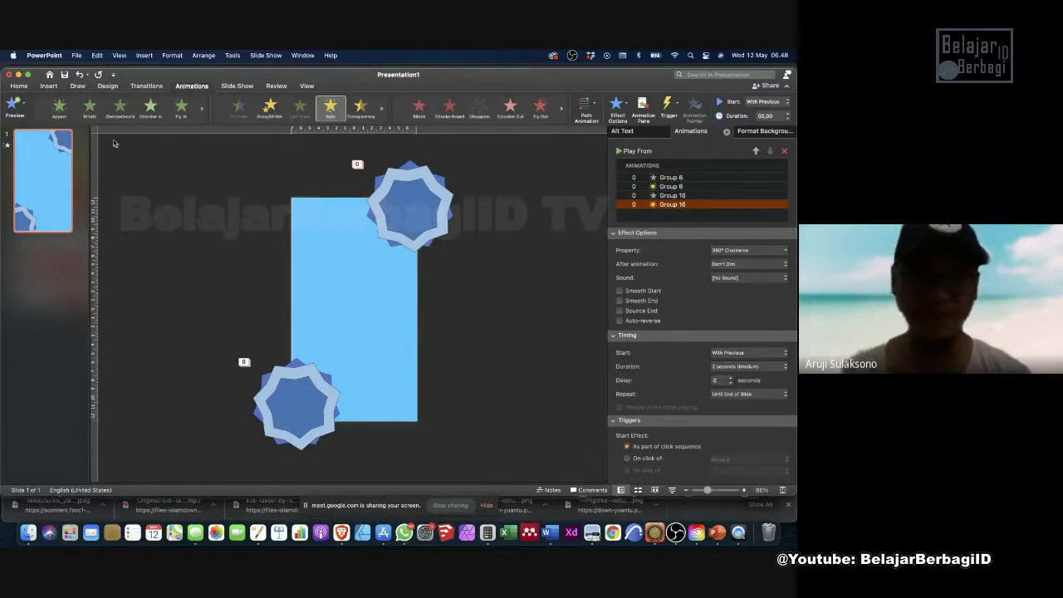
click(12, 104)
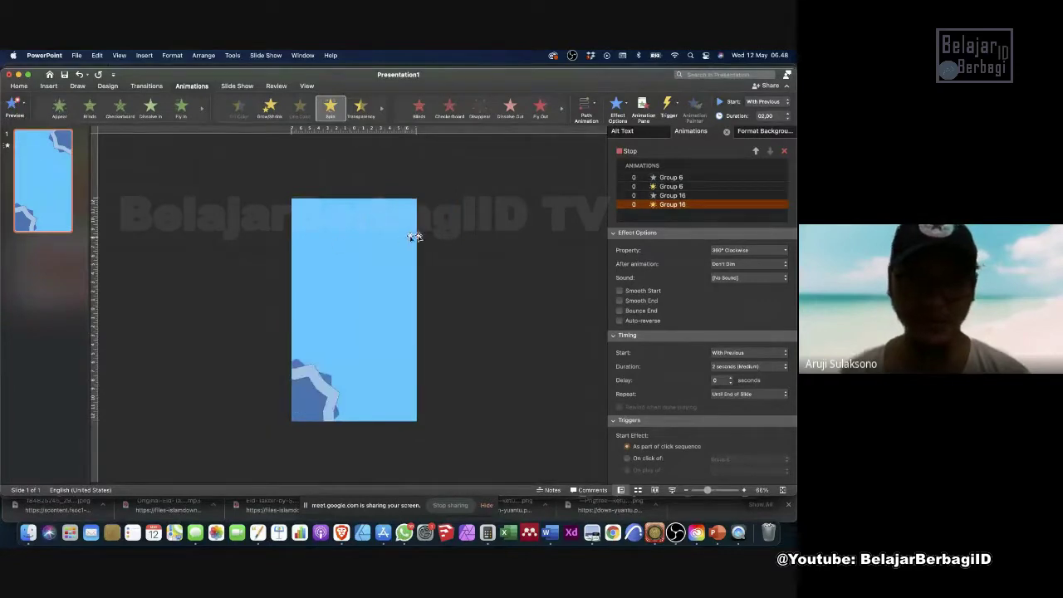
Set the repeat of the upper-right ornament's Fly In to none and preview the slide's animations again.
click(673, 195)
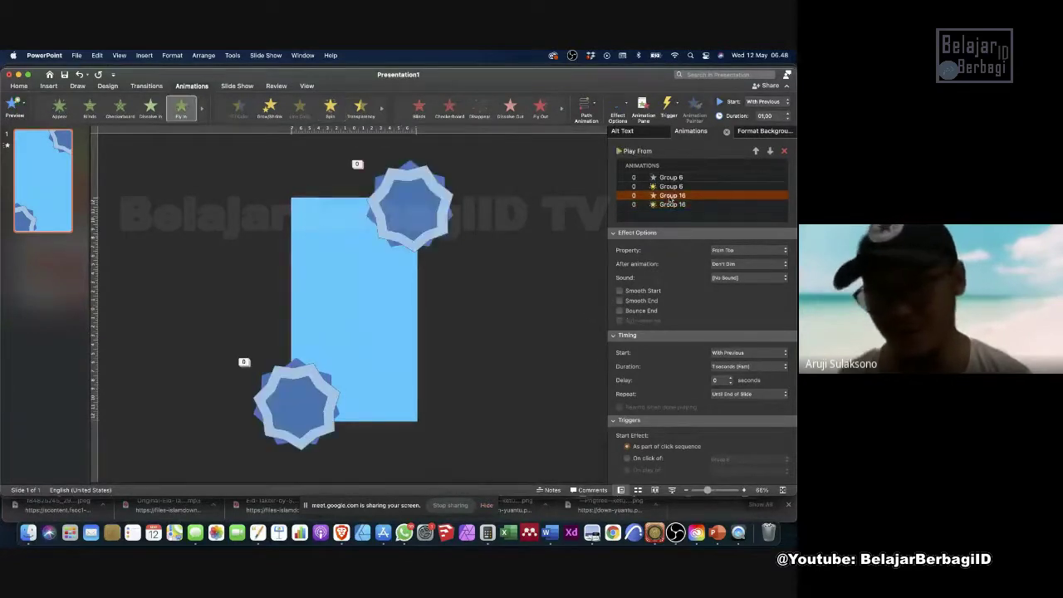
click(756, 395)
click(727, 305)
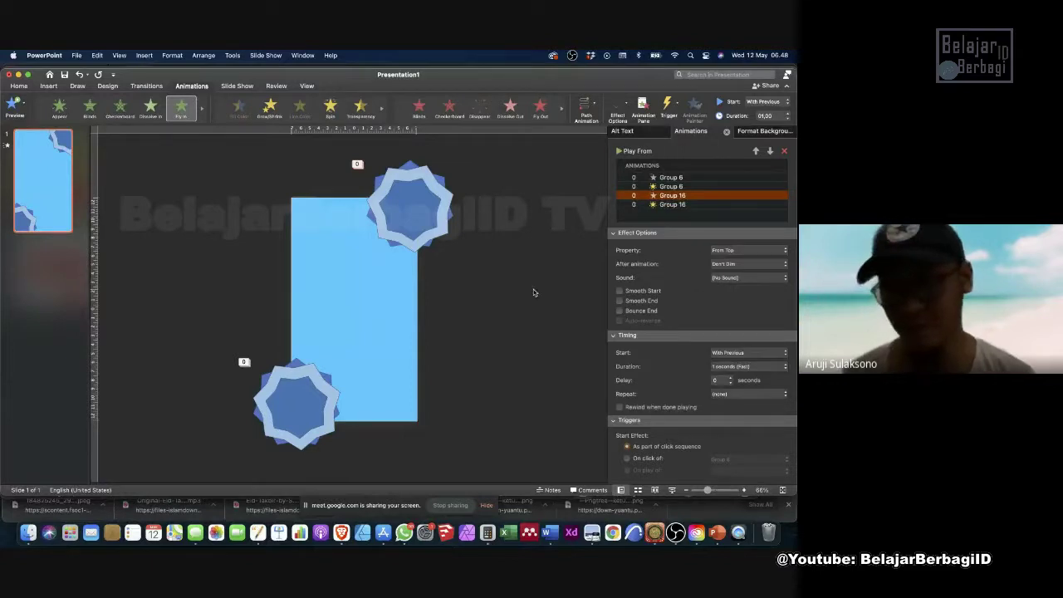
click(14, 104)
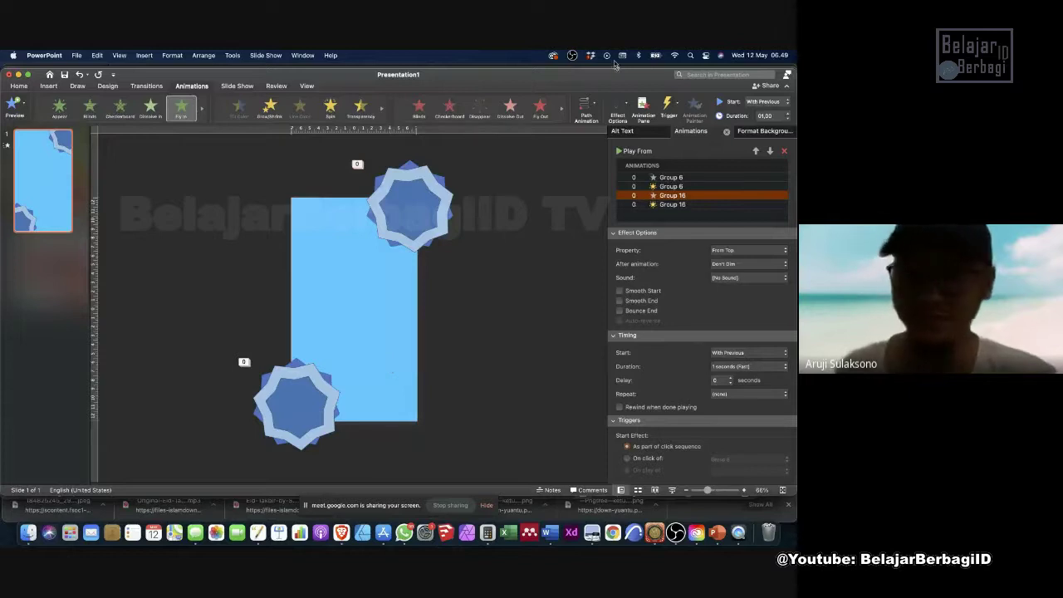
Close and reopen the animation pane, switch to the Google Meet call in Brave to check its chat, and return to PowerPoint.
click(643, 110)
click(644, 113)
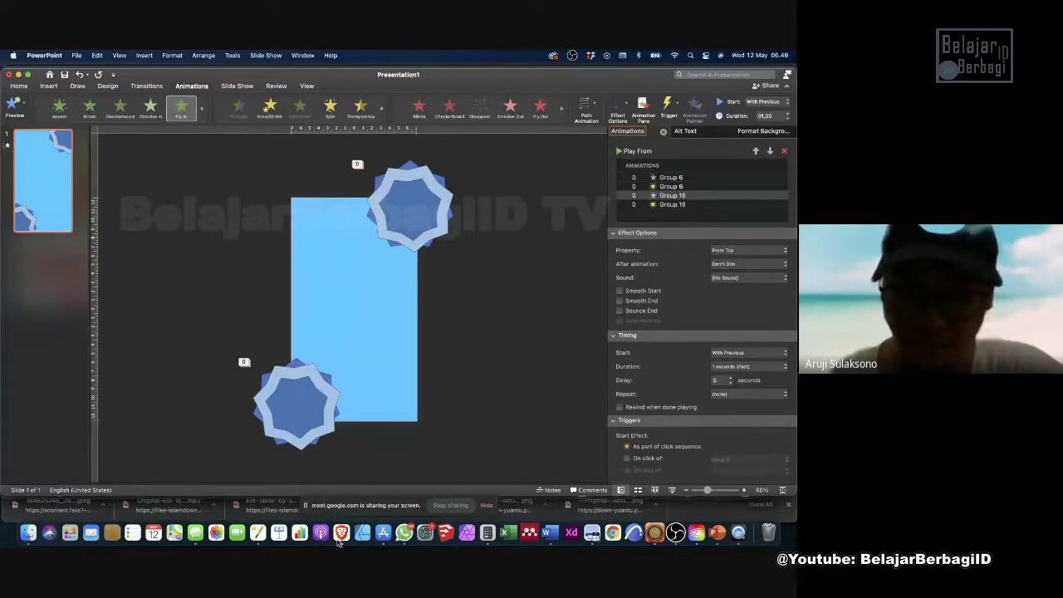
key(super+Tab)
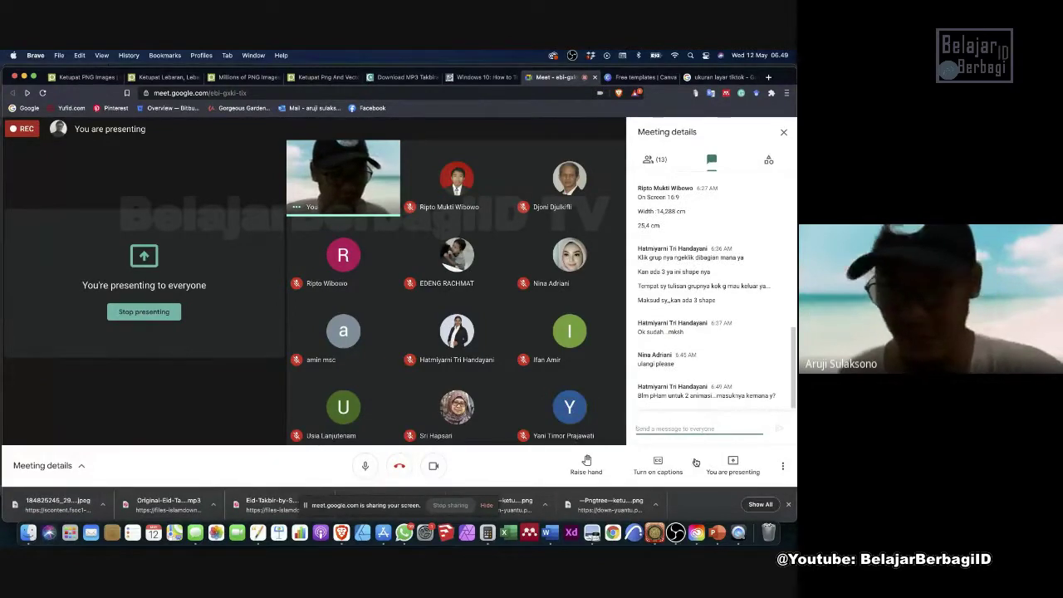
click(719, 525)
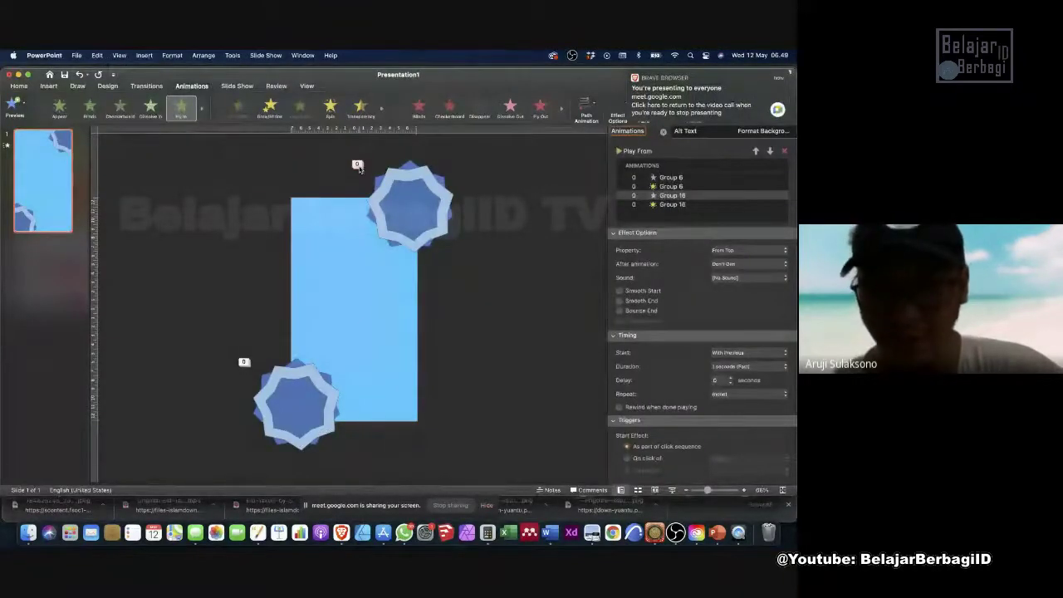
Delete the upper-right ornament's Spin animation and preview the slide with only its Fly In left.
key(shift+Down)
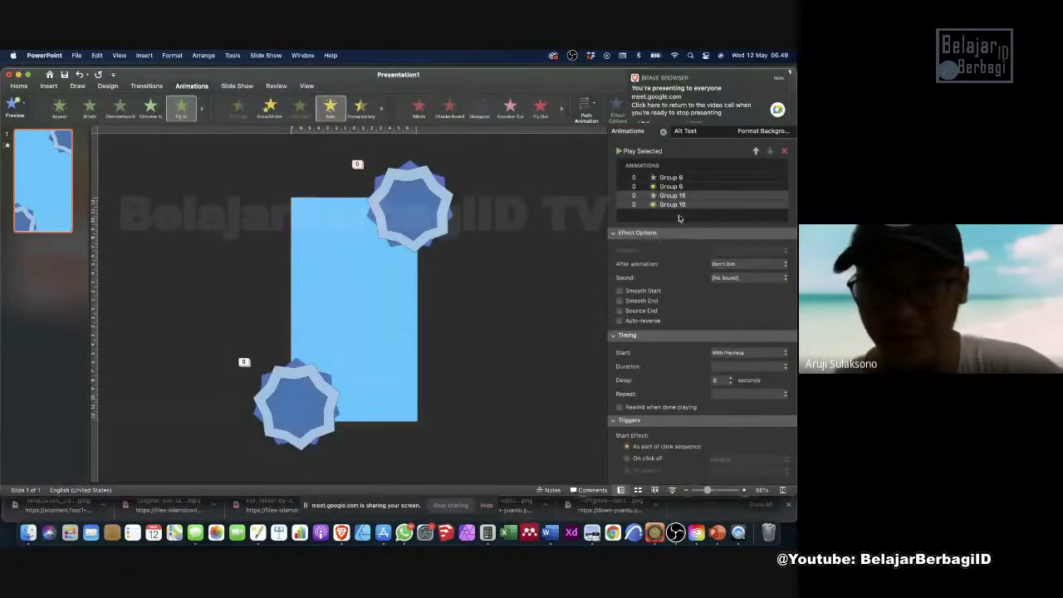
click(411, 208)
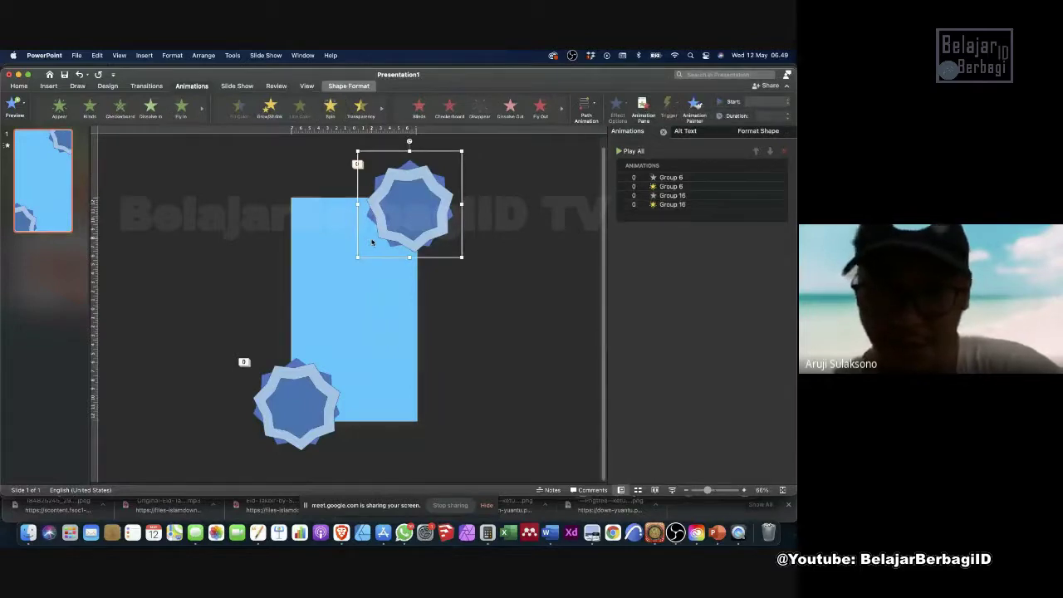
click(671, 206)
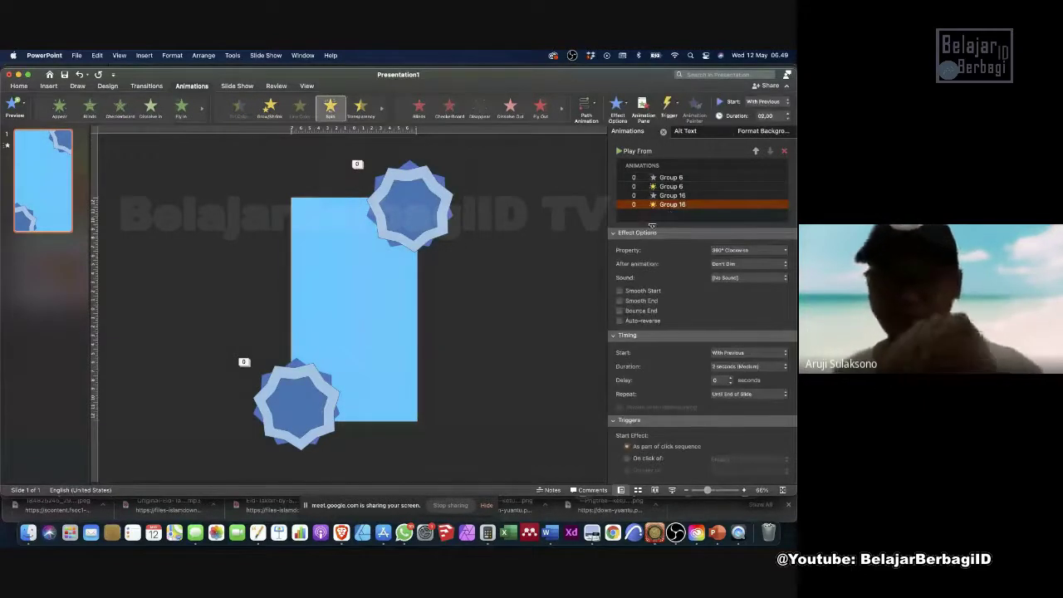
key(Delete)
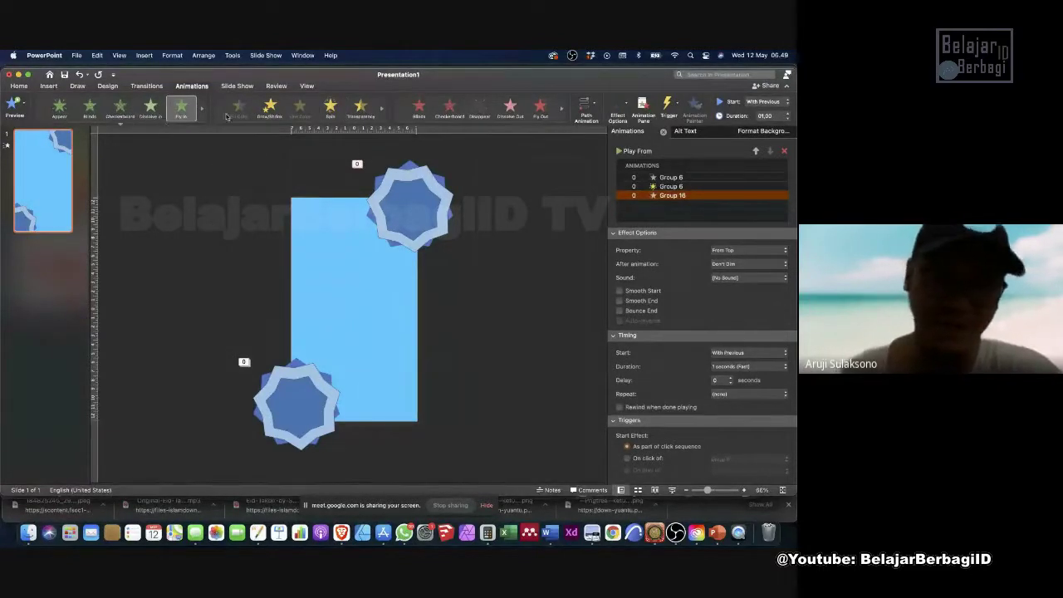
click(13, 105)
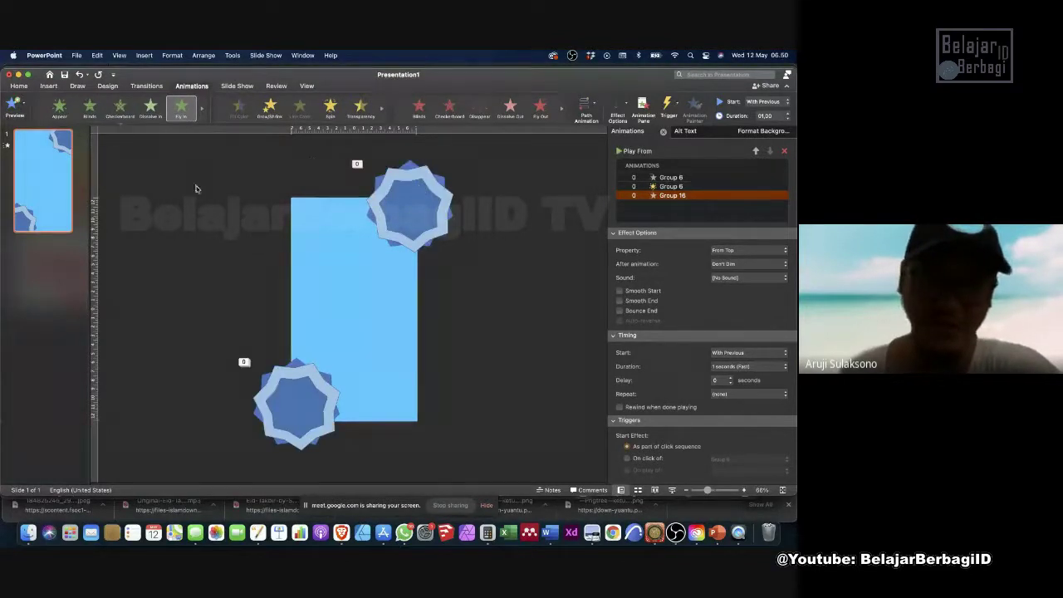
click(14, 105)
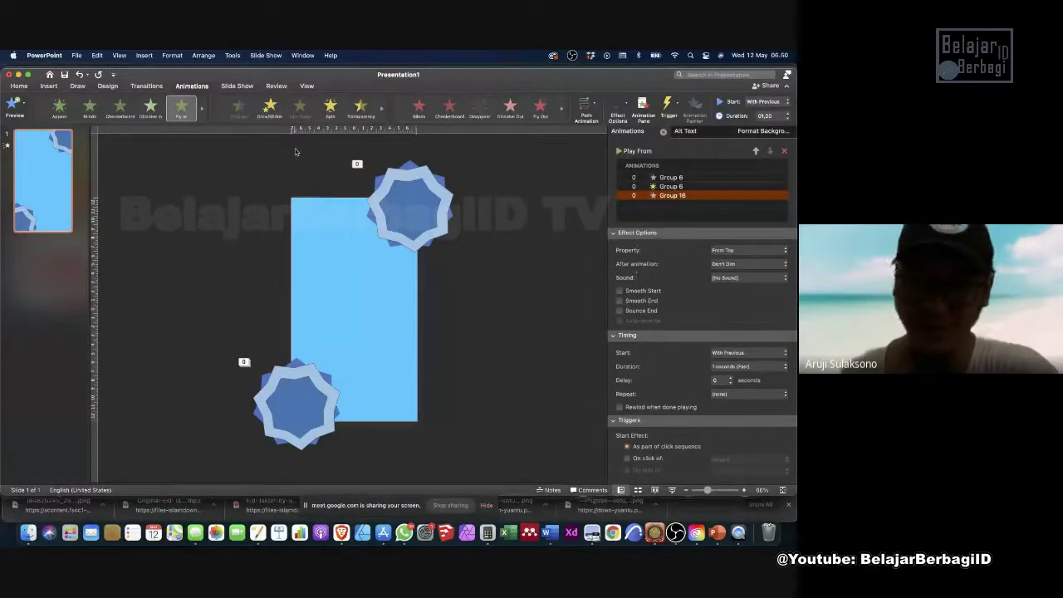
Delete the remaining Fly In animation from the upper-right ornament.
click(541, 260)
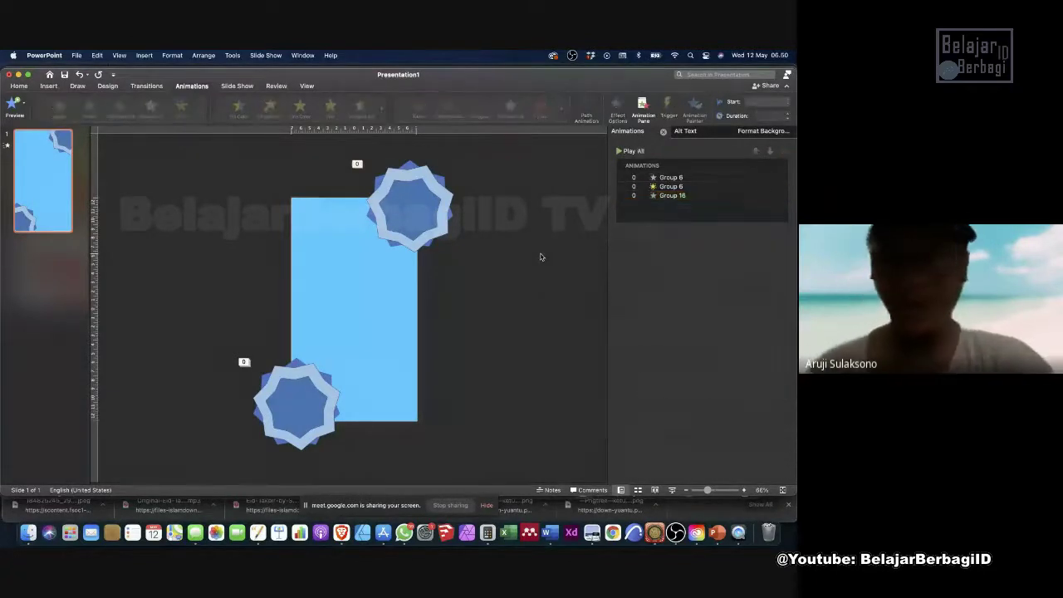
click(415, 221)
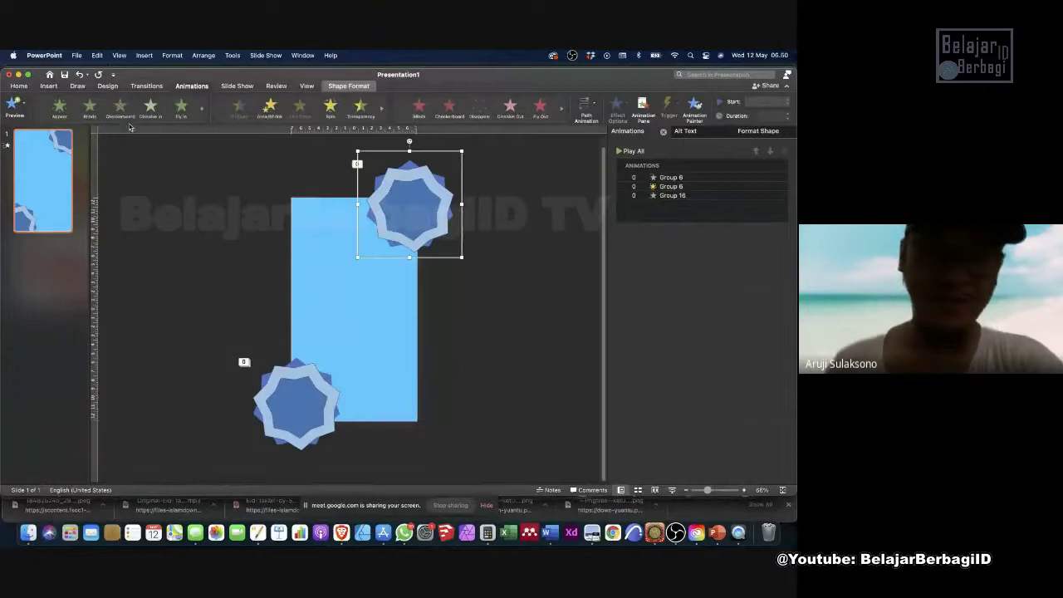
click(671, 198)
key(Delete)
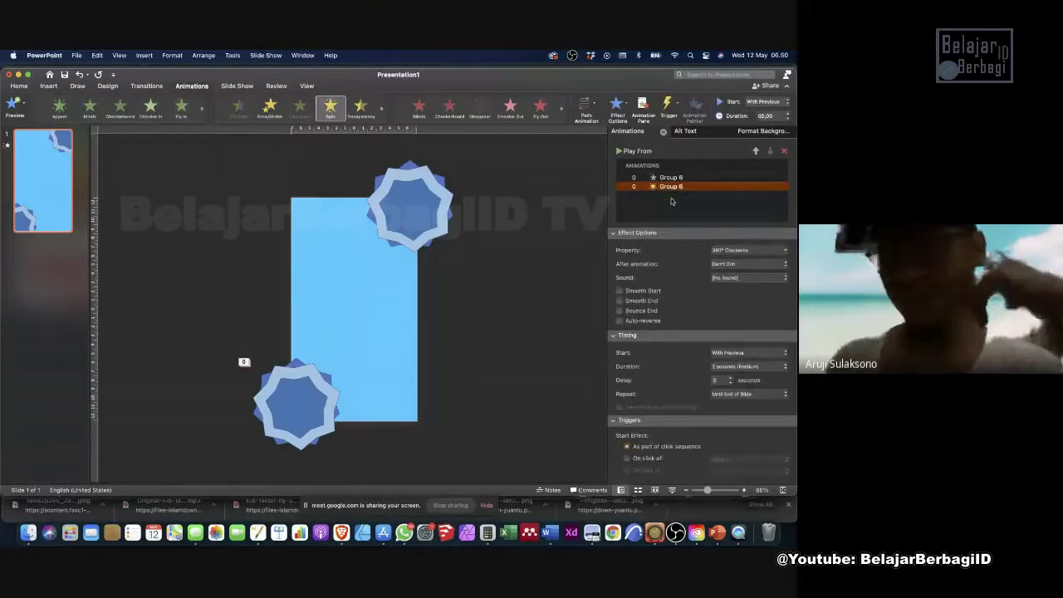
click(422, 196)
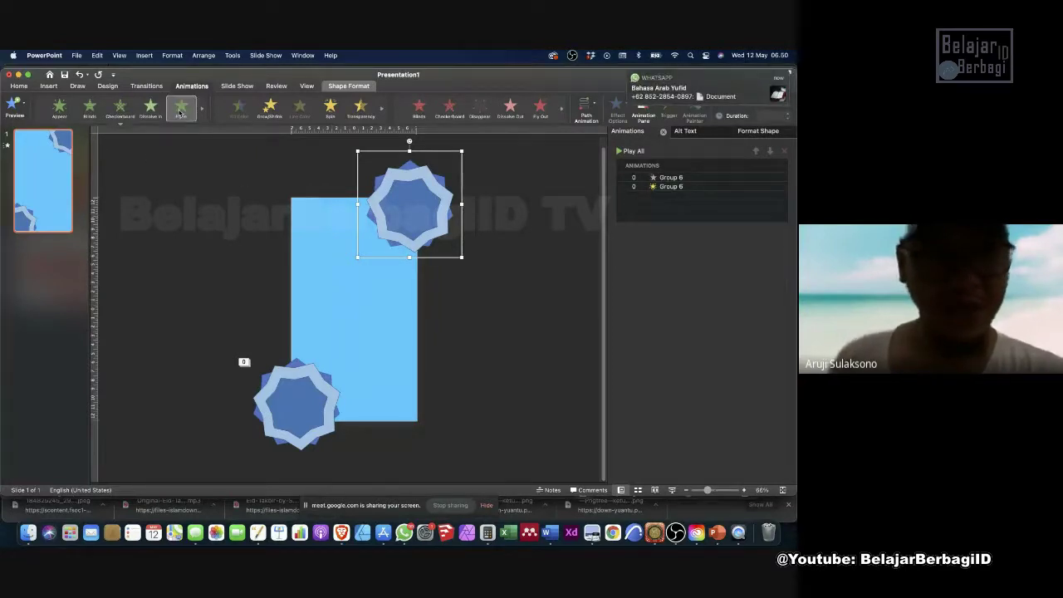
click(428, 120)
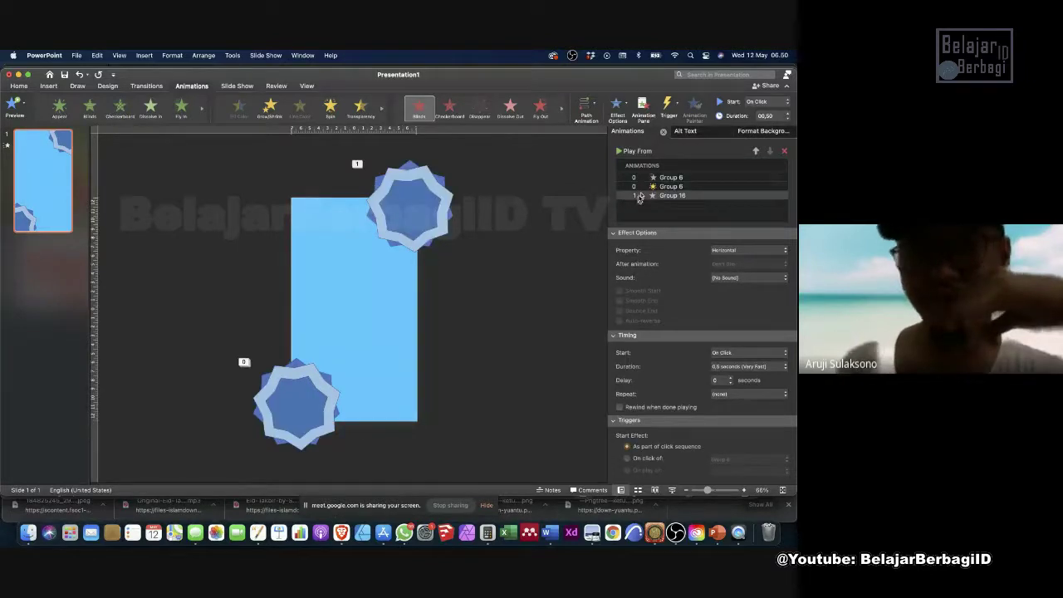
click(784, 151)
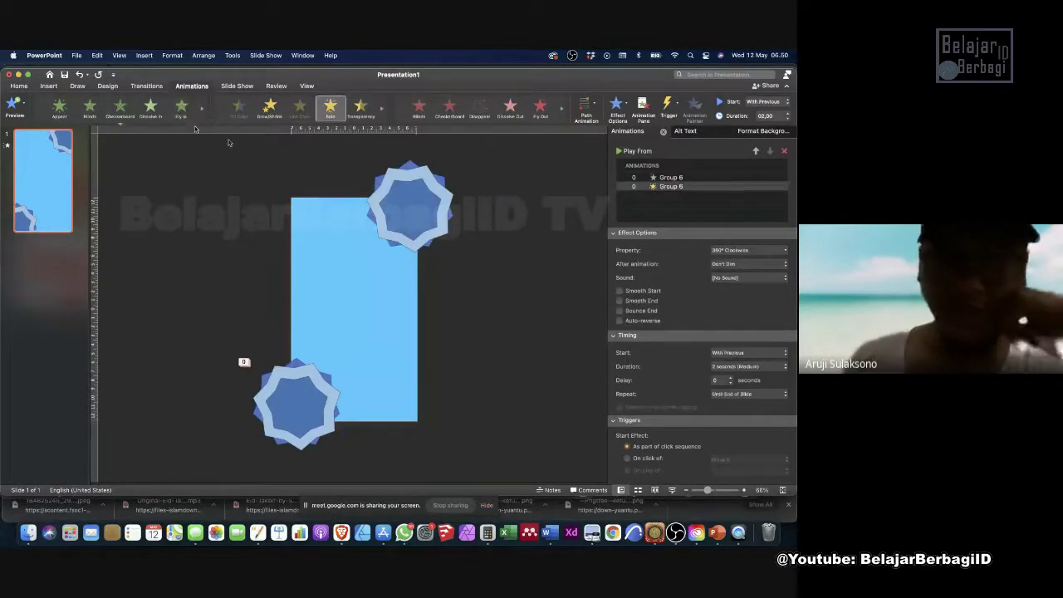
Add a Fly In entrance and a Spin emphasis to the upper-right ornament, keeping the default On Click start.
click(414, 196)
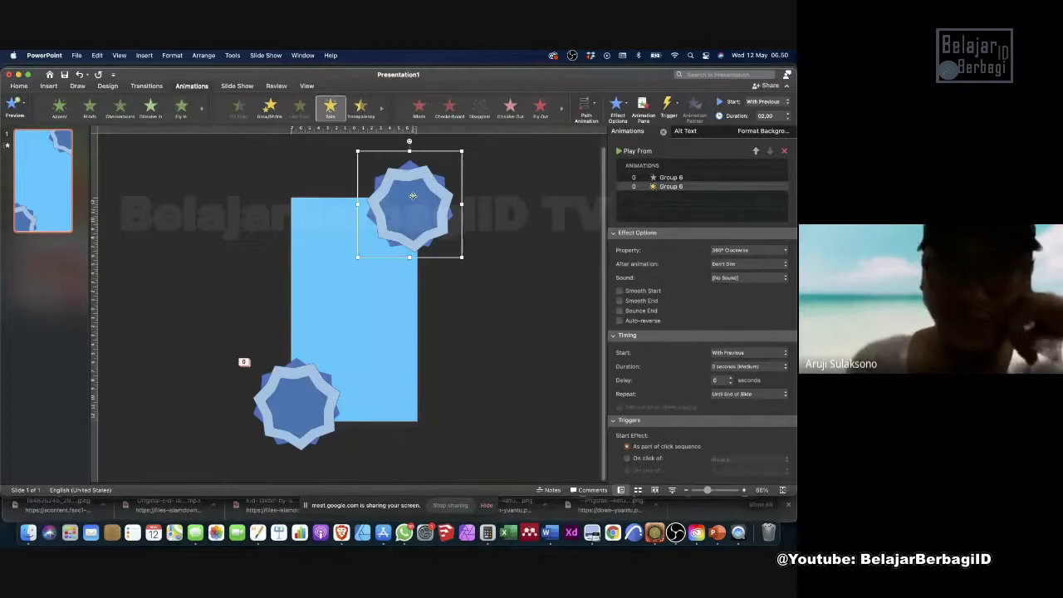
click(180, 109)
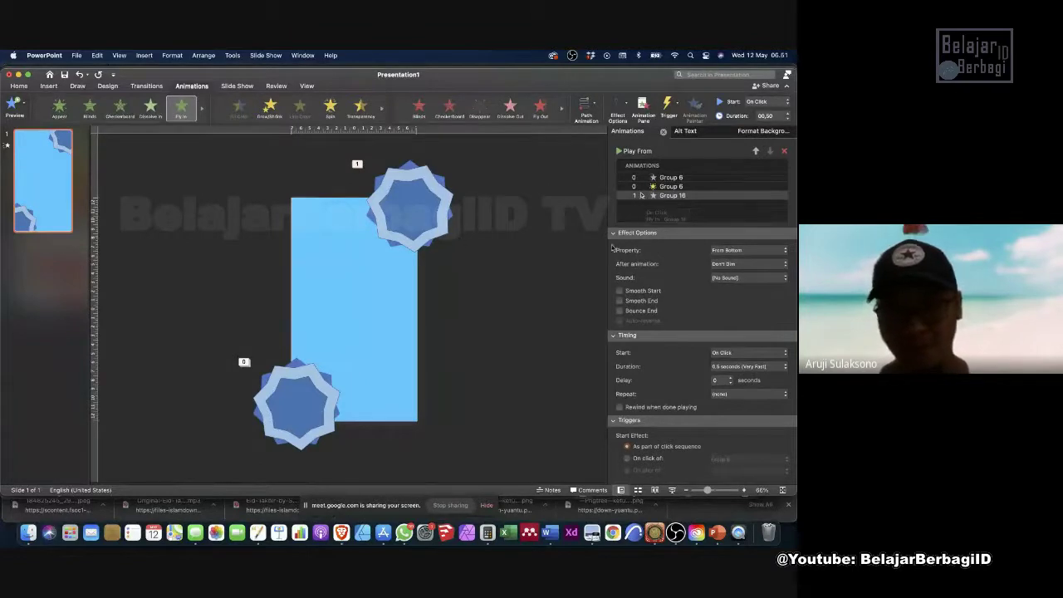
click(512, 251)
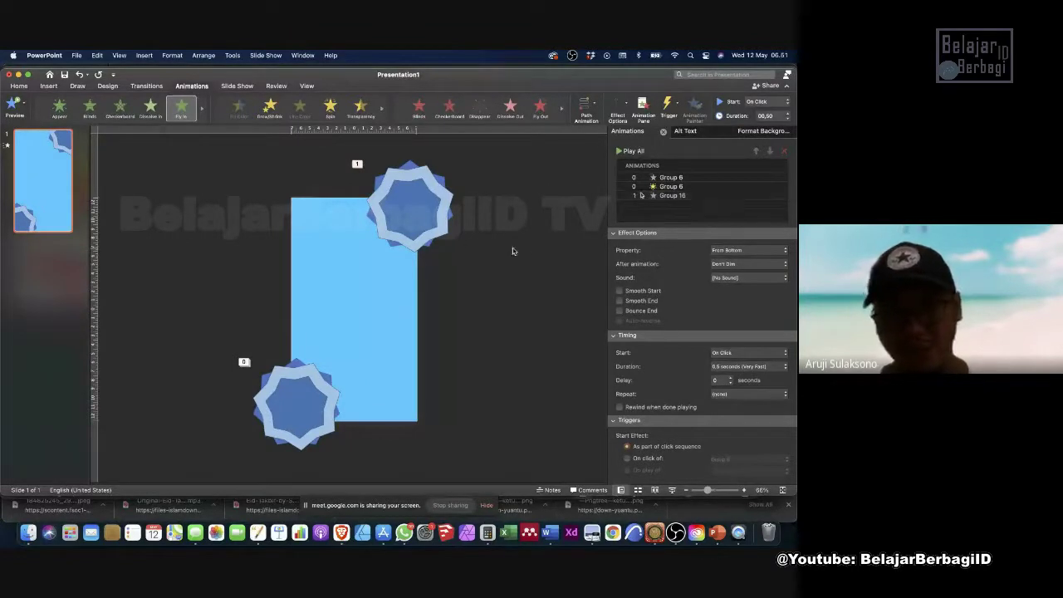
click(416, 215)
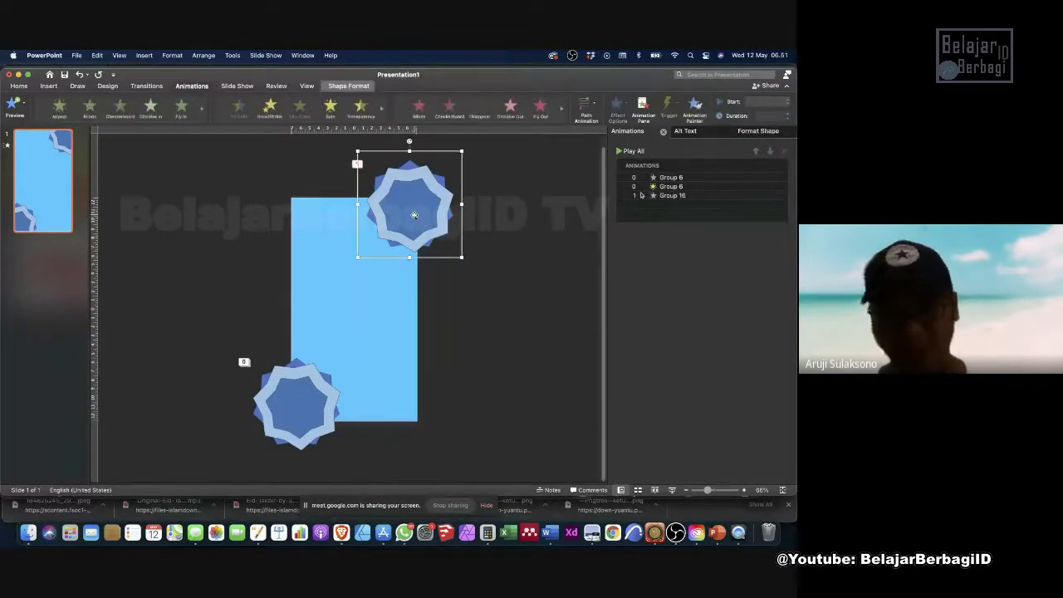
click(329, 108)
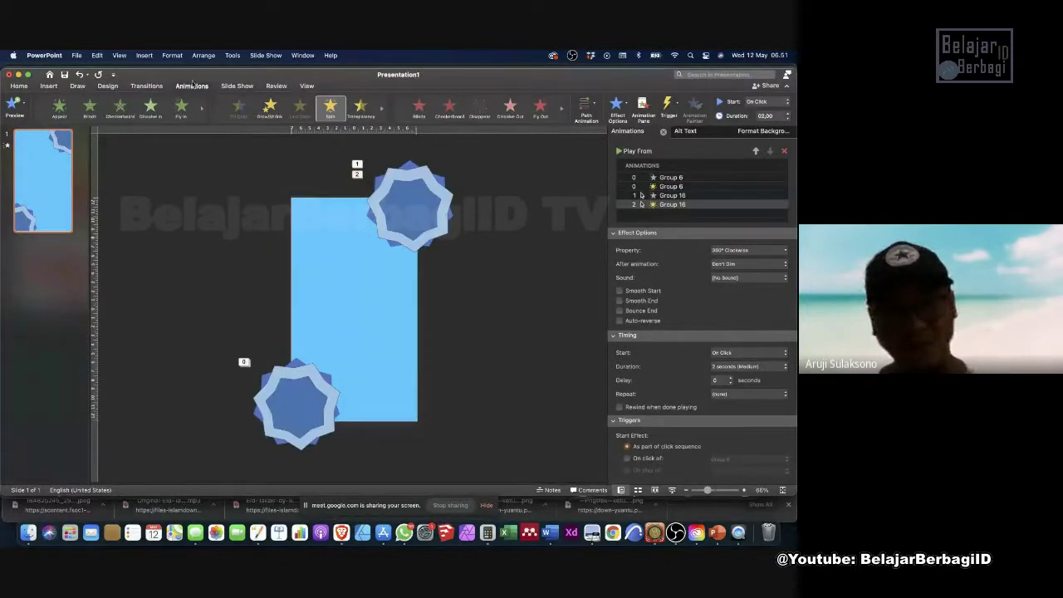
Play the slide show from the start and advance through the ornament animations to its end.
click(237, 86)
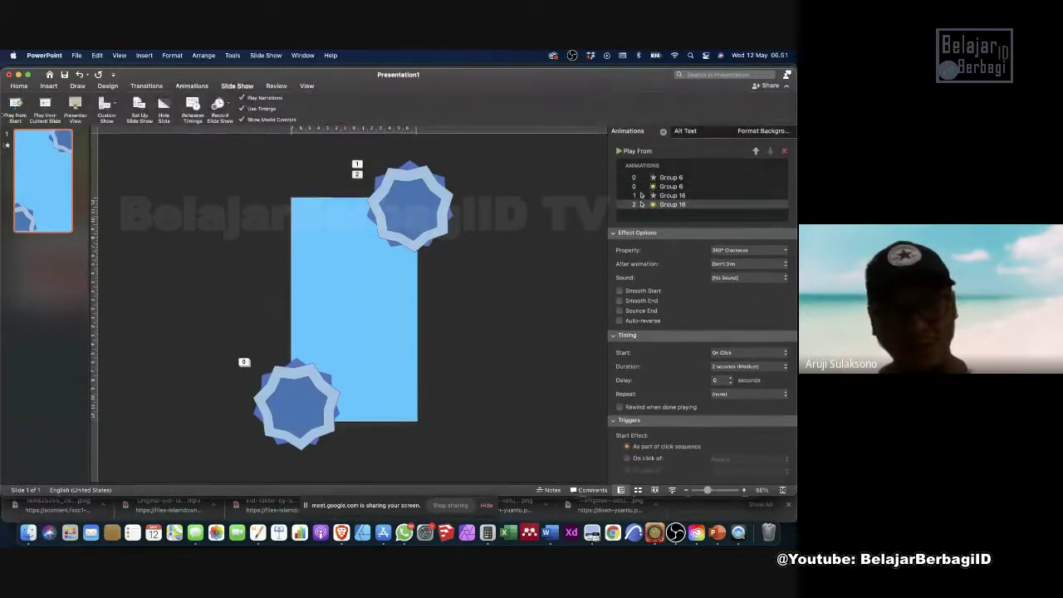
click(15, 106)
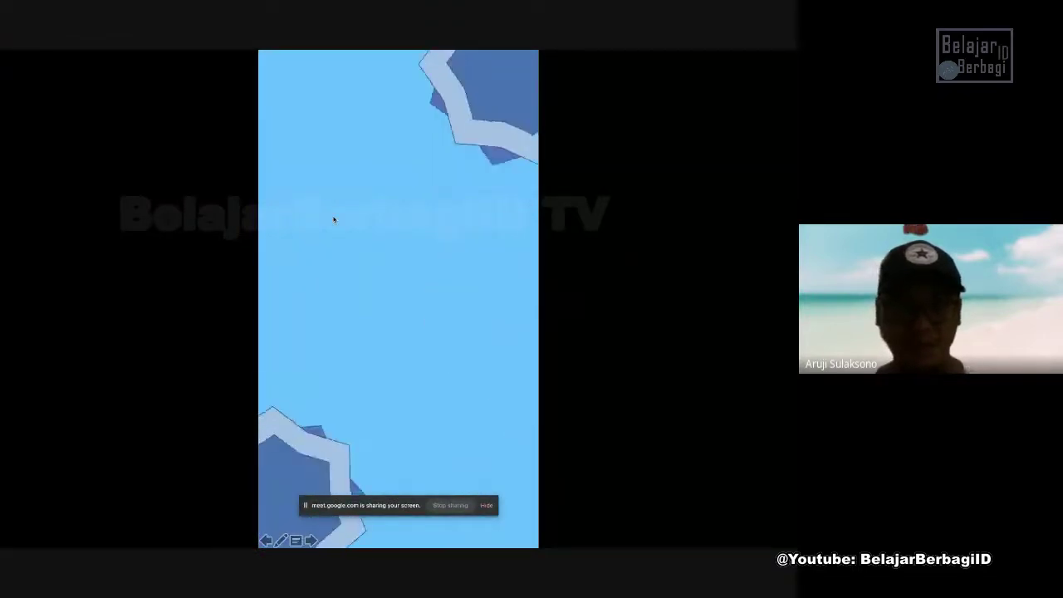
click(333, 220)
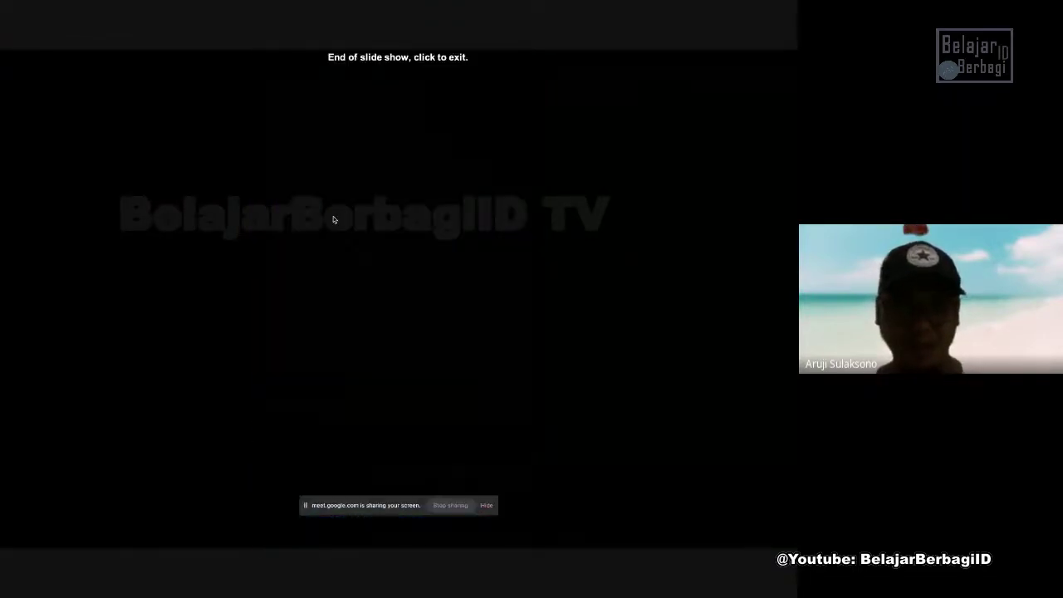
Exit the slide show and set the upper-right ornament's Fly In direction to From Top.
click(333, 222)
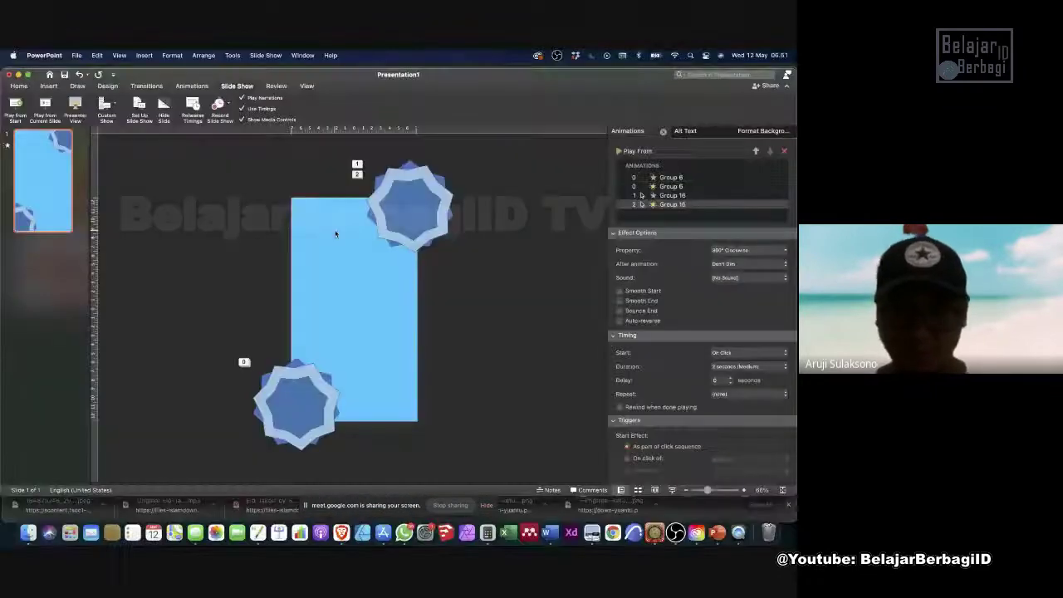
click(410, 207)
click(677, 196)
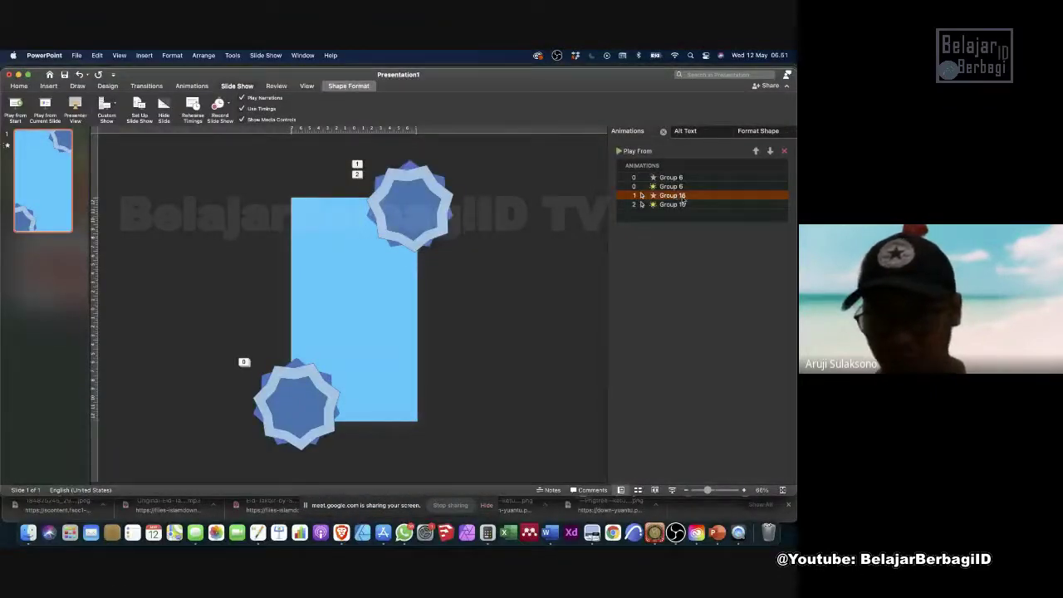
click(735, 249)
click(736, 243)
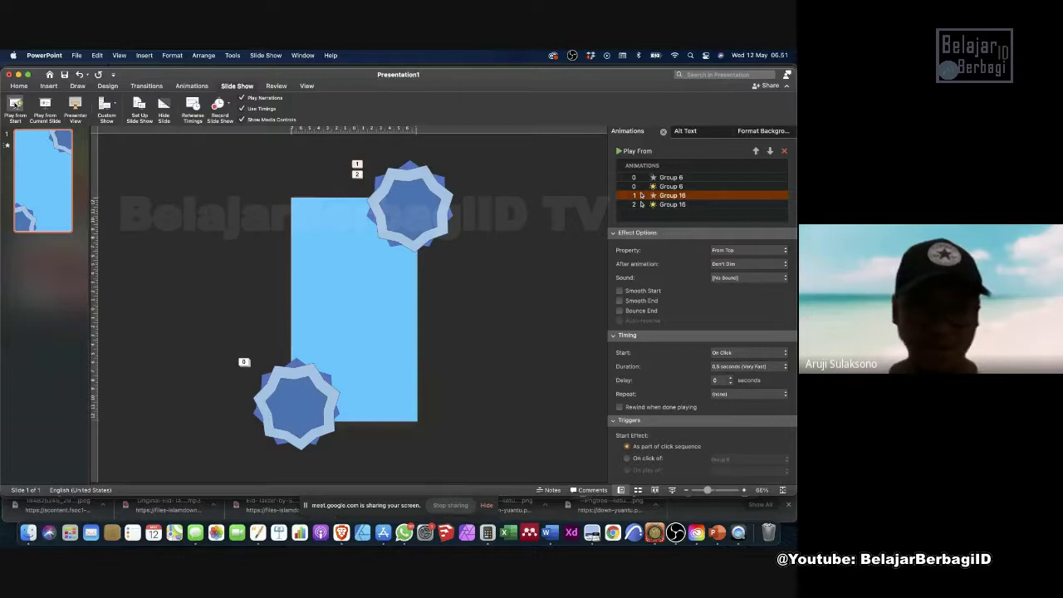
Play the slide show from the start to check both ornaments' entrances, and exit at its end.
click(15, 104)
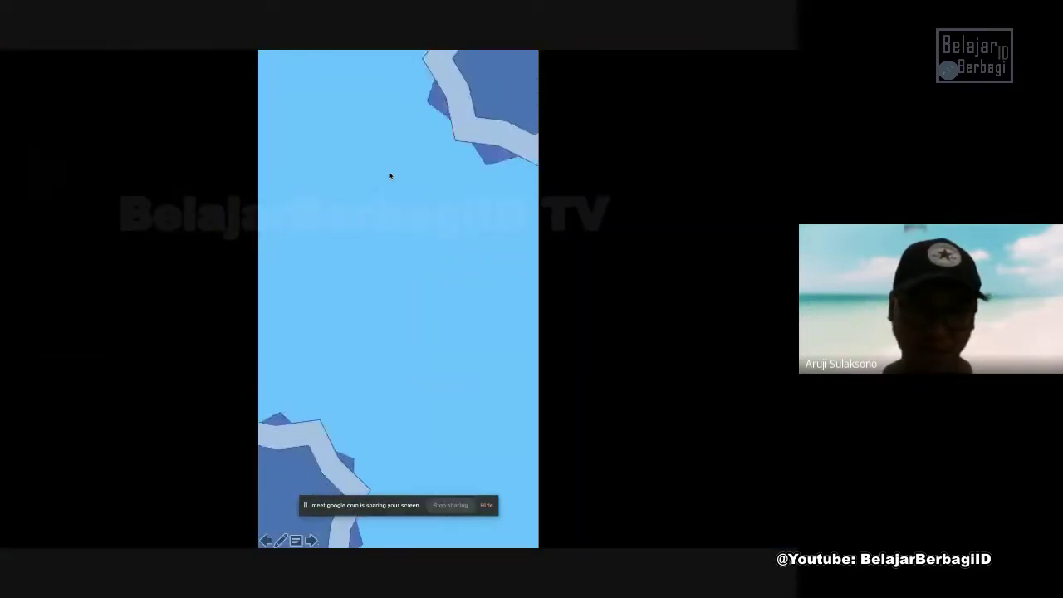
click(390, 175)
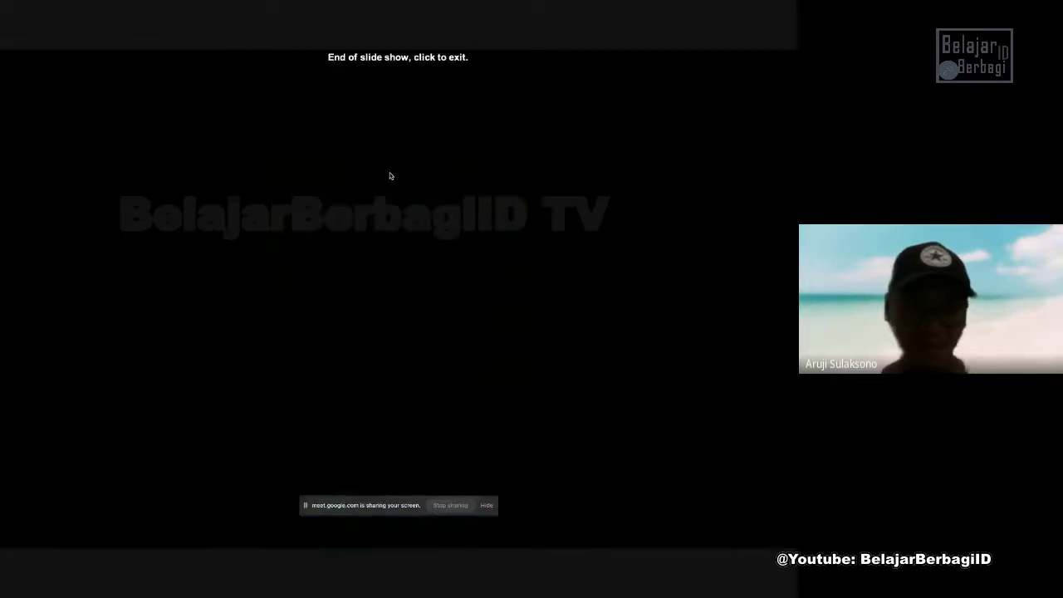
click(388, 176)
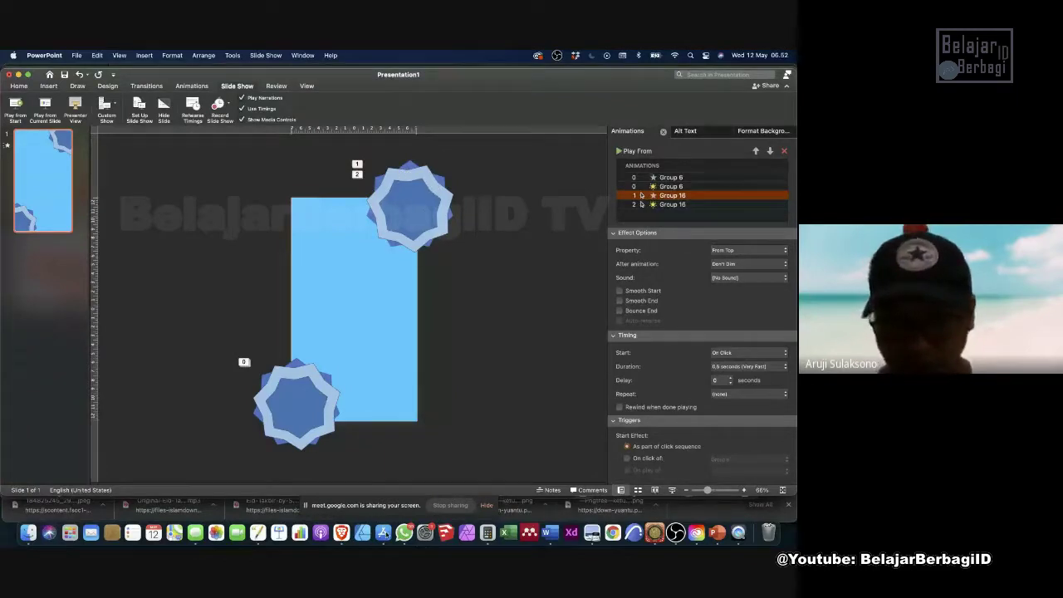
Read the participants' latest questions in the Google Meet chat and return to PowerPoint.
click(341, 533)
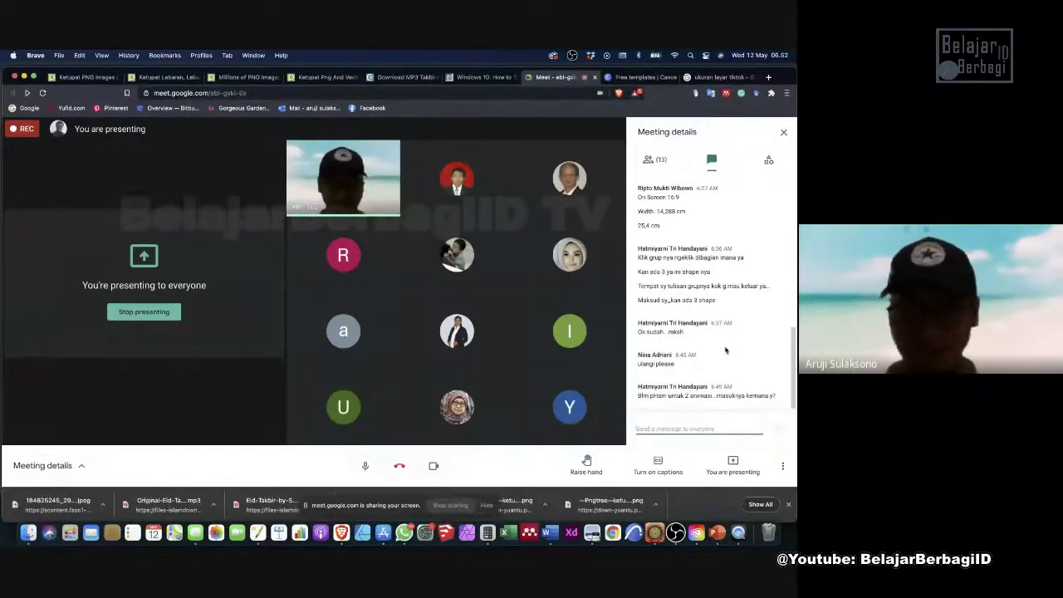
click(718, 532)
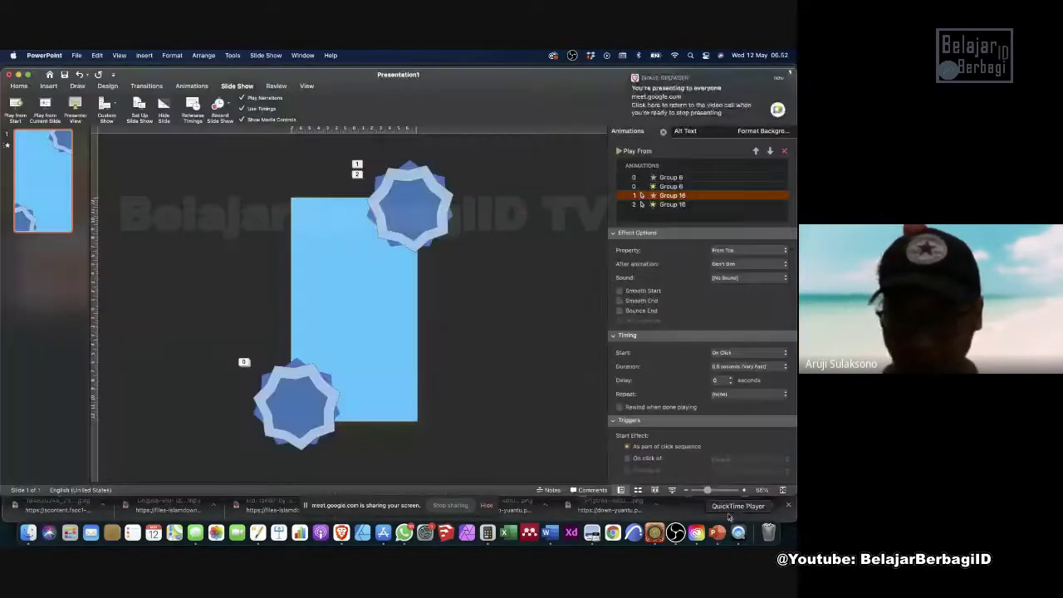
Add Dissolve In, Grow/Shrink and Transparency effects to the upper-right ornament on top of its existing animations.
click(445, 214)
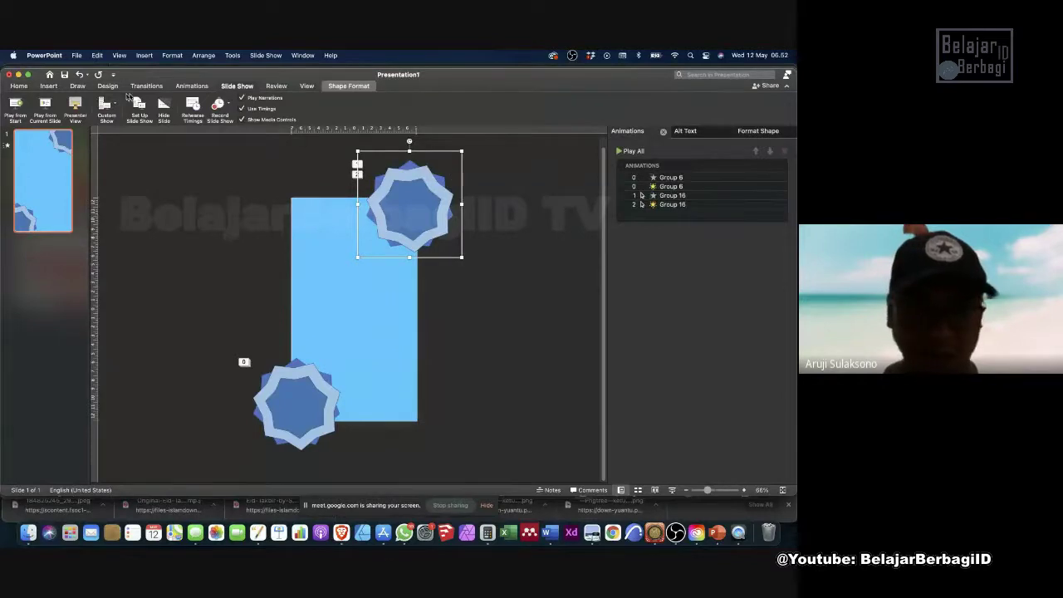
click(190, 87)
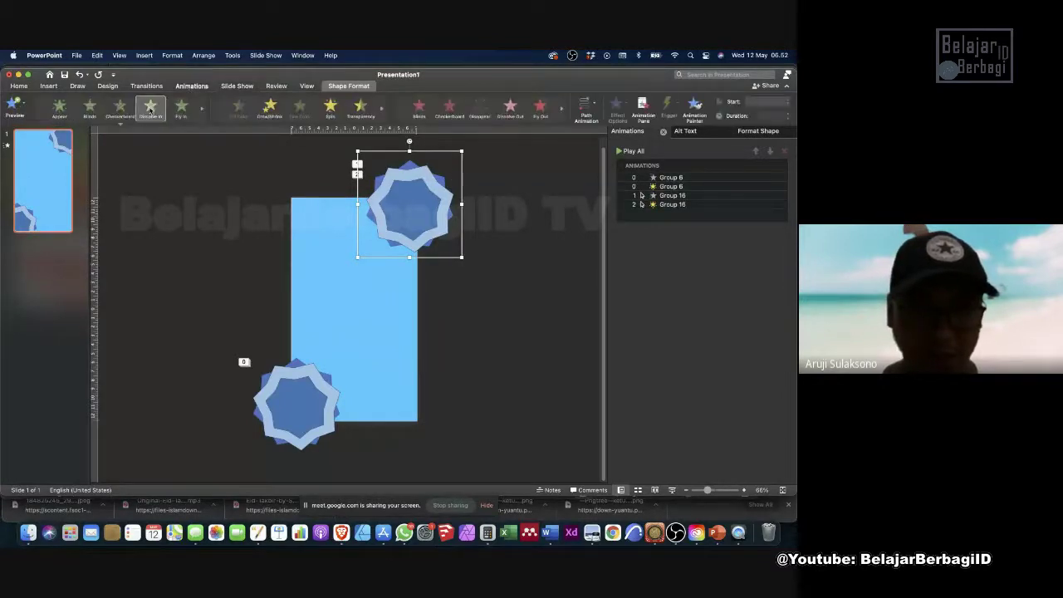
click(151, 109)
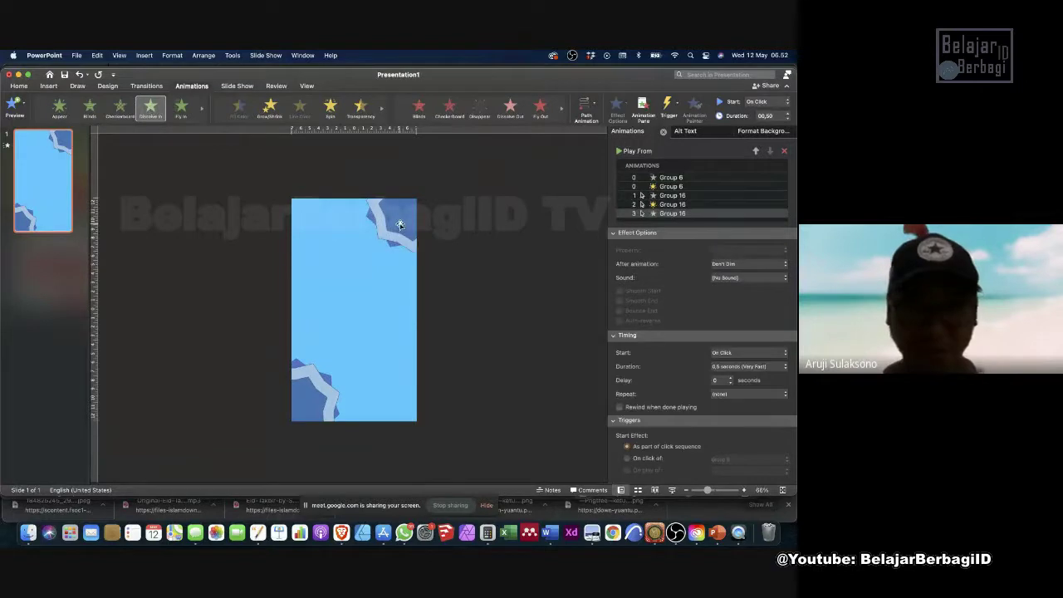
click(382, 208)
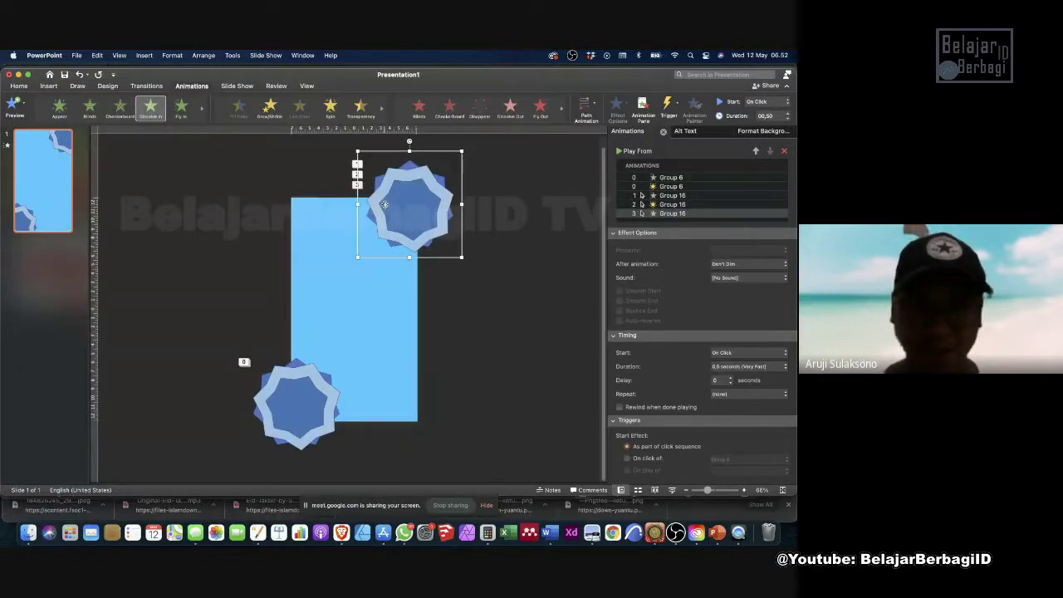
click(269, 108)
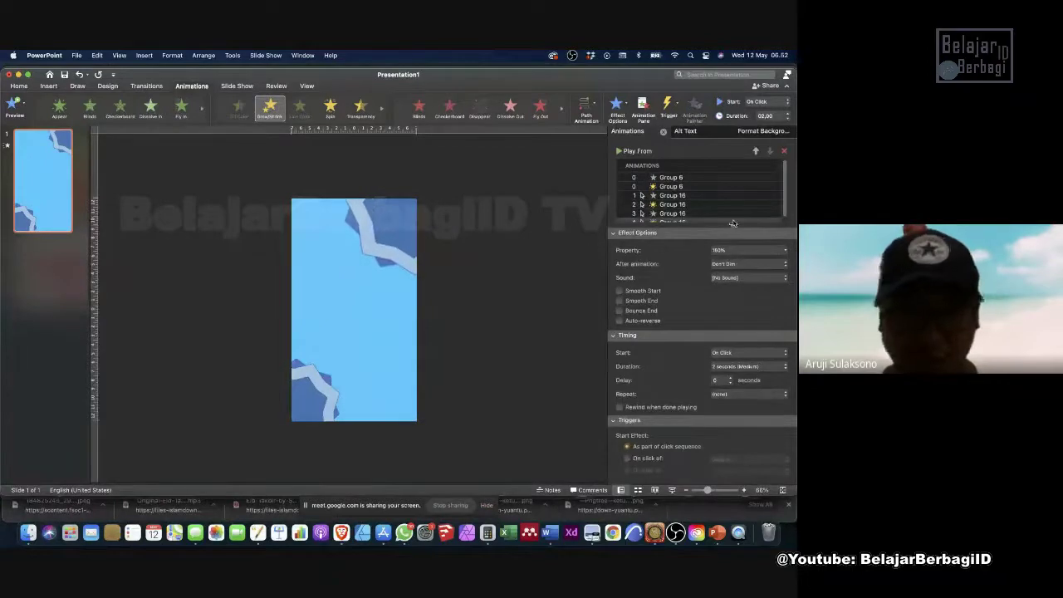
scroll(708, 209, down, 1)
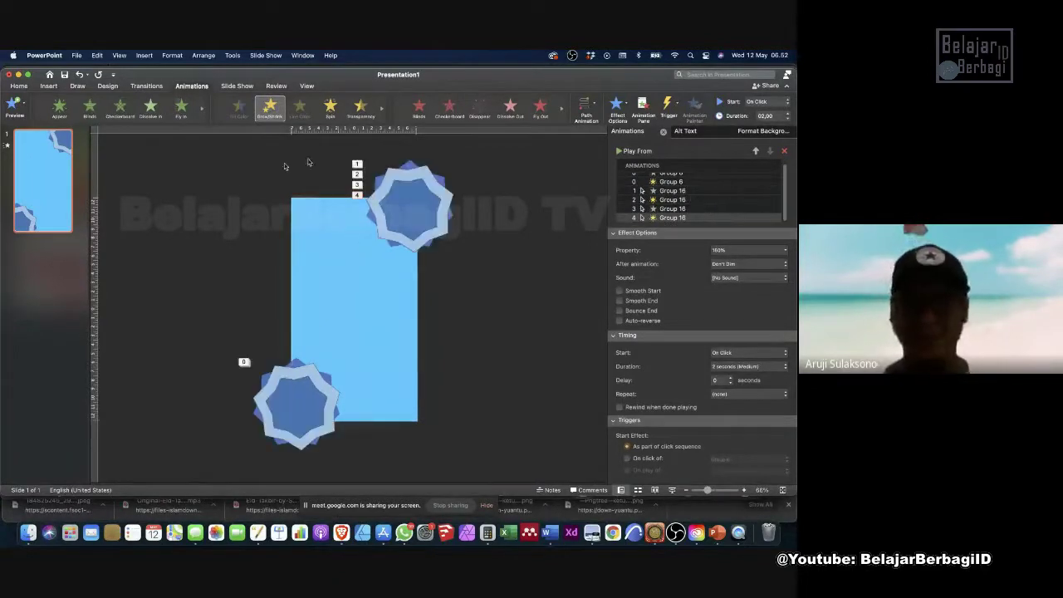
click(399, 205)
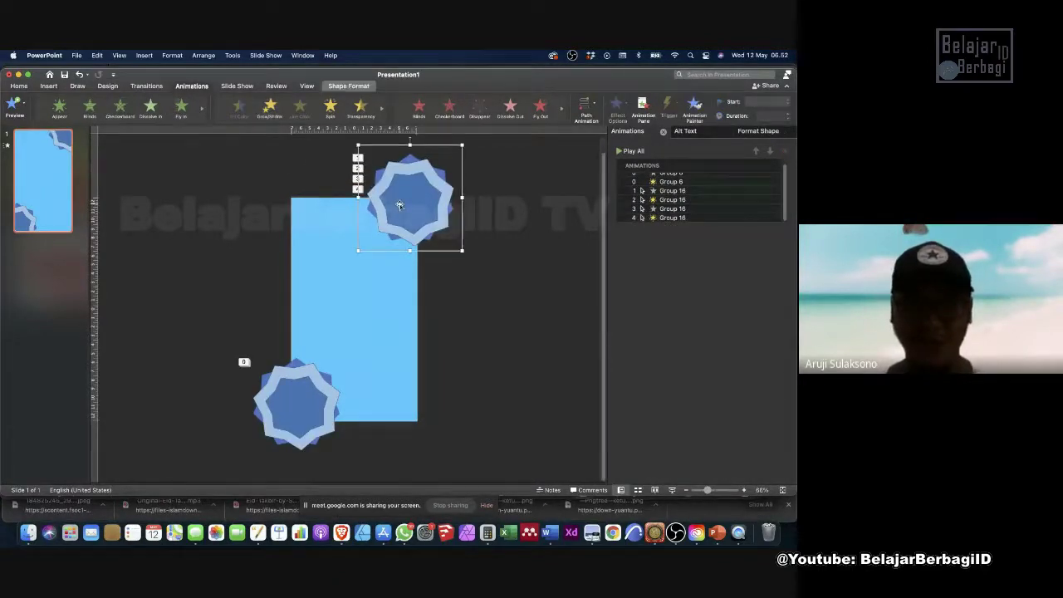
key(super+z)
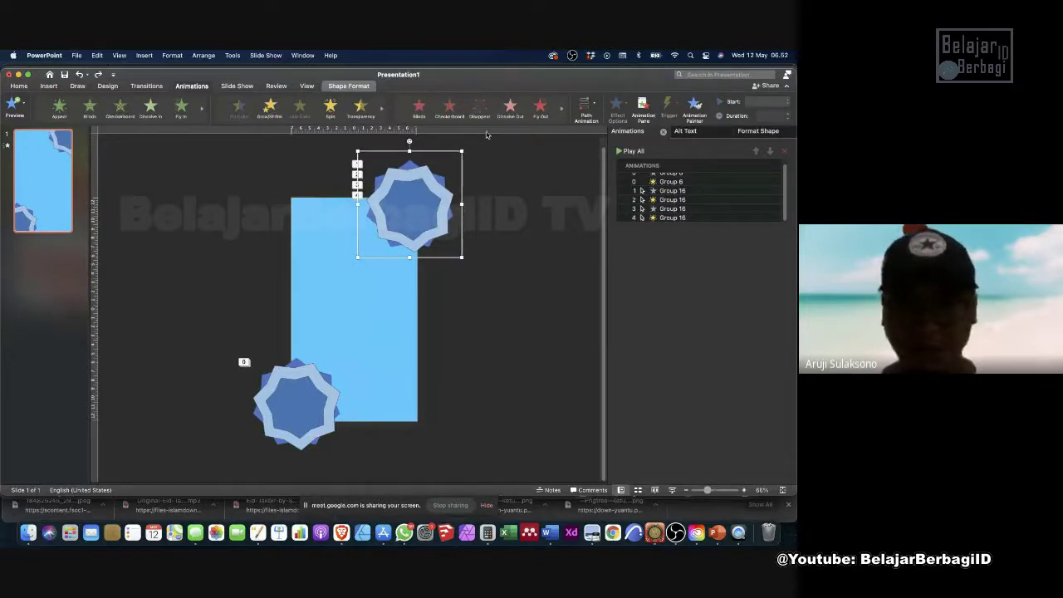
click(353, 110)
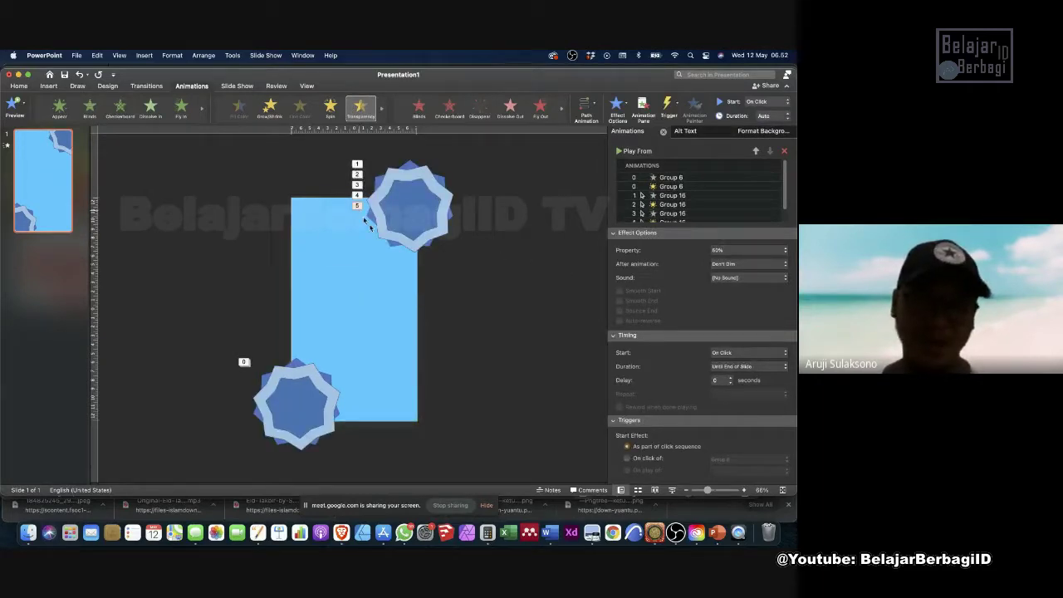
Delete all the upper-right ornament's animations together and preview what remains on the slide.
scroll(706, 206, down, 1)
click(690, 183)
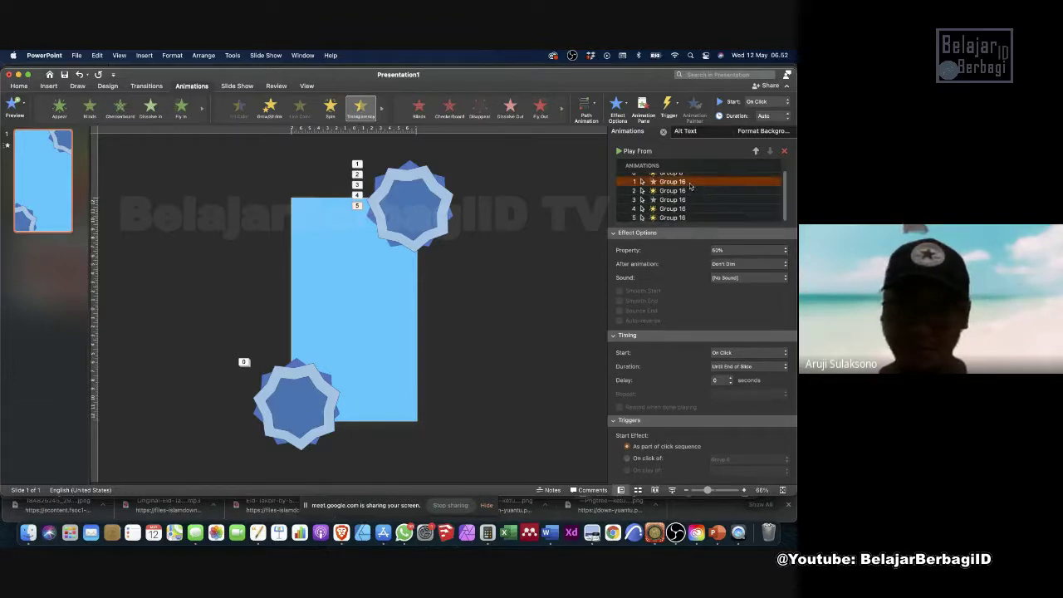
shift+click(673, 218)
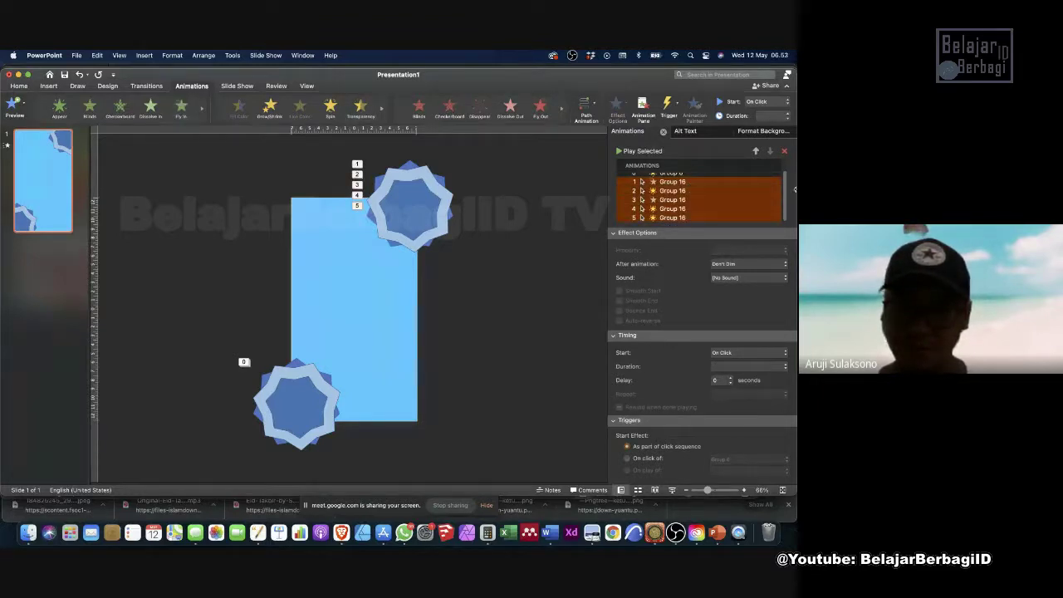
click(785, 152)
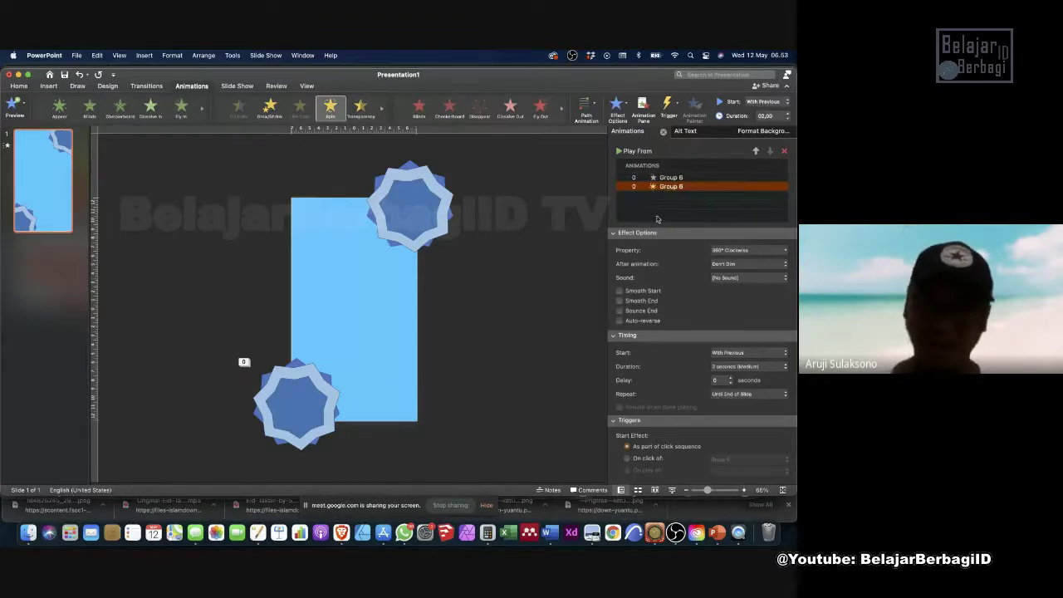
click(633, 150)
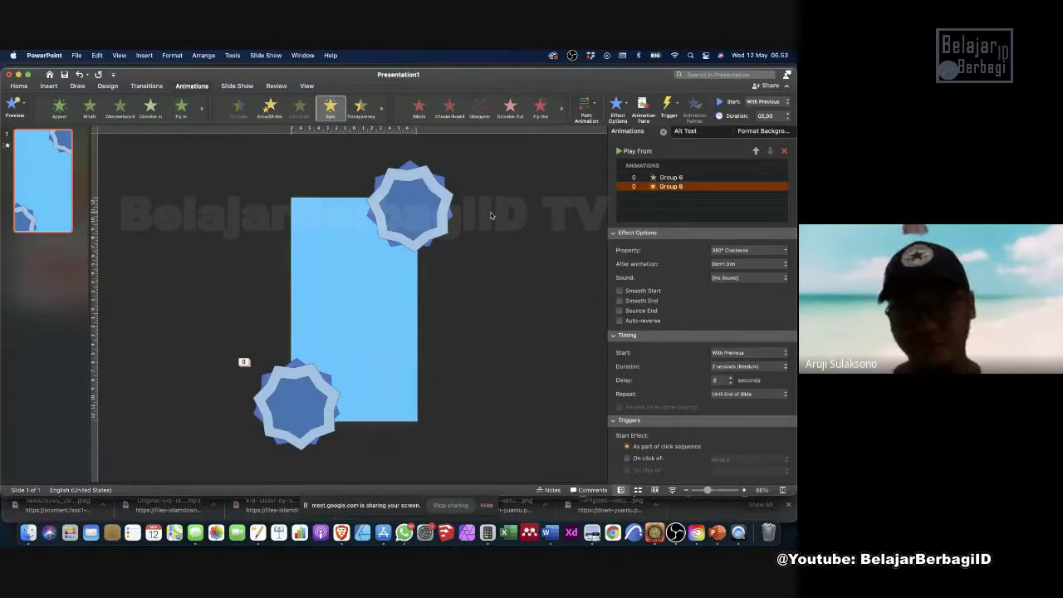
Add a Fly In entrance to the upper-right ornament, coming From Top and starting With Previous.
click(403, 215)
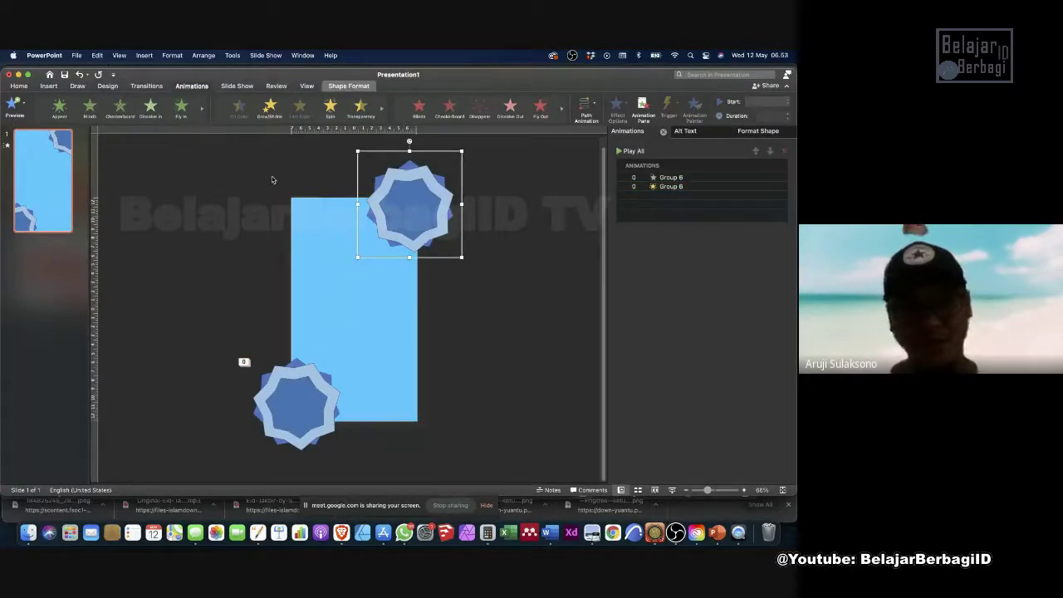
click(181, 109)
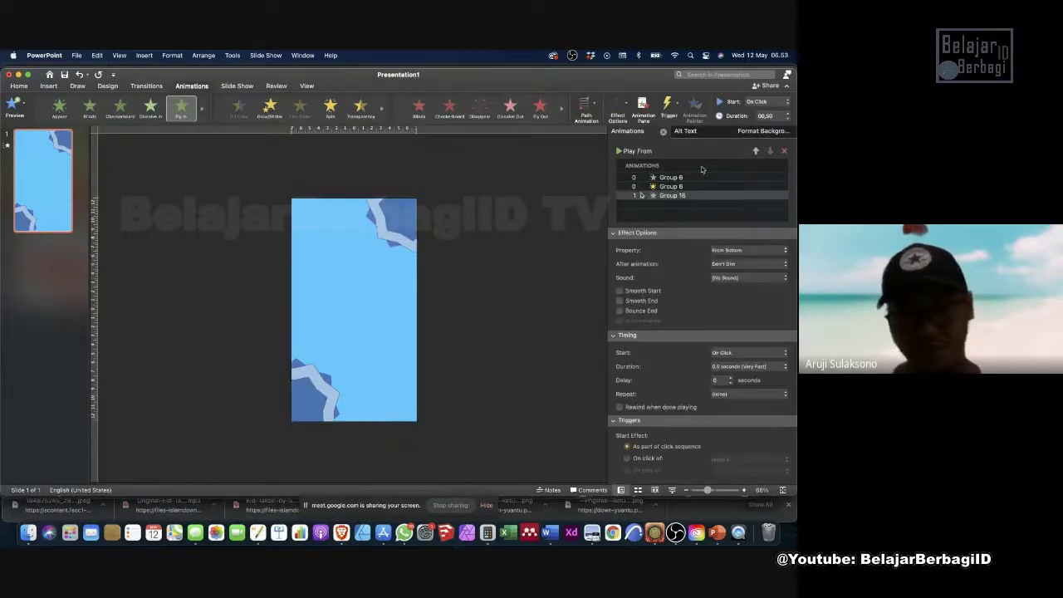
click(737, 251)
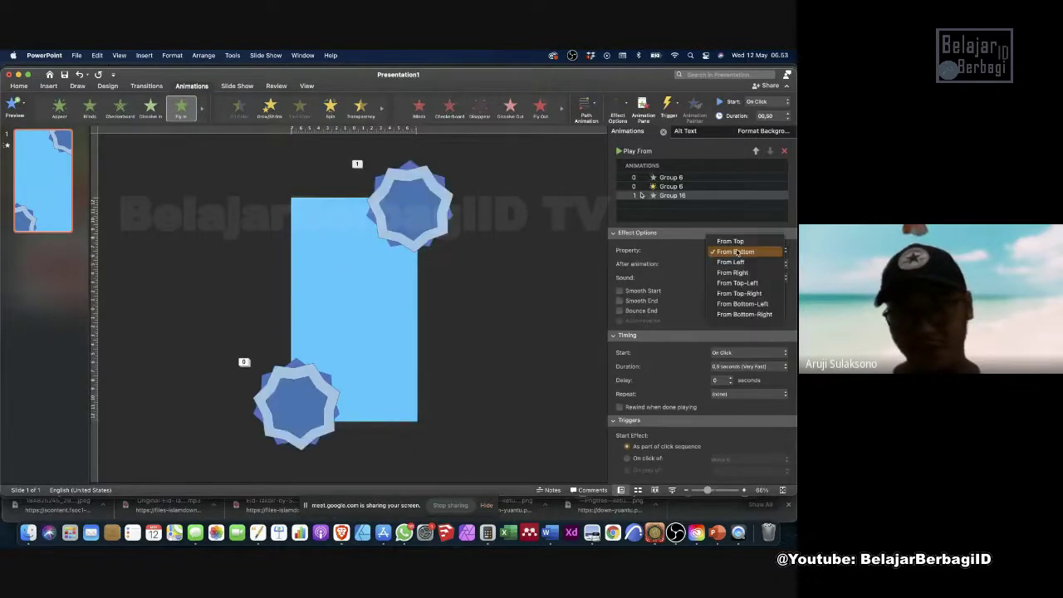
click(730, 241)
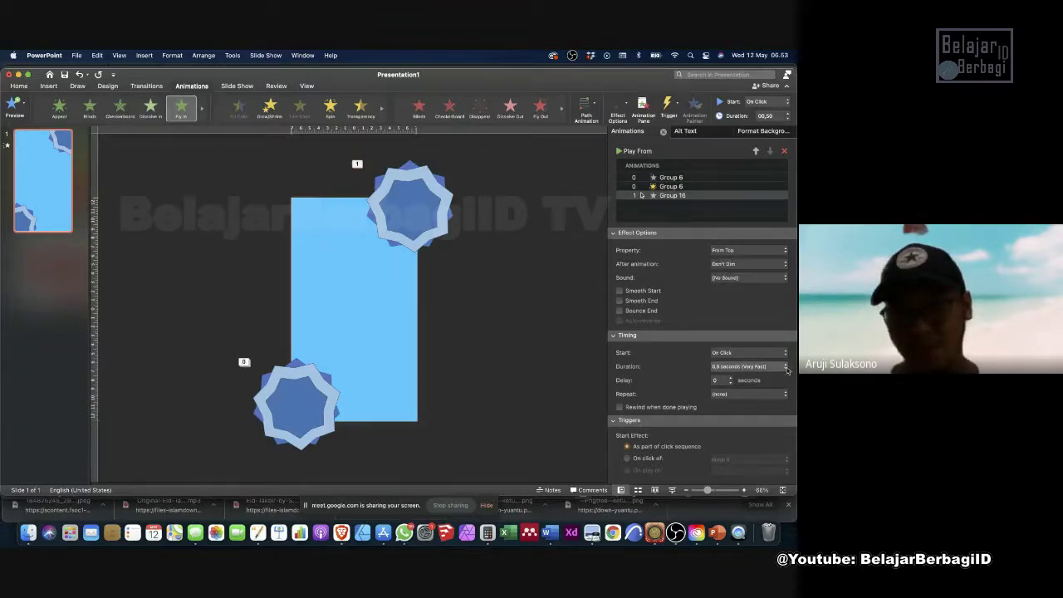
click(750, 353)
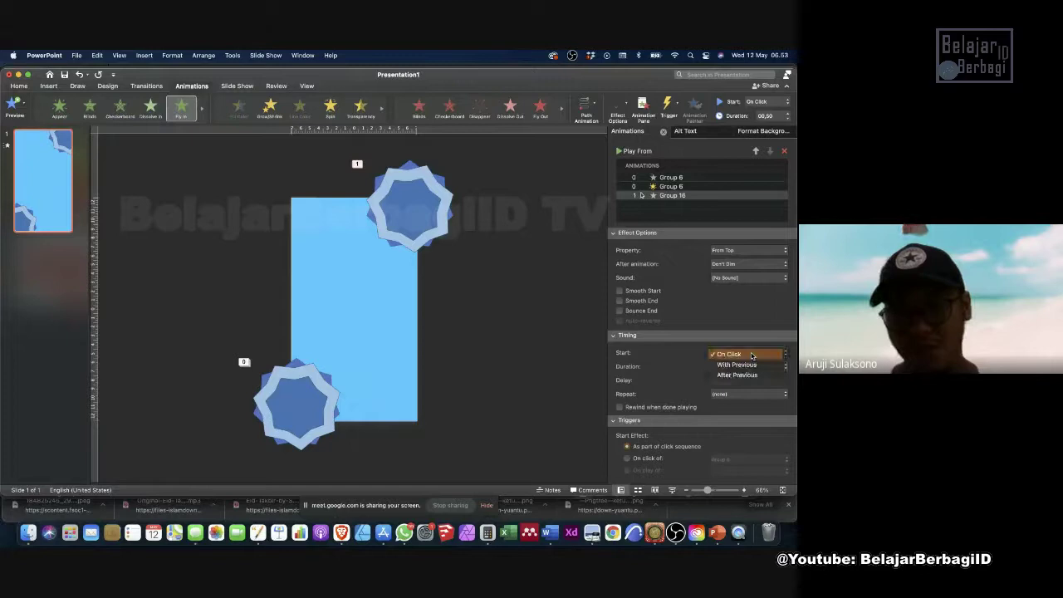
click(757, 365)
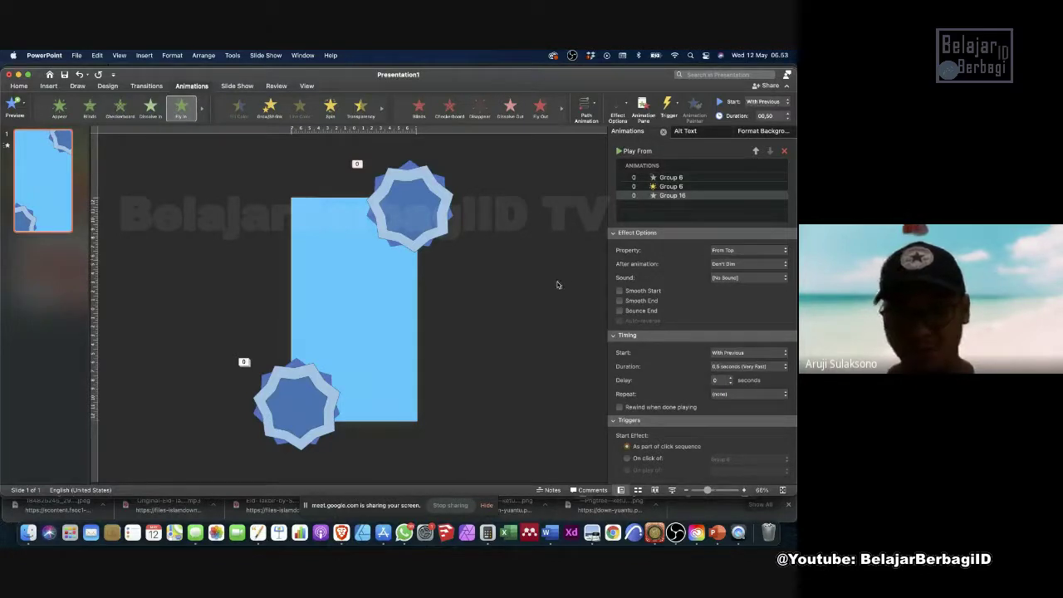
Add a 360° counterclockwise Spin to the upper-right ornament, starting With Previous and repeating Until End of Slide, and preview the animations.
click(407, 223)
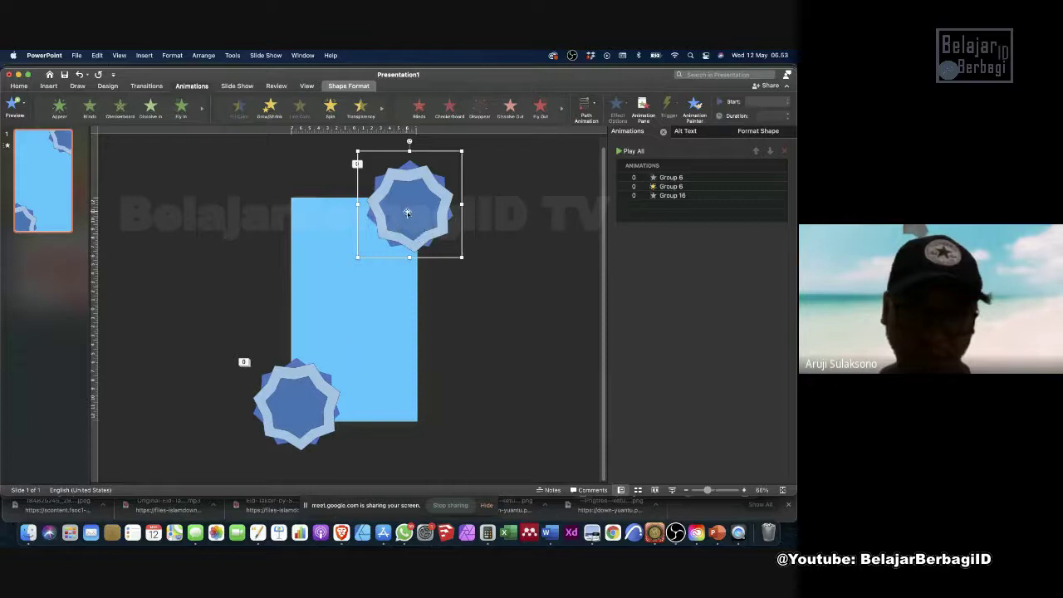
click(331, 108)
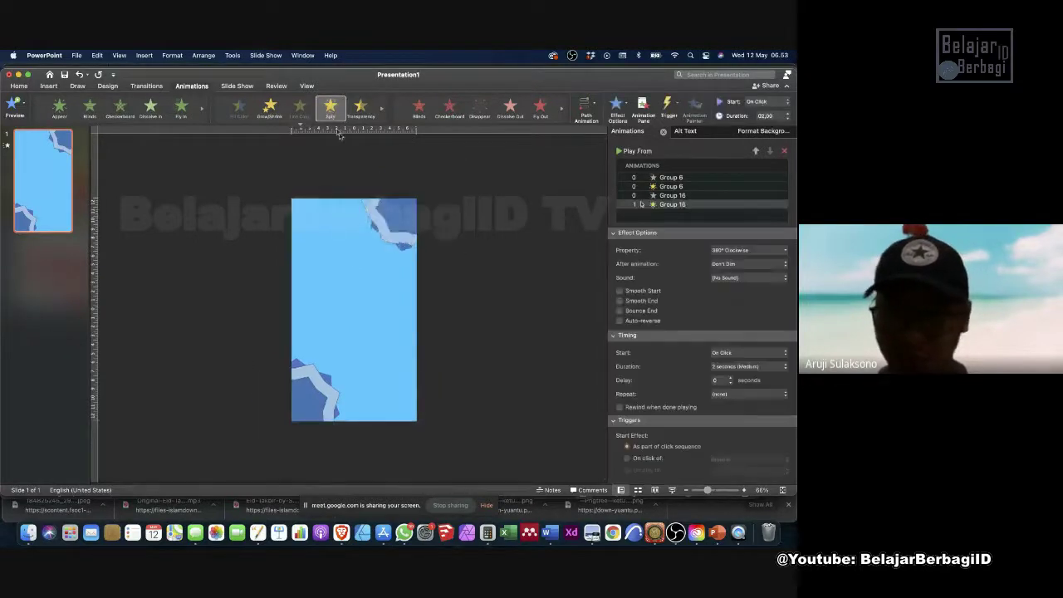
click(731, 250)
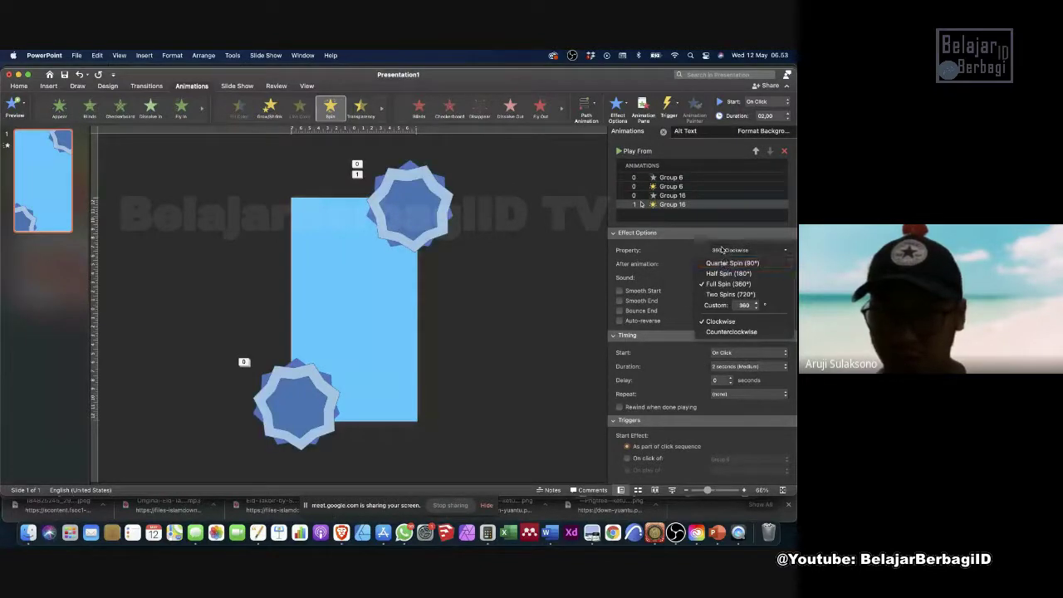
click(718, 332)
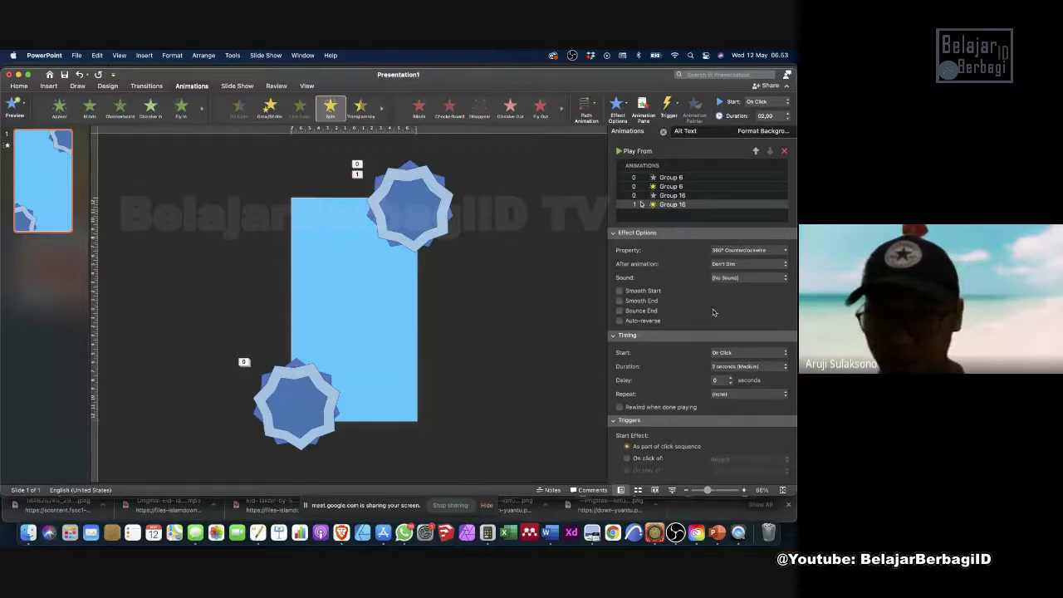
click(725, 353)
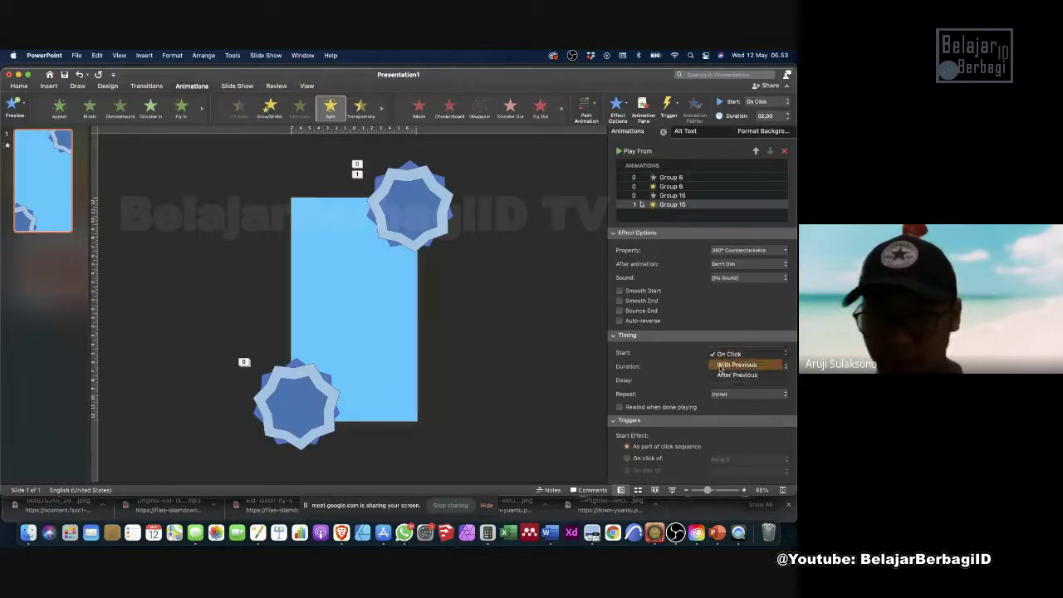
click(736, 365)
click(725, 395)
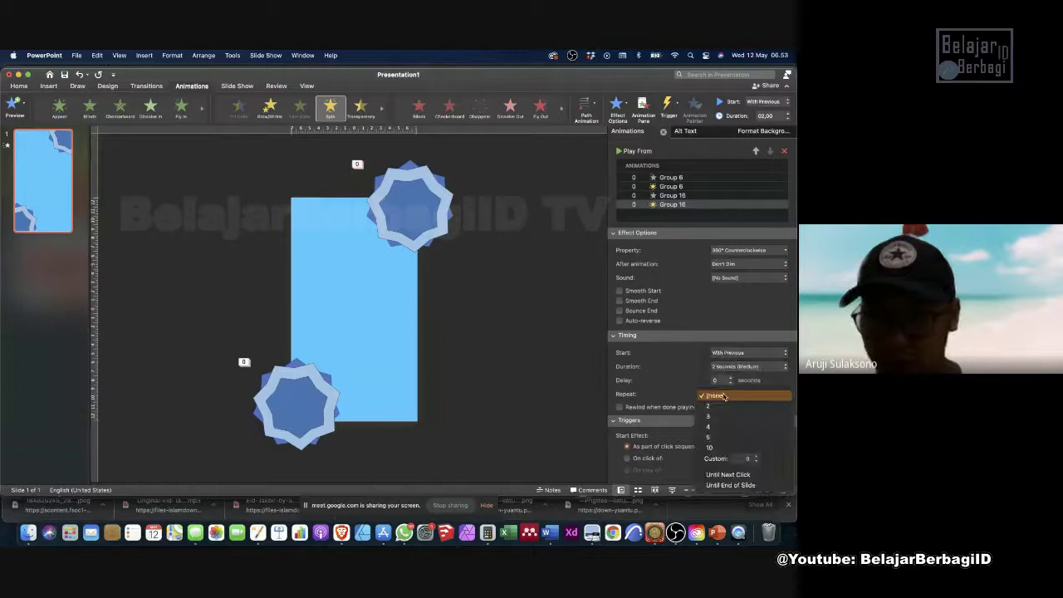
click(716, 486)
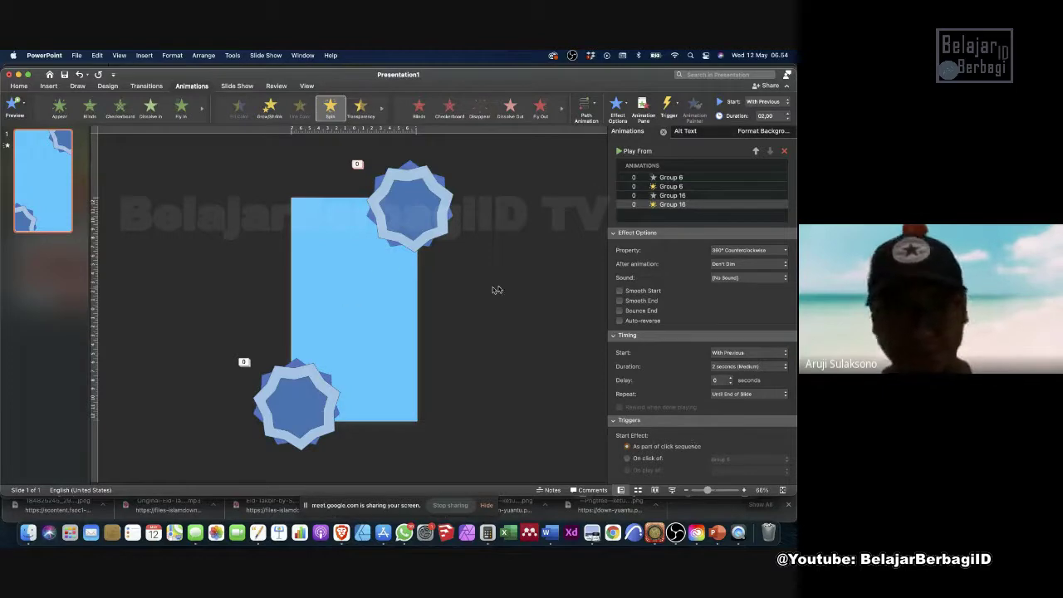
click(15, 103)
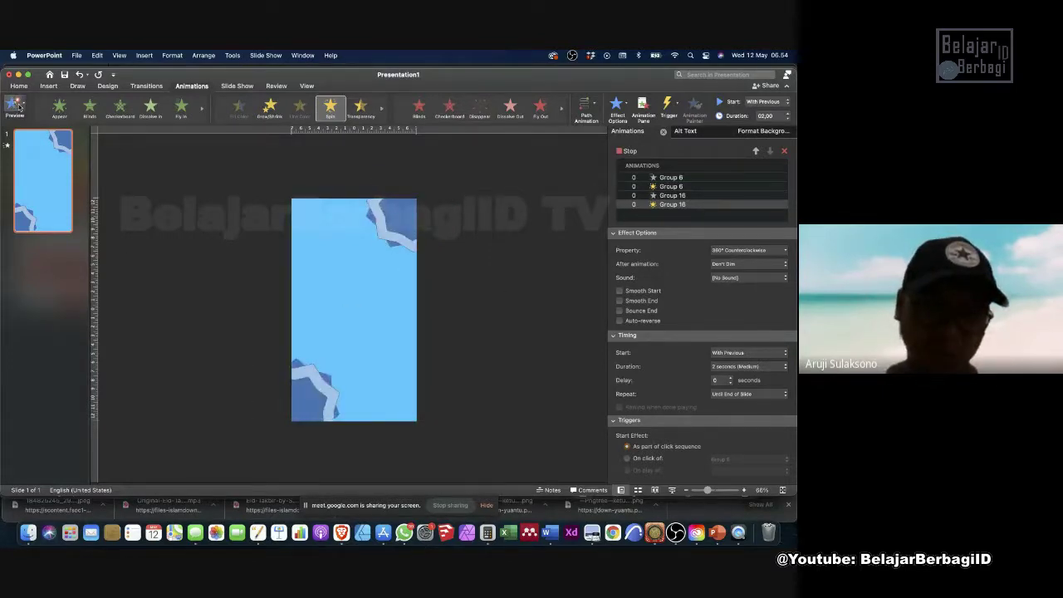
Set the duration of the lower-left ornament's Fly In entrance to 2 seconds (Medium).
click(389, 231)
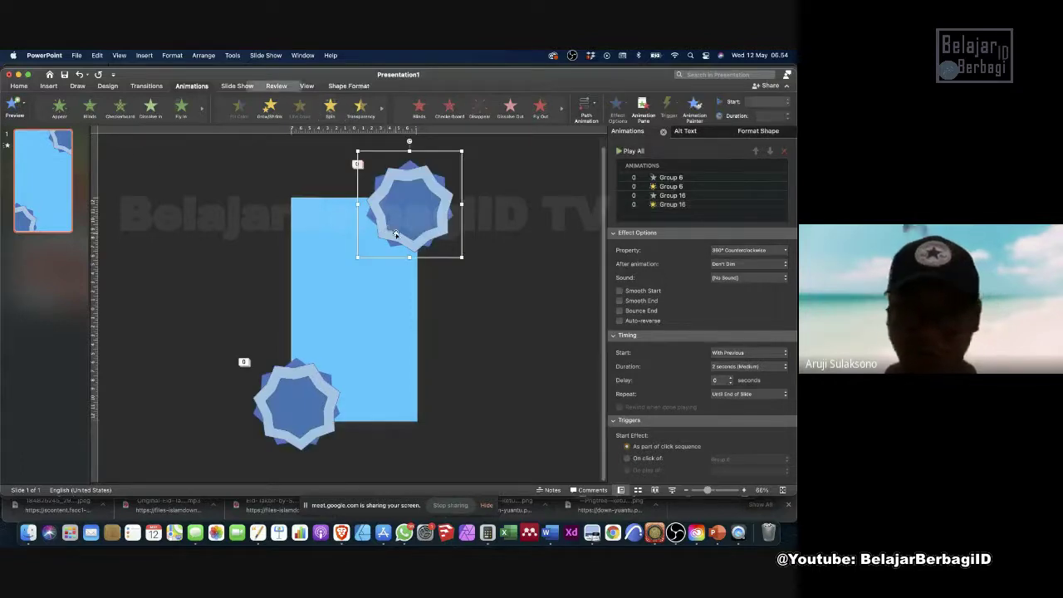
click(673, 180)
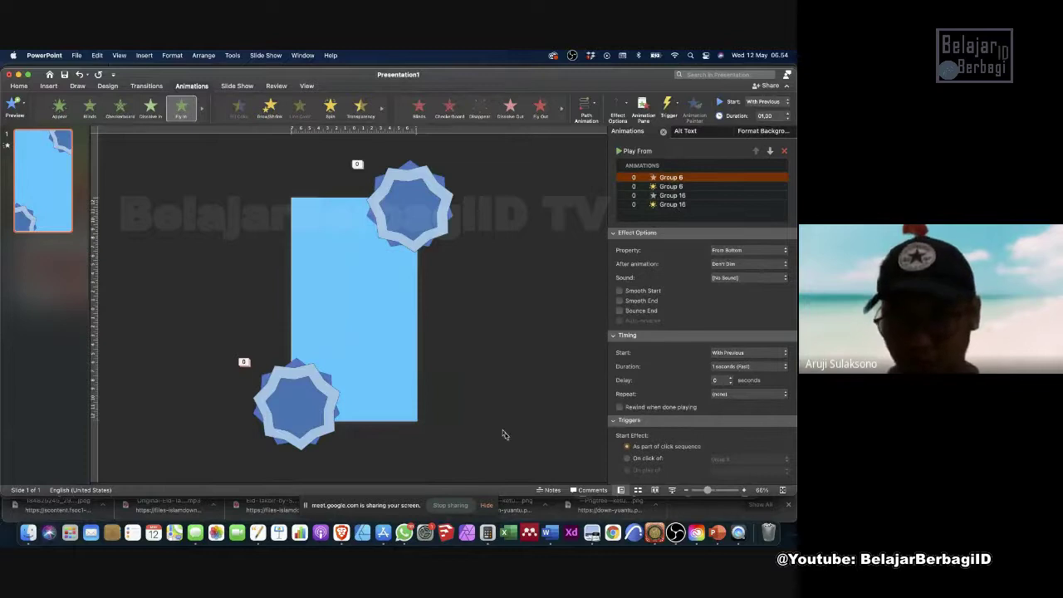
click(728, 367)
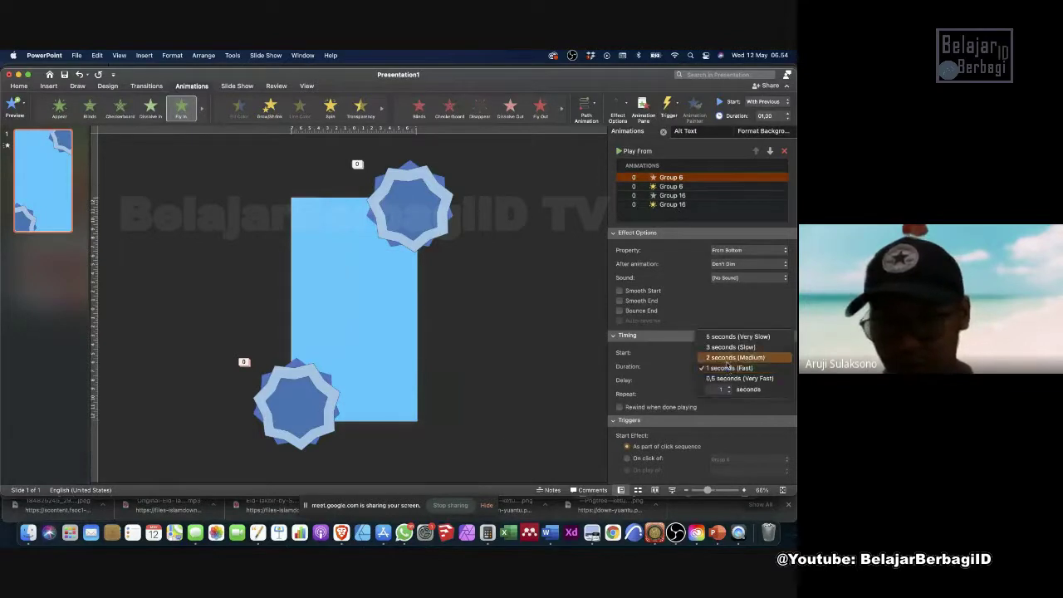
click(735, 357)
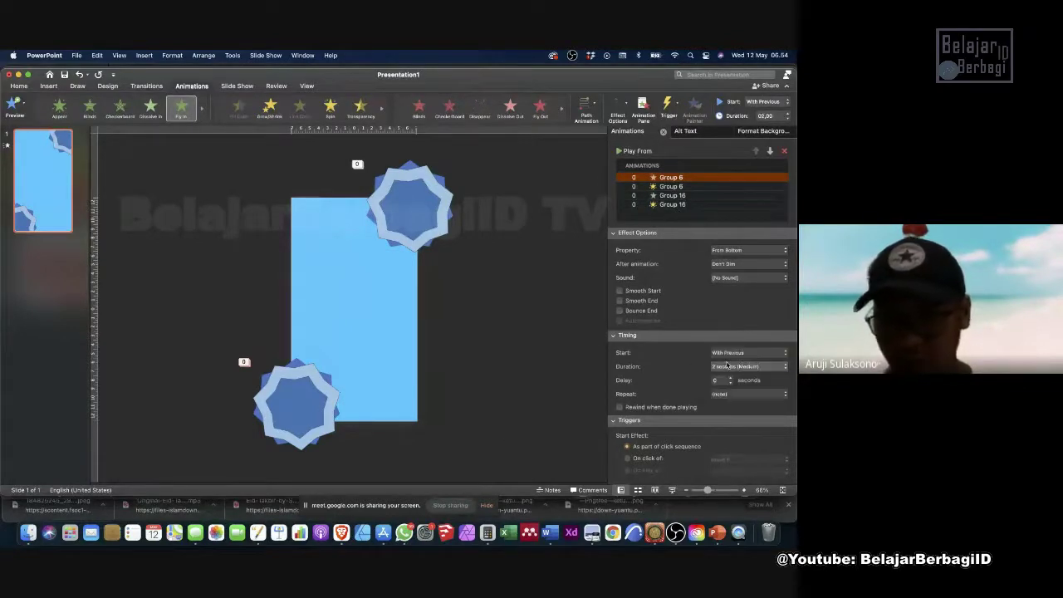
Set the duration of the upper-right ornament's Fly In entrance to 2 seconds (Medium) and preview the slide's animations.
click(394, 183)
click(657, 196)
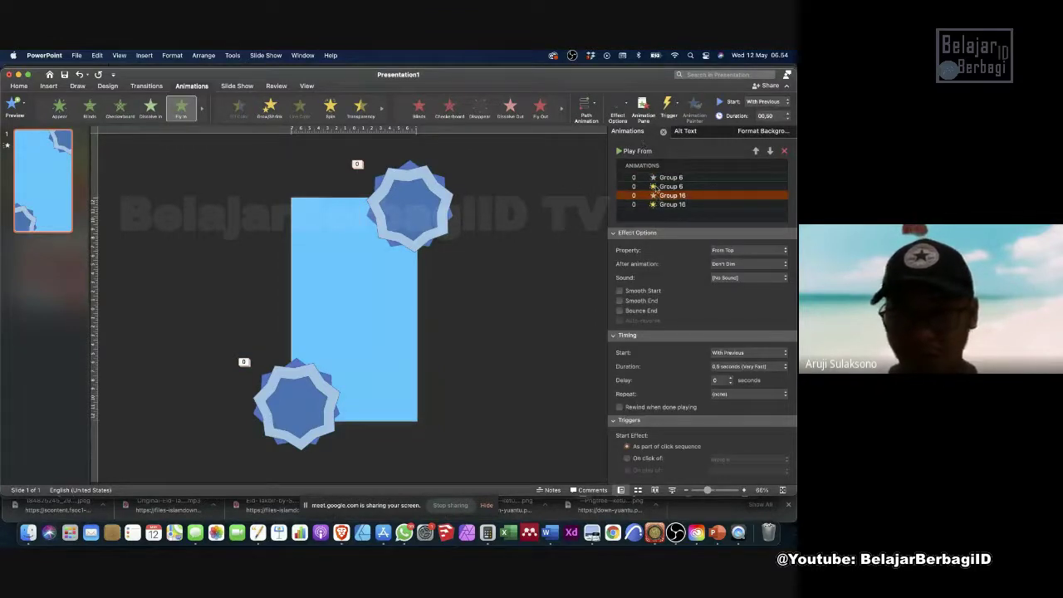
click(748, 367)
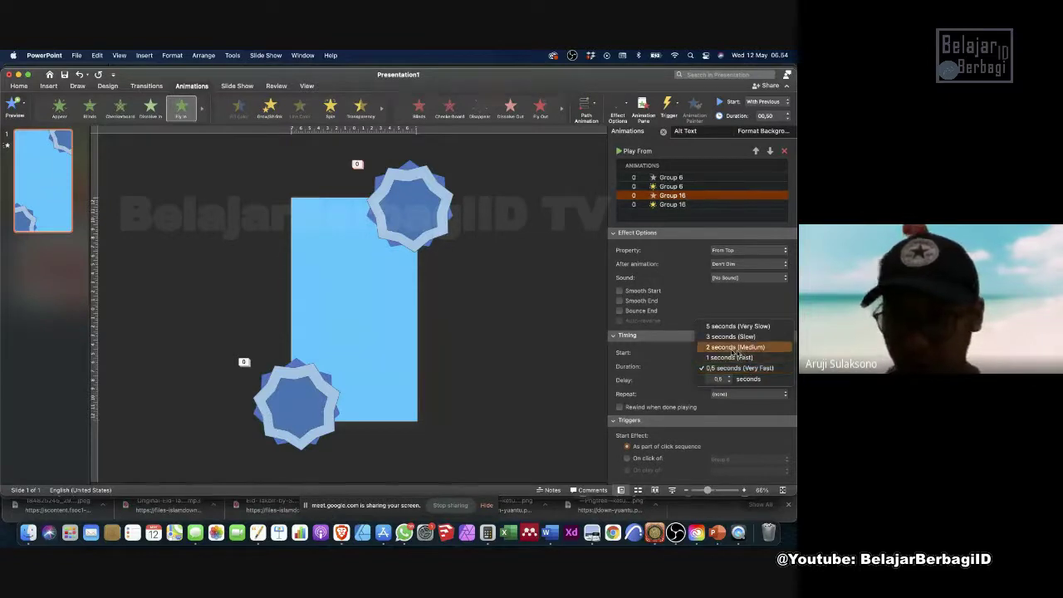
click(738, 348)
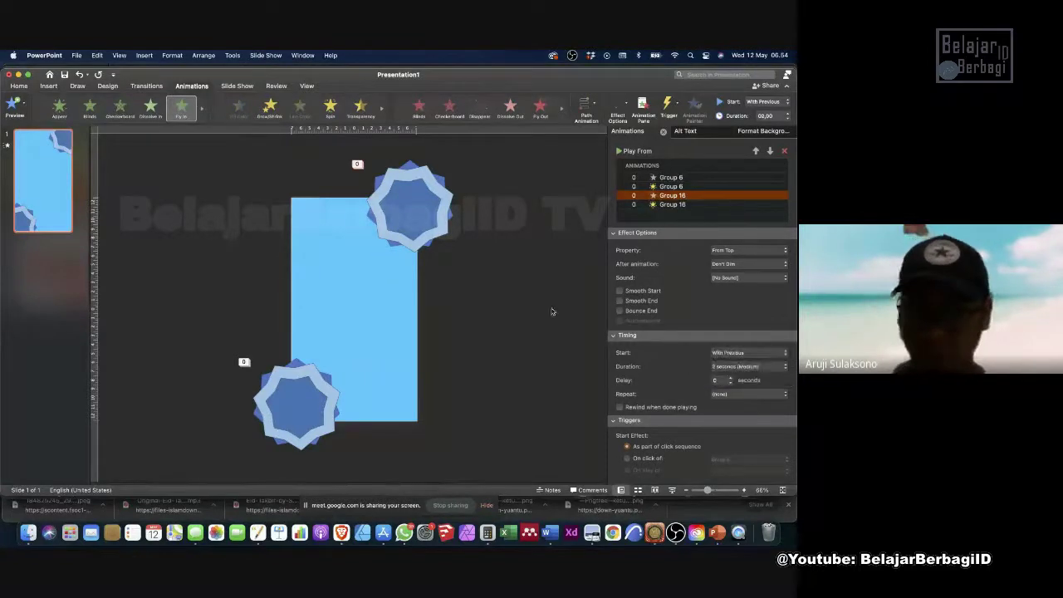
click(15, 106)
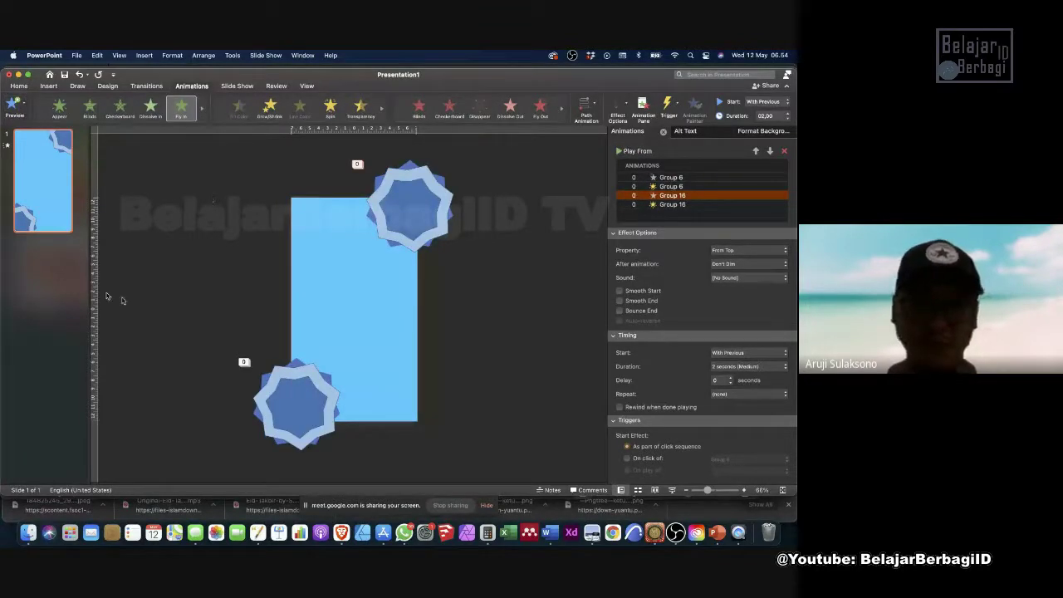
click(441, 316)
Check the question in the Google Meet chat, return to PowerPoint and inspect the direction options of the upper-right ornament's Fly In.
click(342, 532)
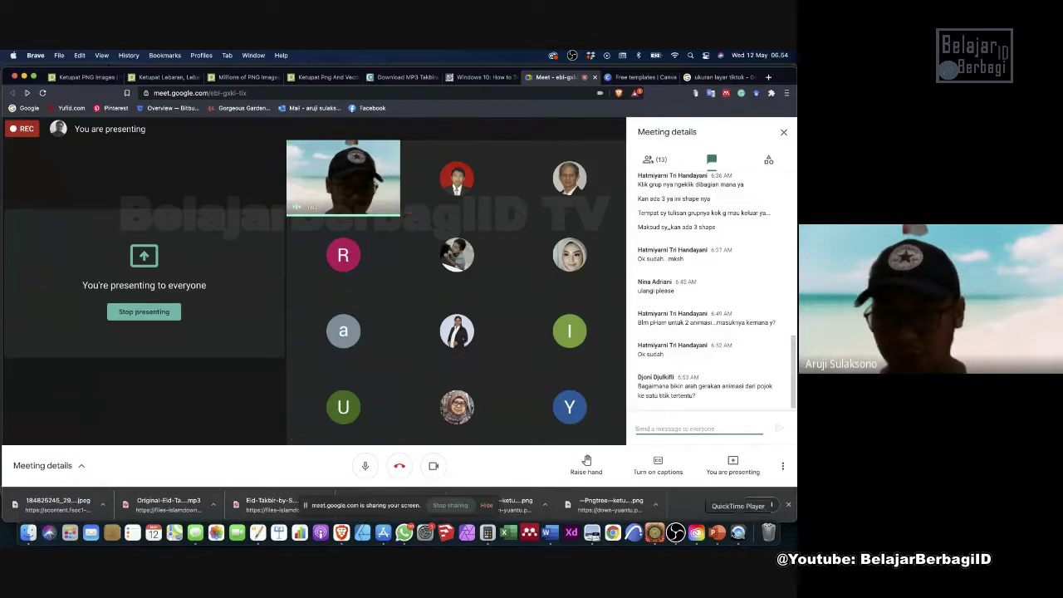
click(717, 533)
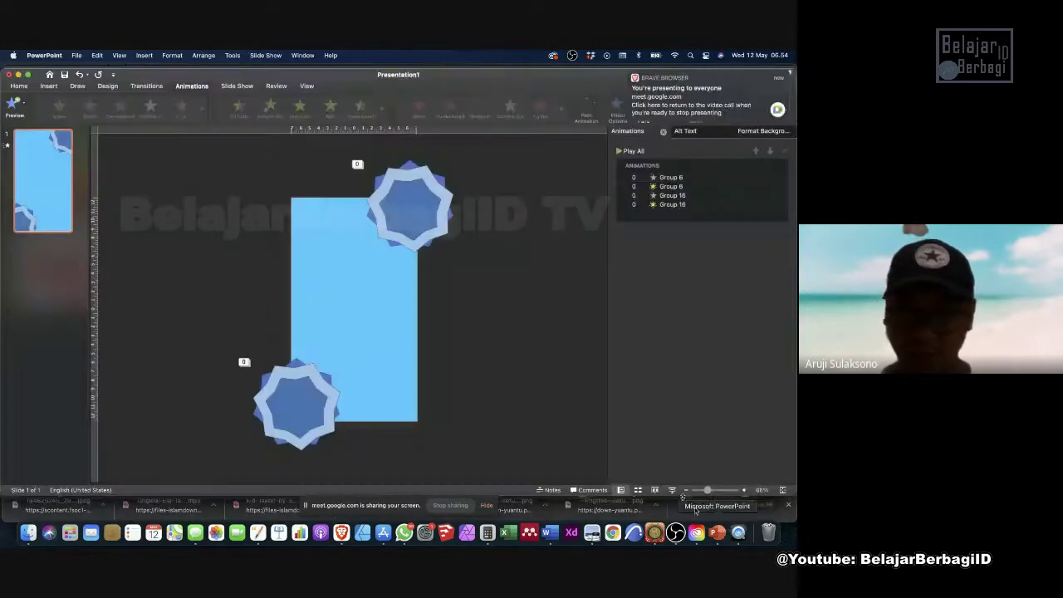
click(437, 220)
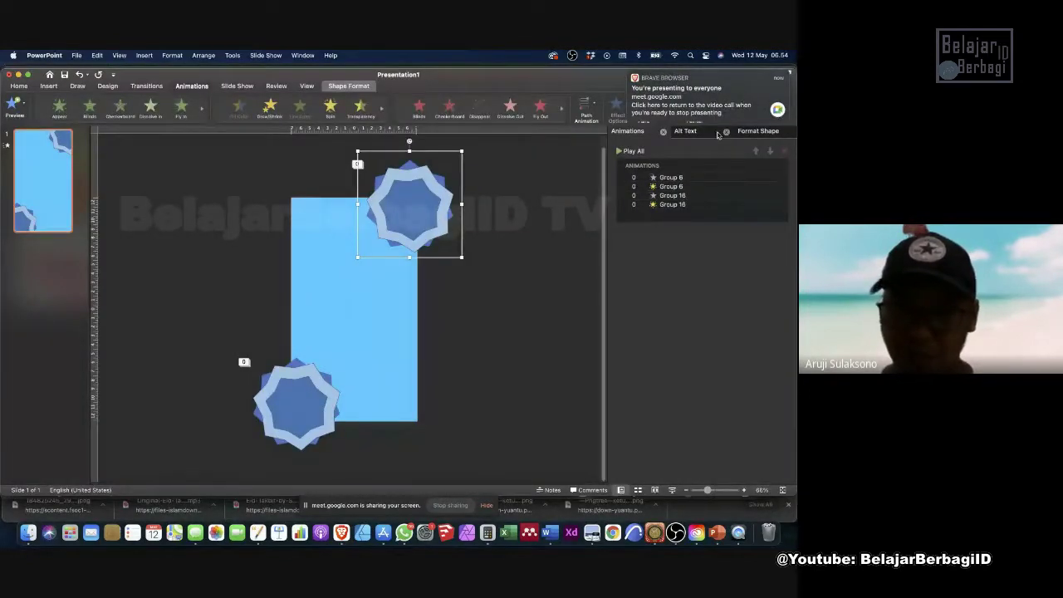
click(629, 73)
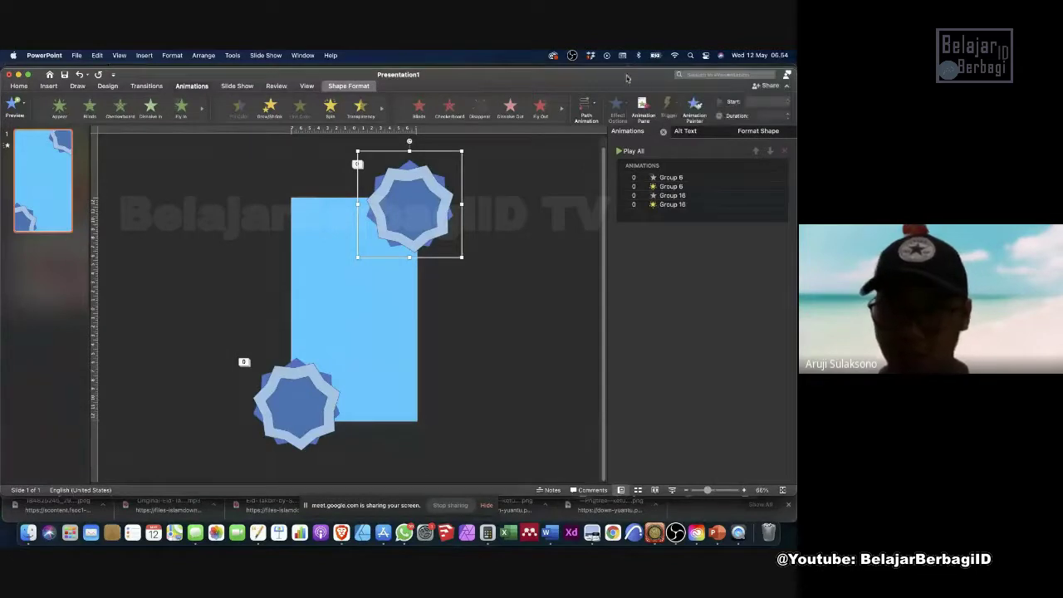
click(665, 196)
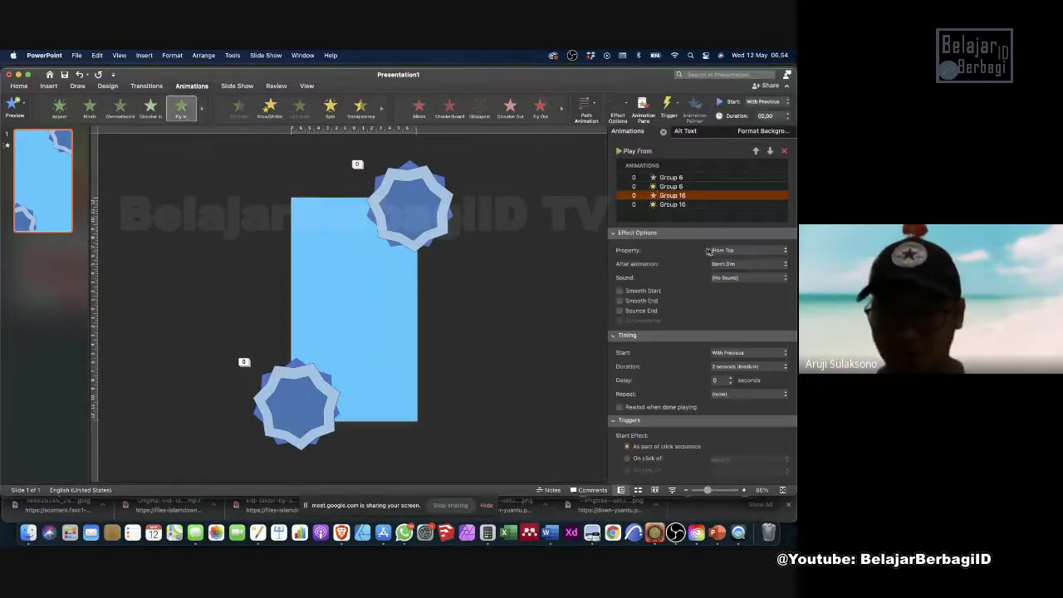
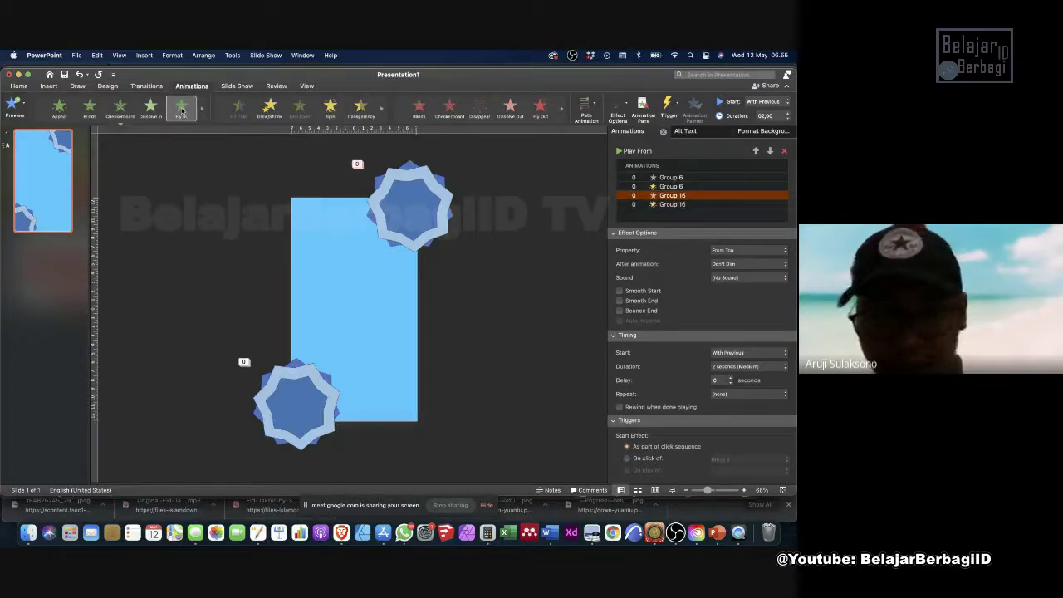
click(736, 251)
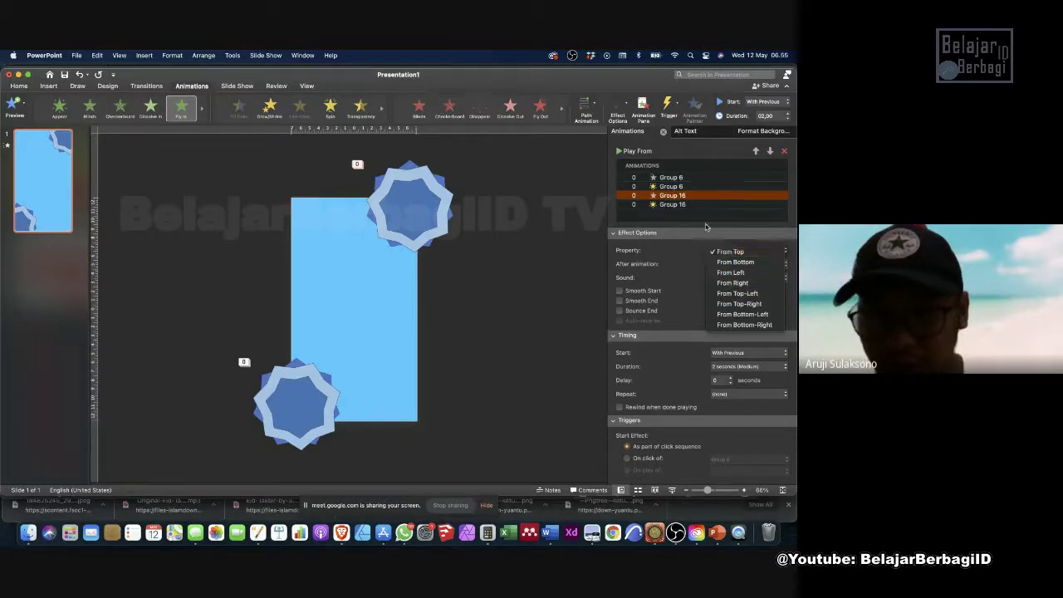
click(661, 257)
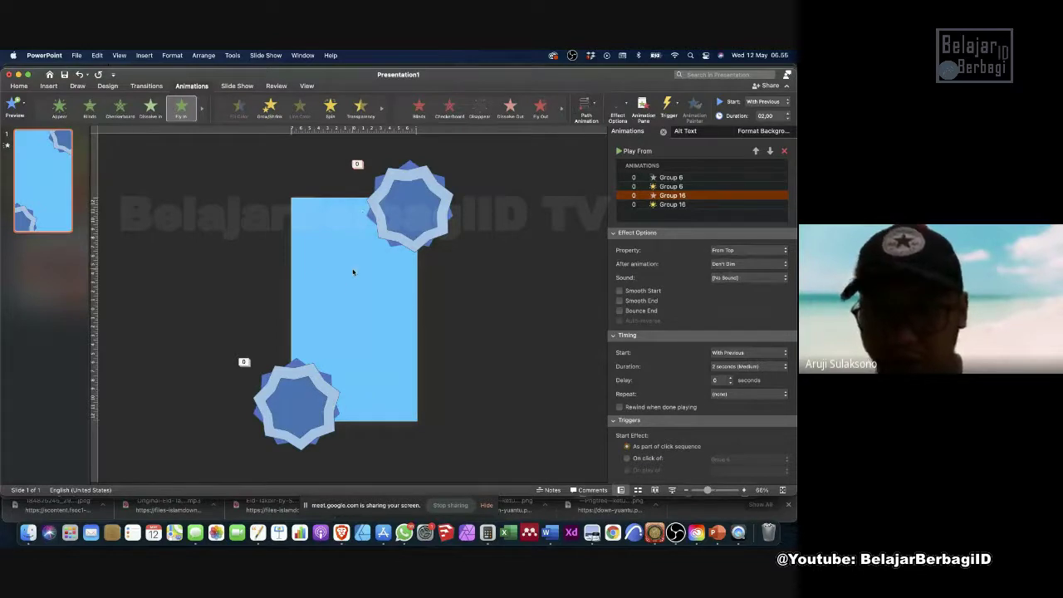
Try a Draw Curve motion path from the upper-right ornament to the lower-left one in place of its Fly In, and undo it.
click(583, 108)
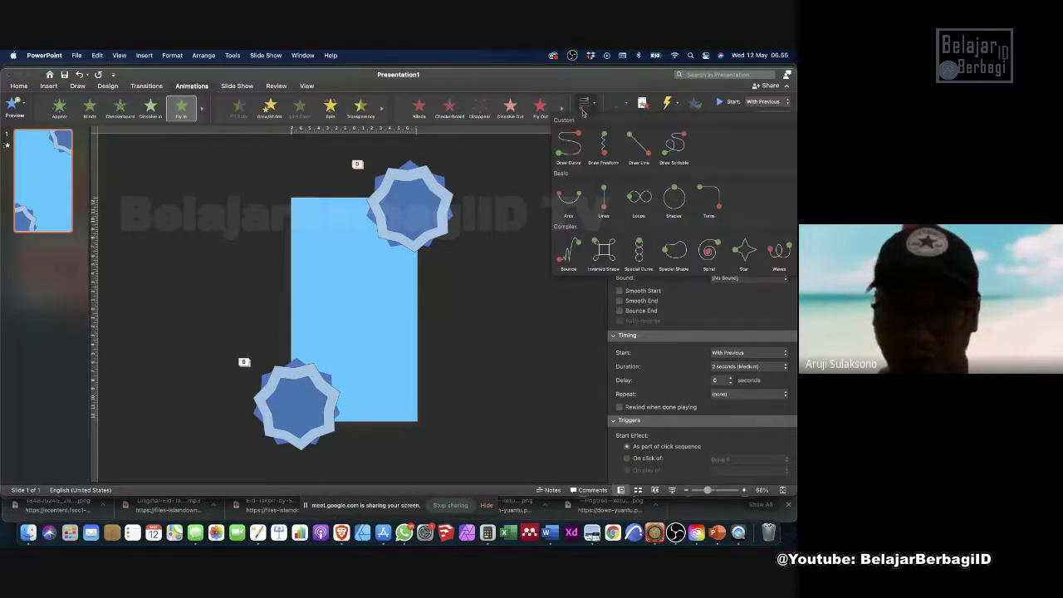
click(561, 161)
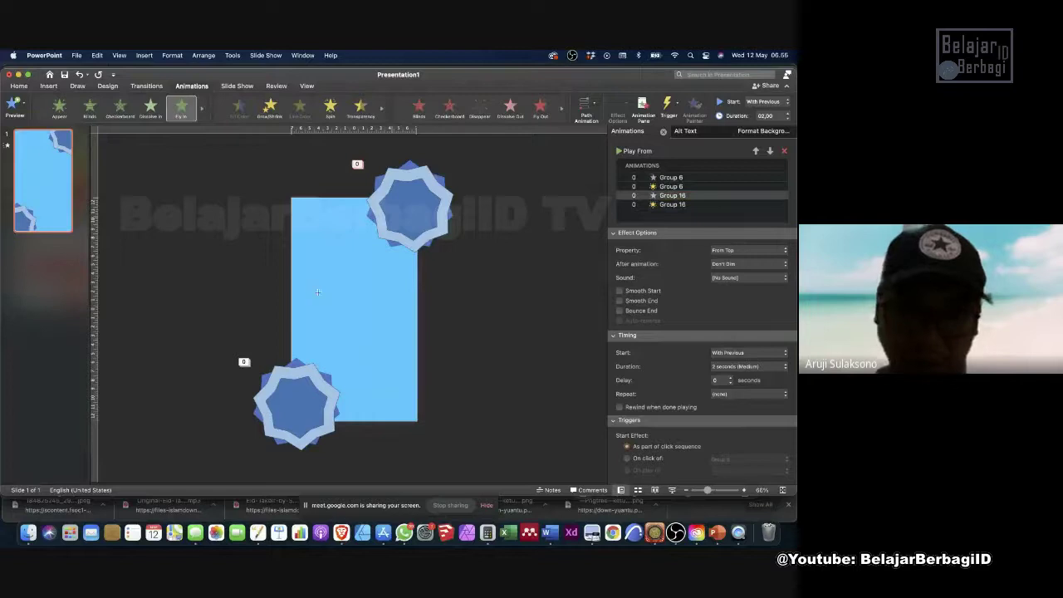
double_click(304, 394)
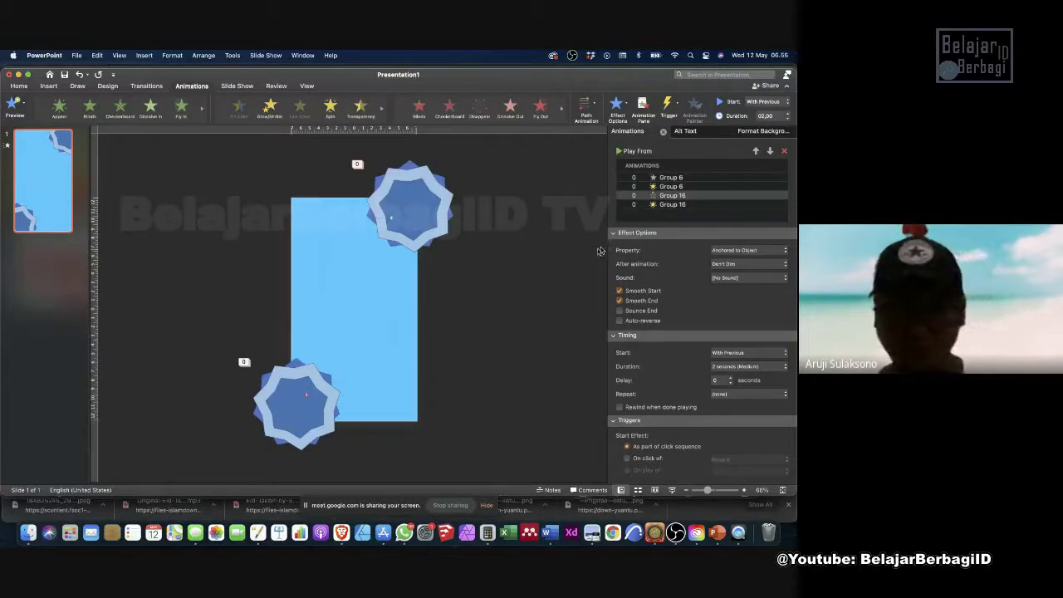
key(super+z)
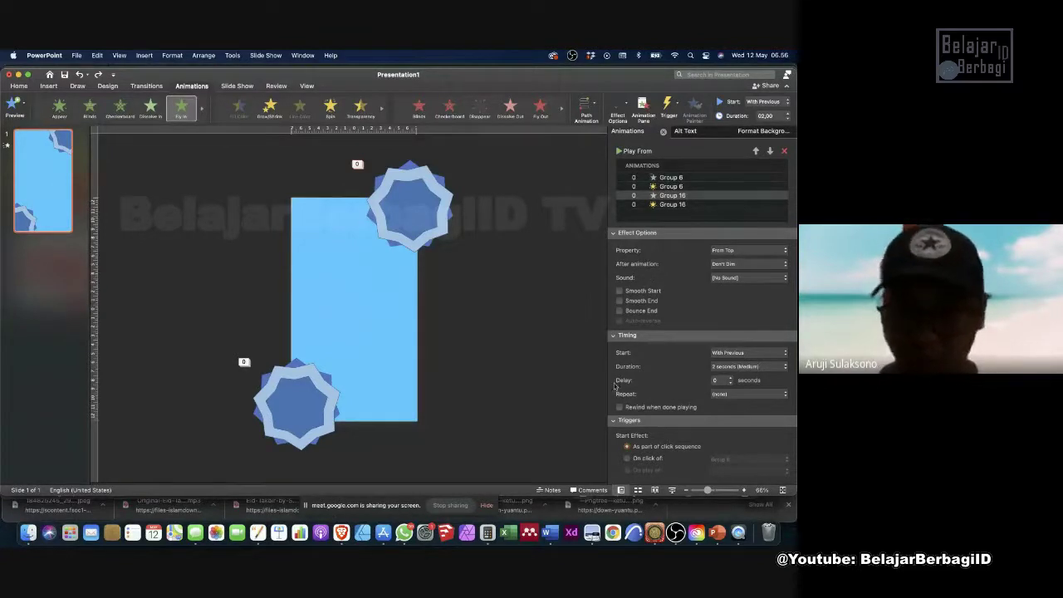
Reread the Google Meet chat question, return to PowerPoint and review the upper-right ornament's Fly In settings.
click(344, 534)
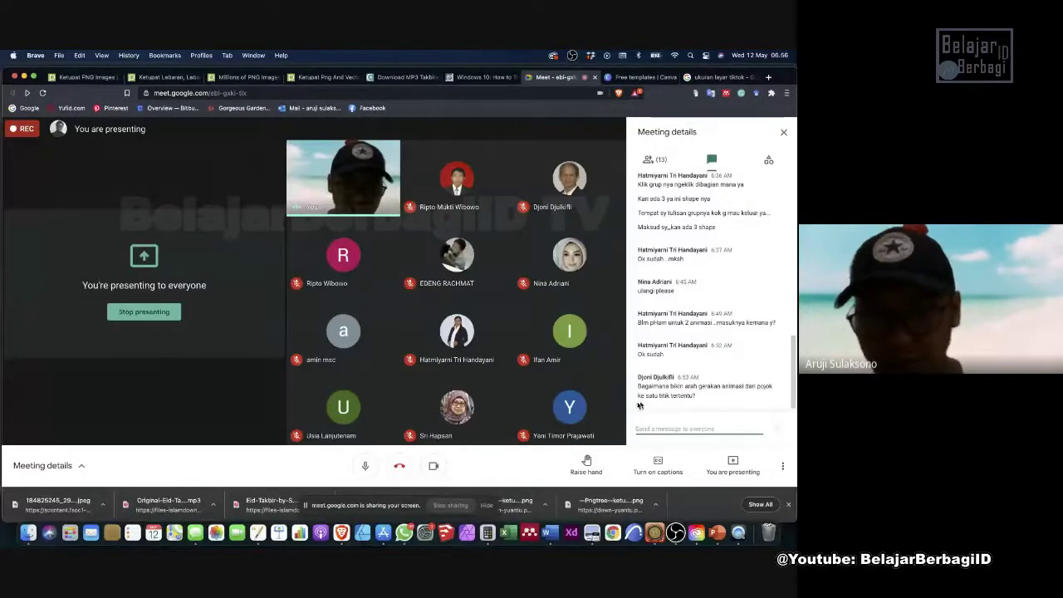
mouse_move(472, 408)
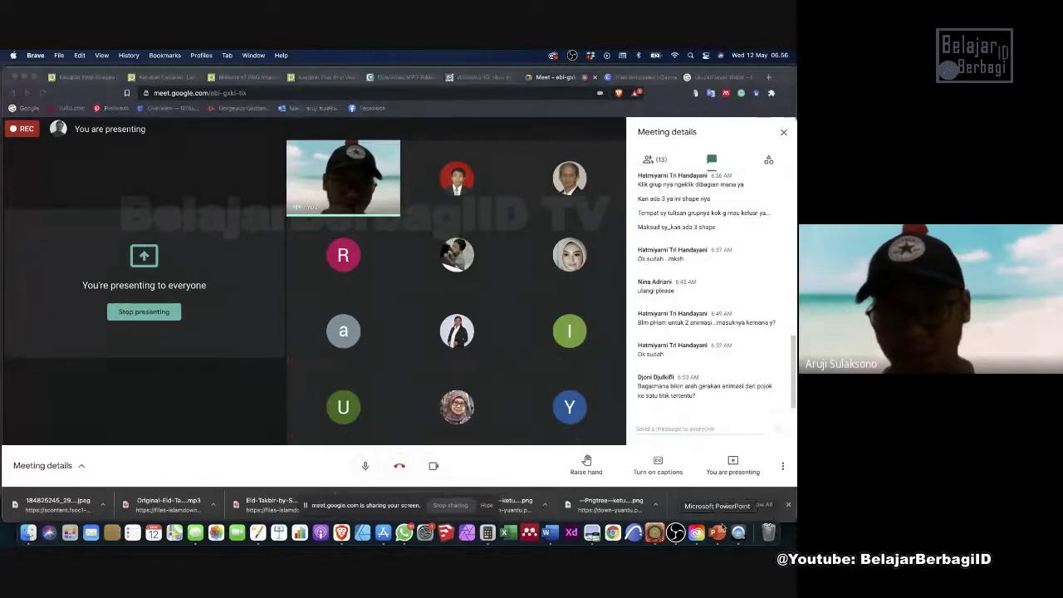
key(super+Tab)
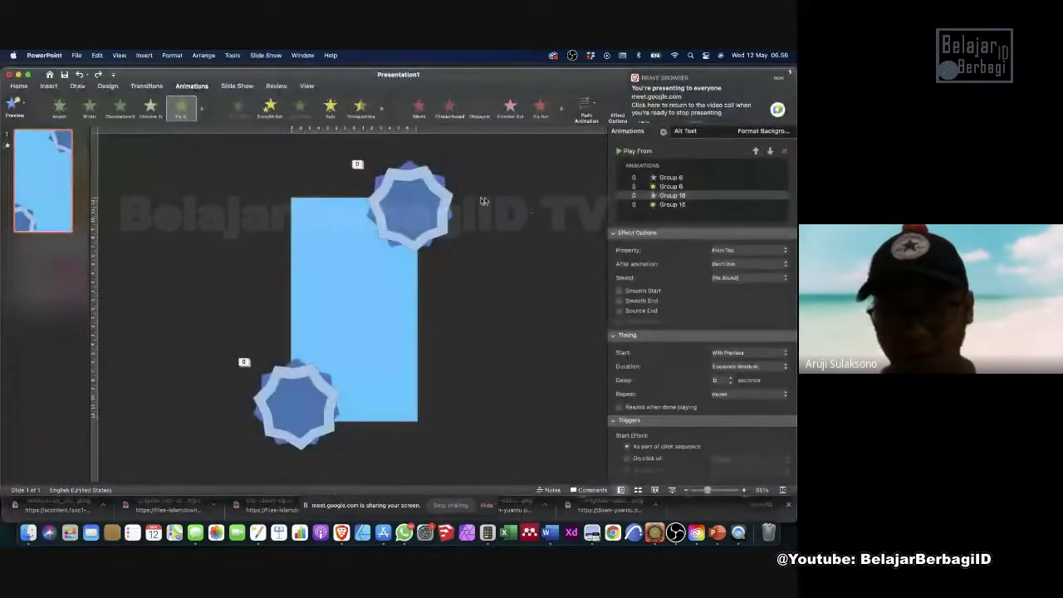
click(428, 205)
click(695, 195)
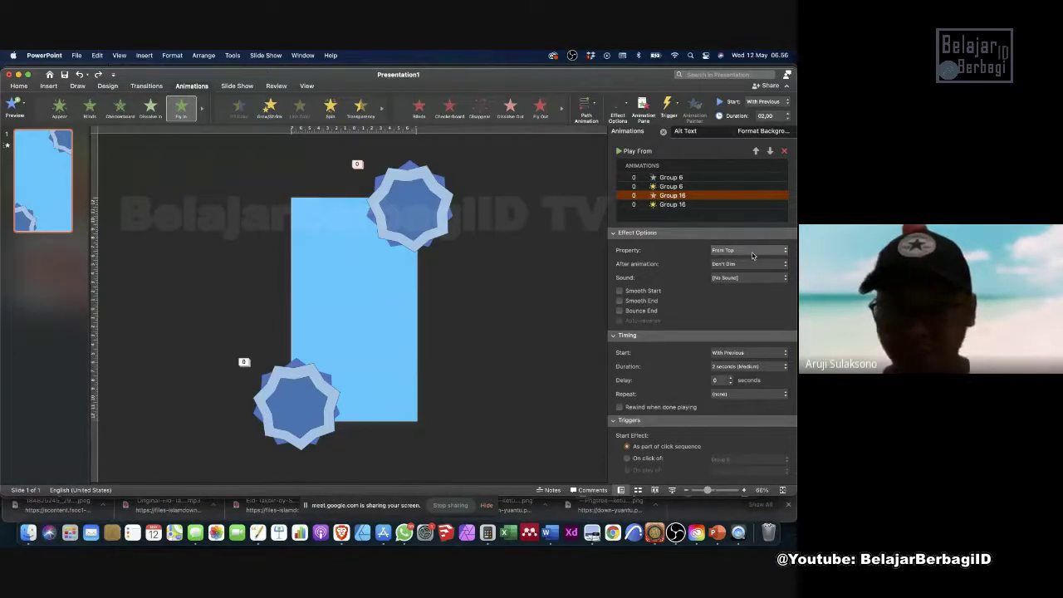
click(595, 255)
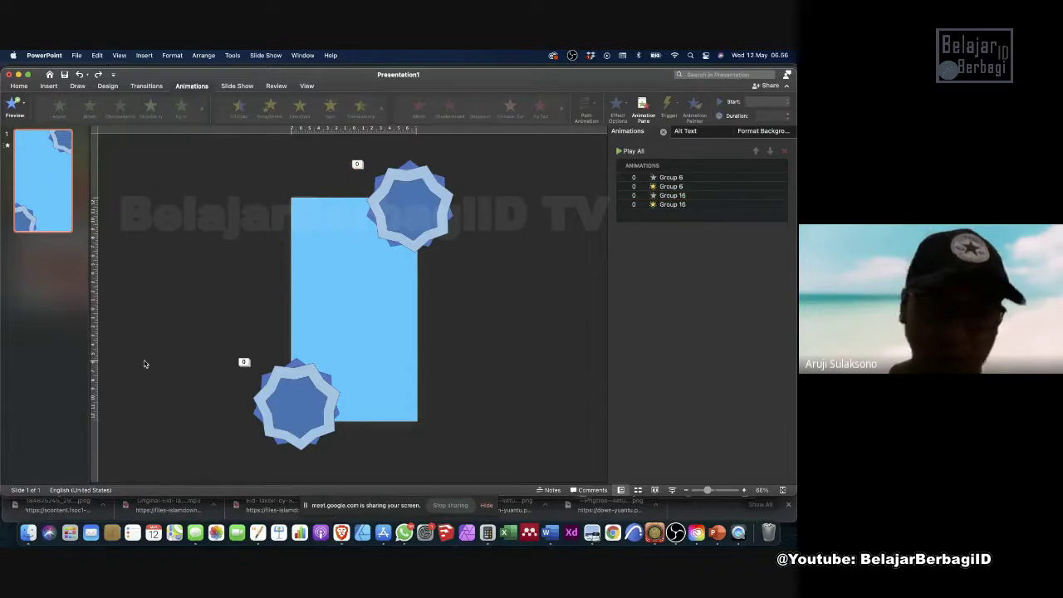
click(409, 239)
click(297, 386)
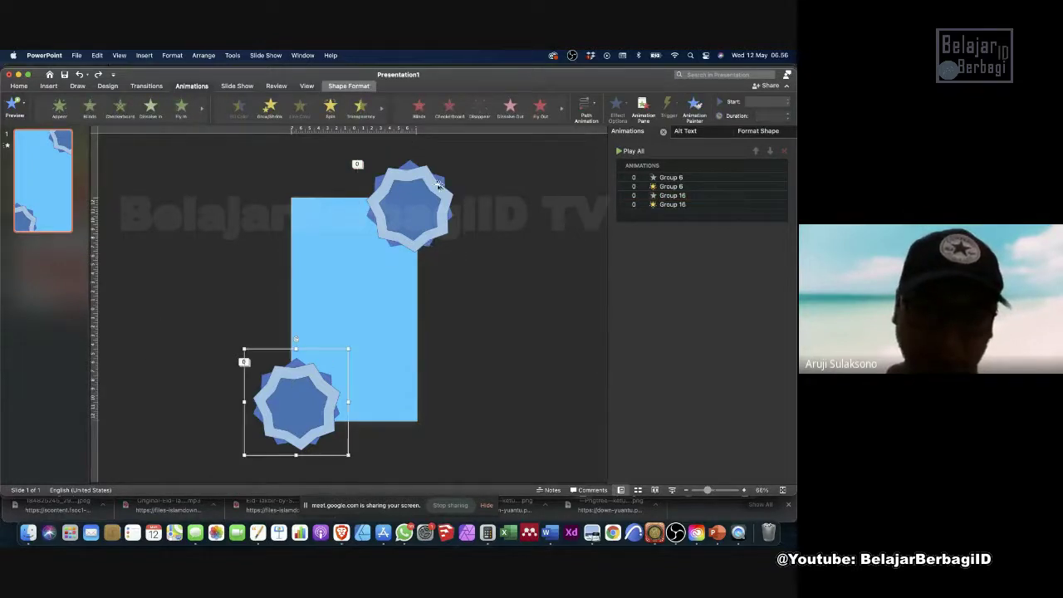
click(408, 186)
click(312, 401)
click(499, 352)
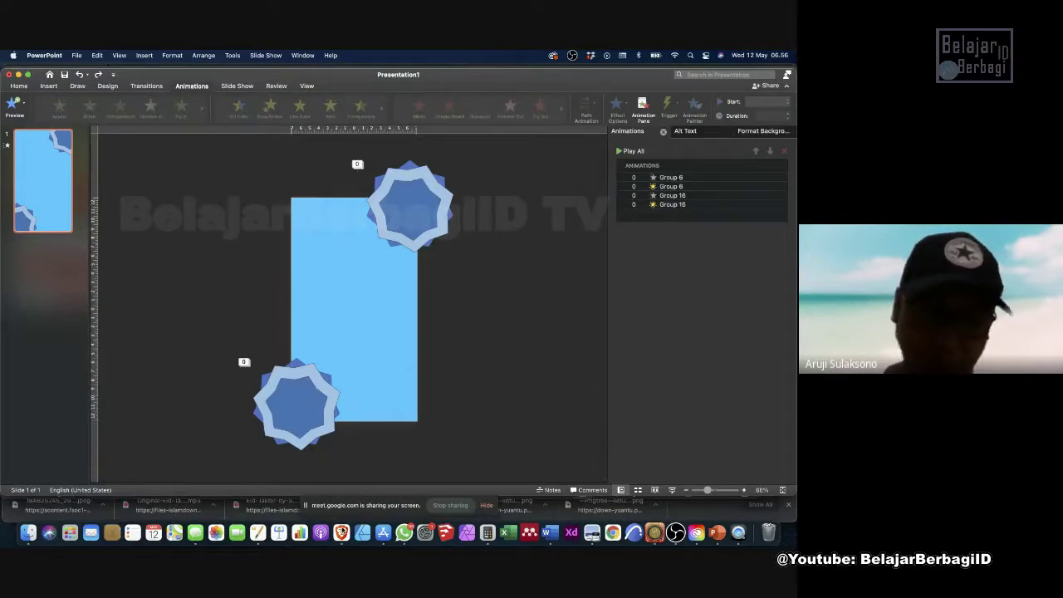
Switch to the Brave browser and bring up the Pngtree search results for ketupat.
key(super+Tab)
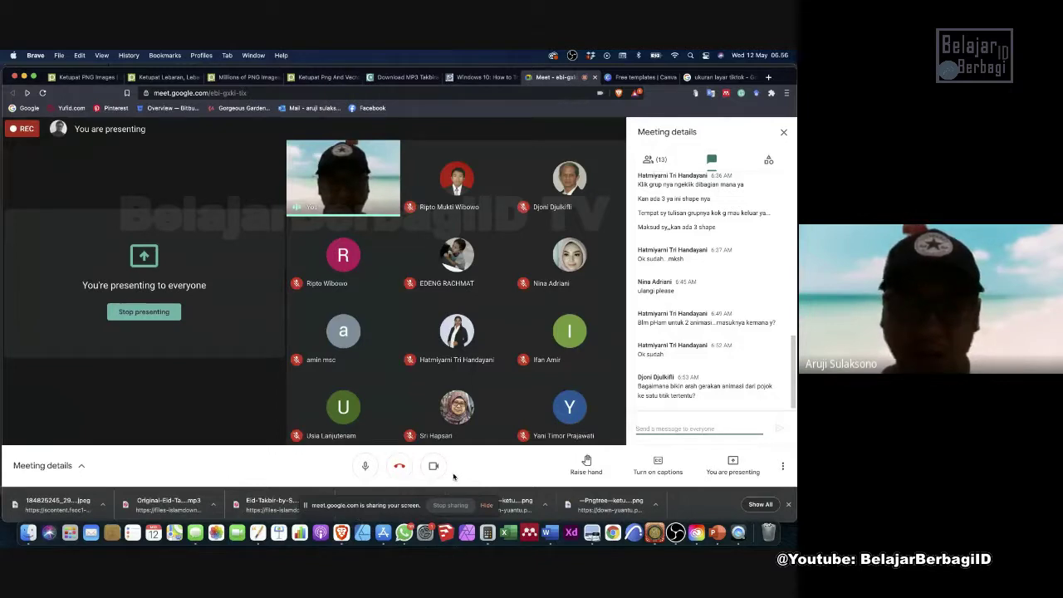
click(92, 76)
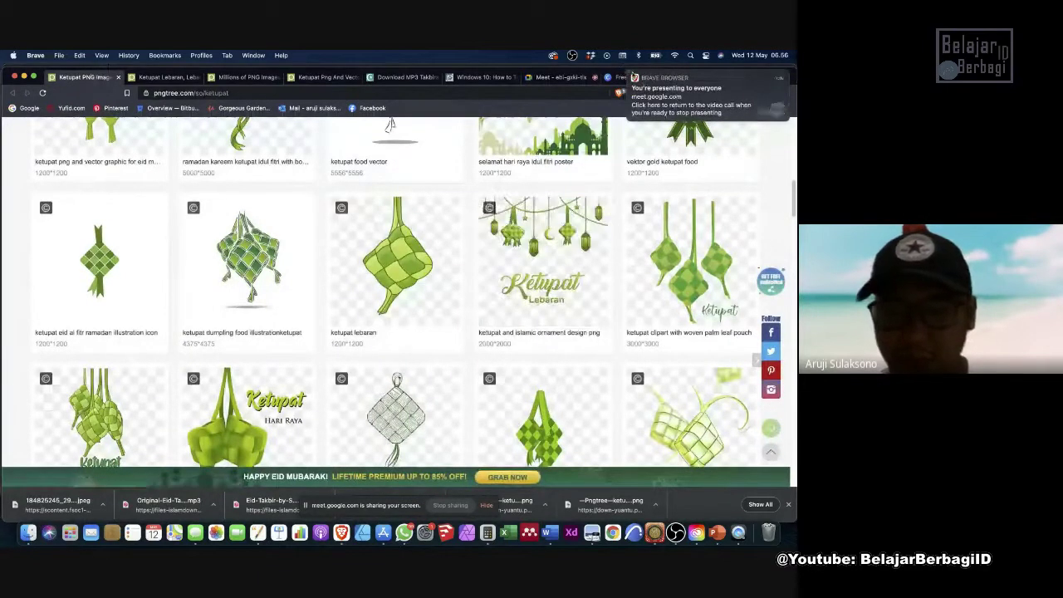
click(629, 71)
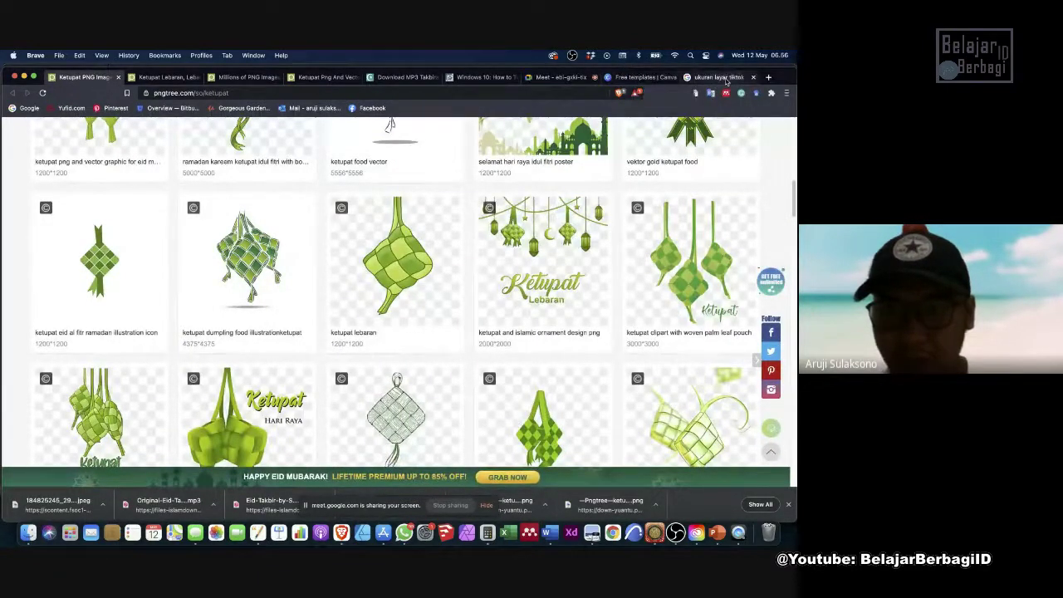
click(568, 79)
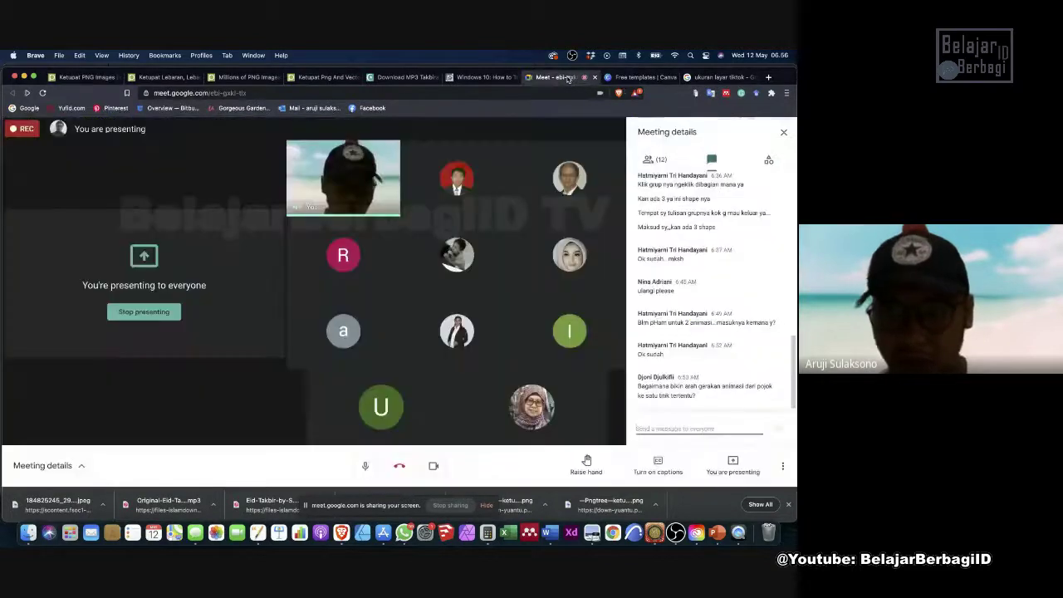
click(98, 79)
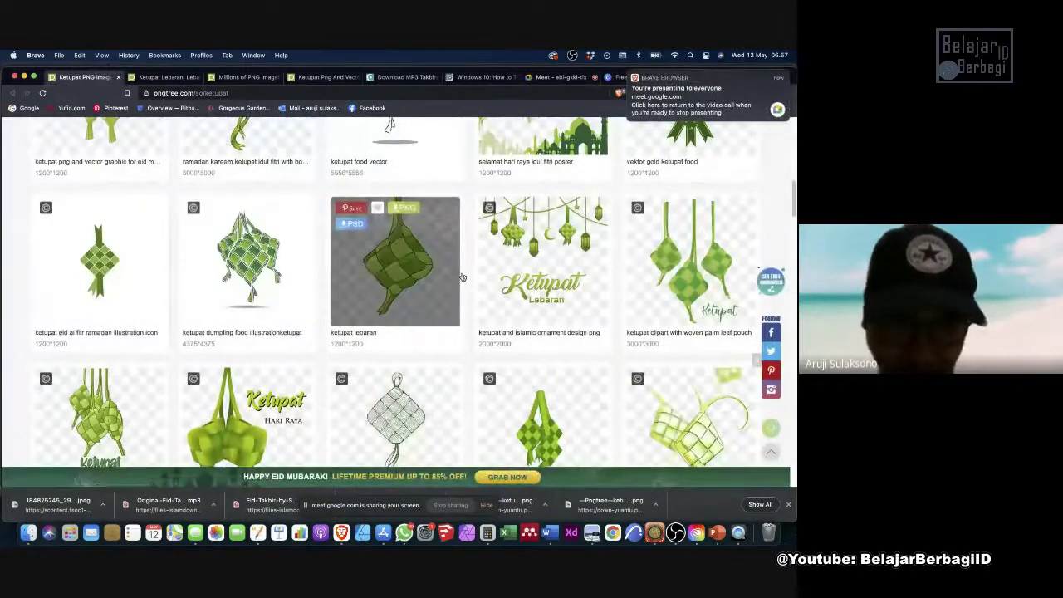
Look through the Pngtree ketupat results for Idul Fitri artwork that suits the slide.
scroll(336, 220, up, 3)
scroll(336, 220, up, 2)
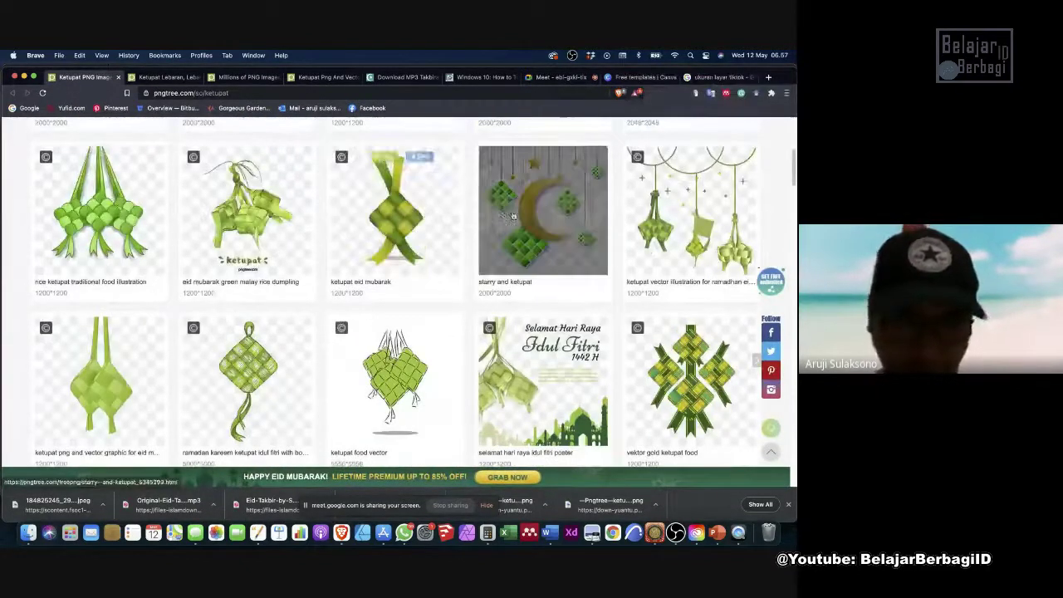
scroll(499, 220, down, 10)
scroll(500, 220, down, 10)
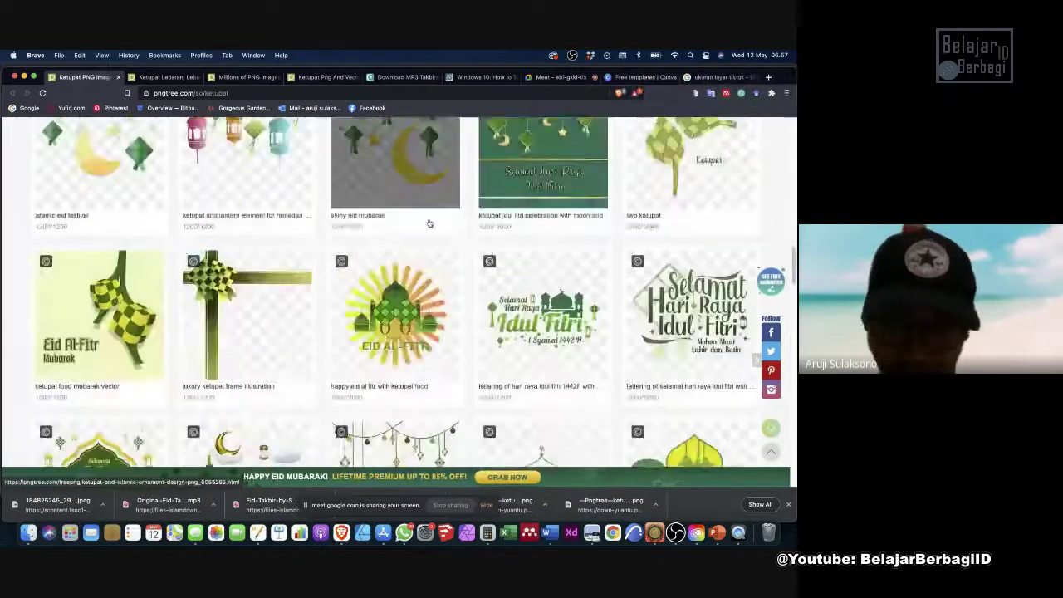
scroll(419, 262, down, 5)
scroll(305, 337, down, 4)
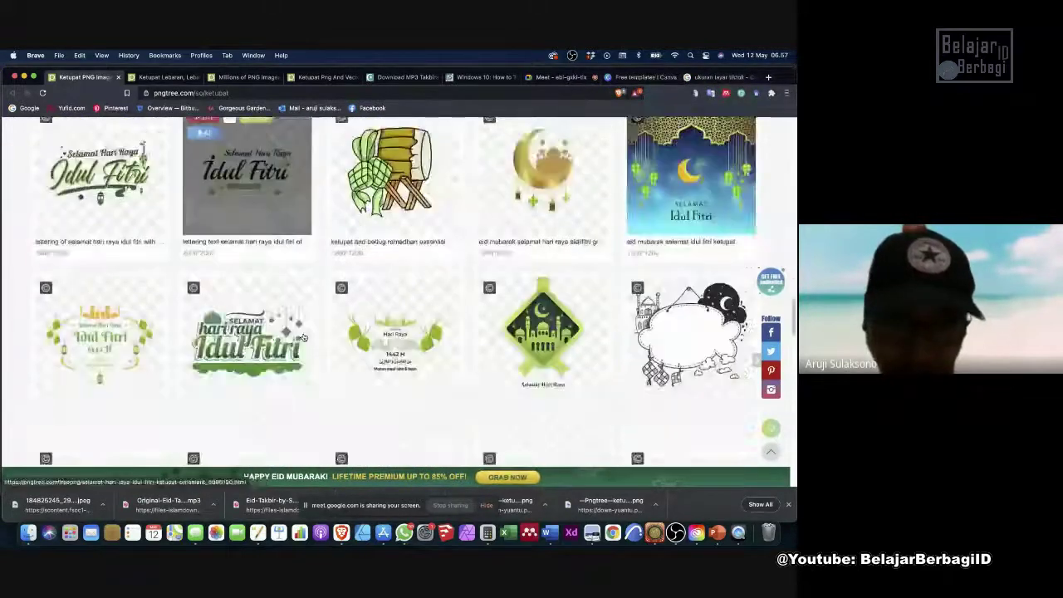
scroll(305, 337, down, 15)
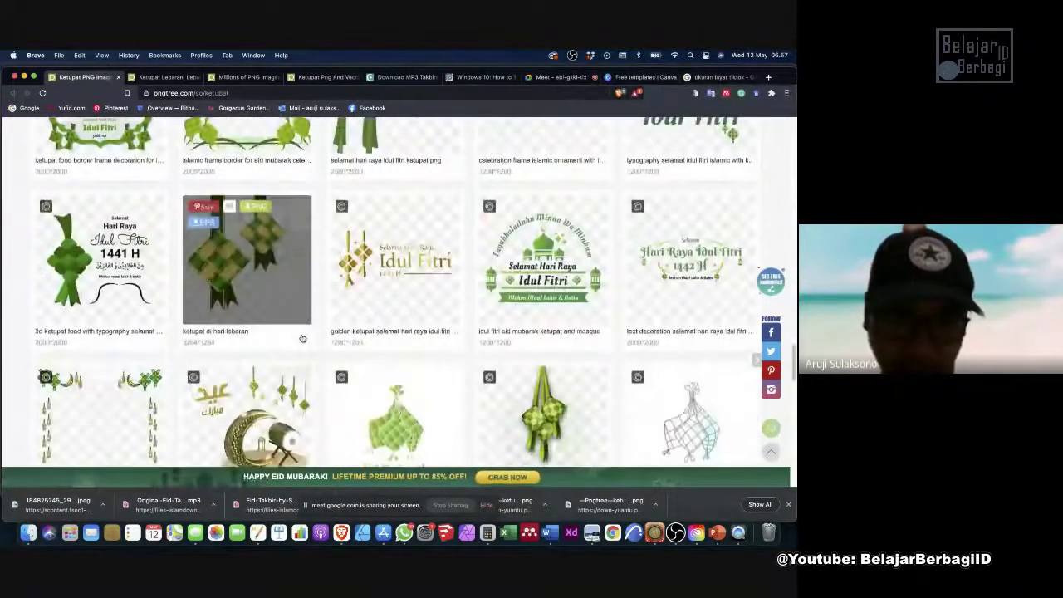
scroll(299, 337, up, 10)
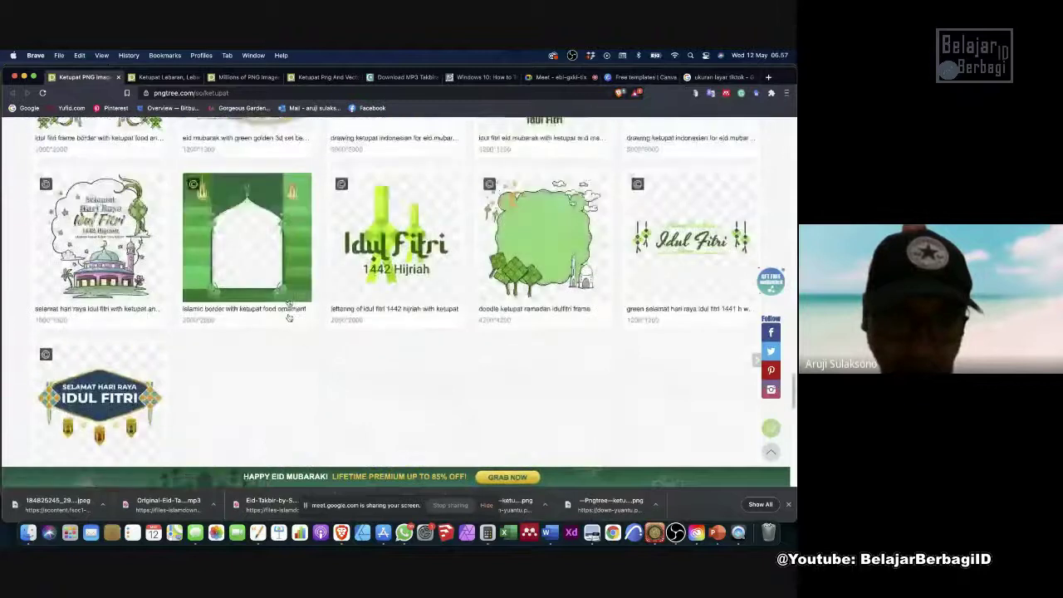
scroll(287, 295, up, 3)
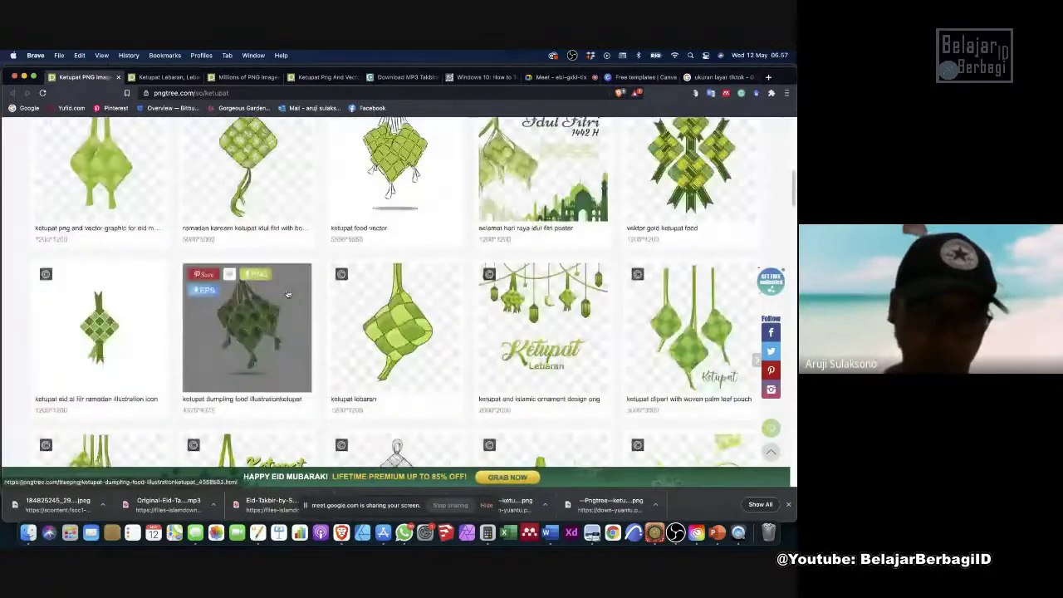
scroll(287, 294, up, 5)
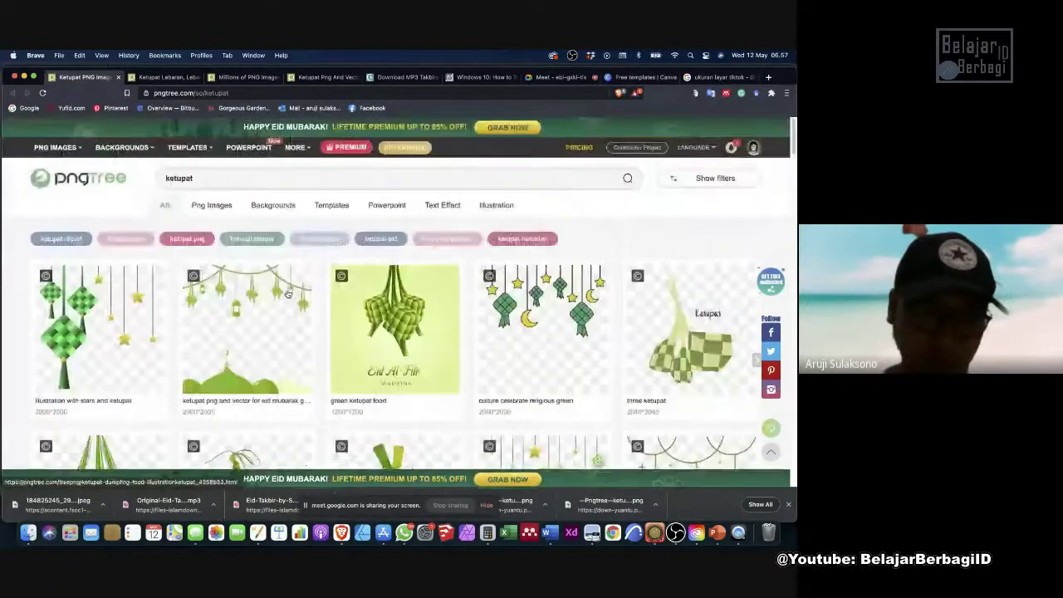
Search Pngtree for "ketupat biru" and dismiss the Eid Mubarak sale pop-up.
click(281, 179)
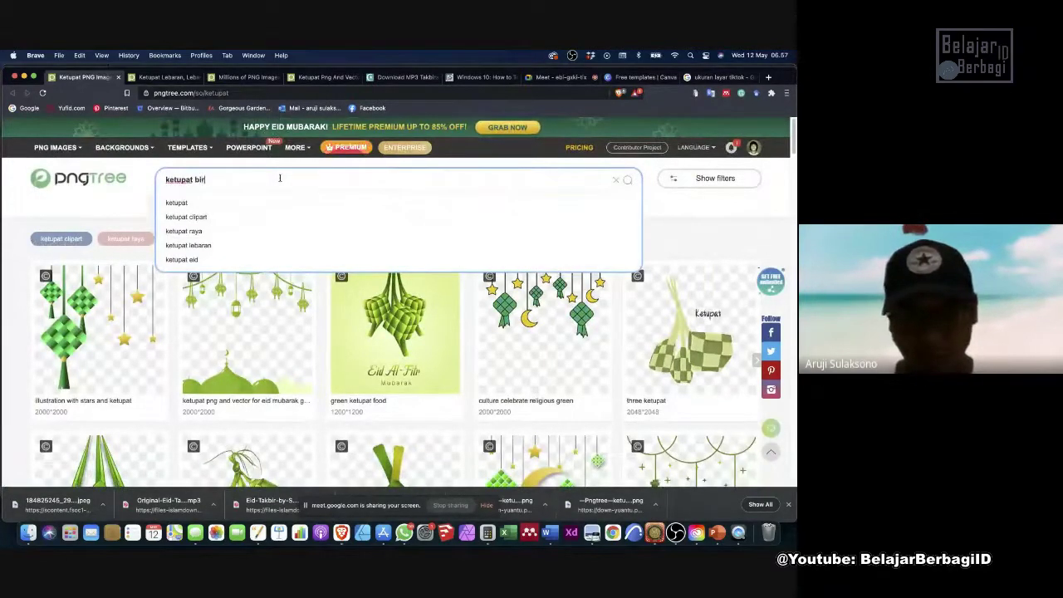
text(biru)
key(Return)
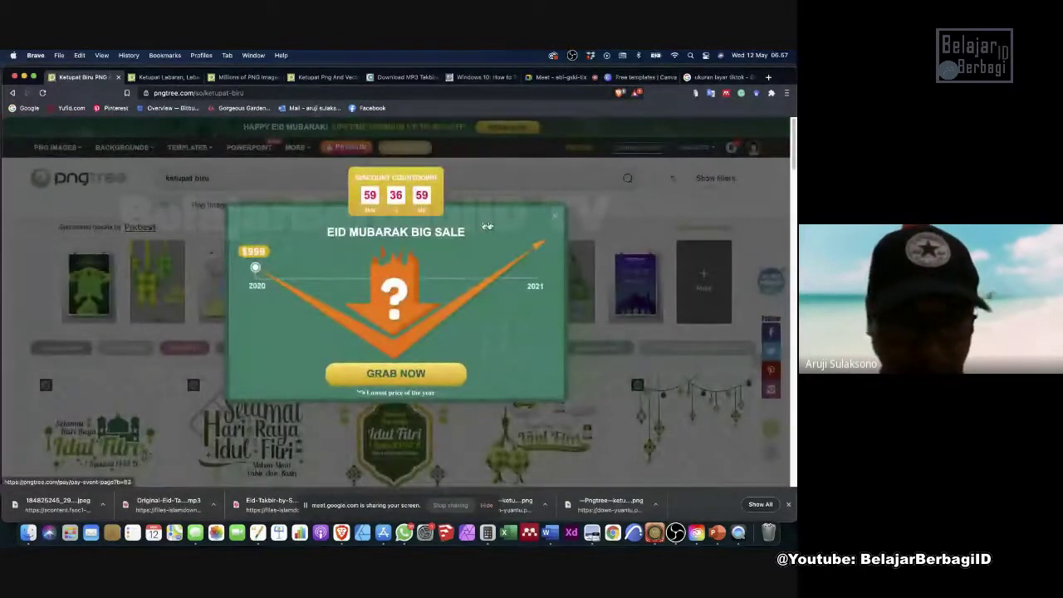
click(556, 217)
Examine the "ketupat biru" results for artwork that matches the blue slide, including the hanging ketupat and lantern image.
scroll(353, 263, down, 5)
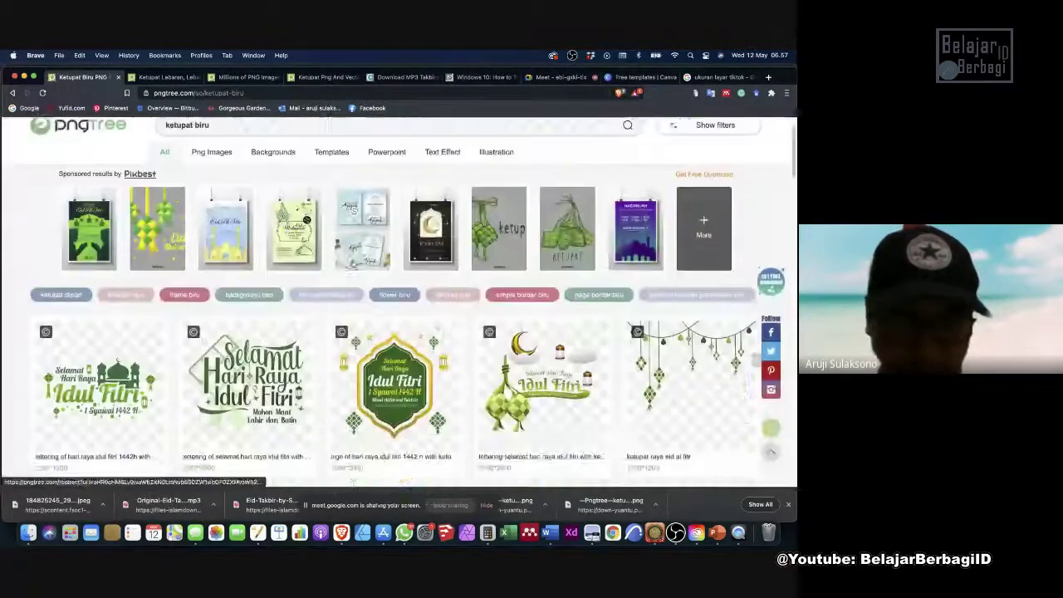
scroll(353, 263, down, 5)
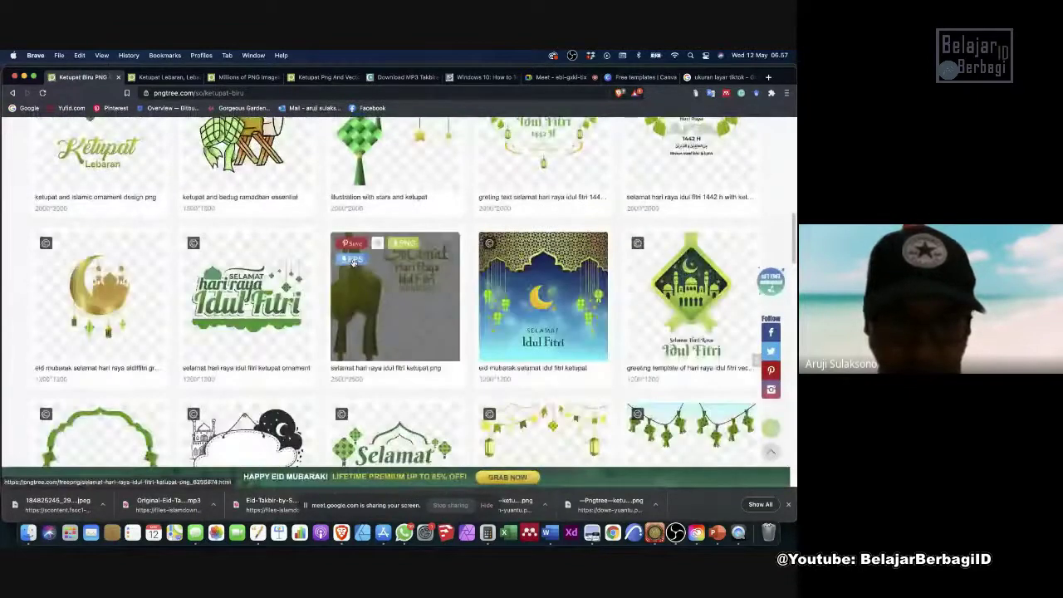
scroll(353, 264, down, 7)
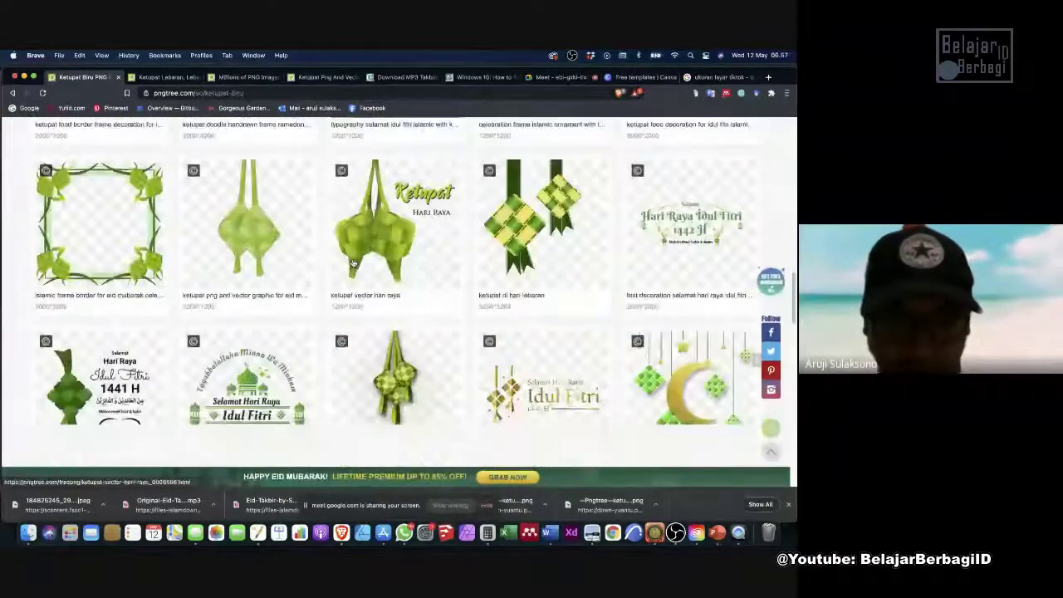
scroll(353, 263, down, 5)
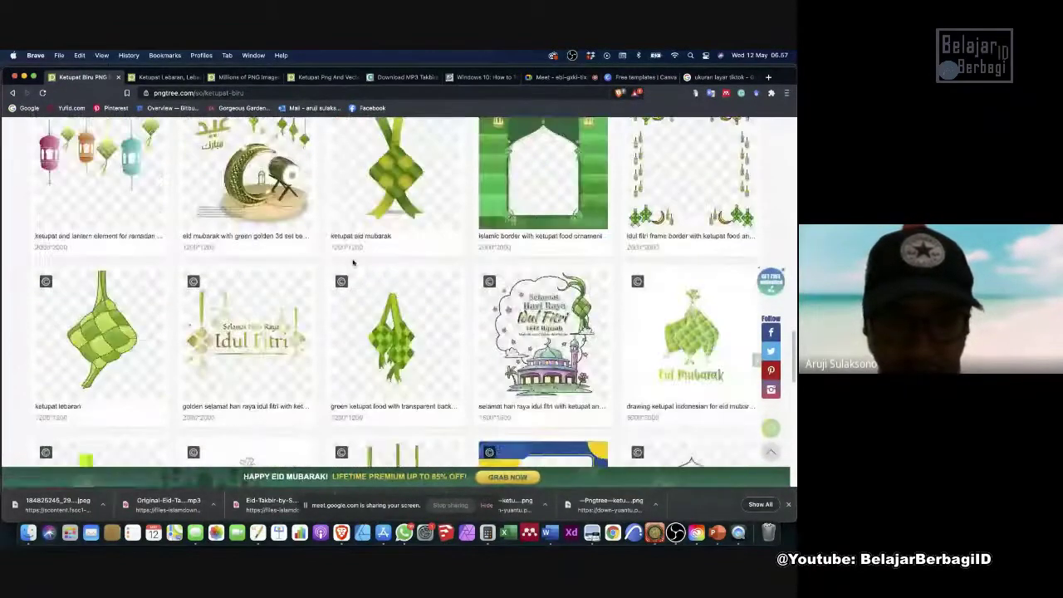
scroll(353, 264, up, 1)
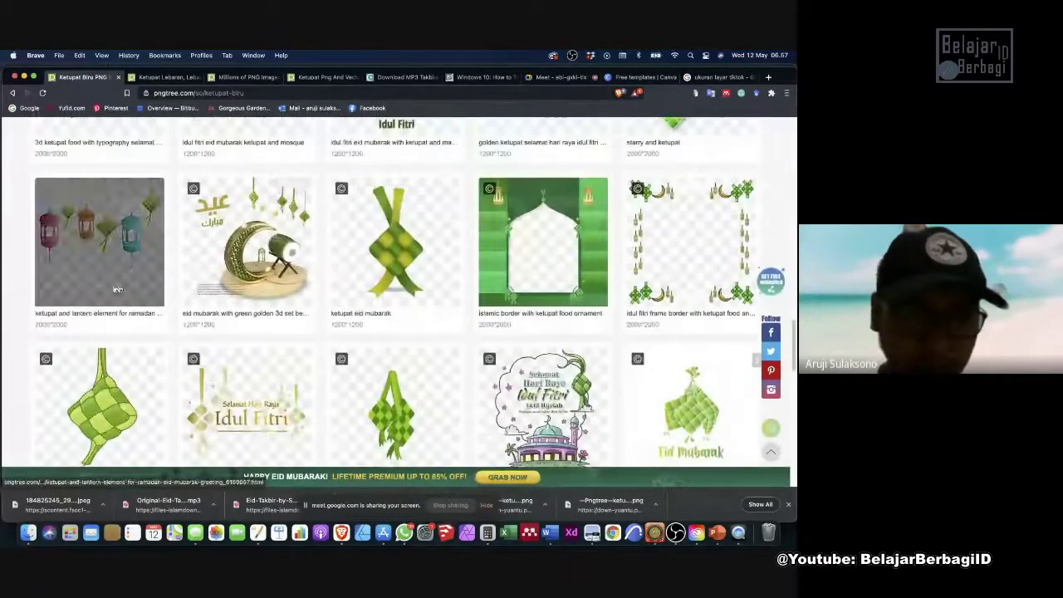
mouse_move(91, 284)
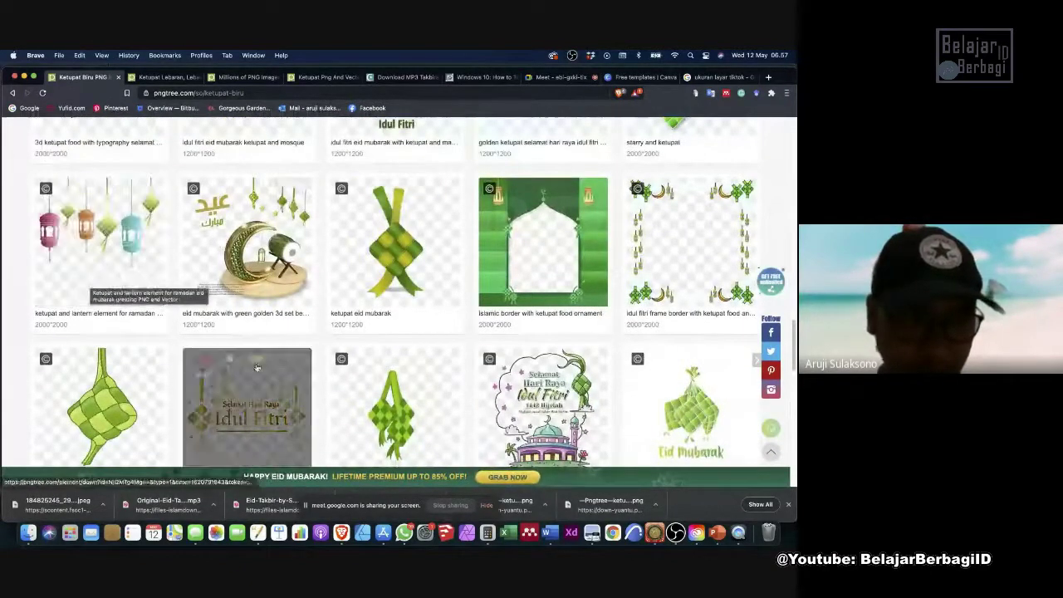
scroll(158, 331, down, 5)
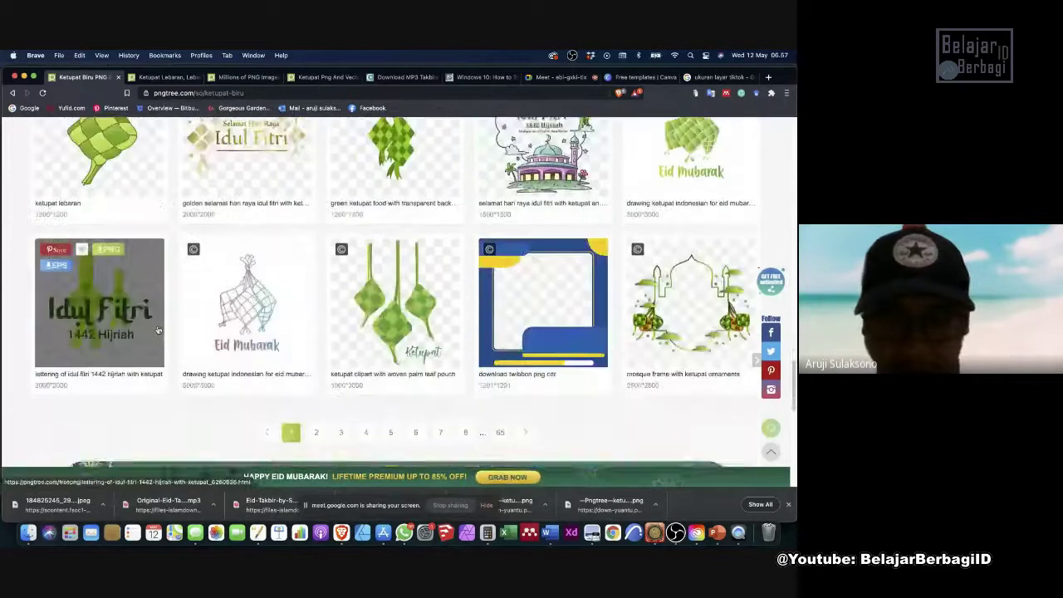
scroll(158, 331, up, 1)
scroll(158, 330, up, 3)
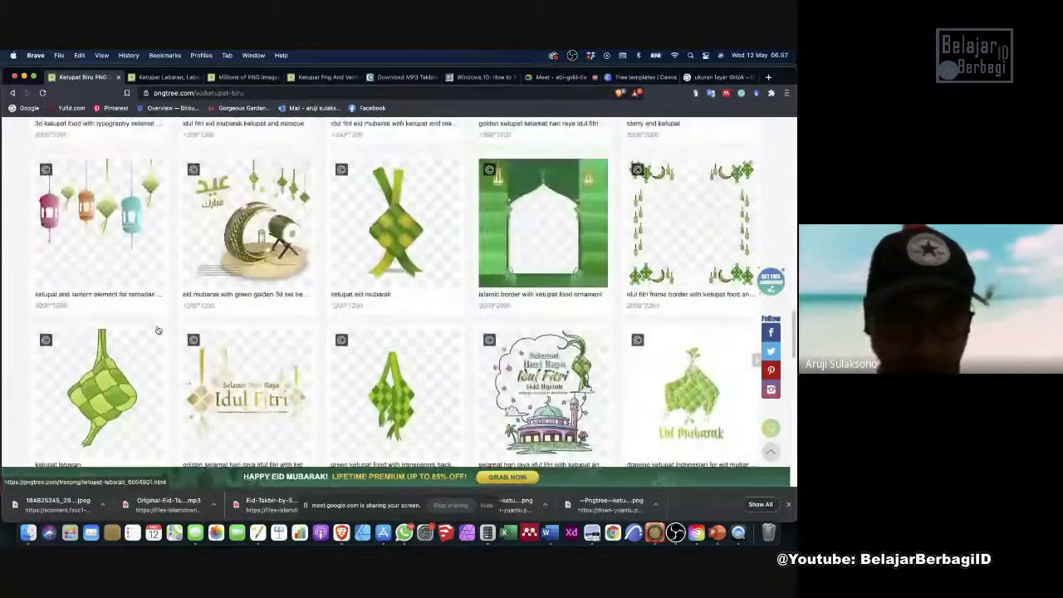
Open the "Ketupat And Lantern Element For Ramadan Eid Mubarak Greeting" image and save it as a PNG using the free download.
click(142, 272)
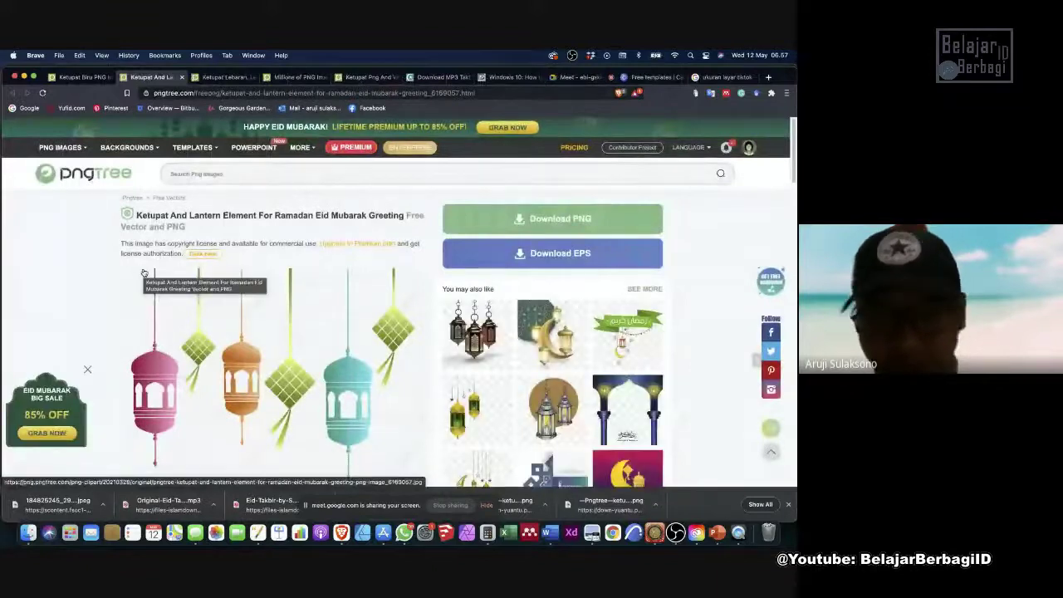
scroll(143, 272, down, 2)
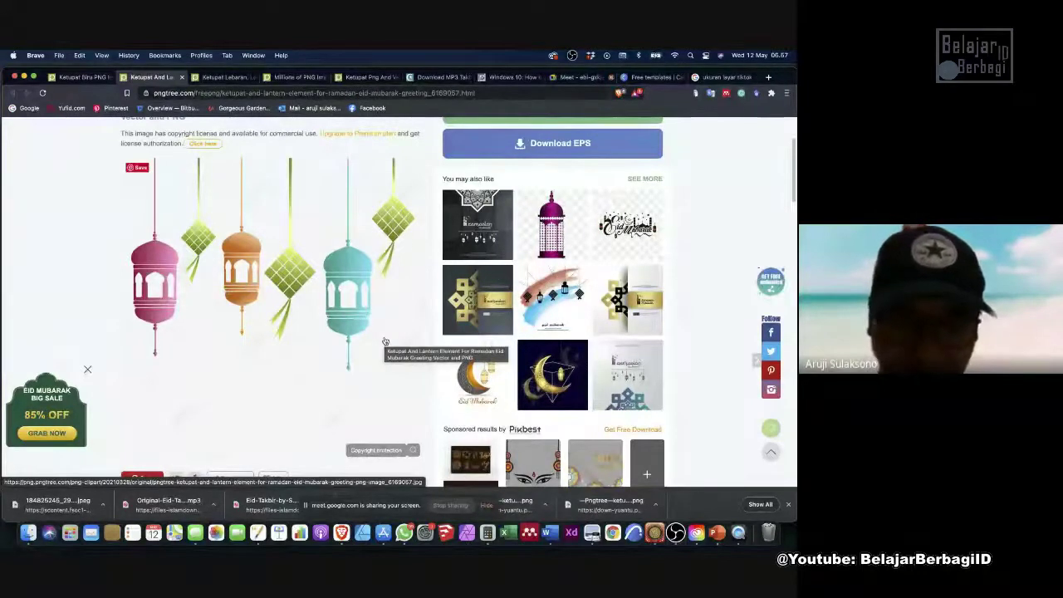
scroll(386, 341, up, 1)
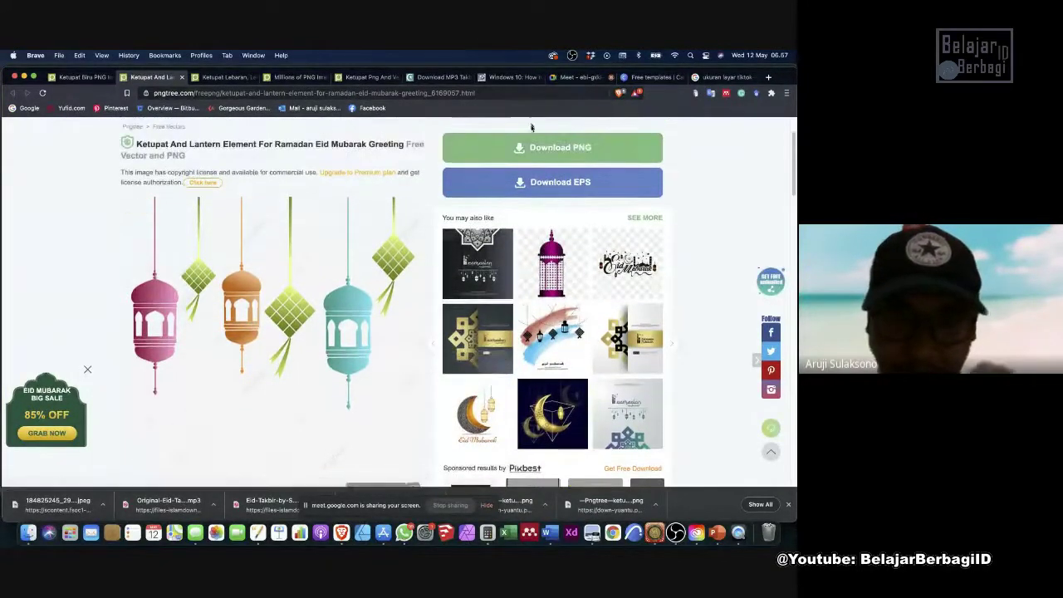
click(535, 162)
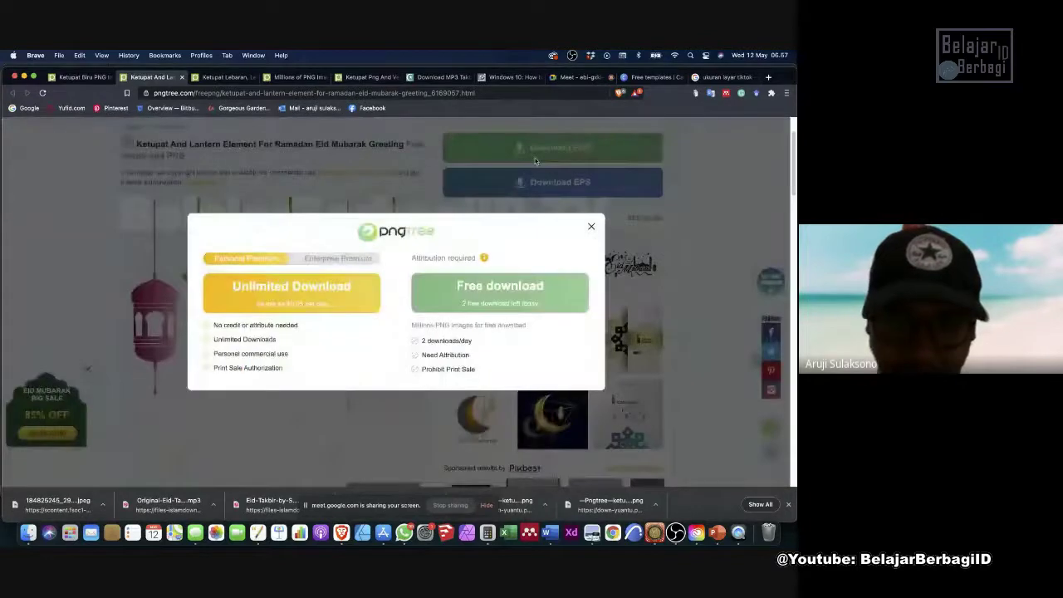
click(485, 288)
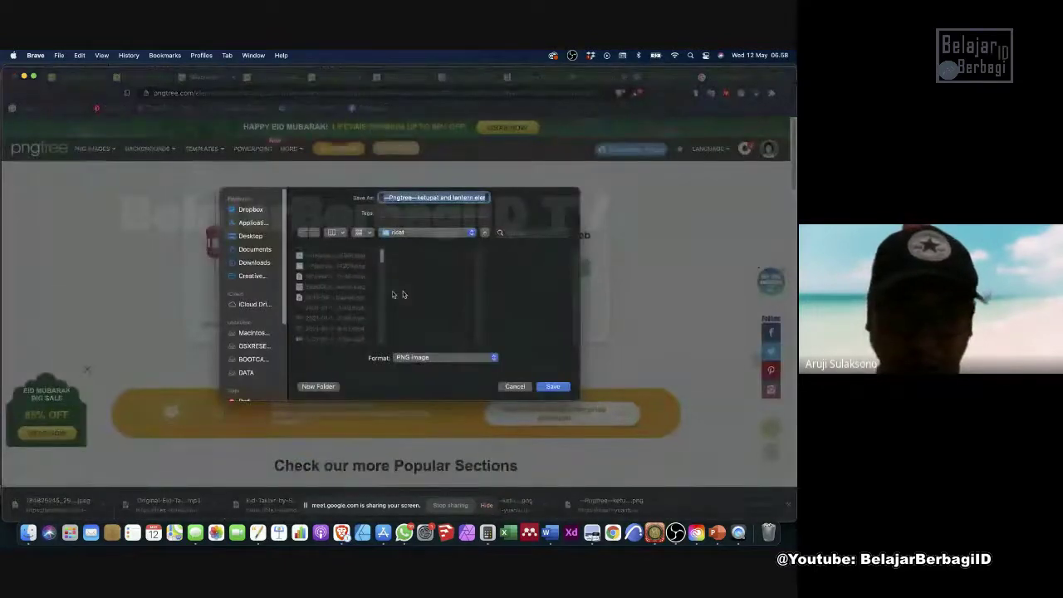
click(553, 386)
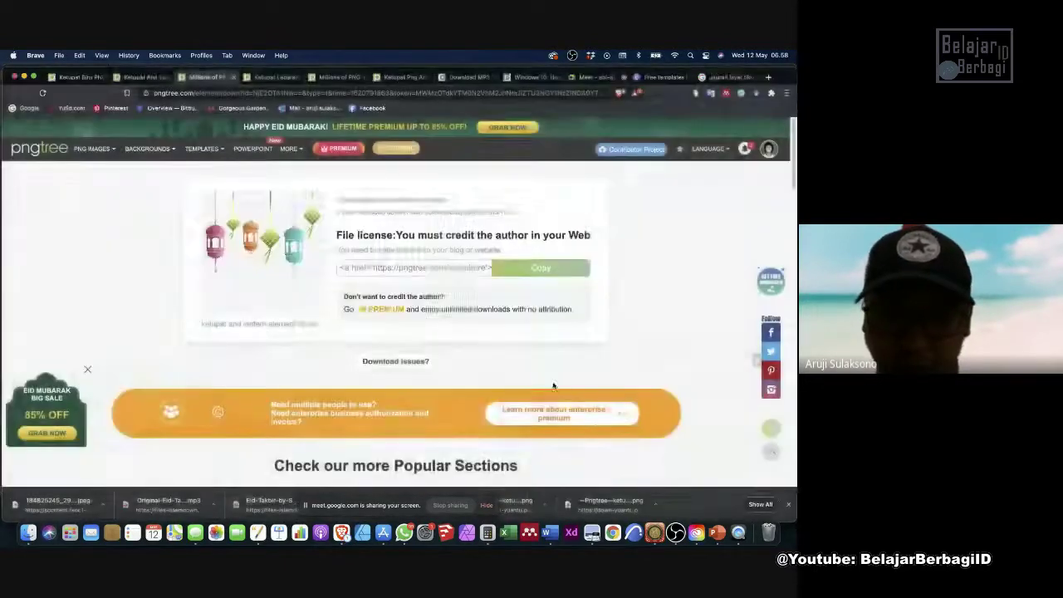
Bring up the Google results page for "ukuran layar tiktok".
click(720, 75)
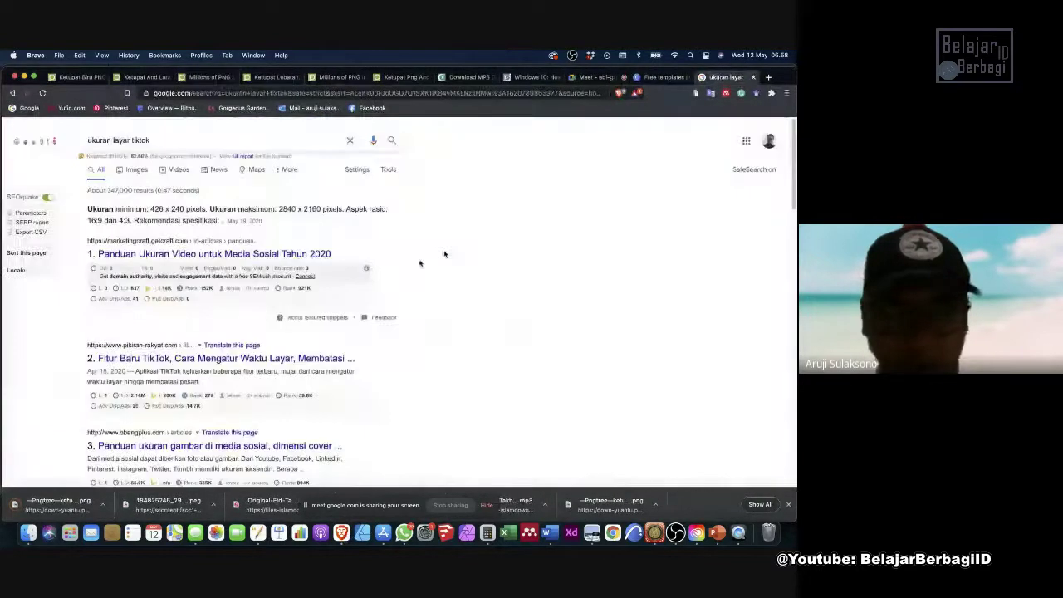
Search the web for "lentera png".
click(249, 139)
triple_click(249, 139)
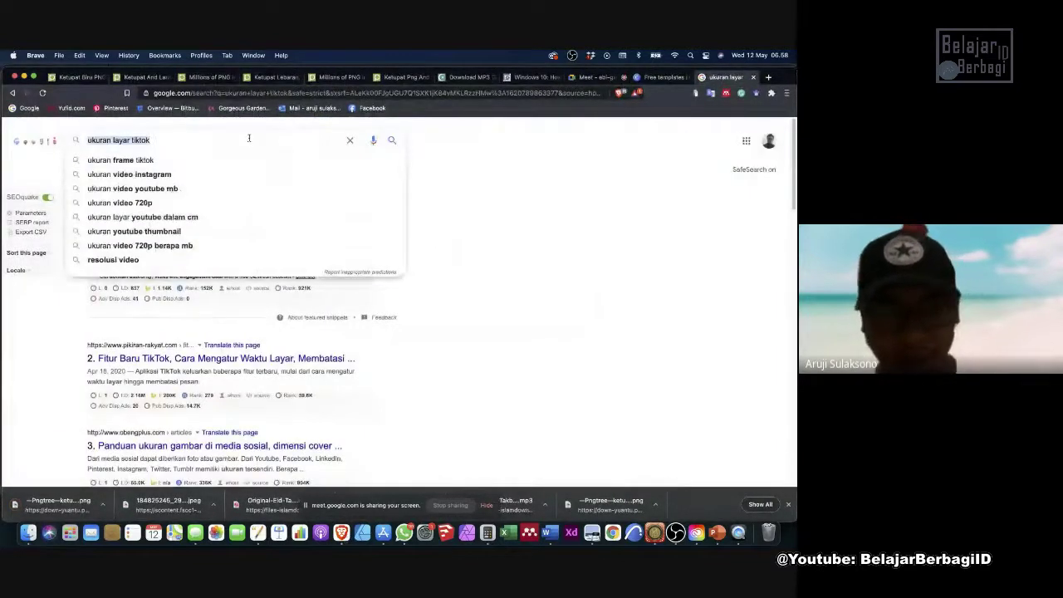
text(lentera)
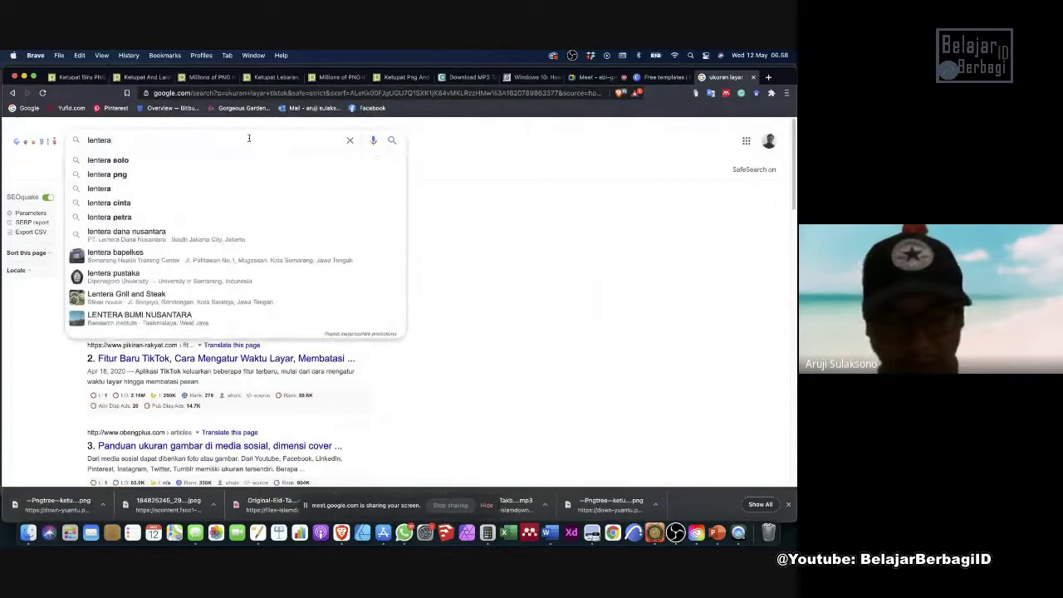
click(204, 178)
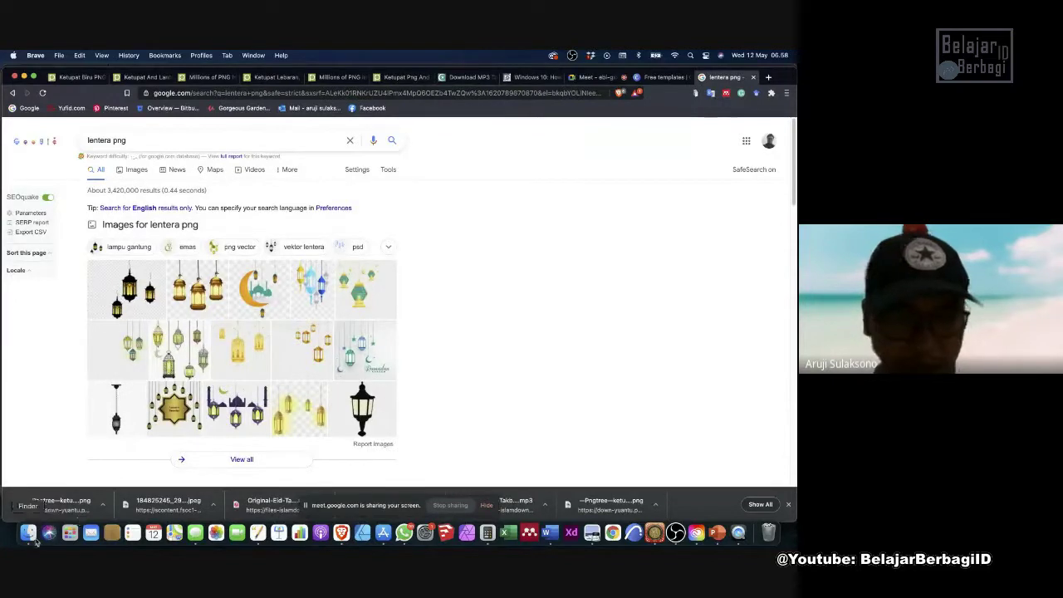
Switch to PowerPoint and insert the downloaded Pngtree ketupat PNG with hanging lanterns from the ricat folder onto the slide.
click(102, 504)
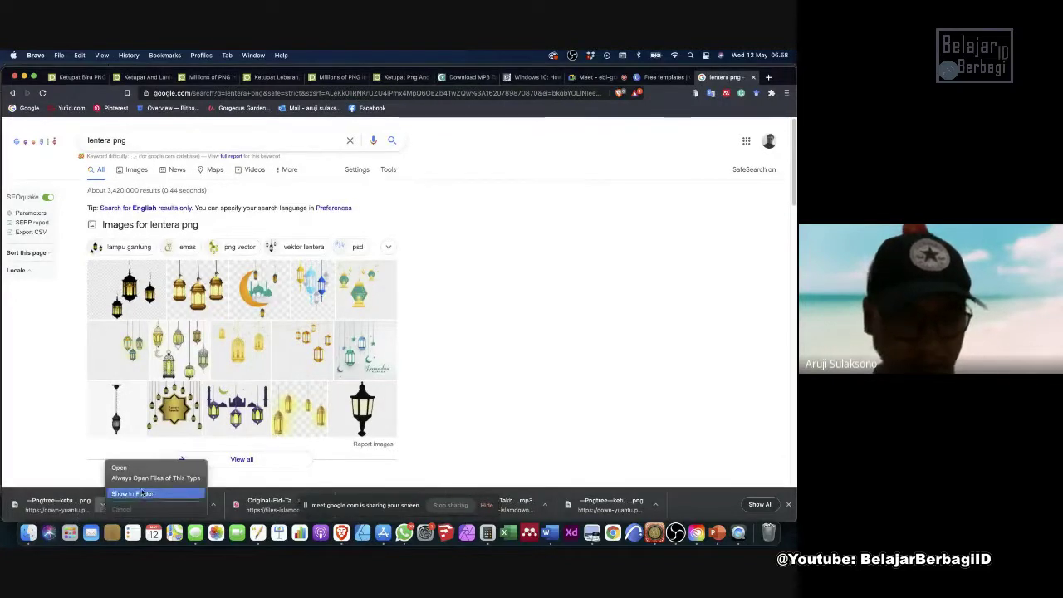
click(725, 538)
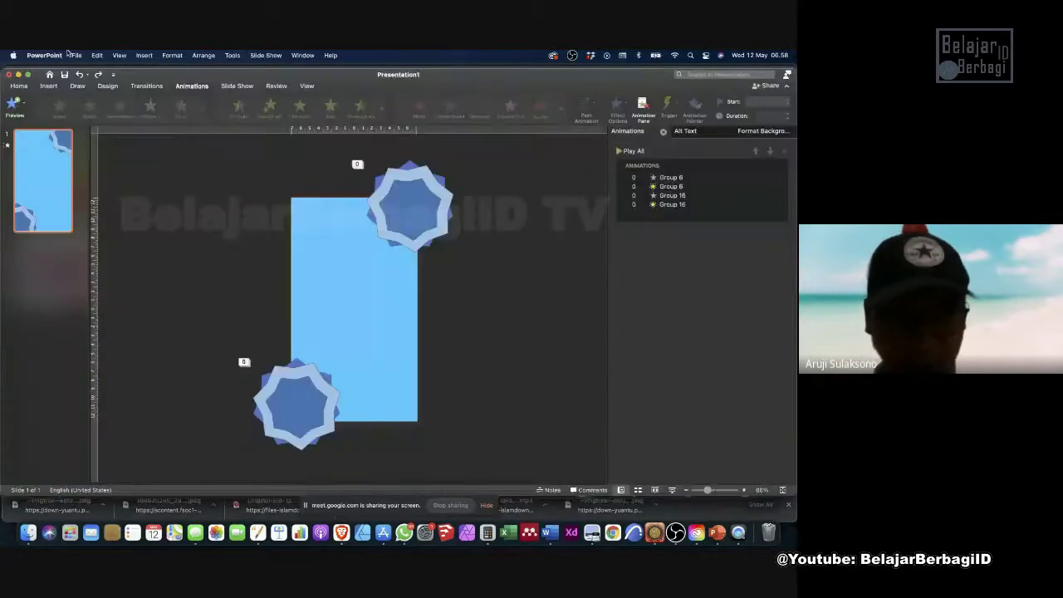
click(146, 55)
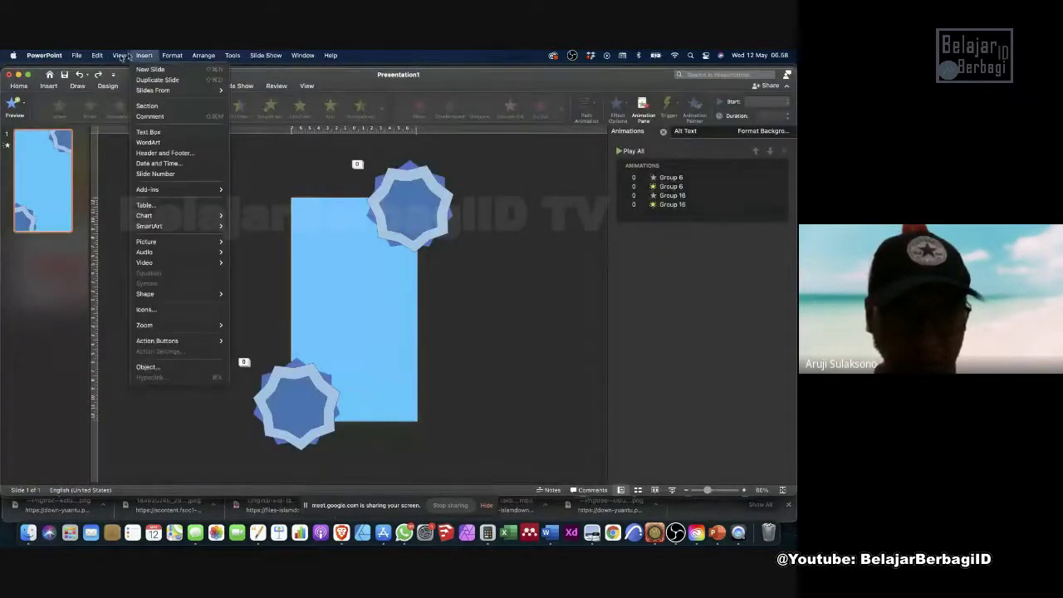
click(58, 90)
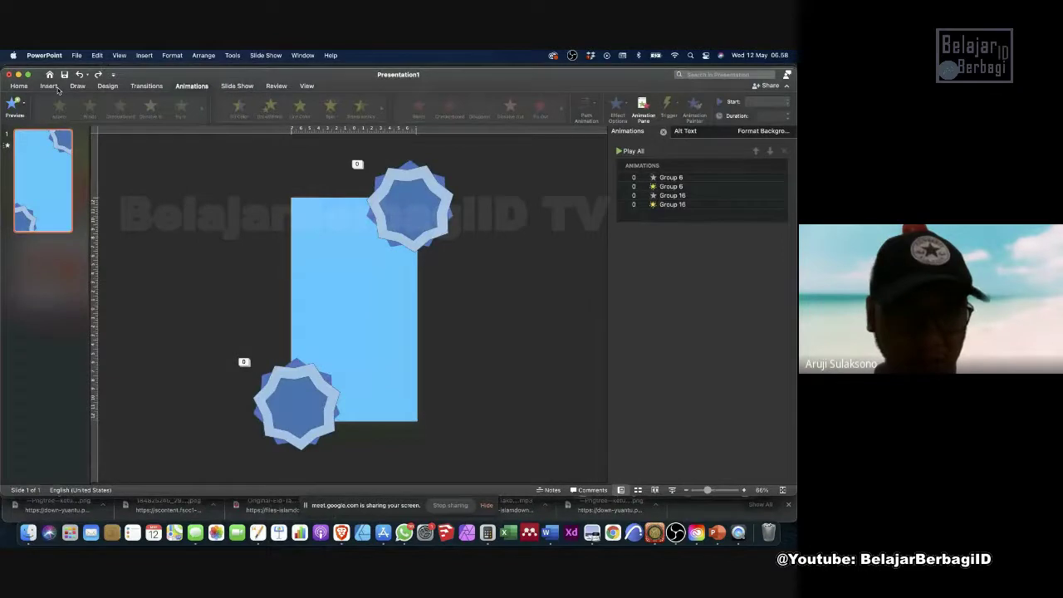
click(50, 87)
click(74, 103)
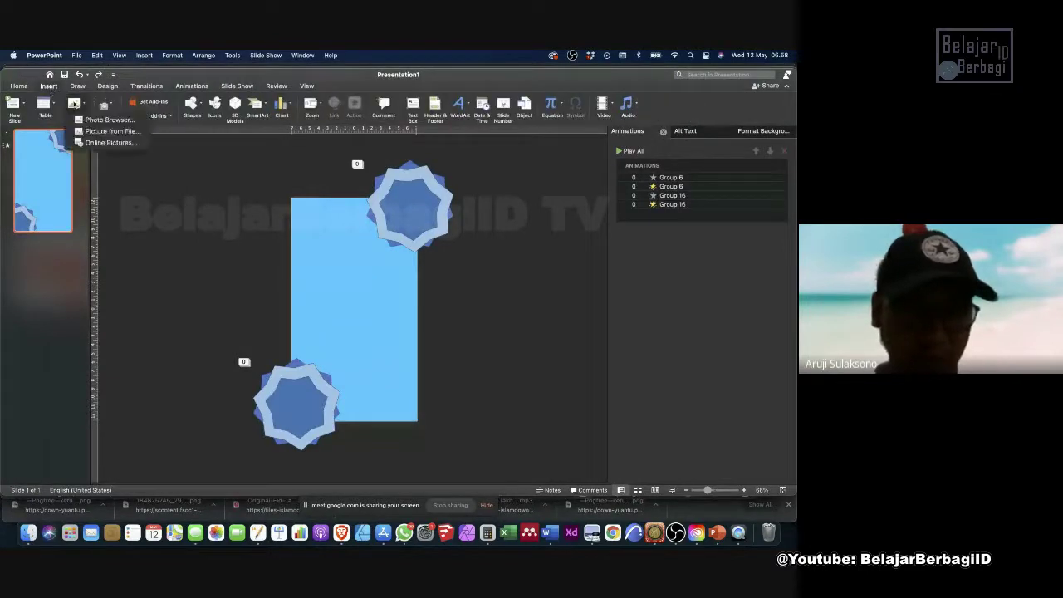
click(100, 139)
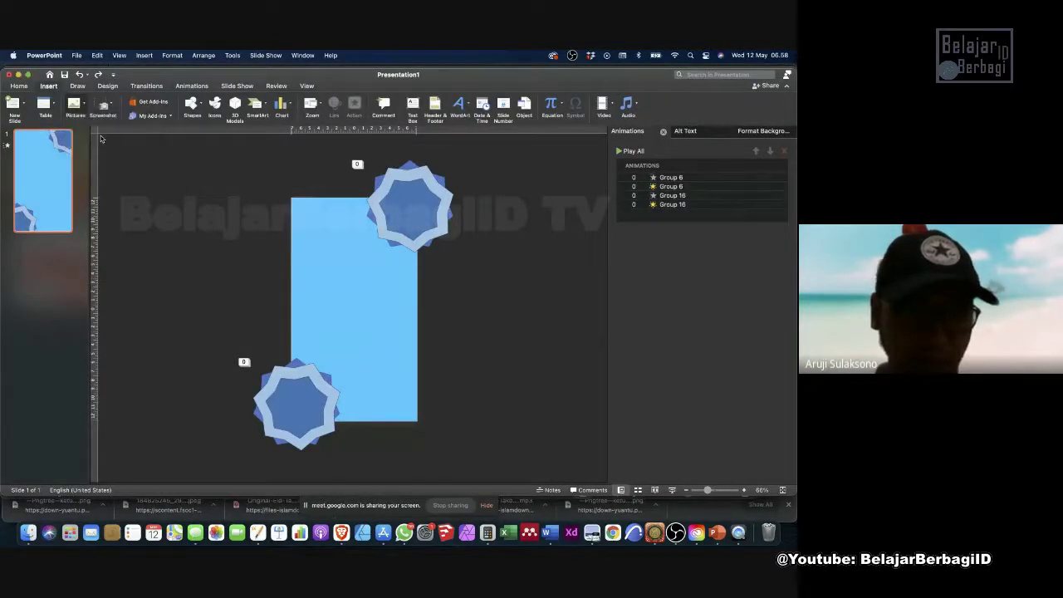
click(247, 185)
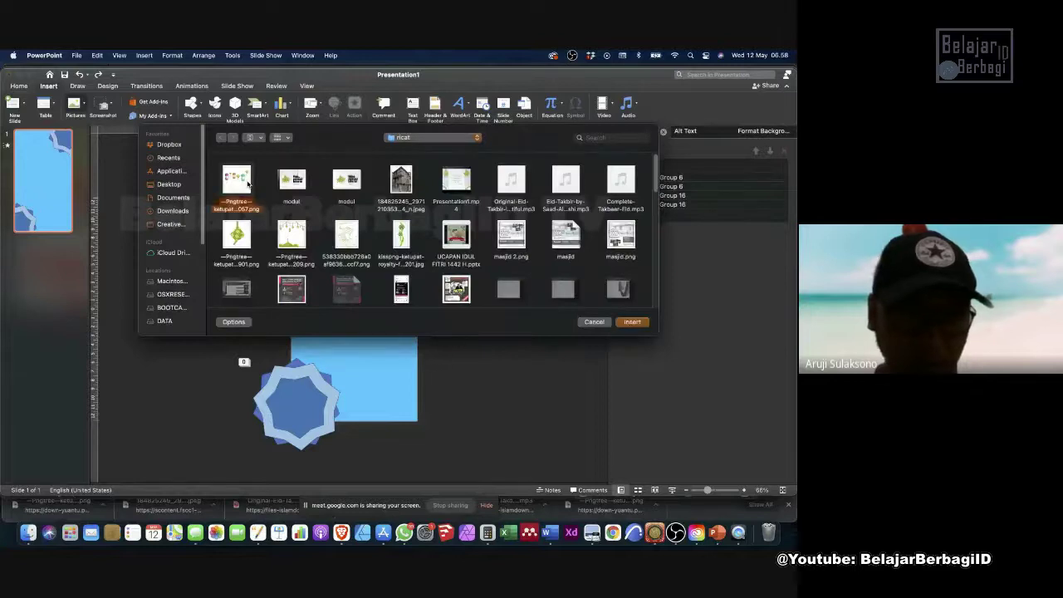
click(633, 321)
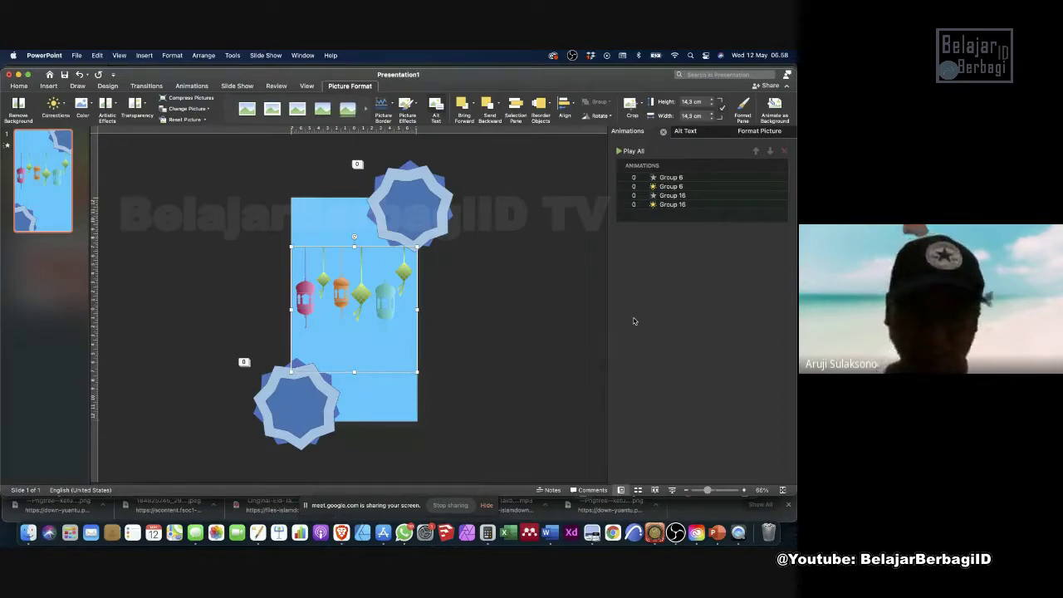
Crop the inserted picture down to the single teal lantern, about 10.2 cm high and 2.5 cm wide.
scroll(379, 349, up, 5)
scroll(382, 349, down, 2)
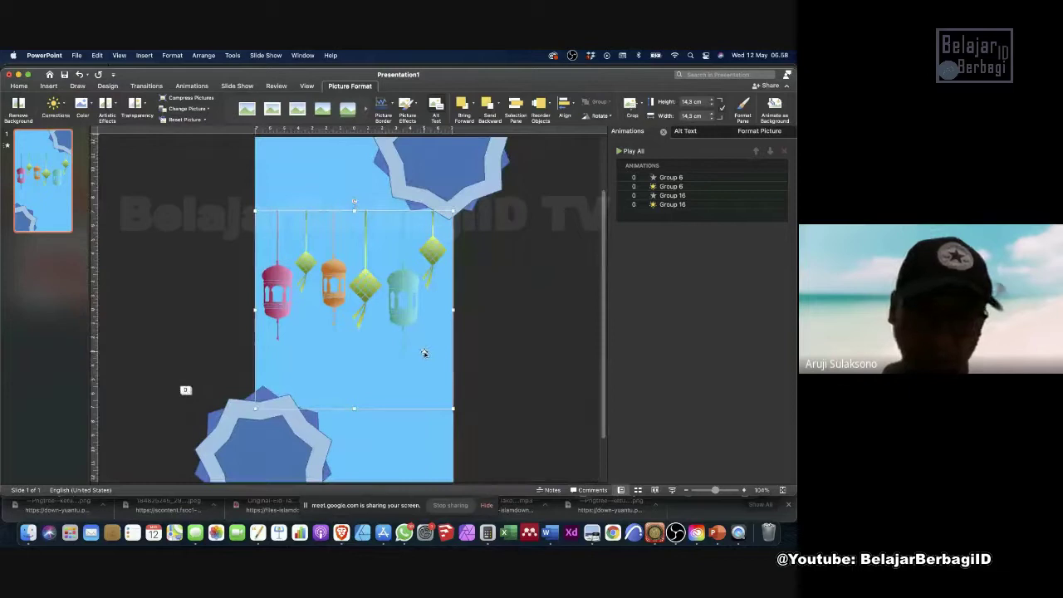
right_click(396, 312)
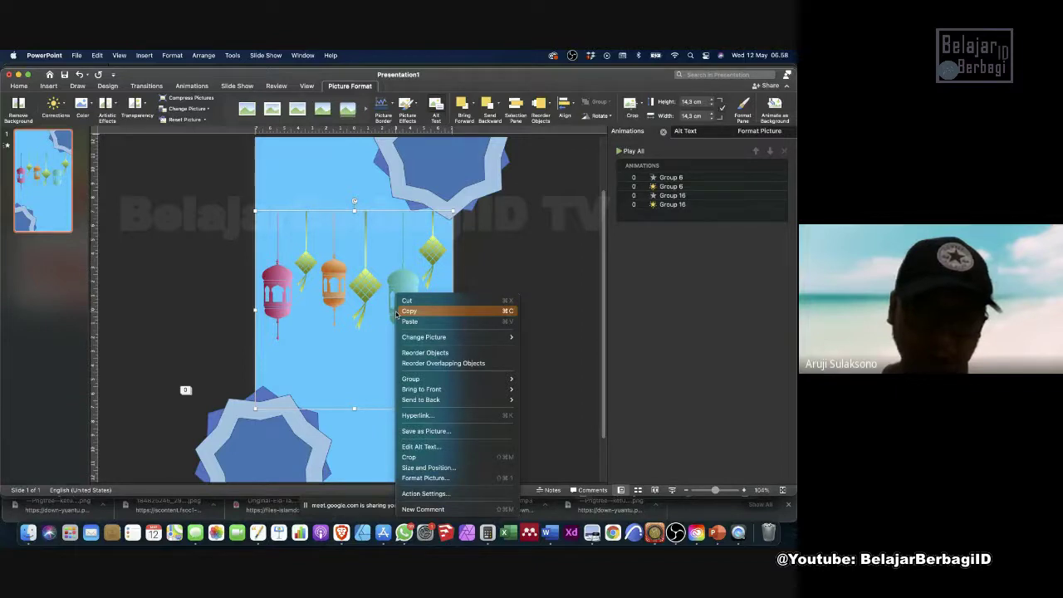
click(418, 458)
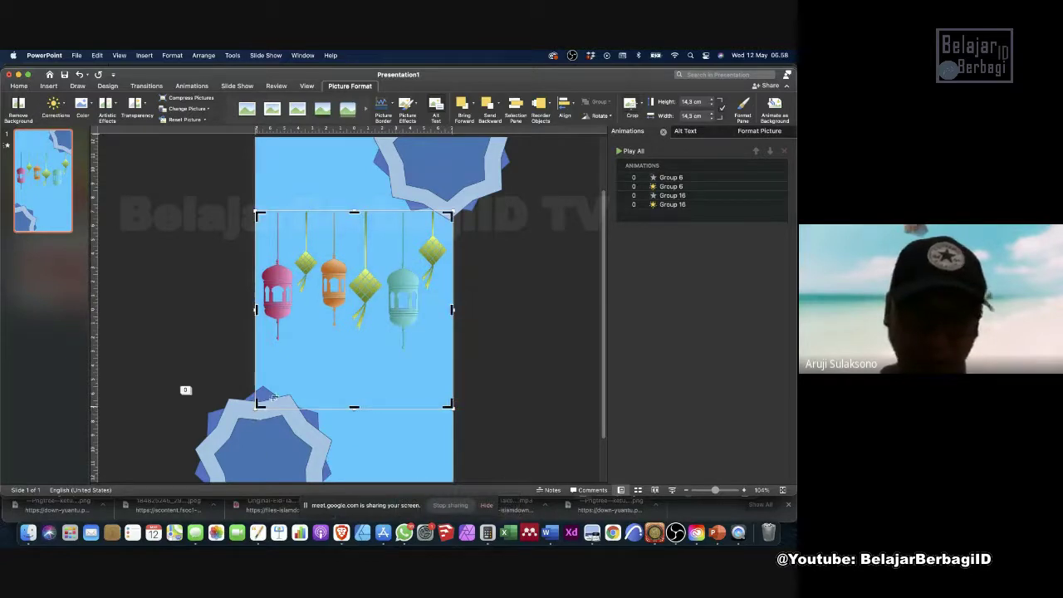
drag(274, 398, 403, 351)
click(520, 336)
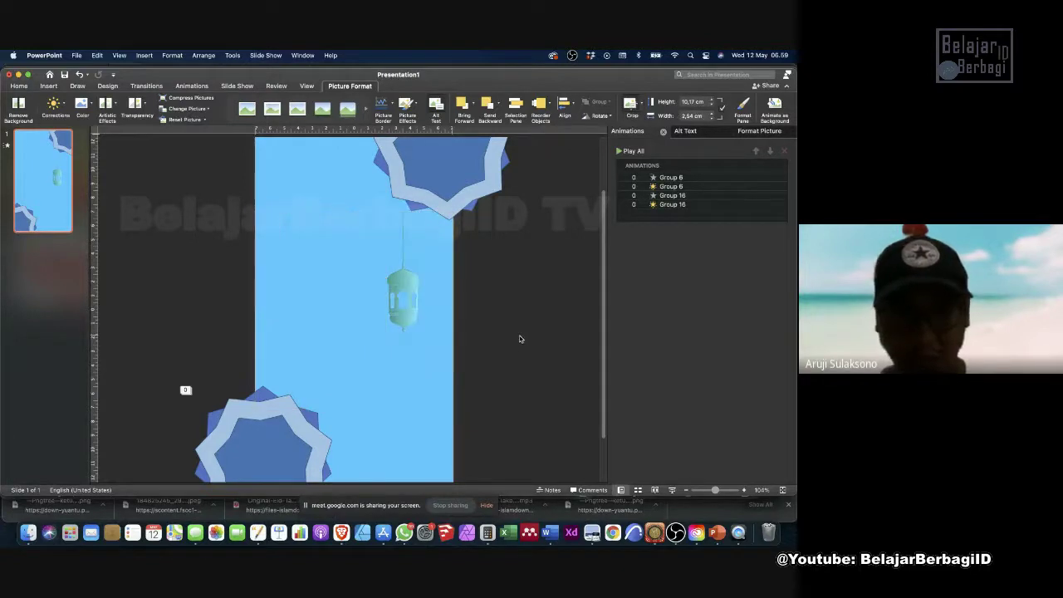
Move the cropped teal lantern to the upper-left corner of the slide, with its string starting at the slide's top edge.
scroll(434, 352, down, 3)
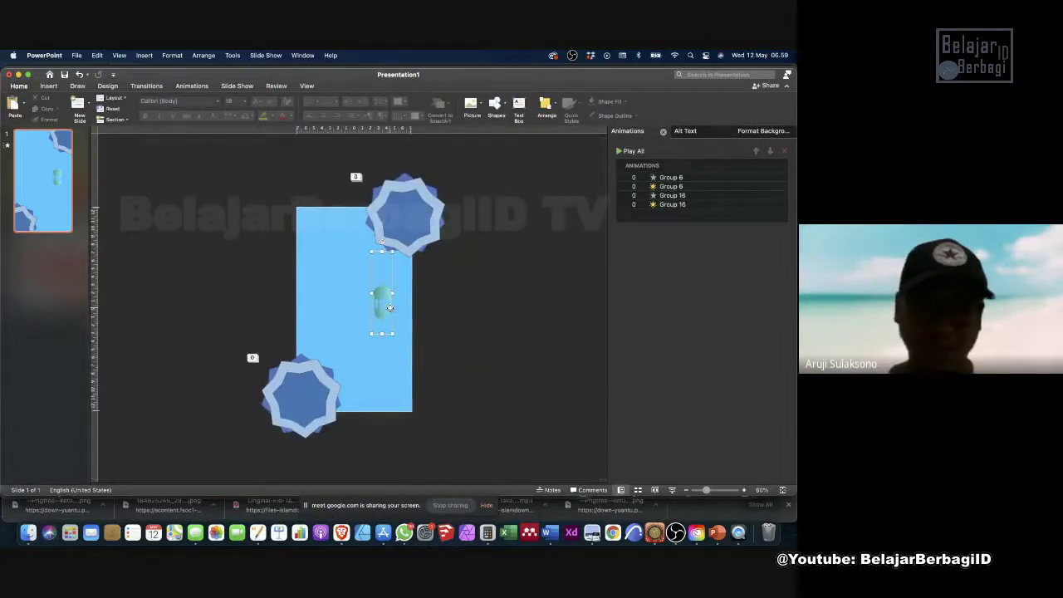
drag(390, 309, 306, 276)
scroll(330, 267, up, 3)
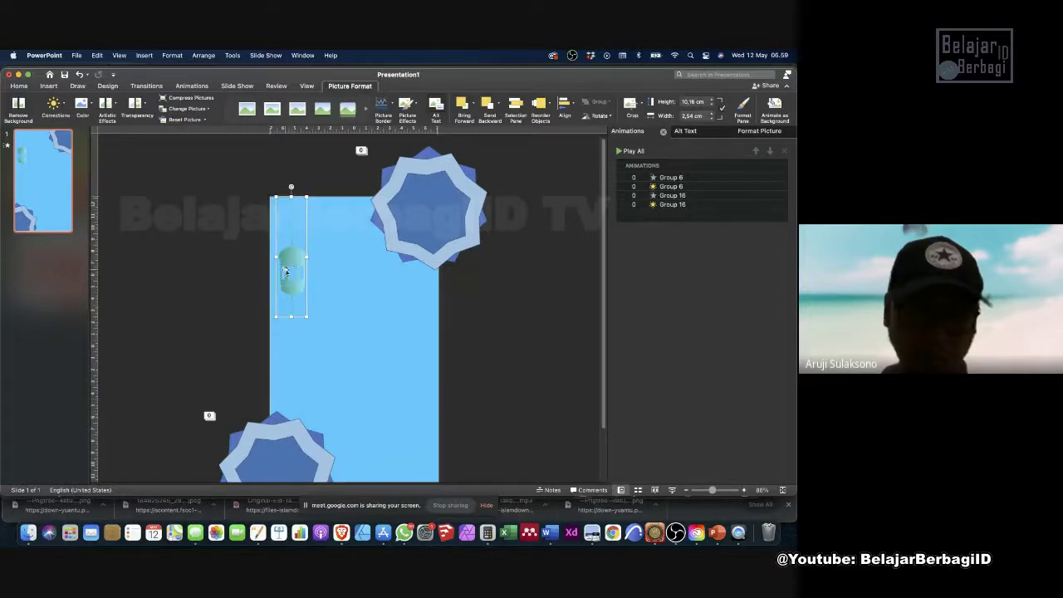
Copy the lantern, place the copy beside the original and stretch it up to the slide's top edge, about 11 cm high.
right_click(286, 271)
click(320, 283)
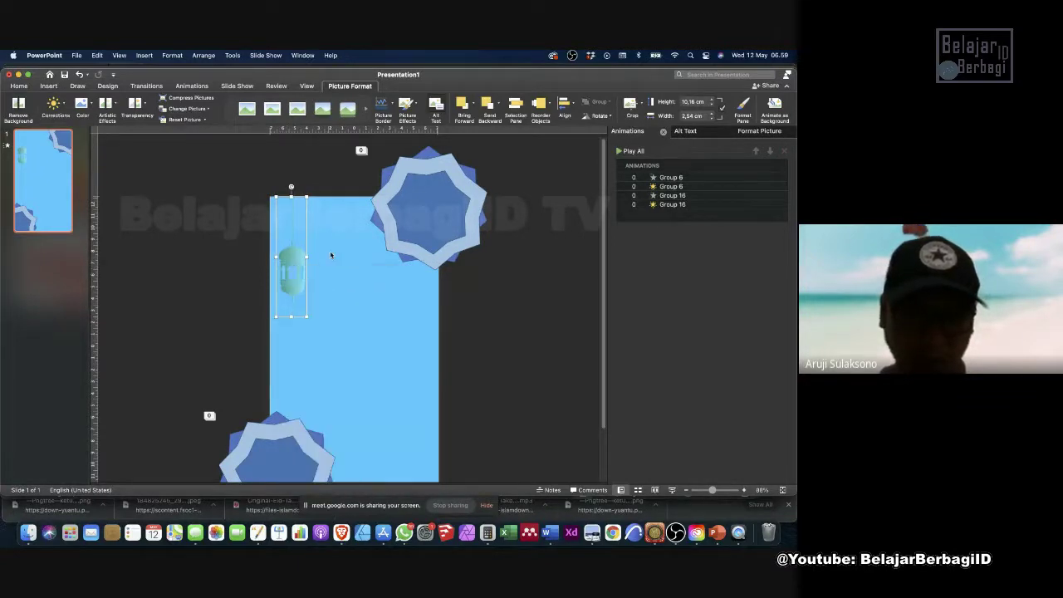
right_click(331, 255)
click(342, 282)
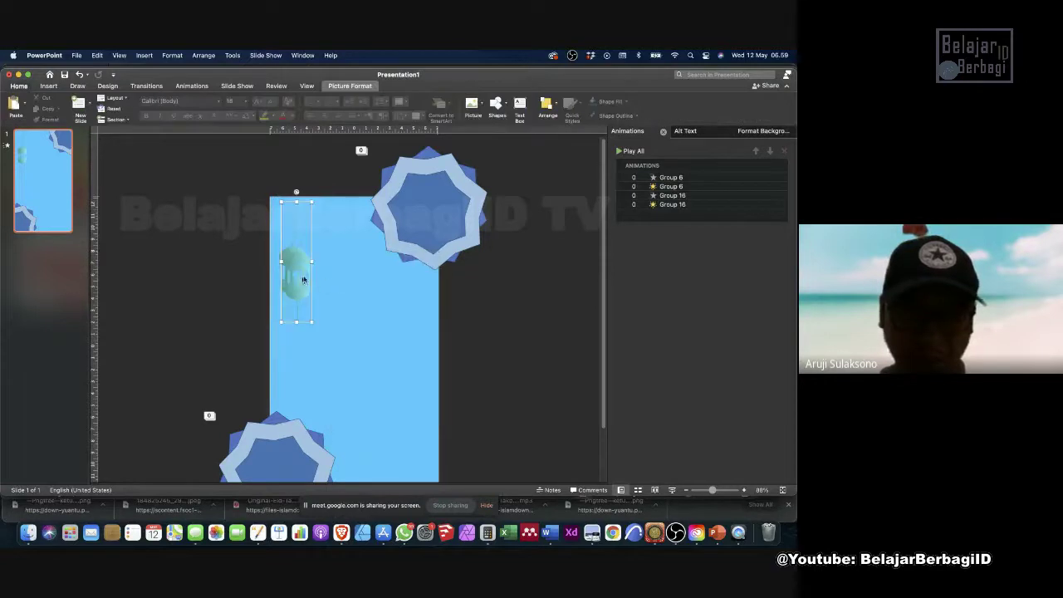
drag(303, 280, 322, 283)
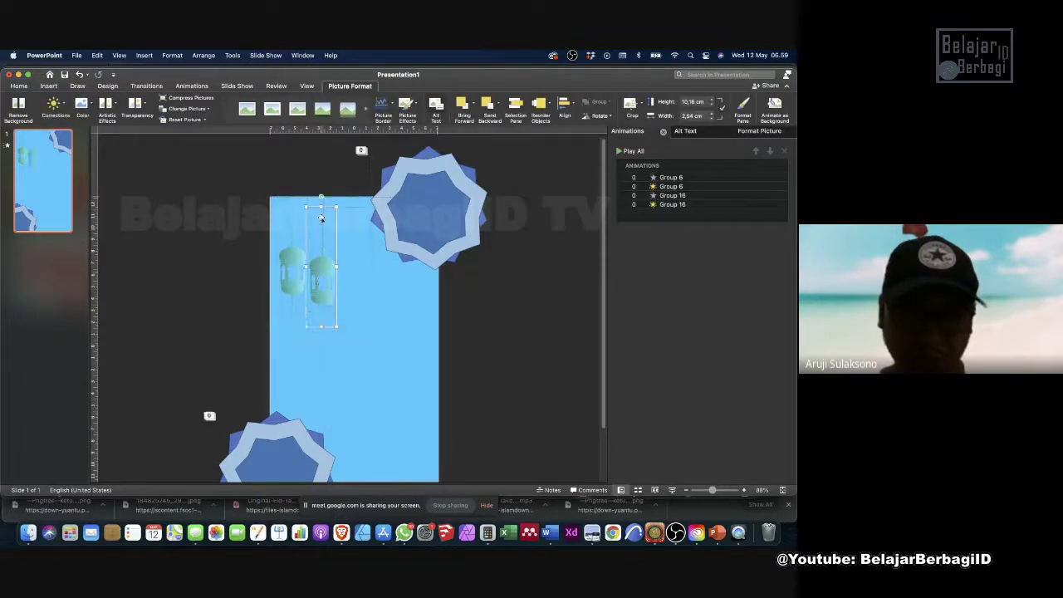
drag(322, 206, 322, 197)
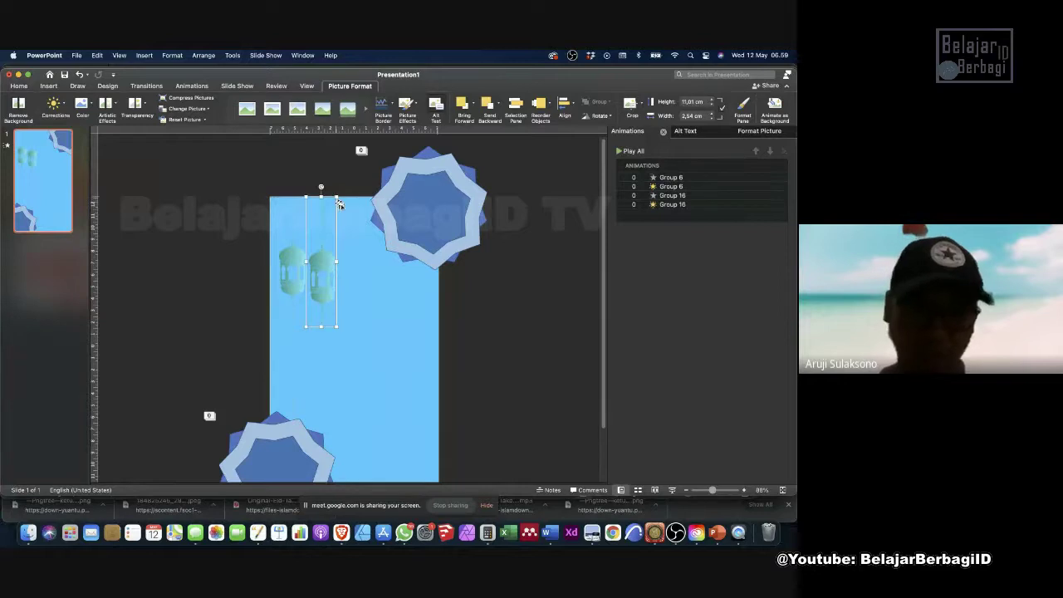
Move both lanterns up together so their strings extend above the slide's top edge.
shift+click(291, 276)
shift+click(324, 283)
drag(324, 282, 330, 255)
click(553, 315)
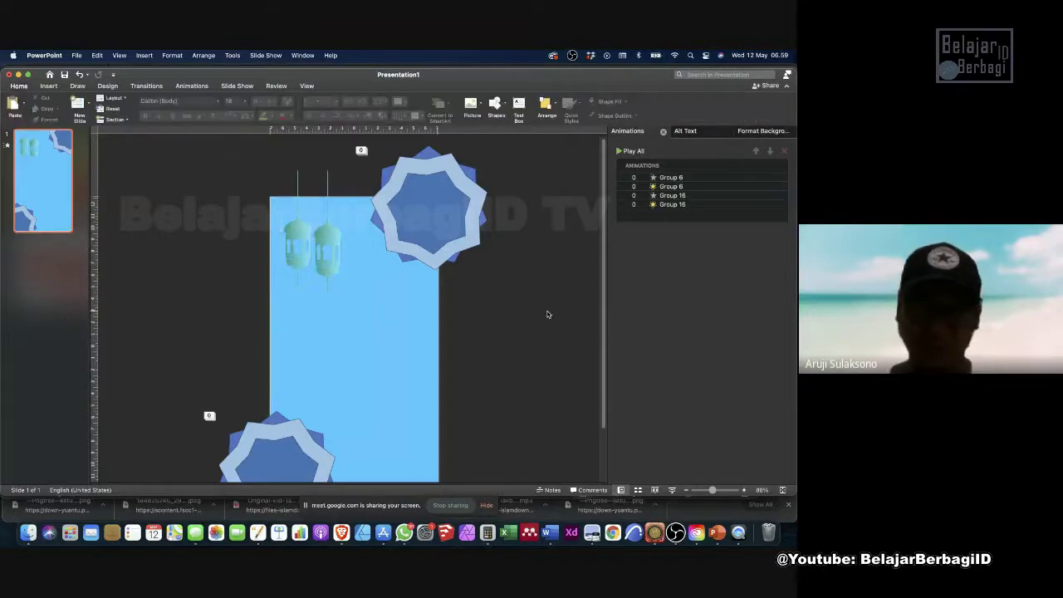
Apply a Fly In entrance animation to the left lantern, coming From Top with a duration of 2 seconds (Medium).
click(308, 275)
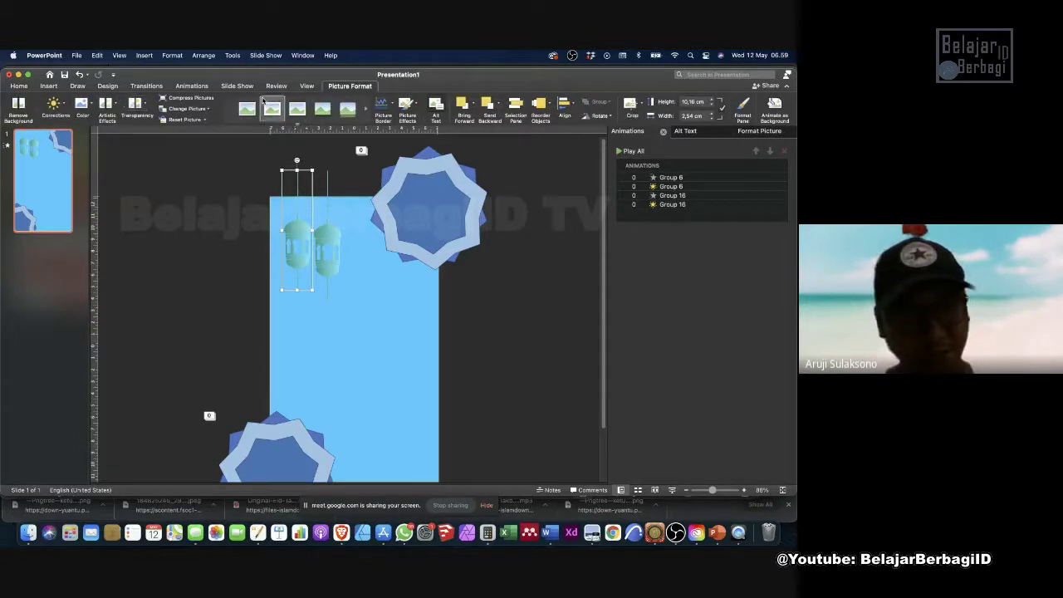
click(196, 87)
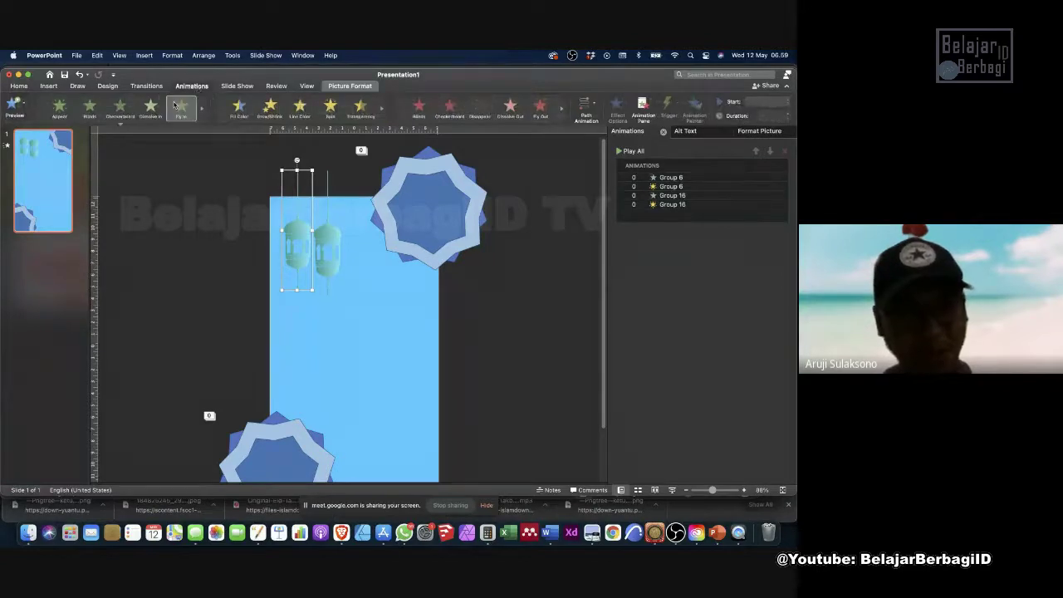
click(177, 109)
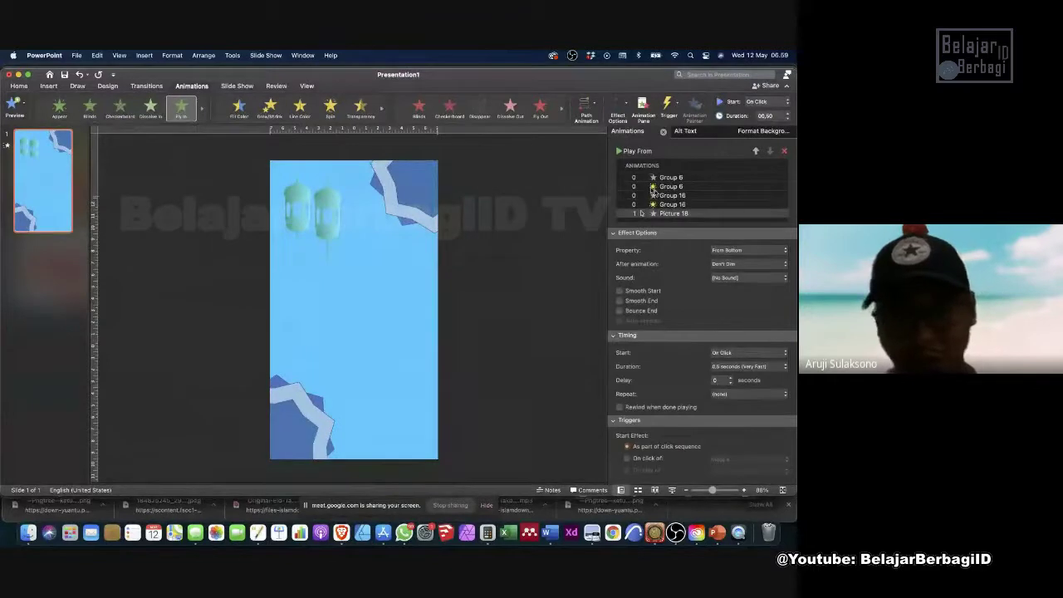
click(760, 258)
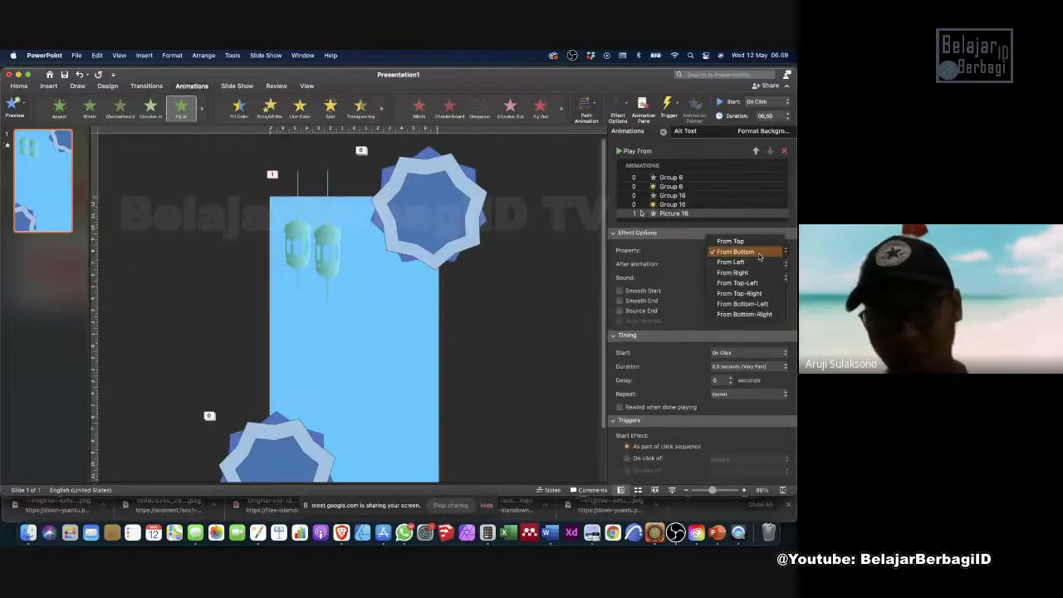
click(750, 242)
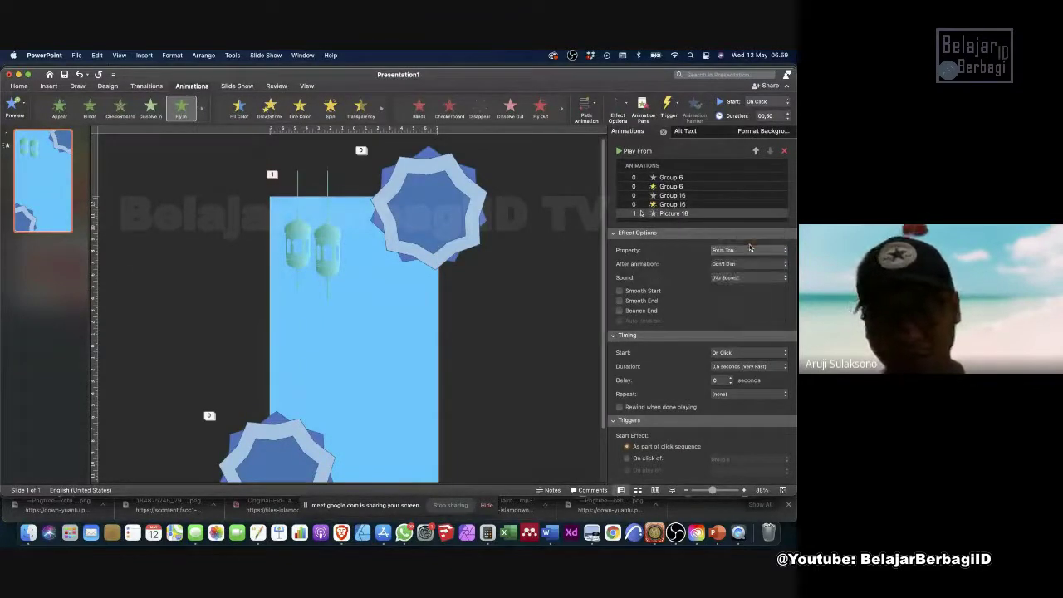
click(750, 368)
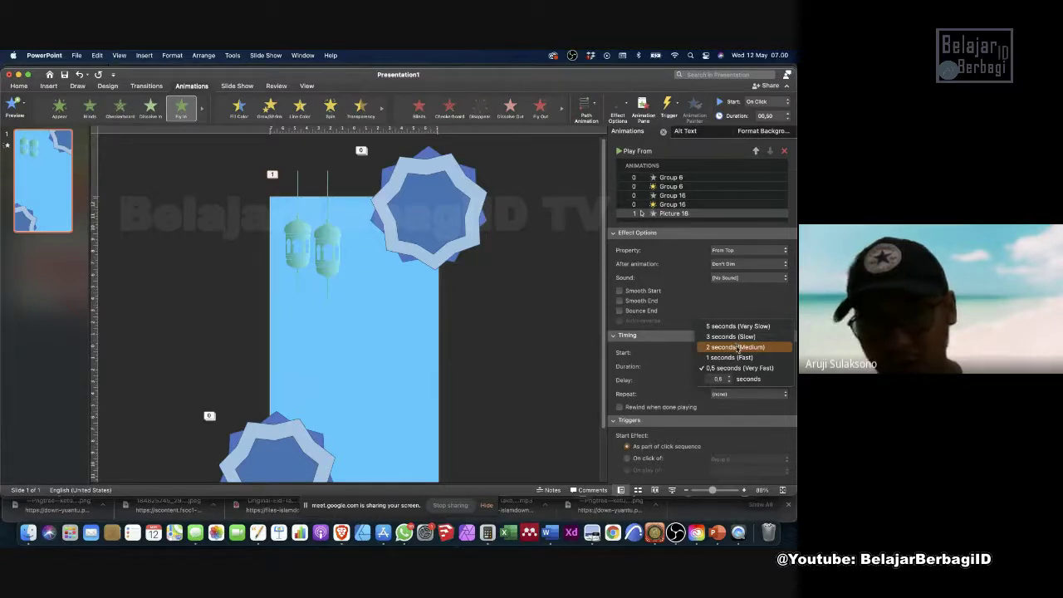
click(739, 348)
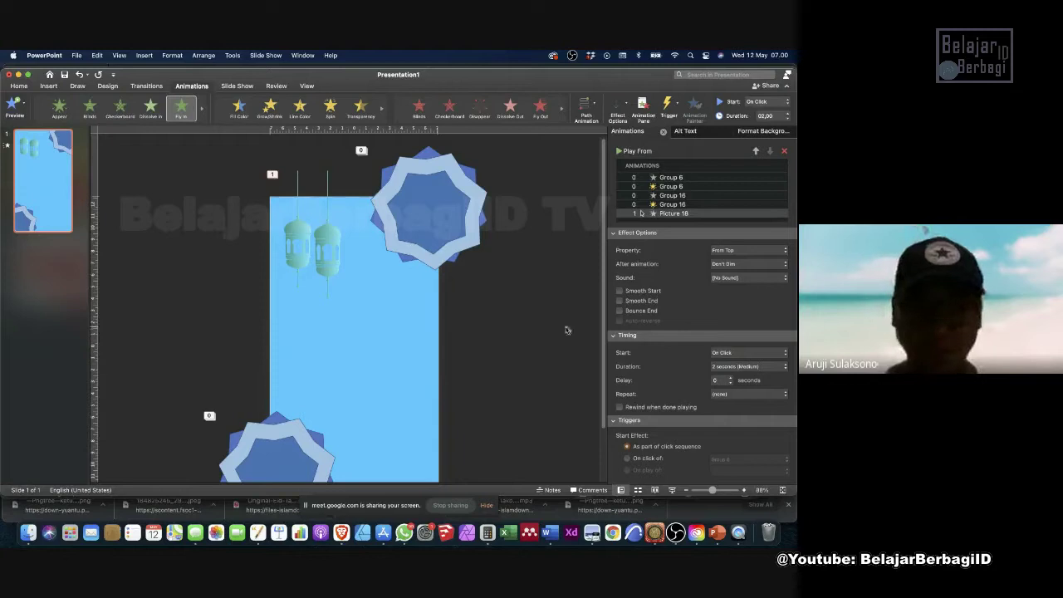
Add an emphasis animation to the left lantern, trying Teeter and replacing it with Color Pulse.
click(307, 185)
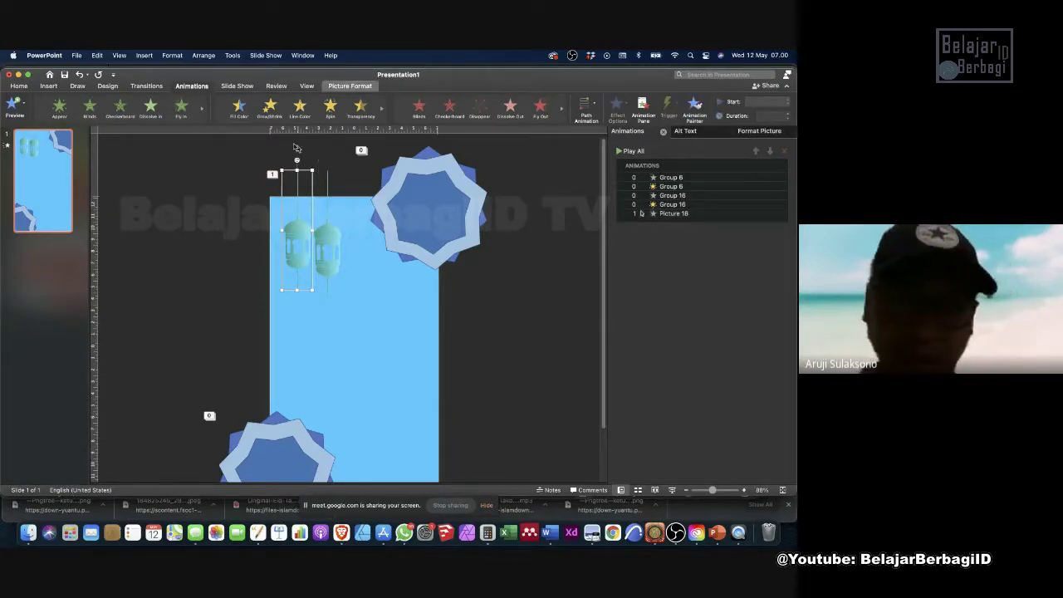
click(381, 109)
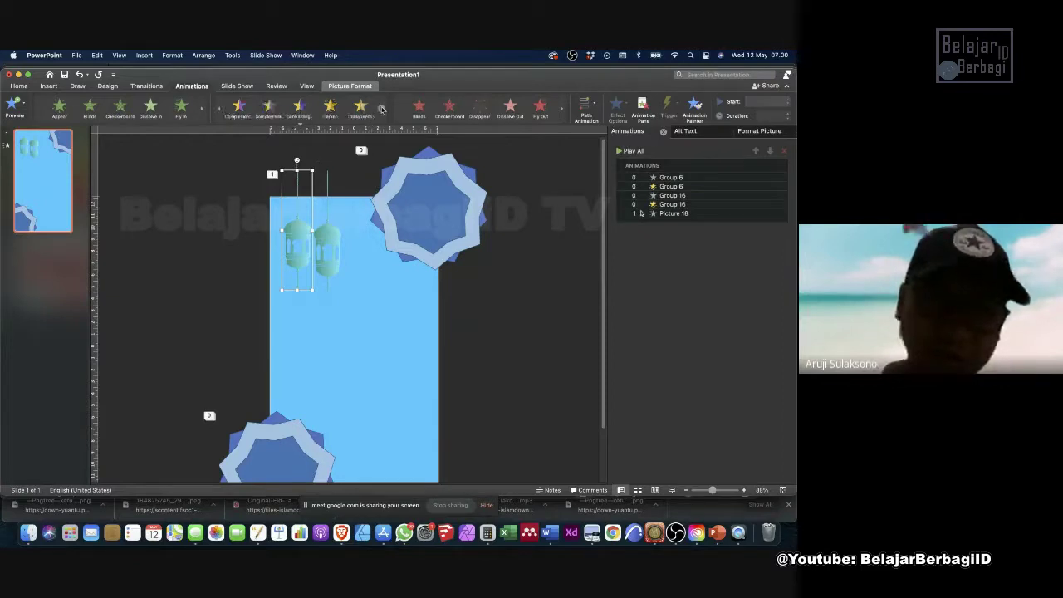
click(300, 123)
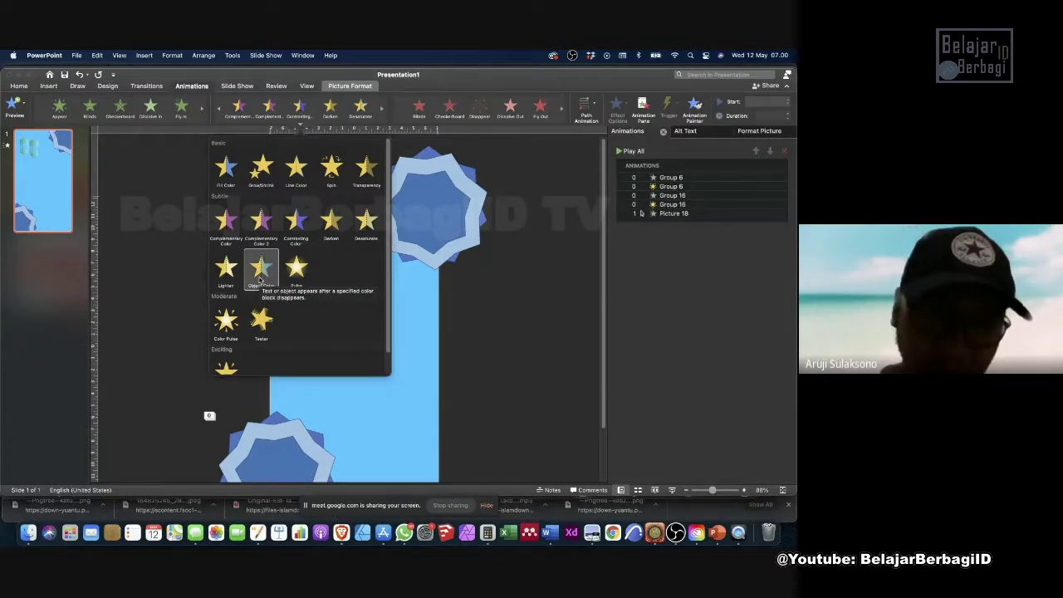
scroll(260, 281, down, 1)
click(260, 298)
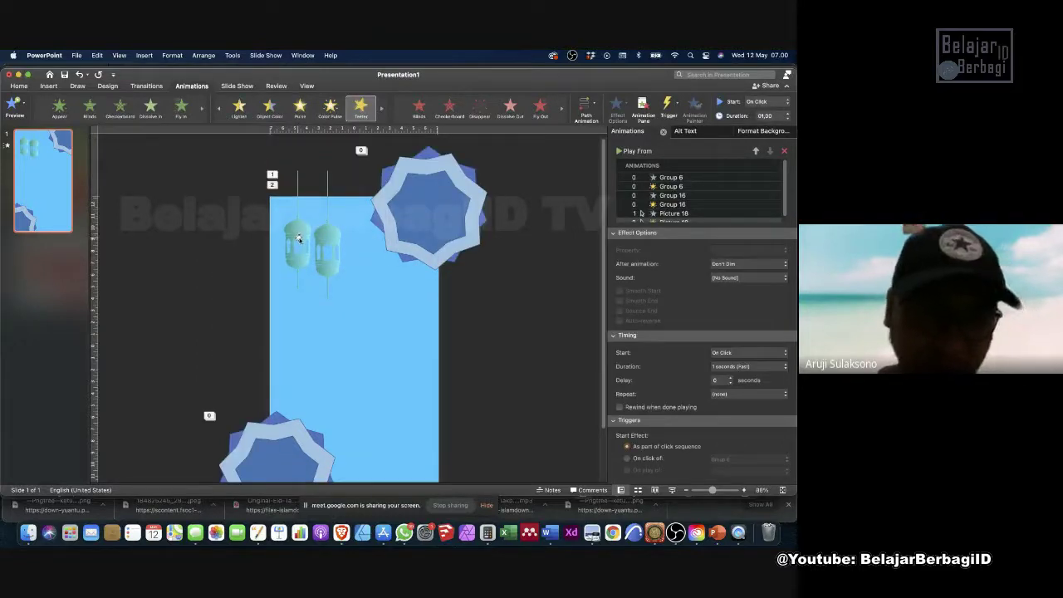
click(329, 107)
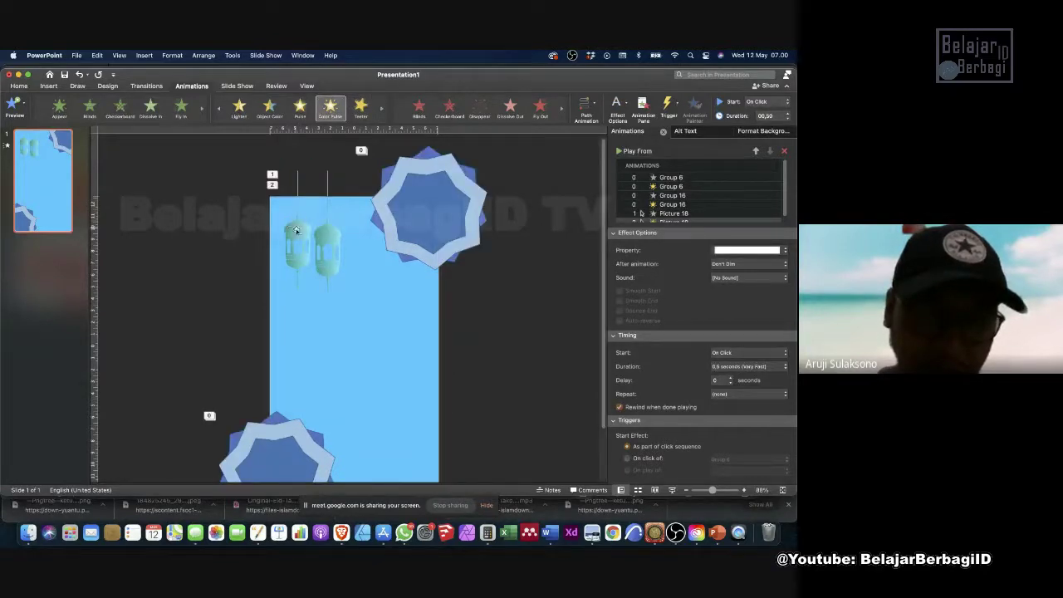
scroll(689, 208, down, 1)
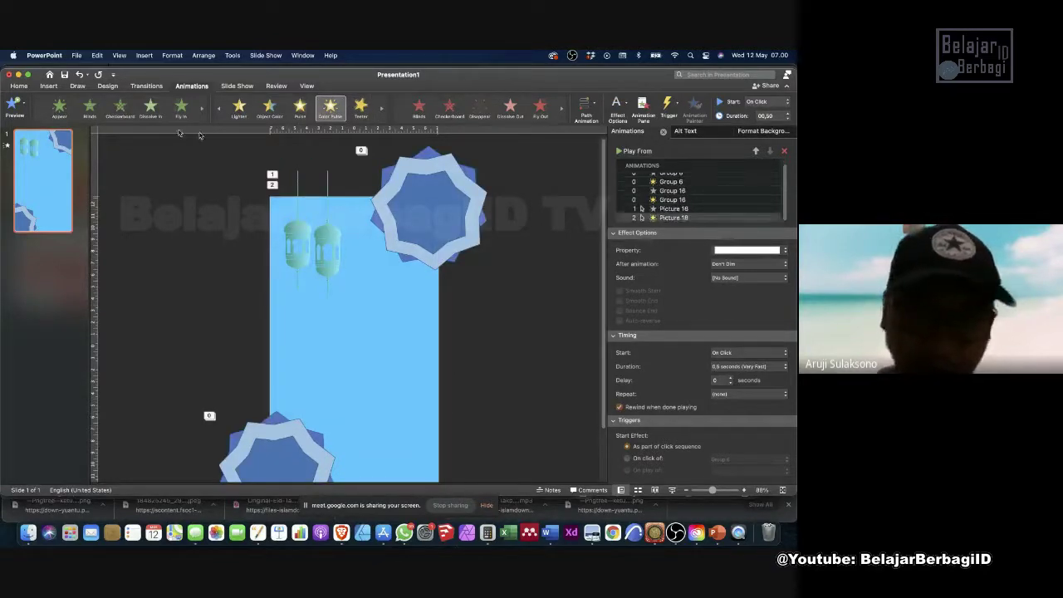
Preview the slide's animations and add a Teeter emphasis animation to the left lantern.
click(15, 109)
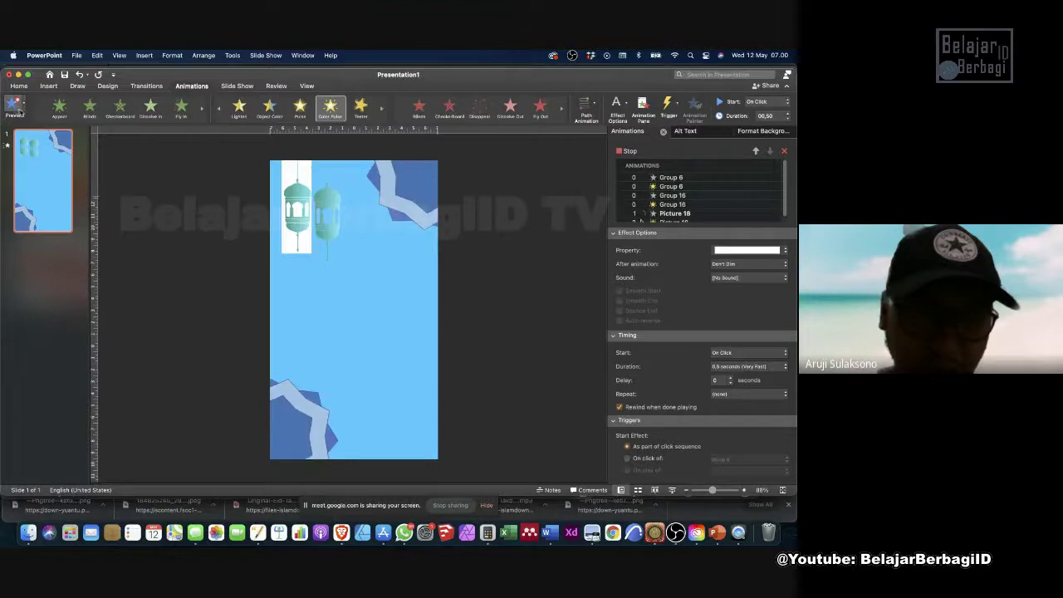
click(284, 227)
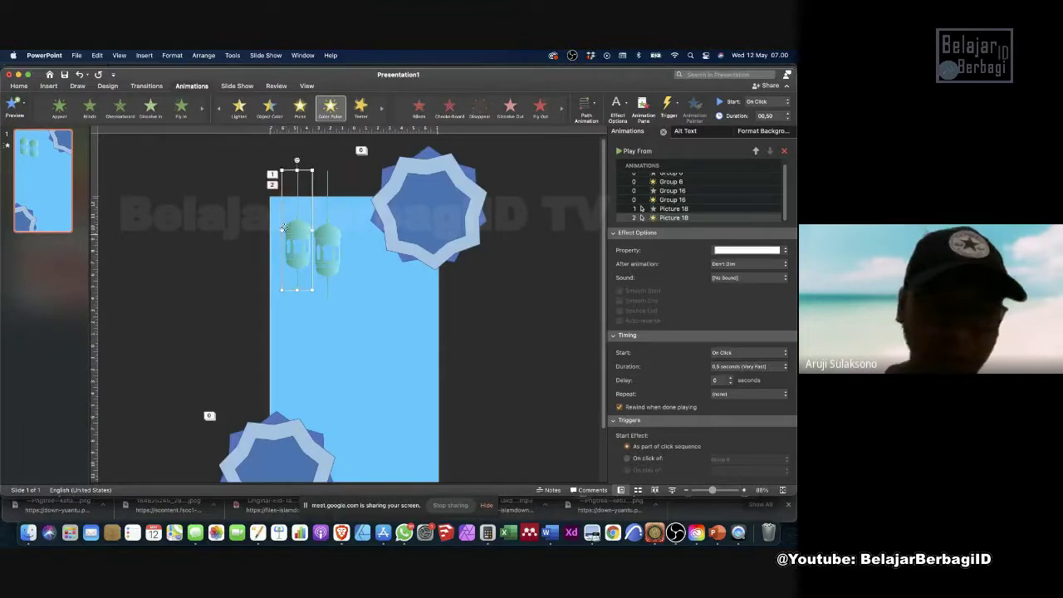
click(360, 106)
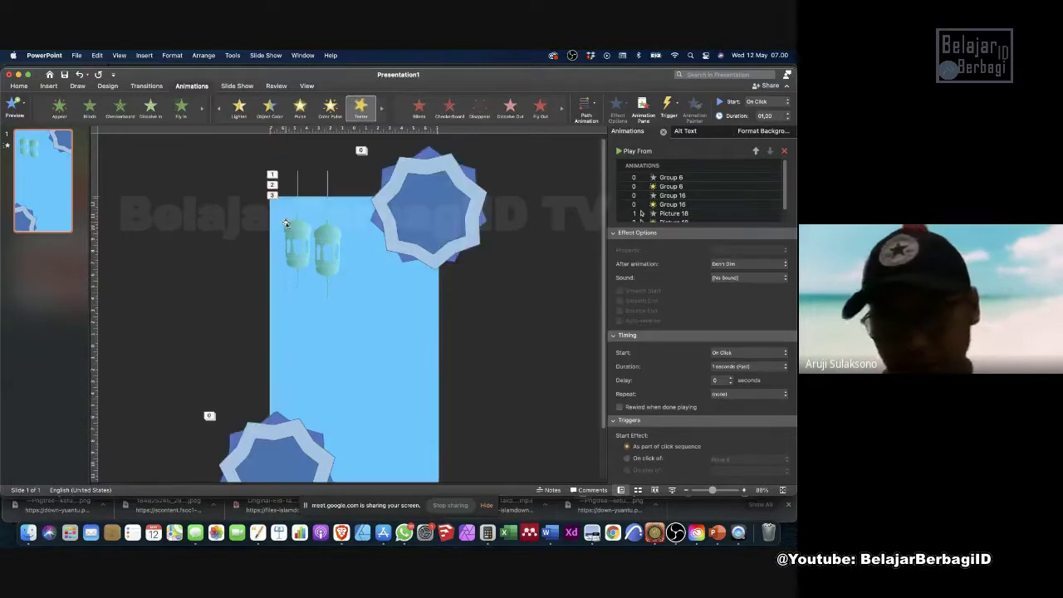
Set the left lantern's Fly In animation to a duration of 1 second (Fast) and to start With Previous.
click(288, 224)
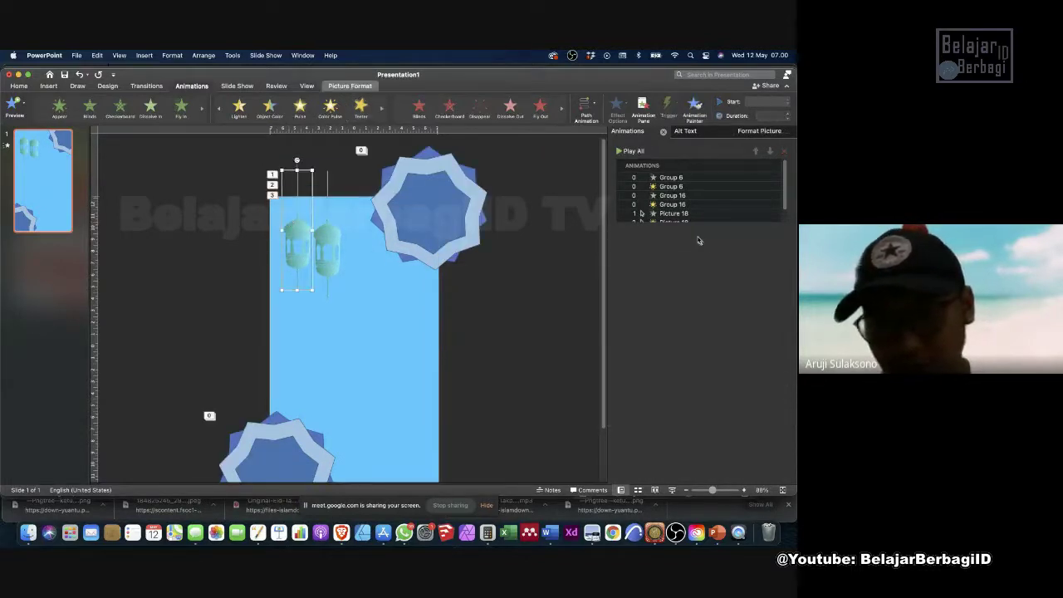
scroll(691, 205, down, 1)
scroll(687, 213, down, 1)
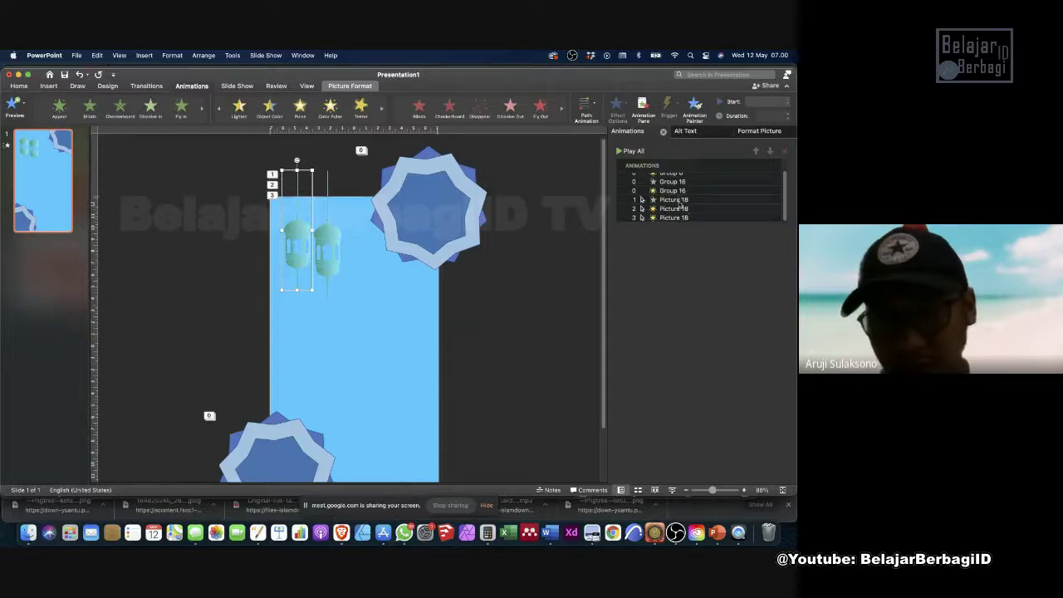
click(680, 201)
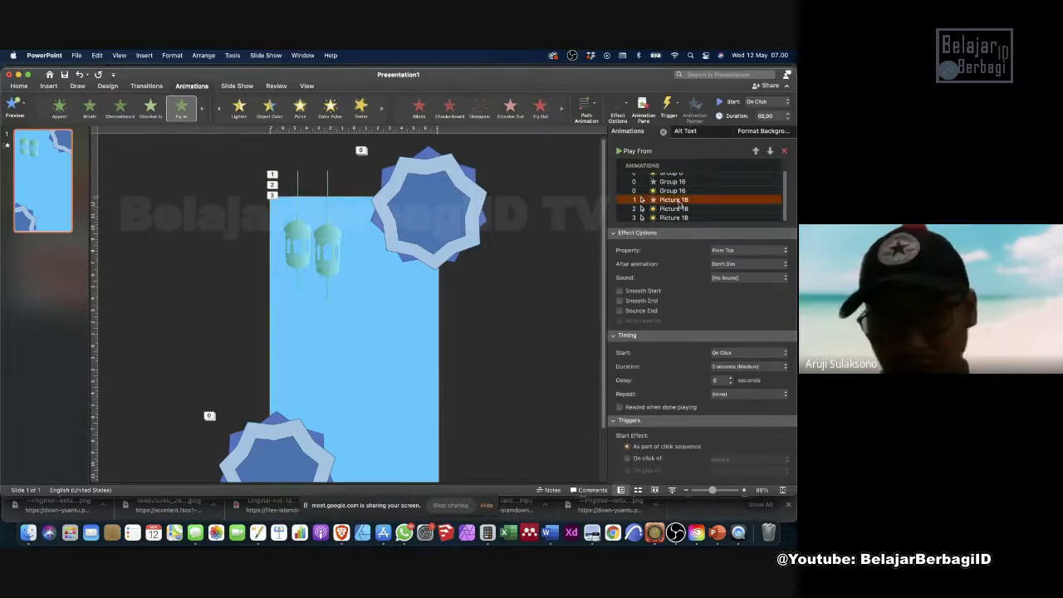
click(748, 366)
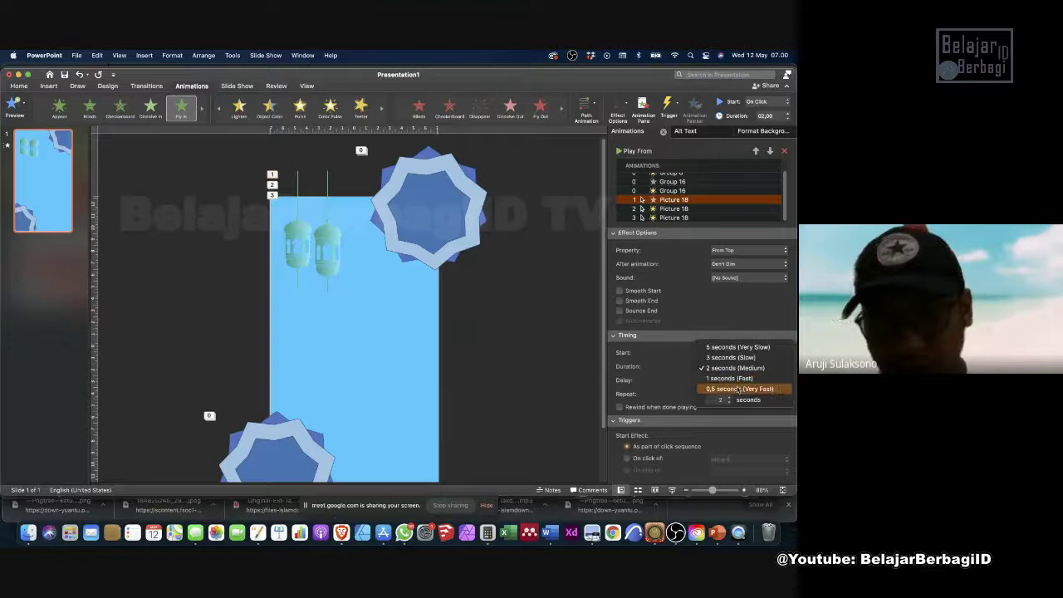
click(307, 263)
click(299, 257)
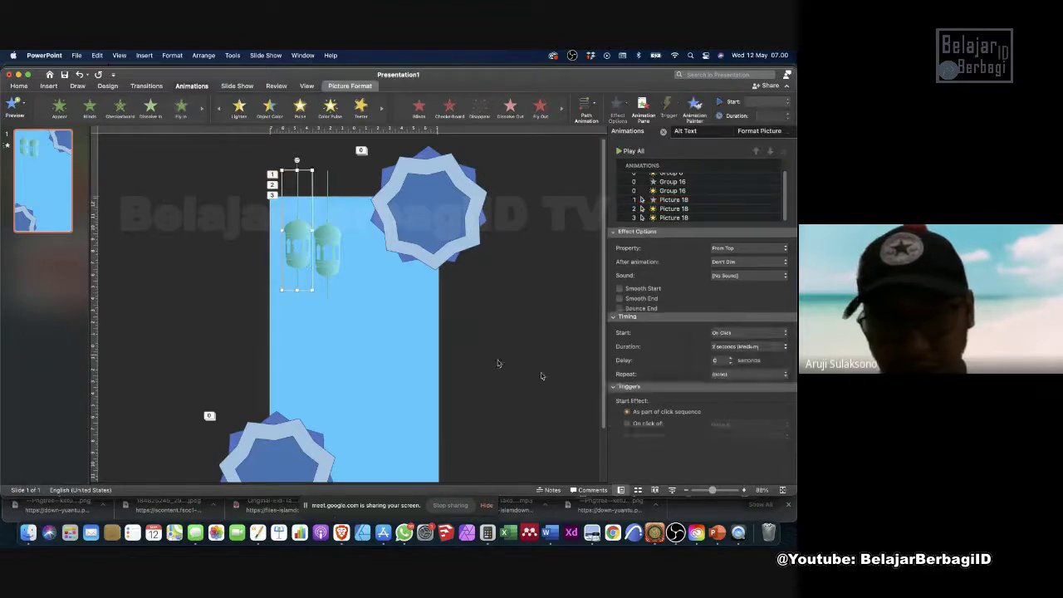
click(681, 201)
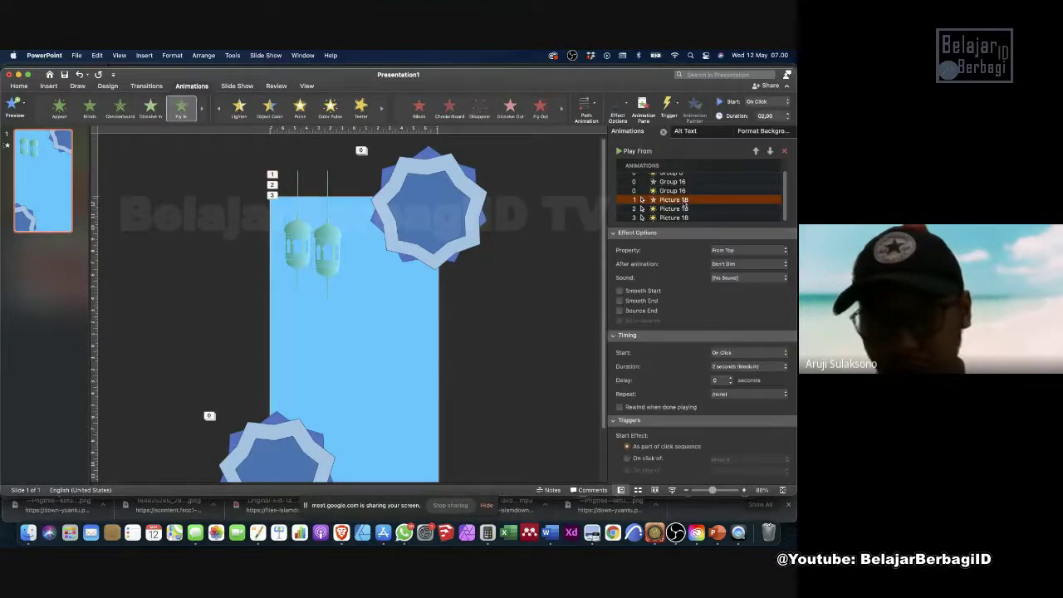
click(728, 370)
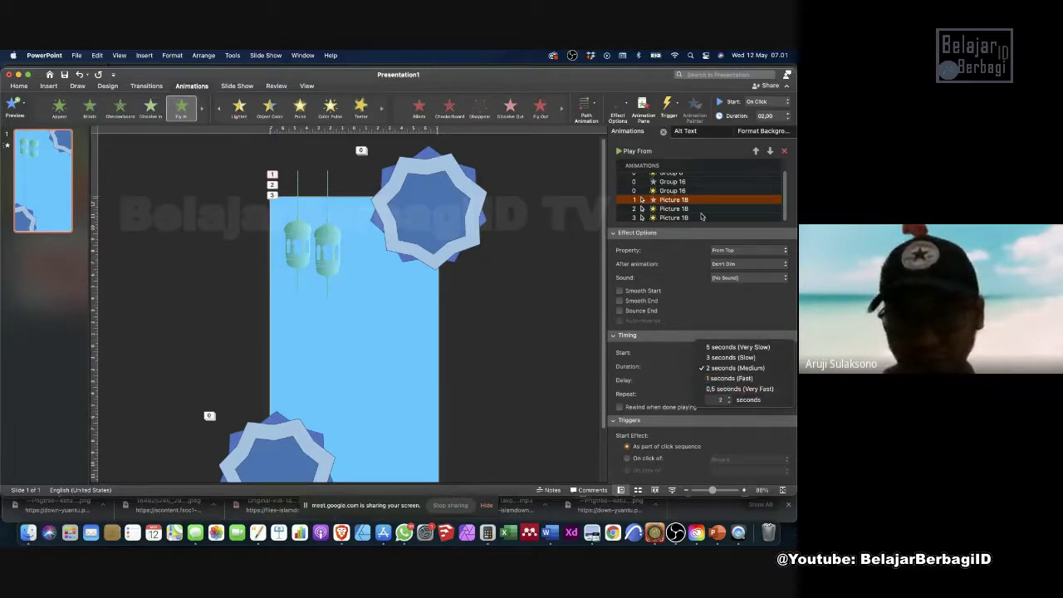
click(736, 382)
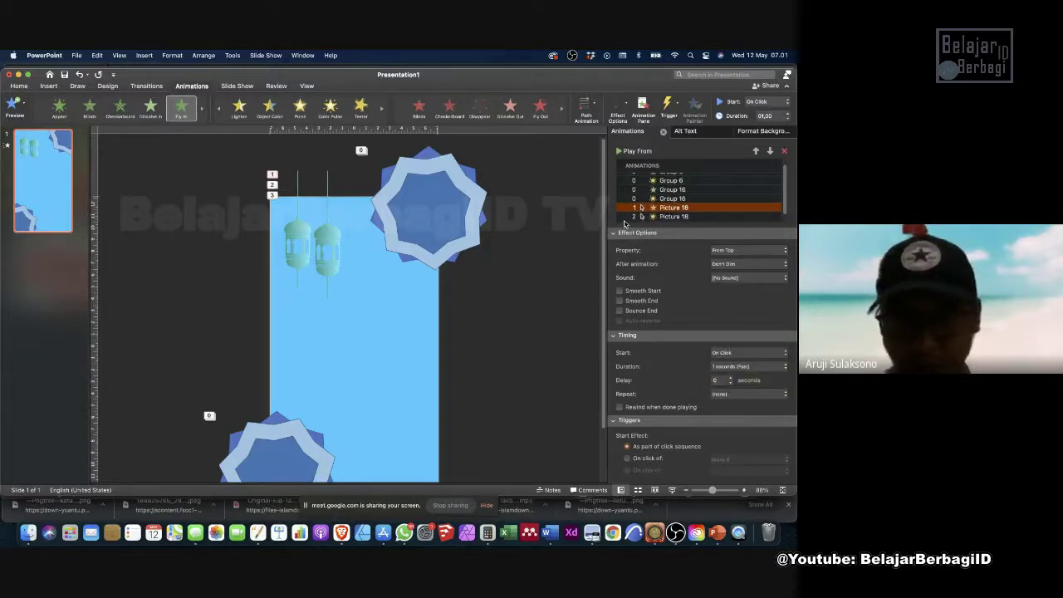
click(732, 355)
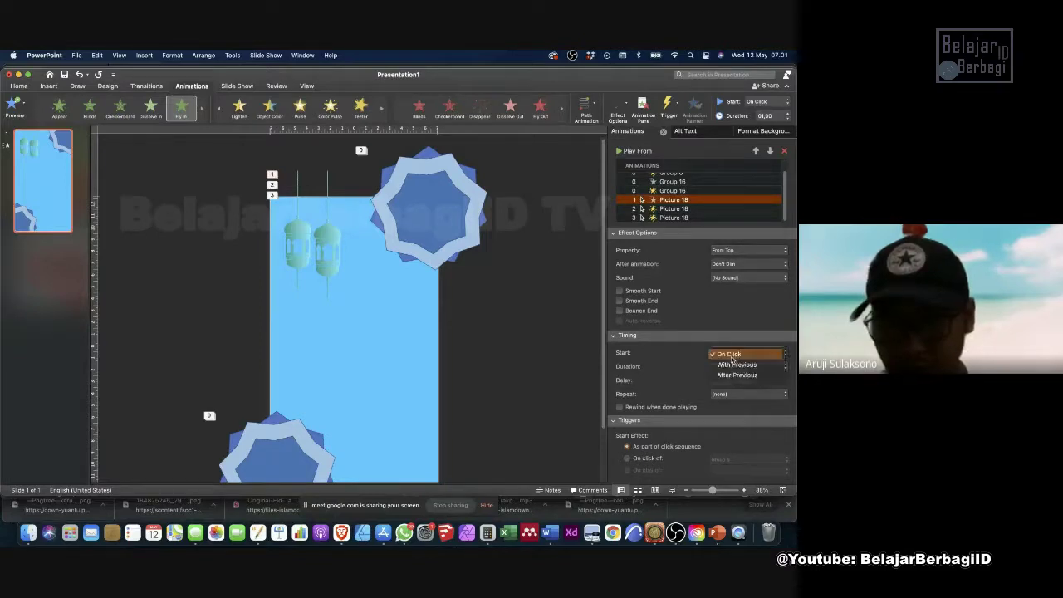
click(735, 366)
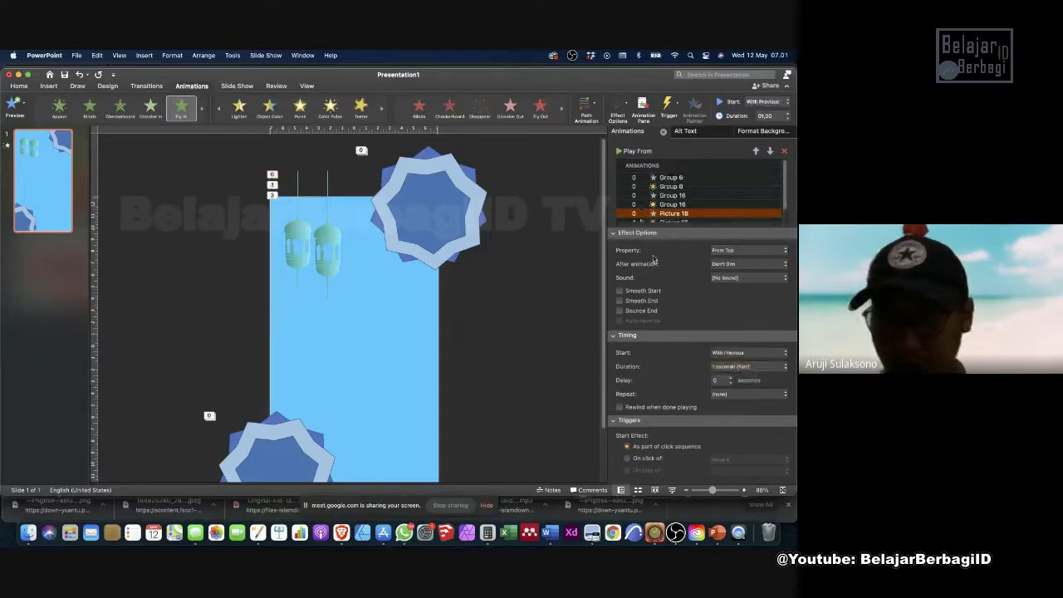
Set the left lantern's Color Pulse animation to start With Previous.
click(674, 208)
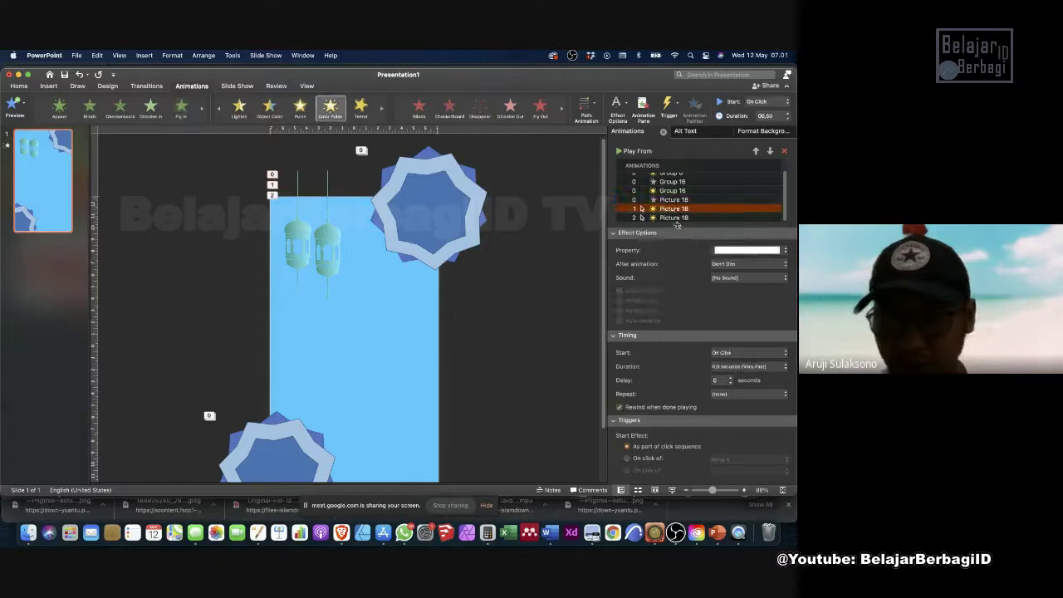
click(731, 354)
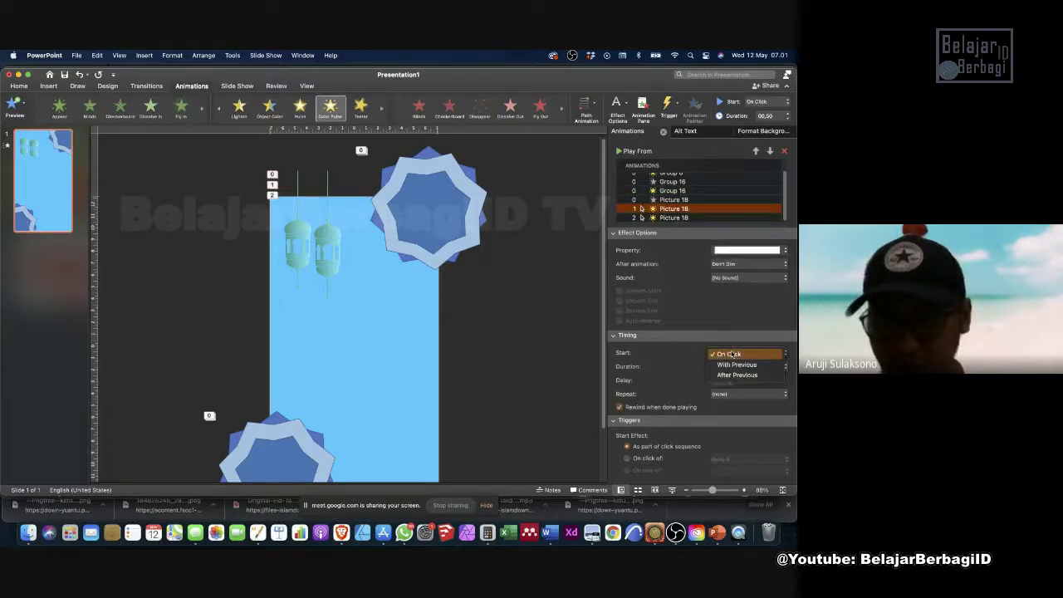
click(737, 364)
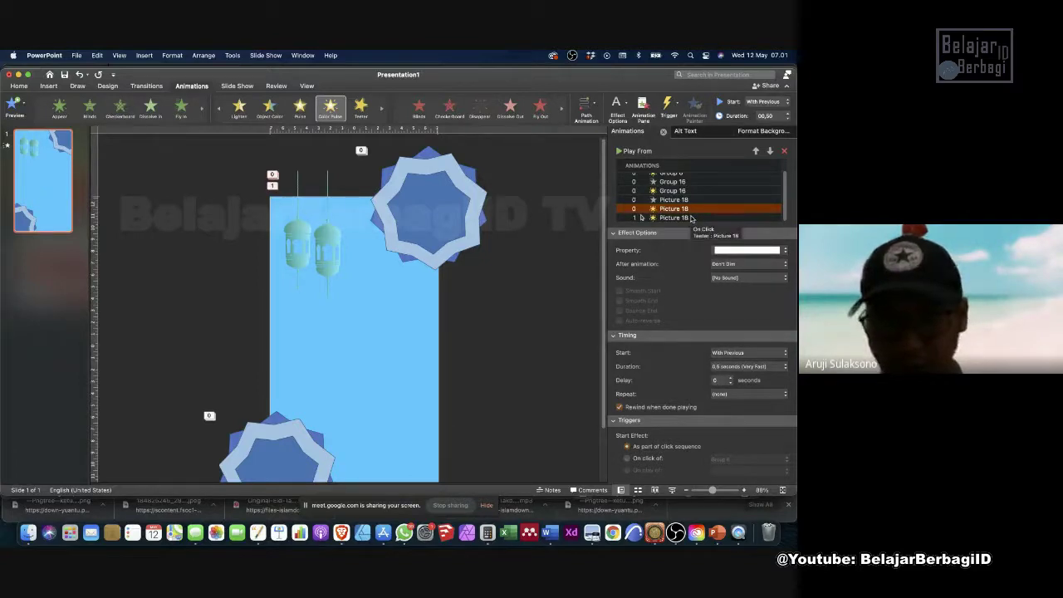
Remove the Color Pulse emphasis from the left lantern, keeping its Teeter animation.
click(691, 218)
click(689, 209)
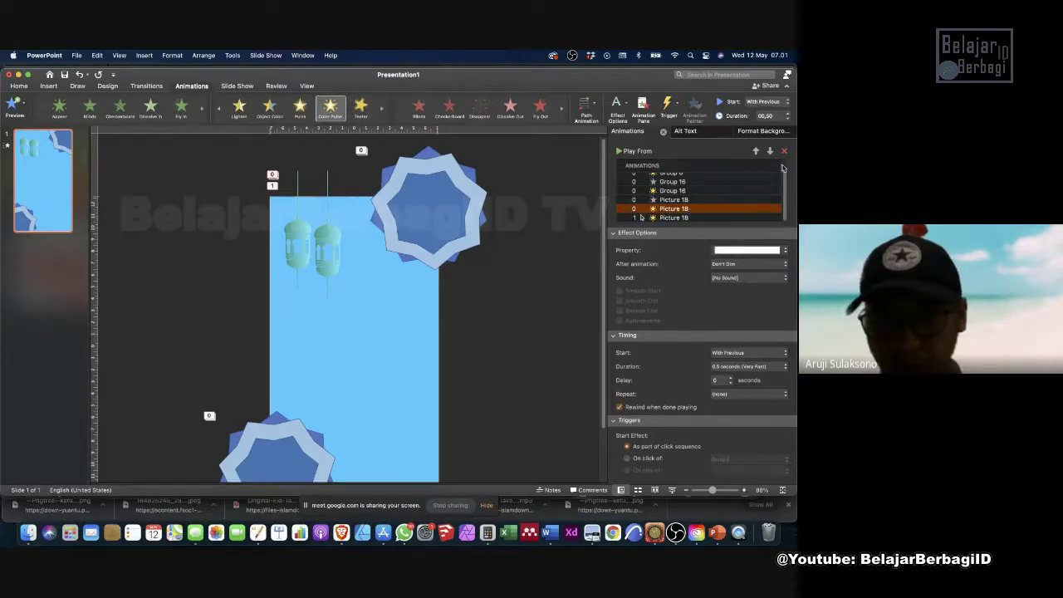
key(Down)
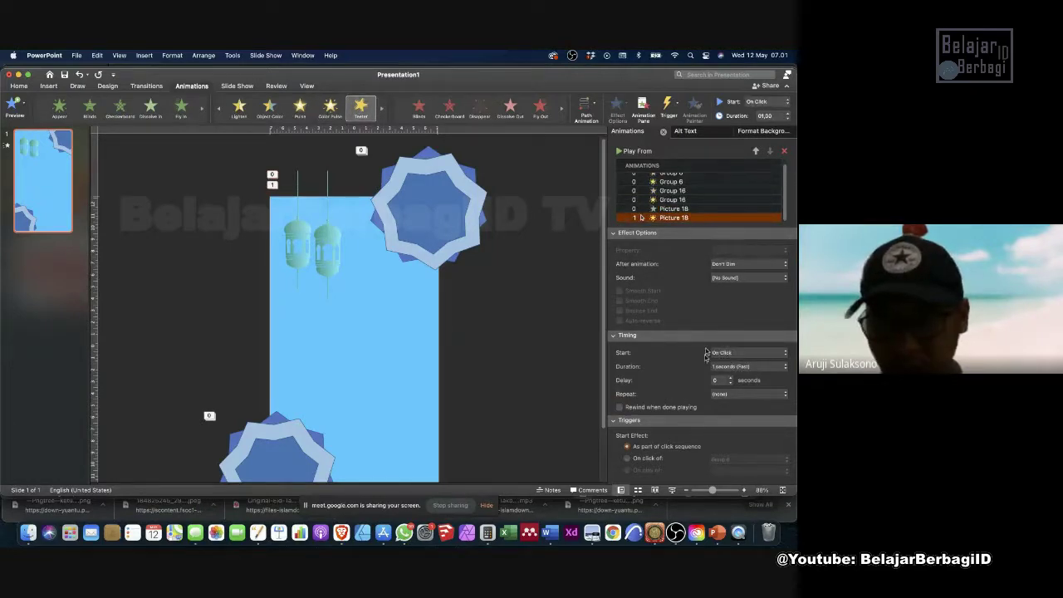
Set the left lantern's Teeter to start With Previous, last 2 seconds (Medium) and repeat Until End of Slide, previewing the animations.
click(730, 353)
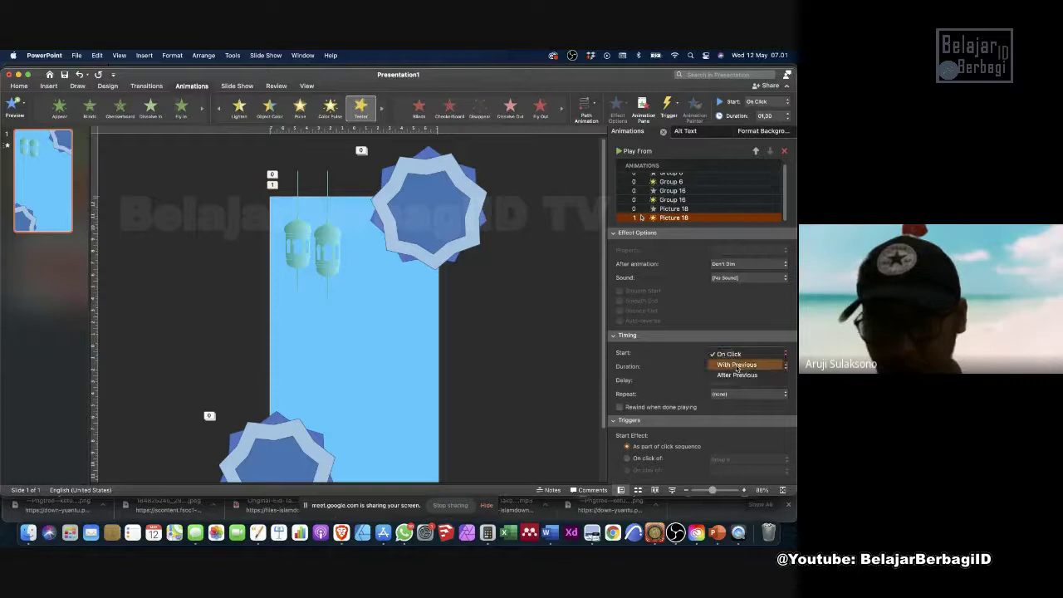
click(736, 366)
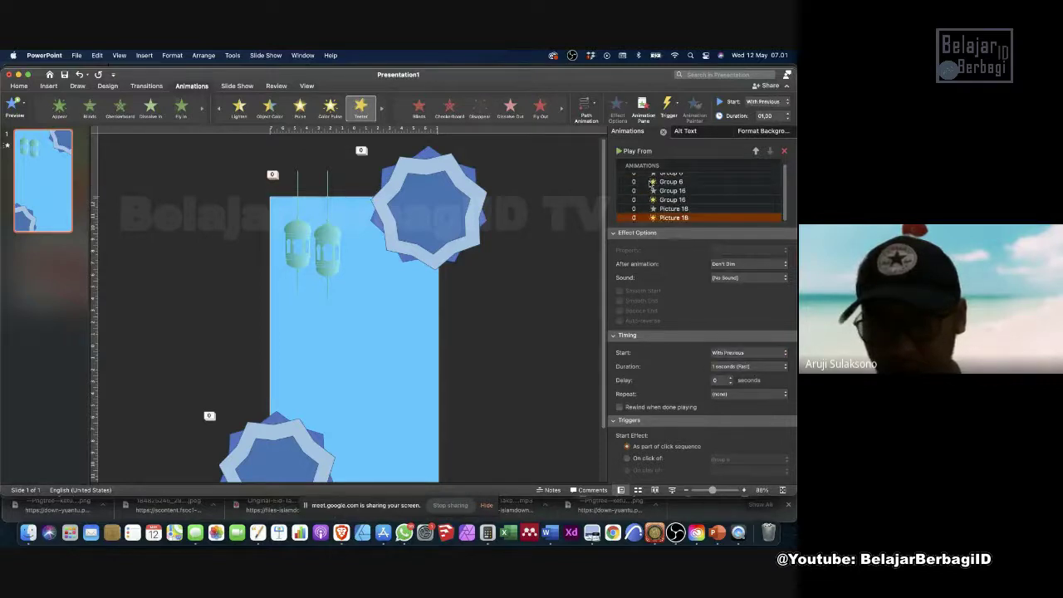
click(722, 366)
click(727, 375)
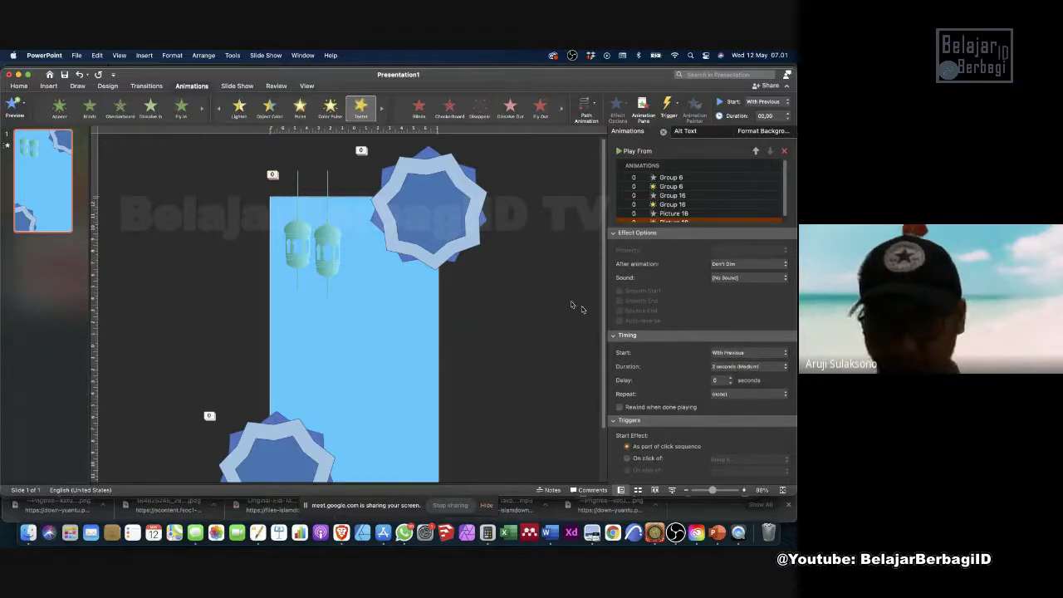
click(15, 104)
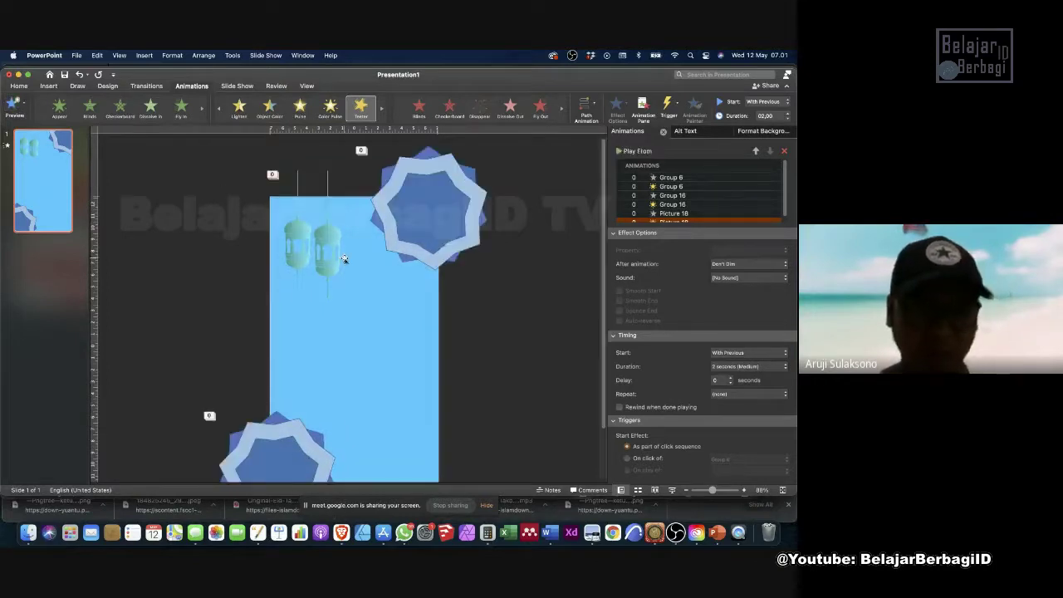
click(723, 393)
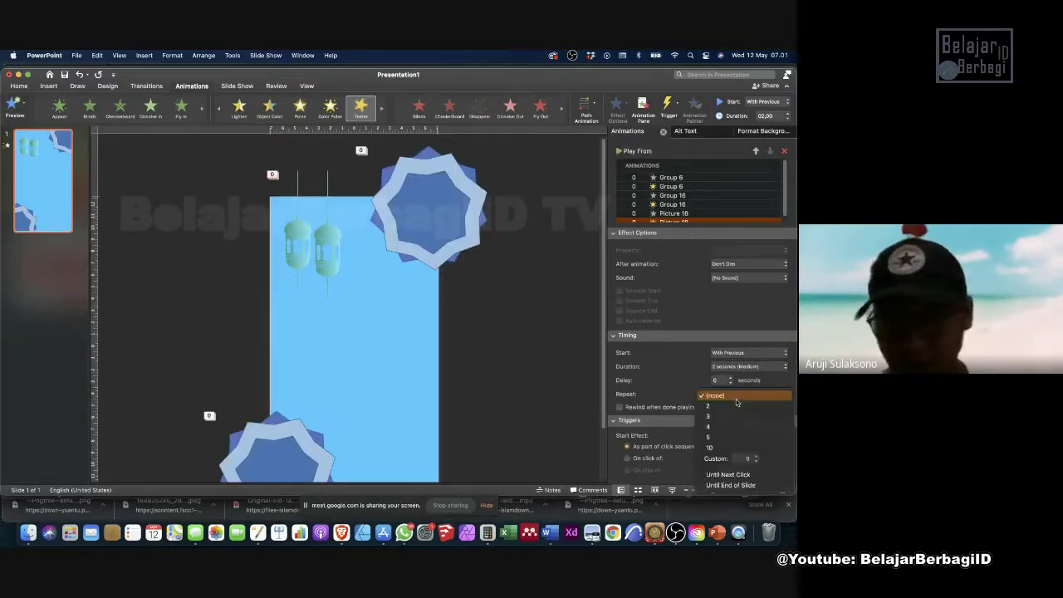
click(725, 486)
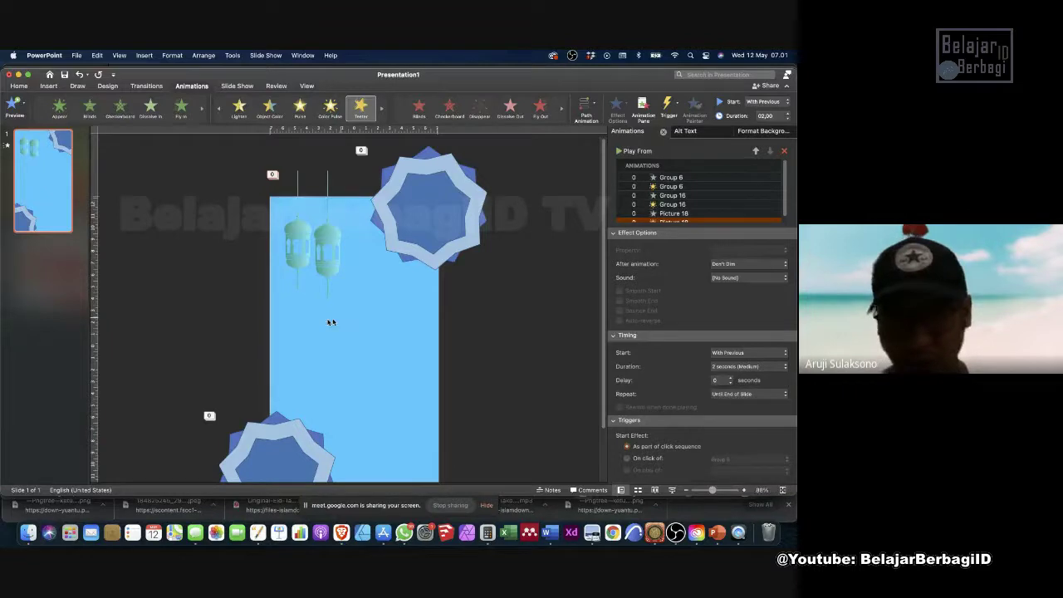
Apply a Fly In entrance animation to the right lantern, coming From Top with a duration of 1 second (Fast).
click(332, 274)
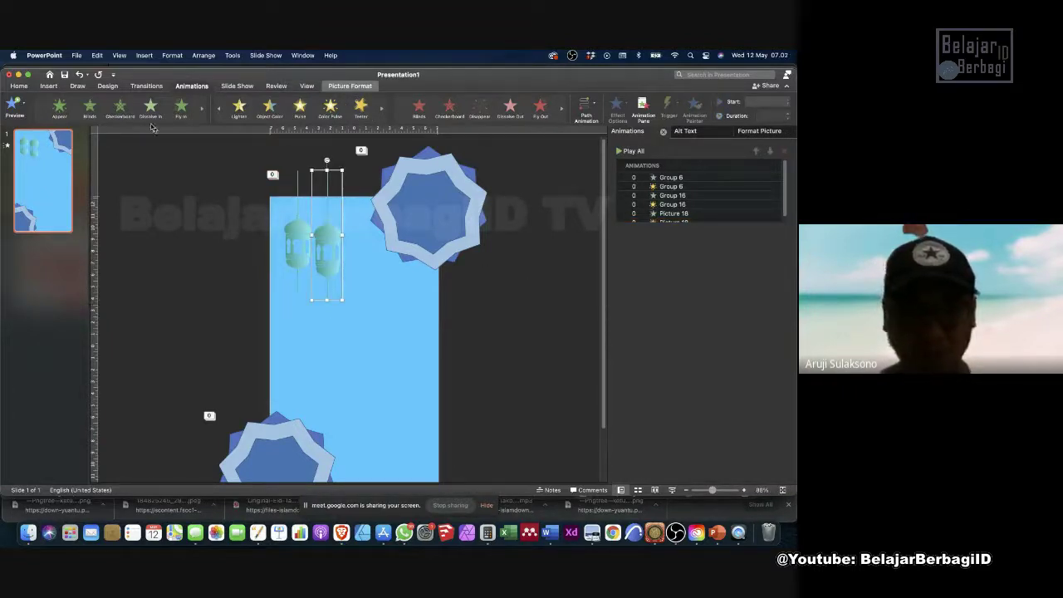
click(181, 110)
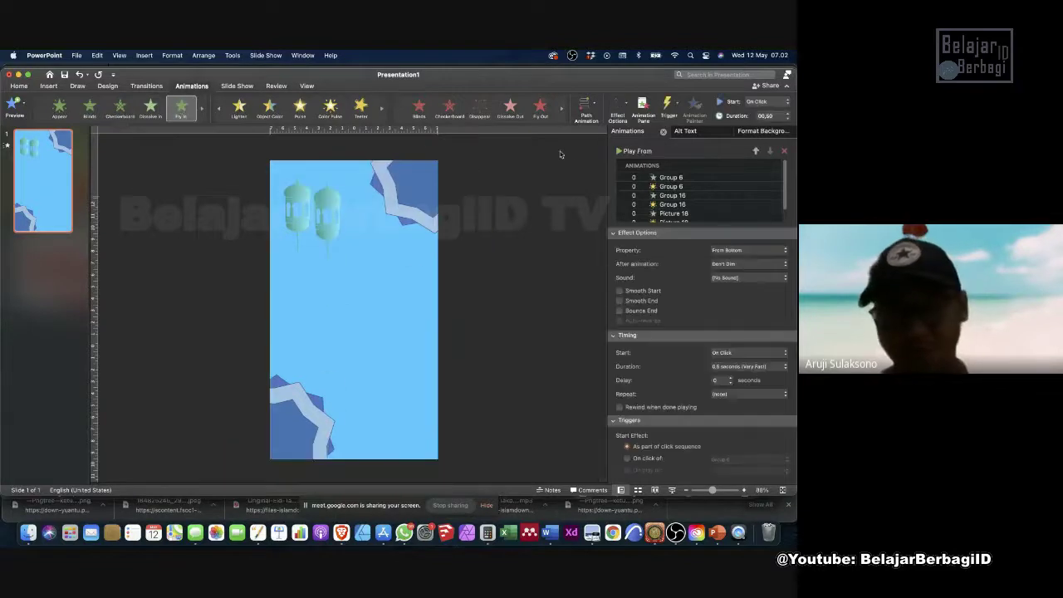
click(788, 249)
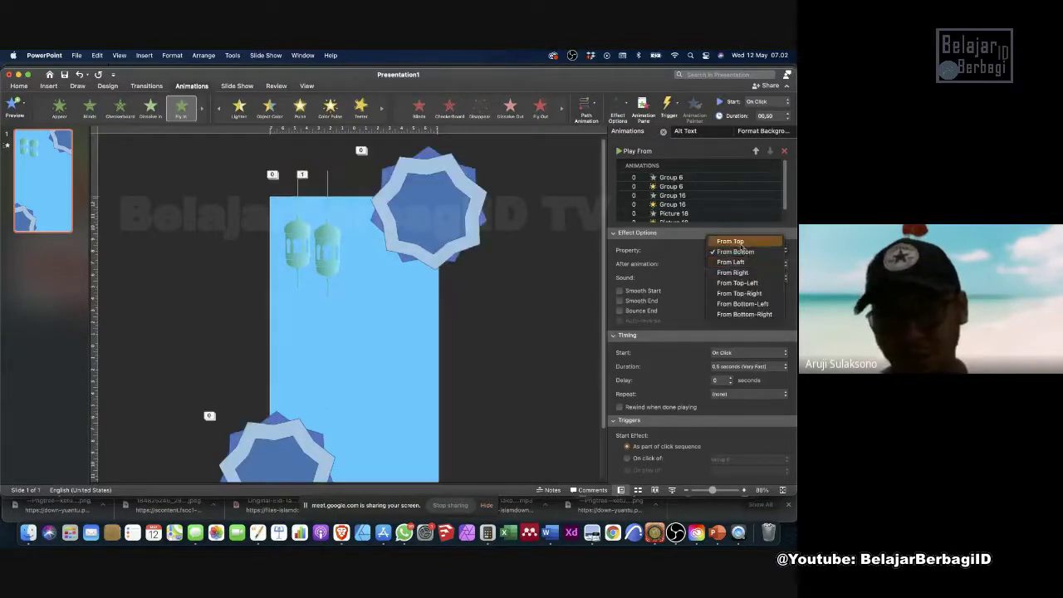
click(739, 245)
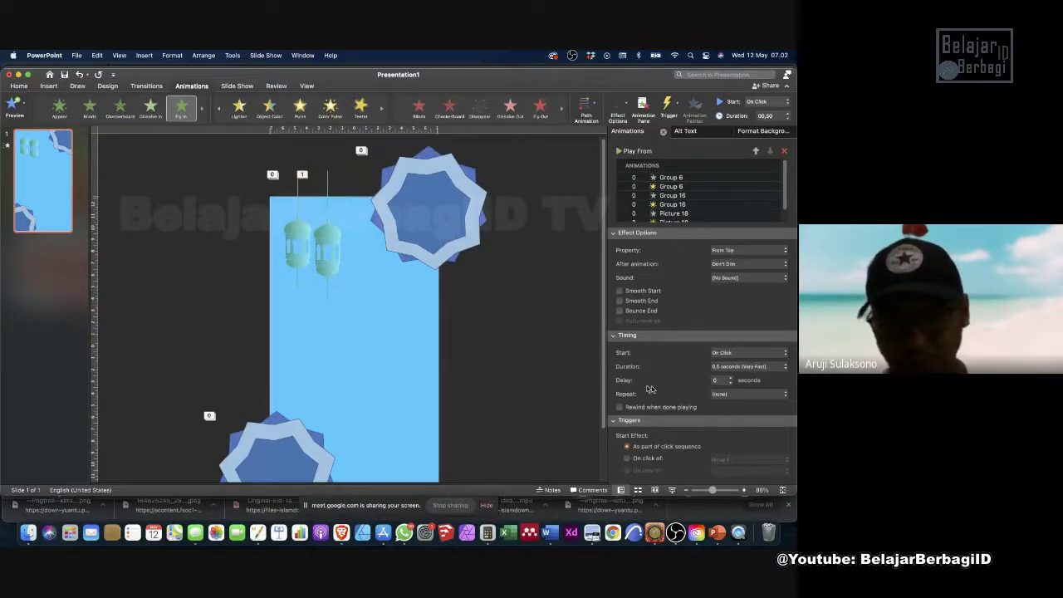
click(752, 368)
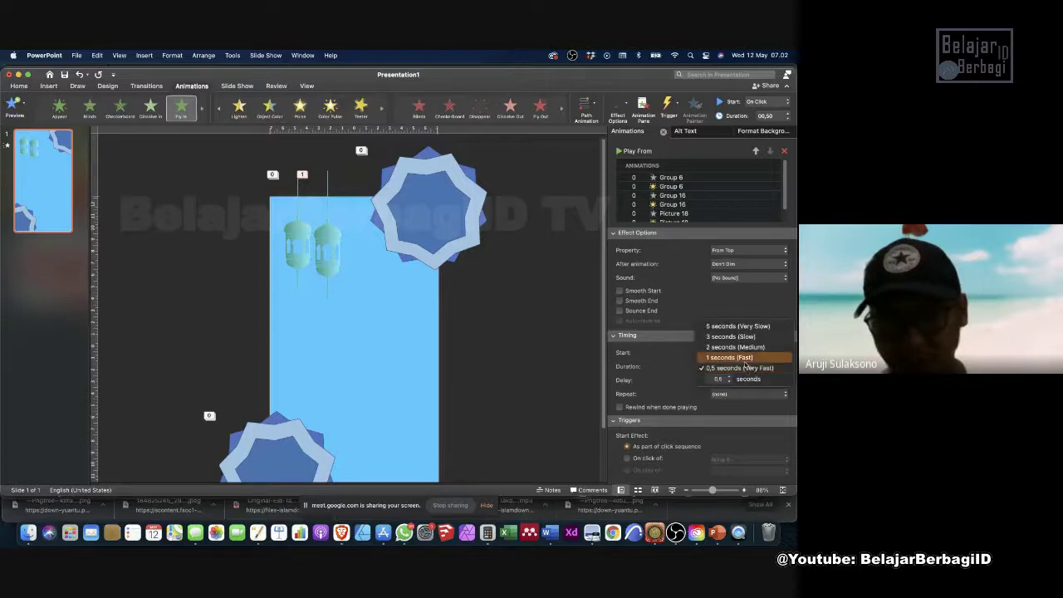
click(735, 357)
Set the right lantern's Fly In to start With Previous and repeat Until End of Slide, and preview the animations.
scroll(698, 191, down, 2)
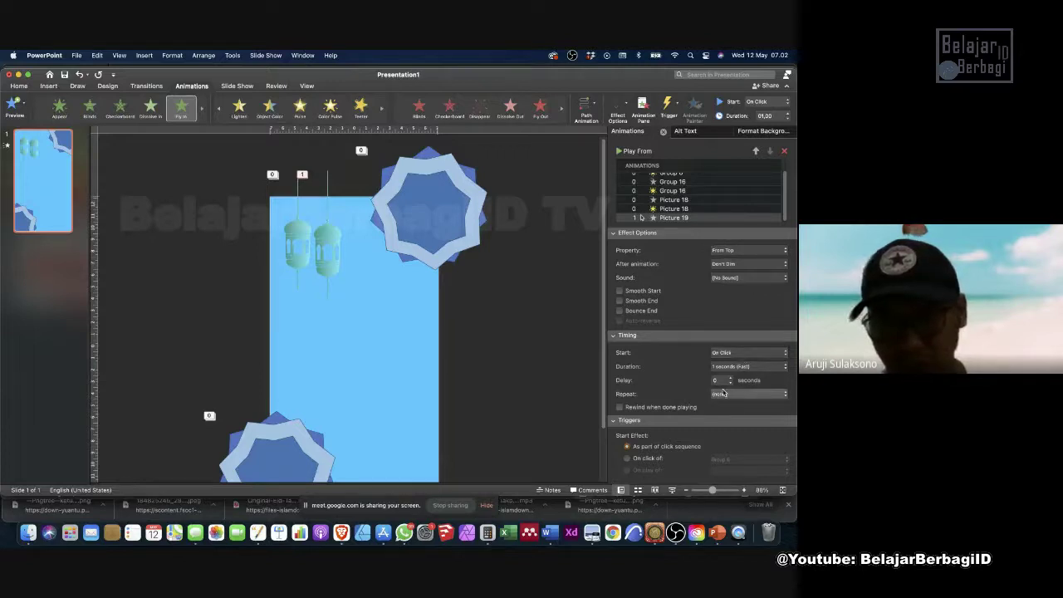
click(727, 354)
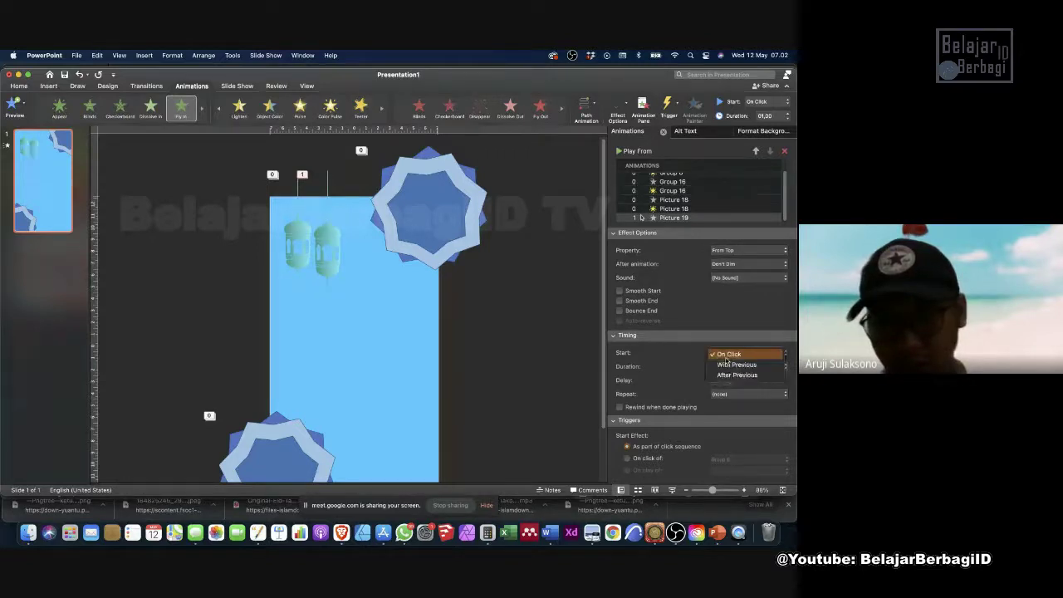
click(731, 365)
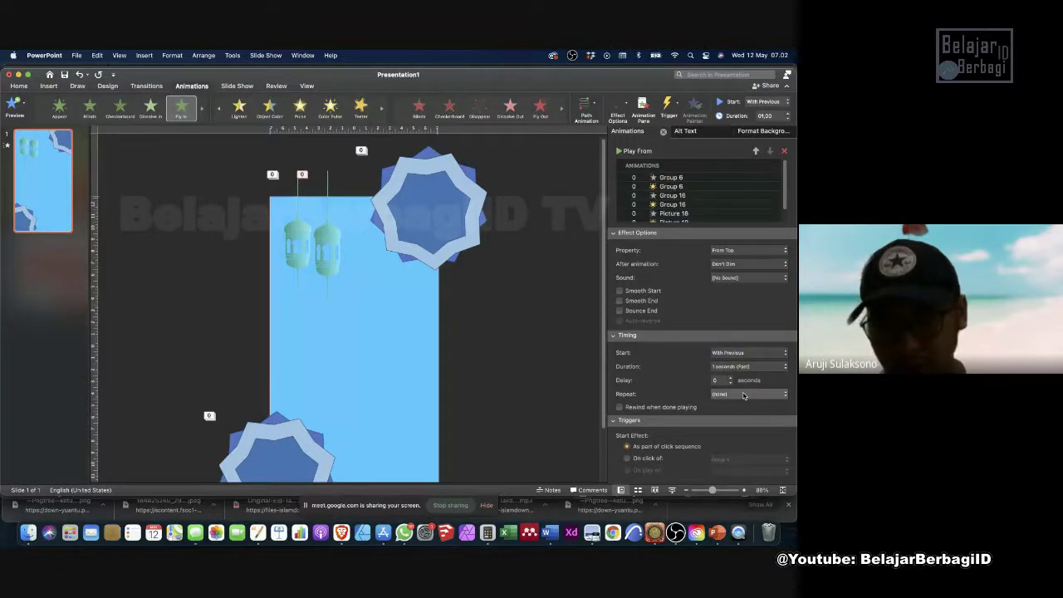
click(743, 396)
click(730, 485)
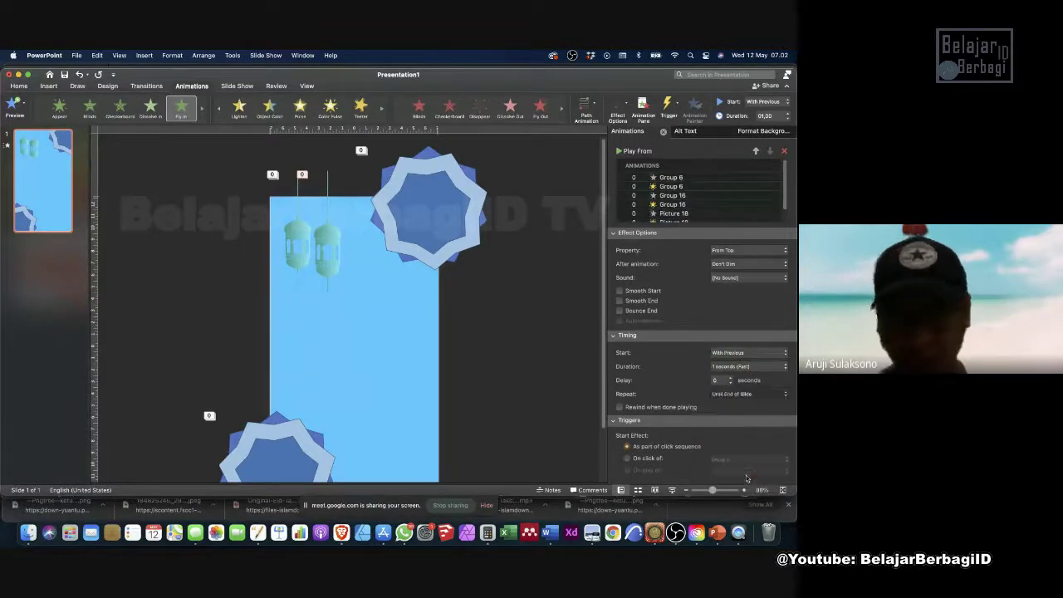
click(14, 106)
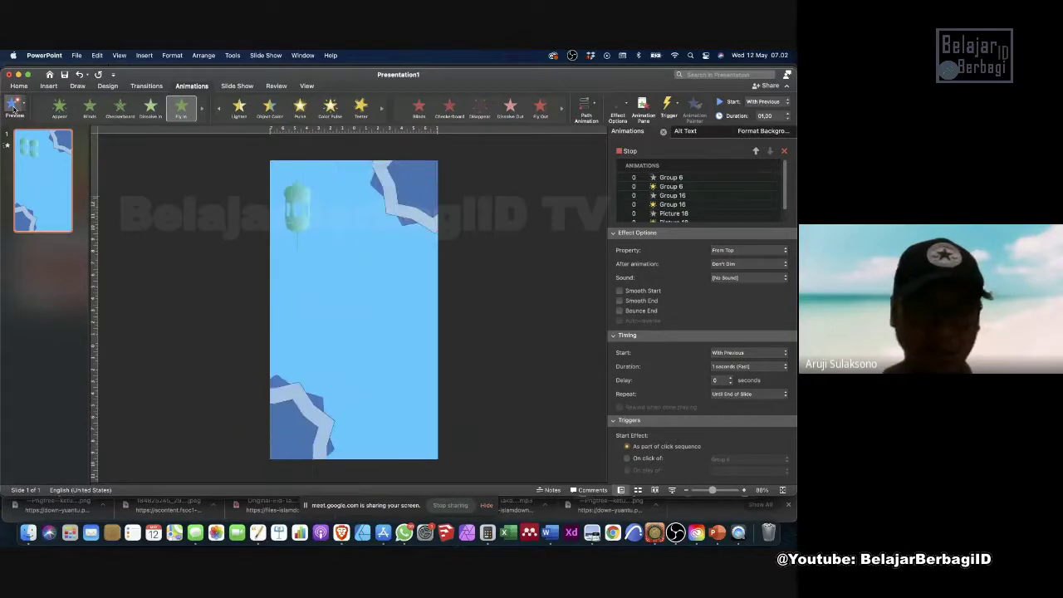
click(13, 105)
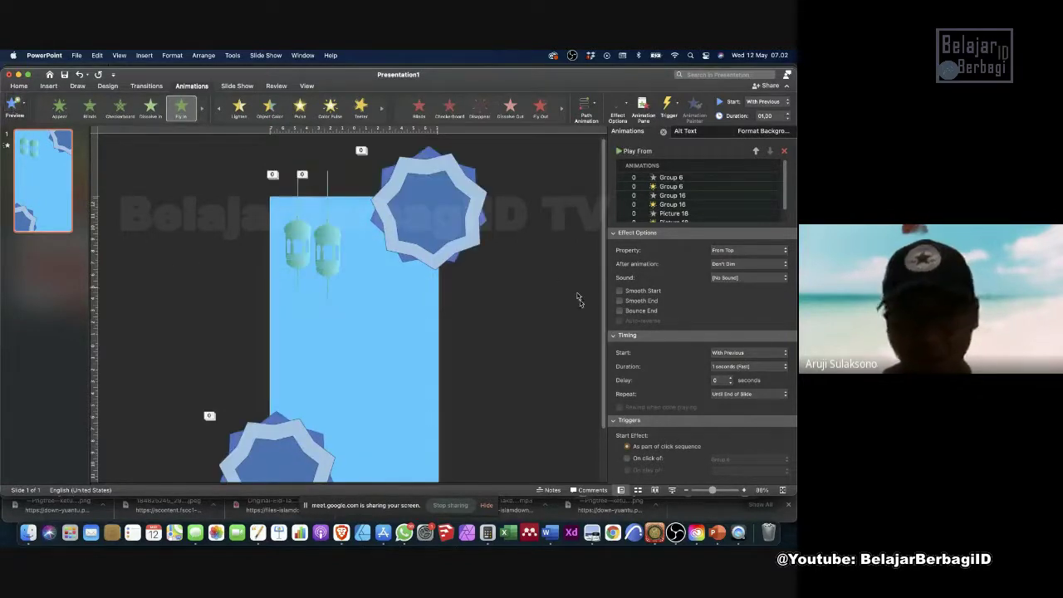
Set the repeat of the right lantern's Fly In animation to none.
scroll(667, 180, down, 2)
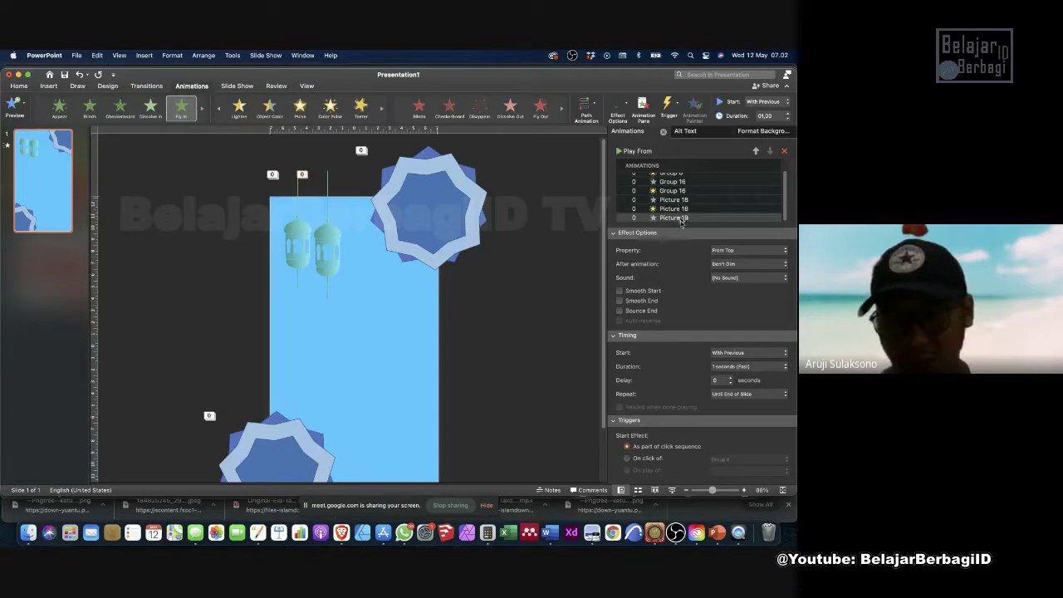
click(736, 394)
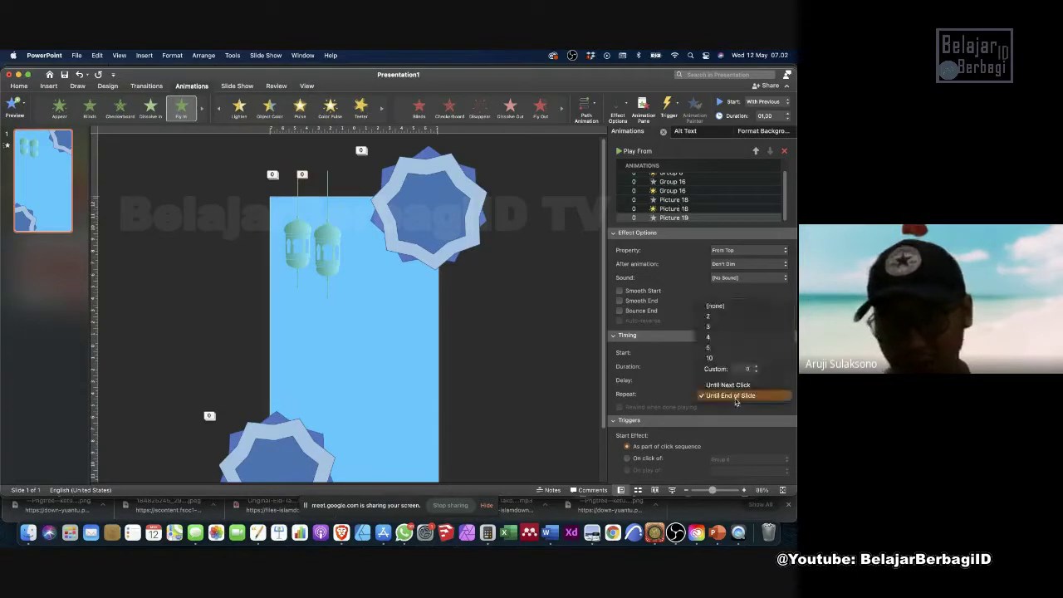
click(715, 305)
Add a Teeter emphasis to the right lantern, starting With Previous and repeating Until End of Slide, and preview the animations.
click(327, 241)
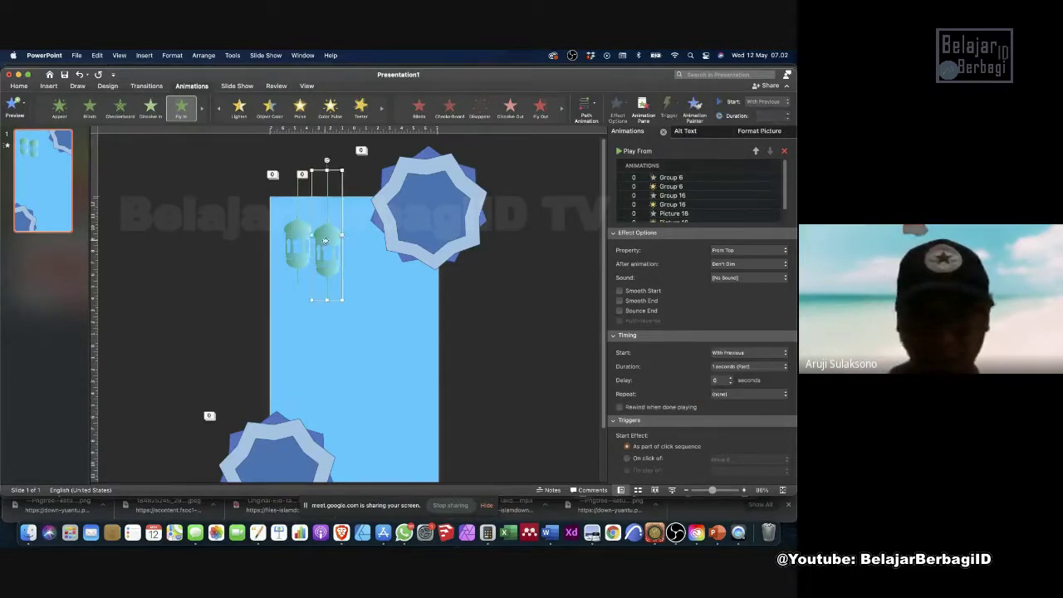
click(360, 110)
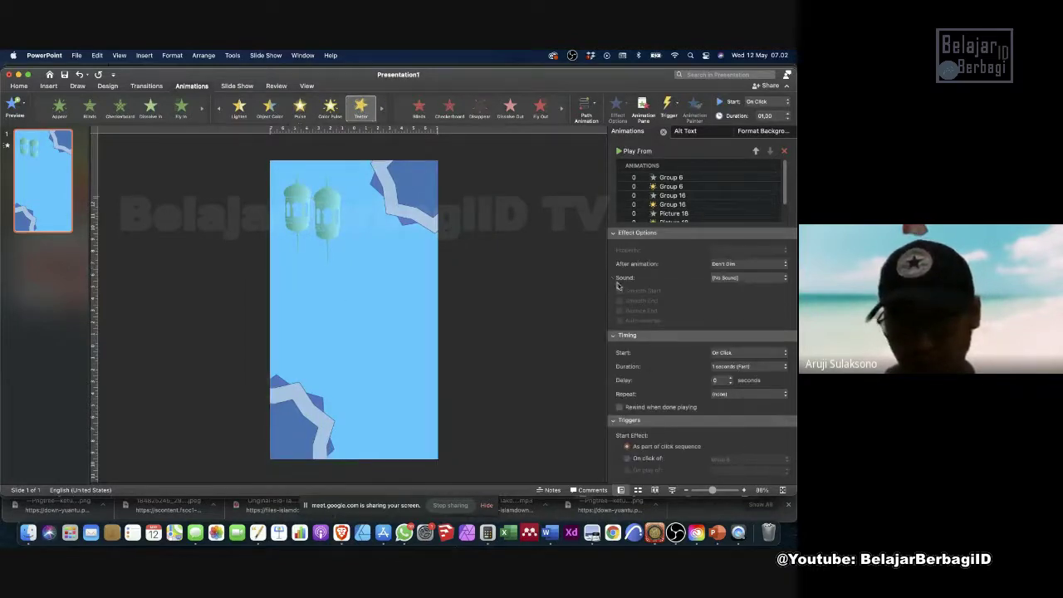
click(748, 353)
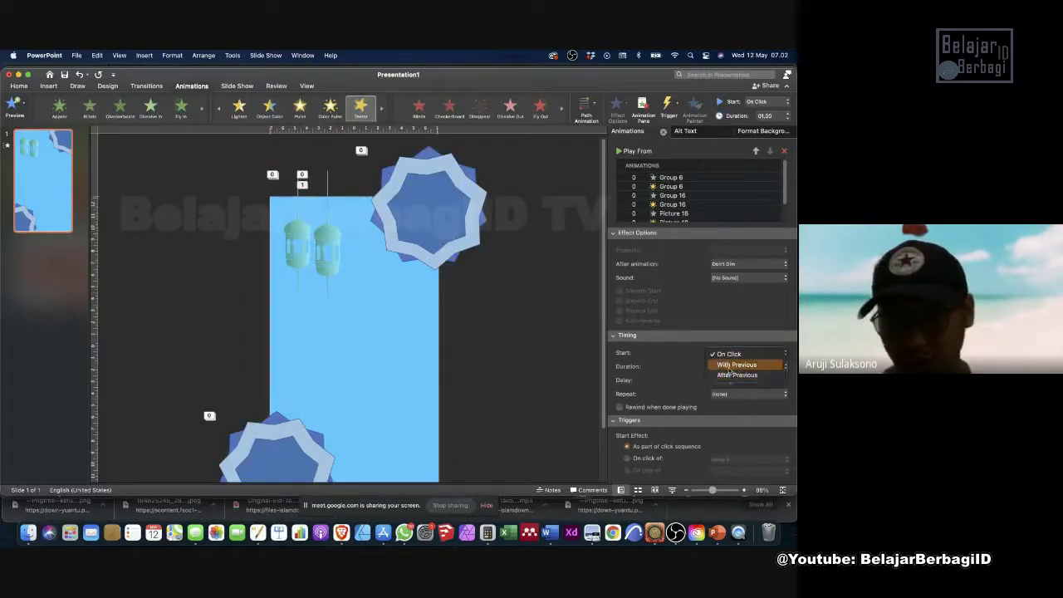
click(731, 365)
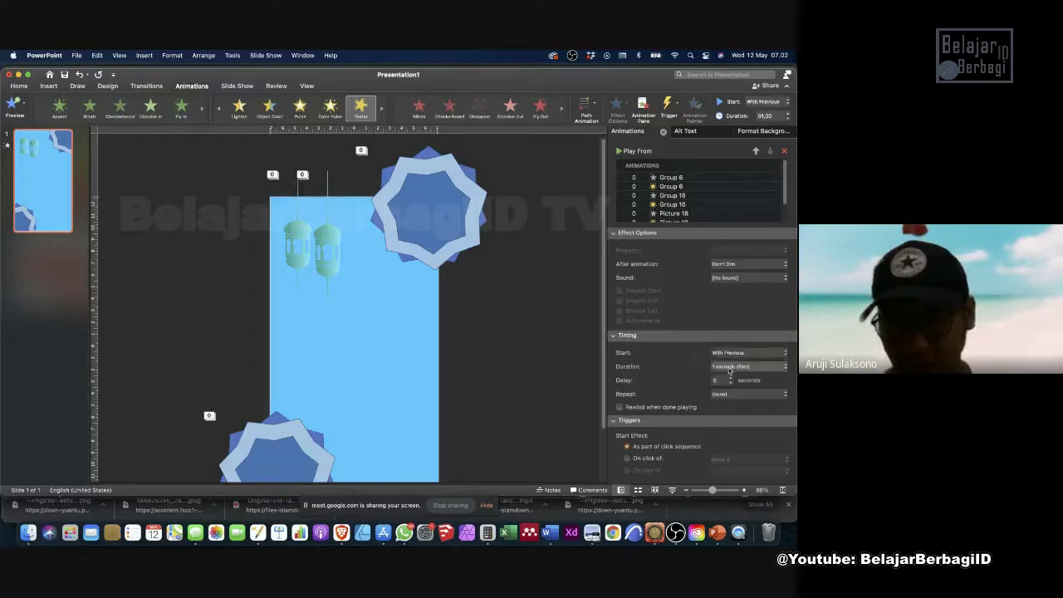
click(735, 394)
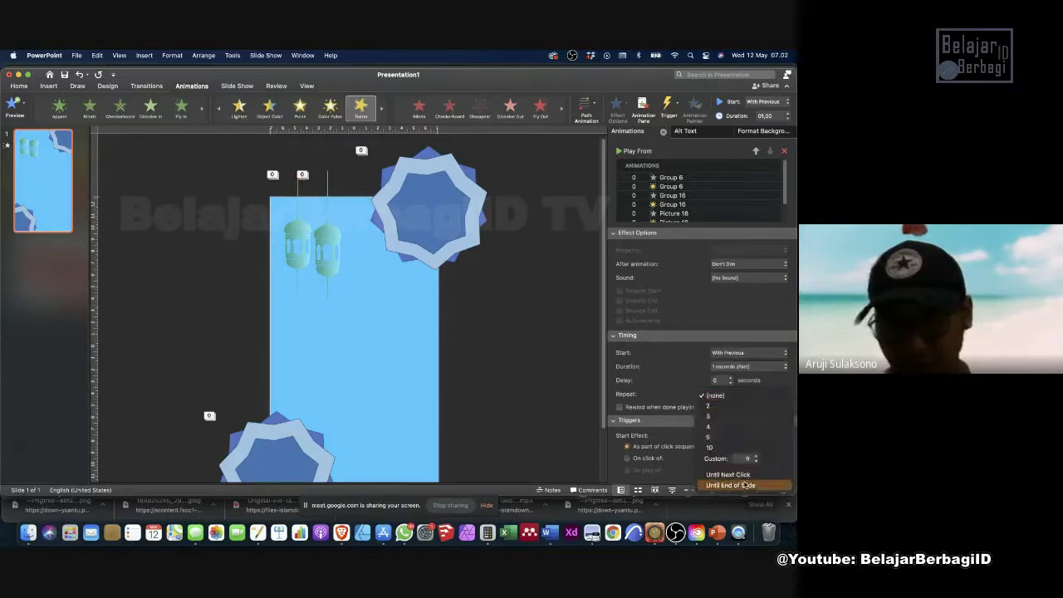
click(746, 485)
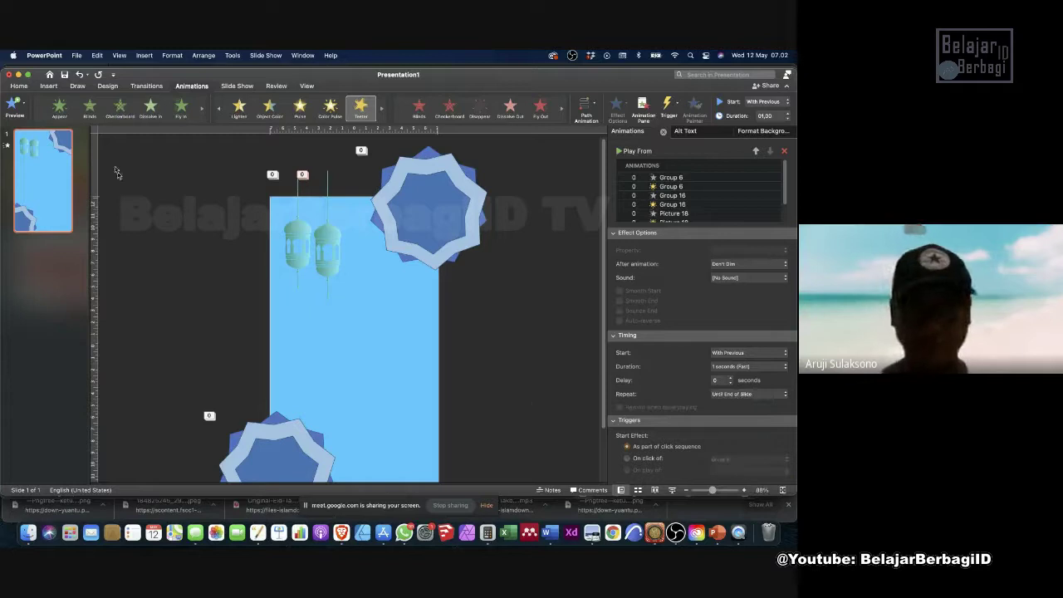
click(14, 105)
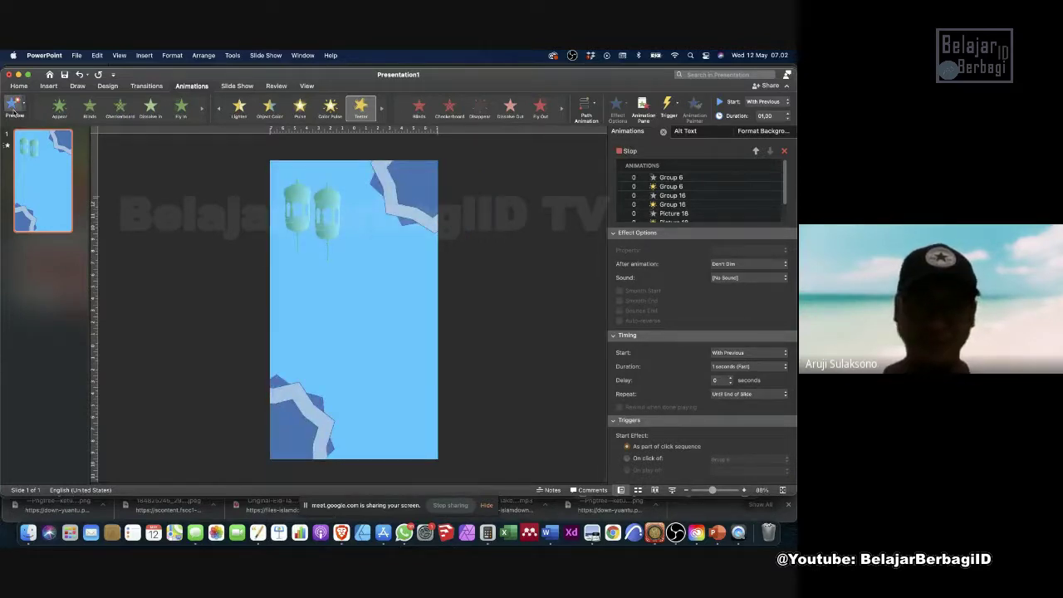
click(14, 106)
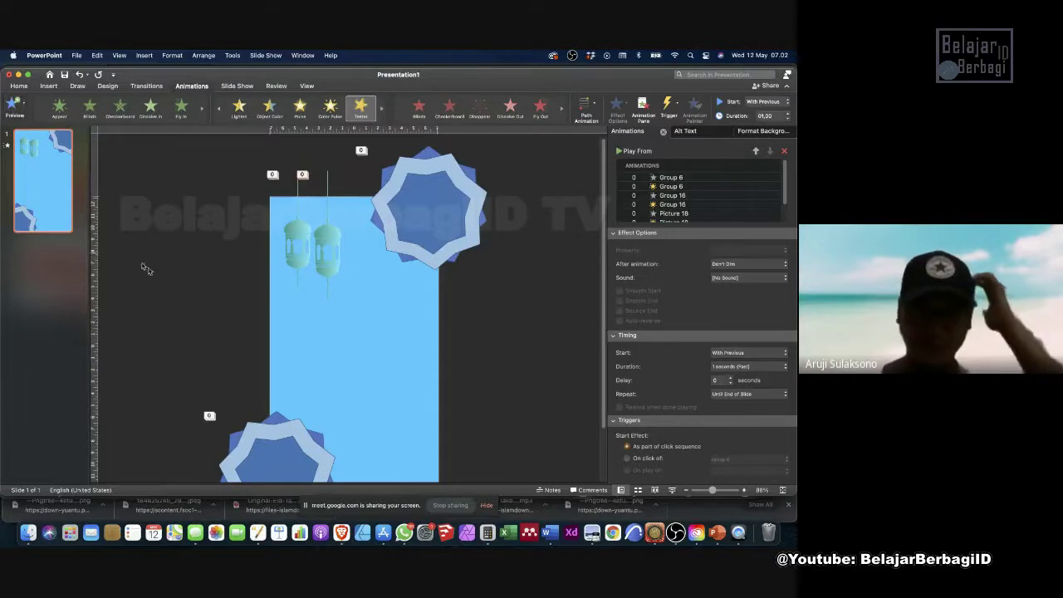
Switch to the browser to check the Google Meet chat, and return to the PowerPoint presentation.
key(super+Tab)
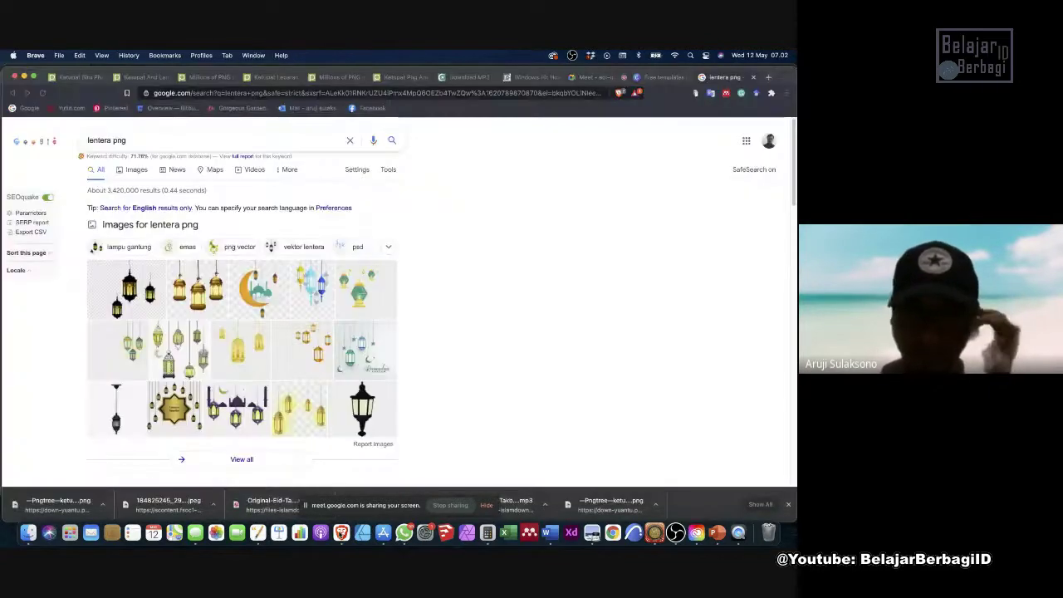
click(602, 78)
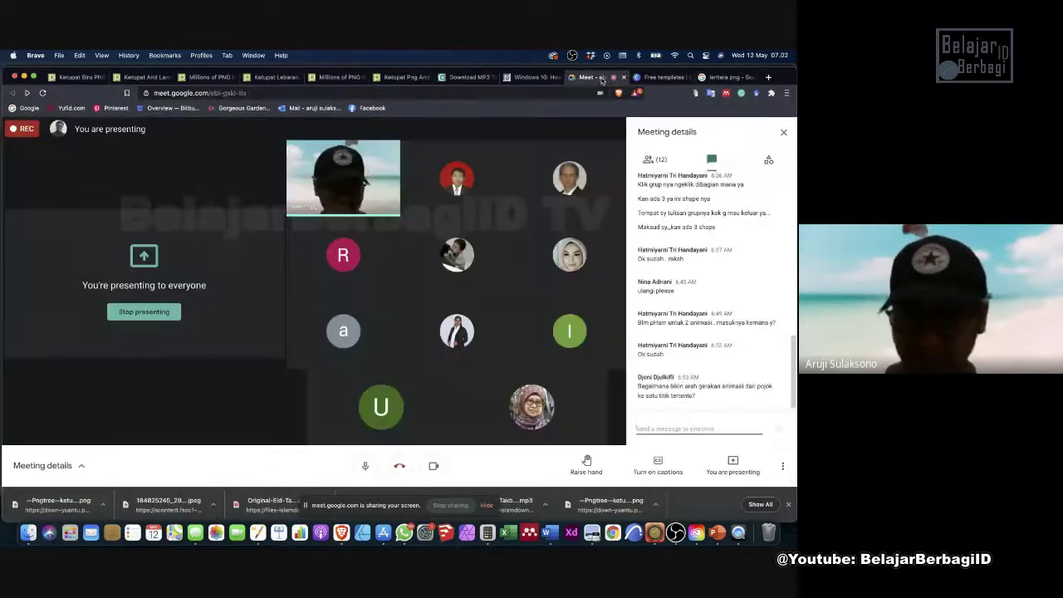
click(715, 542)
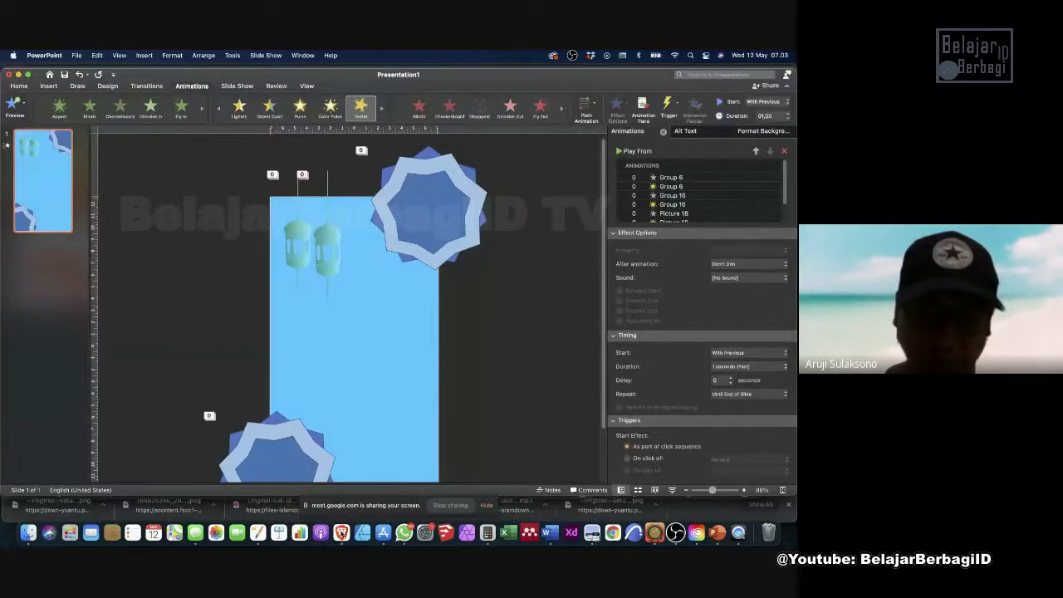
click(720, 508)
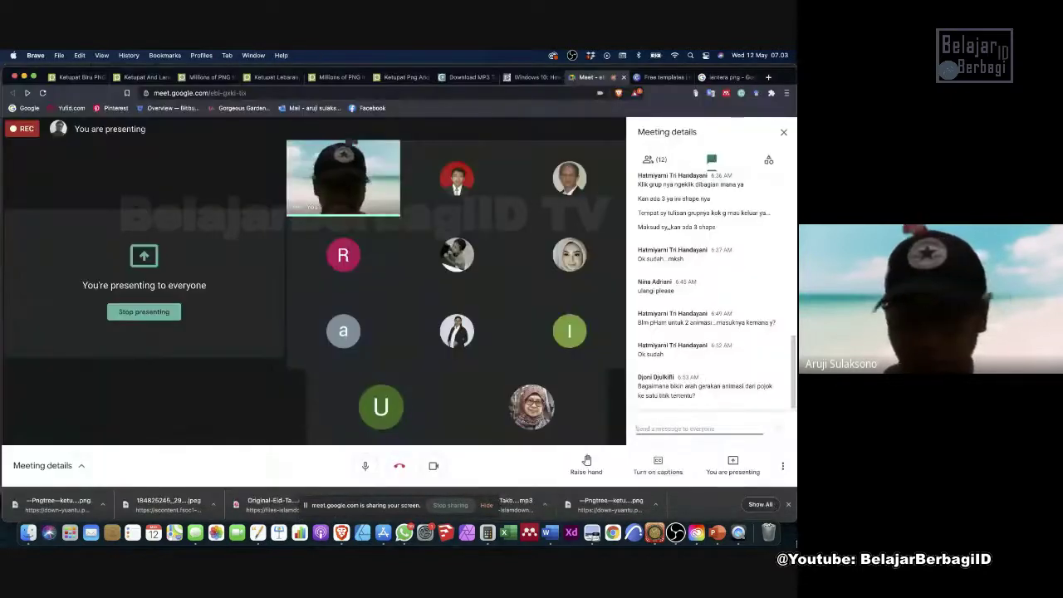
click(718, 535)
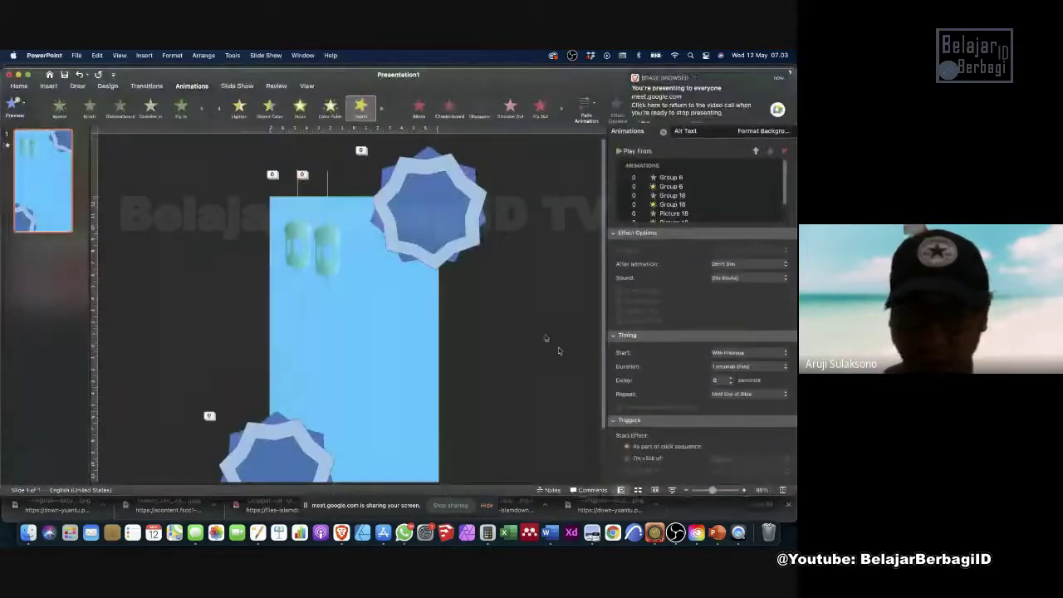
Switch to Finder and browse the ricat folder for the cut-out PNG photo of the walking man, previewing it.
click(236, 251)
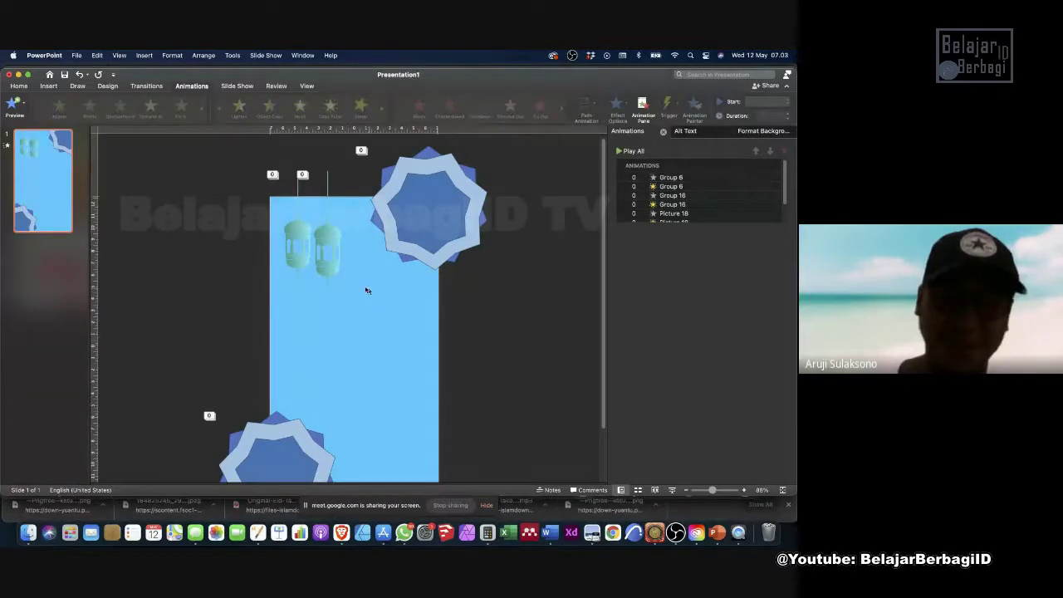
click(28, 533)
scroll(326, 295, up, 10)
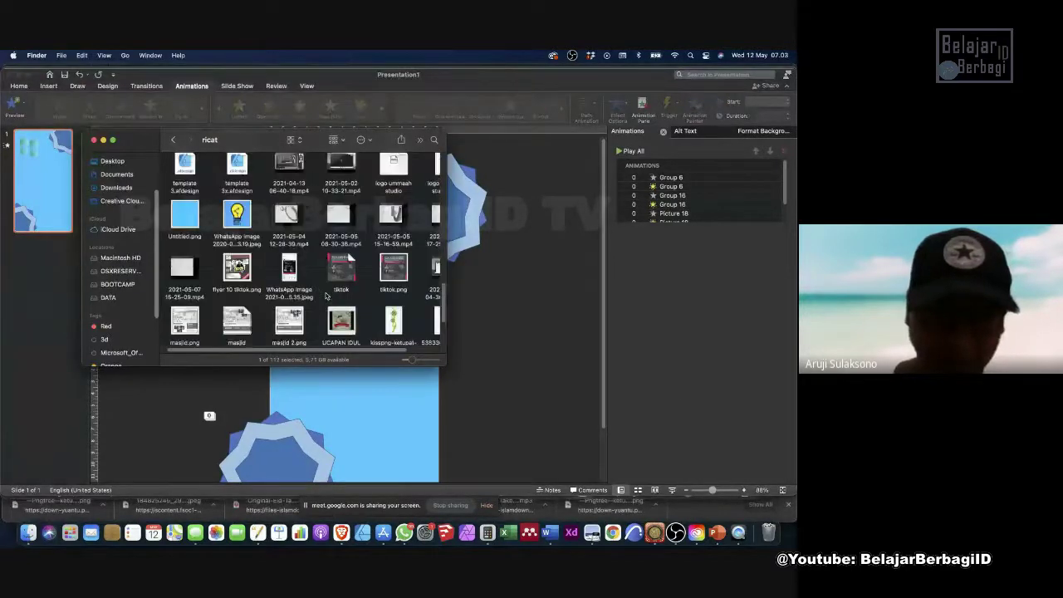
scroll(327, 294, up, 10)
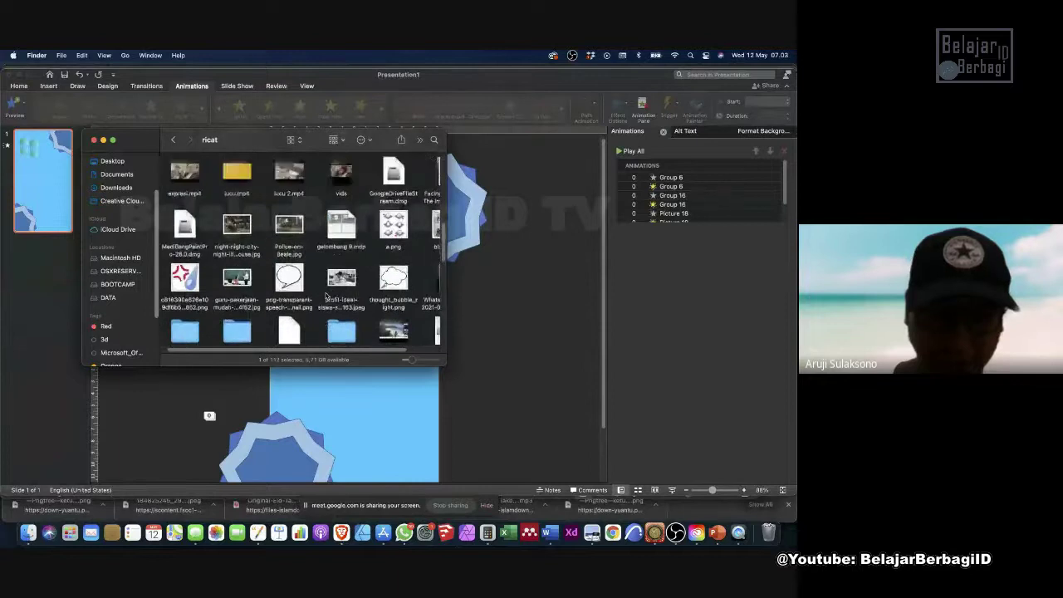
scroll(326, 295, up, 10)
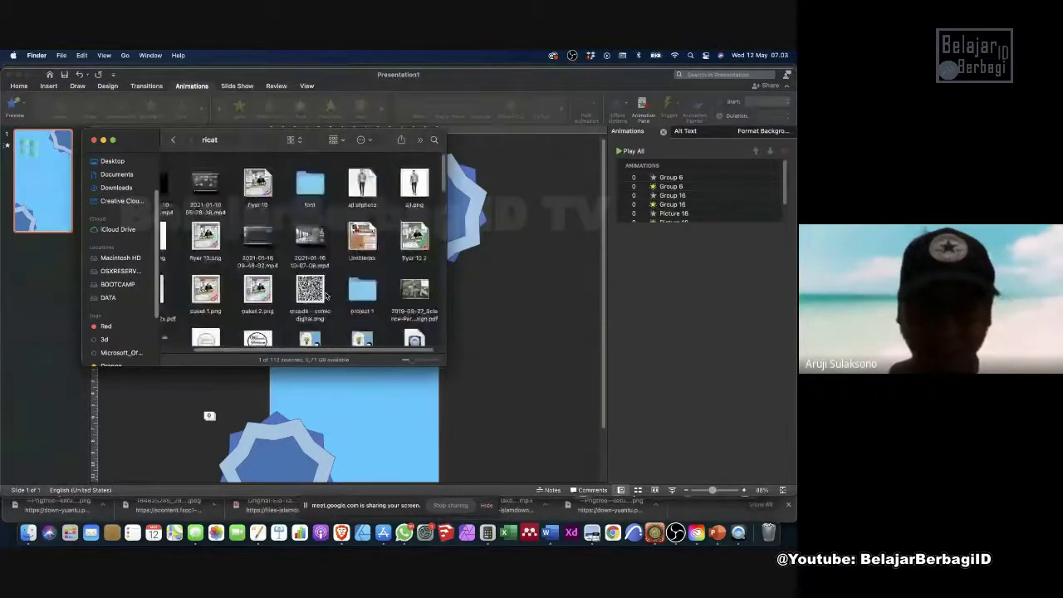
key(space)
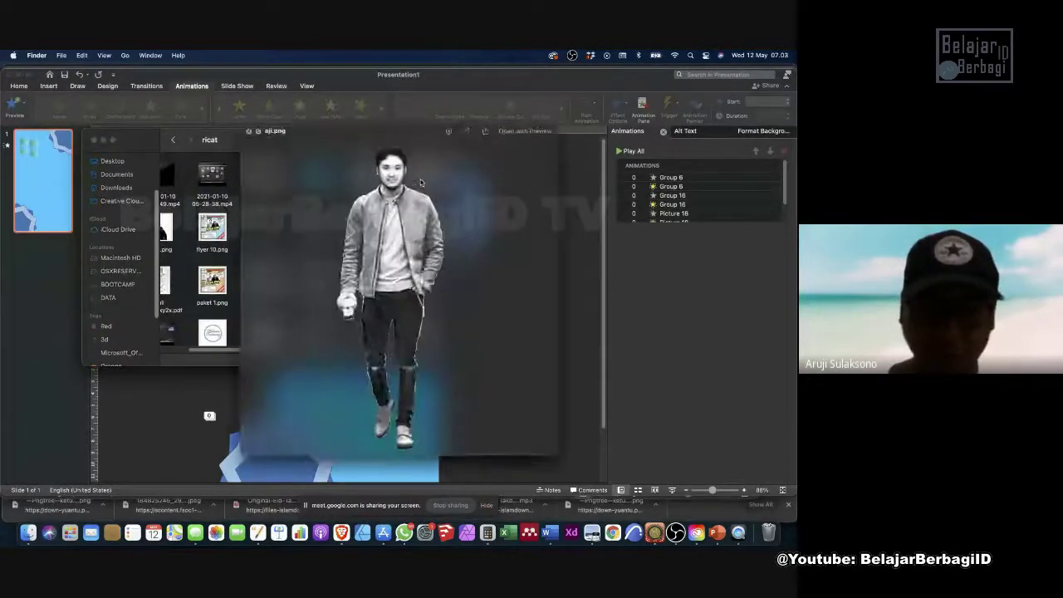
key(space)
Insert the cut-out photo of the walking man onto the slide and position it below the two lanterns.
drag(258, 144, 635, 204)
drag(792, 228, 376, 313)
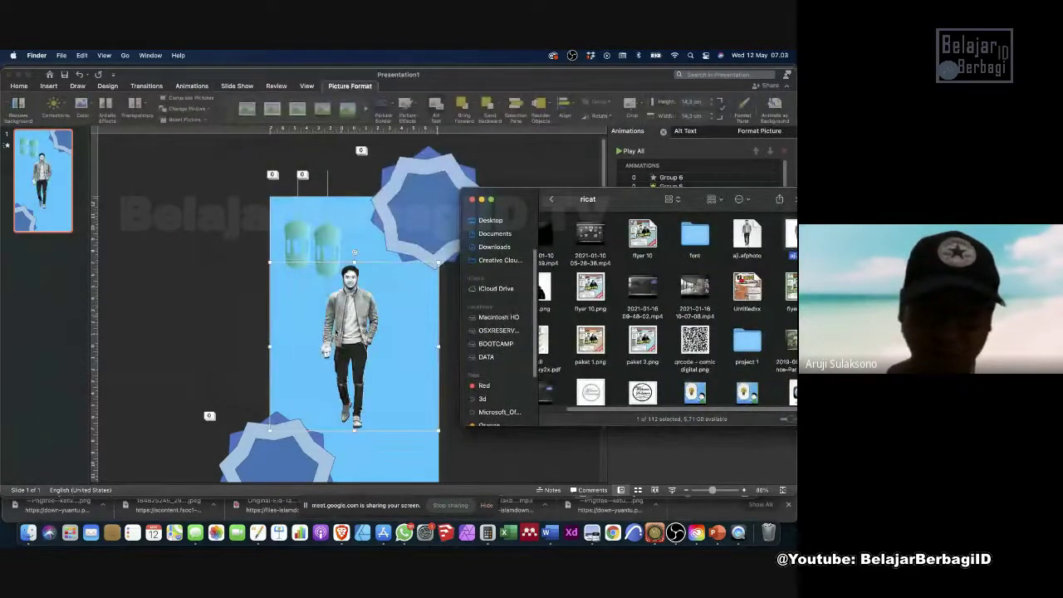
click(339, 354)
drag(362, 322, 358, 345)
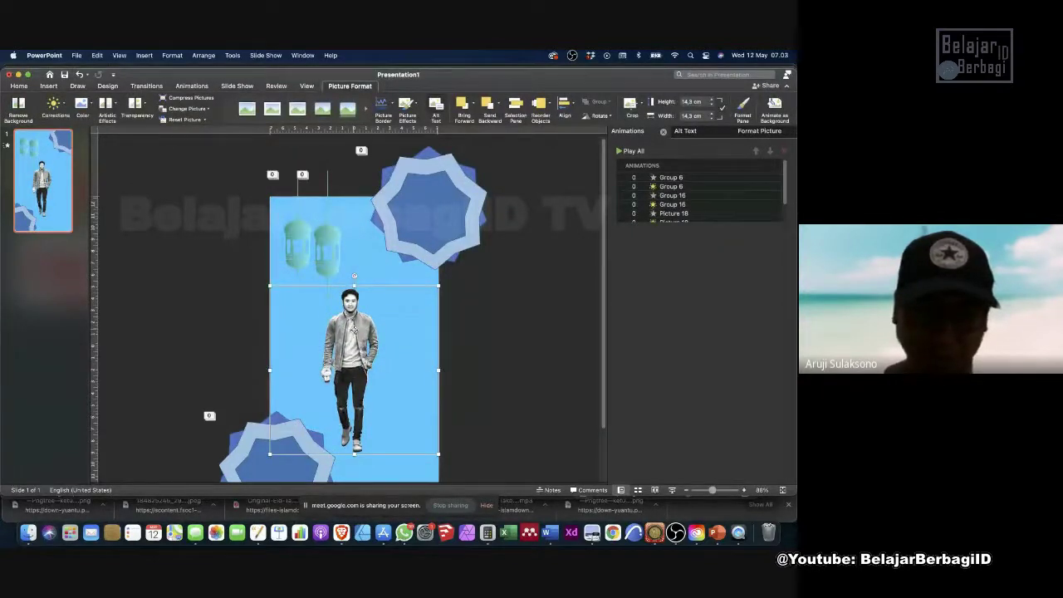
Crop the man's photo to his upper body, trimming the legs and the empty space on both sides.
right_click(355, 330)
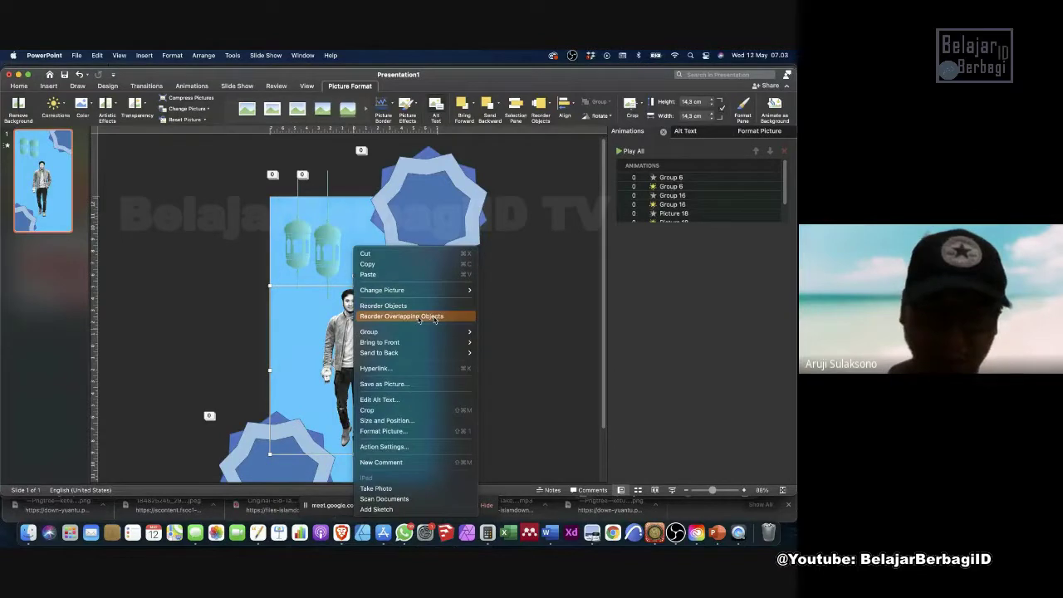
click(378, 410)
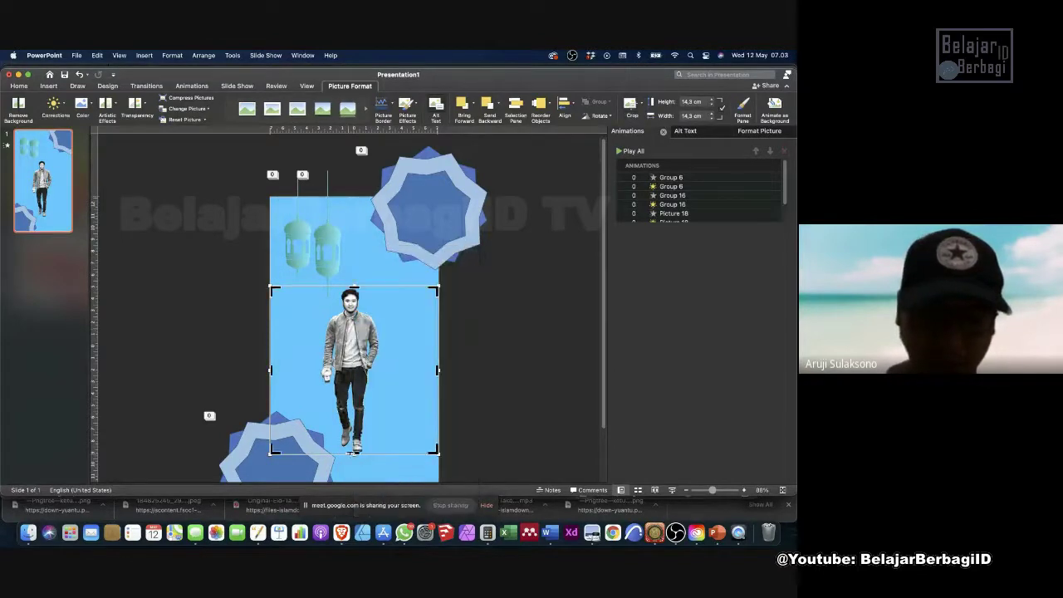
drag(354, 453, 355, 353)
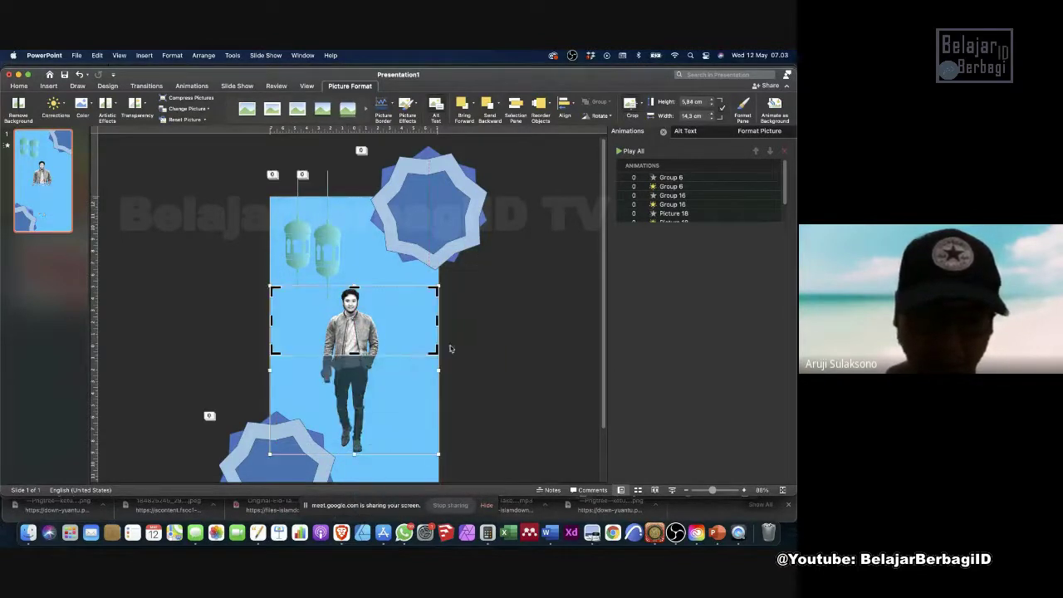
drag(438, 324, 383, 324)
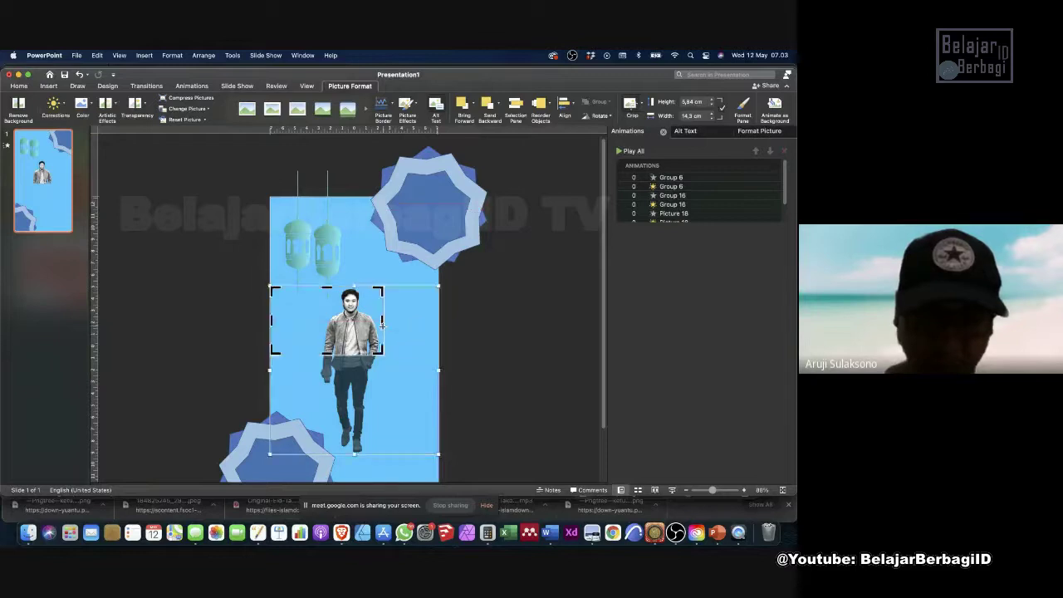
drag(270, 320, 374, 375)
click(502, 340)
Scale the cropped photo to about 7.9 cm high by 7.36 cm wide and position it centrally below the lanterns.
click(357, 339)
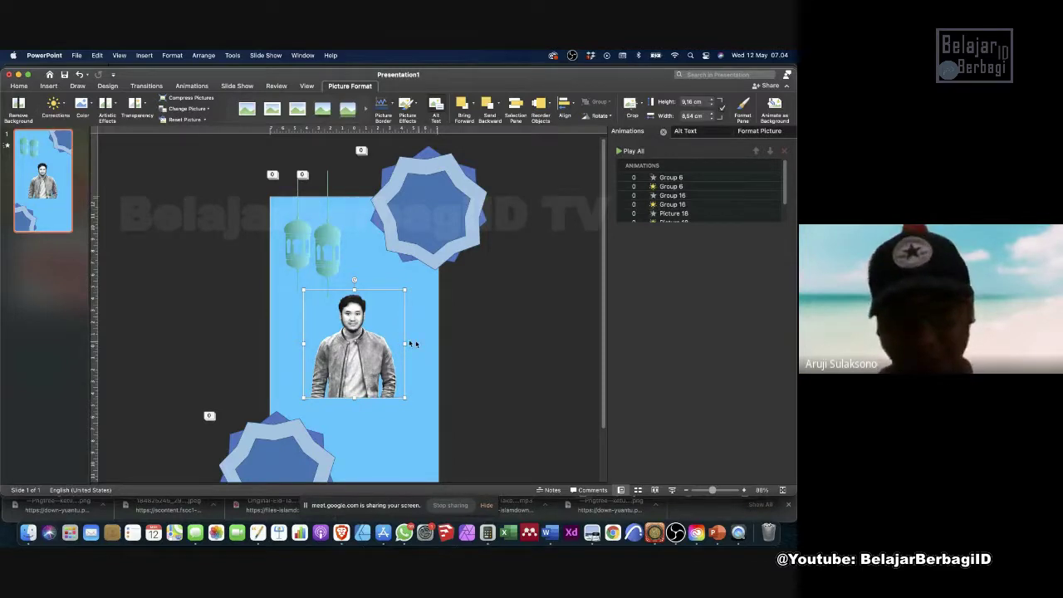
drag(347, 354, 348, 348)
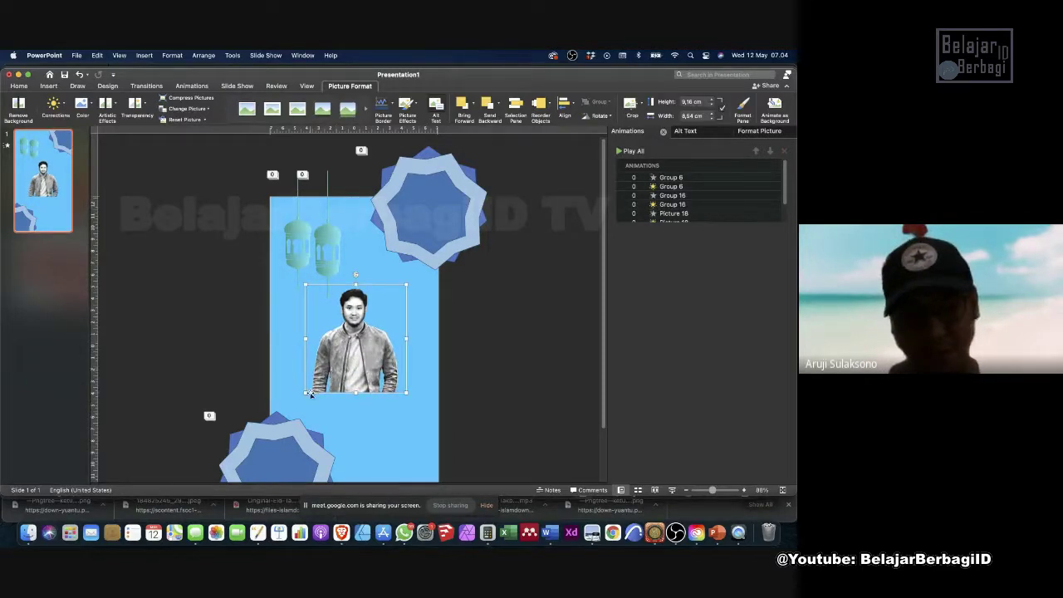
drag(305, 393, 387, 374)
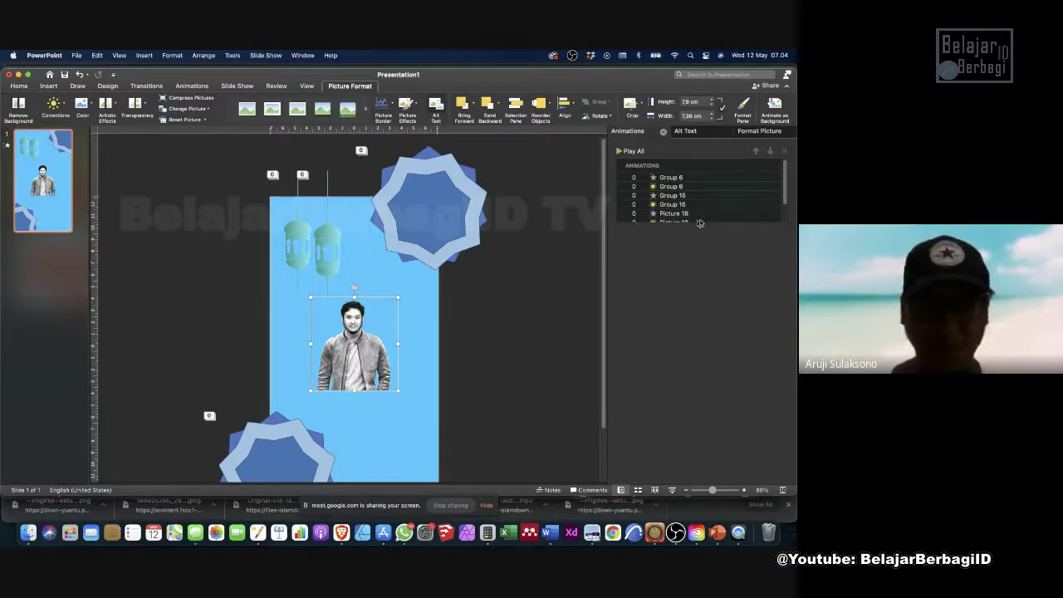
scroll(441, 315, down, 3)
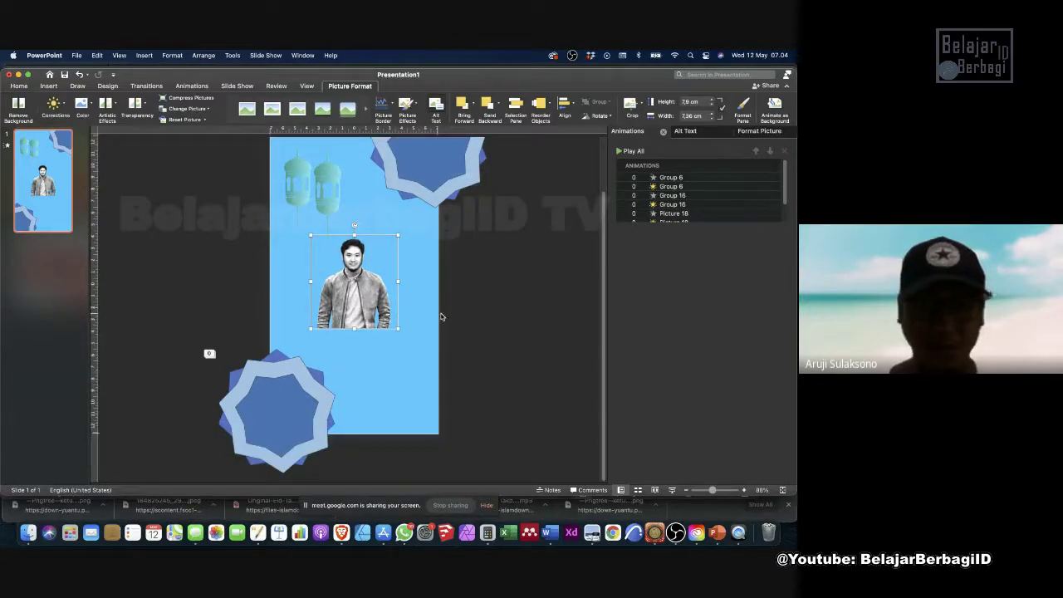
scroll(400, 324, up, 3)
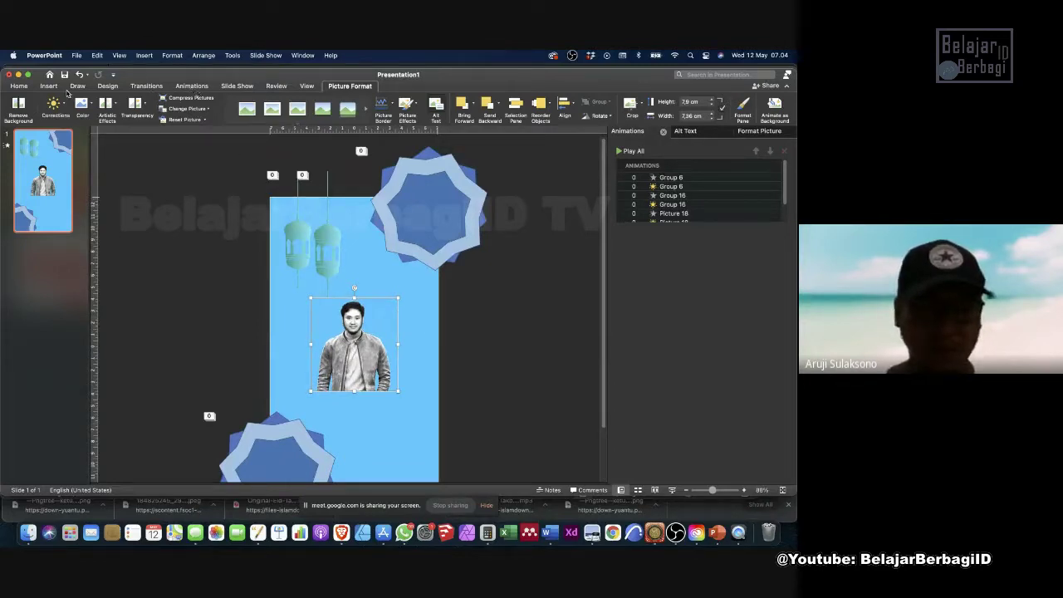
click(470, 340)
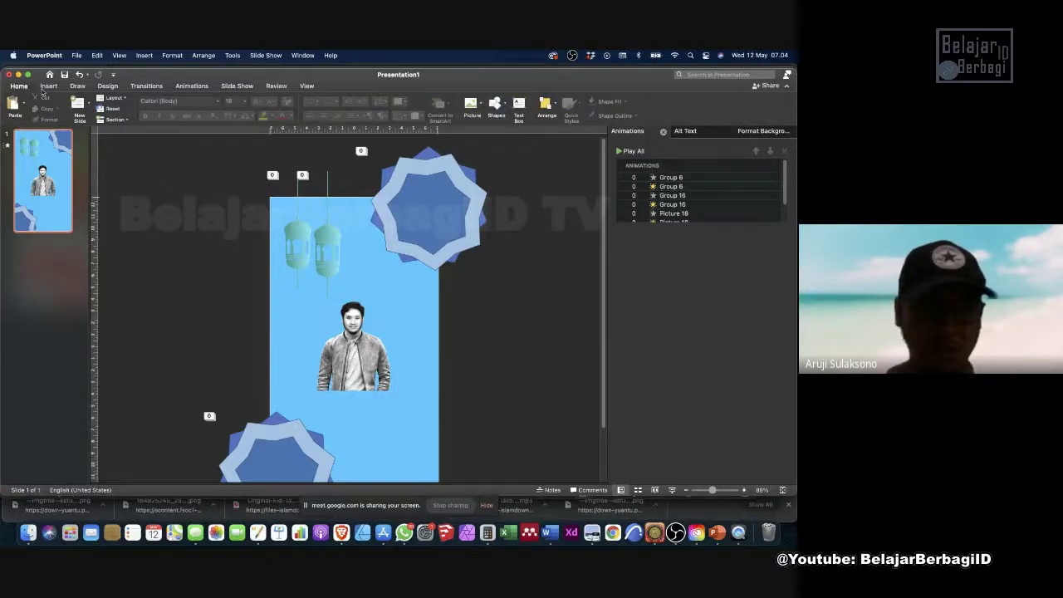
click(75, 86)
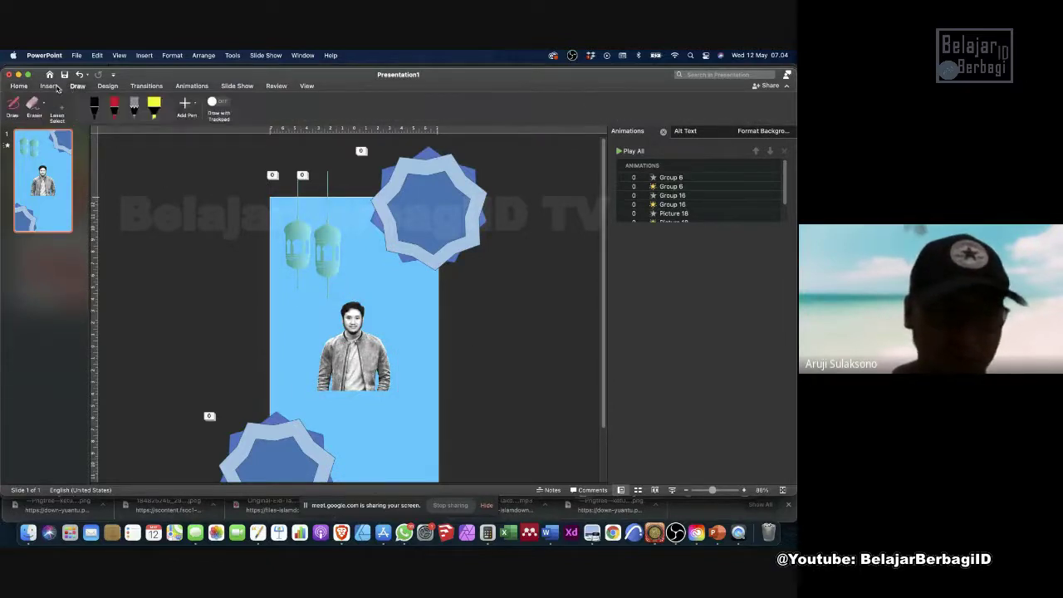
click(49, 87)
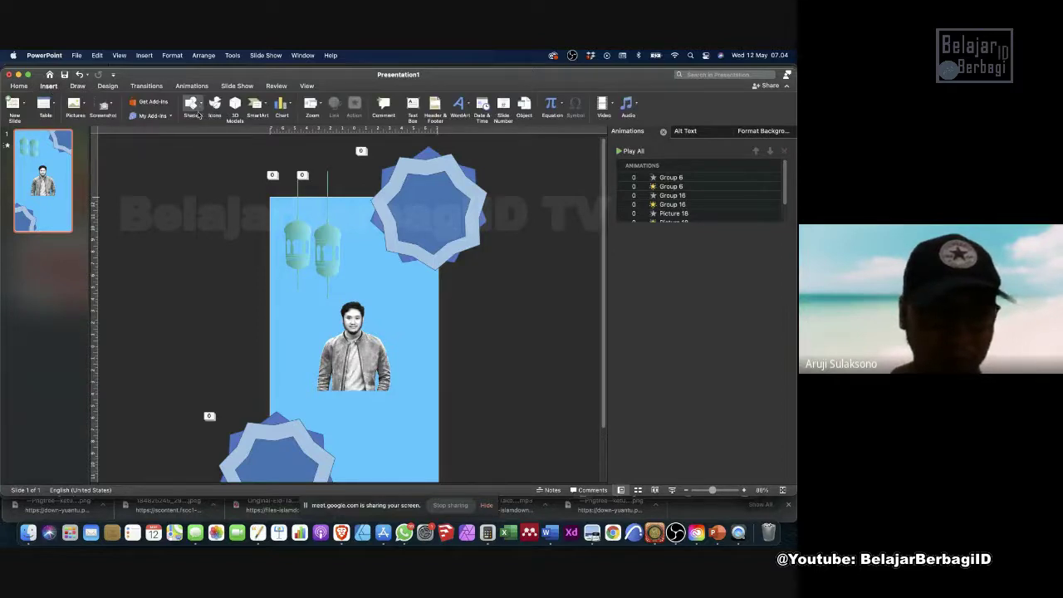
click(192, 106)
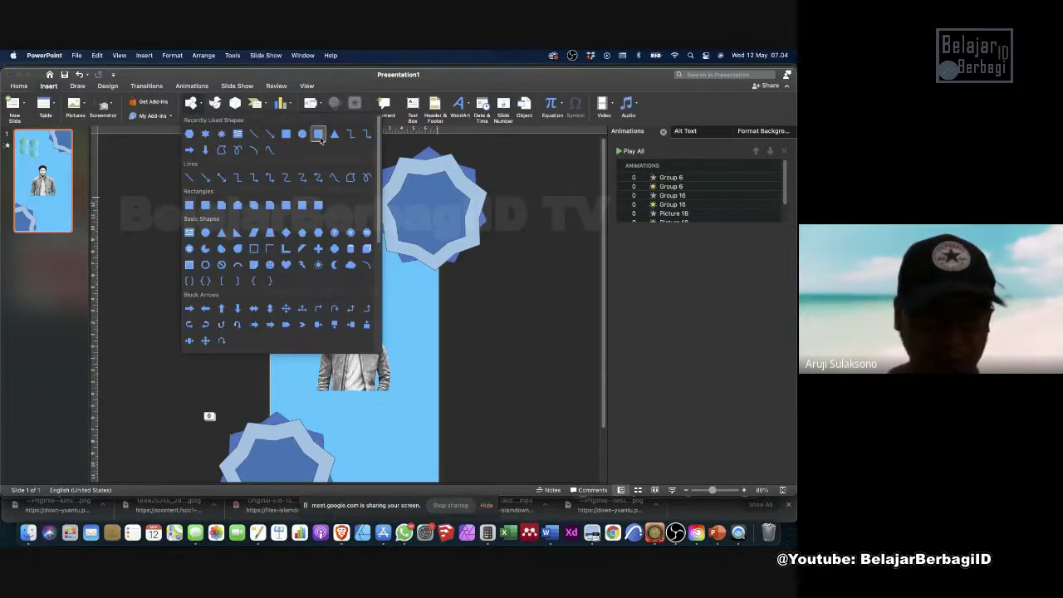
click(319, 136)
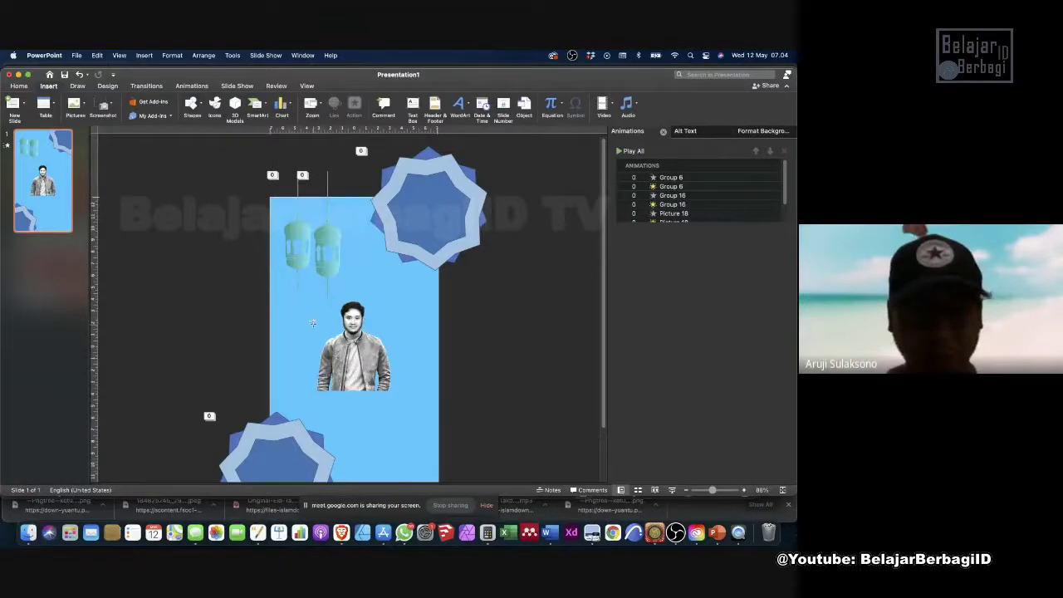
mouse_move(305, 302)
mouse_down()
mouse_move(392, 407)
mouse_move(405, 403)
mouse_move(407, 420)
mouse_move(408, 392)
mouse_move(408, 430)
mouse_up()
scroll(441, 370, down, 3)
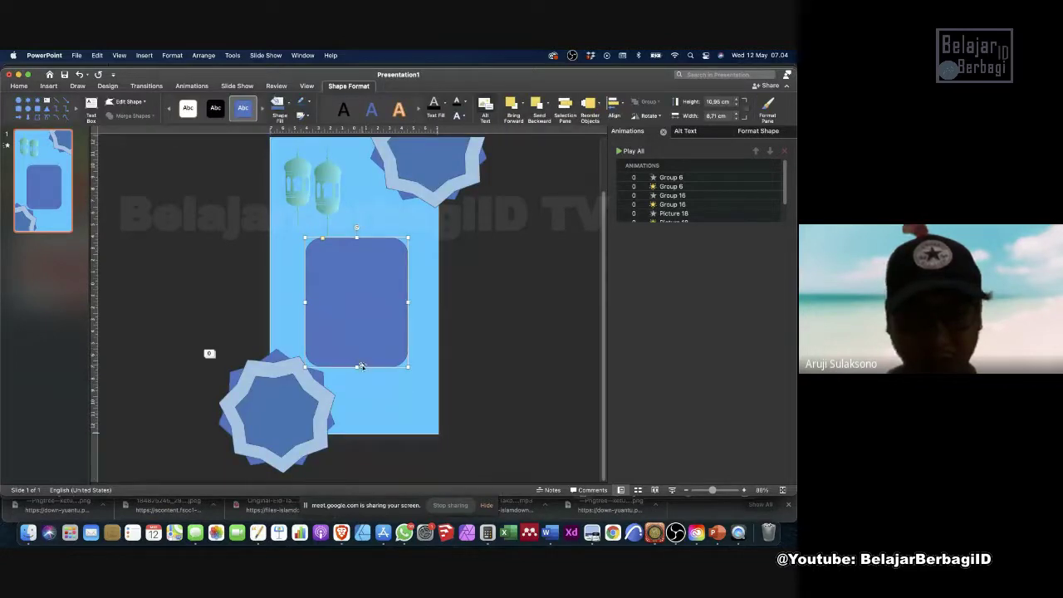
drag(355, 367, 359, 439)
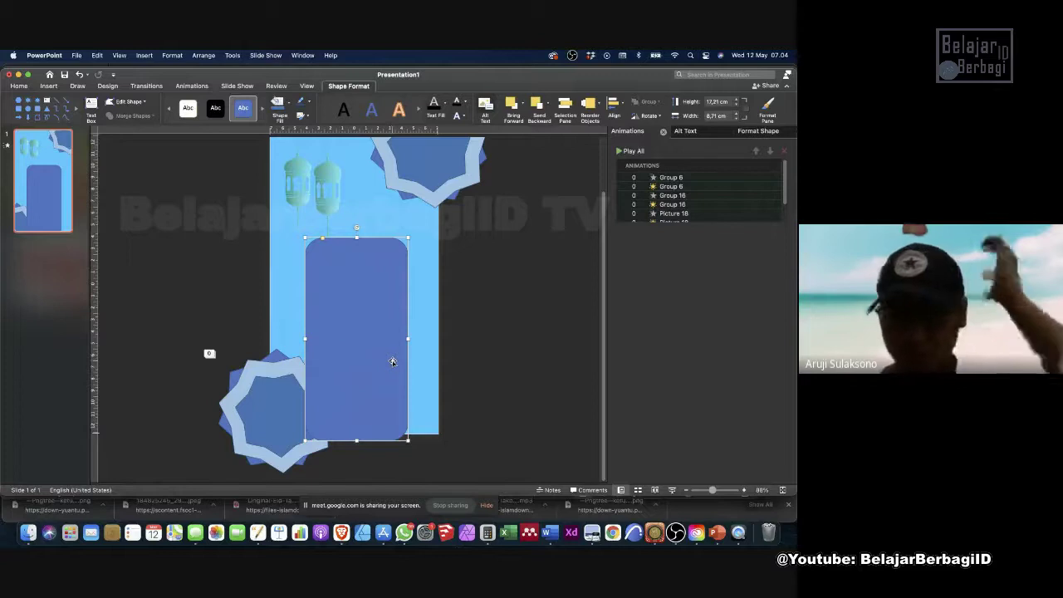
key(Delete)
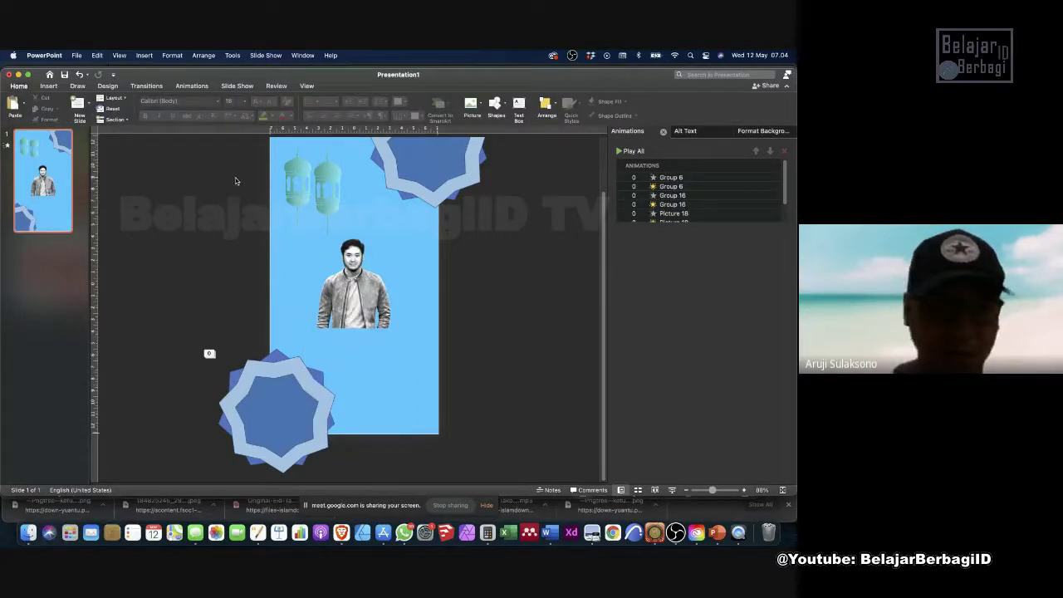
Draw a 4-point star about 7.95 cm high by 9.63 cm wide over the man's photo and widen it into an octagon.
click(49, 87)
click(192, 106)
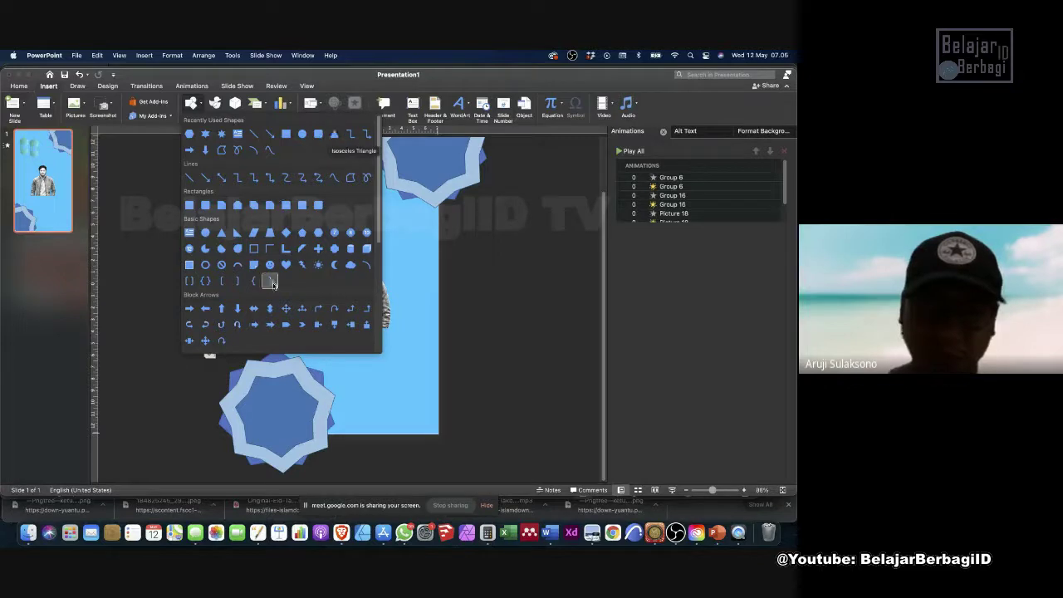
scroll(282, 285, down, 1)
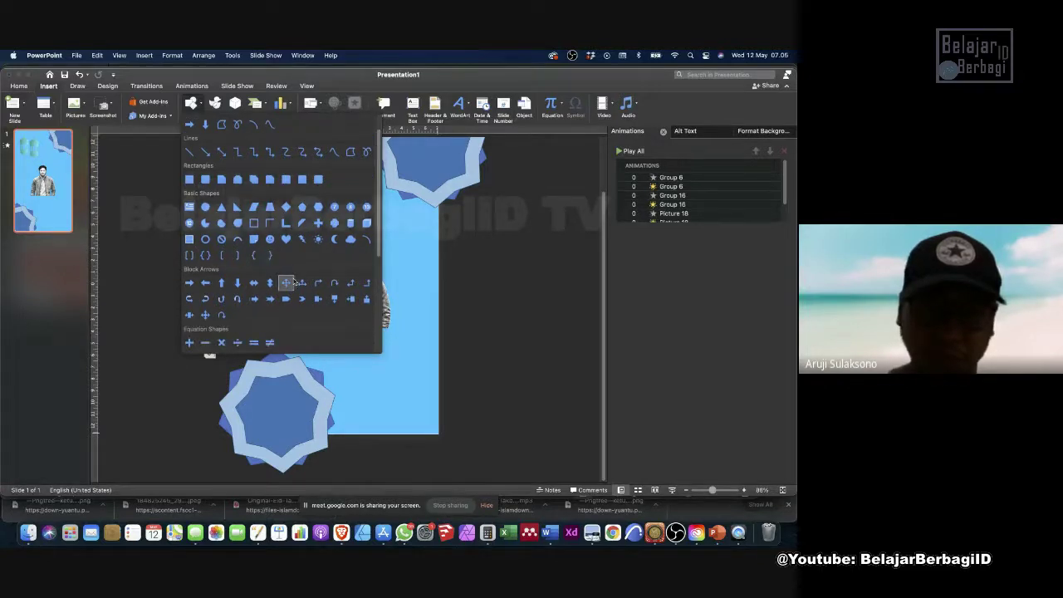
scroll(292, 284, down, 5)
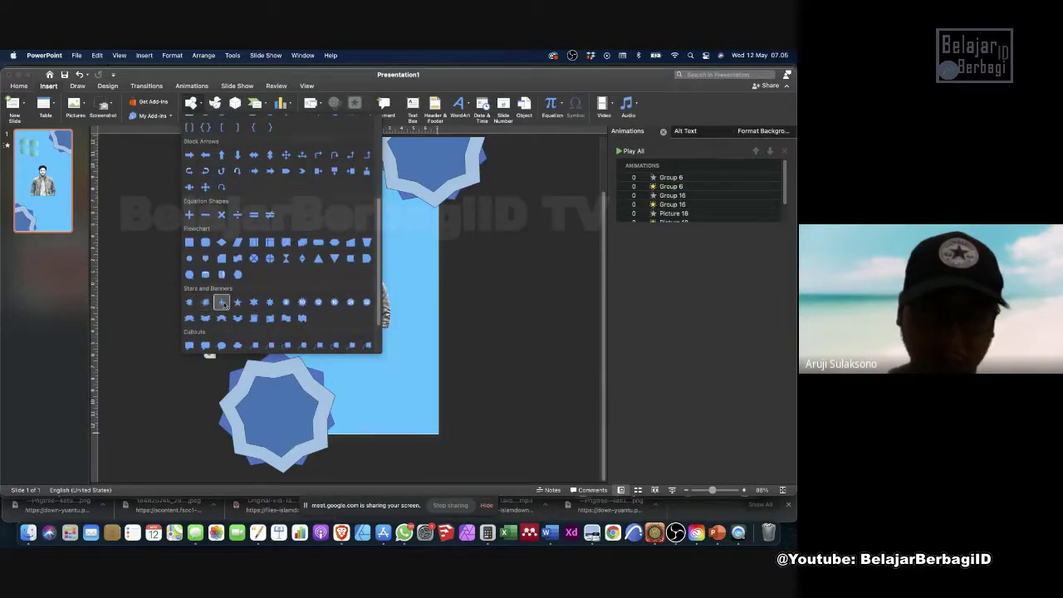
click(222, 302)
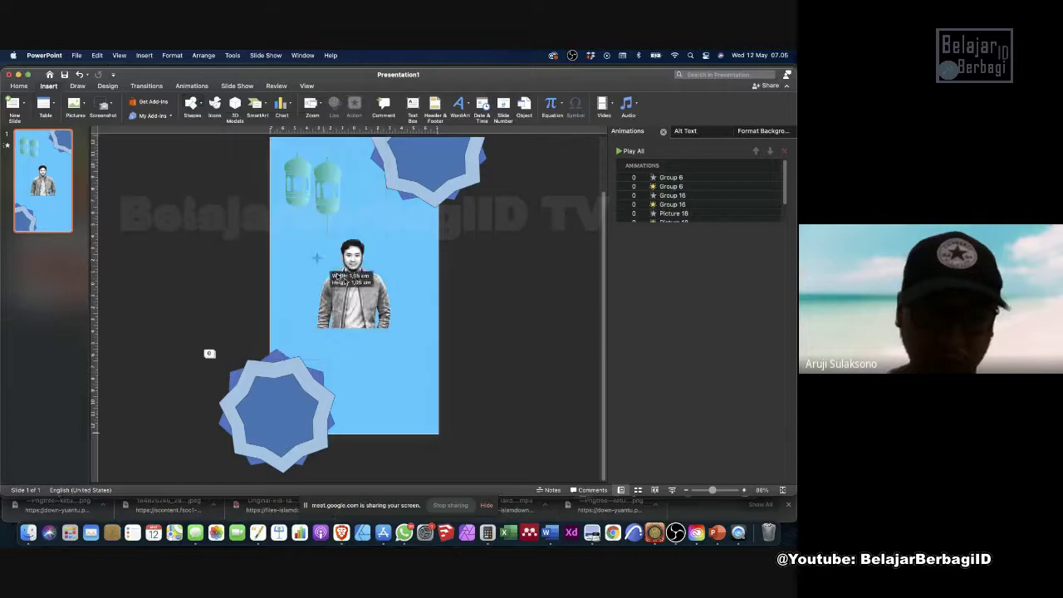
drag(311, 253, 428, 345)
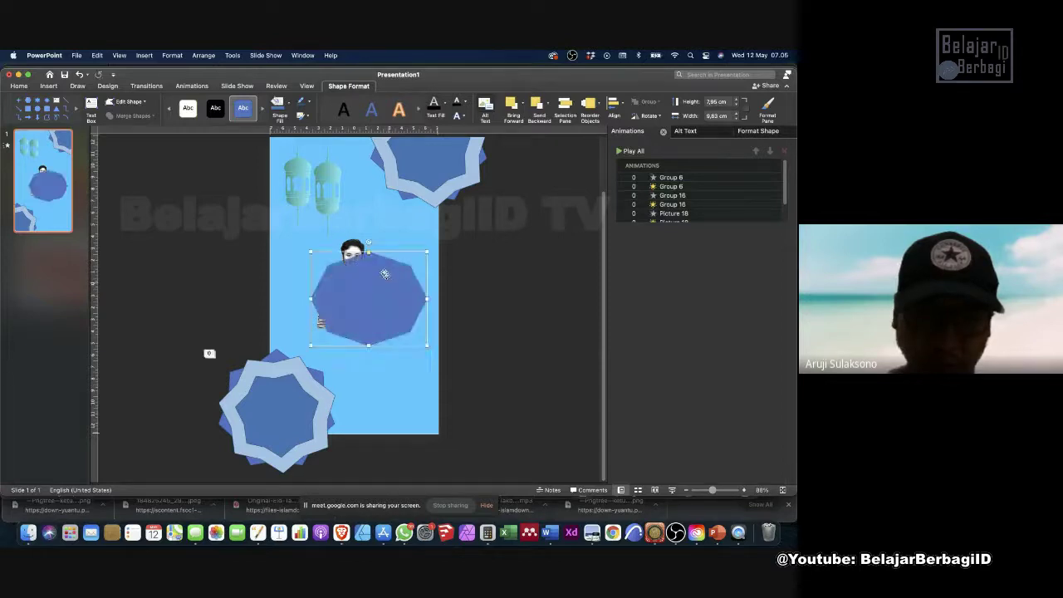
Centre the octagon over the man's photo and send it behind the photo.
drag(384, 281, 376, 252)
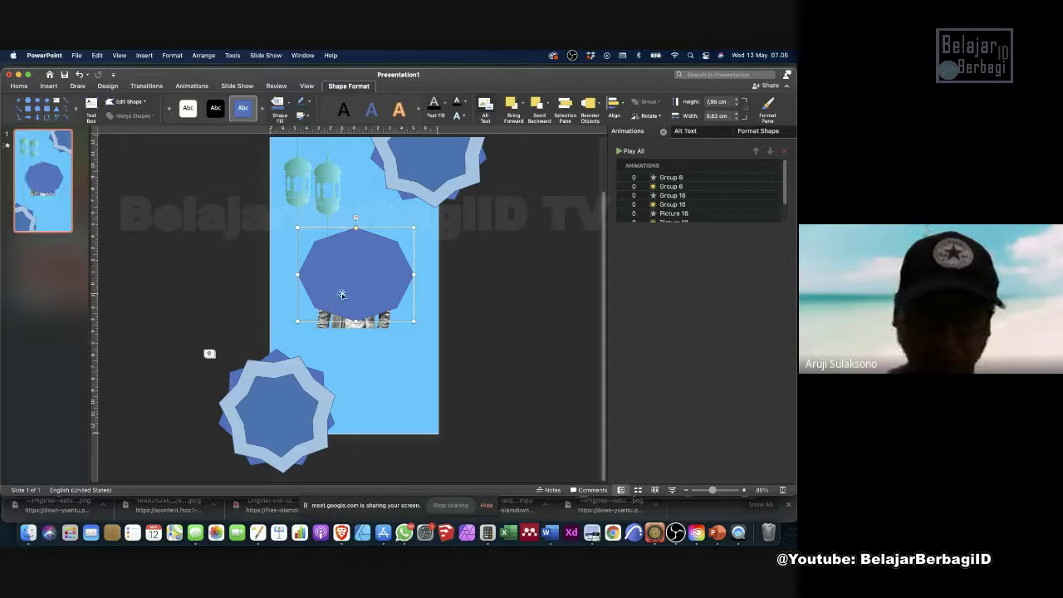
right_click(341, 294)
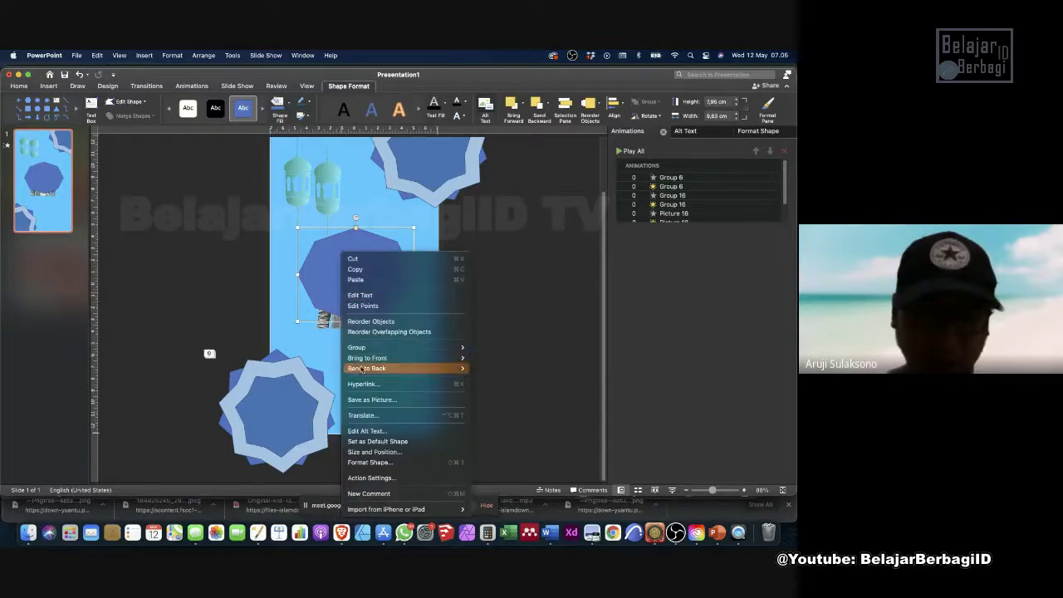
mouse_move(412, 369)
click(478, 368)
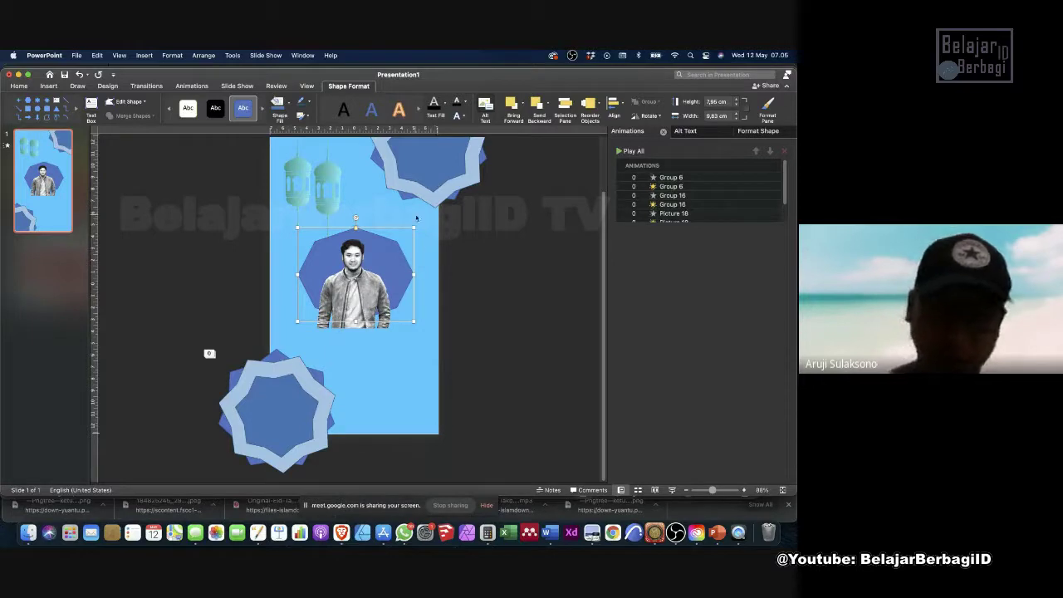
click(386, 208)
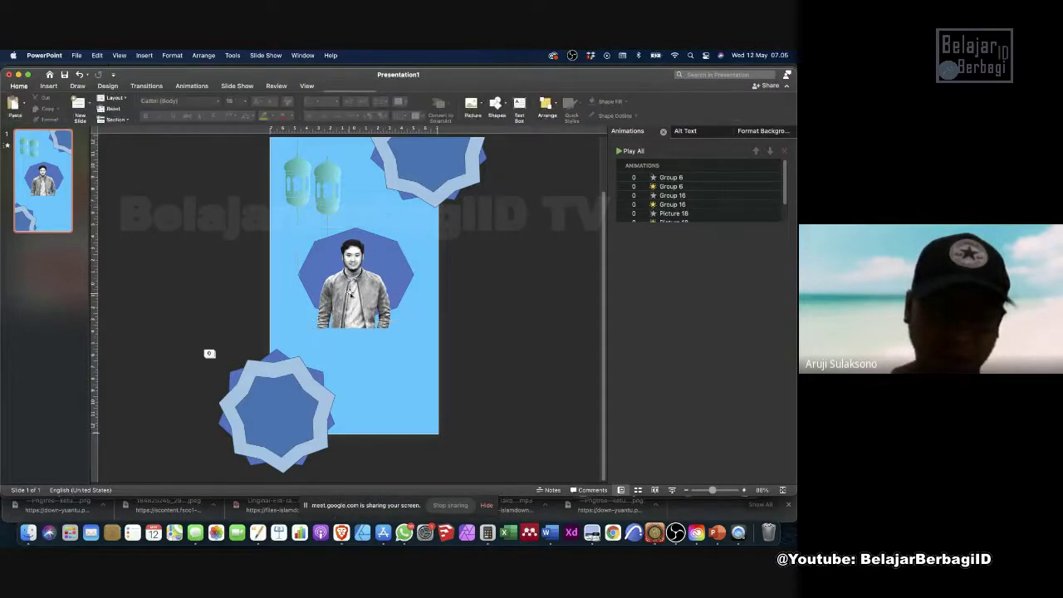
Fill the octagon behind the man's photo with white.
scroll(332, 249, up, 1)
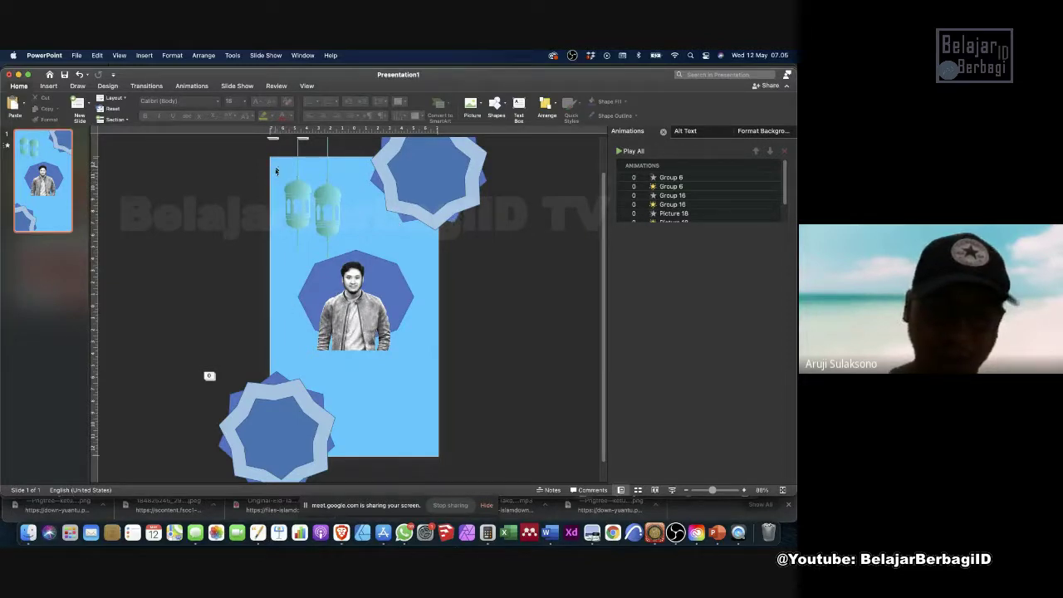
click(396, 289)
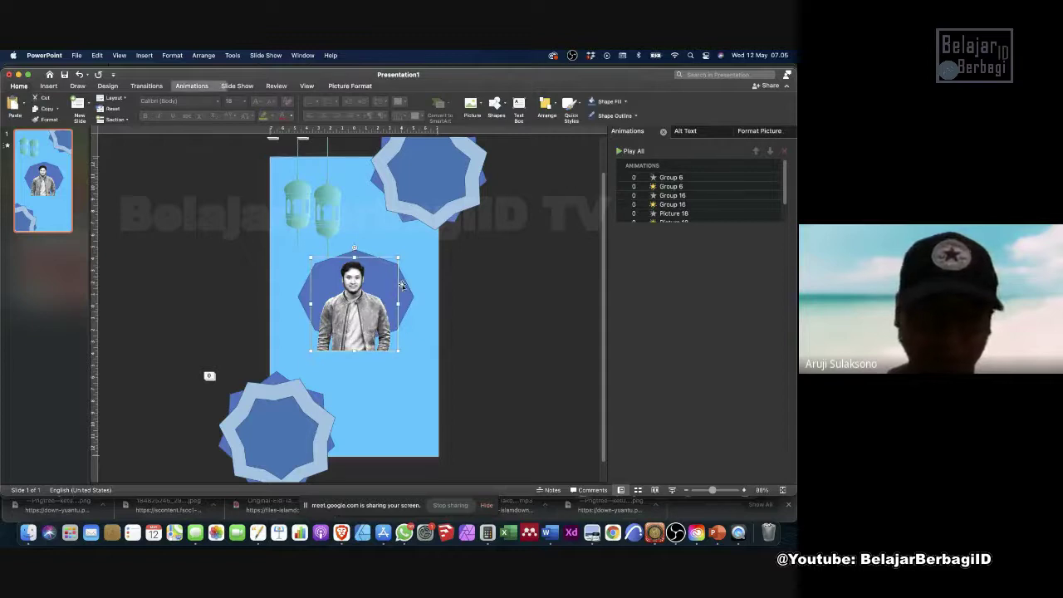
click(402, 286)
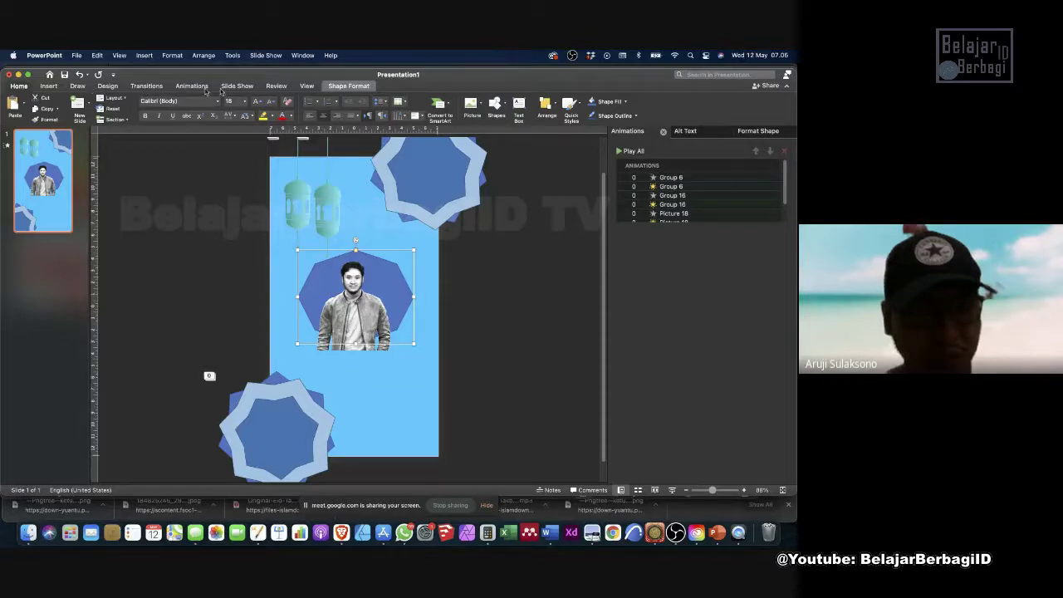
click(347, 87)
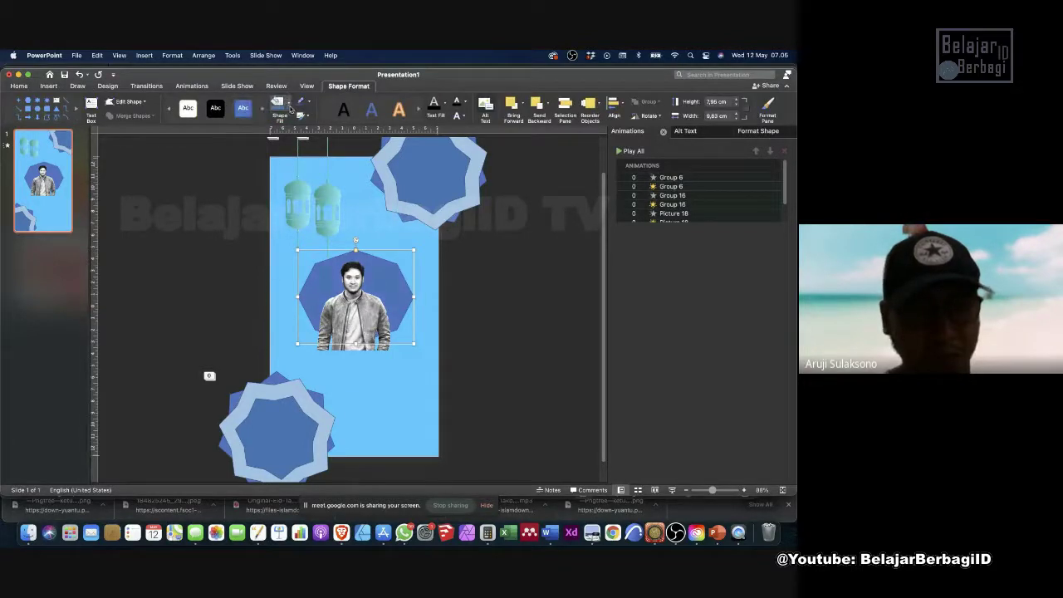
click(289, 108)
click(275, 149)
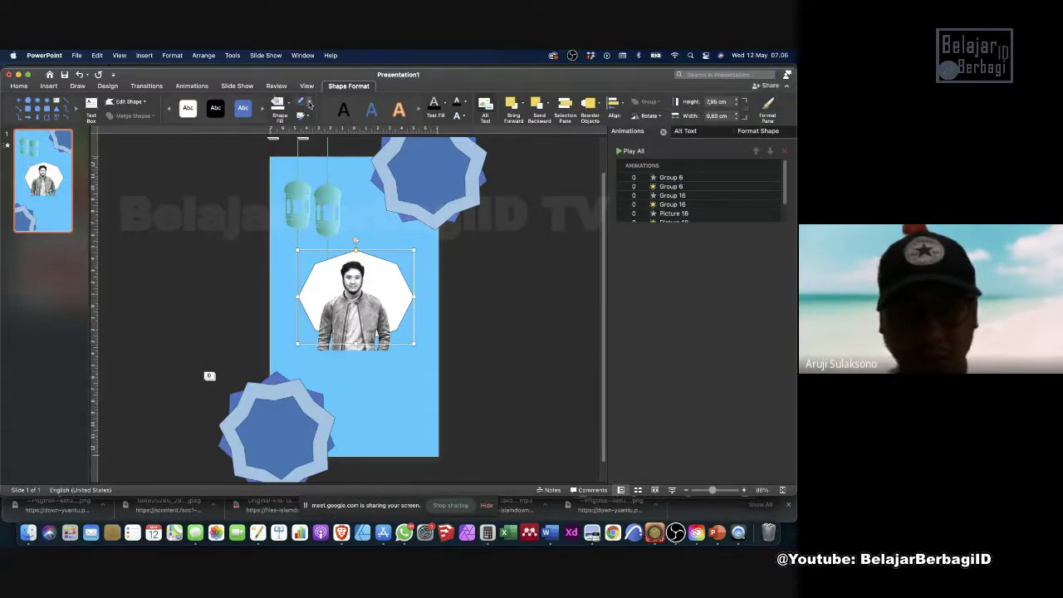
Give the white octagon an orange outline with a weight of 6 pt.
click(308, 103)
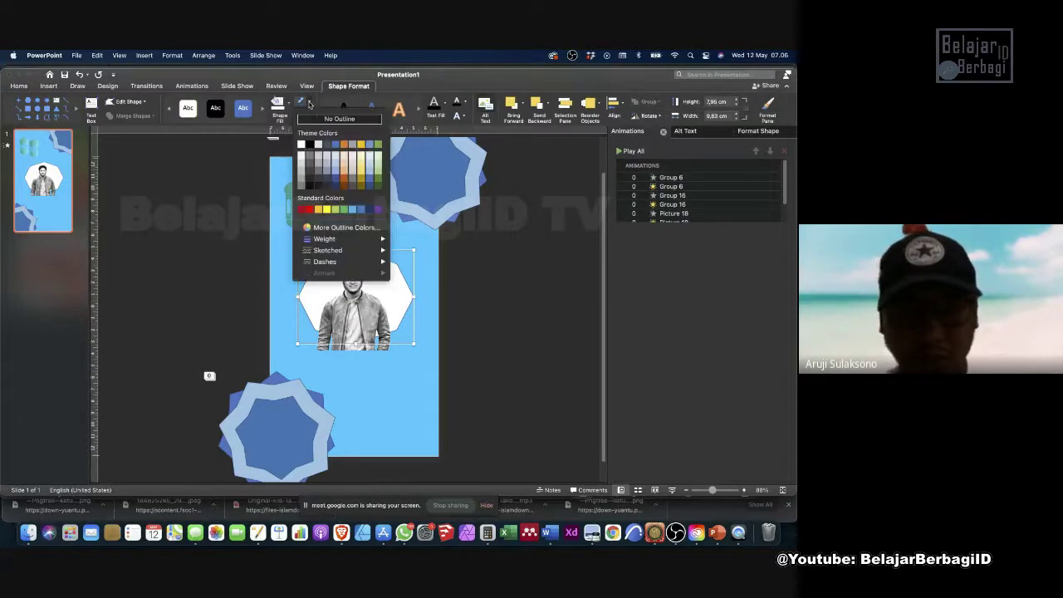
click(301, 145)
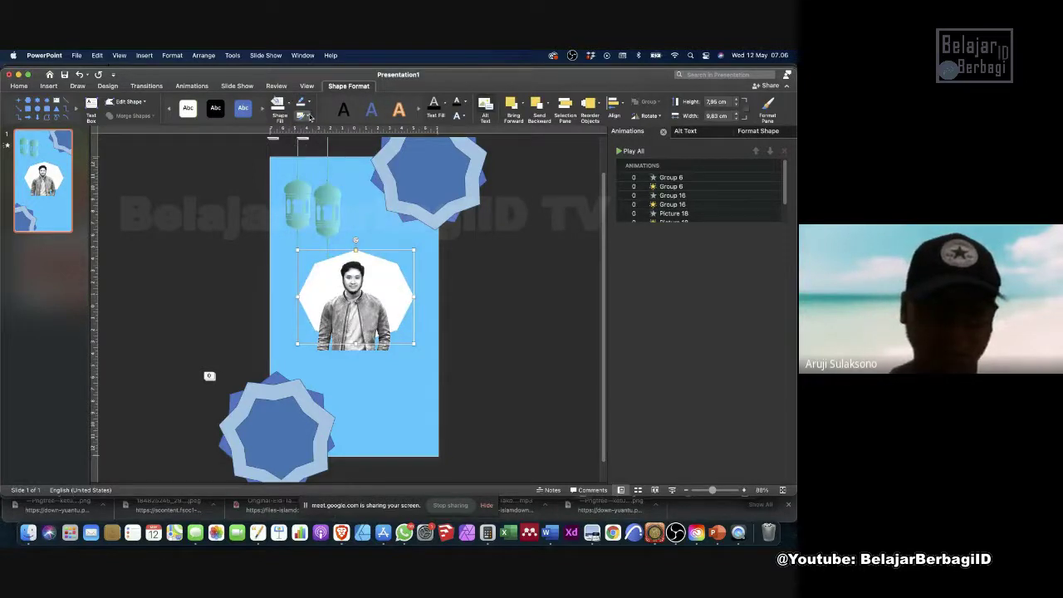
click(308, 104)
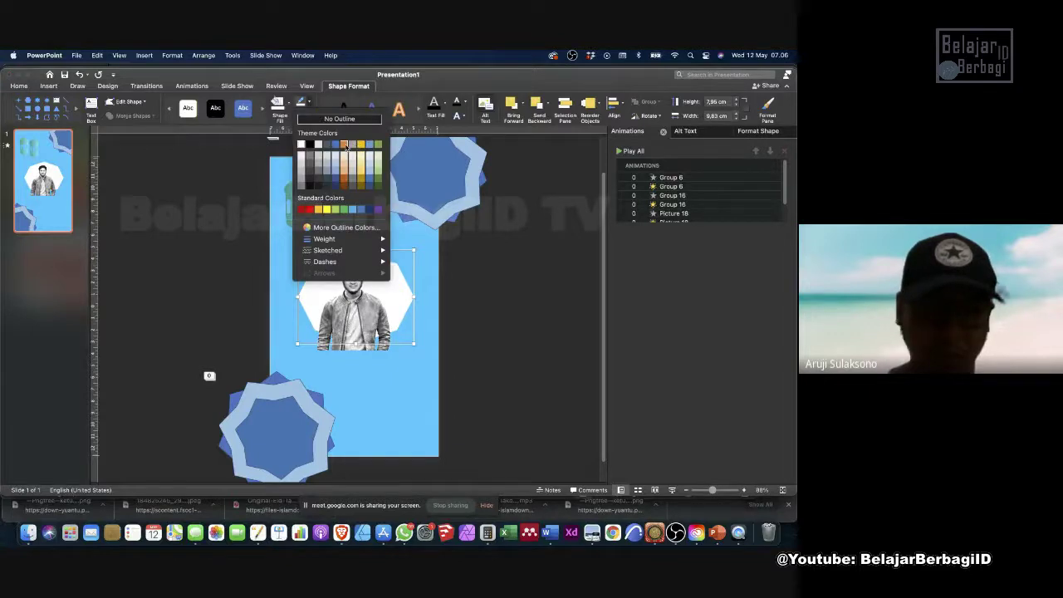
click(344, 145)
click(308, 102)
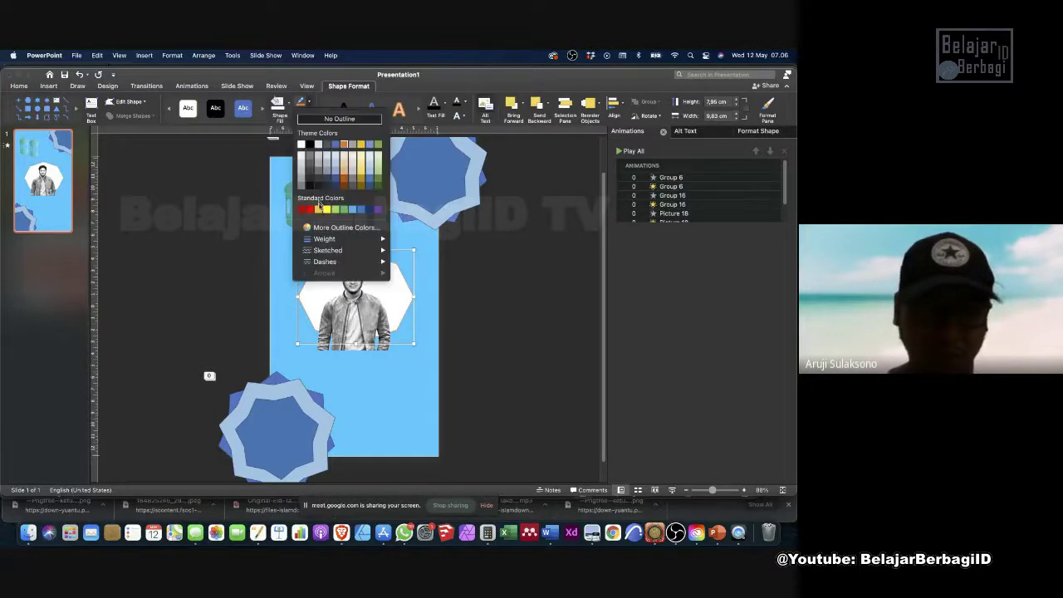
mouse_move(335, 239)
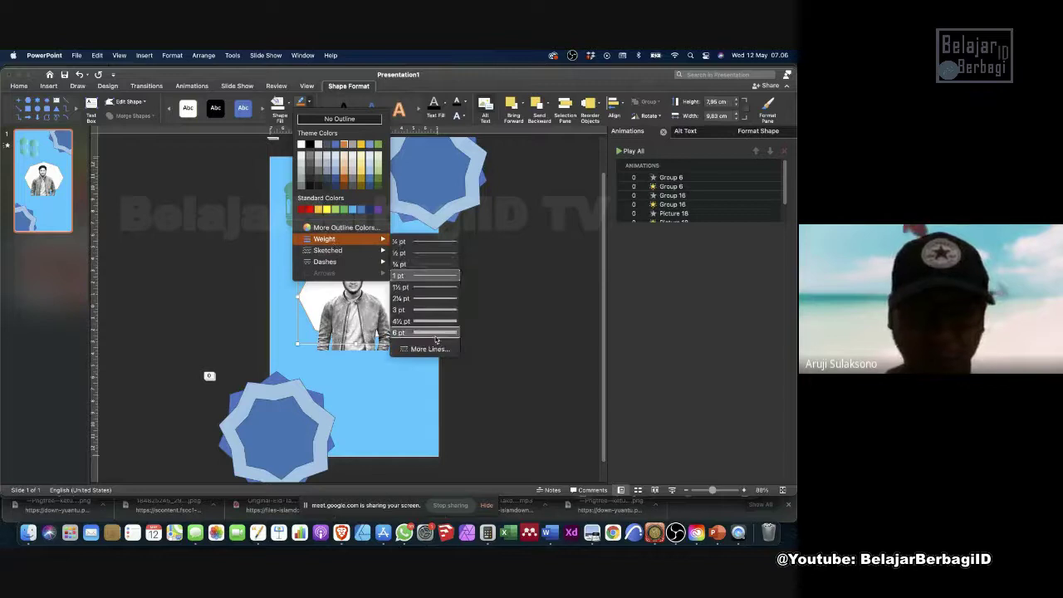
click(437, 332)
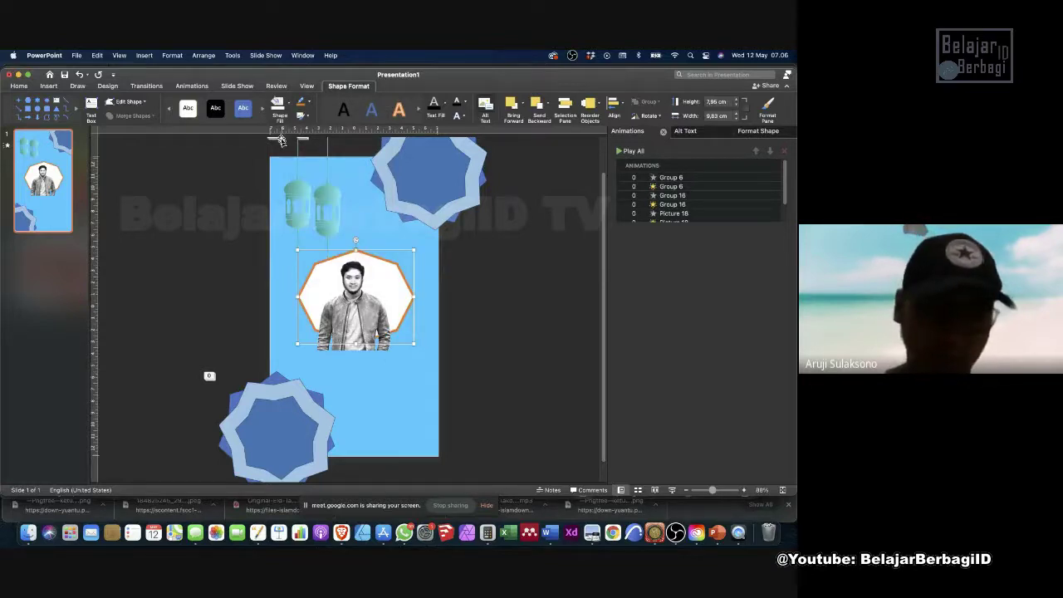
Recolour the octagon's outline to a pale tint from the theme colours.
click(306, 103)
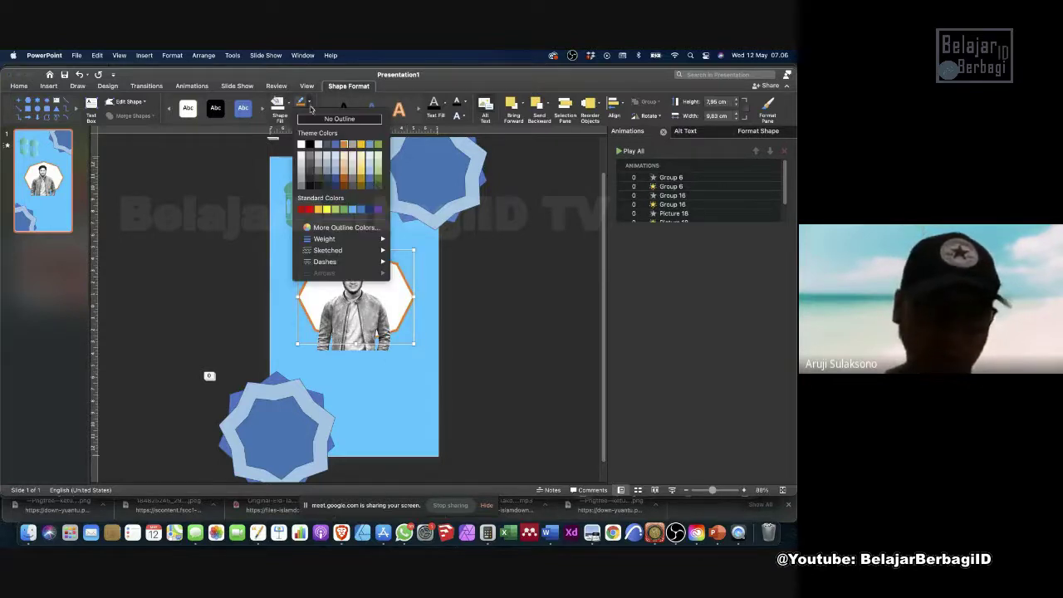
click(373, 175)
click(534, 297)
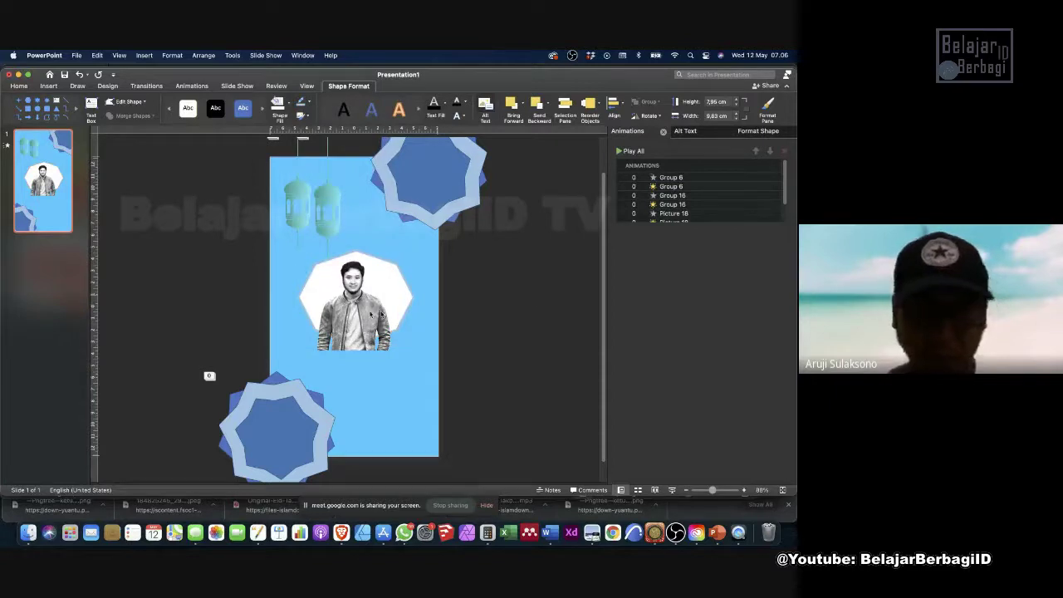
Shrink the man's photo slightly and centre it on the white octagon, aligning its bottom with the octagon's lower edge.
mouse_move(363, 309)
mouse_down()
mouse_move(373, 308)
mouse_move(363, 309)
mouse_up()
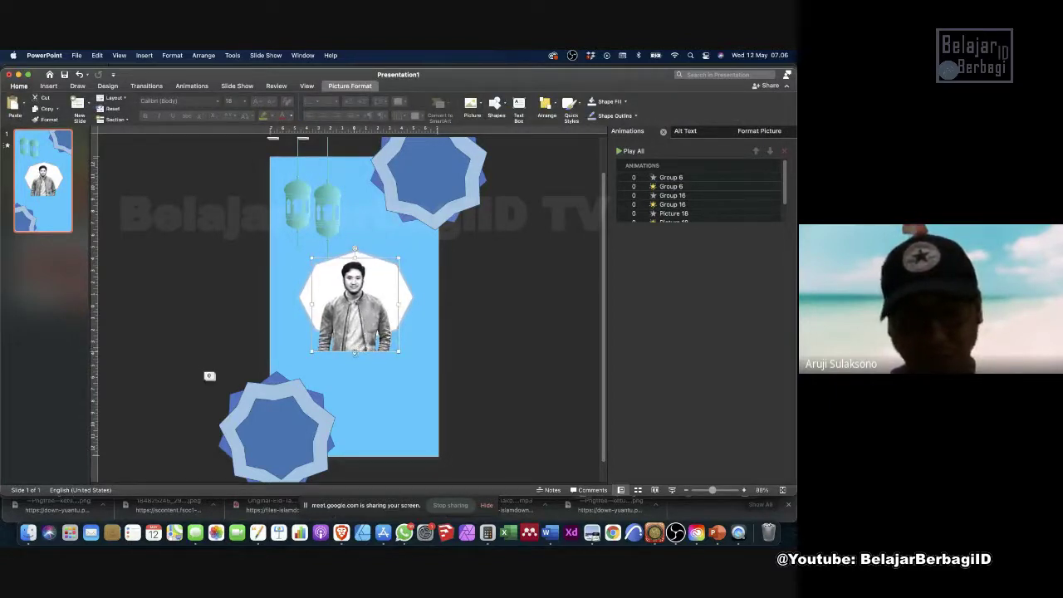
mouse_move(400, 351)
mouse_down()
mouse_move(376, 341)
mouse_move(394, 340)
mouse_up()
drag(364, 316, 360, 319)
click(478, 309)
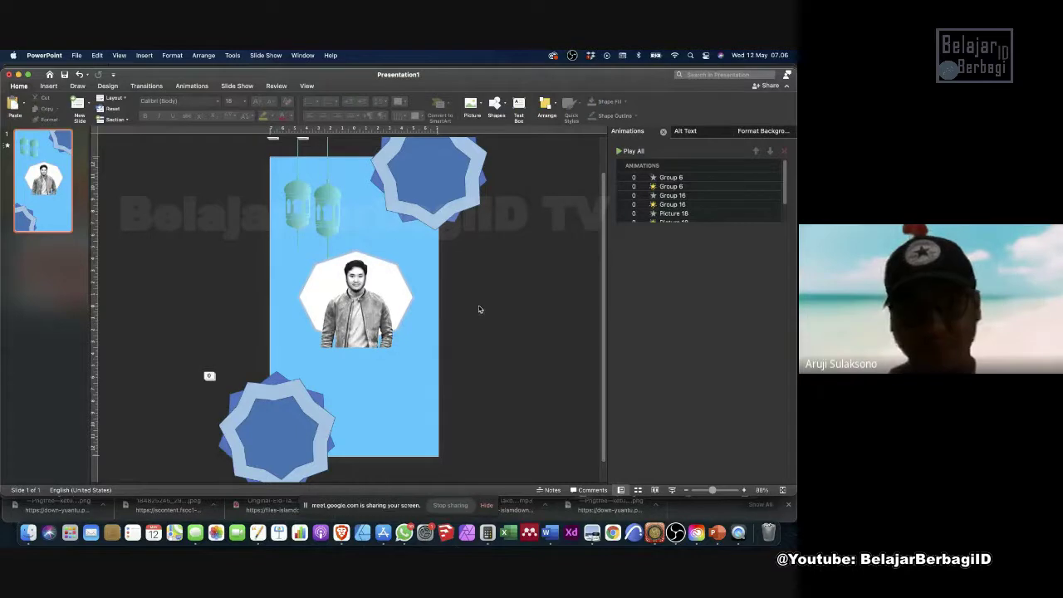
Apply an Appear entrance animation to the white octagon behind the man's photo.
click(318, 273)
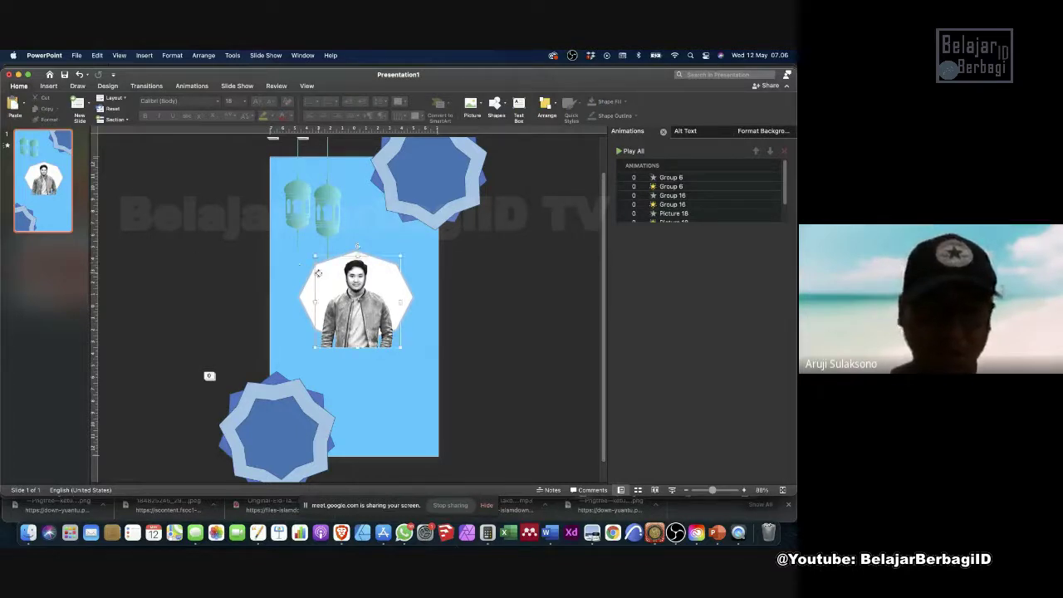
click(307, 280)
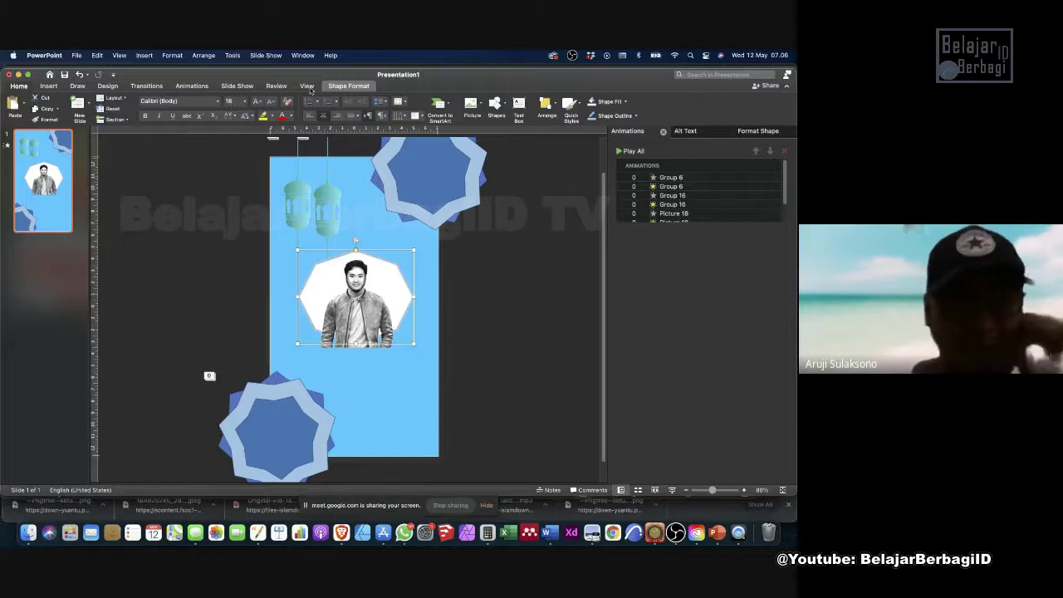
click(183, 89)
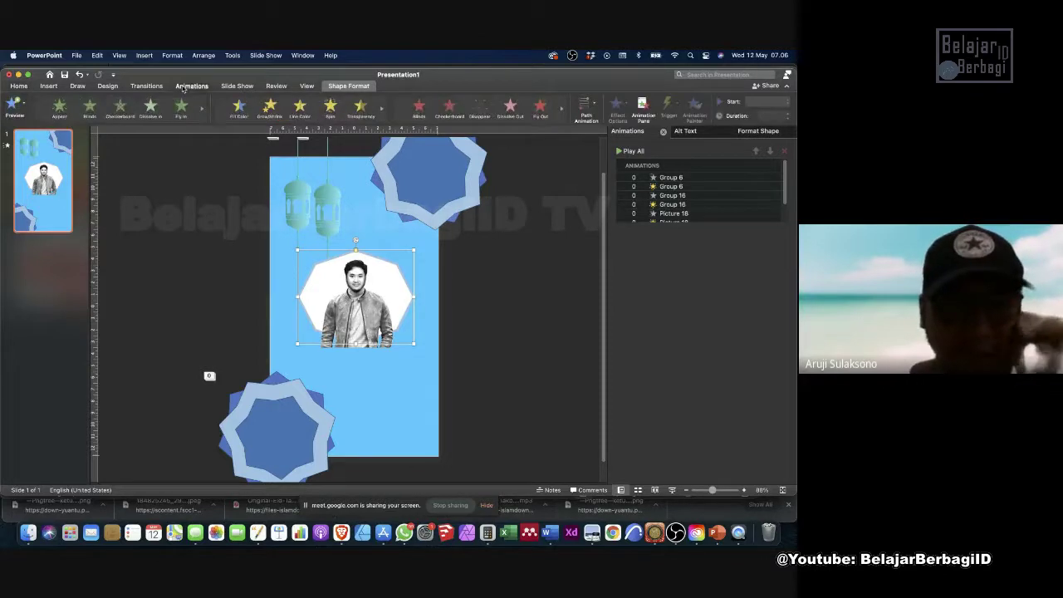
click(119, 127)
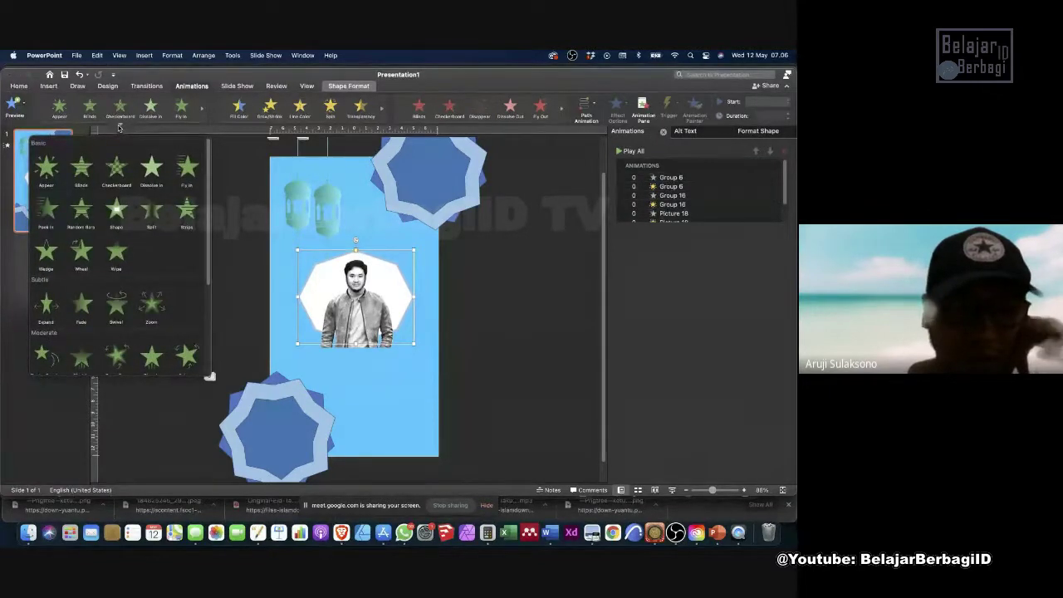
click(49, 166)
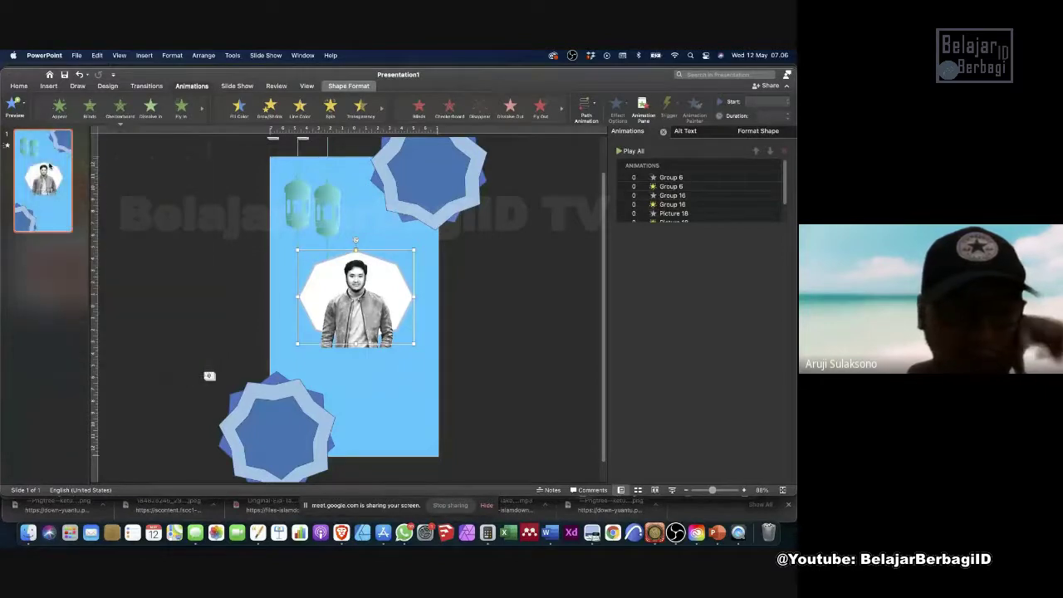
click(314, 279)
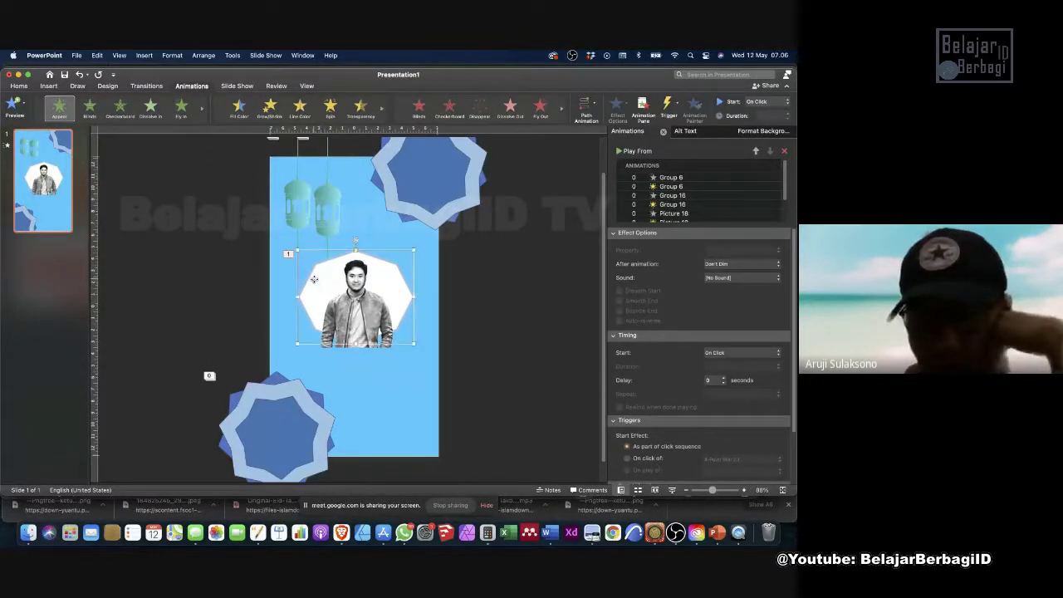
scroll(654, 208, down, 2)
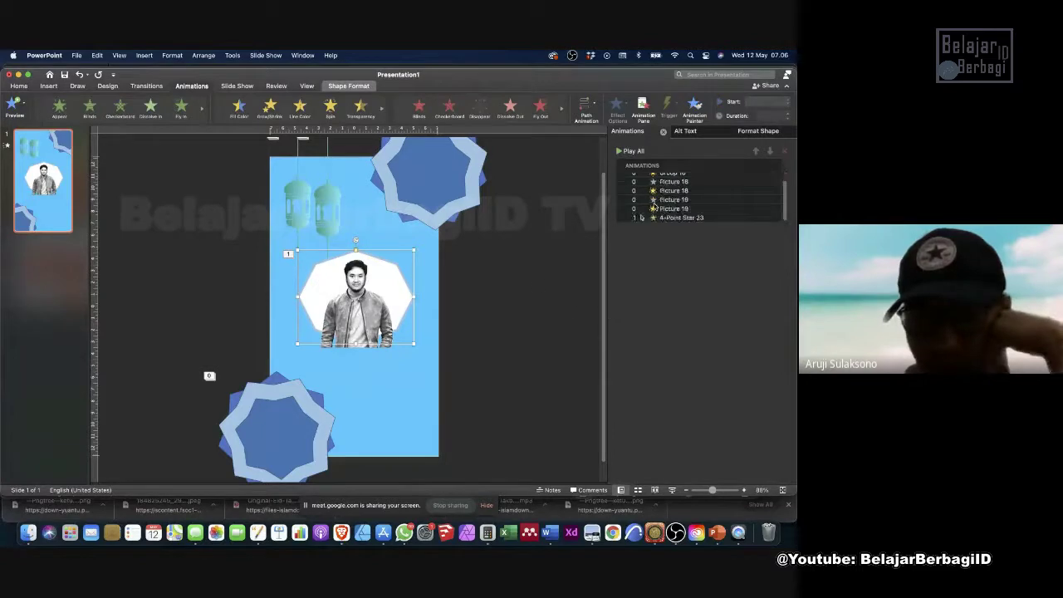
Change the white octagon's entrance animation to Basic Zoom.
click(675, 217)
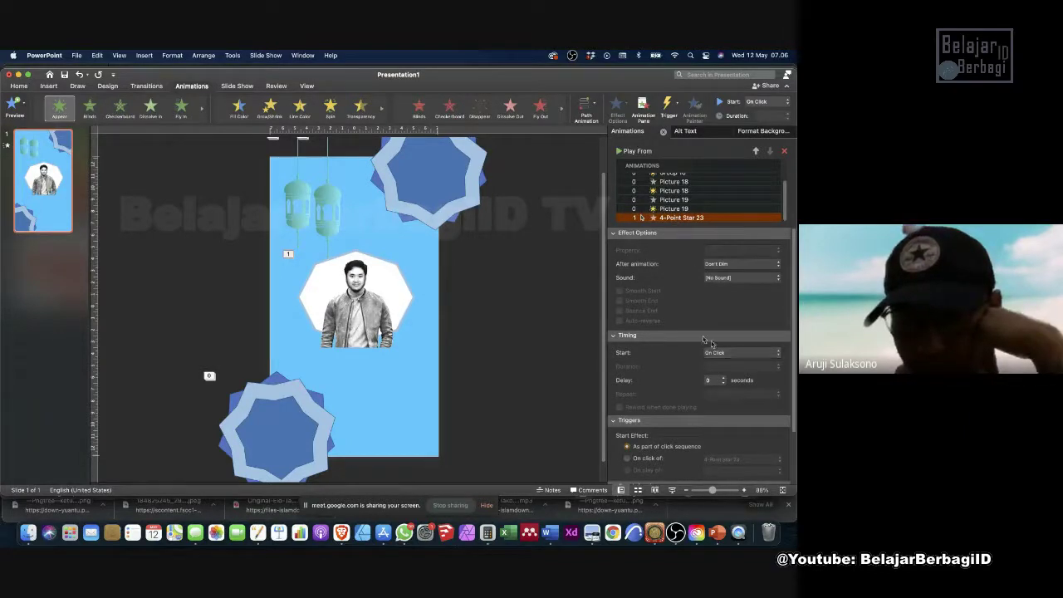
click(120, 124)
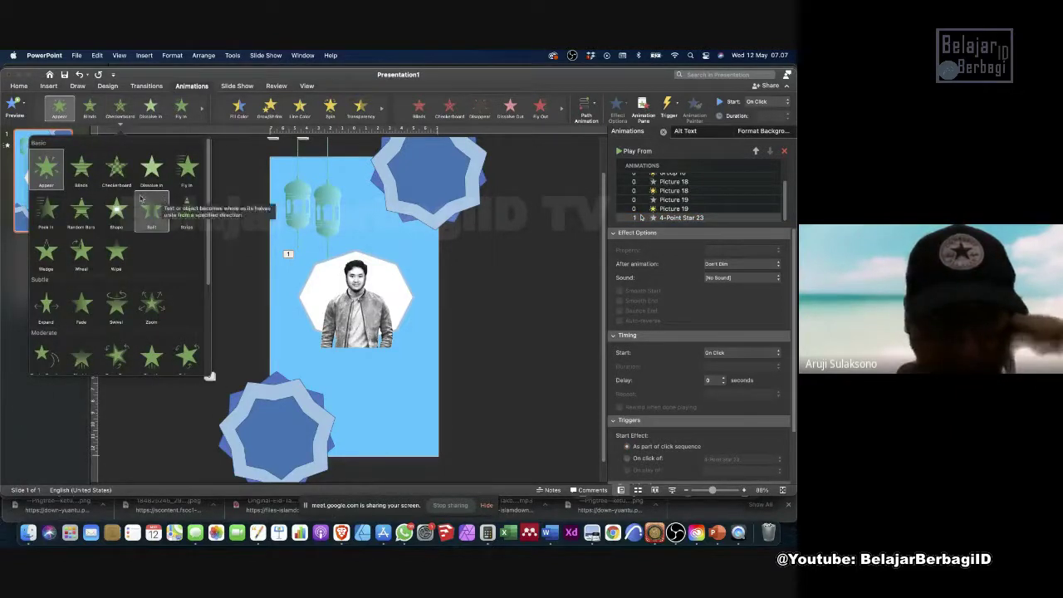
scroll(141, 197, down, 1)
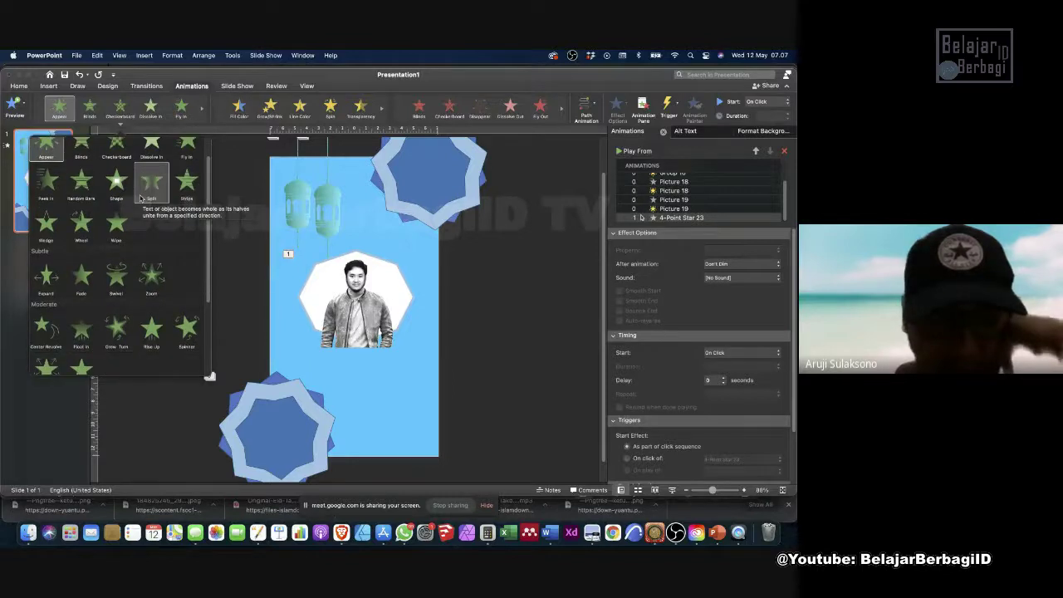
scroll(142, 197, down, 1)
scroll(141, 199, down, 1)
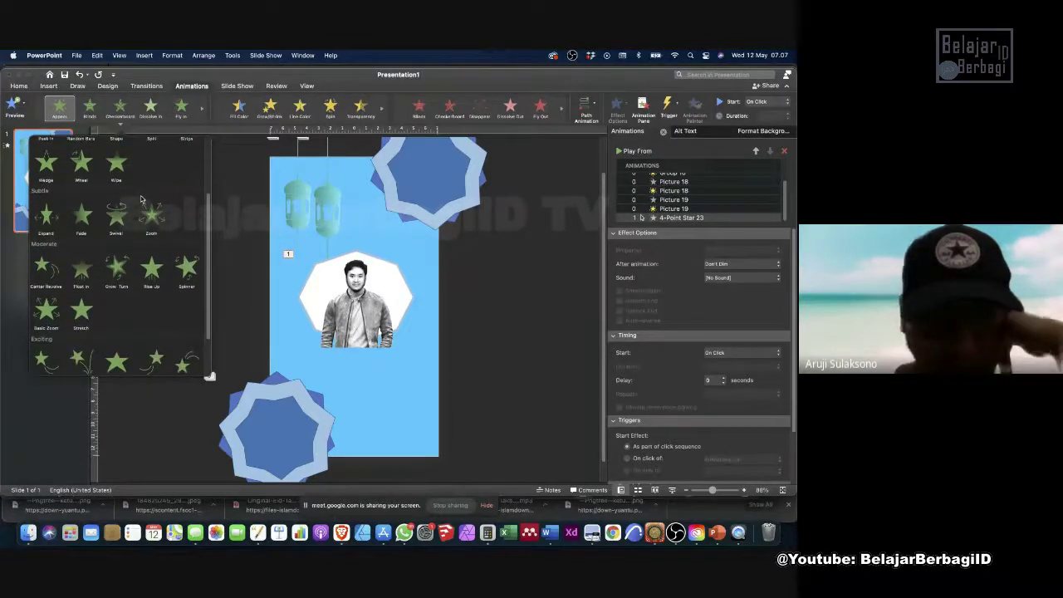
scroll(142, 200, down, 1)
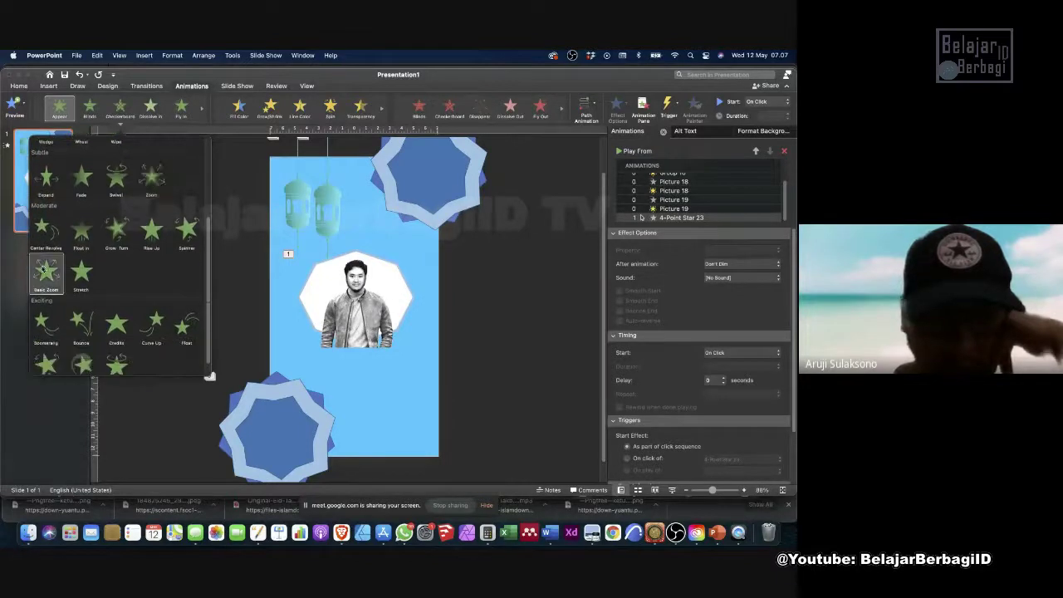
click(41, 272)
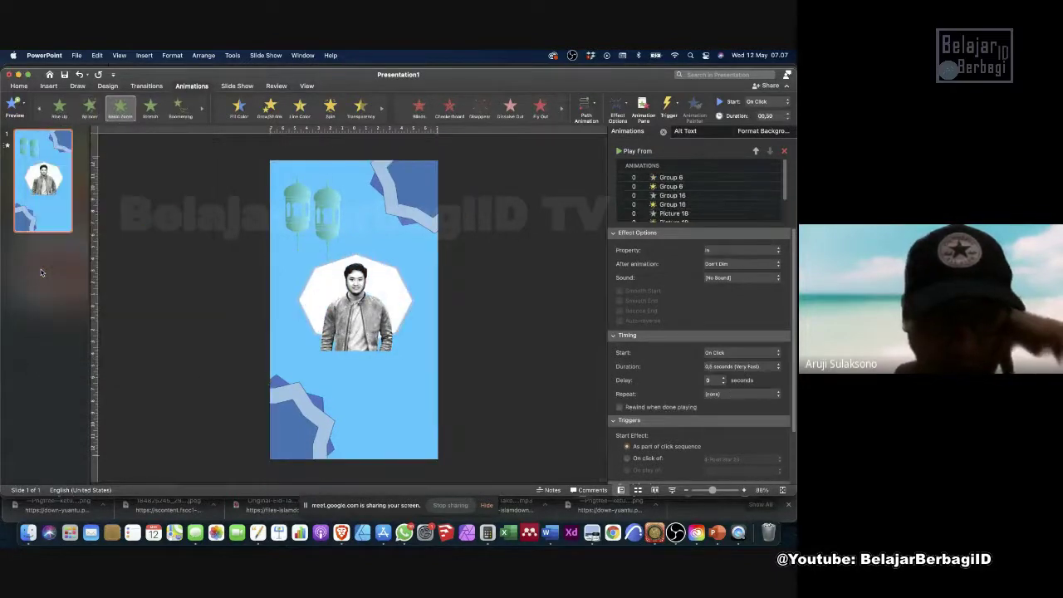
Set the octagon's Basic Zoom animation to last 1 second and start With Previous.
click(775, 366)
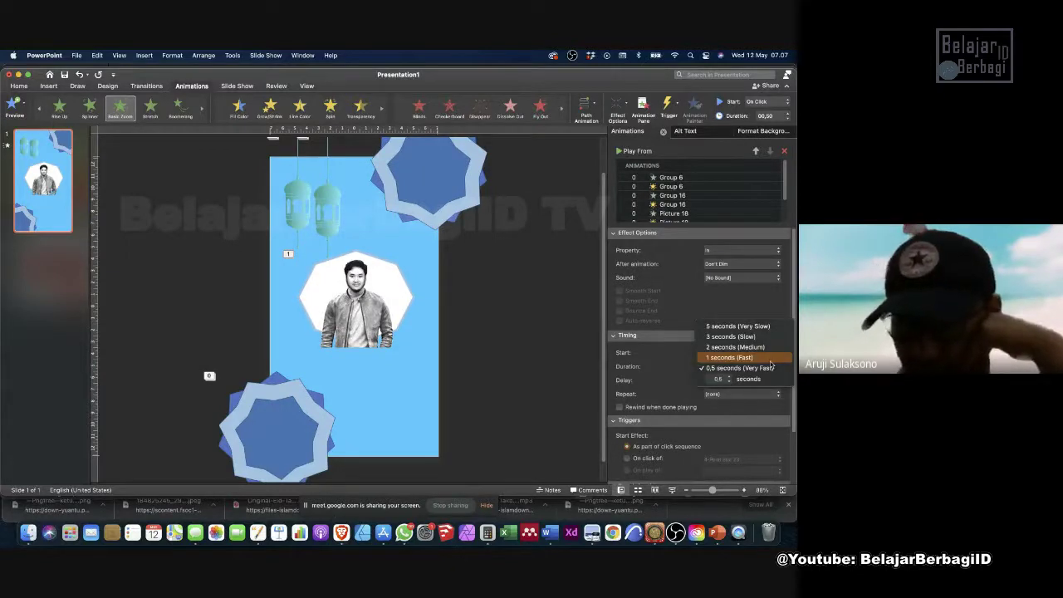
click(770, 359)
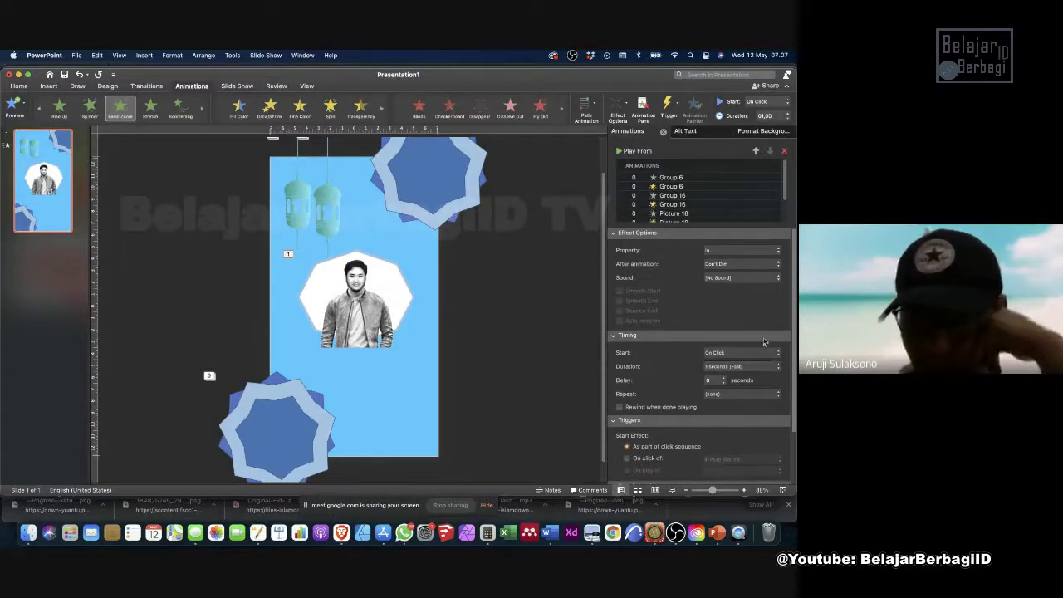
click(727, 353)
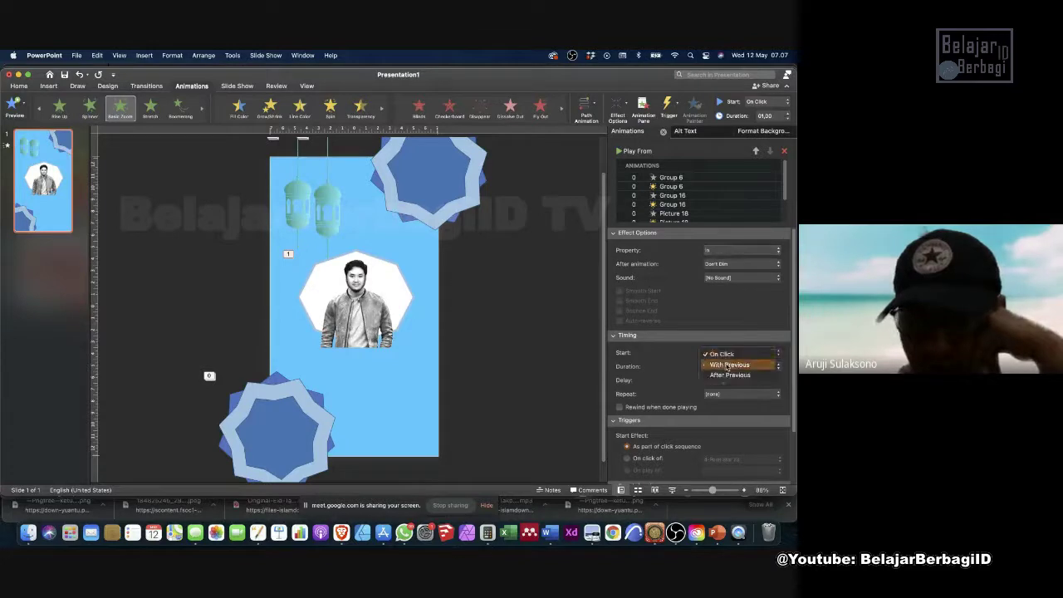
click(728, 366)
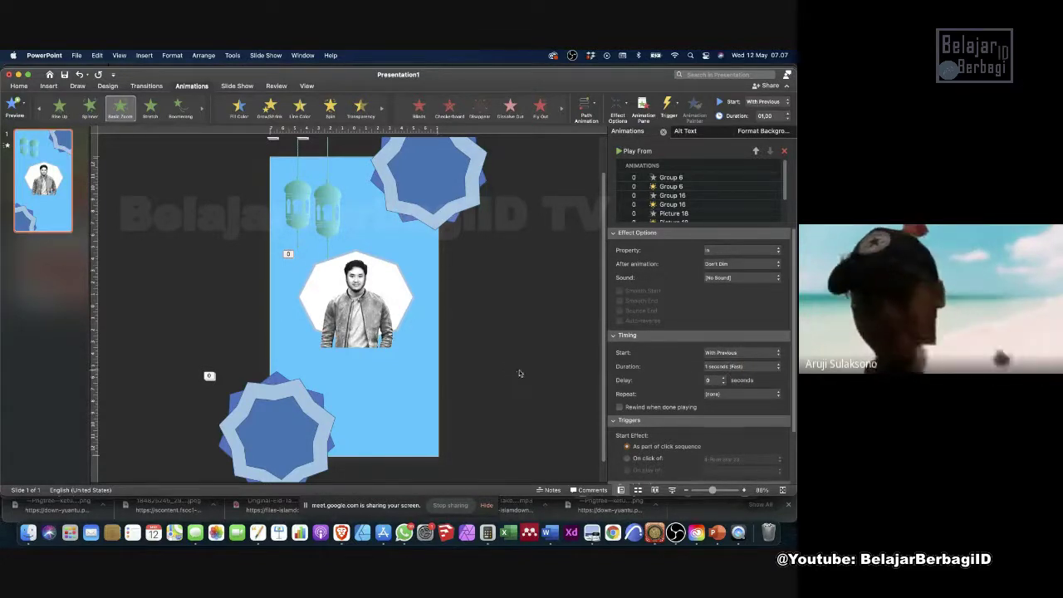
Apply a Dissolve In entrance animation to the man's photo.
click(376, 320)
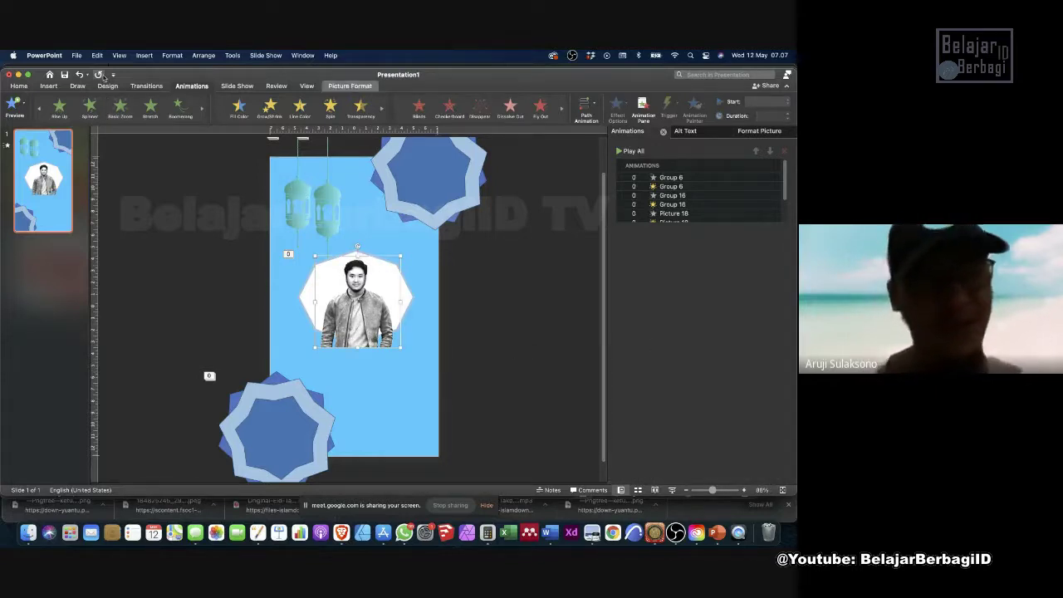
click(201, 112)
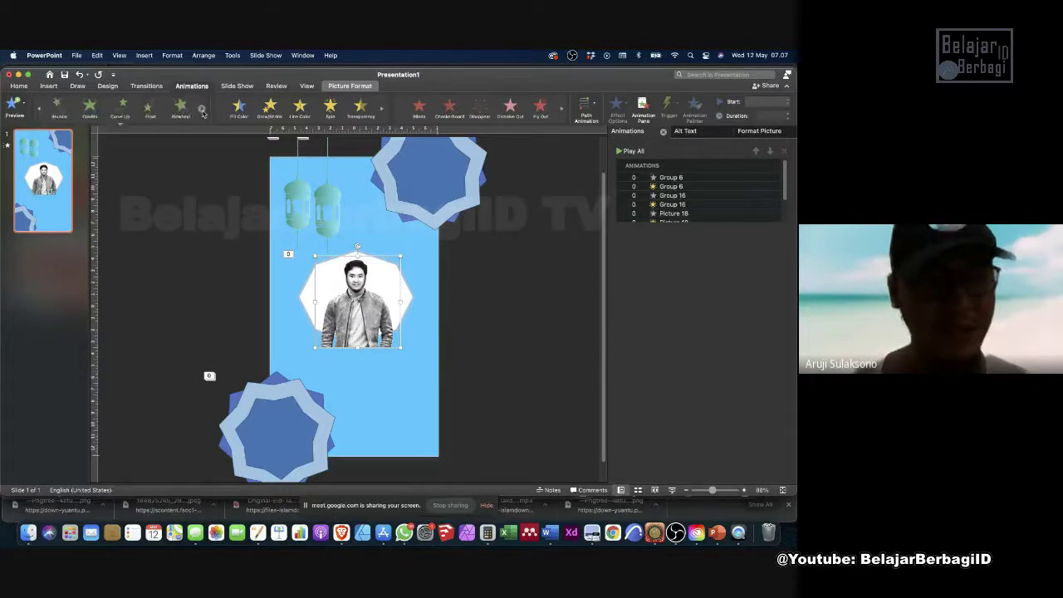
click(120, 124)
click(146, 169)
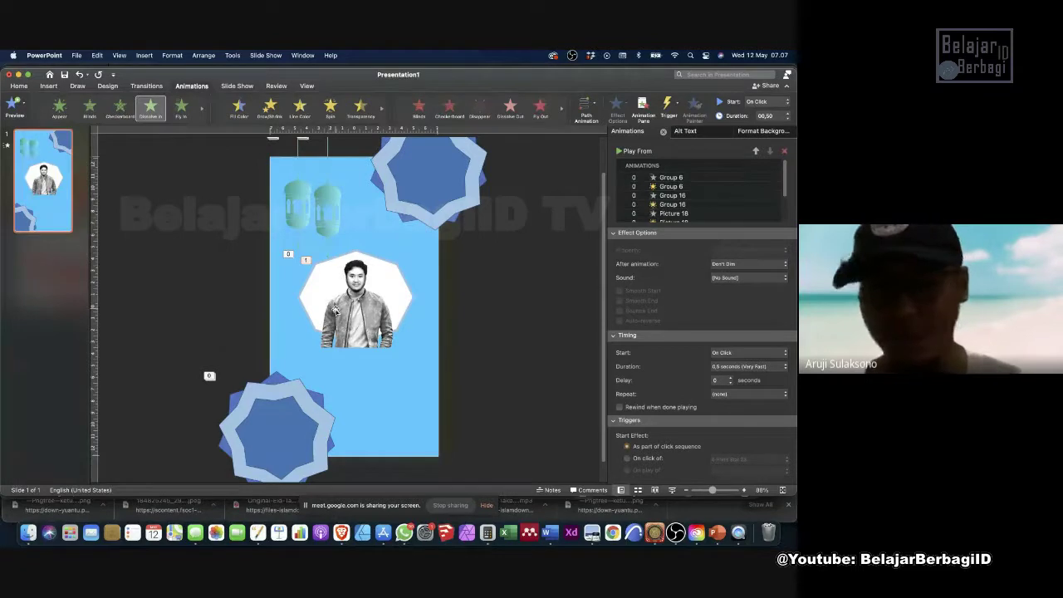
Set the photo's Dissolve In animation to start After Previous with a 1-second duration, and preview the slide's animations.
click(727, 355)
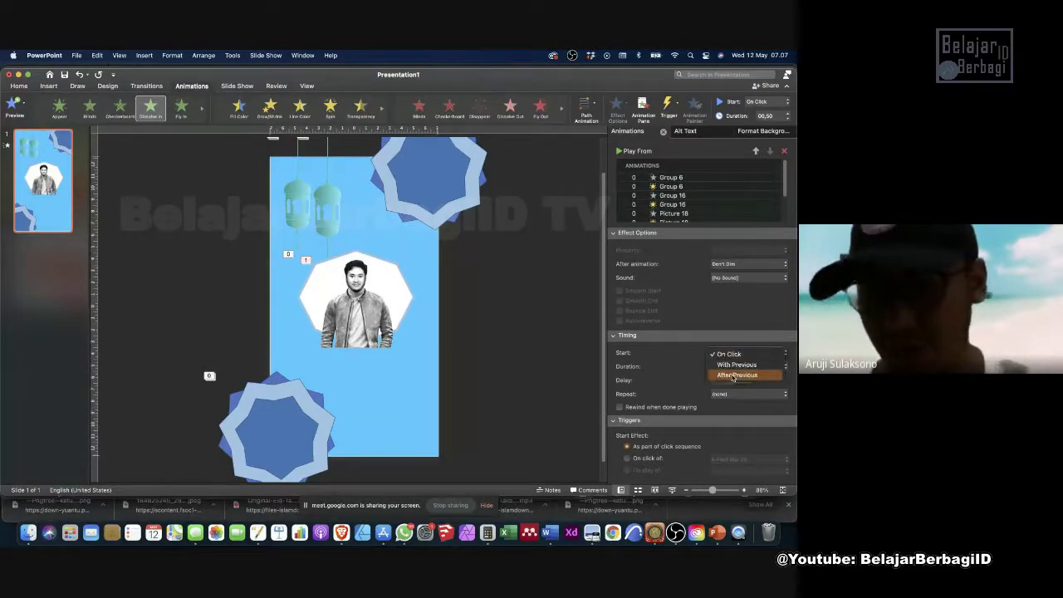
click(734, 374)
click(732, 374)
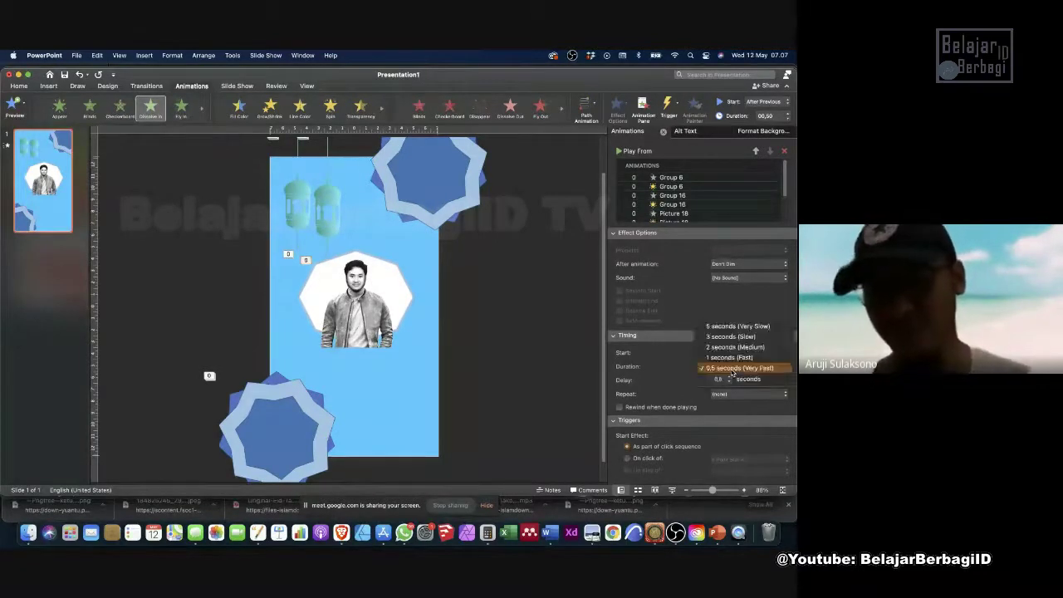
click(725, 359)
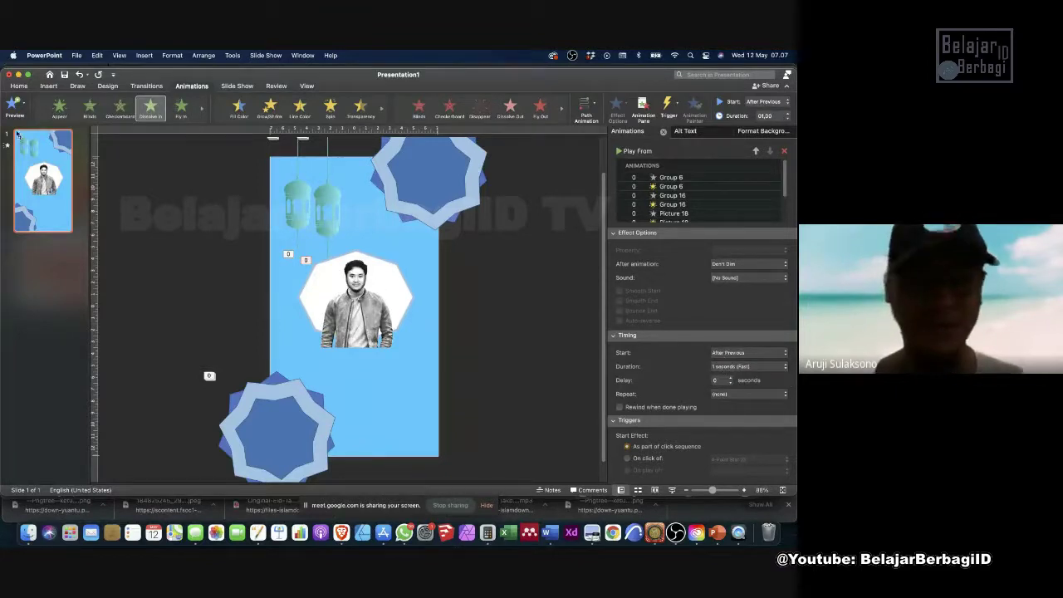
click(12, 105)
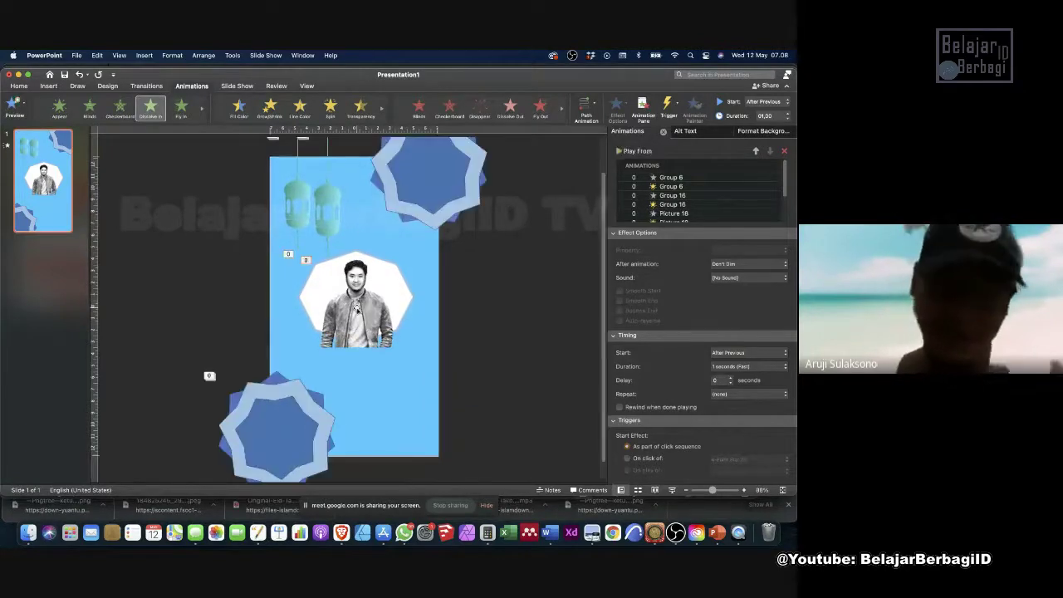
Move the man's photo up slightly so its bottom meets the octagon's lower edge.
click(559, 295)
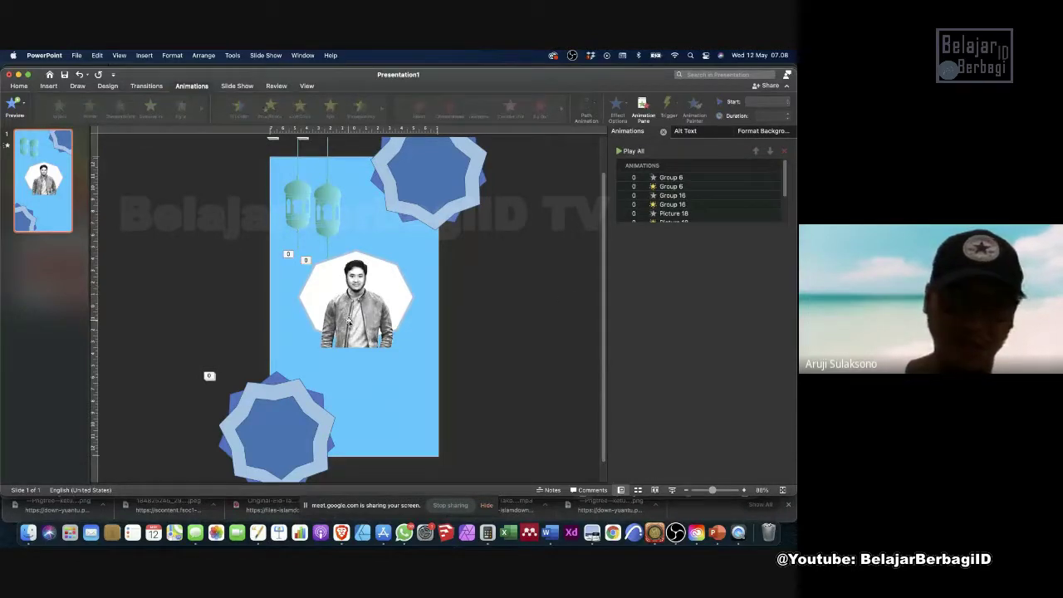
click(360, 340)
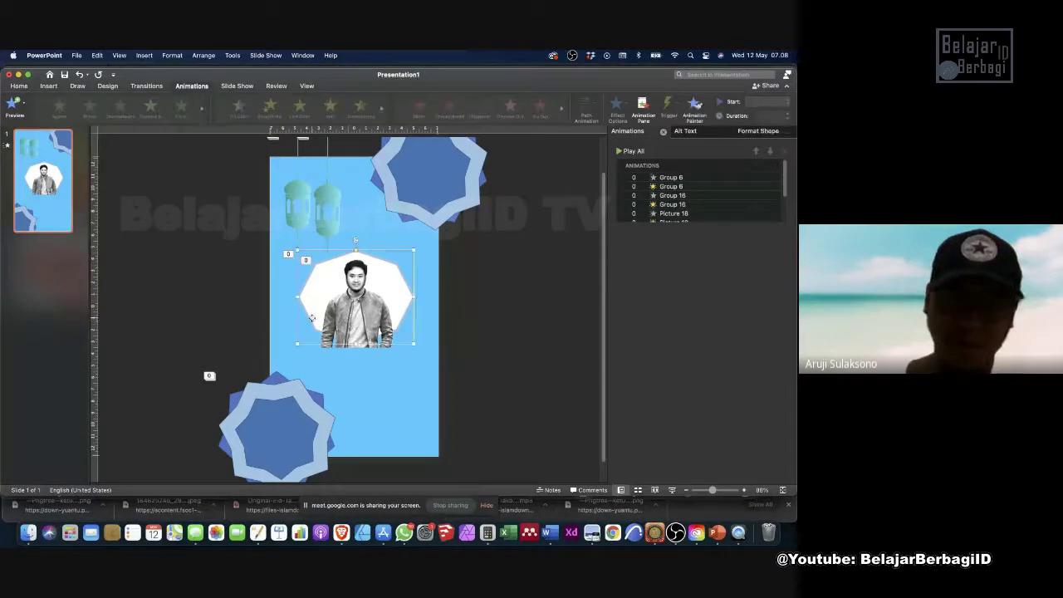
mouse_move(356, 343)
mouse_down()
mouse_move(356, 309)
mouse_move(373, 305)
mouse_move(361, 324)
mouse_move(375, 339)
mouse_move(315, 324)
mouse_move(356, 330)
mouse_move(364, 316)
mouse_move(364, 330)
mouse_up()
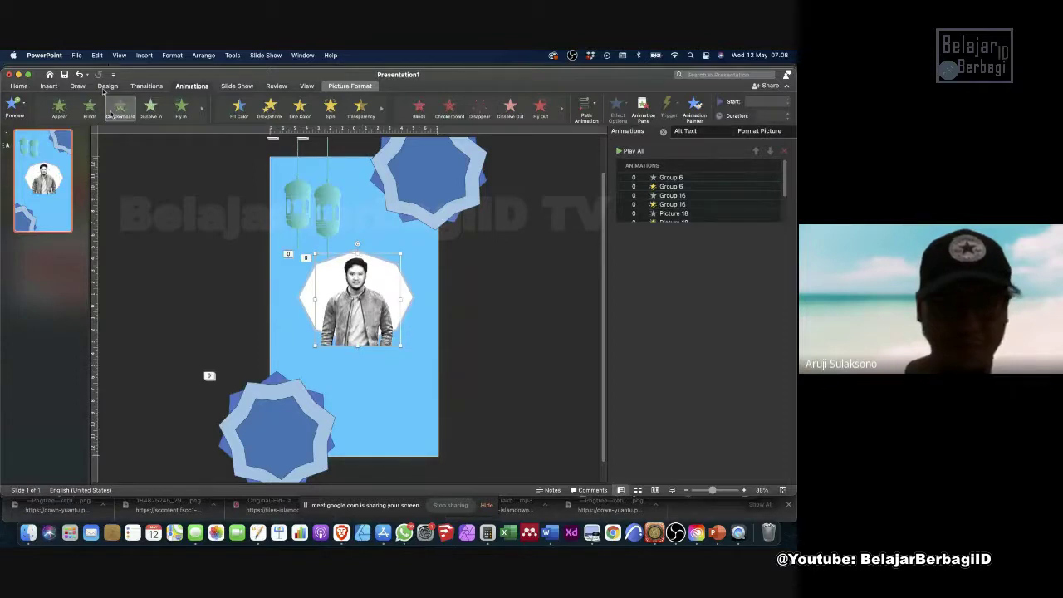
Add a text box over the lower part of the photo reading "Selamat hari raya idul fitri 1442 H".
click(43, 88)
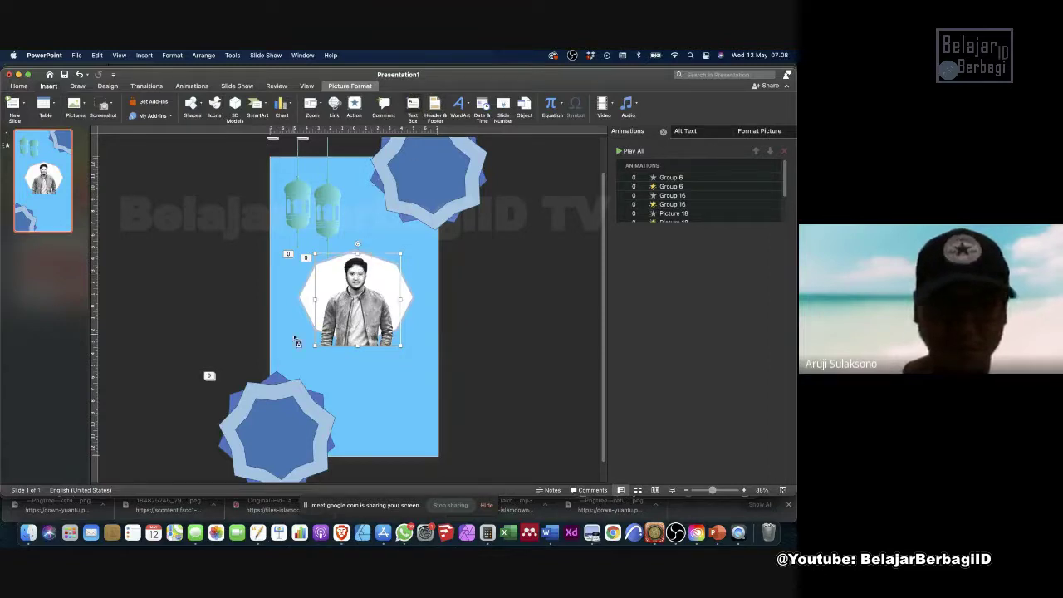
drag(315, 346, 422, 365)
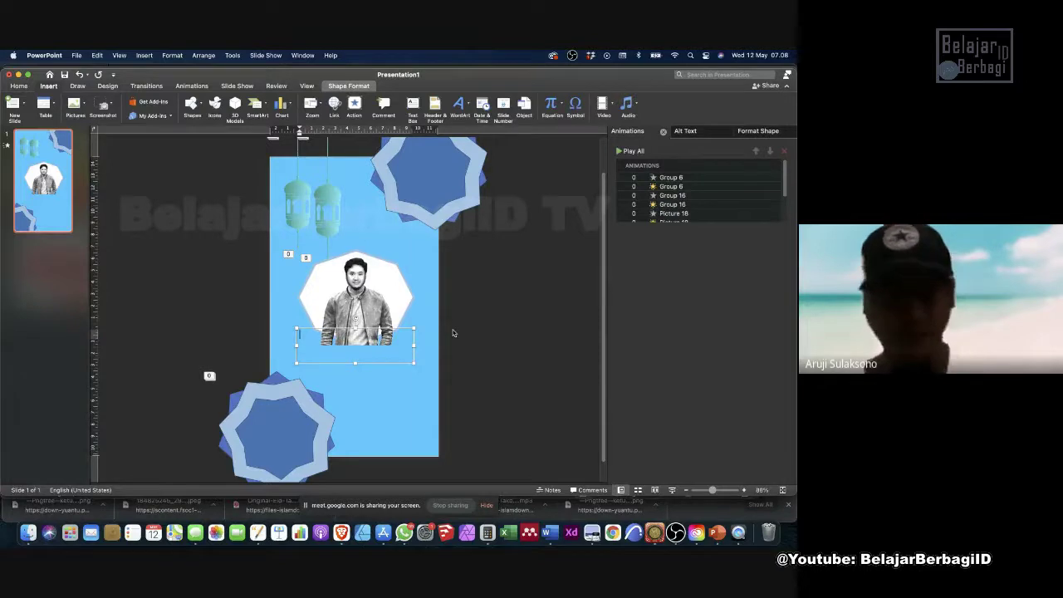
text(Se)
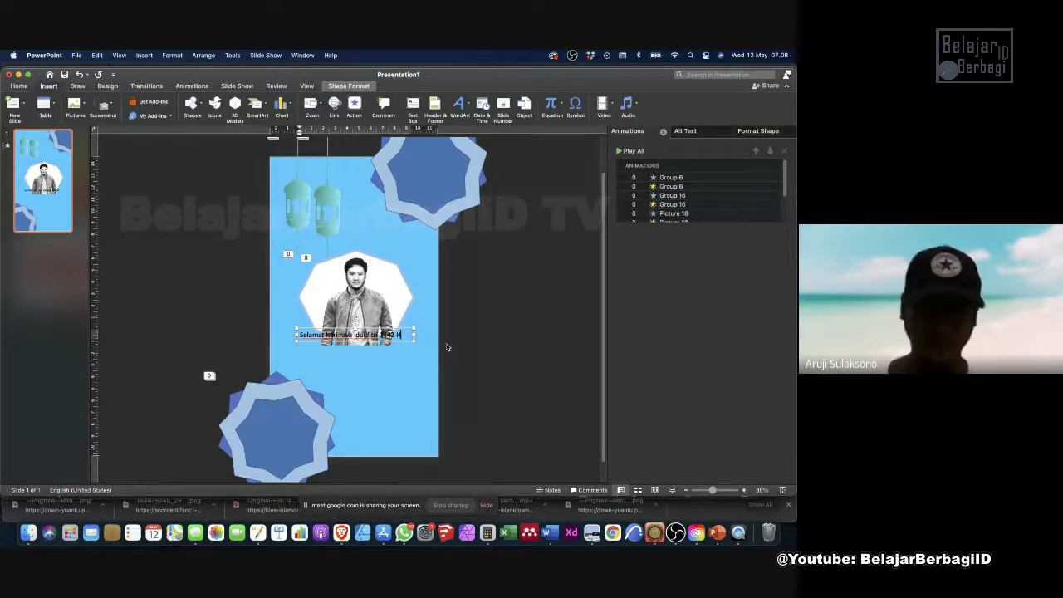
Narrow the greeting text box so the text wraps onto three lines, and centre-align the text.
drag(414, 335, 356, 341)
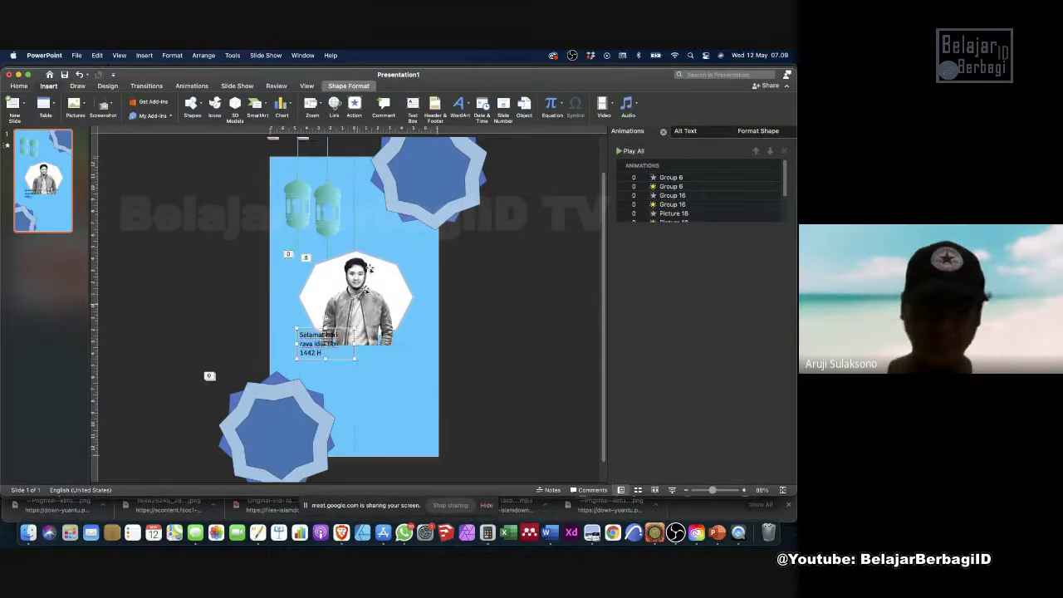
click(20, 86)
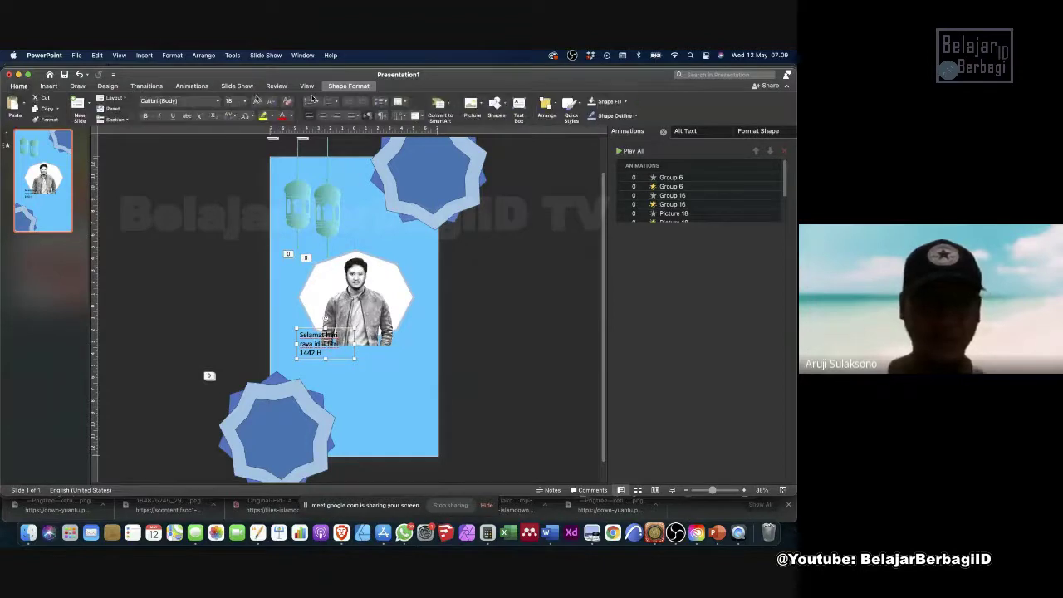
click(323, 116)
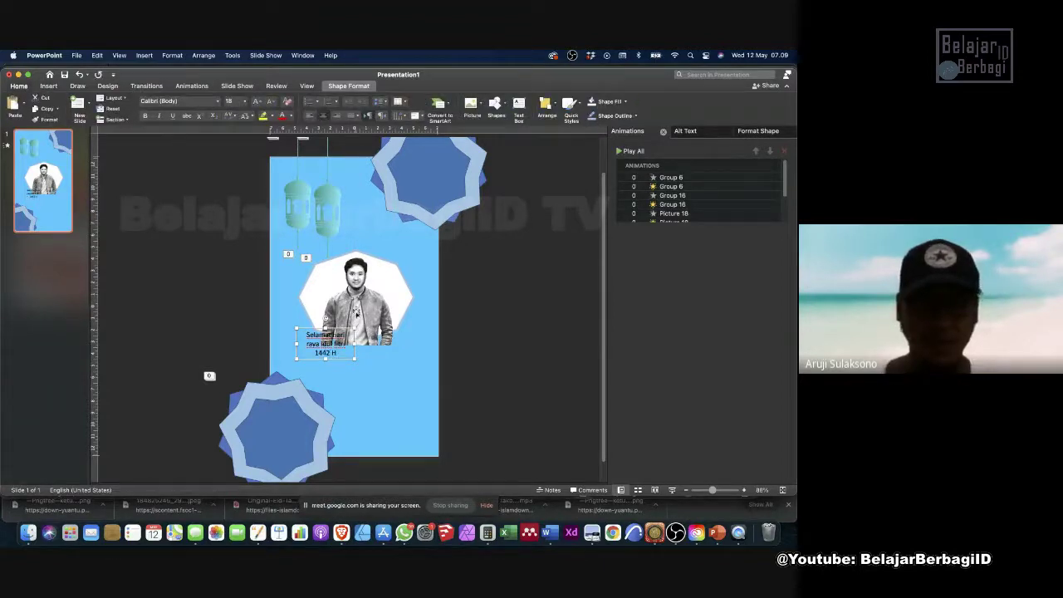
Move the greeting text box directly below the man's photo, centred under it.
click(338, 331)
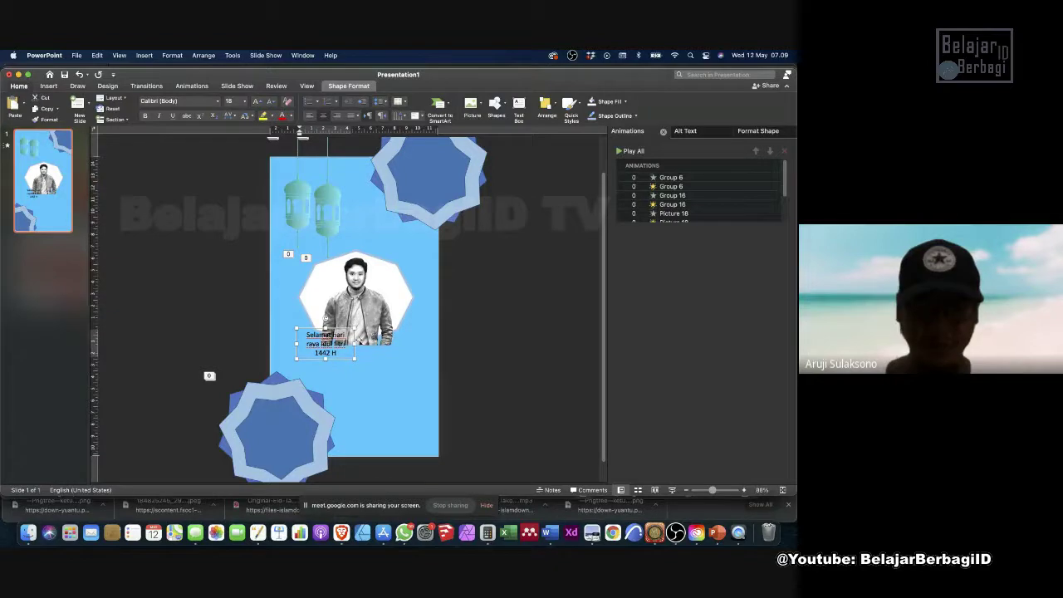
drag(353, 339, 386, 361)
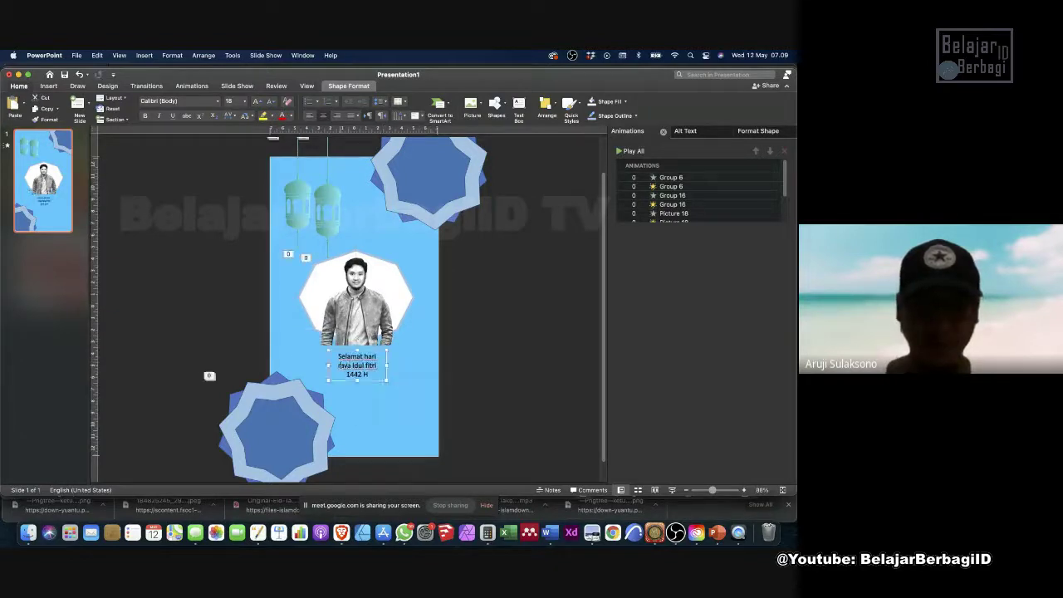
Capitalise "Raya", "Idul" and "Fitri" in the greeting, and widen its text box so the text wraps onto two centred lines.
click(337, 366)
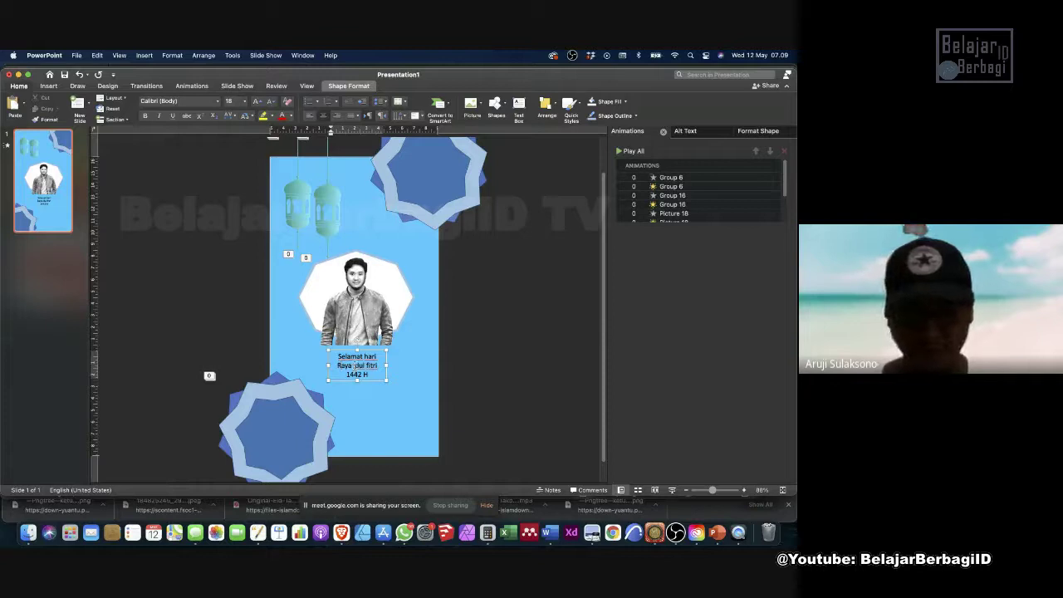
double_click(355, 365)
click(356, 365)
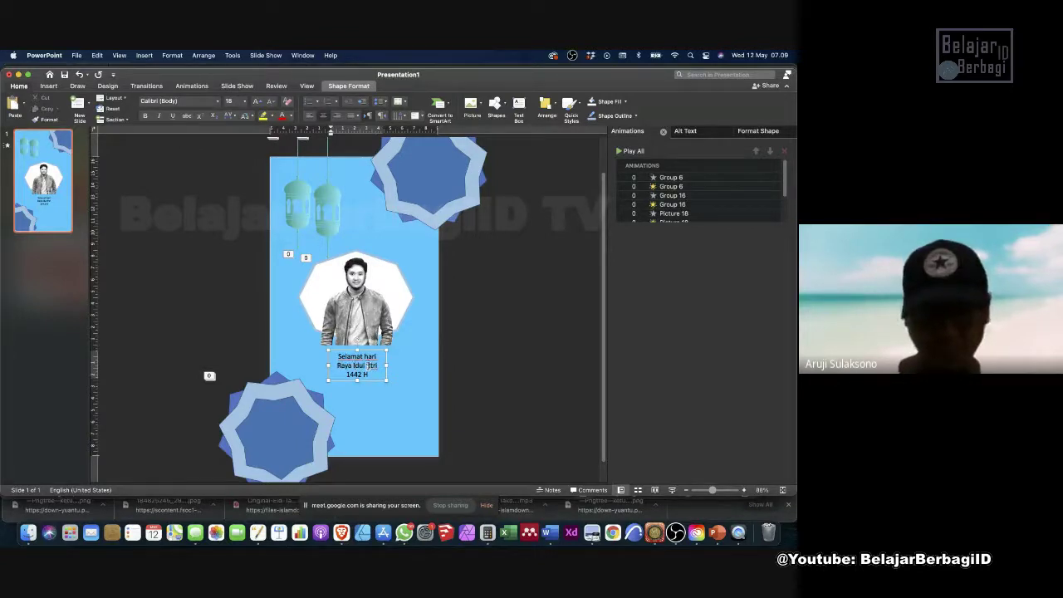
key(BackSpace)
text(F)
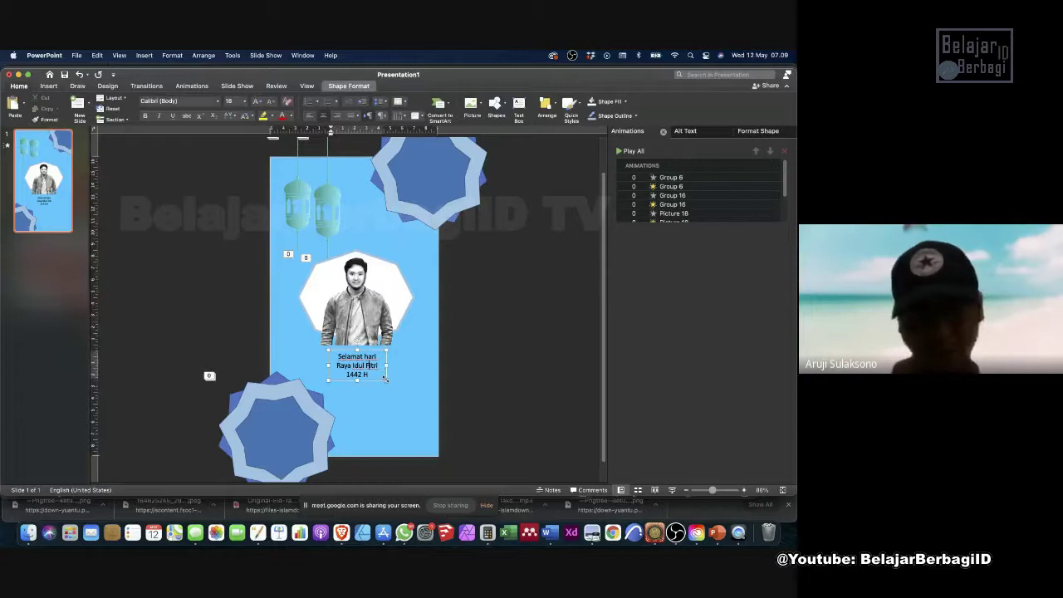
drag(386, 380, 362, 373)
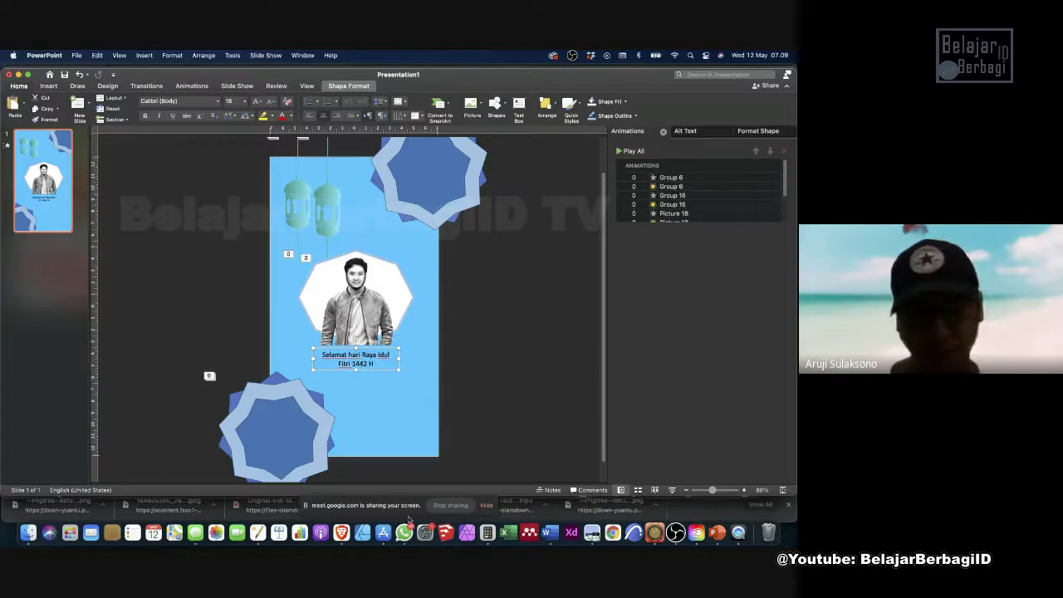
Check the Google Meet chat in the Brave browser and return to the PowerPoint presentation.
click(342, 533)
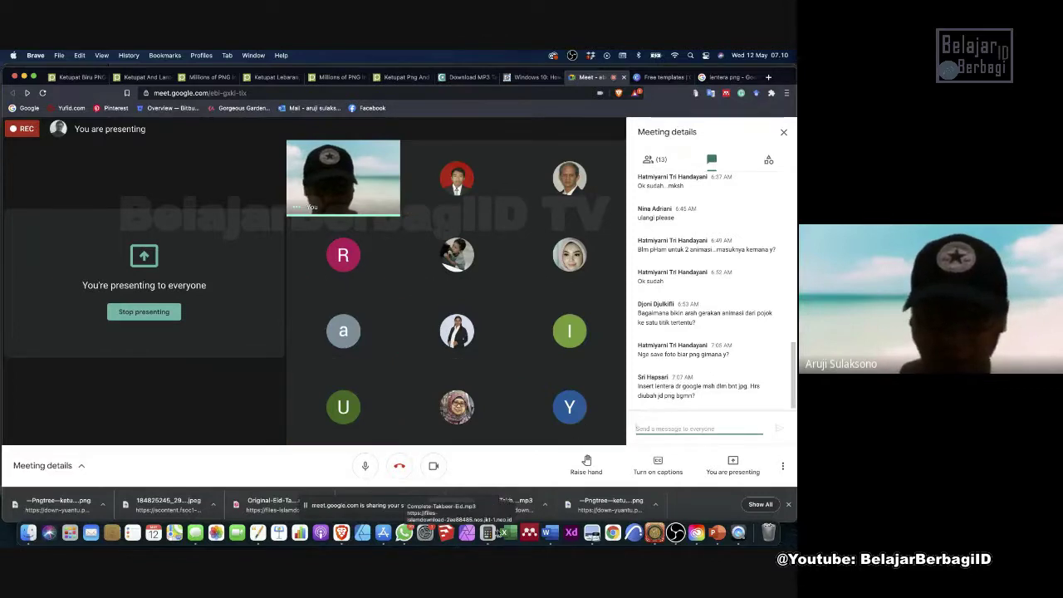
click(718, 536)
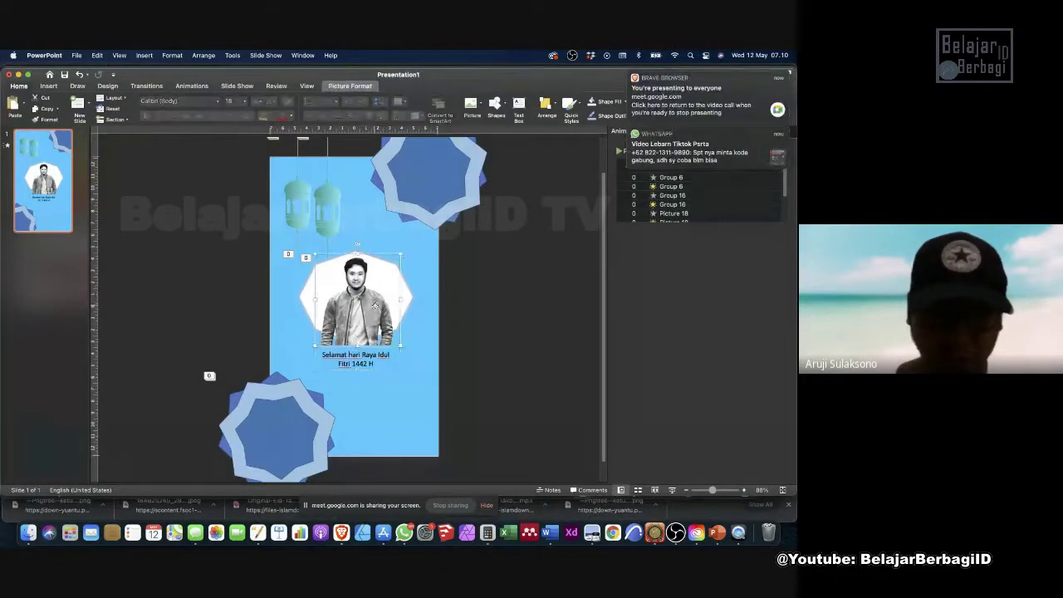
right_click(375, 306)
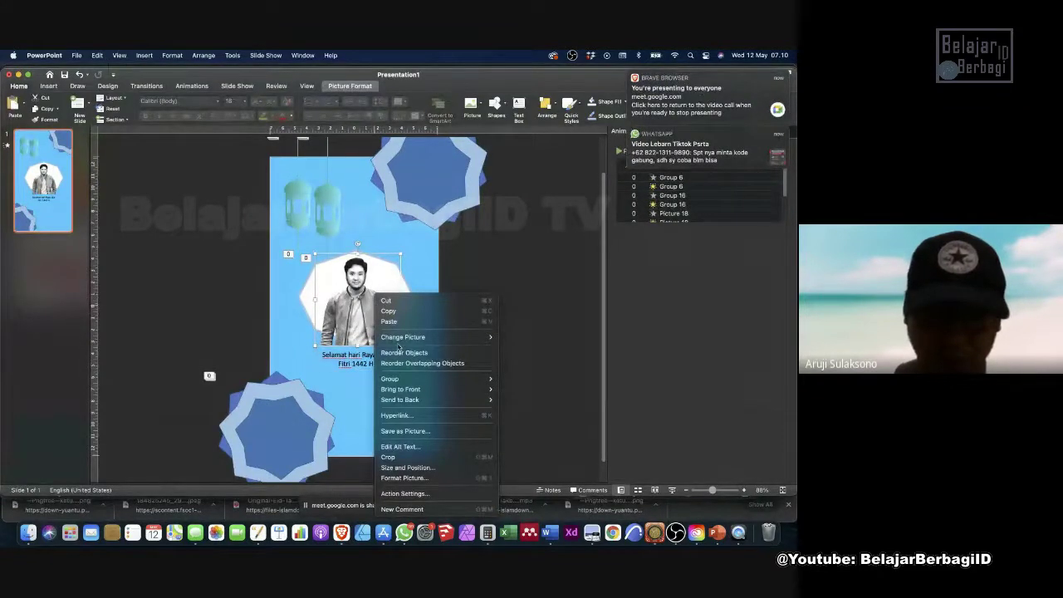
mouse_move(400, 339)
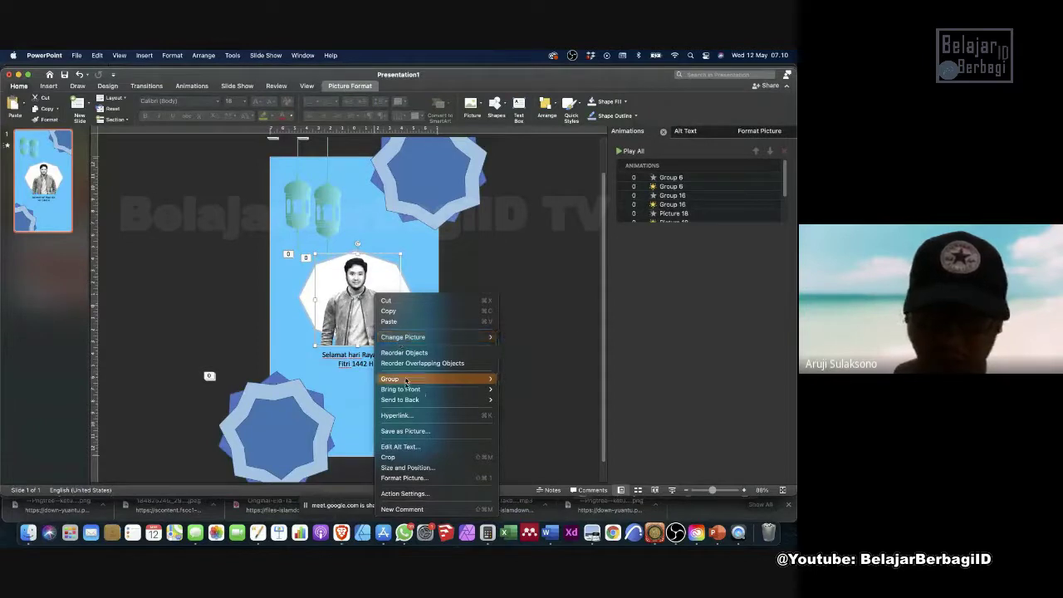
mouse_move(409, 401)
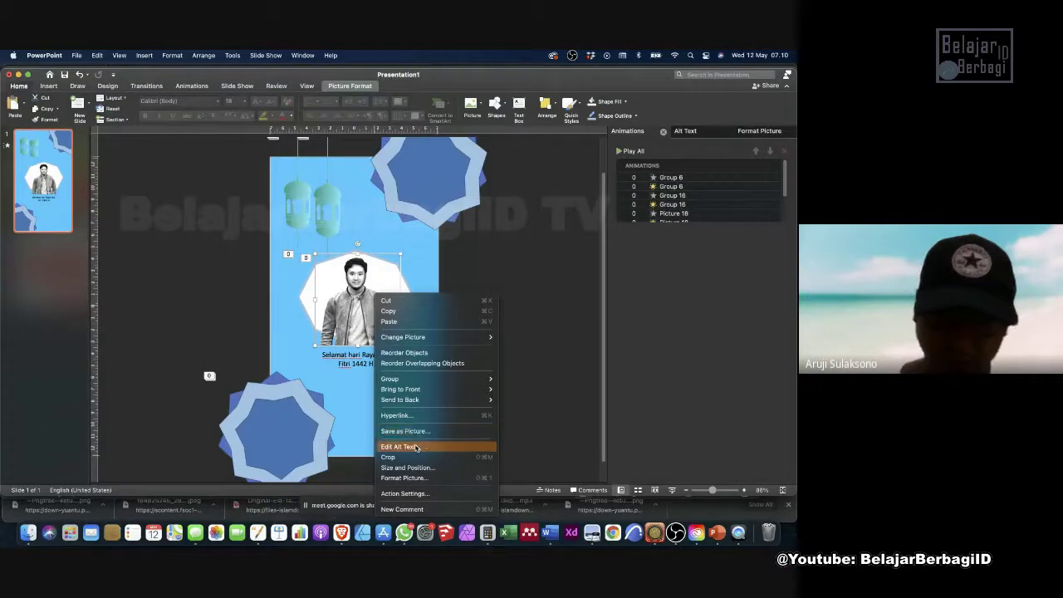
click(408, 493)
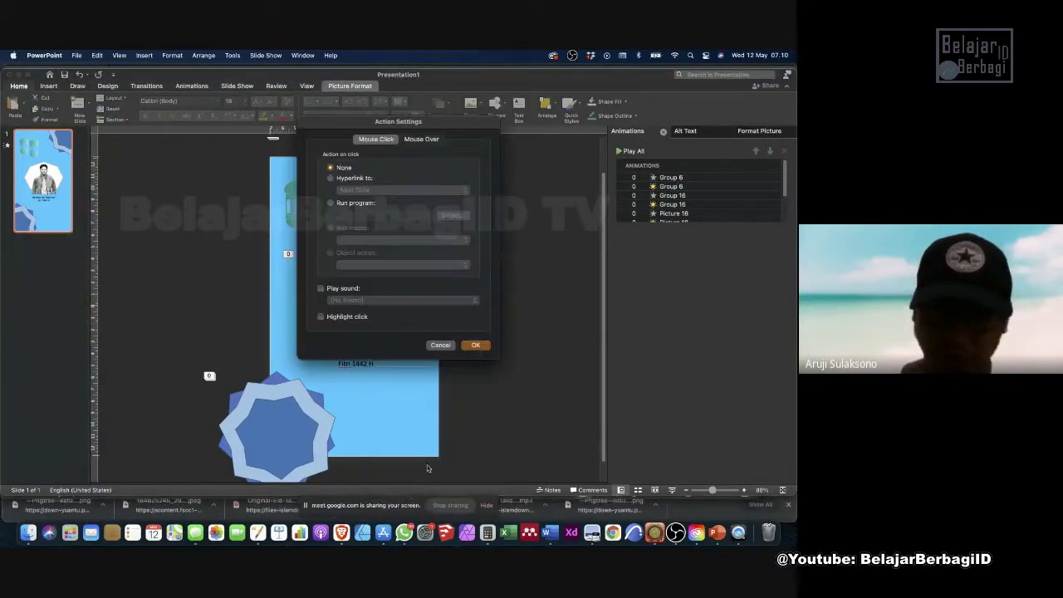
click(444, 345)
right_click(363, 338)
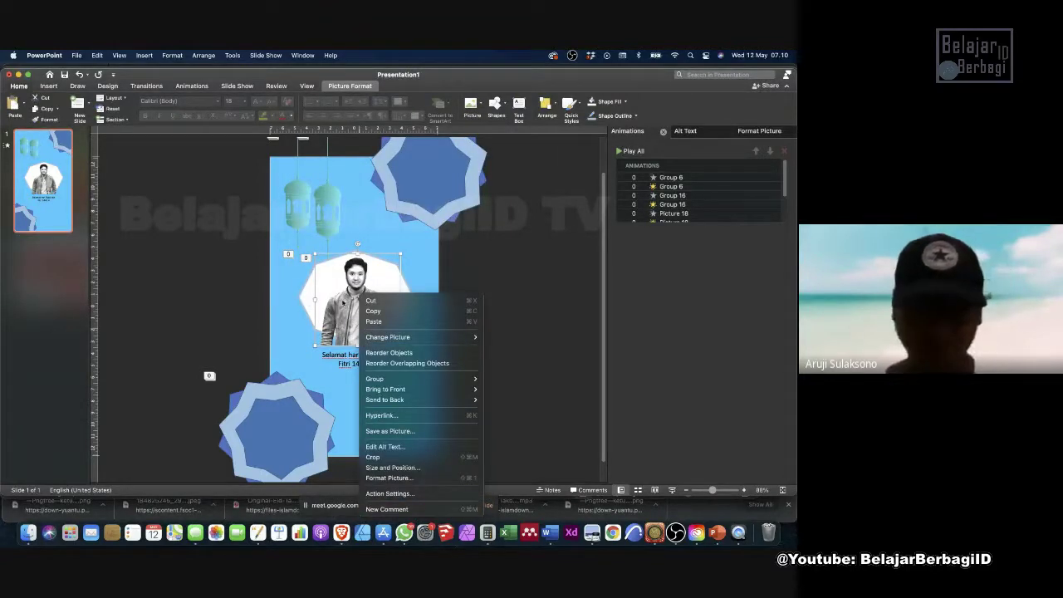
Examine the picture, size, position and text box formatting options for the man's photo and the octagon selected together.
click(307, 301)
right_click(302, 304)
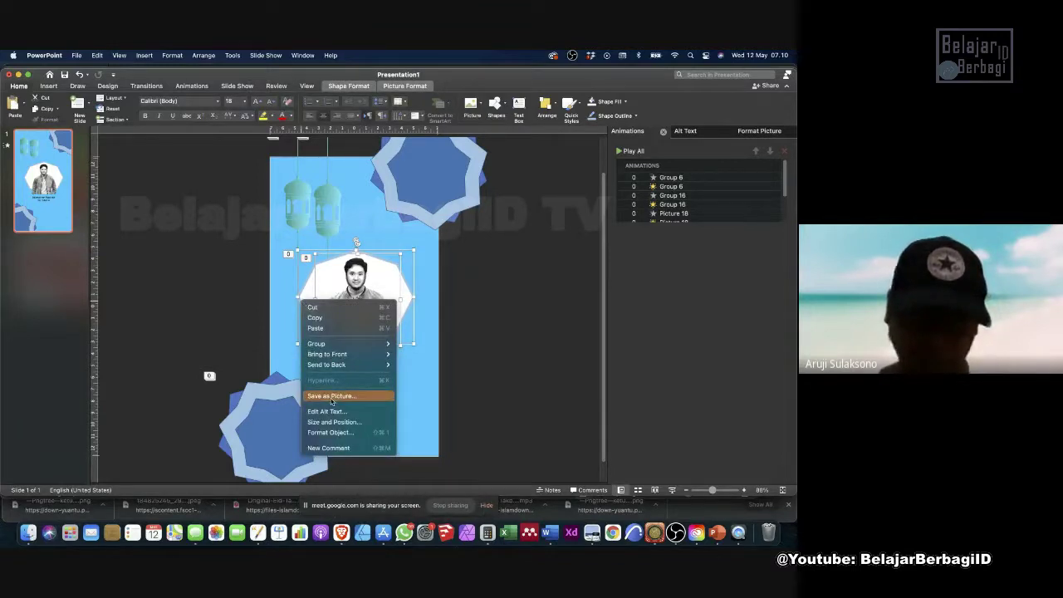
click(345, 433)
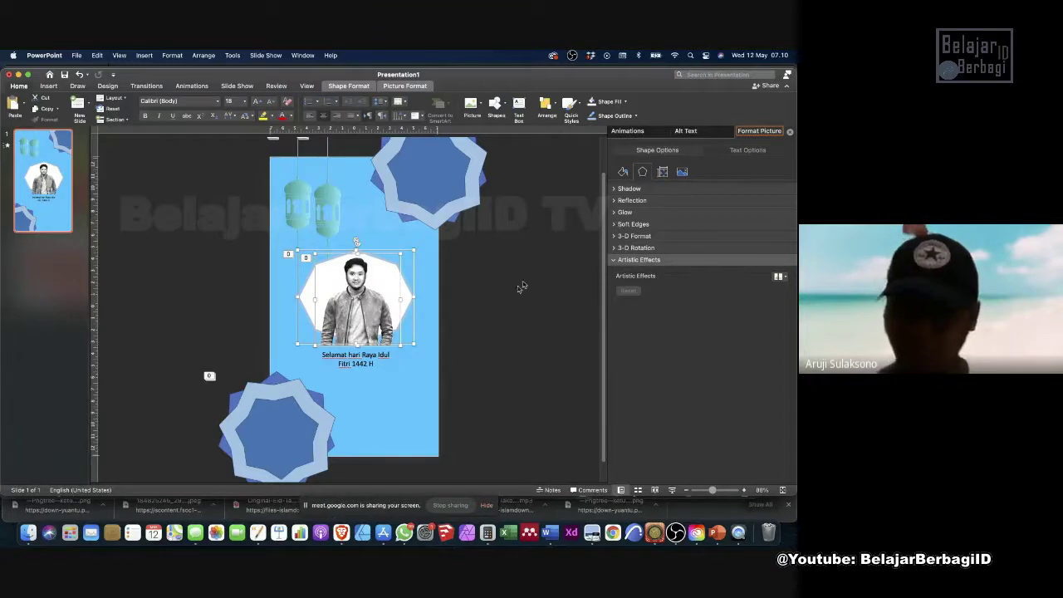
click(682, 172)
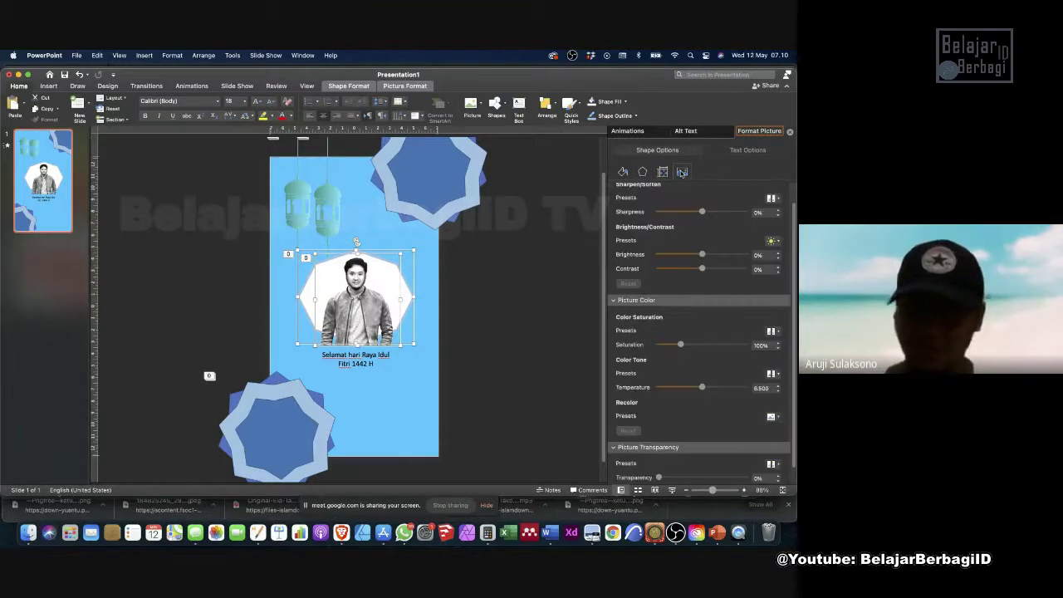
scroll(654, 369, down, 1)
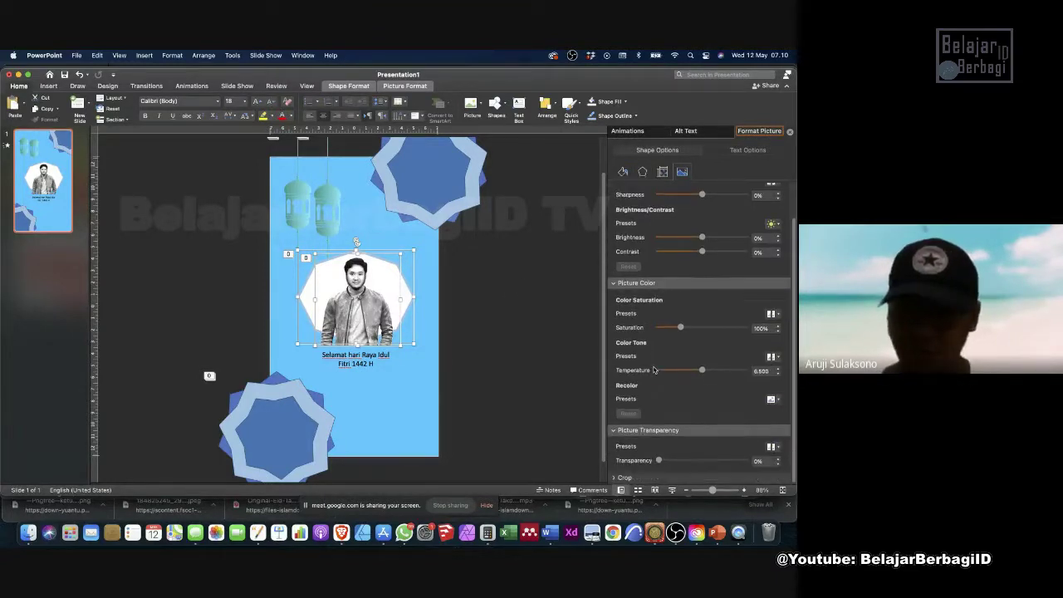
click(663, 172)
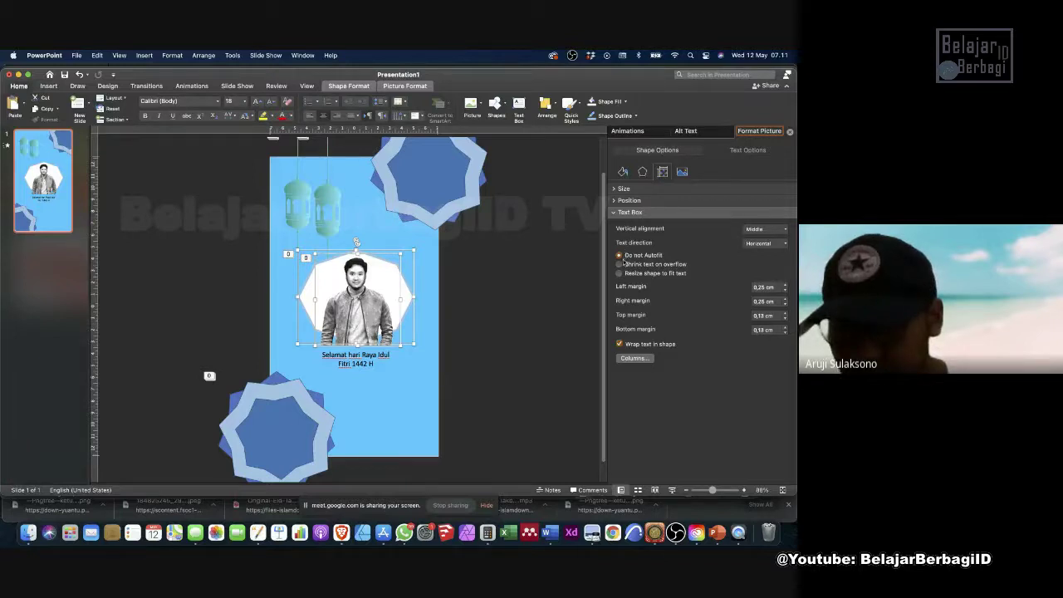
click(615, 200)
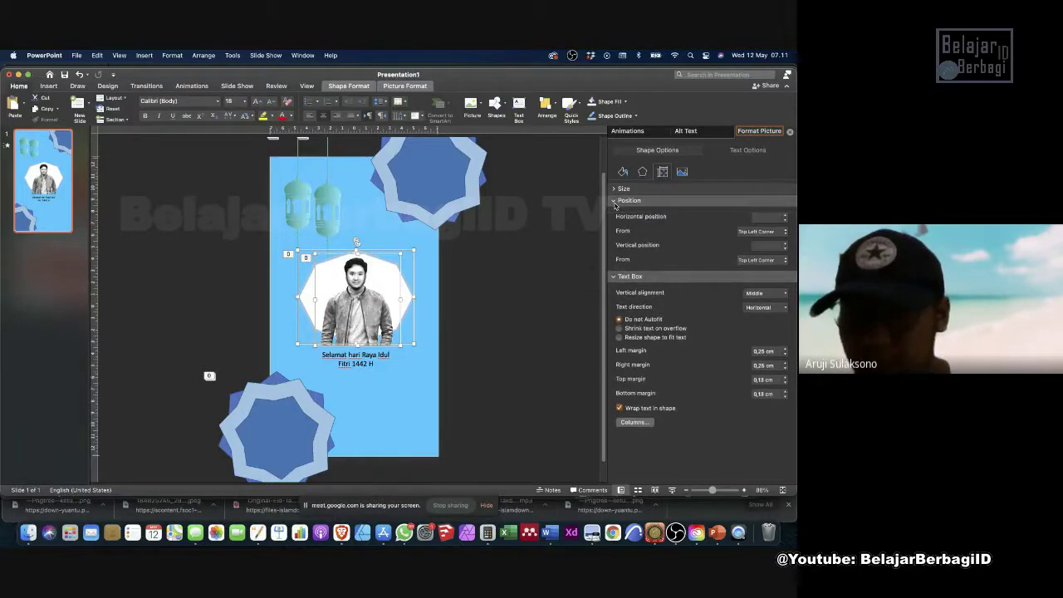
click(616, 190)
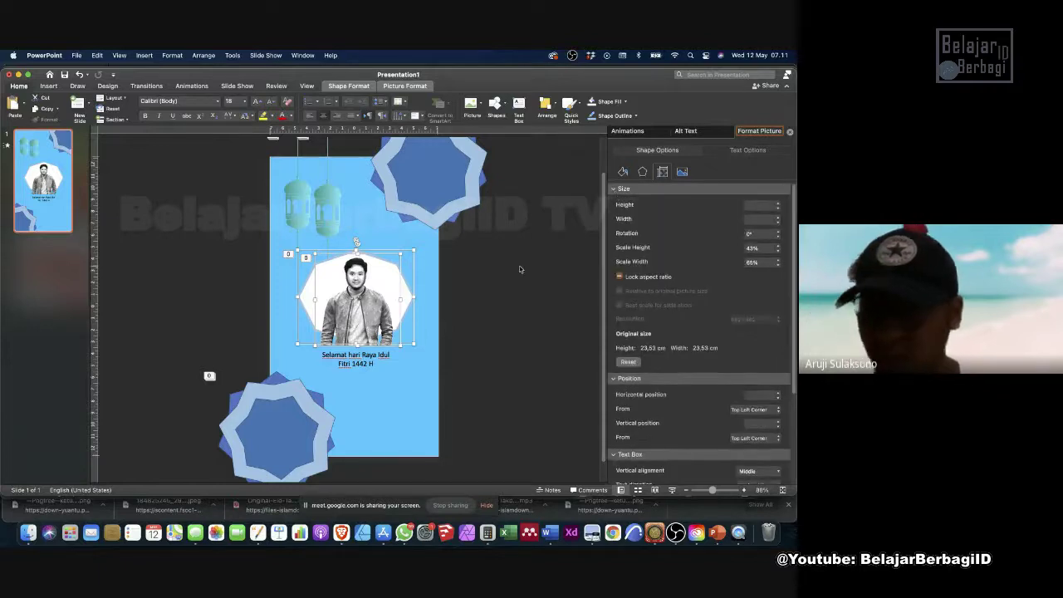
click(554, 299)
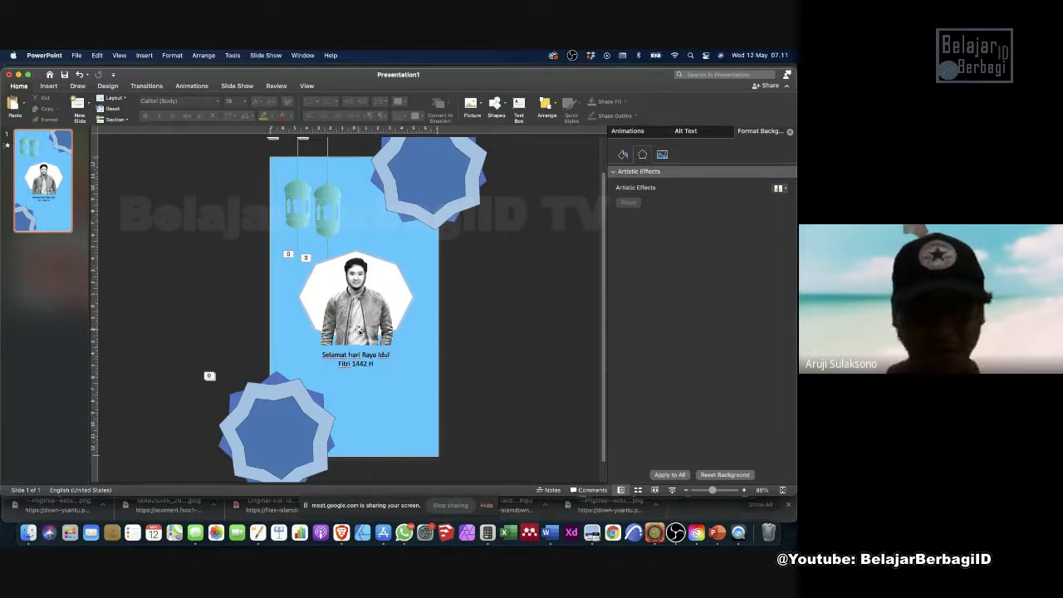
Inspect the reflection and shadow effect settings of the white octagon behind the photo.
click(349, 254)
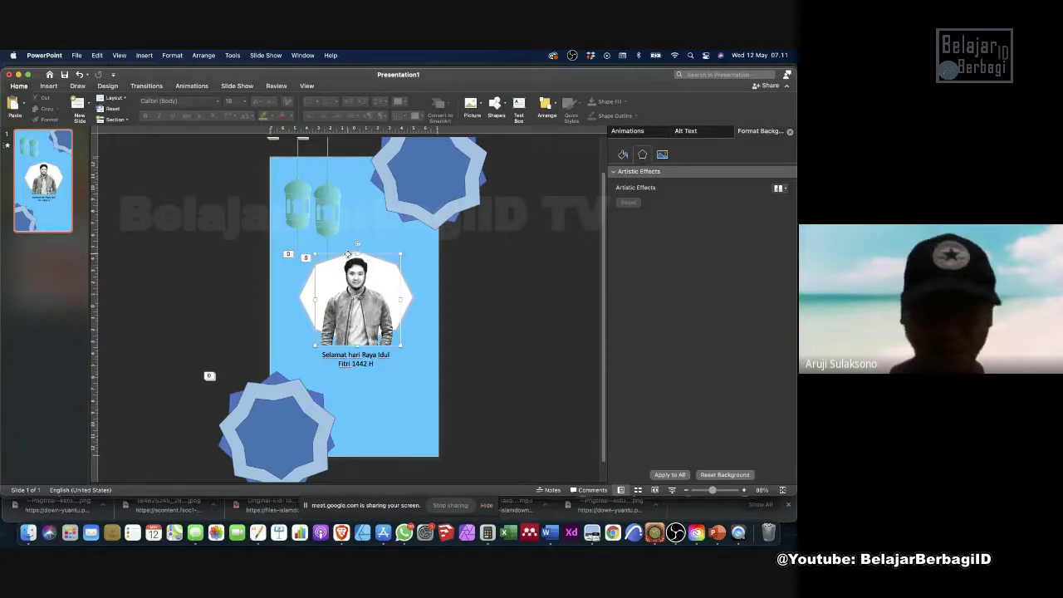
click(349, 255)
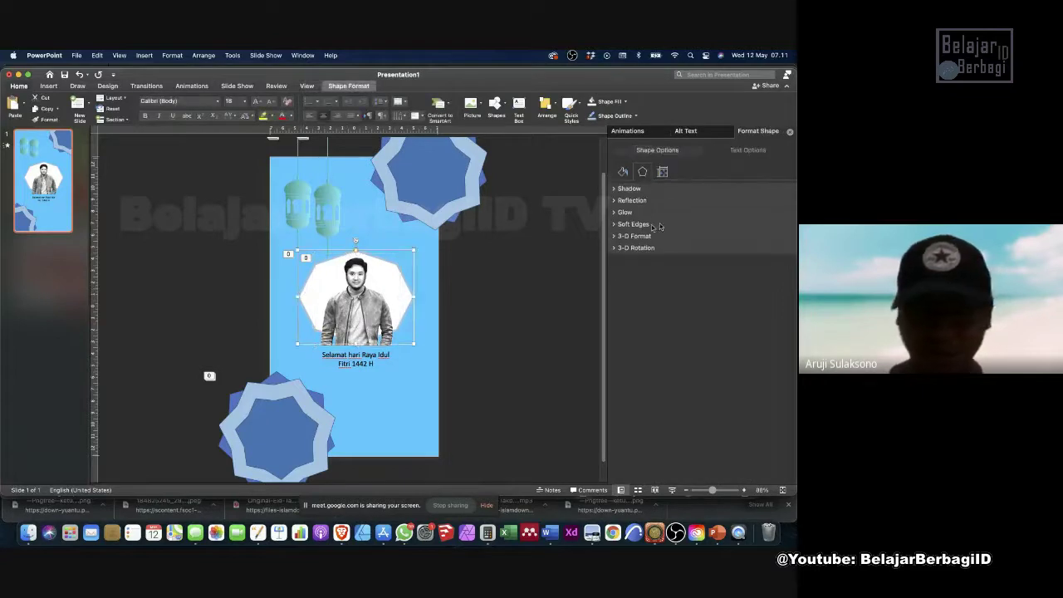
click(614, 201)
click(614, 201)
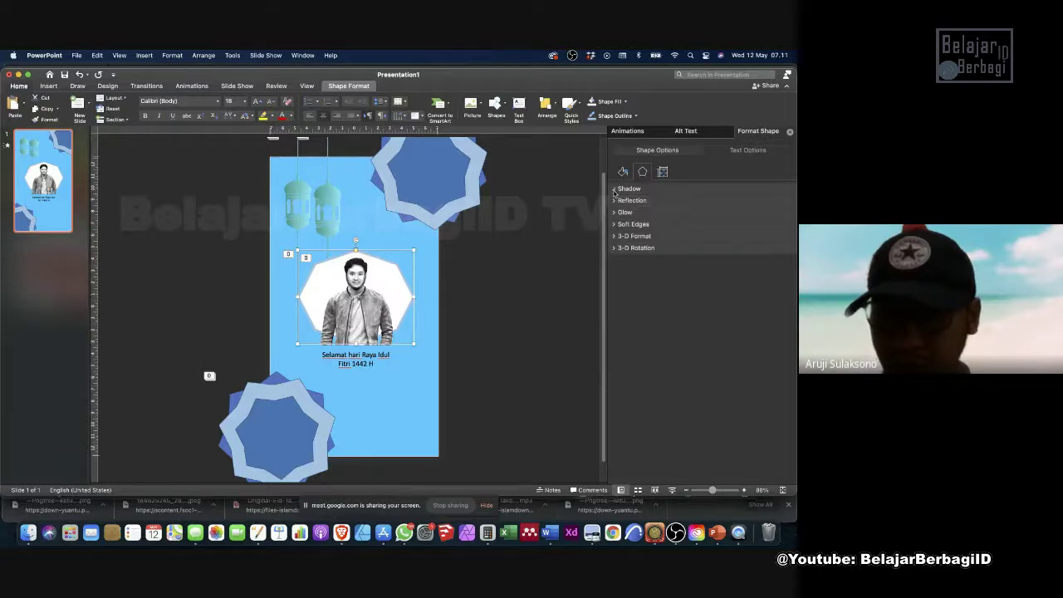
click(614, 190)
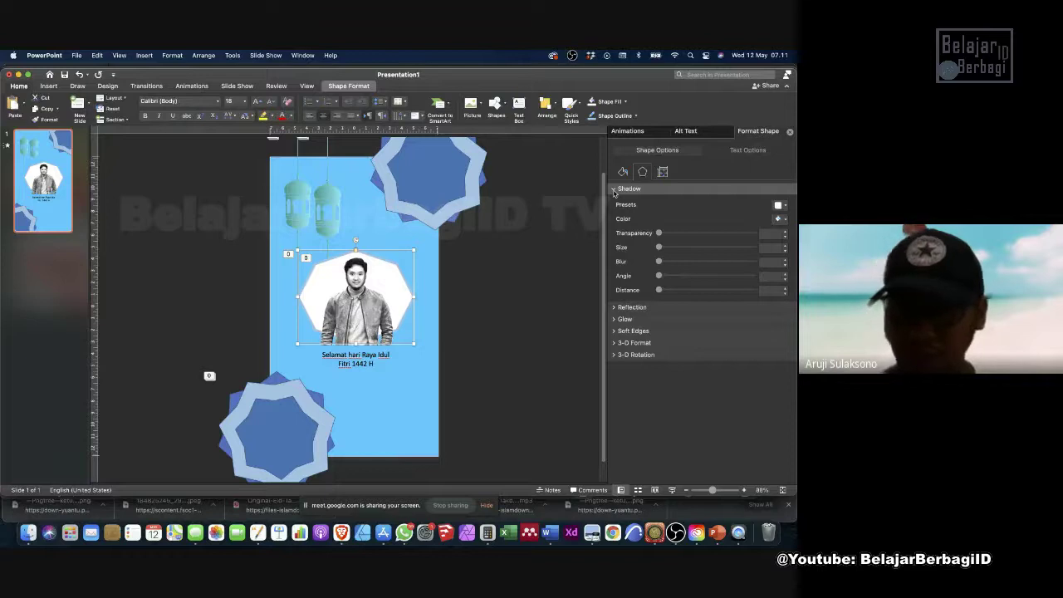
click(614, 190)
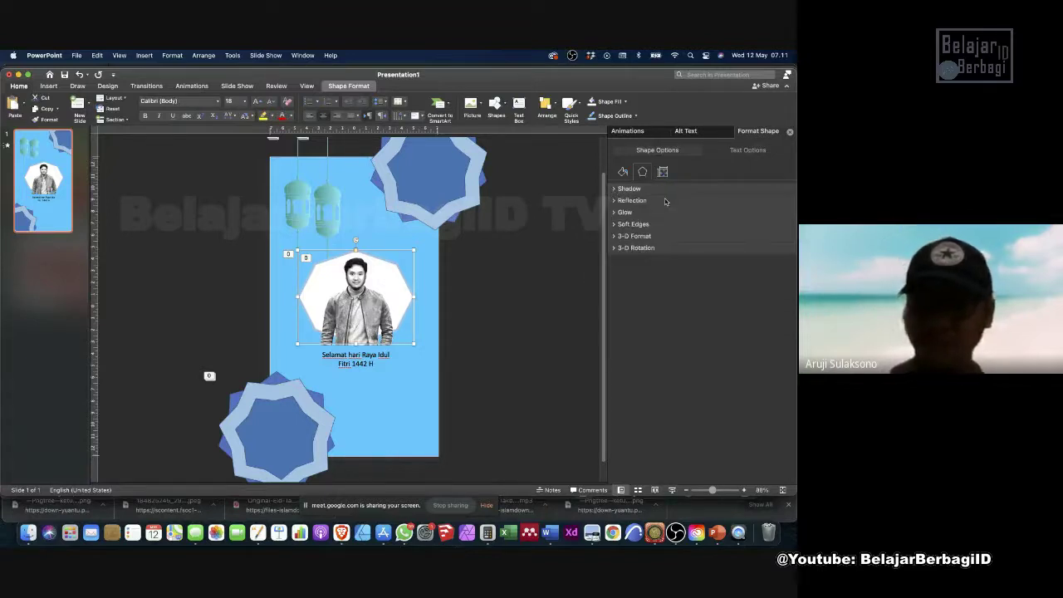
Try merging the man's photo and the white octagon with Union, and undo the merge.
click(379, 266)
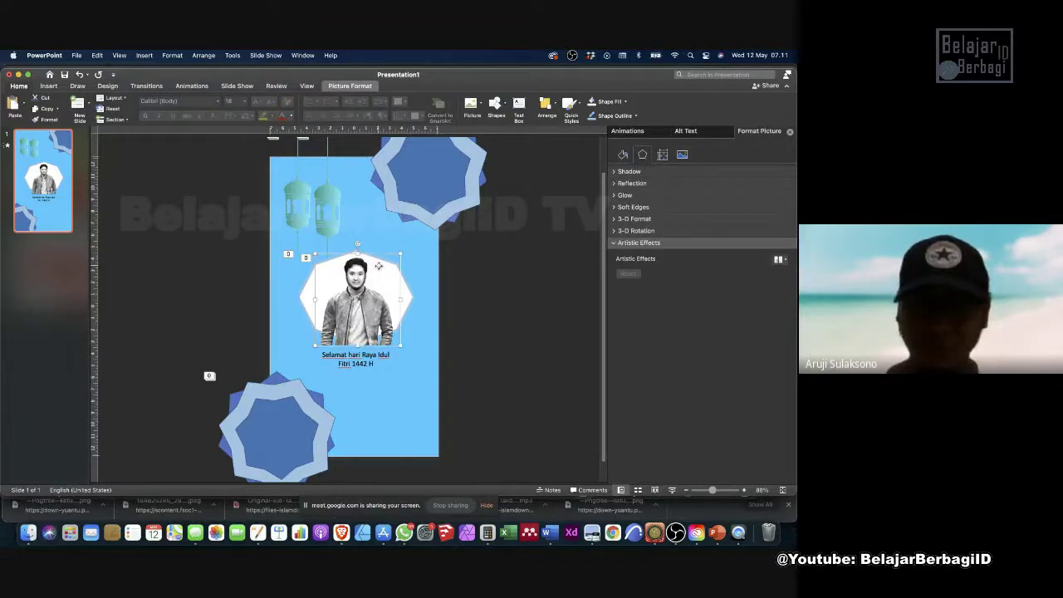
shift+click(312, 300)
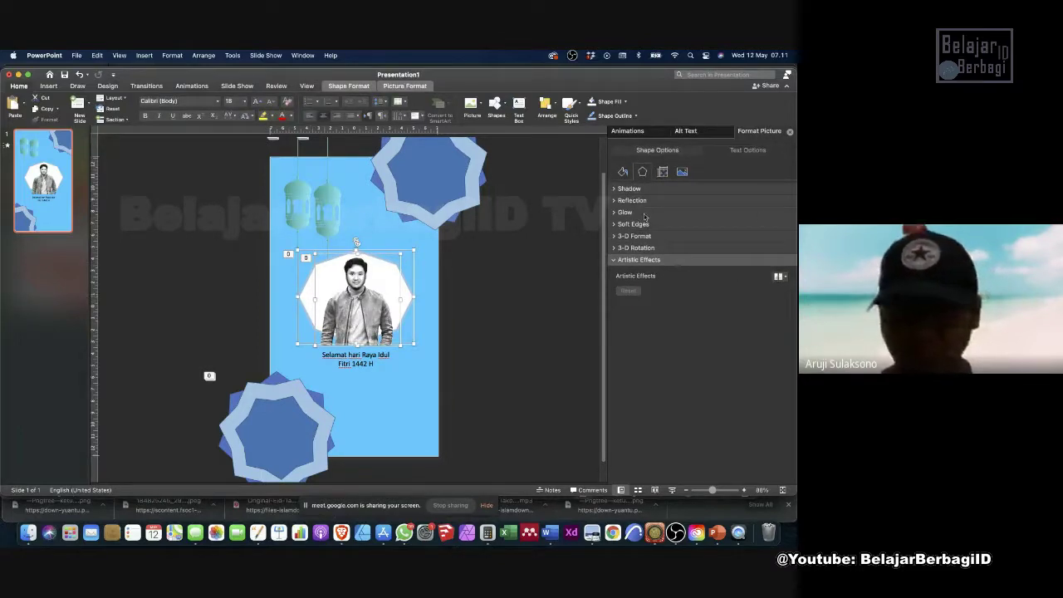
click(625, 172)
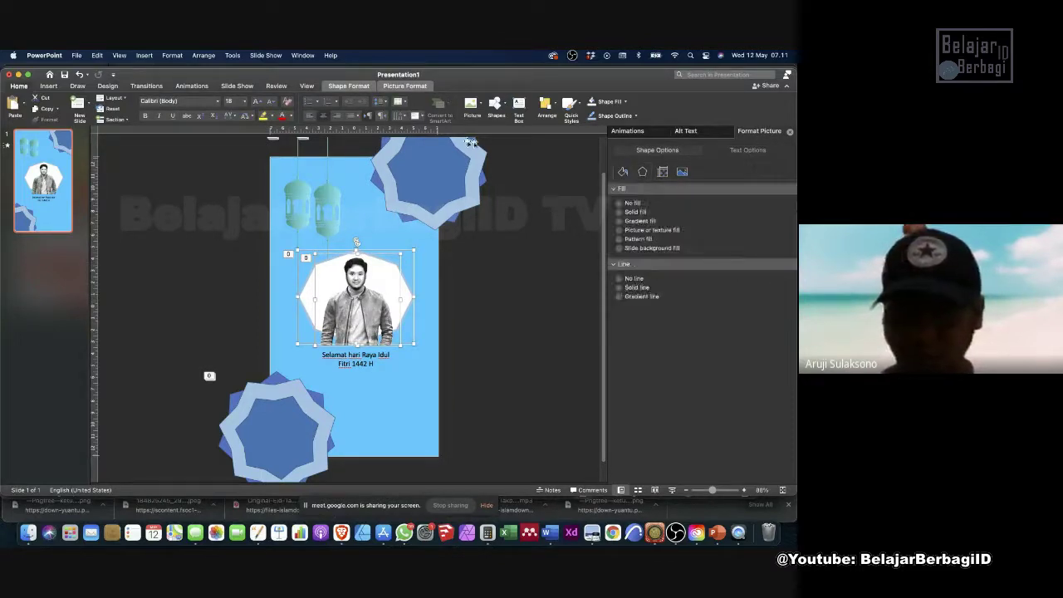
click(366, 87)
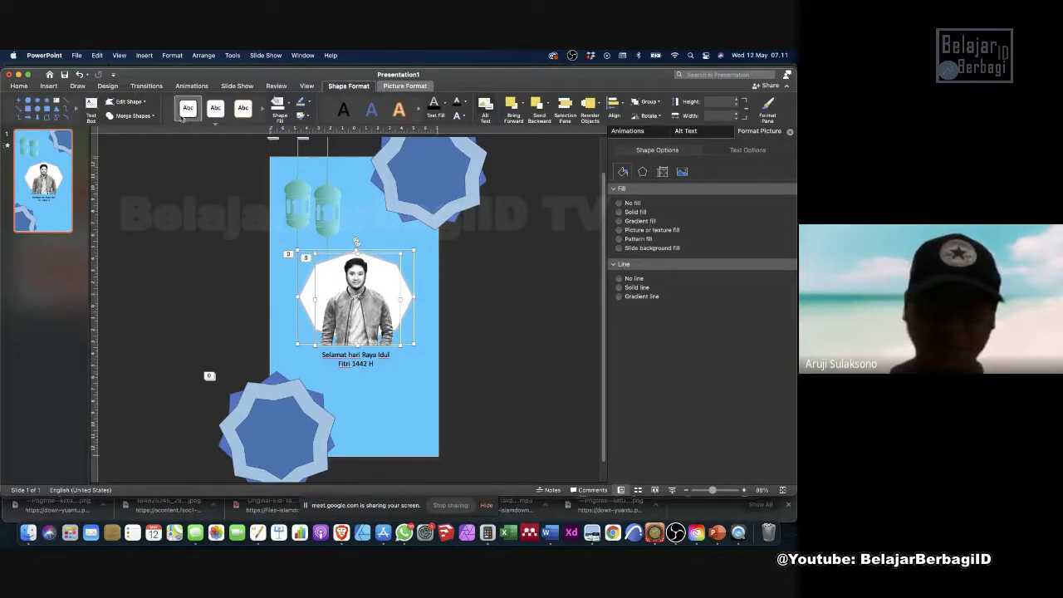
click(147, 118)
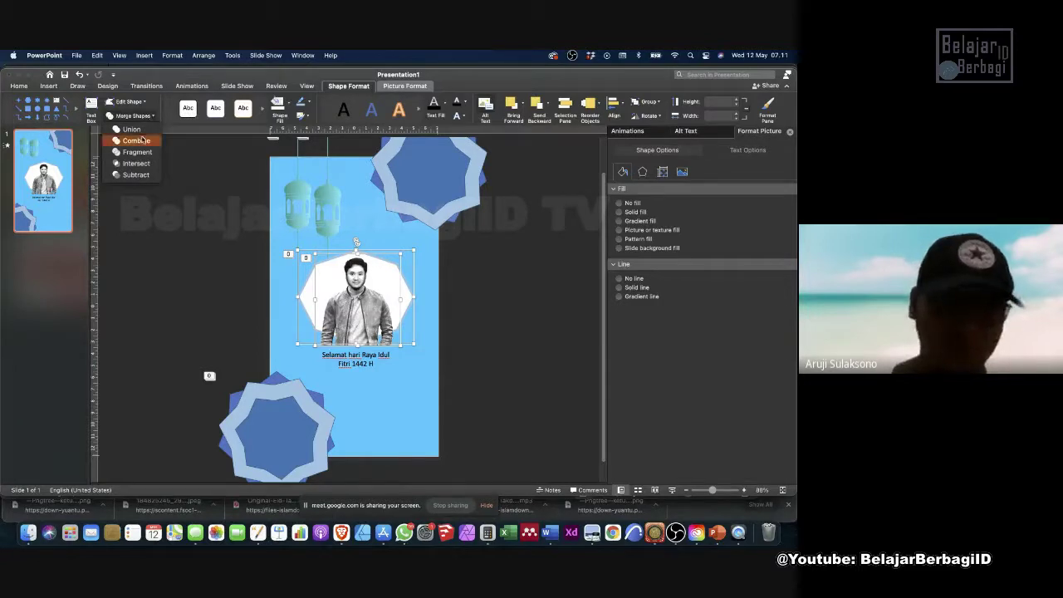
click(139, 132)
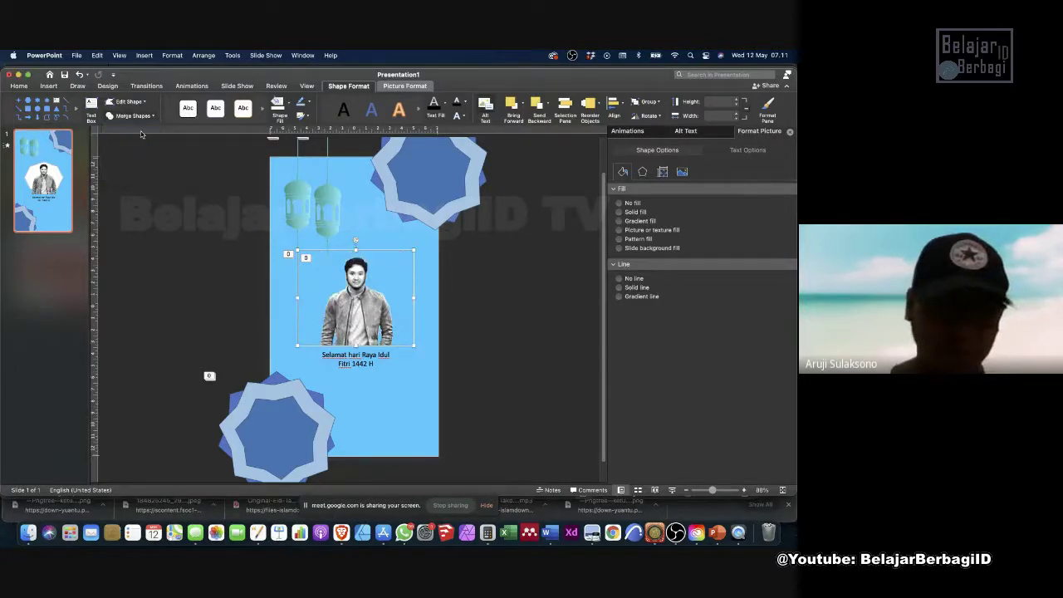
key(super+z)
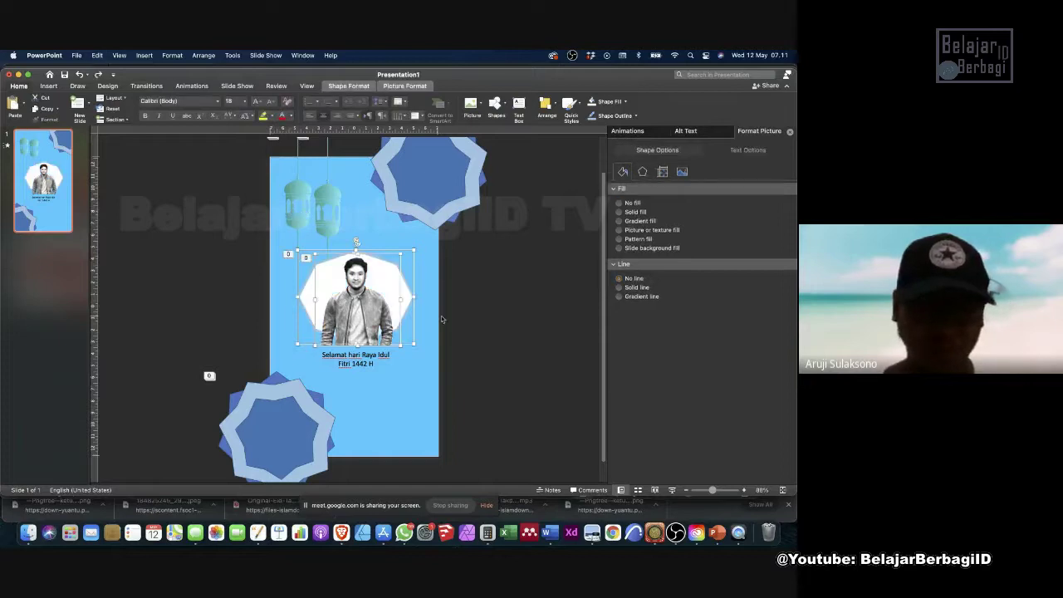
Try merging the man's photo and the white octagon with Intersect, and undo the merge.
click(408, 293)
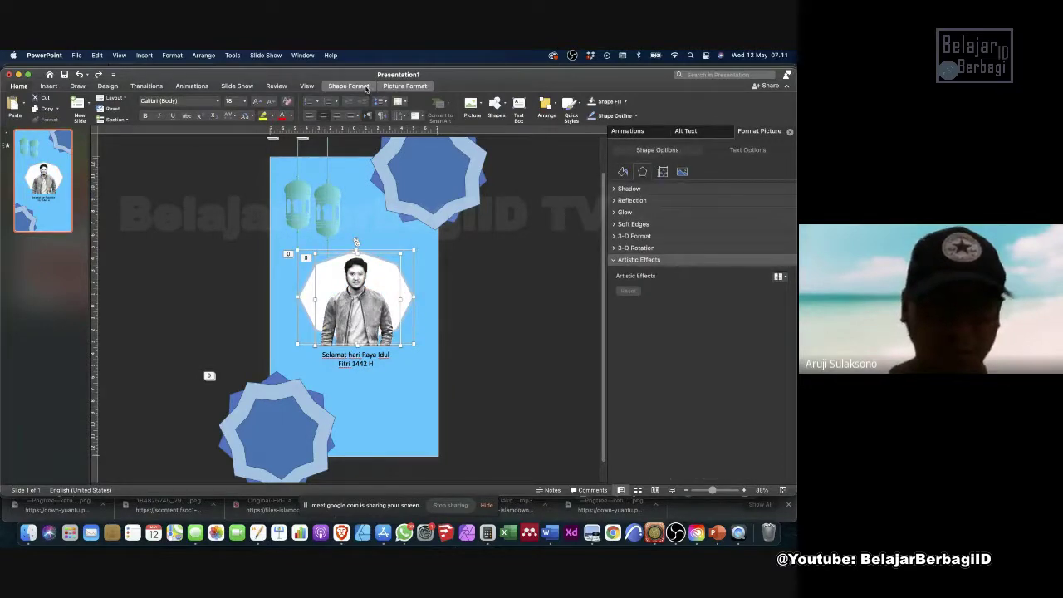
click(349, 85)
click(154, 117)
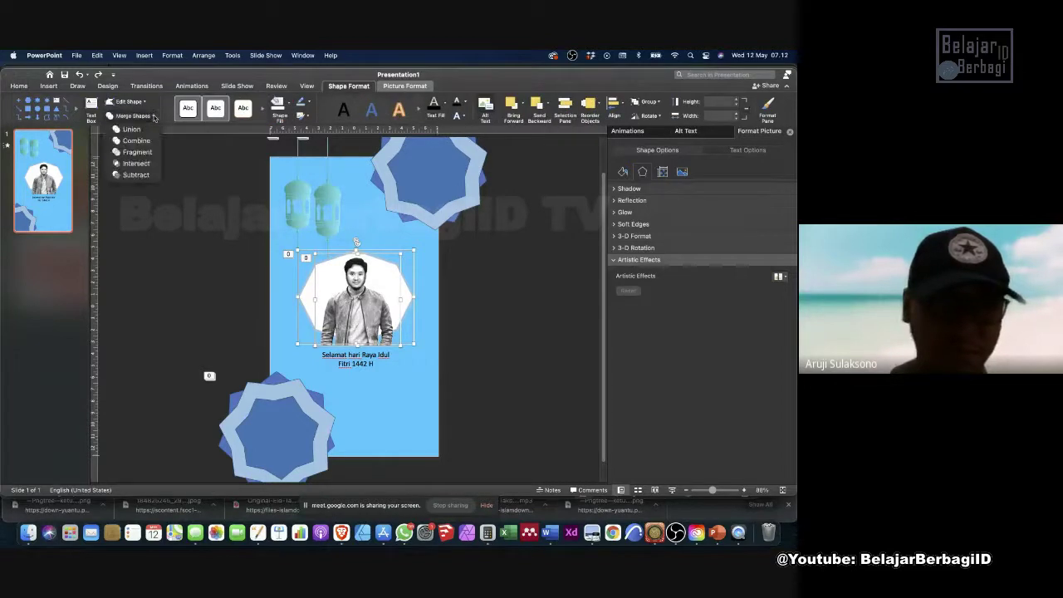
click(136, 164)
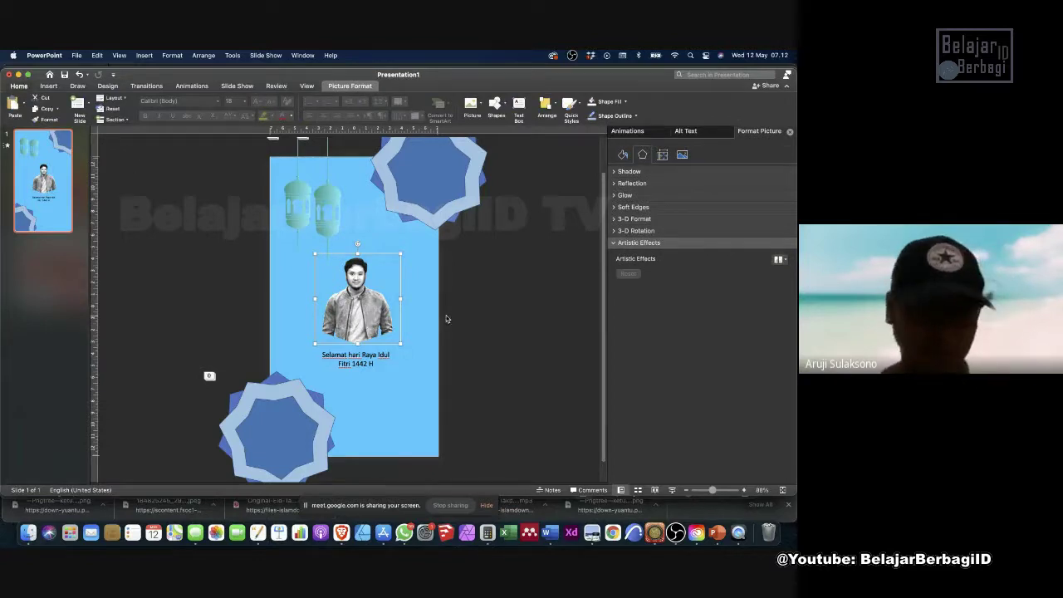
key(super+z)
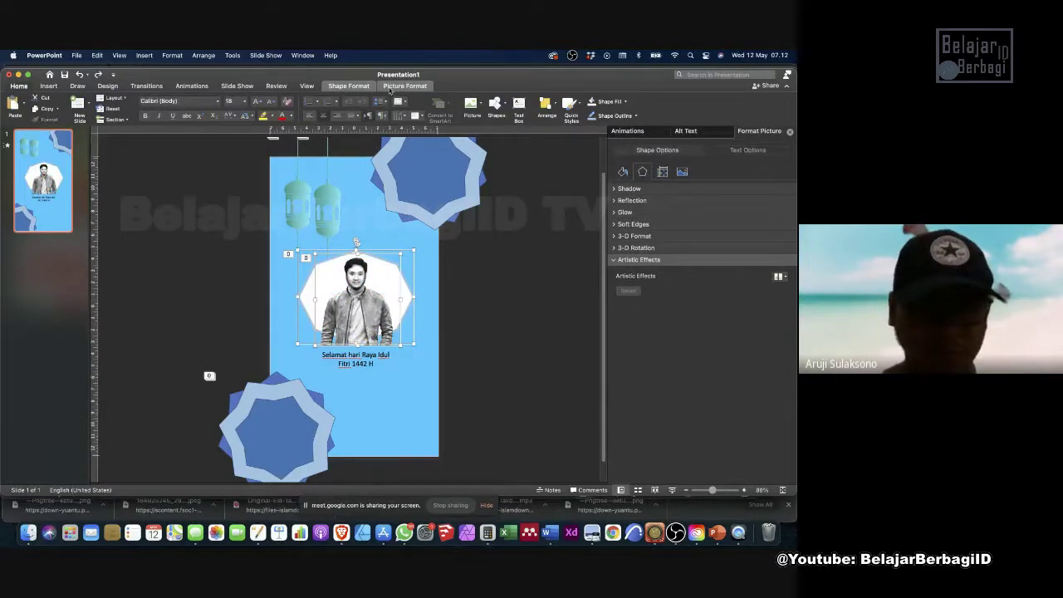
Try merging the man's photo and the white octagon with Fragment, and undo the merge.
click(390, 88)
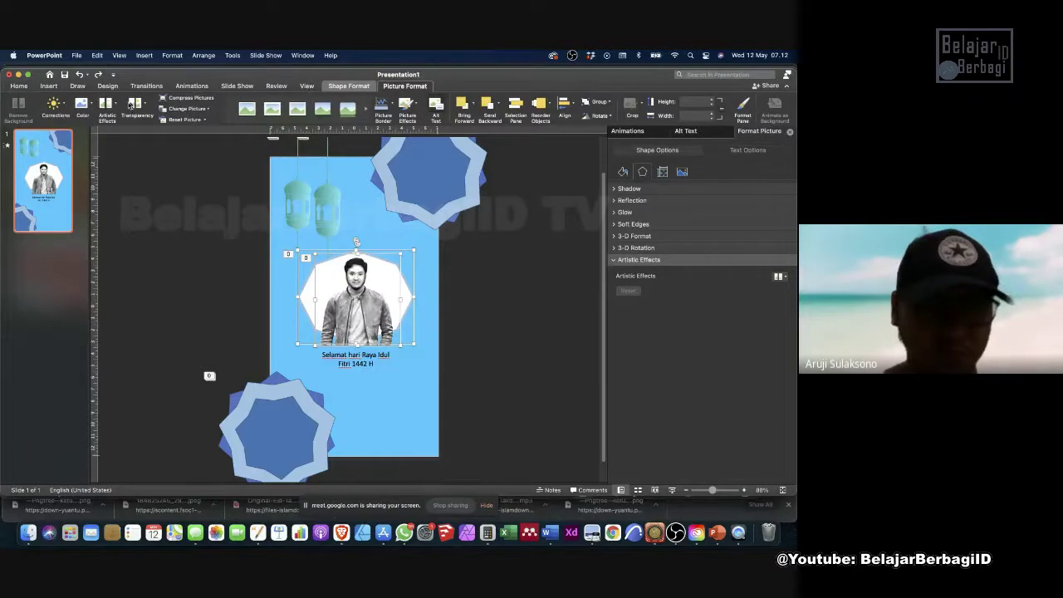
click(109, 116)
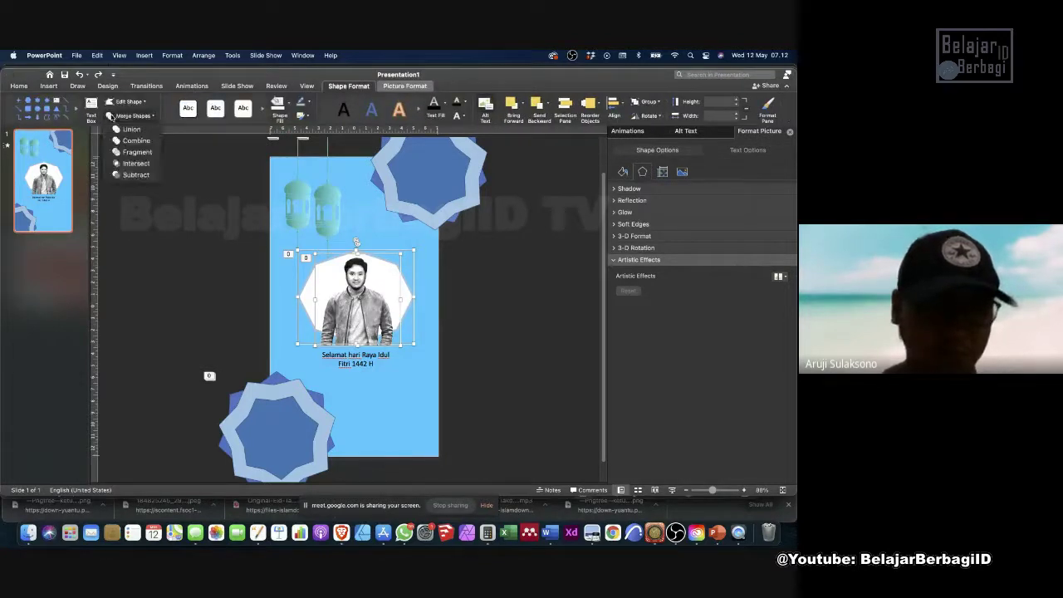
click(135, 152)
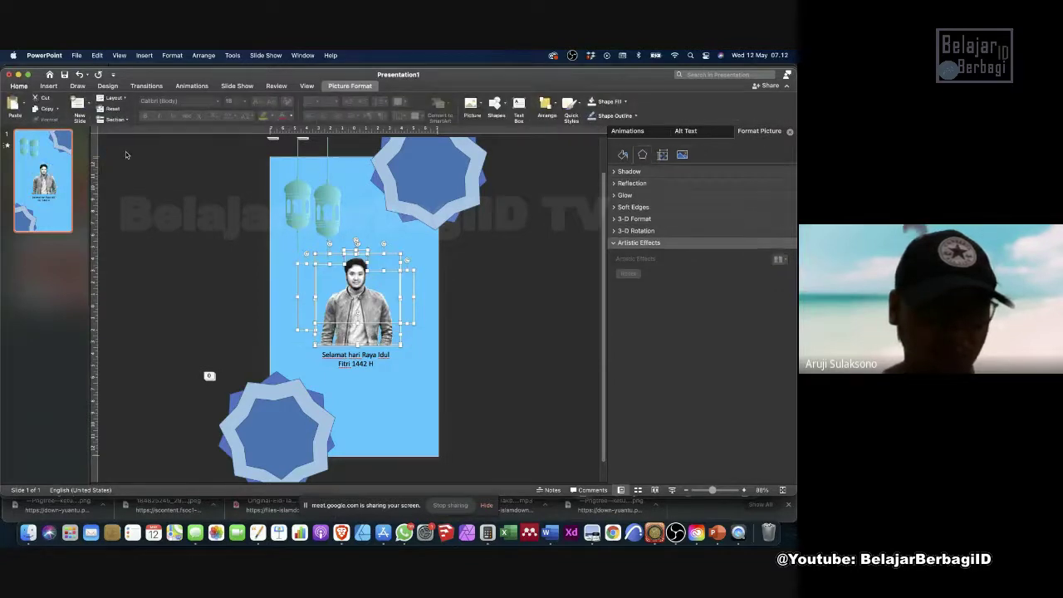
key(super+z)
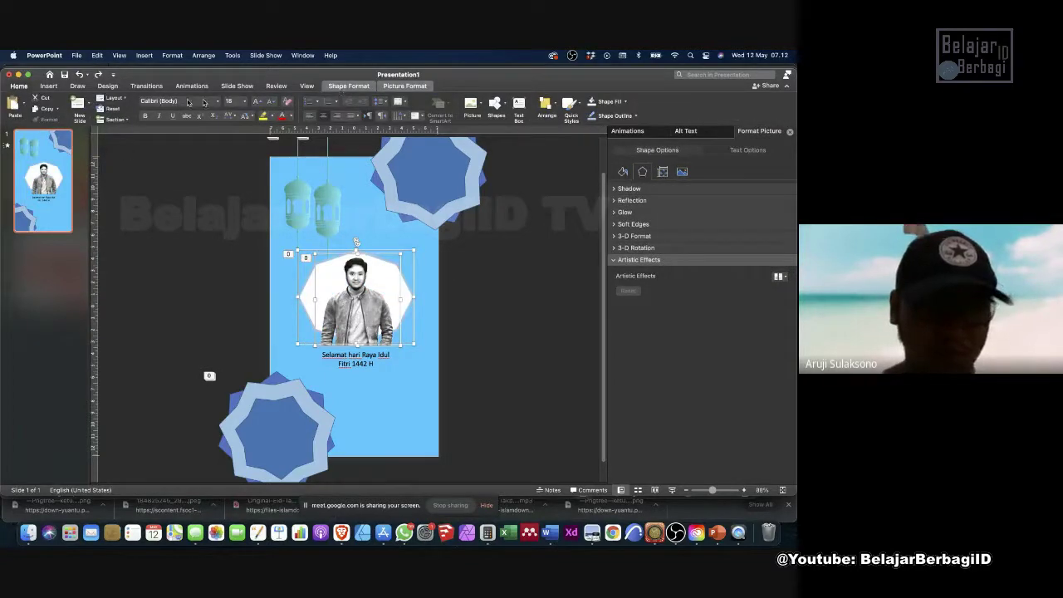
Try merging the man's photo and the white octagon with Union, and undo the merge.
click(341, 86)
click(111, 116)
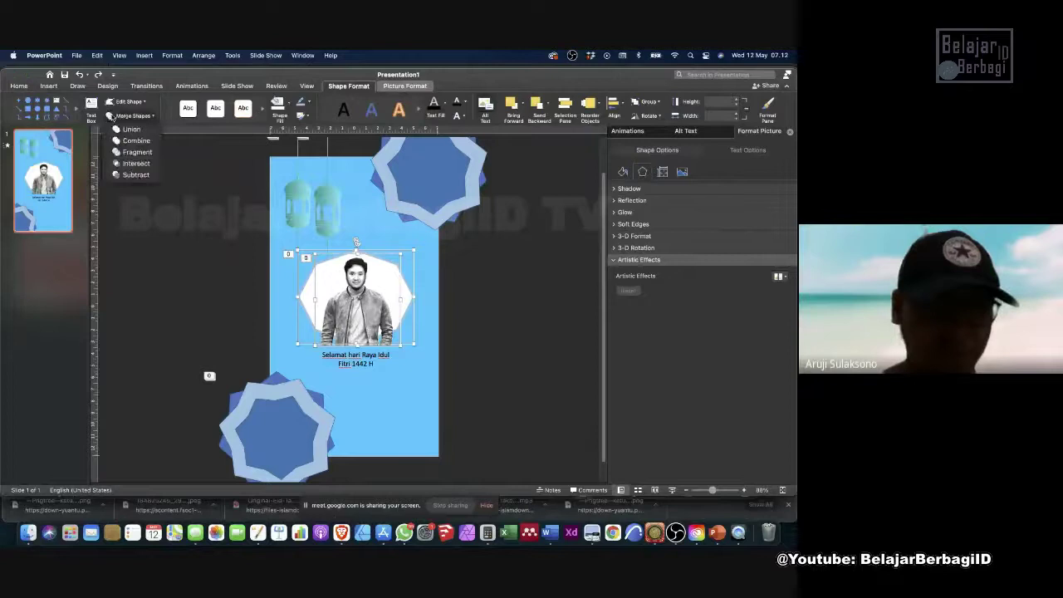
click(131, 130)
key(super+z)
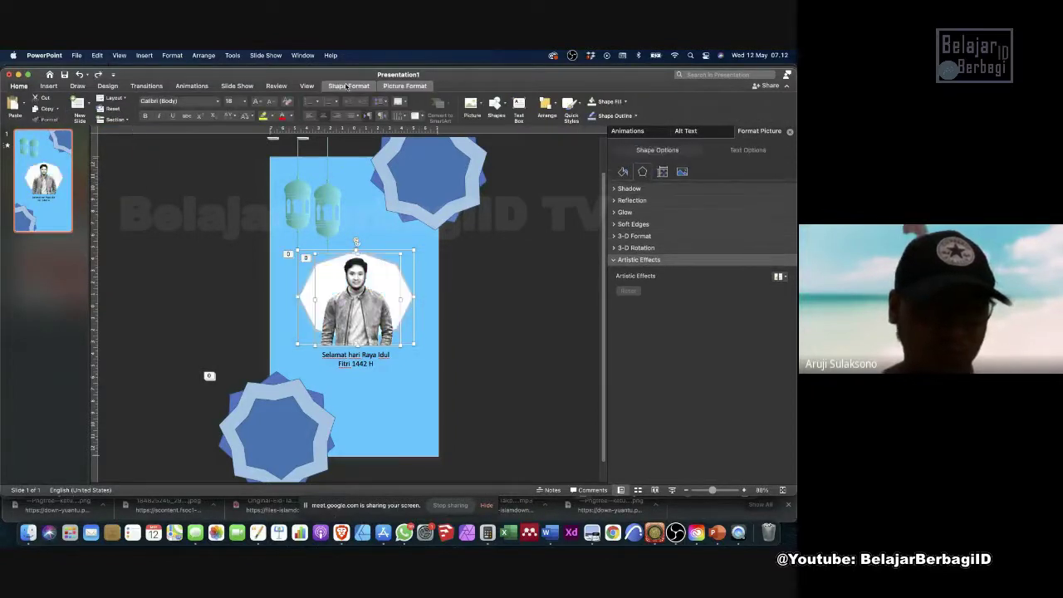
Try merging the man's photo and the white octagon with Combine twice, undoing the merge each time.
click(344, 86)
click(153, 117)
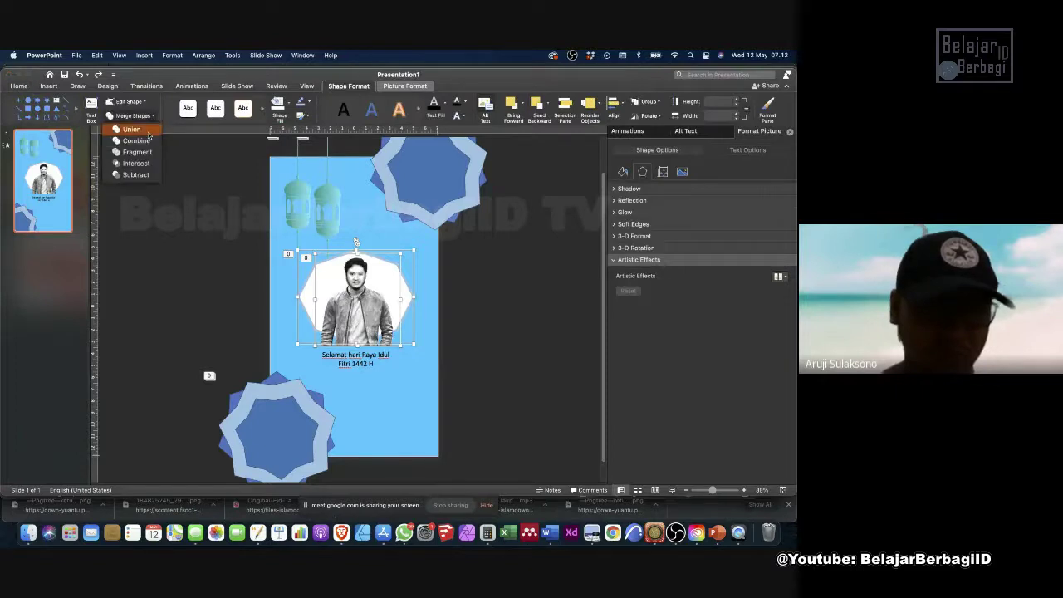
click(148, 141)
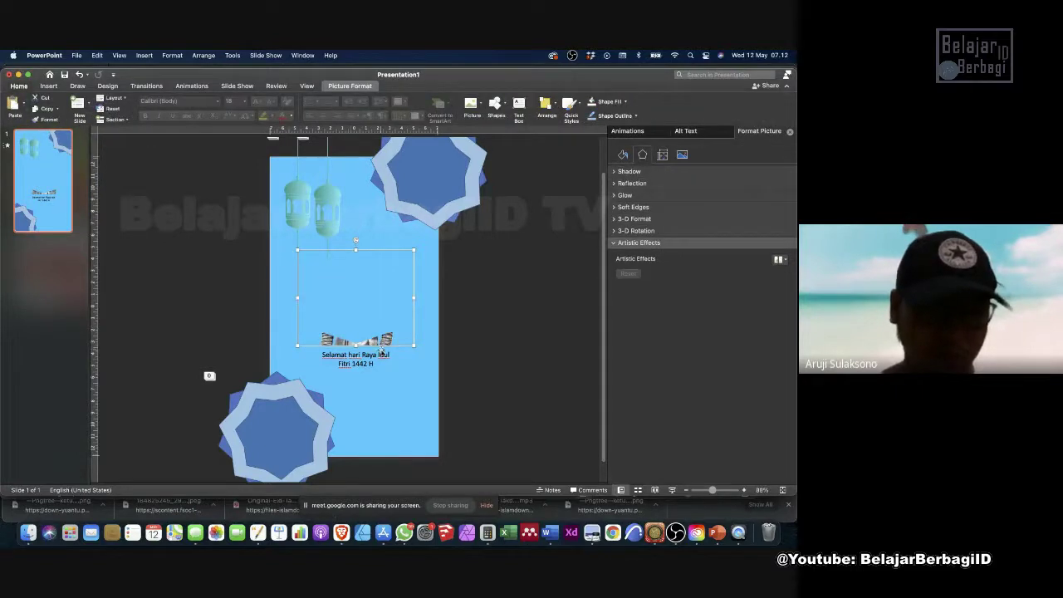
key(super+v)
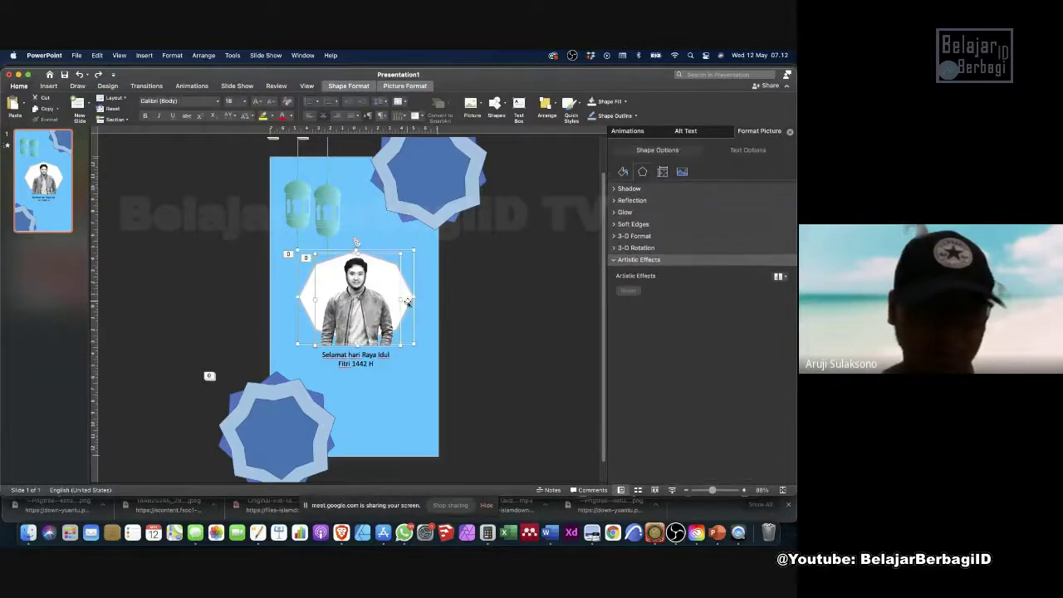
click(343, 87)
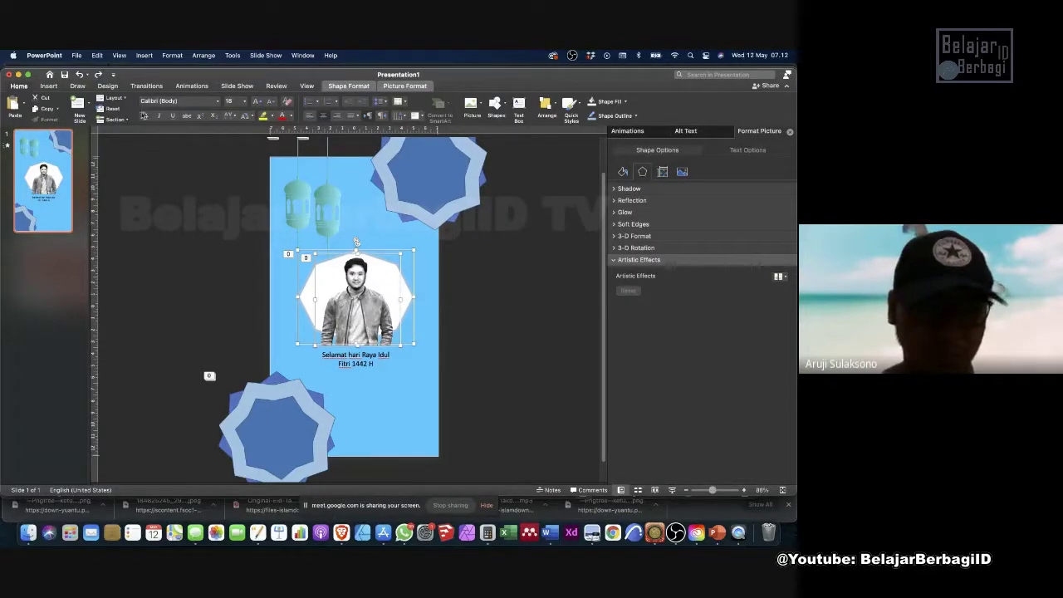
click(123, 118)
click(126, 140)
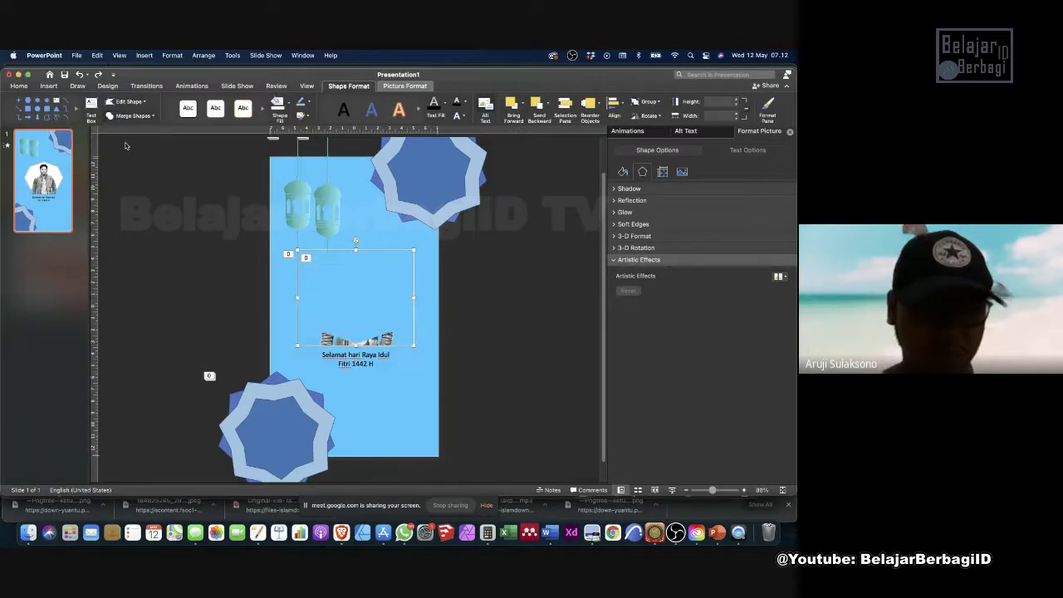
key(super+z)
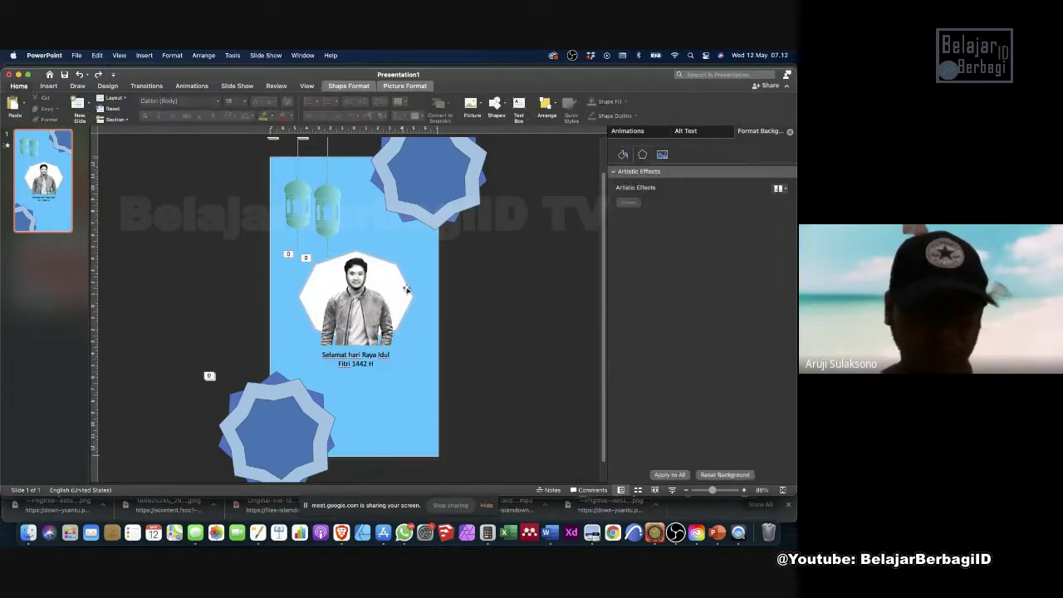
Reselect the white octagon first and the man's photo second, try merging them with Combine, and undo the merge.
click(406, 288)
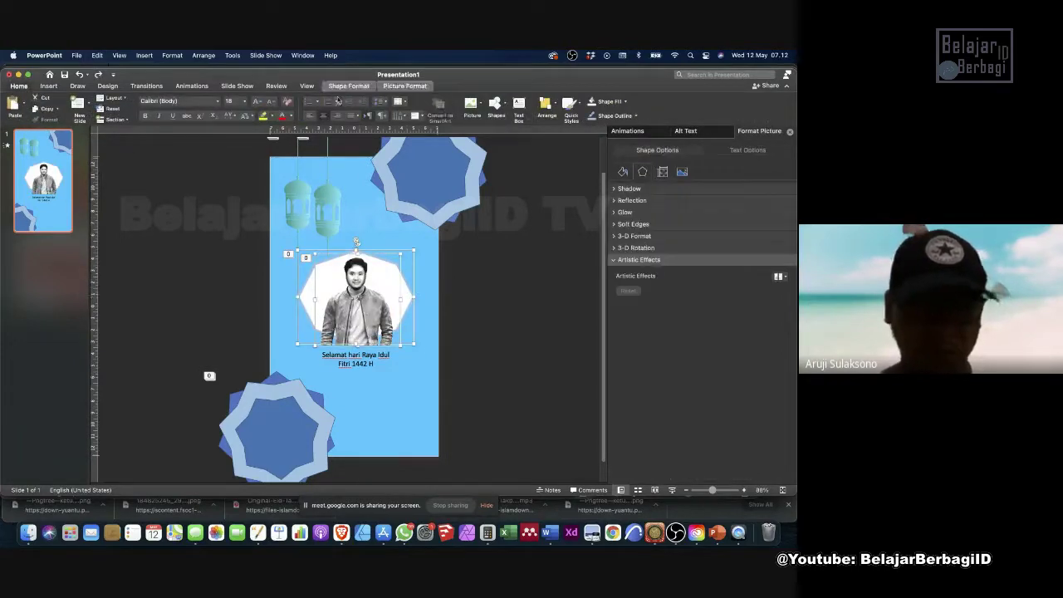
click(341, 87)
click(133, 115)
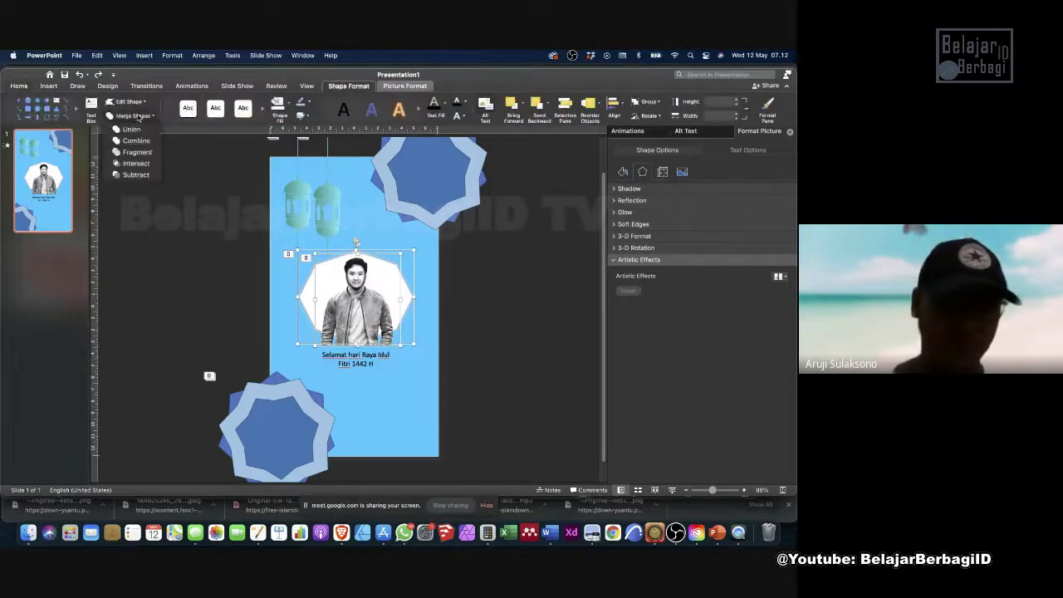
click(138, 152)
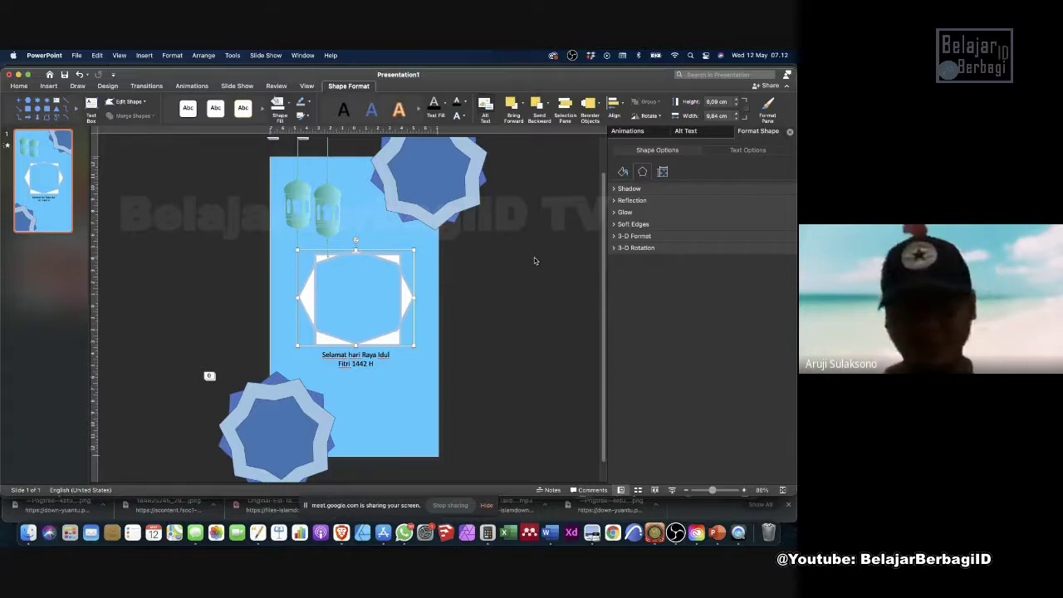
key(super+z)
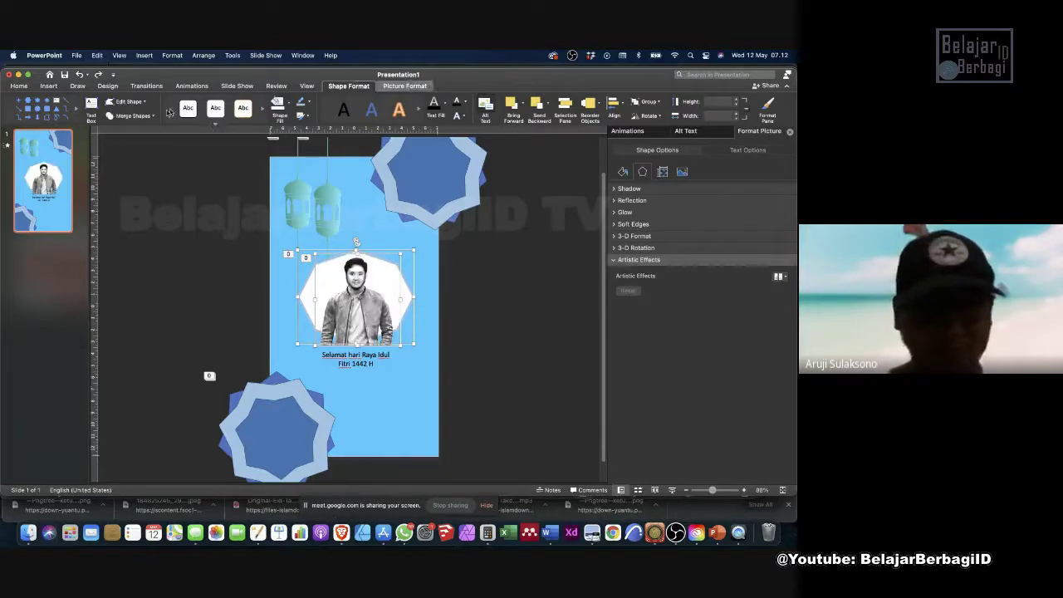
With the octagon as the first selected shape, try the Union and Subtract merges with the photo, undoing each.
click(152, 116)
click(138, 133)
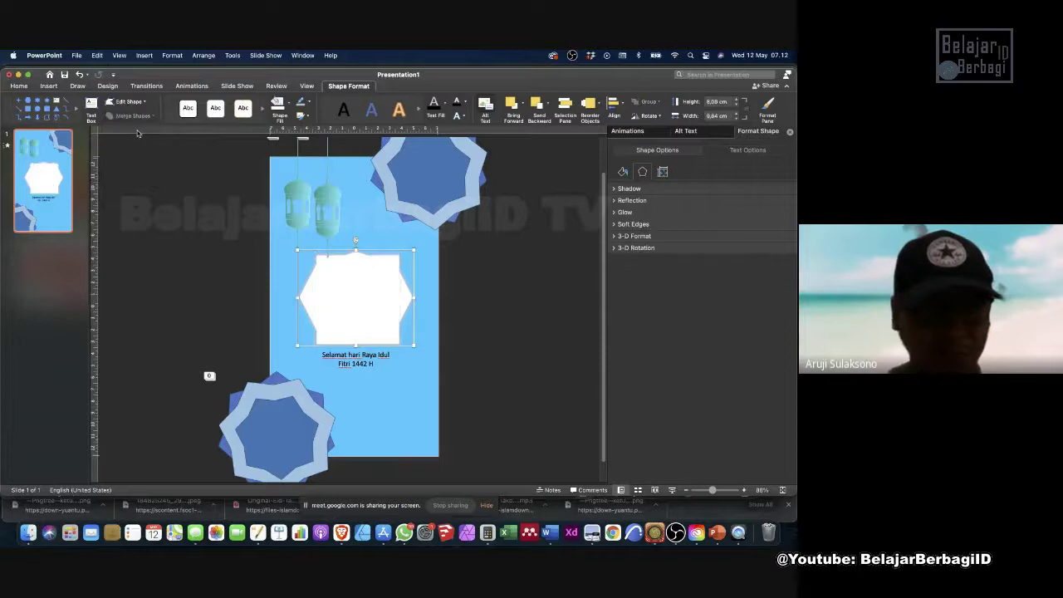
key(super+z)
click(141, 119)
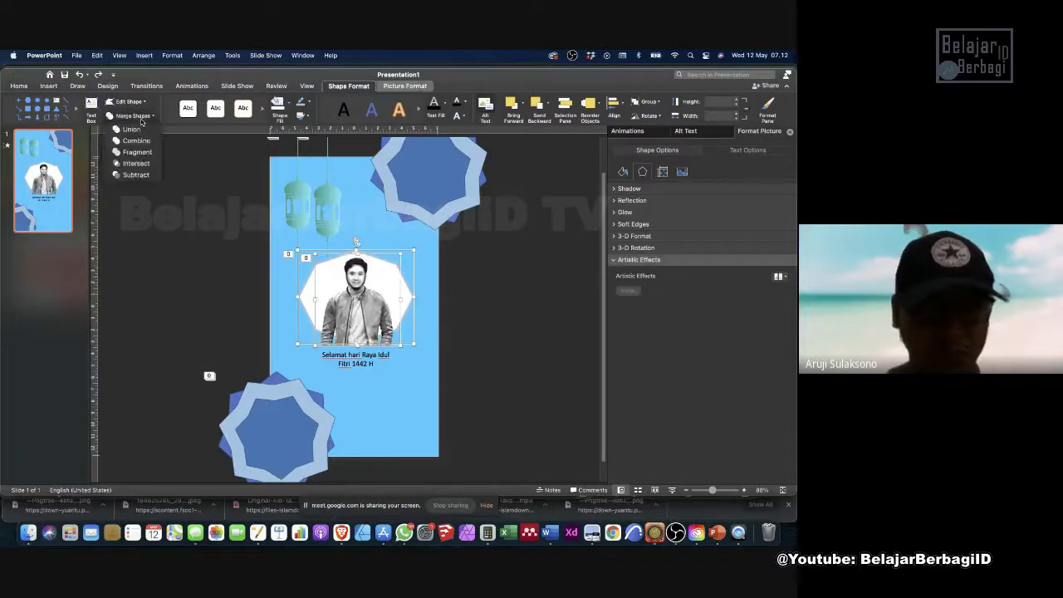
click(135, 175)
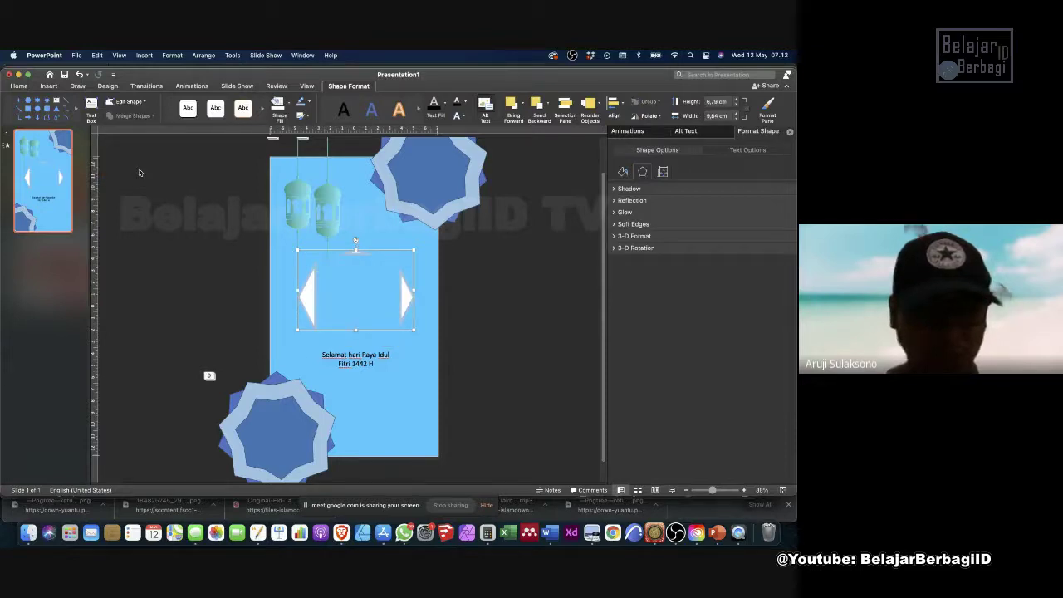
key(super+z)
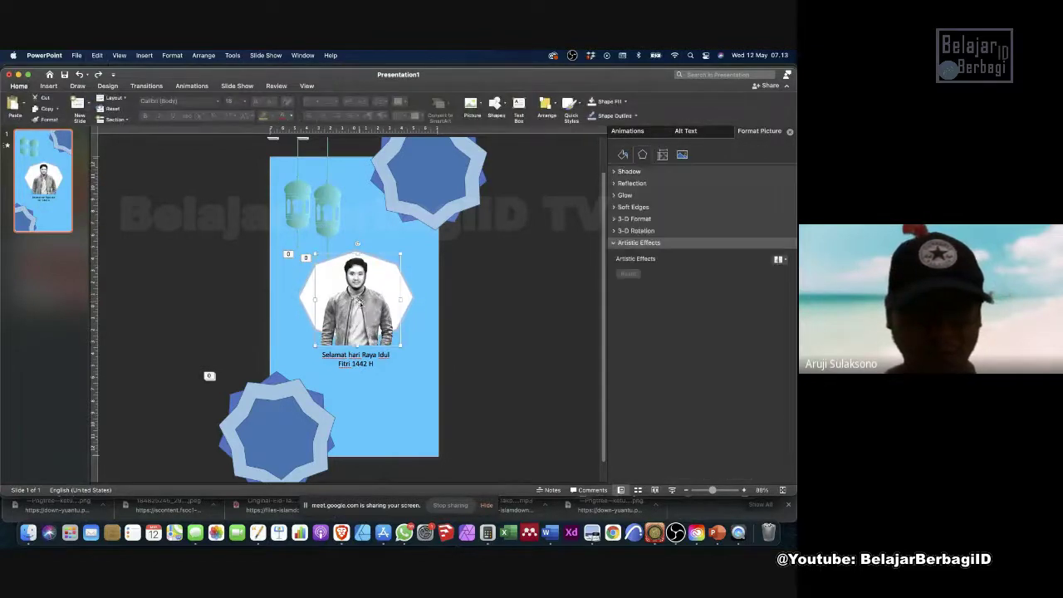
Select the man's photo first and add the white octagon, try merging them with Subtract, and undo the merge.
shift+click(409, 302)
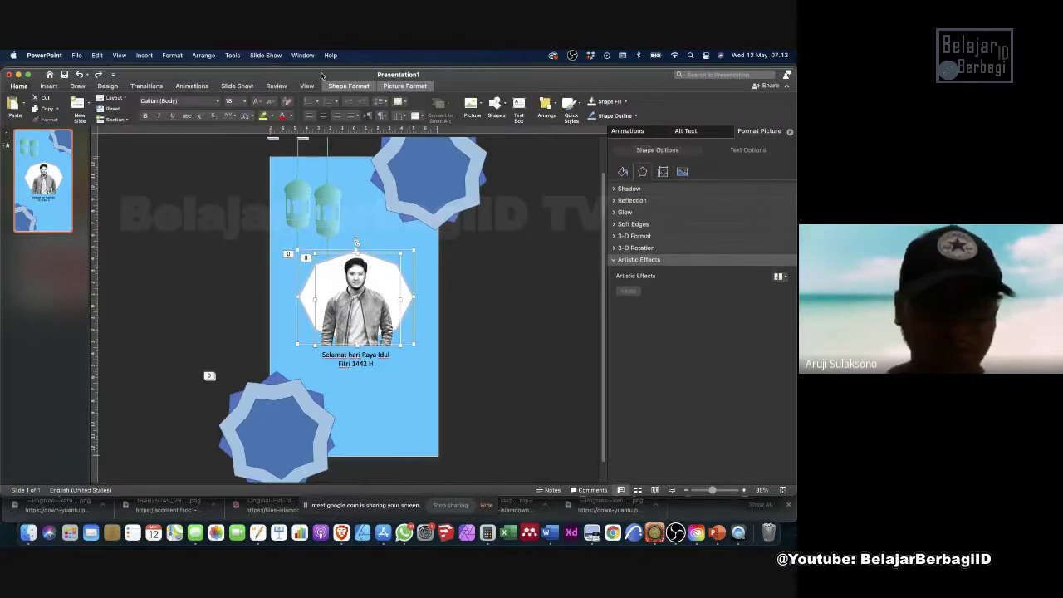
click(329, 86)
click(130, 115)
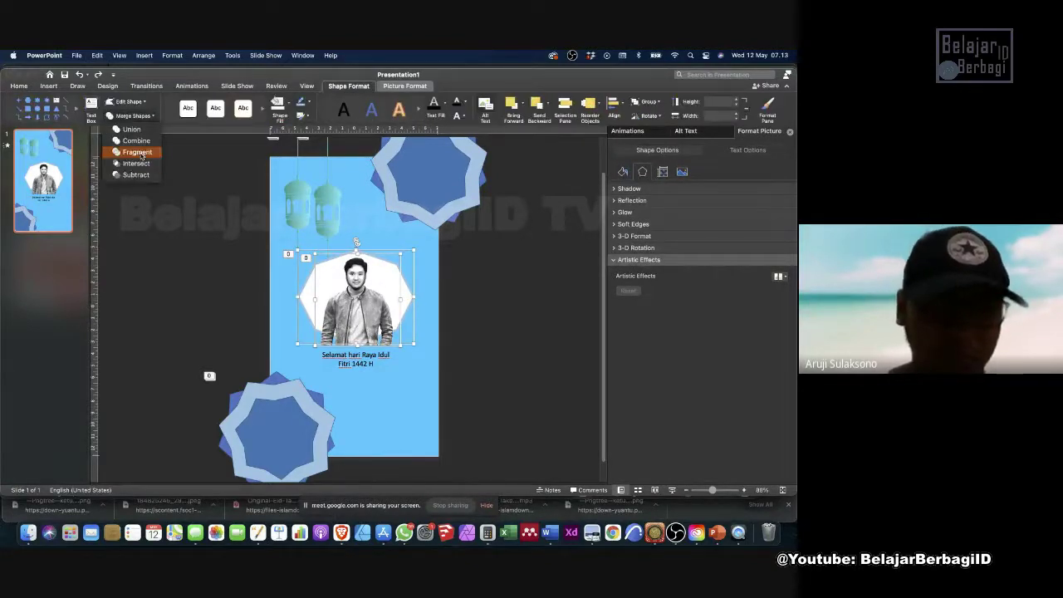
click(136, 174)
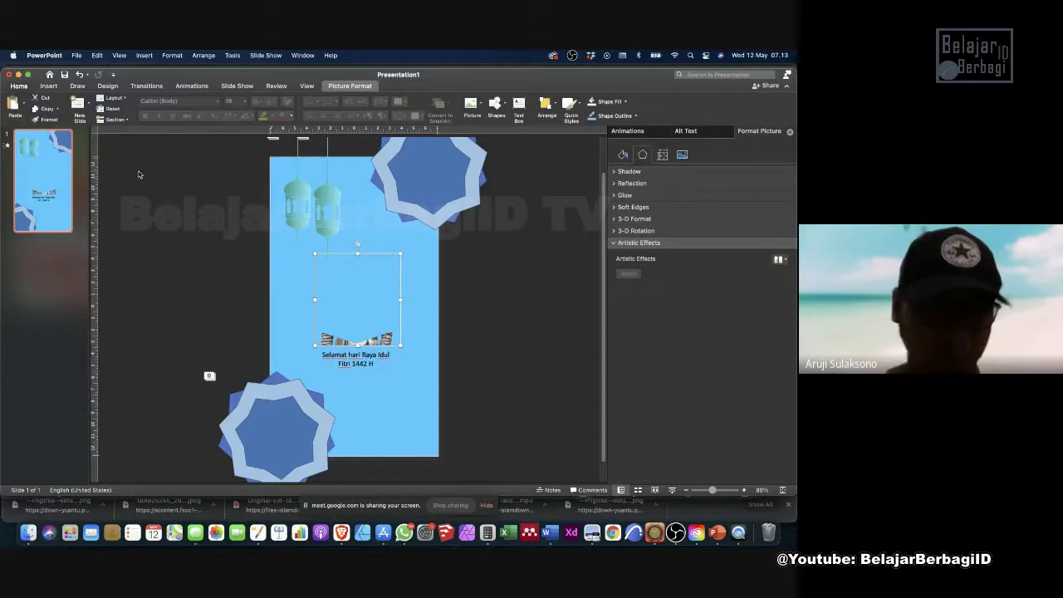
key(super+z)
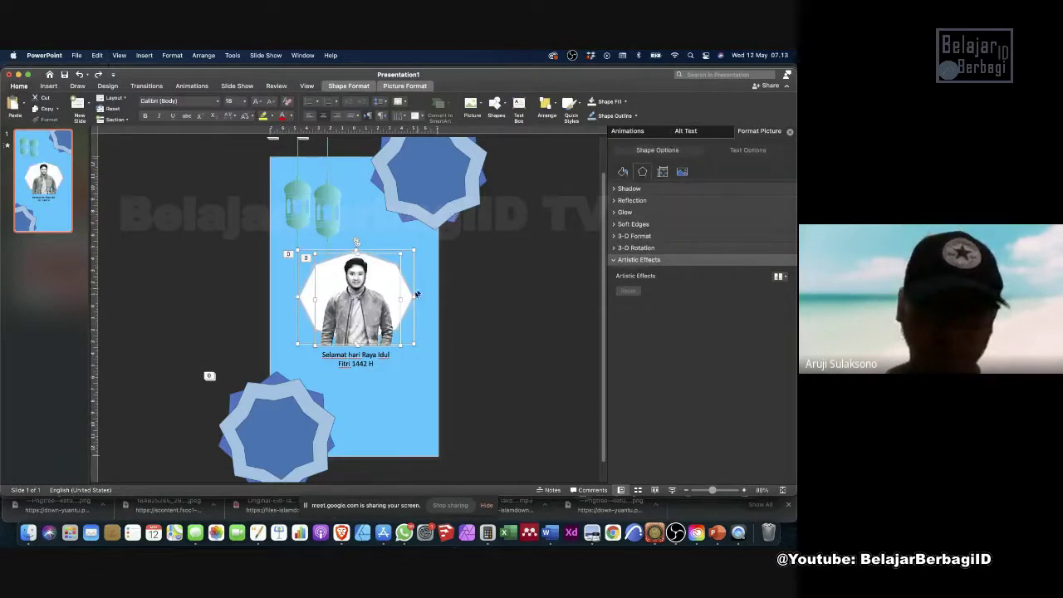
Reselect the white octagon before the man's photo, try merging them with Intersect, and undo the merge.
click(437, 303)
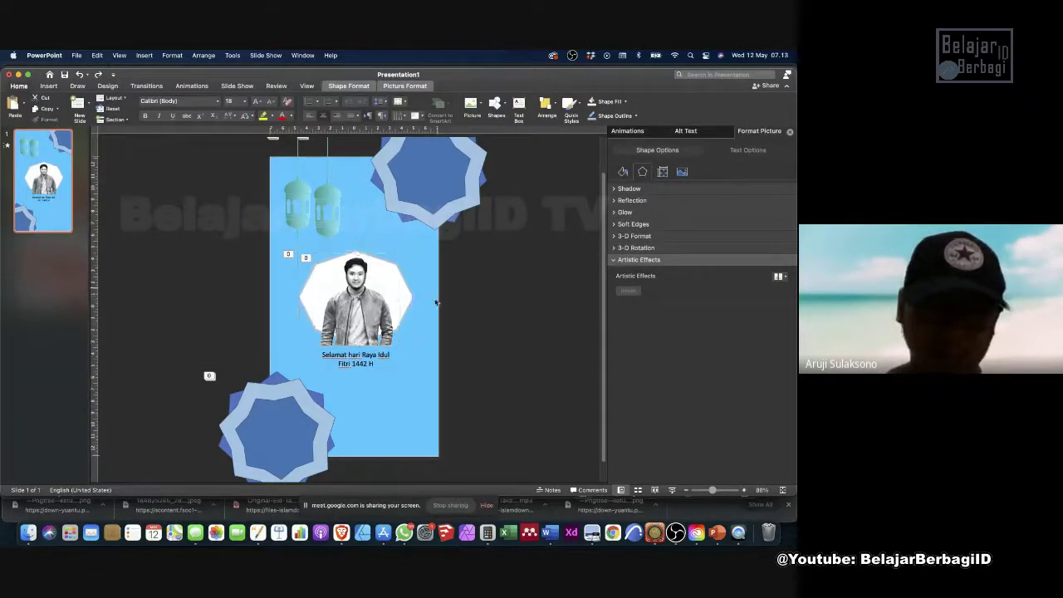
click(399, 299)
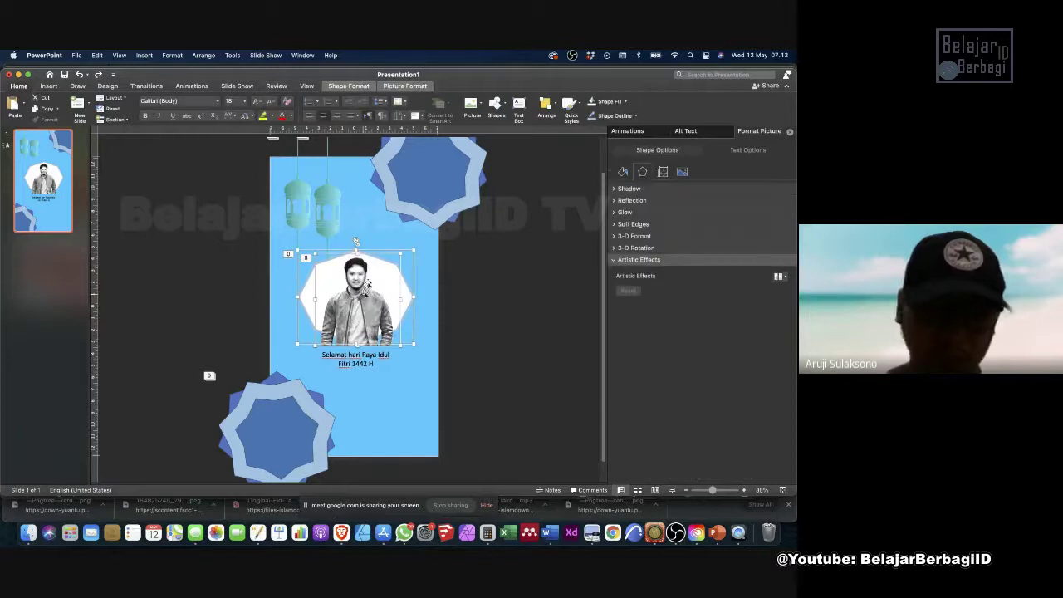
click(342, 86)
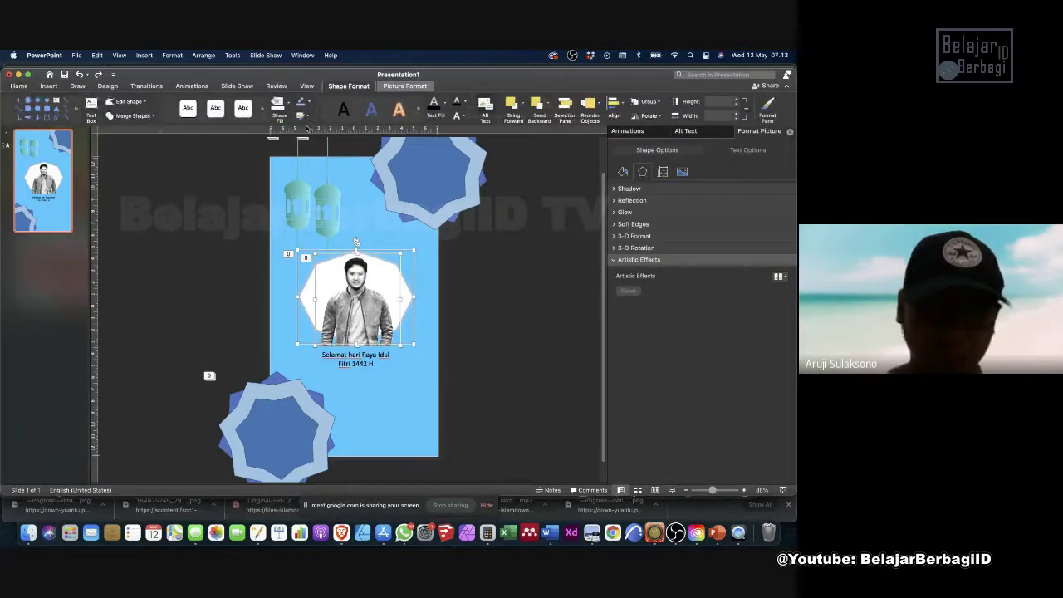
click(144, 118)
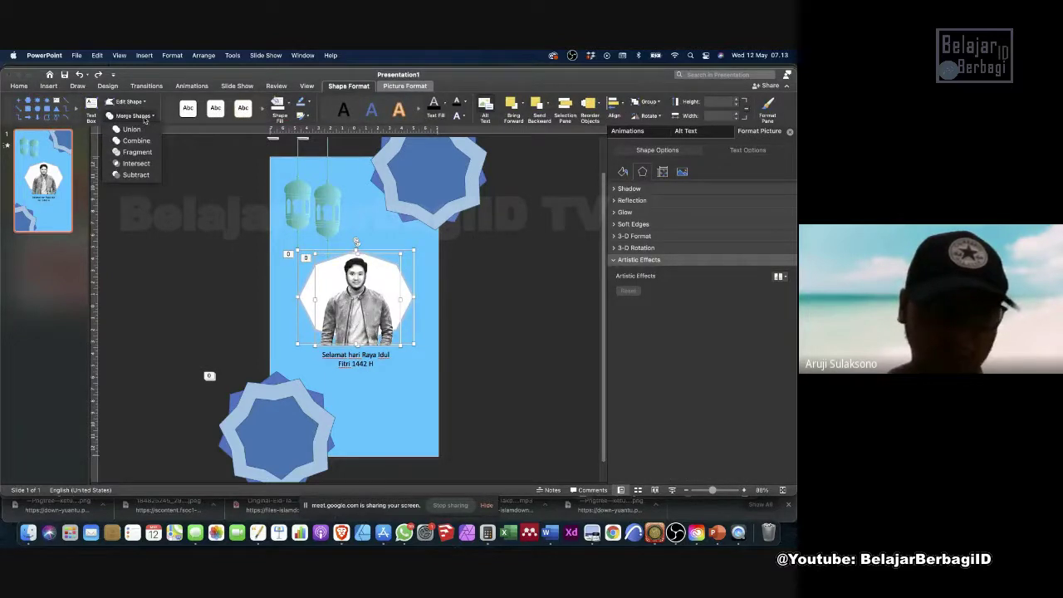
click(136, 162)
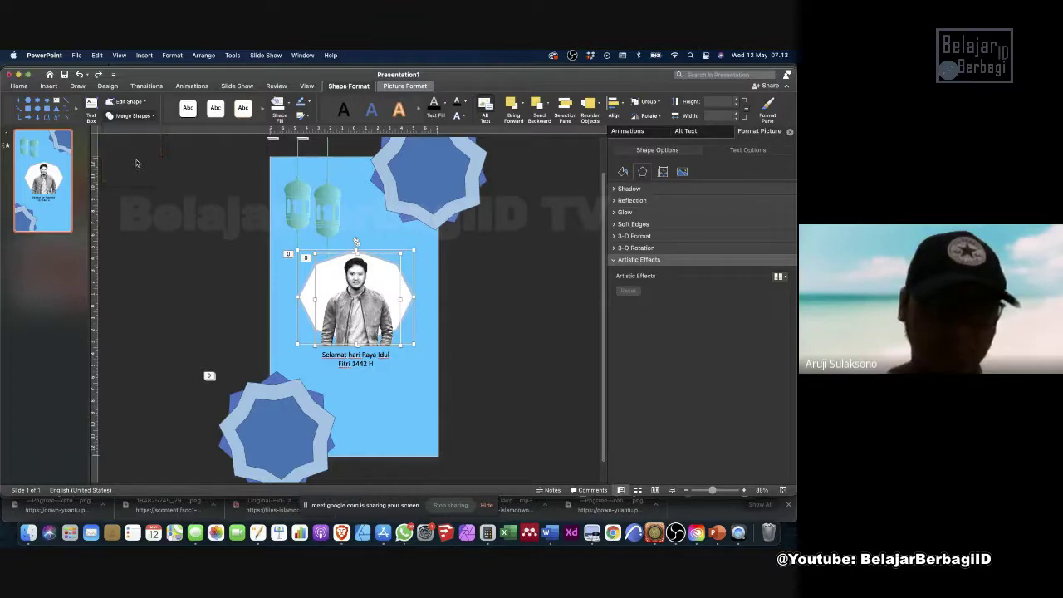
click(546, 284)
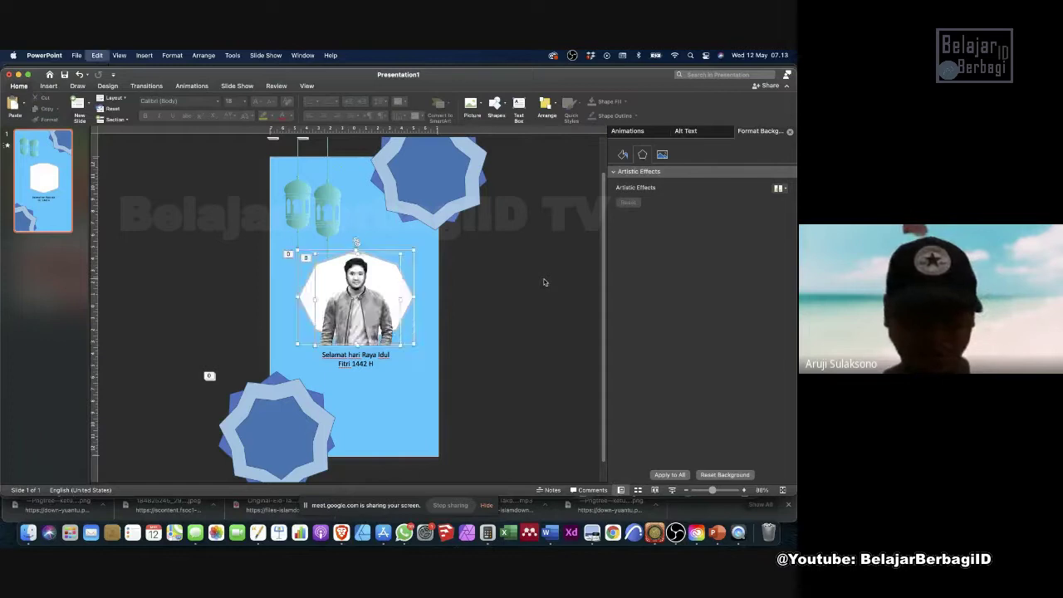
Crop the man's photo to the octagon's outline by selecting the photo first, adding the octagon, and merging with Intersect.
click(350, 291)
click(412, 306)
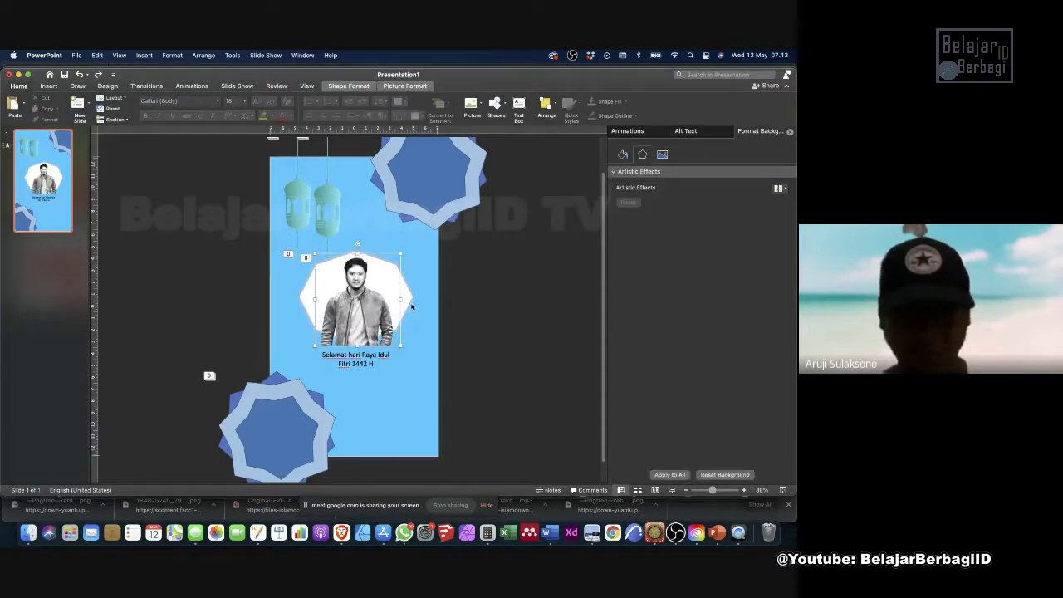
click(411, 305)
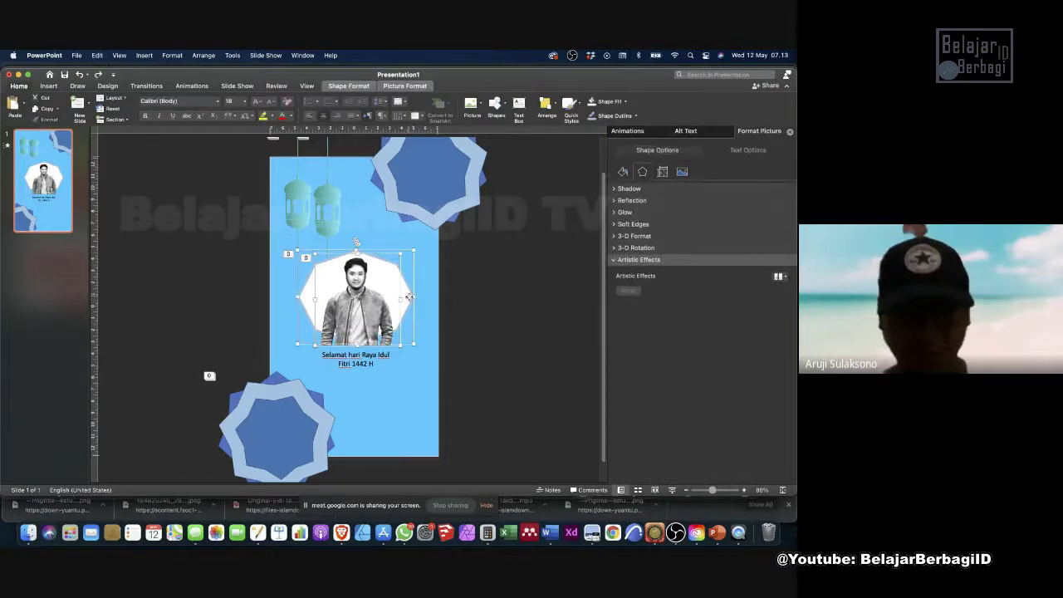
click(342, 86)
click(133, 116)
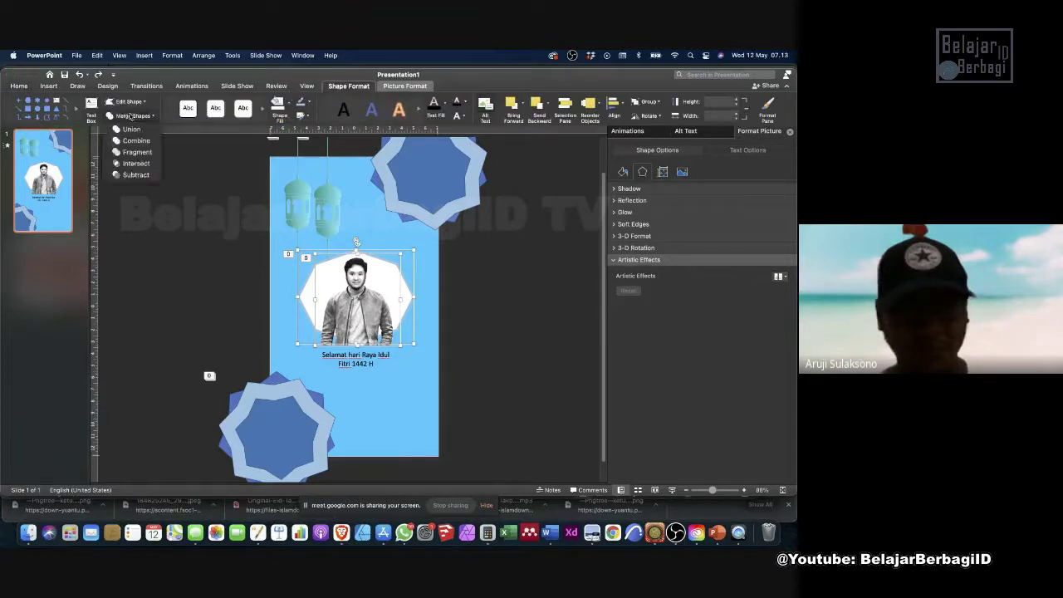
click(132, 170)
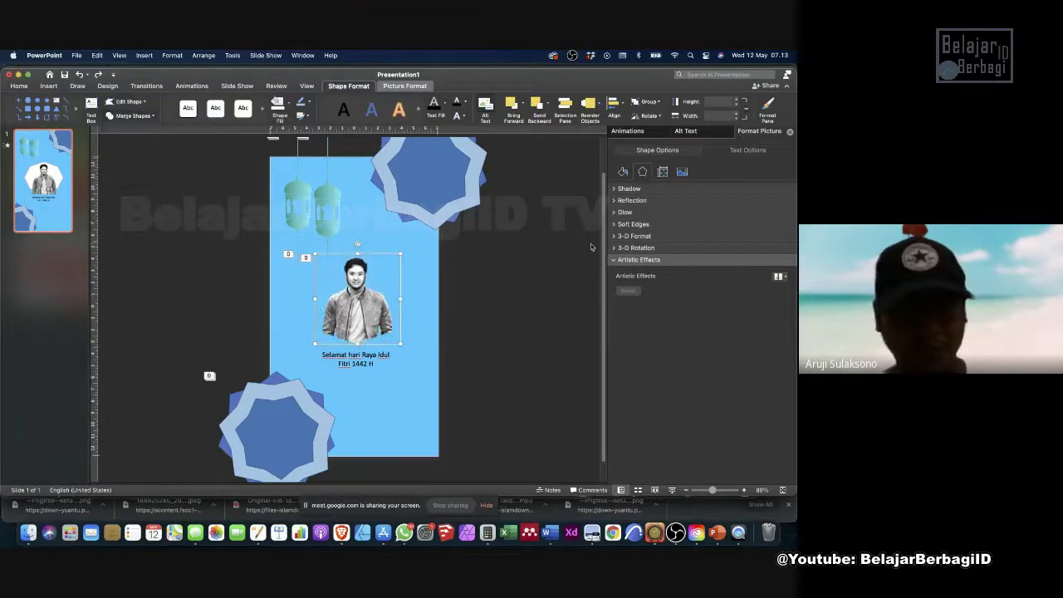
click(522, 256)
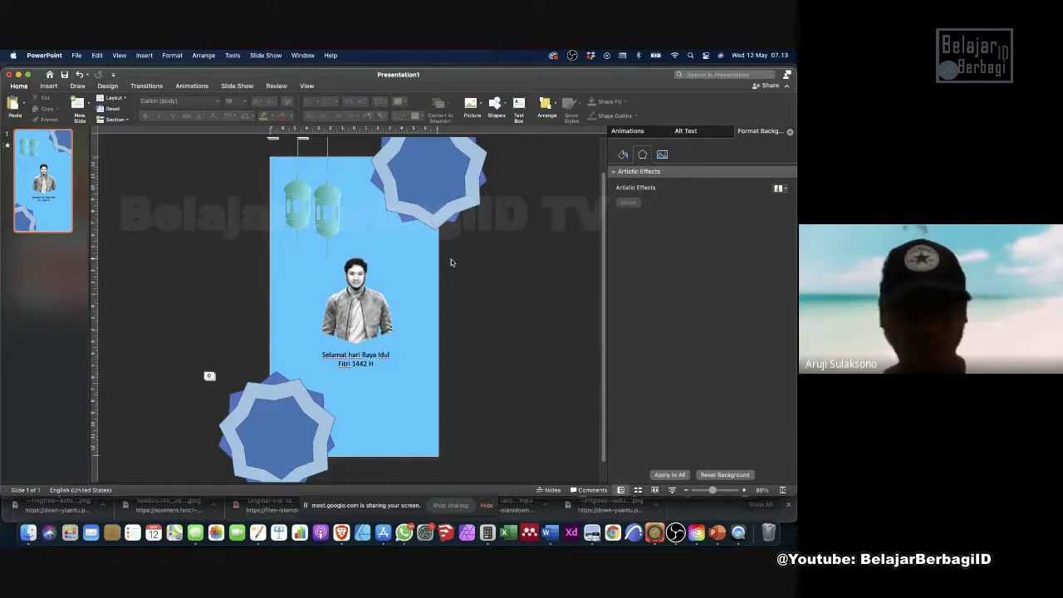
Undo the Intersect merge of the man's photo with the white octagon.
key(super+z)
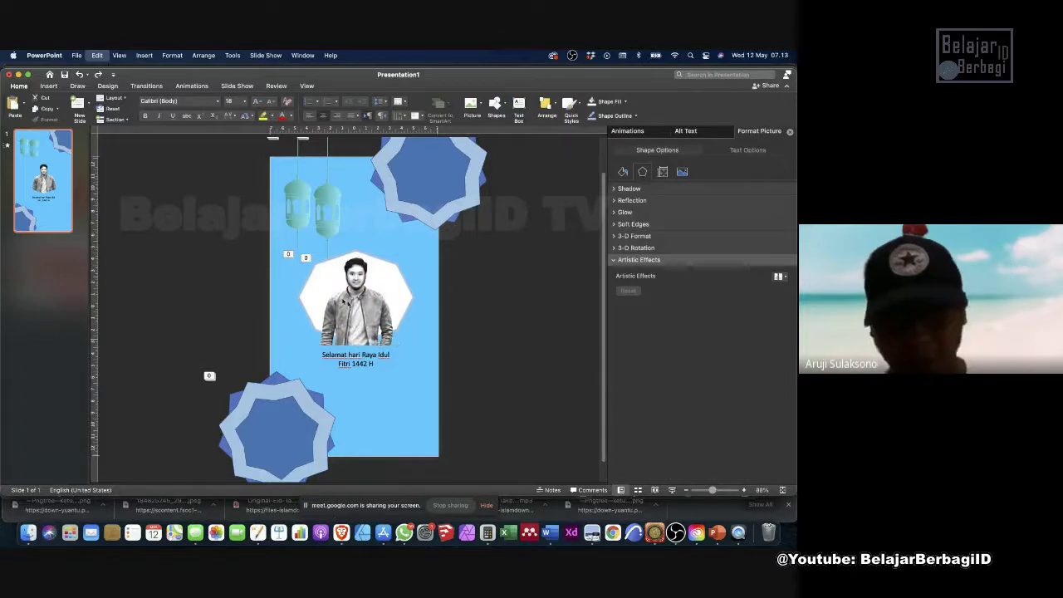
click(351, 396)
Switch to Finder, preview ricat.png in the ricat folder, and browse the folder's other images.
key(super+Tab)
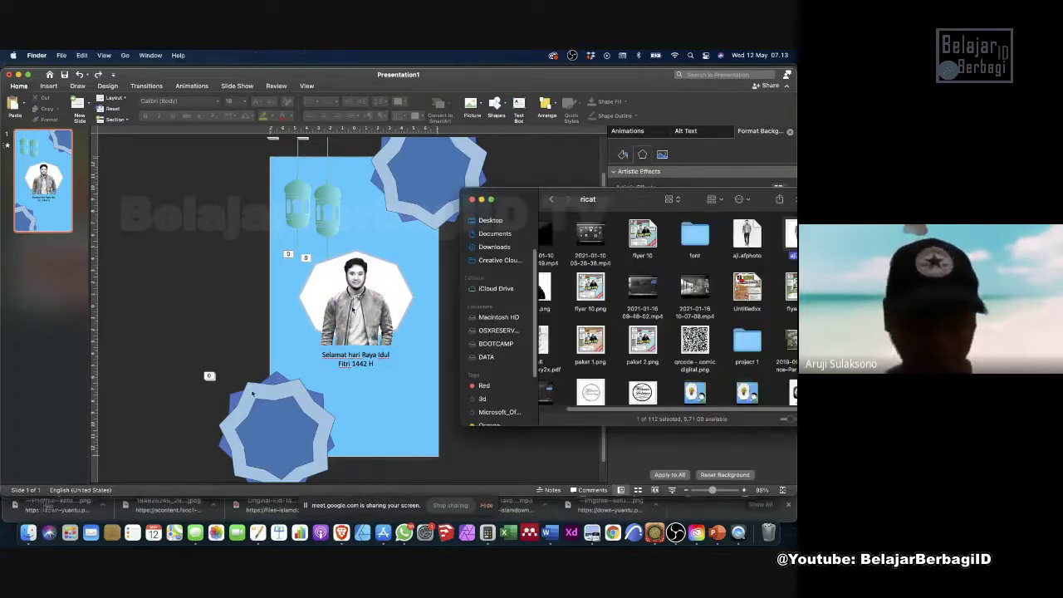
scroll(592, 291, left, 2)
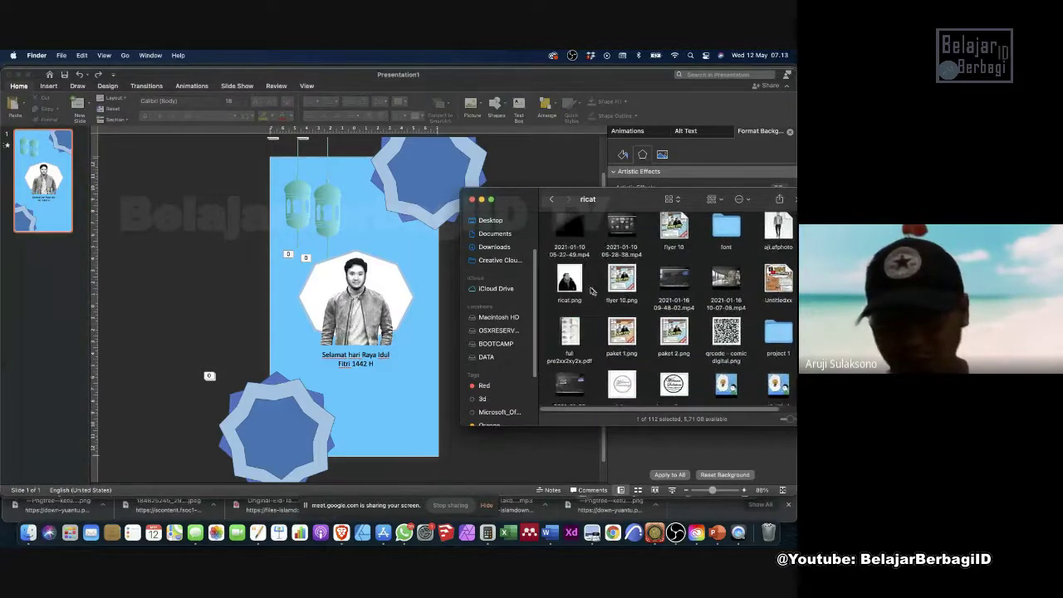
click(571, 287)
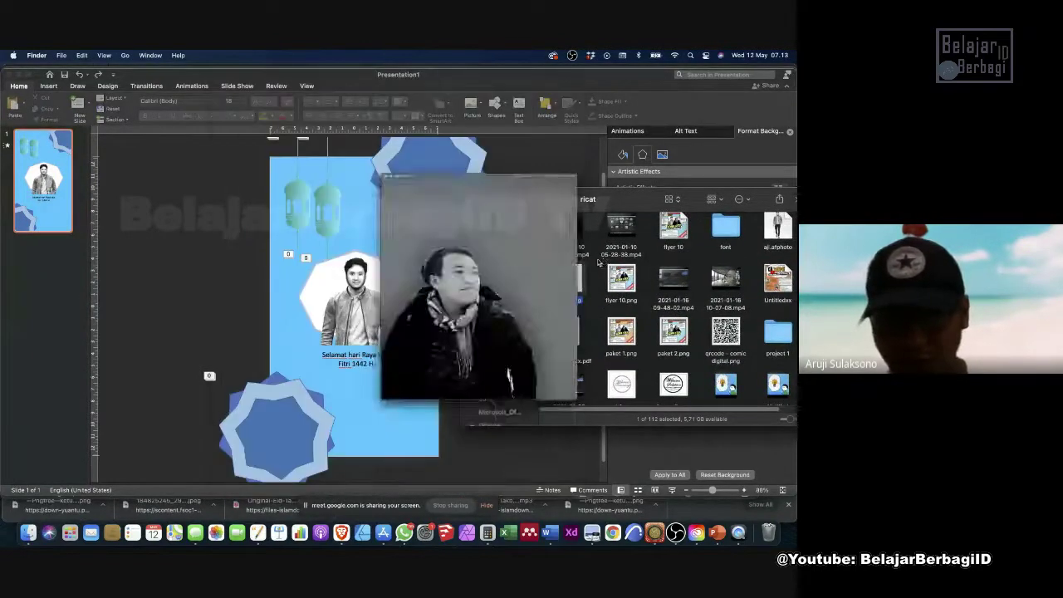
scroll(648, 291, down, 5)
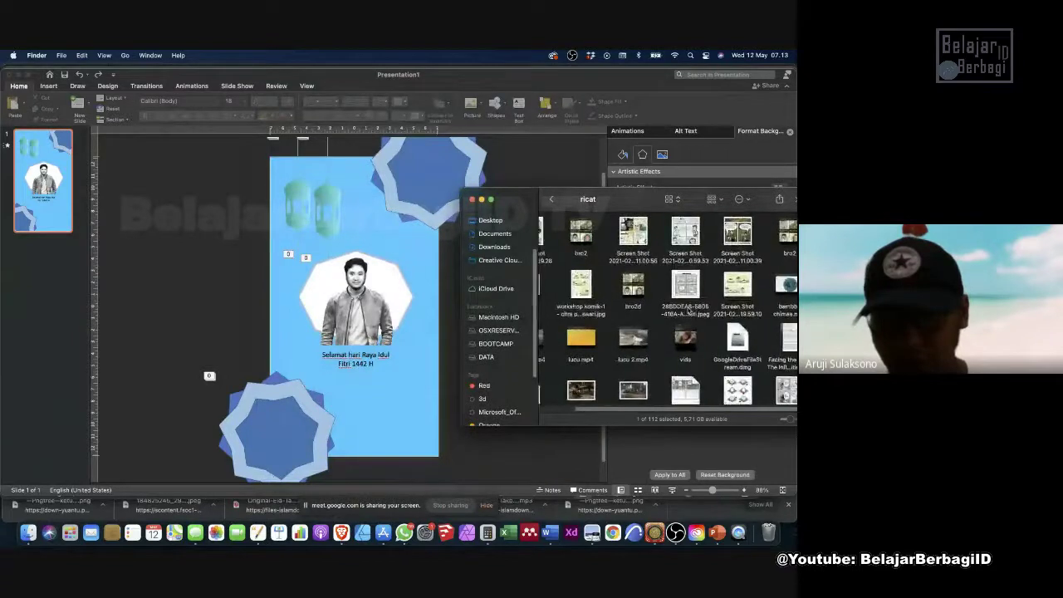
scroll(690, 311, down, 5)
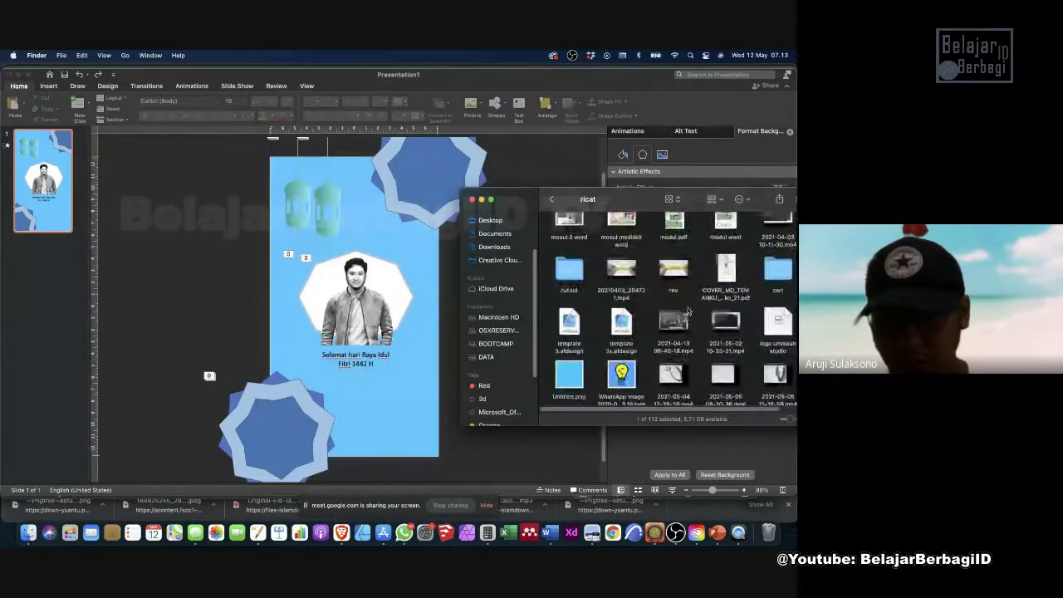
scroll(688, 311, down, 10)
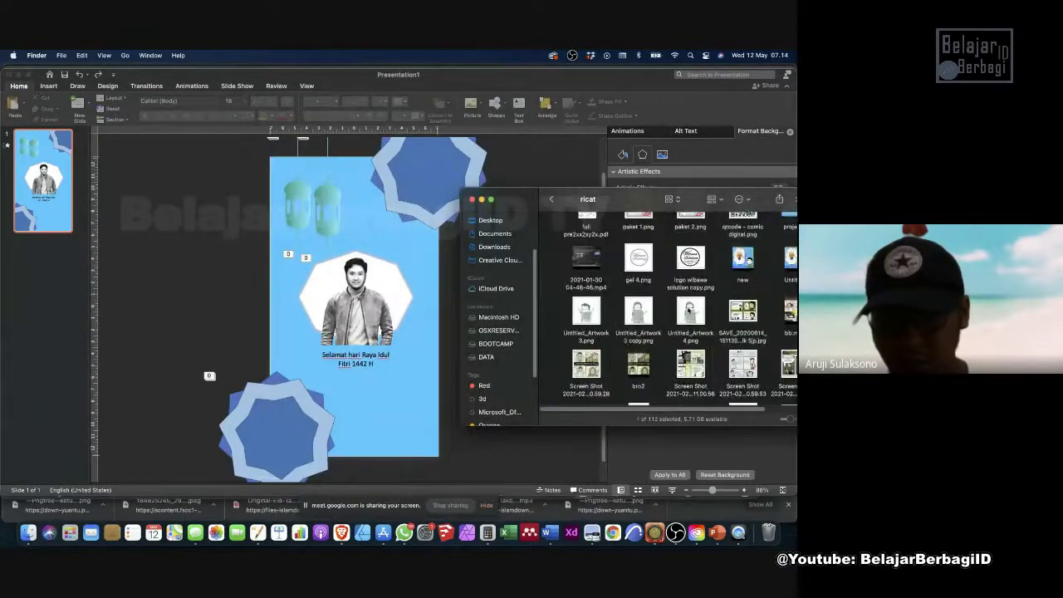
drag(572, 319, 581, 330)
key(space)
key(space)
scroll(584, 330, up, 10)
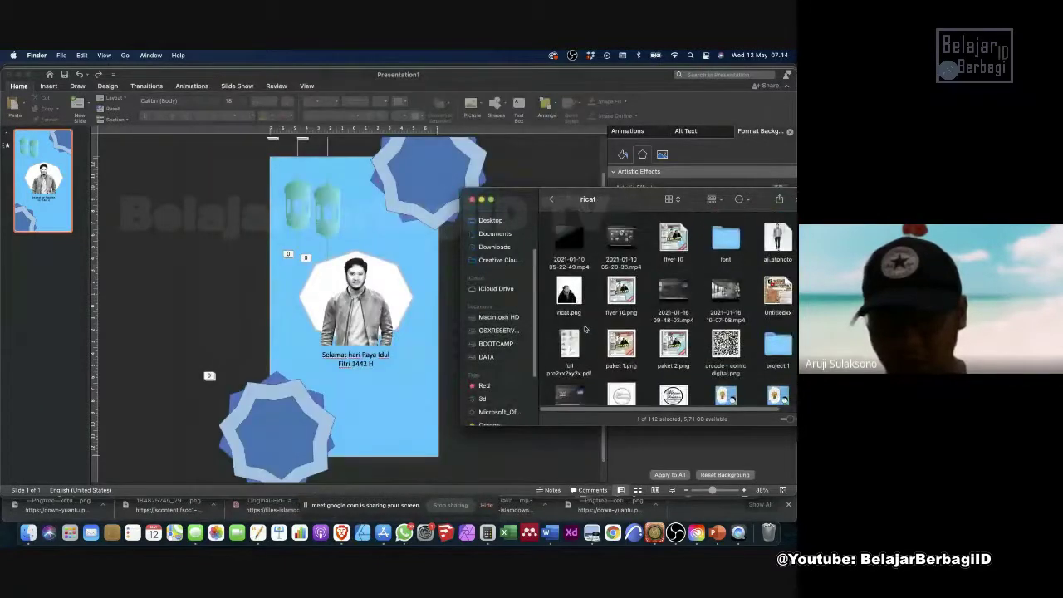
Insert ricat.png from the Finder folder onto the slide, over the octagon and the first man's photo.
click(577, 292)
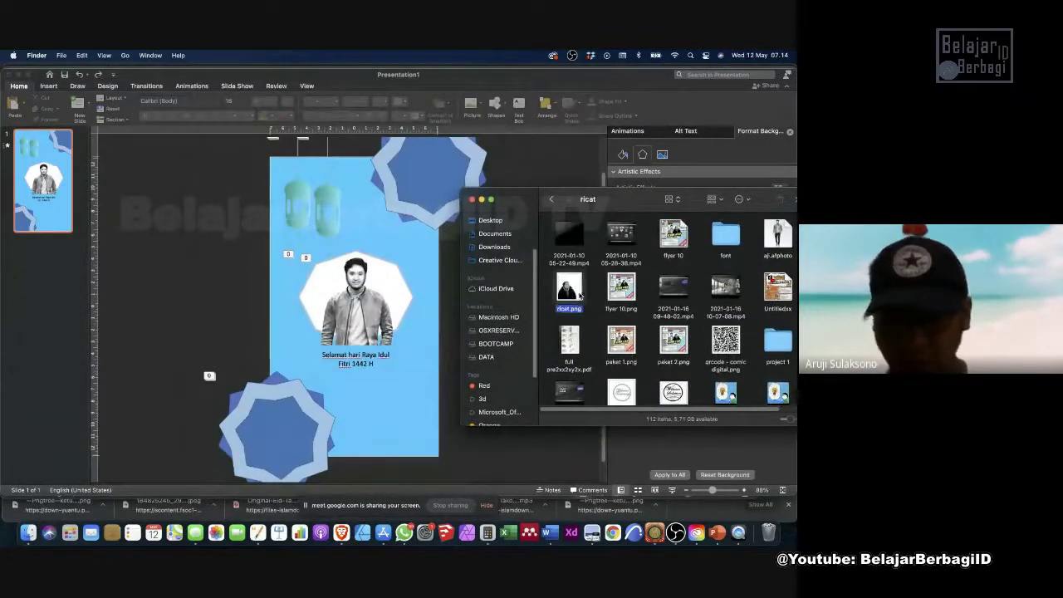
drag(577, 292, 366, 371)
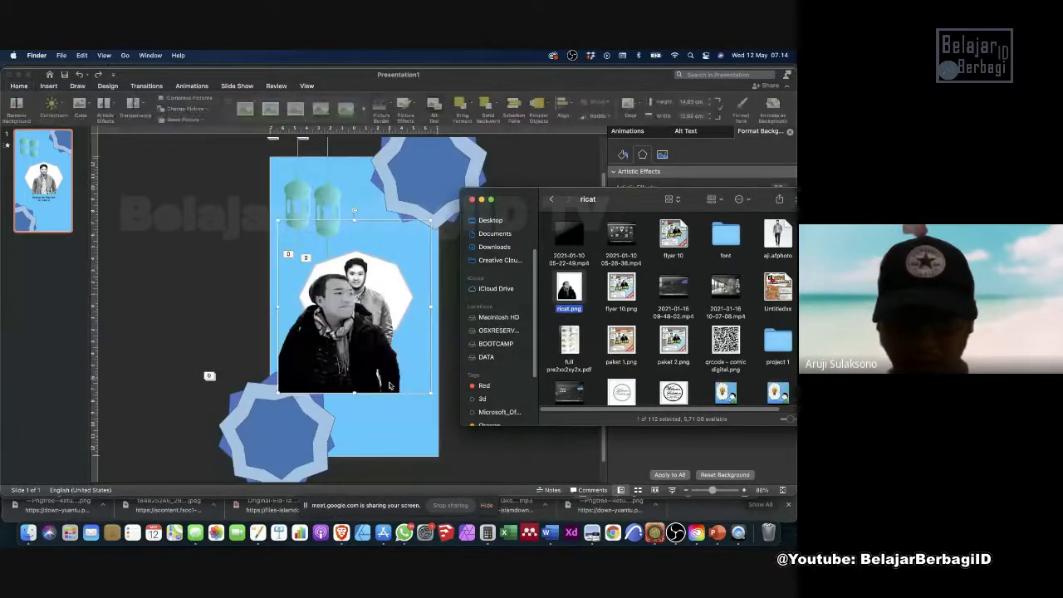
click(346, 339)
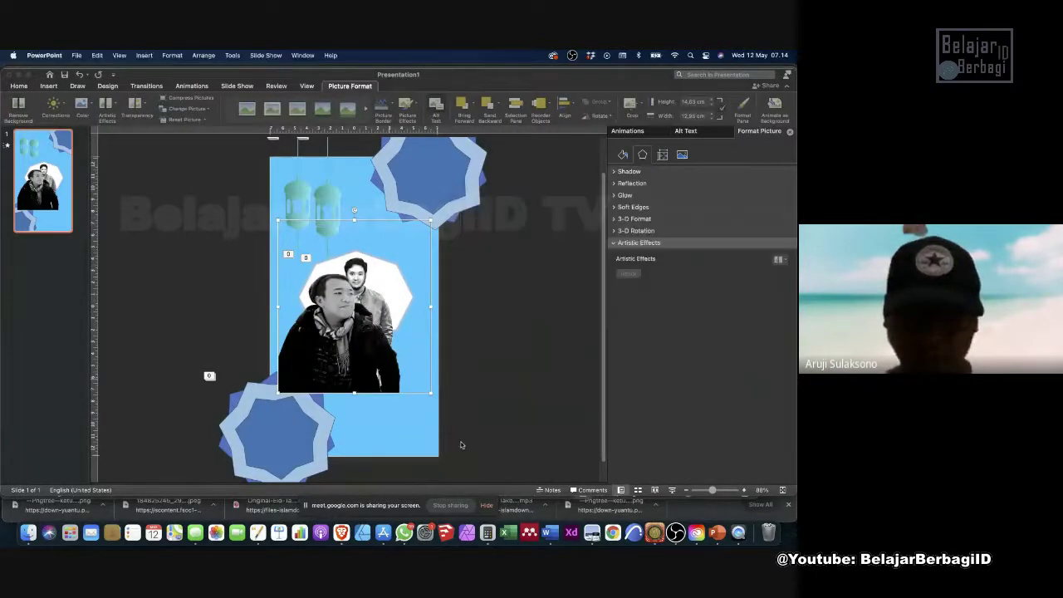
Try tracing the head in the newly inserted photo with a Freeform outline about 4.7 cm high and 3.9 cm wide.
scroll(345, 339, up, 5)
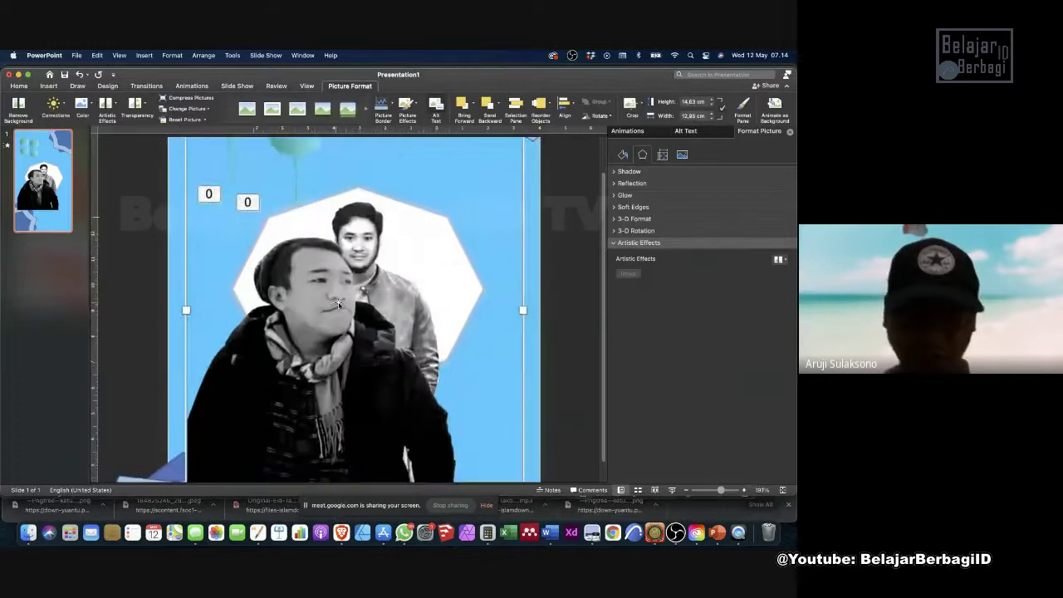
scroll(340, 306, down, 2)
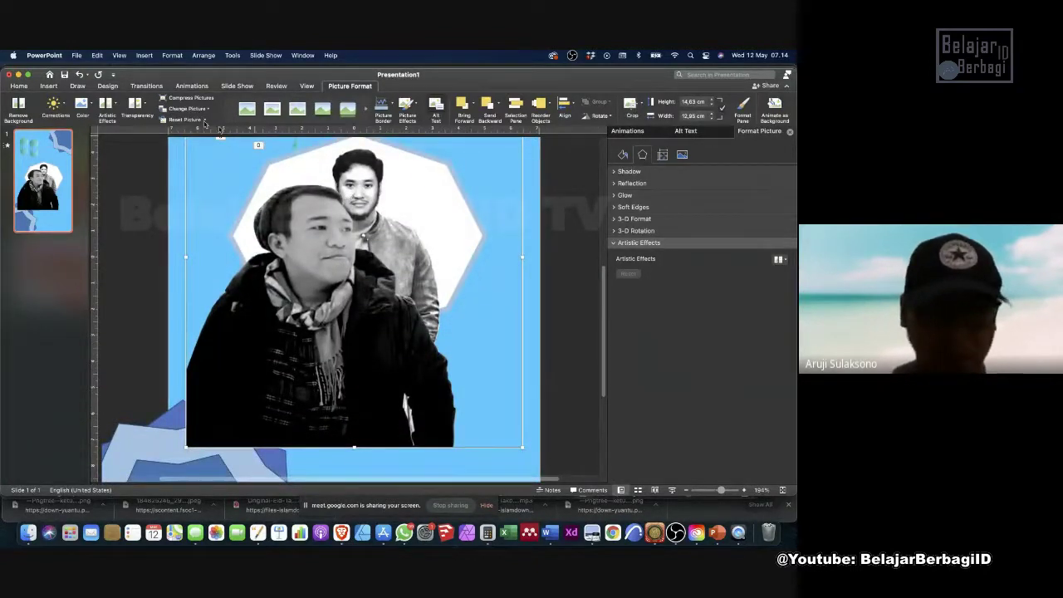
click(51, 86)
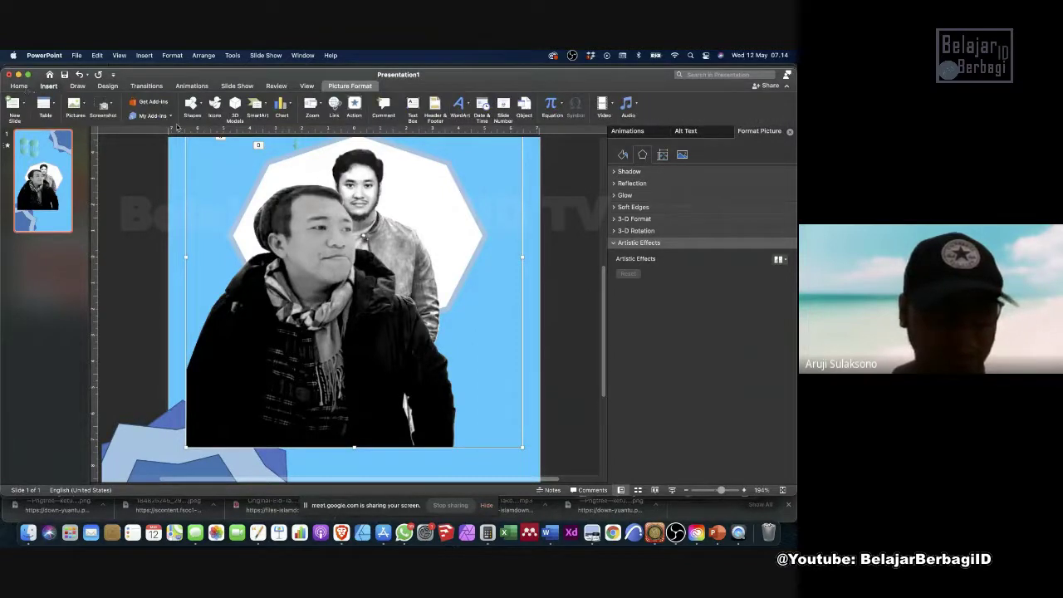
click(201, 105)
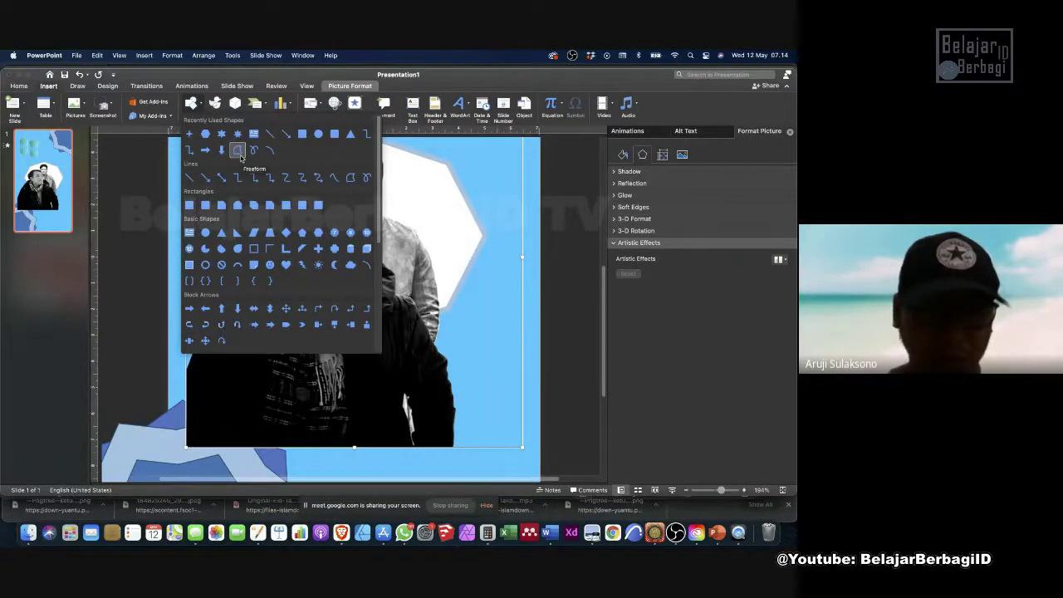
click(239, 152)
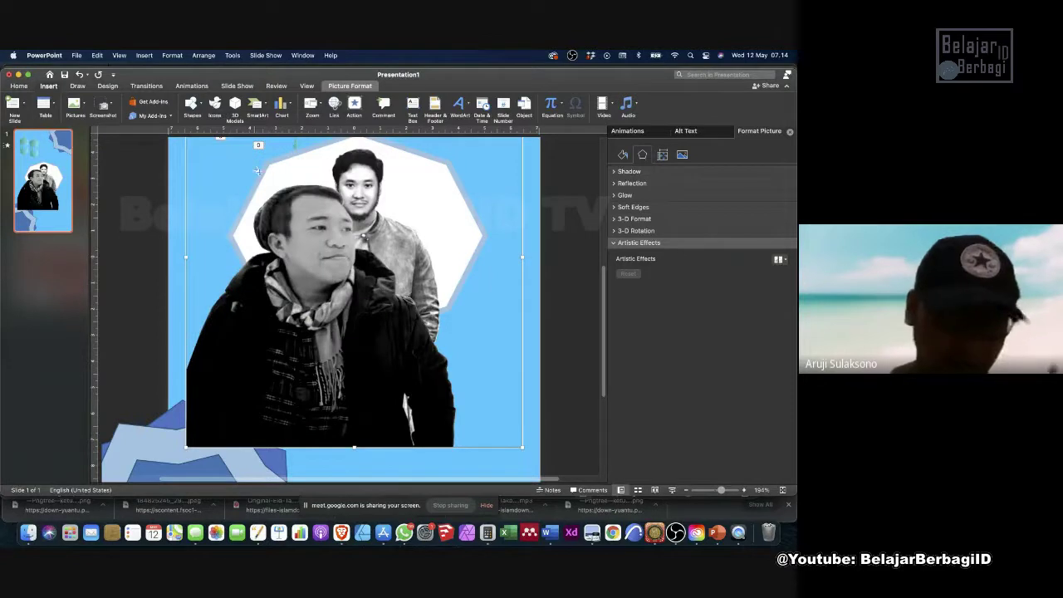
click(330, 189)
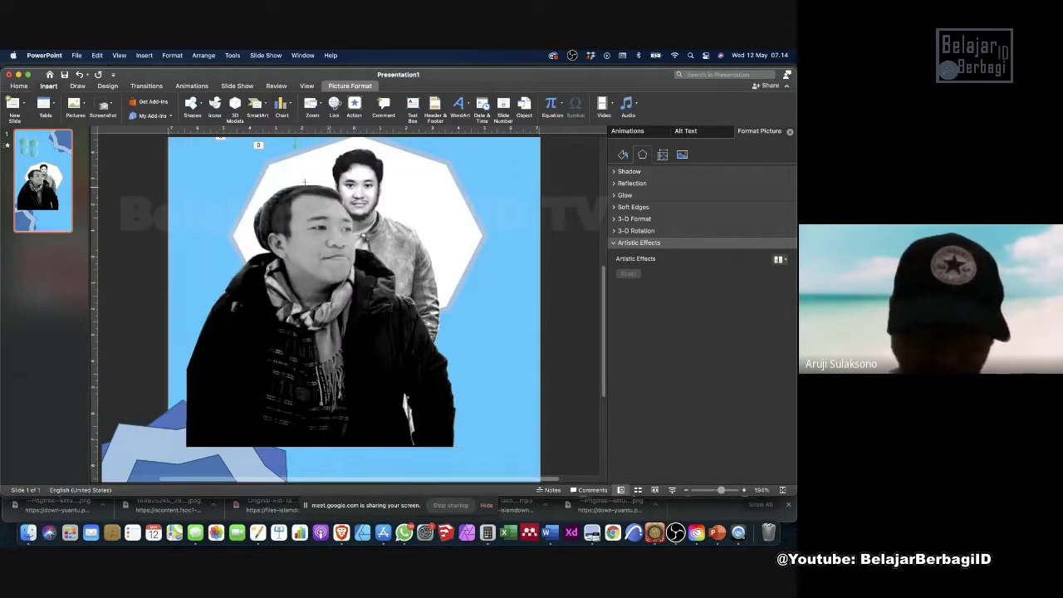
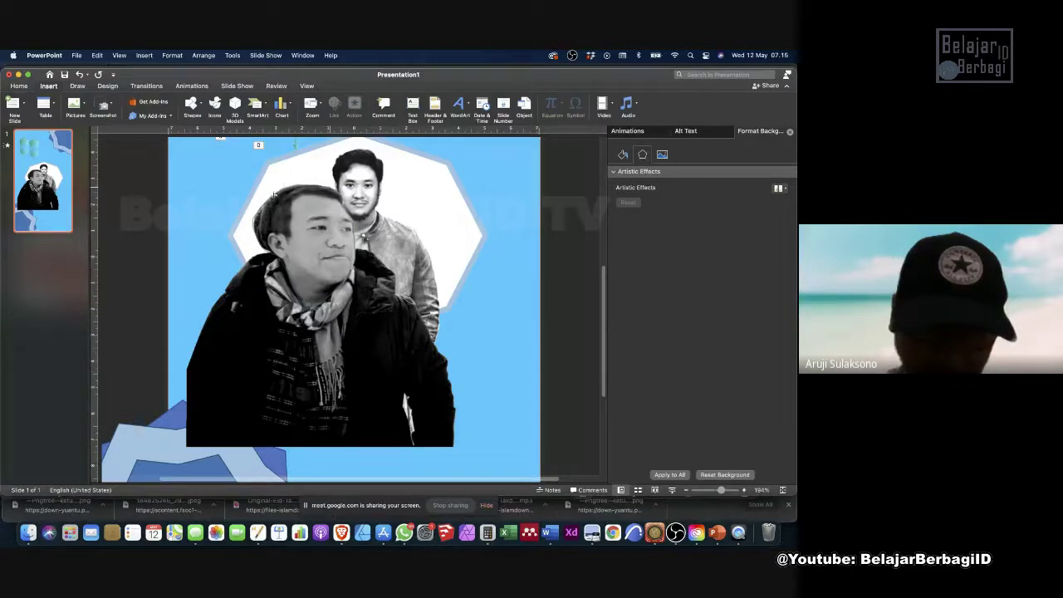
drag(266, 206, 358, 309)
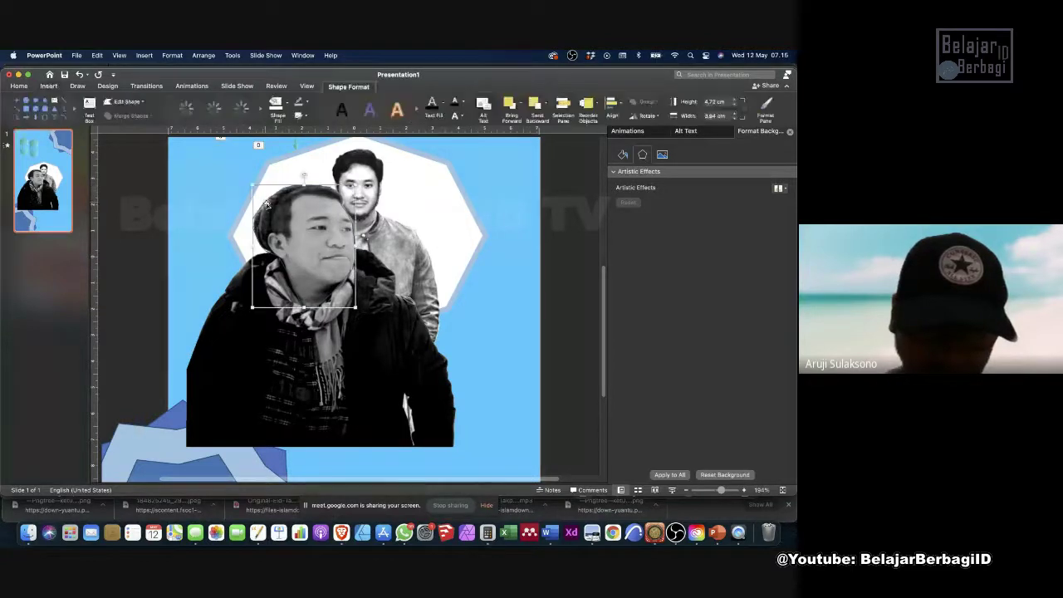
Move the inserted photo away from the traced outline, and undo the move and the outline.
click(322, 226)
drag(322, 226, 390, 304)
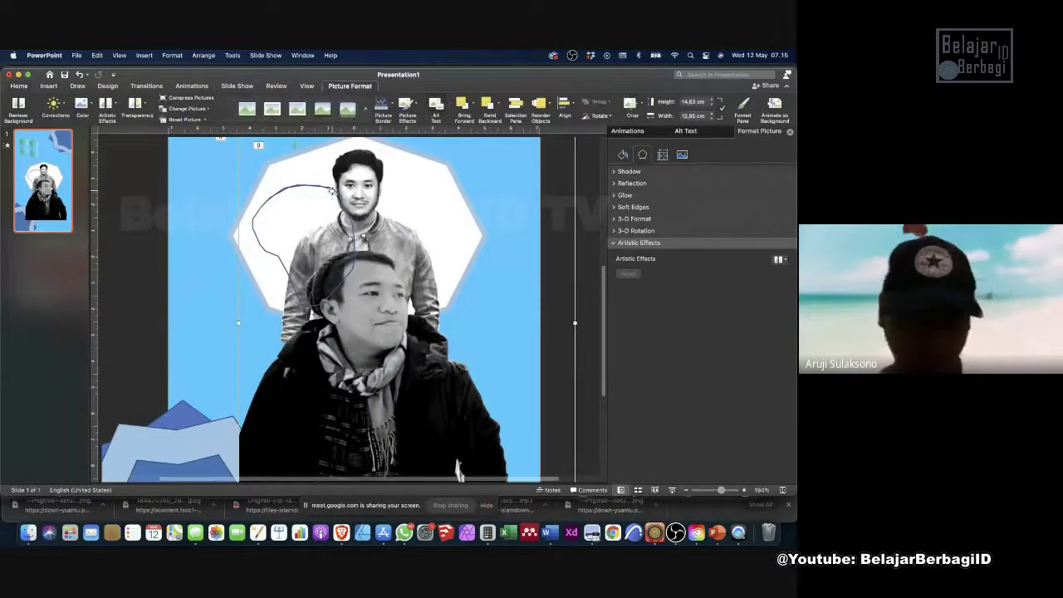
key(super+z)
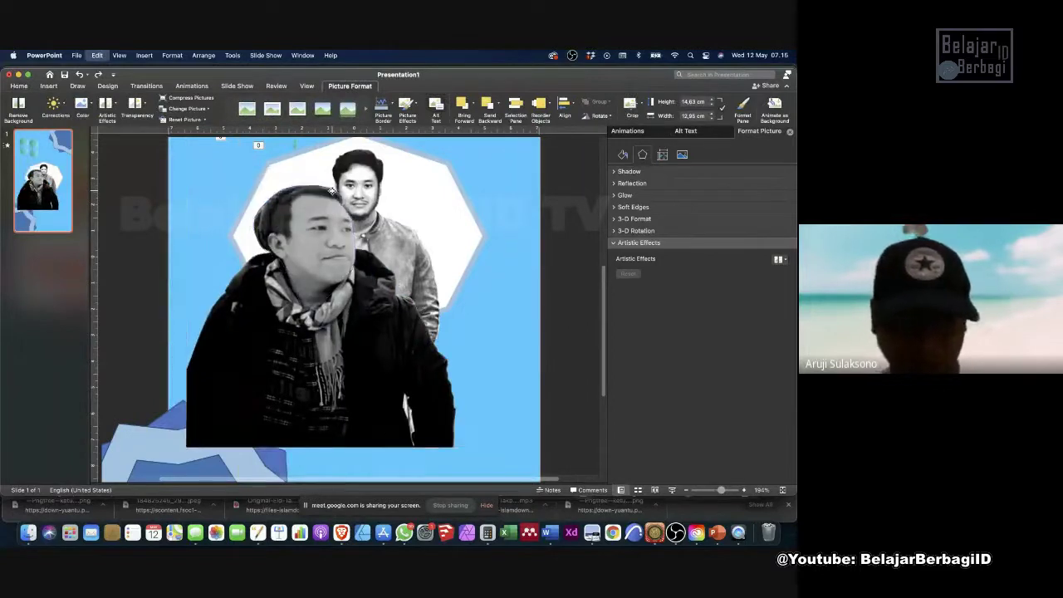
key(Escape)
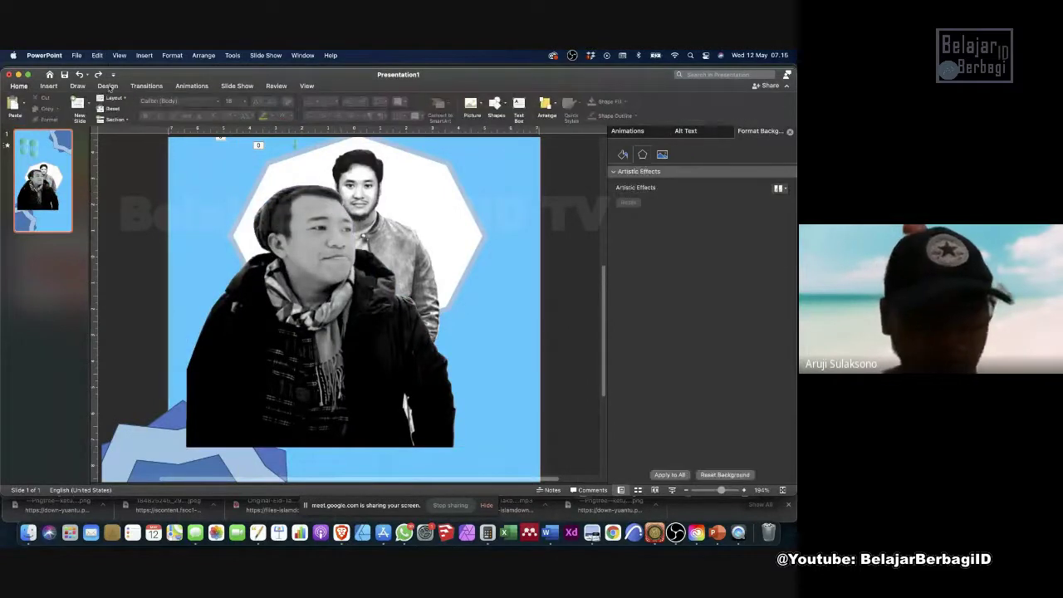
Trace a closed Freeform shape around the inserted photo's head, about 4.1 cm high and 3.9 cm wide.
click(55, 86)
click(191, 103)
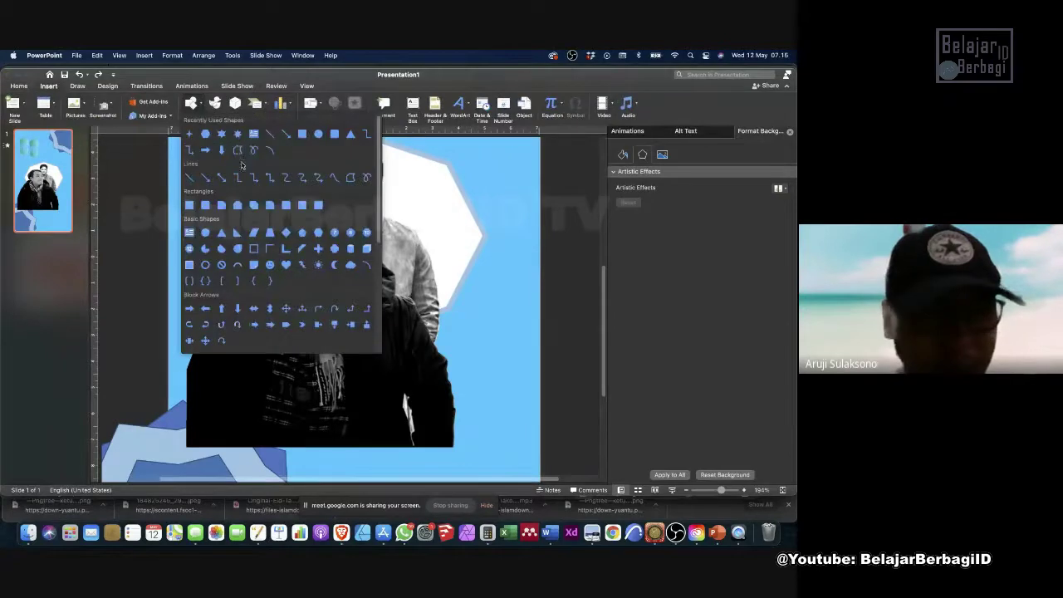
click(238, 154)
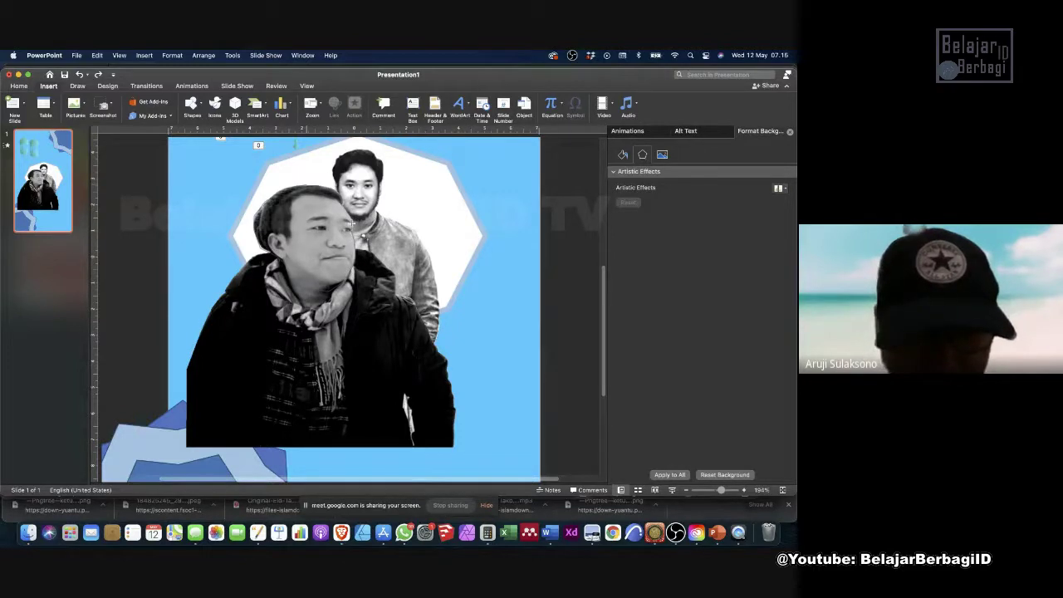
click(310, 186)
drag(308, 187, 309, 186)
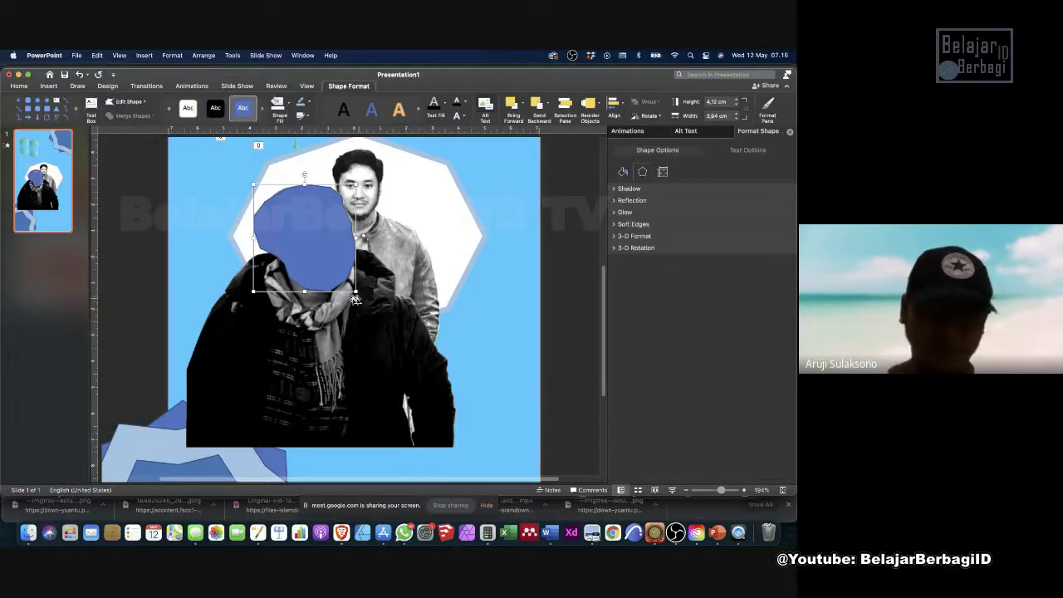
Cut out the head by selecting the inserted photo first, adding the freeform shape, and merging with Intersect.
click(364, 329)
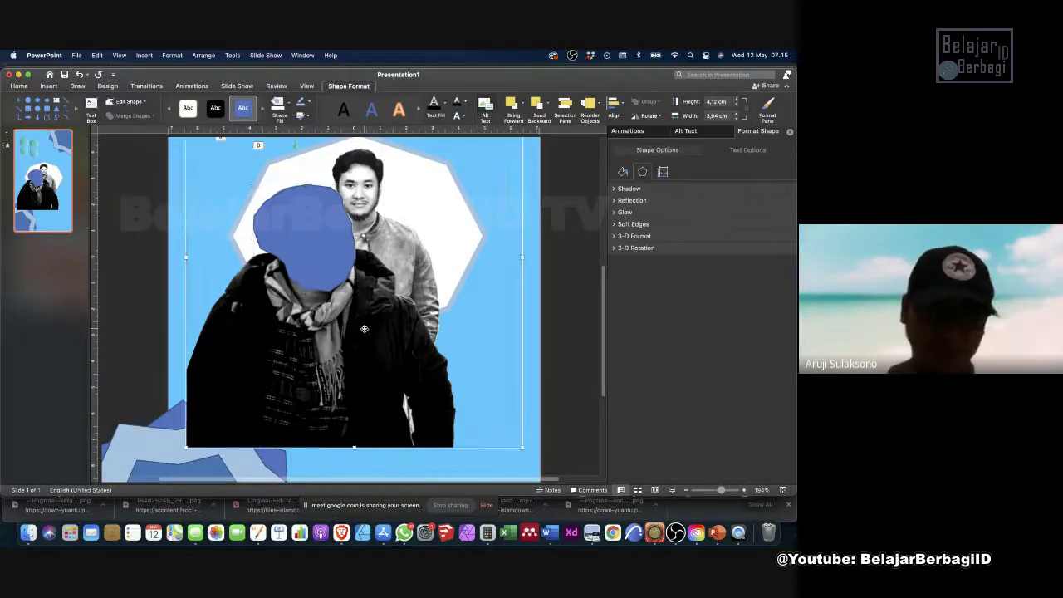
shift+click(309, 245)
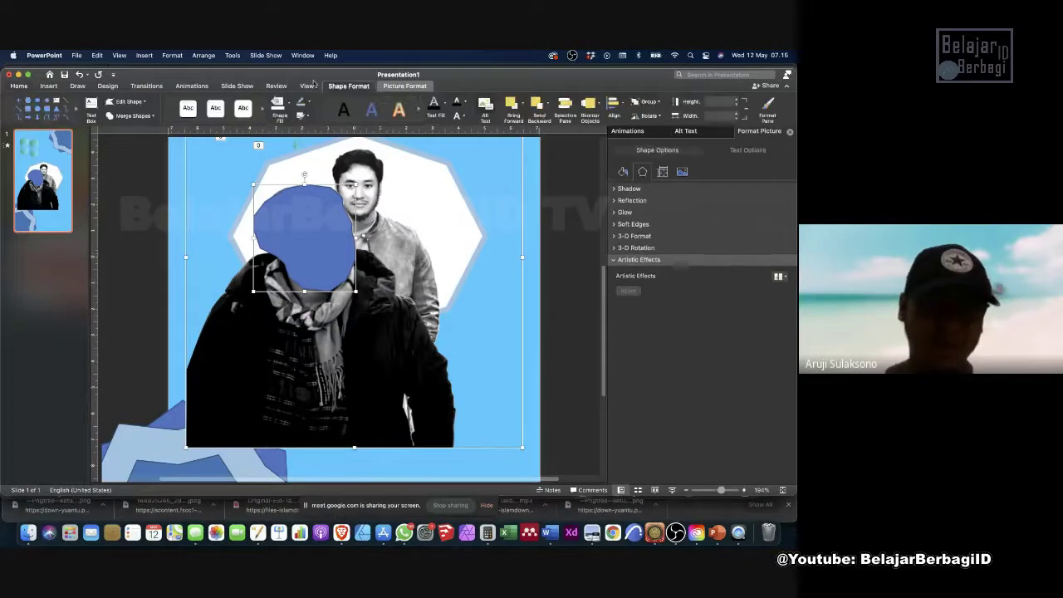
click(131, 116)
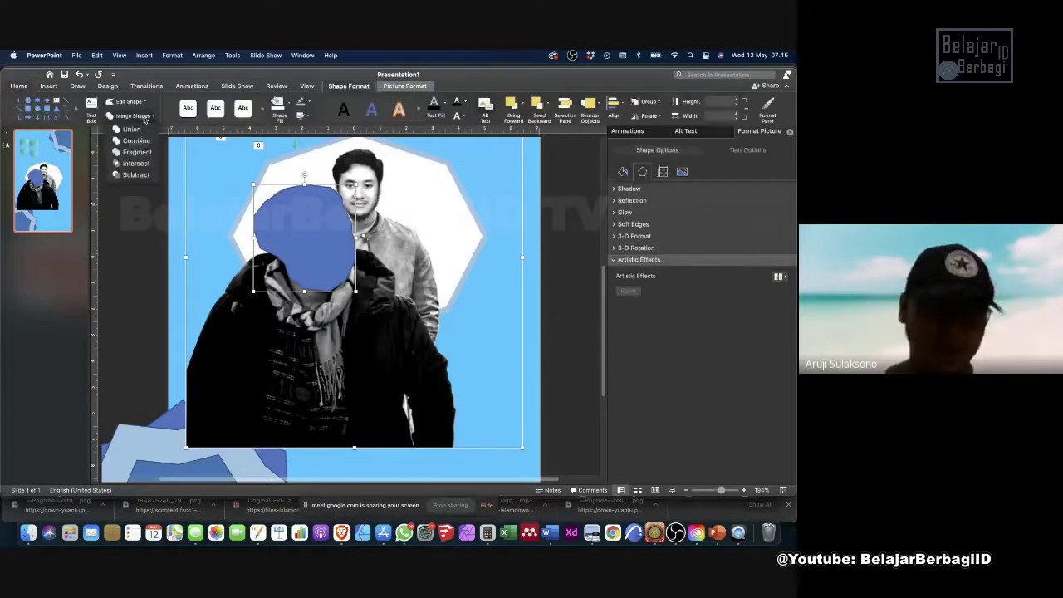
click(137, 164)
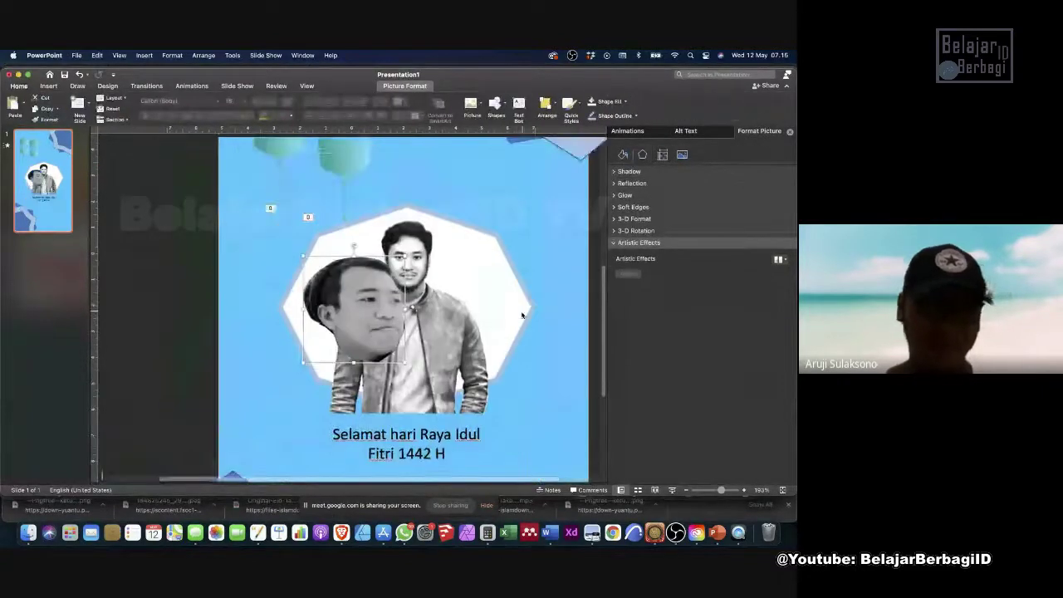
Place the cut-out head over the first man's head so that it sits on his body.
scroll(508, 303, down, 5)
key(Escape)
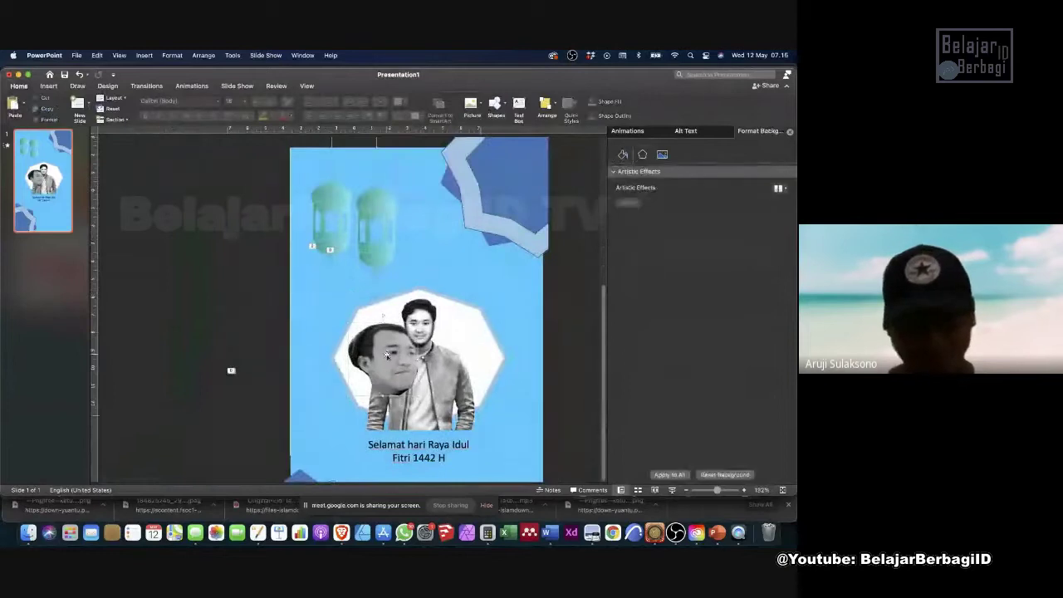
drag(387, 355, 383, 296)
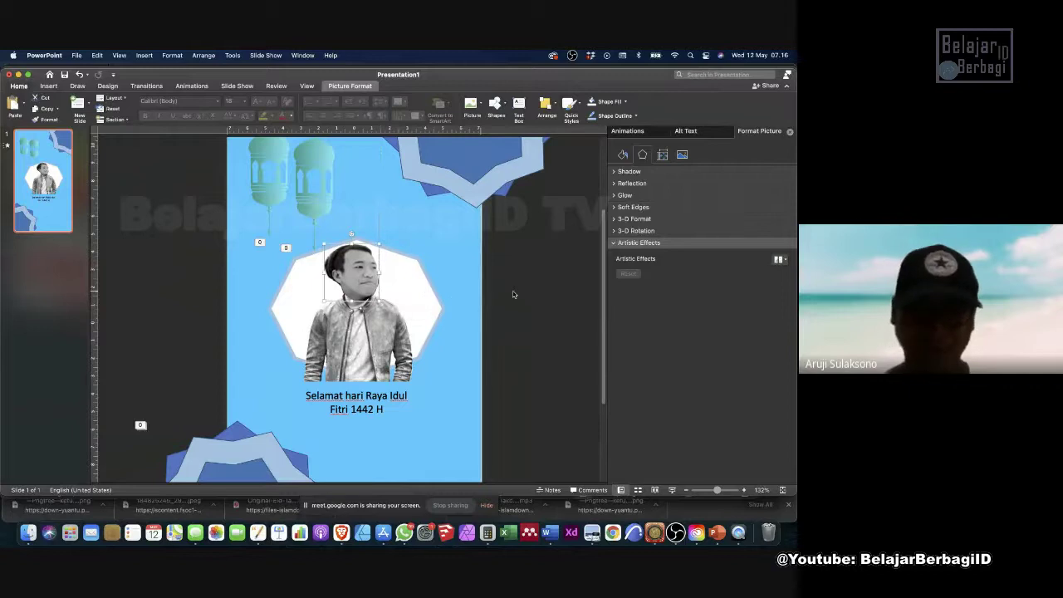
scroll(512, 290, down, 3)
scroll(512, 290, down, 3)
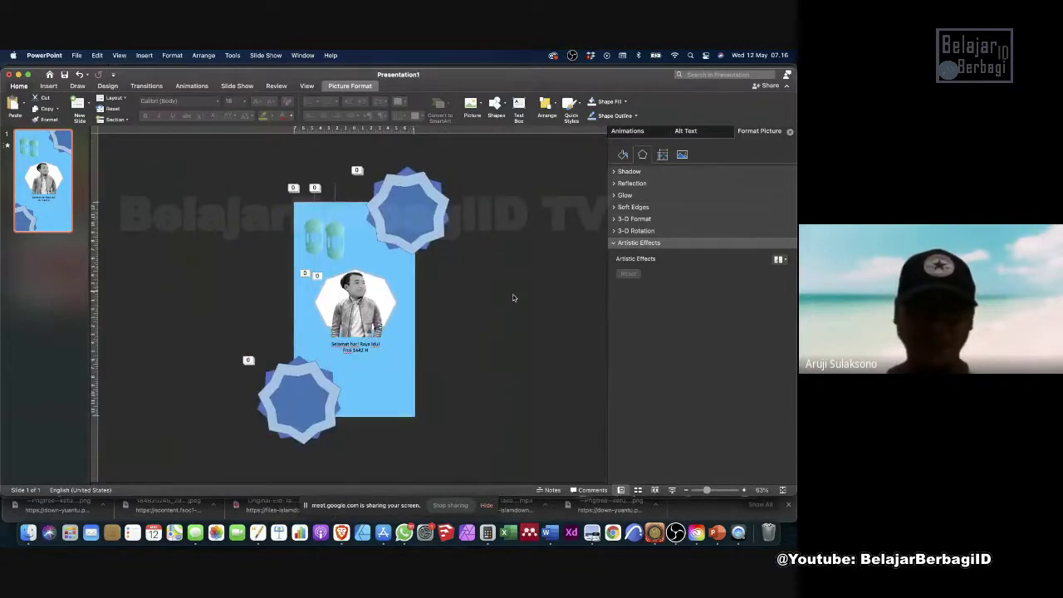
click(513, 294)
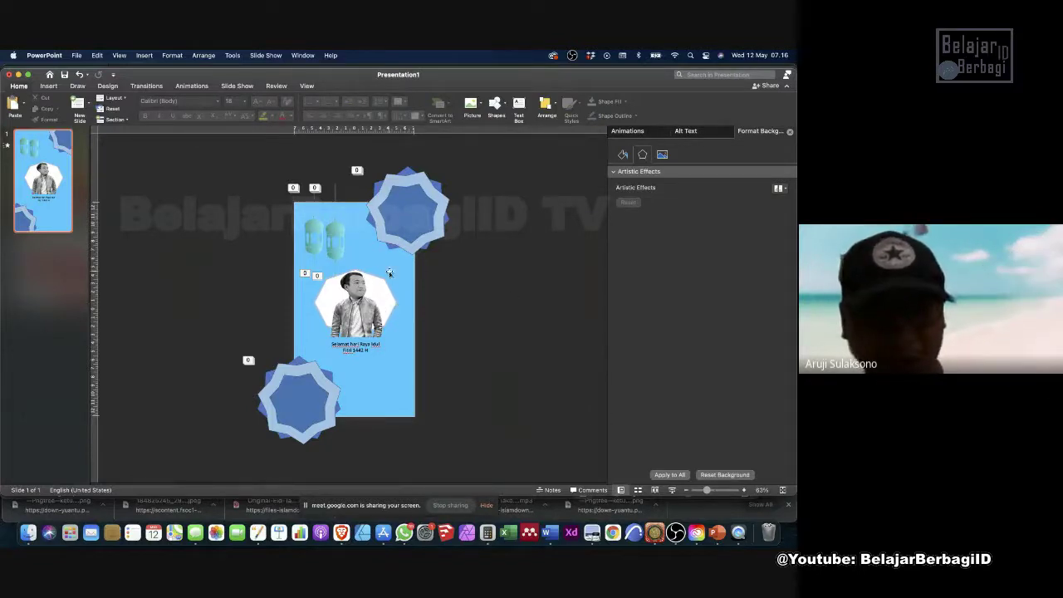
click(360, 319)
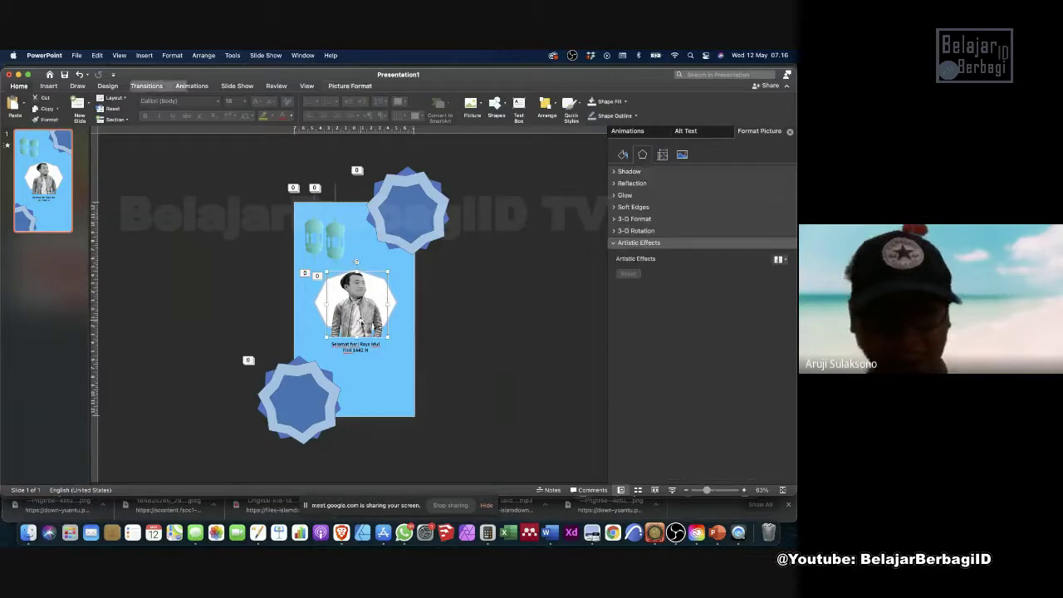
key(Escape)
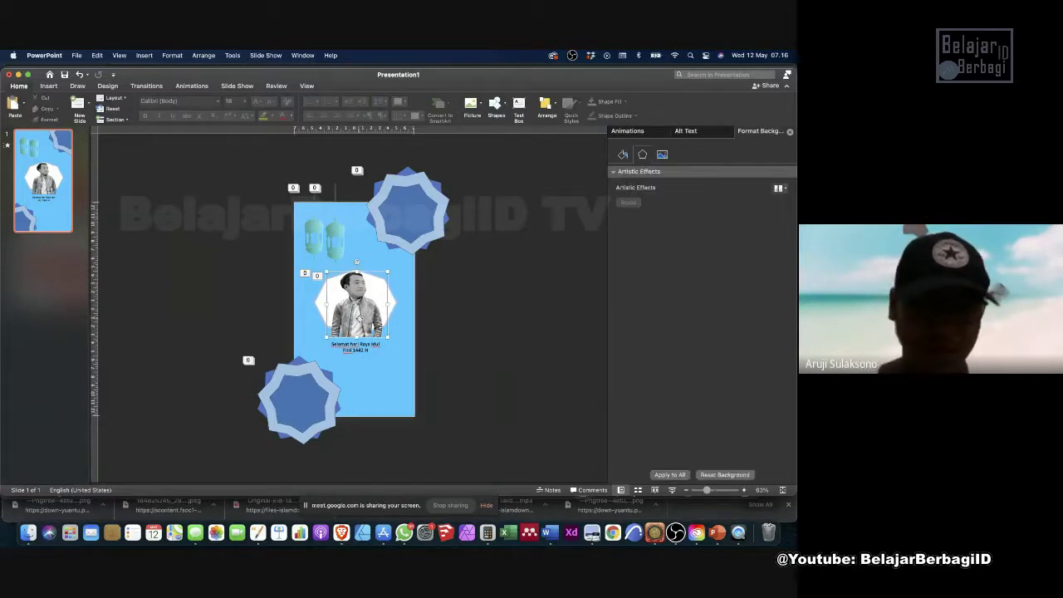
click(391, 302)
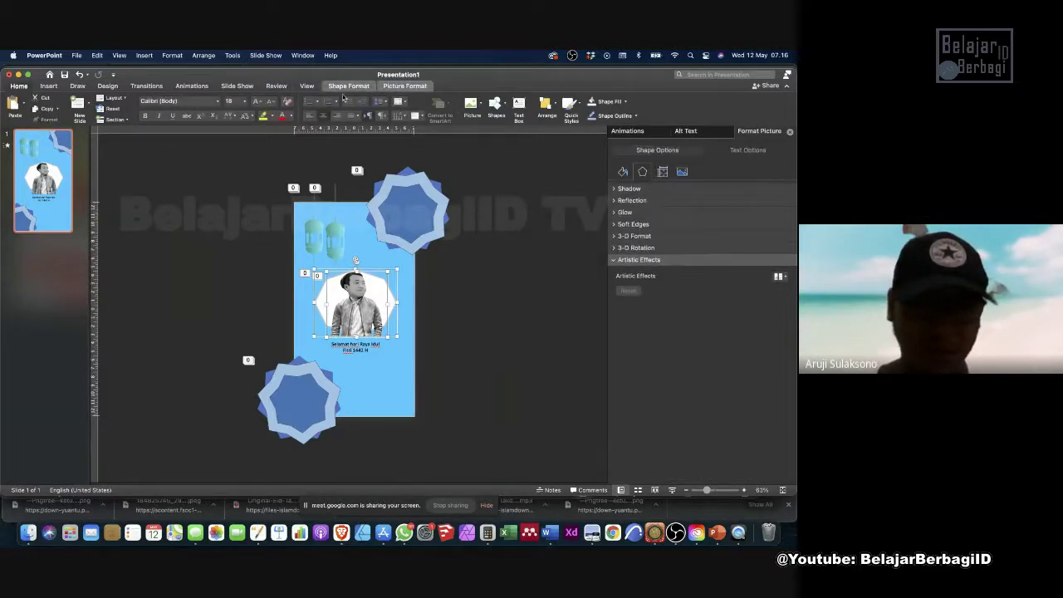
click(348, 87)
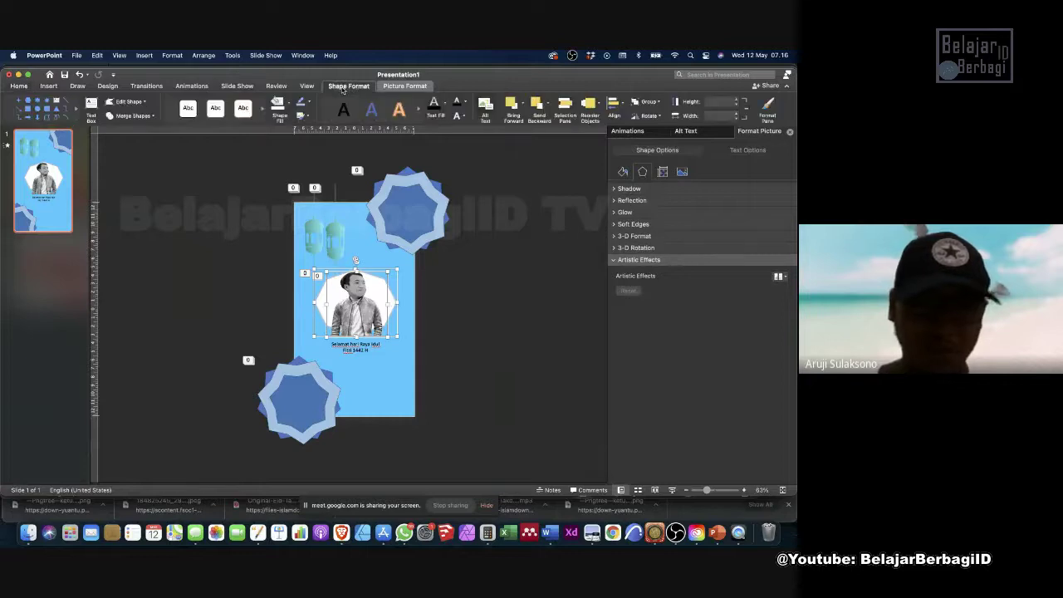
click(139, 117)
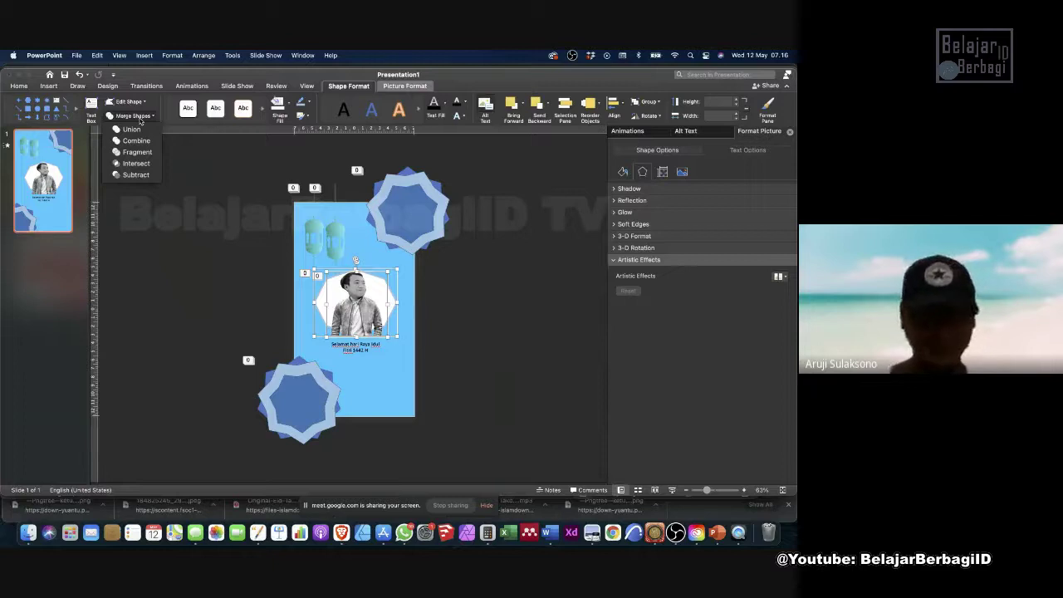
click(230, 197)
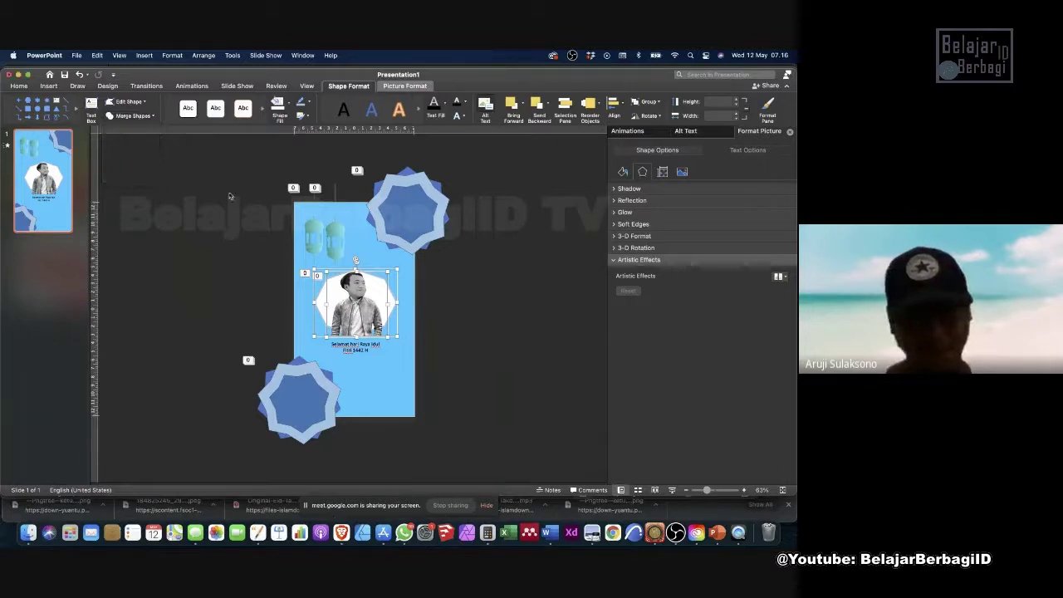
click(230, 196)
key(Escape)
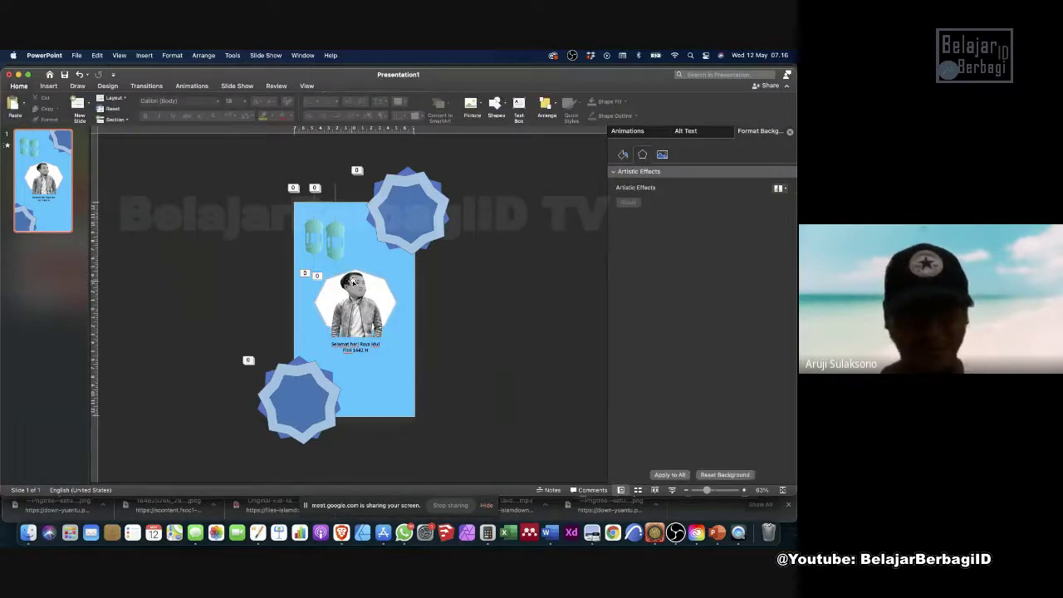
Delete the cut-out head placed over the first man's photo.
scroll(375, 189, up, 10)
scroll(374, 190, up, 2)
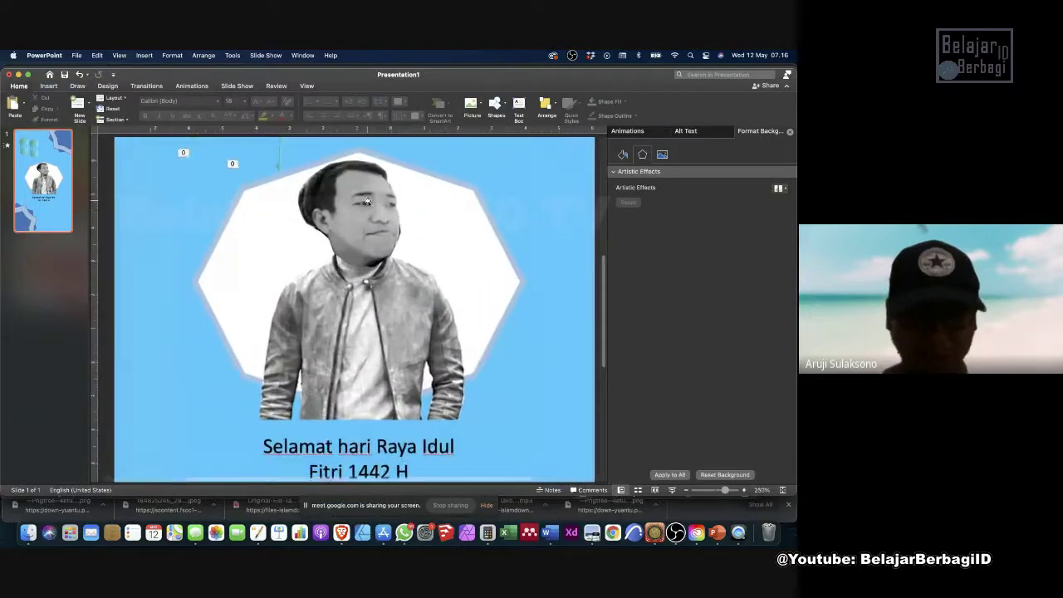
scroll(366, 201, down, 1)
scroll(367, 202, down, 6)
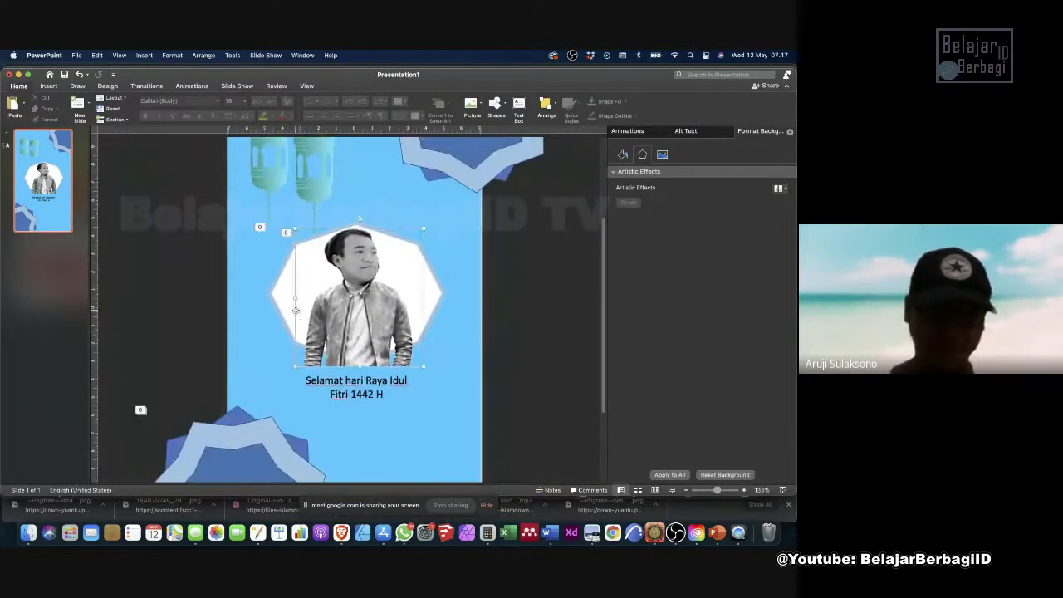
click(296, 311)
key(Delete)
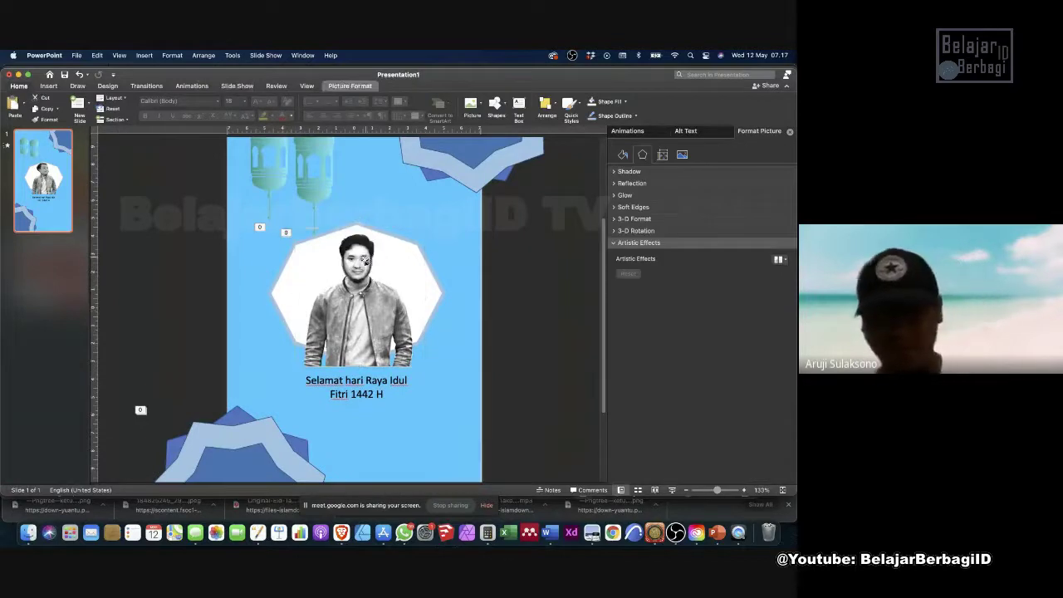
Duplicate the white octagon behind the portrait and place the copy above the original, over the lanterns.
click(281, 297)
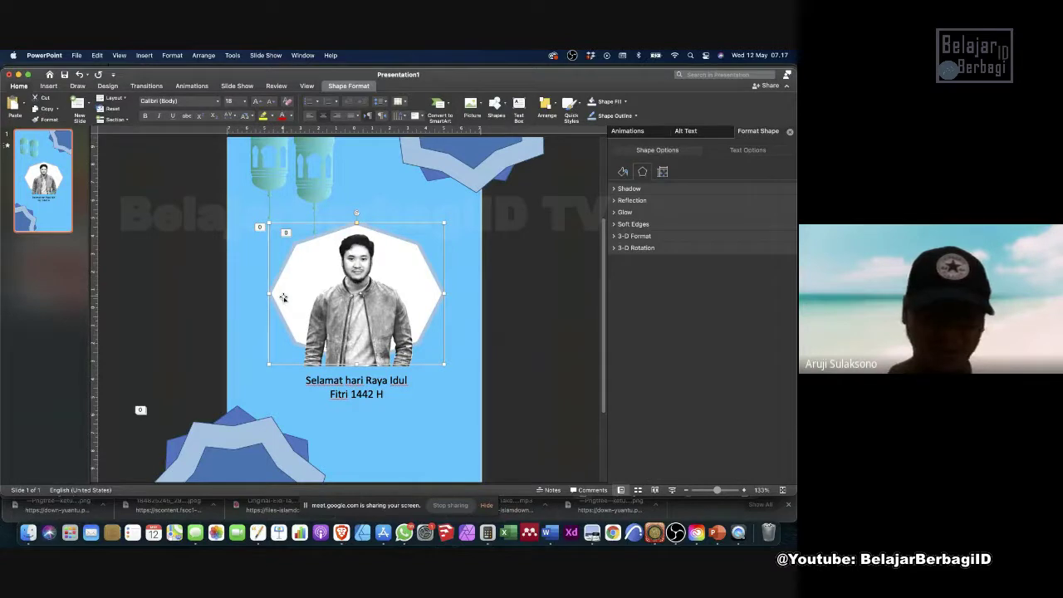
drag(283, 296, 337, 183)
click(285, 290)
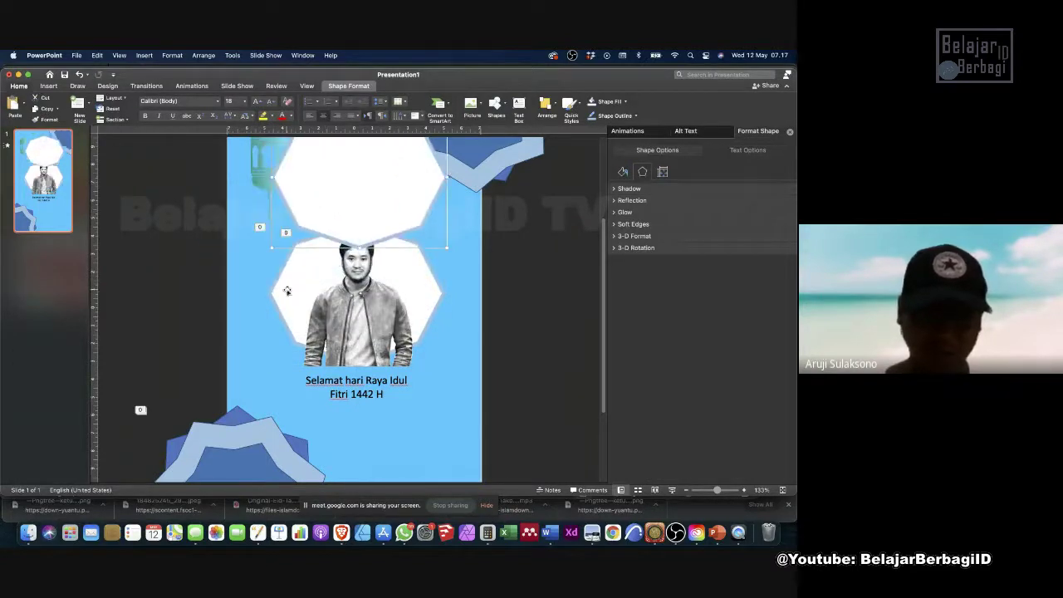
Crop the man's photo to the octagon by selecting the photo first, adding the original white octagon, and merging with Intersect.
click(381, 357)
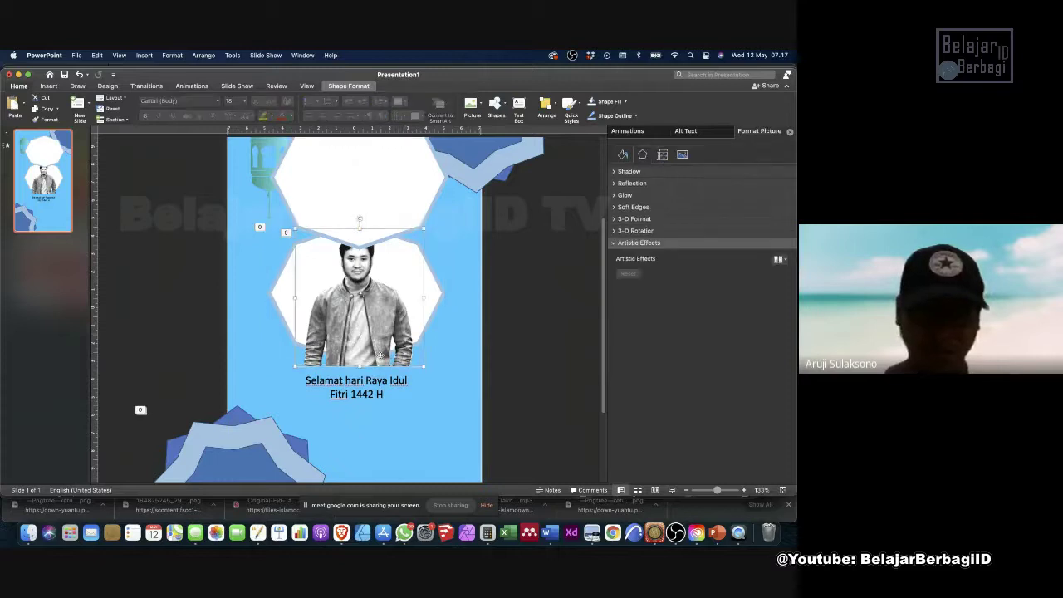
click(283, 305)
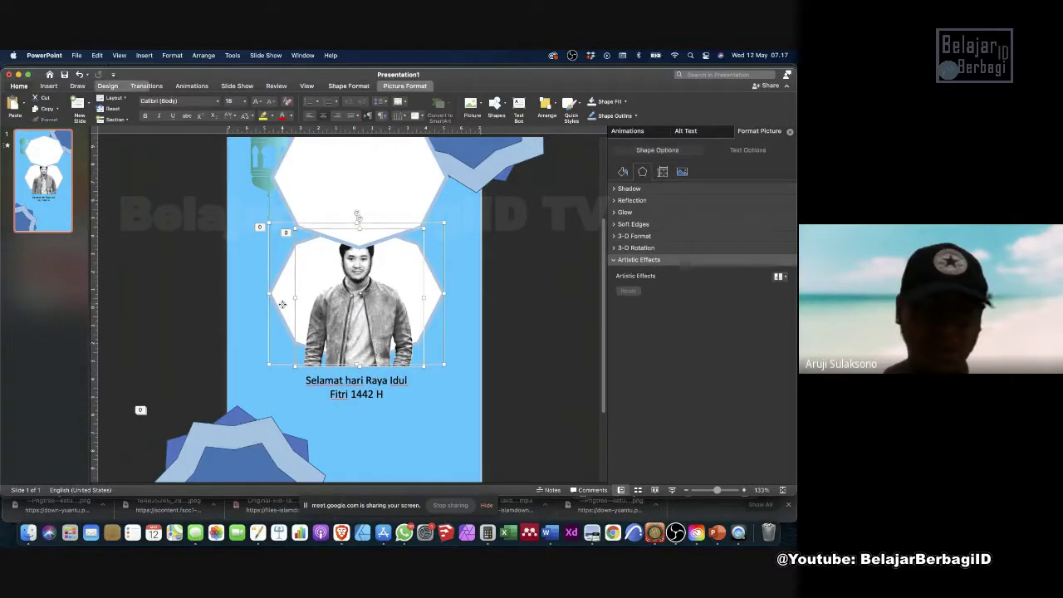
click(359, 87)
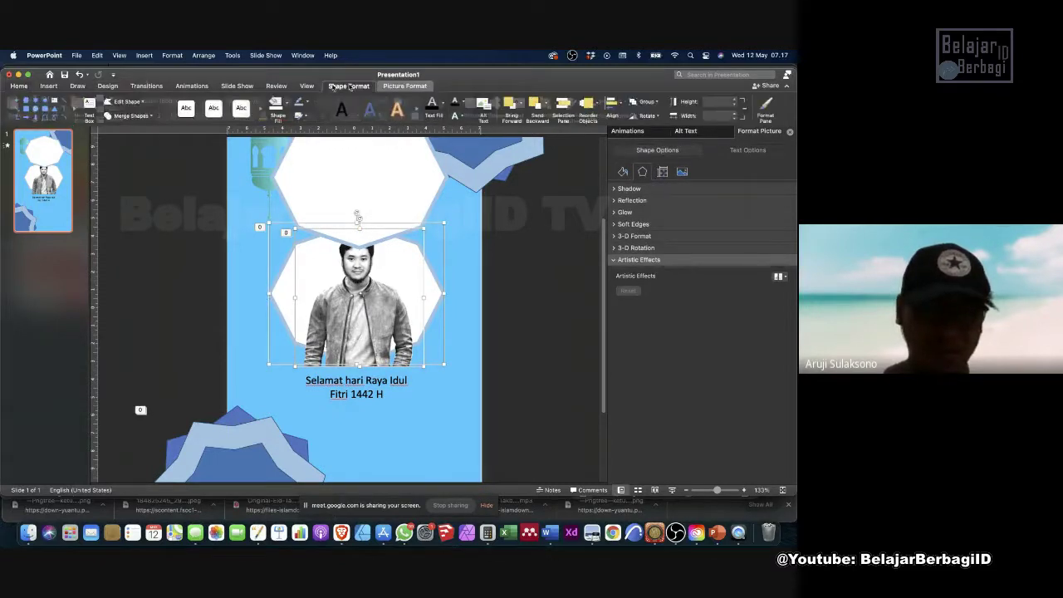
click(131, 116)
click(136, 163)
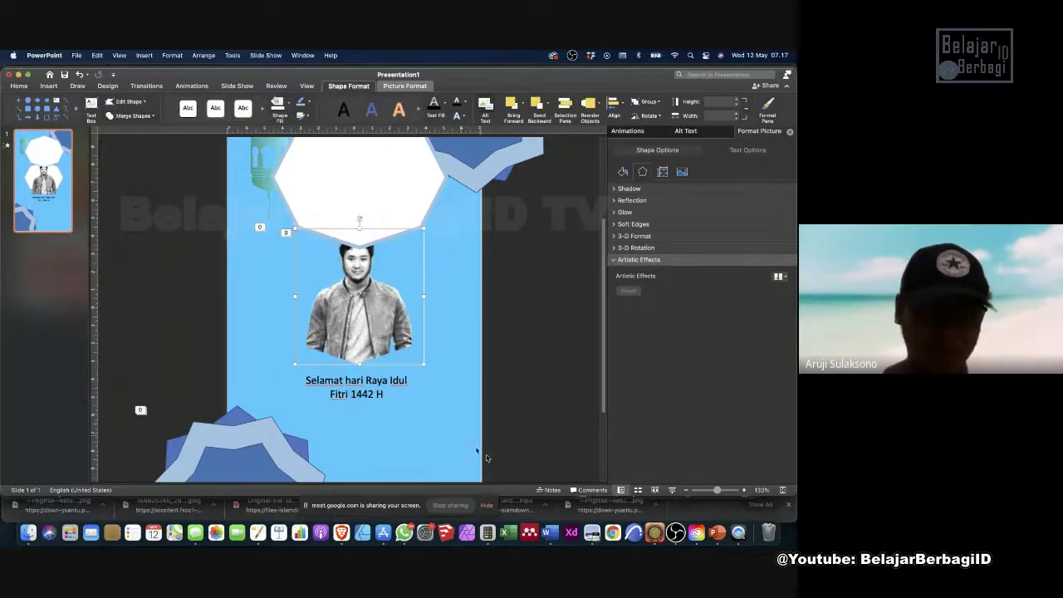
Send the duplicate white octagon to the back and move it directly behind the cropped portrait.
click(383, 221)
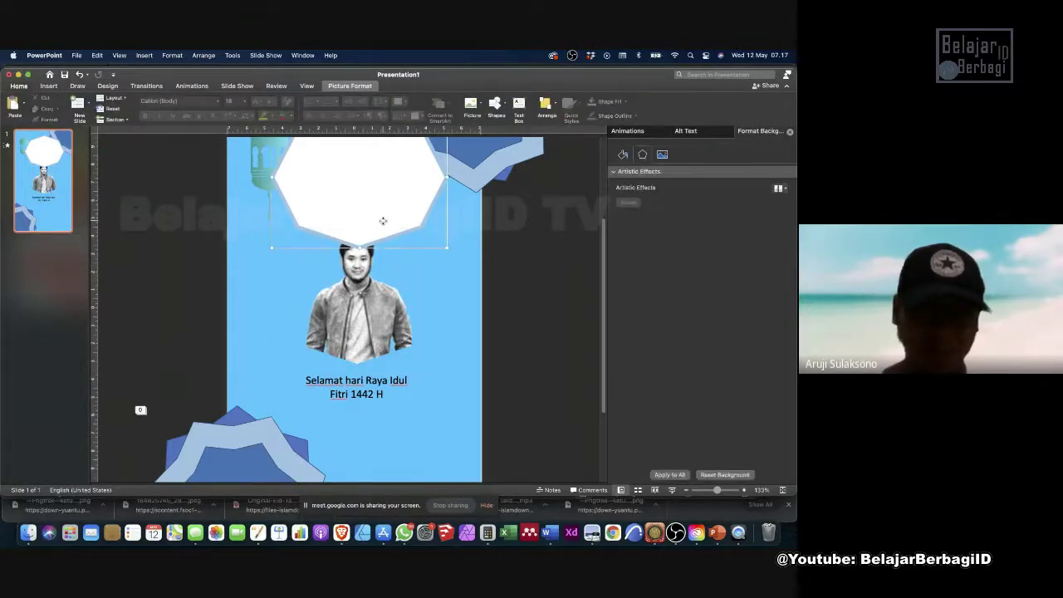
right_click(383, 221)
mouse_move(413, 335)
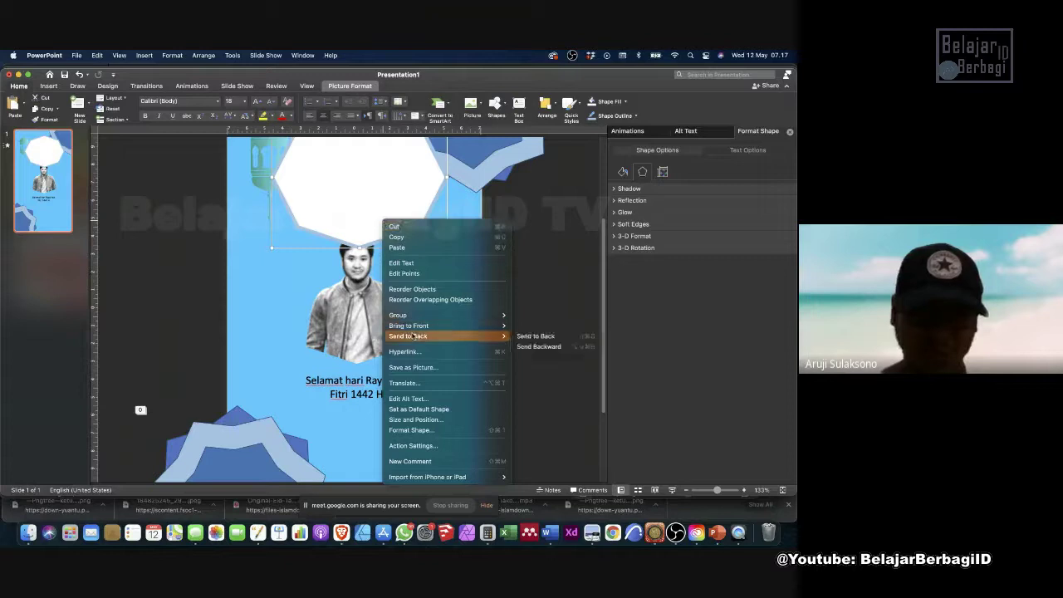
click(536, 336)
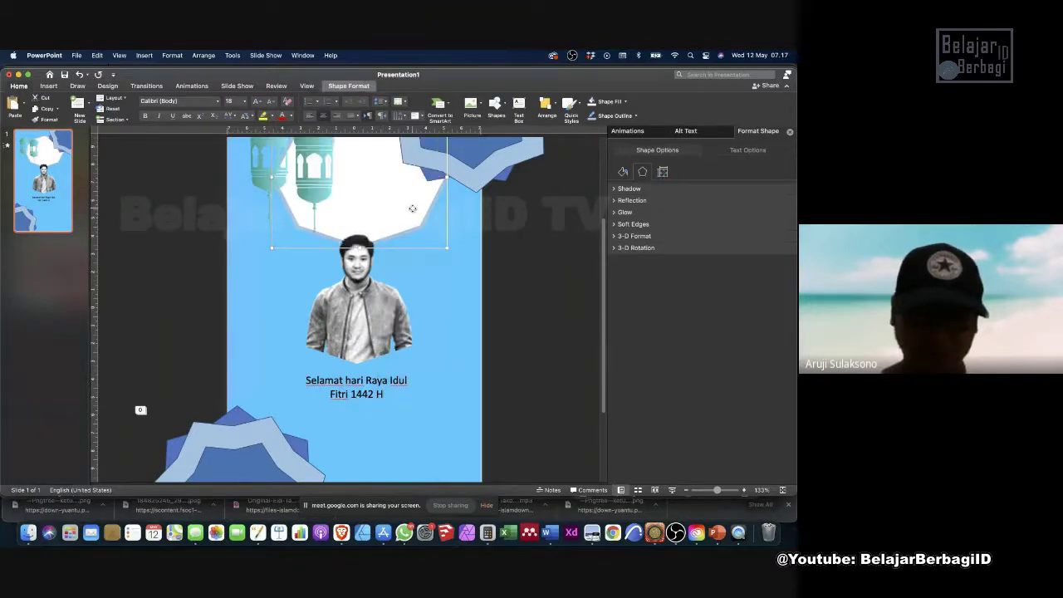
drag(412, 208, 410, 325)
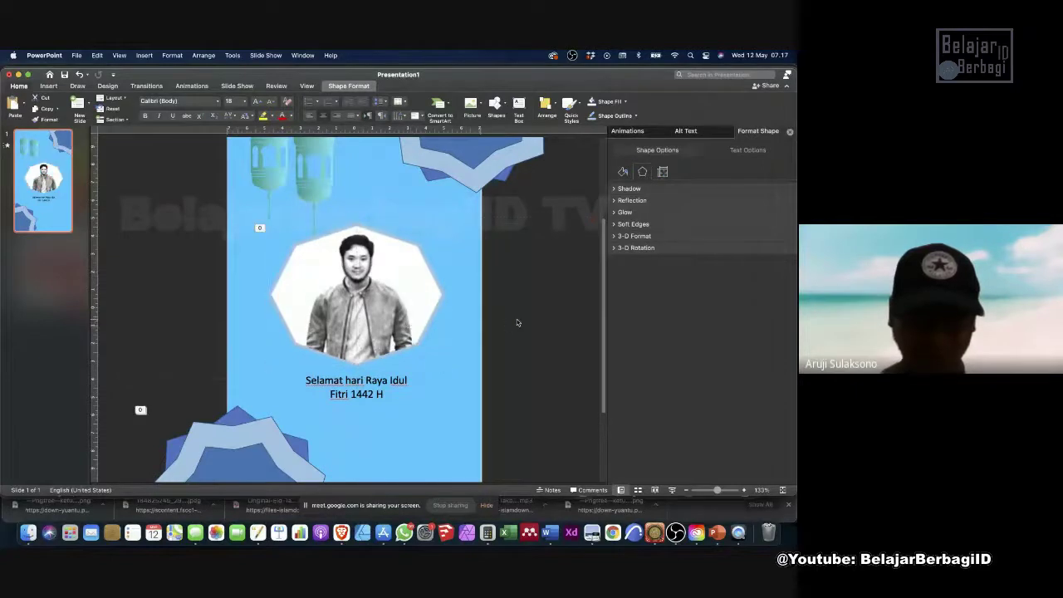
Try shifting the white octagon away from the portrait and undo the move.
click(515, 320)
scroll(499, 308, down, 5)
scroll(413, 327, up, 3)
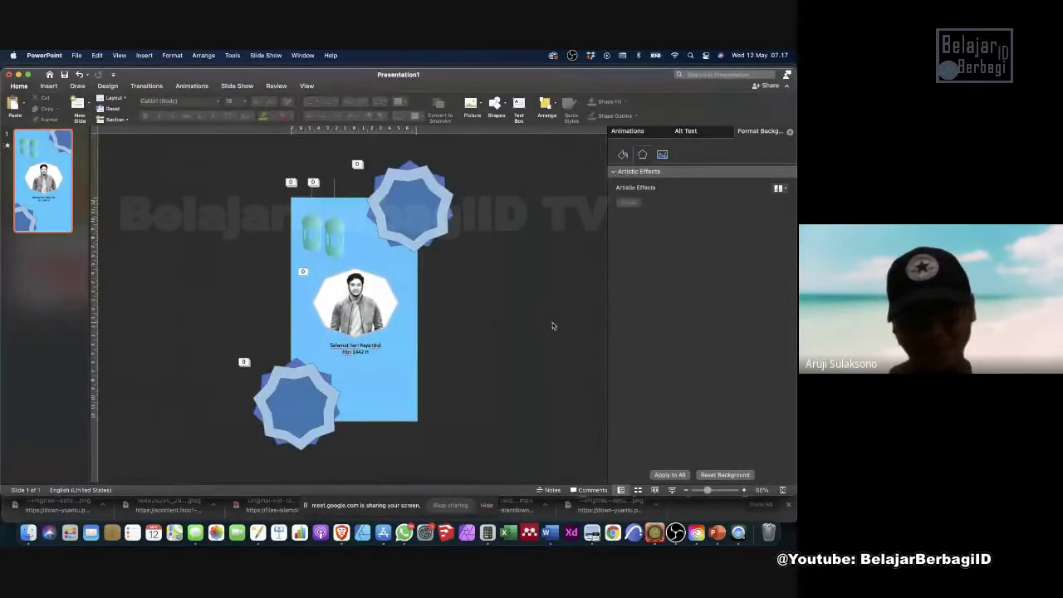
click(395, 307)
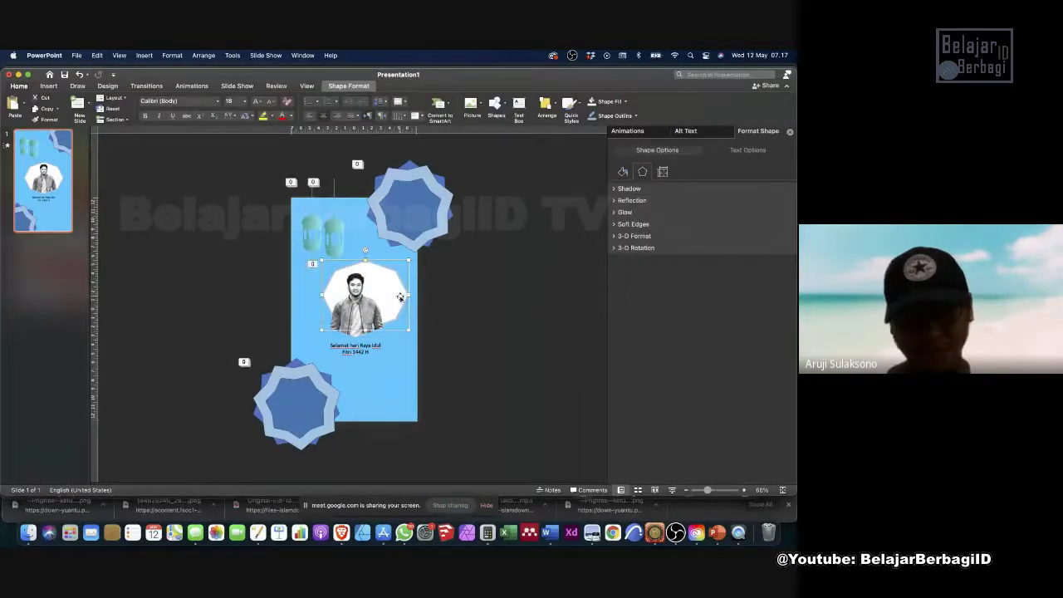
click(486, 301)
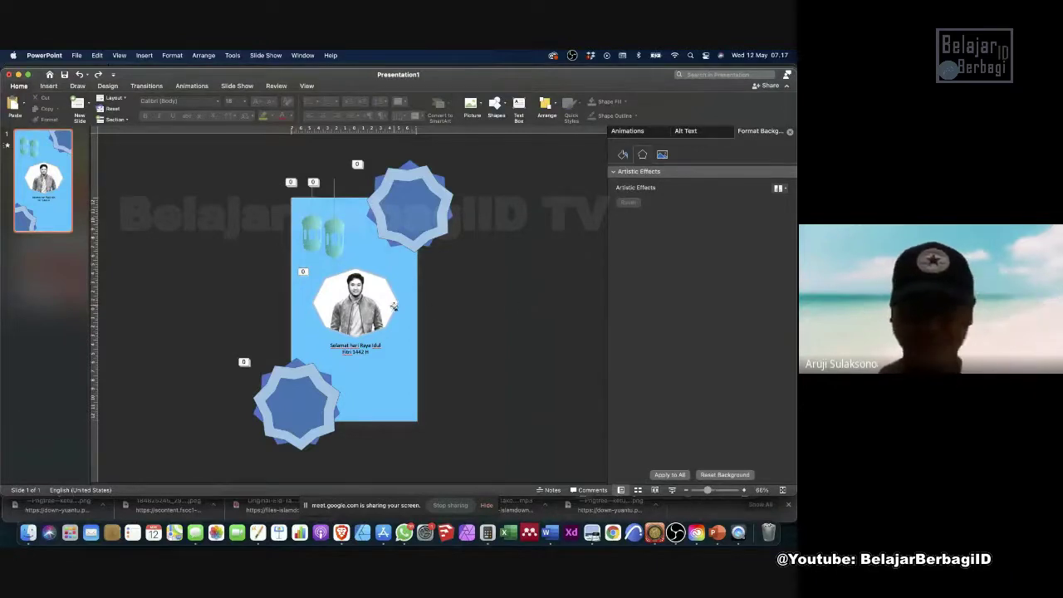
click(358, 279)
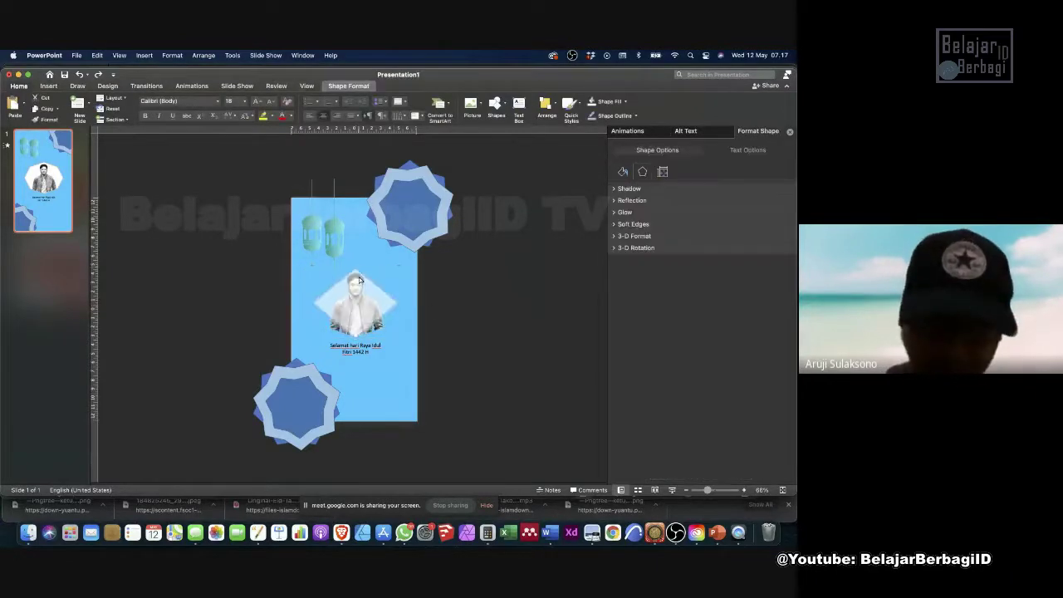
click(432, 449)
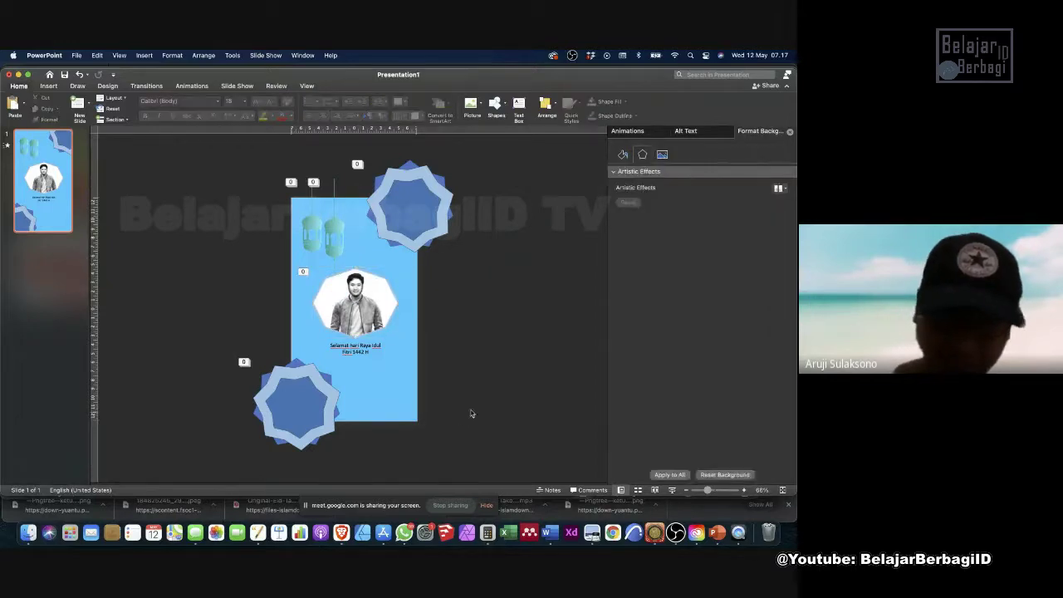
Switch to Brave to read the Google Meet chat, and return to PowerPoint.
click(341, 534)
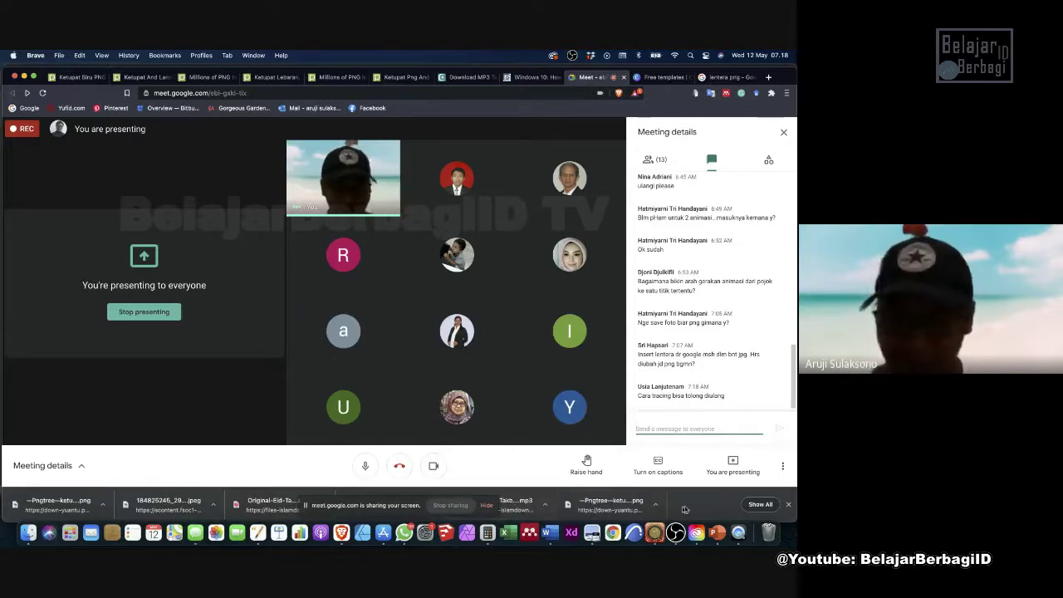
click(713, 542)
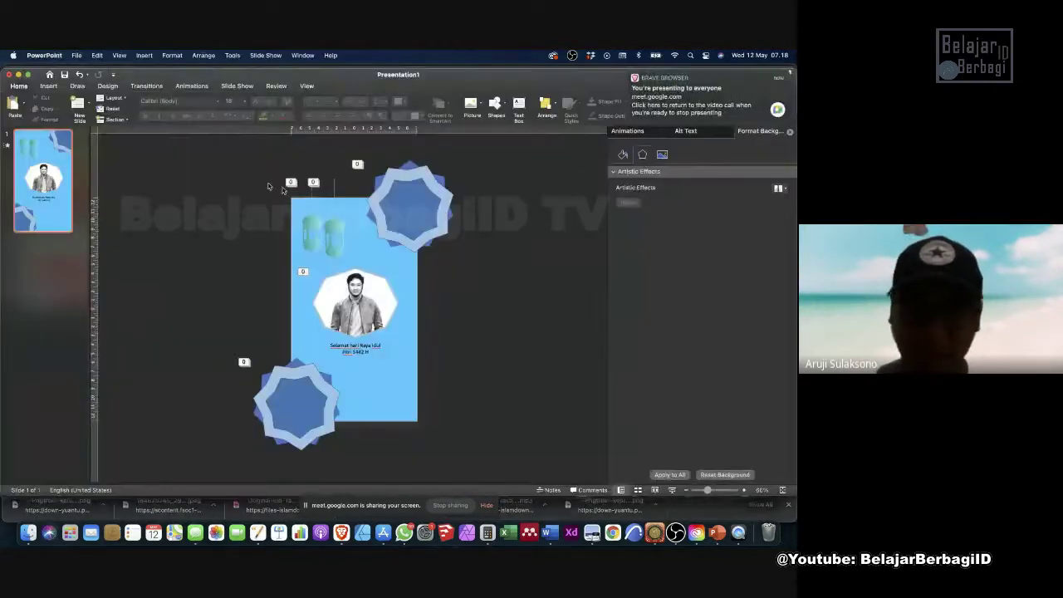
Insert ricat.png from the ricat folder in Finder onto the slide.
click(28, 533)
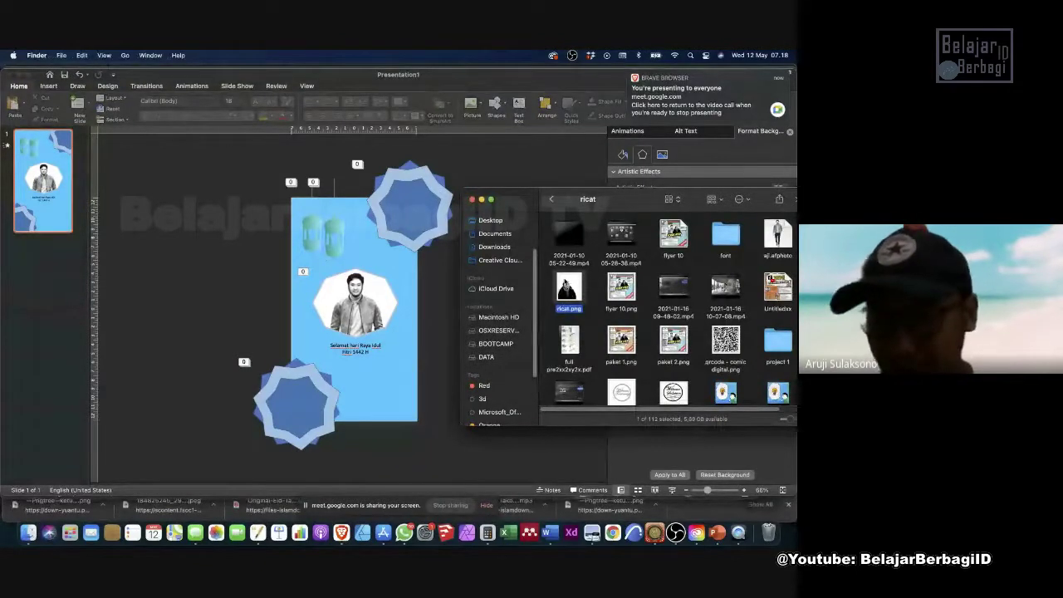
drag(568, 282, 421, 346)
click(421, 347)
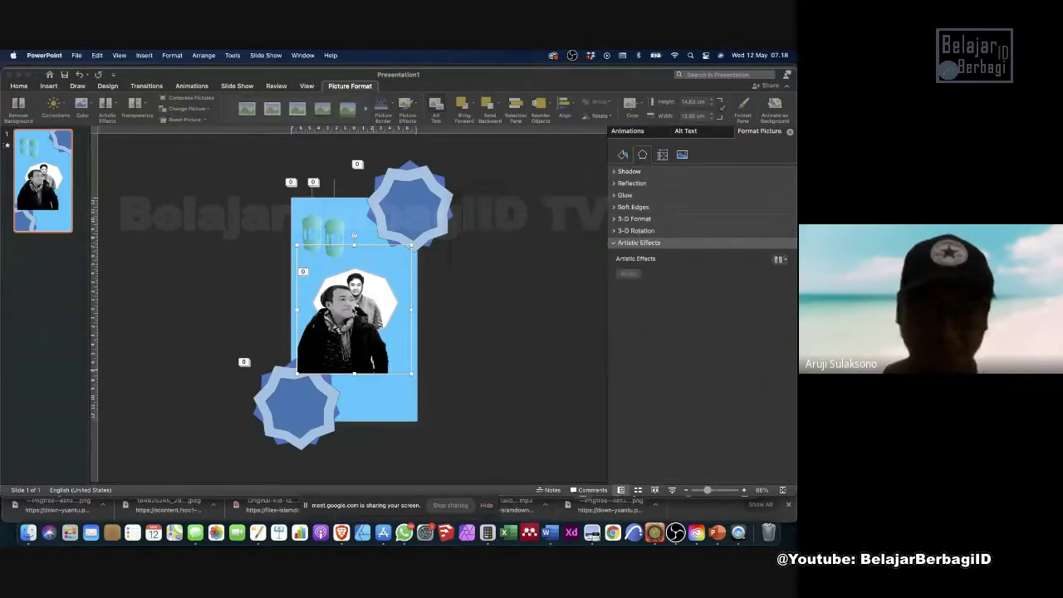
scroll(357, 249, up, 5)
scroll(360, 274, up, 3)
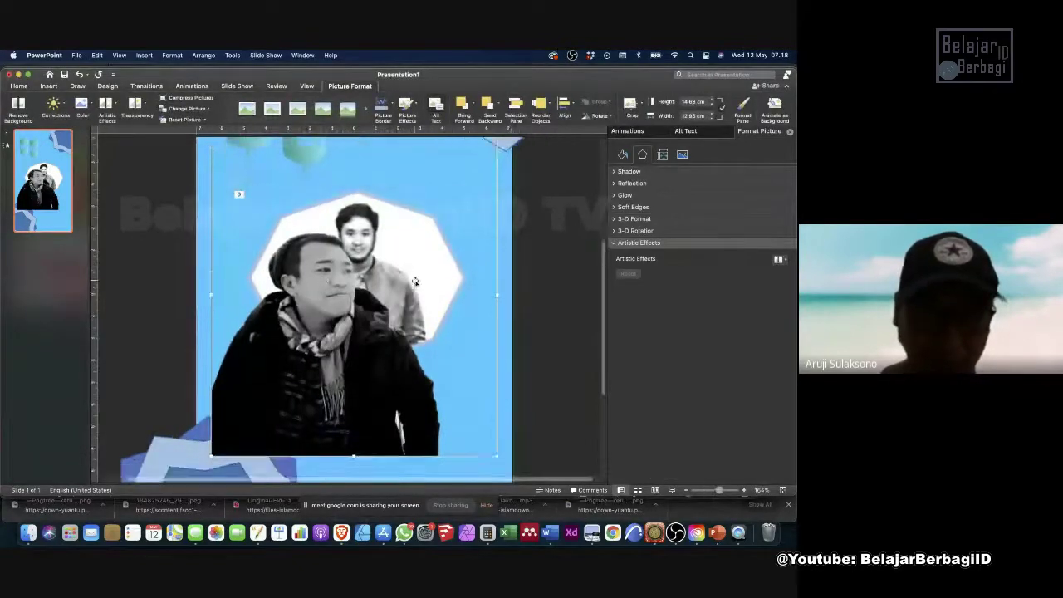
Trace the head and beanie of the man in the black jacket with a closed Freeform shape about 4.47 cm high and 3.94 cm wide.
scroll(305, 304, up, 4)
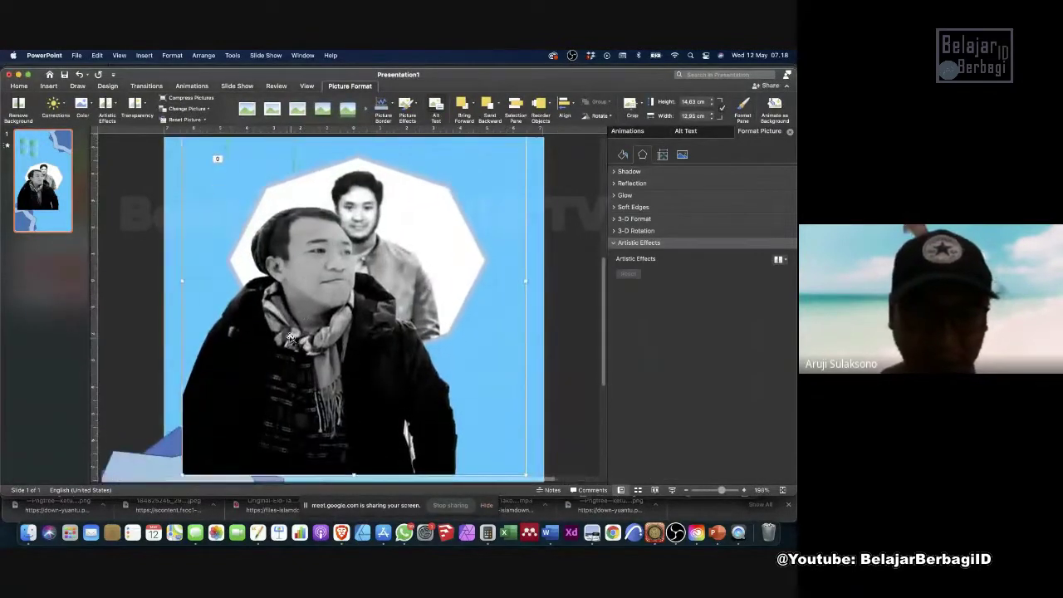
scroll(287, 336, down, 3)
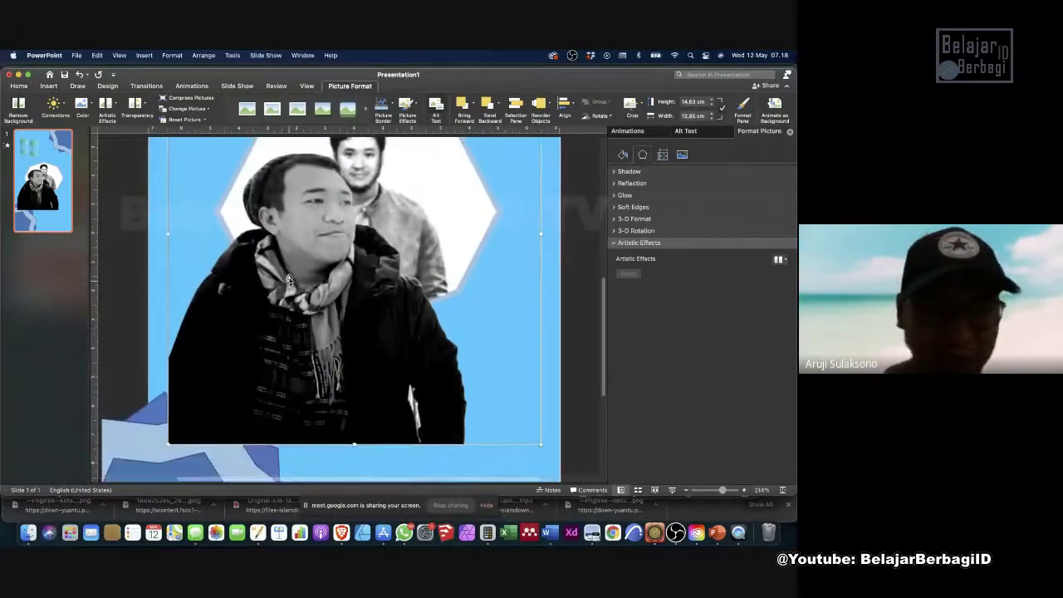
scroll(289, 269, up, 3)
scroll(289, 269, up, 1)
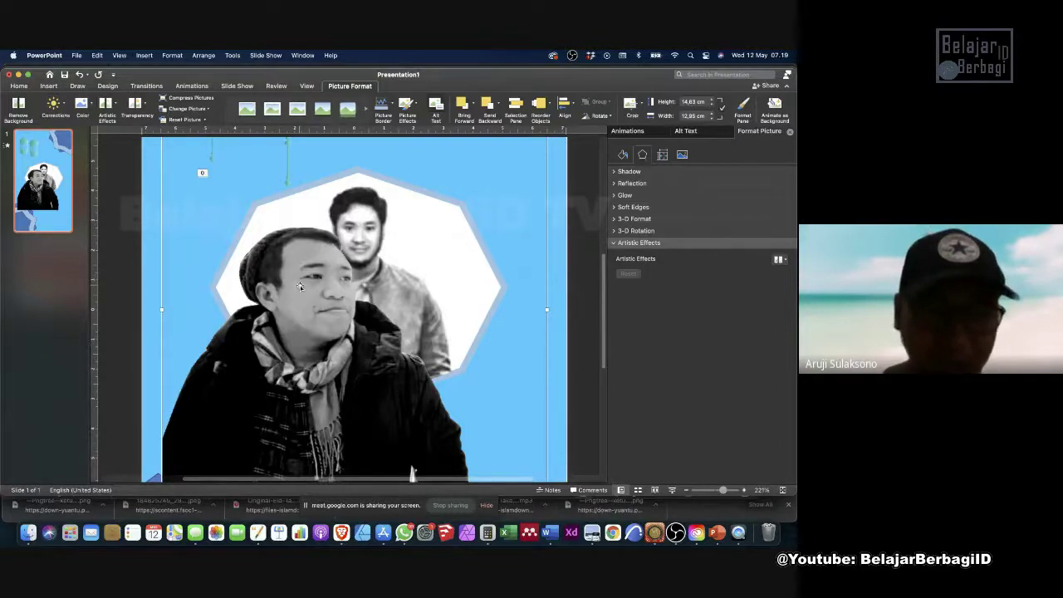
scroll(300, 287, down, 3)
scroll(300, 287, down, 1)
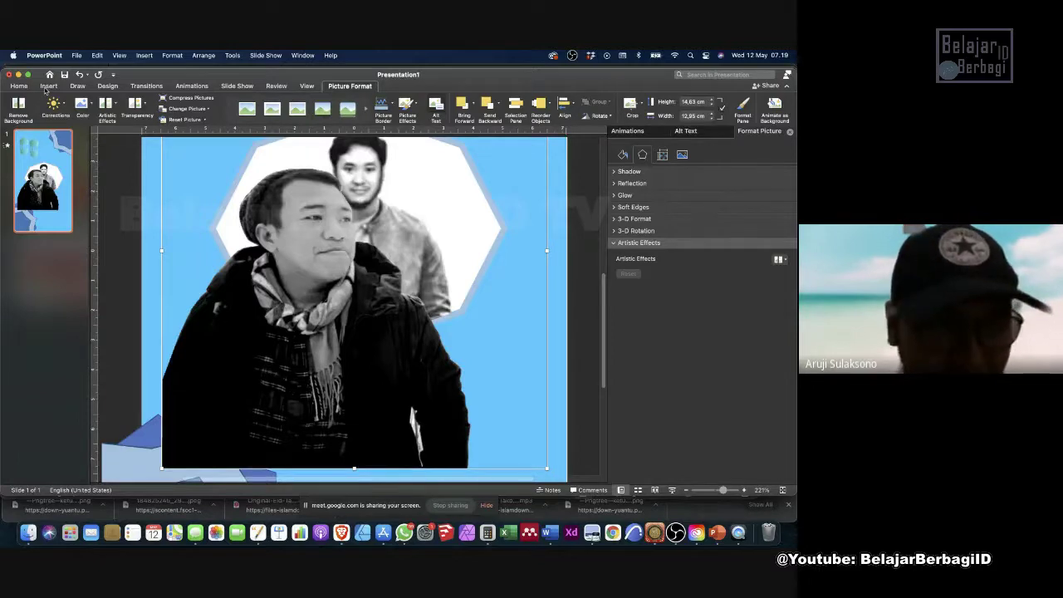
click(50, 88)
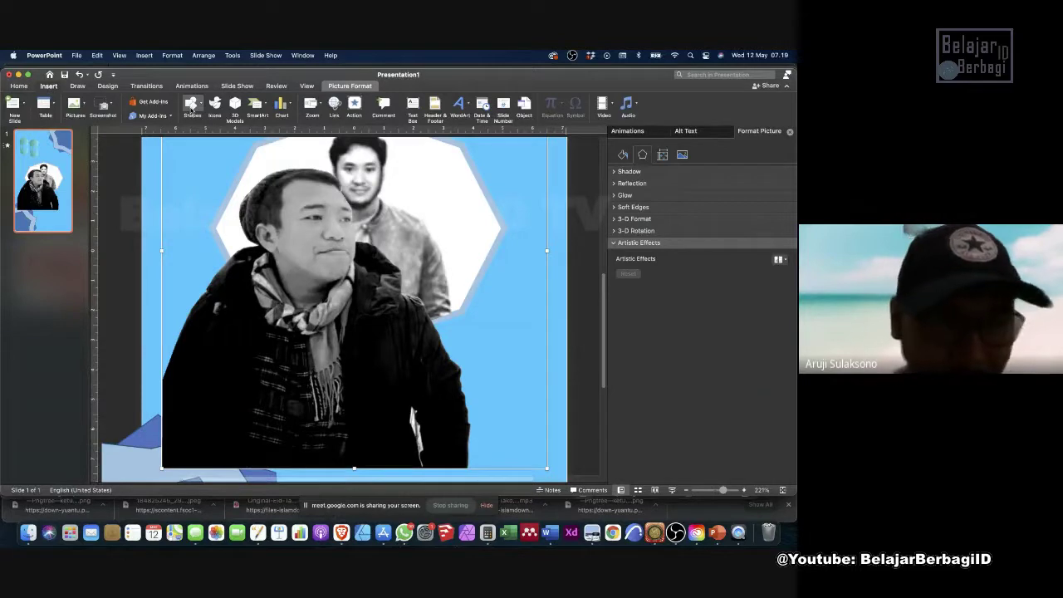
click(192, 106)
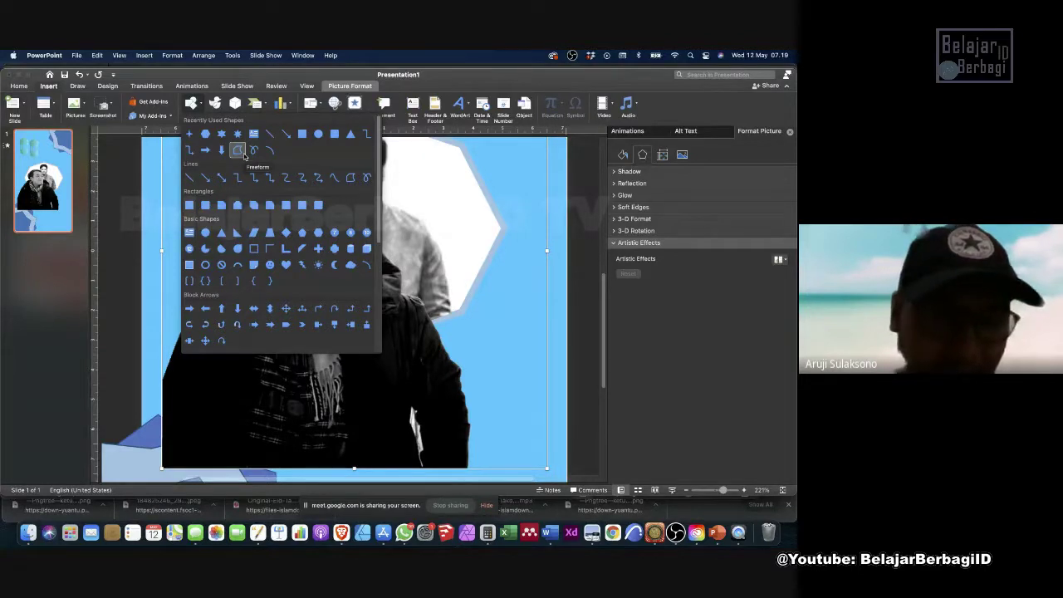
click(160, 73)
click(46, 88)
click(46, 88)
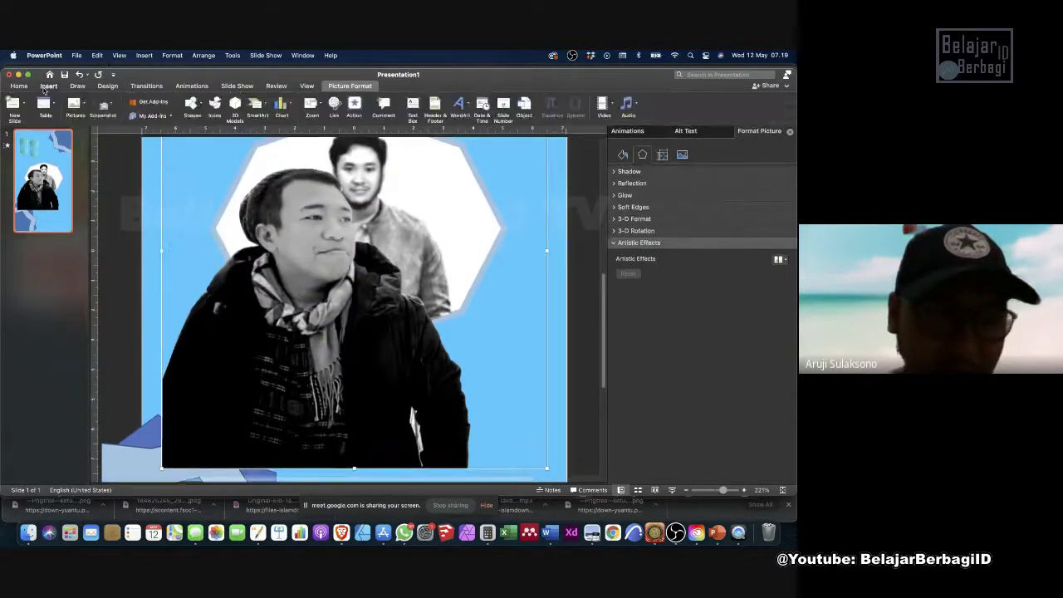
click(190, 105)
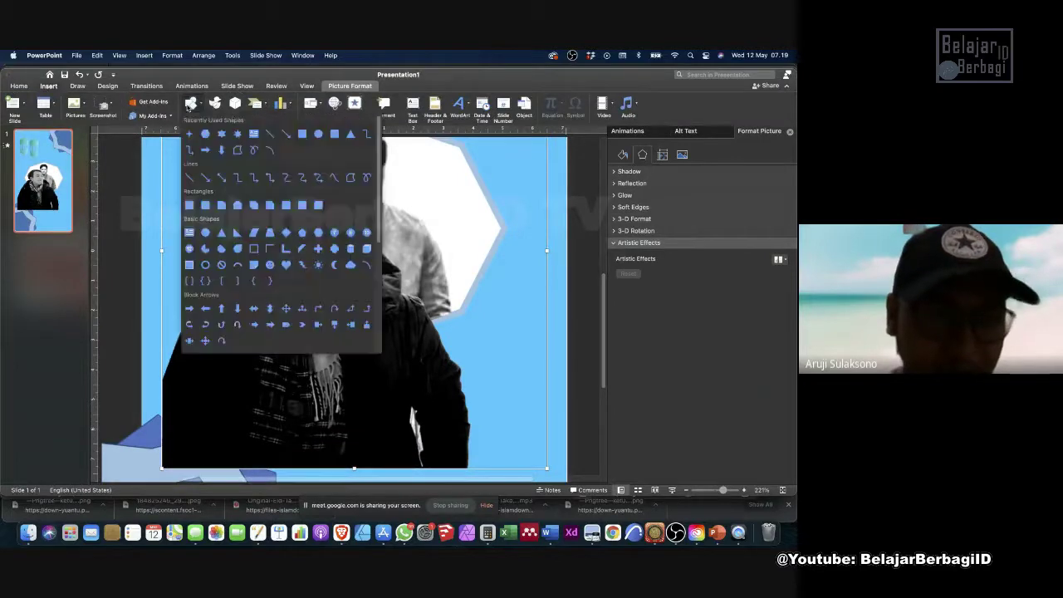
click(238, 151)
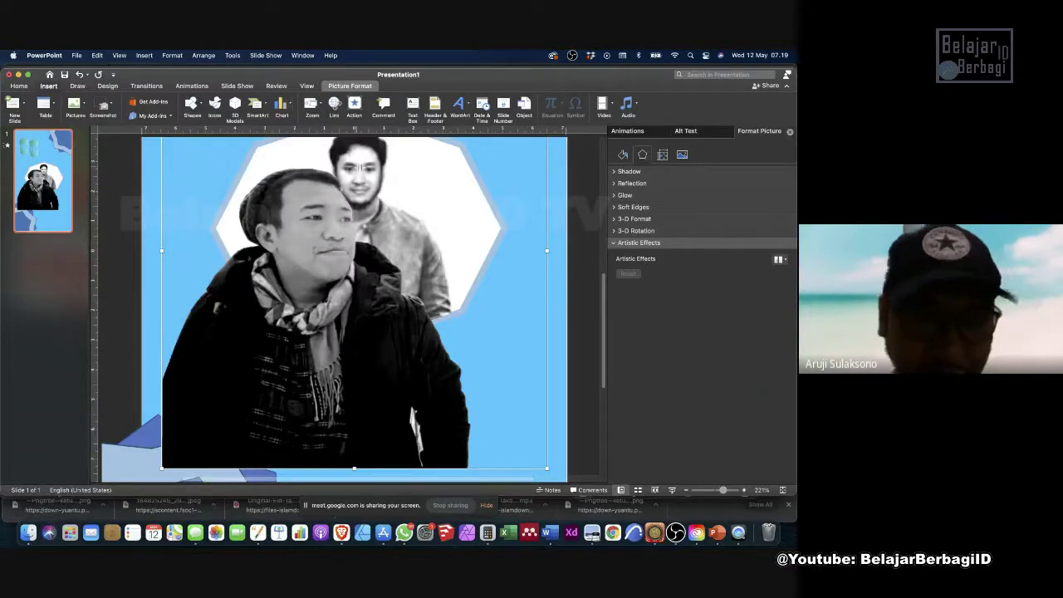
click(352, 220)
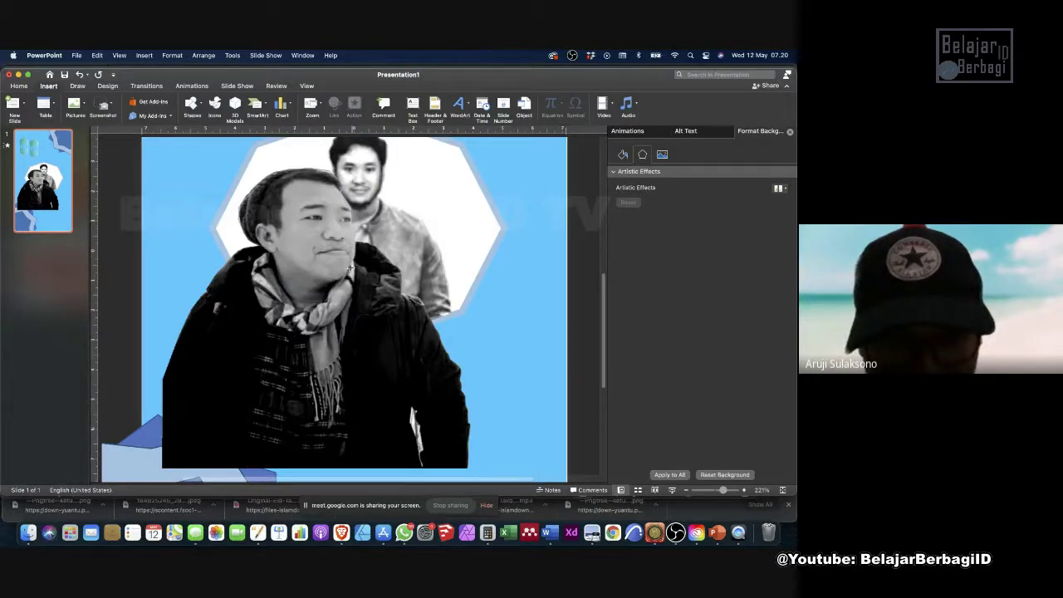
click(350, 221)
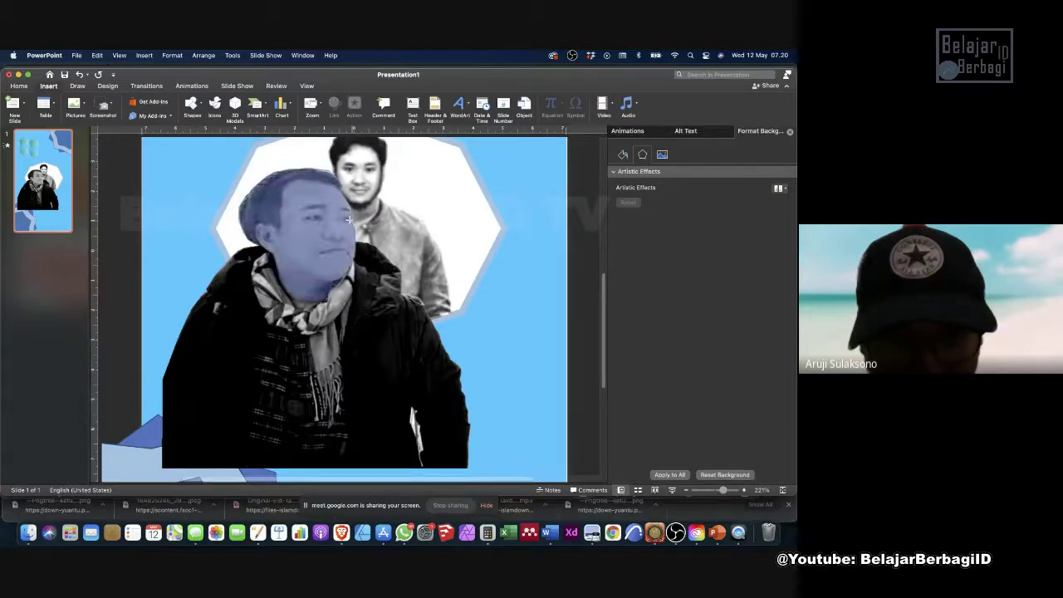
click(350, 221)
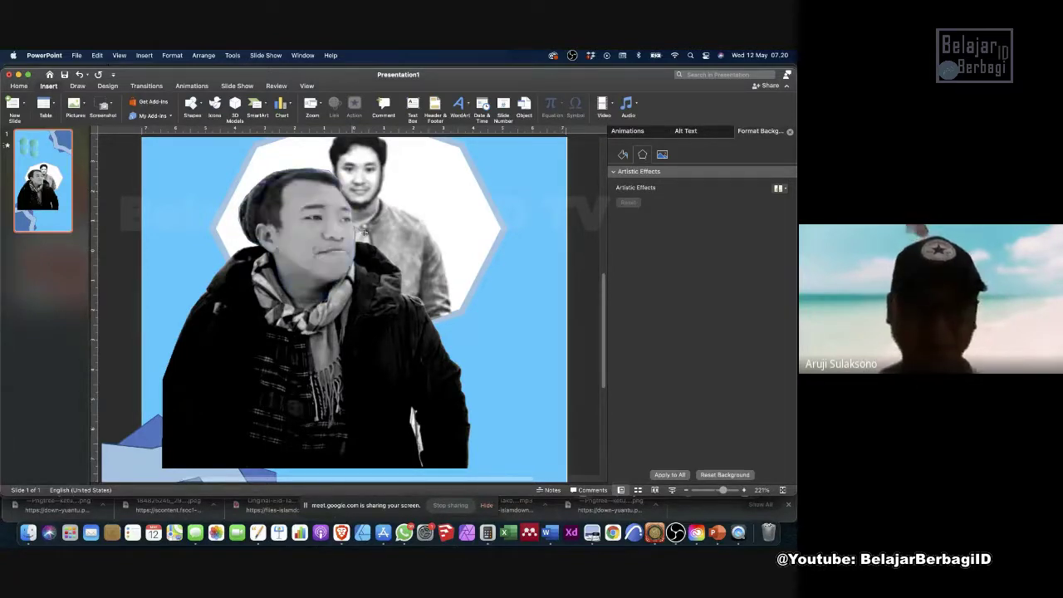
click(351, 220)
click(350, 220)
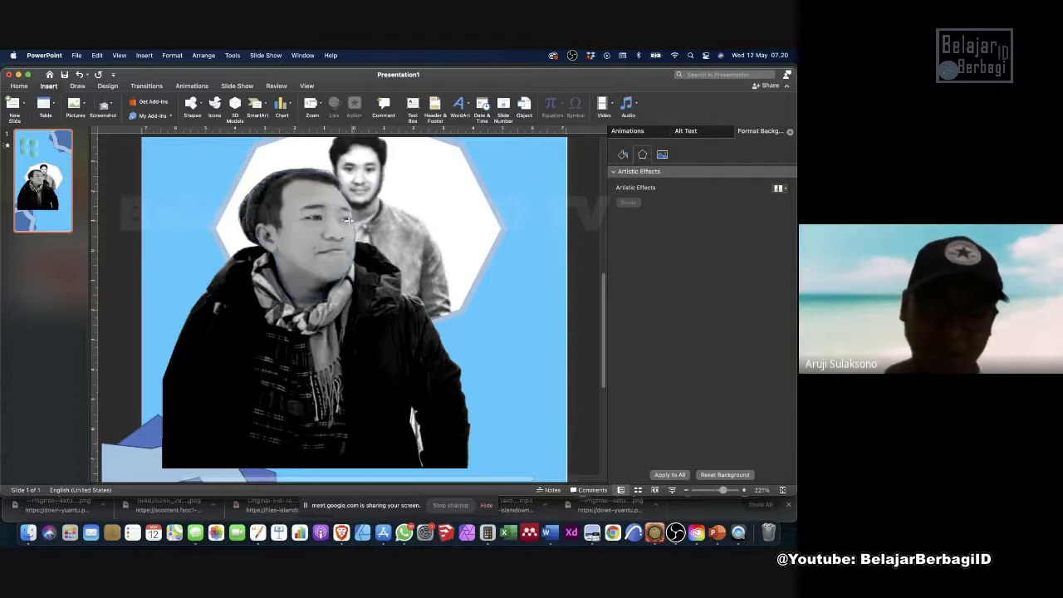
click(354, 220)
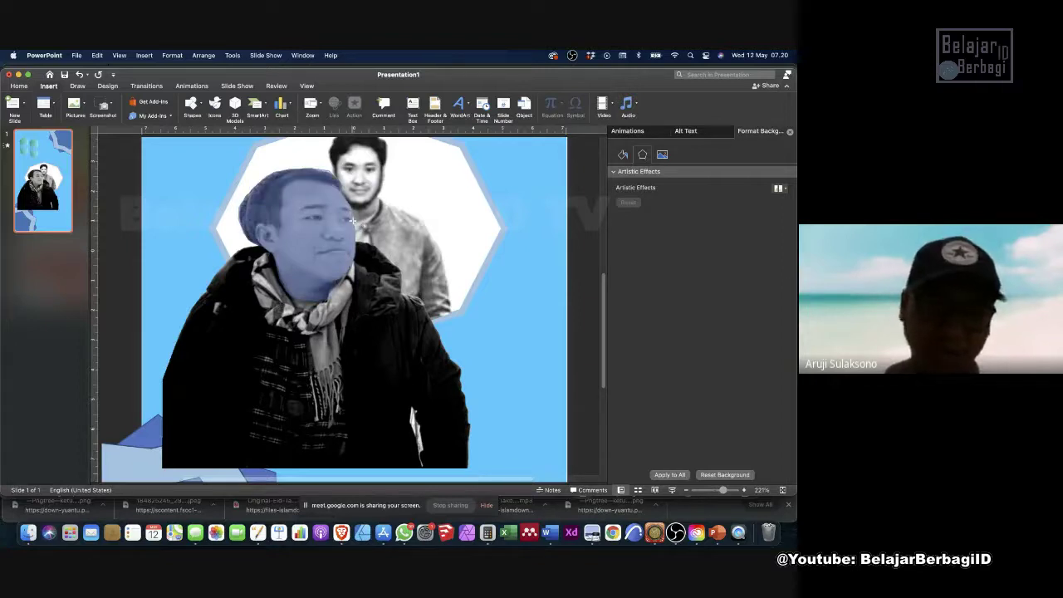
click(362, 223)
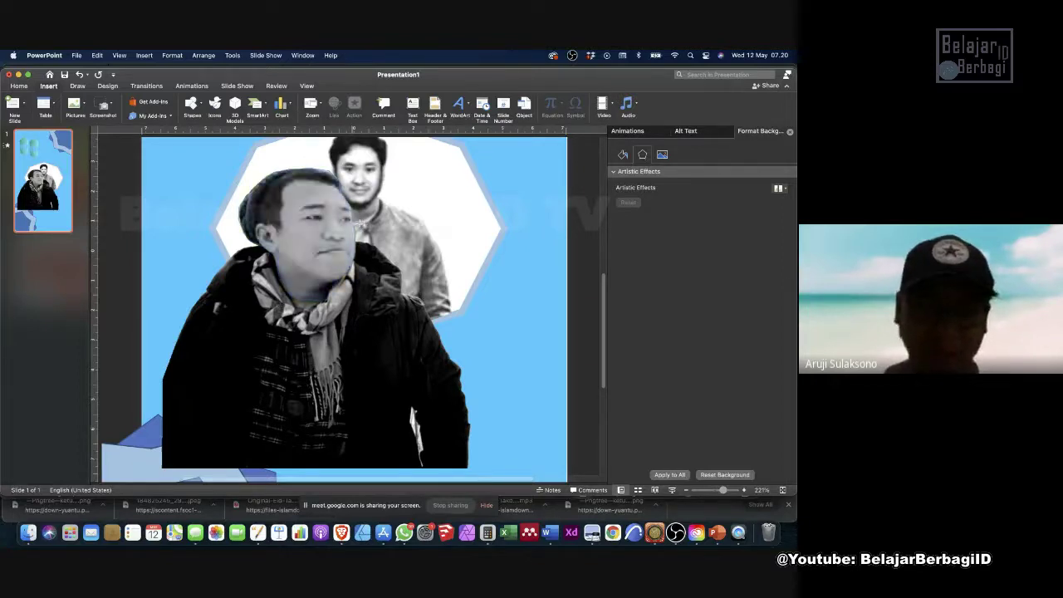
click(352, 221)
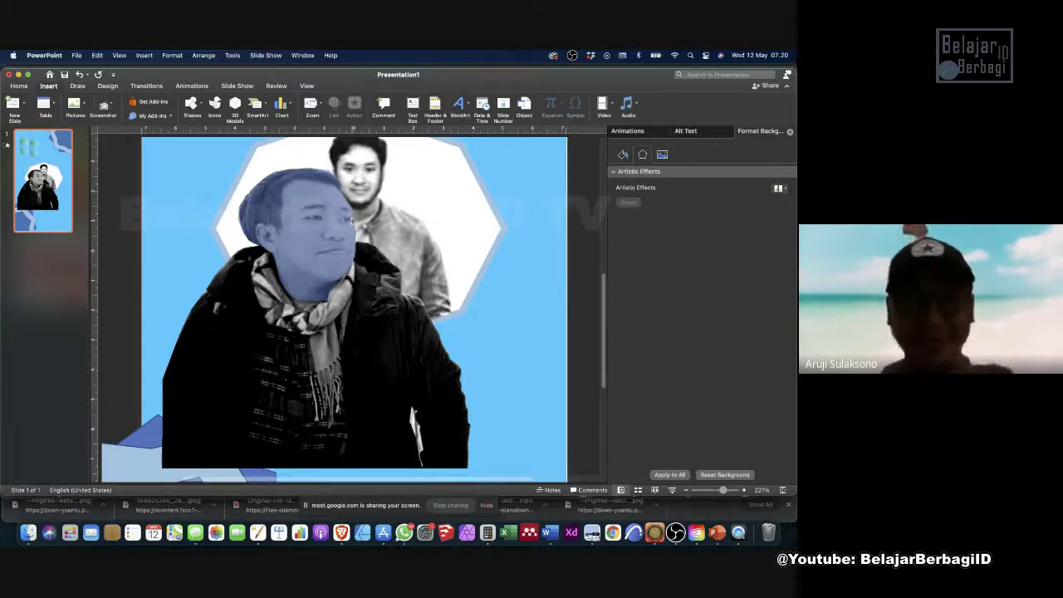
key(super+z)
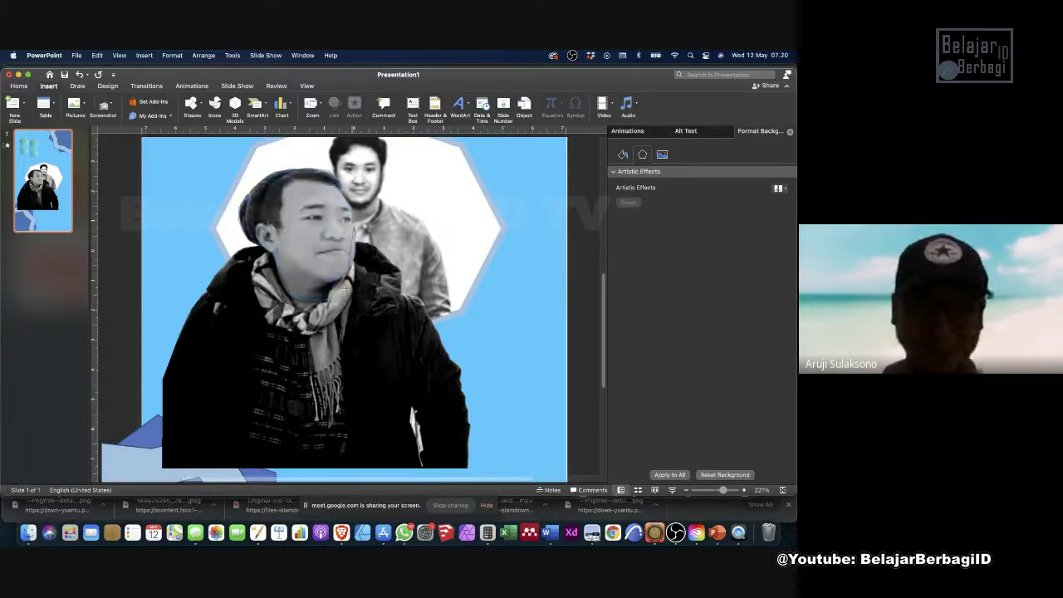
key(super+y)
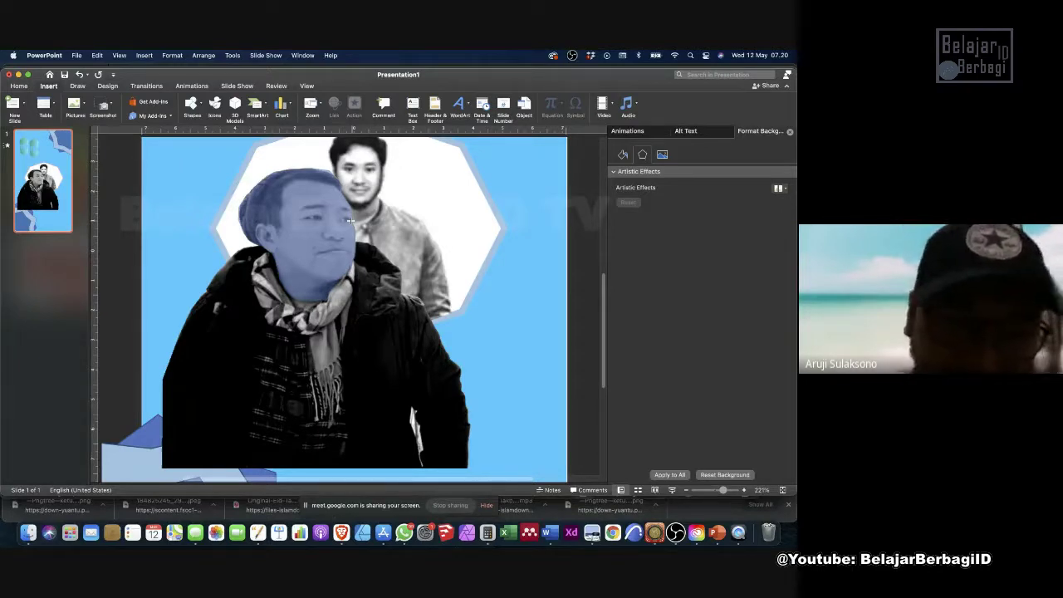
mouse_move(351, 220)
mouse_down()
mouse_move(249, 249)
mouse_move(352, 223)
mouse_up()
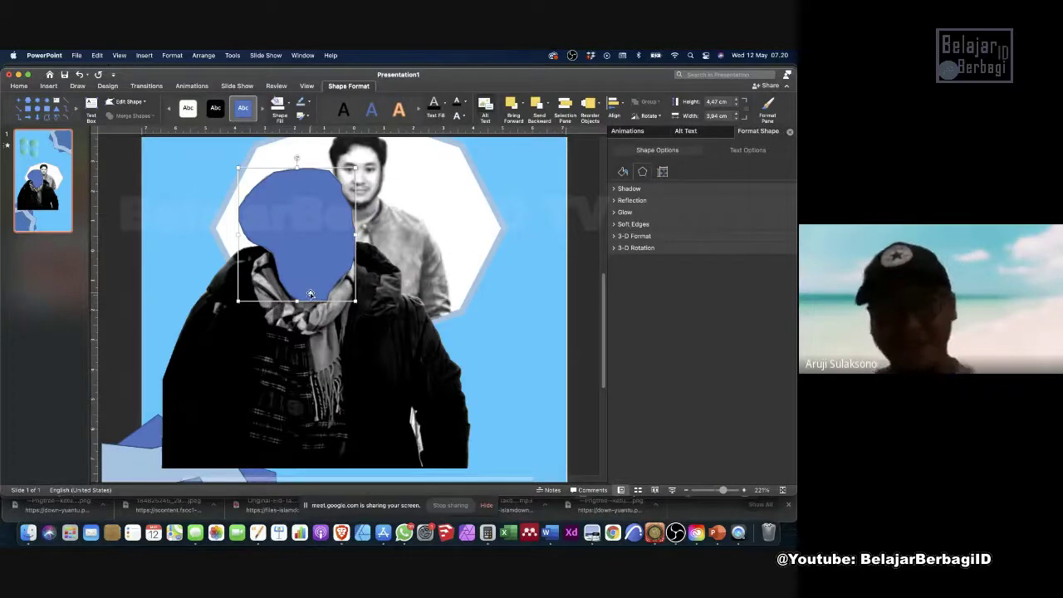
Try to intersect the freeform shape with the photo of the man in the black jacket, selecting the shape before the photo.
click(271, 338)
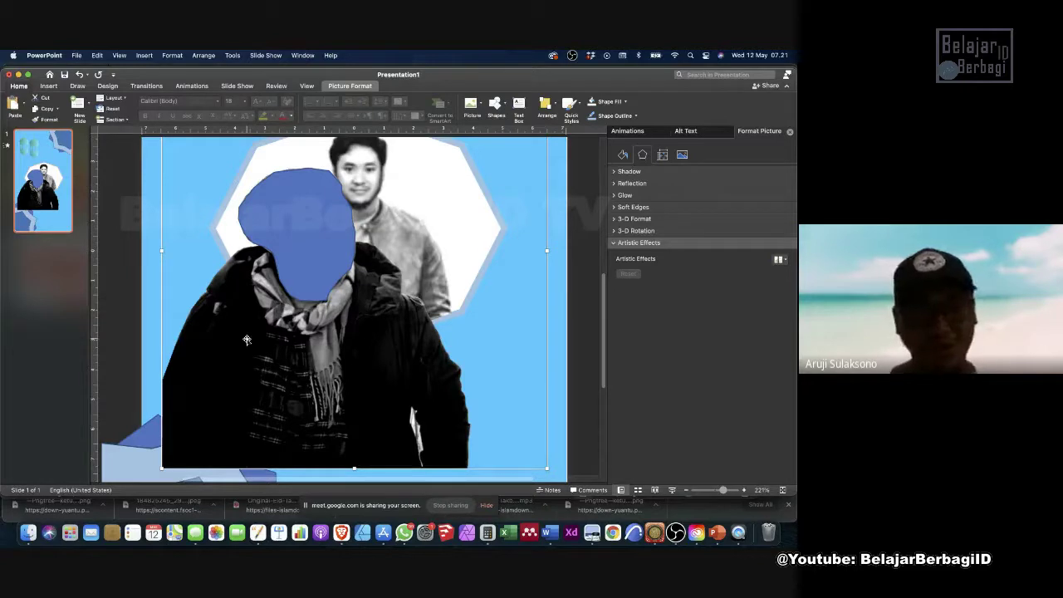
click(285, 249)
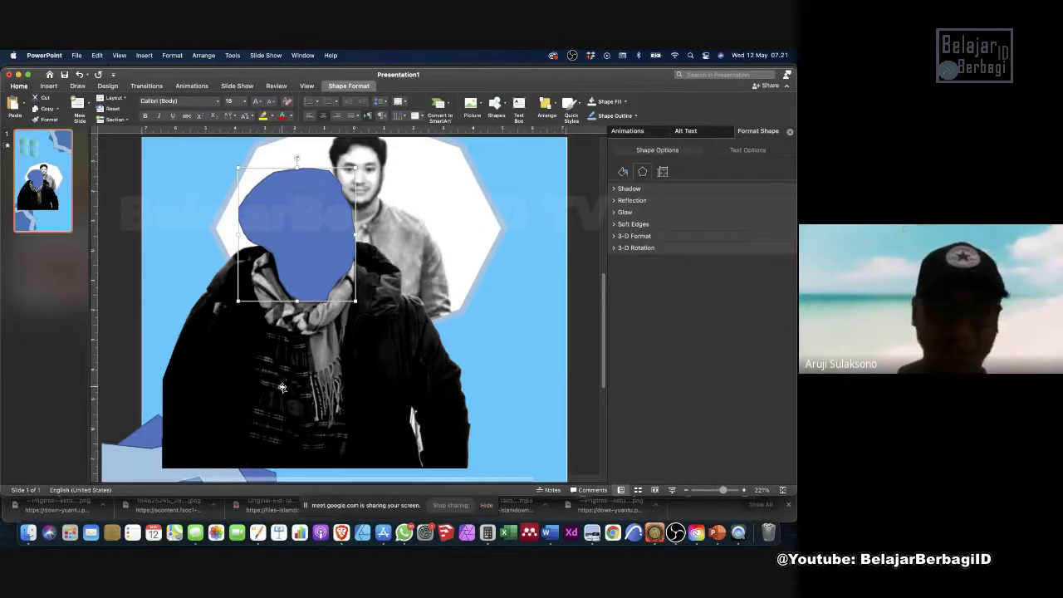
shift+click(269, 348)
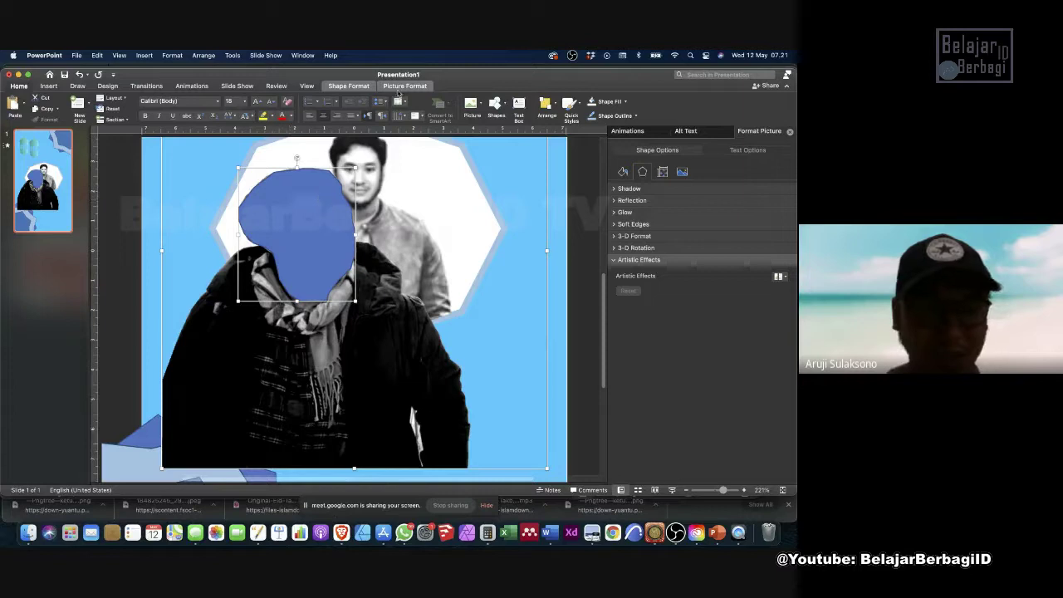
click(340, 87)
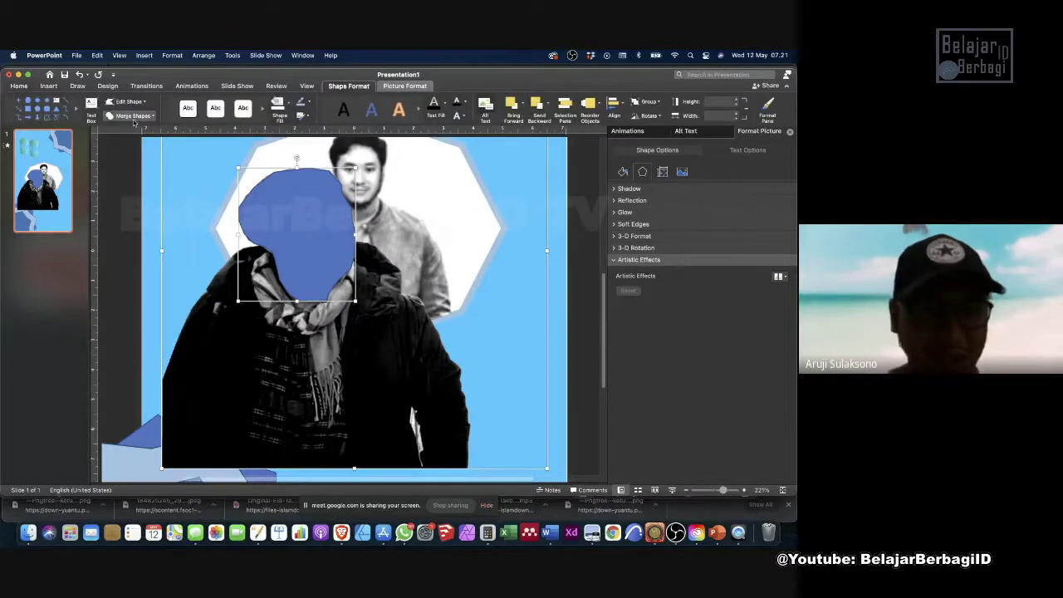
click(133, 117)
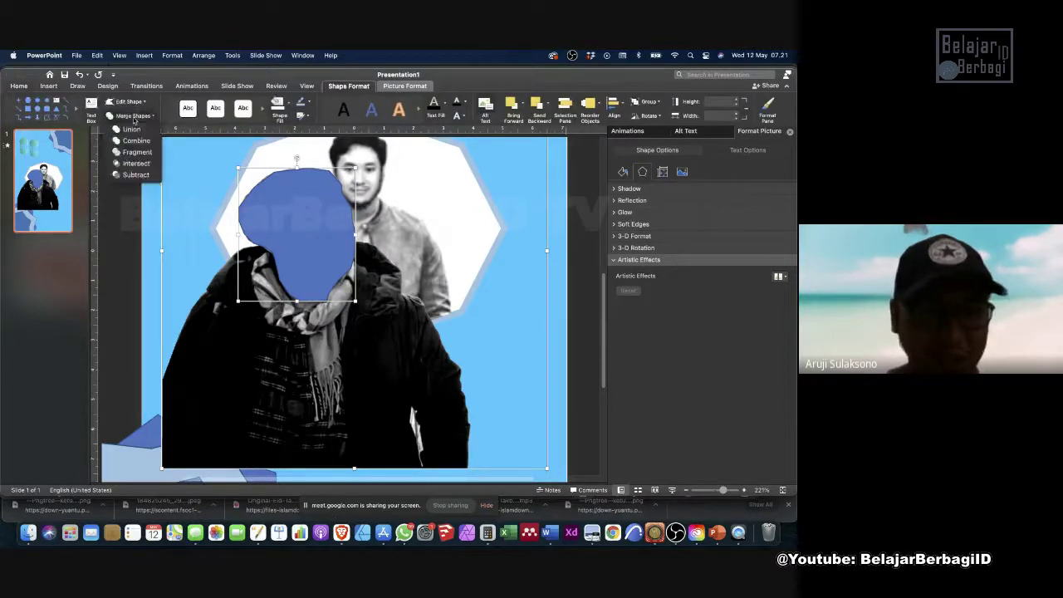
click(131, 164)
click(544, 324)
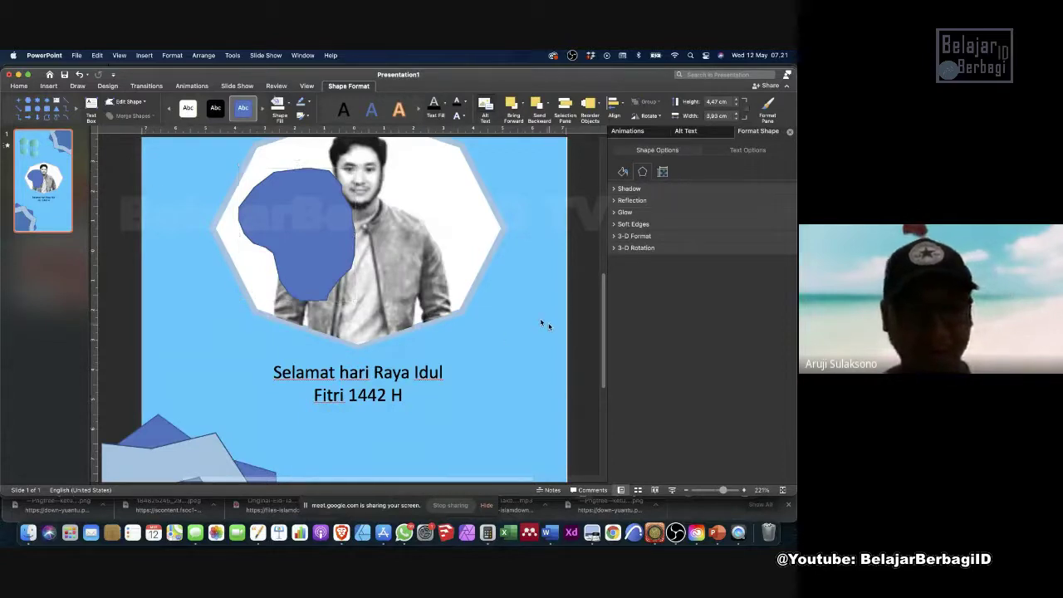
Move the merged blue shape over the standing man's jacket, and undo both the move and the intersection.
click(305, 250)
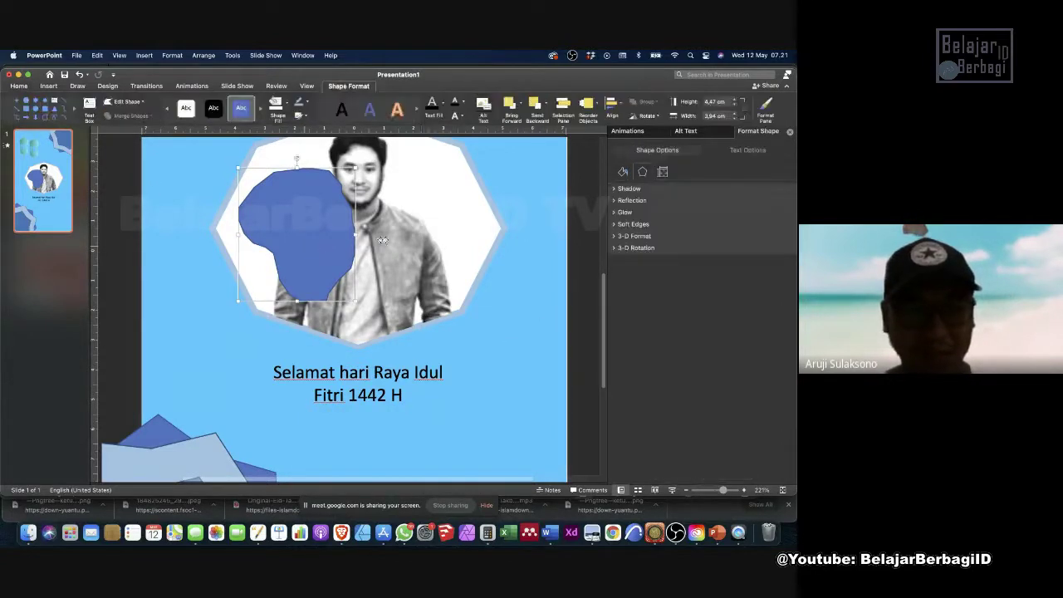
drag(324, 246, 437, 240)
key(super+z)
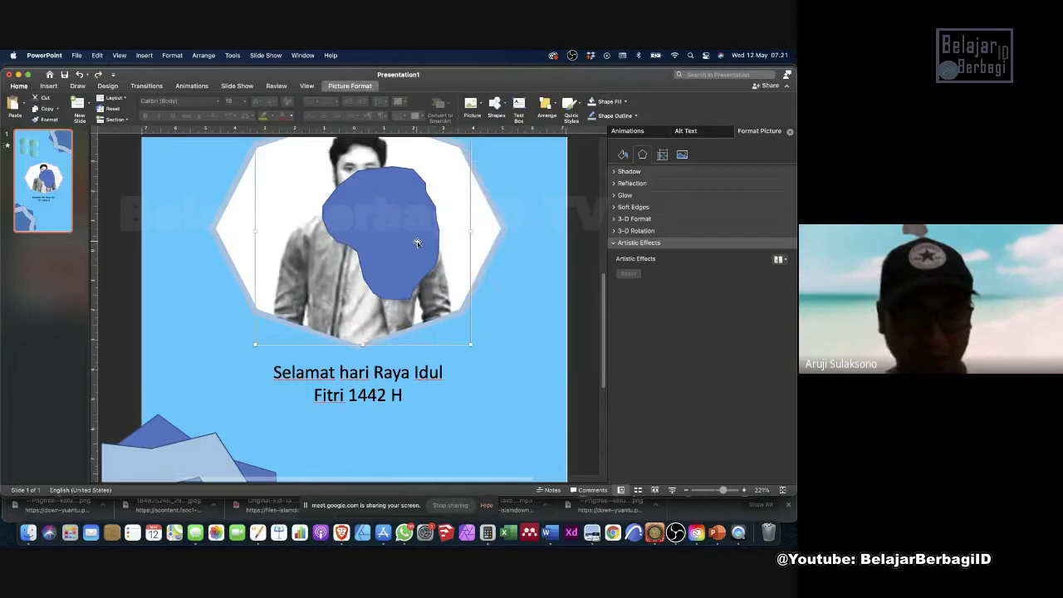
key(super+z)
key(super+v)
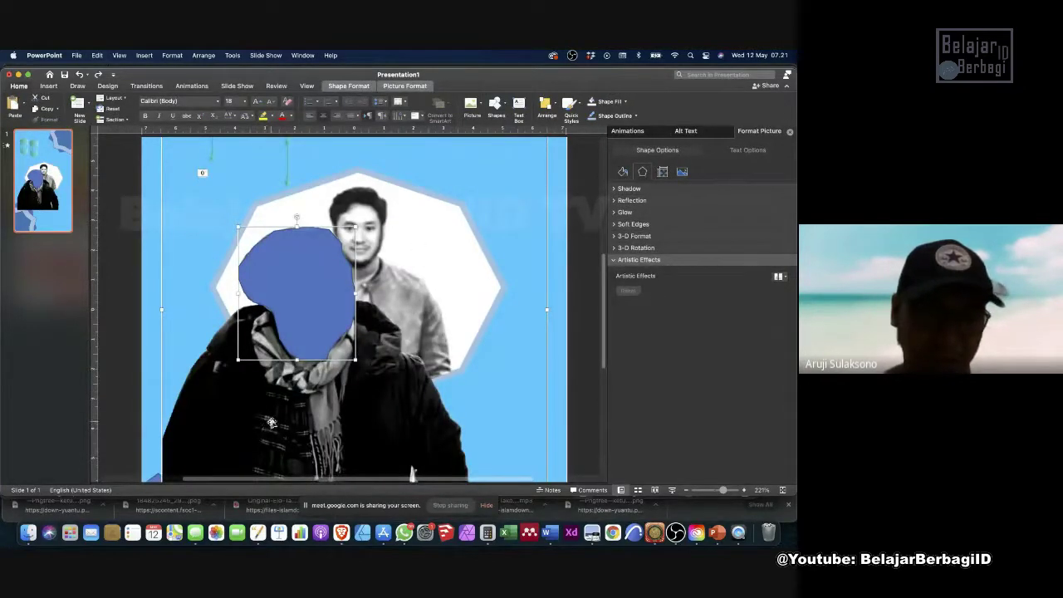
Cut out the head by intersecting the black-jacket photo with the freeform shape, selecting the photo first, and deselect the result.
scroll(275, 417, down, 1)
scroll(275, 418, down, 5)
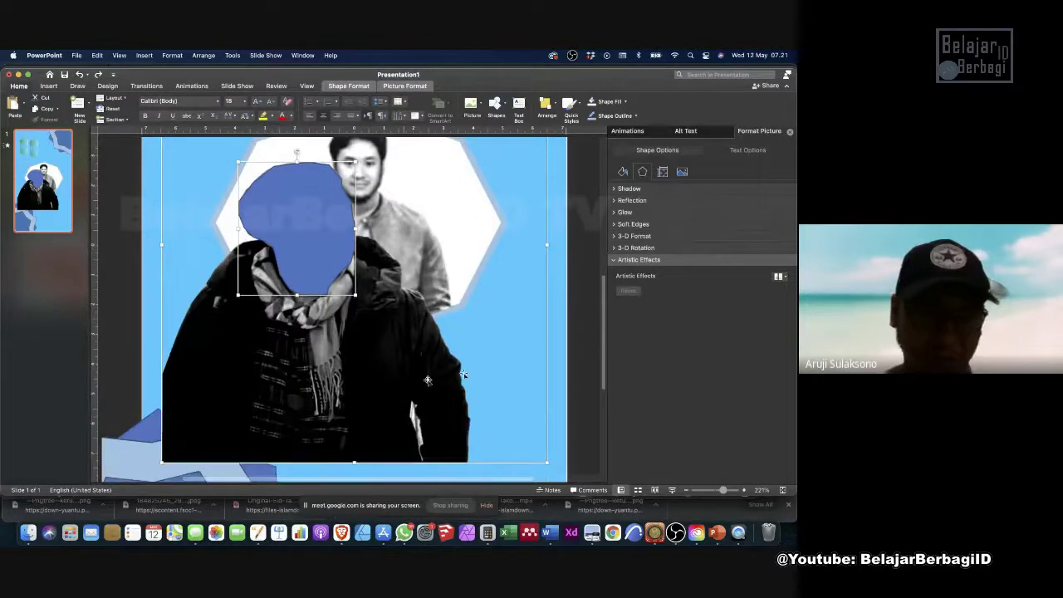
click(584, 337)
click(352, 344)
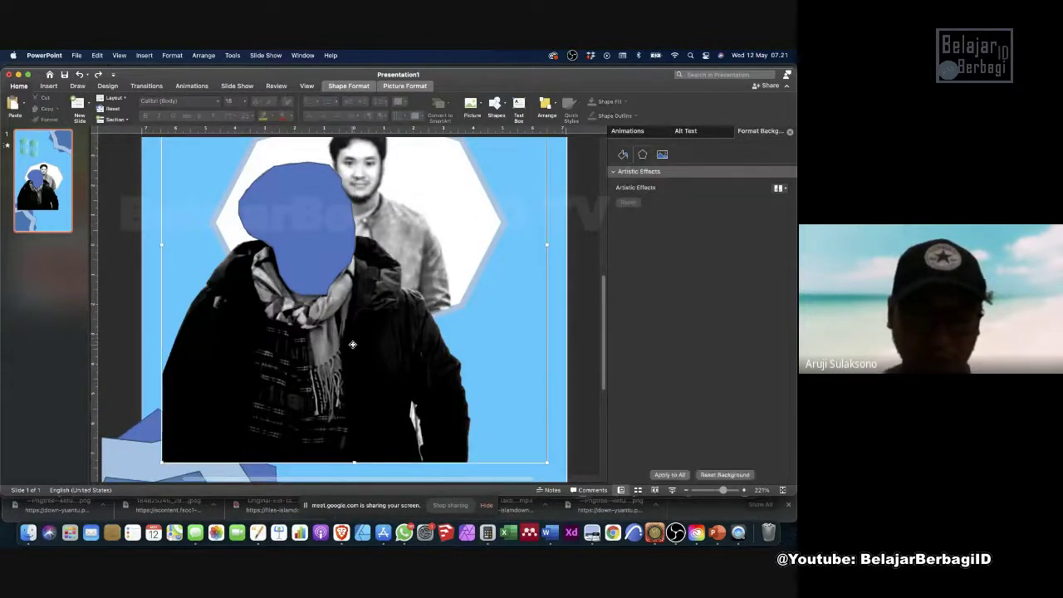
shift+click(329, 249)
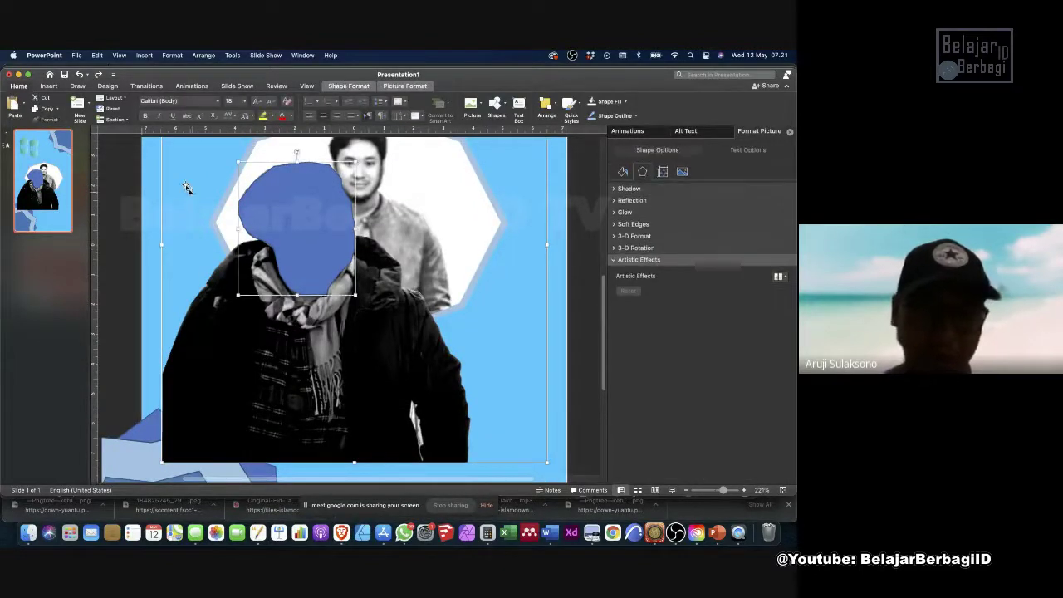
click(332, 87)
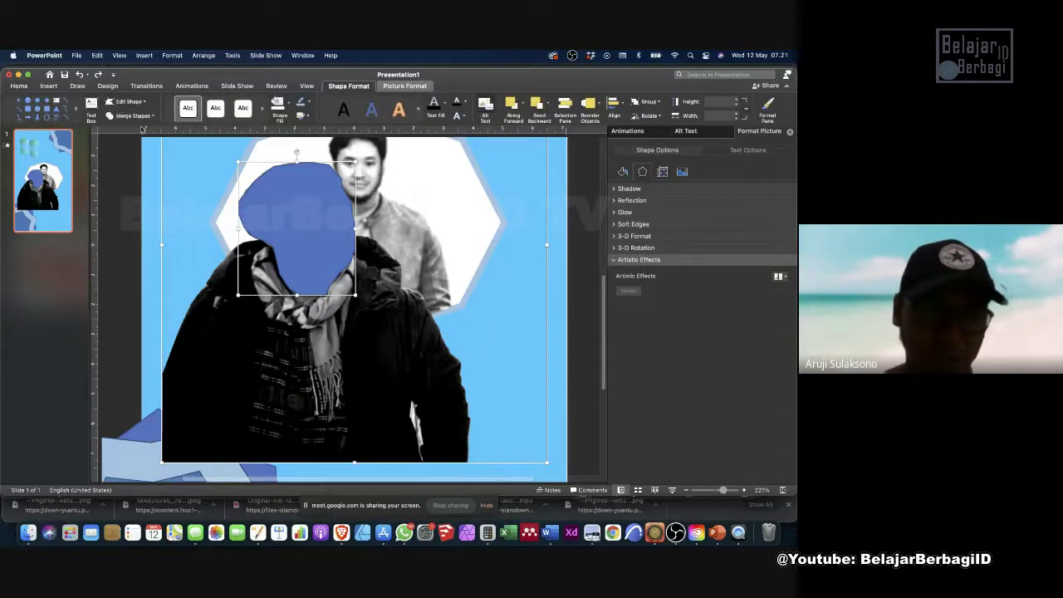
click(133, 116)
click(136, 163)
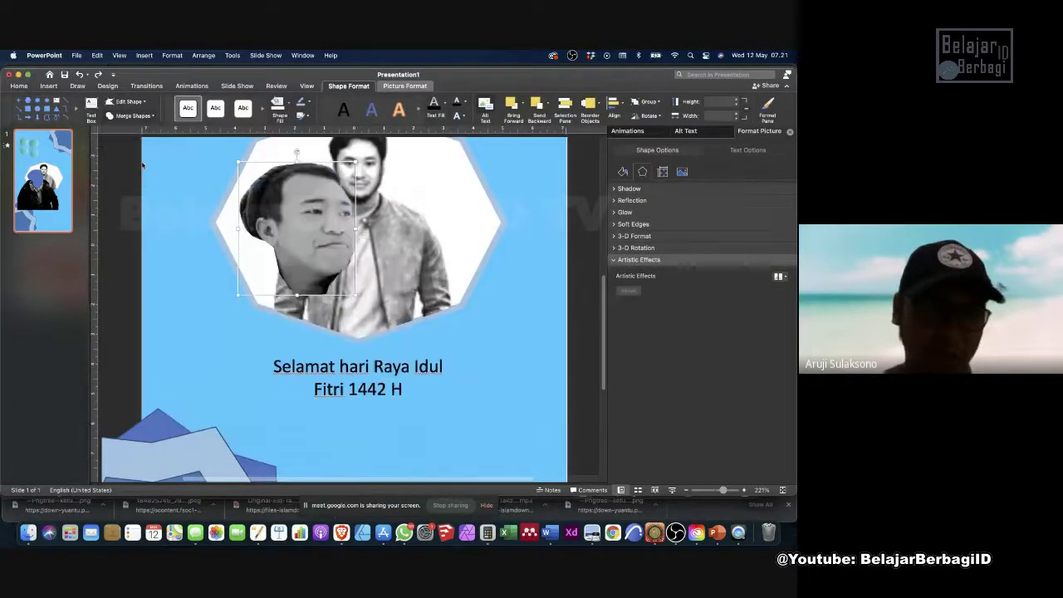
scroll(560, 297, down, 3)
scroll(561, 297, up, 5)
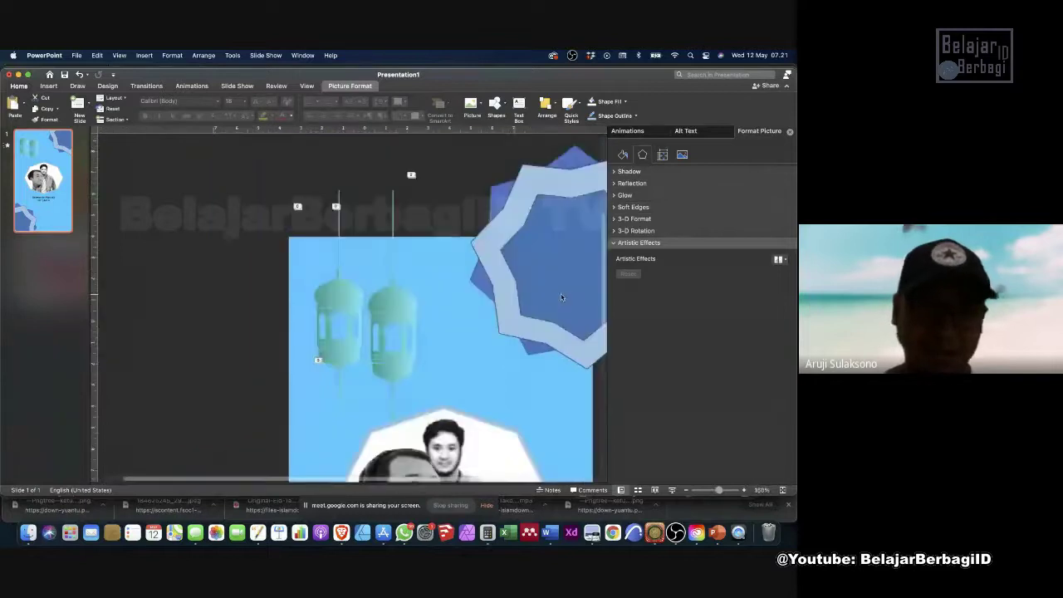
click(479, 317)
scroll(480, 316, down, 5)
scroll(337, 306, up, 2)
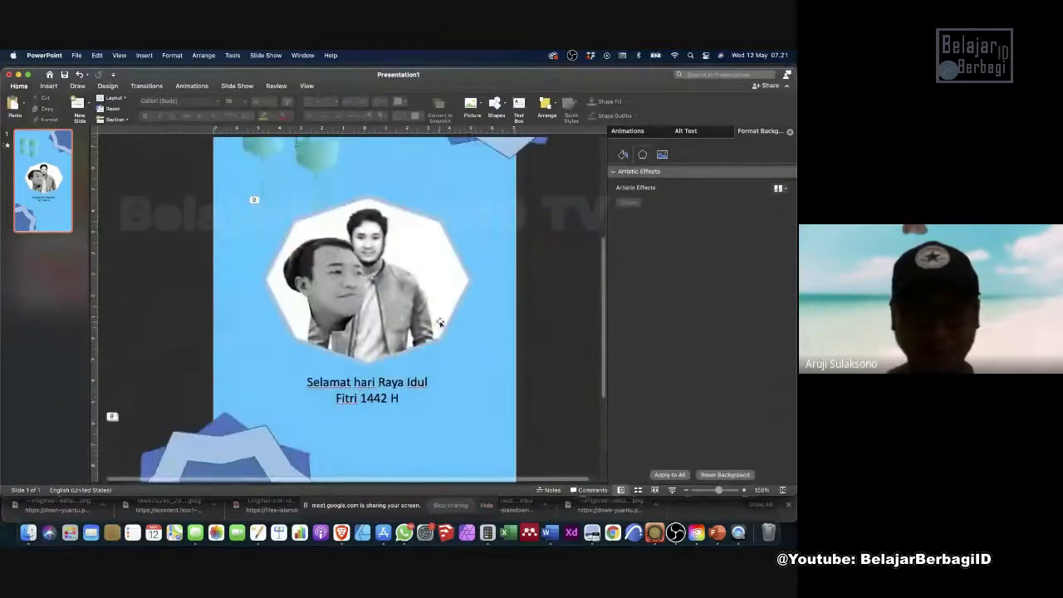
Place the cut-out head over the standing man's face, scale it down to fit his body, and deselect it.
drag(337, 306, 358, 239)
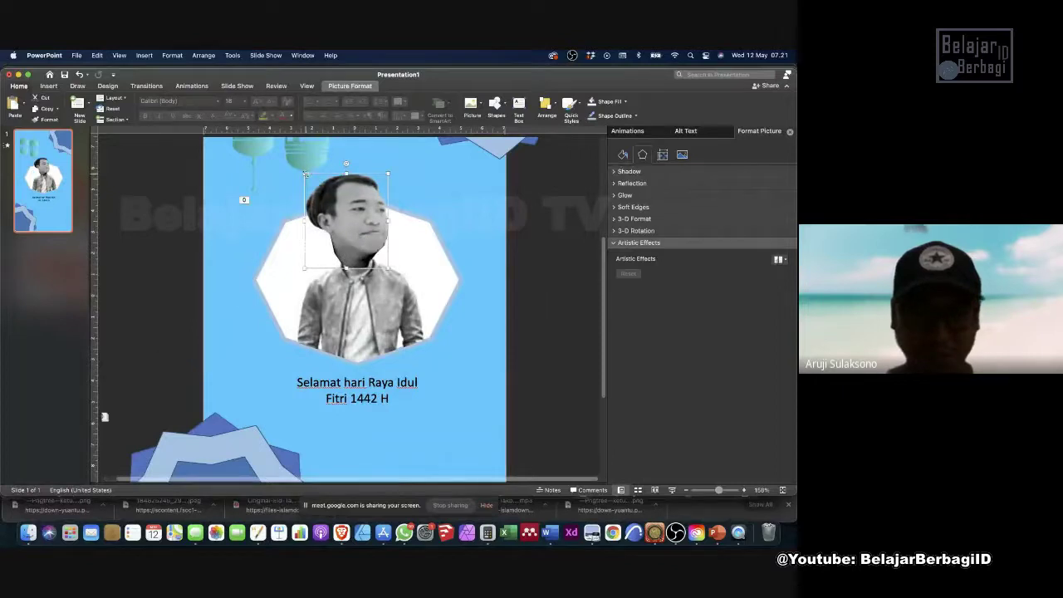
drag(306, 173, 332, 200)
drag(366, 231, 355, 230)
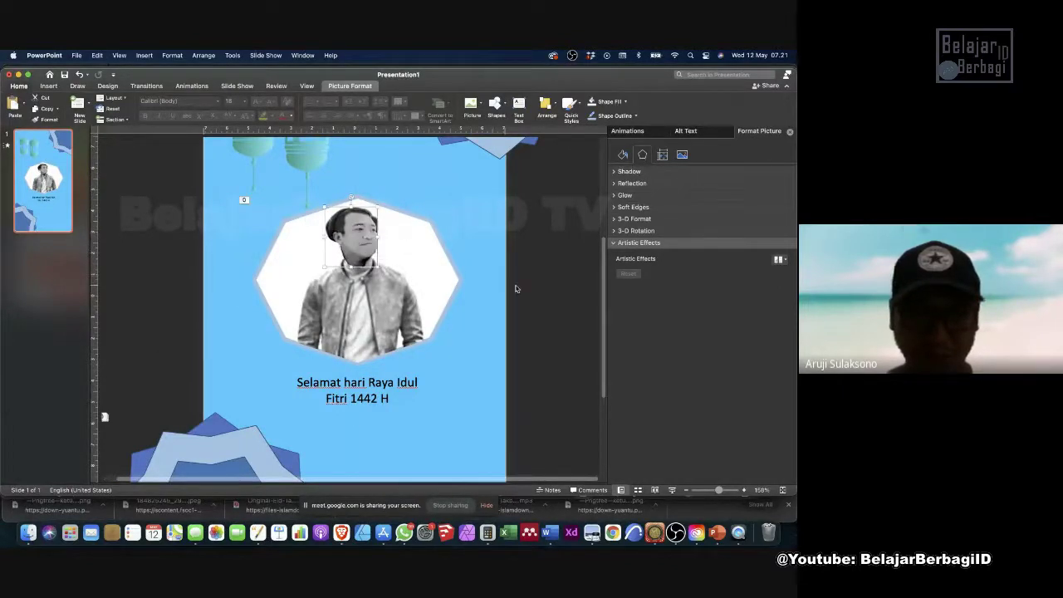
scroll(516, 288, up, 3)
scroll(491, 299, down, 2)
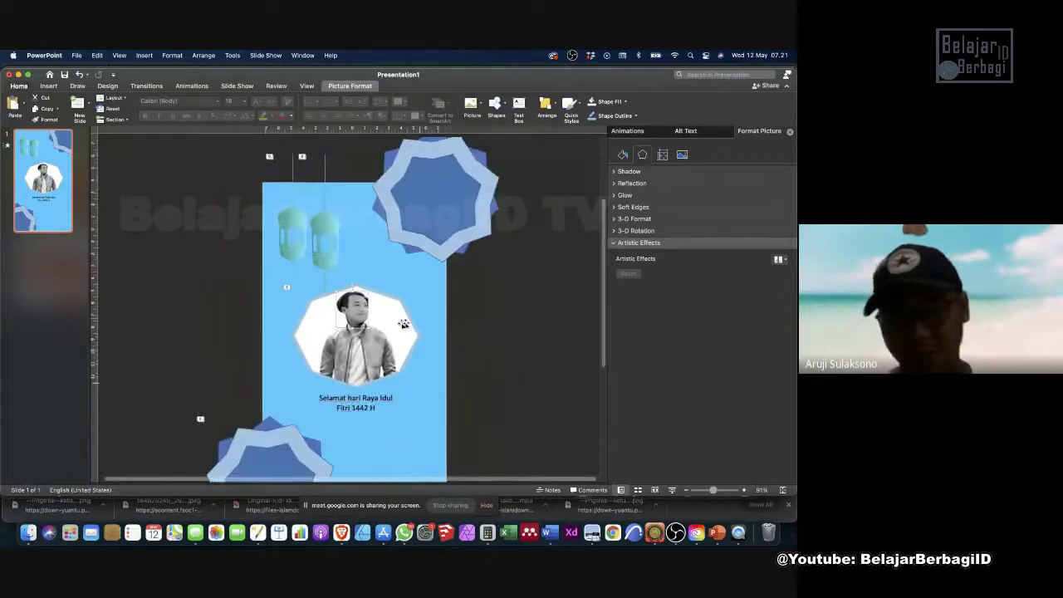
scroll(491, 299, up, 3)
mouse_move(384, 309)
mouse_down()
mouse_move(332, 249)
mouse_move(387, 308)
mouse_up()
scroll(481, 320, down, 3)
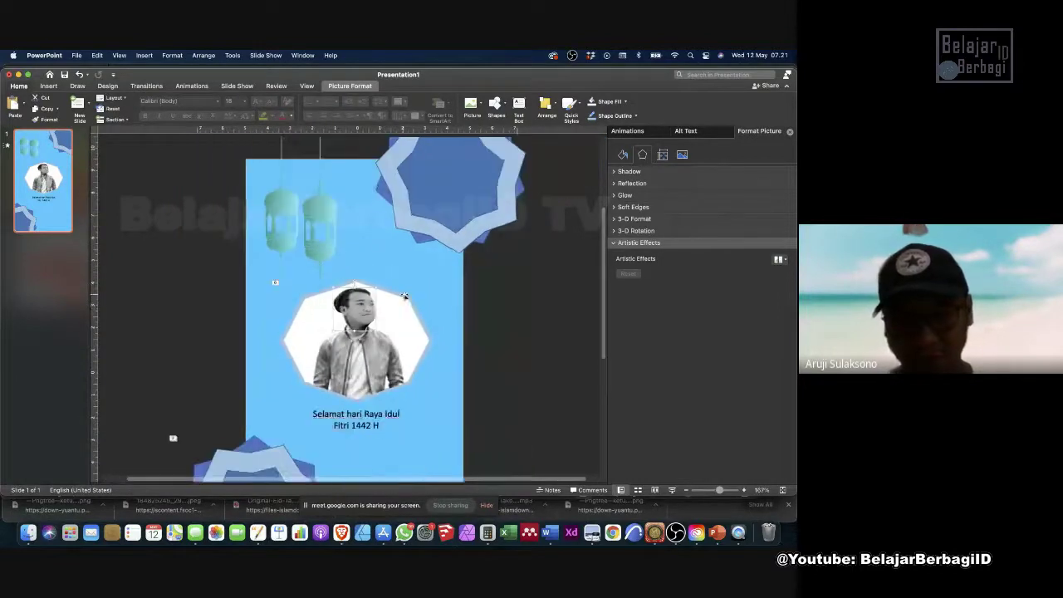
click(480, 322)
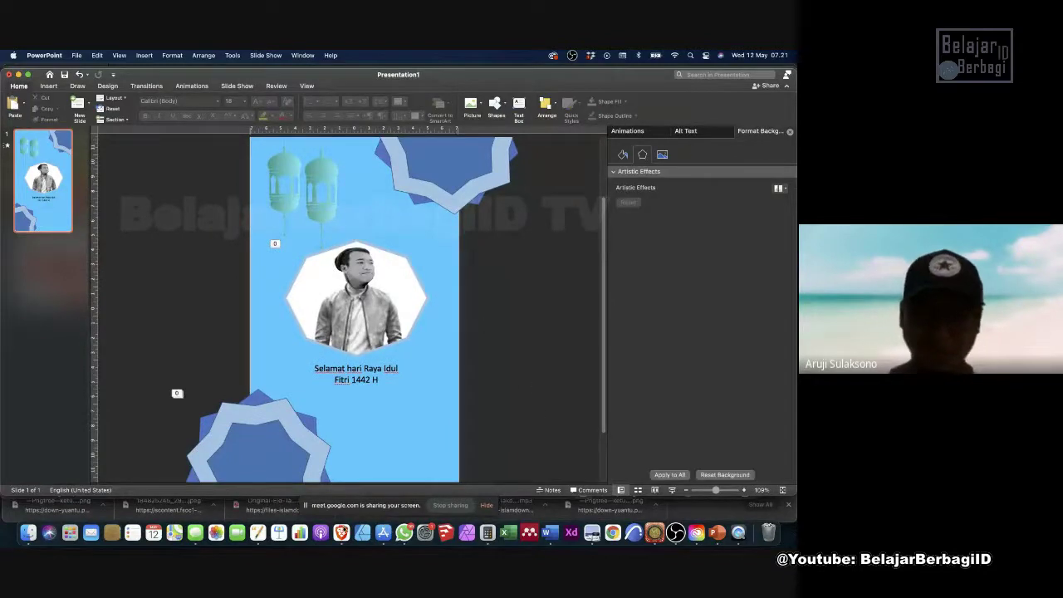
Switch to the Brave browser, show the image results for "lentera png", and preview several lantern pictures for transparent backgrounds.
click(344, 525)
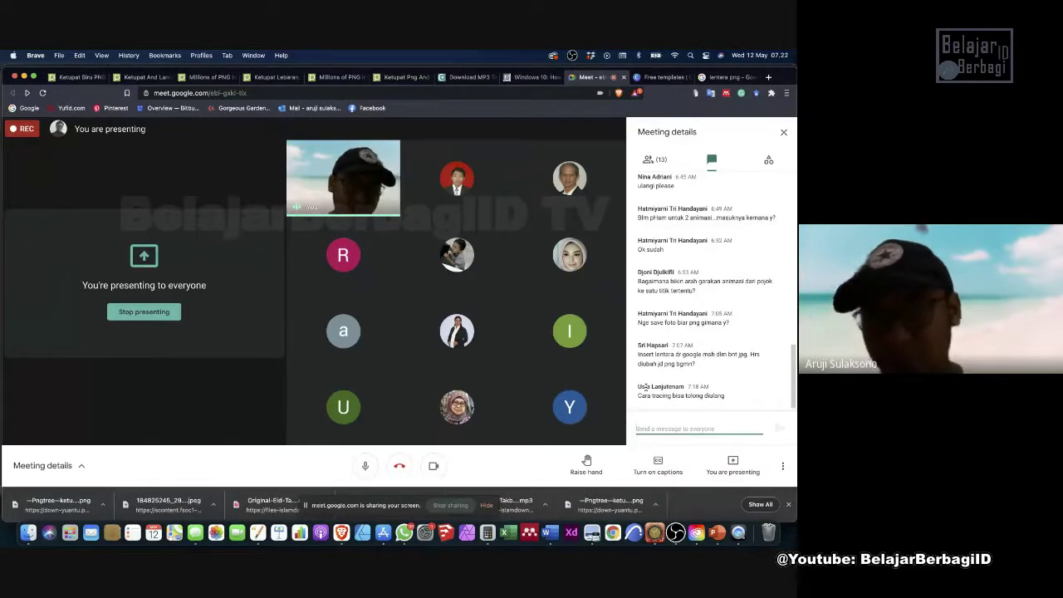
click(711, 79)
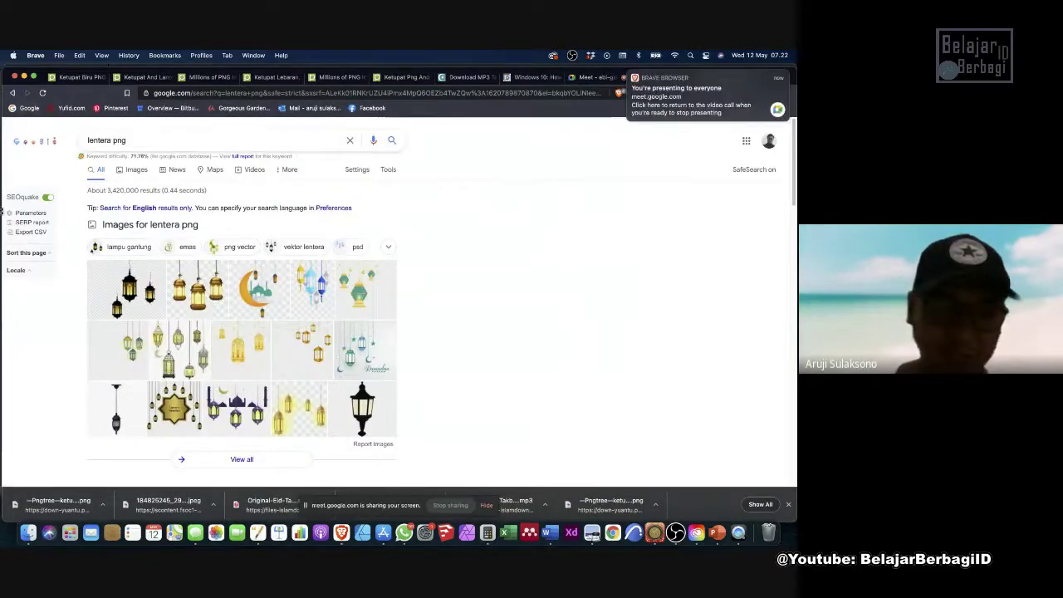
click(131, 168)
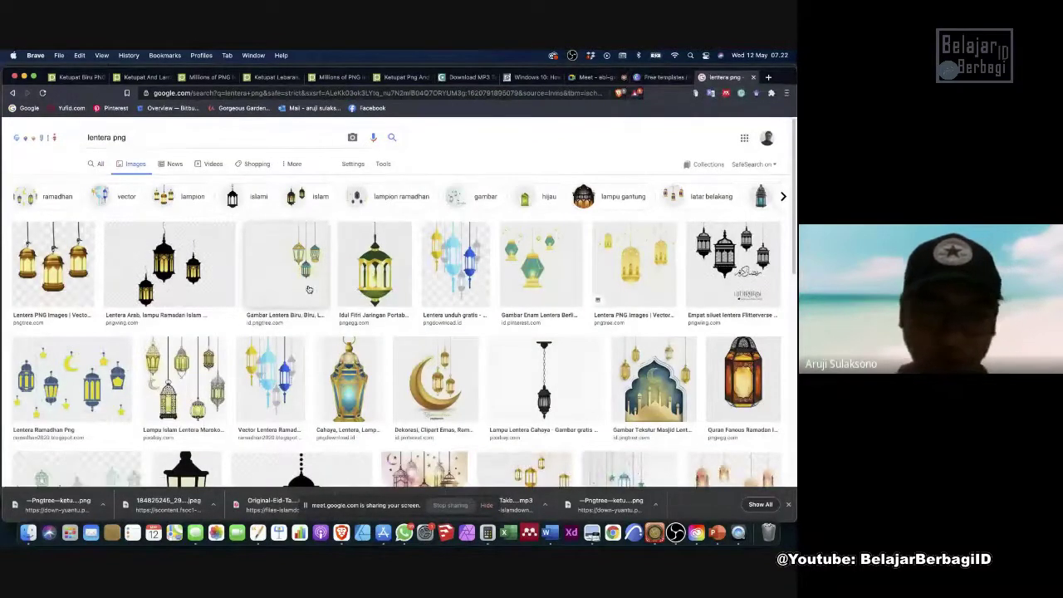
click(308, 289)
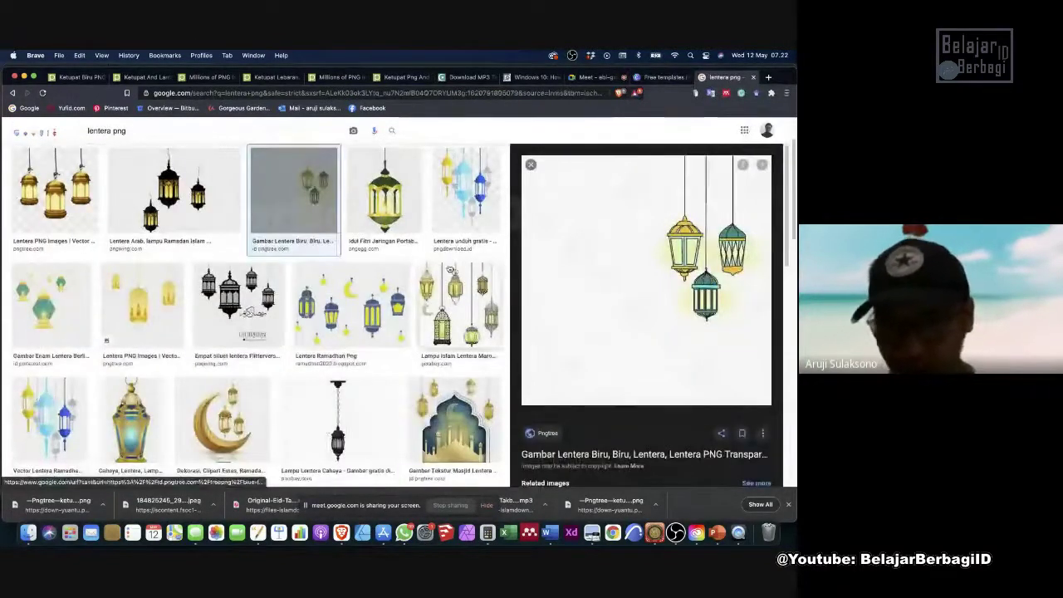
click(387, 232)
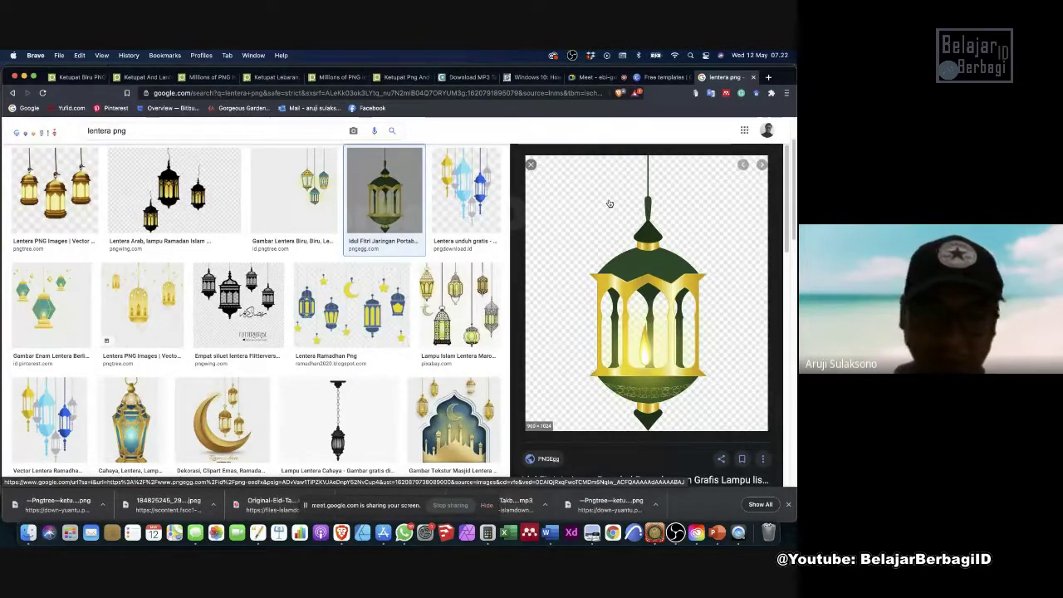
scroll(339, 309, down, 2)
click(338, 335)
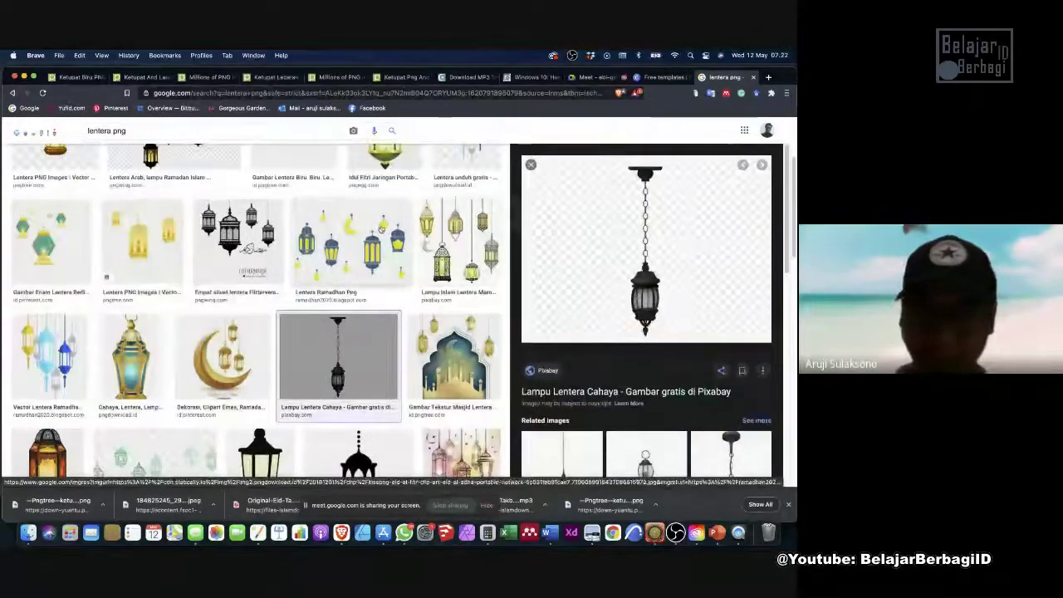
click(350, 245)
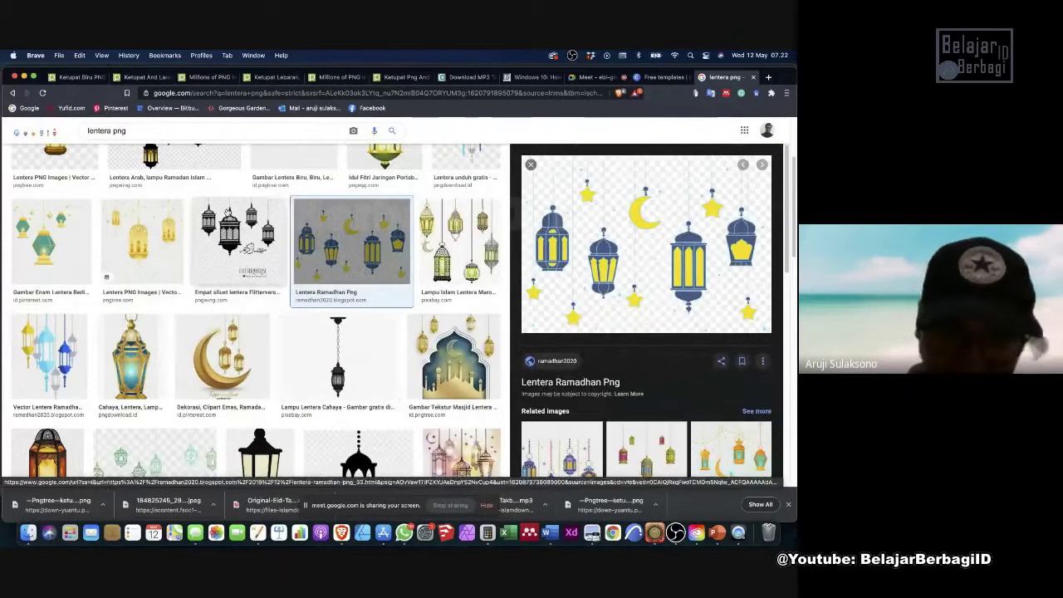
Save the black hanging lamp image from Pixabay as the PNG file lamp-2278655_960_720.
click(370, 348)
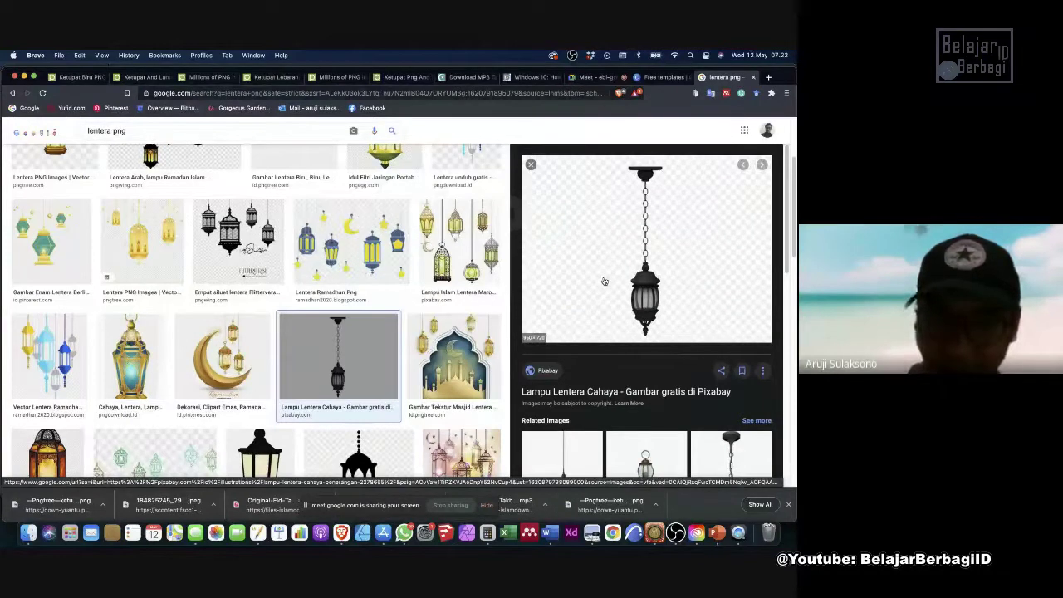
right_click(604, 282)
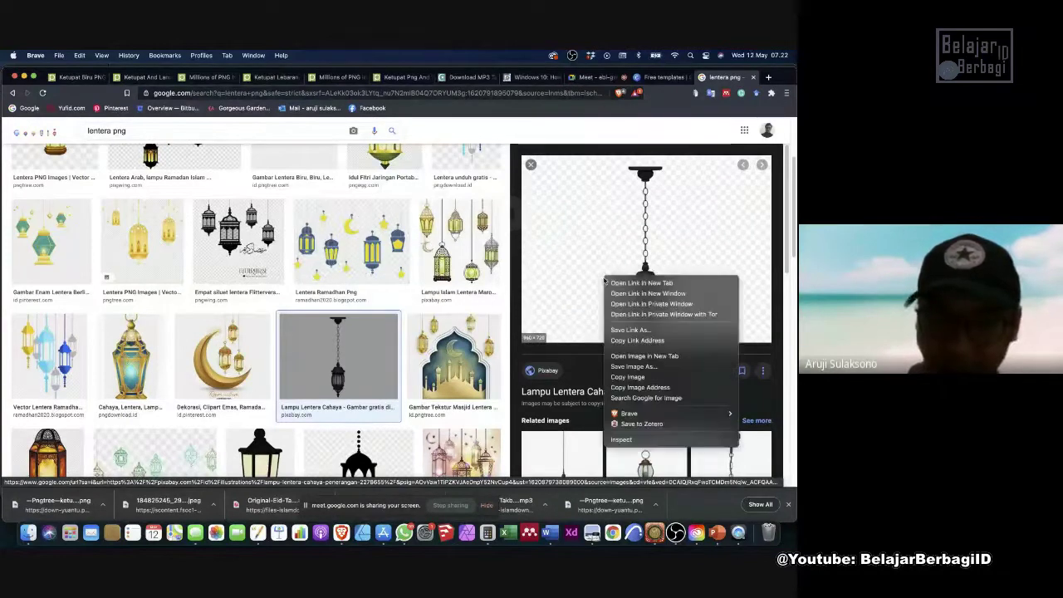
click(636, 366)
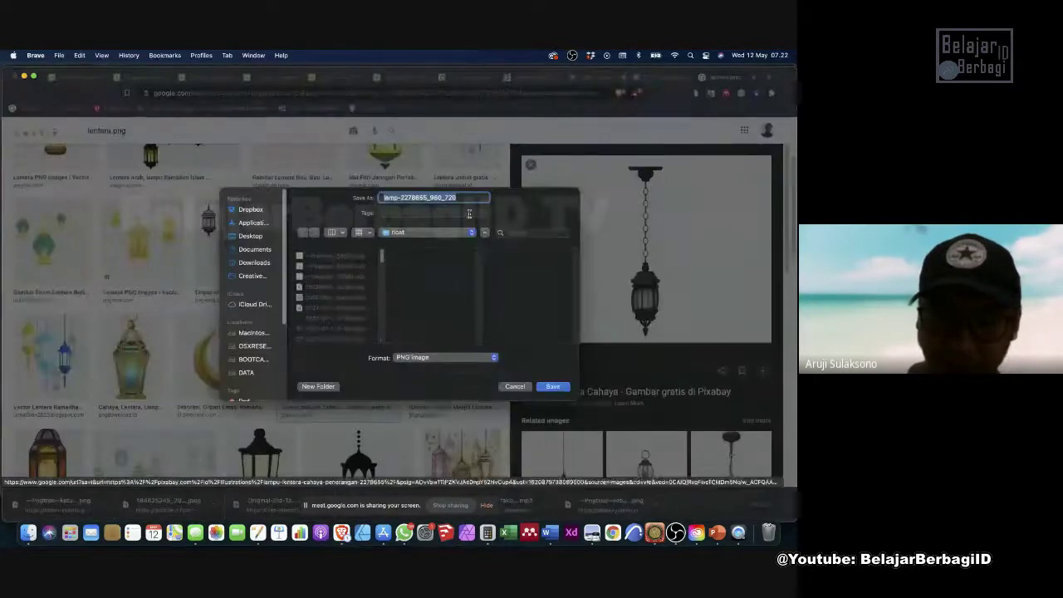
click(553, 387)
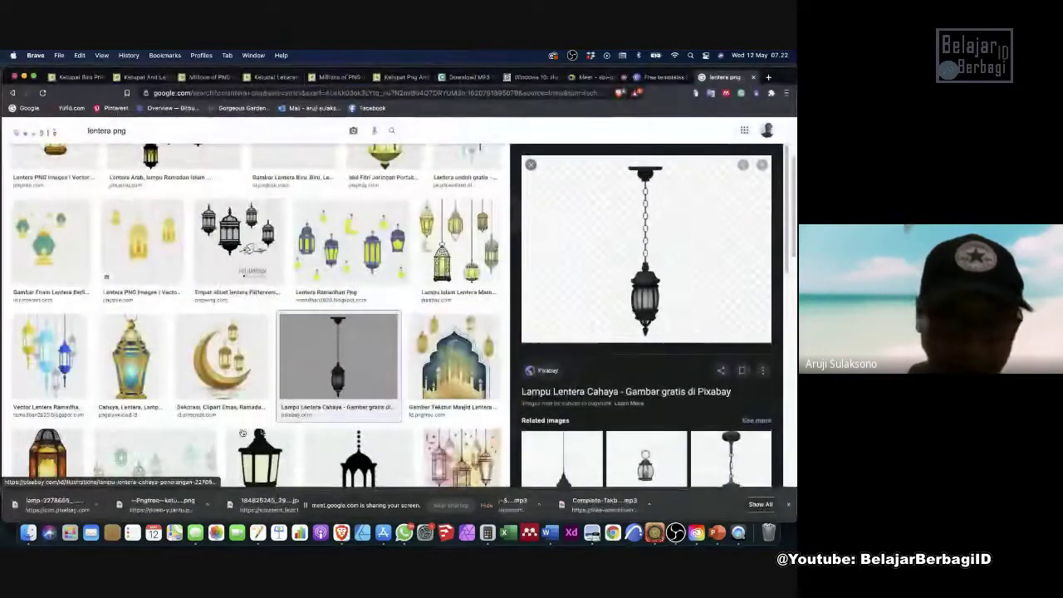
Reveal the downloaded lamp PNG in Finder and preview it to check its background.
click(104, 508)
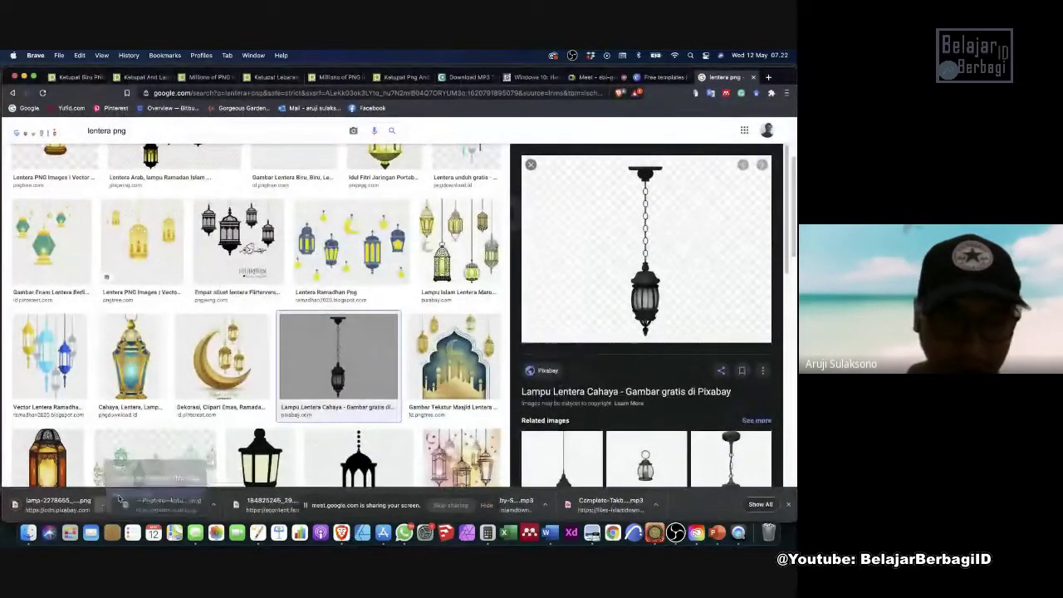
click(132, 494)
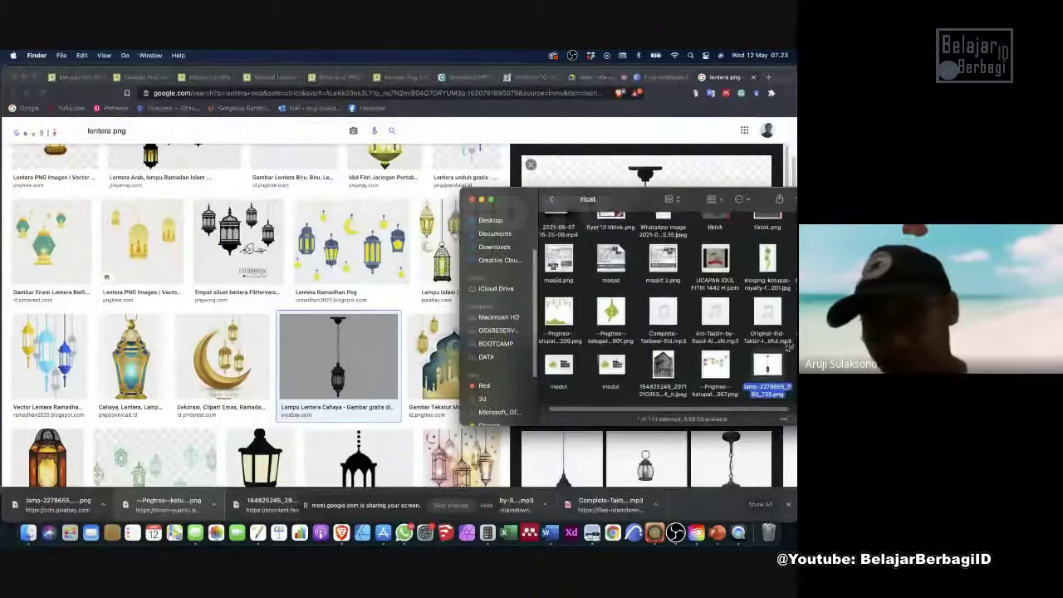
key(space)
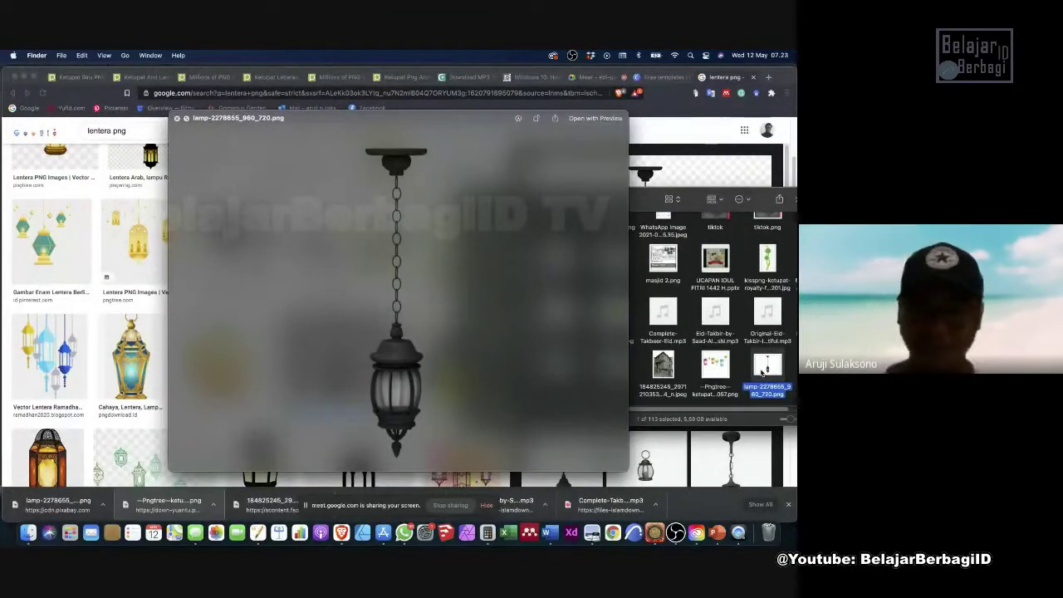
key(space)
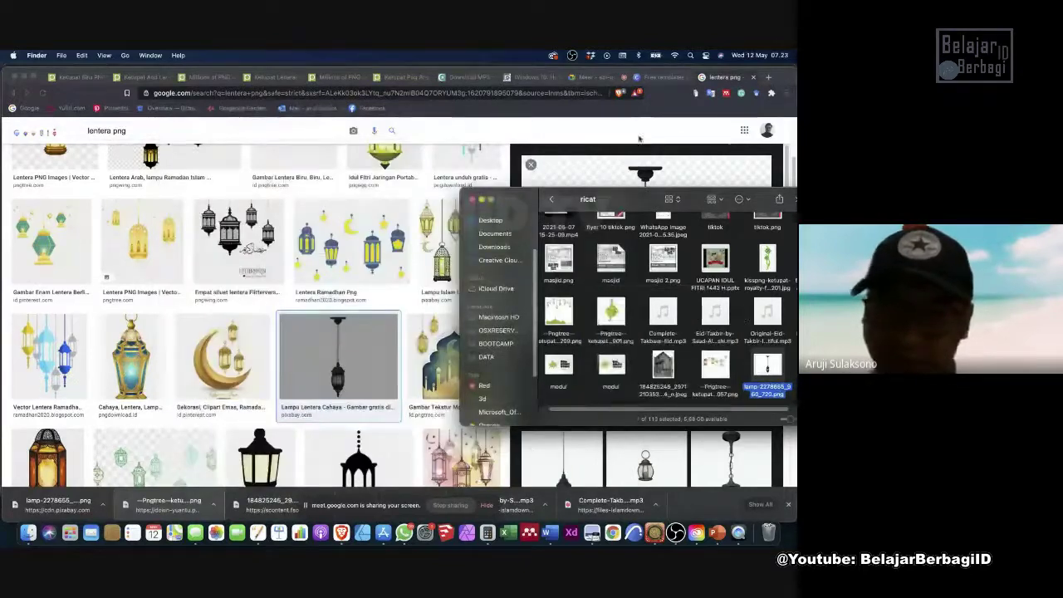
Save the yellow and blue hanging lanterns image from PNG Download.id as a JPEG image.
click(639, 138)
scroll(466, 194, up, 2)
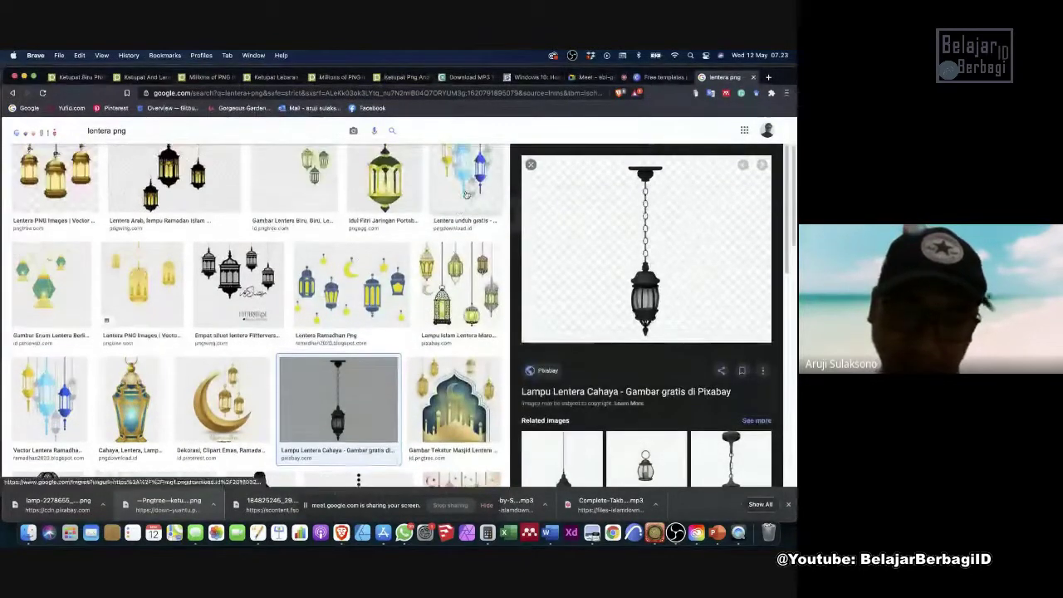
click(466, 194)
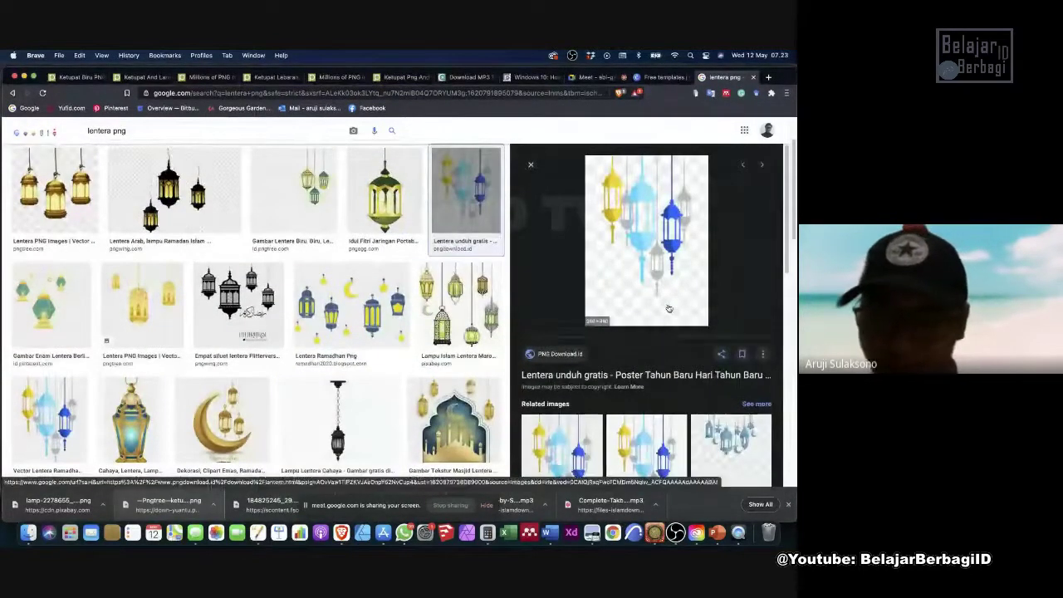
right_click(669, 307)
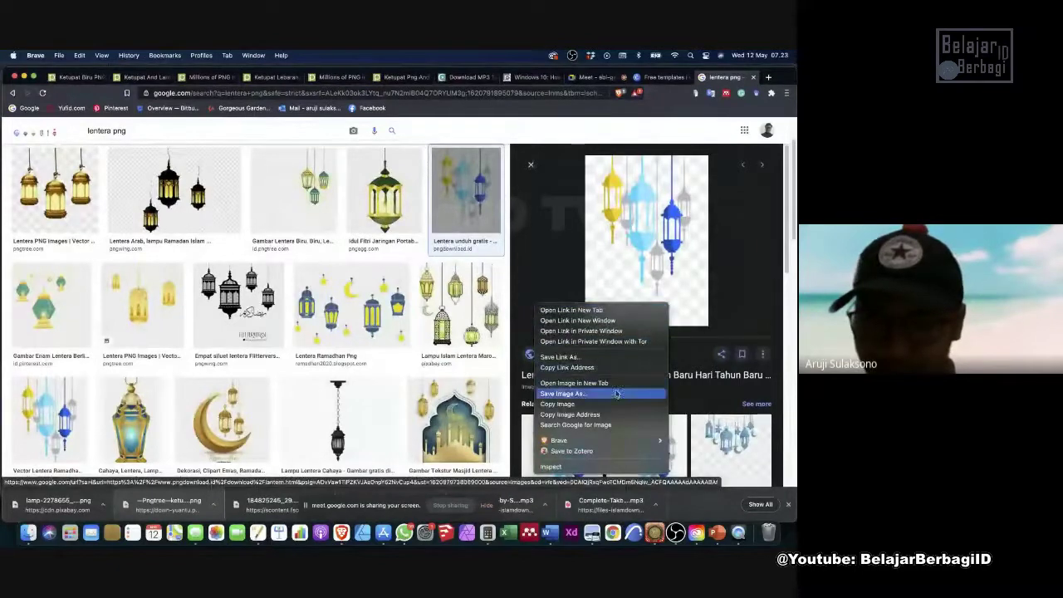
click(502, 366)
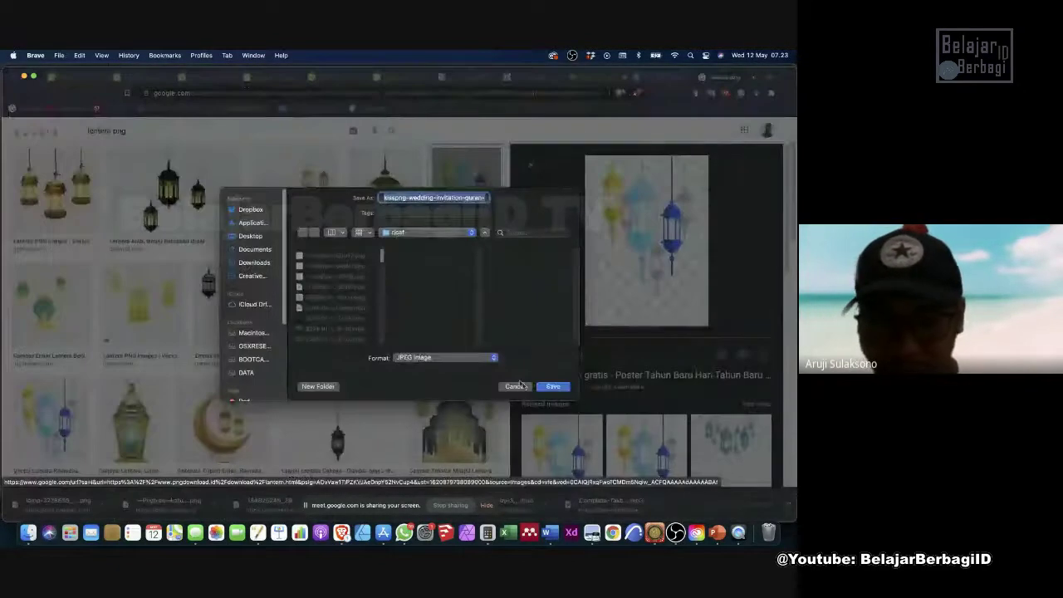
click(549, 387)
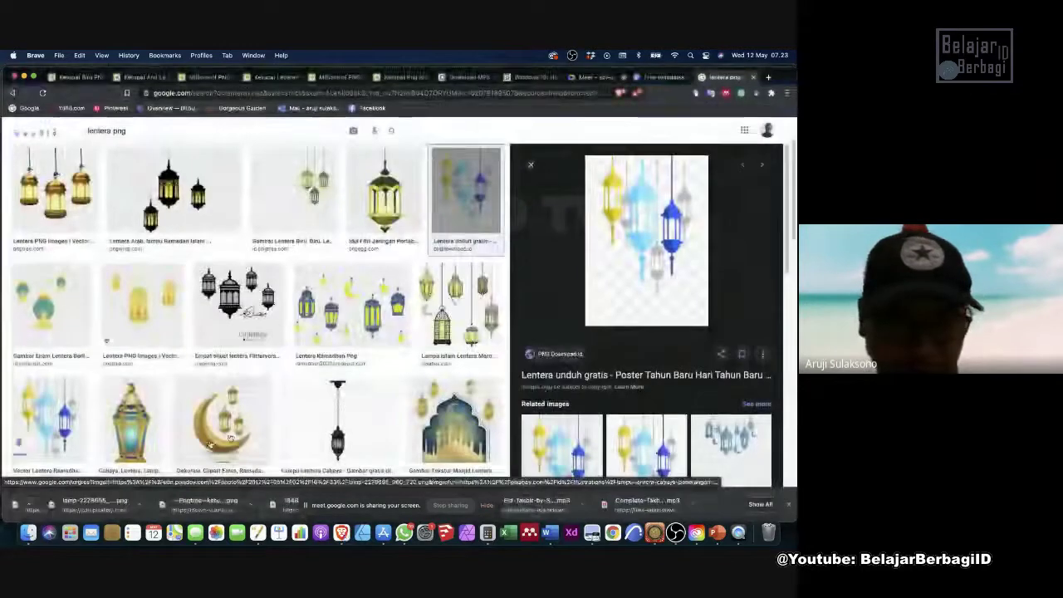
Reveal the downloaded yellow and blue lanterns JPEG in Finder and preview its background.
click(103, 508)
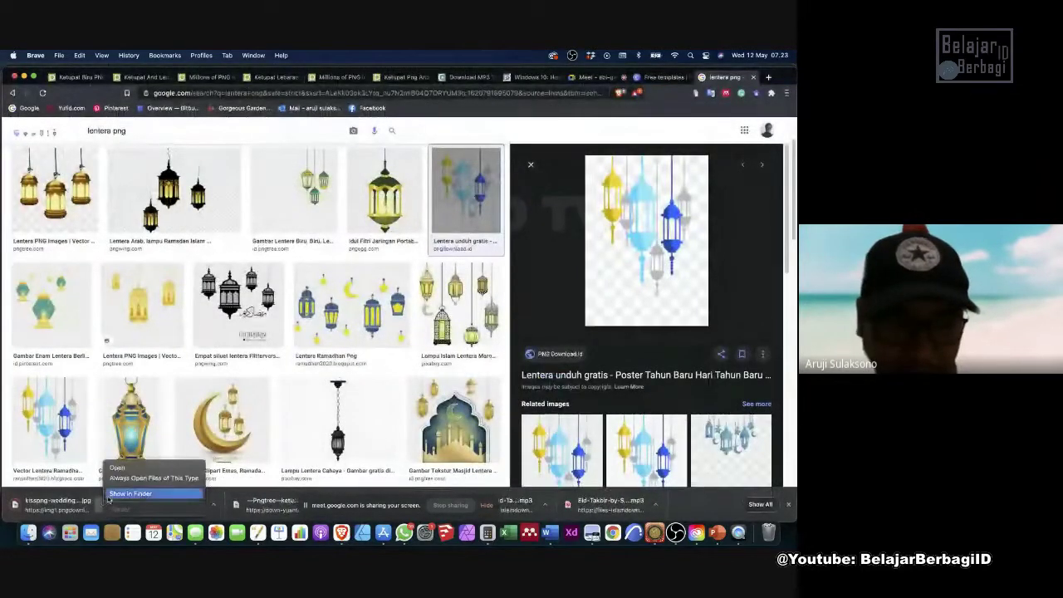
click(131, 493)
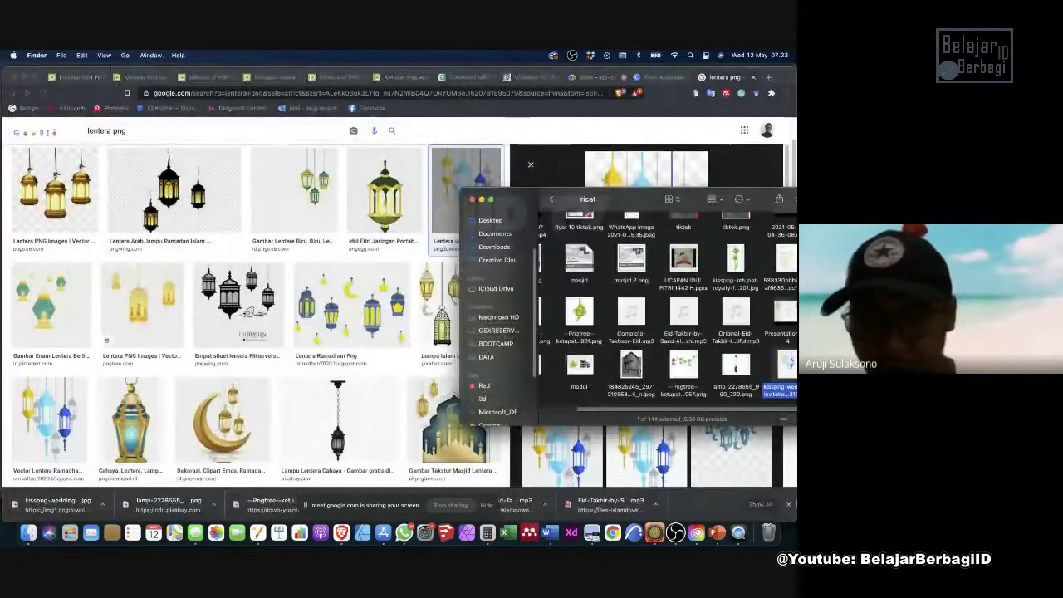
key(space)
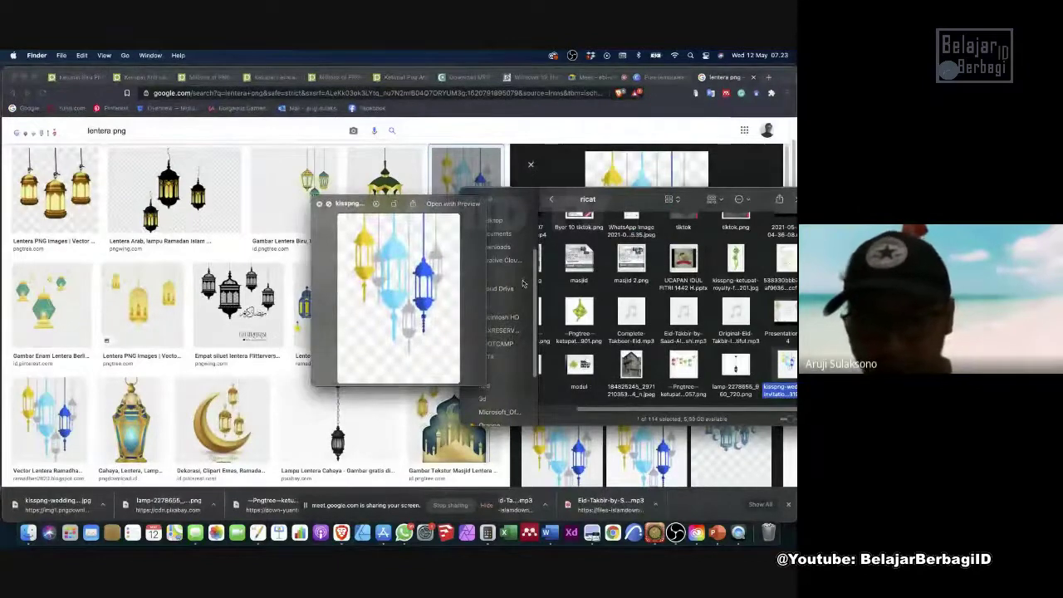
key(space)
Preview lamp-2278655_960_720.png again for comparison, along with the Pngtree ketupat PNG beside it.
click(736, 363)
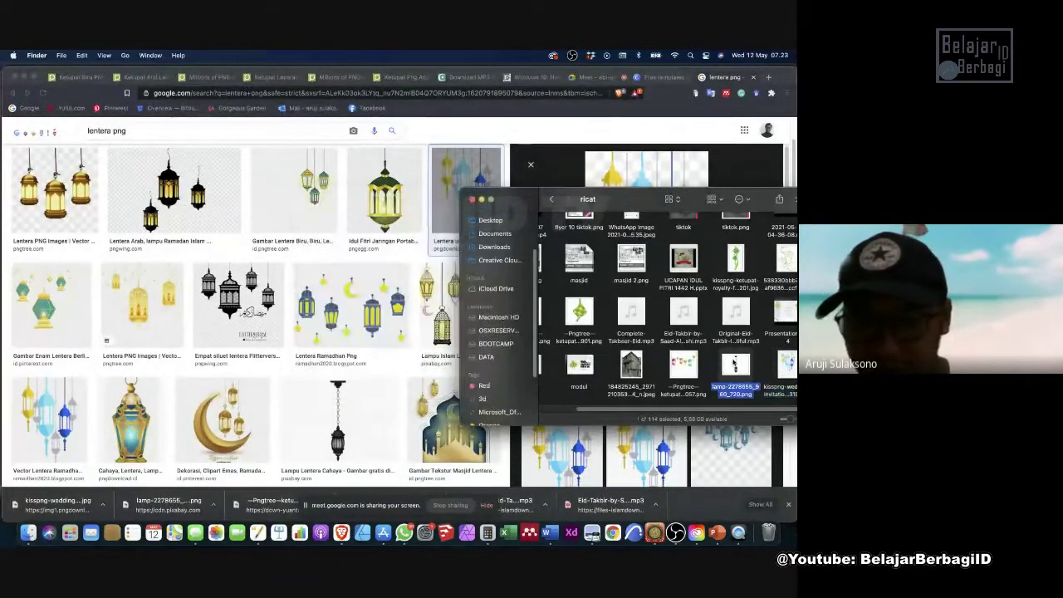
key(space)
key(space)
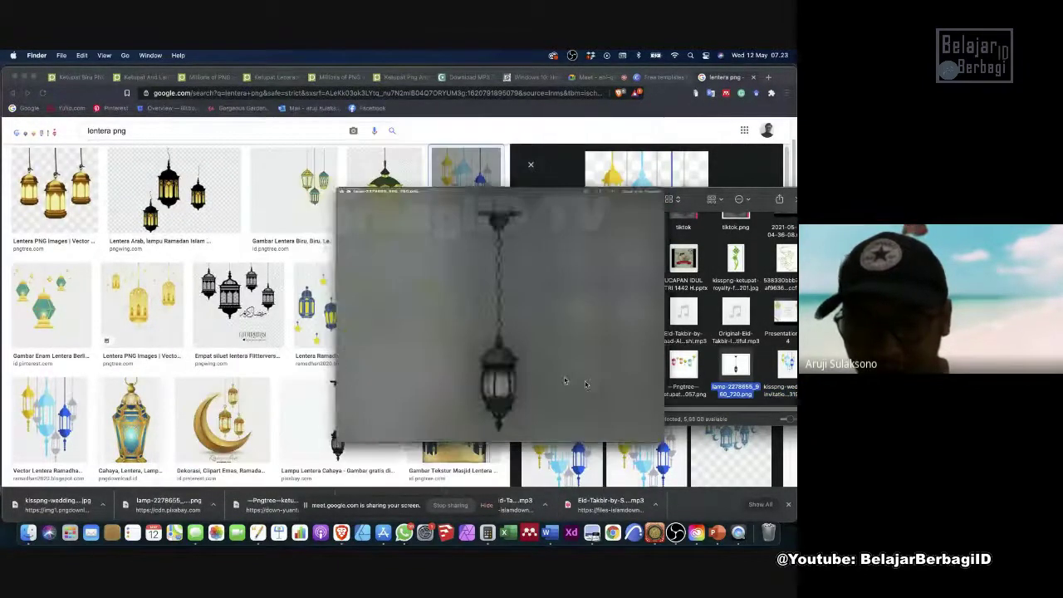
click(683, 365)
key(space)
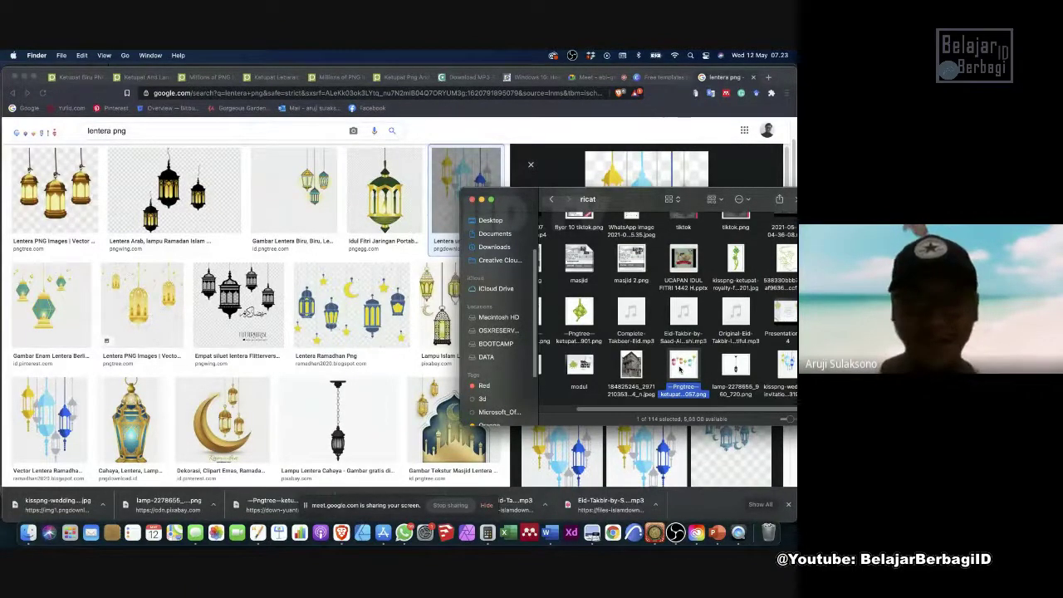
click(688, 128)
click(673, 77)
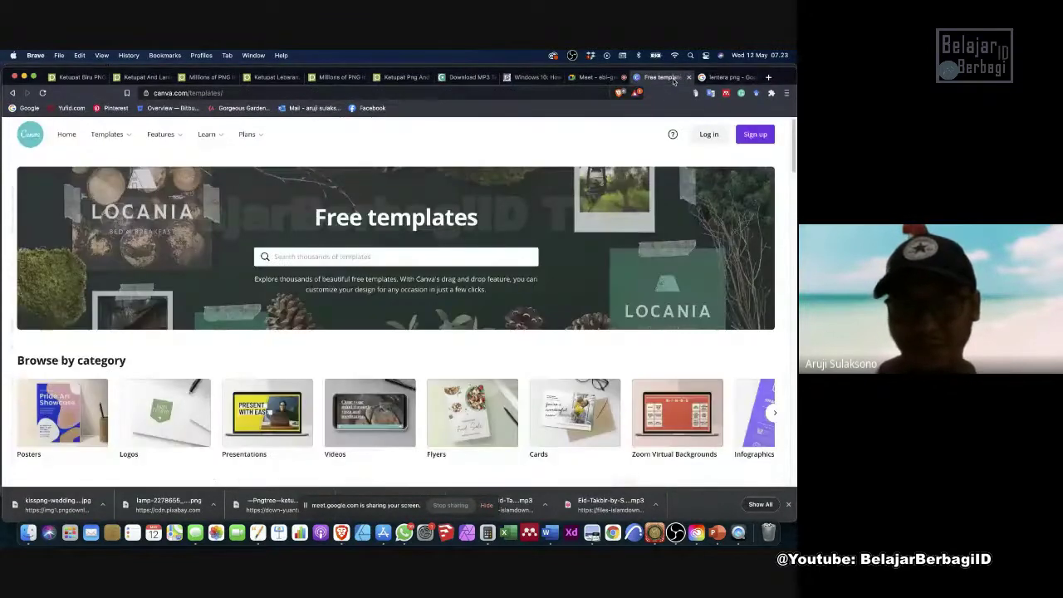
click(704, 77)
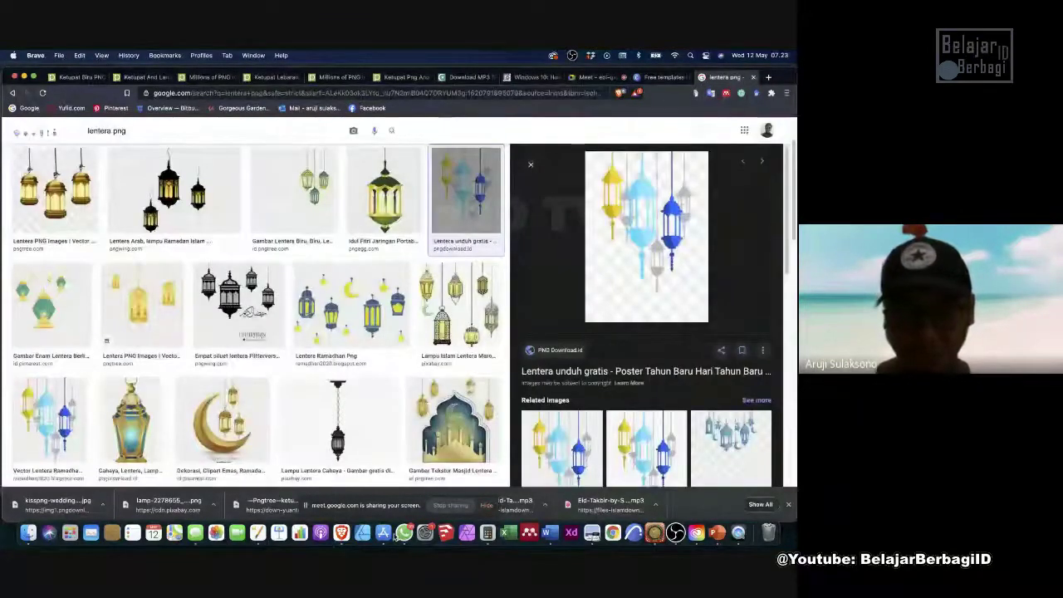
click(403, 532)
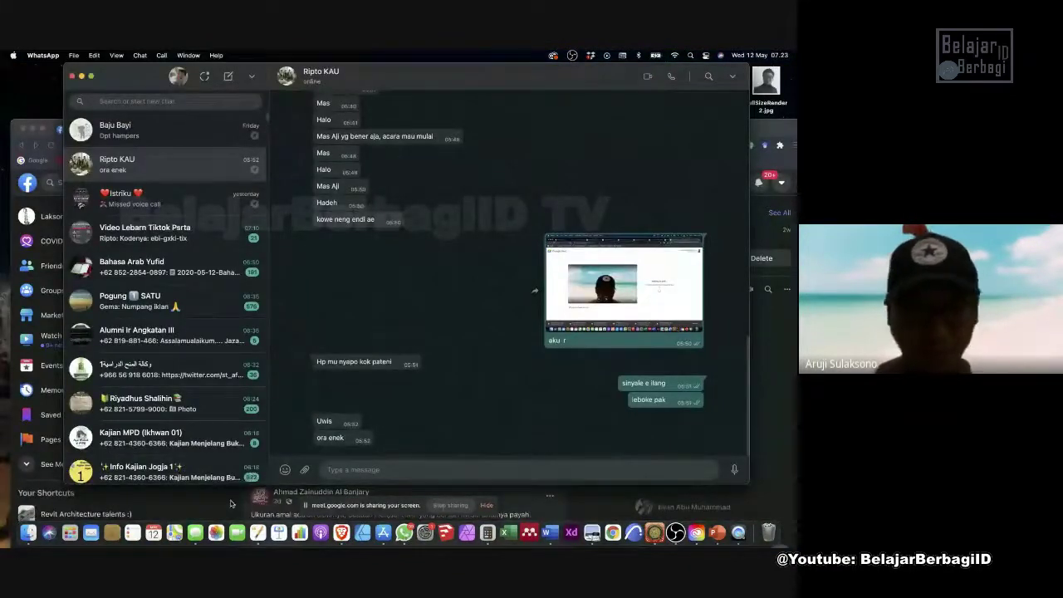
click(340, 532)
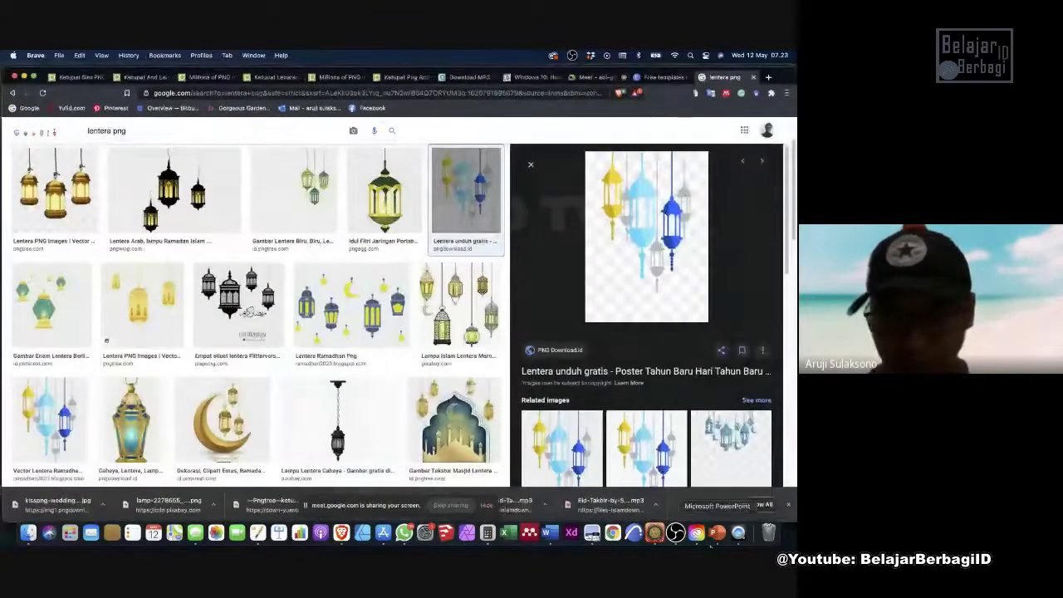
Check the participants' chat messages in the Google Meet call open in the browser.
click(720, 542)
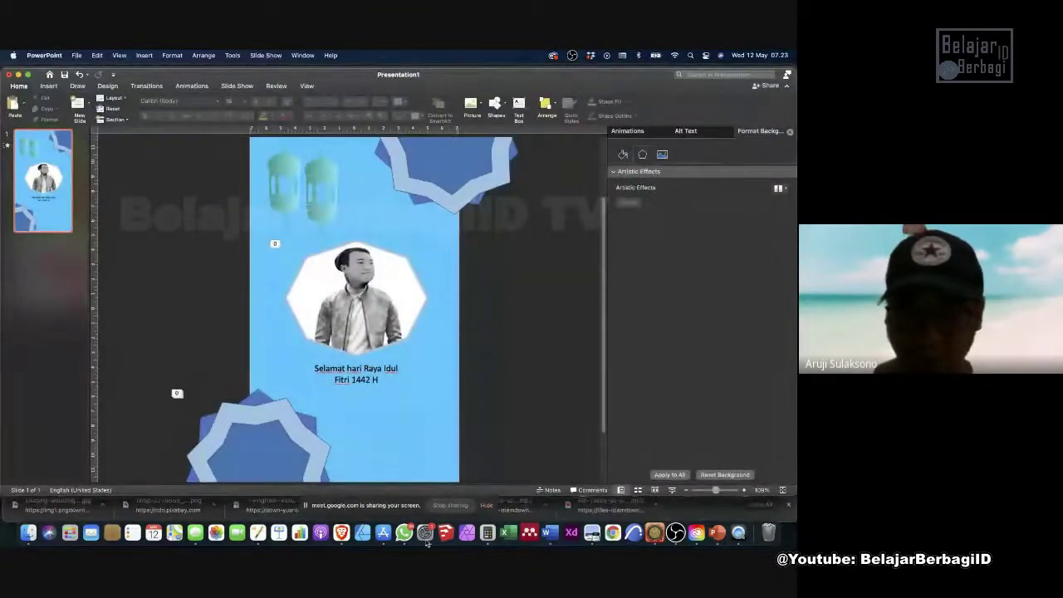
click(336, 534)
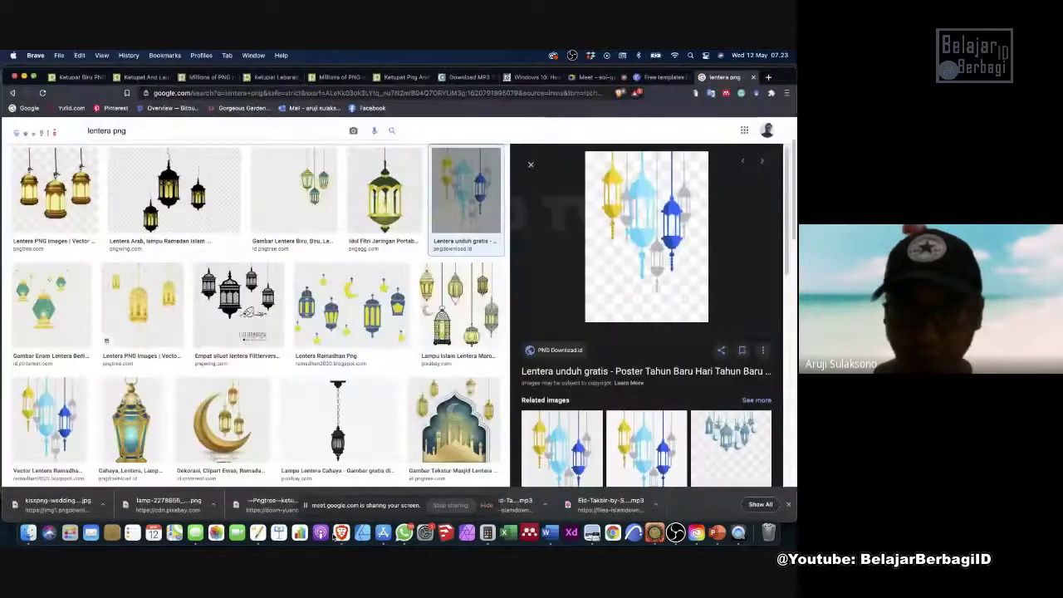
click(590, 76)
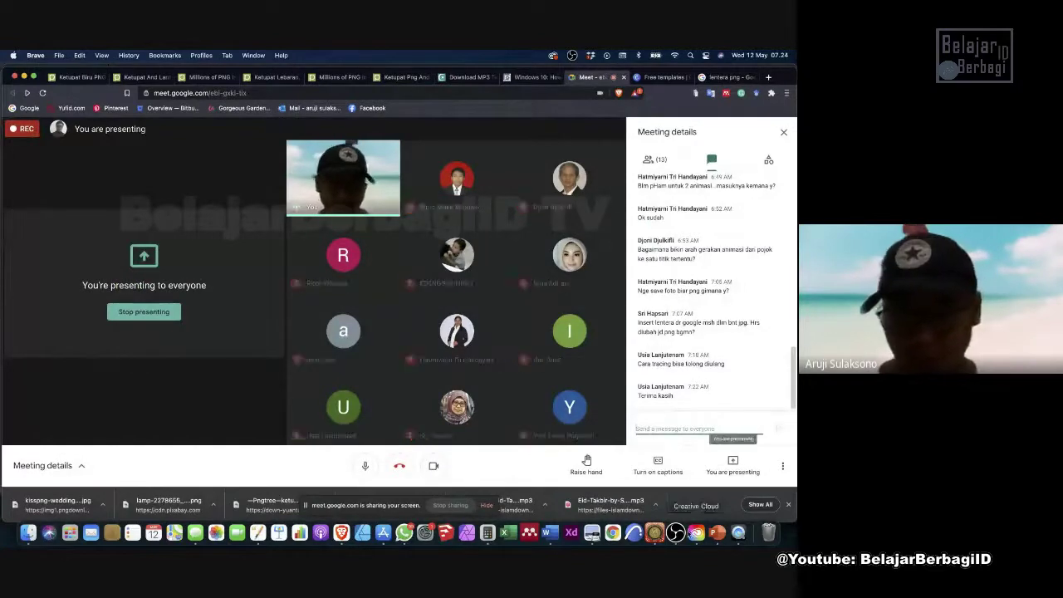
Switch to PowerPoint and remove the overlaid replacement head from the portrait on the slide.
key(super+Tab)
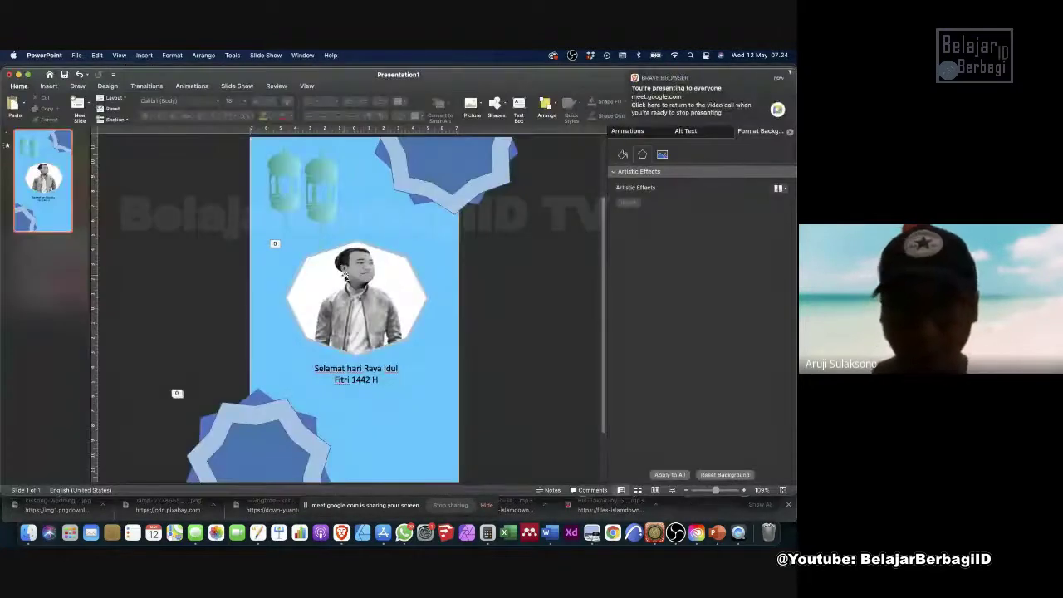
click(349, 276)
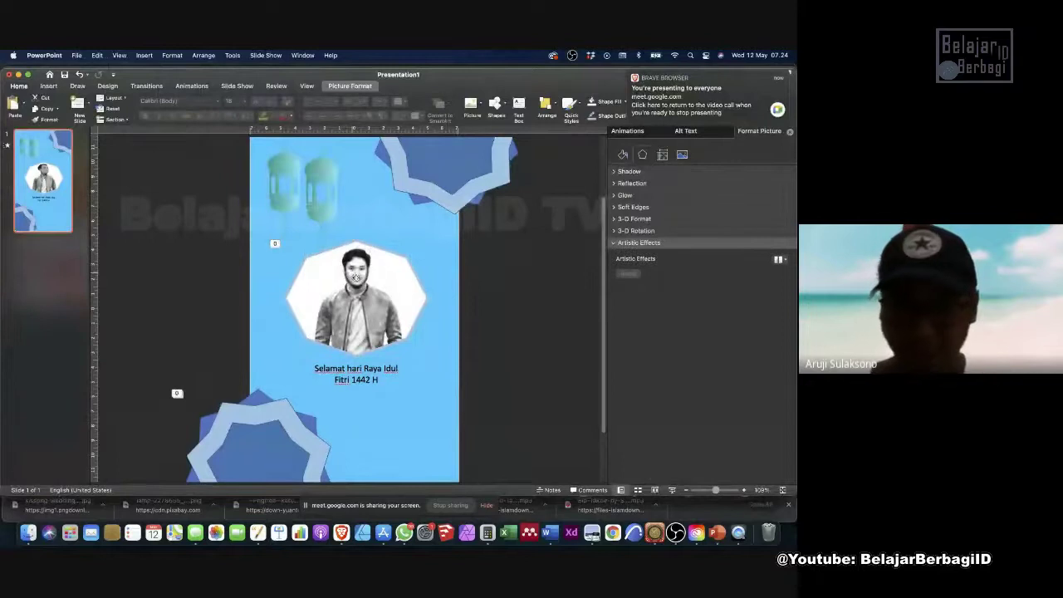
click(467, 390)
Set the font of the "Selamat hari Raya Idul Fitri 1442 H" text box to Edwardian Script ITC.
click(353, 388)
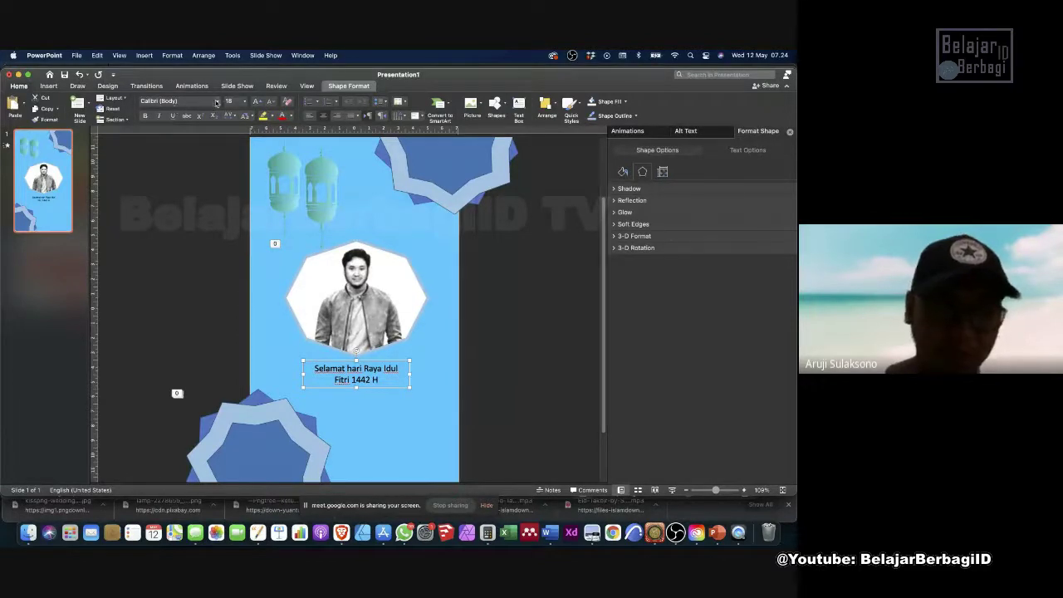
click(217, 102)
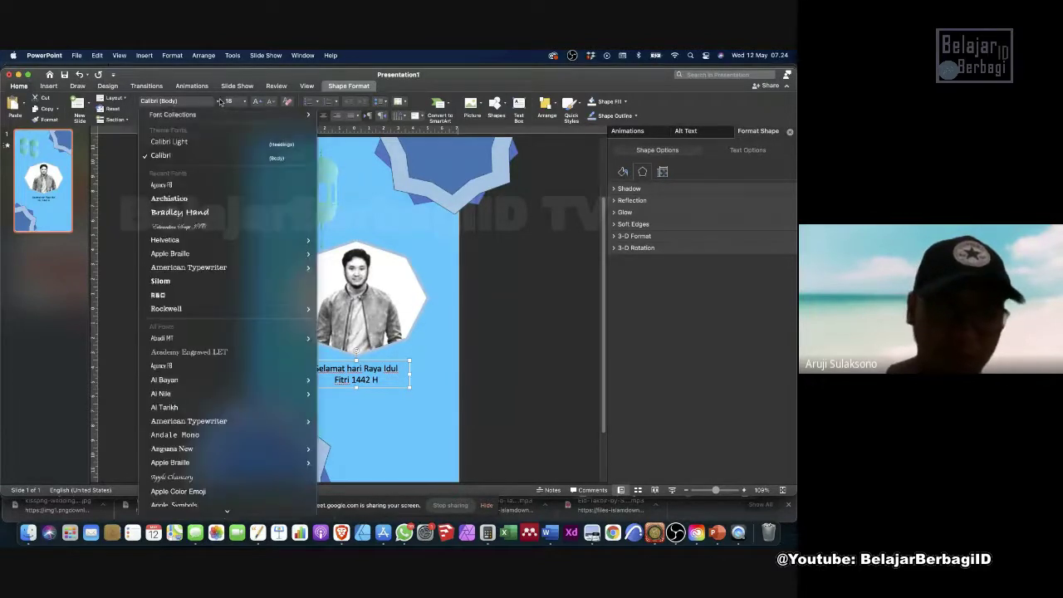
click(194, 227)
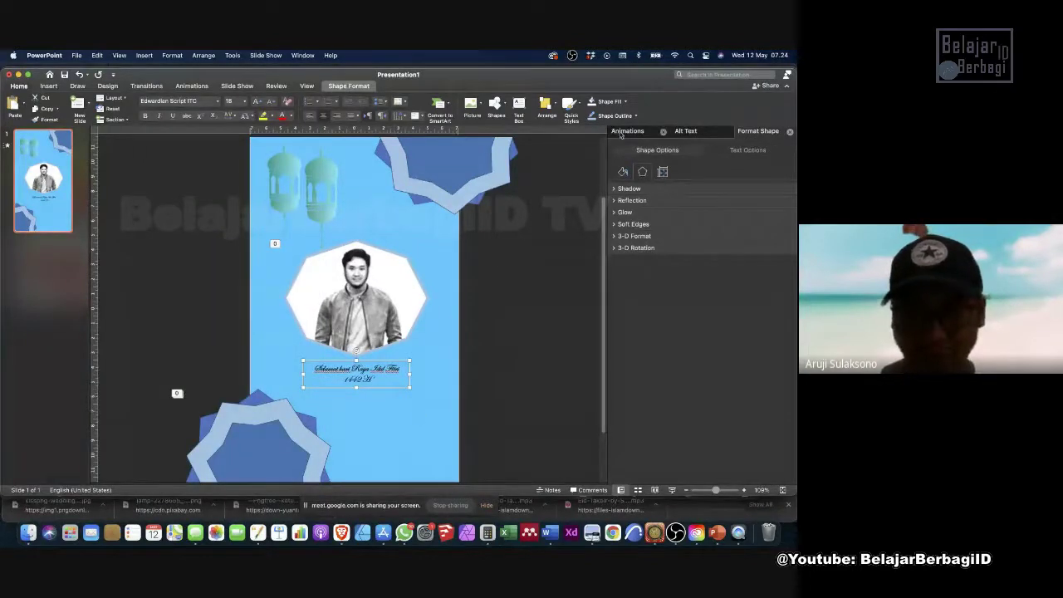
click(622, 132)
click(686, 133)
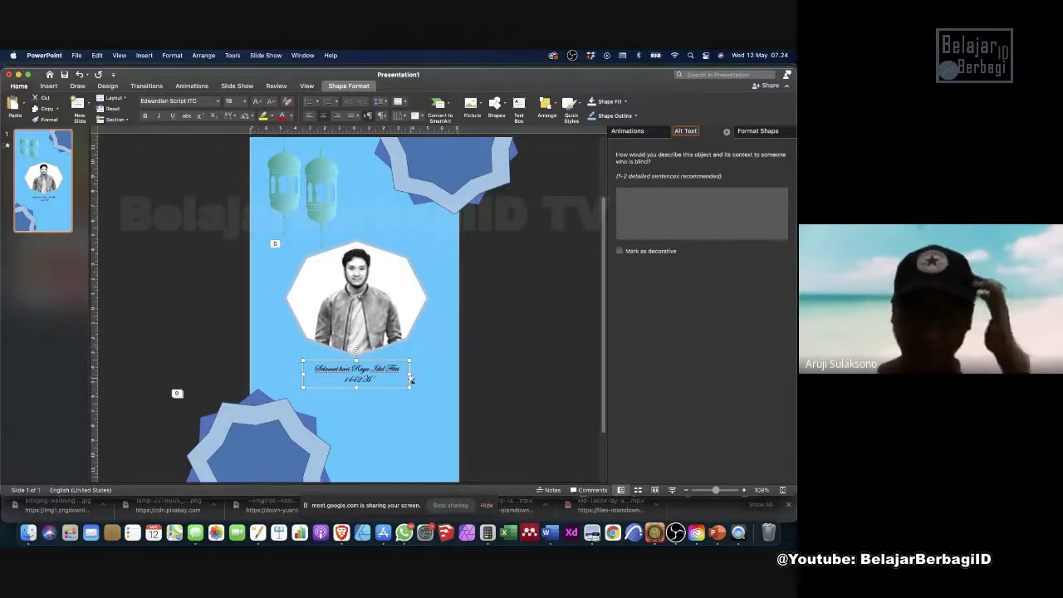
Switch to the Brave browser and search Google for "font huruf sambung" from the lantern search page.
click(340, 536)
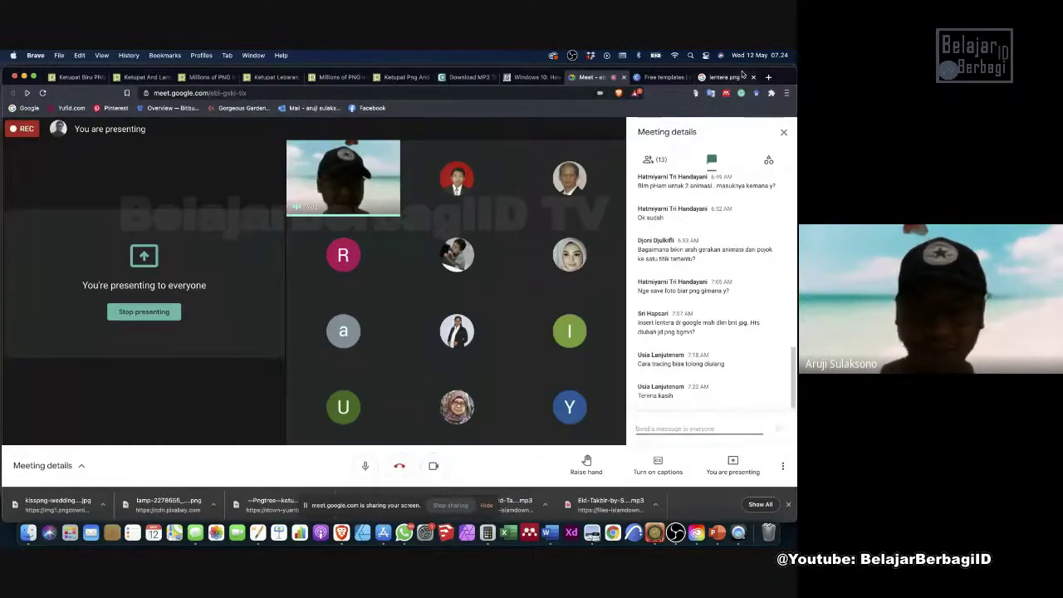
click(742, 77)
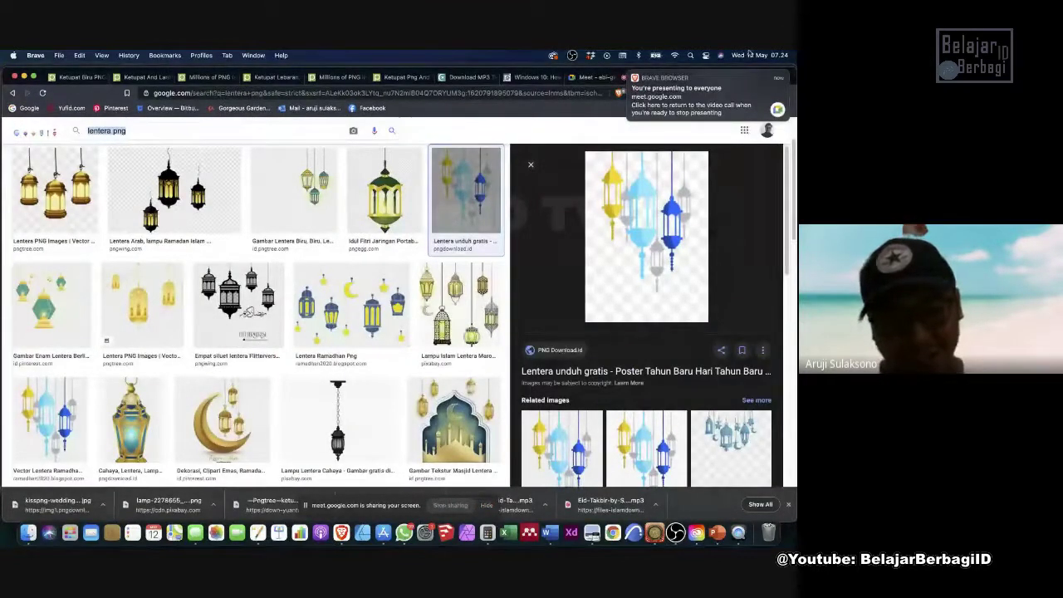
text(font )
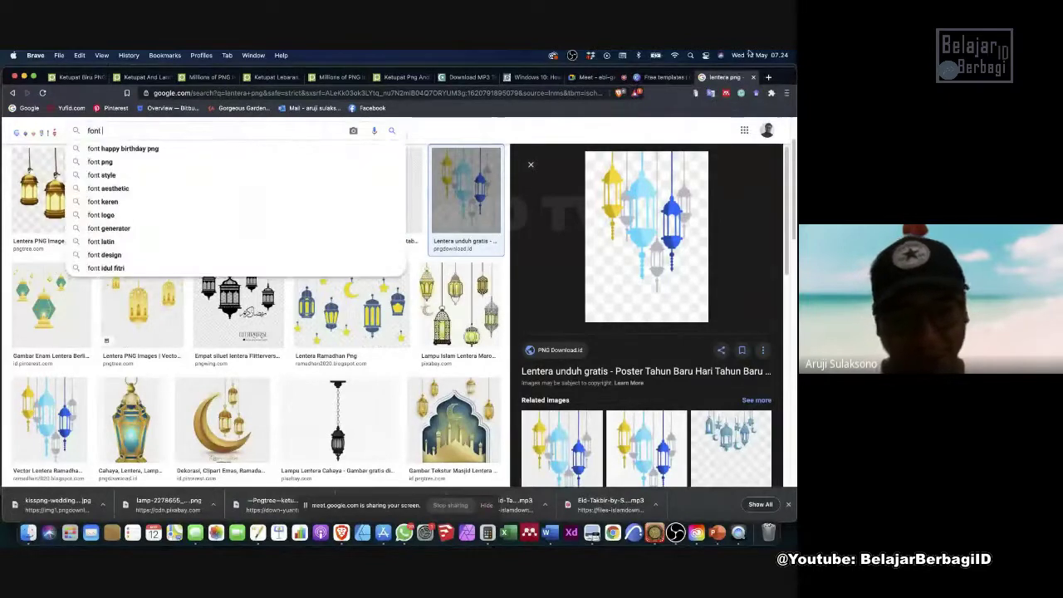
text(huru)
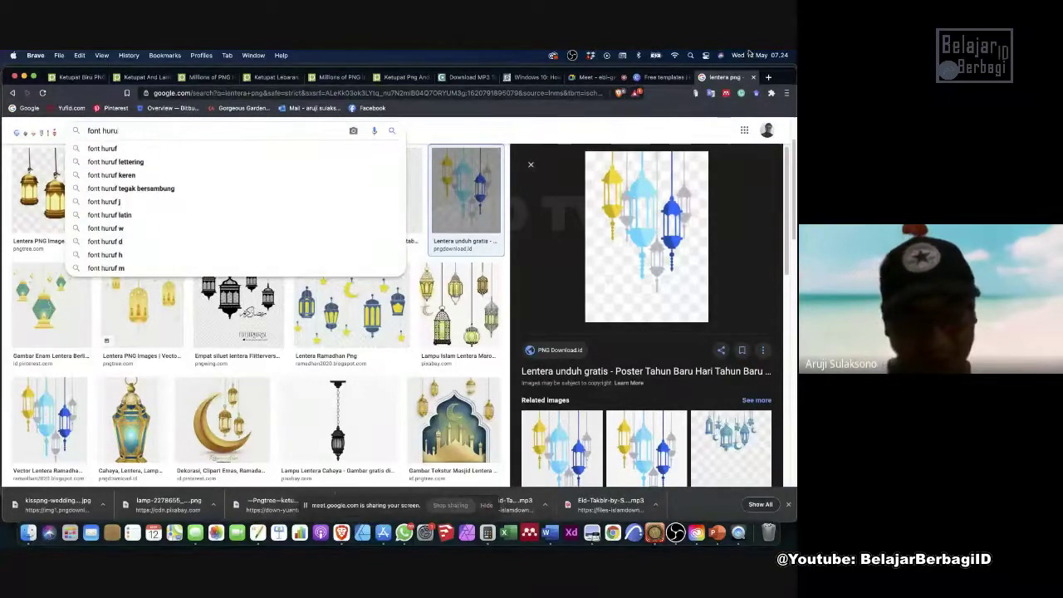
text(f sam)
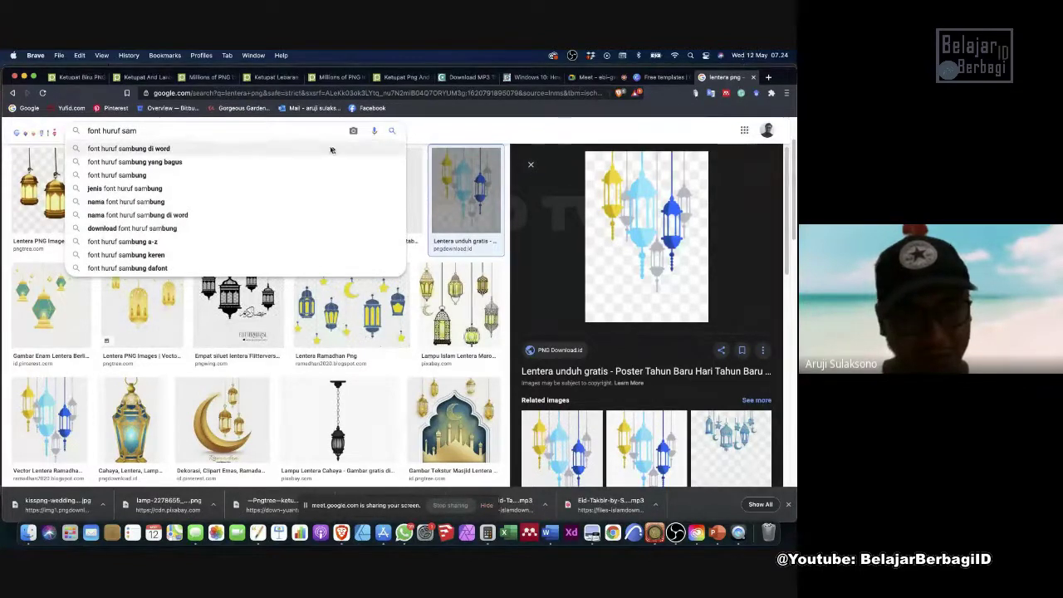
click(298, 175)
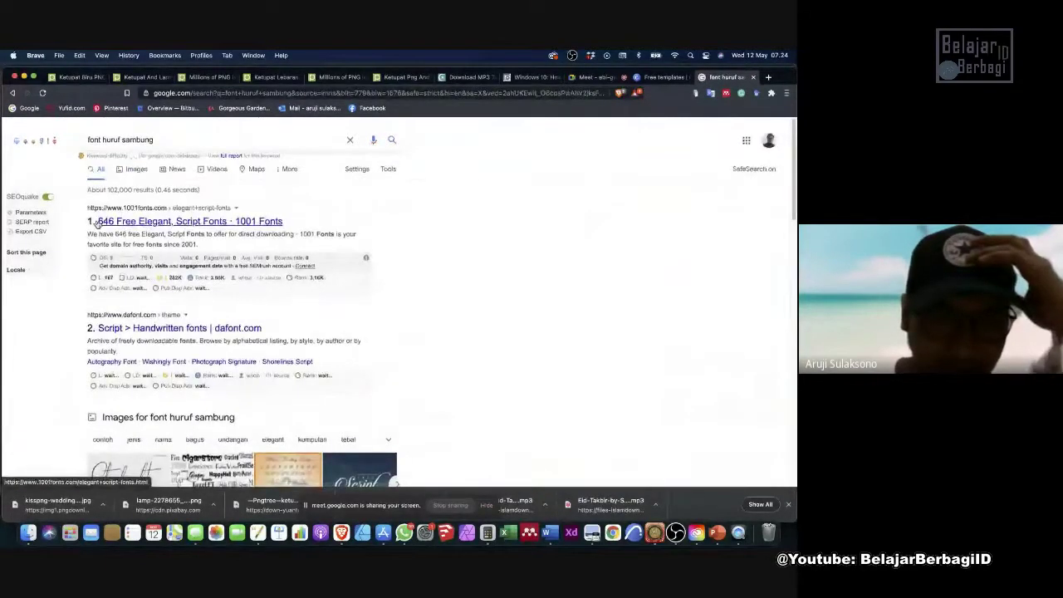
Open dafont.com's Script > Handwritten listing from the search results and examine the font samples on its first page.
scroll(116, 232, down, 2)
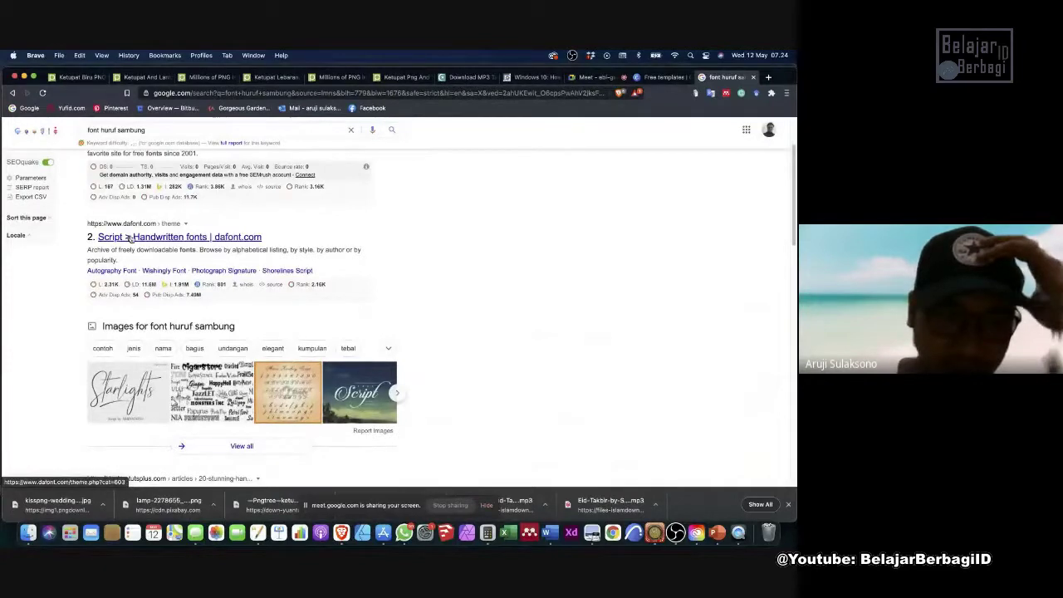
click(130, 239)
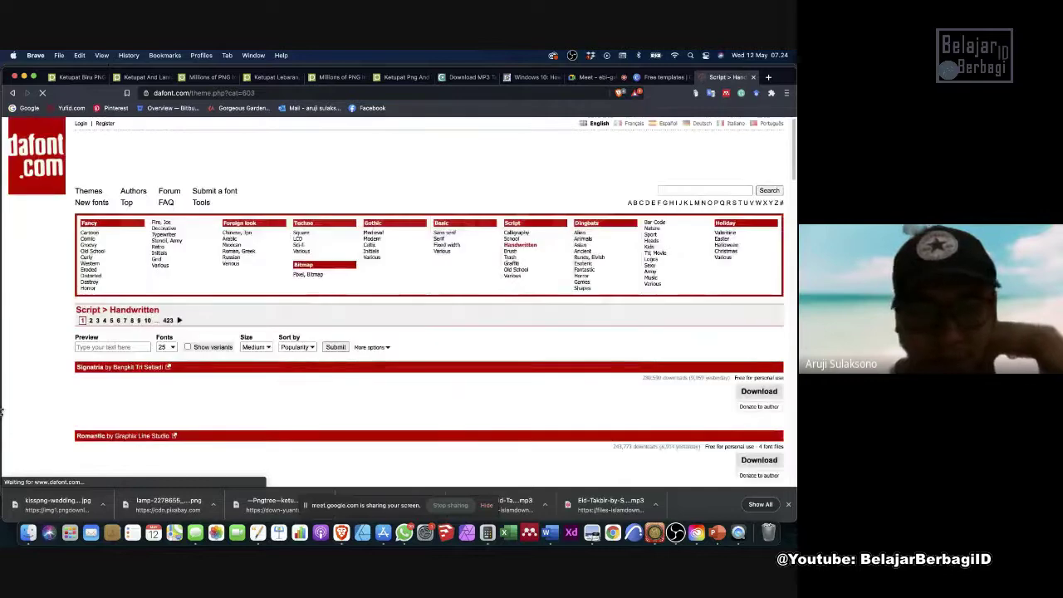
scroll(64, 264, down, 3)
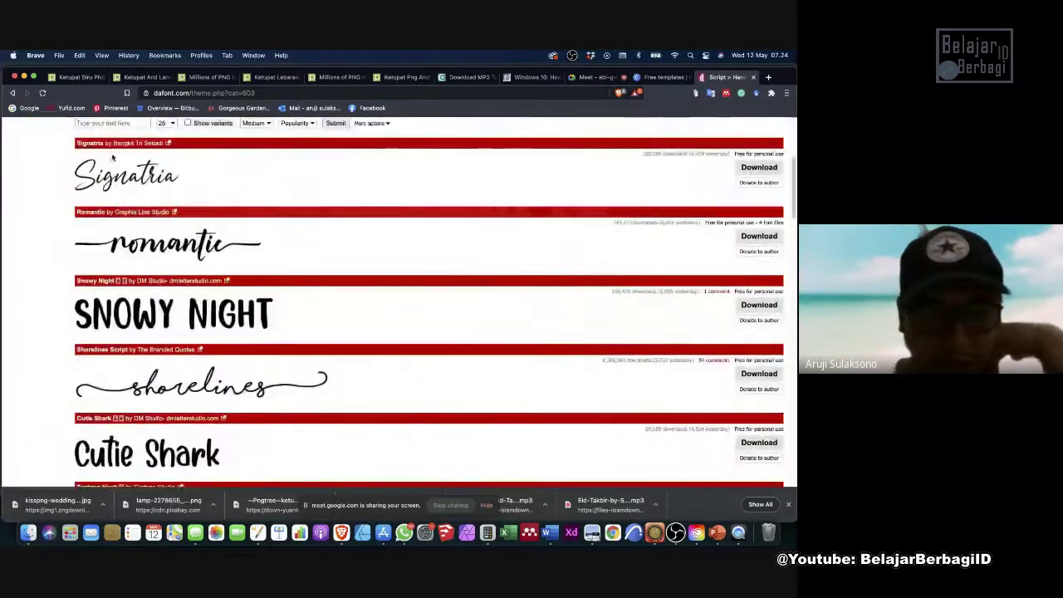
scroll(166, 241, down, 3)
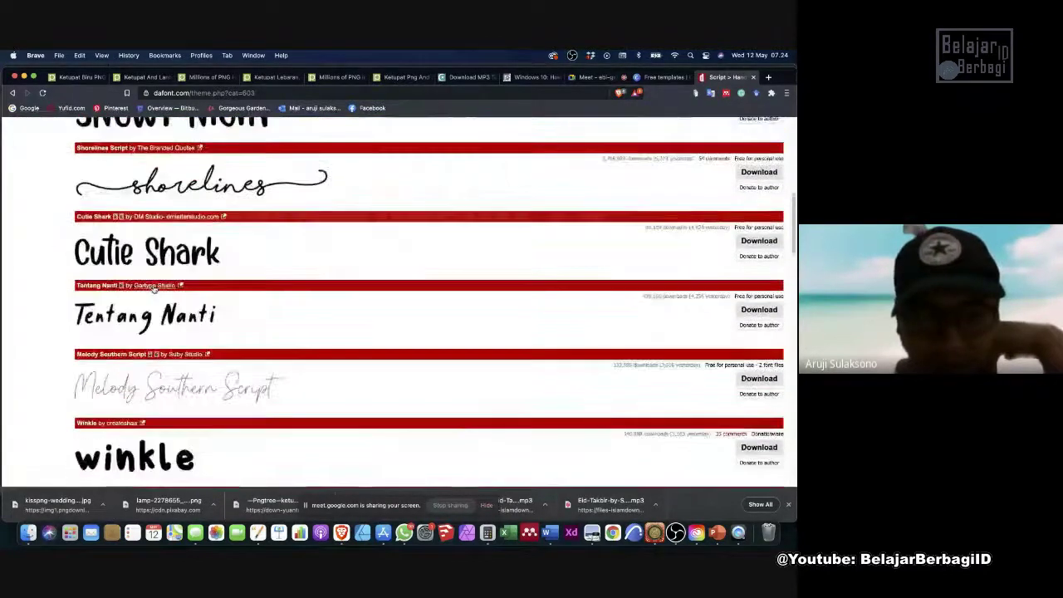
scroll(154, 289, down, 4)
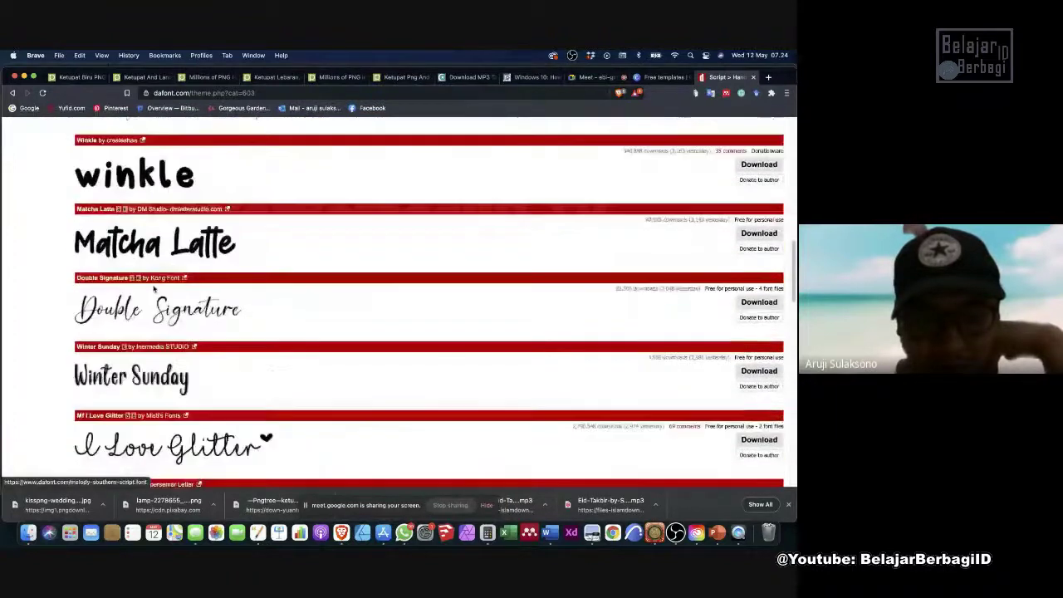
scroll(154, 288, down, 2)
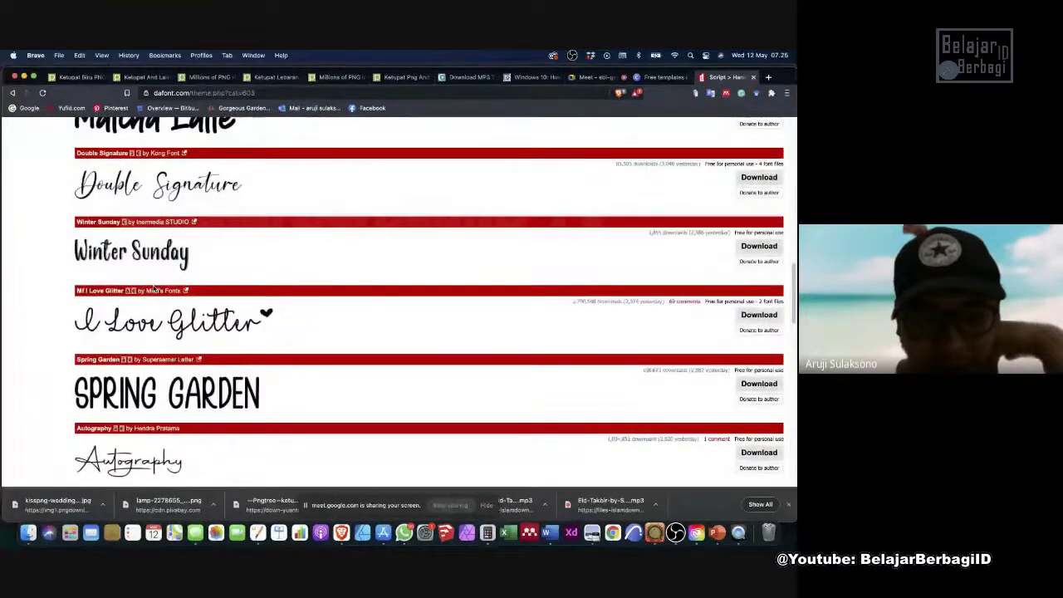
scroll(154, 288, down, 2)
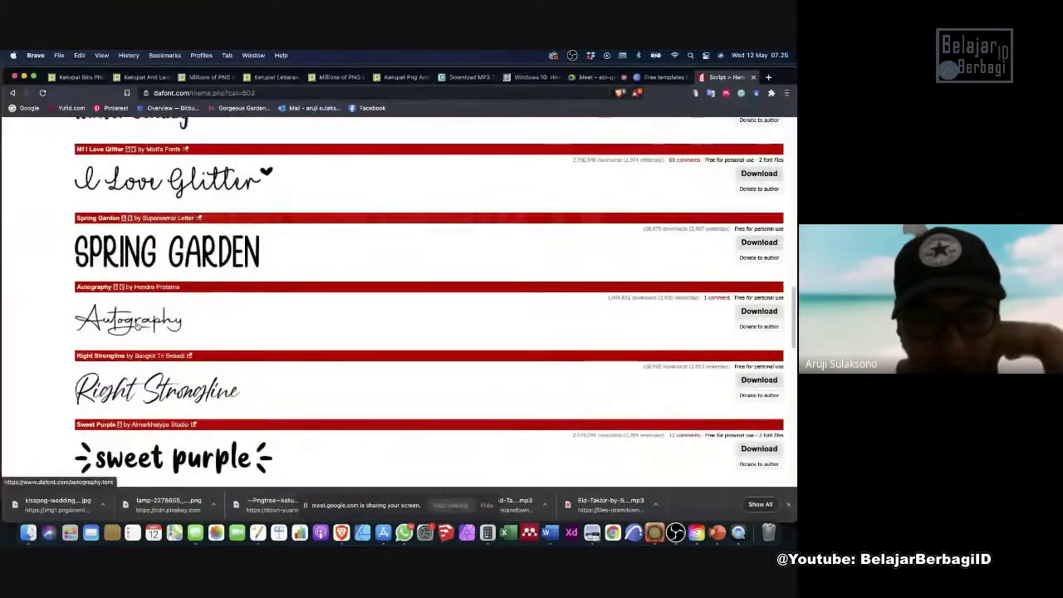
scroll(137, 325, down, 4)
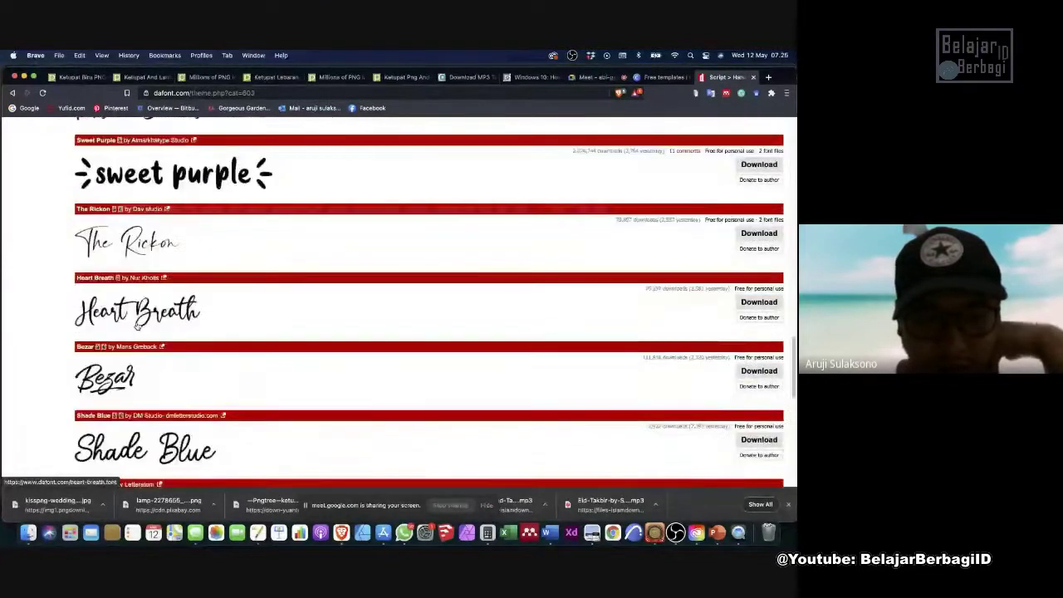
scroll(137, 325, down, 4)
scroll(137, 326, down, 5)
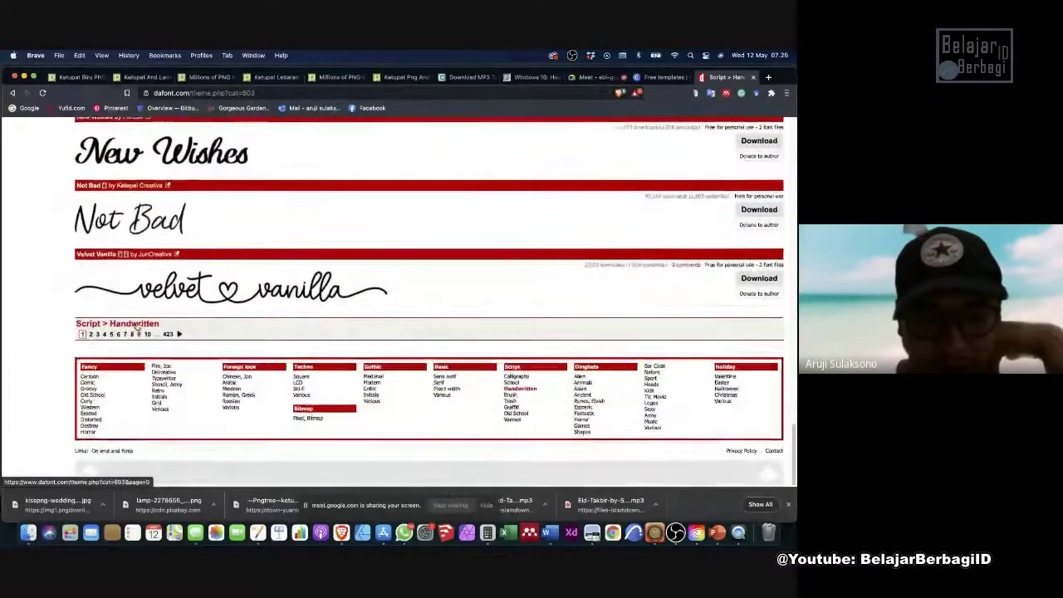
scroll(137, 325, up, 15)
scroll(137, 325, up, 5)
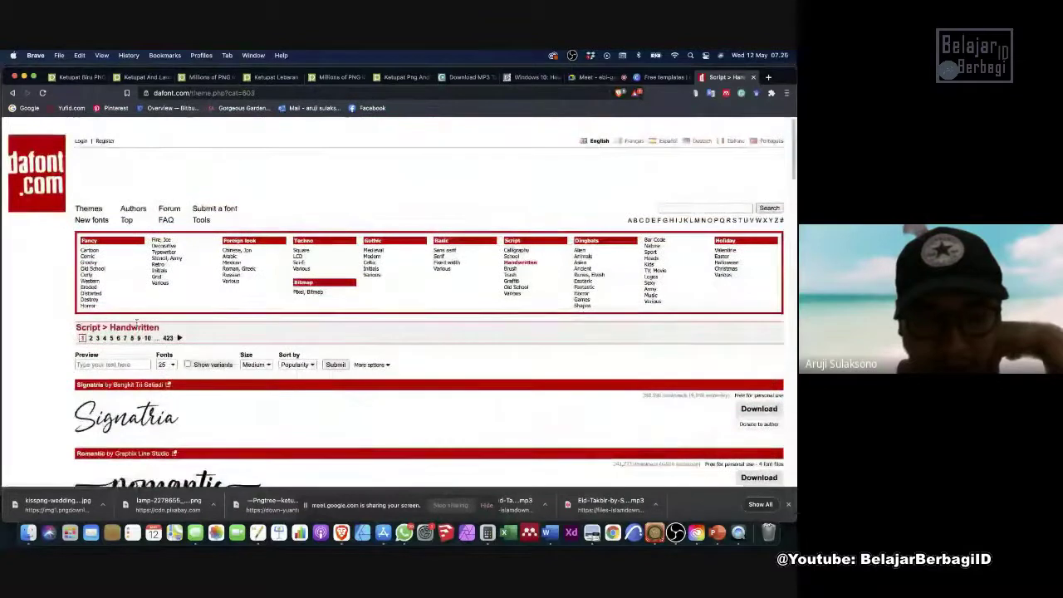
scroll(137, 326, down, 3)
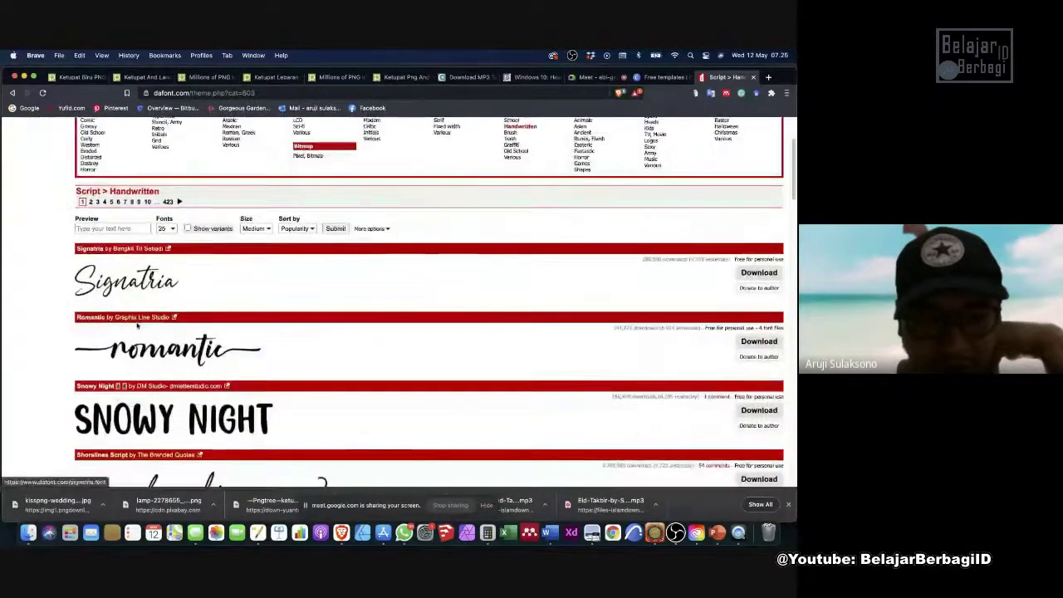
scroll(137, 325, down, 3)
scroll(137, 325, down, 15)
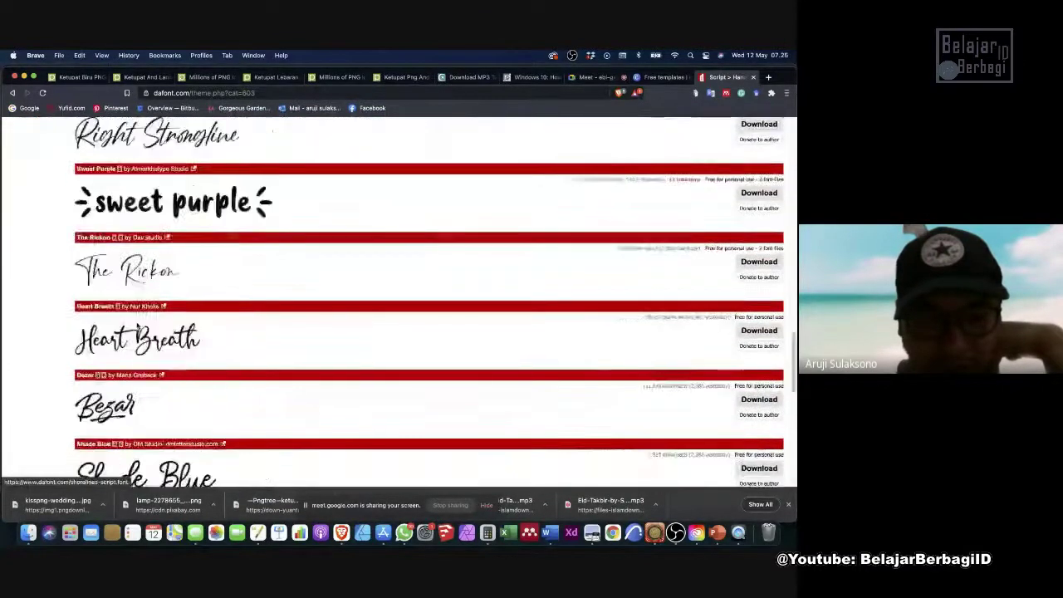
Go to page 2 of the Script > Handwritten listing and examine its font samples.
click(91, 334)
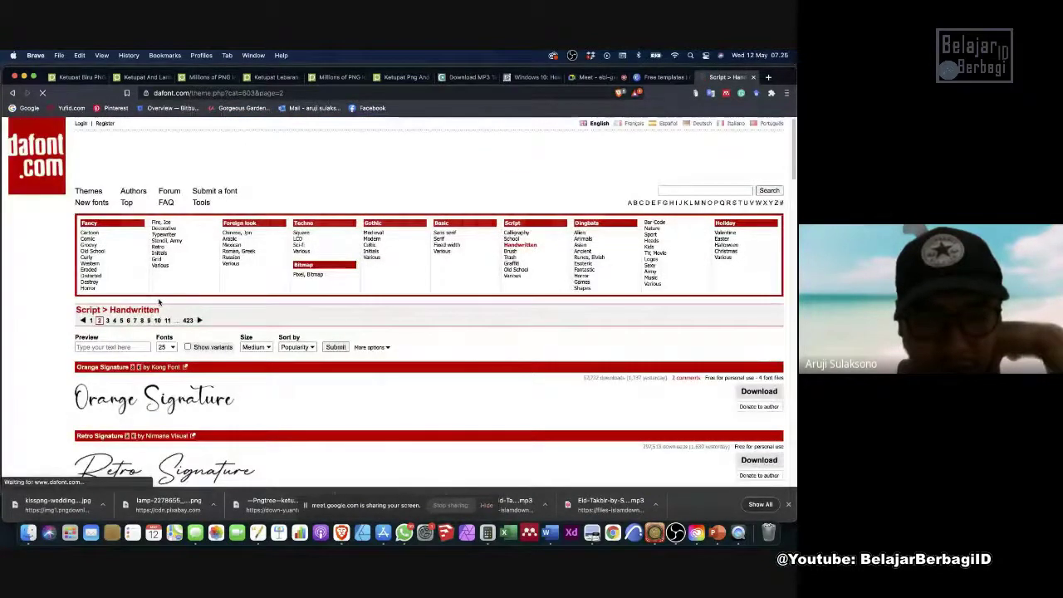
scroll(158, 302, down, 3)
scroll(158, 302, down, 3)
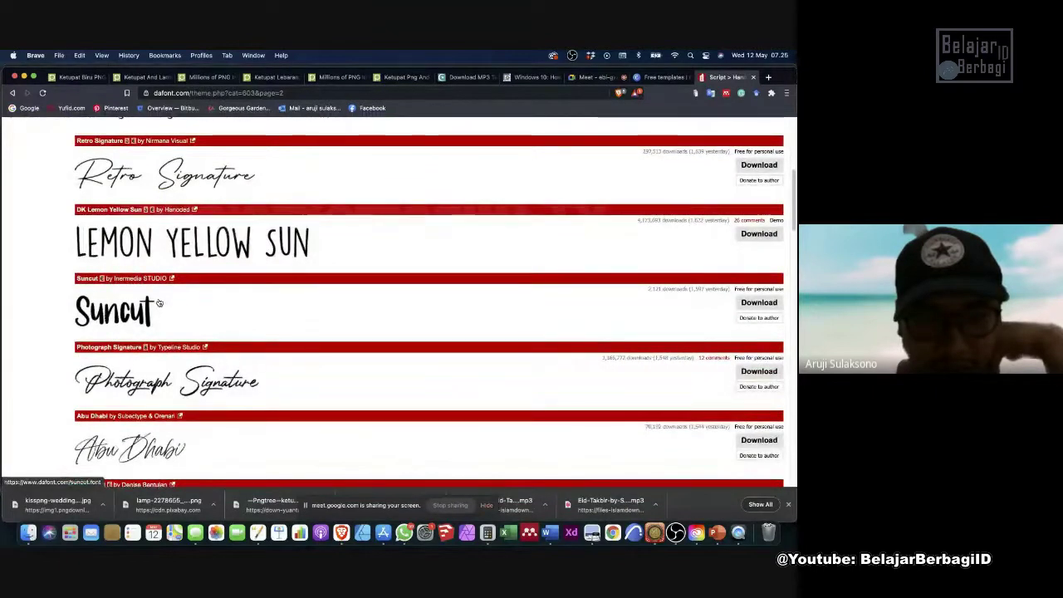
scroll(159, 303, down, 2)
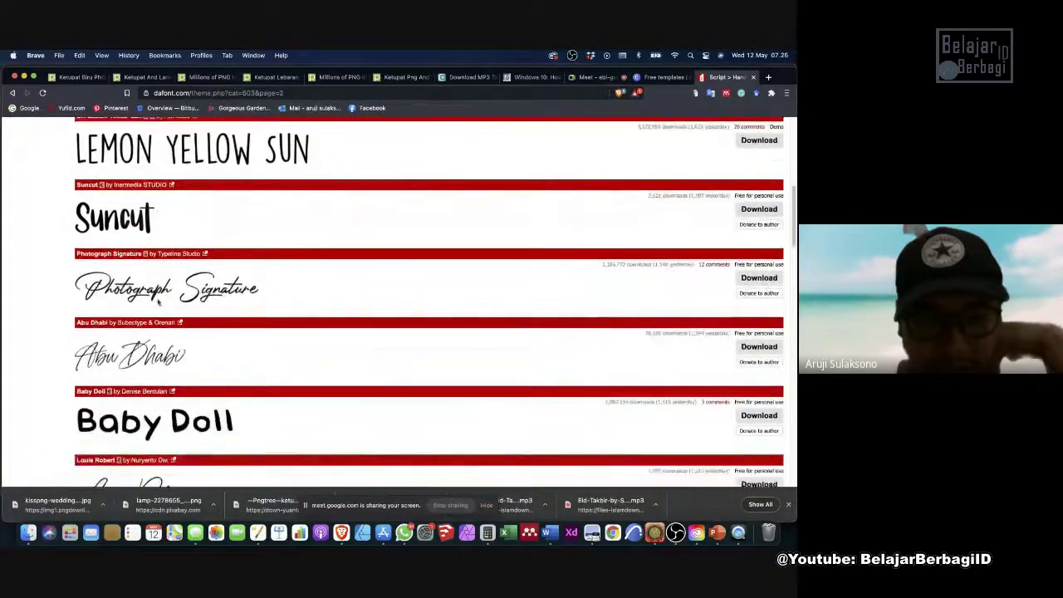
scroll(159, 305, down, 3)
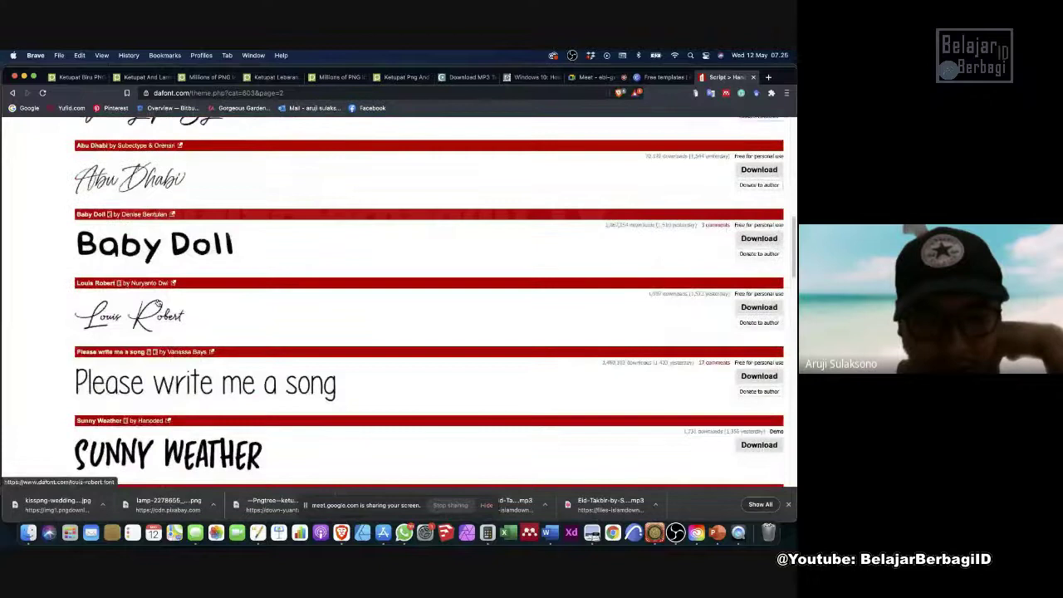
scroll(158, 304, down, 3)
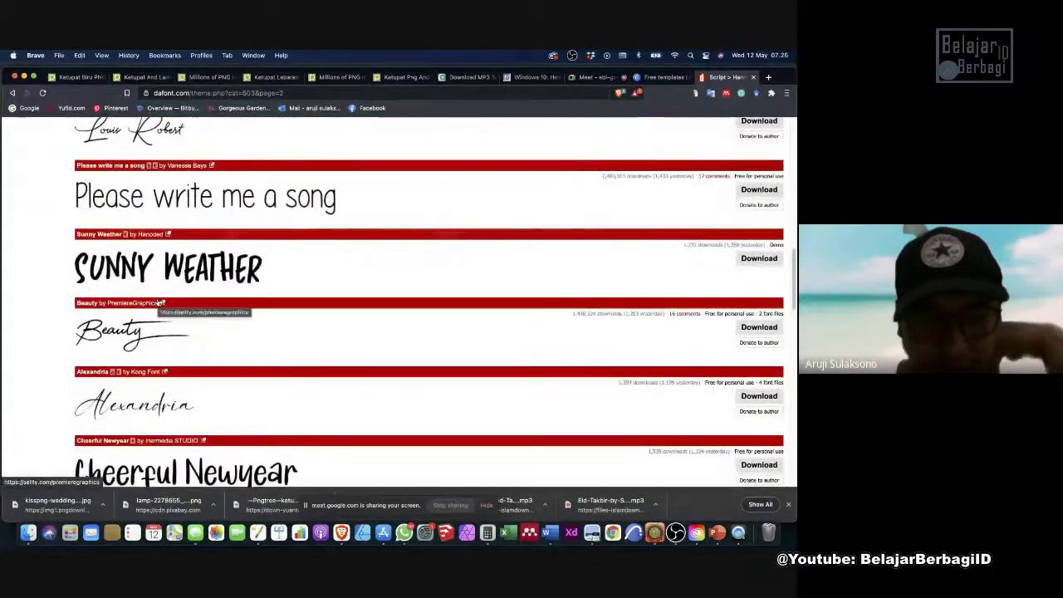
scroll(159, 303, down, 3)
scroll(159, 304, down, 5)
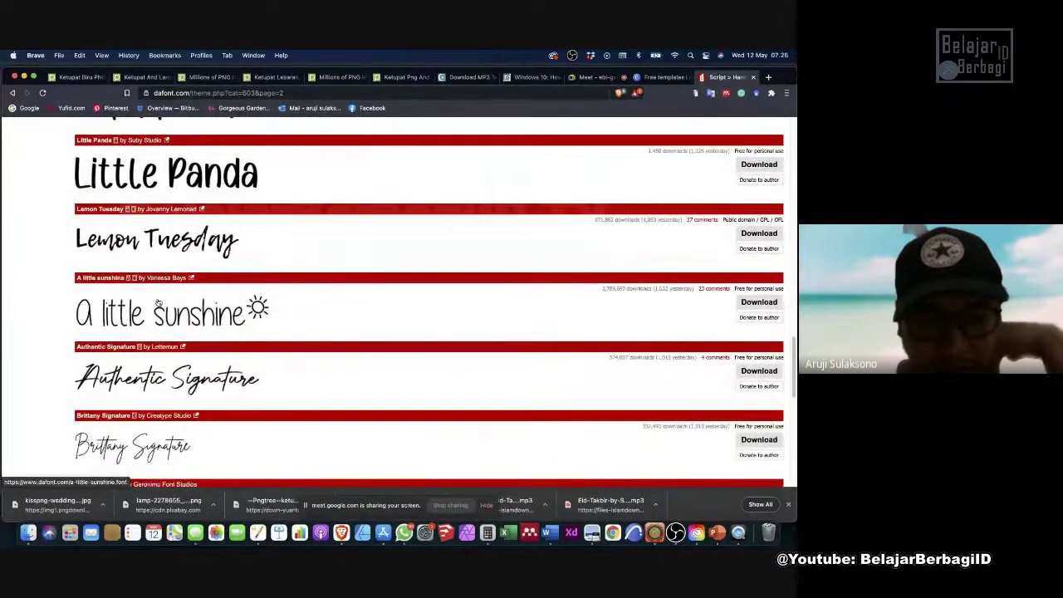
scroll(159, 304, down, 2)
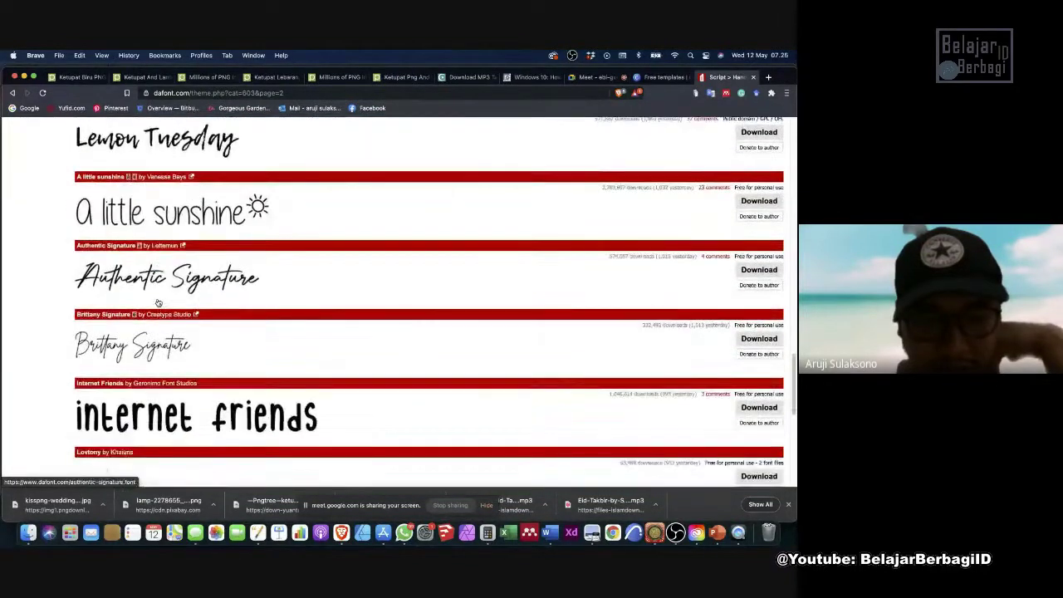
scroll(159, 303, down, 2)
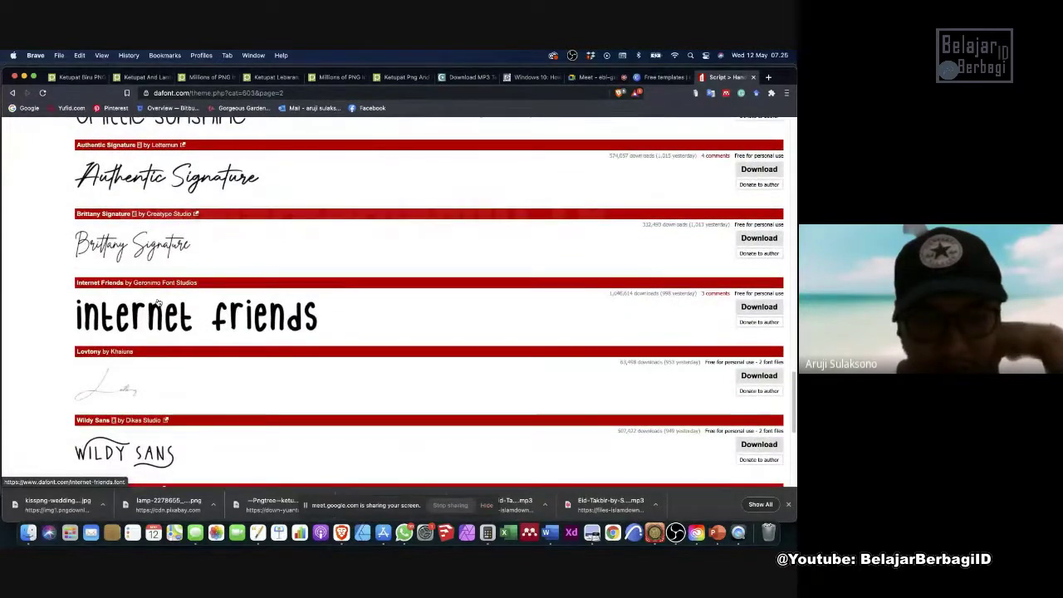
Download the Authentic Signature font from page 2 of the Script > Handwritten listing and save it as the zip archive authentic_signature.
scroll(159, 304, down, 2)
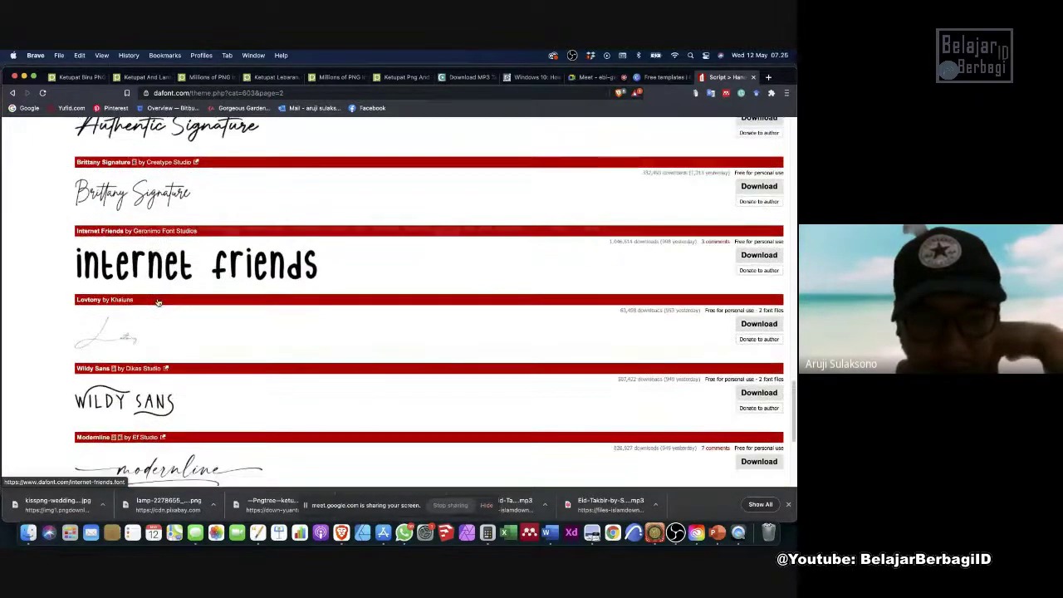
scroll(159, 304, down, 4)
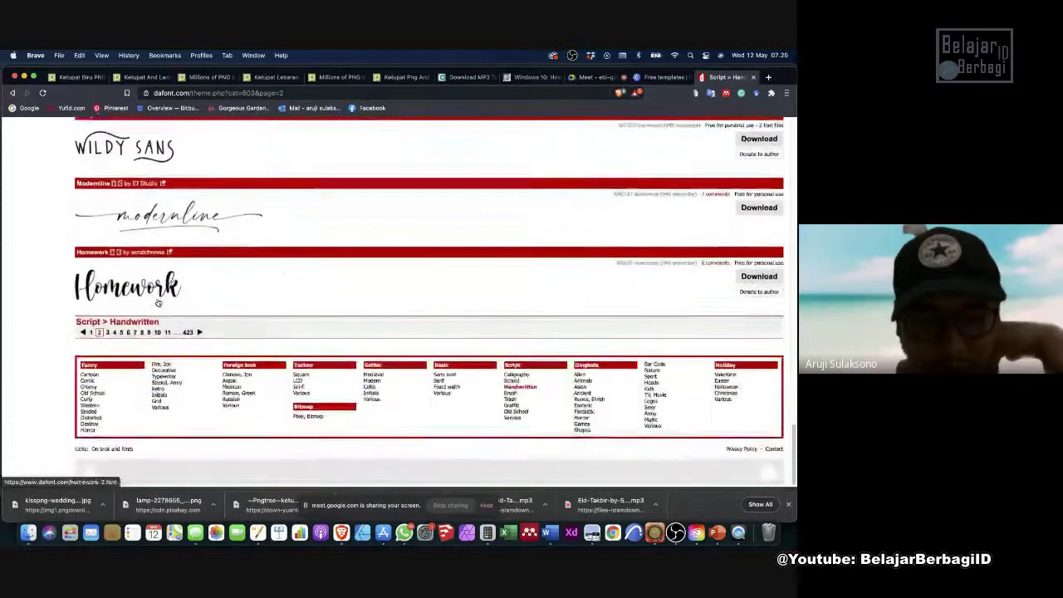
scroll(159, 303, up, 9)
scroll(159, 303, up, 2)
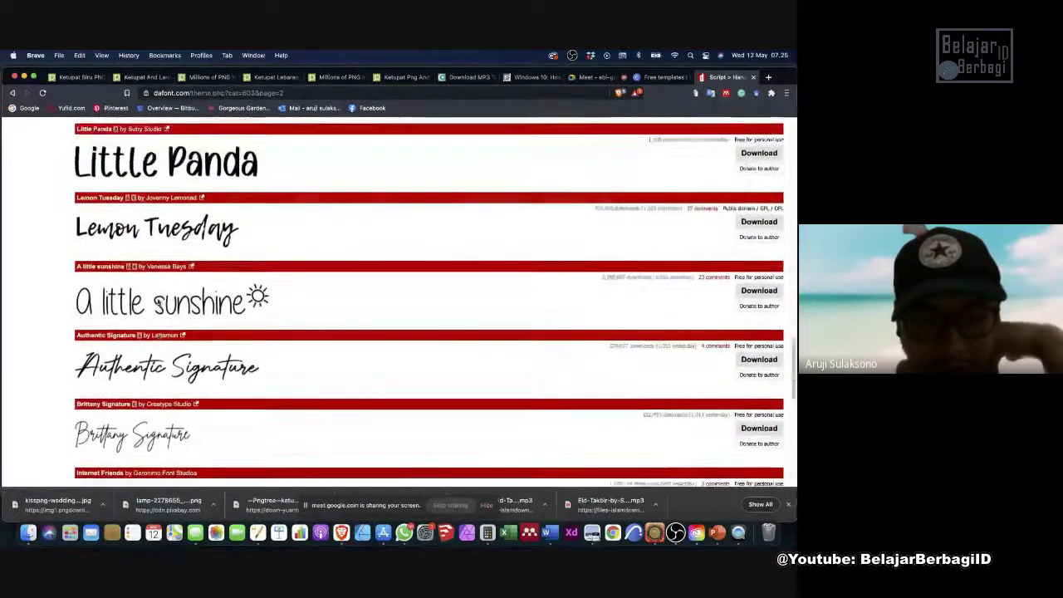
scroll(159, 304, down, 2)
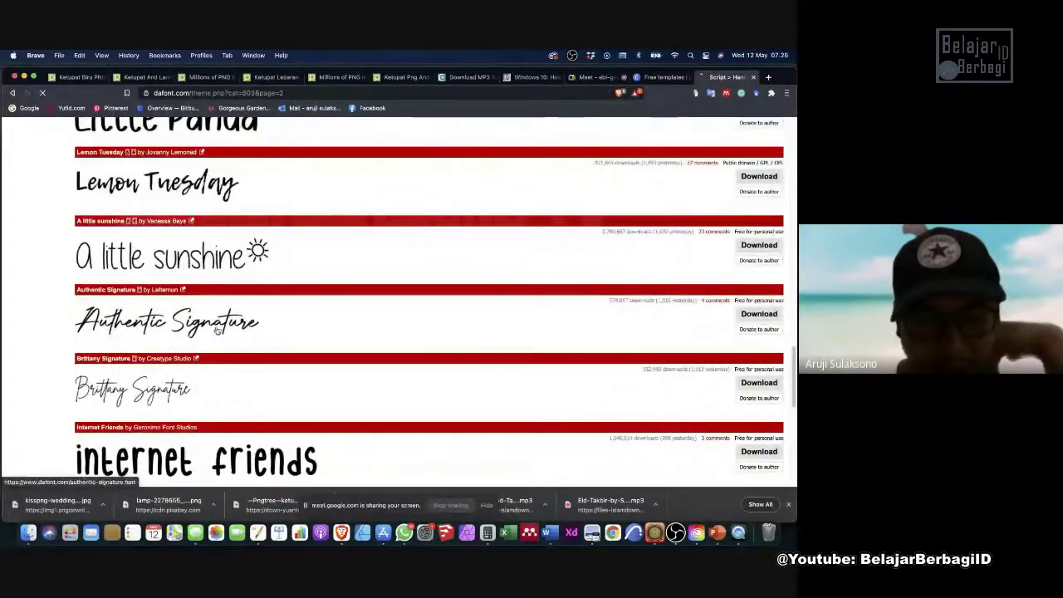
click(166, 320)
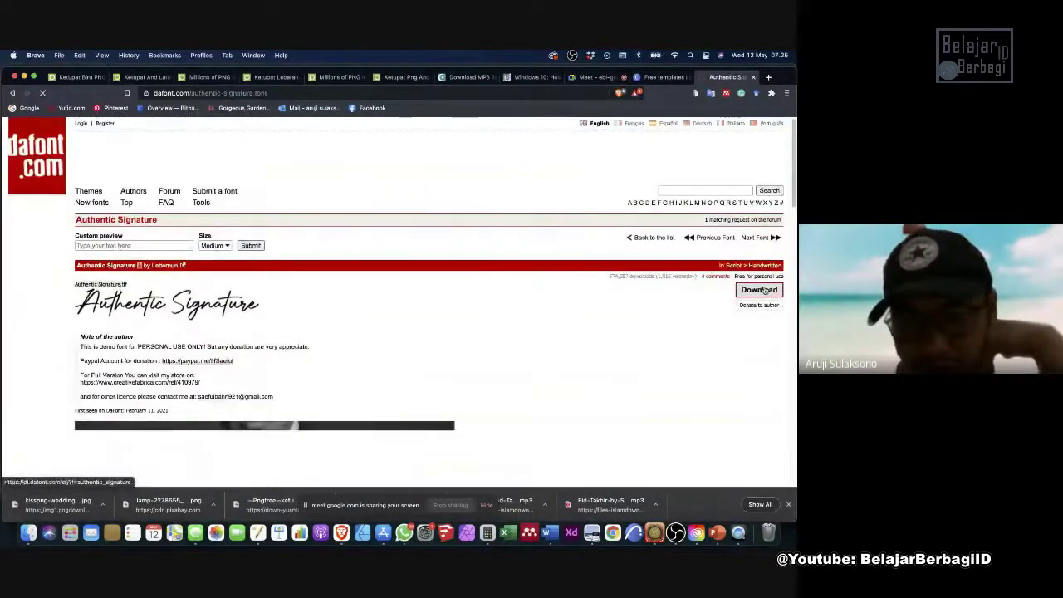
click(760, 290)
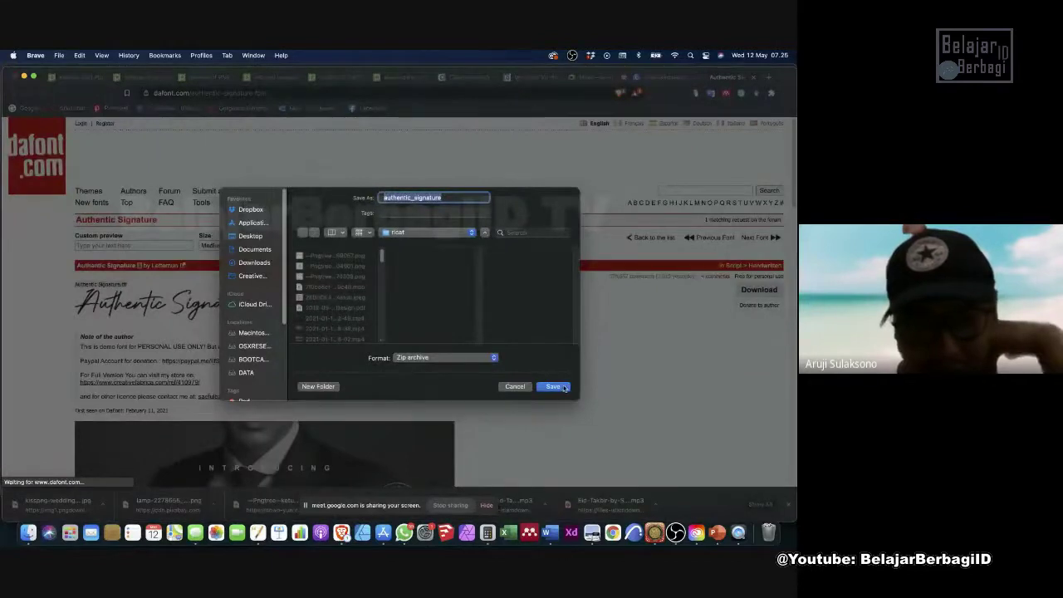
click(553, 388)
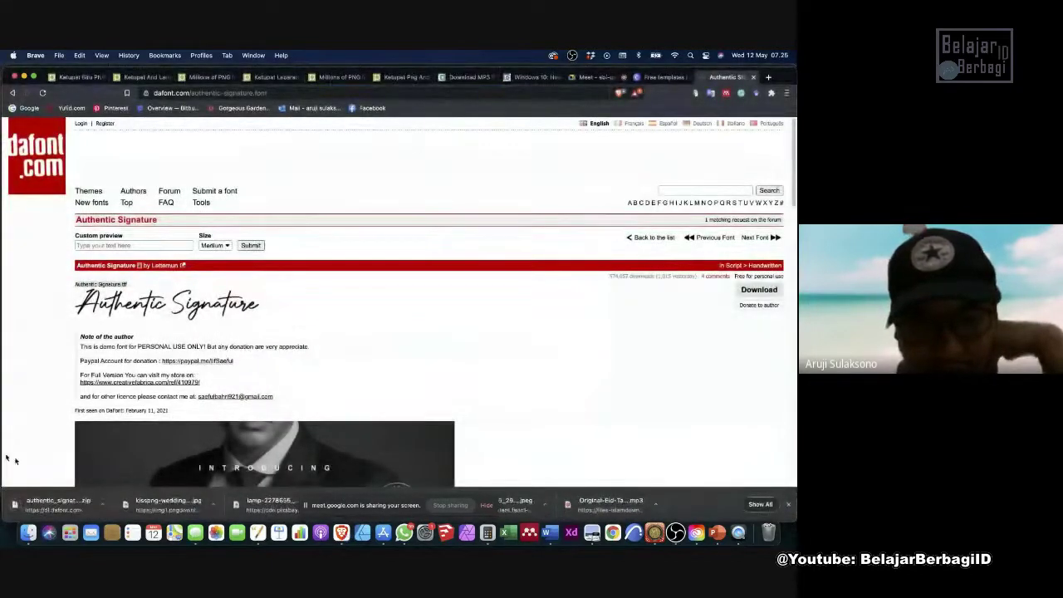
Open the downloaded authentic_signature archive and install Authentic Signature.ttf in Font Book.
click(102, 504)
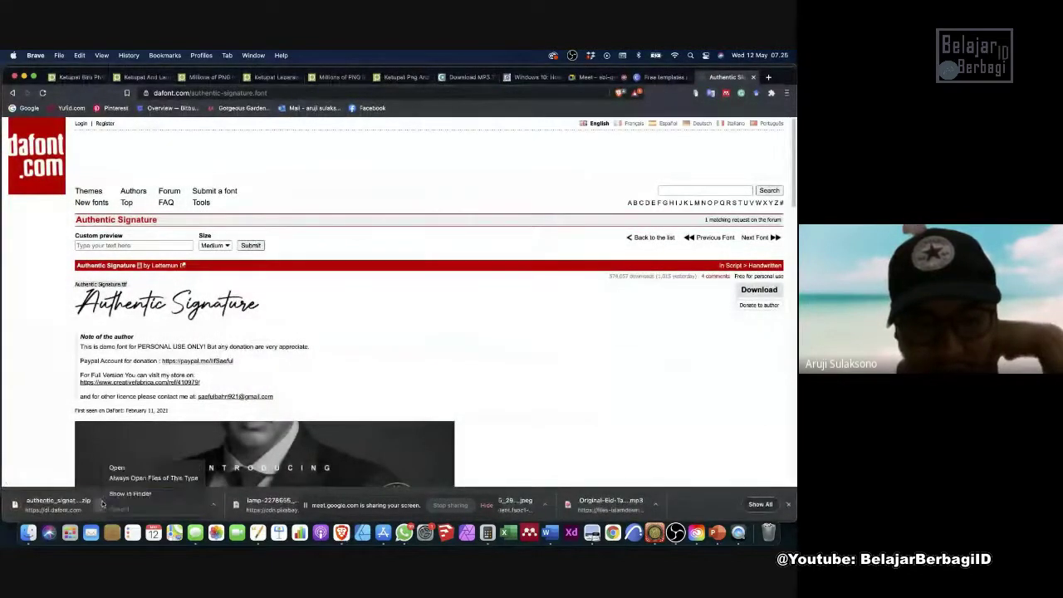
click(128, 469)
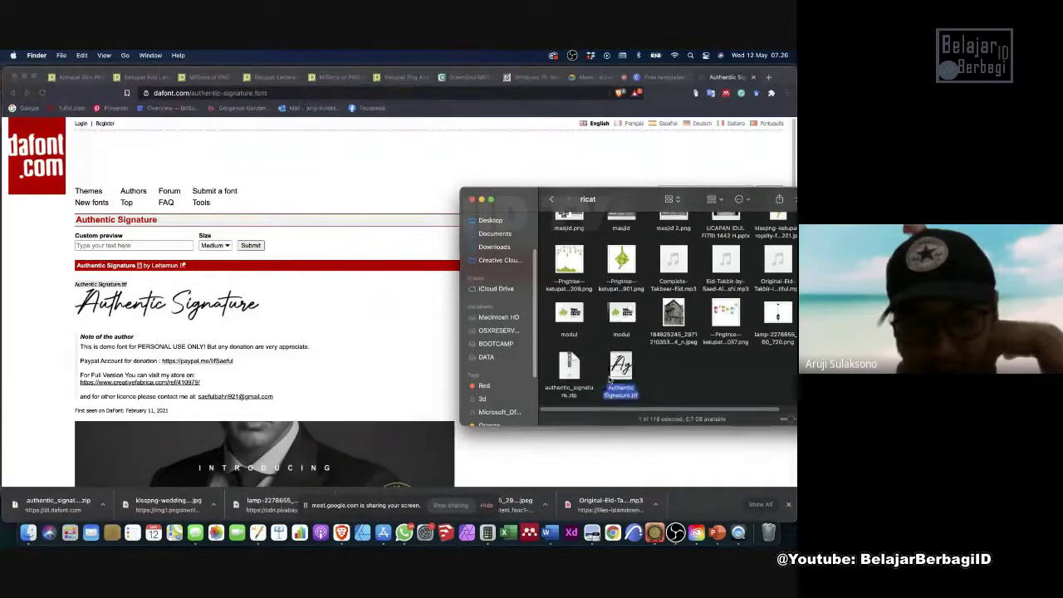
double_click(622, 370)
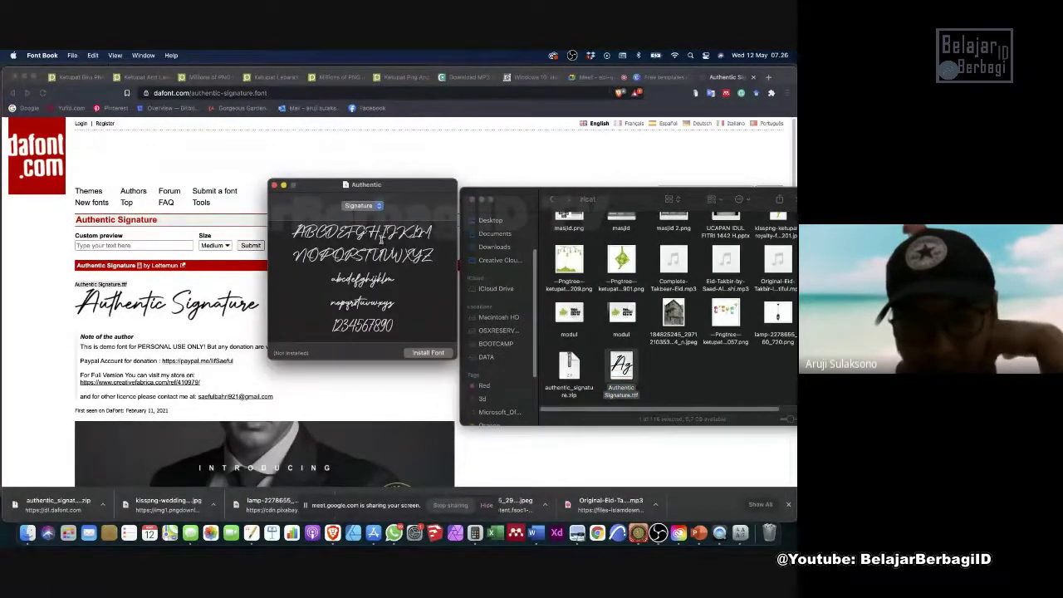
click(428, 357)
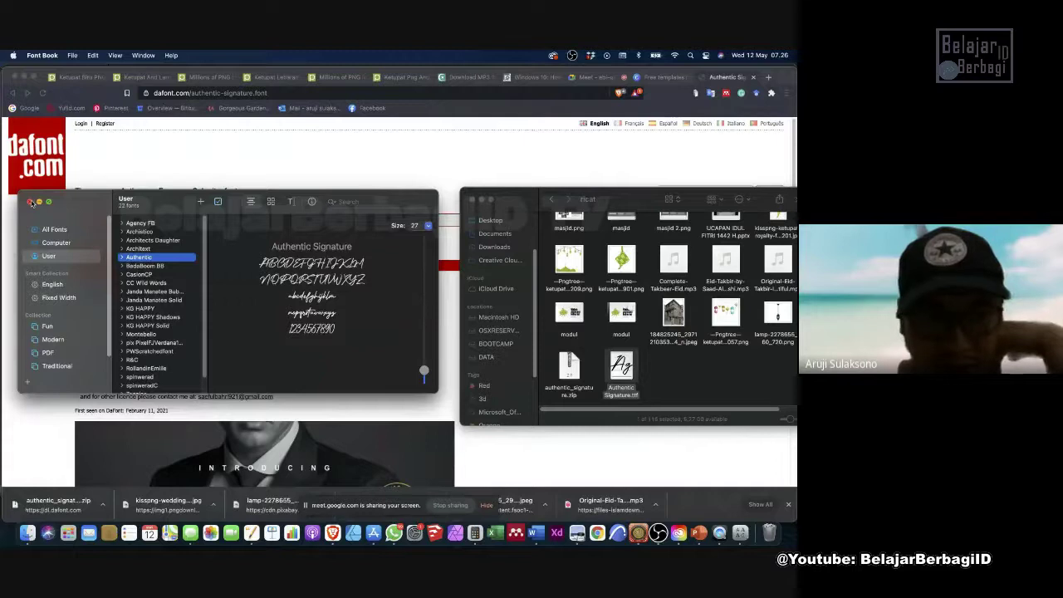
click(30, 202)
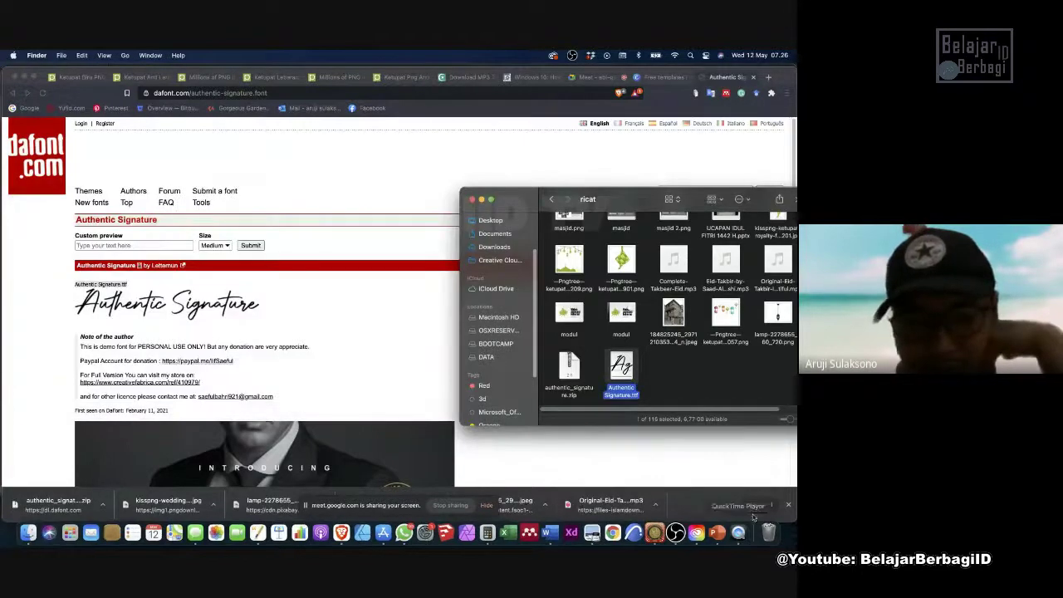
Switch to PowerPoint and look through the font list of the greeting text box for the newly installed Authentic Signature font.
click(717, 533)
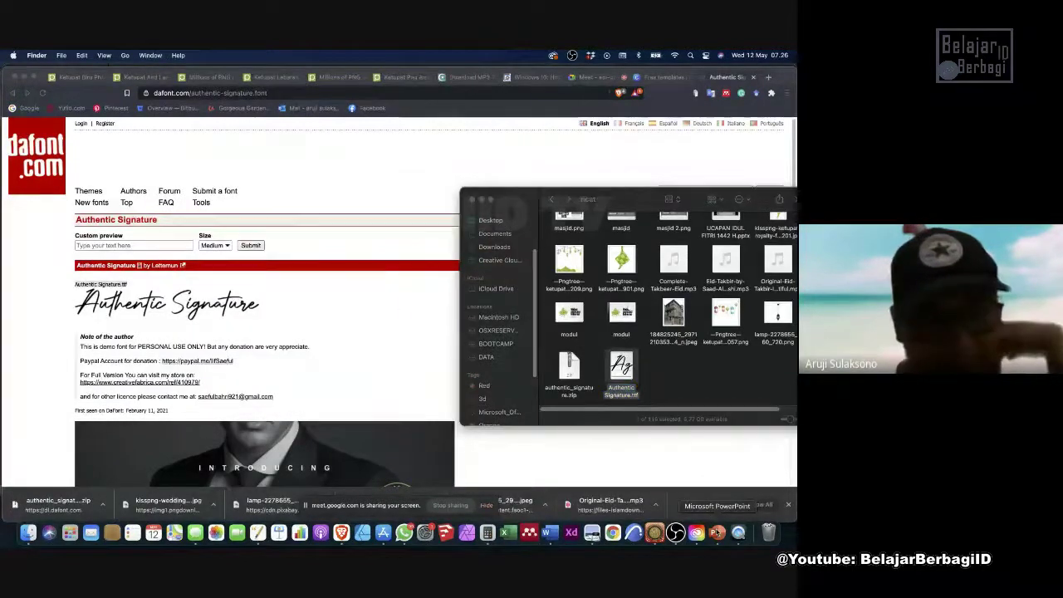
click(218, 101)
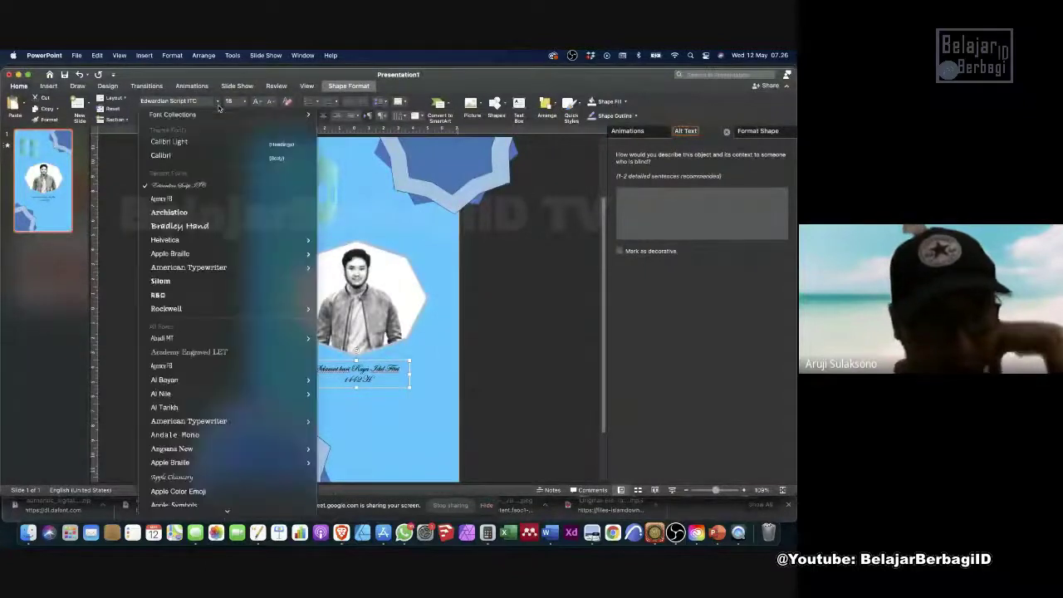
key(s)
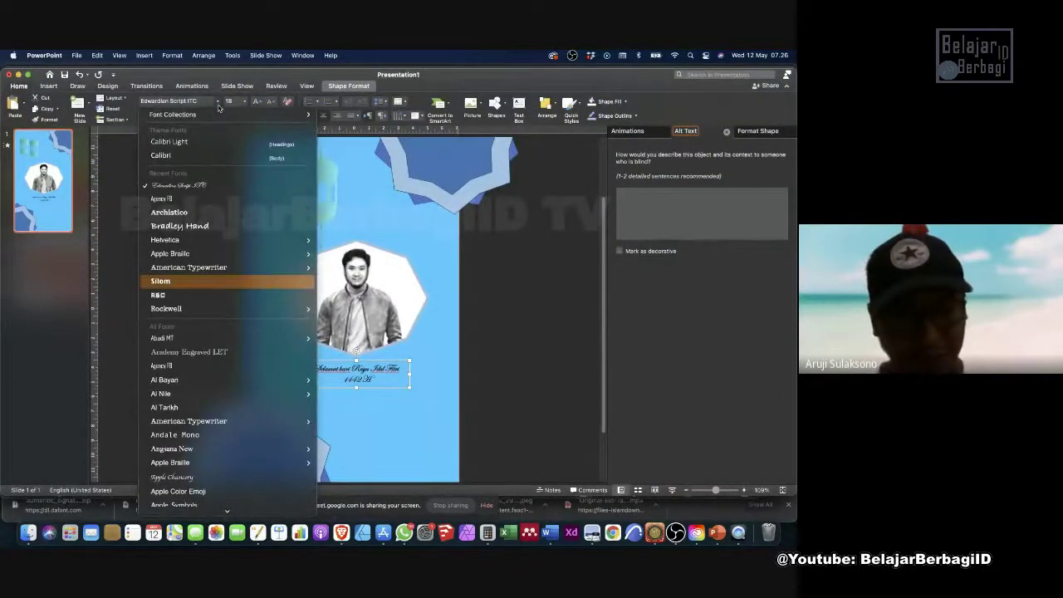
key(i)
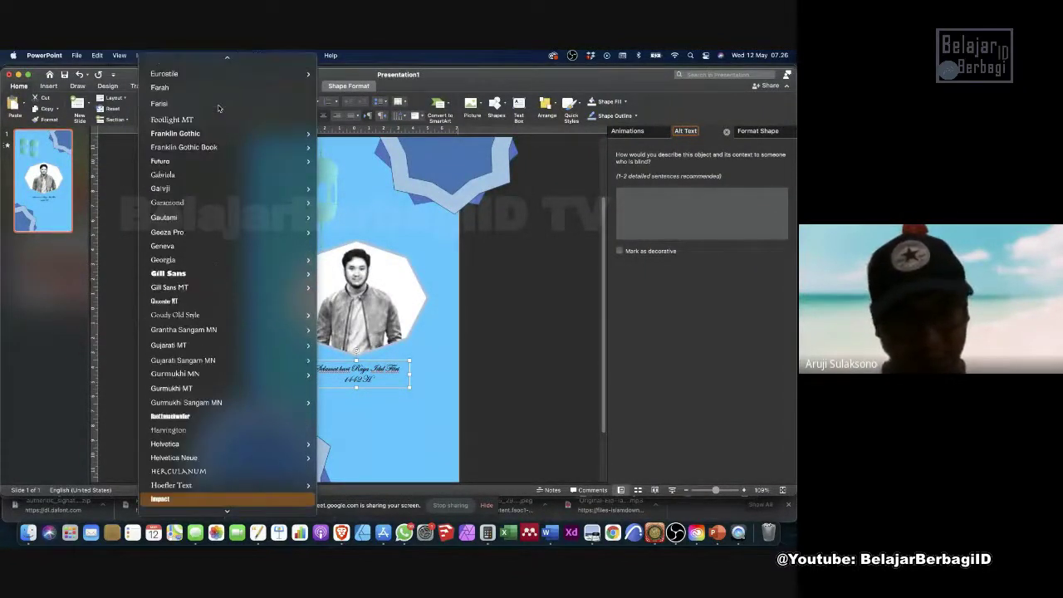
key(a)
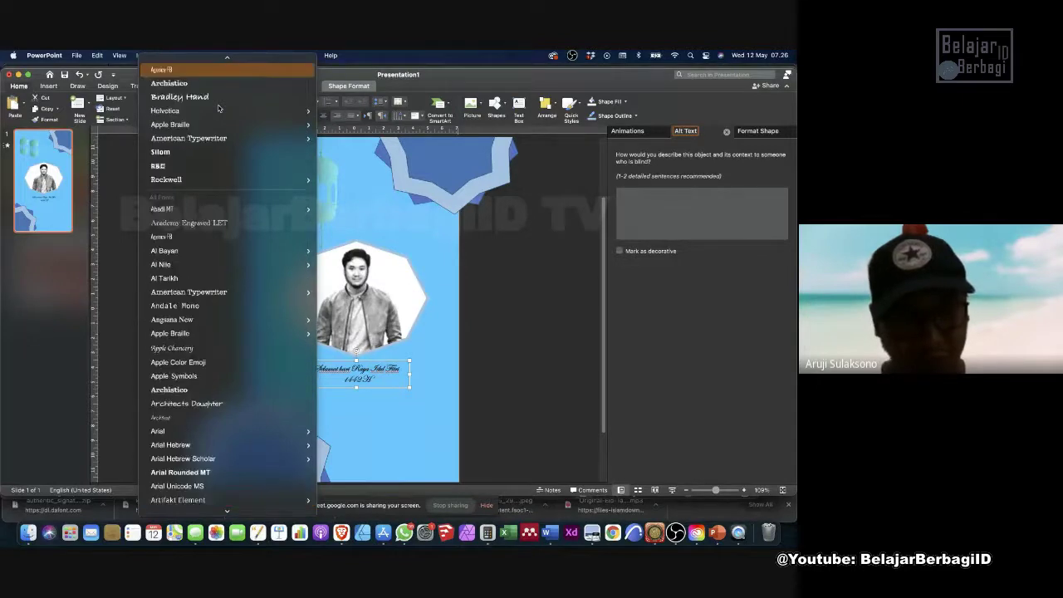
scroll(219, 108, down, 2)
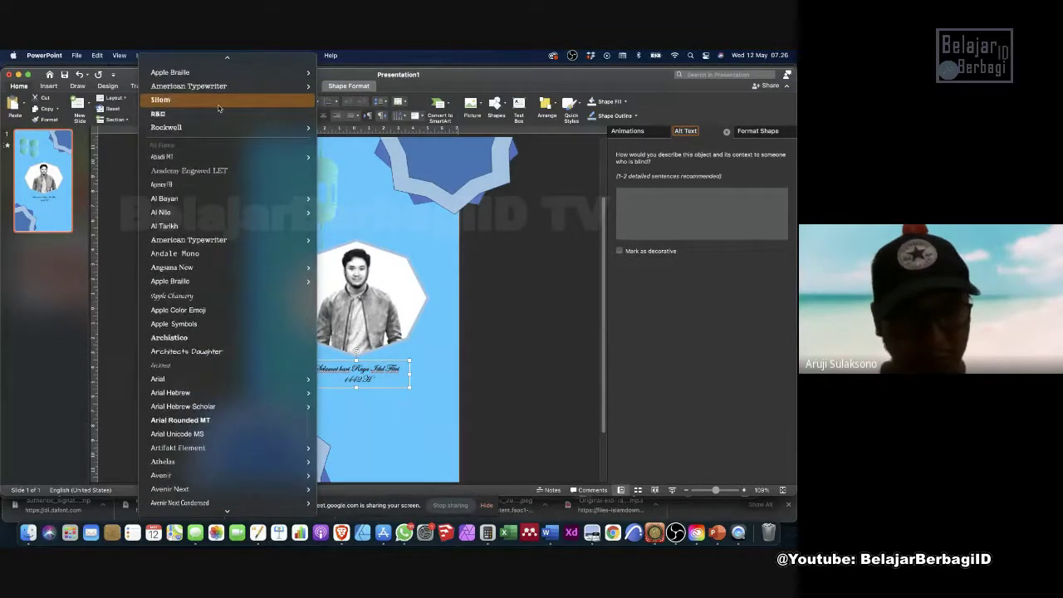
scroll(219, 108, down, 5)
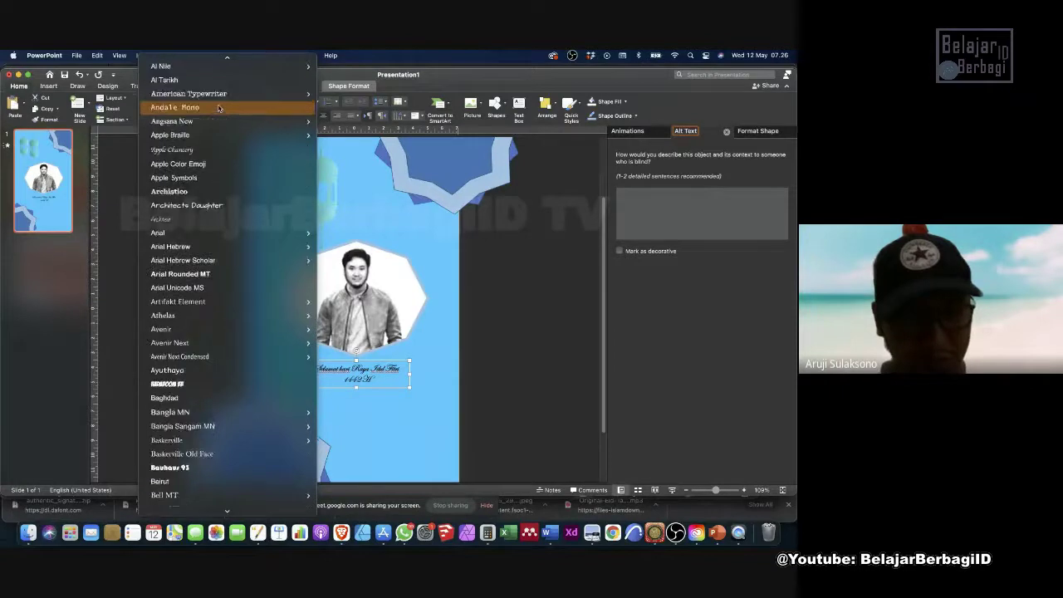
scroll(218, 108, down, 10)
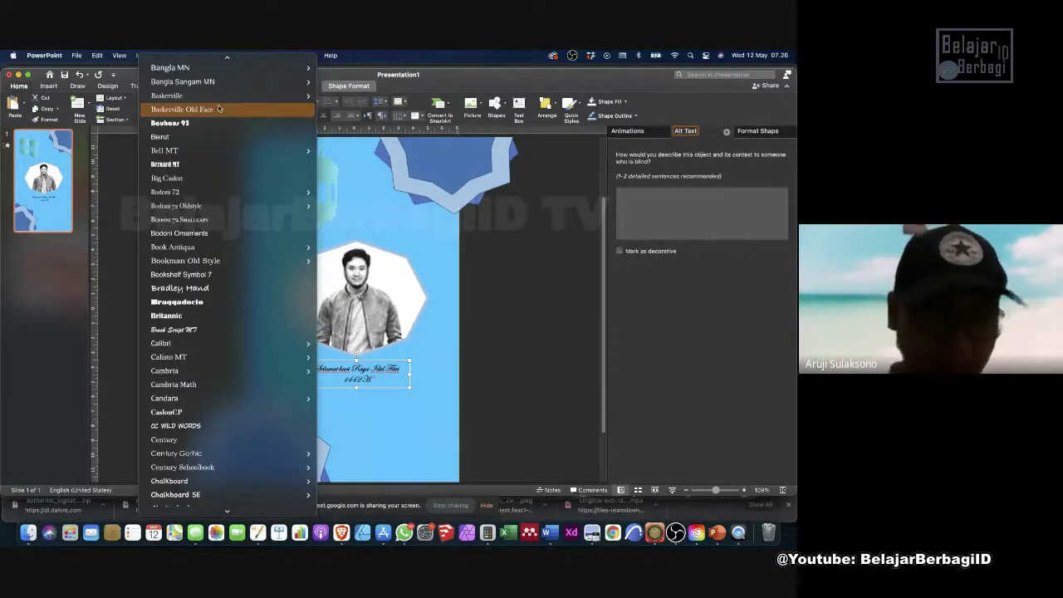
scroll(219, 108, down, 8)
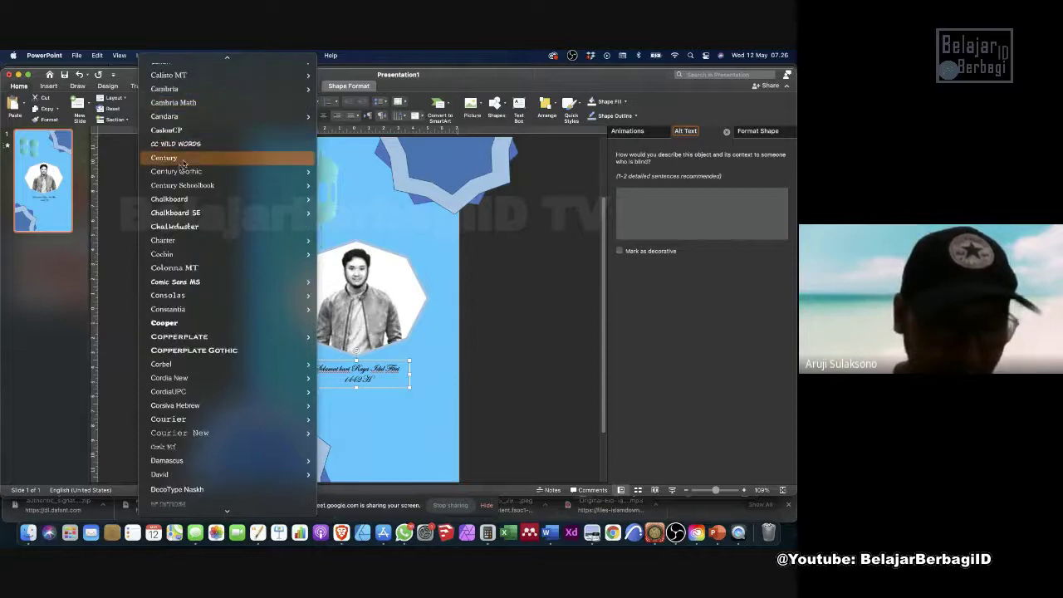
click(119, 195)
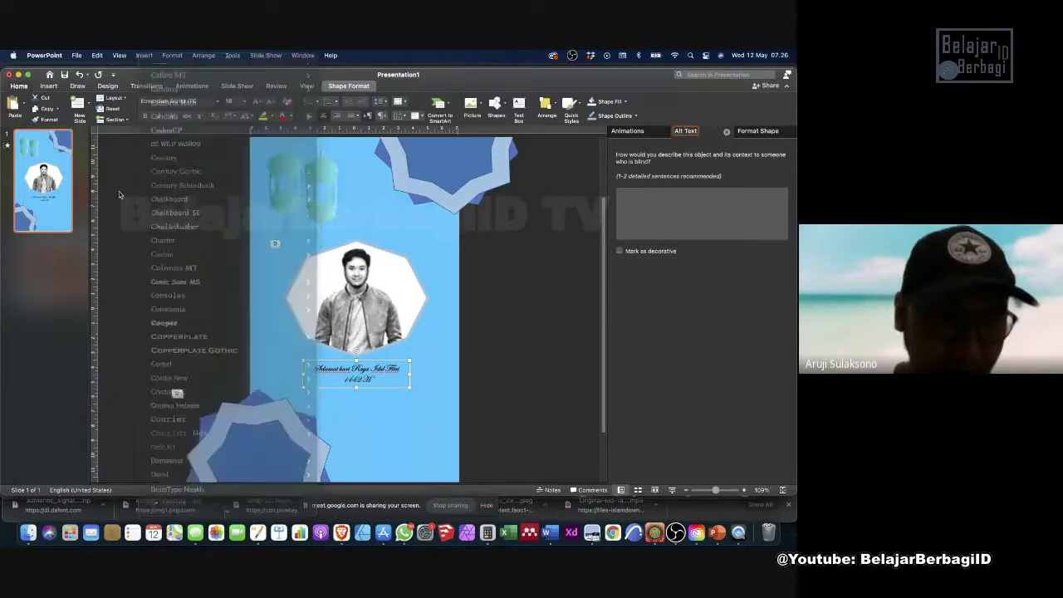
Try to apply the font "Signature" to the greeting text box by entering its name.
click(156, 100)
text(a)
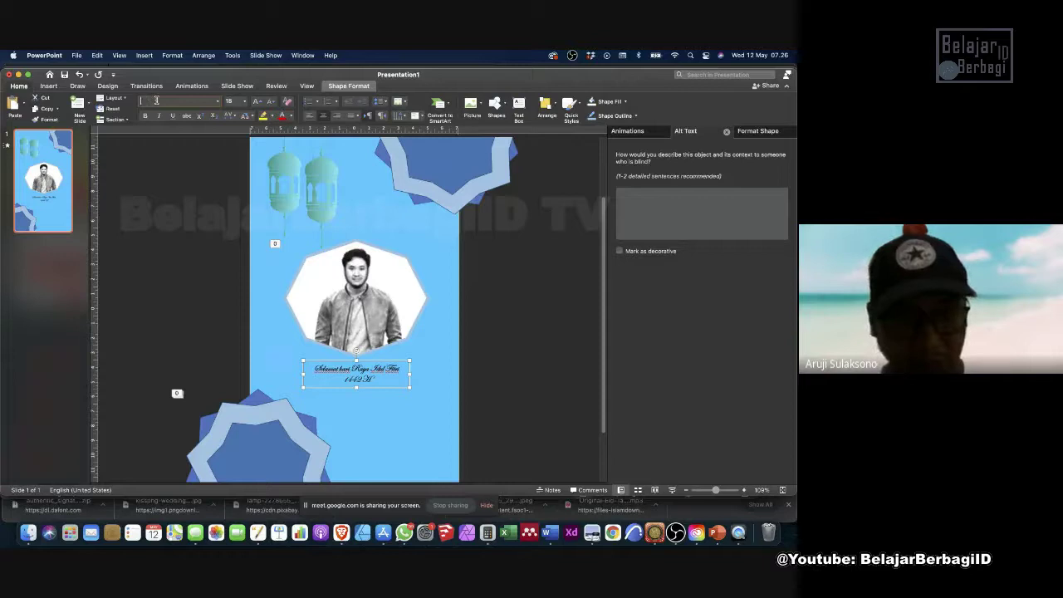
text(Signa)
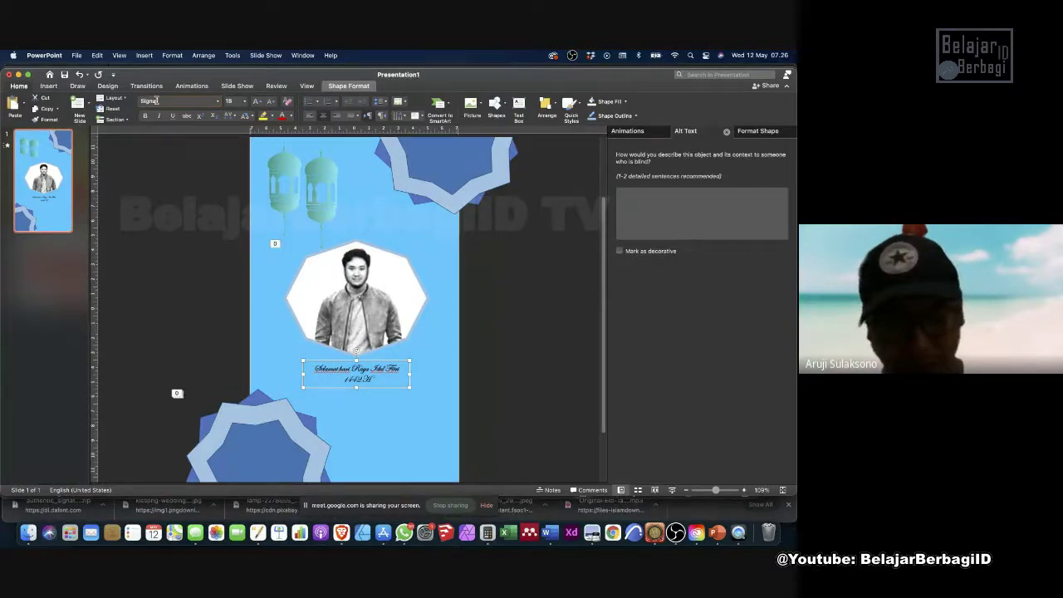
text(ture)
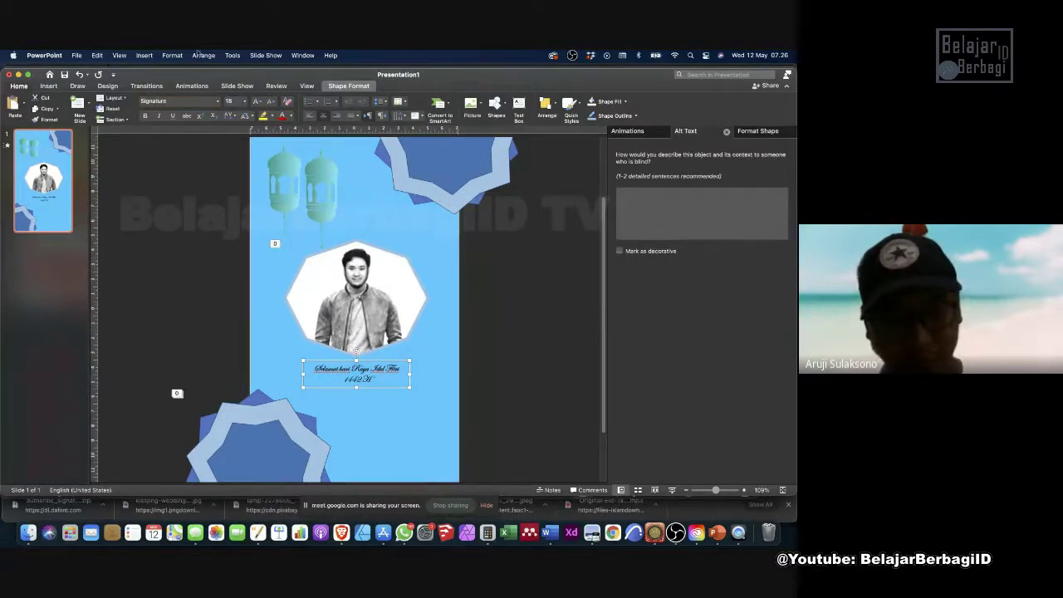
click(219, 102)
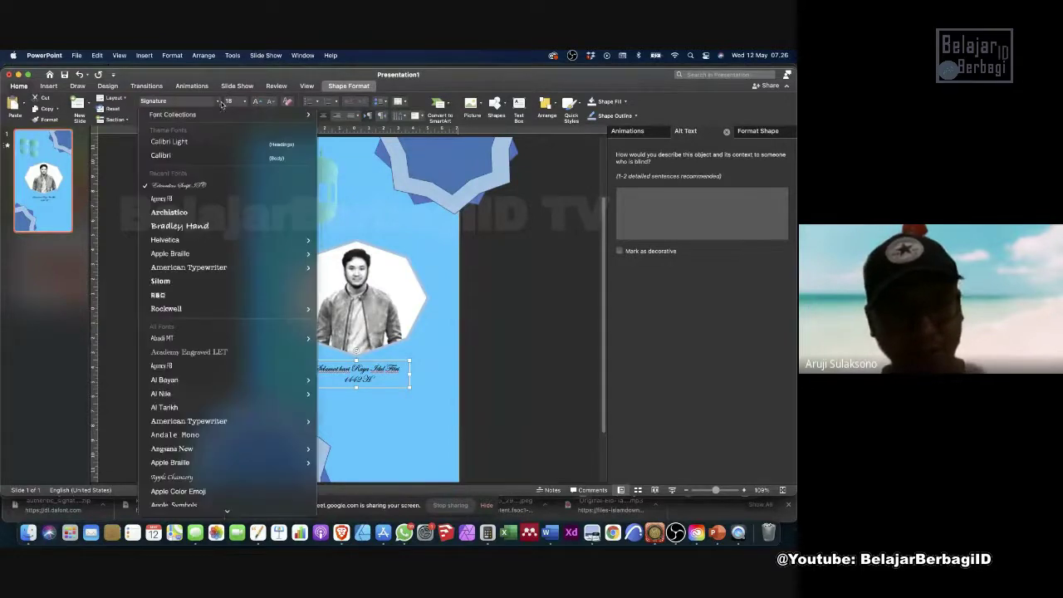
click(191, 197)
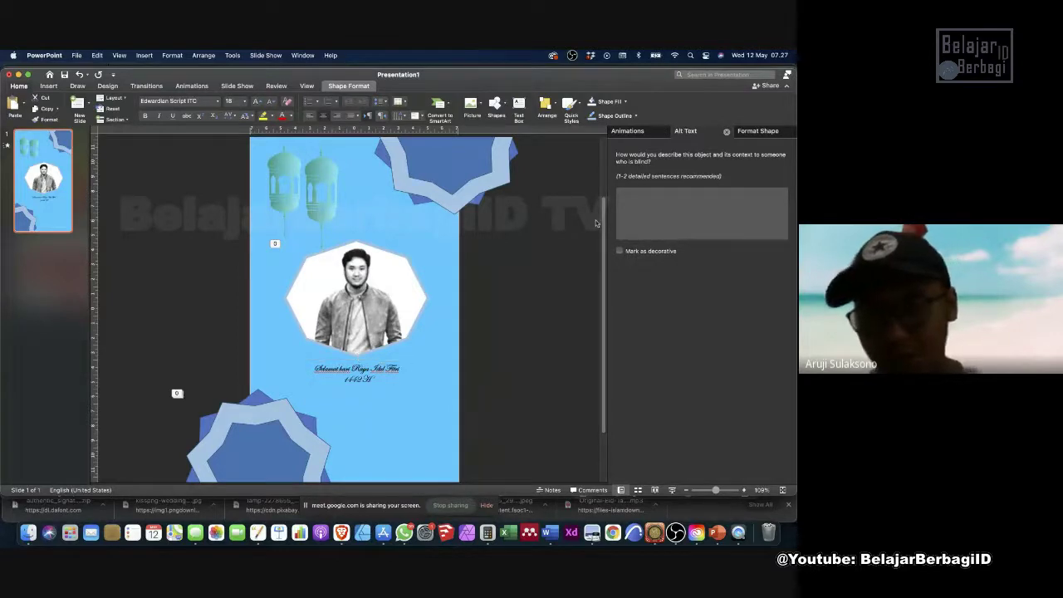
Set the font size of the entire "Selamat hari Raya Idul Fitri 1442 H" text box to 40.
click(362, 368)
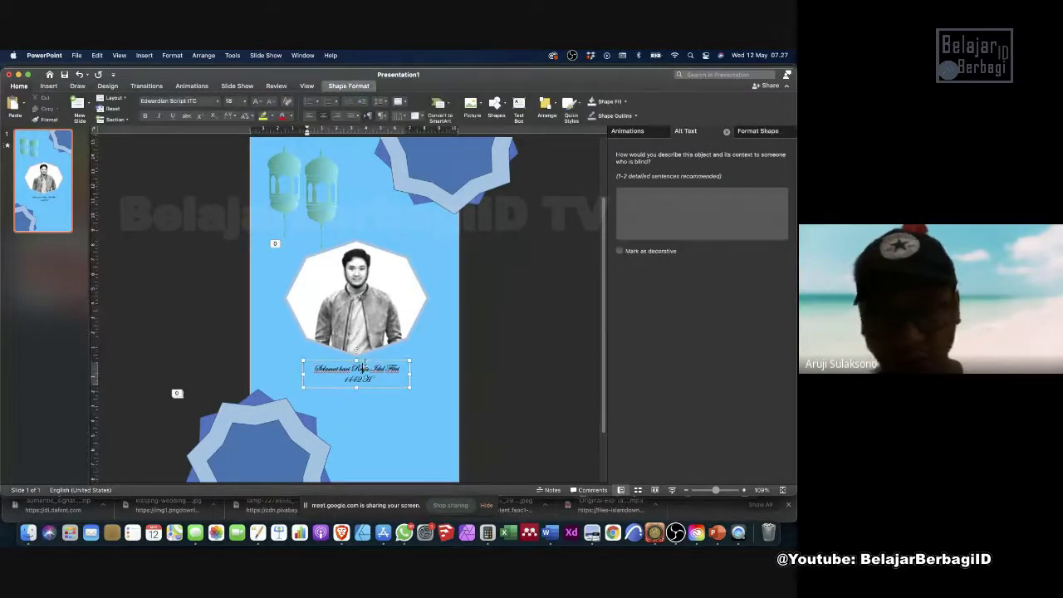
click(244, 101)
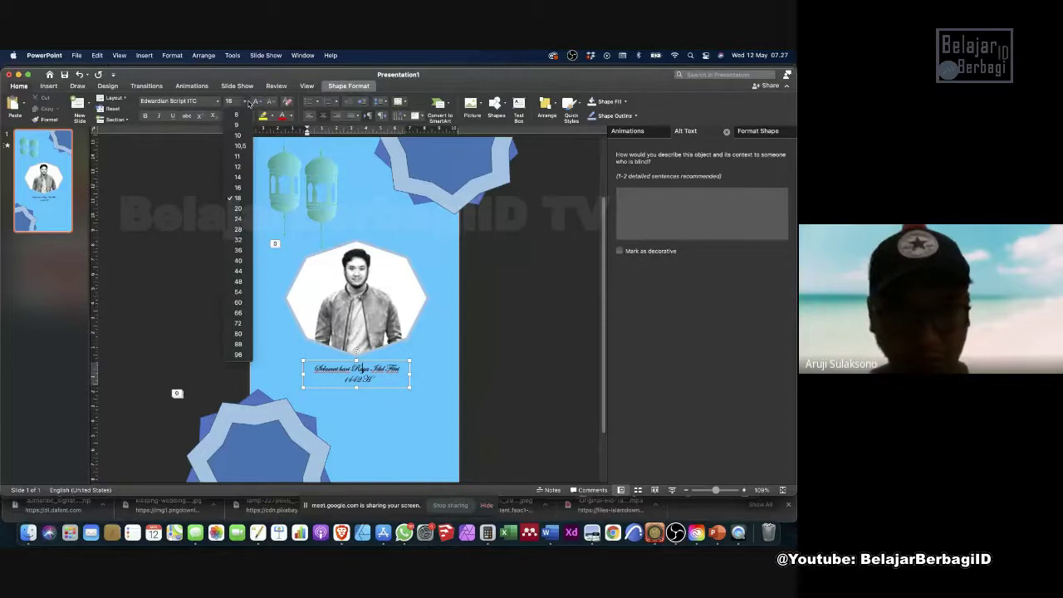
click(238, 260)
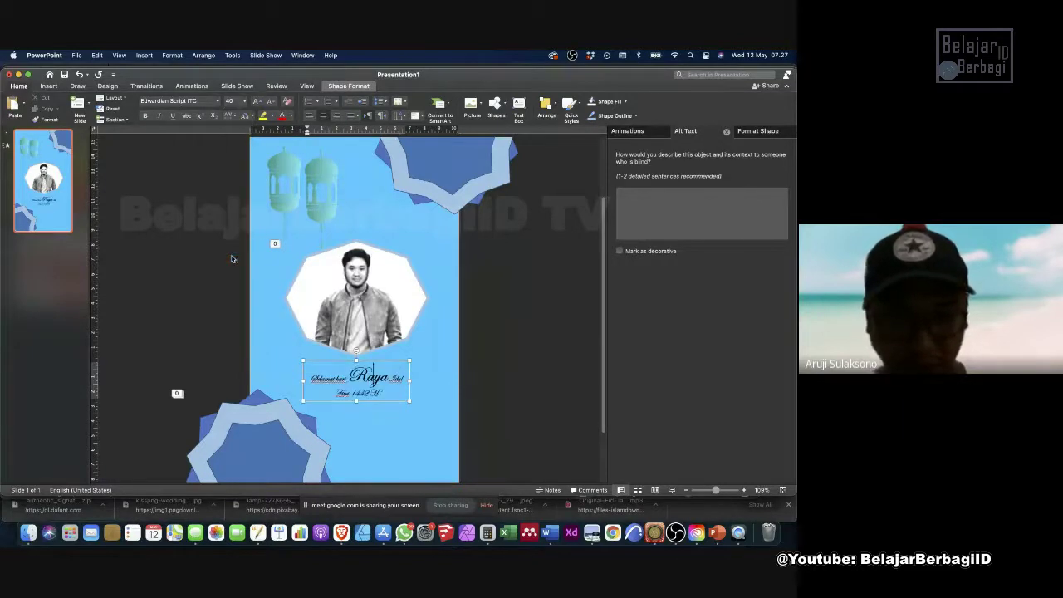
click(472, 347)
click(394, 402)
click(245, 100)
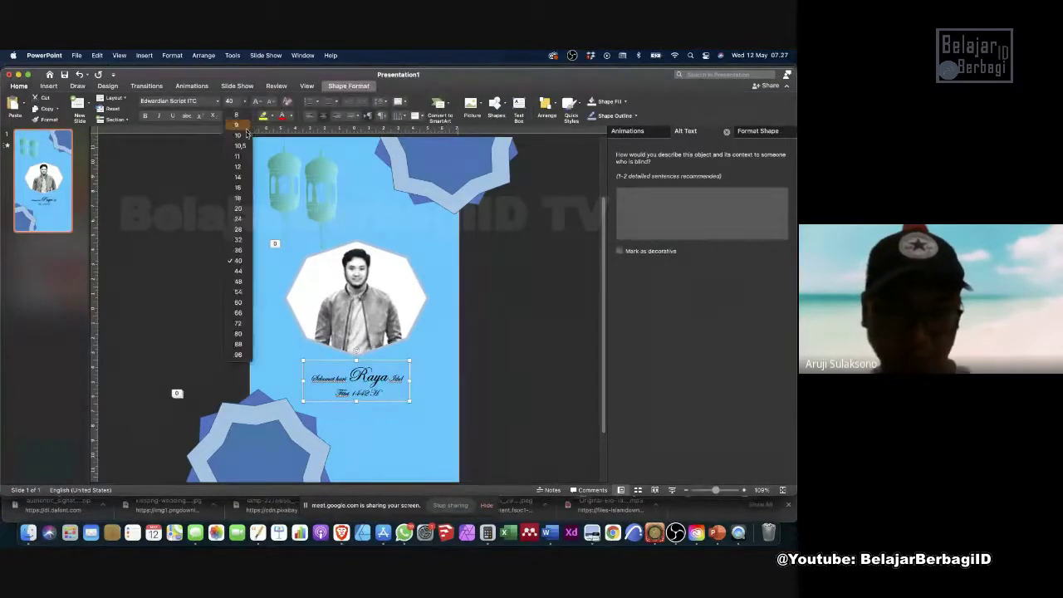
click(240, 259)
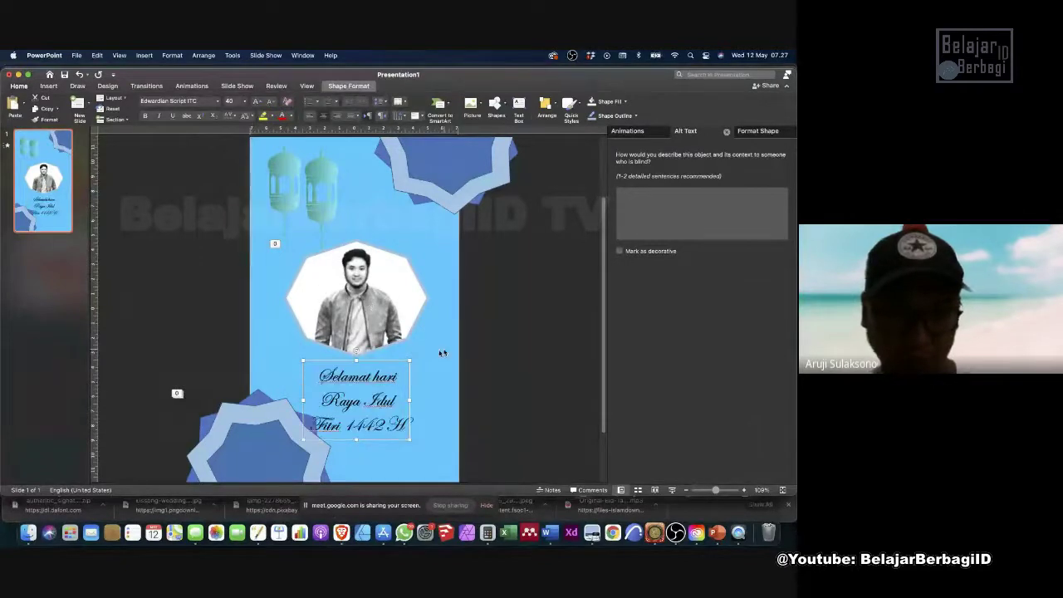
Set the greeting text's font size to 28 and reposition its text box just below the portrait.
drag(398, 363, 402, 348)
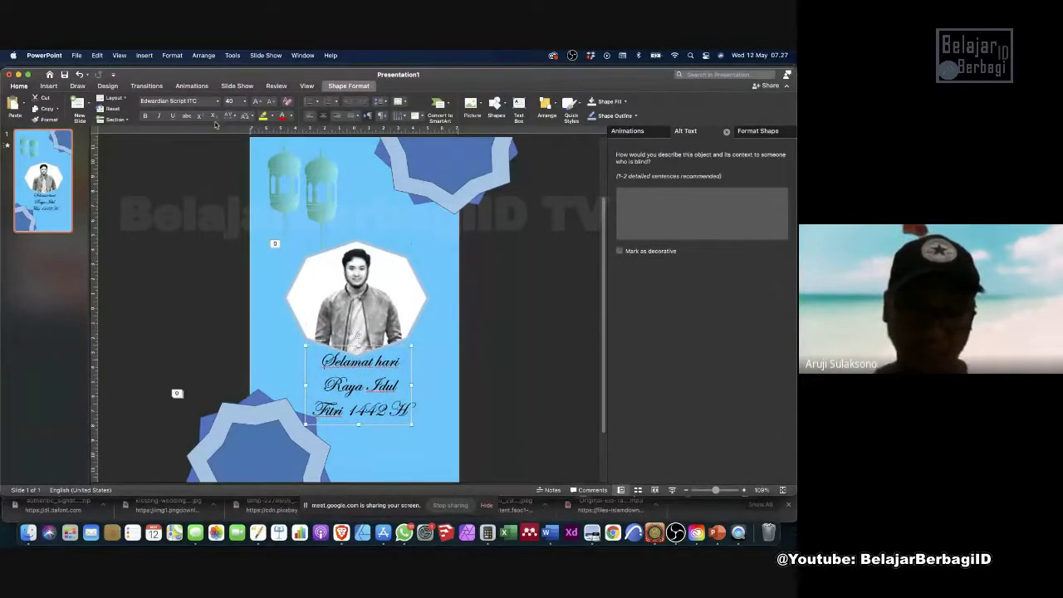
click(243, 100)
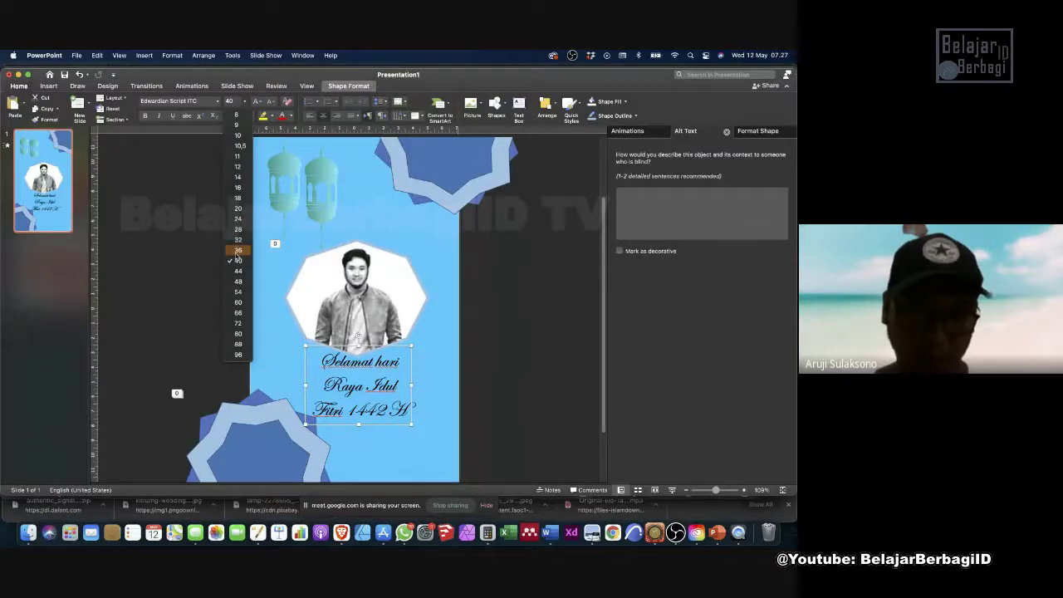
click(235, 257)
click(244, 101)
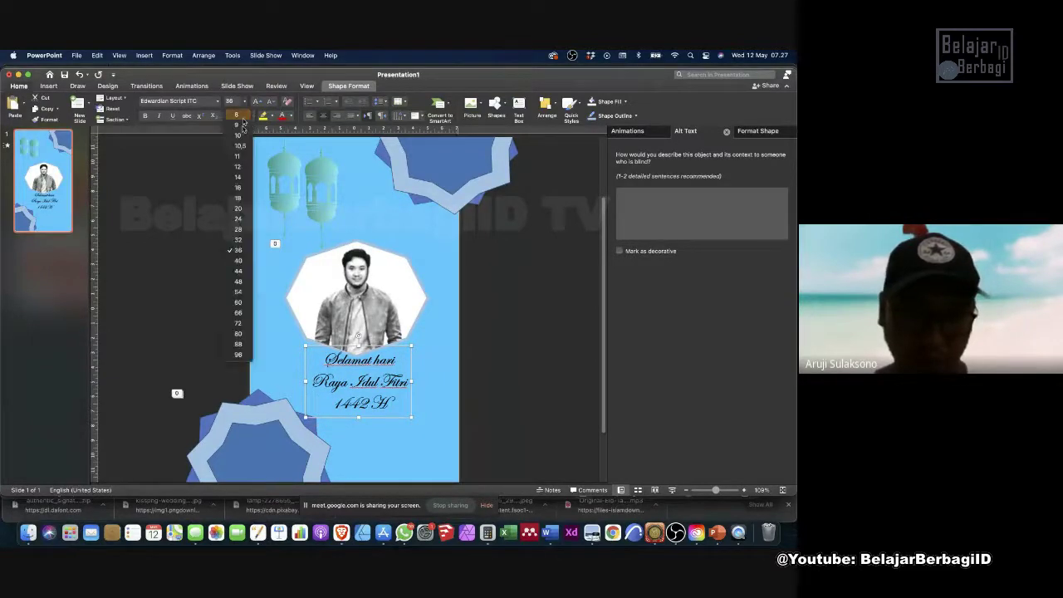
click(238, 228)
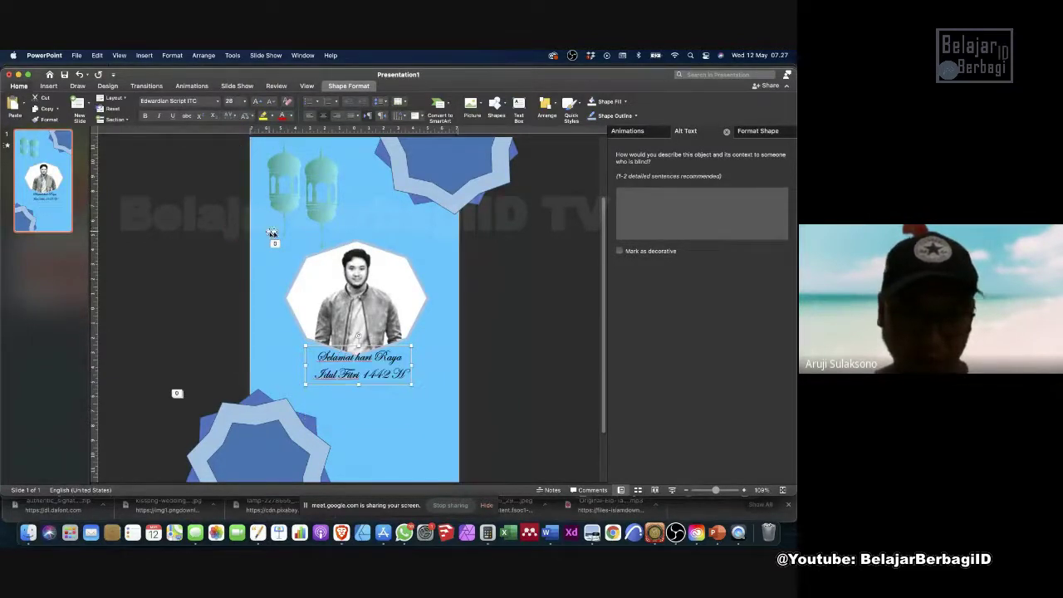
drag(387, 388, 383, 396)
click(494, 278)
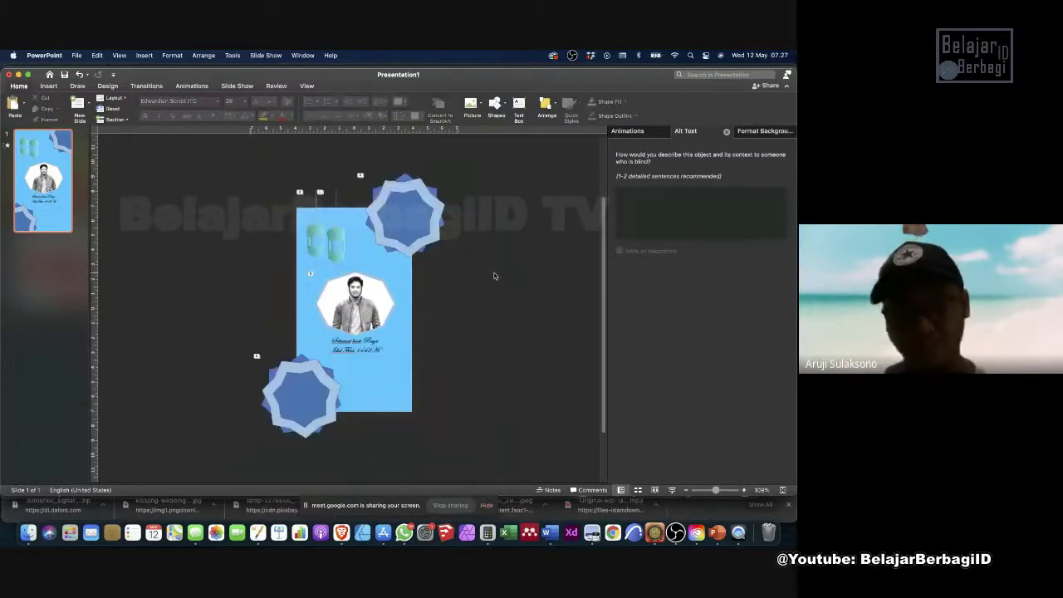
Make the "Selamat hari Raya Idul Fitri 1442 H" greeting text bold.
scroll(383, 397, up, 5)
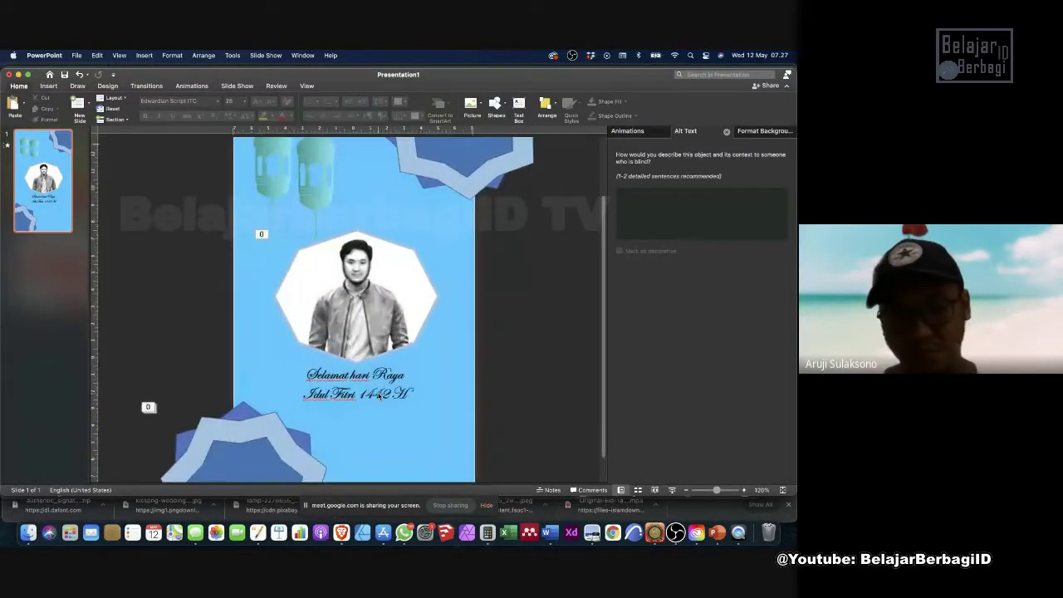
click(381, 394)
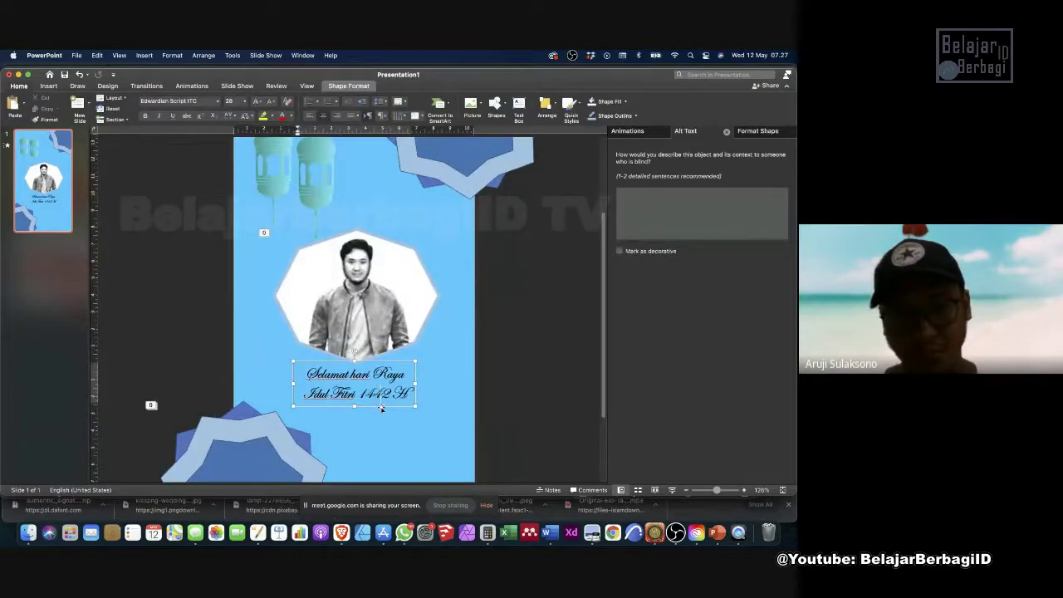
click(379, 405)
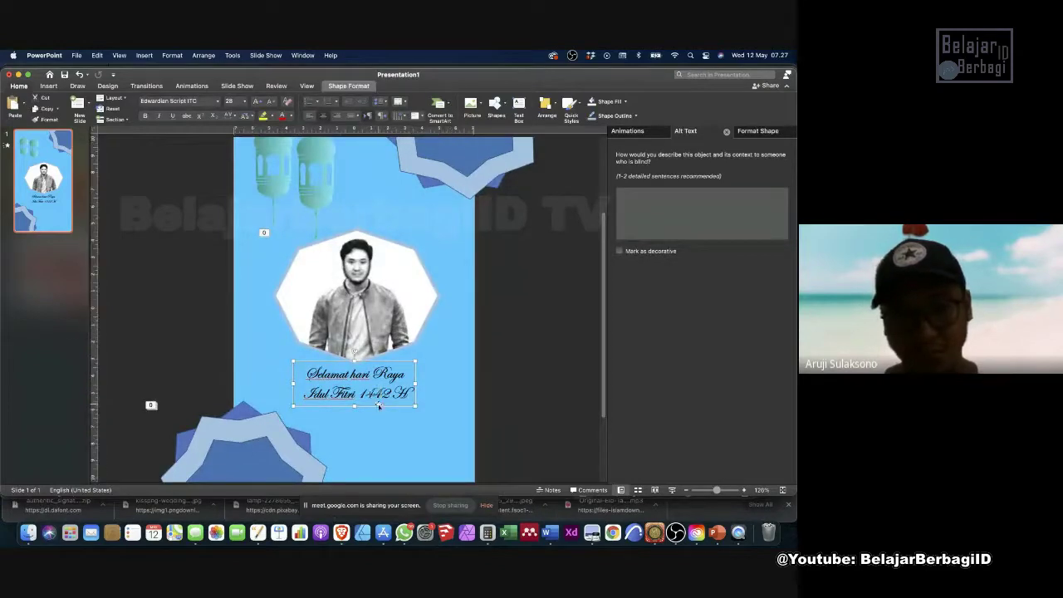
click(145, 116)
click(551, 411)
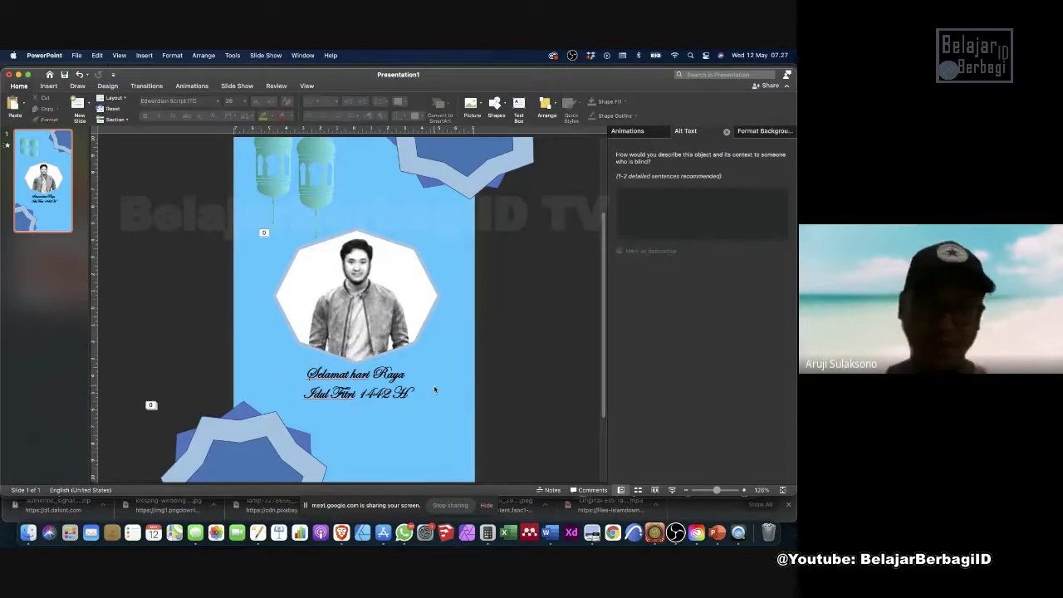
scroll(435, 391, down, 2)
scroll(395, 378, up, 2)
Try a smaller portrait frame with its photo, centred on the slide above the greeting text.
click(368, 387)
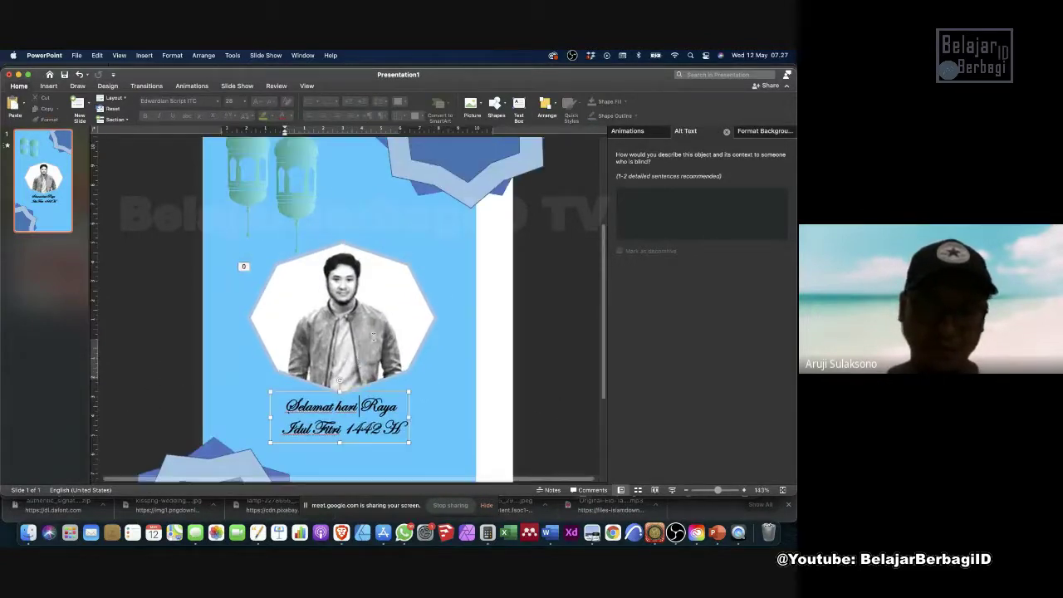
scroll(368, 387, down, 2)
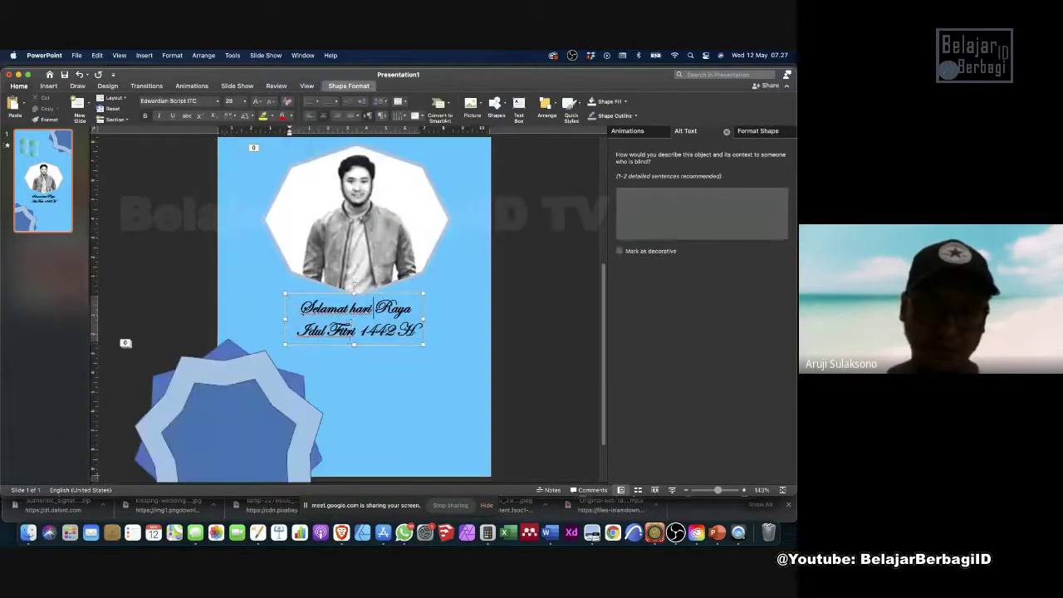
click(278, 238)
drag(261, 295, 291, 272)
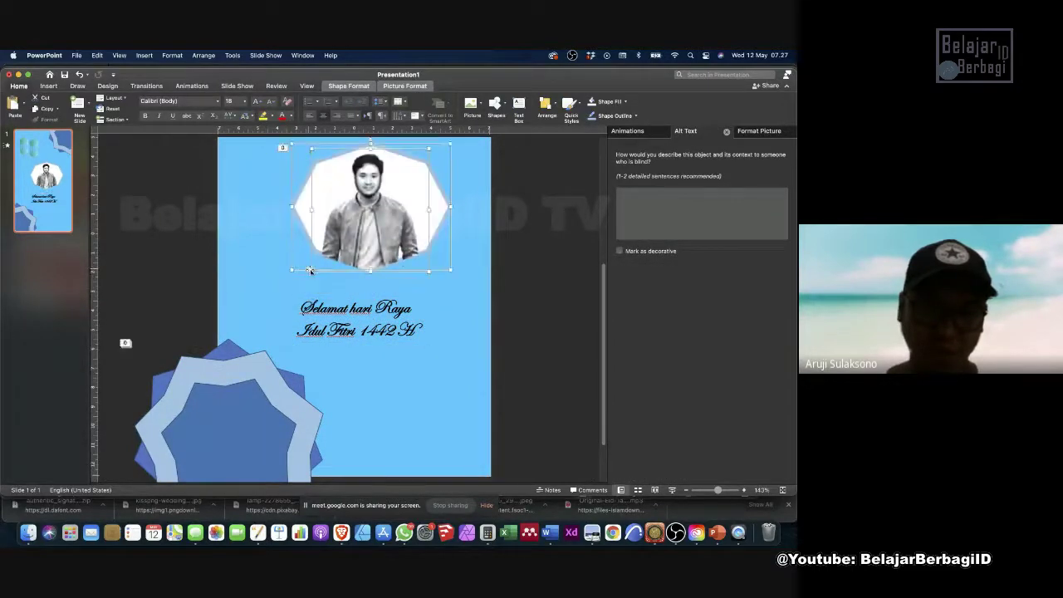
drag(381, 230, 387, 227)
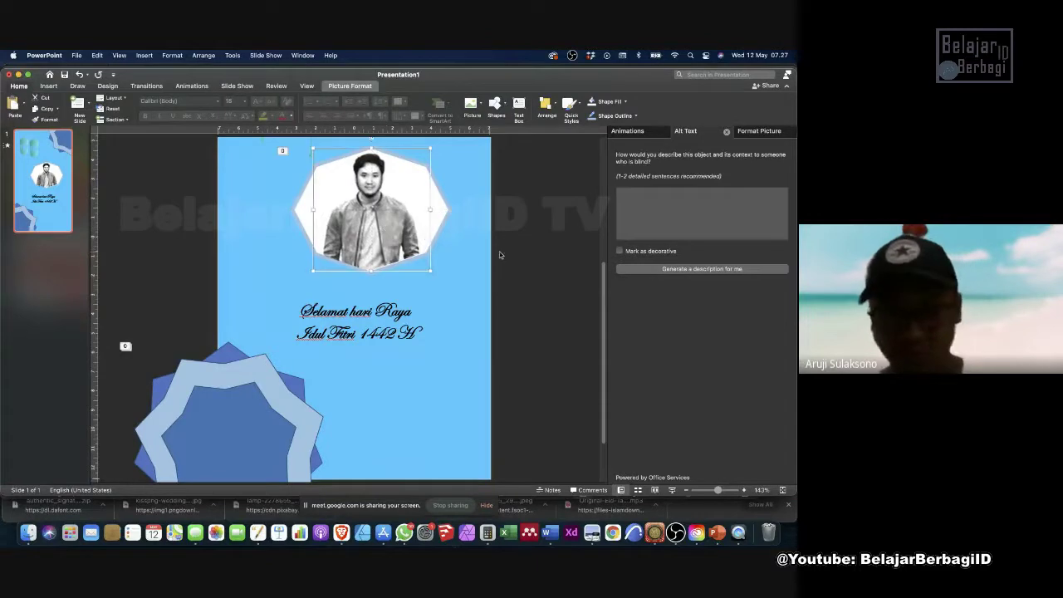
scroll(505, 256, up, 3)
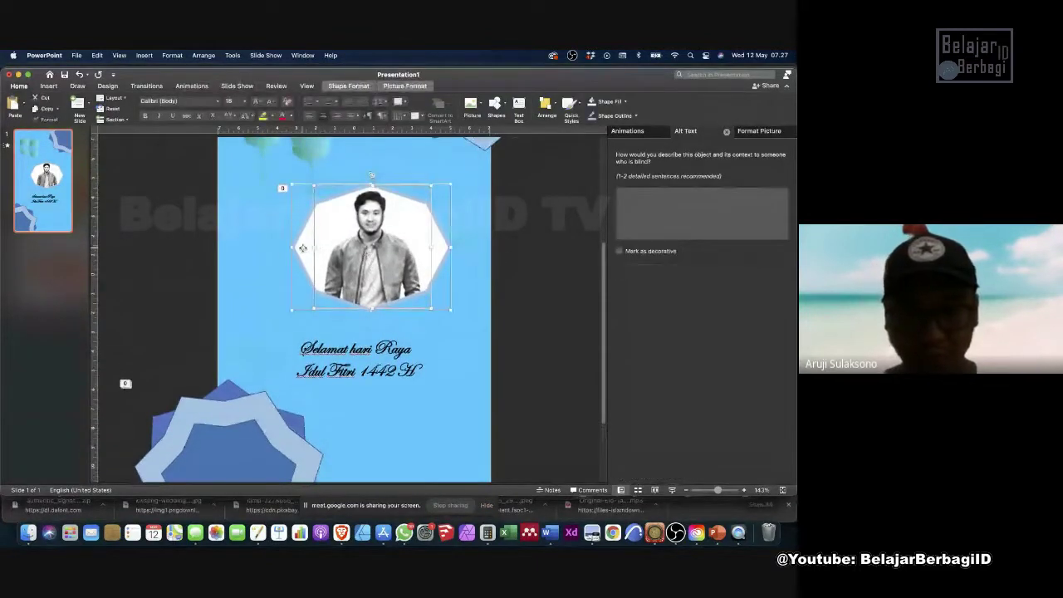
drag(300, 247, 283, 259)
click(530, 257)
scroll(530, 261, down, 3)
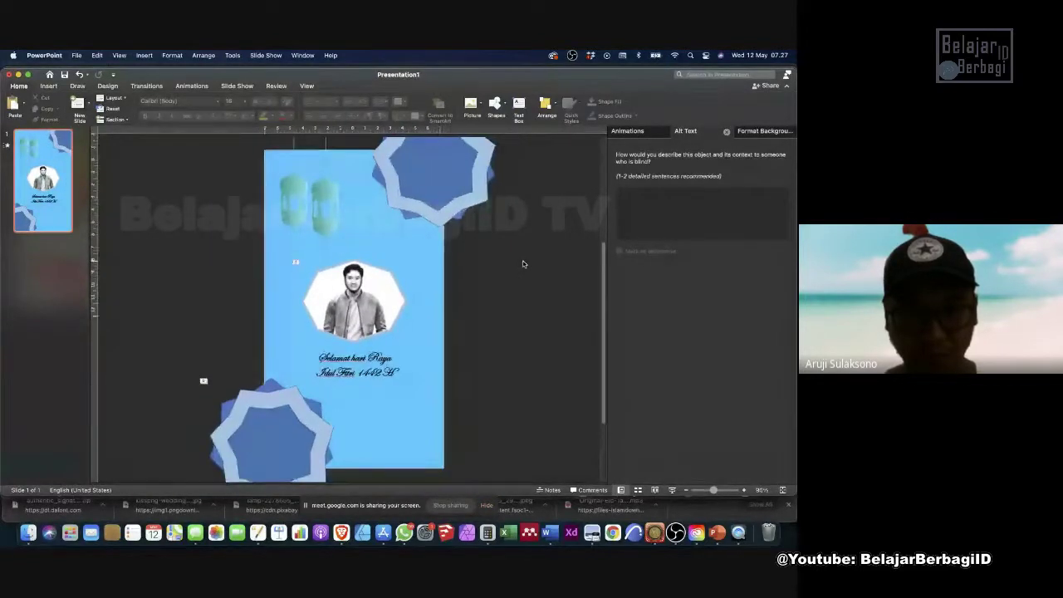
Undo the resizing and repositioning of the portrait.
key(super+z)
key(super+z)
key(super+z)
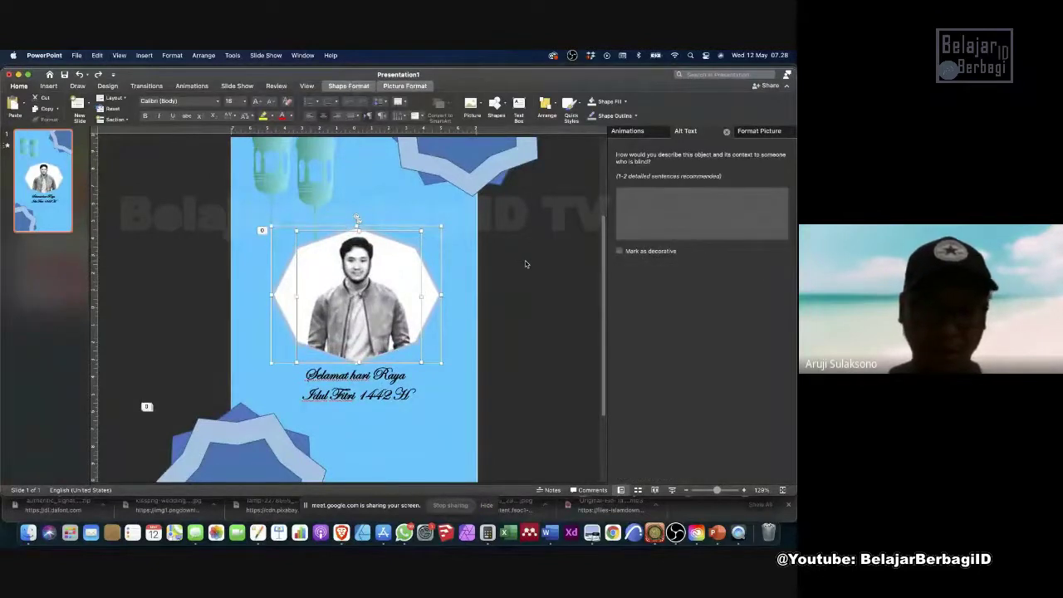
click(525, 264)
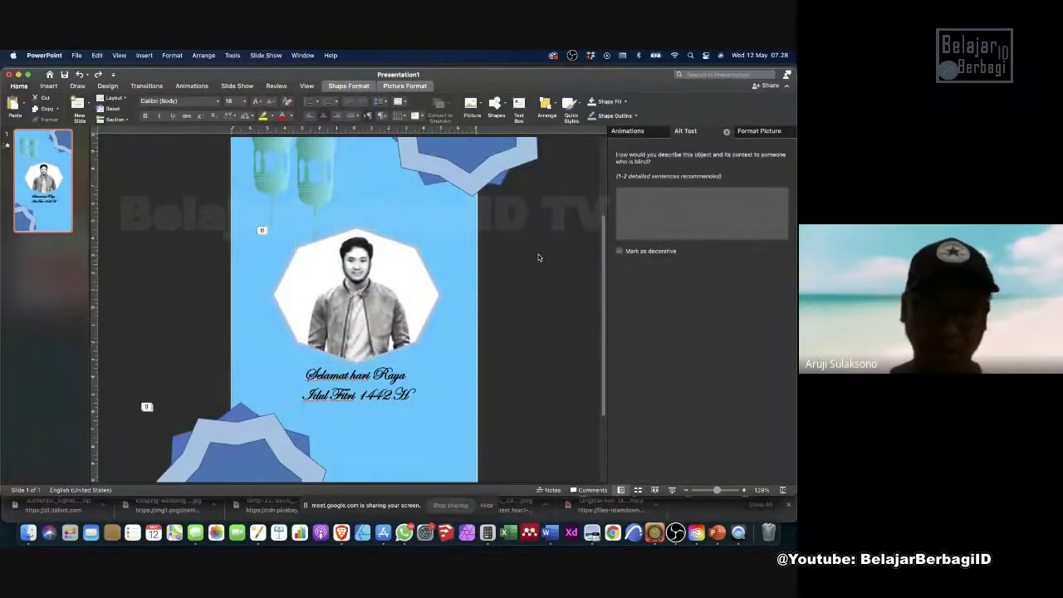
Move the greeting text box lower on the slide and place a duplicate of it directly above.
click(342, 406)
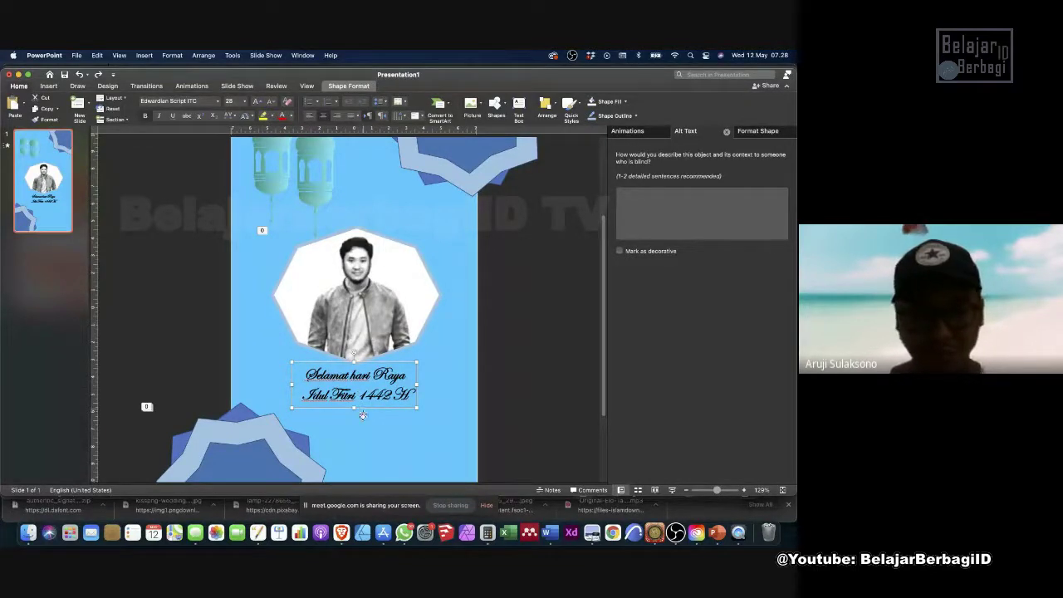
drag(362, 415, 362, 448)
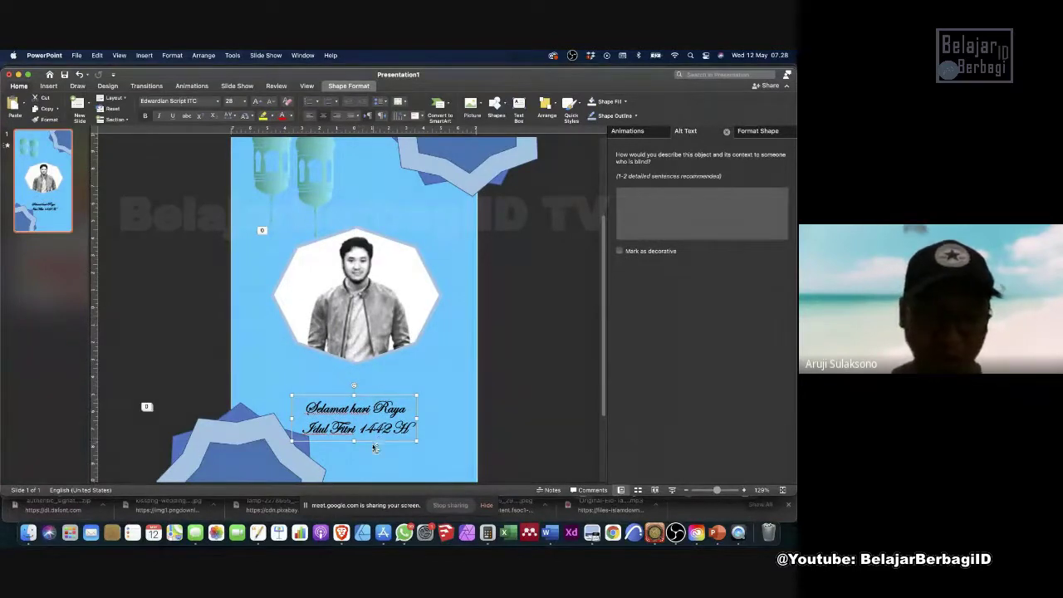
drag(374, 447, 368, 395)
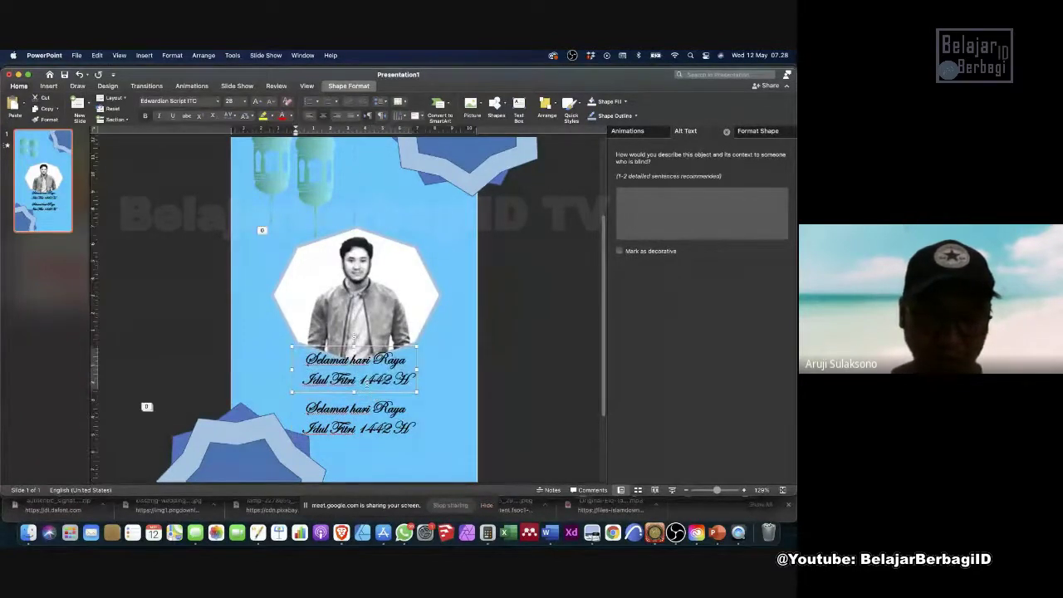
Replace the text of the duplicated greeting box with "Kami sekeluarga mengucapkan".
text(Ka)
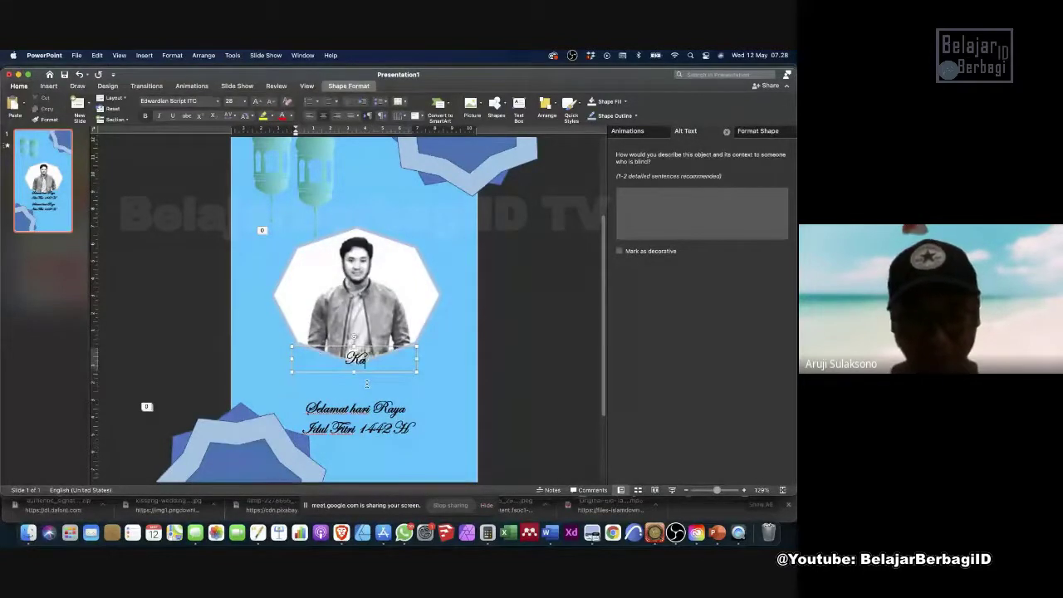
text(mi se)
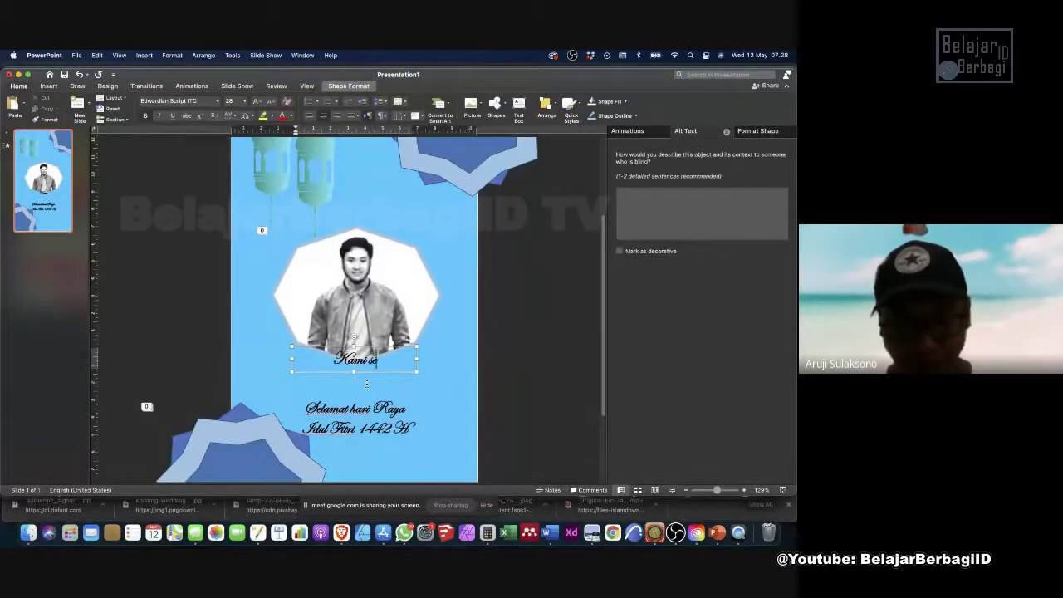
text( keluarga)
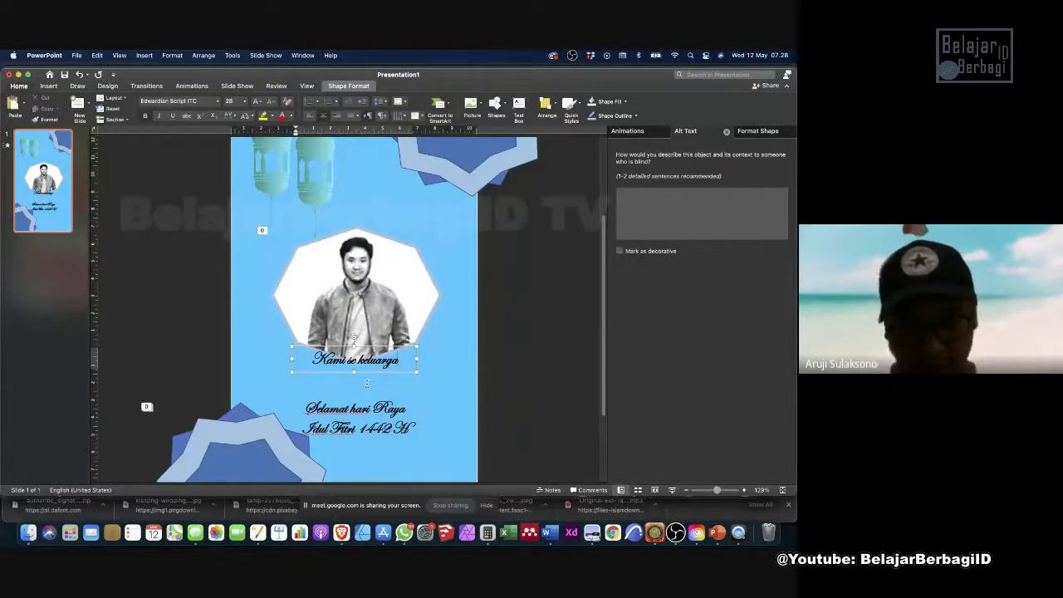
key(BackSpace)
key(BackSpace)
key(BackSpace)
key(BackSpace)
key(BackSpace)
key(BackSpace)
key(BackSpace)
key(BackSpace)
key(BackSpace)
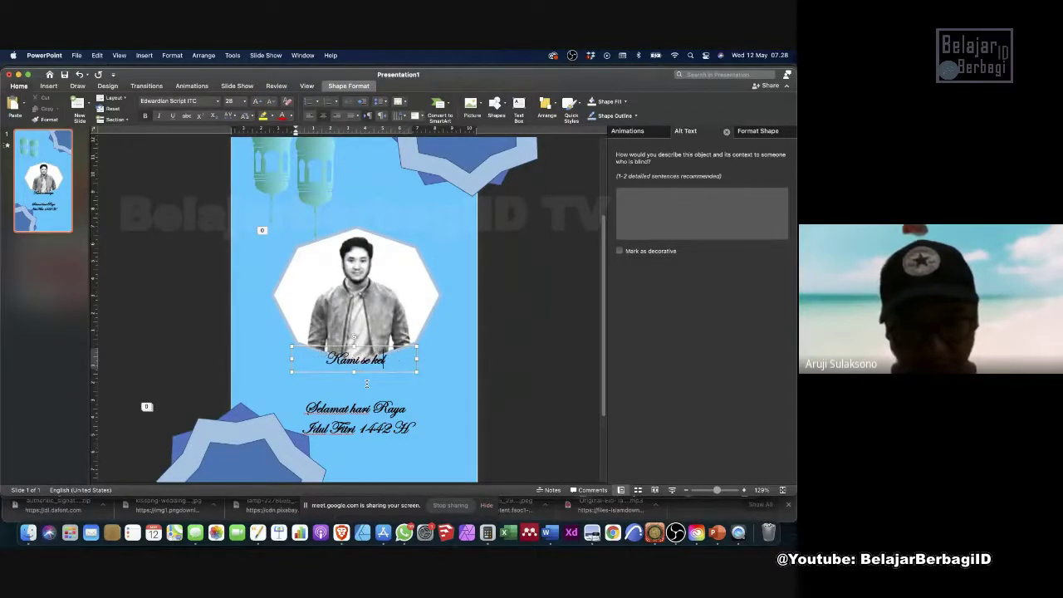
text(keluarga me)
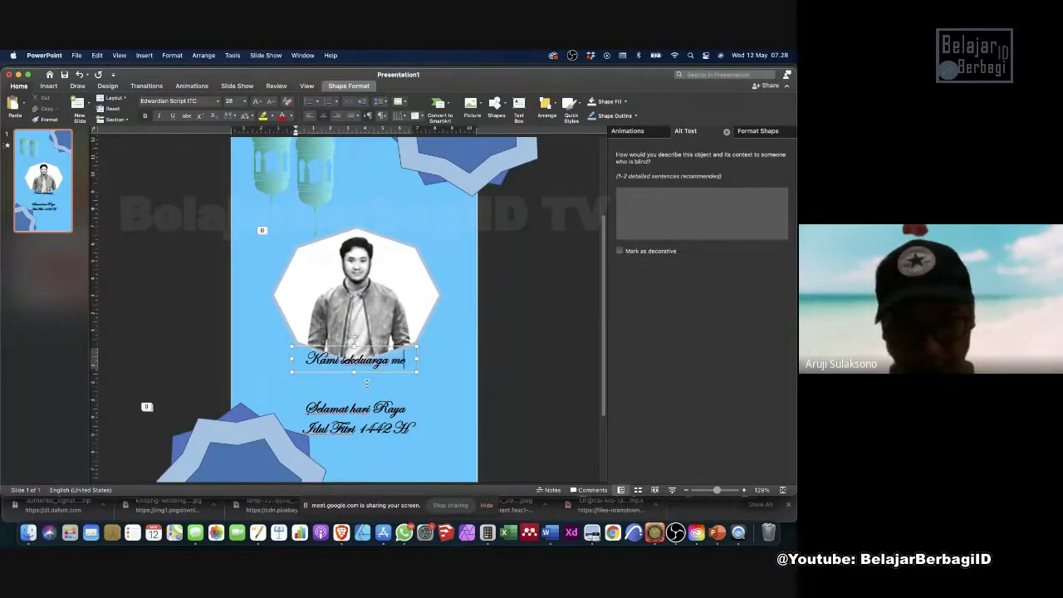
key(Return)
text(mengucap)
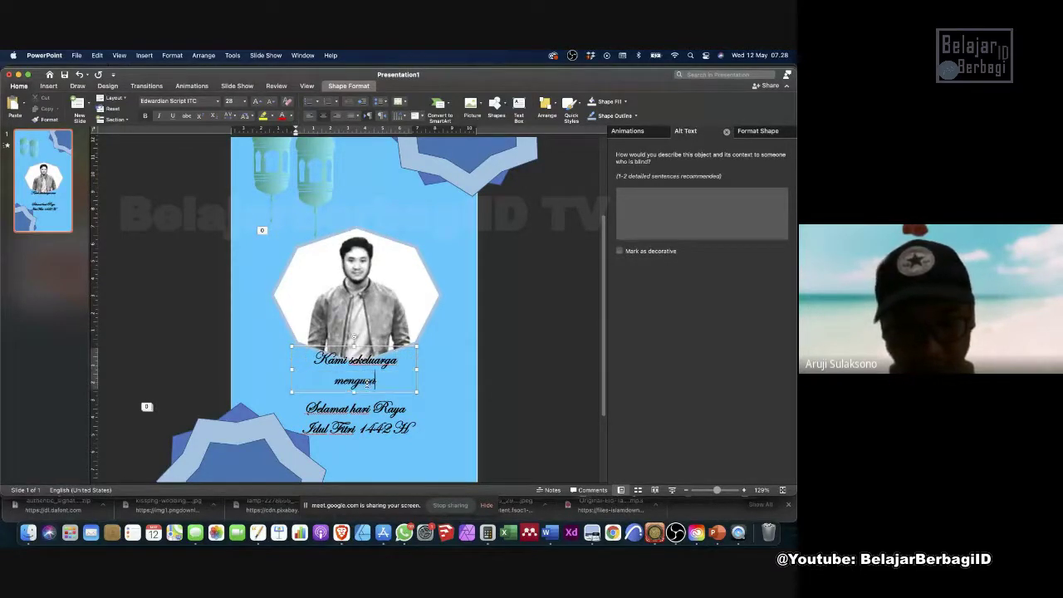
text(kan)
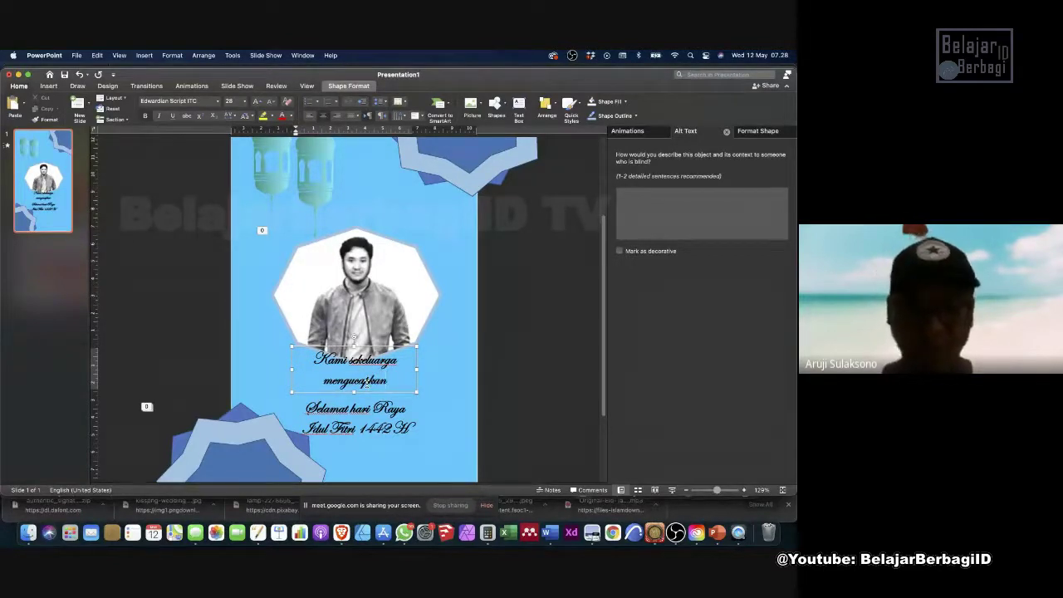
Arrange the text boxes with the Idul Fitri greeting directly below the portrait and "Kami sekeluarga mengucapkan" underneath it.
drag(370, 390, 370, 407)
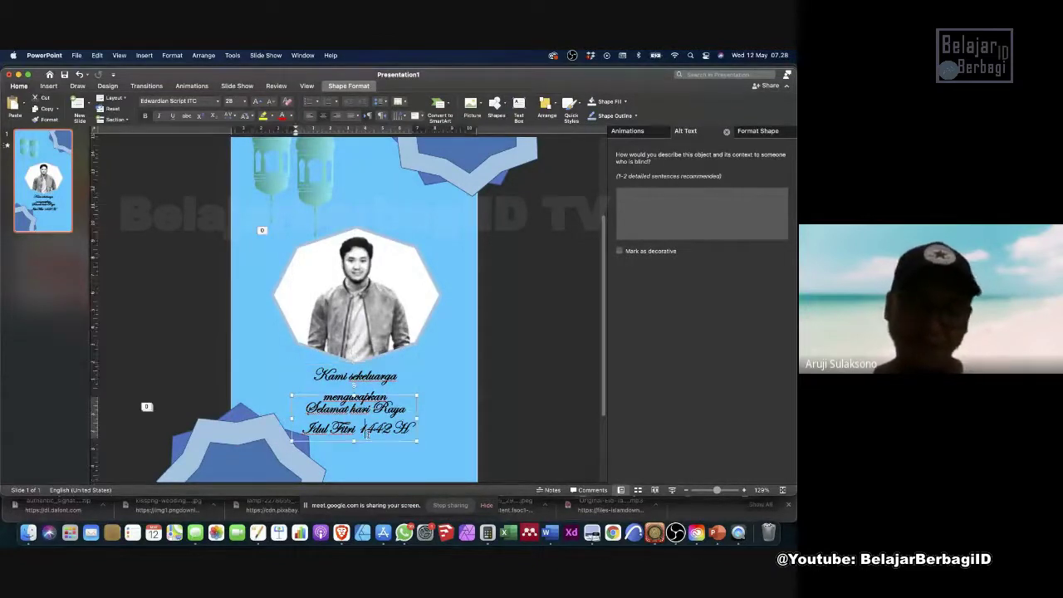
drag(379, 439, 378, 407)
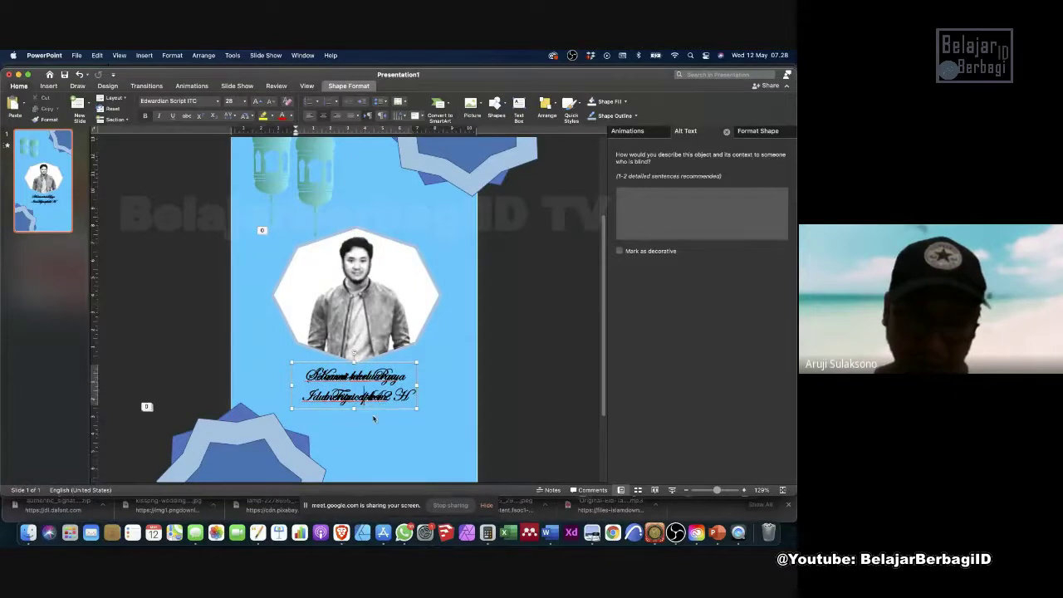
drag(362, 361, 362, 404)
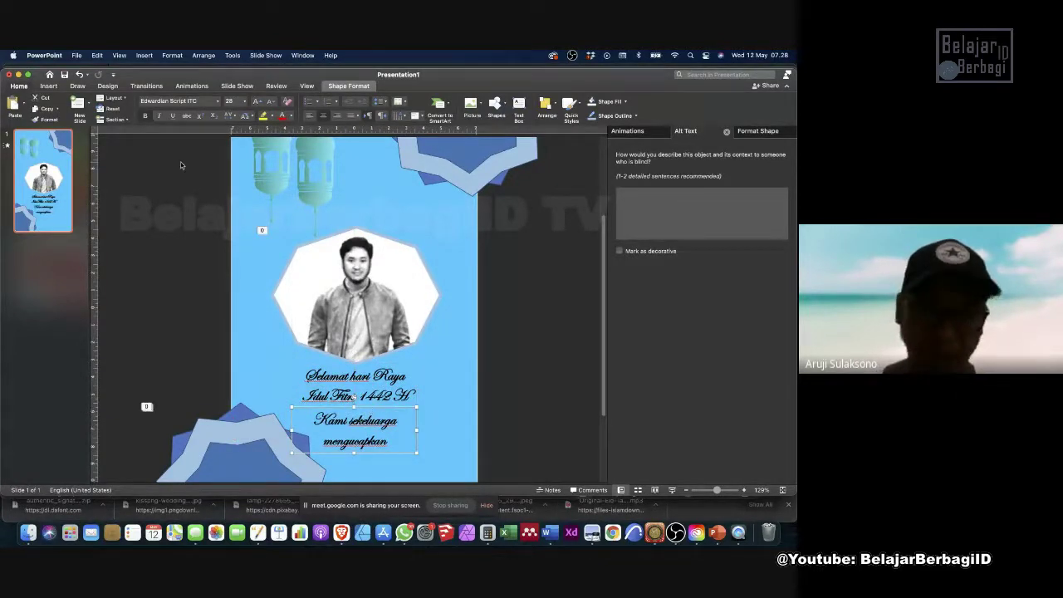
Apply the Dissolve In entrance animation to the "Kami sekeluarga mengucapkan" text box and bring up its entry in the animation list.
click(192, 86)
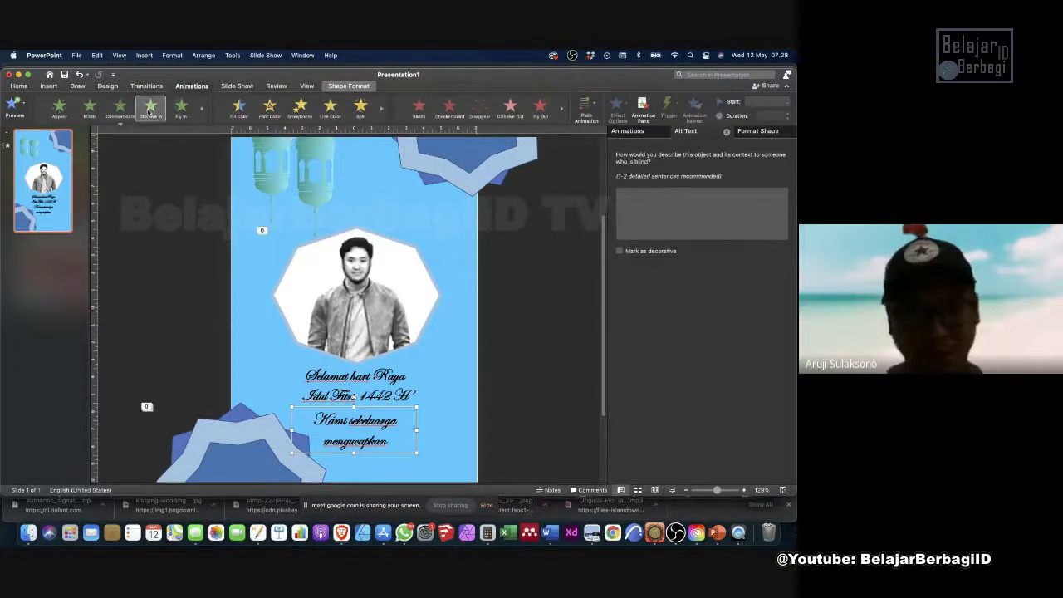
click(150, 110)
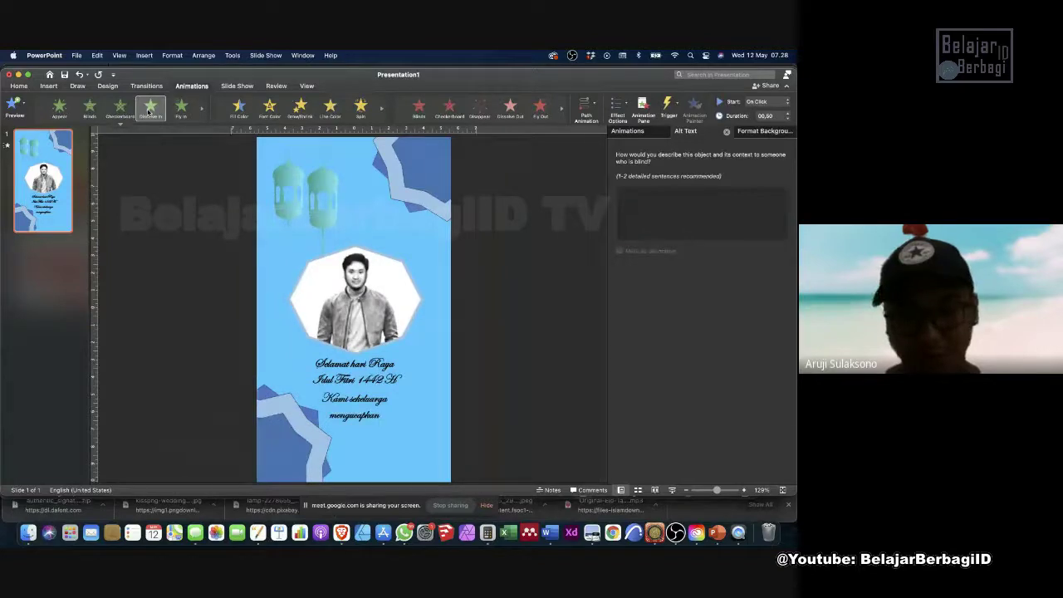
click(644, 110)
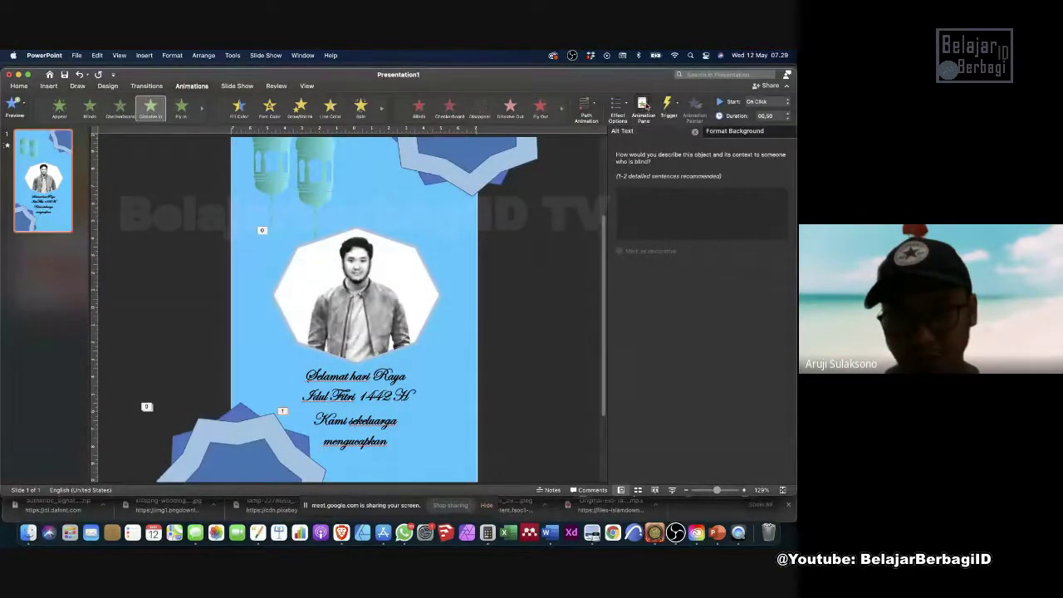
click(643, 106)
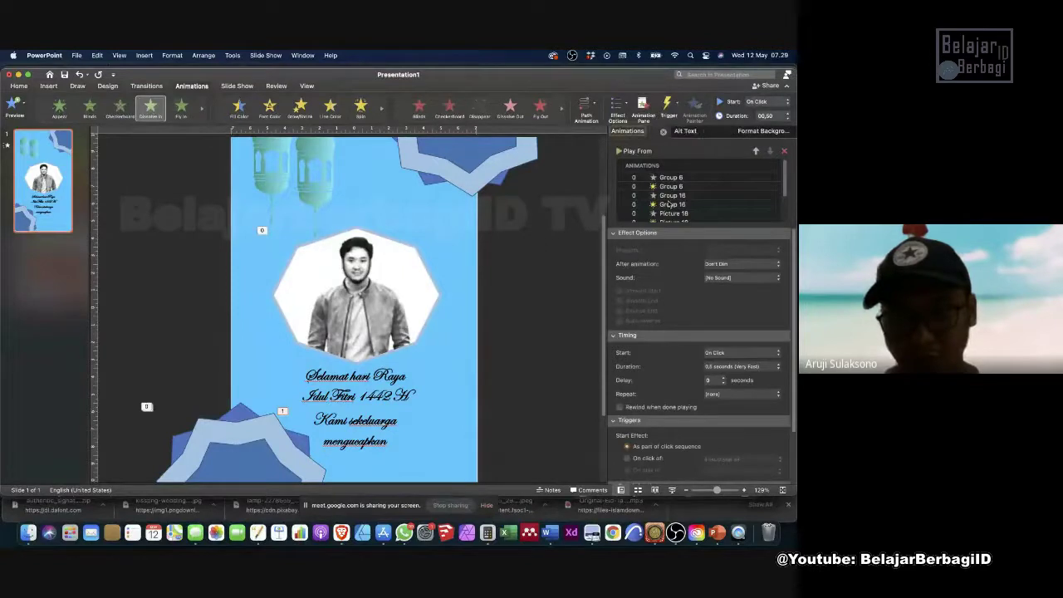
scroll(670, 204, down, 3)
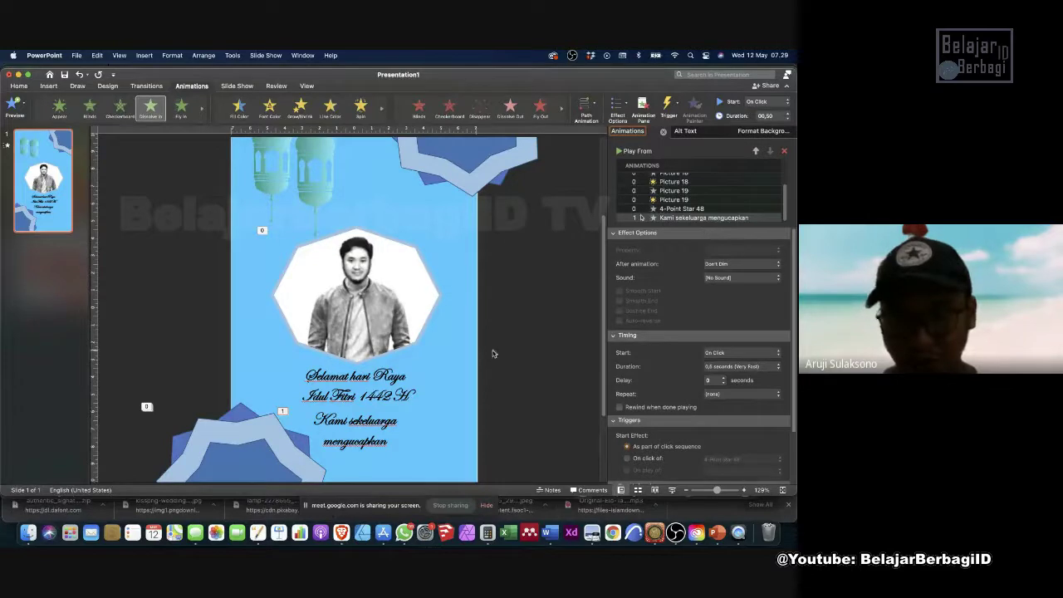
Set the "Kami sekeluarga mengucapkan" Dissolve In animation to start After Previous and animate its text By word.
click(728, 353)
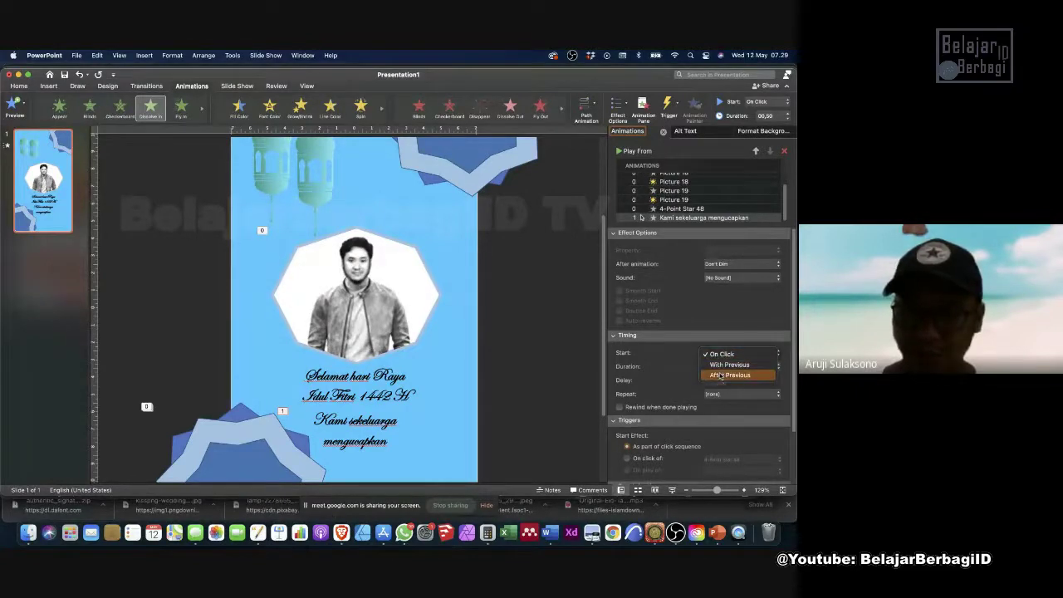
click(721, 376)
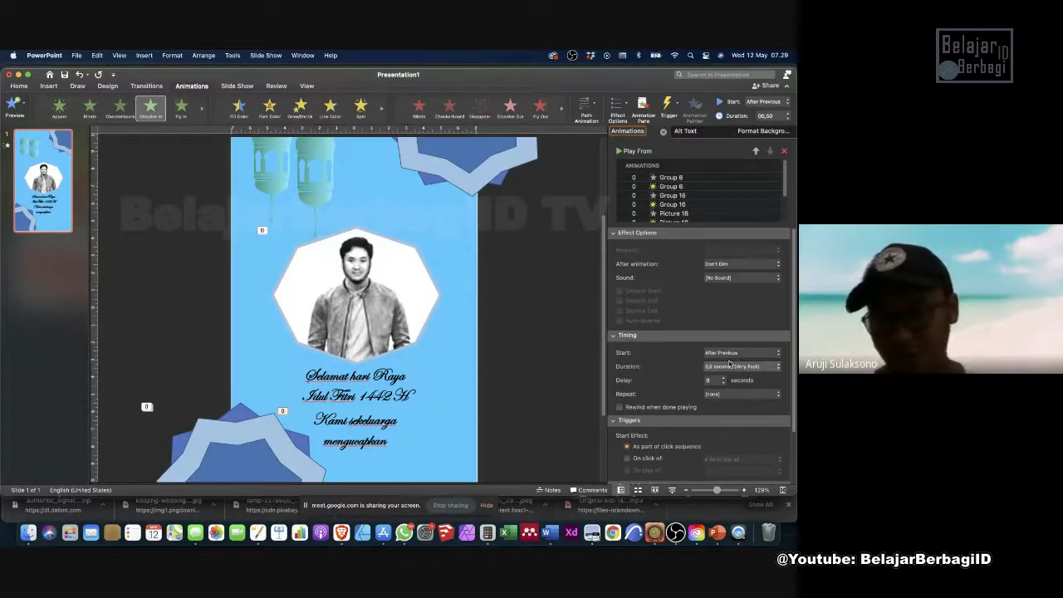
scroll(717, 375, down, 2)
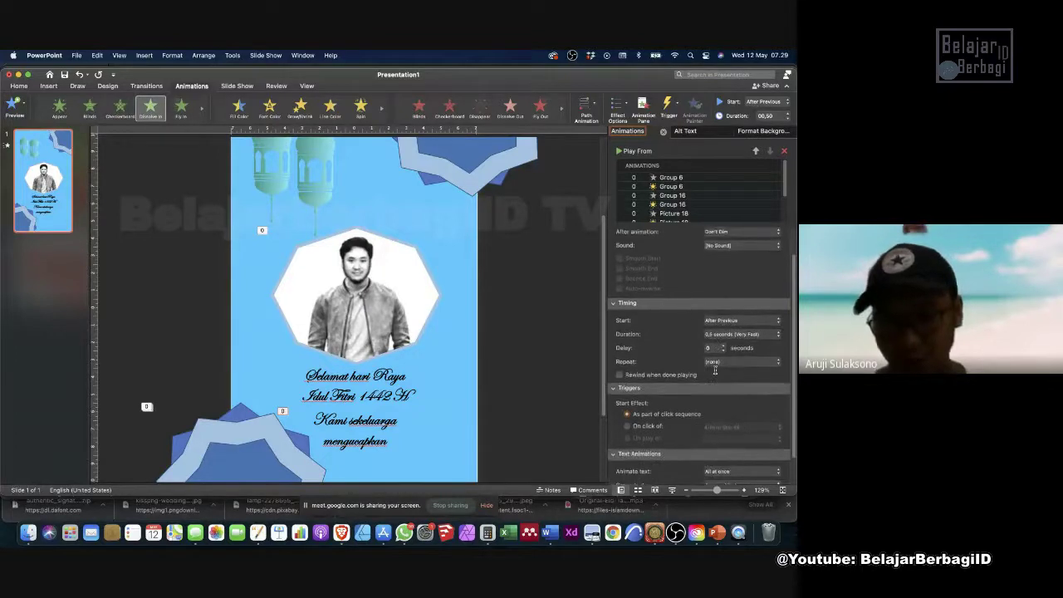
scroll(715, 372, down, 2)
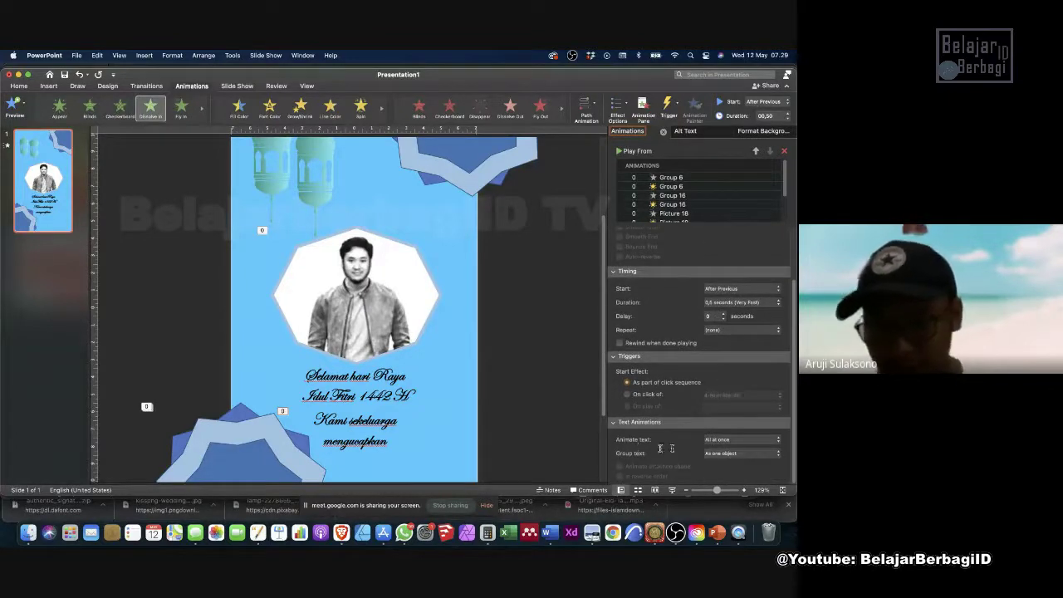
click(742, 440)
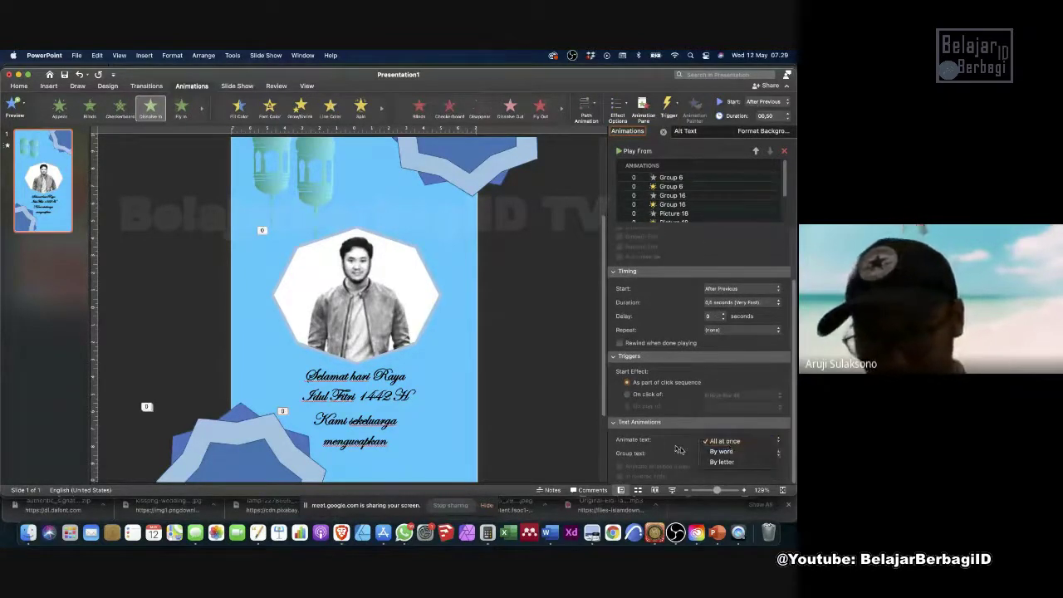
click(721, 451)
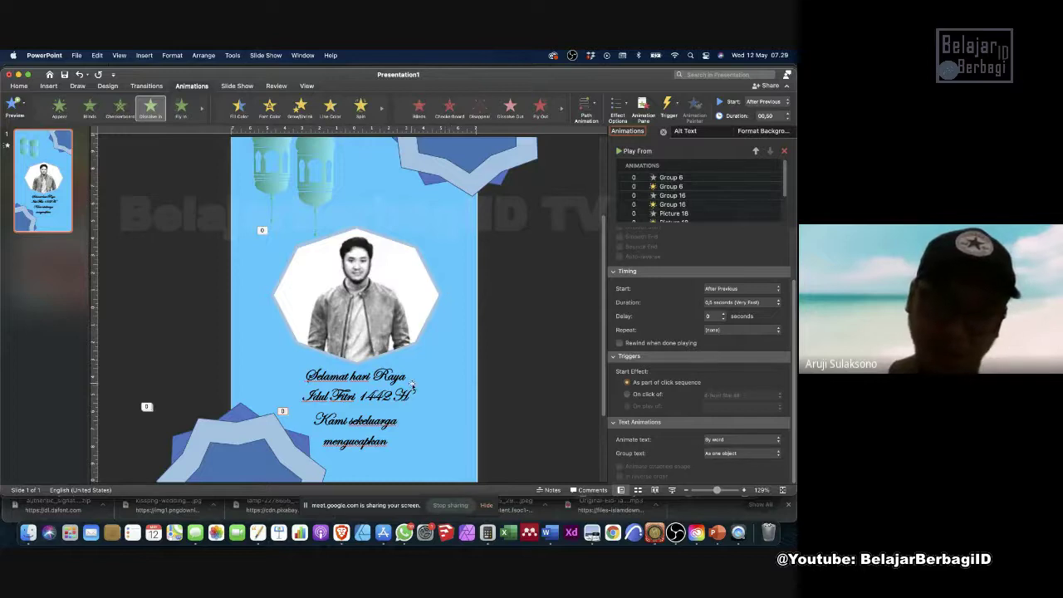
Try the Grow/Shrink and Pulse emphasis animations on the "Kami sekeluarga mengucapkan" text box.
click(385, 422)
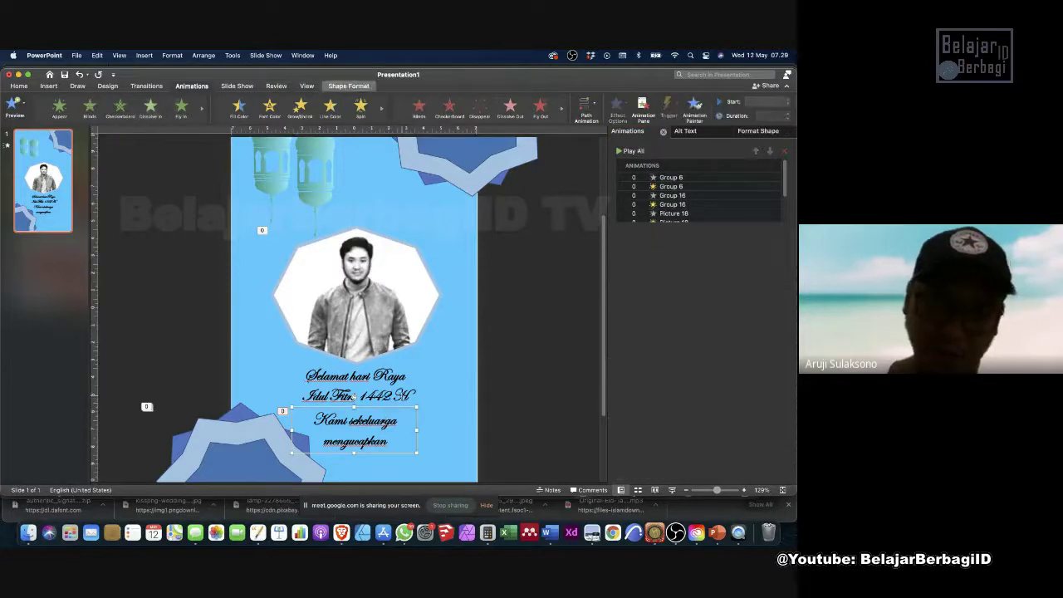
click(384, 111)
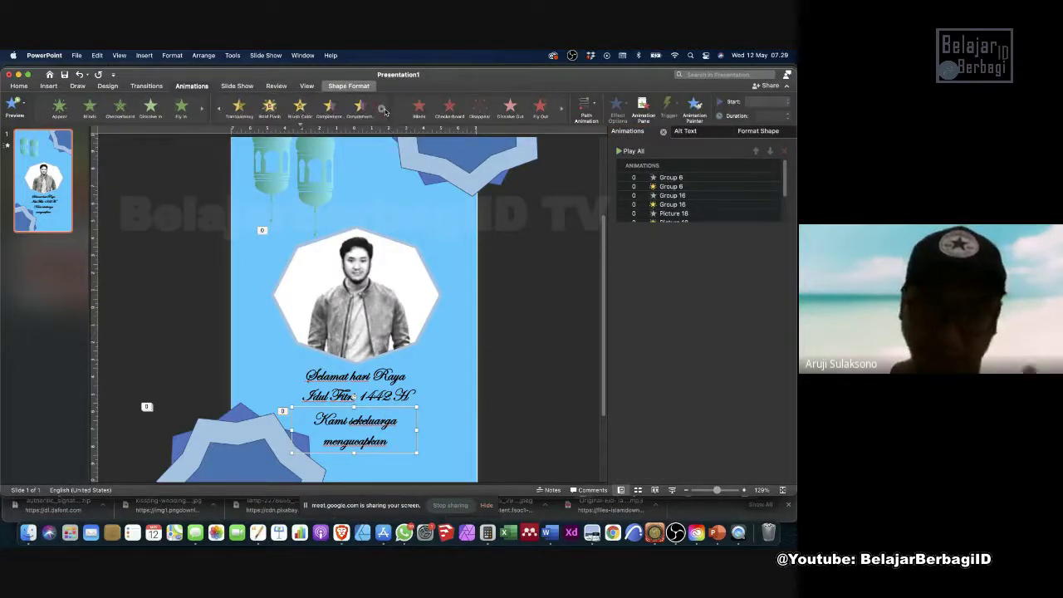
click(303, 124)
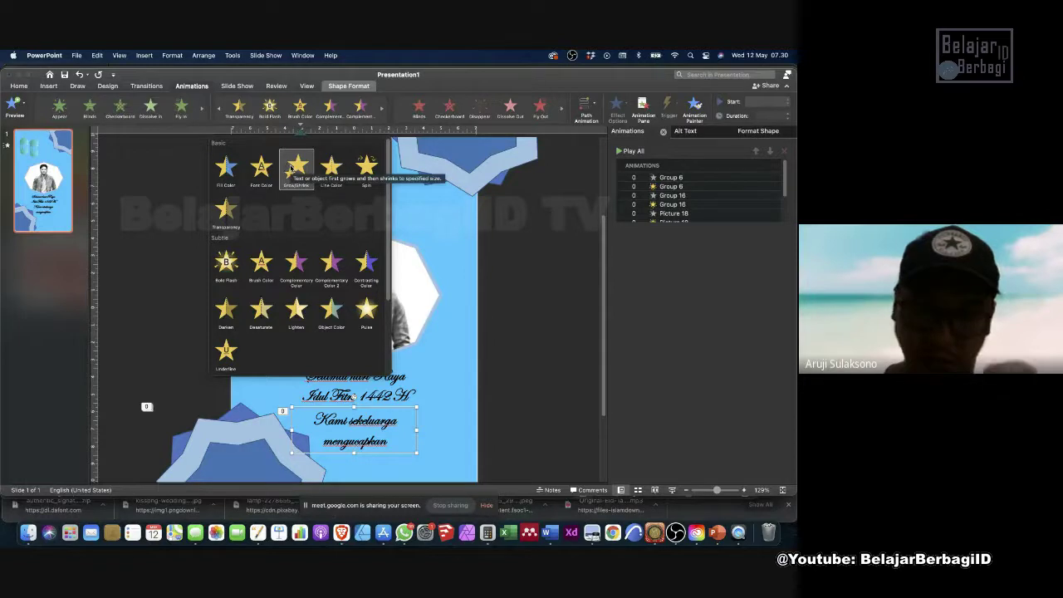
click(292, 169)
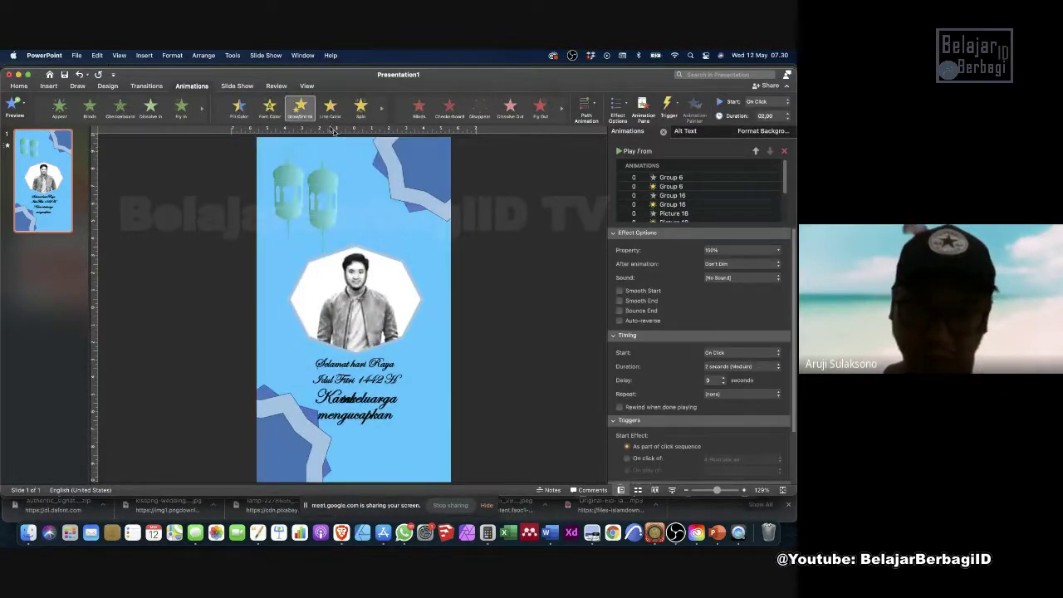
click(303, 124)
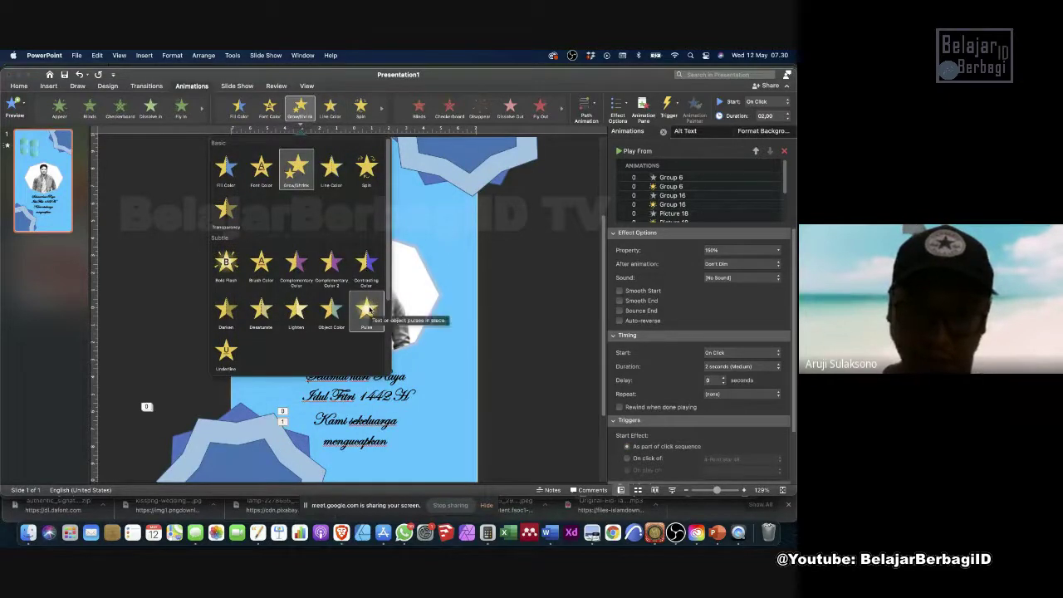
click(367, 309)
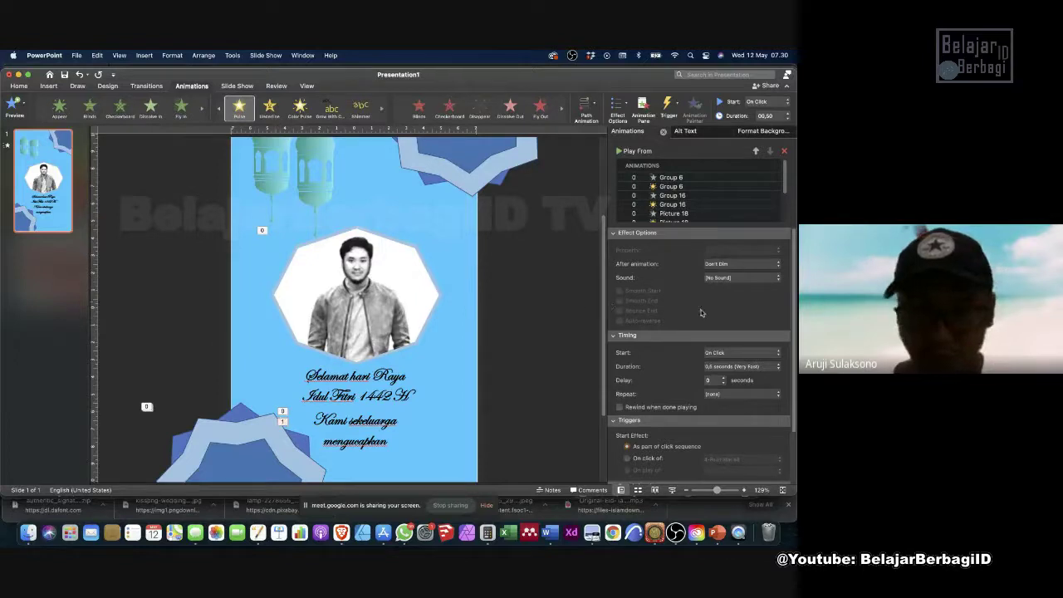
Set the duration of the "Kami sekeluarga mengucapkan" Dissolve In animation to 1 second (Fast).
click(339, 407)
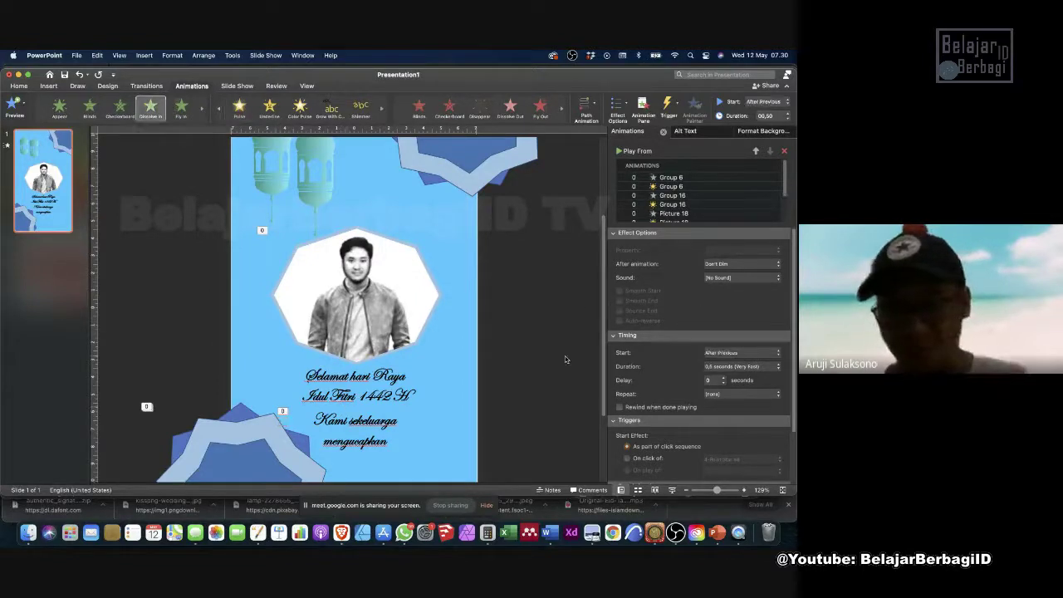
scroll(669, 204, down, 3)
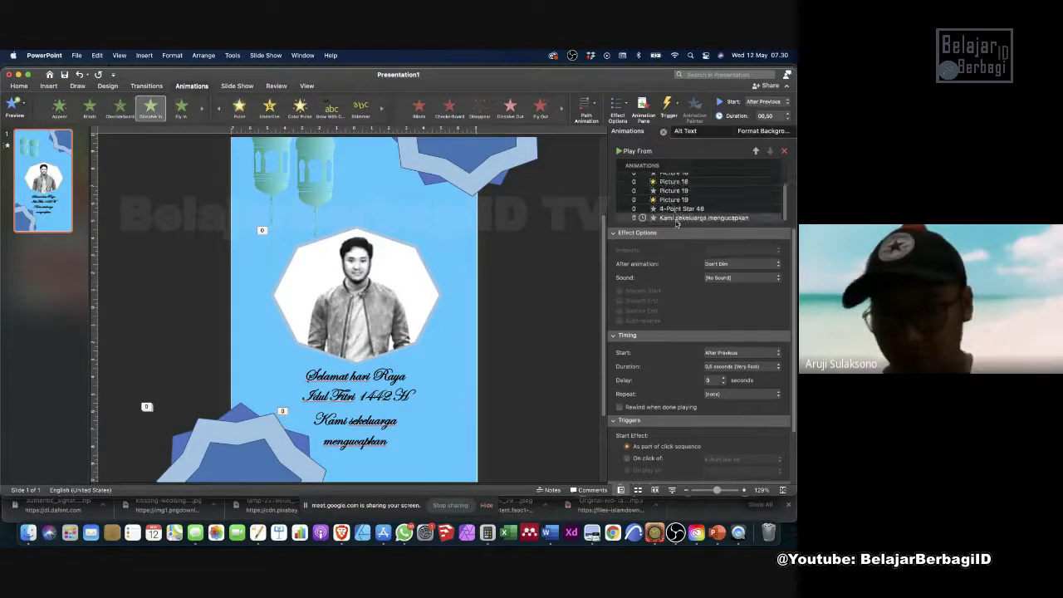
click(762, 366)
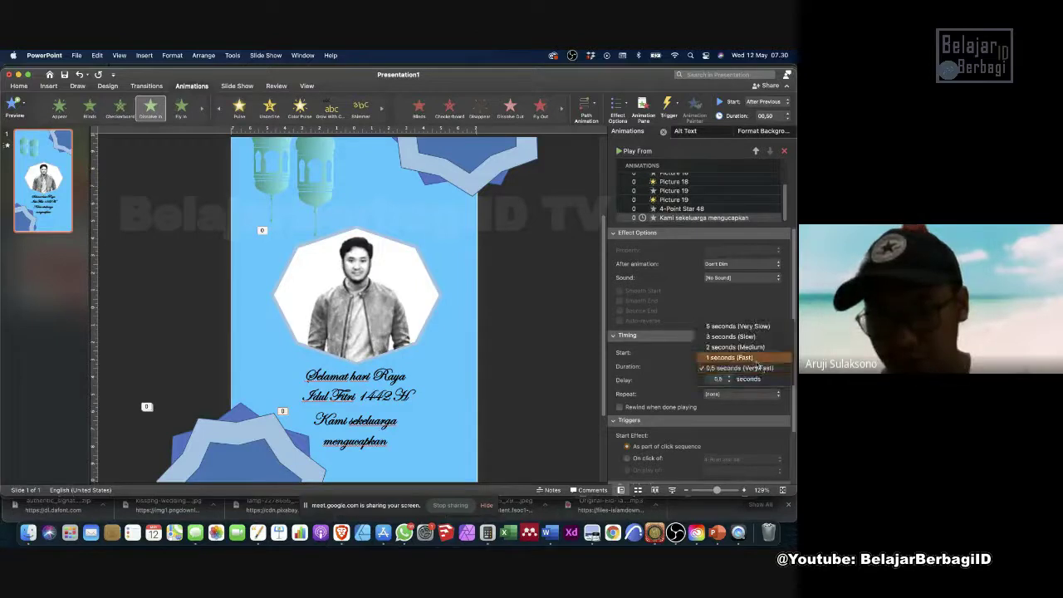
click(755, 358)
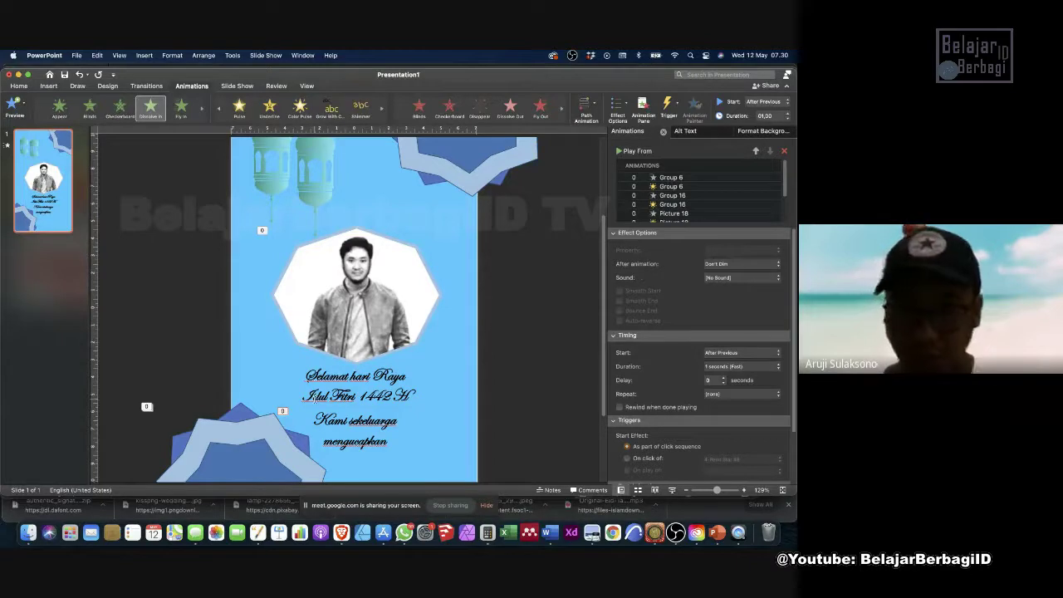
Add a Dissolve Out exit animation to the "Kami sekeluarga mengucapkan" text box.
click(369, 451)
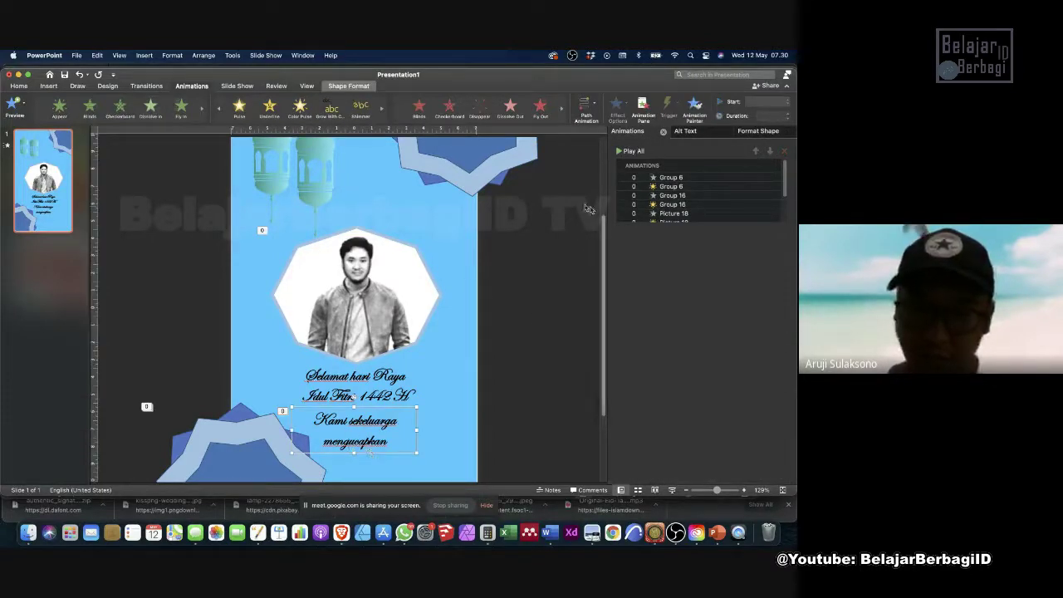
click(541, 115)
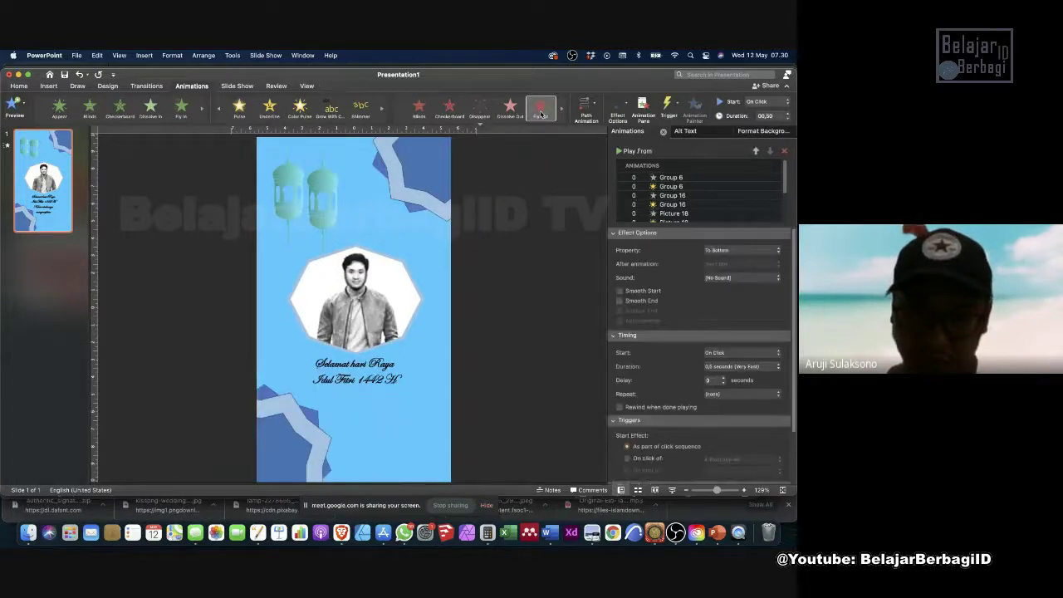
click(511, 110)
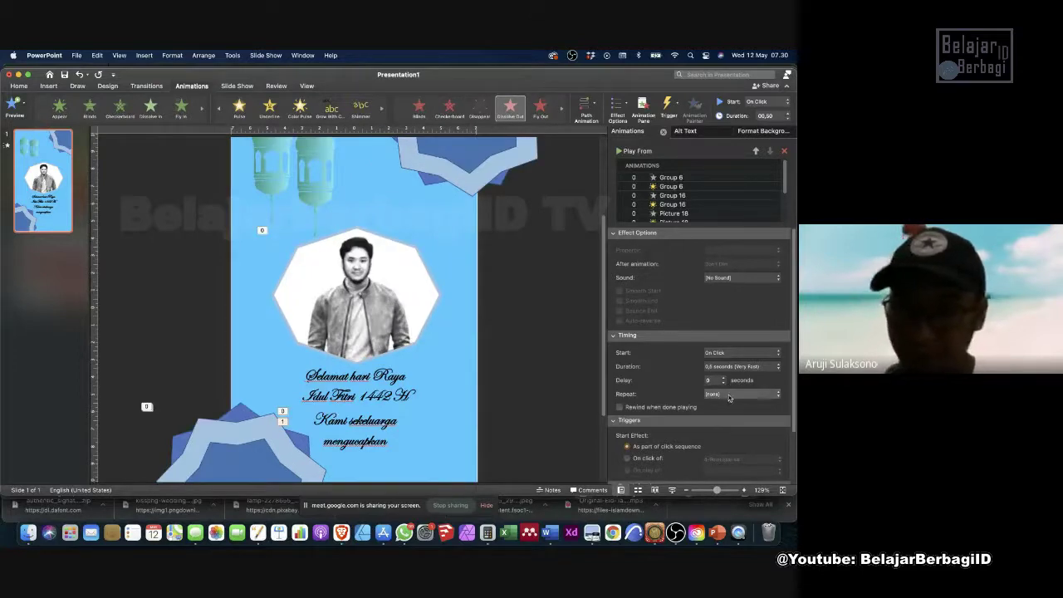
Set the Dissolve Out animation to start After Previous with a 1-second (Fast) duration, and preview the slide's animations.
click(724, 379)
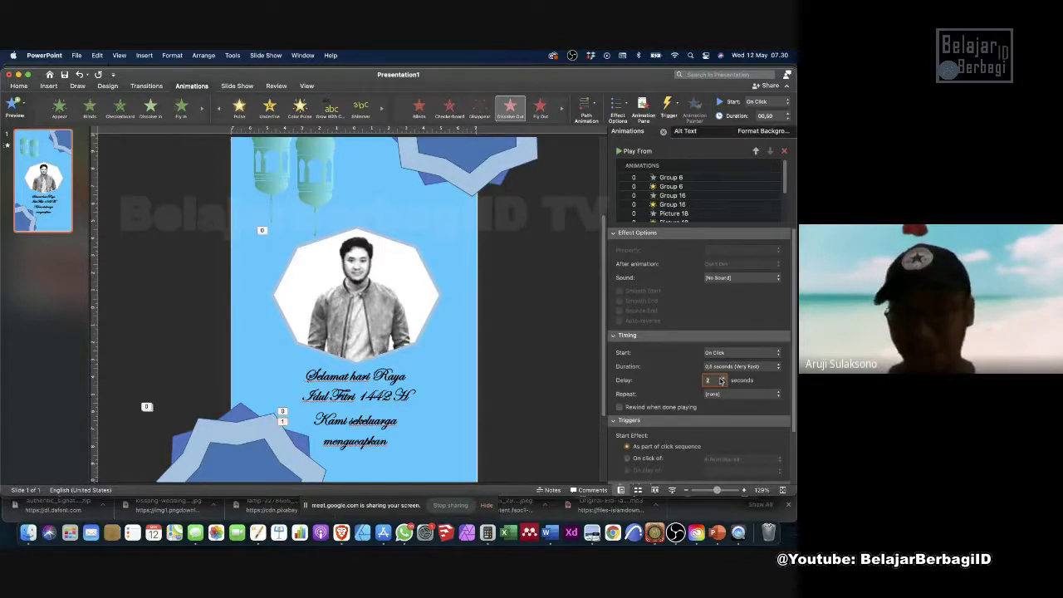
click(719, 353)
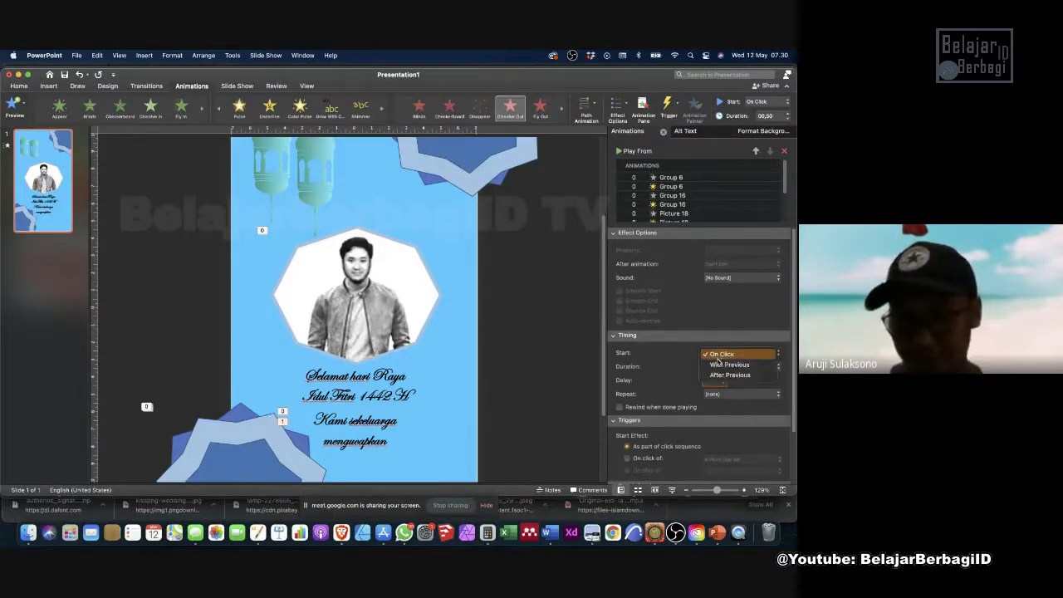
click(728, 374)
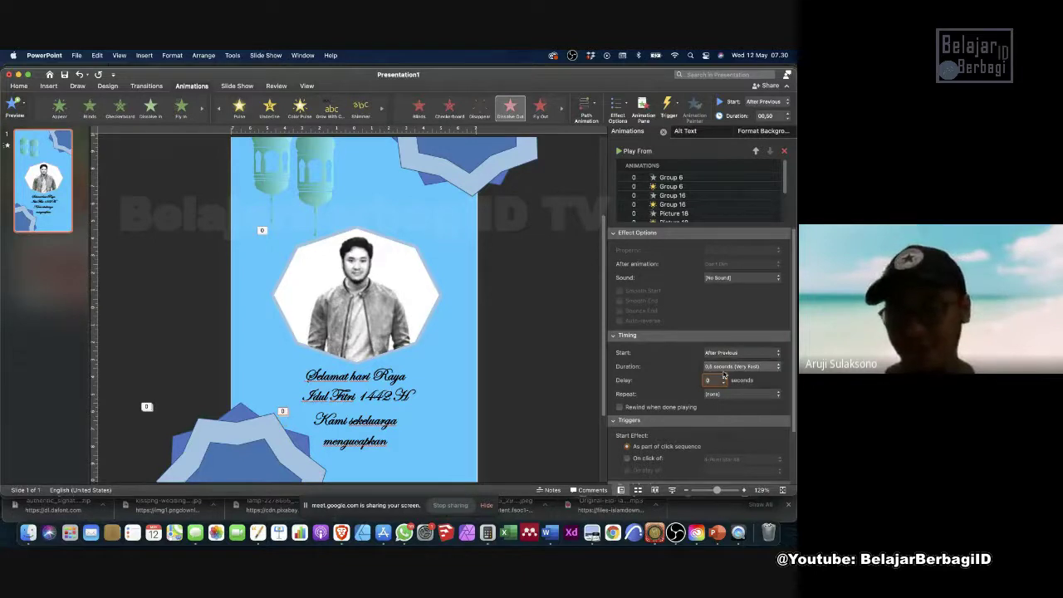
click(724, 369)
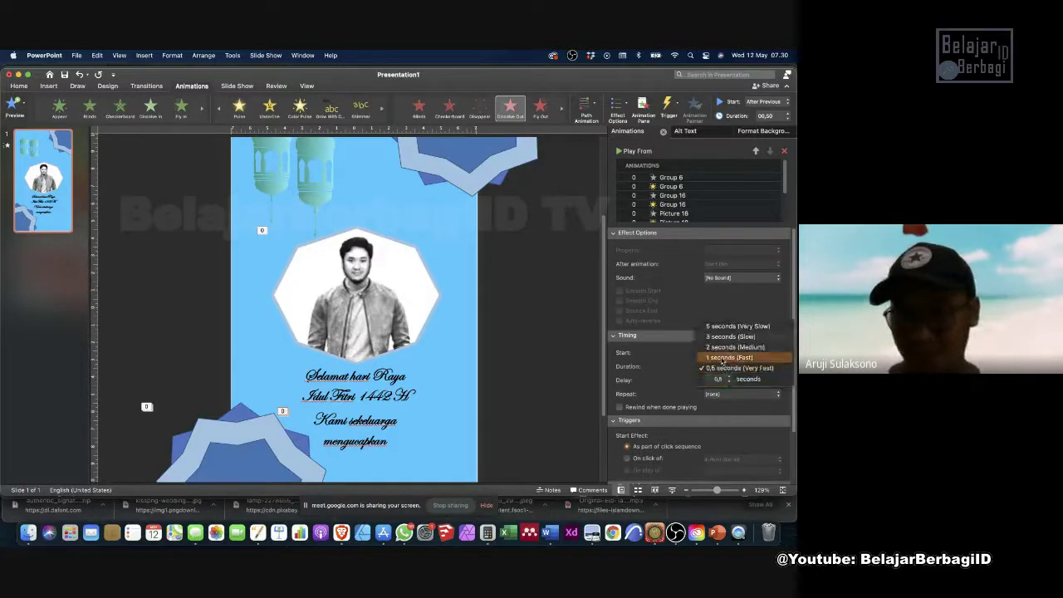
click(722, 359)
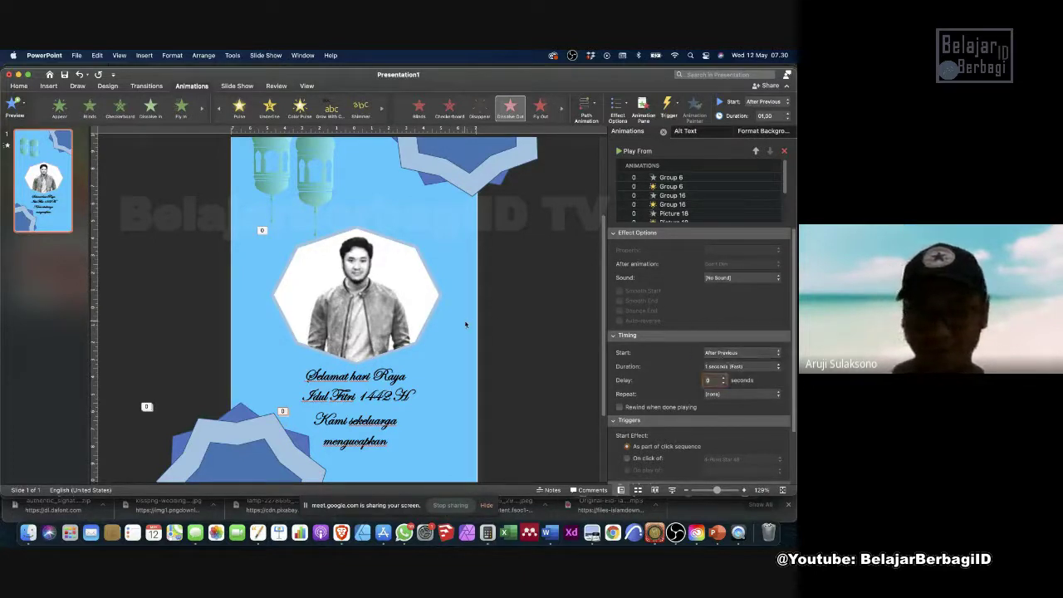
click(14, 105)
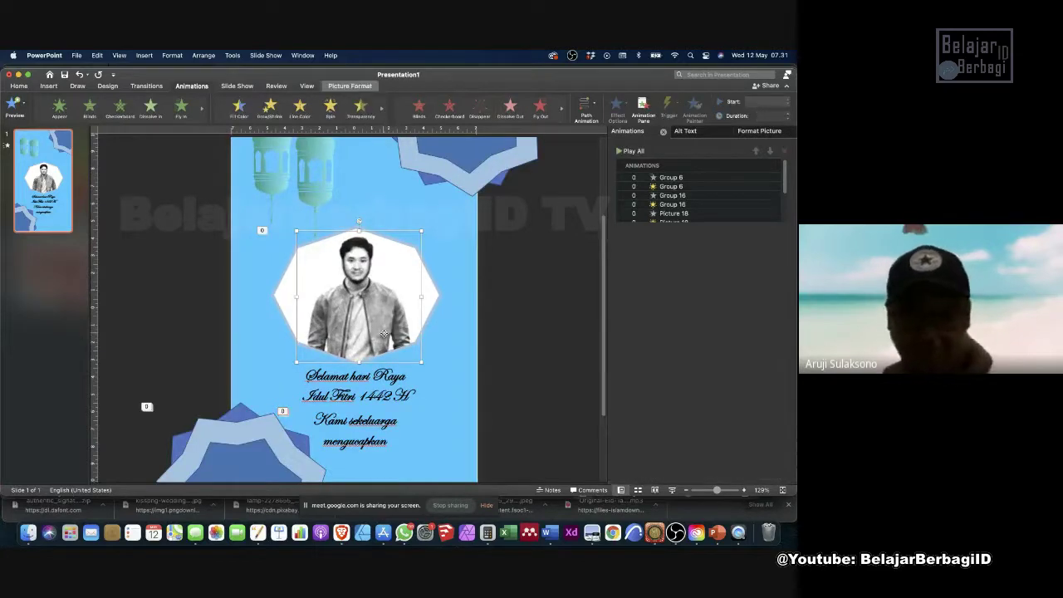
Apply the Dissolve In entrance animation to the portrait picture and order it before both "Kami sekeluarga mengucapkan" animations.
scroll(633, 214, down, 2)
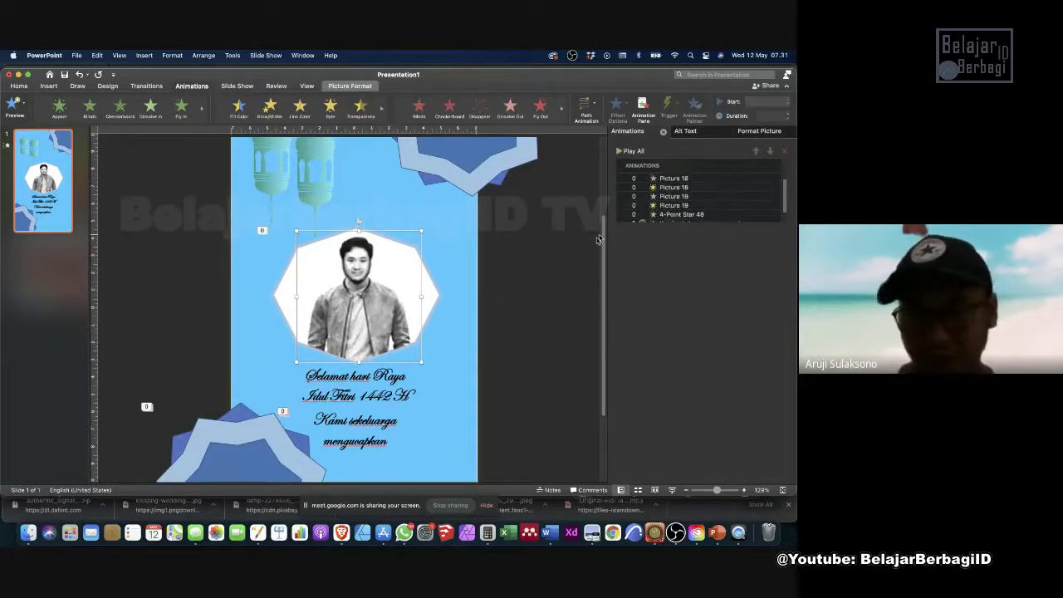
scroll(635, 213, down, 2)
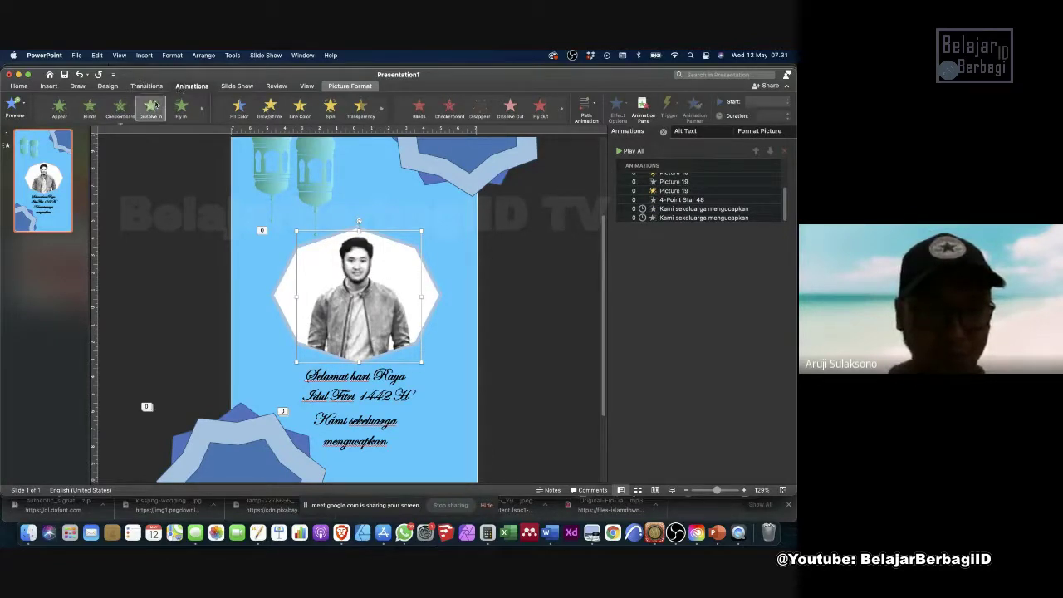
click(154, 105)
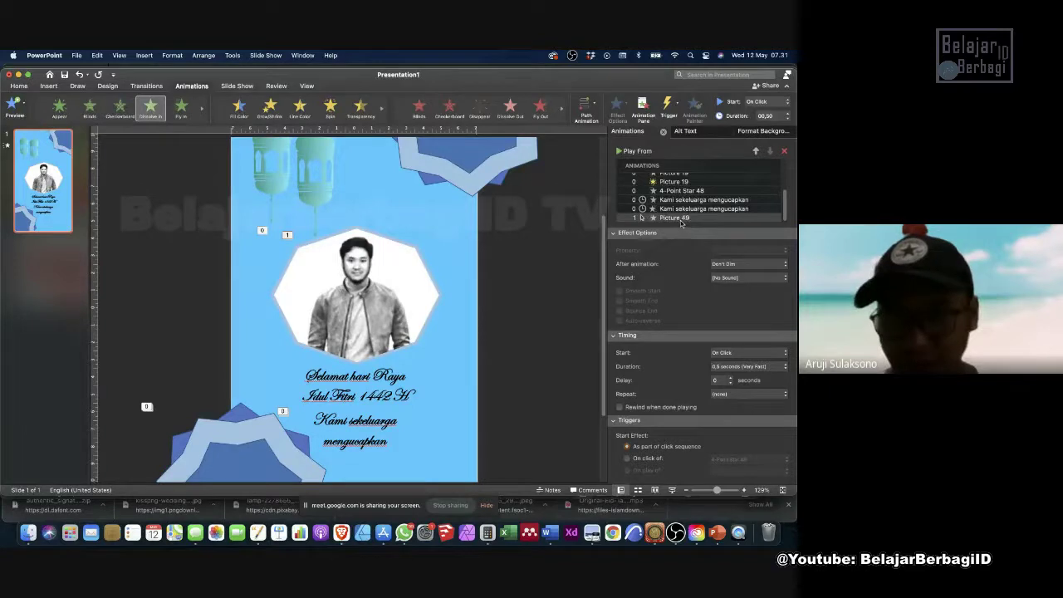
drag(681, 220, 682, 200)
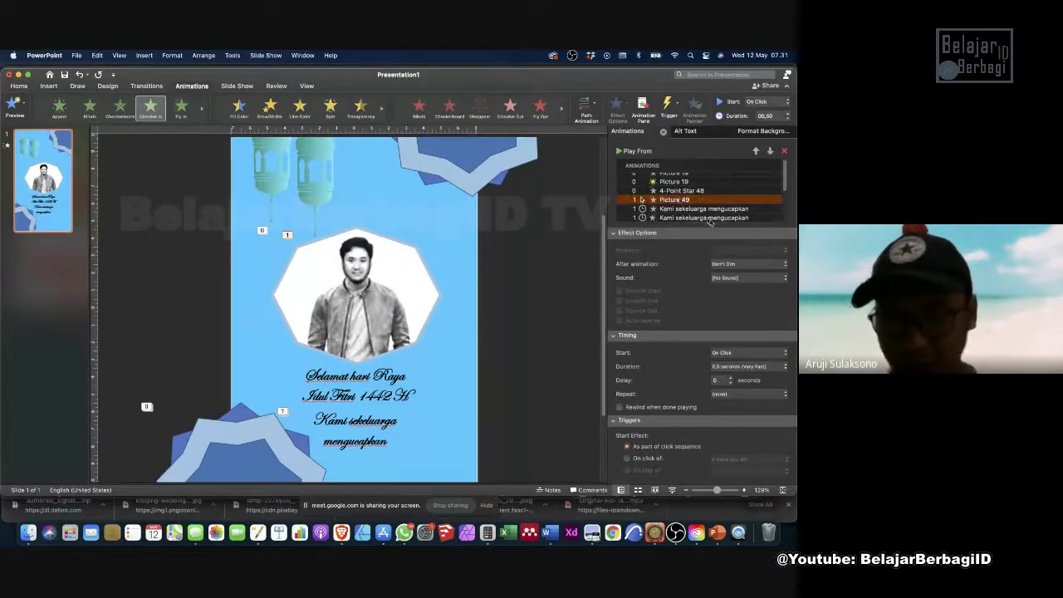
Set the portrait's Dissolve In animation to start After Previous and preview the slide's animations.
click(745, 353)
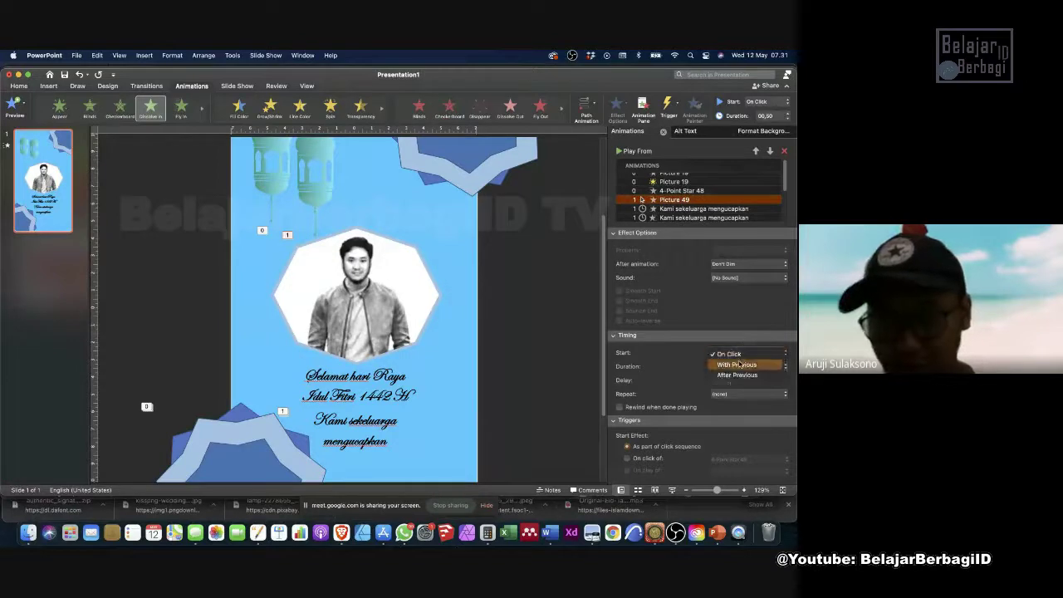
click(737, 375)
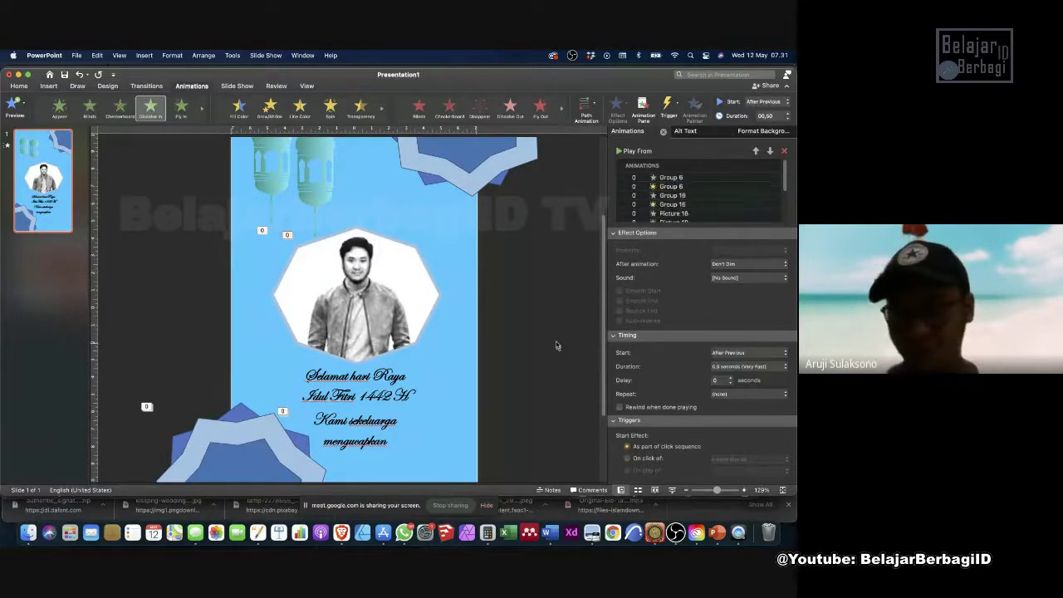
click(13, 102)
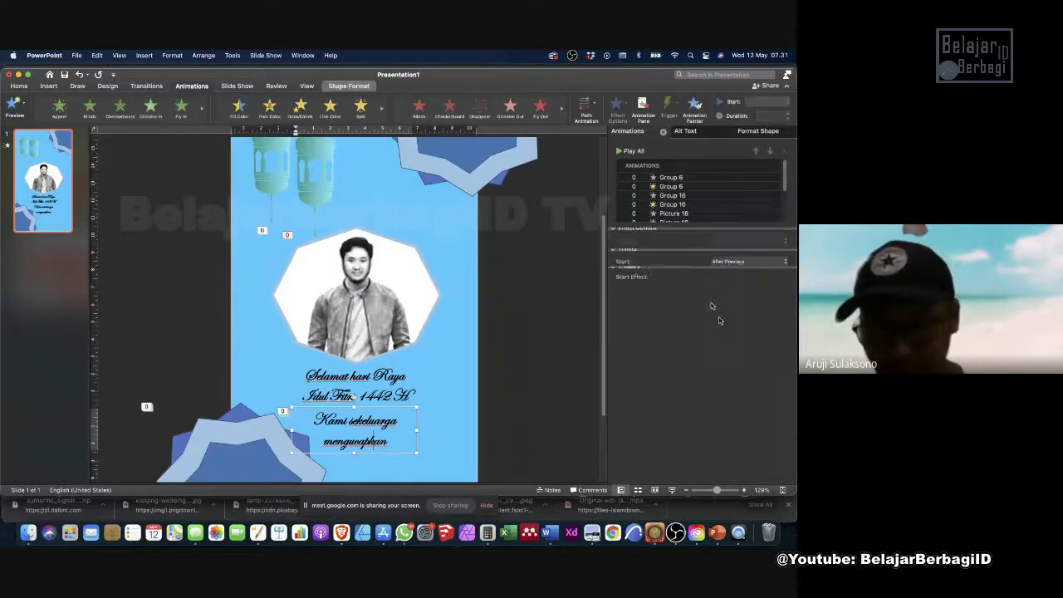
Set the duration of the "Kami sekeluarga mengucapkan" Dissolve Out animation to 3 seconds (Slow).
scroll(675, 208, down, 5)
click(674, 218)
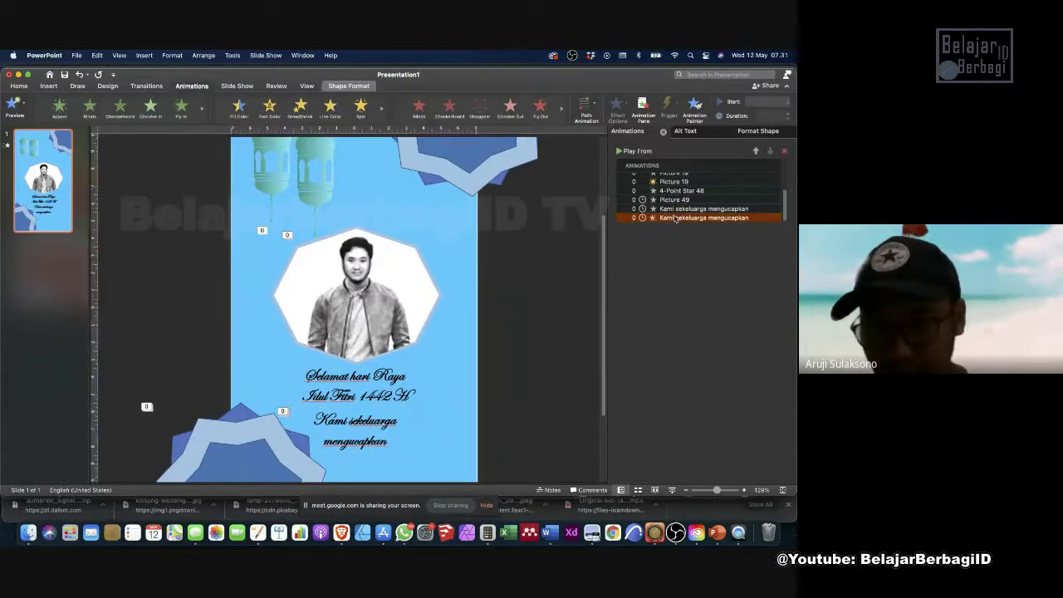
click(744, 367)
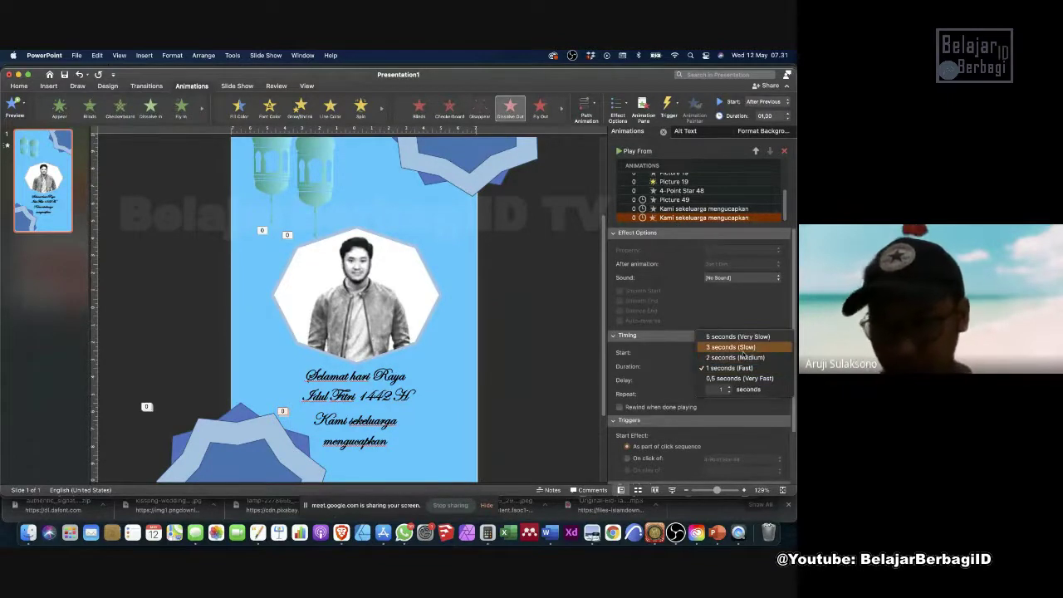
click(731, 347)
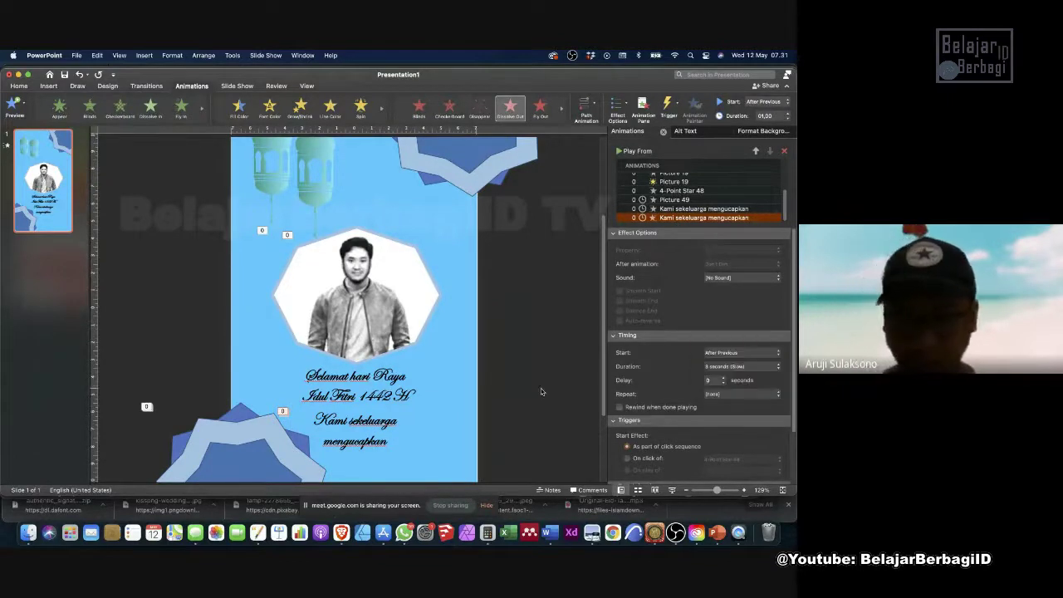
Apply the Dissolve In entrance animation to the "Selamat hari Raya Idul Fitri 1442 H" text and animate it by word.
click(395, 408)
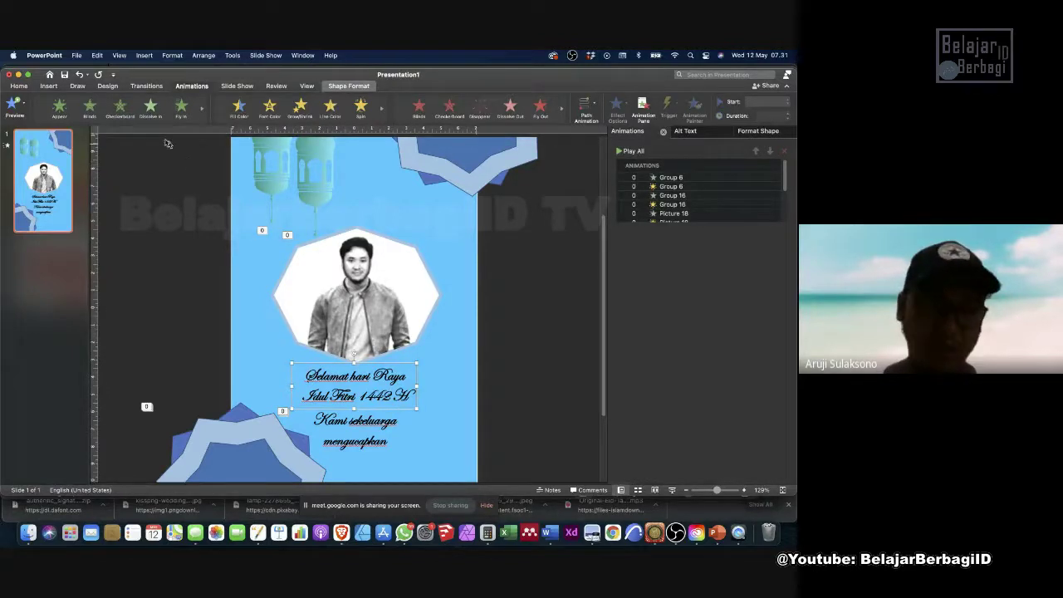
click(149, 110)
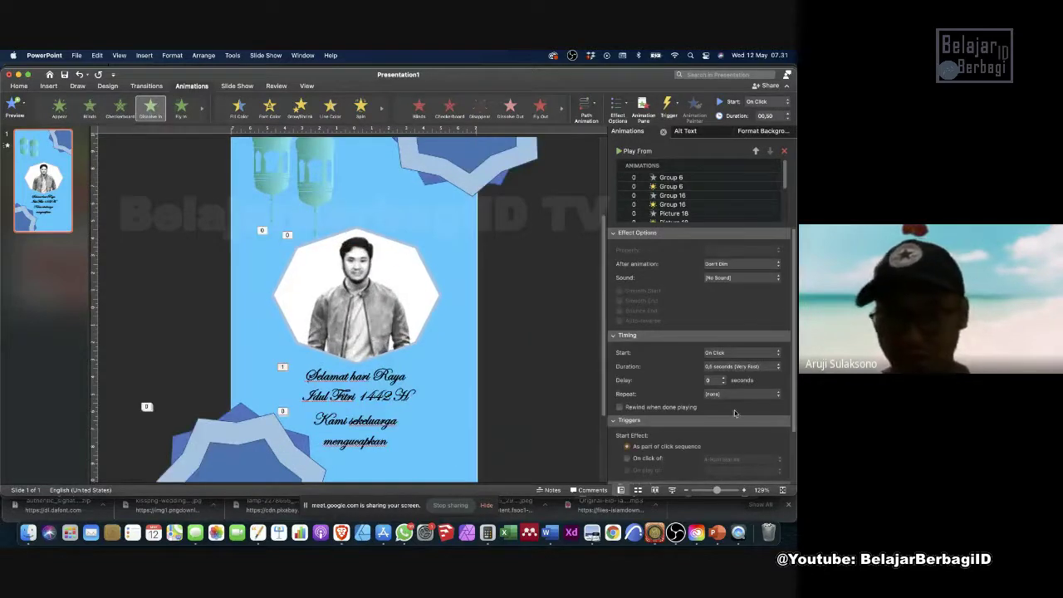
click(735, 368)
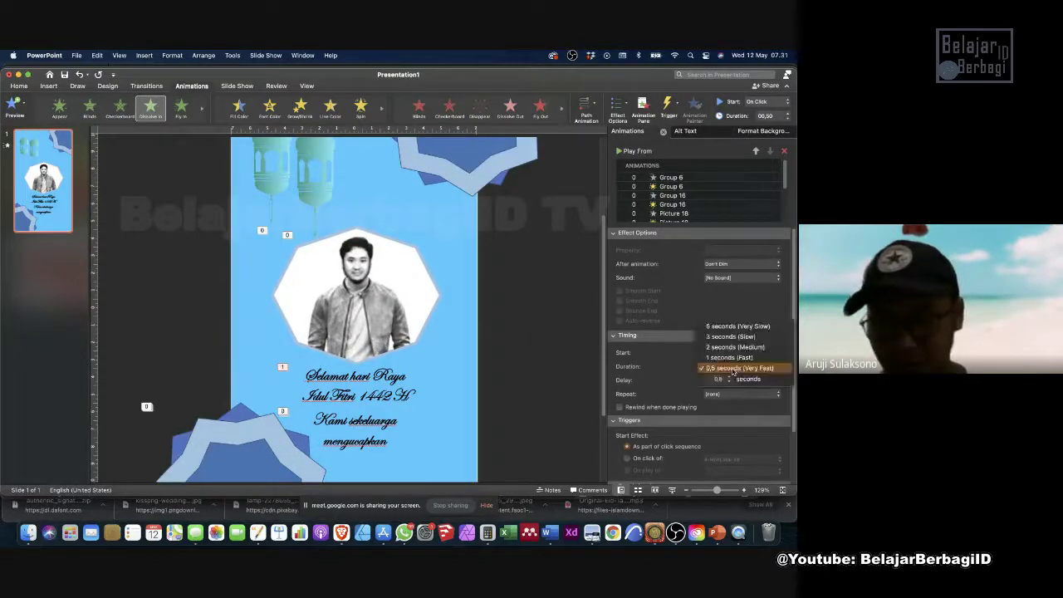
click(668, 368)
scroll(664, 398, down, 3)
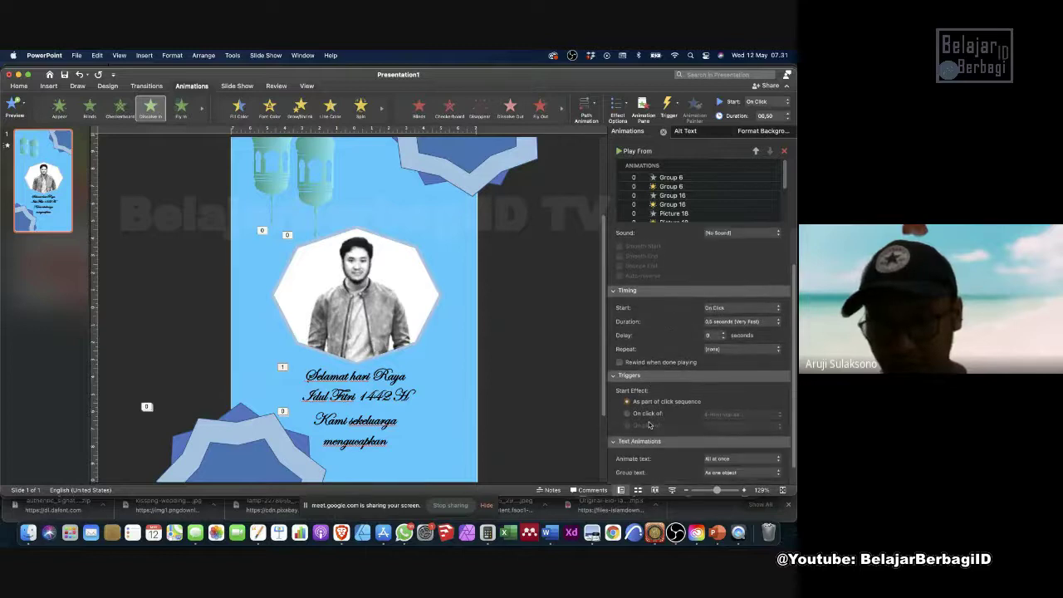
click(729, 457)
click(723, 468)
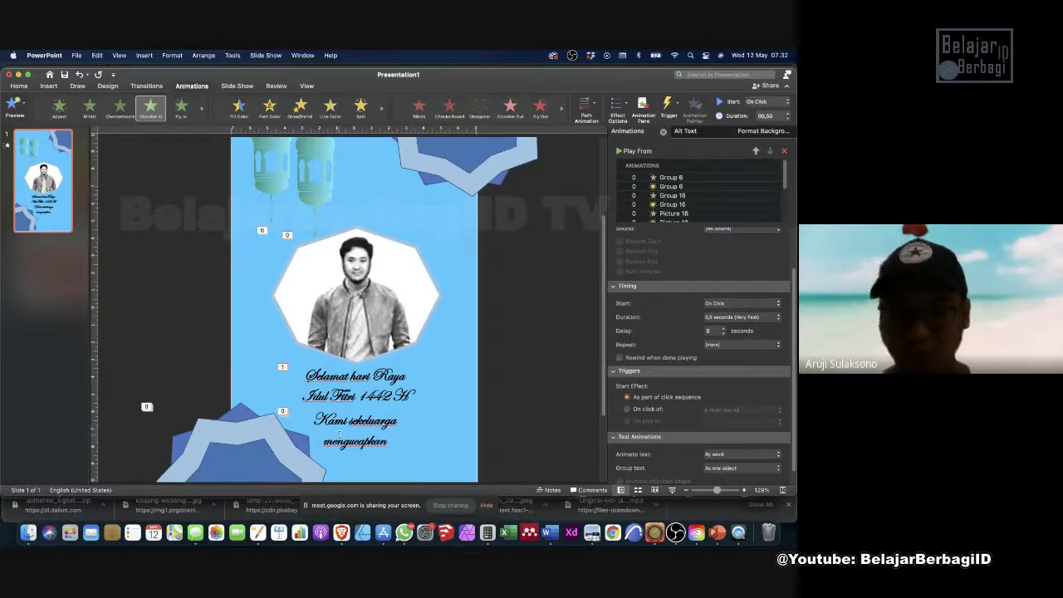
Set the "Selamat hari Raya Idul Fitri 1442 H" Dissolve In animation to start After Previous.
click(383, 406)
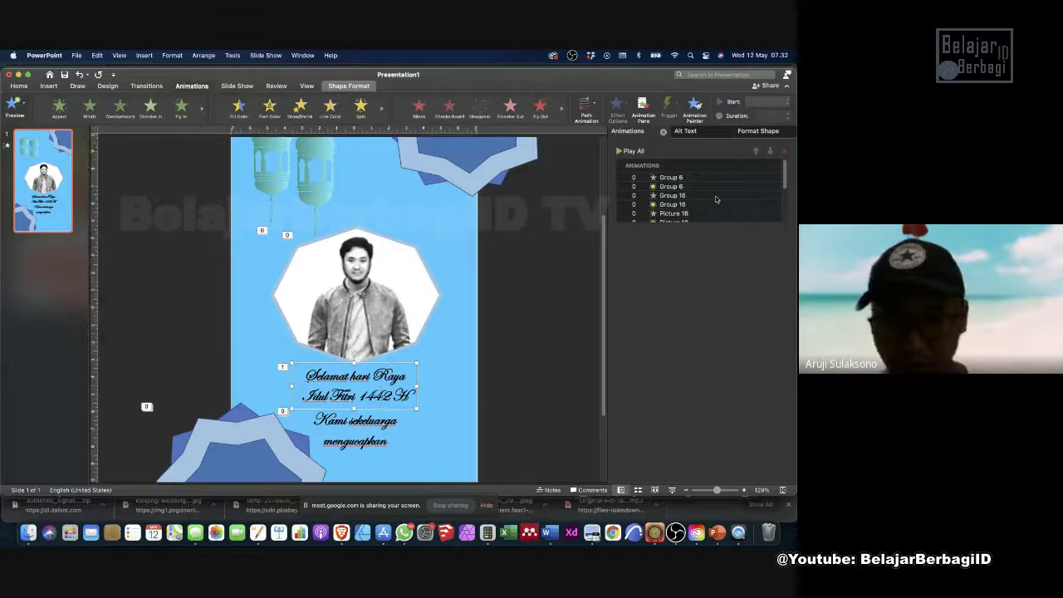
scroll(707, 209, down, 5)
click(701, 218)
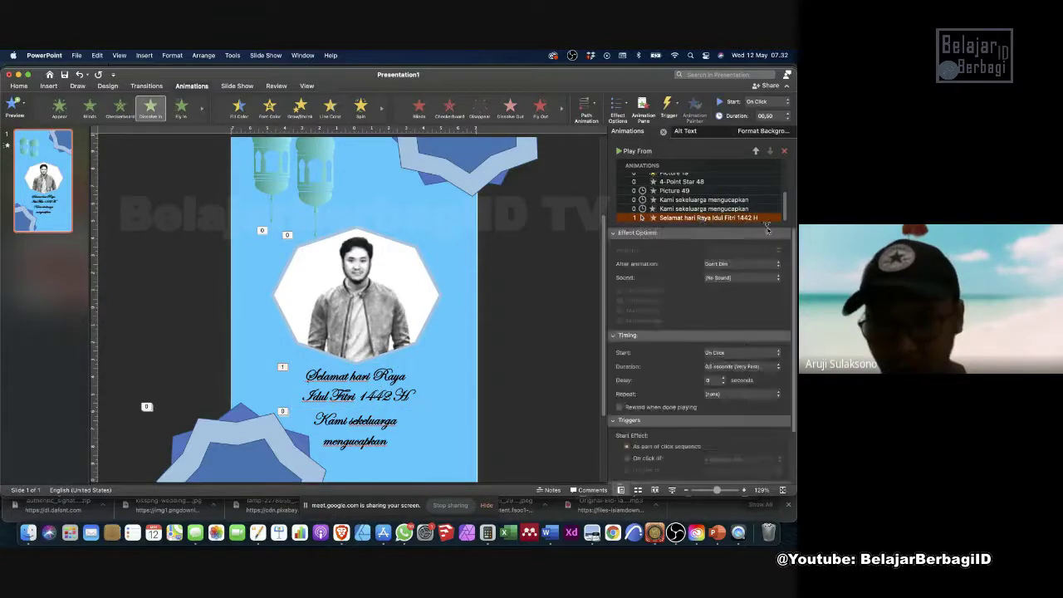
click(741, 354)
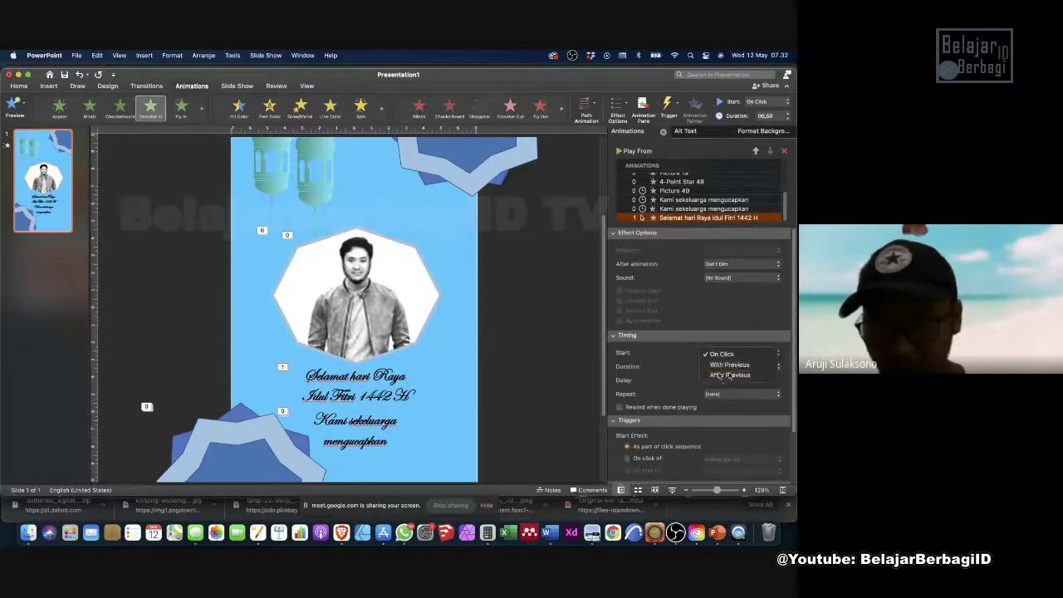
click(730, 375)
Move the "Kami sekeluarga mengucapkan" text directly over the "Selamat hari Raya Idul Fitri 1442 H" text and preview the slide's animations.
click(379, 453)
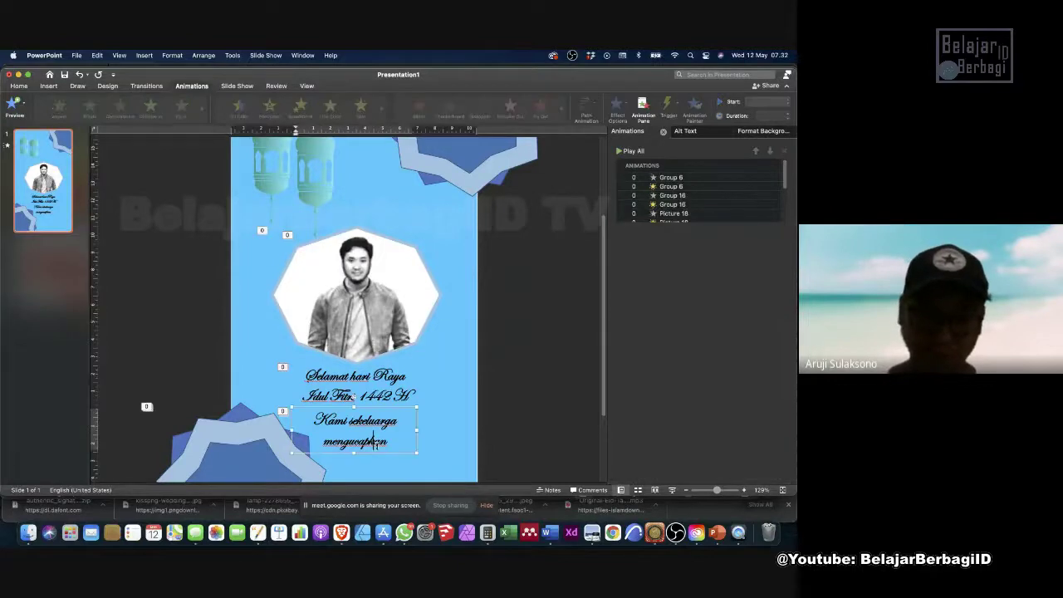
drag(380, 456, 391, 422)
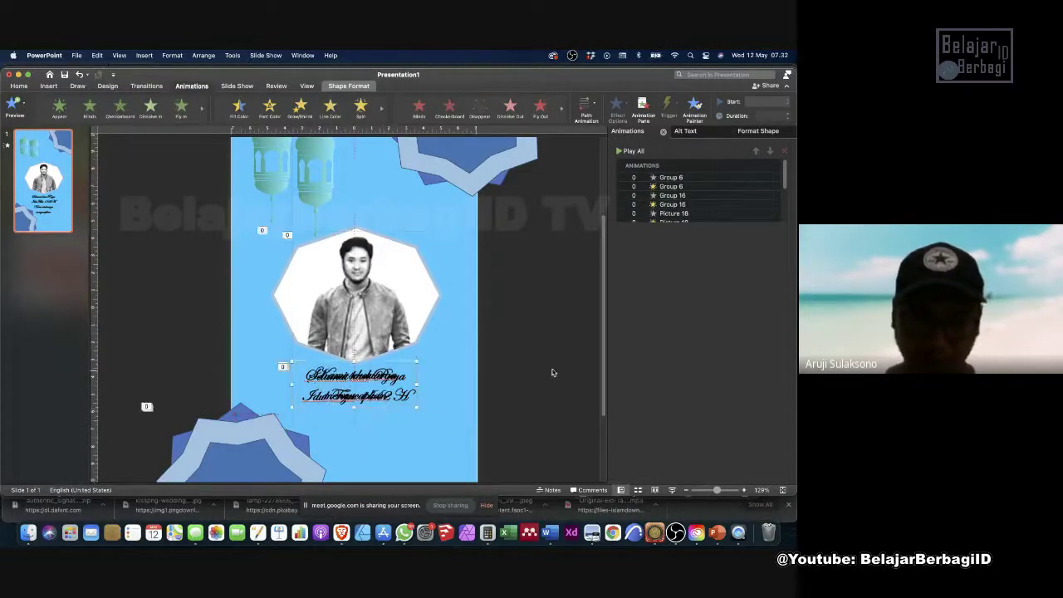
click(399, 419)
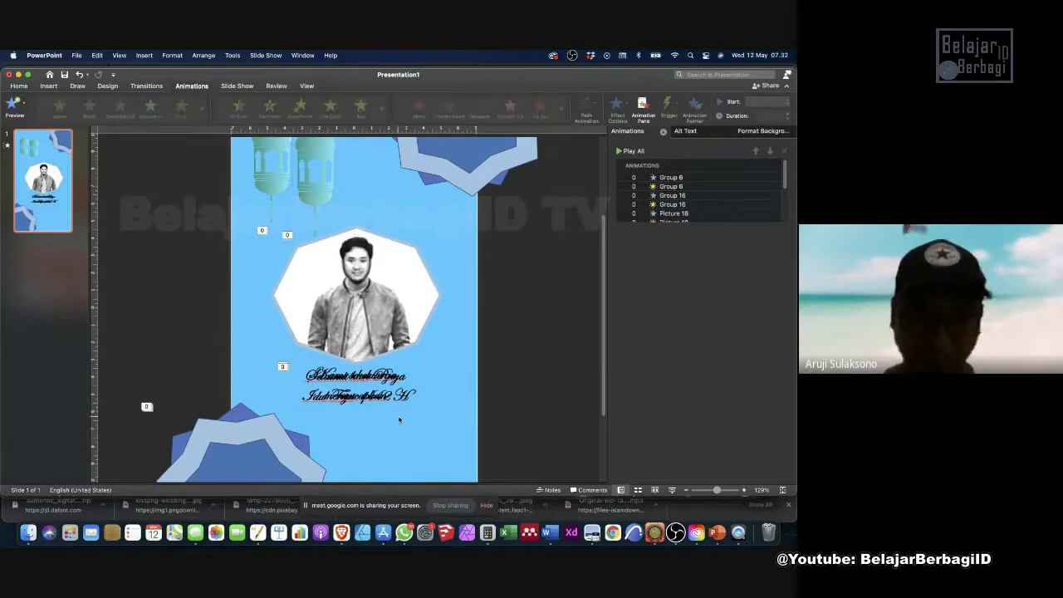
click(14, 107)
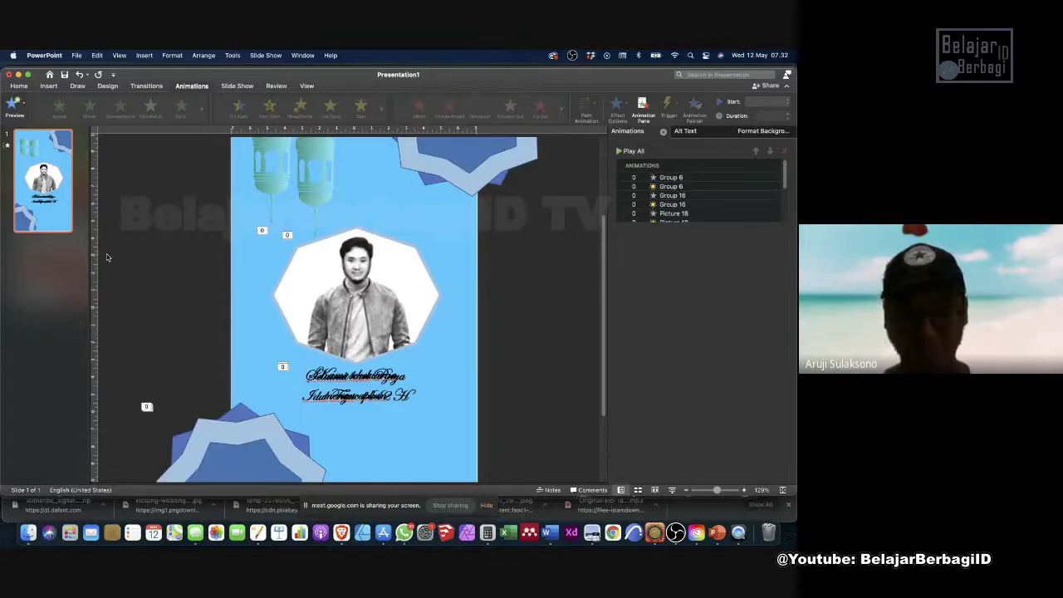
Undo the last repositioning of the "Kami sekeluarga mengucapkan" text.
click(410, 396)
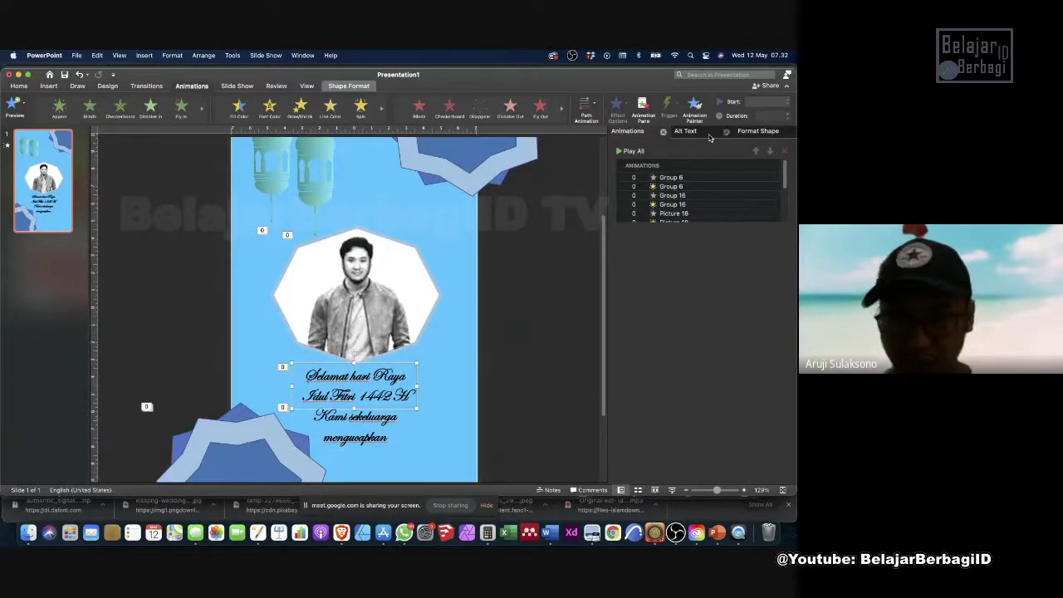
scroll(692, 205, down, 5)
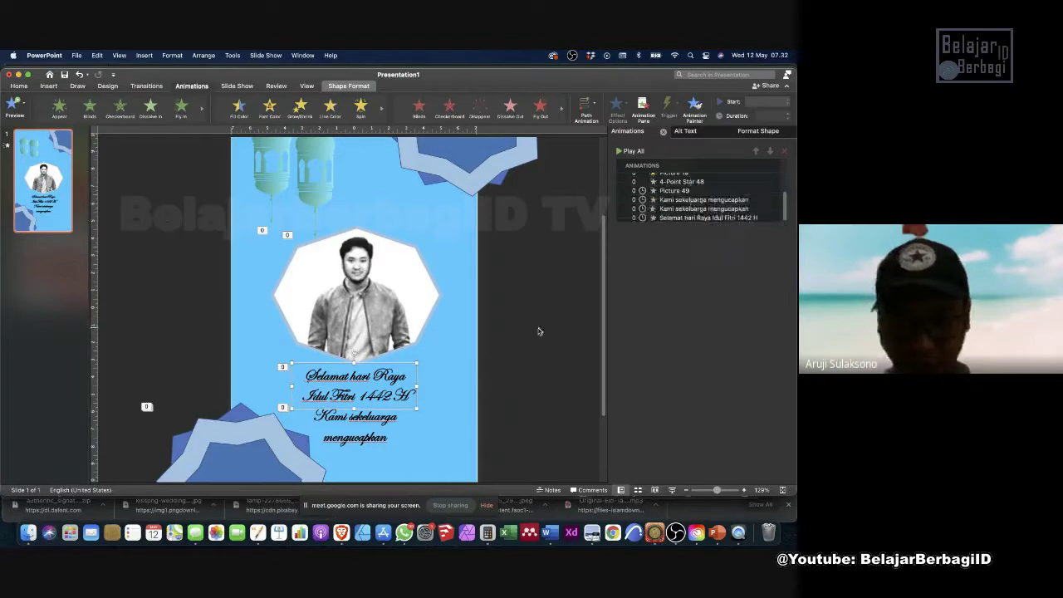
key(super+z)
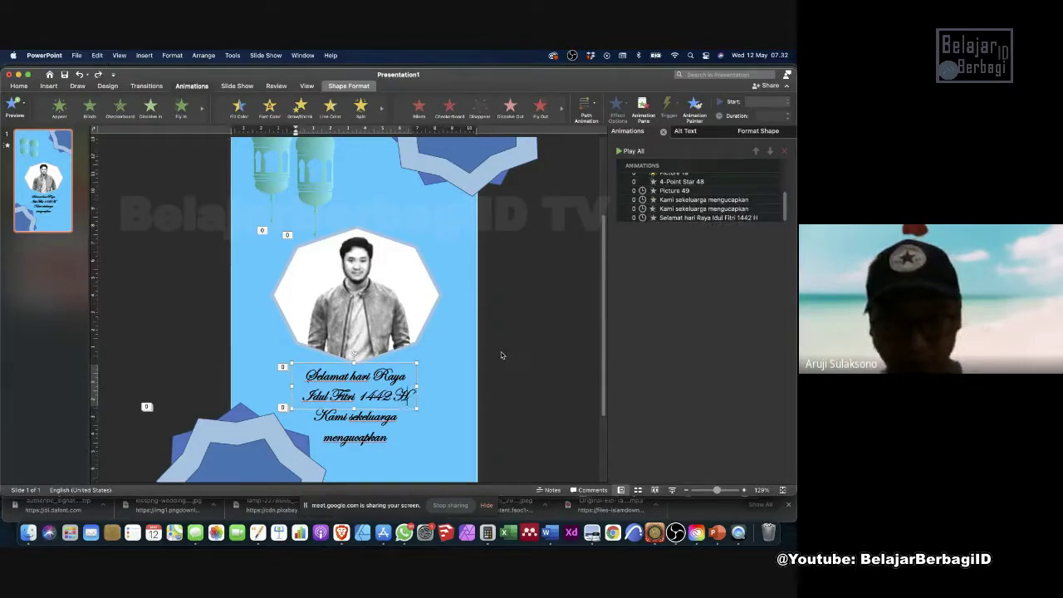
Set the duration of the "Selamat hari Raya Idul Fitri 1442 H" Dissolve In animation to 2 seconds (Medium).
click(681, 219)
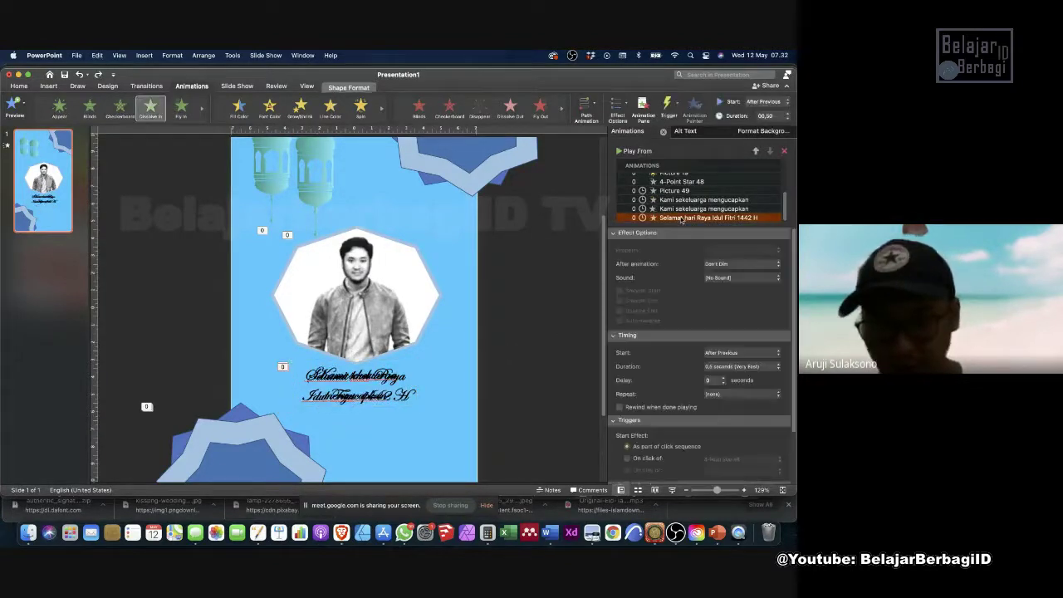
click(739, 367)
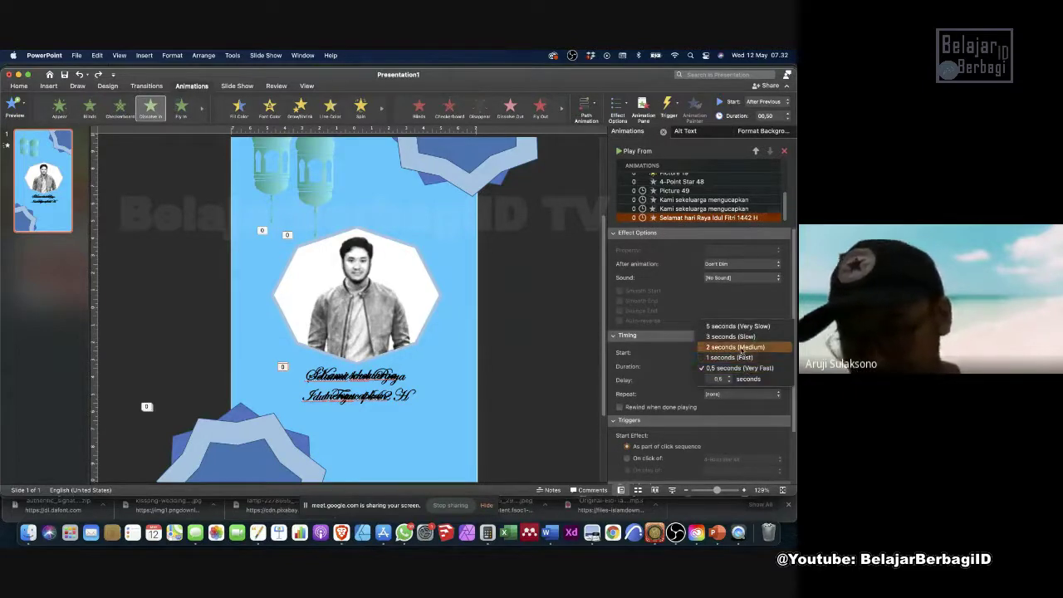
click(740, 348)
click(740, 366)
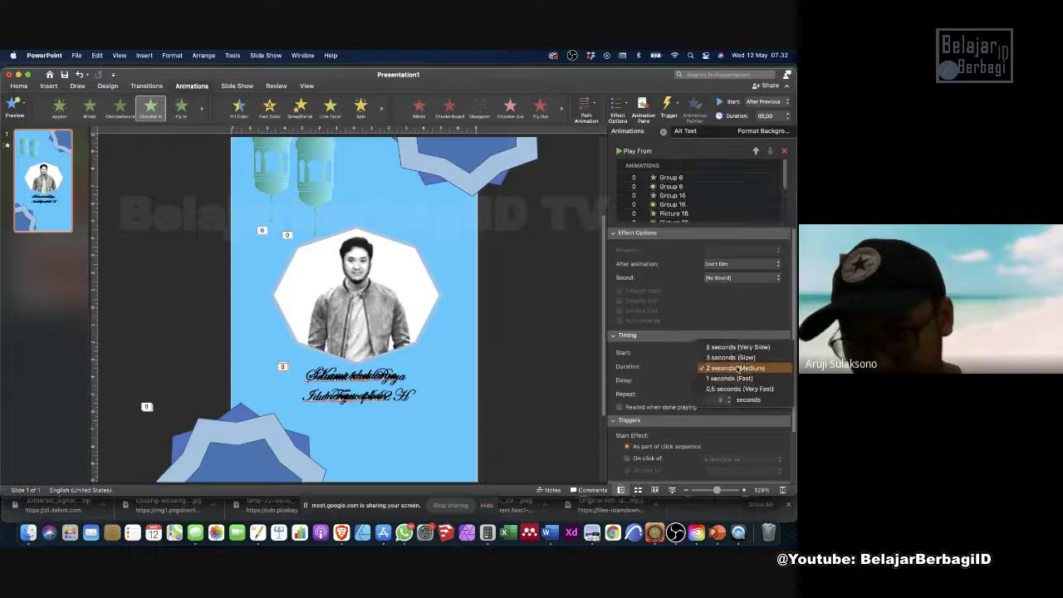
click(742, 354)
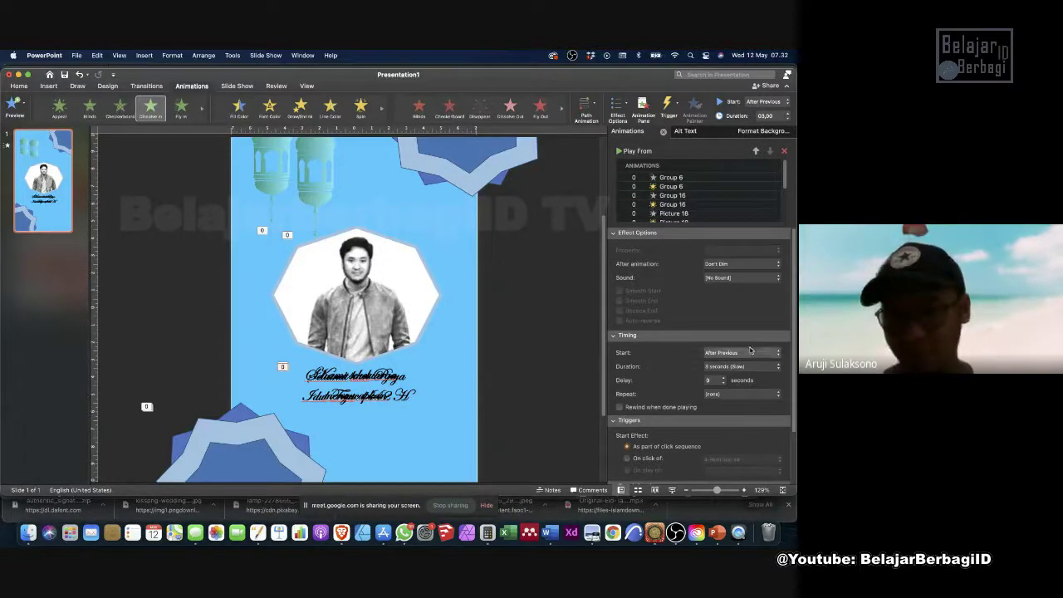
click(736, 367)
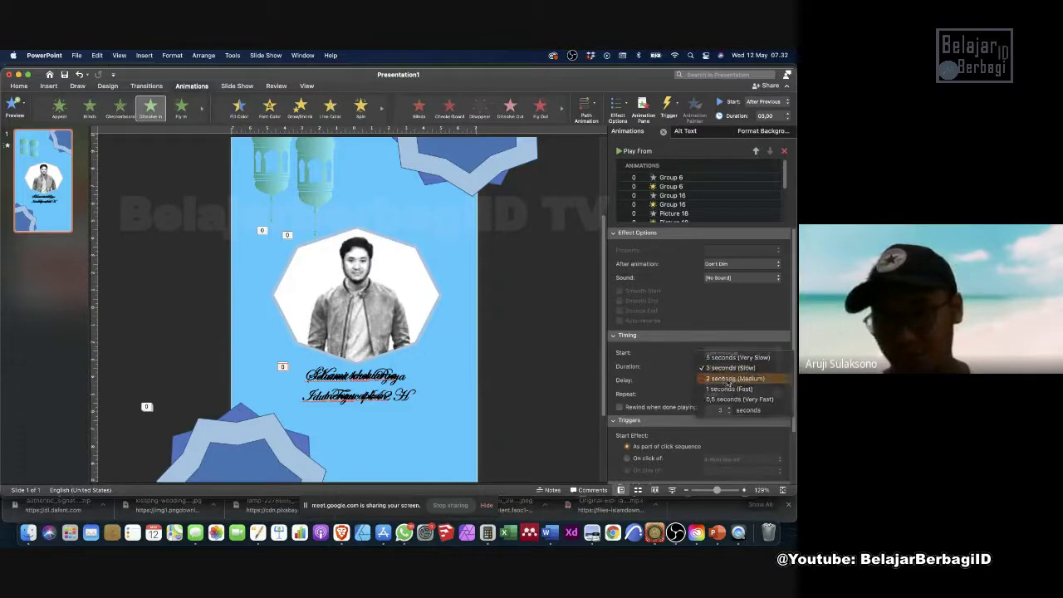
click(729, 379)
Preview the slide with a 3-second delay on the "Selamat hari Raya Idul Fitri 1442 H" animation, and preview again with the delay at 0.
click(724, 378)
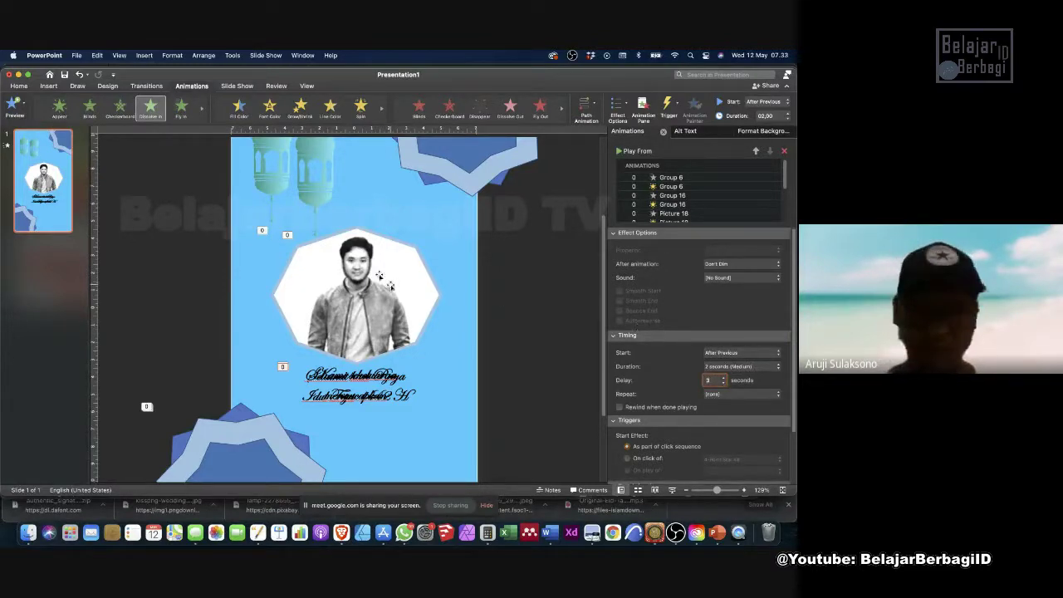
click(13, 106)
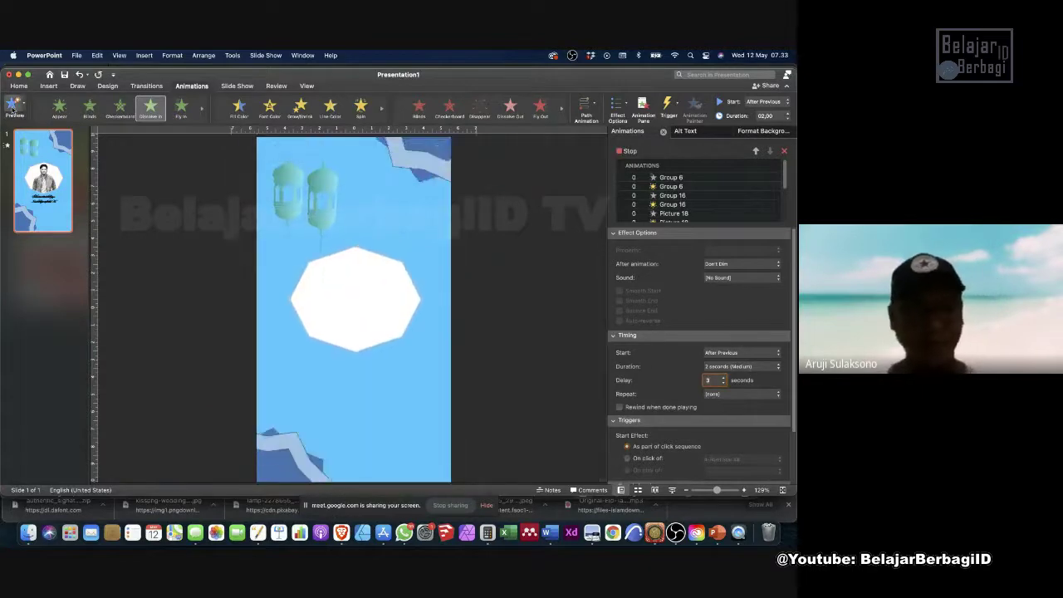
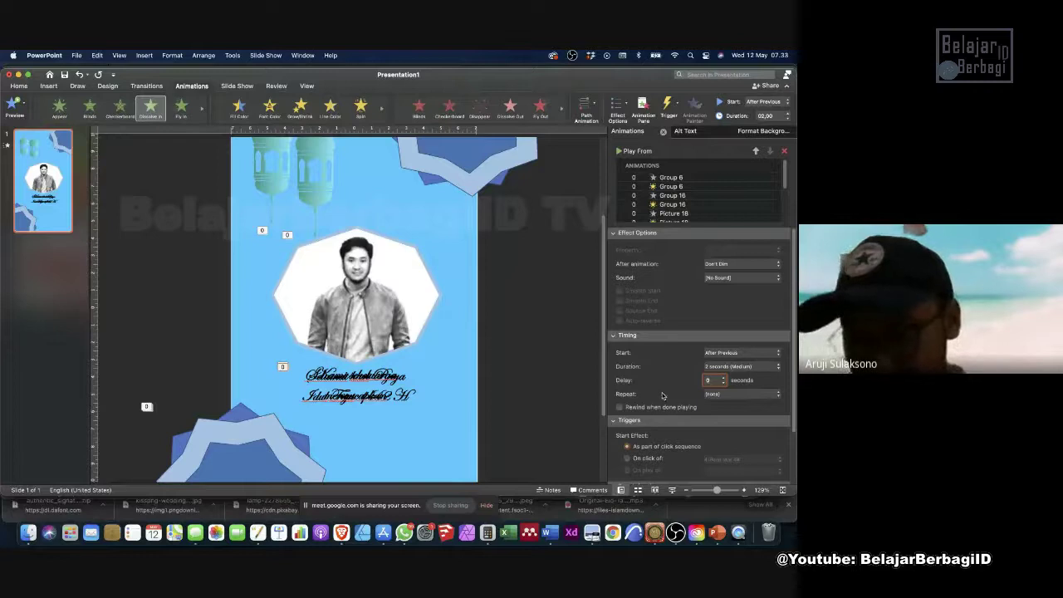
click(14, 107)
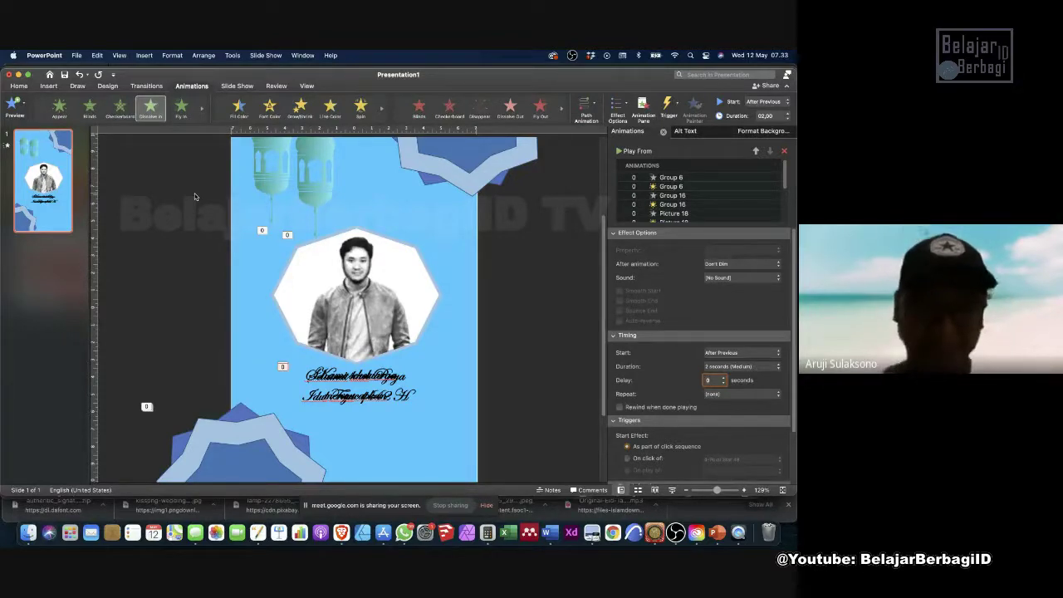
scroll(195, 197, down, 5)
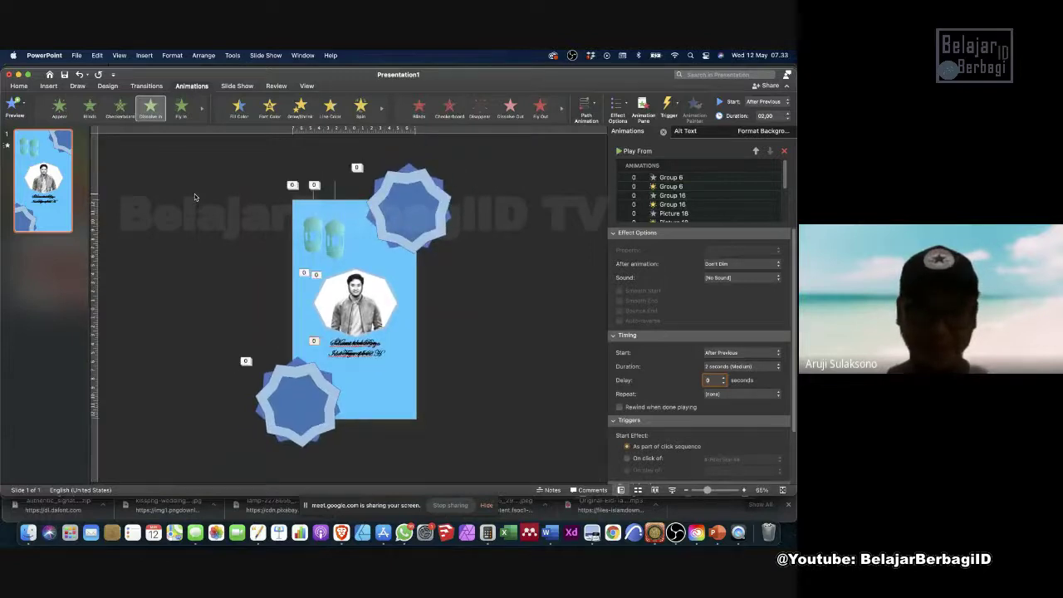
scroll(406, 390, up, 5)
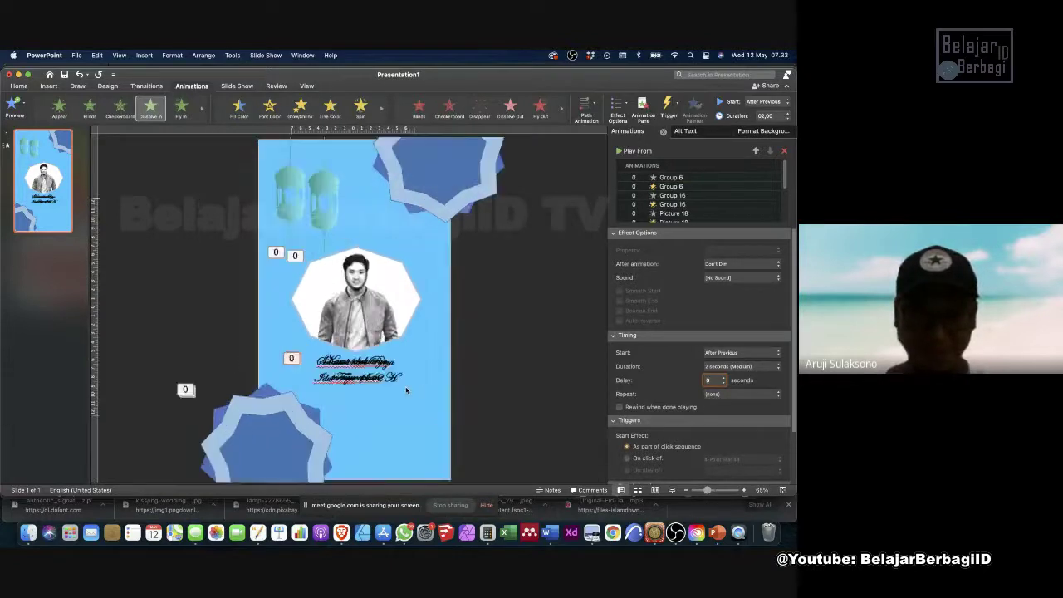
click(432, 441)
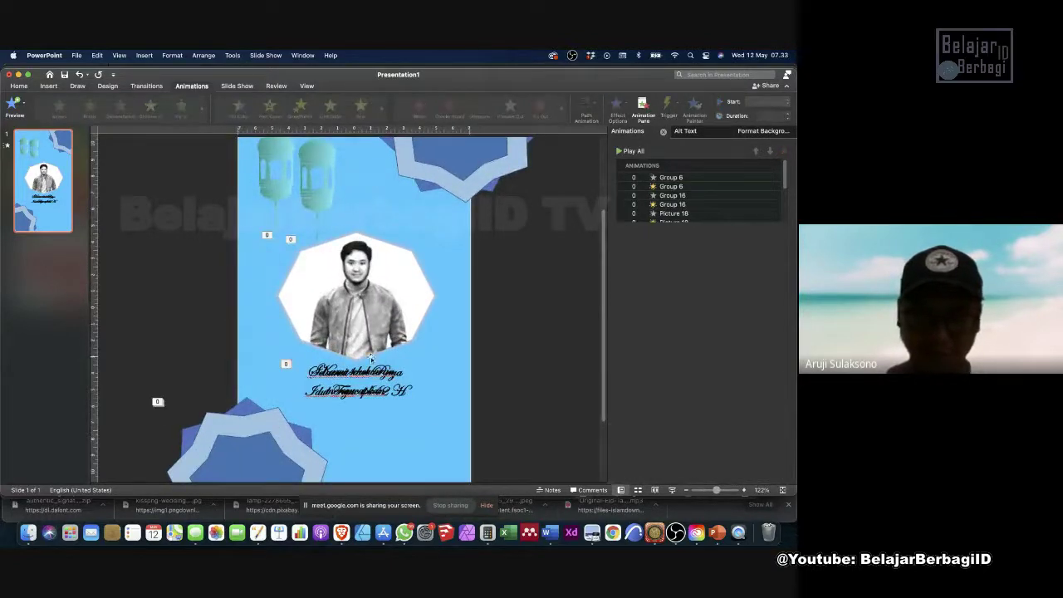
scroll(371, 357, down, 3)
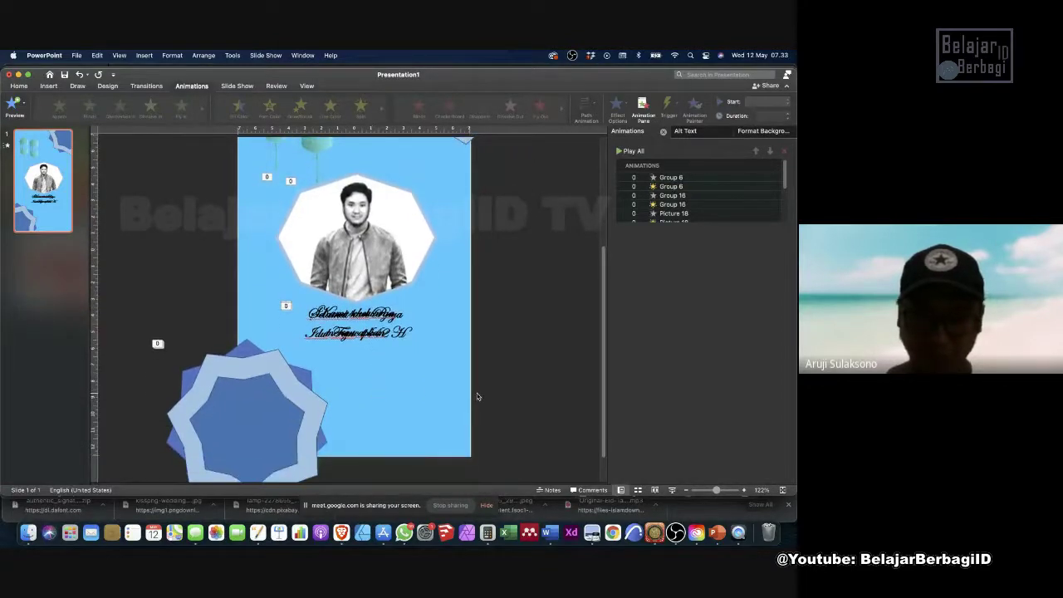
scroll(477, 393, down, 3)
scroll(477, 403, up, 1)
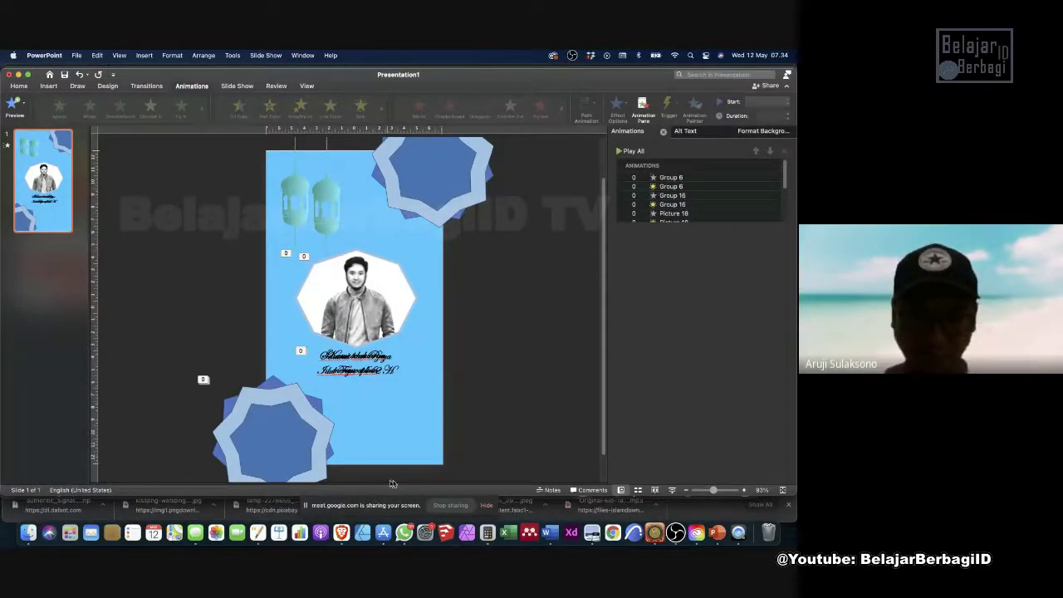
Check the chat of the Google Meet session in Brave and return to the PowerPoint presentation.
click(341, 533)
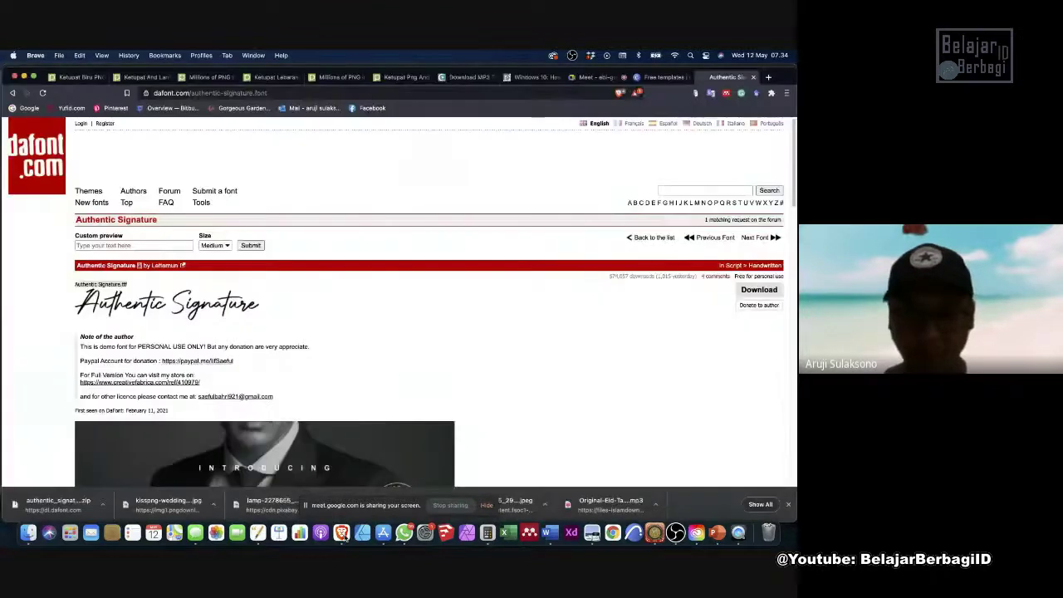
click(595, 76)
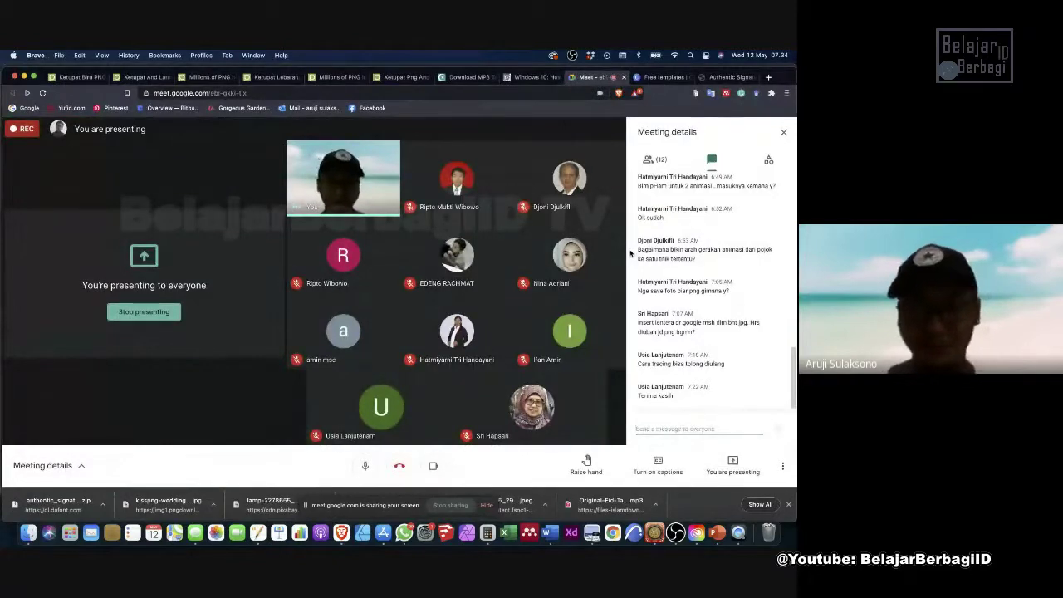
click(717, 532)
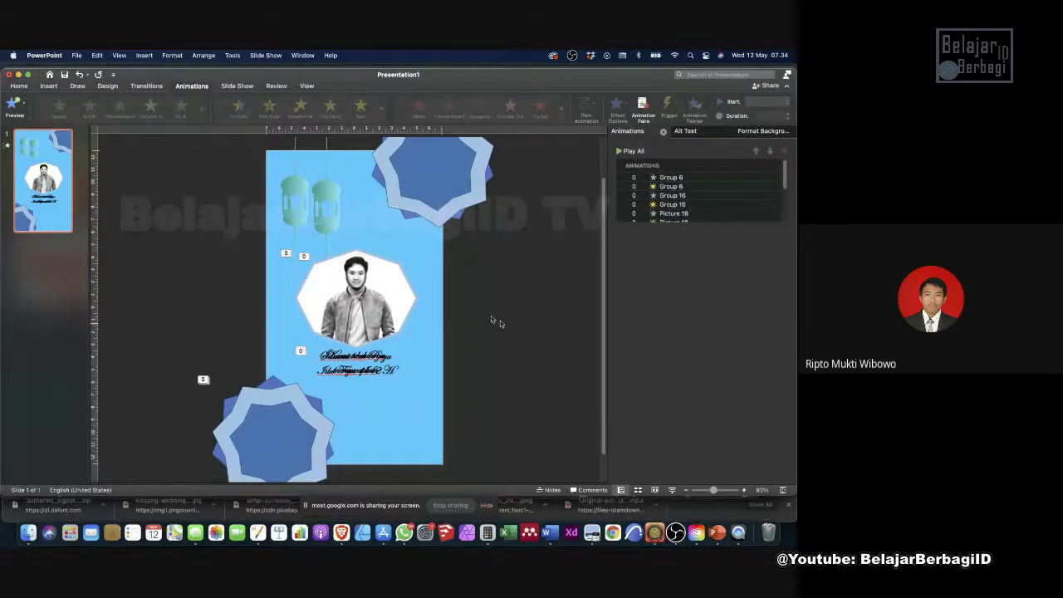
Duplicate the white octagon behind the portrait and enlarge the copy slightly.
click(412, 303)
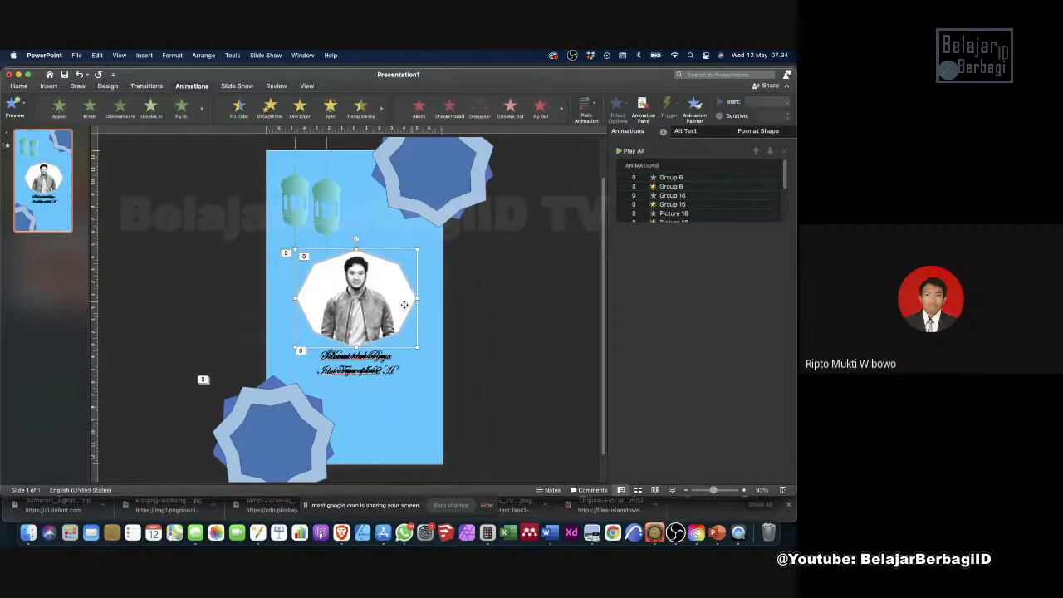
drag(412, 302, 405, 305)
right_click(405, 304)
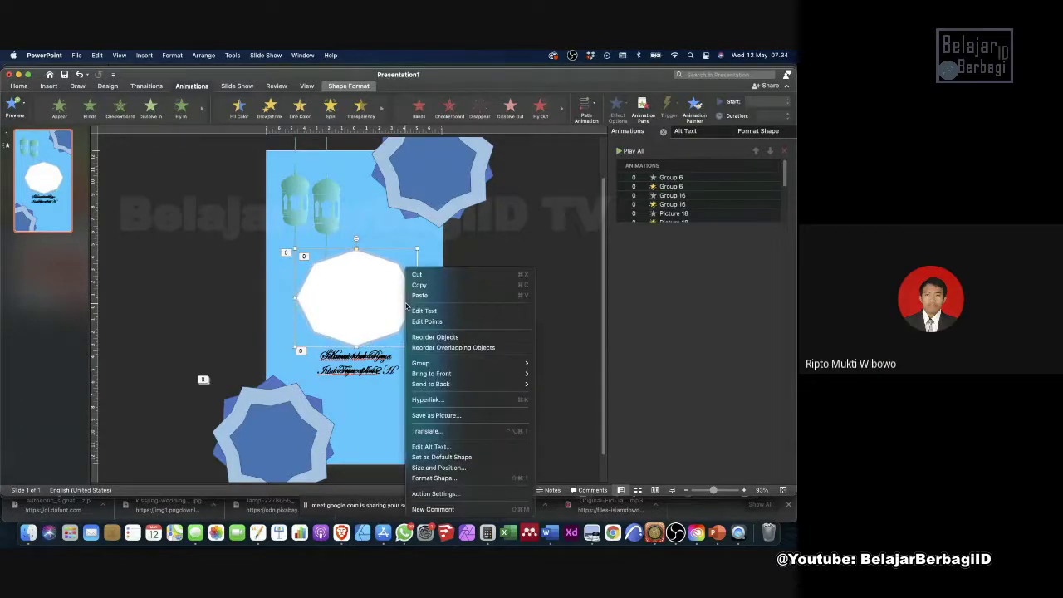
click(397, 279)
drag(417, 248, 390, 279)
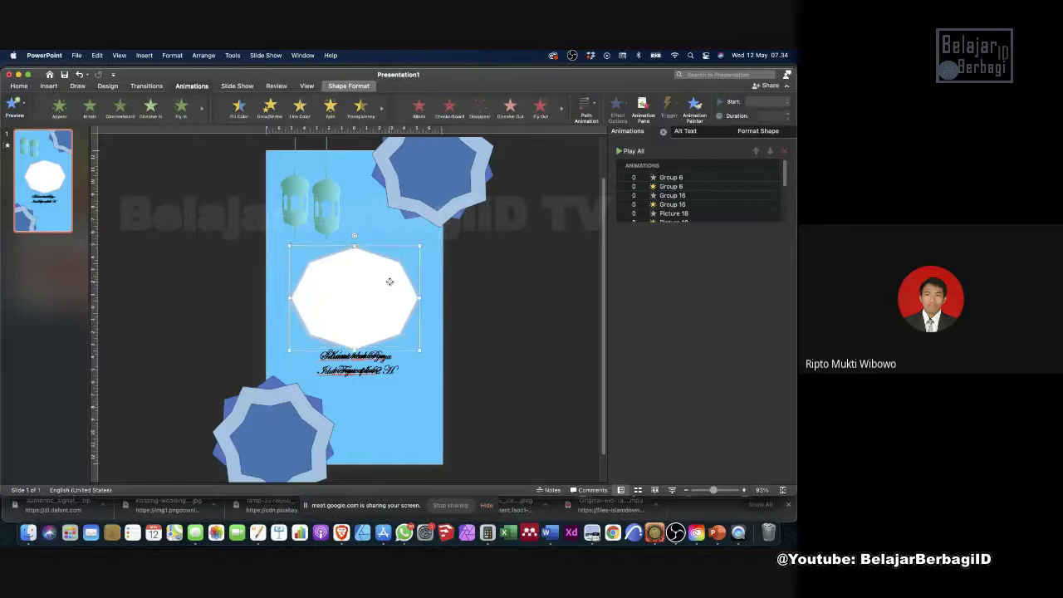
Send the enlarged octagon to the back, behind the portrait photo.
right_click(391, 273)
mouse_move(414, 385)
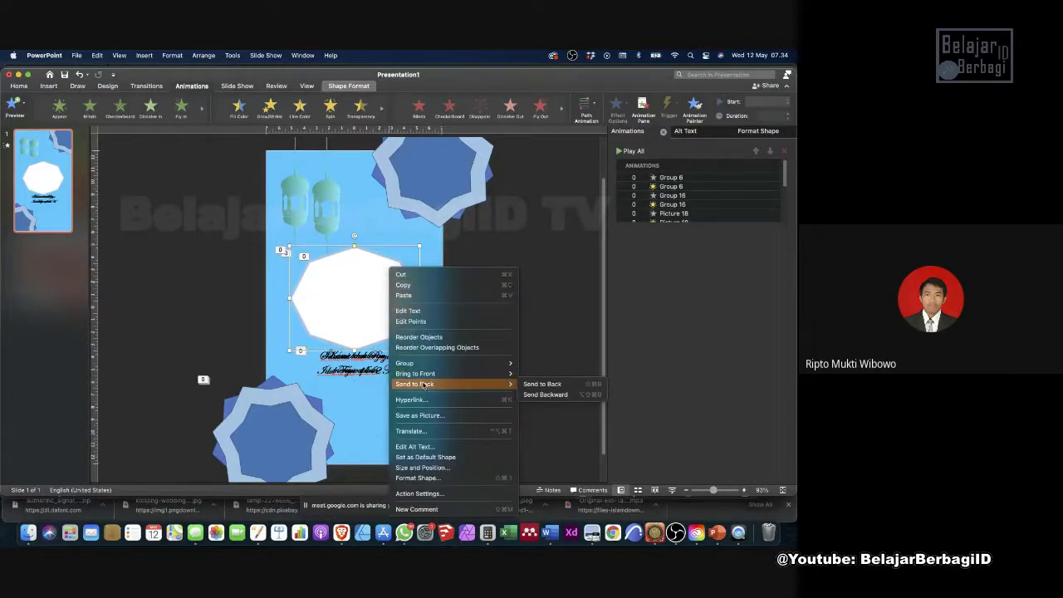
click(555, 384)
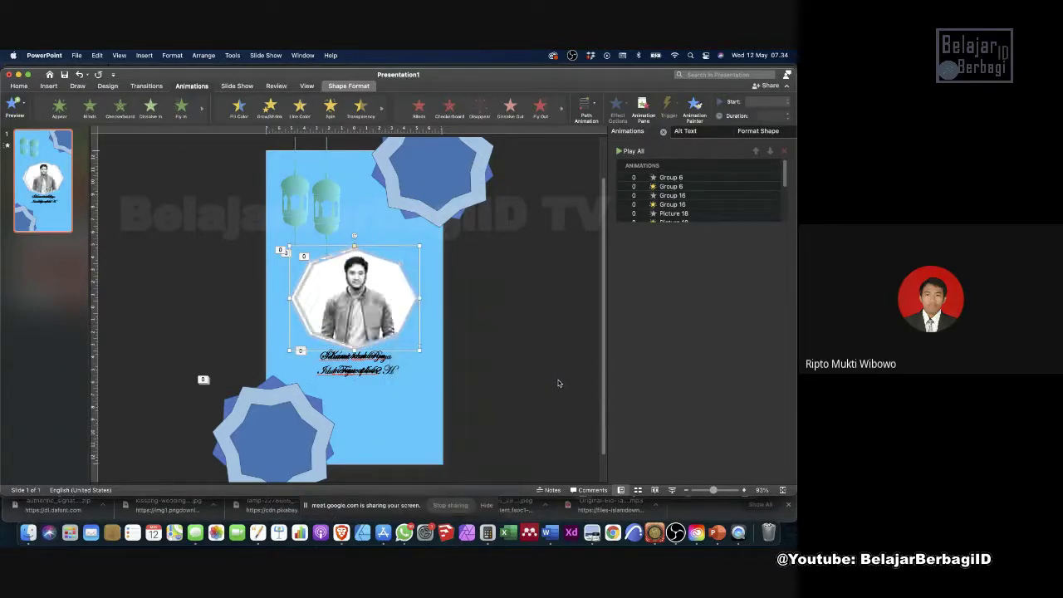
Undo the accidental shift of the portrait photo and align the larger octagon evenly around the smaller one.
click(393, 295)
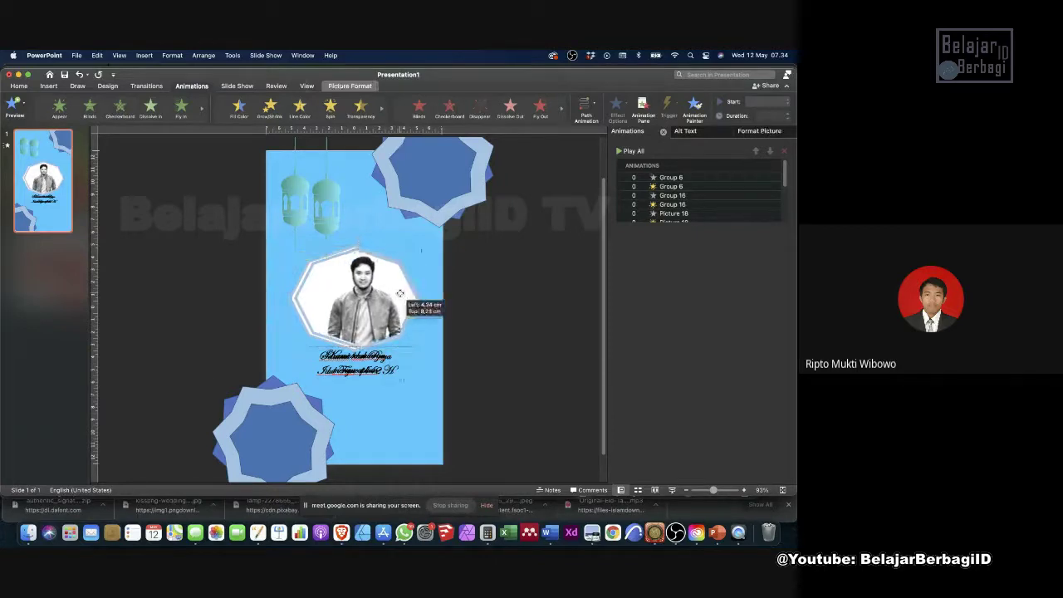
key(super+c)
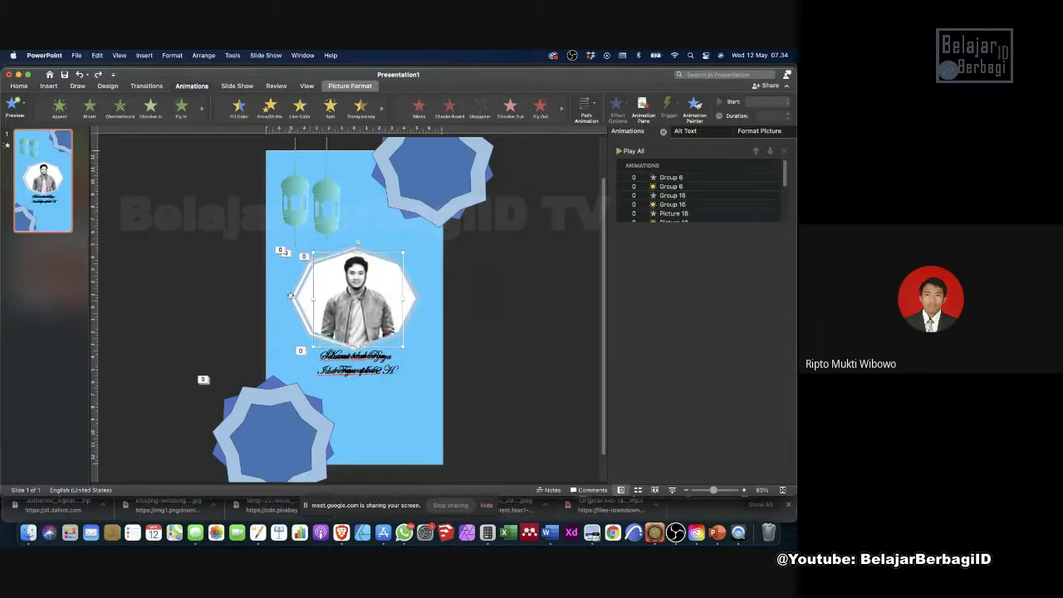
click(291, 296)
drag(291, 295, 292, 296)
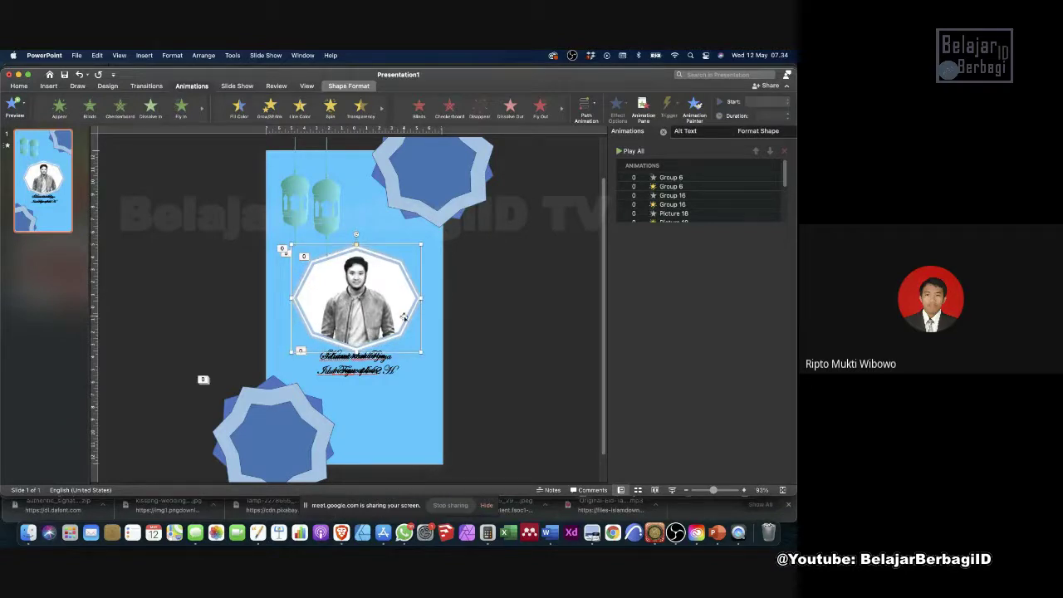
Try a black outline on the larger octagon around the portrait.
click(19, 86)
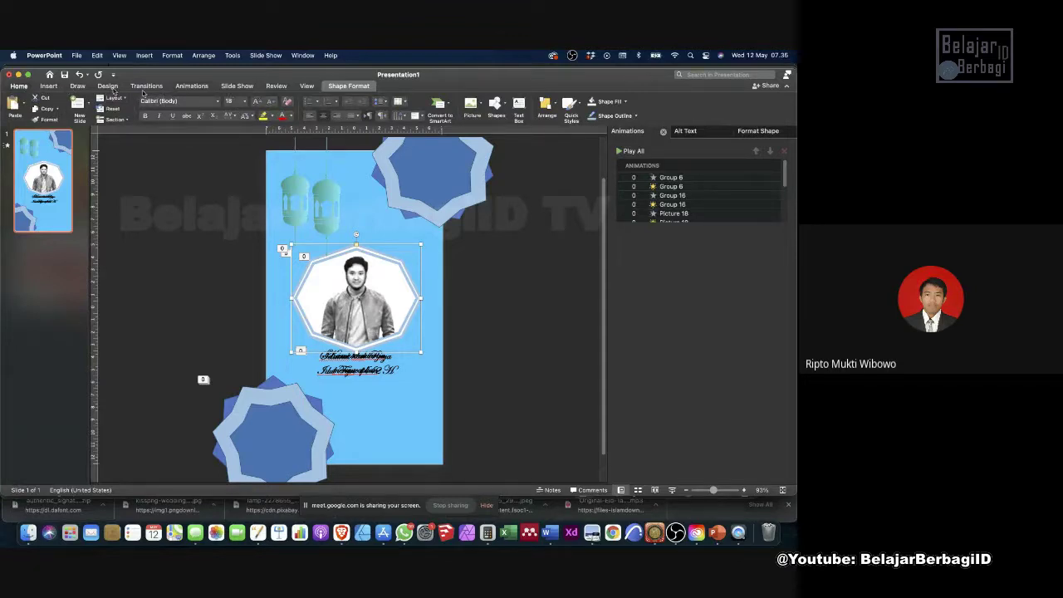
click(341, 86)
click(312, 103)
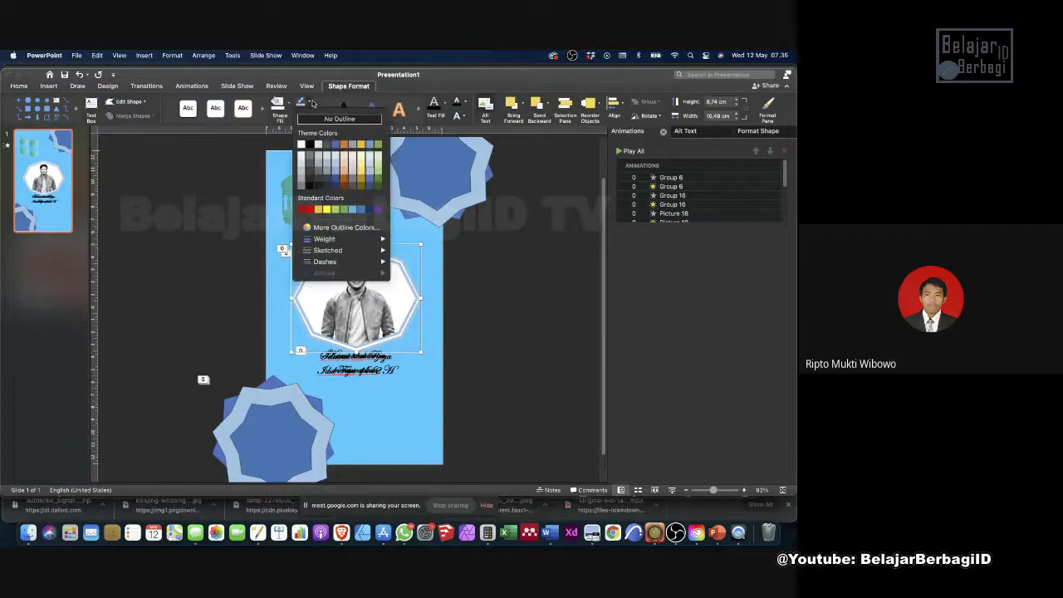
click(310, 145)
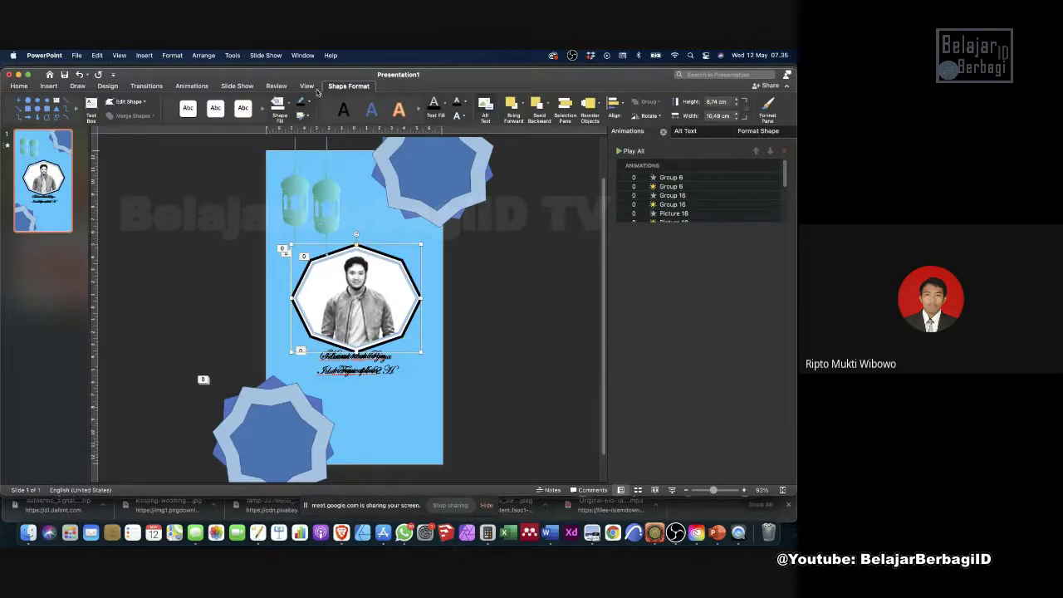
Try darker blue theme shades for the larger octagon's outline and settle on the standard dark blue.
click(311, 100)
click(371, 186)
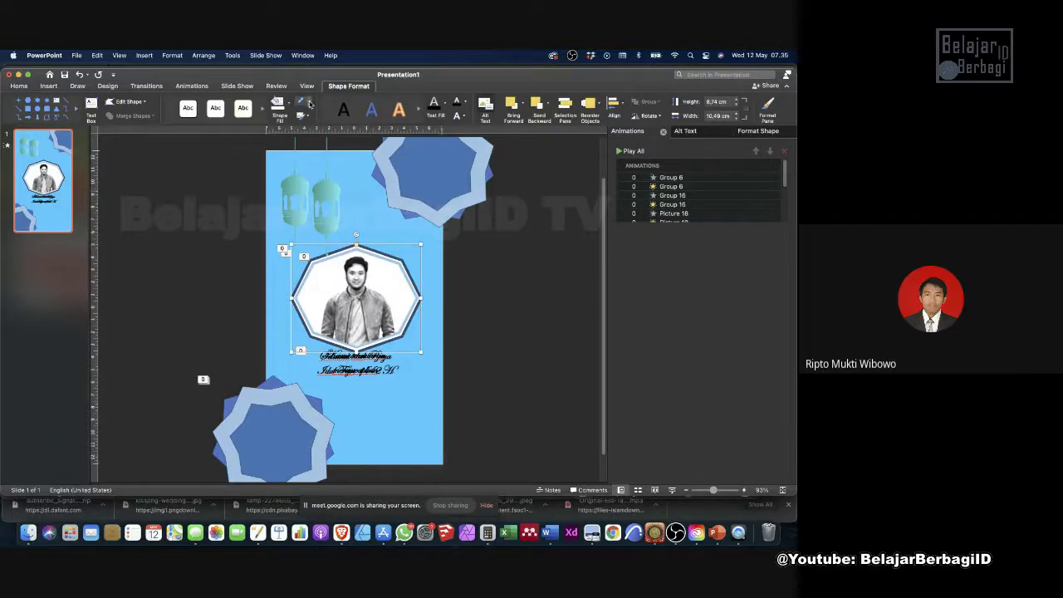
click(310, 100)
click(367, 188)
click(310, 101)
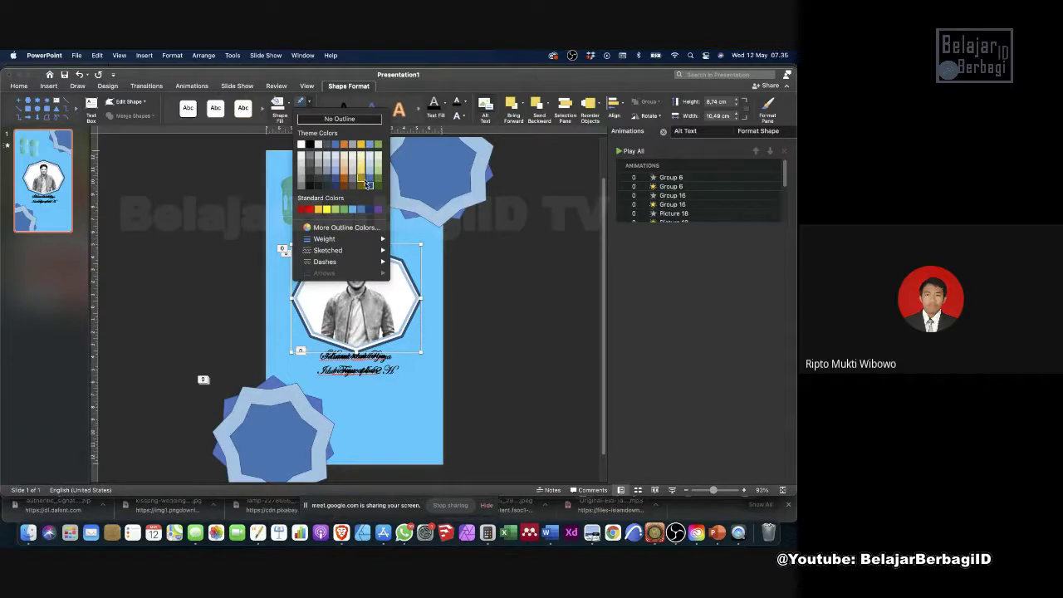
click(366, 211)
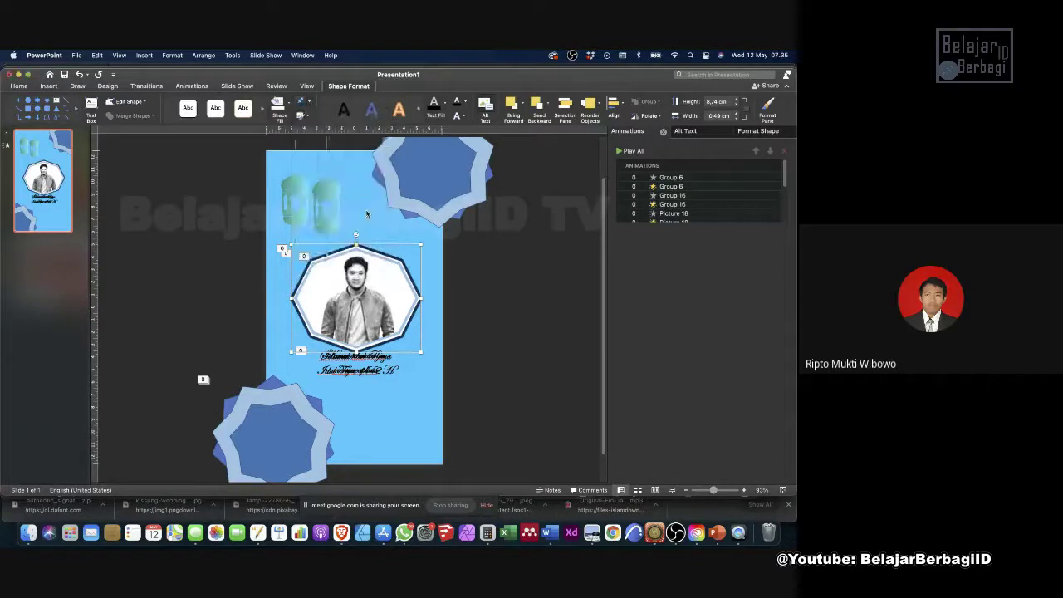
click(480, 259)
Select all the overlapping greeting texts together and shift them slightly down, away from the portrait frame.
scroll(372, 361, down, 5)
scroll(372, 361, up, 6)
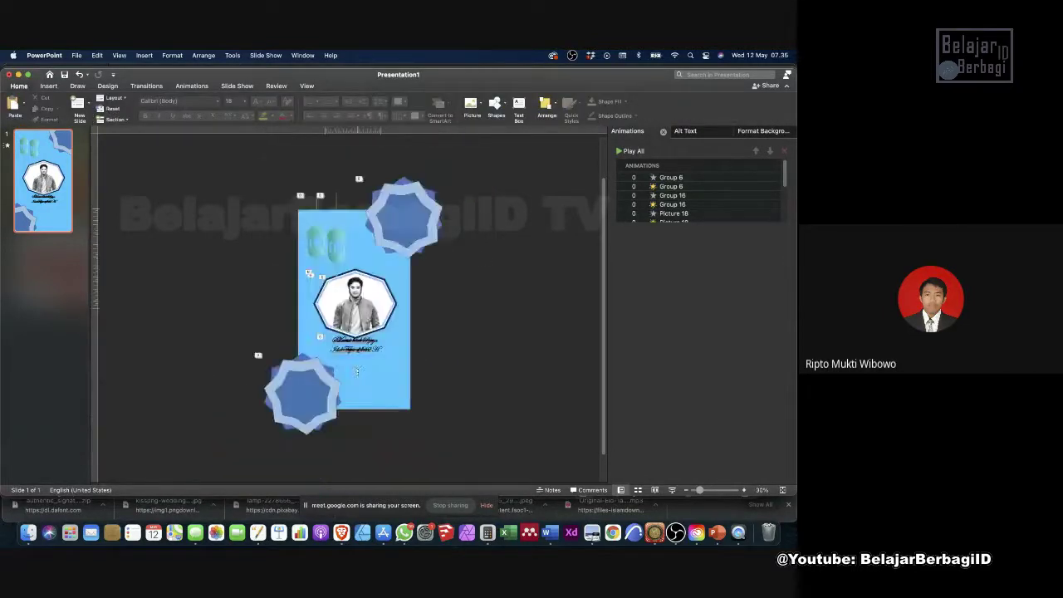
scroll(352, 374, down, 1)
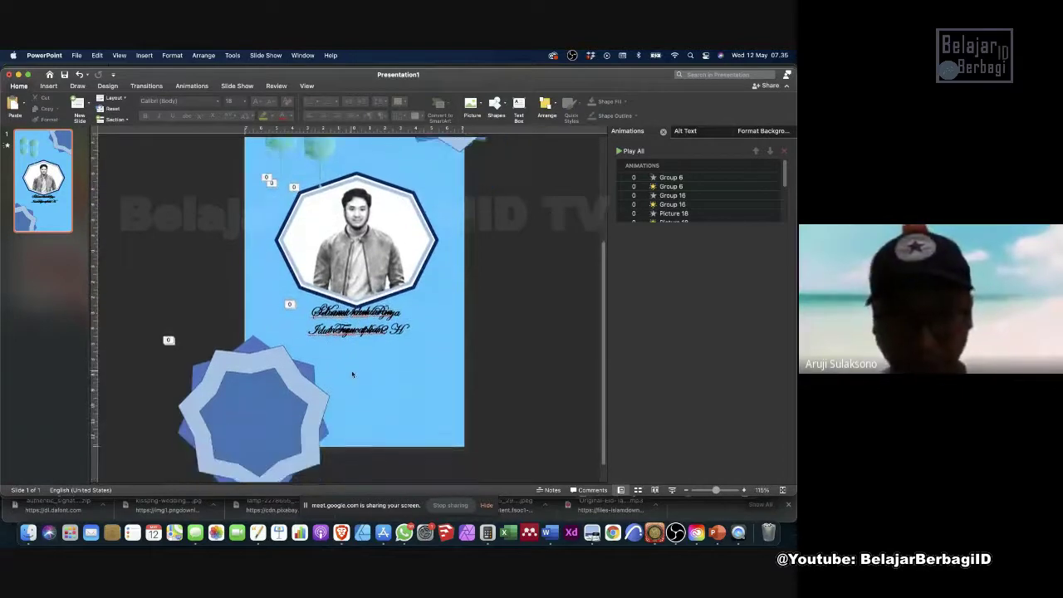
click(358, 326)
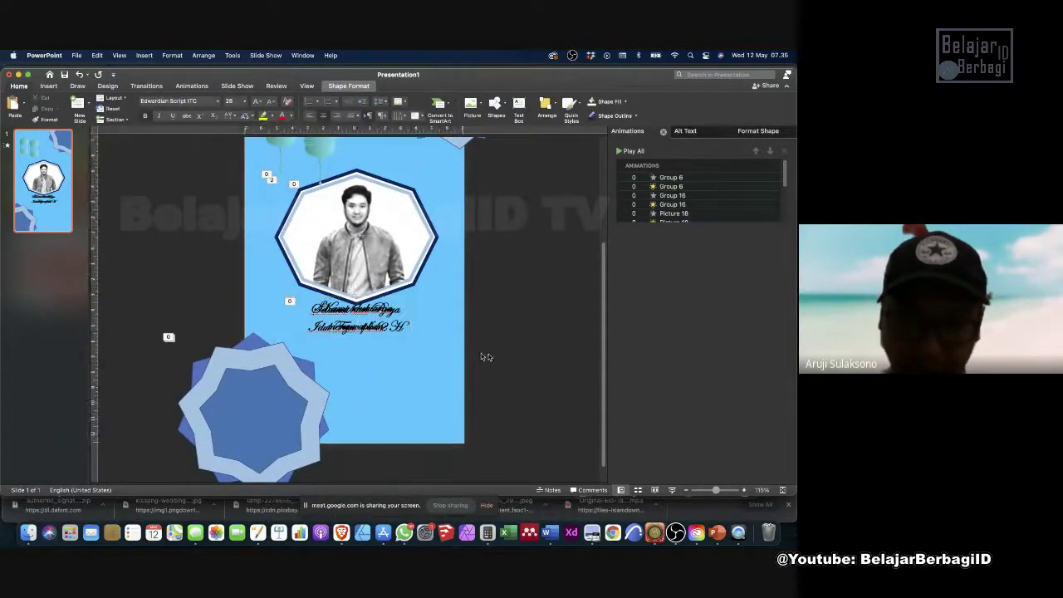
drag(499, 363, 268, 287)
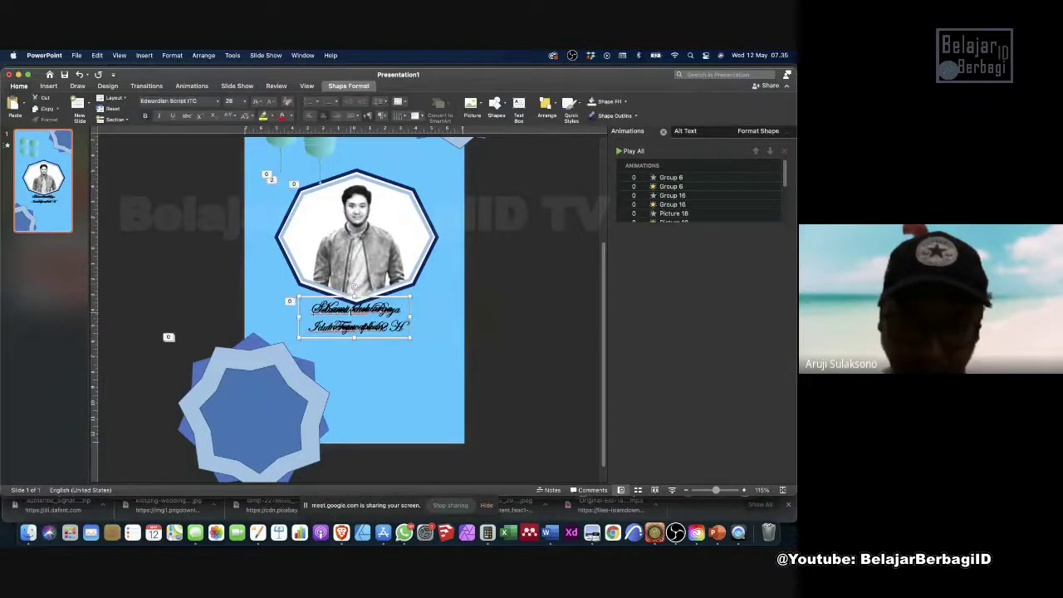
drag(353, 316, 355, 327)
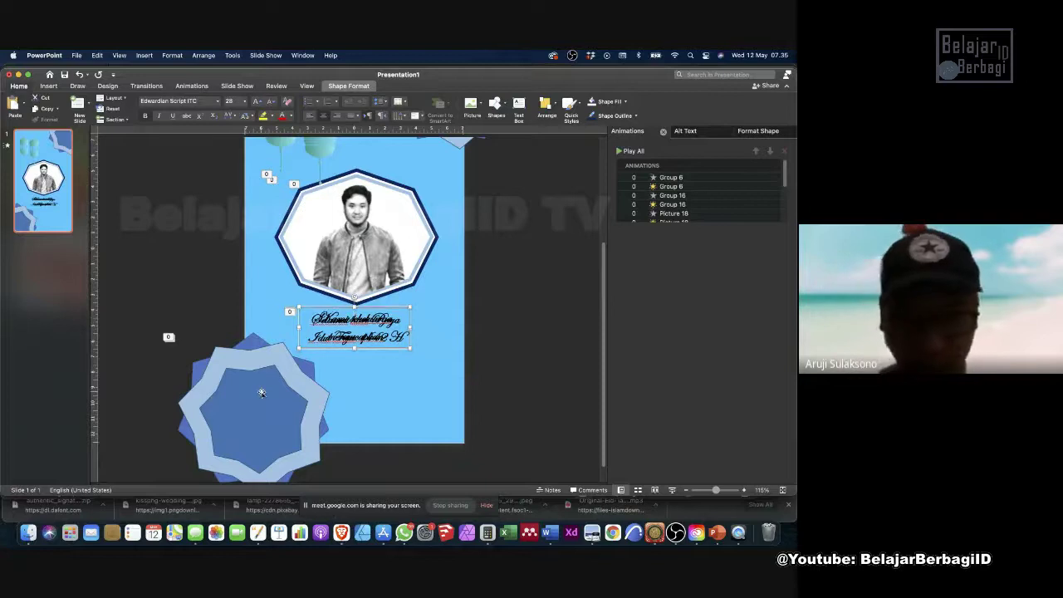
click(529, 429)
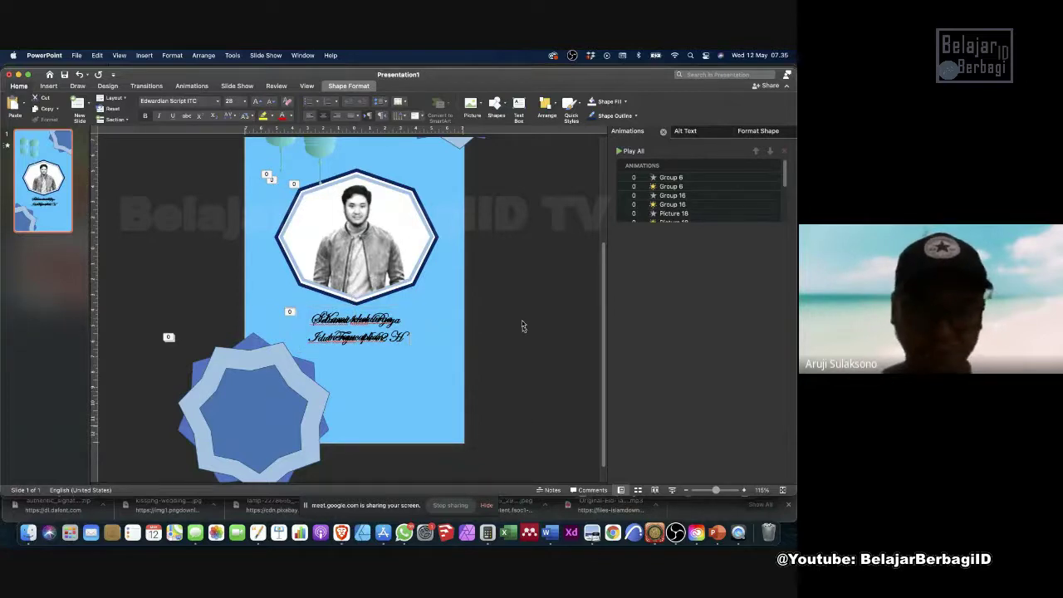
Move the star ornament in the slide's upper-right corner slightly down and further onto the slide.
scroll(509, 298, down, 3)
scroll(509, 301, up, 1)
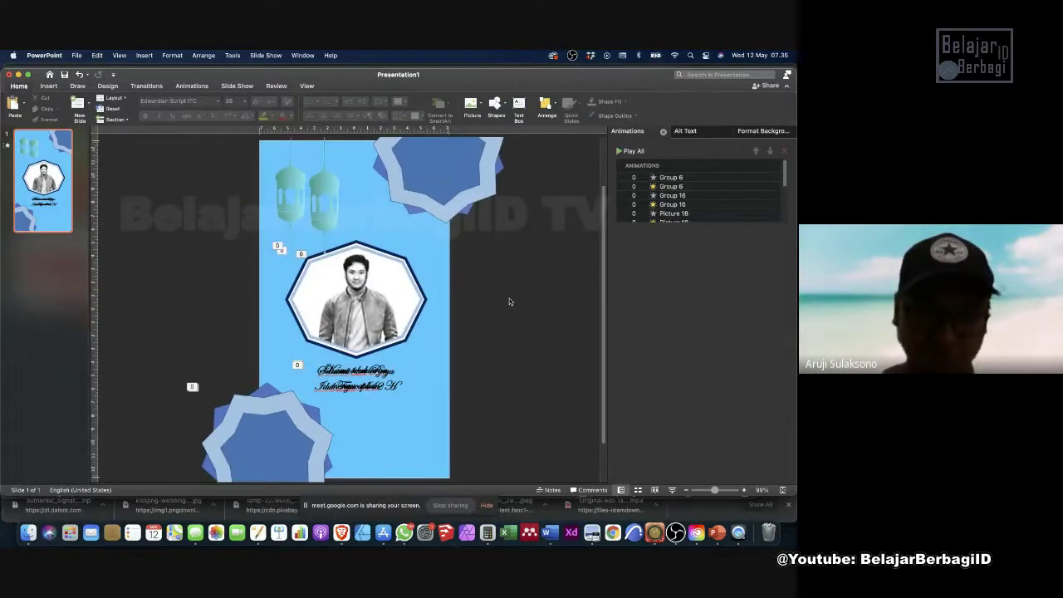
click(434, 205)
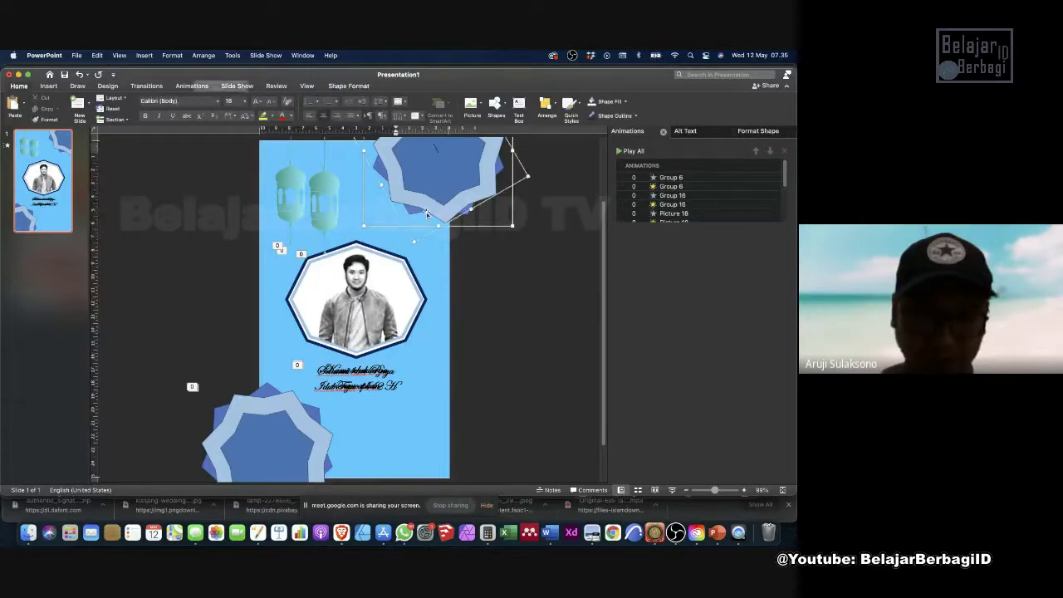
scroll(519, 298, up, 2)
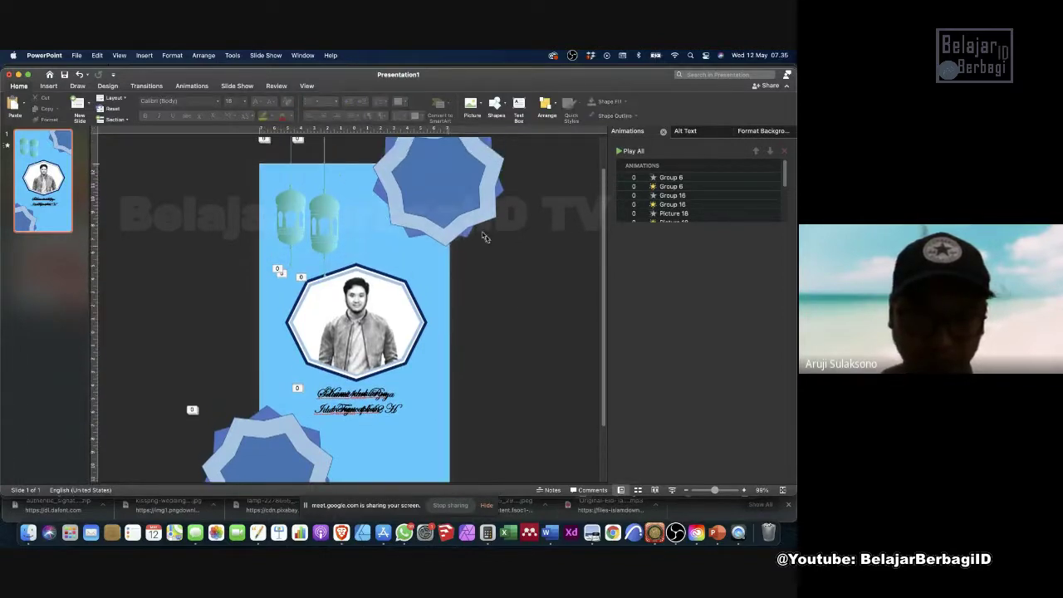
click(445, 207)
drag(445, 208, 443, 213)
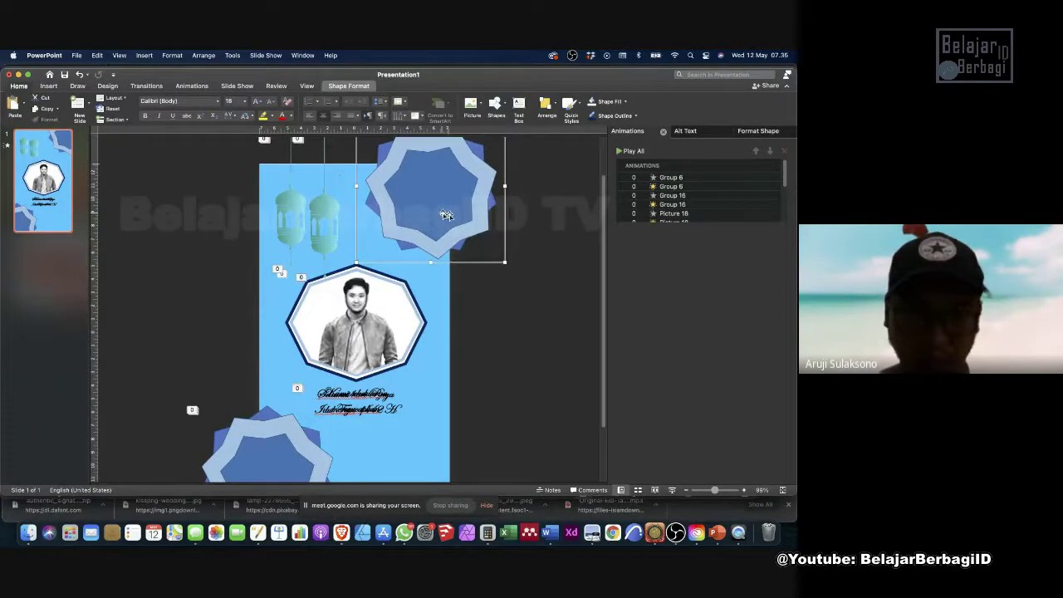
Draw a rectangle about 24.31 cm high and 13.31 cm wide, just inside the slide's edges.
scroll(475, 344, down, 5)
scroll(420, 386, up, 3)
click(396, 417)
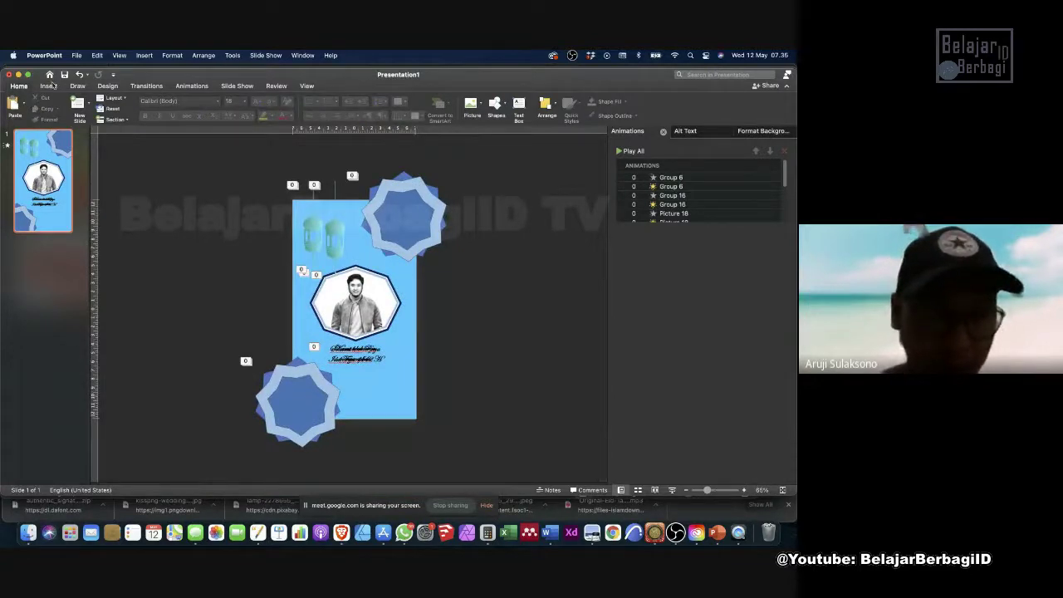
click(49, 86)
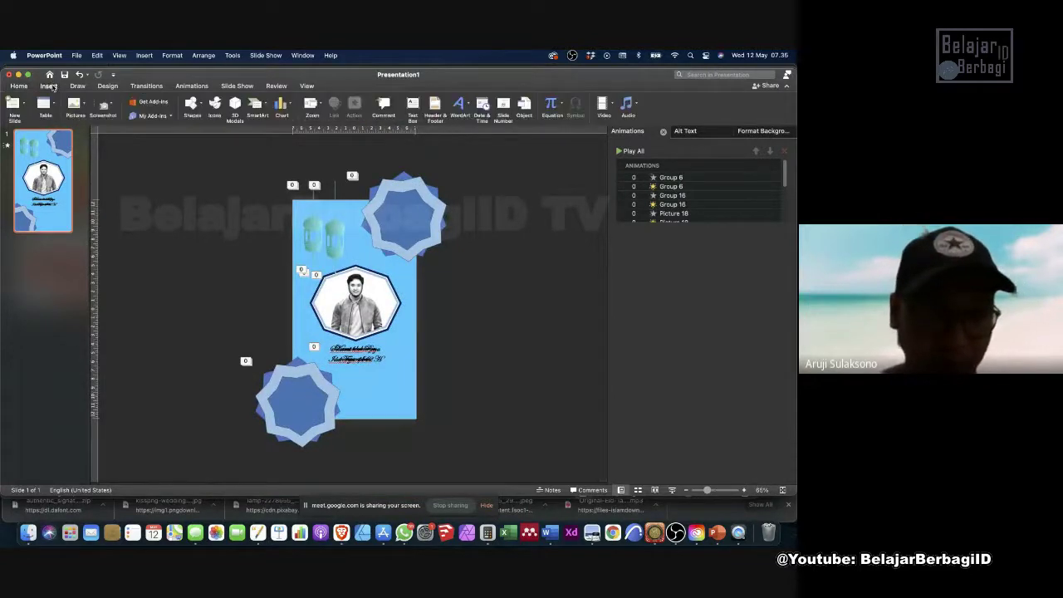
click(190, 114)
click(304, 133)
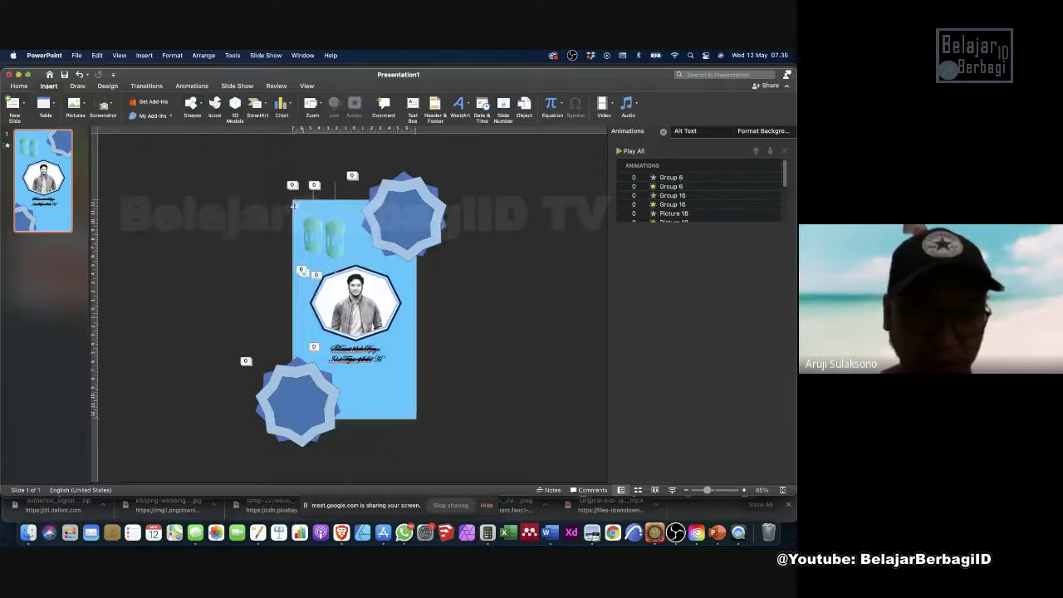
mouse_move(296, 203)
mouse_down()
mouse_move(395, 357)
mouse_move(423, 414)
mouse_move(409, 414)
mouse_move(423, 410)
mouse_up()
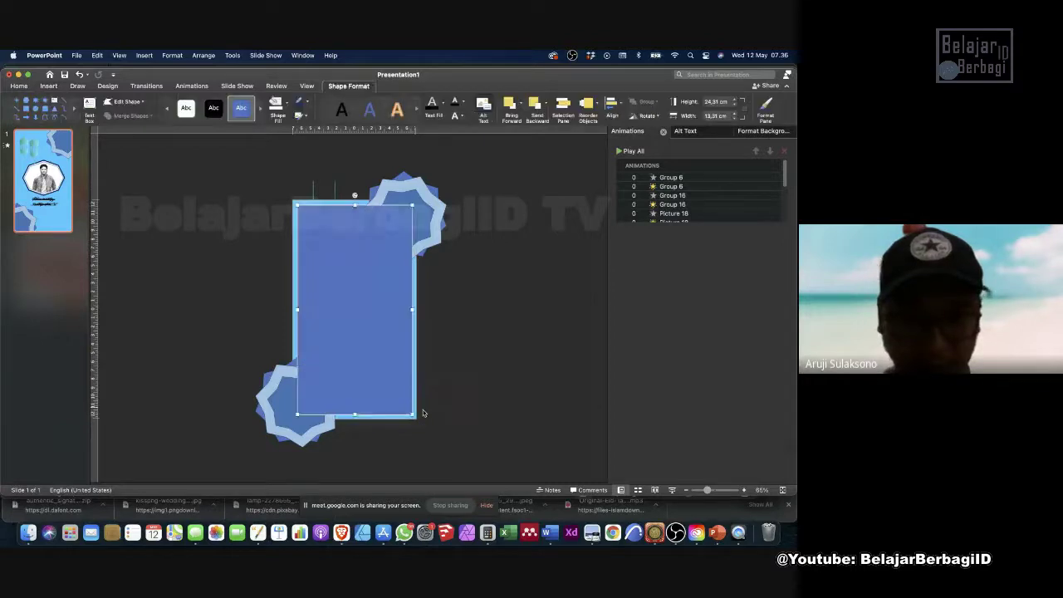
Send the new rectangle to the back, behind all other slide objects.
right_click(376, 330)
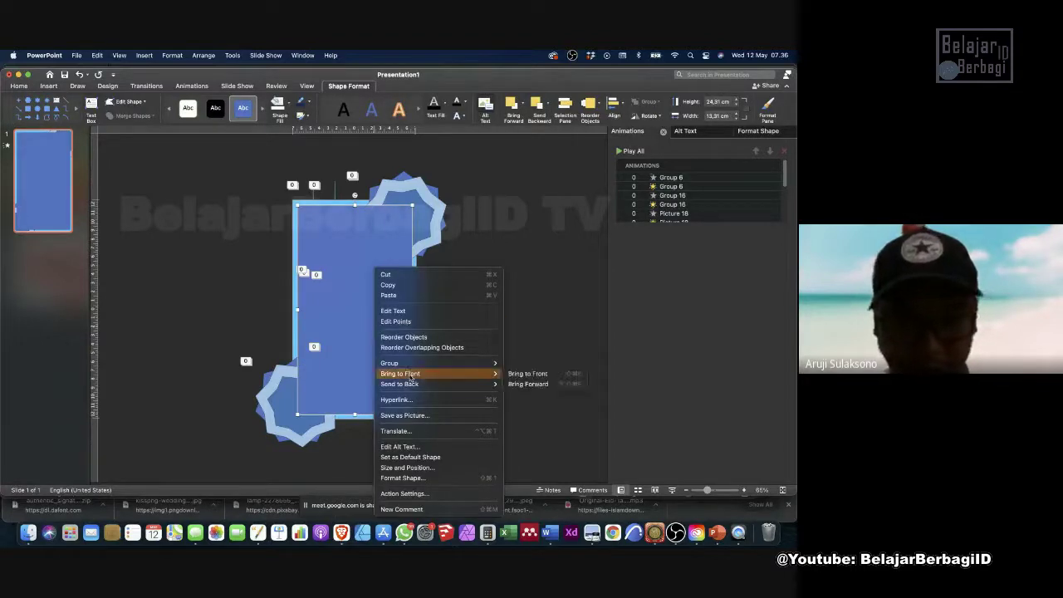
mouse_move(478, 384)
click(512, 385)
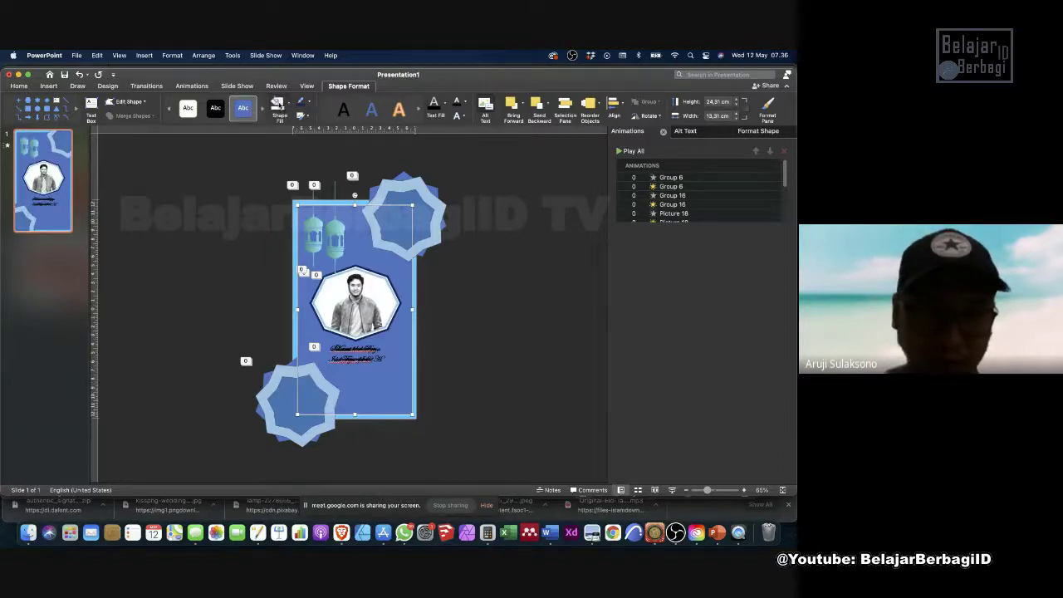
Remove the rectangle's fill so the slide background shows through.
click(281, 102)
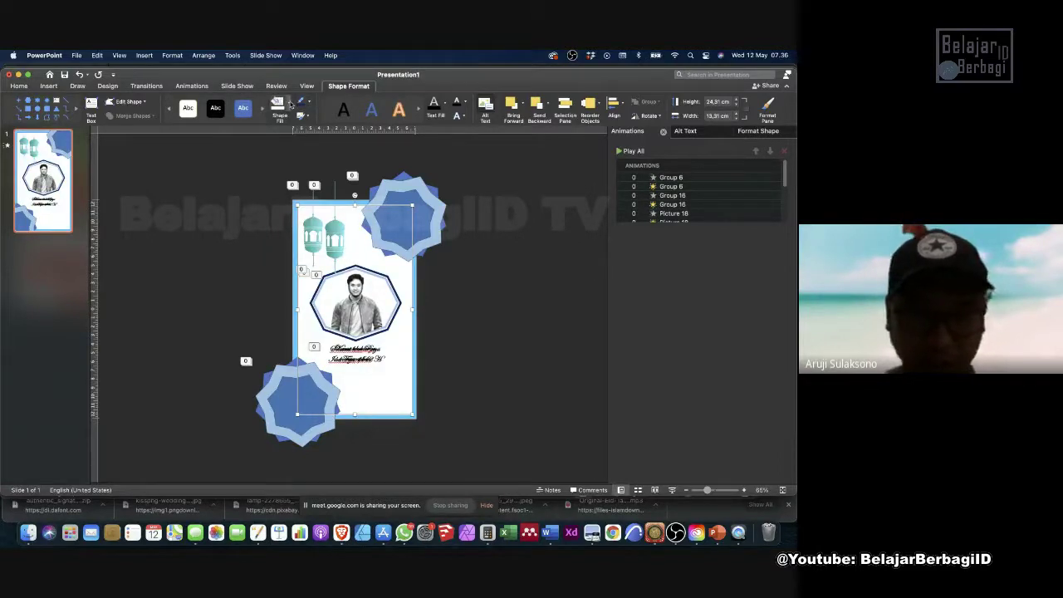
click(290, 102)
click(294, 124)
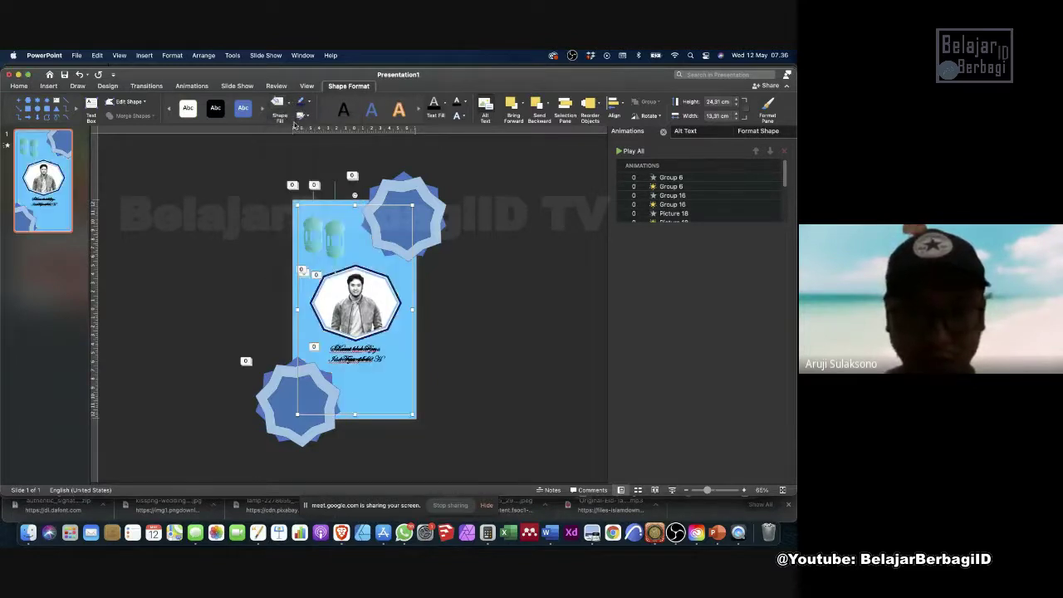
Set the weight of the rectangle's dark blue outline to 6 pt as a slide border.
click(307, 102)
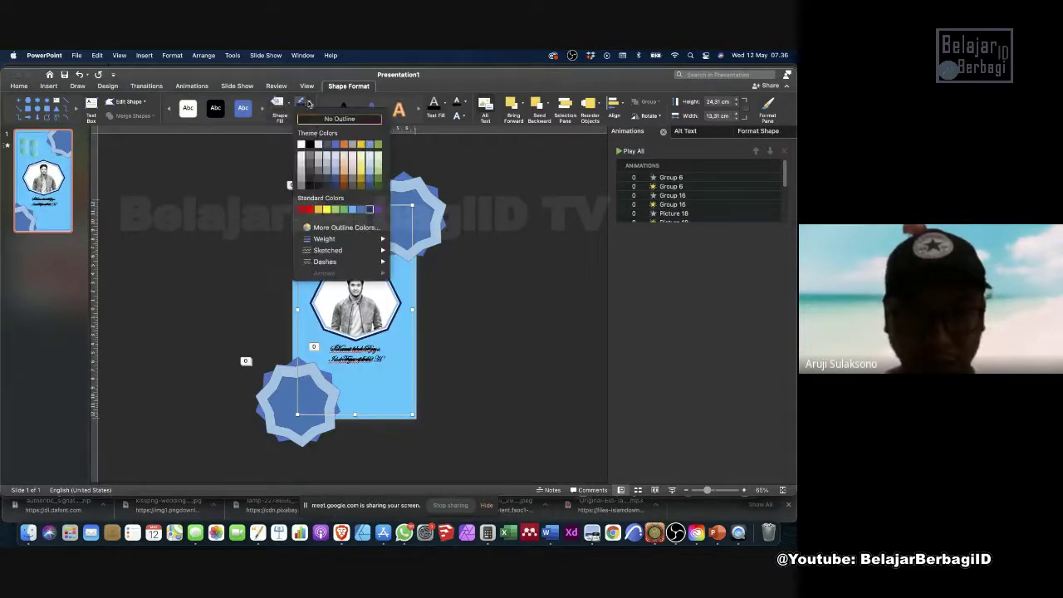
mouse_move(333, 238)
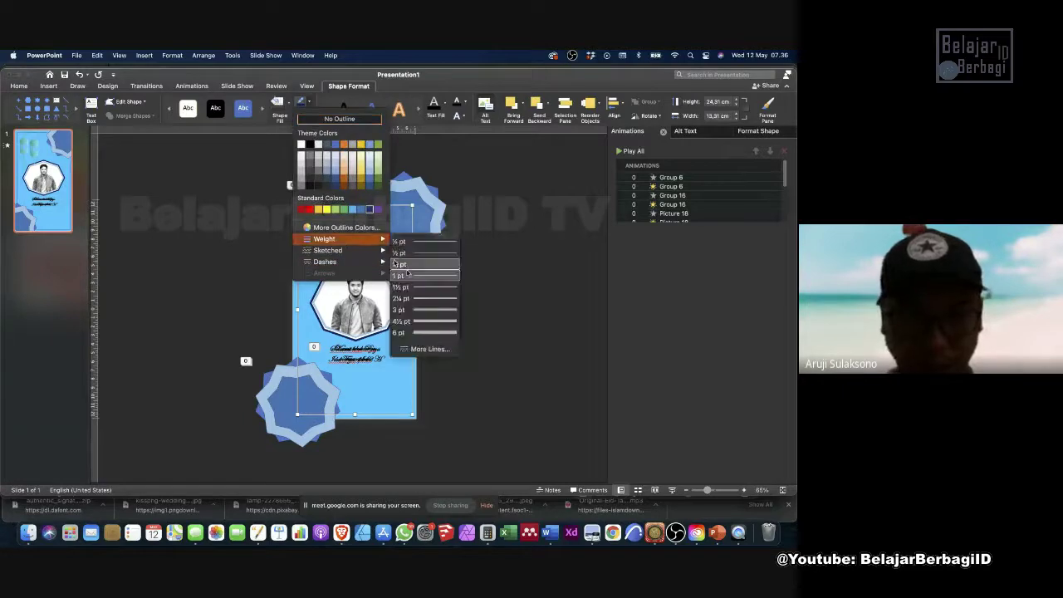
click(419, 335)
click(433, 336)
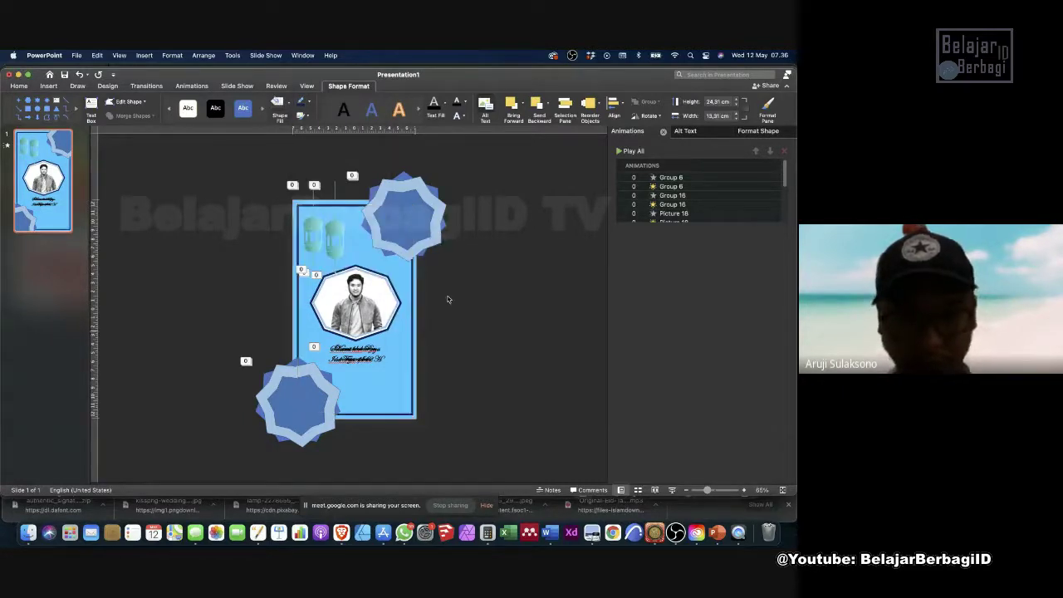
Try a pale blue theme fill on the slide's border rectangle and replace it with solid white.
scroll(423, 395, down, 3)
scroll(492, 326, up, 3)
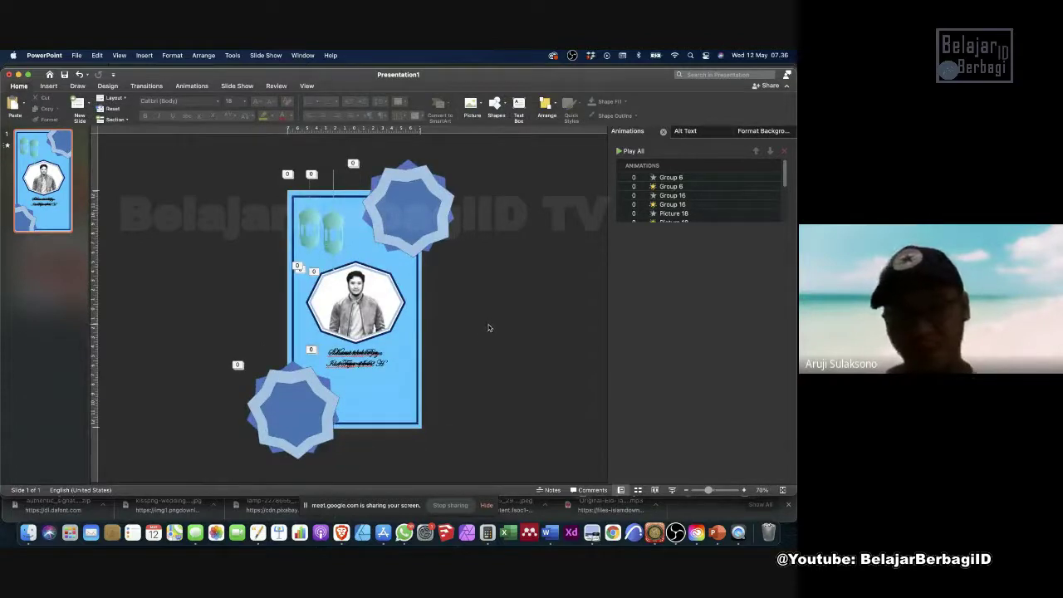
click(419, 358)
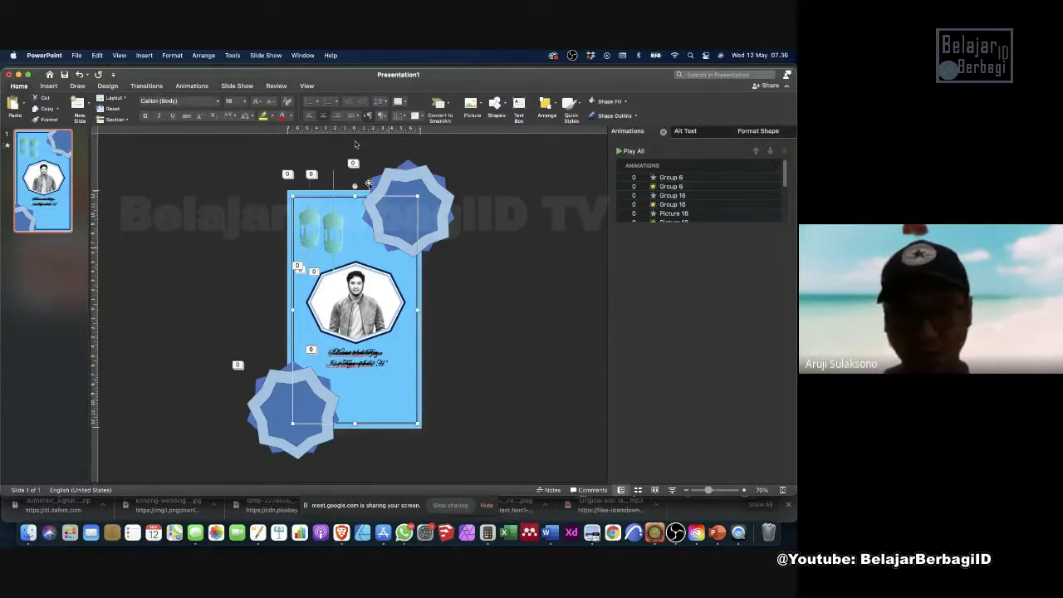
click(49, 86)
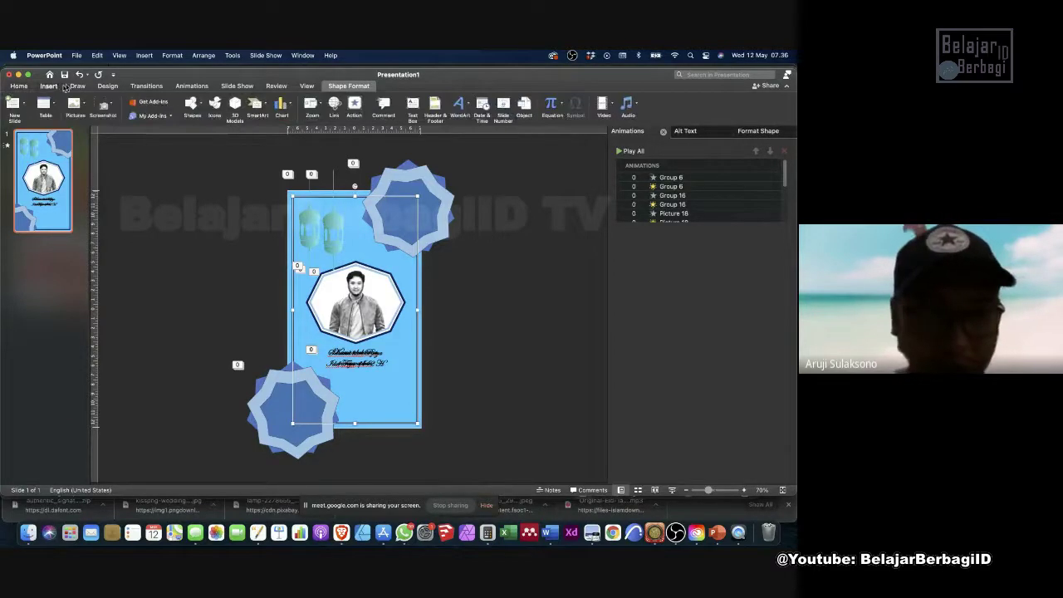
click(334, 86)
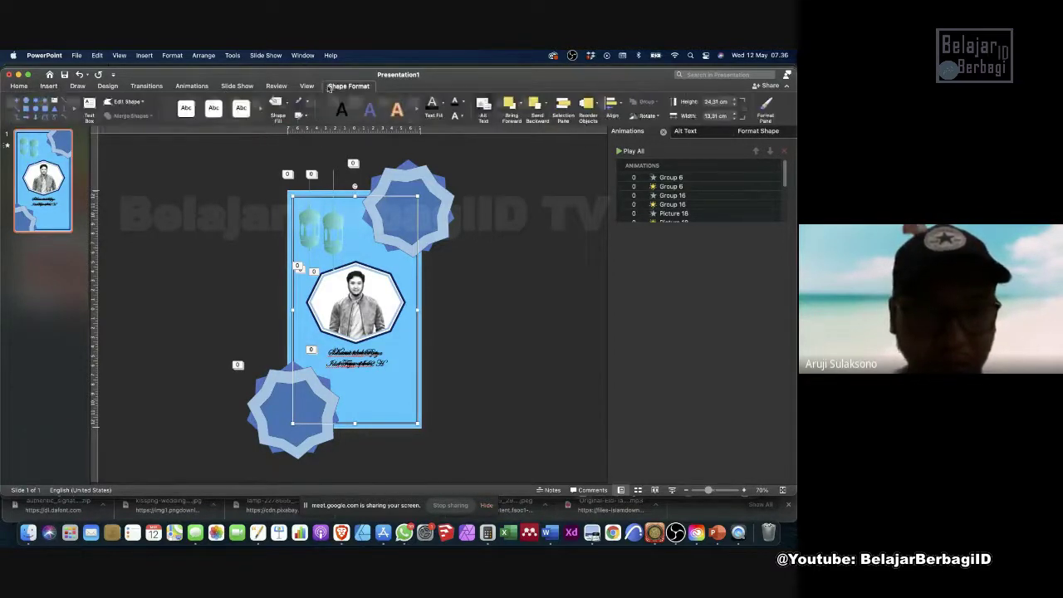
click(289, 106)
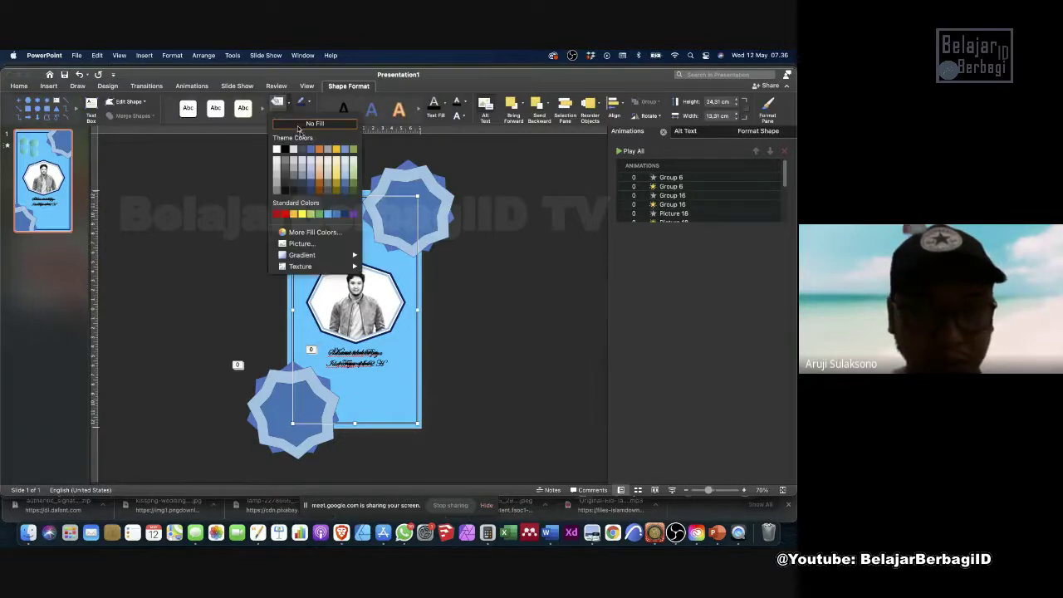
click(345, 169)
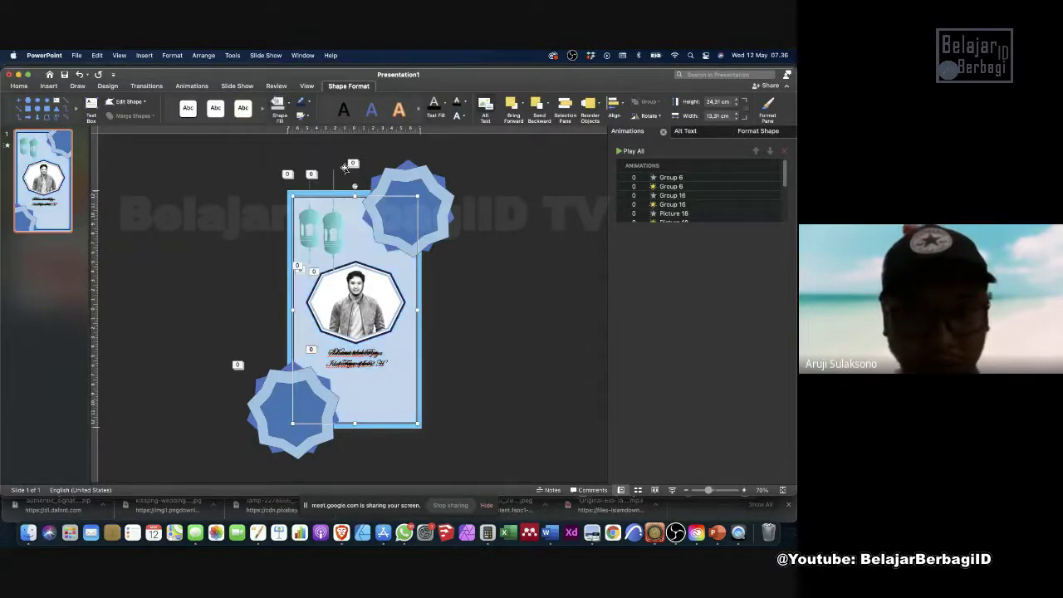
click(289, 106)
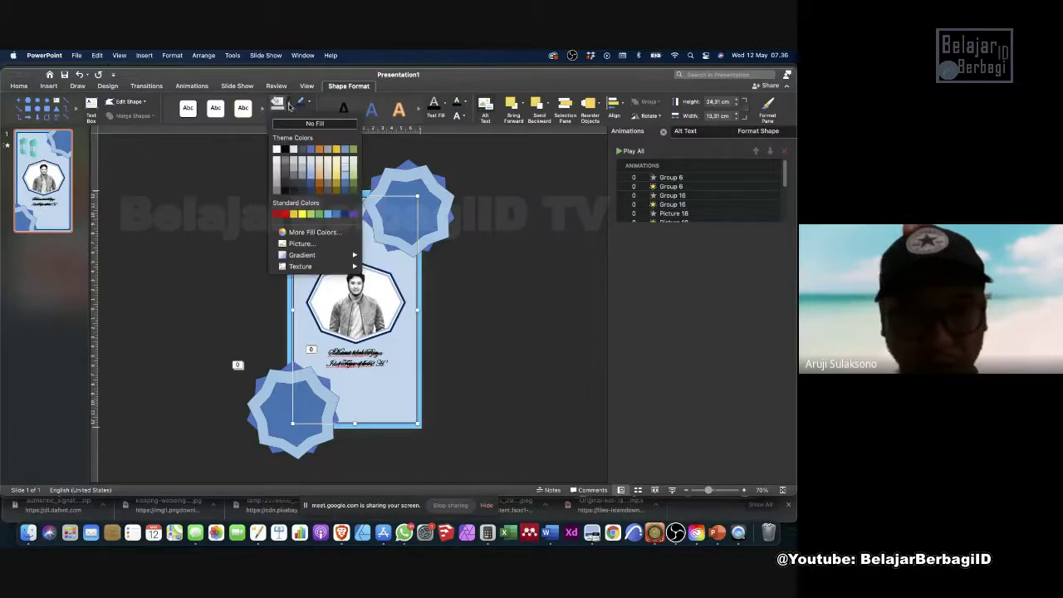
click(275, 150)
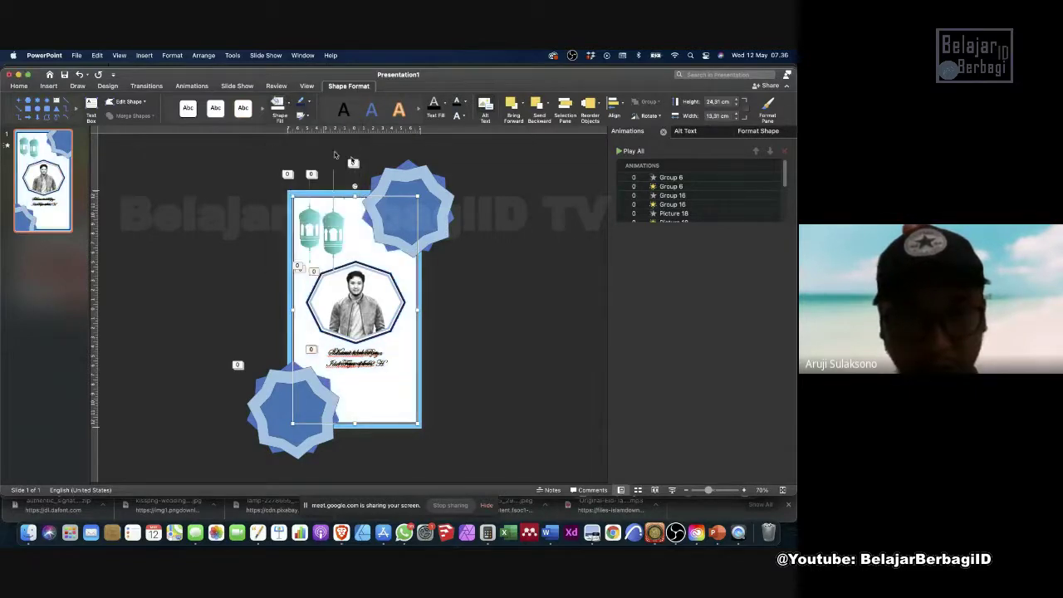
click(490, 217)
Play the slide show from the start to review the white background and the animations, and exit it.
scroll(474, 221, down, 5)
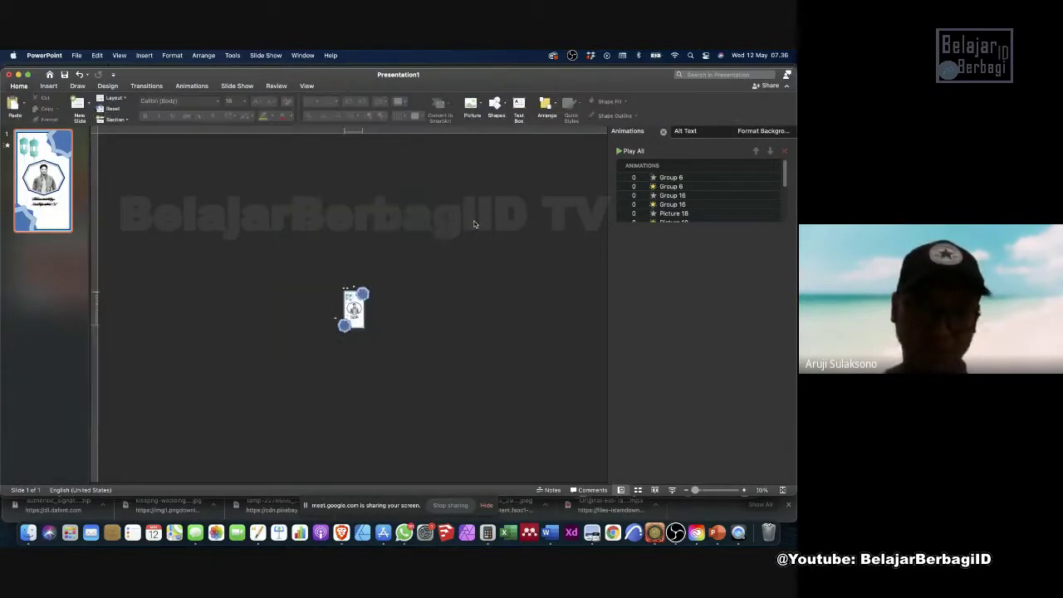
scroll(469, 214, up, 4)
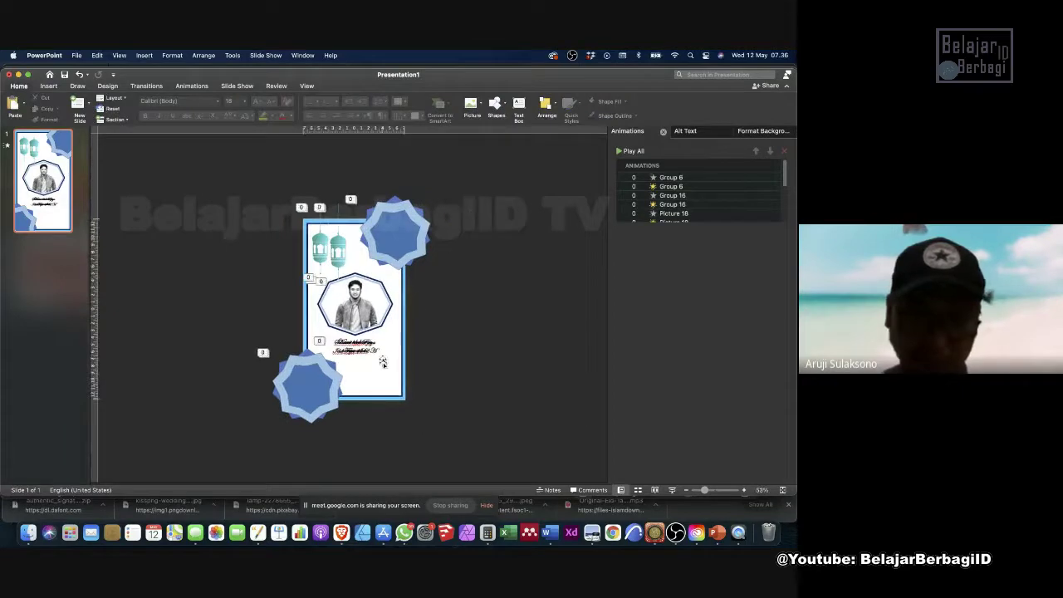
scroll(383, 363, up, 5)
scroll(391, 368, down, 2)
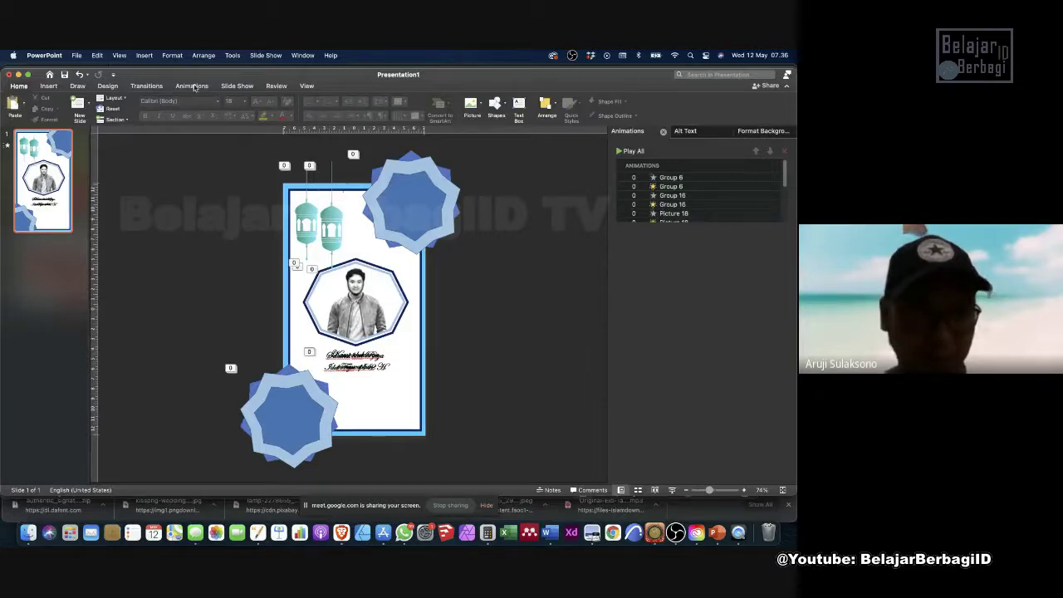
click(239, 87)
click(15, 105)
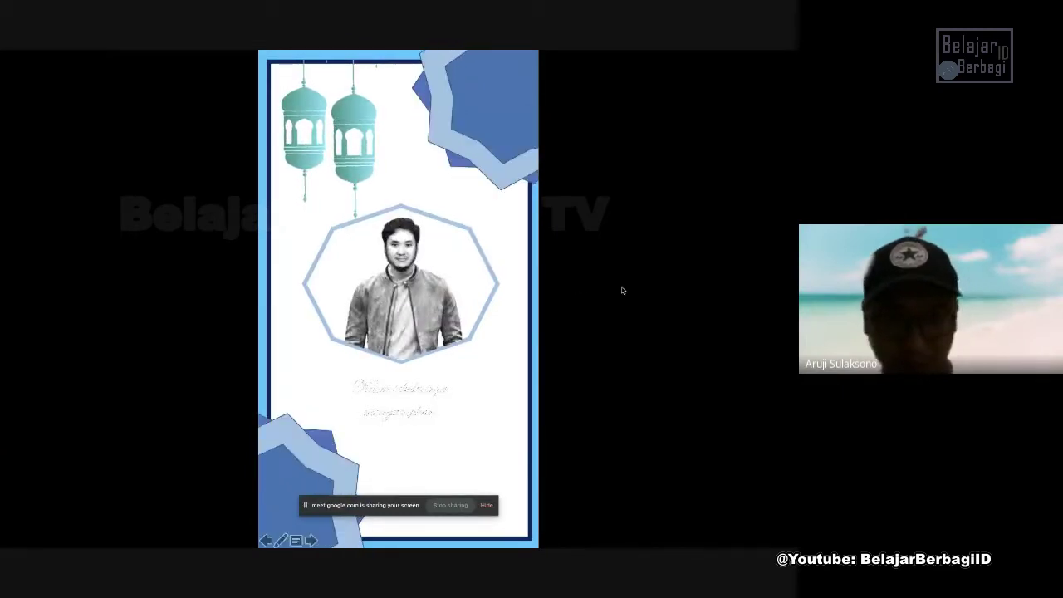
key(Escape)
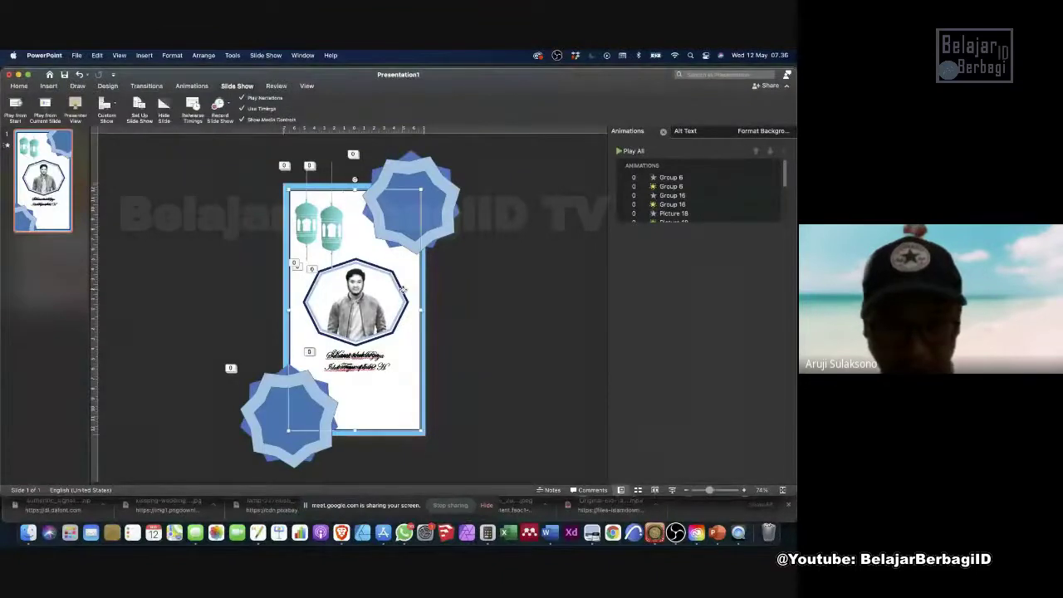
Apply the Dissolve In entrance animation to the dark blue outer frame around the portrait.
click(418, 282)
scroll(418, 282, up, 3)
click(452, 263)
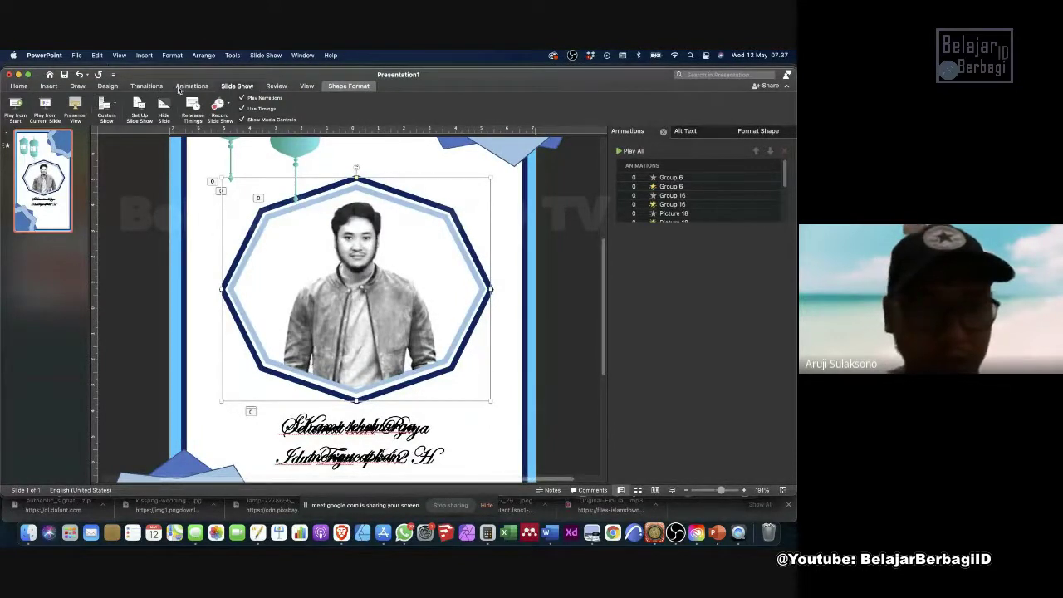
click(190, 86)
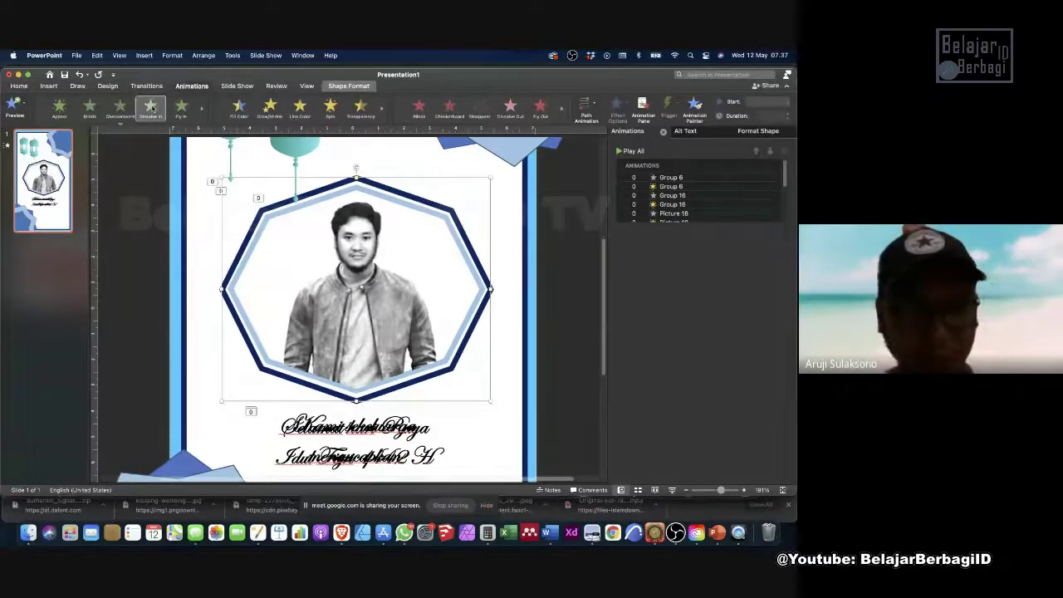
click(152, 108)
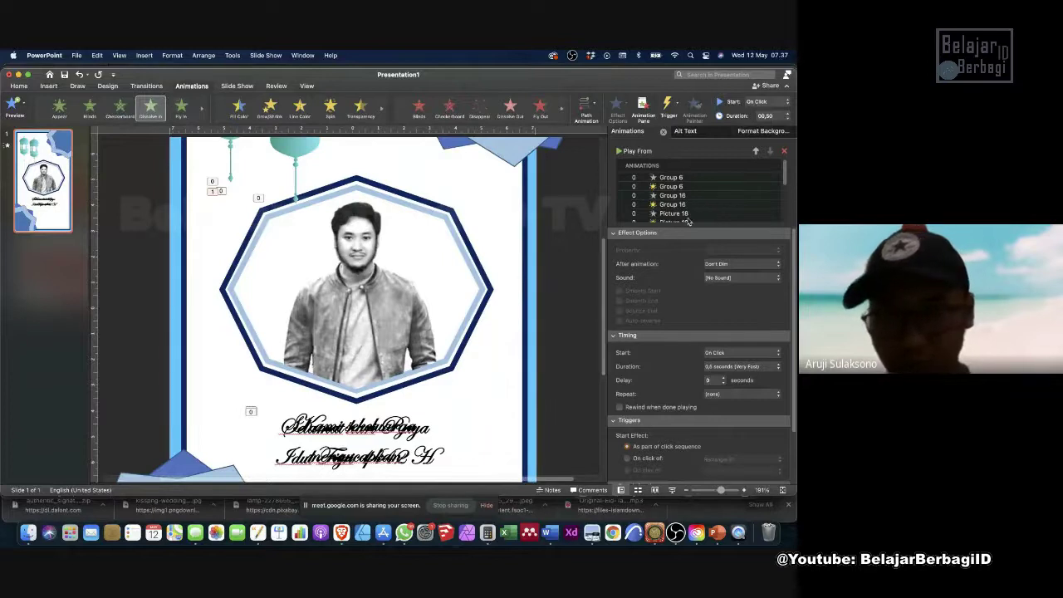
Move the outer frame's Dissolve In effect (4-Point Star 56) ahead of 4-Point Star 48 in the animation order.
scroll(688, 208, down, 3)
scroll(689, 218, down, 2)
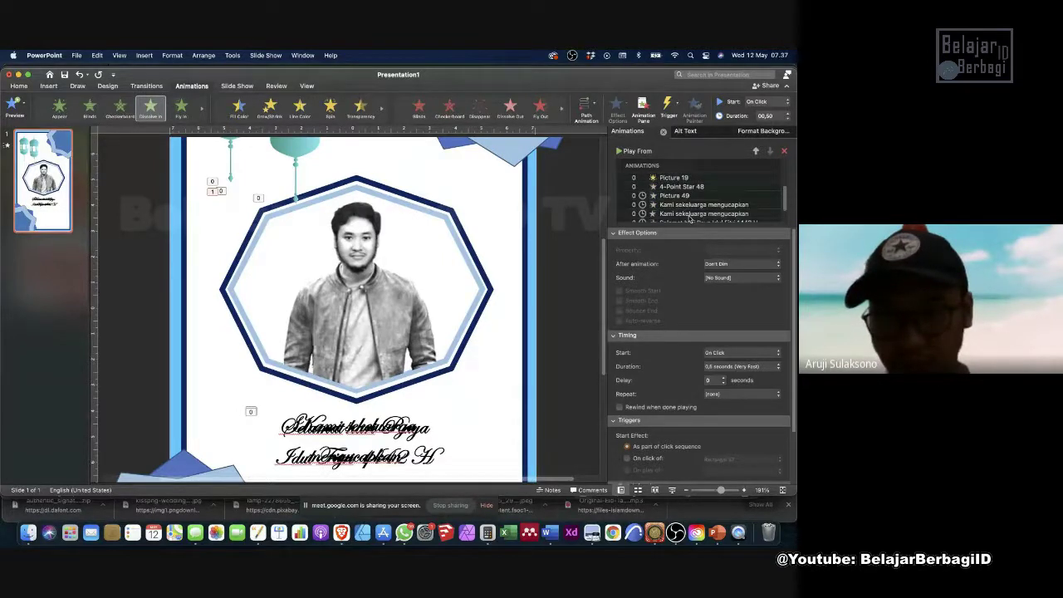
scroll(689, 218, up, 5)
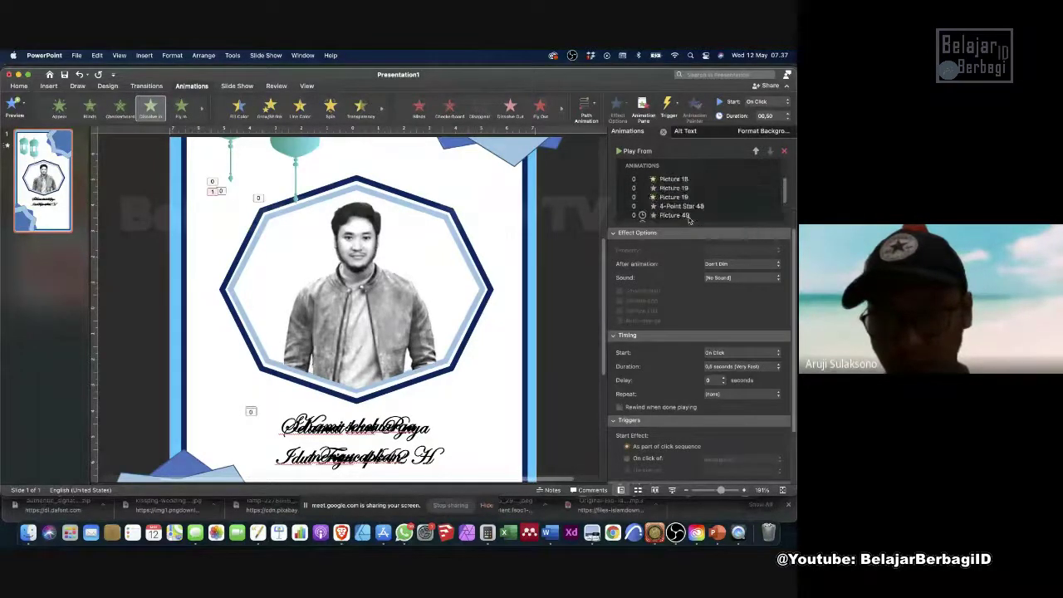
scroll(689, 218, down, 8)
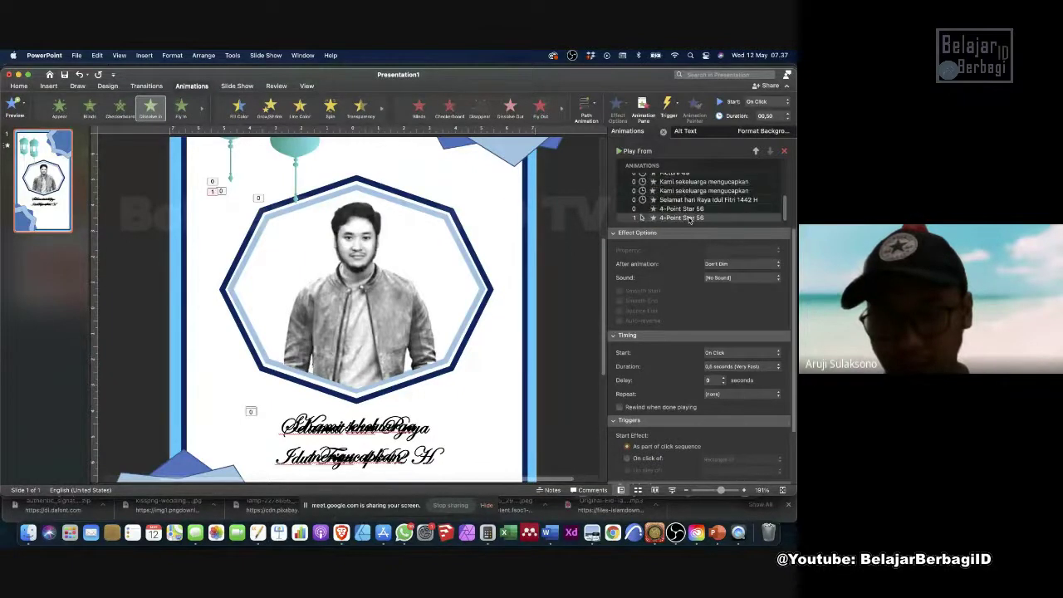
drag(688, 219, 686, 193)
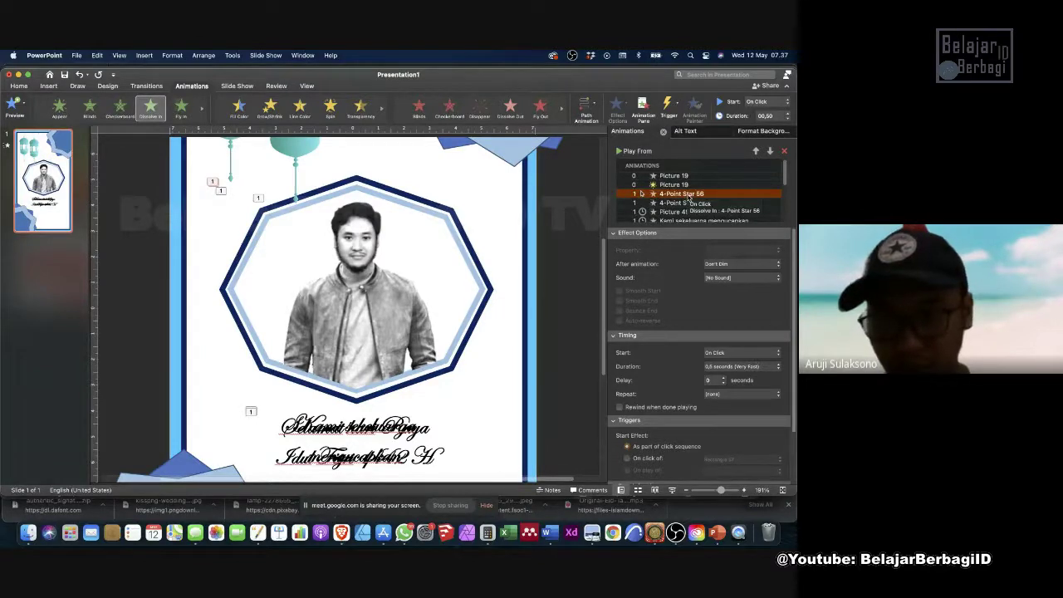
Set the outer frame's Dissolve In effect to start After Previous and preview the slide's animations.
click(727, 353)
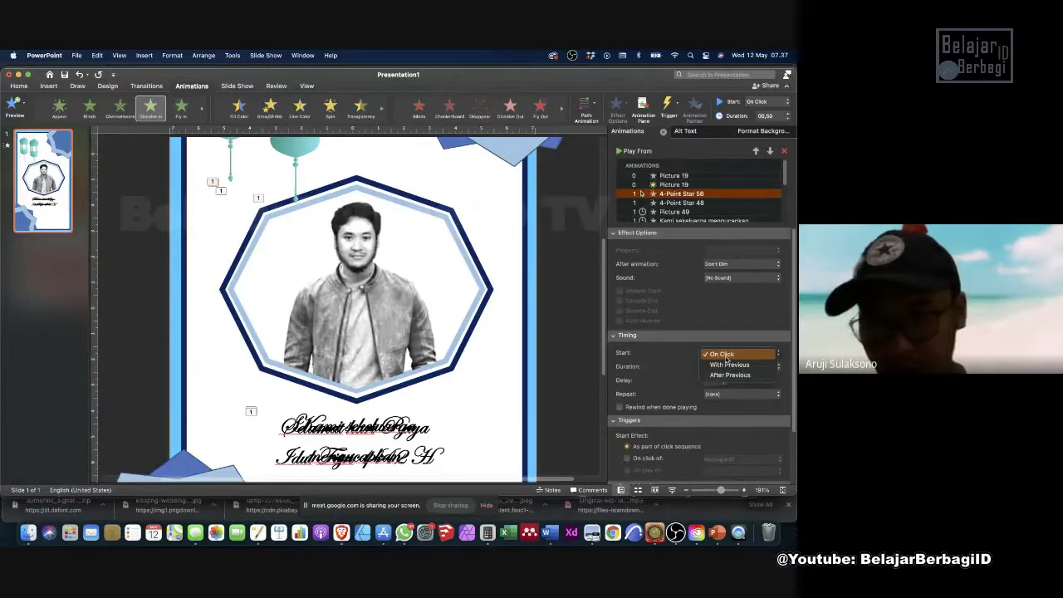
click(729, 375)
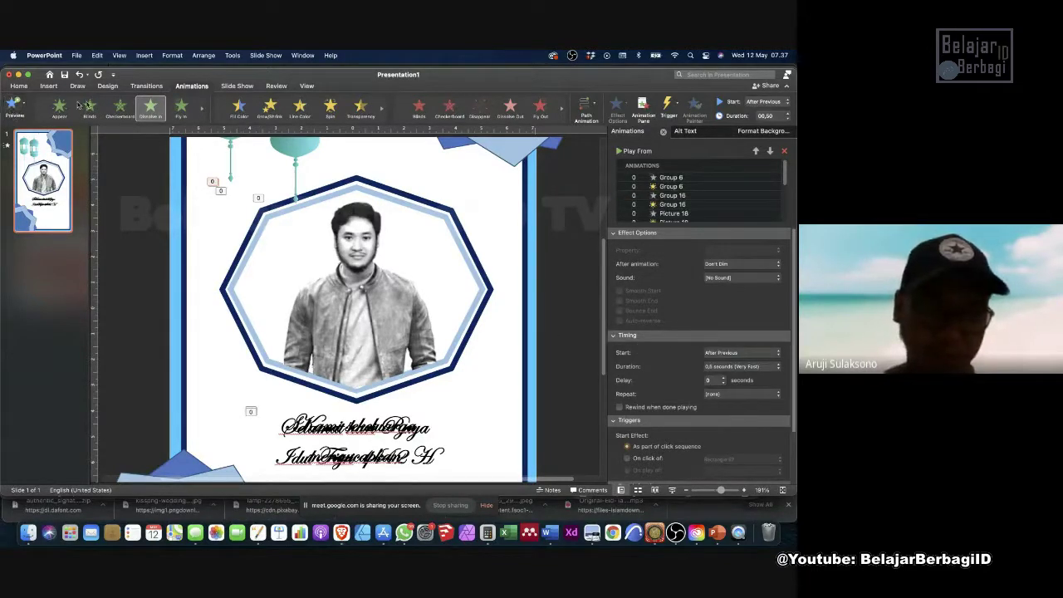
click(12, 106)
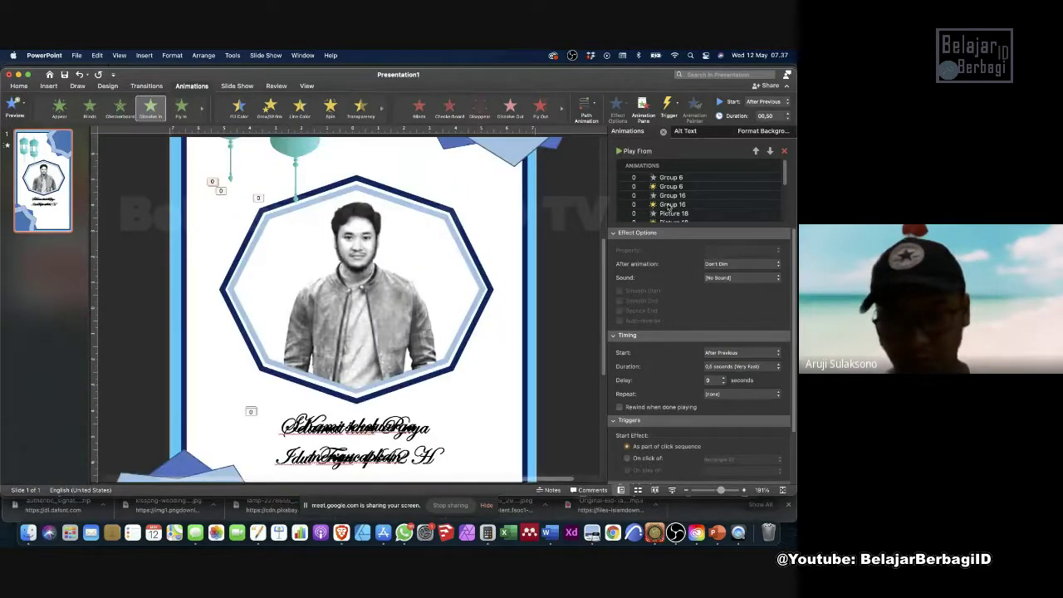
Shift the dark blue outer frame slightly left relative to the light blue frame around the portrait.
click(490, 283)
click(492, 289)
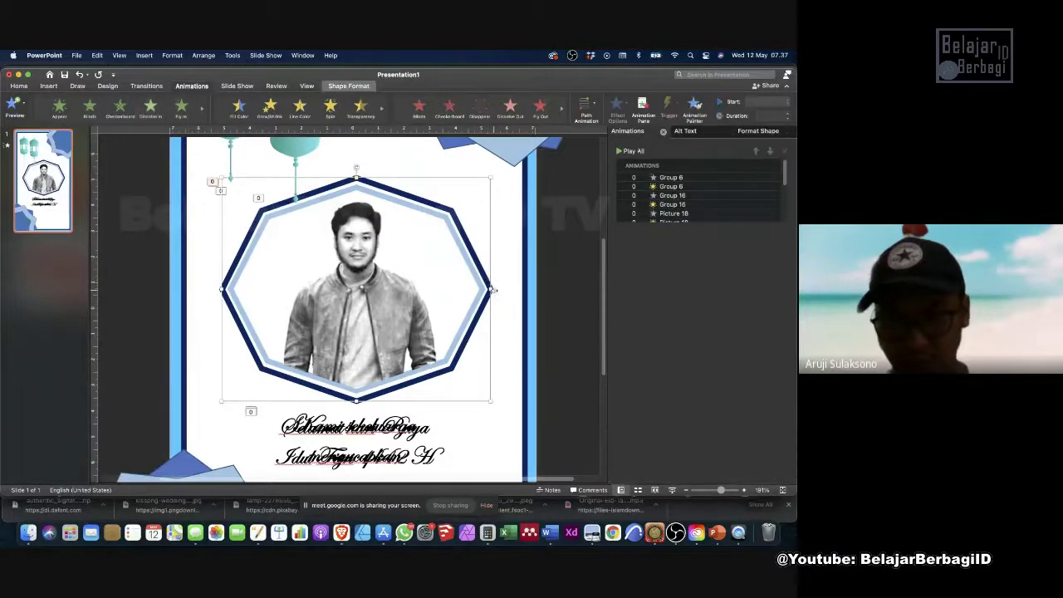
scroll(503, 297, up, 5)
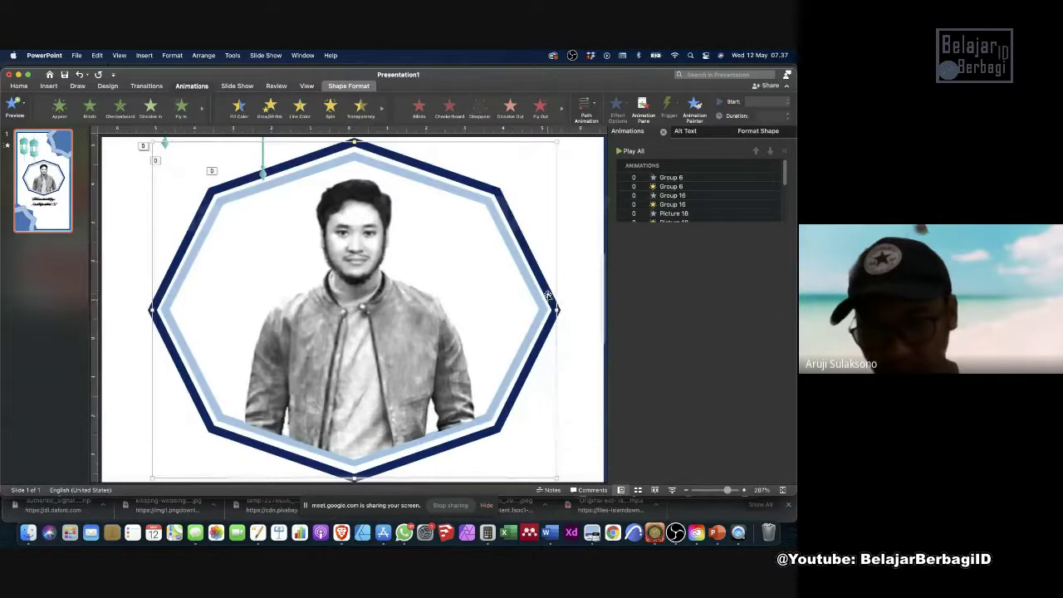
click(548, 295)
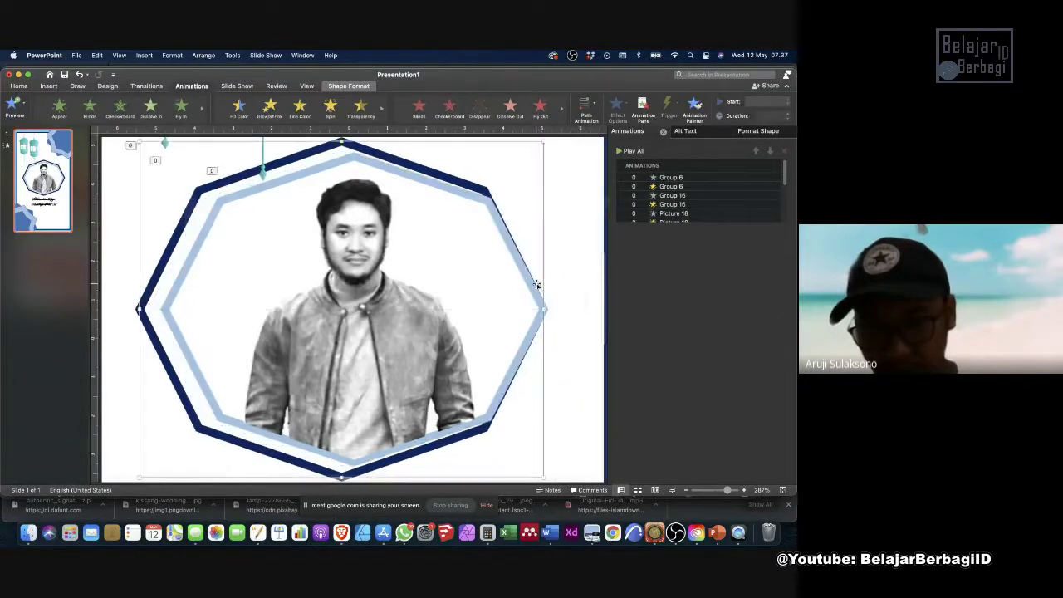
Delete the 4-Point Star 56 entry at the end of the animation list and preview the slide's animations.
scroll(542, 285, down, 5)
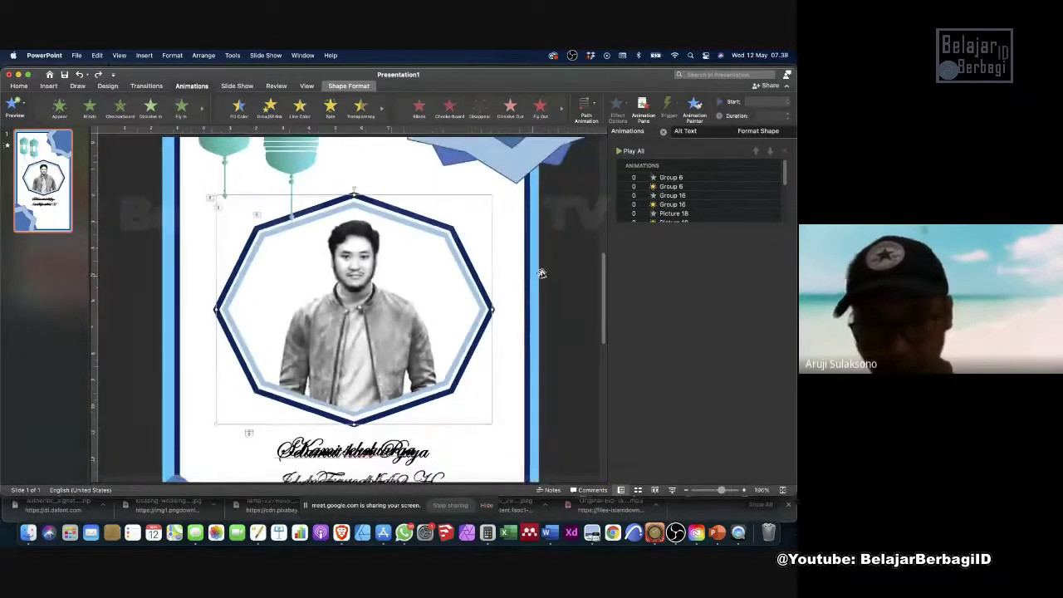
scroll(687, 199, down, 5)
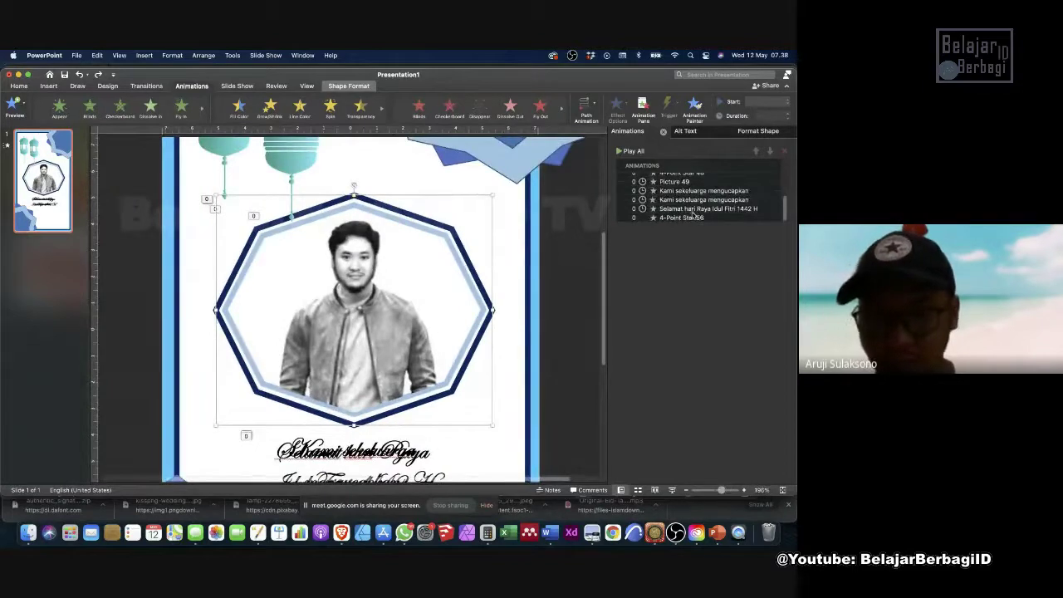
click(693, 217)
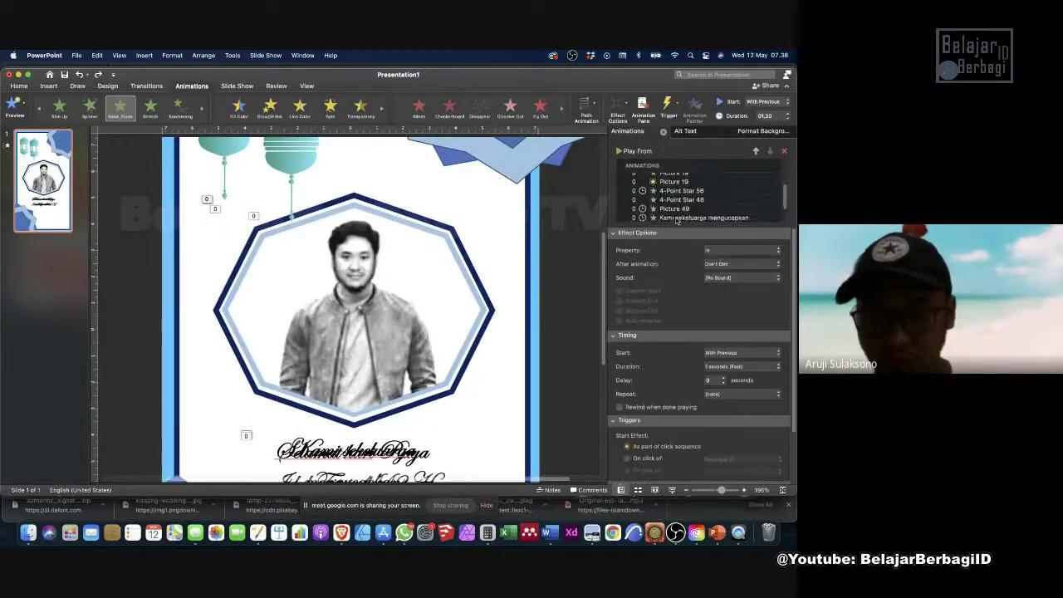
key(Delete)
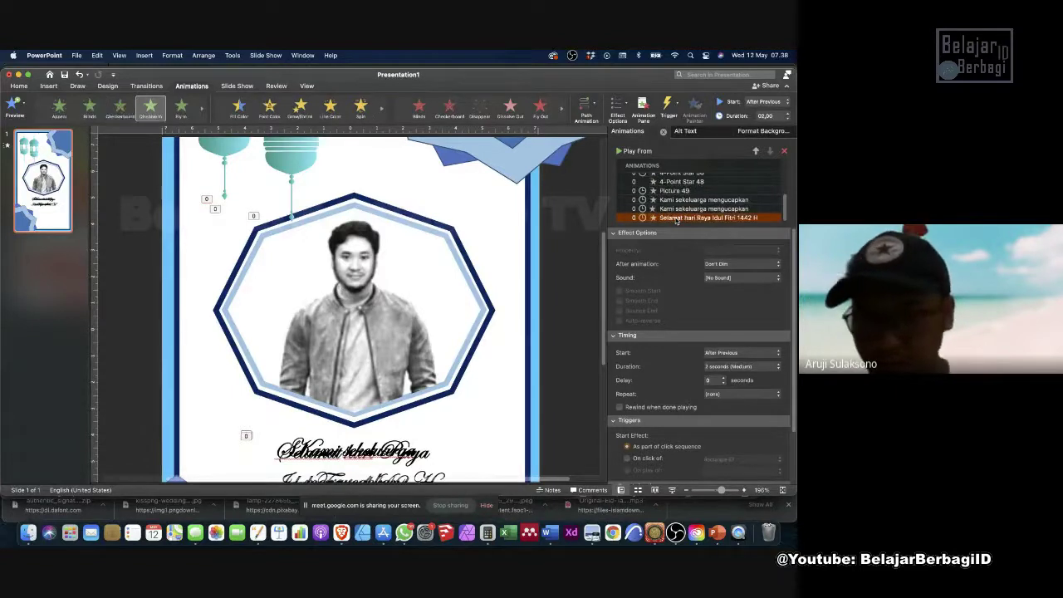
scroll(588, 208, down, 10)
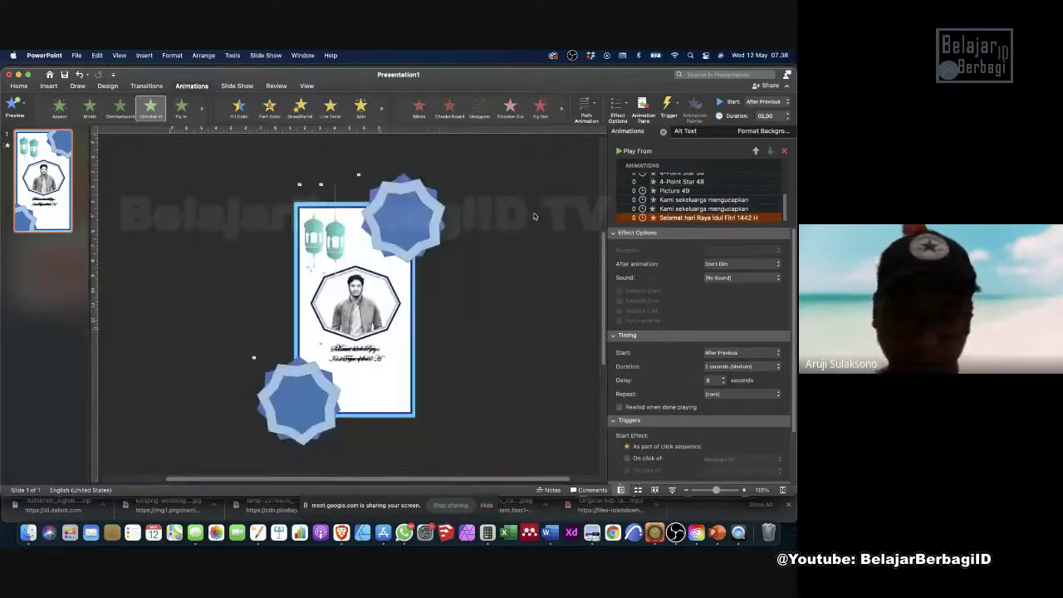
scroll(451, 213, up, 5)
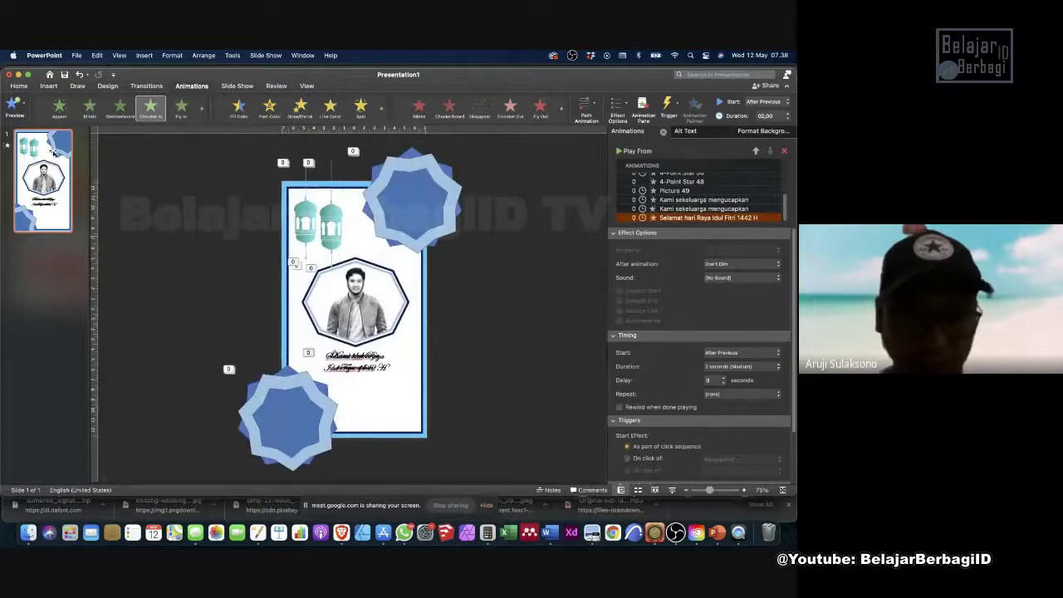
click(14, 105)
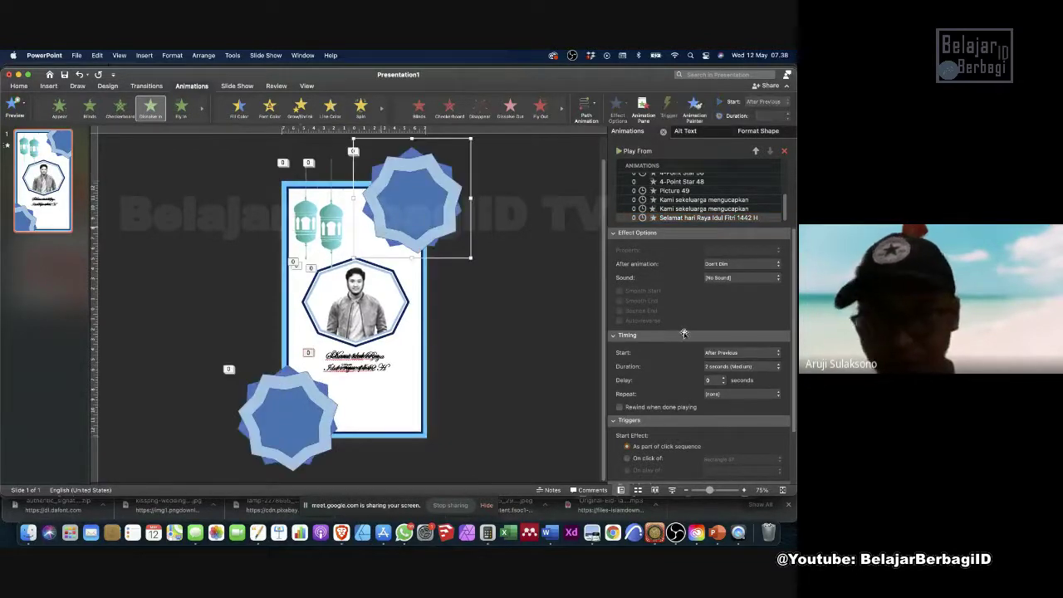
Set the duration of Group 6's spin emphasis animation to 5 seconds (Very Slow).
click(733, 367)
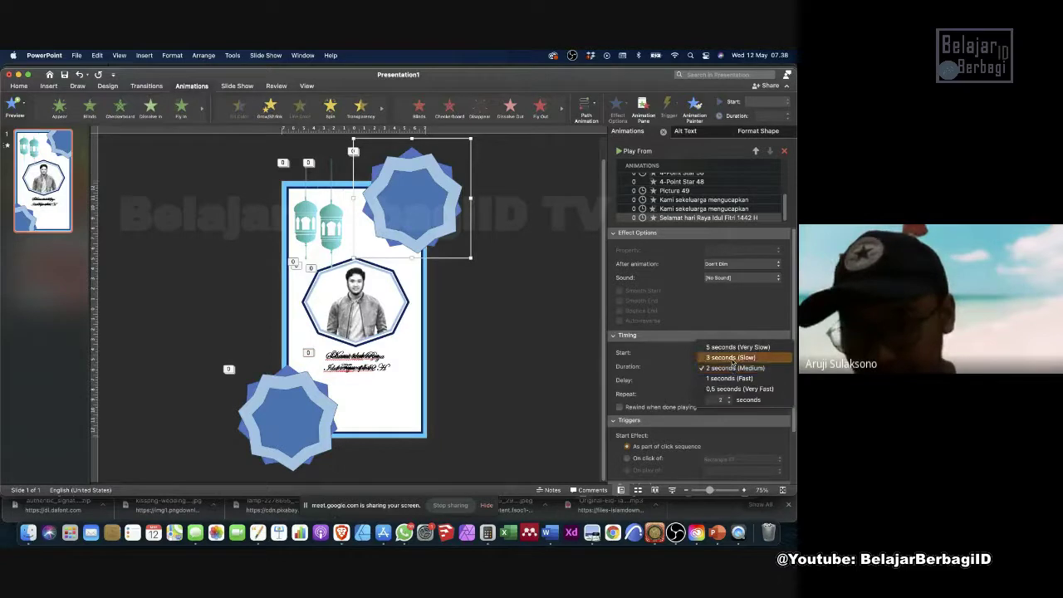
click(731, 357)
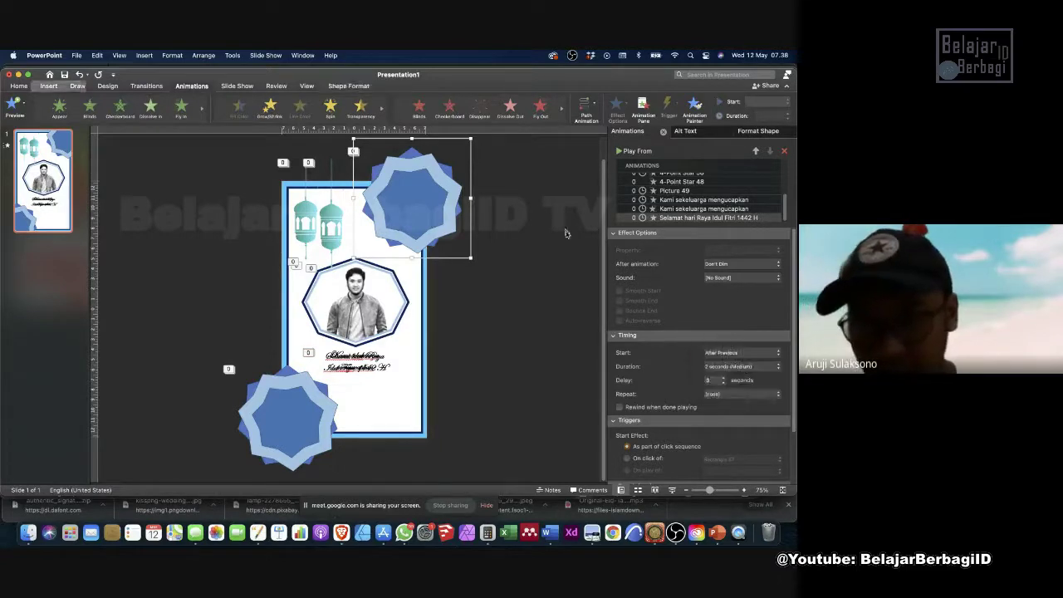
scroll(713, 207, up, 3)
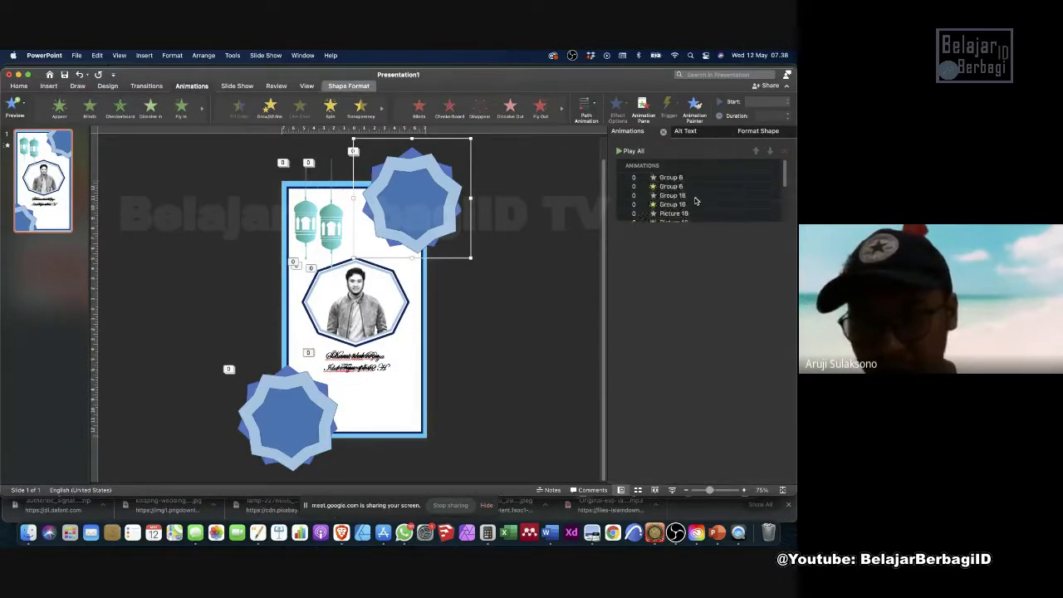
click(680, 187)
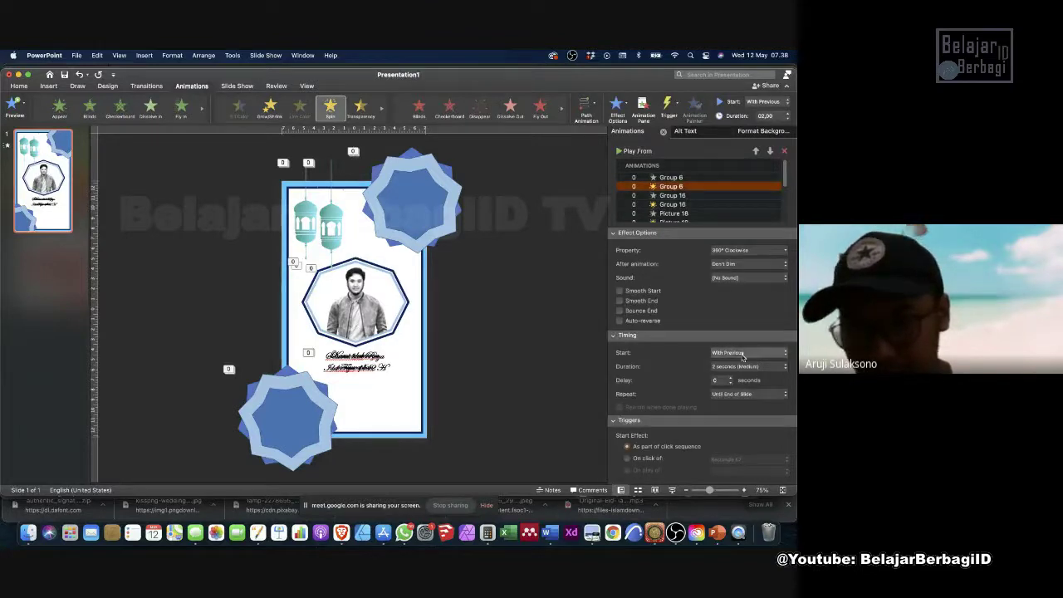
click(742, 366)
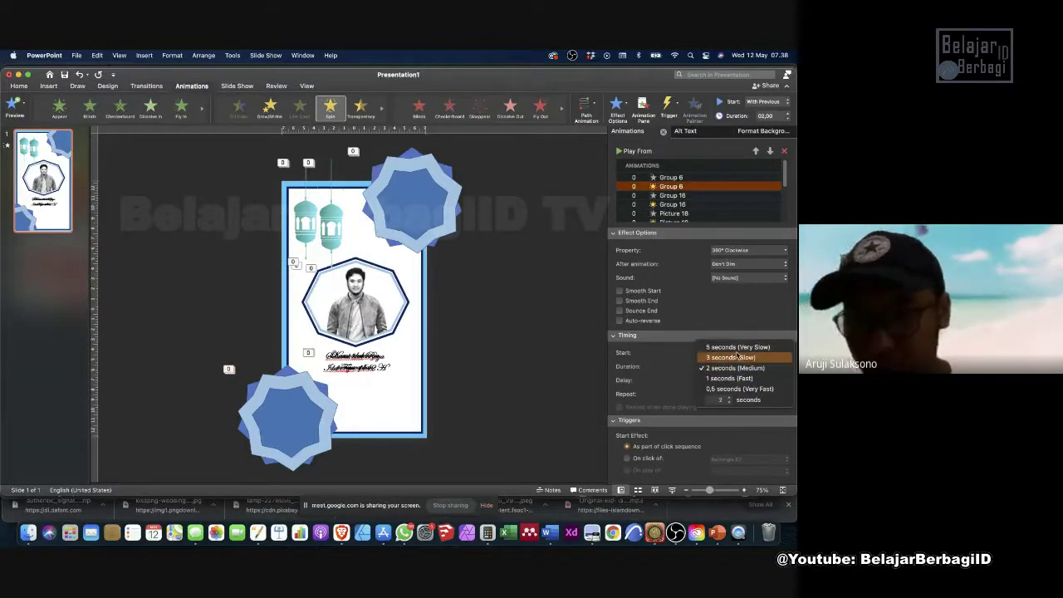
click(738, 348)
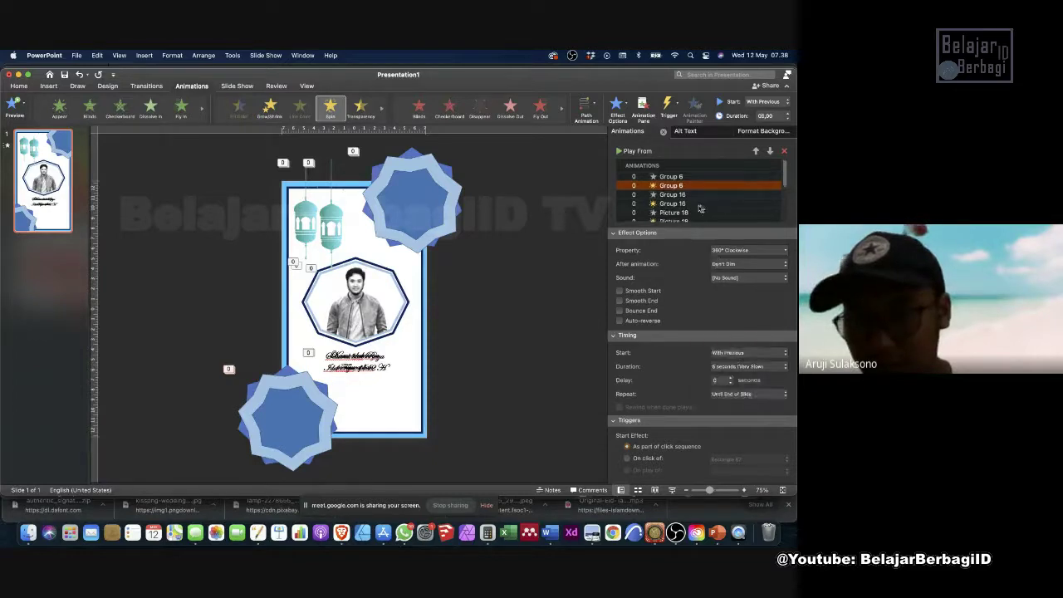
Set Group 16's spin emphasis to start With Previous and last 5 seconds (Very Slow), and preview the animations.
click(687, 205)
click(738, 352)
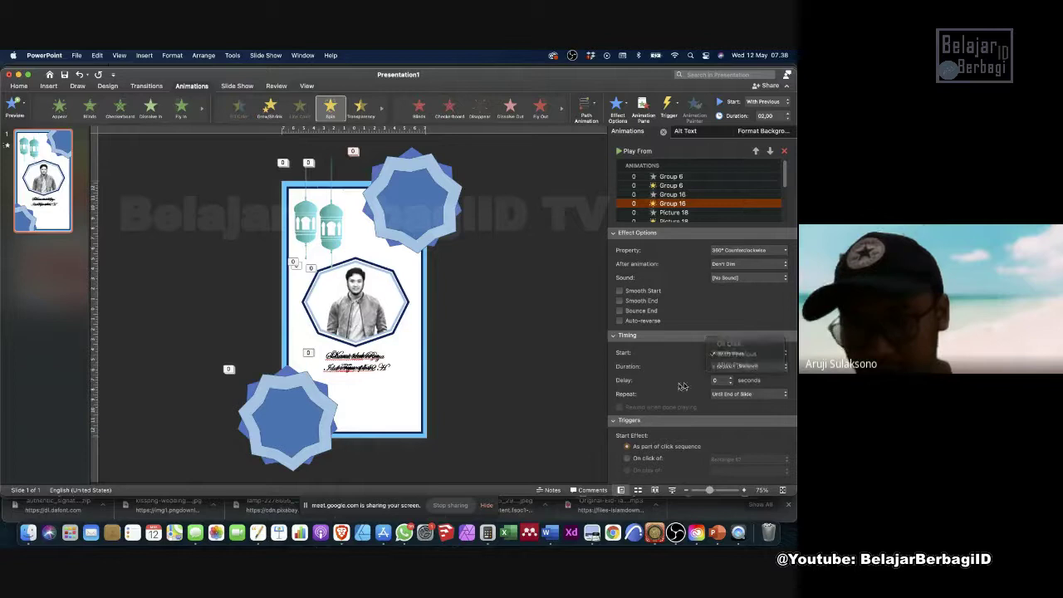
click(737, 354)
click(742, 367)
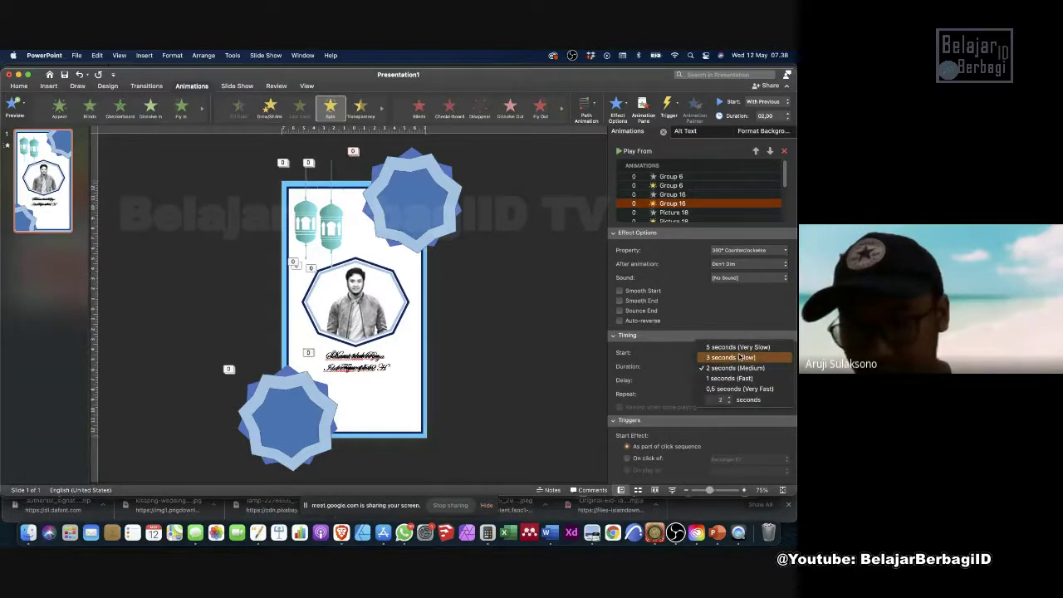
click(740, 347)
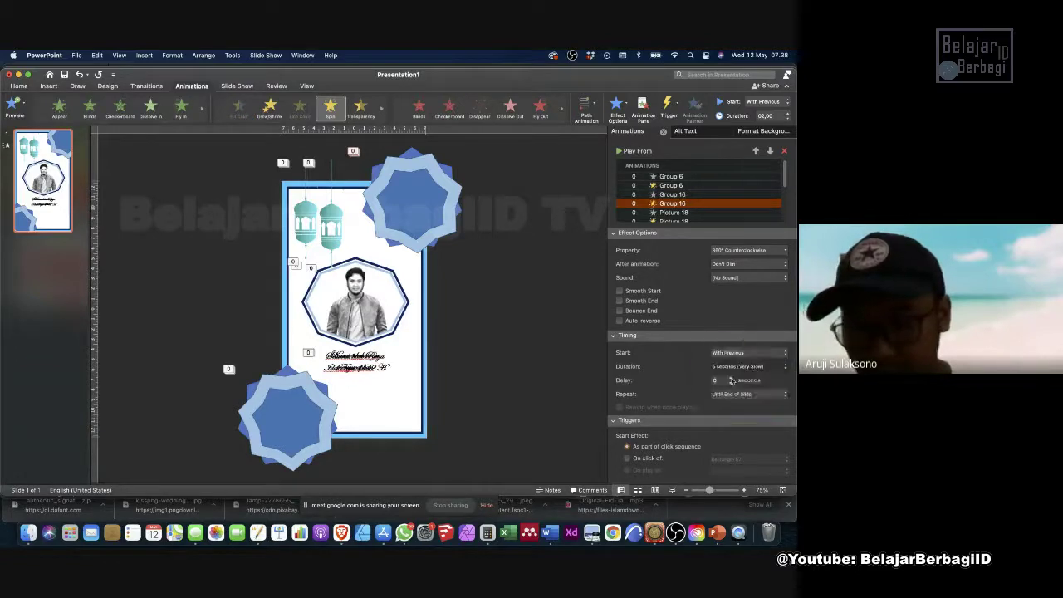
click(537, 313)
click(15, 105)
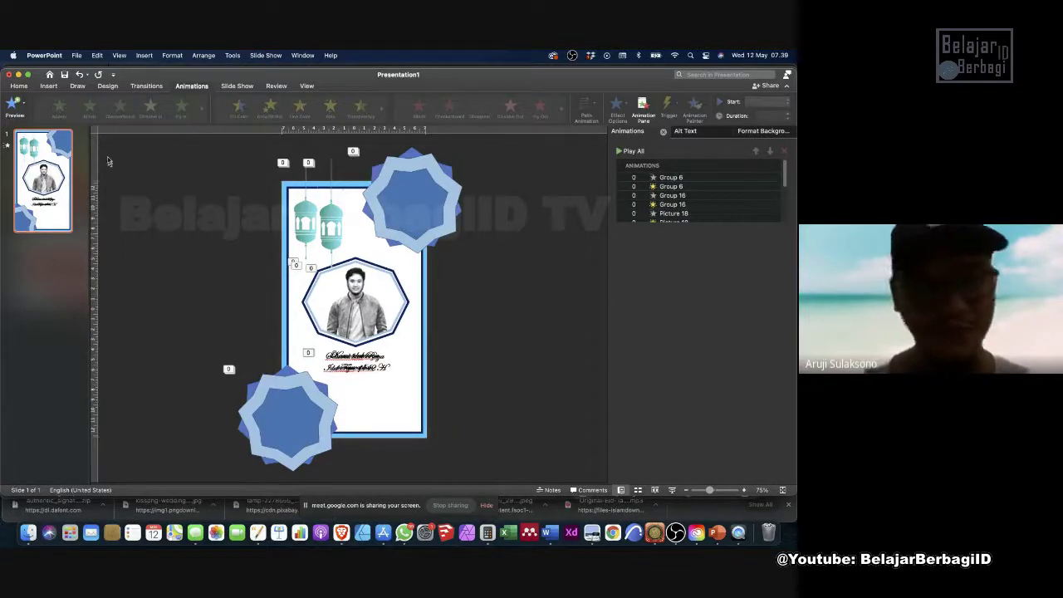
click(49, 86)
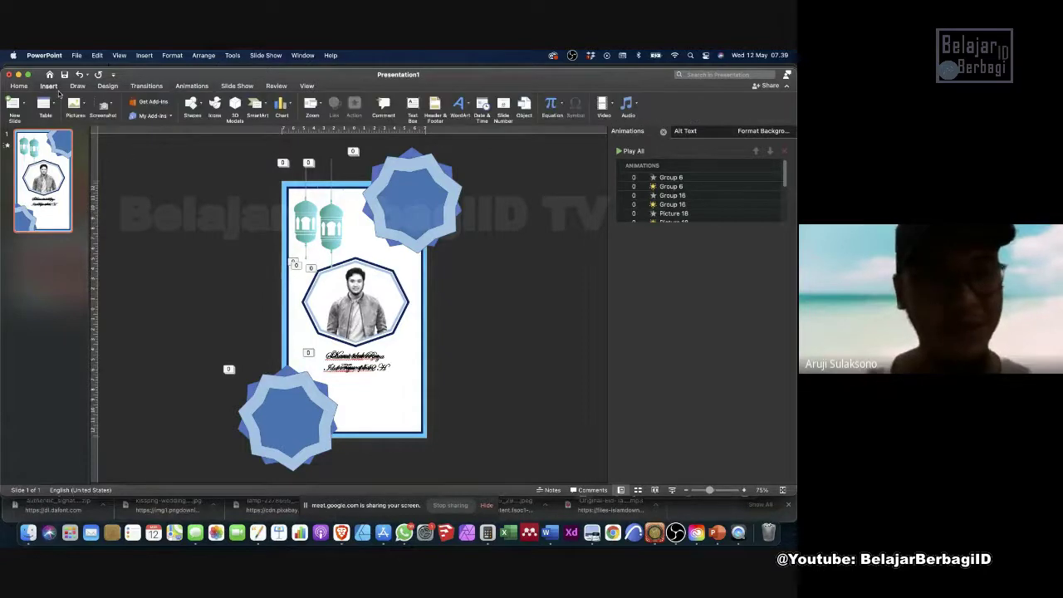
click(628, 105)
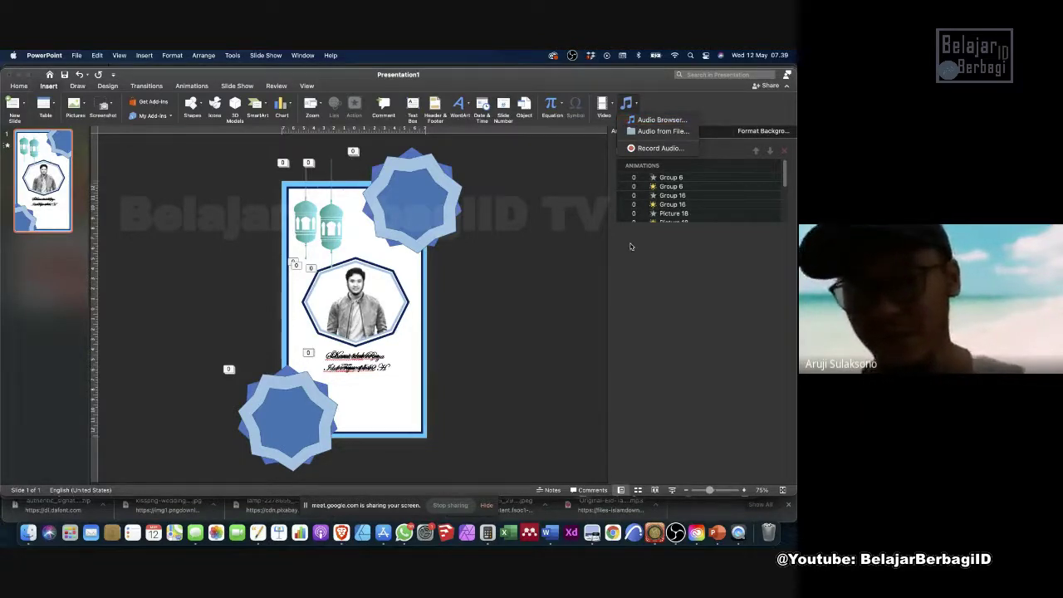
click(635, 116)
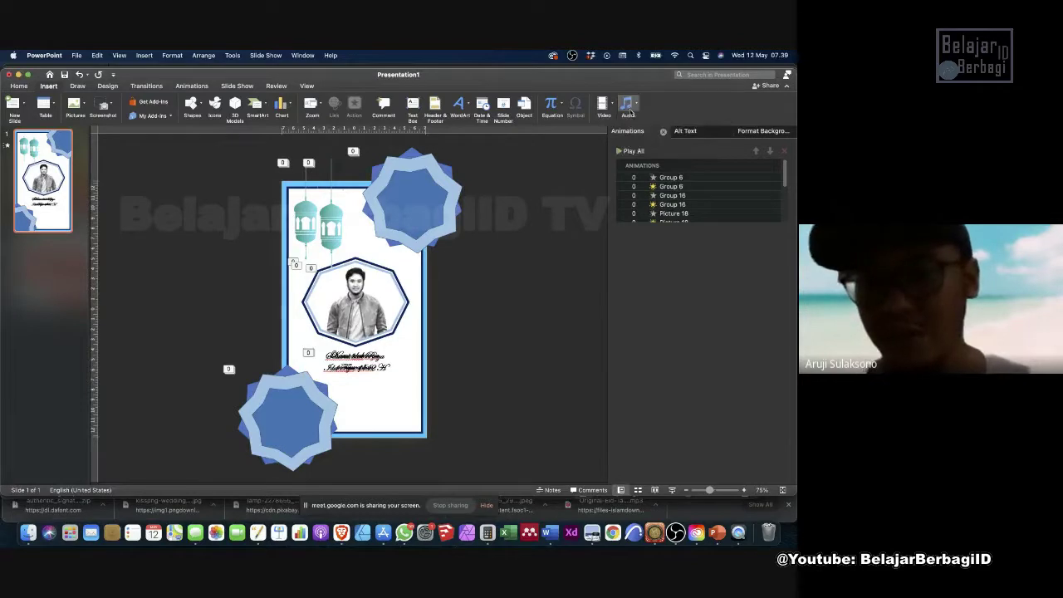
click(629, 108)
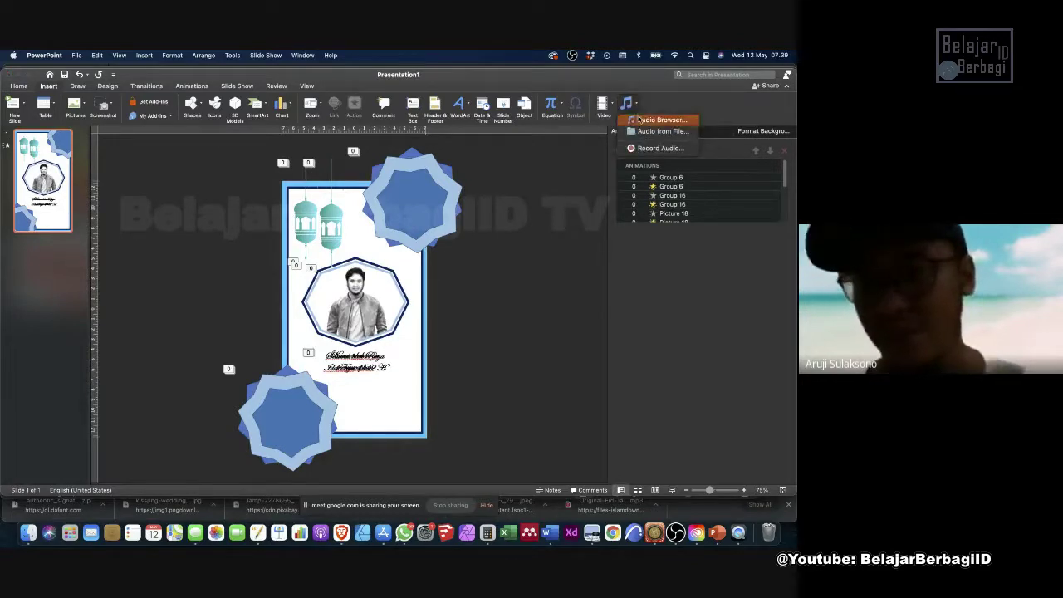
click(639, 120)
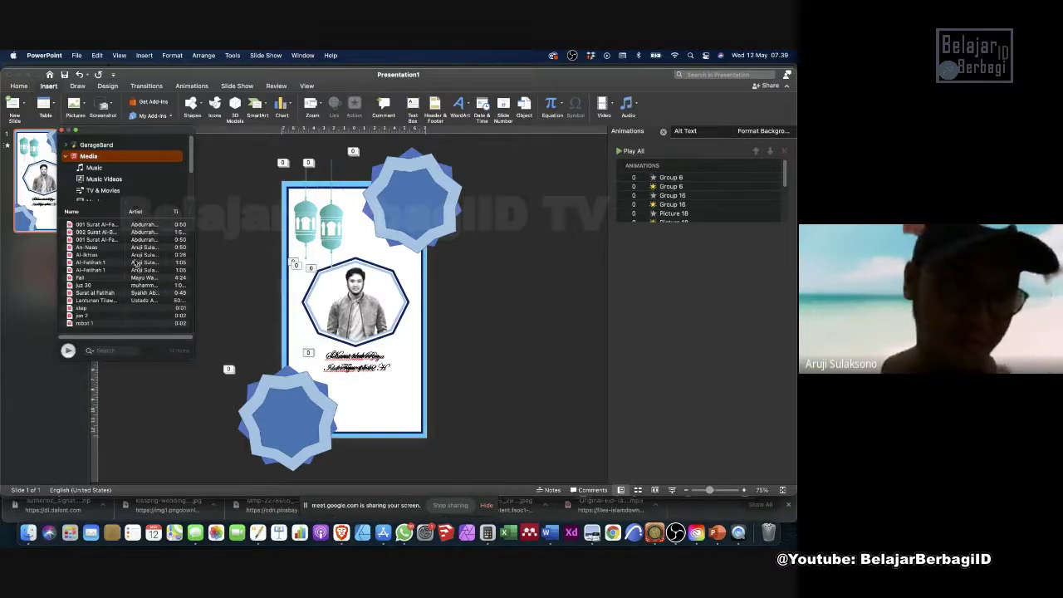
click(62, 132)
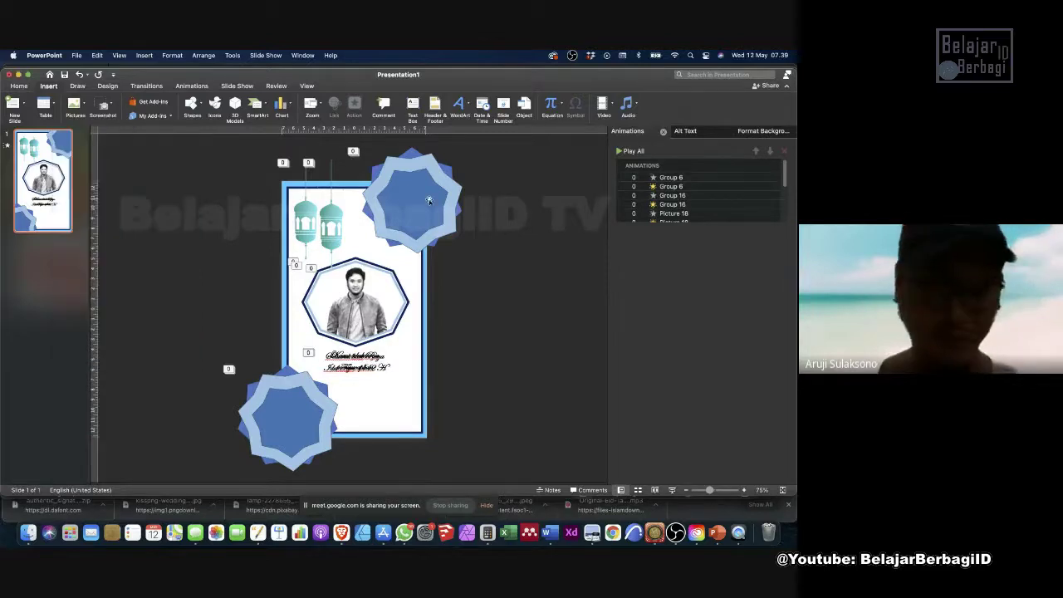
Insert the audio file Original-Eid-Takbir-In-Masjid-Al-Haram-Beautiful.mp3 from the ricat folder into the slide, listening to it before inserting.
click(627, 103)
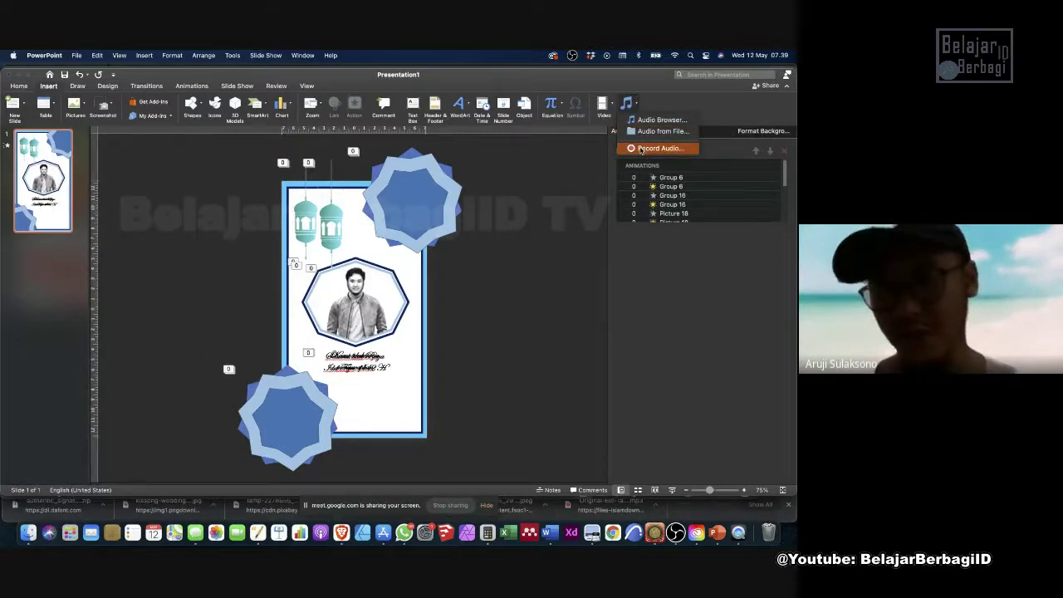
click(639, 133)
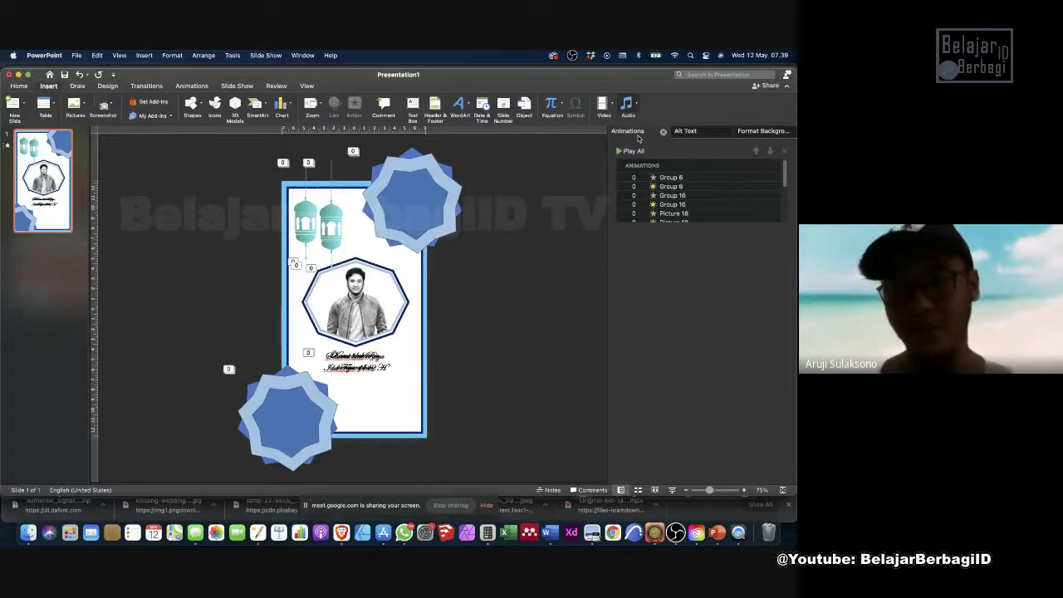
scroll(415, 287, down, 3)
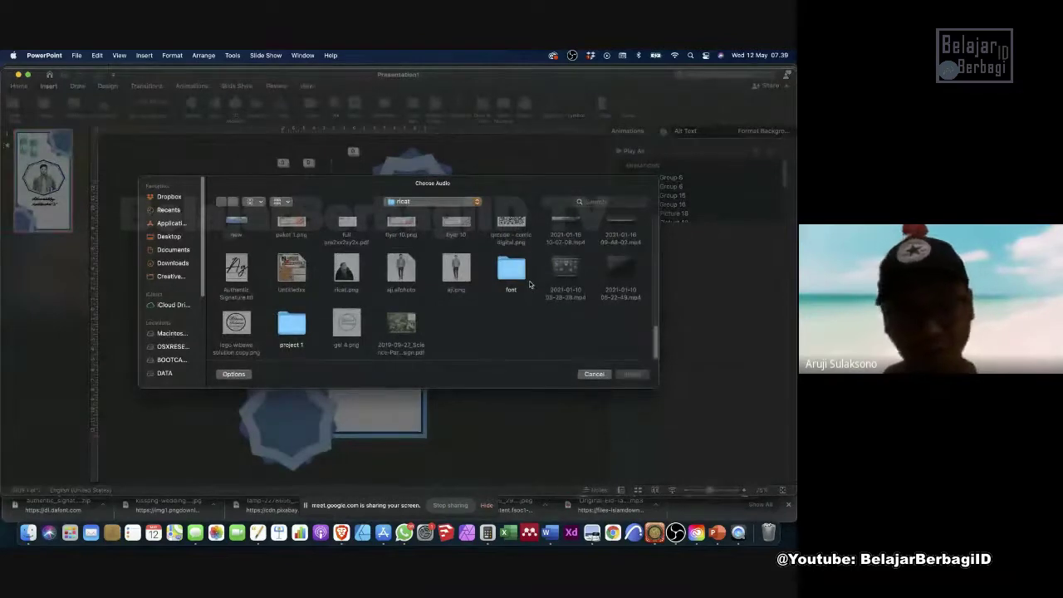
scroll(515, 302, up, 2)
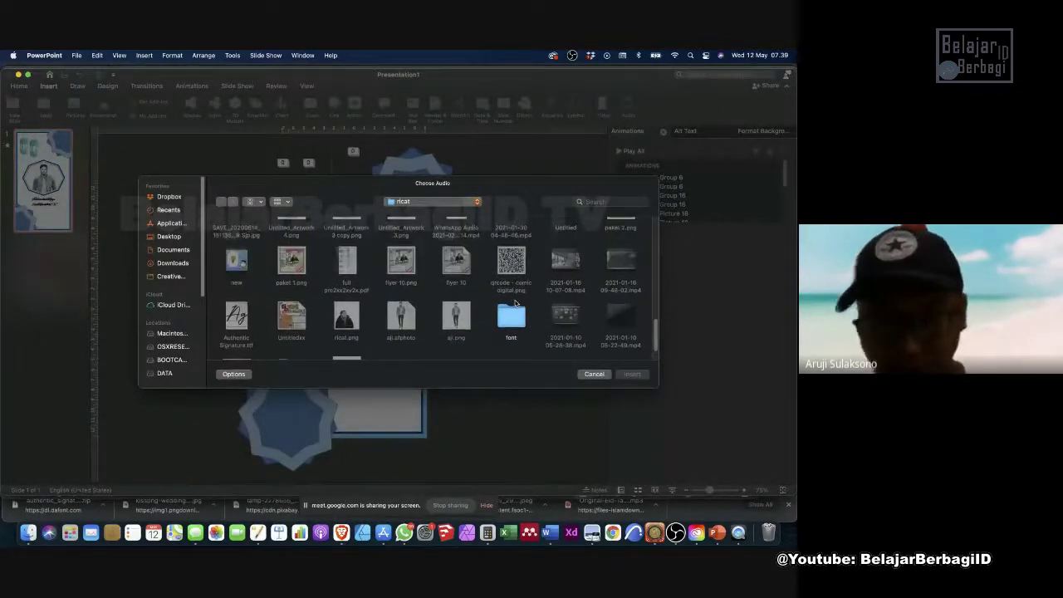
scroll(515, 304, down, 3)
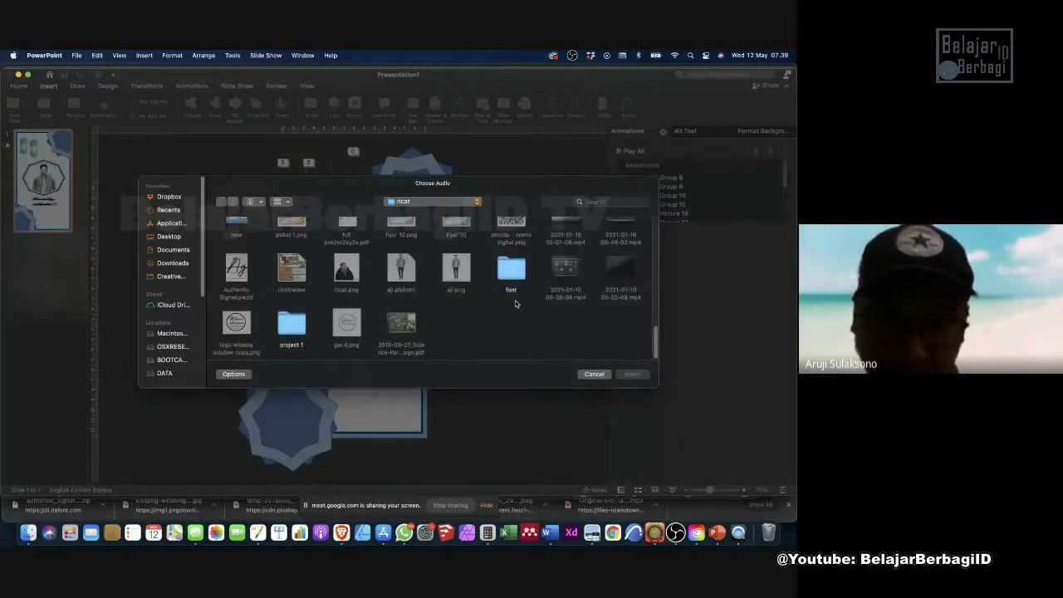
scroll(515, 303, up, 5)
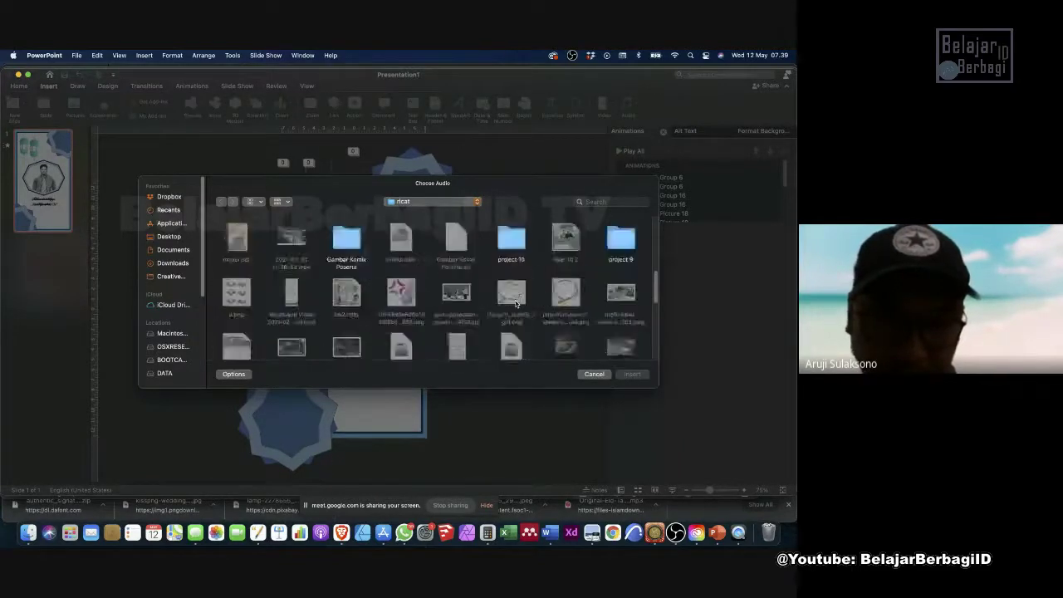
scroll(515, 304, up, 5)
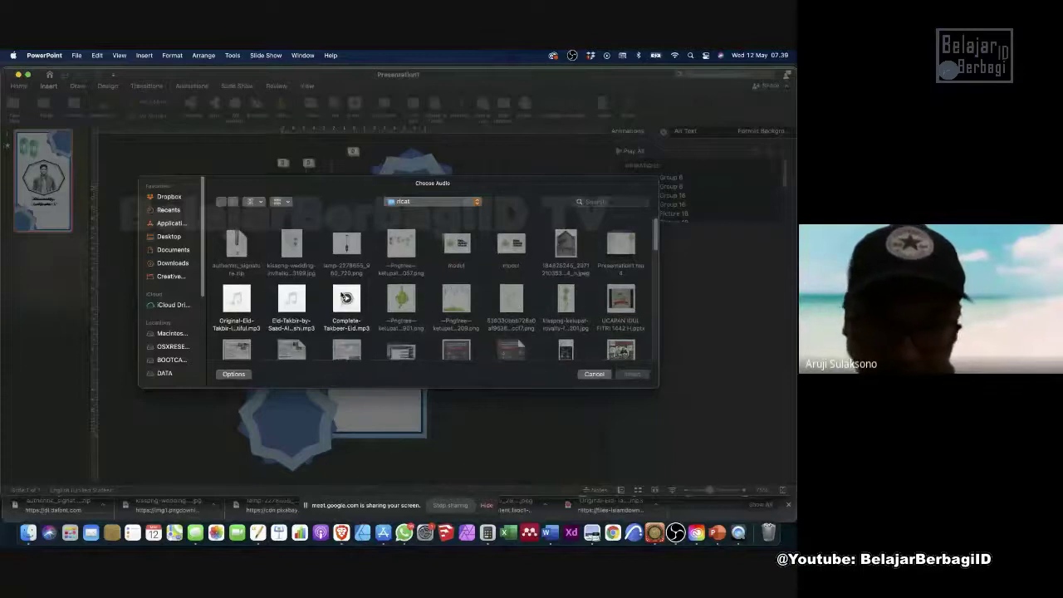
click(239, 309)
key(space)
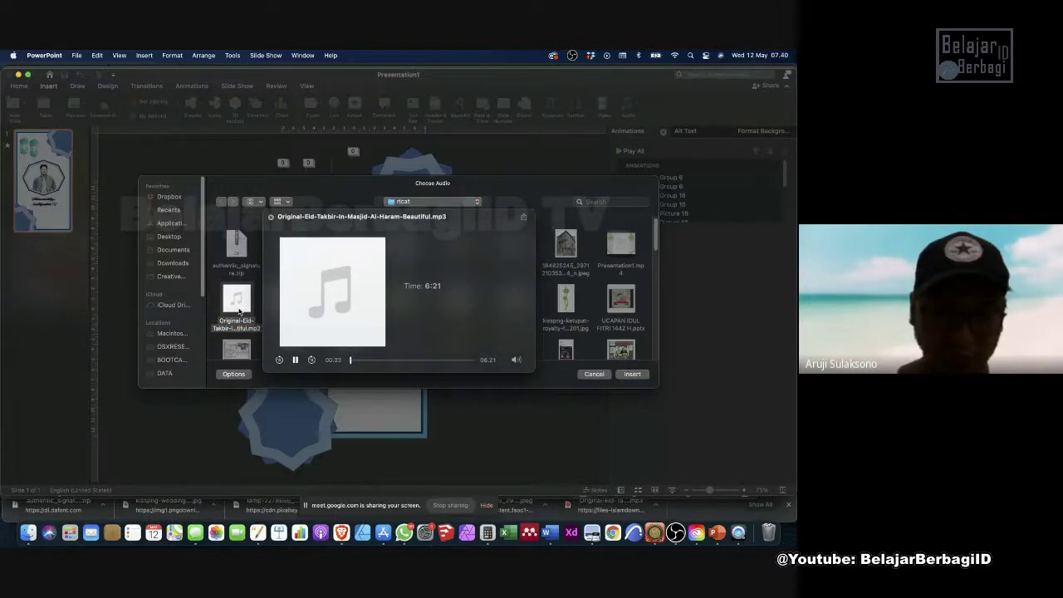
key(space)
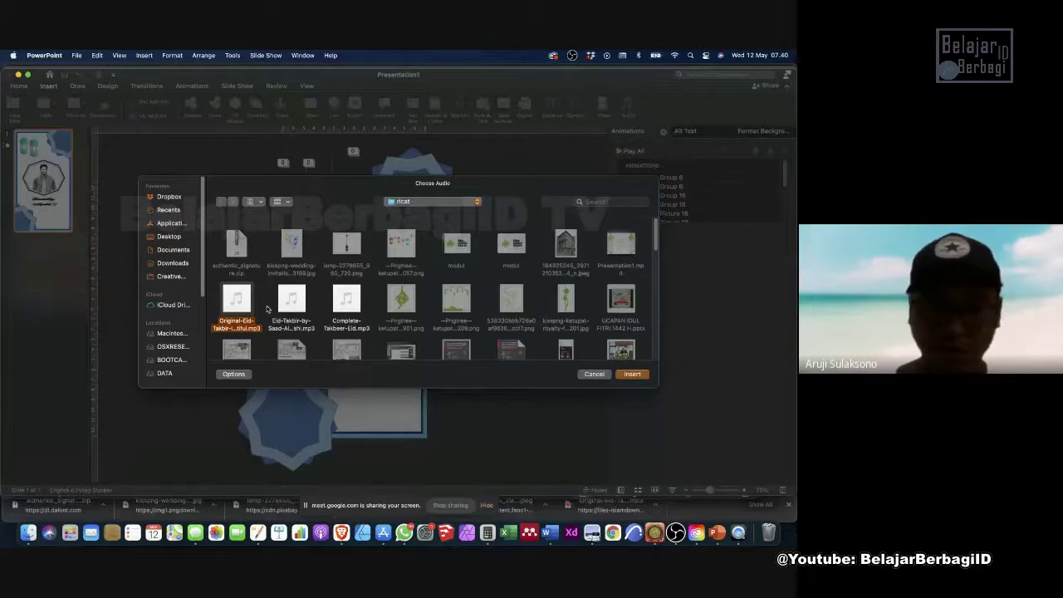
click(633, 375)
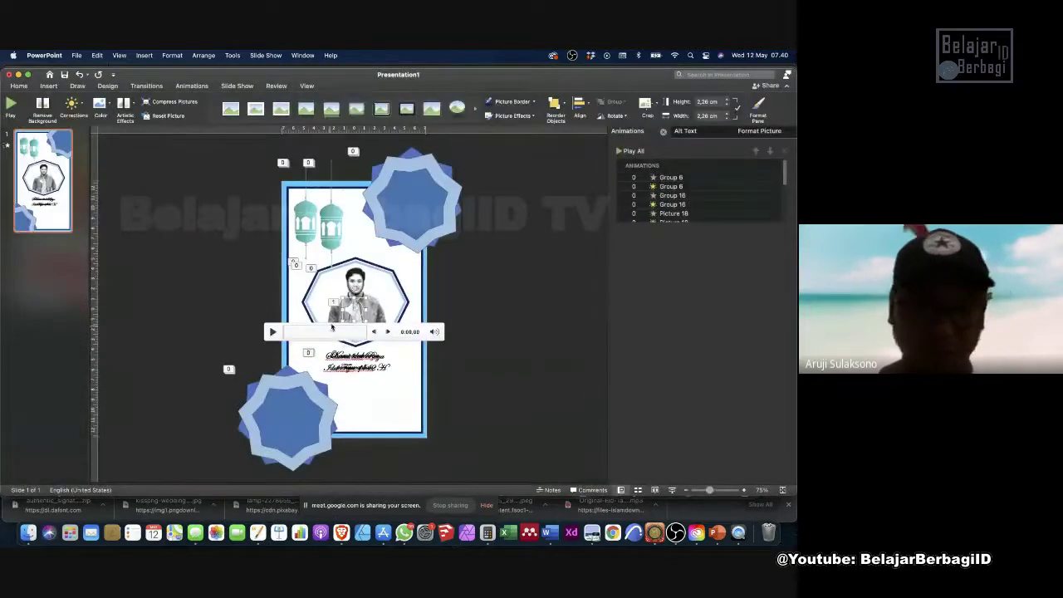
scroll(331, 328, up, 5)
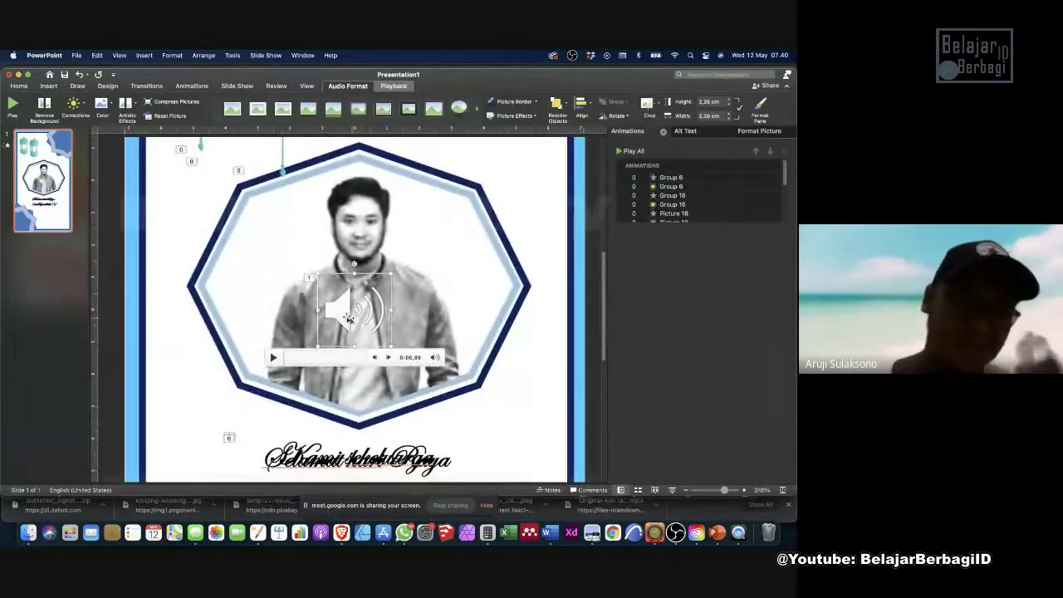
scroll(351, 314, down, 5)
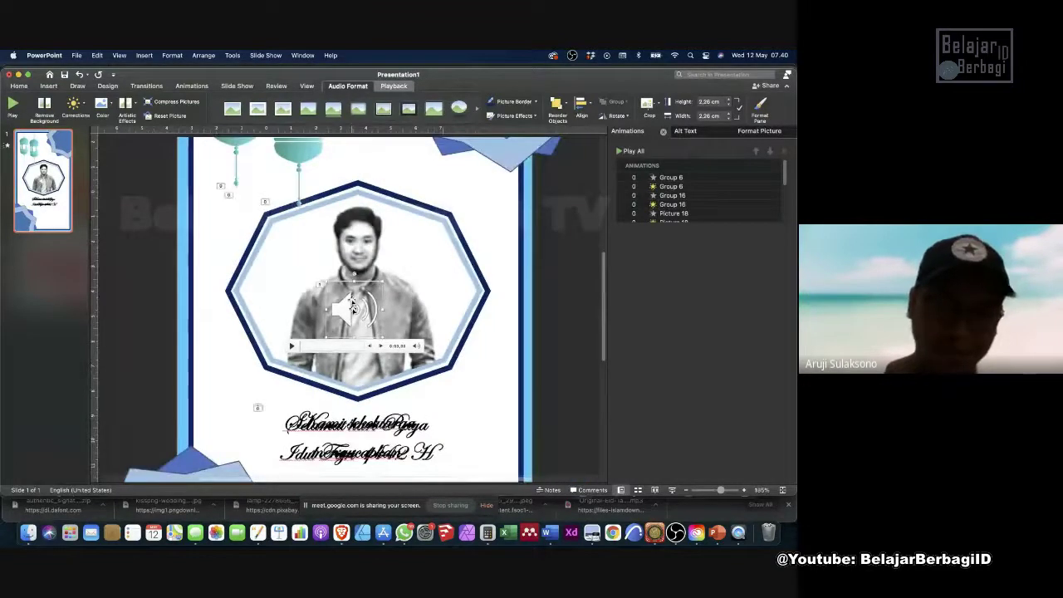
Move the audio icon off the slide into the empty area to the right of it, and deselect it.
scroll(353, 307, down, 3)
drag(356, 306, 512, 306)
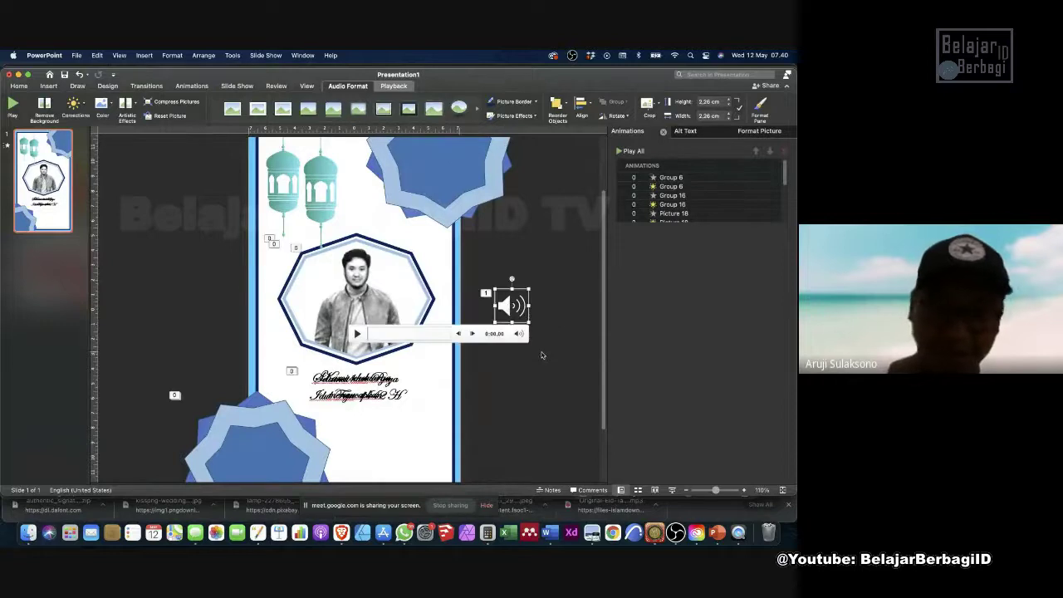
click(532, 399)
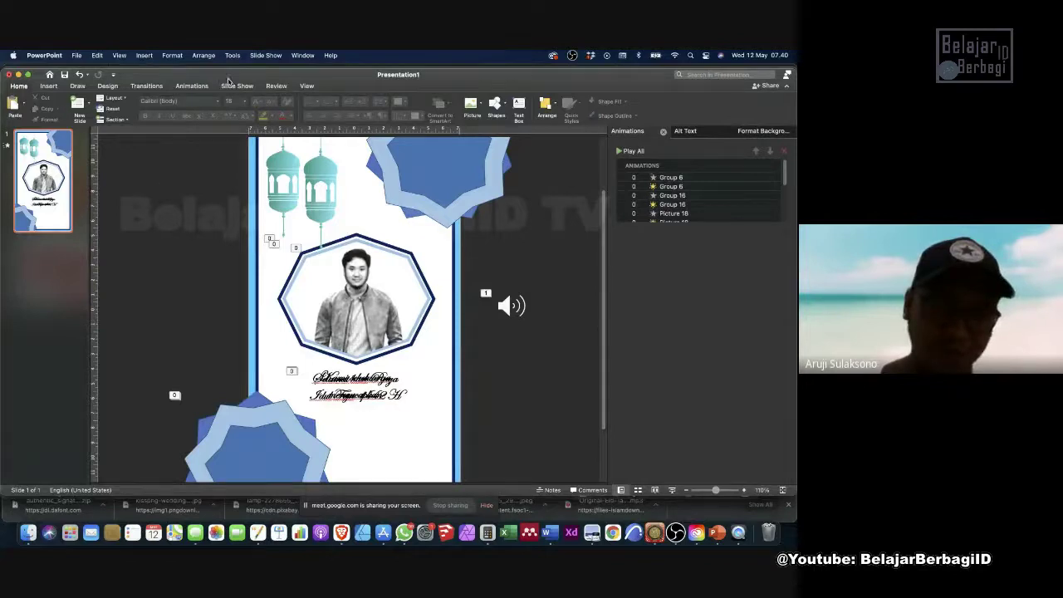
Move the takbir audio entry to the beginning of the animation list and set it to start With Previous.
scroll(731, 191, down, 5)
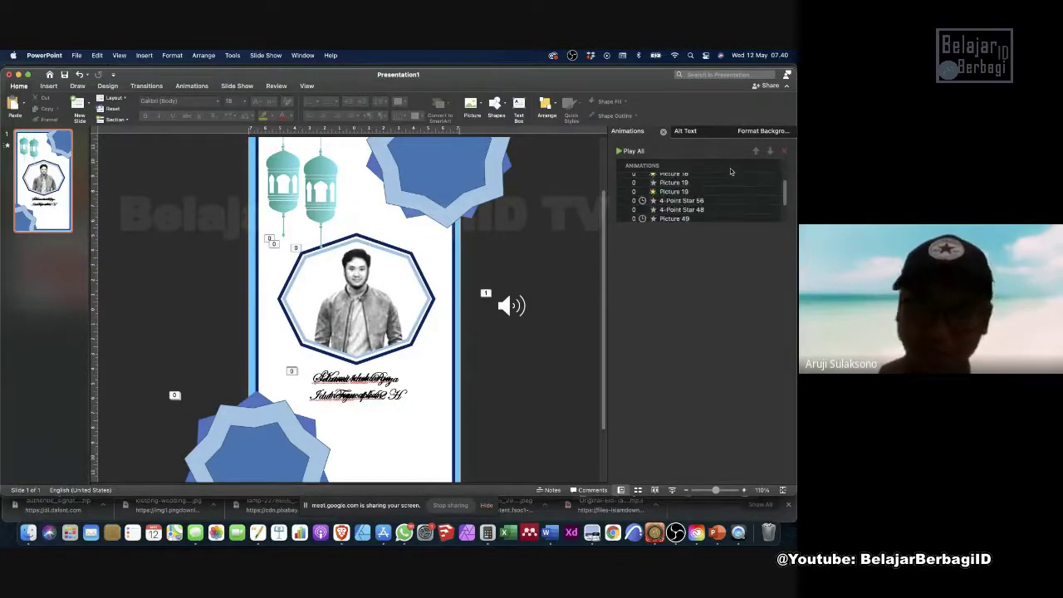
drag(692, 218, 689, 171)
click(747, 353)
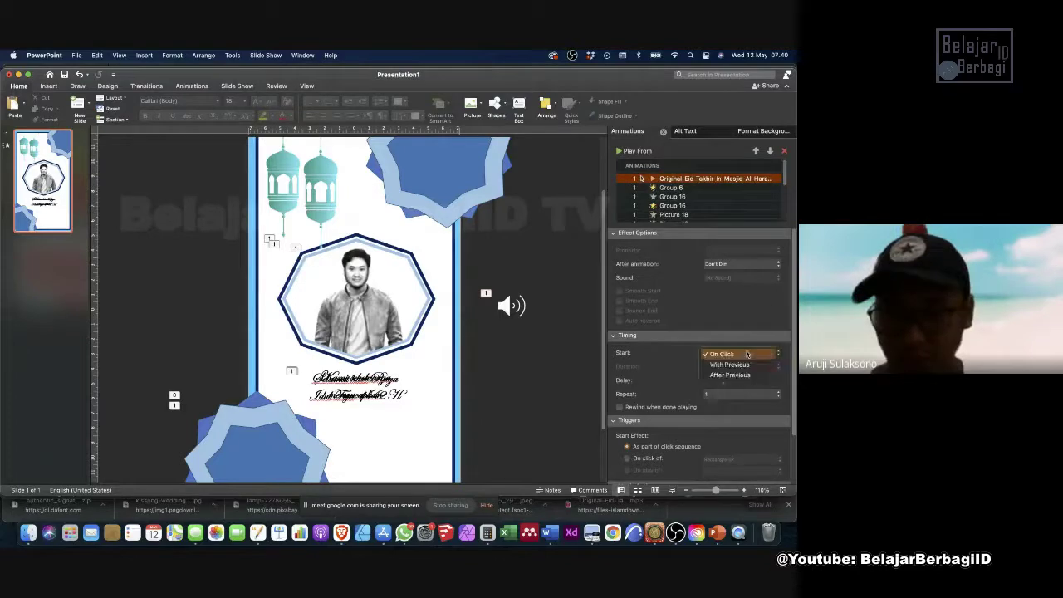
click(748, 365)
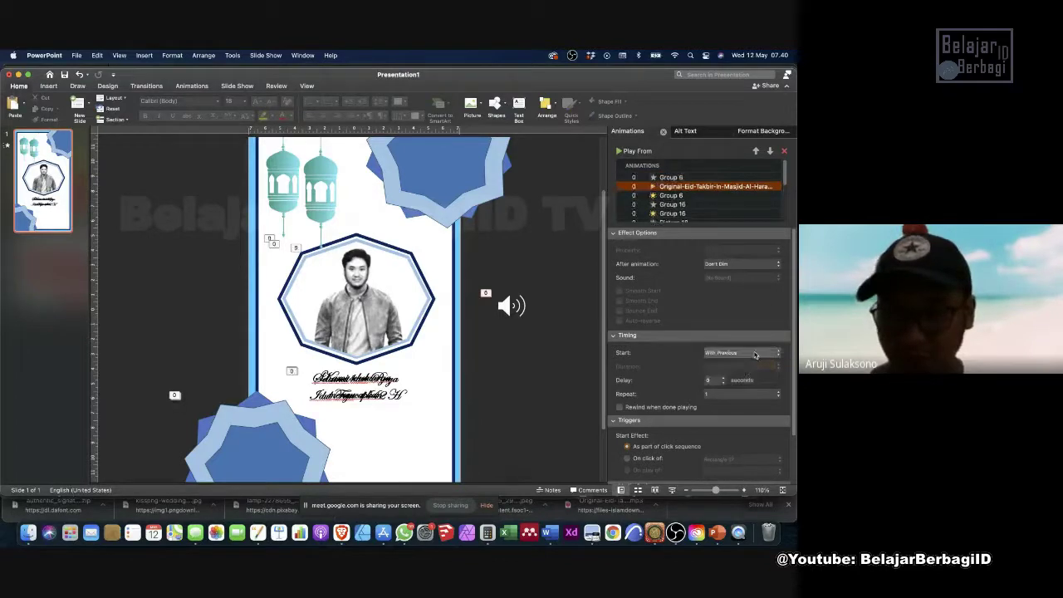
drag(701, 188, 702, 179)
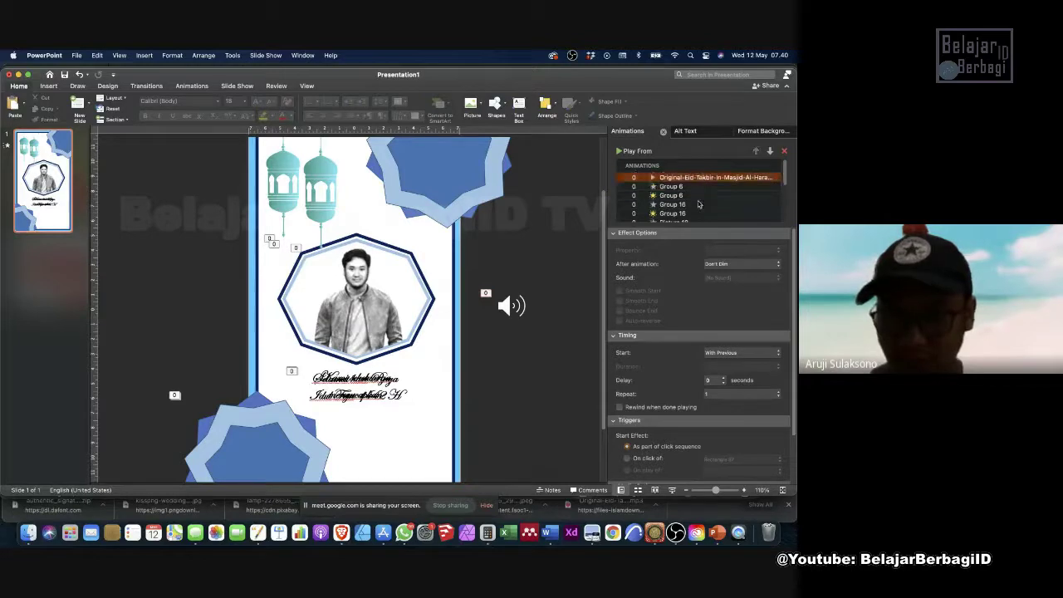
Set the takbir audio to repeat Until End of Slide, and play the slide show from the start to check it.
click(716, 395)
click(713, 422)
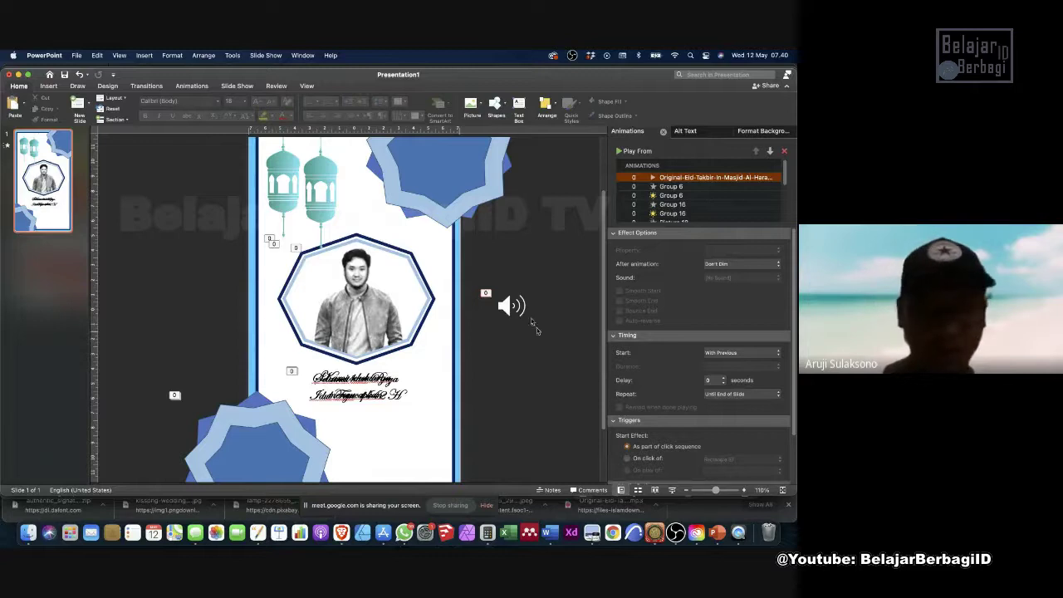
click(238, 85)
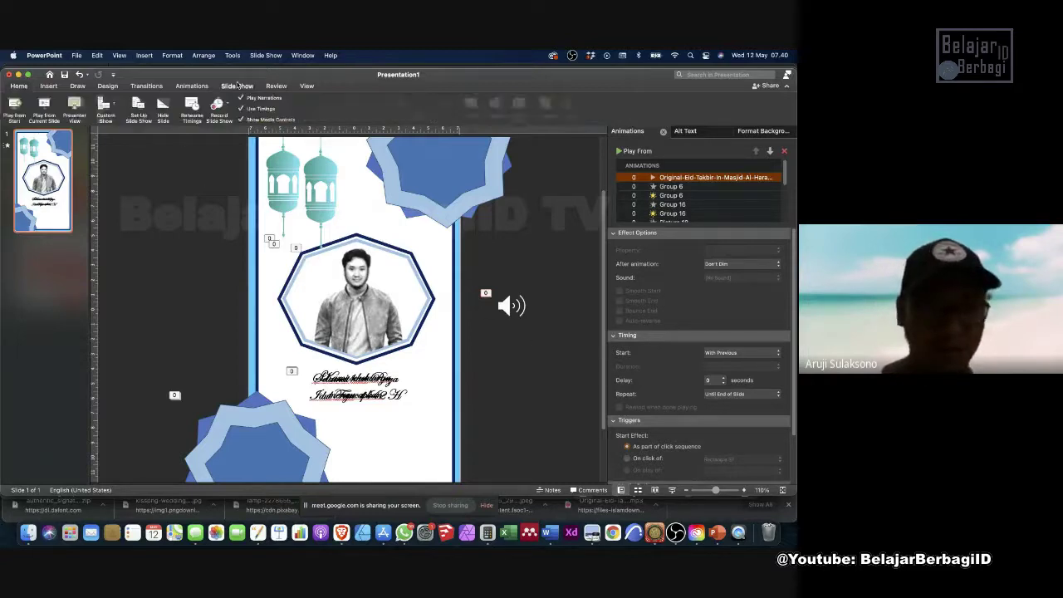
click(13, 103)
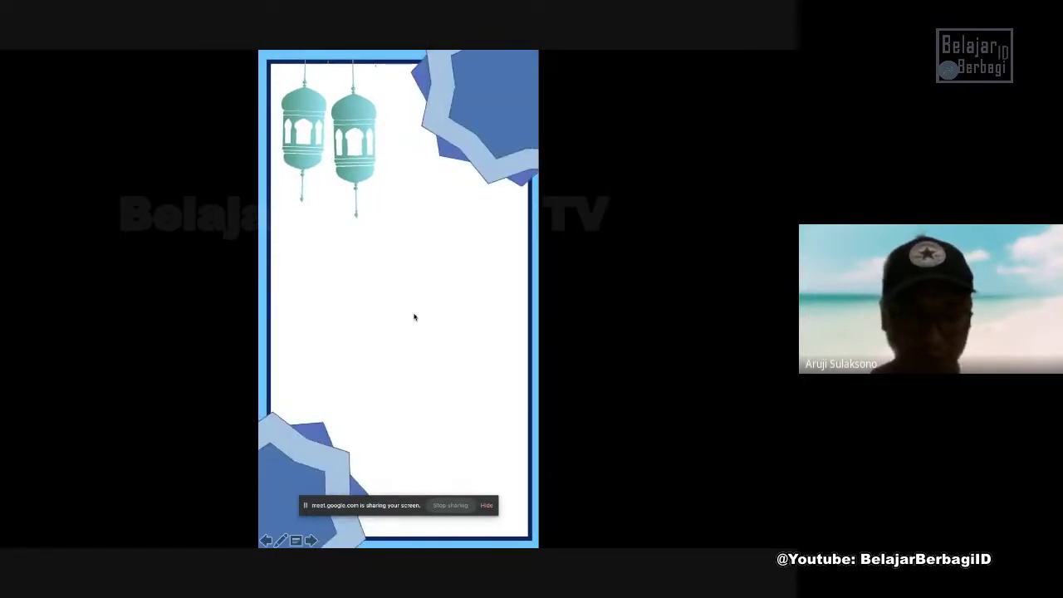
key(Escape)
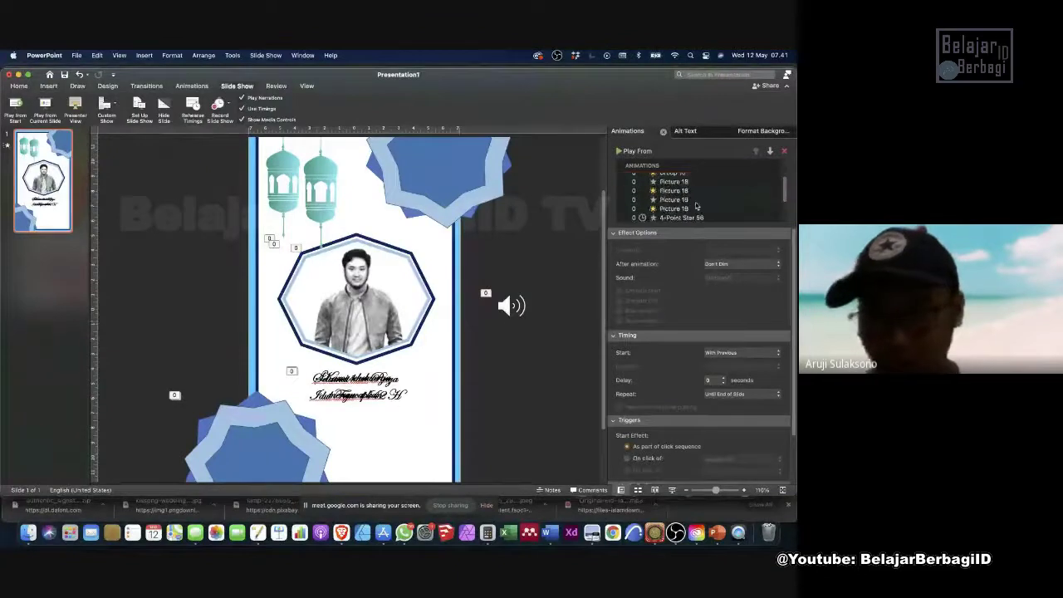
Try starting the 4-Point Star 56 animation With Previous, and play the slide show from the start.
click(669, 183)
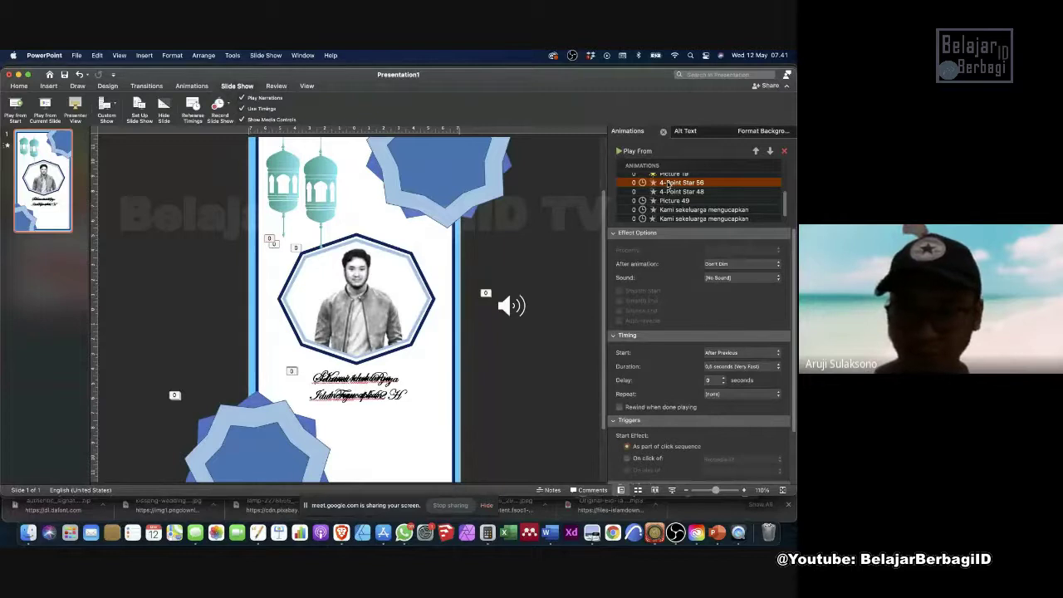
click(746, 355)
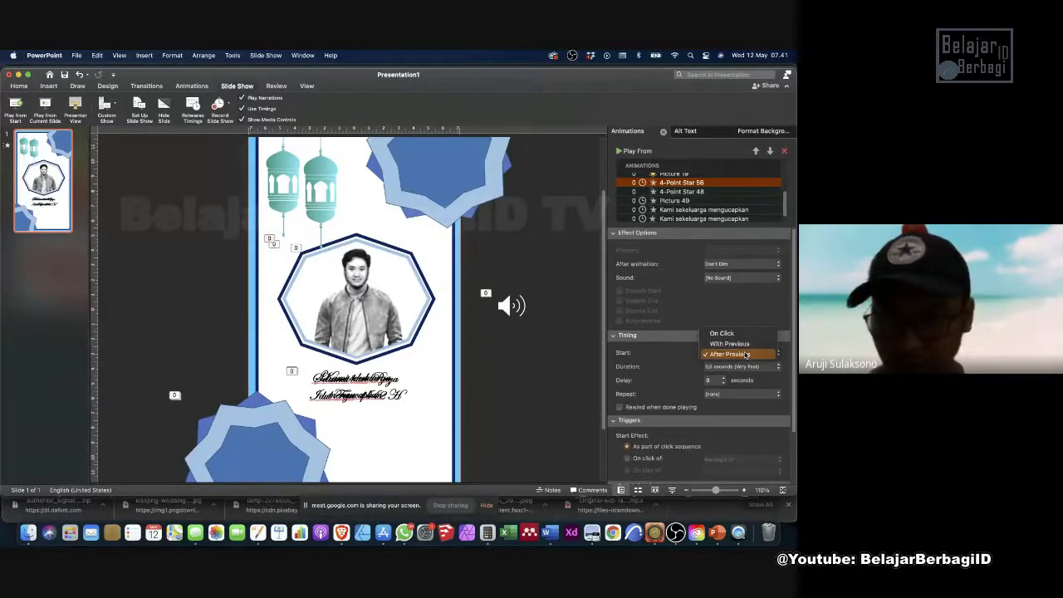
click(729, 343)
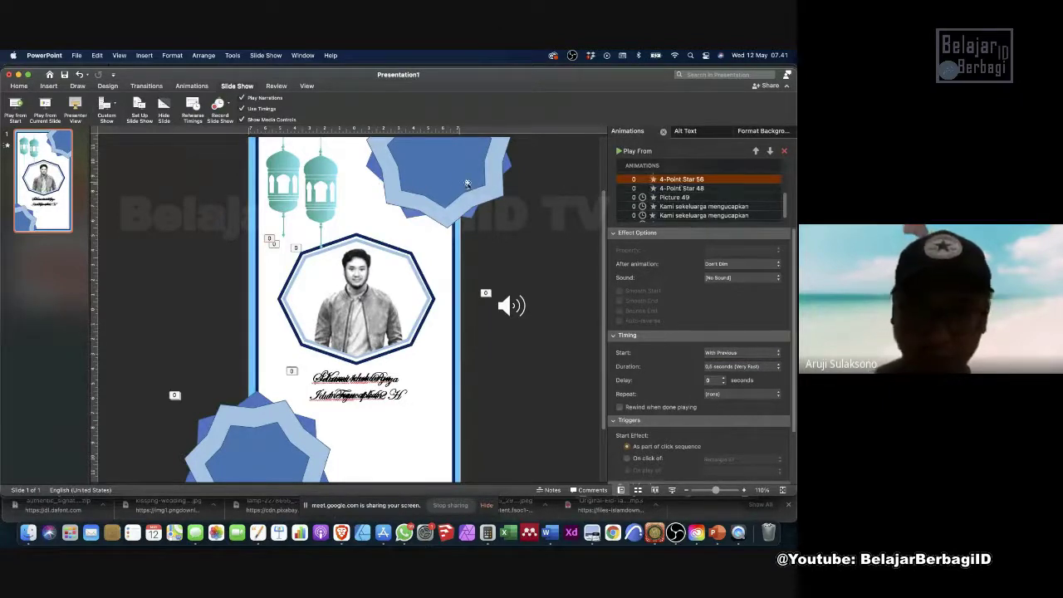
click(15, 105)
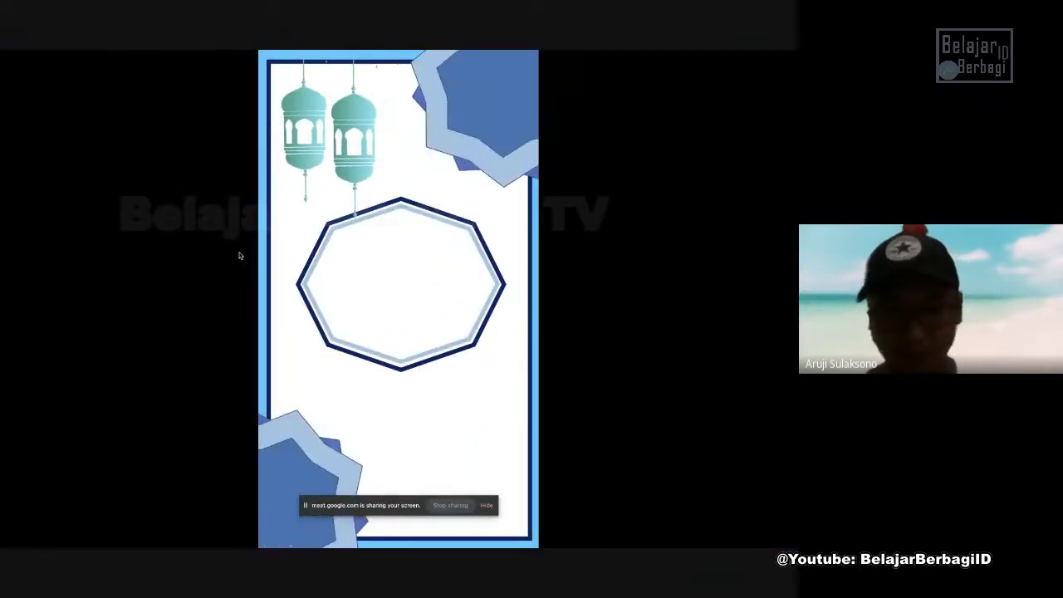
key(Escape)
Try starting the Picture 49 animation and the three greeting text animations after it With Previous, and play the slide show.
click(662, 194)
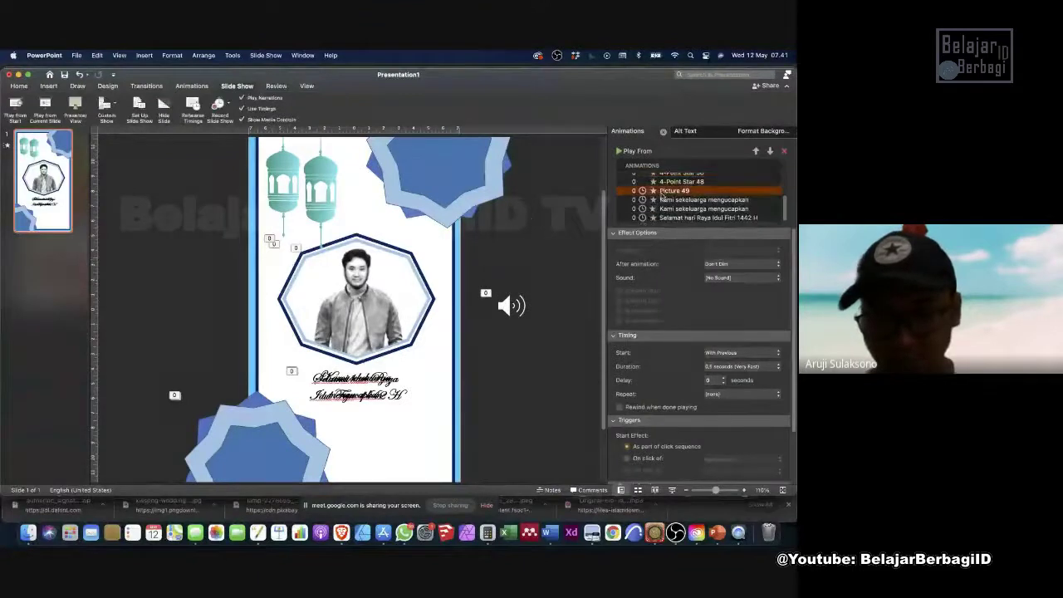
shift+click(679, 218)
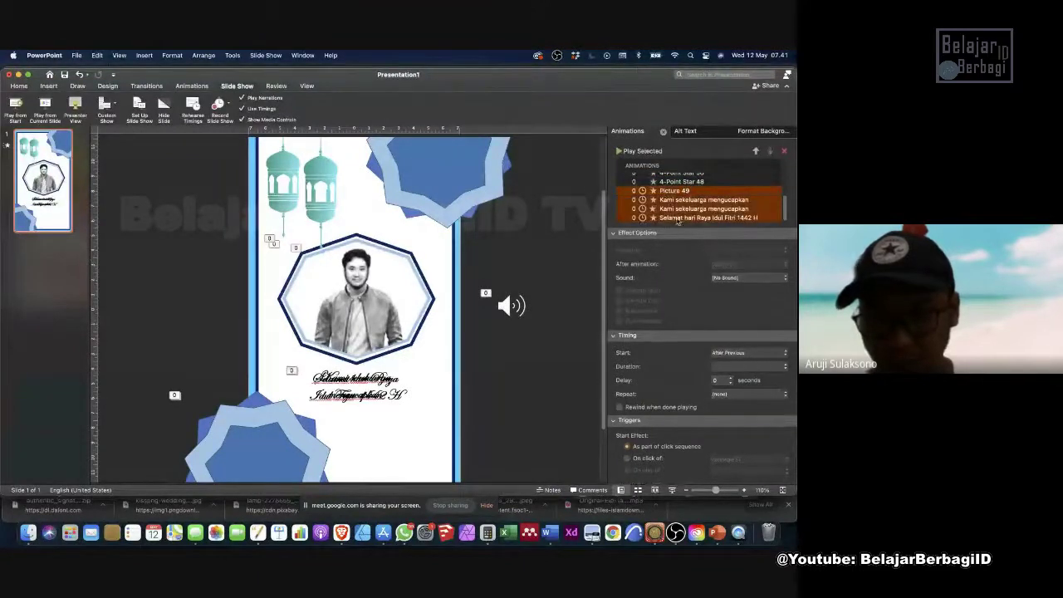
click(747, 353)
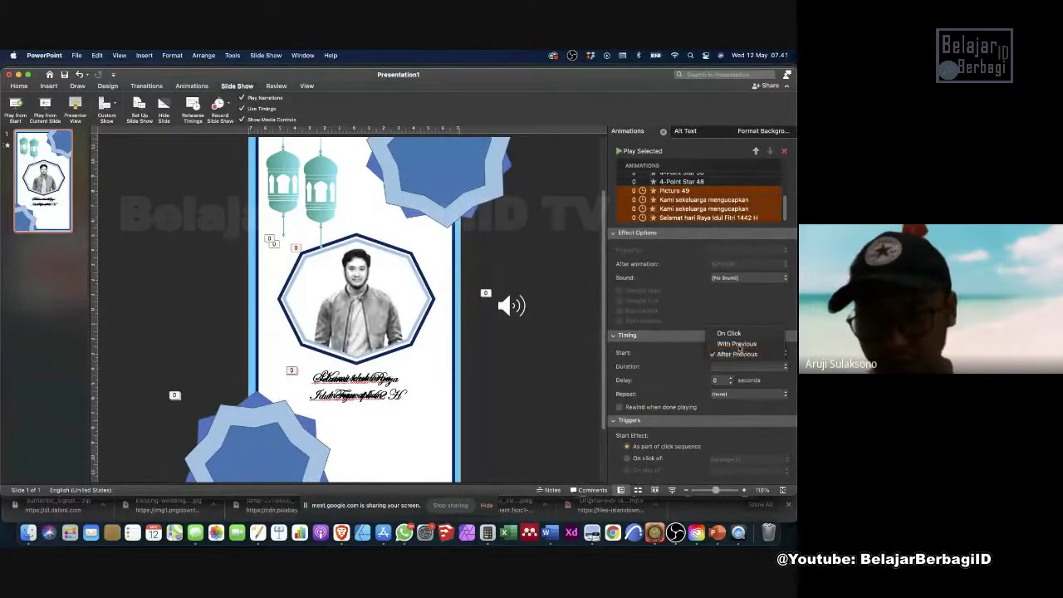
click(737, 343)
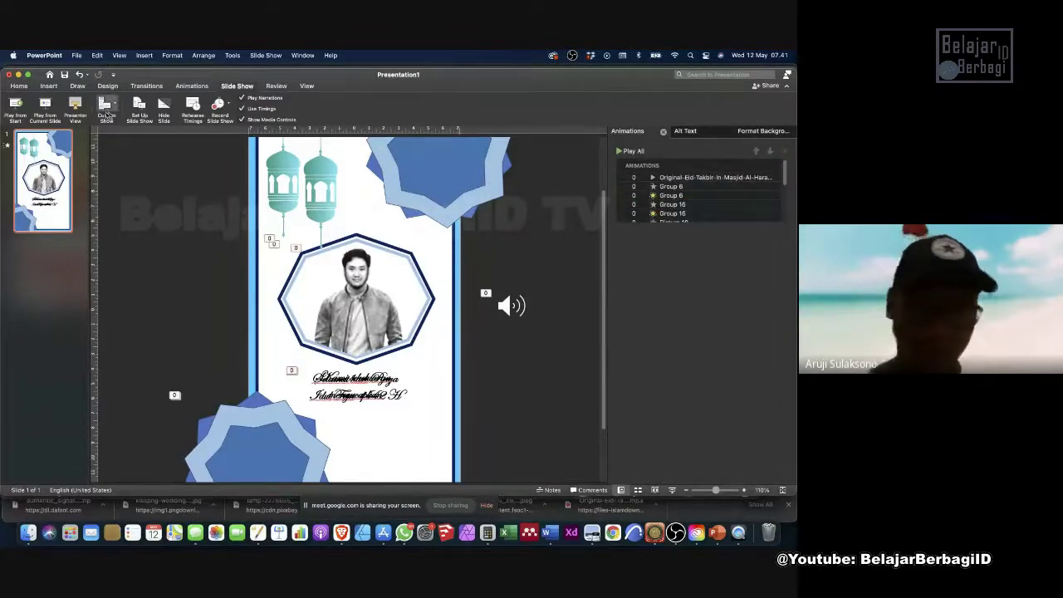
click(15, 106)
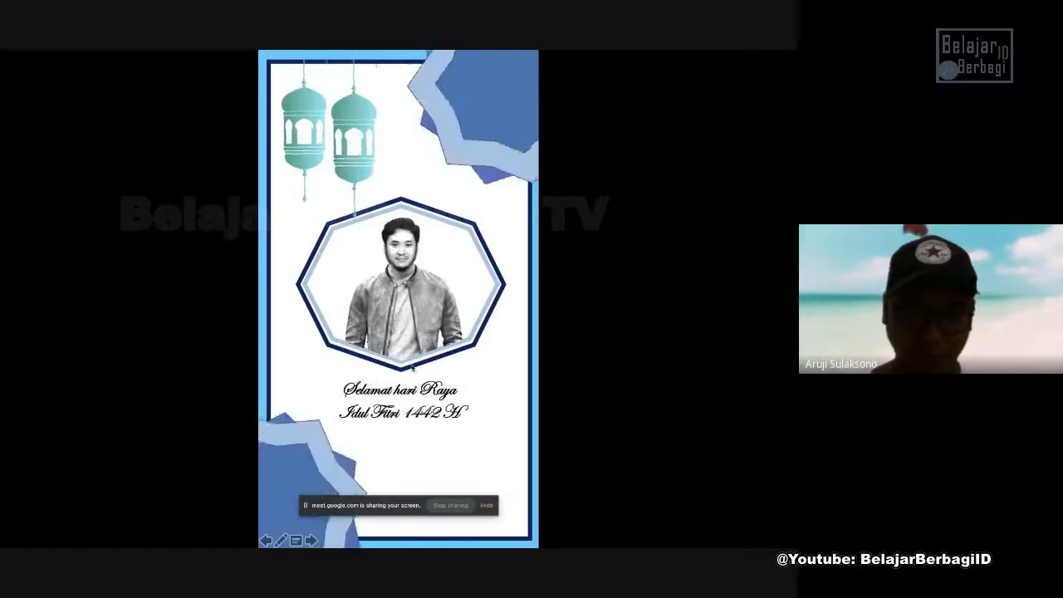
key(Escape)
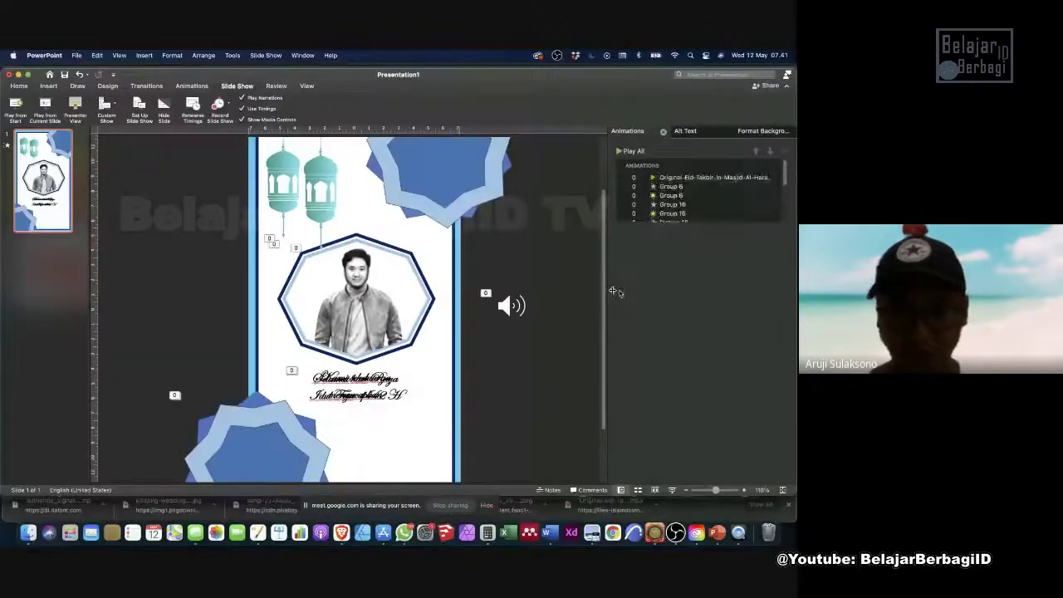
Undo the With Previous start changes on the picture, greeting text and 4-Point Star 56 animations.
scroll(689, 209, down, 5)
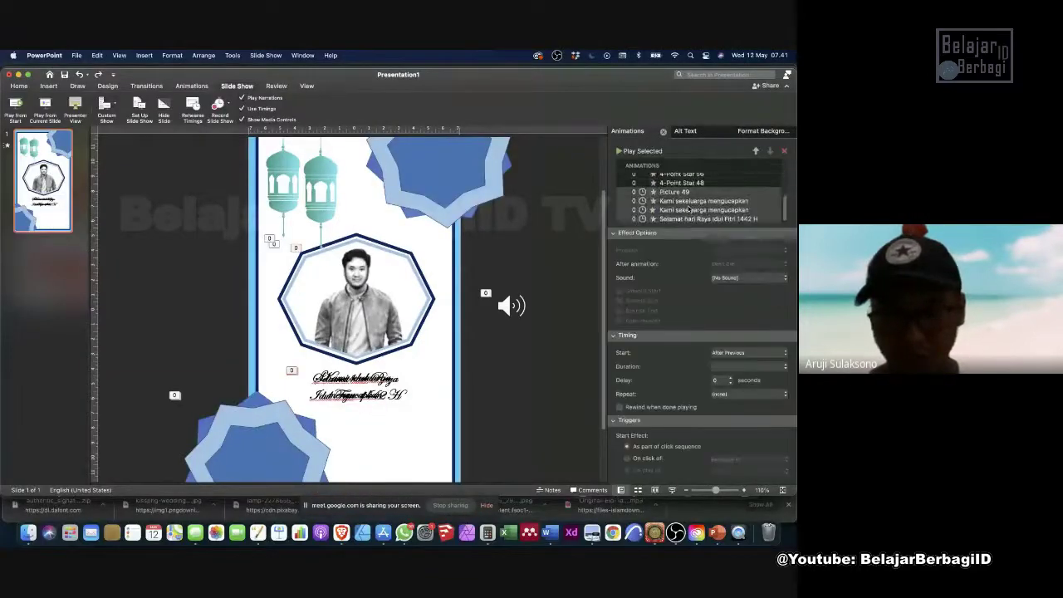
click(689, 209)
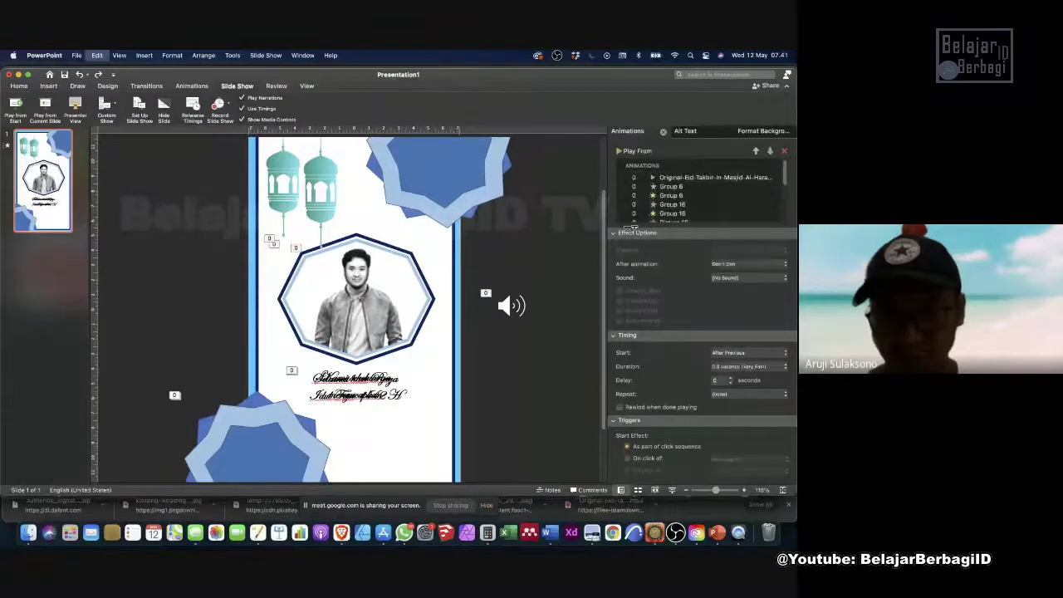
scroll(675, 194, up, 5)
scroll(675, 195, down, 2)
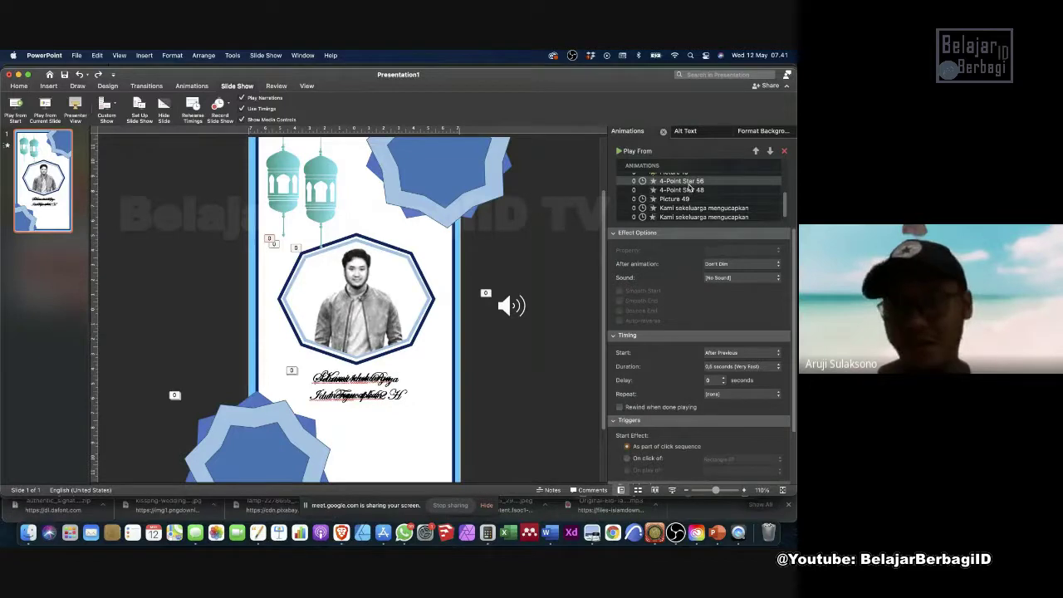
Set the 4-Point Star 56 animation to start On Click, and play the slide show through that trigger.
click(716, 353)
click(714, 333)
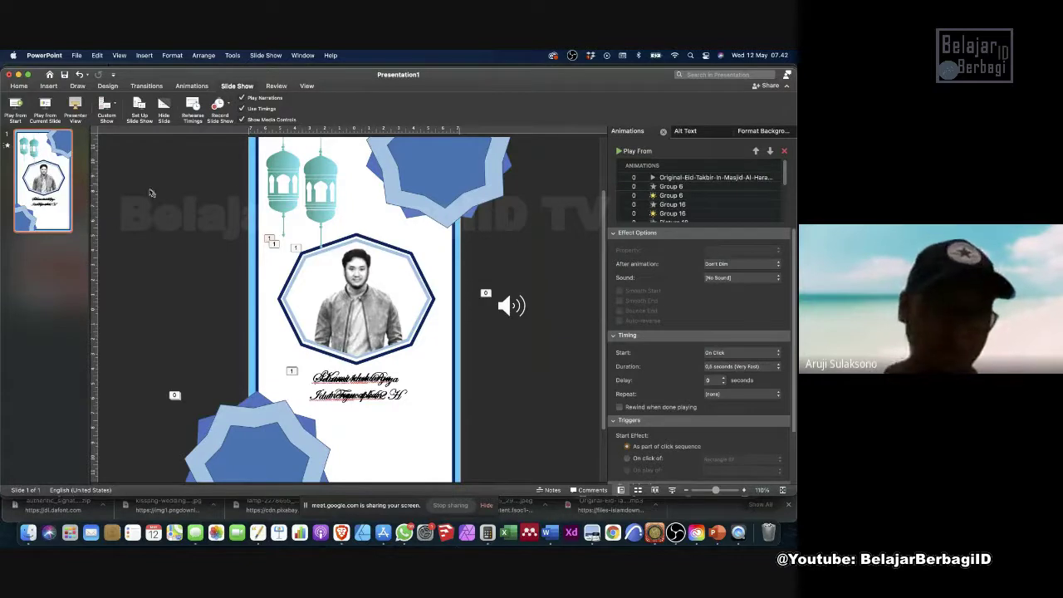
click(15, 108)
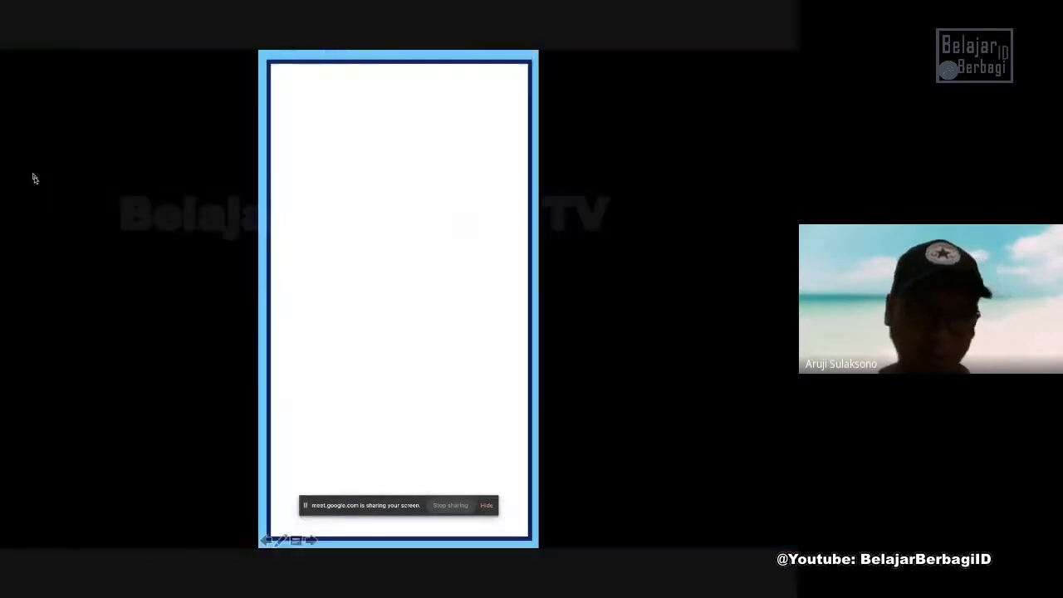
click(406, 279)
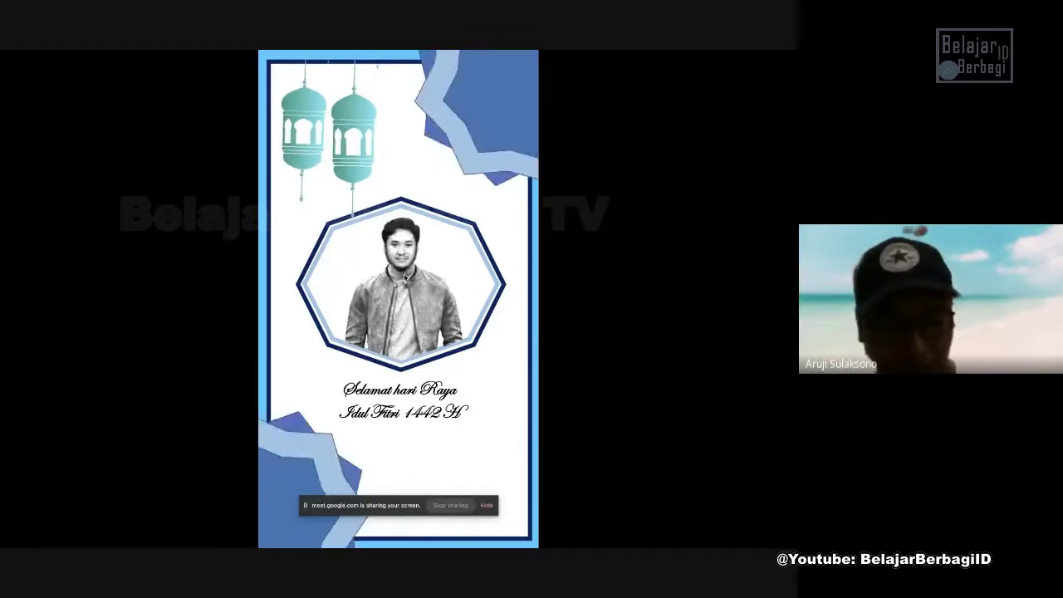
key(Escape)
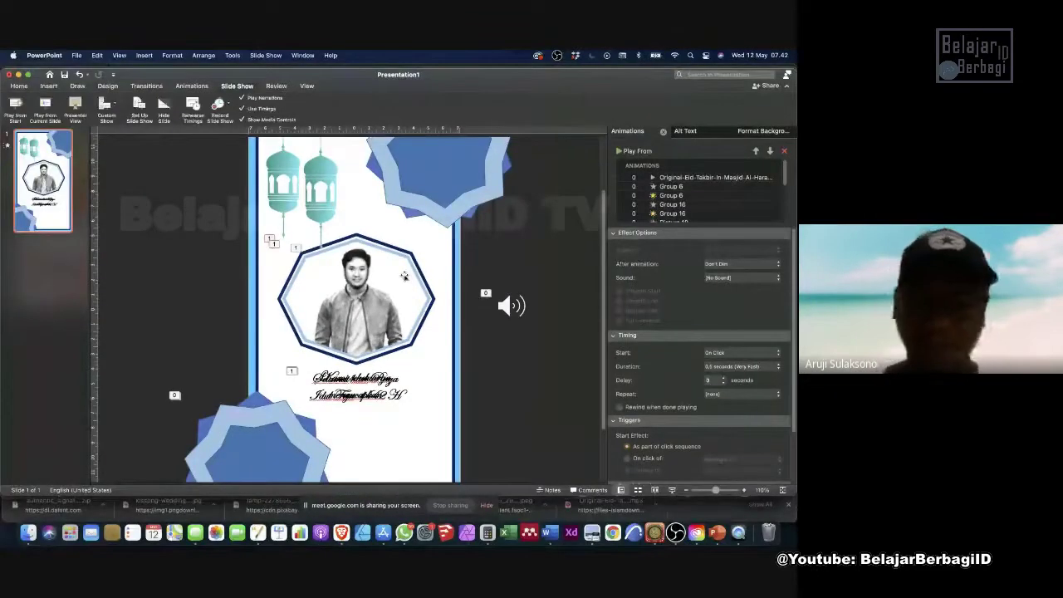
Play back the takbir audio from its icon beside the slide to check the sound, and deselect it.
click(514, 309)
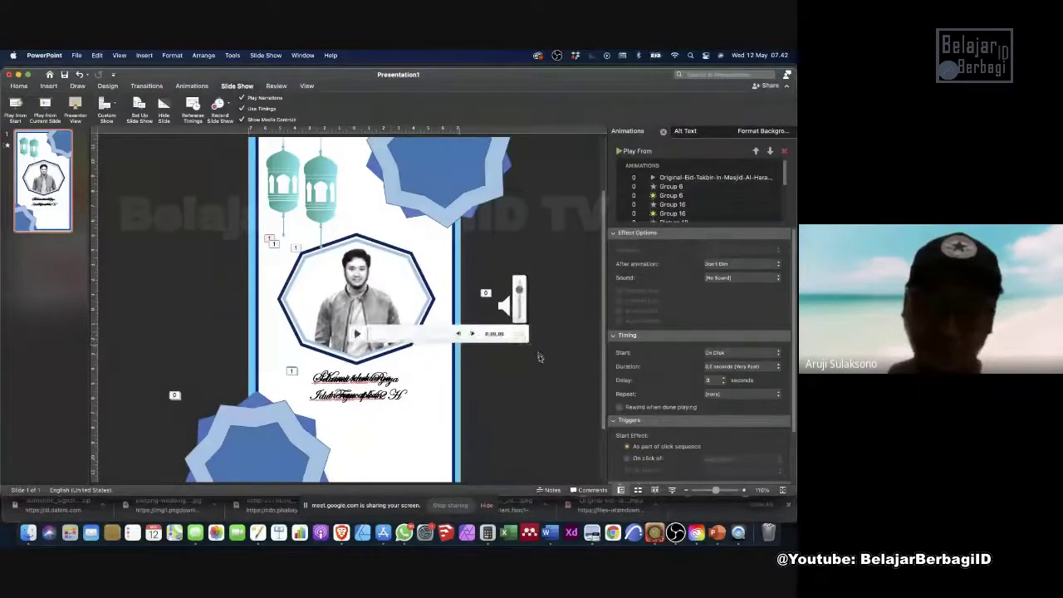
click(547, 365)
click(513, 308)
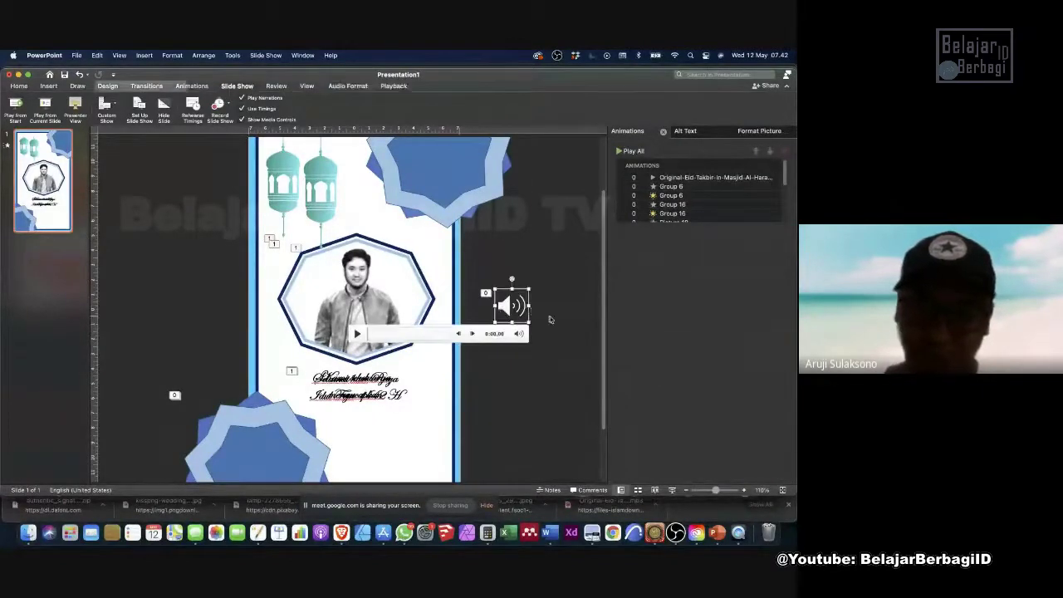
click(548, 326)
mouse_move(503, 305)
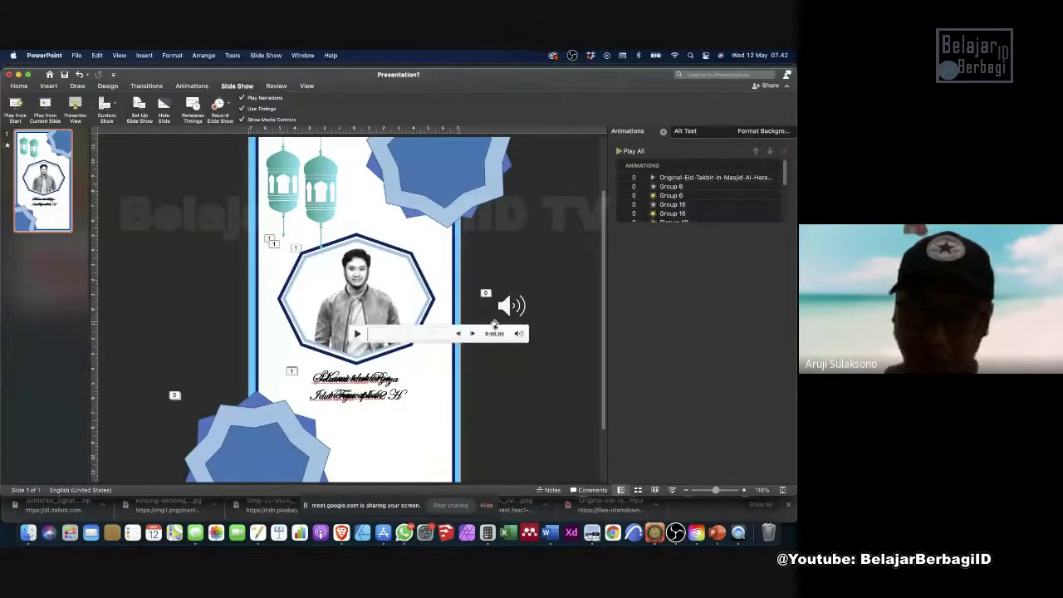
mouse_move(520, 338)
click(522, 301)
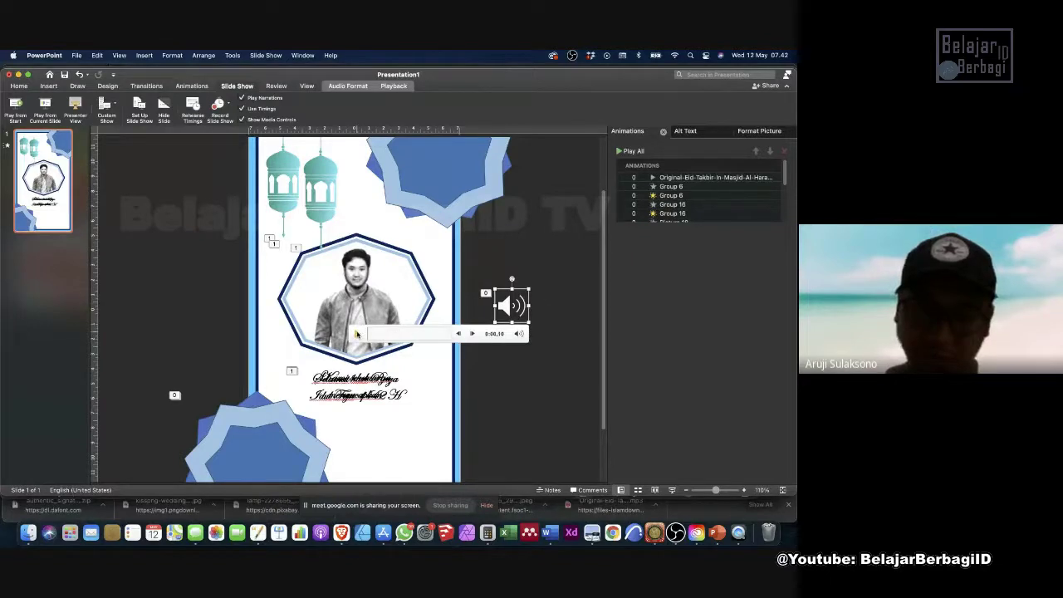
click(358, 334)
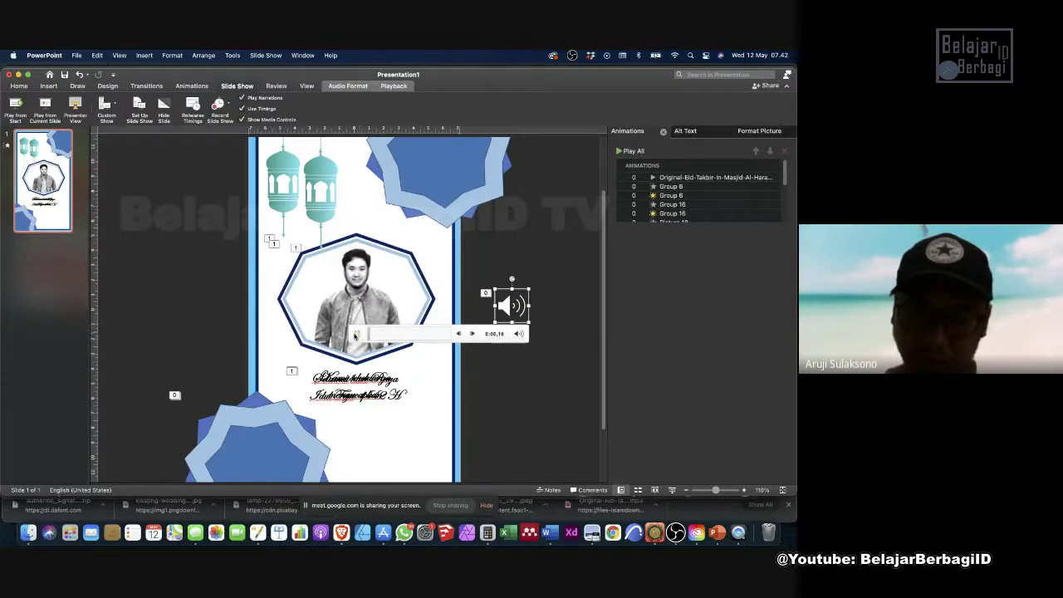
click(537, 245)
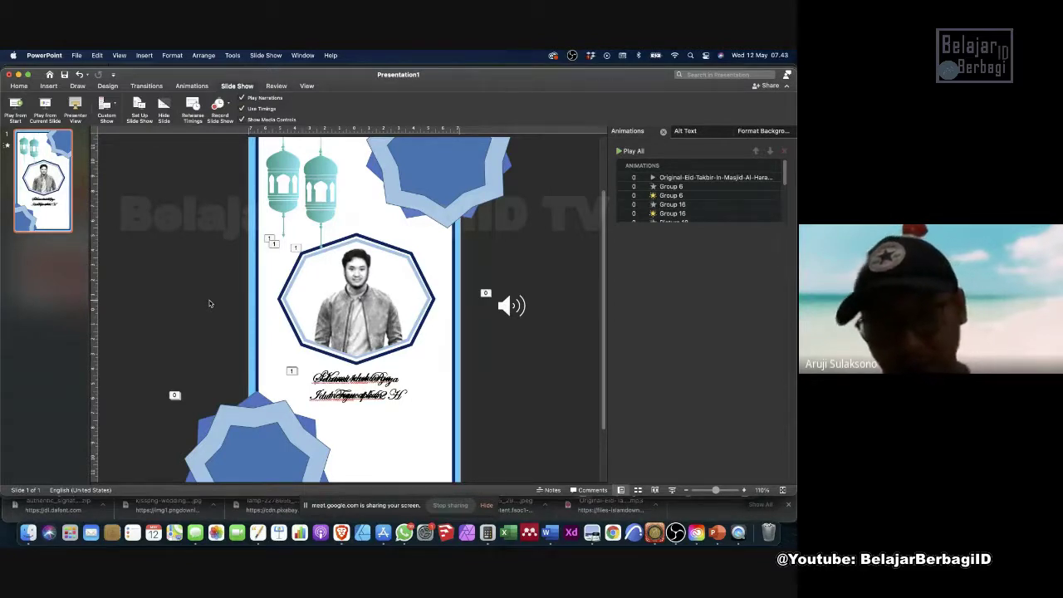
Switch to the Google Meet call in Brave to check the meeting chat, and return to the PowerPoint presentation.
click(341, 533)
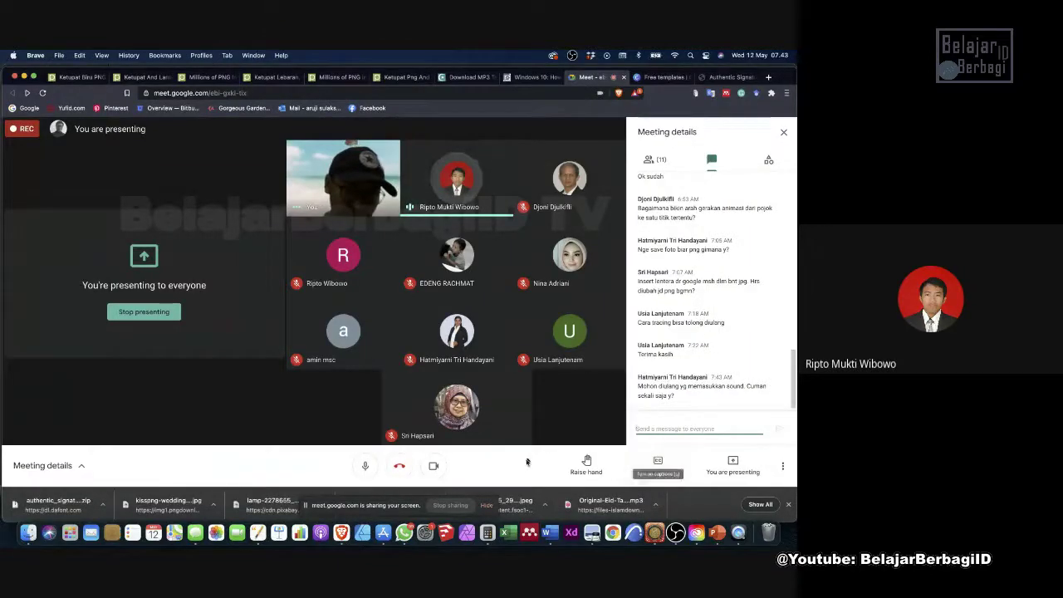
click(716, 535)
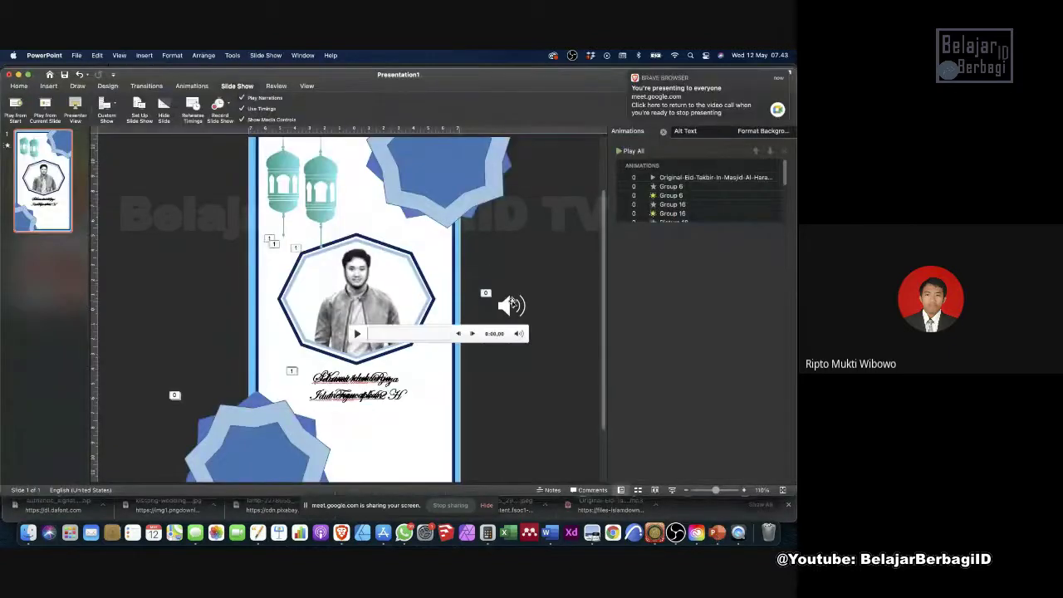
Delete the existing takbir audio beside the slide and insert Eid-Takbir-by-Saad-Al-Qureshi.mp3 in its place after previewing that file.
click(512, 304)
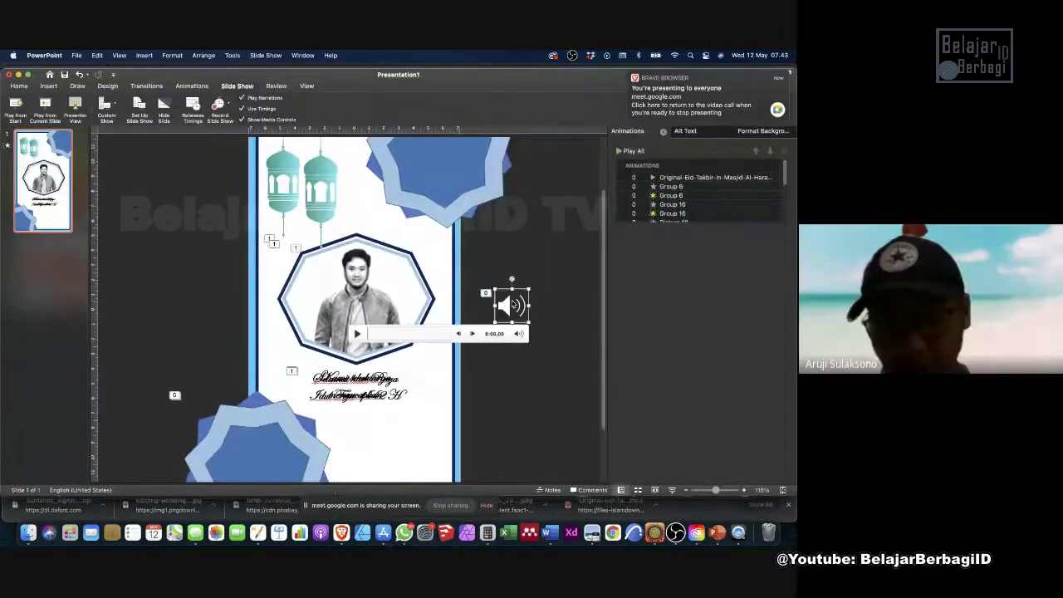
key(Delete)
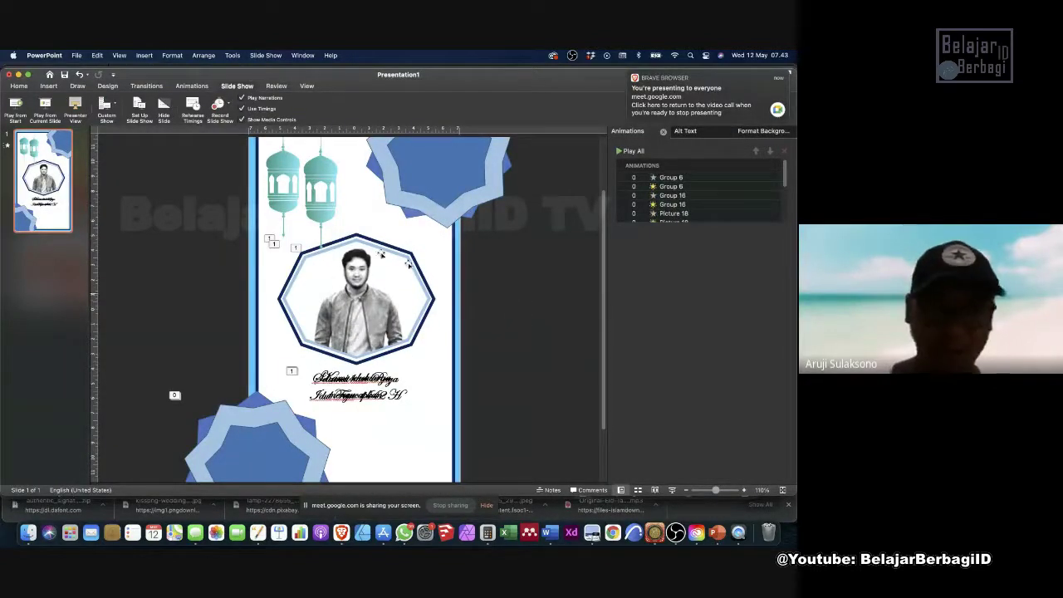
click(48, 87)
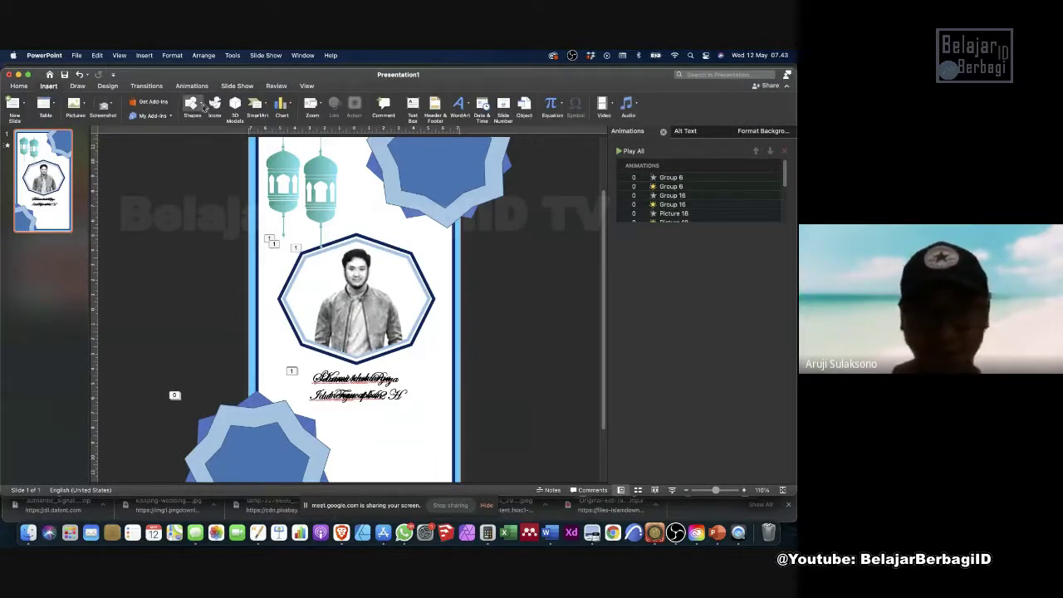
click(48, 86)
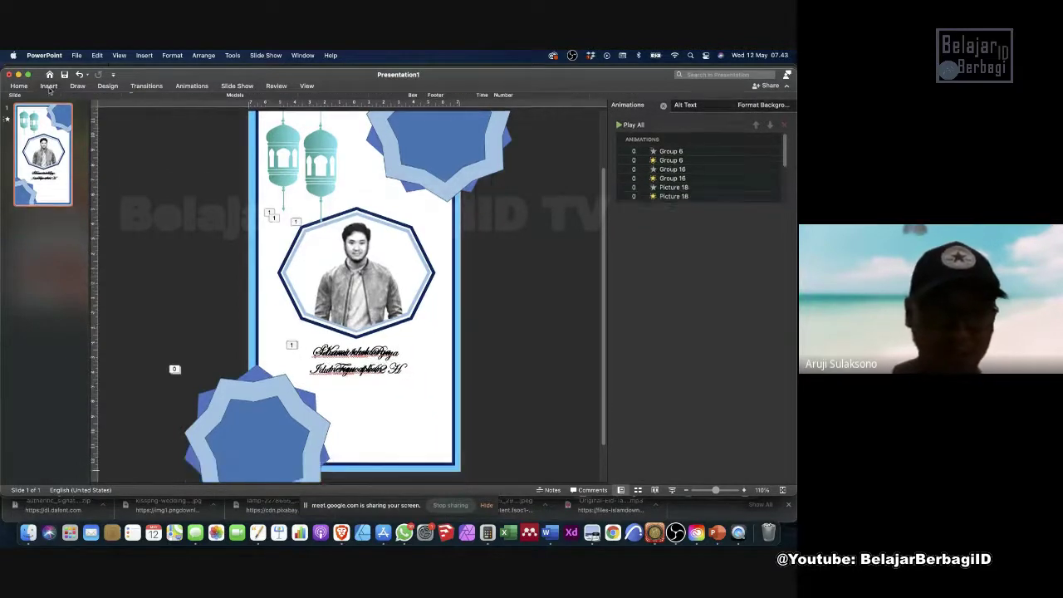
click(48, 86)
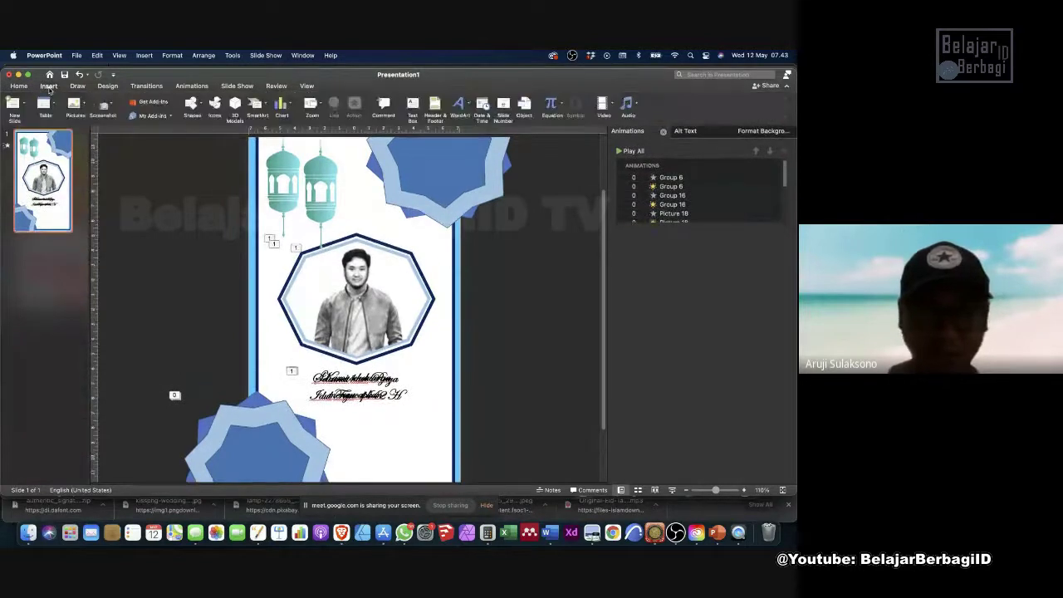
click(628, 106)
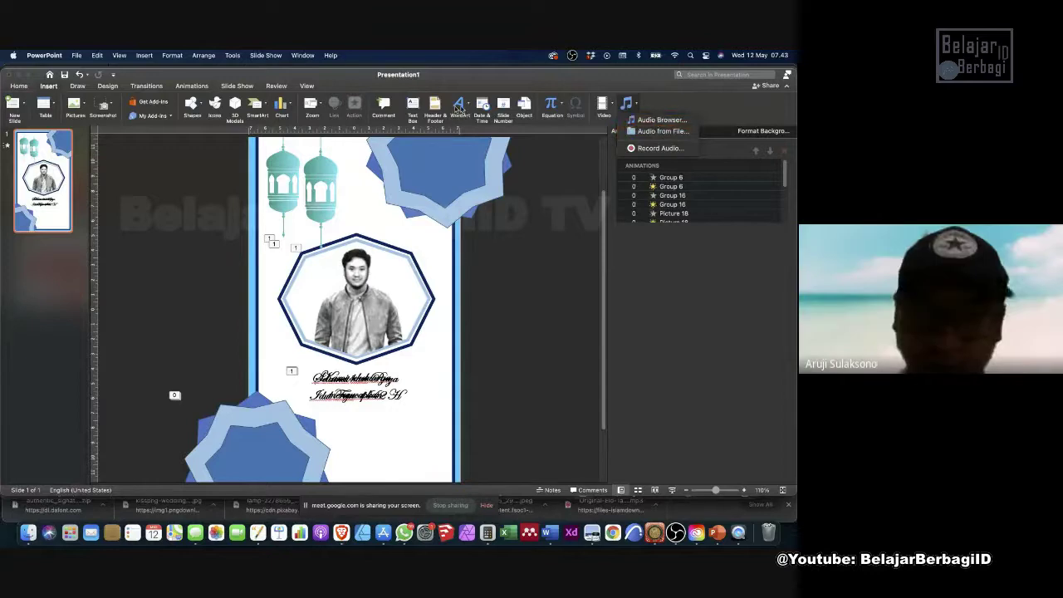
click(651, 132)
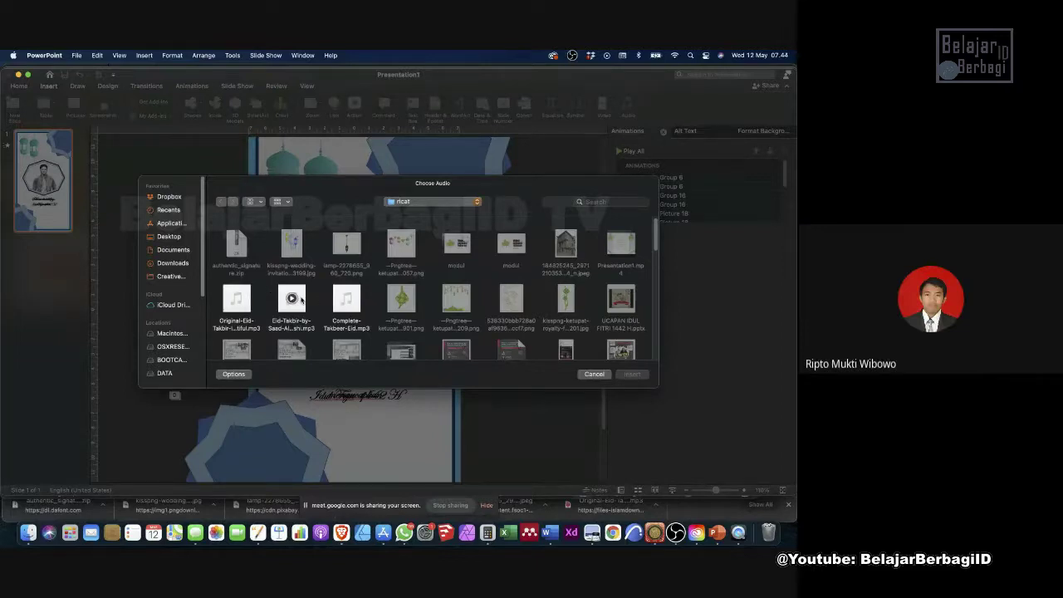
click(297, 300)
key(space)
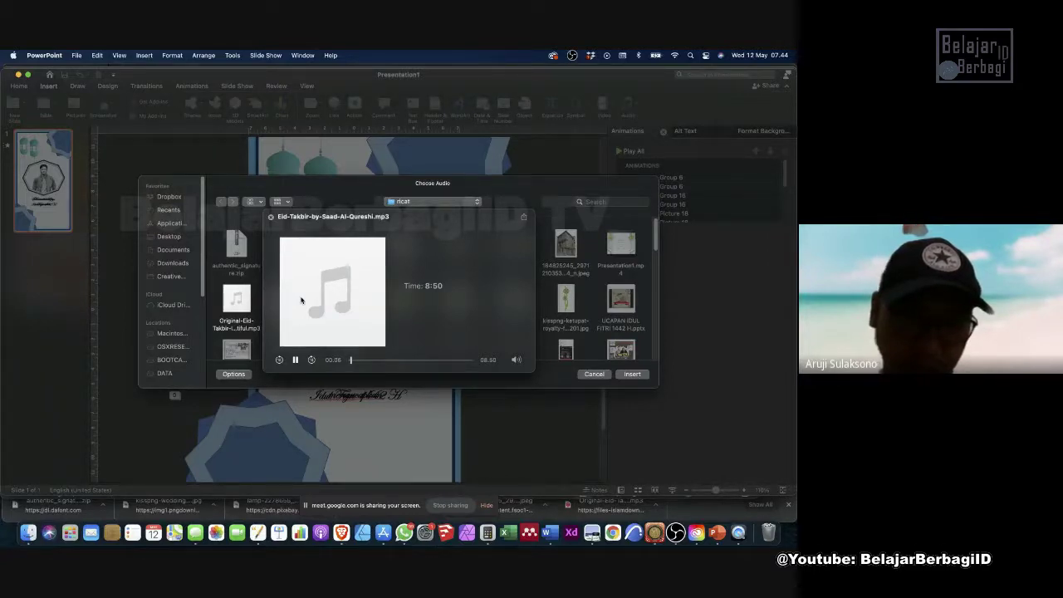
key(space)
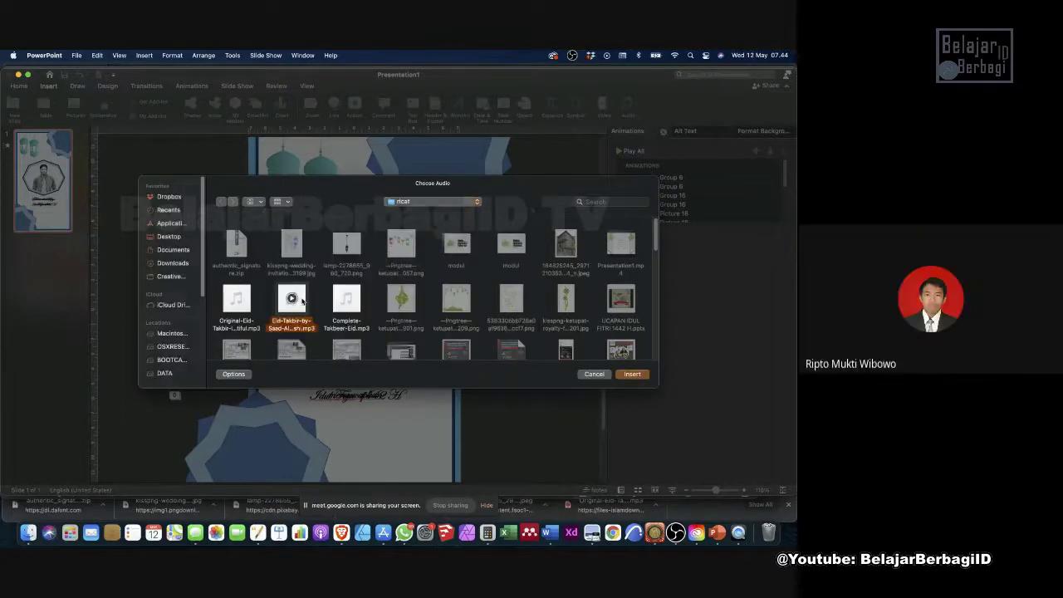
click(633, 374)
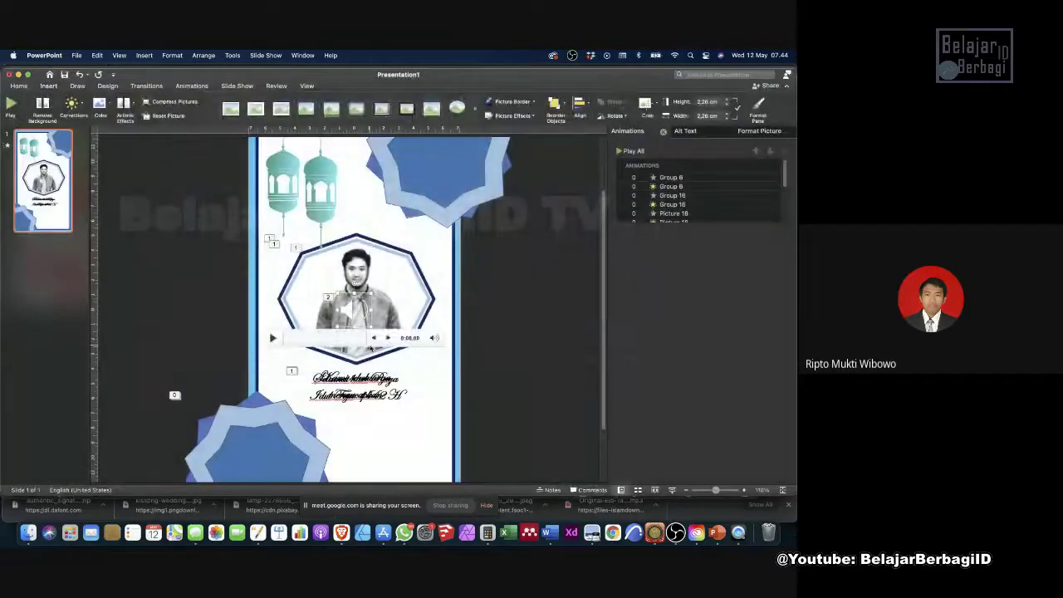
Switch to the Google Meet call in Brave to check the meeting chat, and return to the PowerPoint presentation.
scroll(354, 318, down, 5)
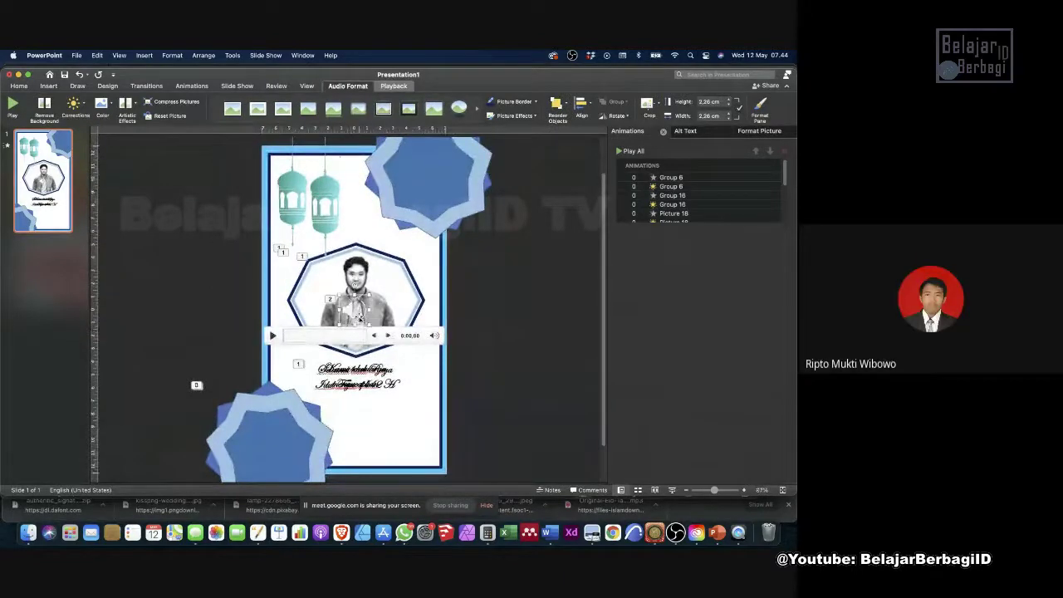
scroll(355, 309, up, 5)
scroll(362, 395, down, 5)
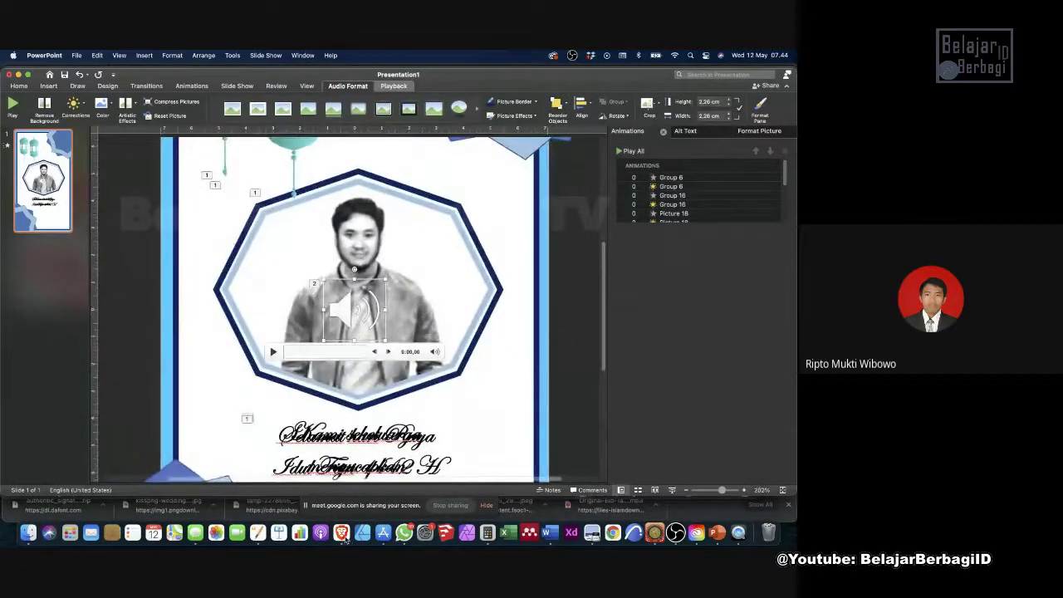
key(super+Tab)
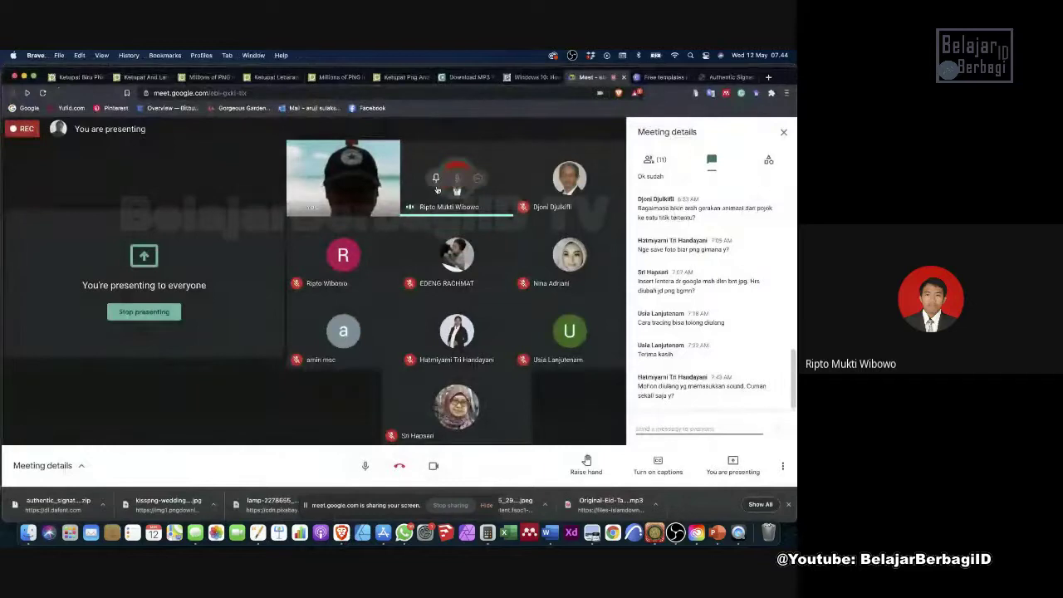
right_click(436, 189)
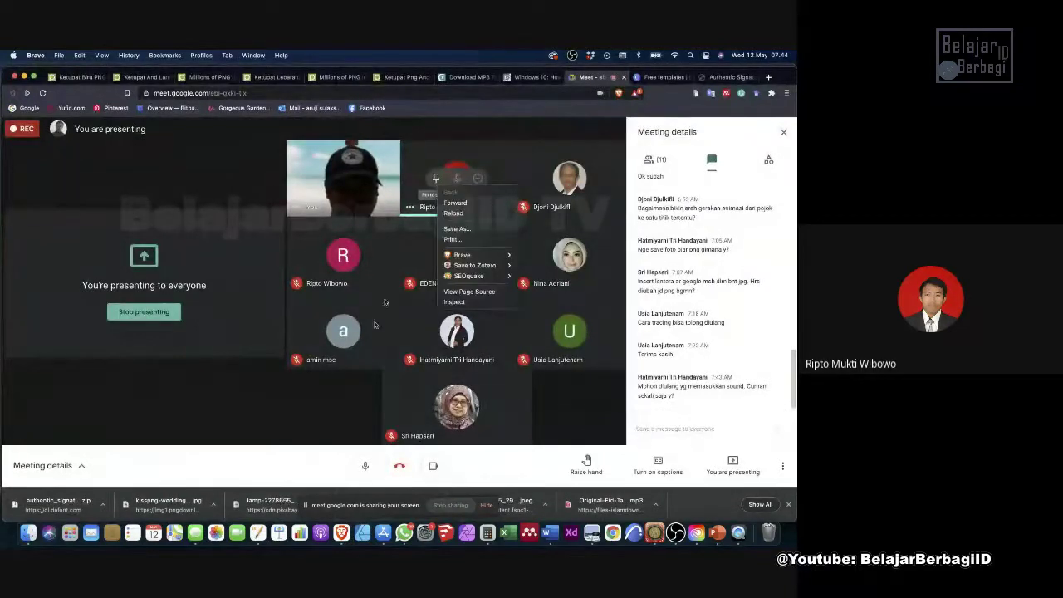
click(338, 427)
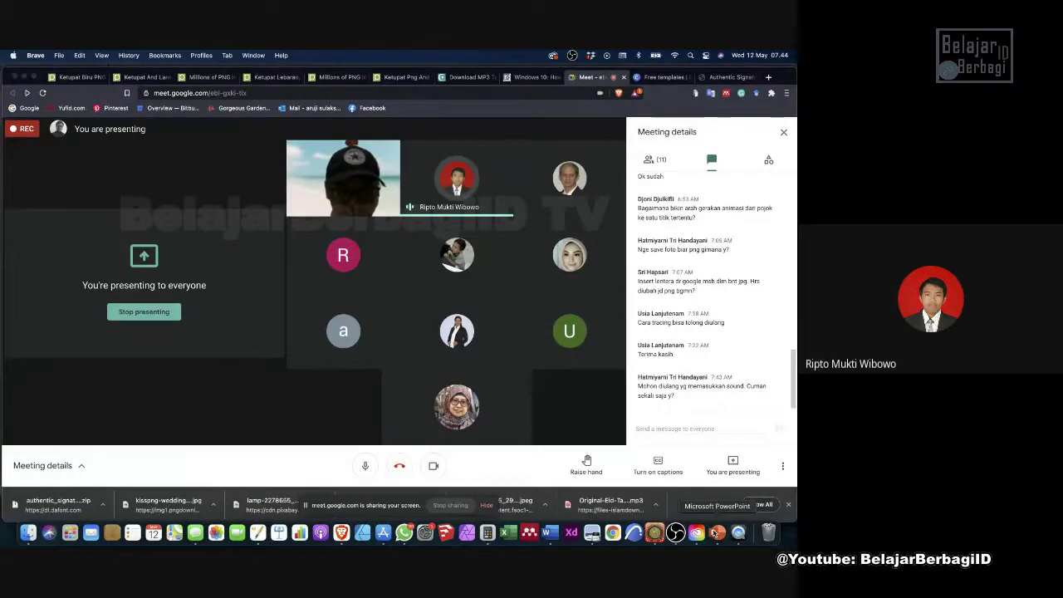
click(717, 532)
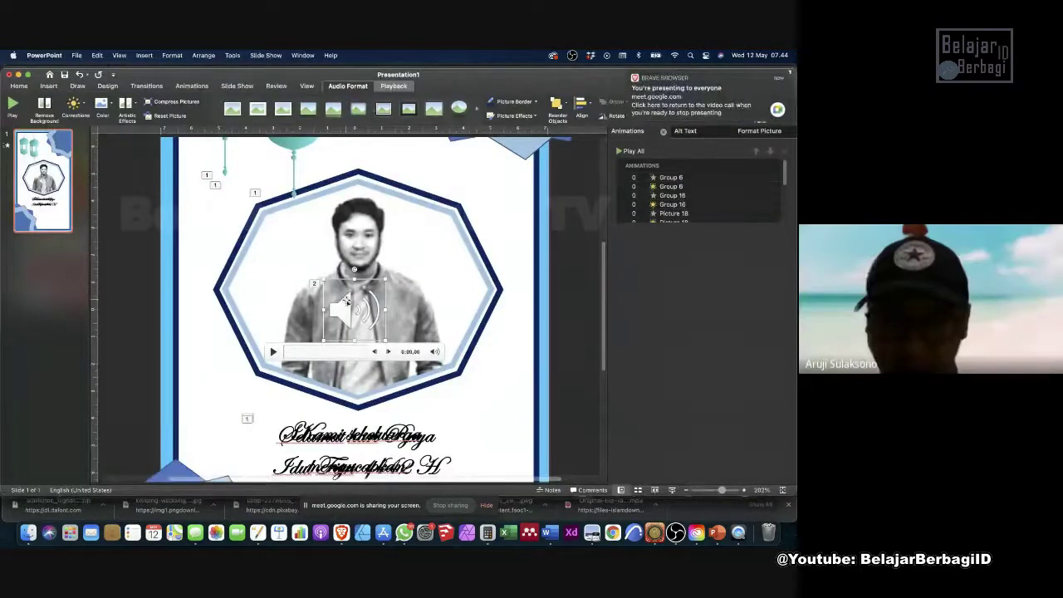
Move the new audio icon off the portrait to the empty area beside the slide, and deselect it.
scroll(344, 300, down, 5)
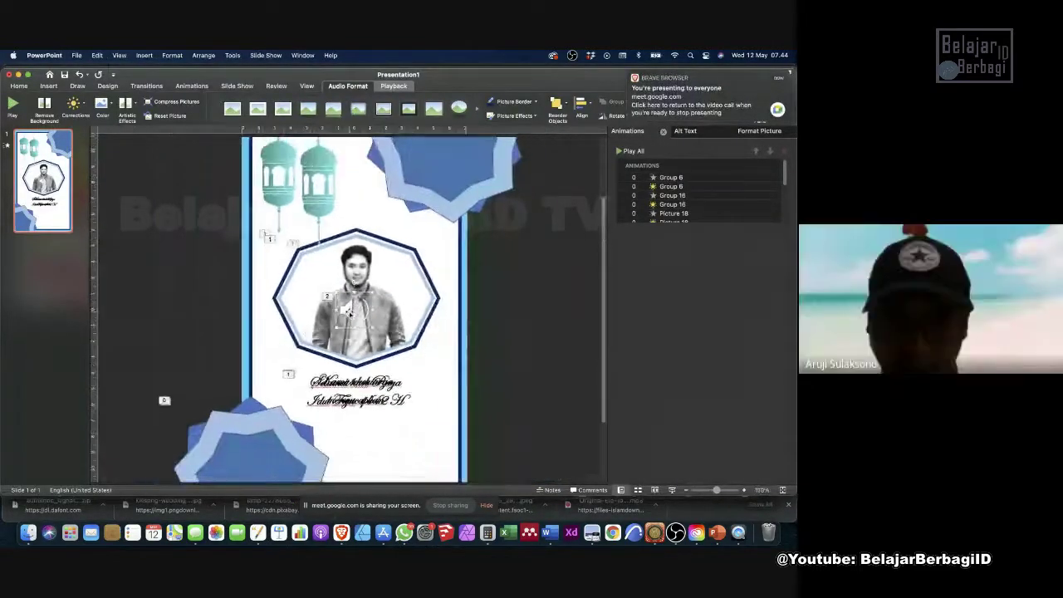
drag(354, 307, 532, 291)
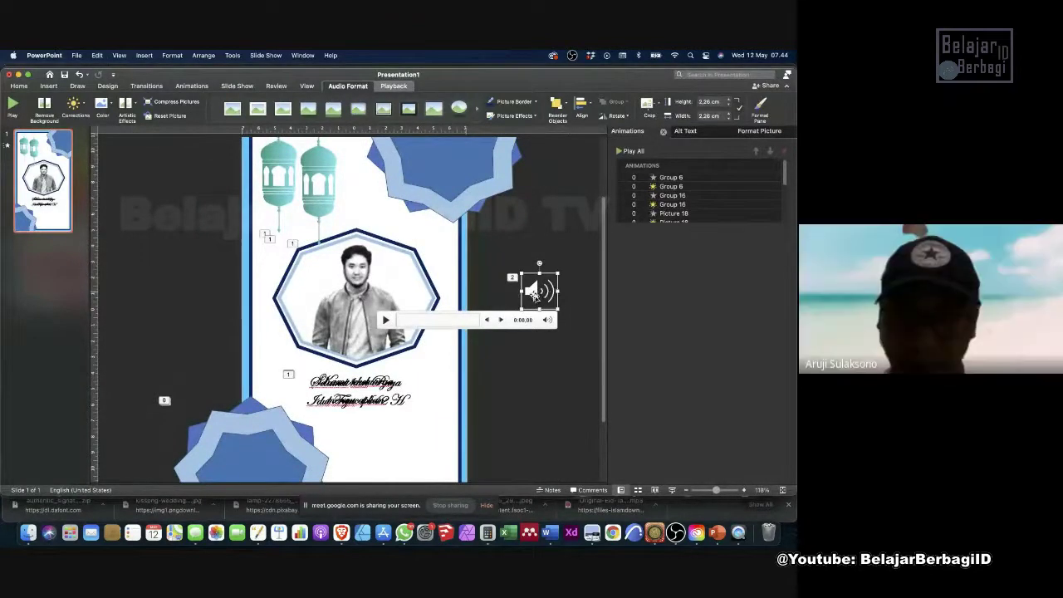
click(546, 366)
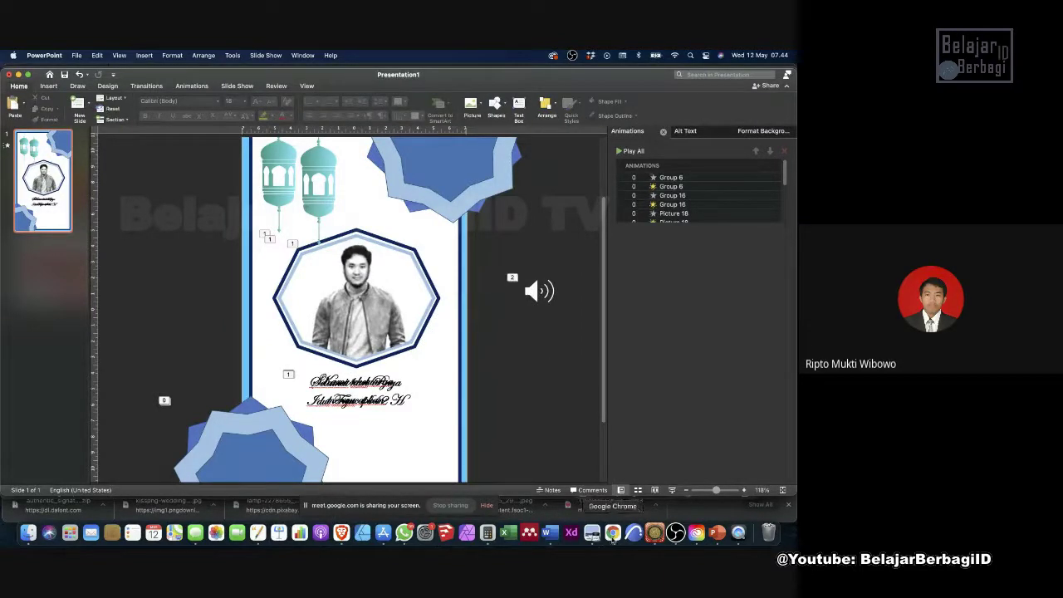
Check the Google Meet window in Brave once more, and go back to the greeting card in PowerPoint.
click(348, 538)
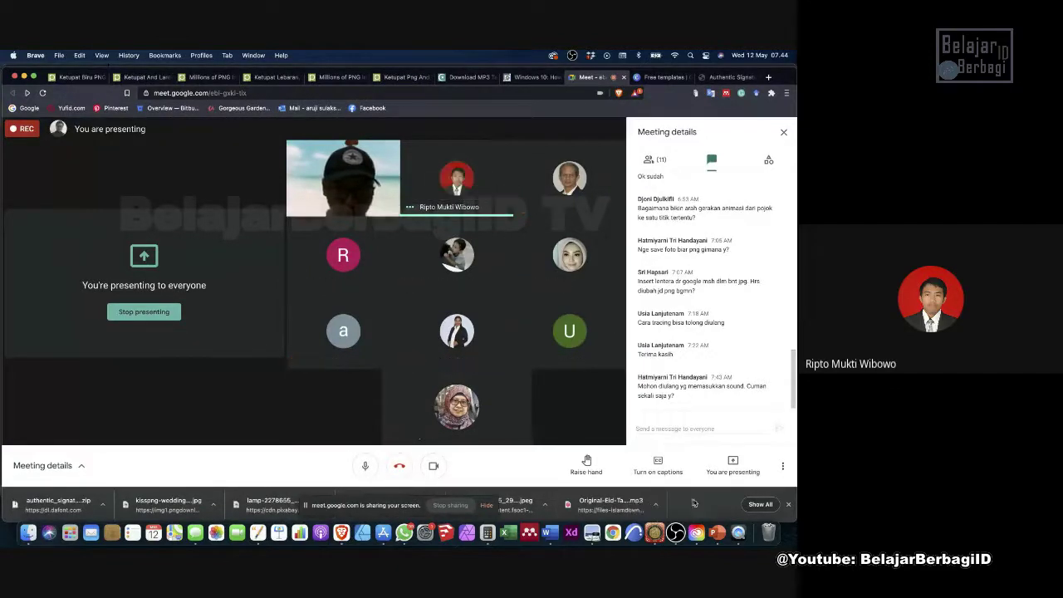
click(717, 532)
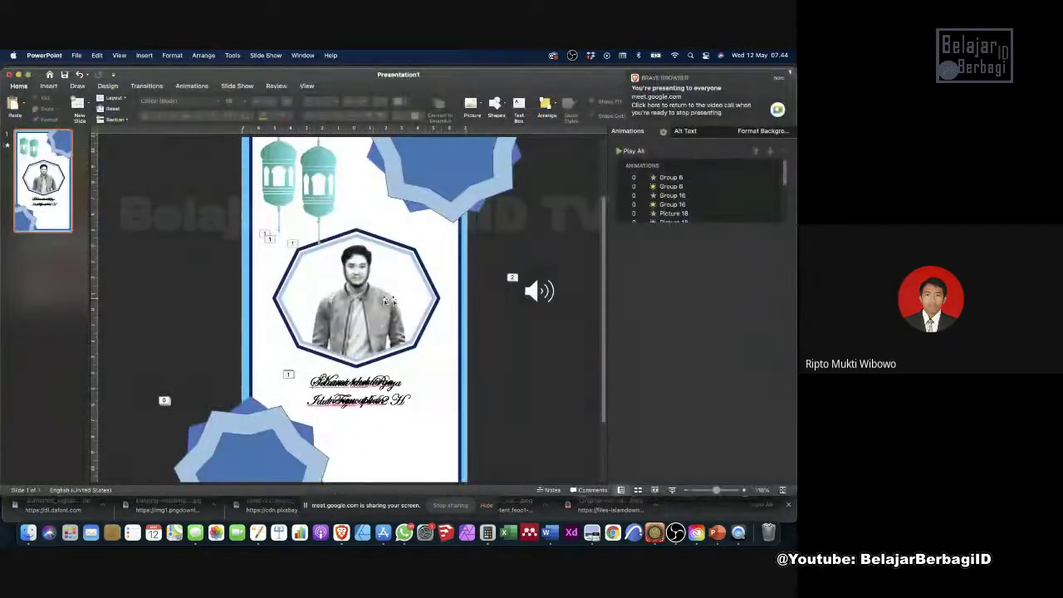
Move the Eid-Takbir-by-Saad-Al-Qureshi.mp3 animation to the very beginning of the animation order.
scroll(664, 196, down, 5)
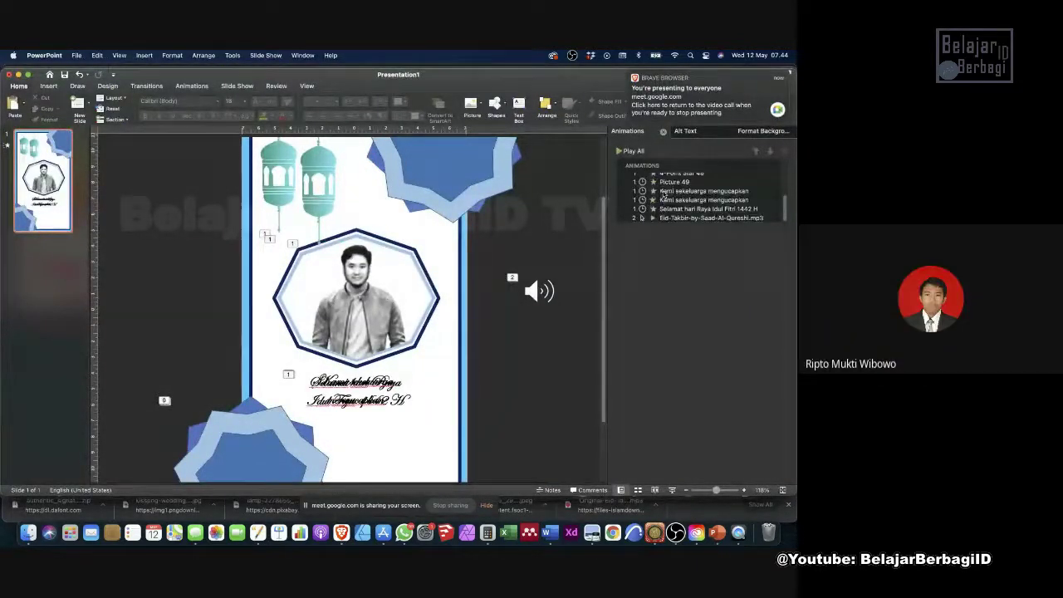
click(678, 218)
drag(677, 218, 673, 172)
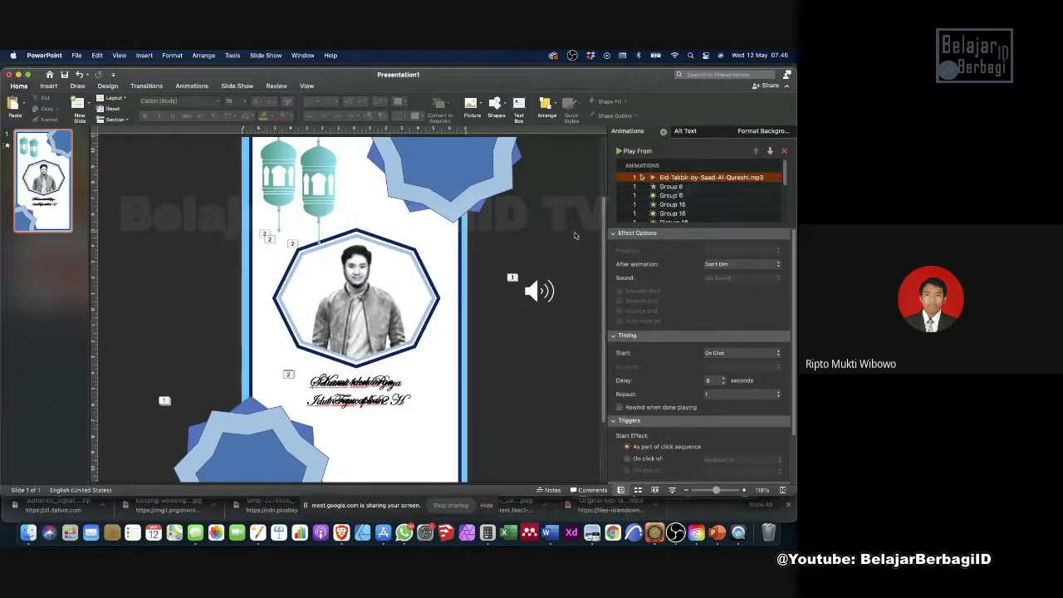
Set the takbir audio animation to start With Previous and repeat Until End of Slide.
click(743, 353)
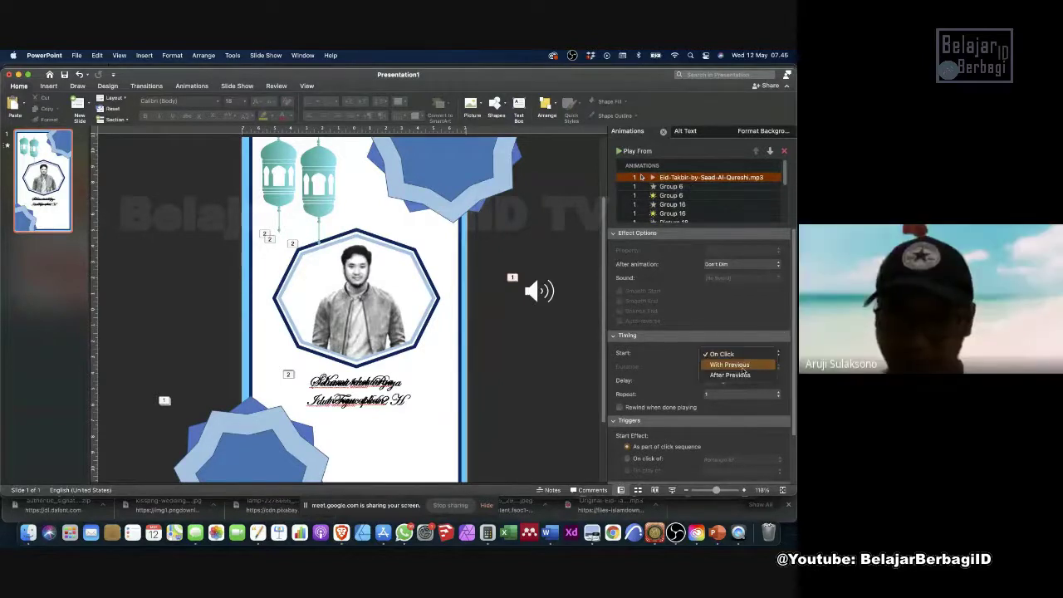
click(740, 368)
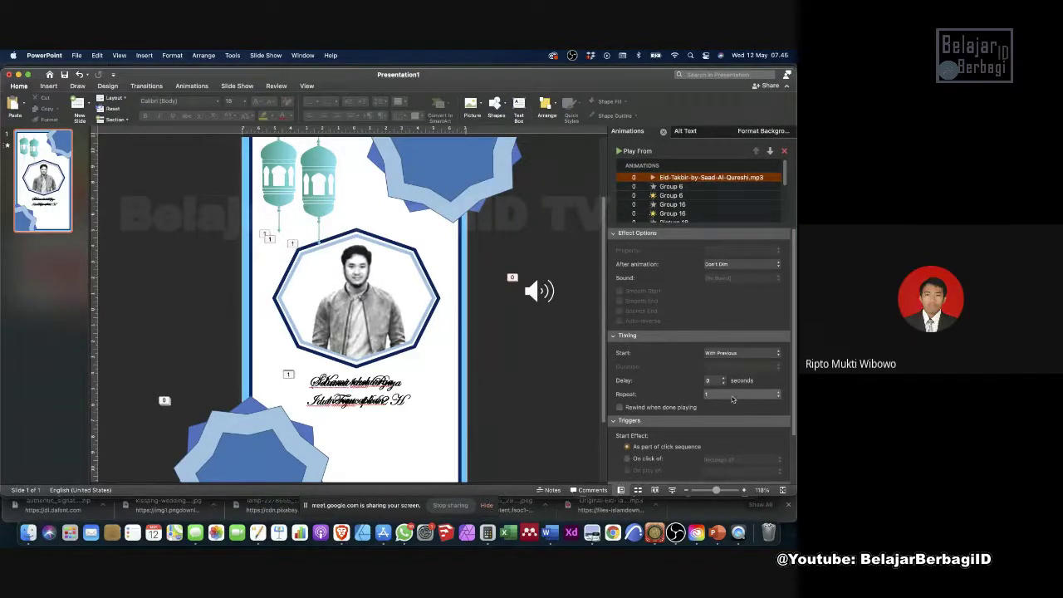
click(736, 396)
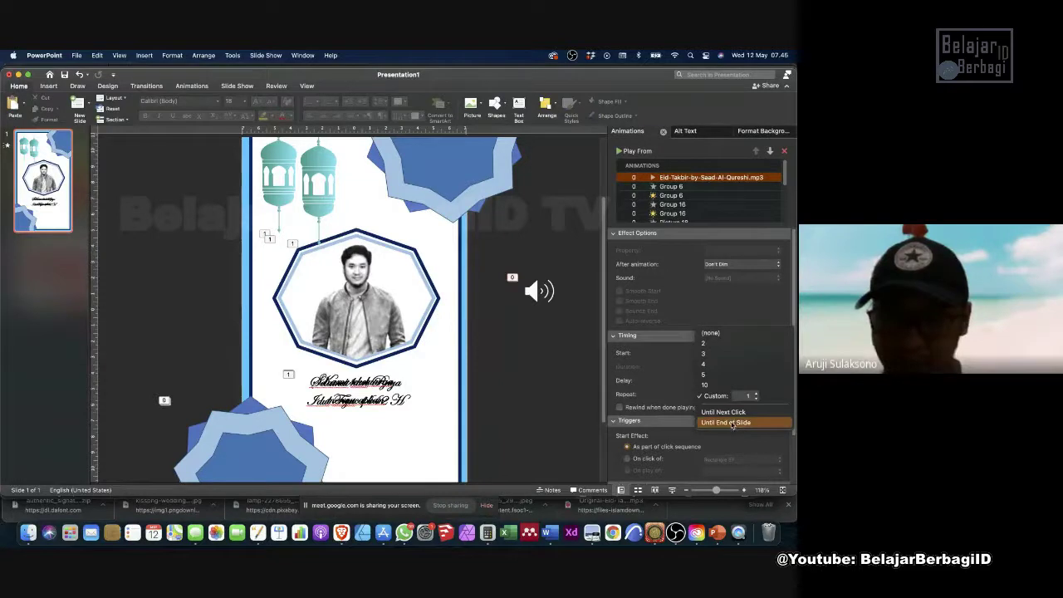
click(733, 424)
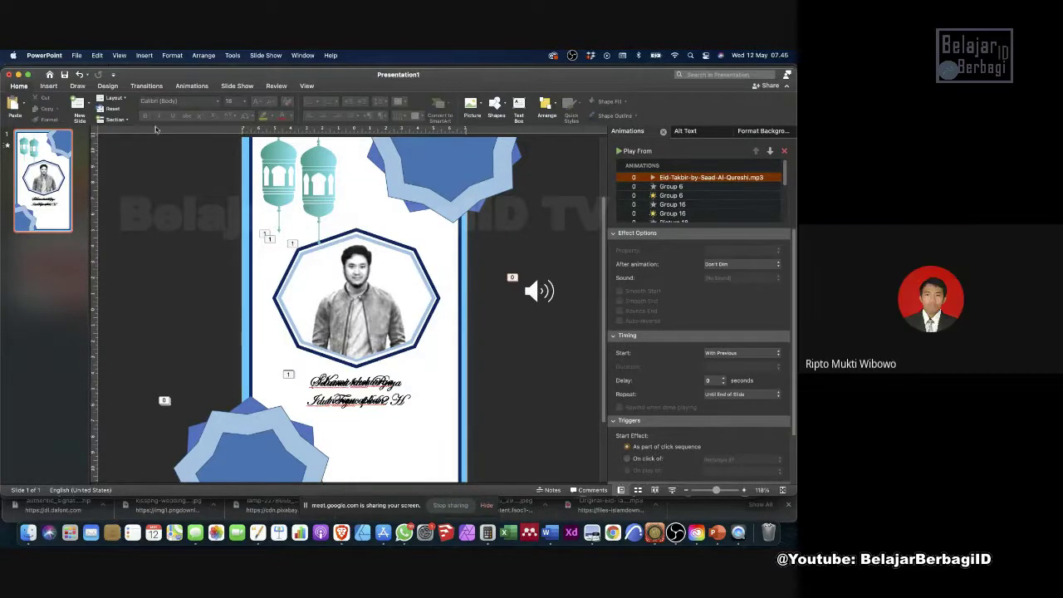
Preview the slide's animations, and play the slide show from the start to check them with the new audio.
click(186, 86)
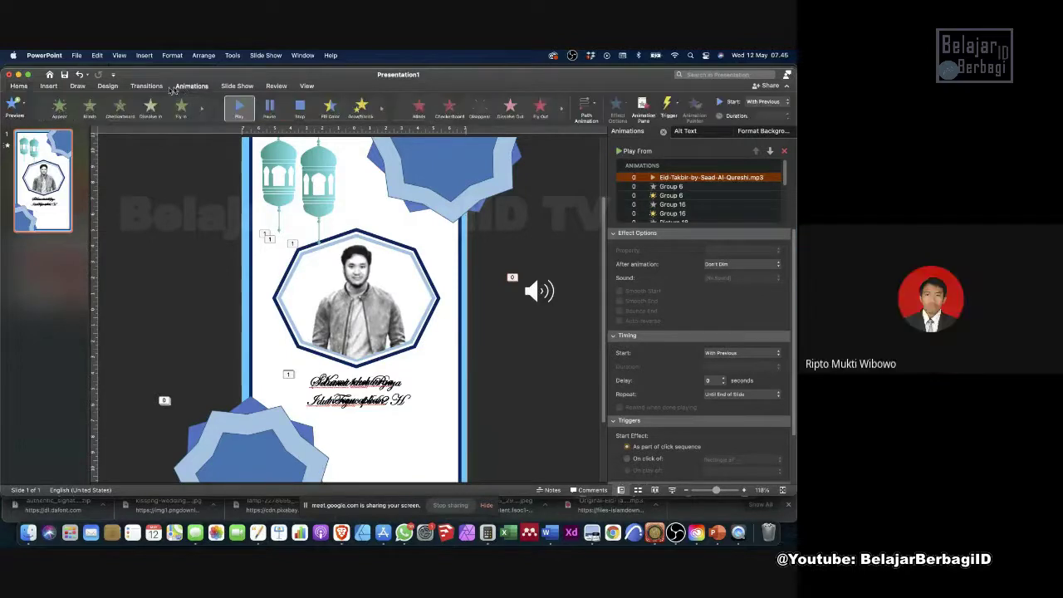
click(13, 105)
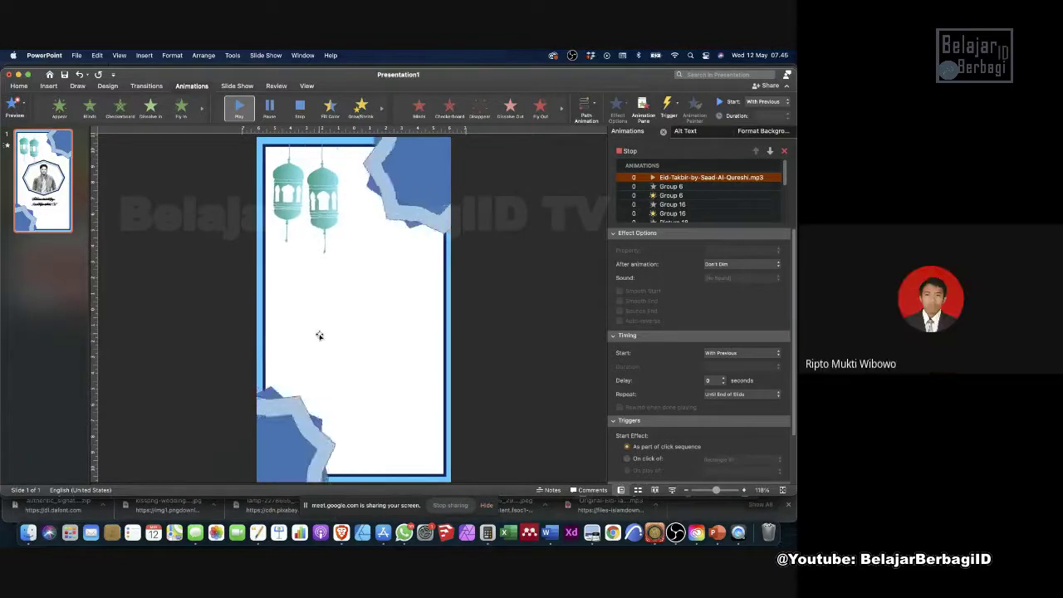
click(233, 86)
click(16, 103)
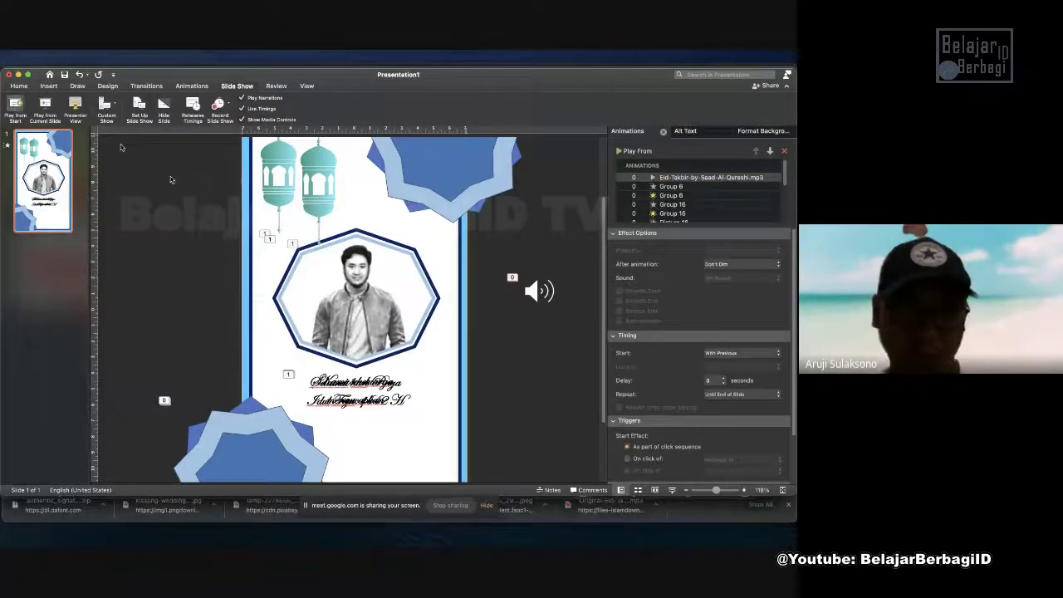
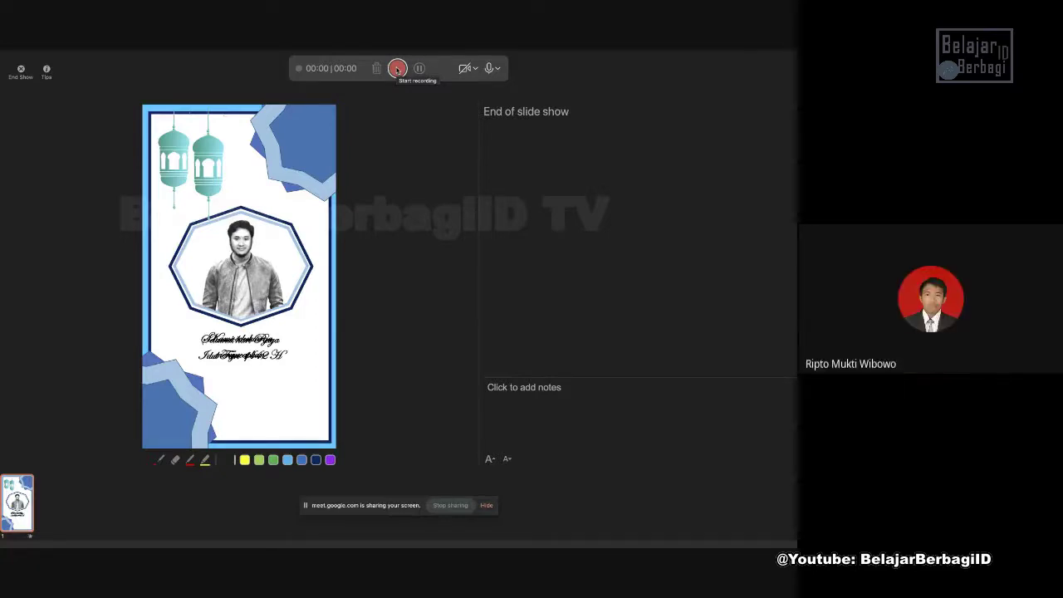
Record the slide show of the greeting card, advancing the animations through the greeting text, and stop the recording.
click(397, 70)
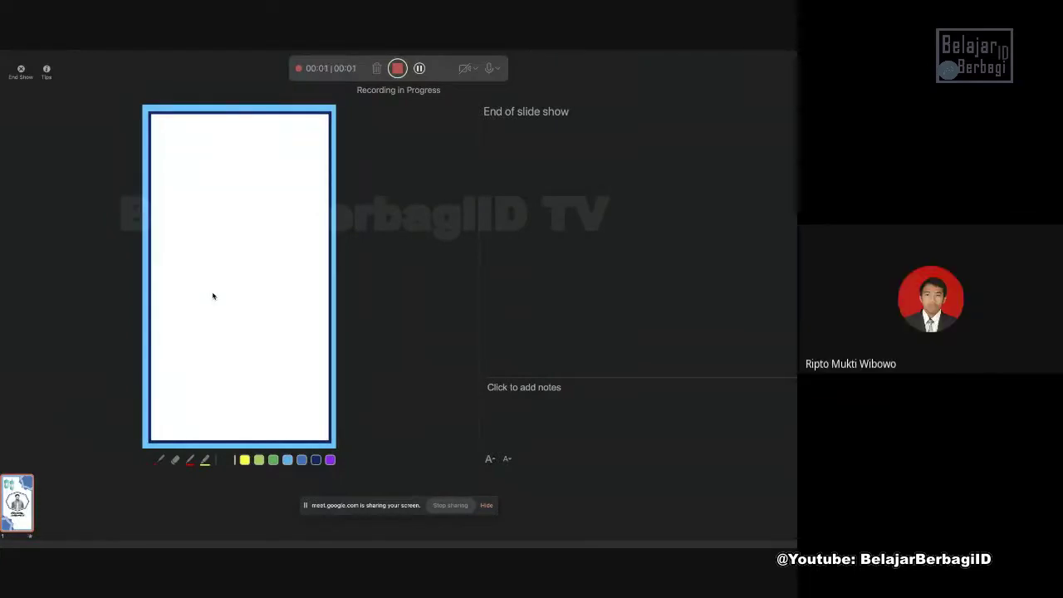
click(212, 295)
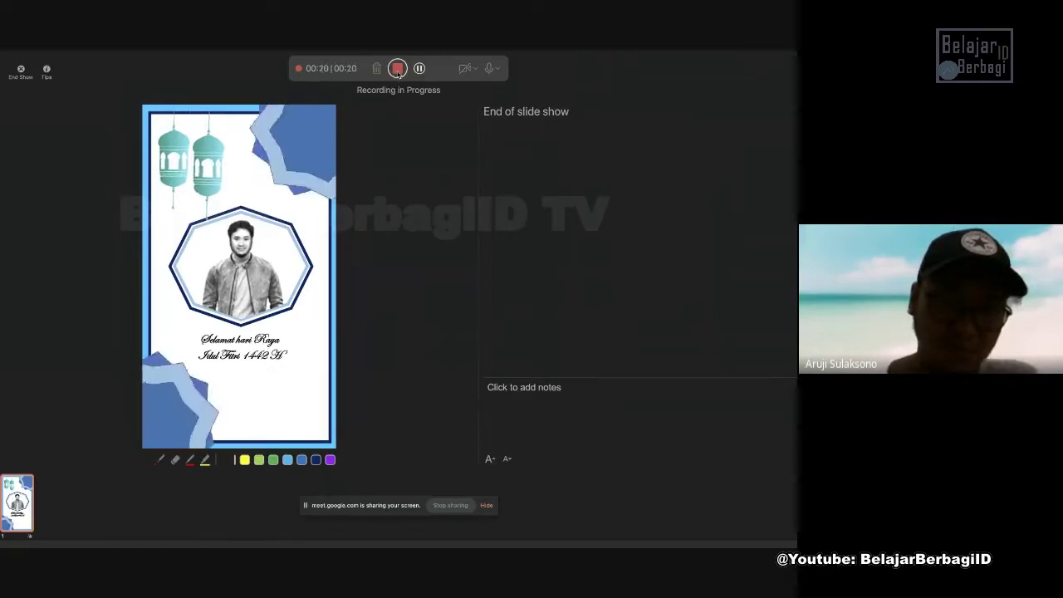
click(398, 68)
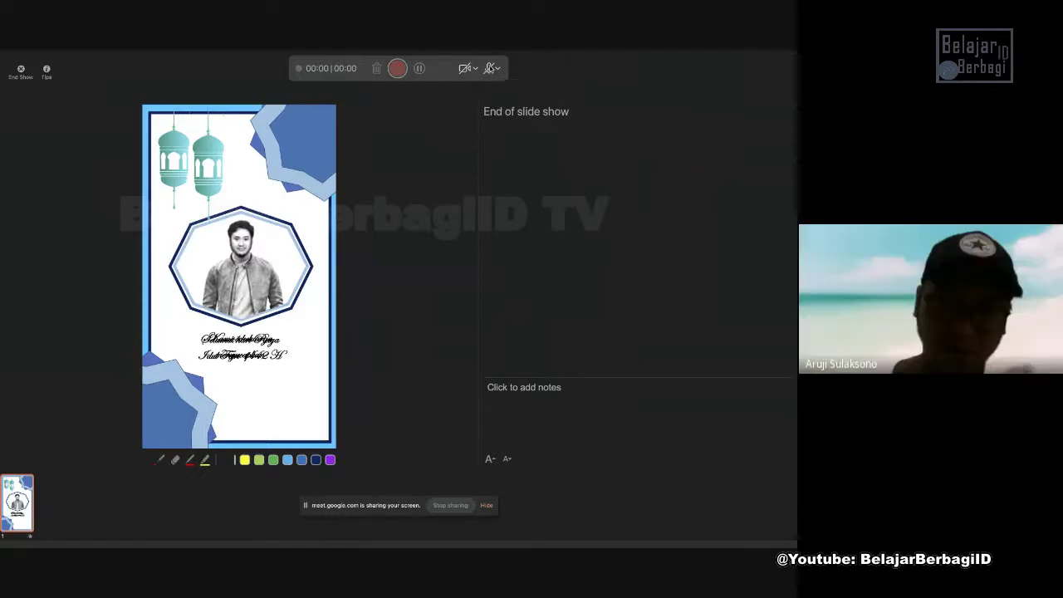
click(400, 68)
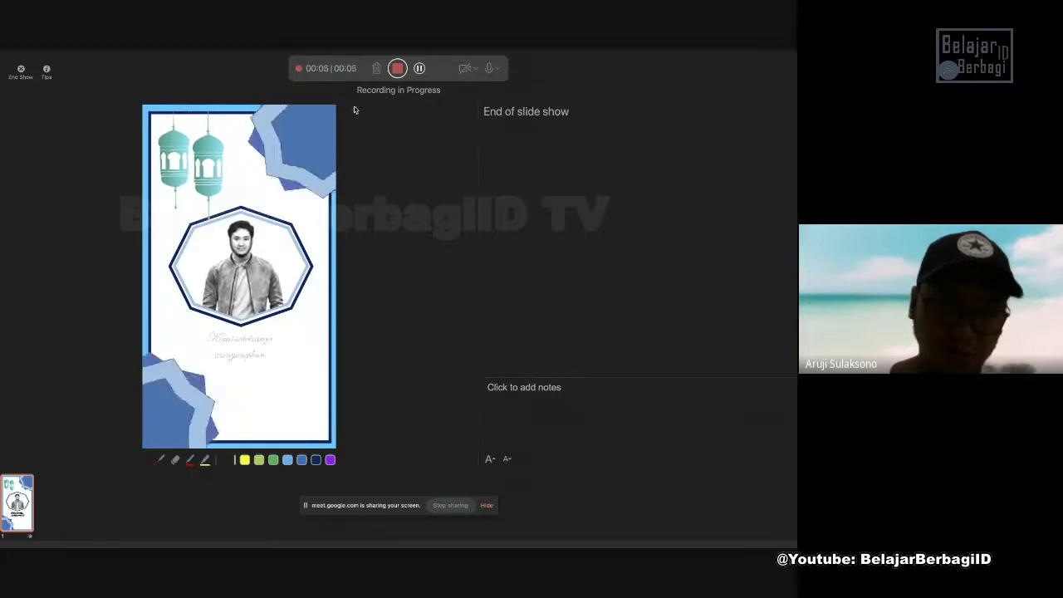
click(398, 69)
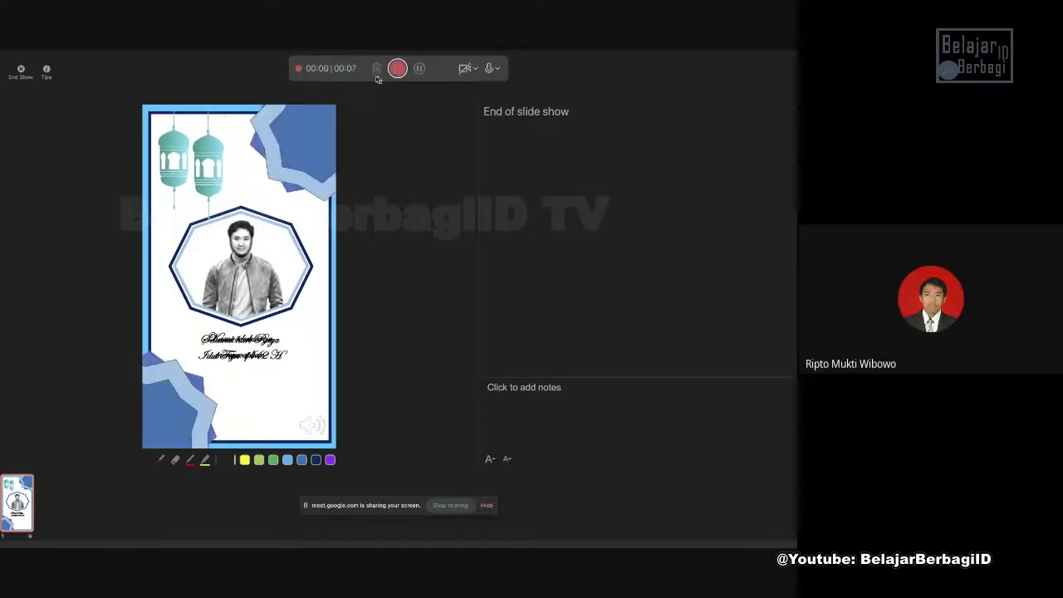
click(377, 72)
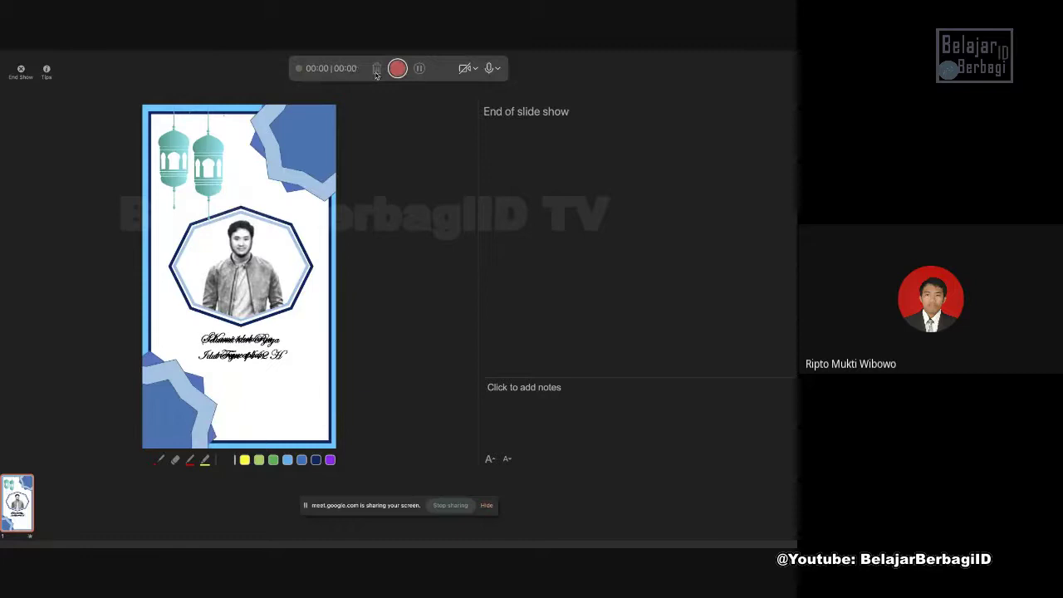
click(21, 70)
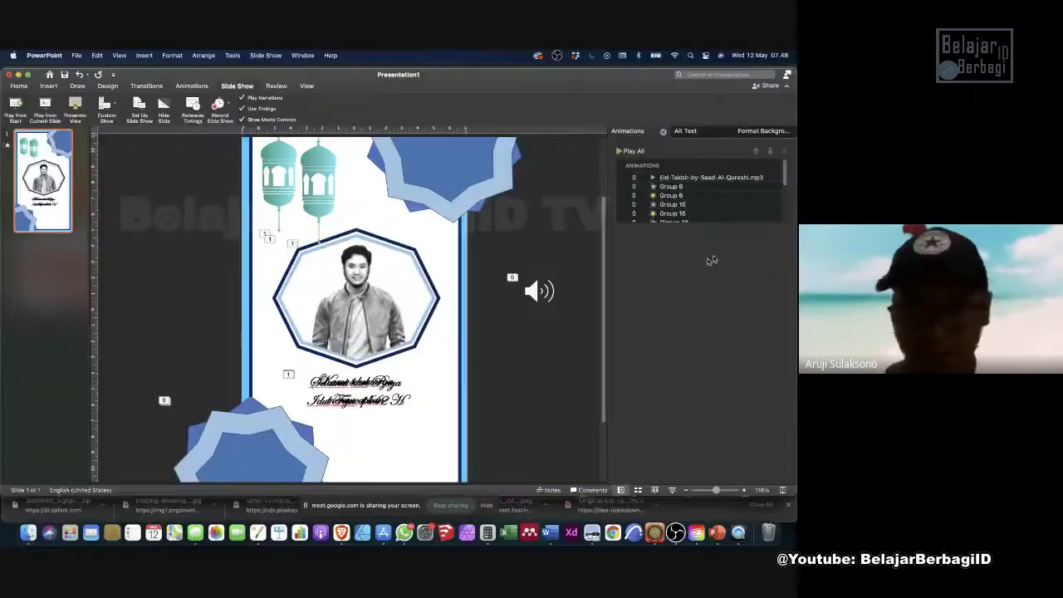
Check the takbir audio's timing settings in the animation order, and play the slide show from the start.
scroll(744, 204, up, 1)
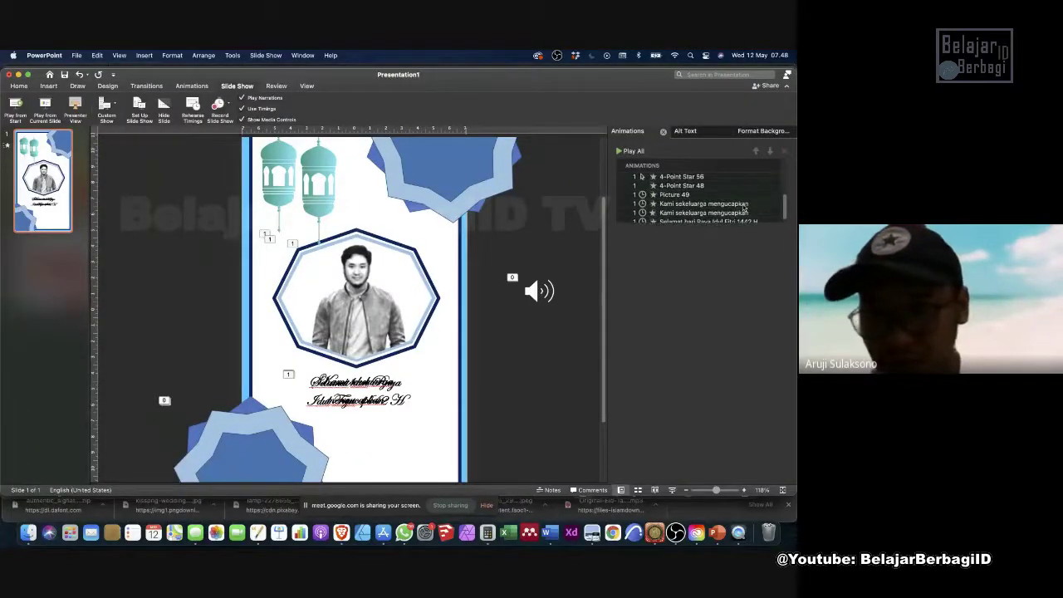
scroll(743, 207, up, 1)
scroll(735, 202, up, 3)
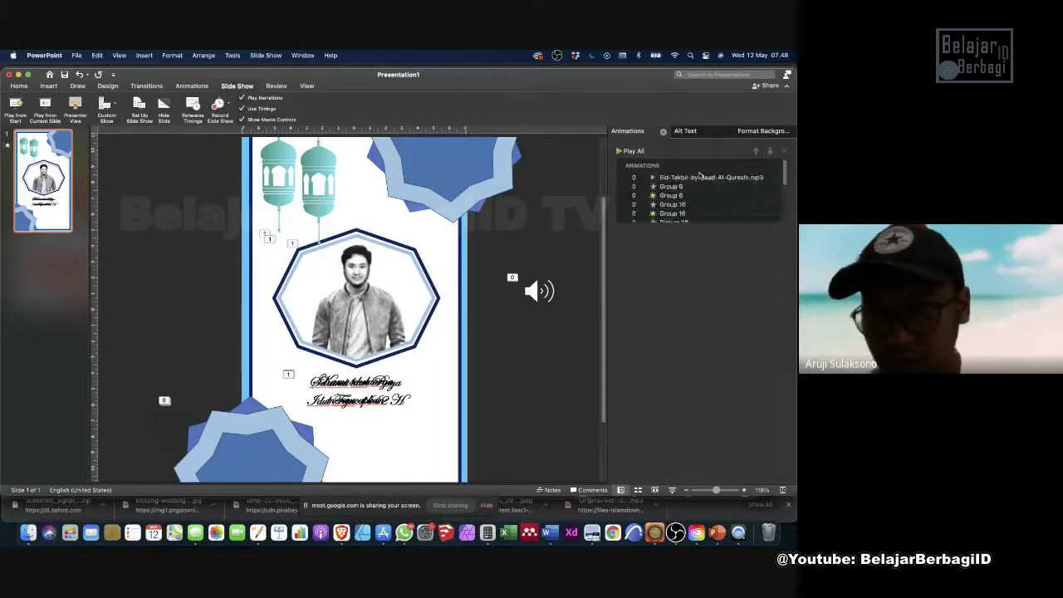
click(701, 177)
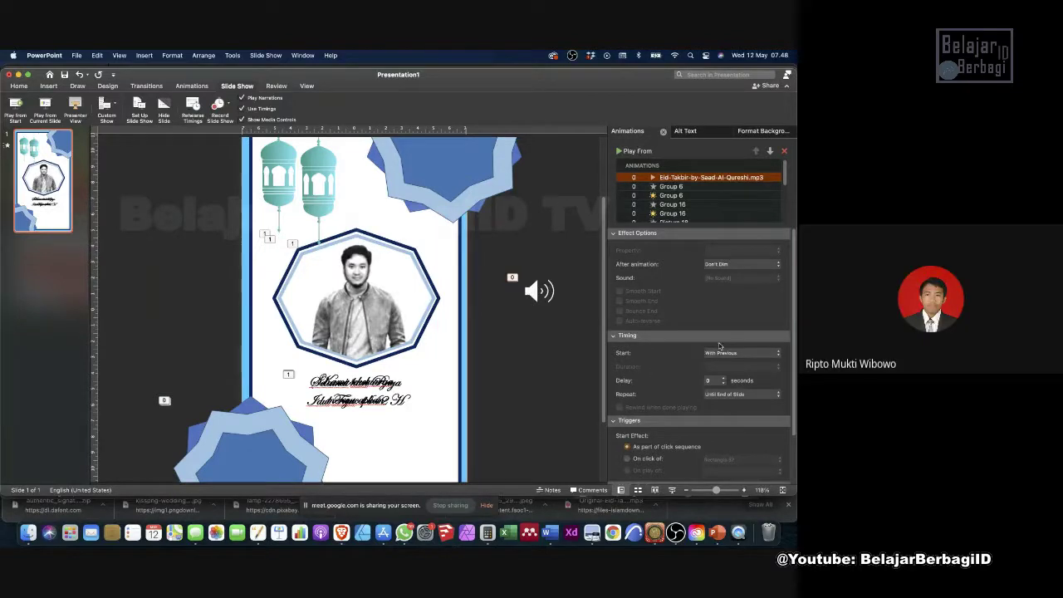
click(233, 86)
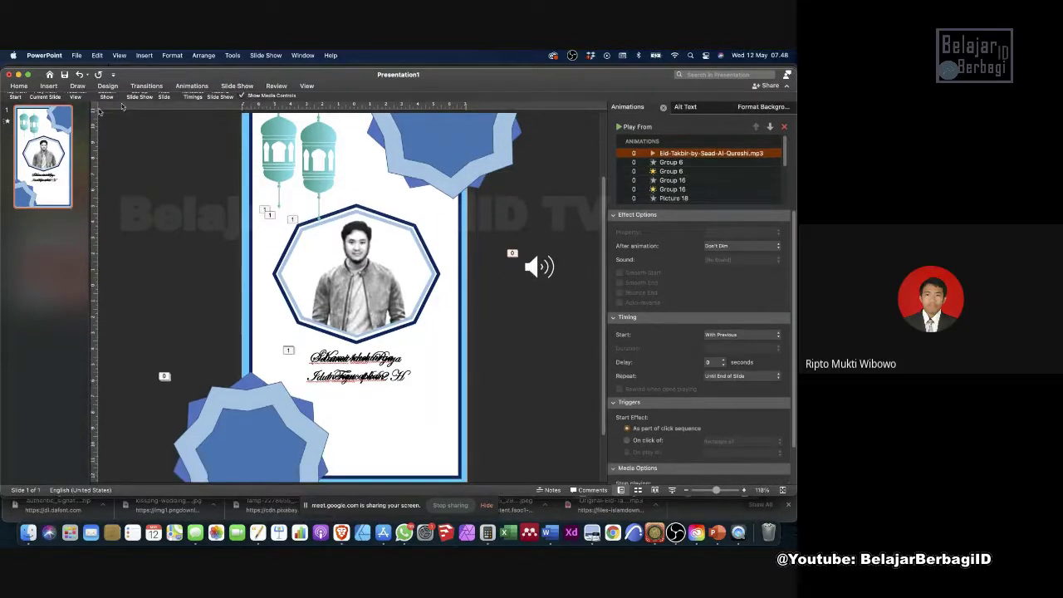
click(228, 91)
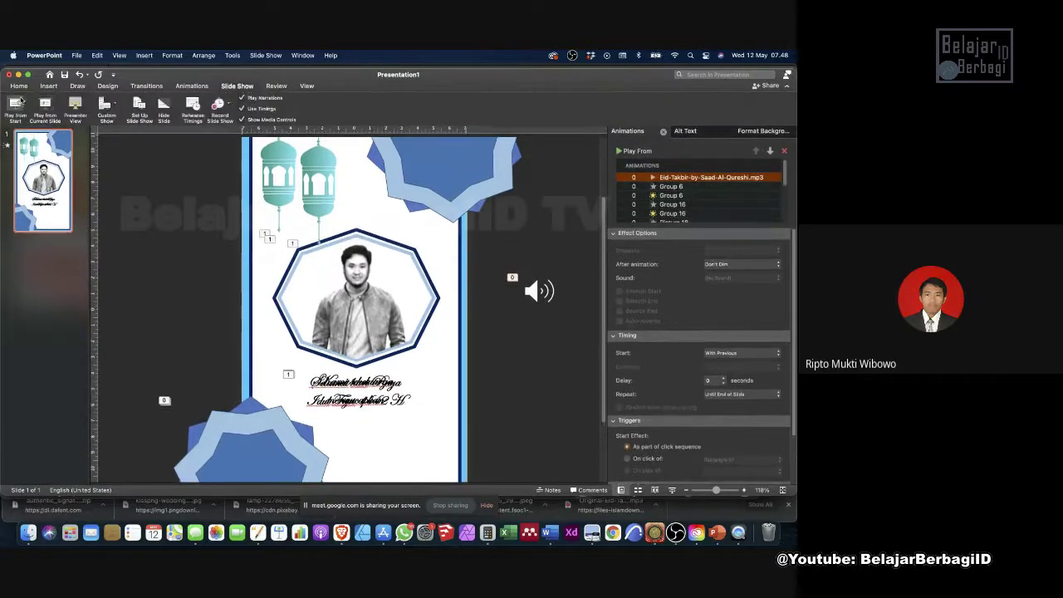
click(16, 105)
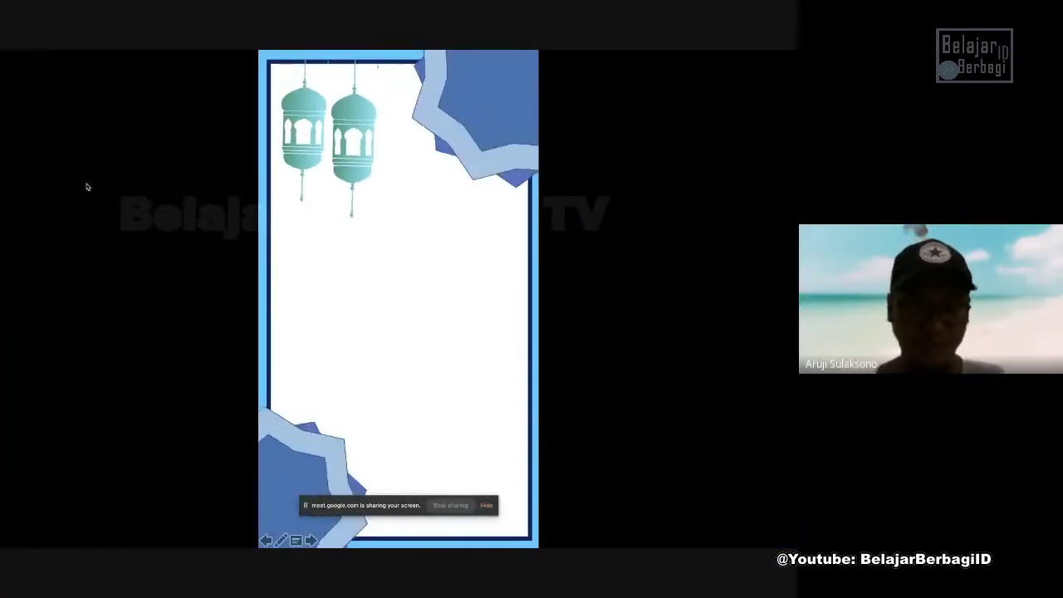
key(Escape)
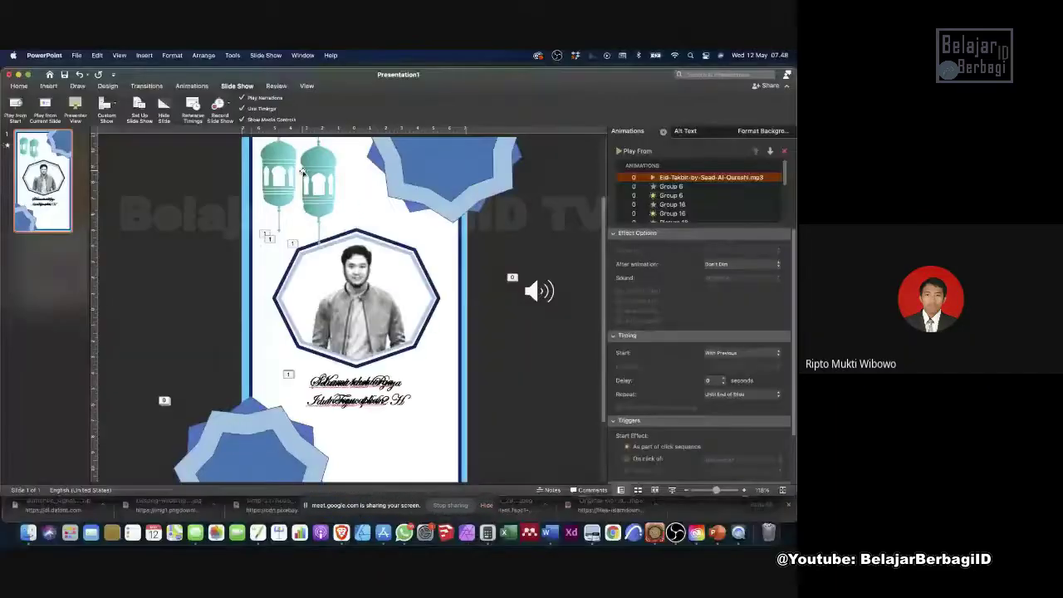
Record the slide show with the camera off through the Idul Fitri 1442 H greeting text, stop recording and end the show.
key(alt+Return)
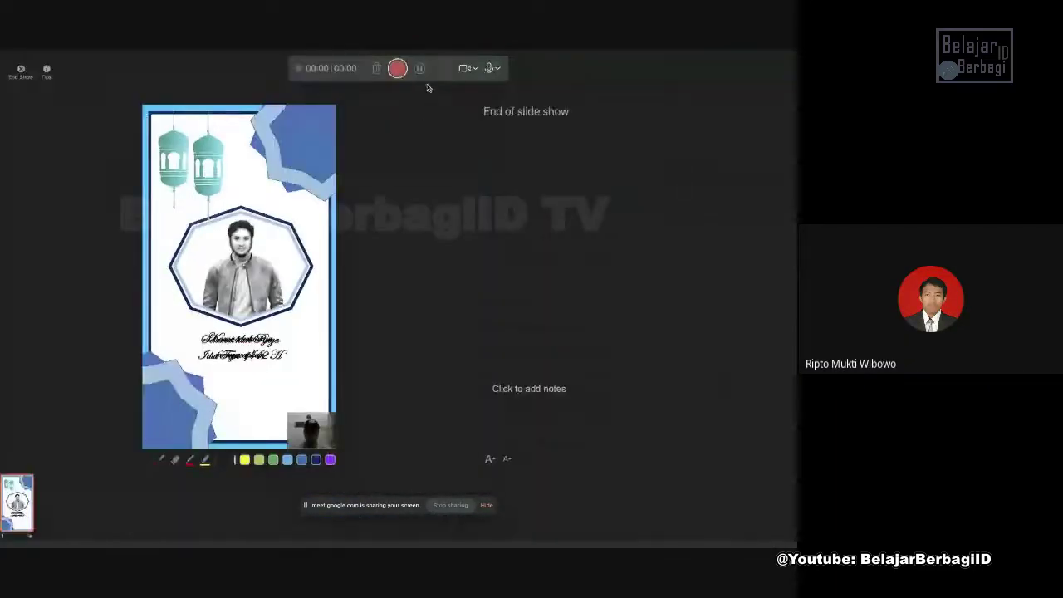
click(466, 68)
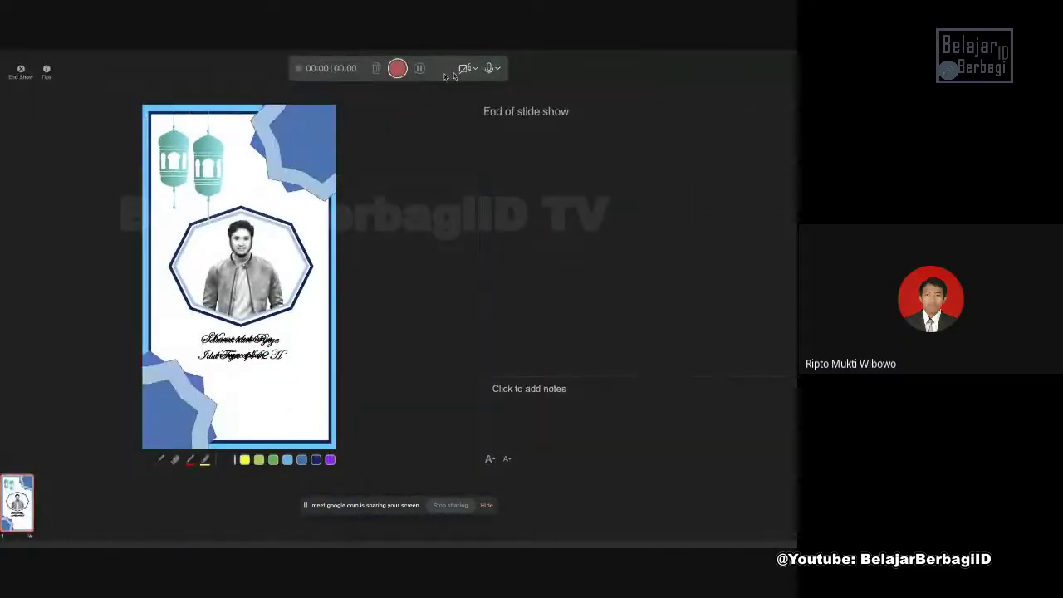
click(397, 68)
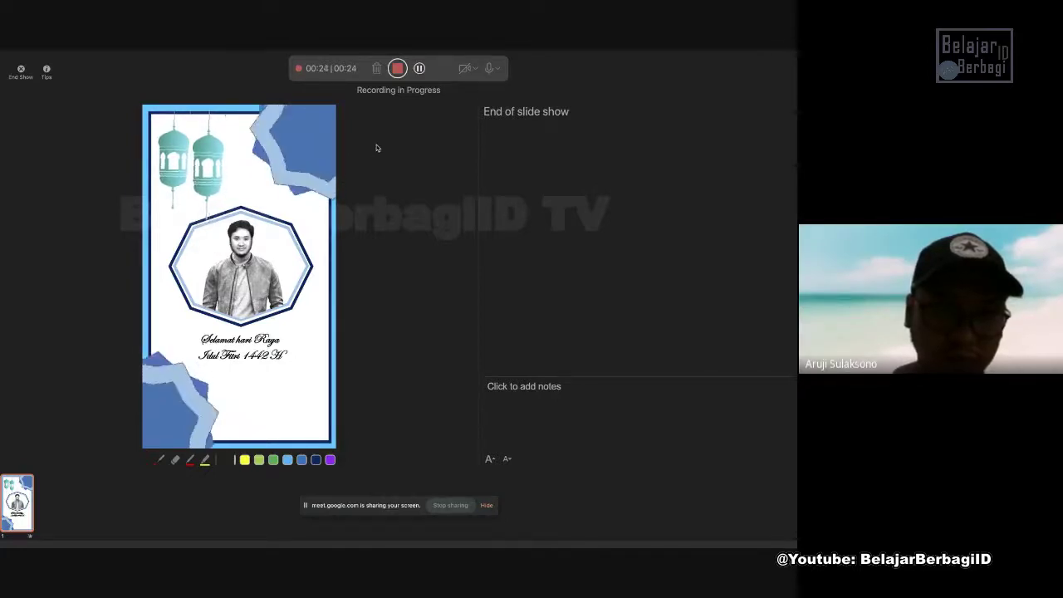
click(398, 70)
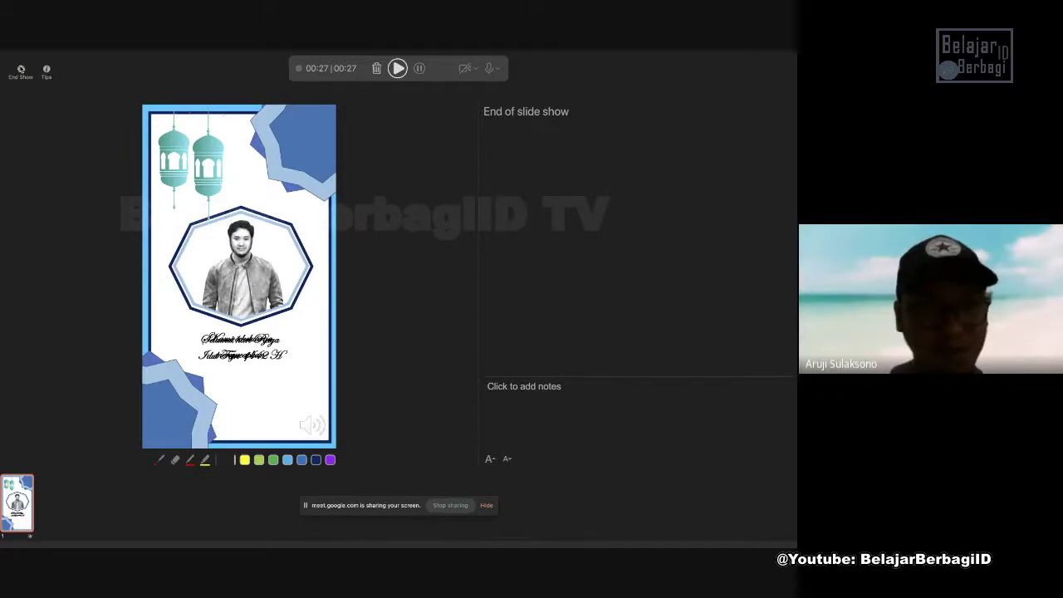
click(21, 70)
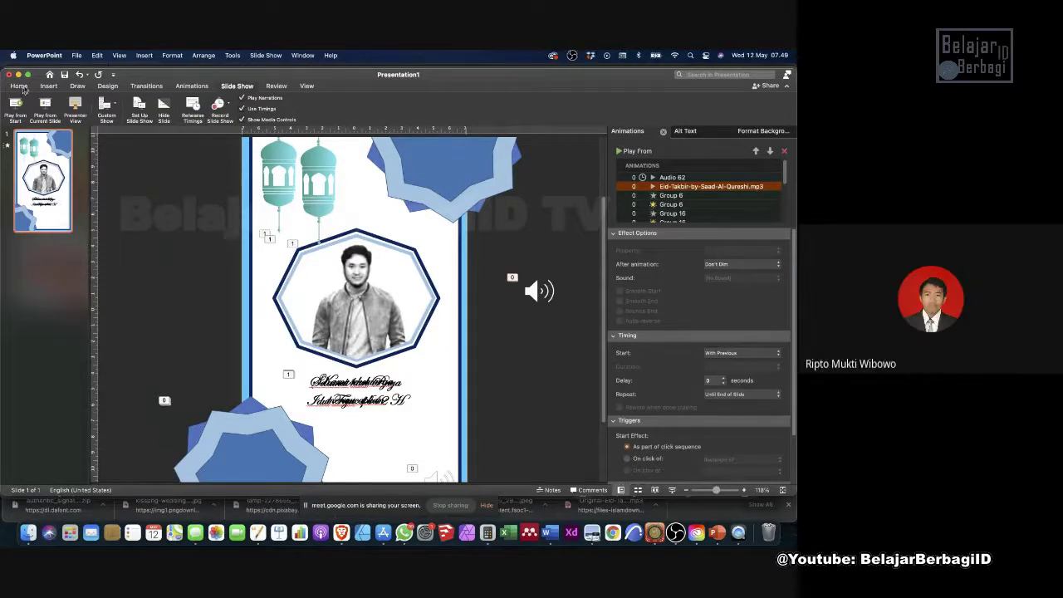
click(77, 55)
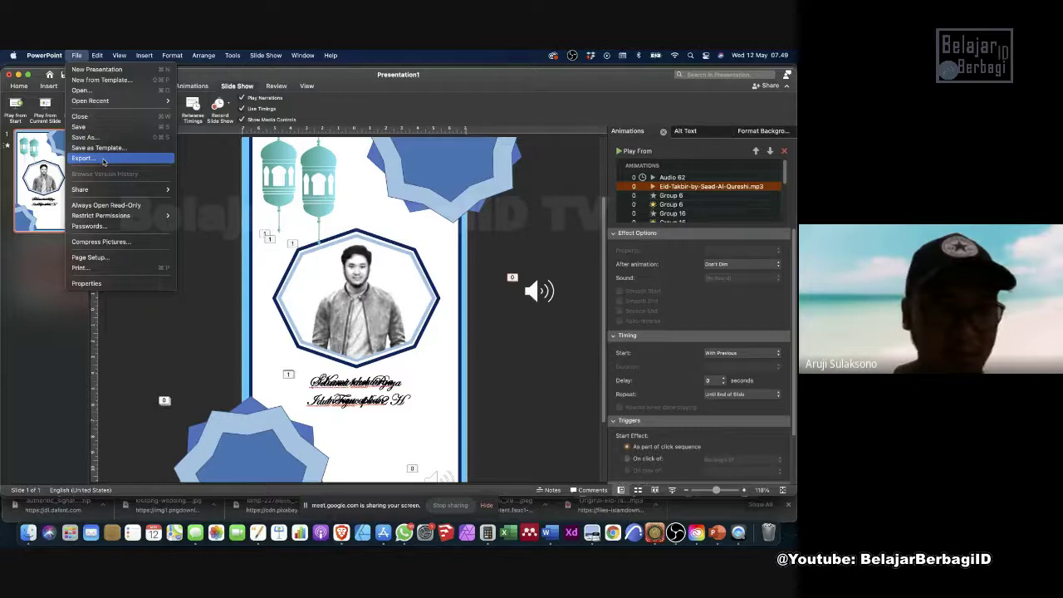
click(316, 180)
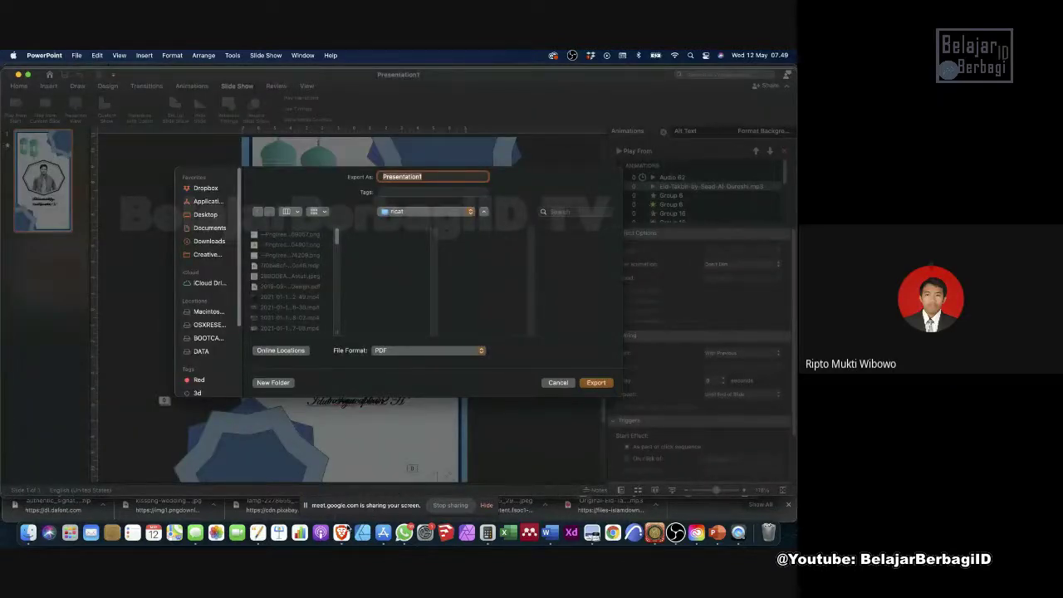
key(super+Tab)
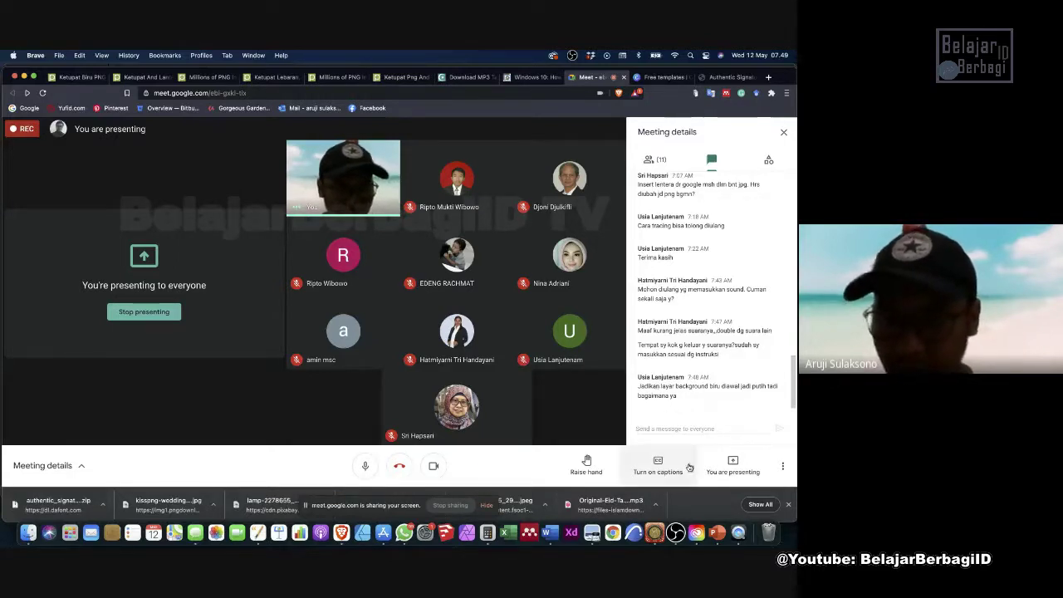
click(717, 533)
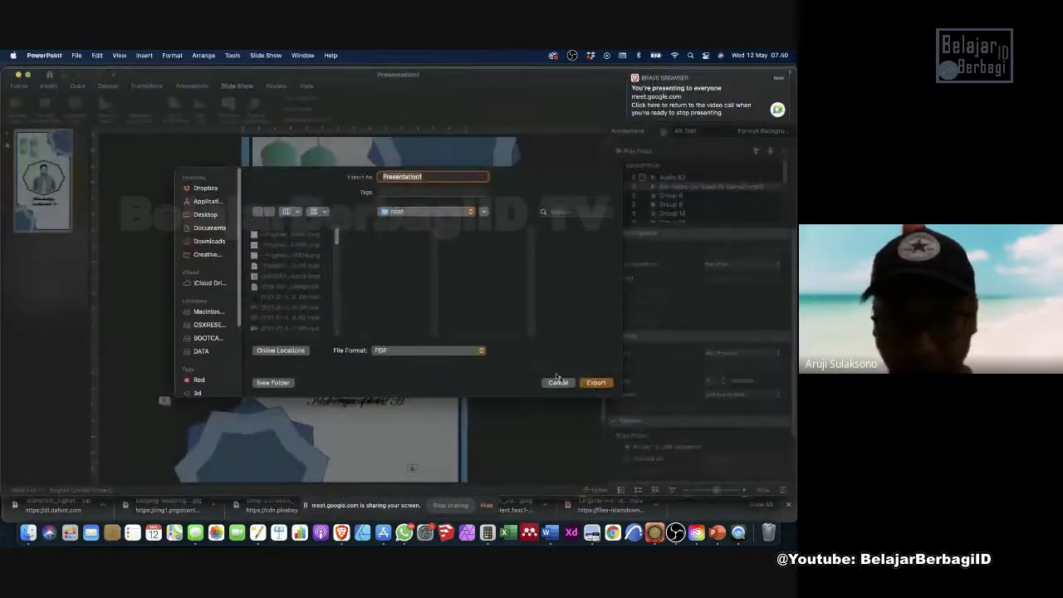
key(Escape)
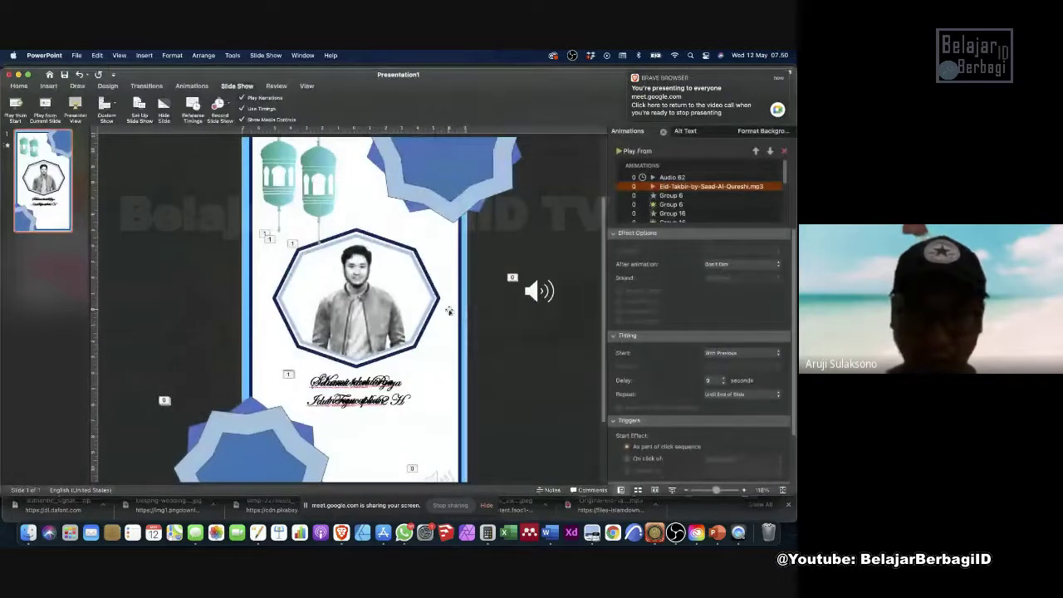
Open the formatting options for the slide background and try a solid fill.
click(460, 310)
scroll(459, 311, up, 2)
scroll(458, 310, up, 1)
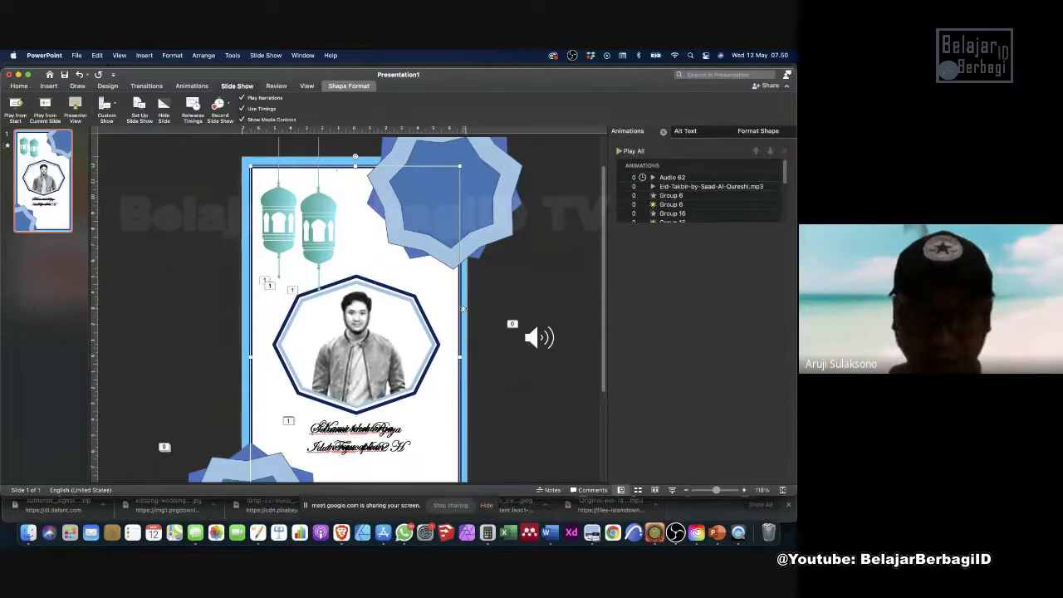
click(466, 313)
right_click(467, 312)
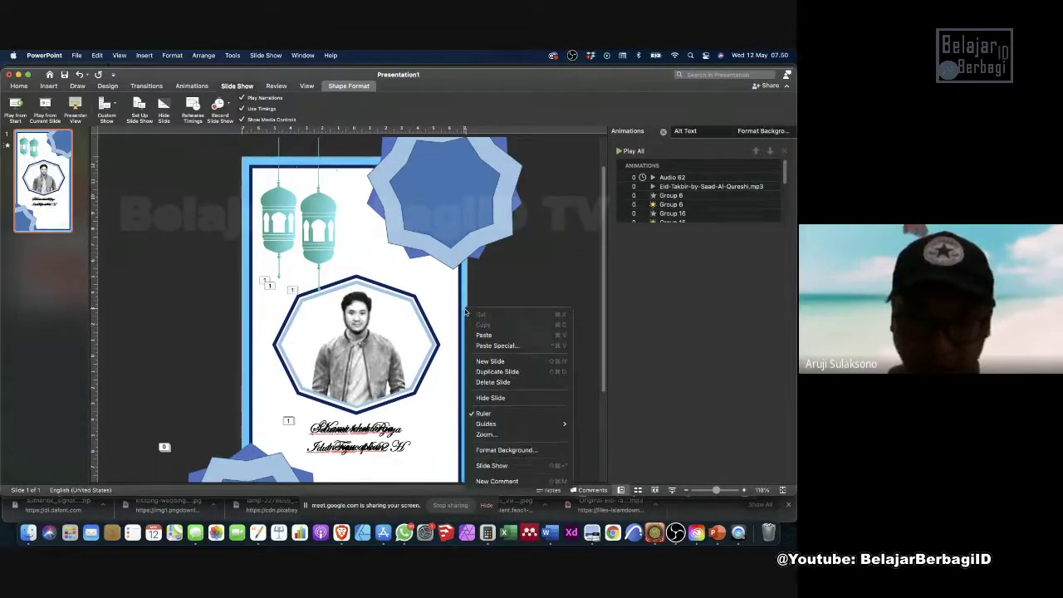
click(491, 450)
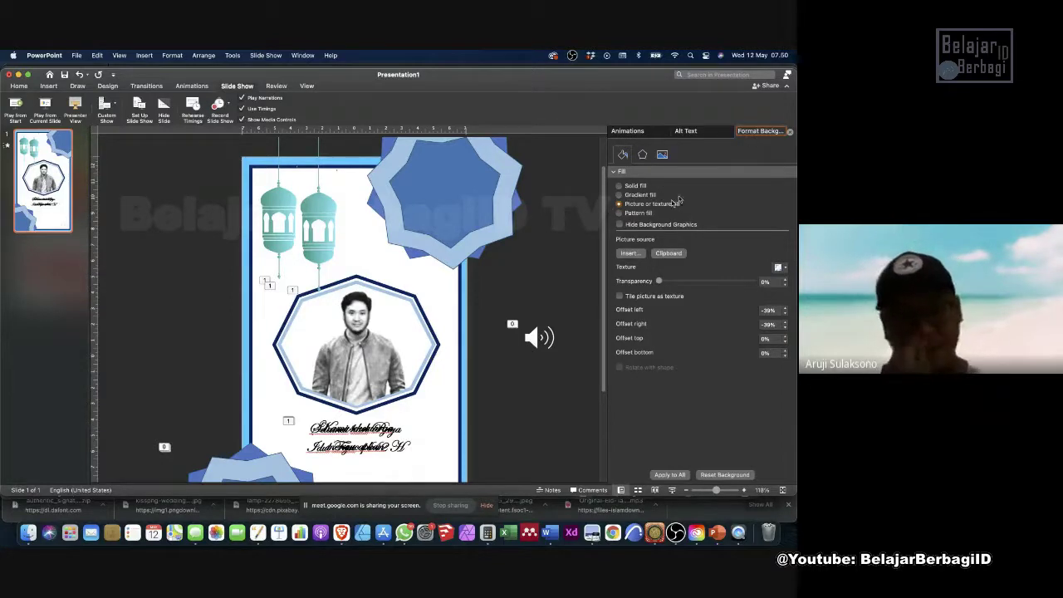
click(619, 185)
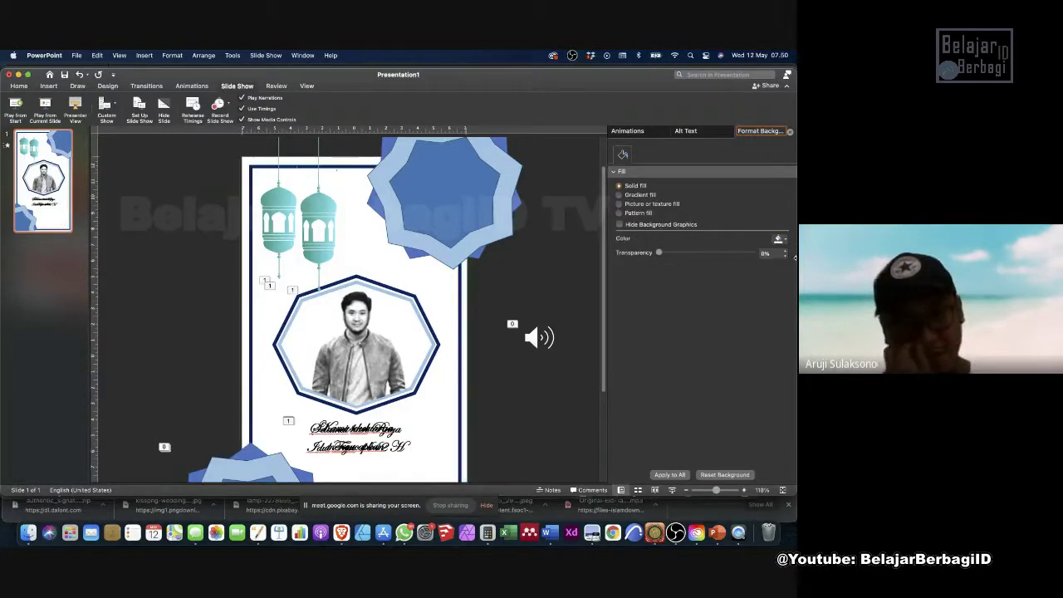
click(781, 238)
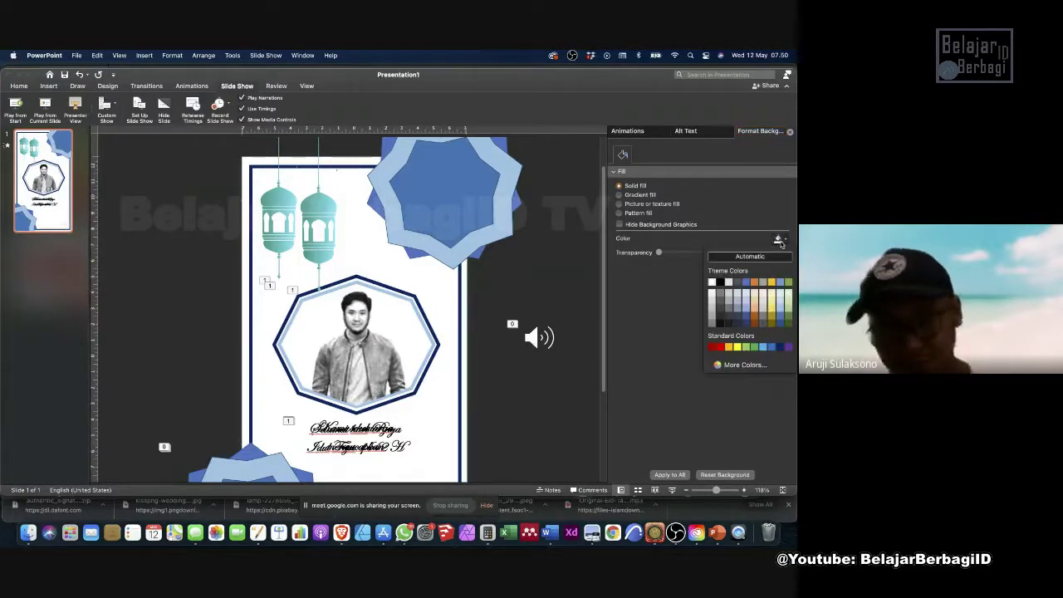
Switch the slide background to a texture fill, try the pale blue water-droplet texture, and apply the blue denim-like one.
click(620, 203)
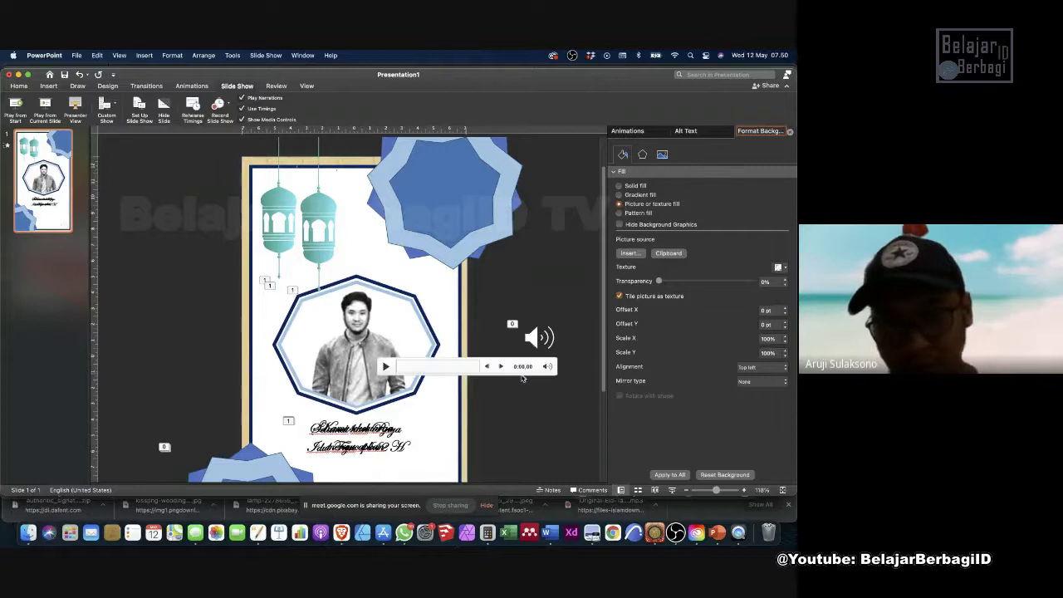
scroll(511, 349, down, 3)
scroll(509, 390, up, 5)
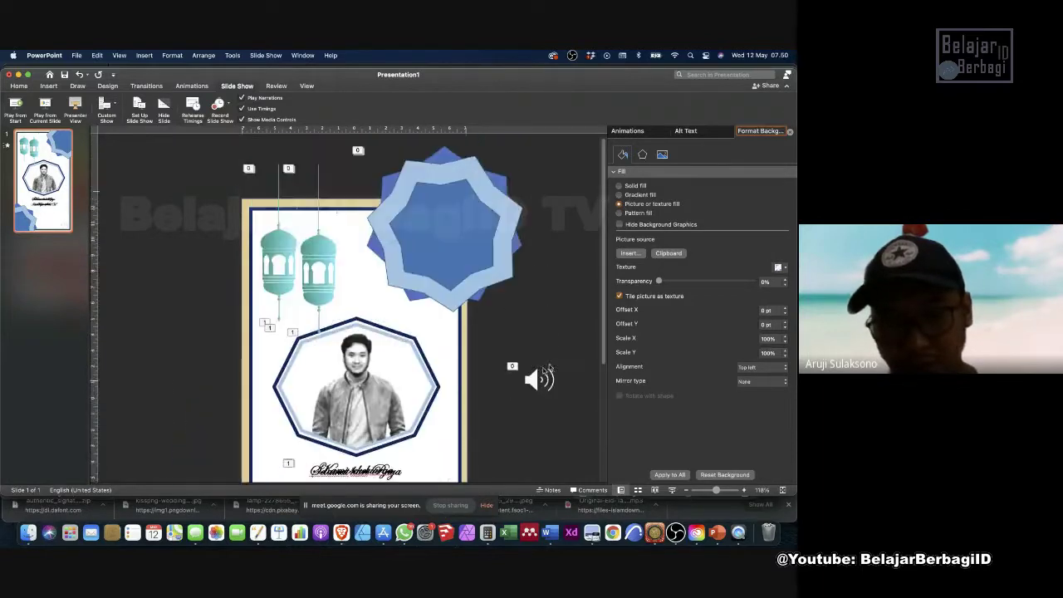
click(779, 267)
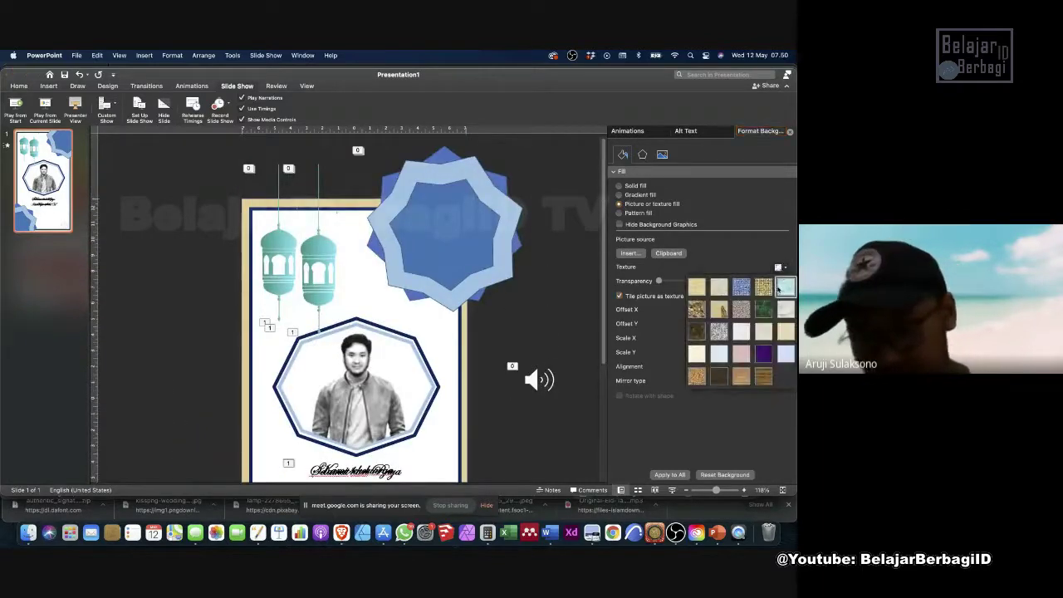
click(779, 285)
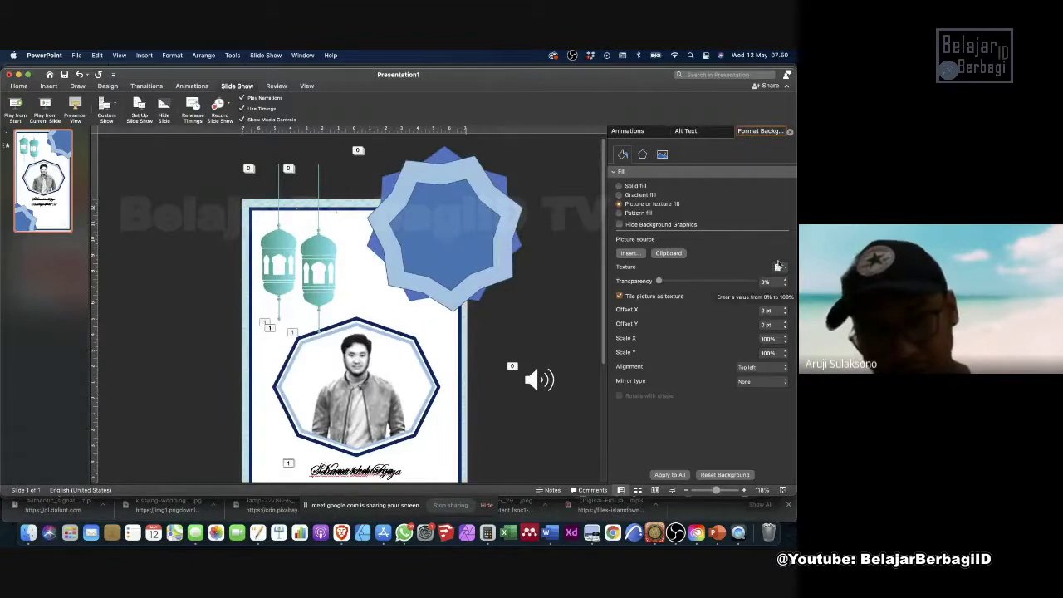
click(778, 267)
click(742, 285)
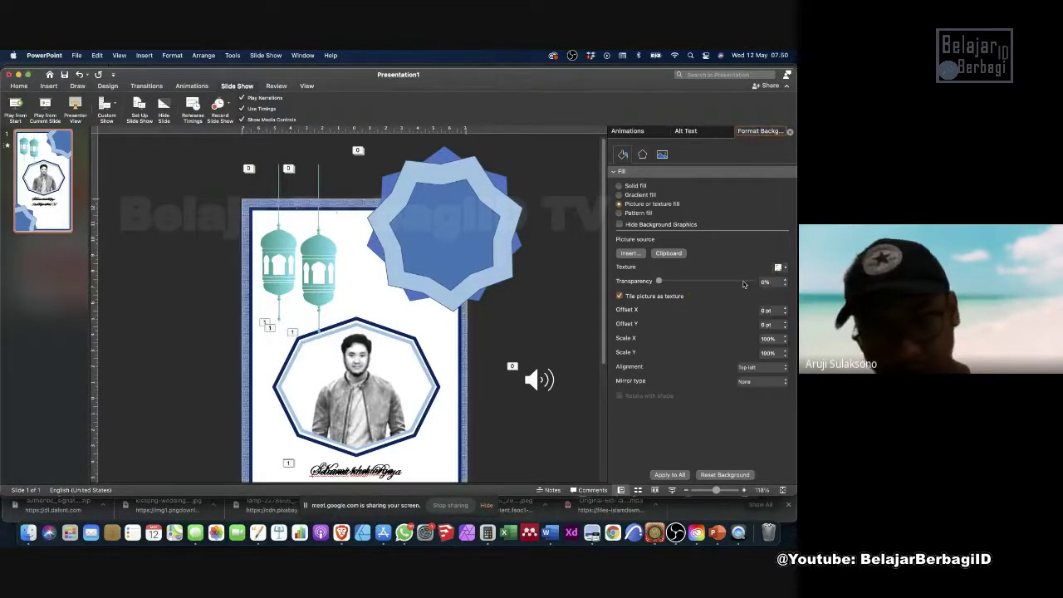
Try the pale blue water-droplet texture on the slide background again, and return to the blue denim-like texture.
scroll(550, 293, down, 5)
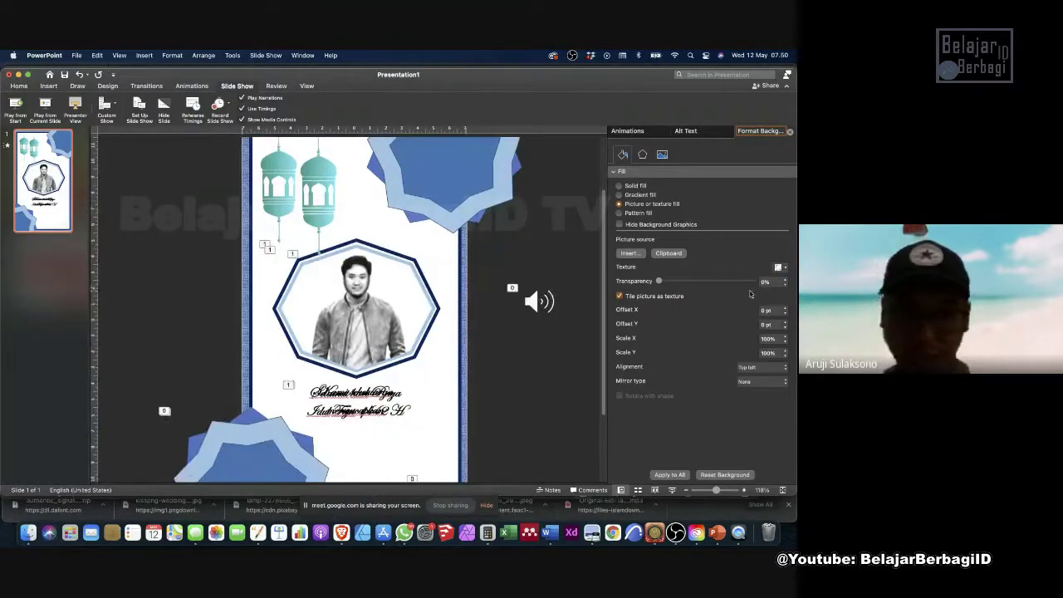
click(783, 269)
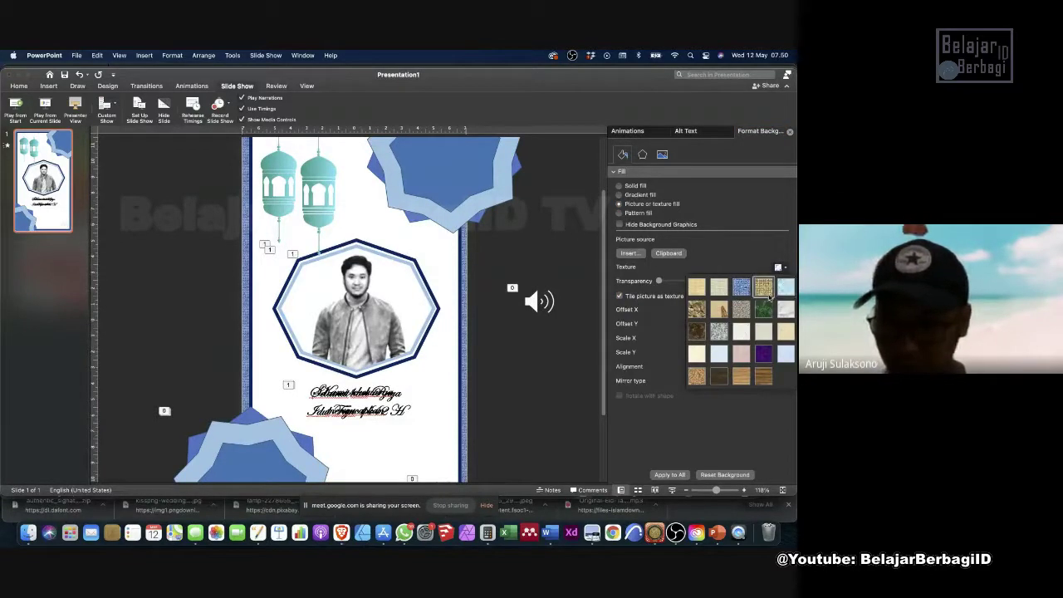
click(786, 286)
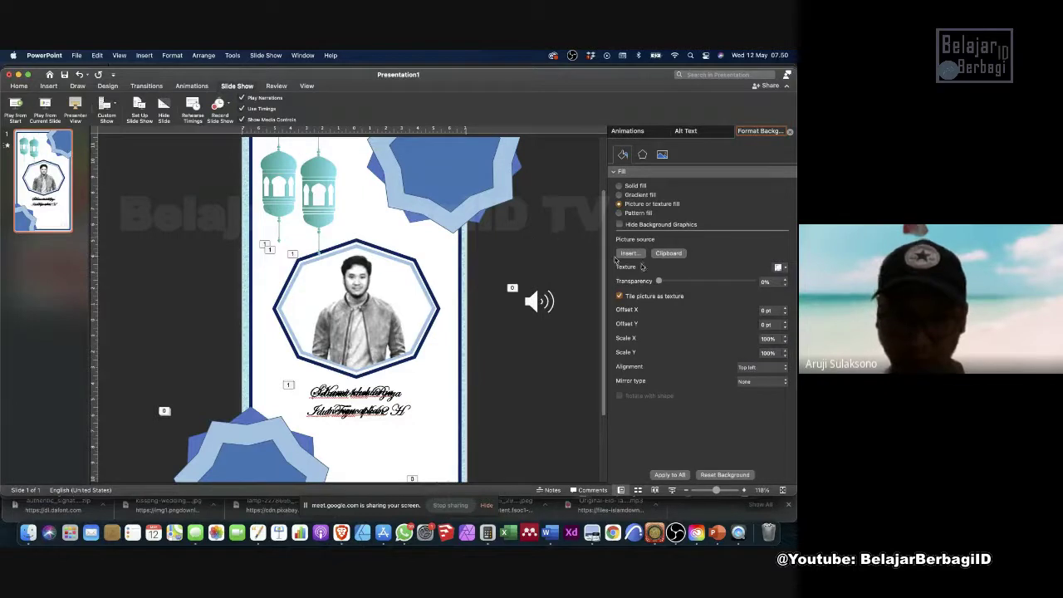
click(781, 268)
click(743, 288)
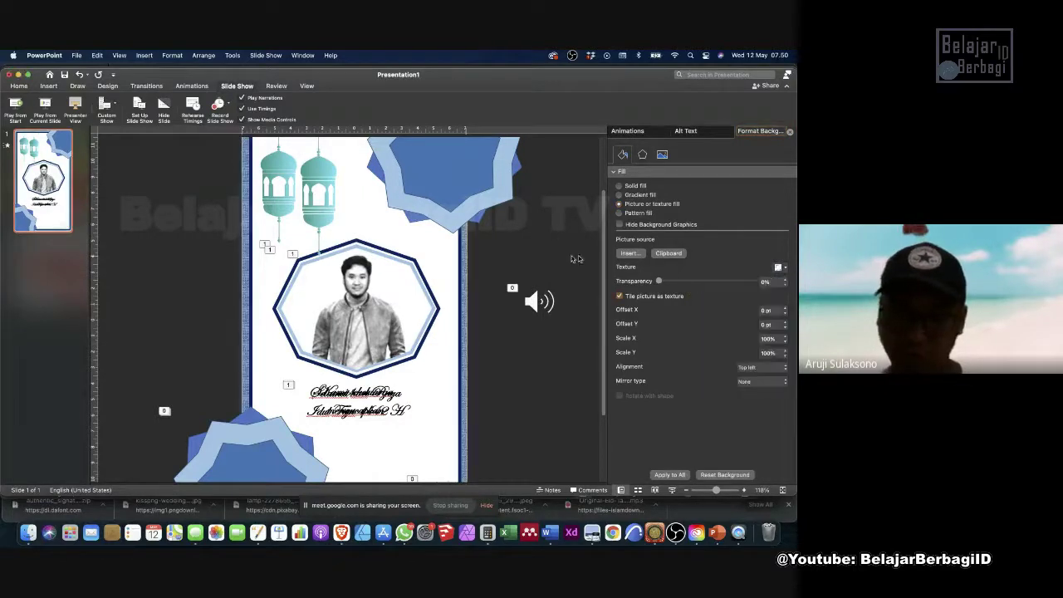
scroll(590, 318, down, 5)
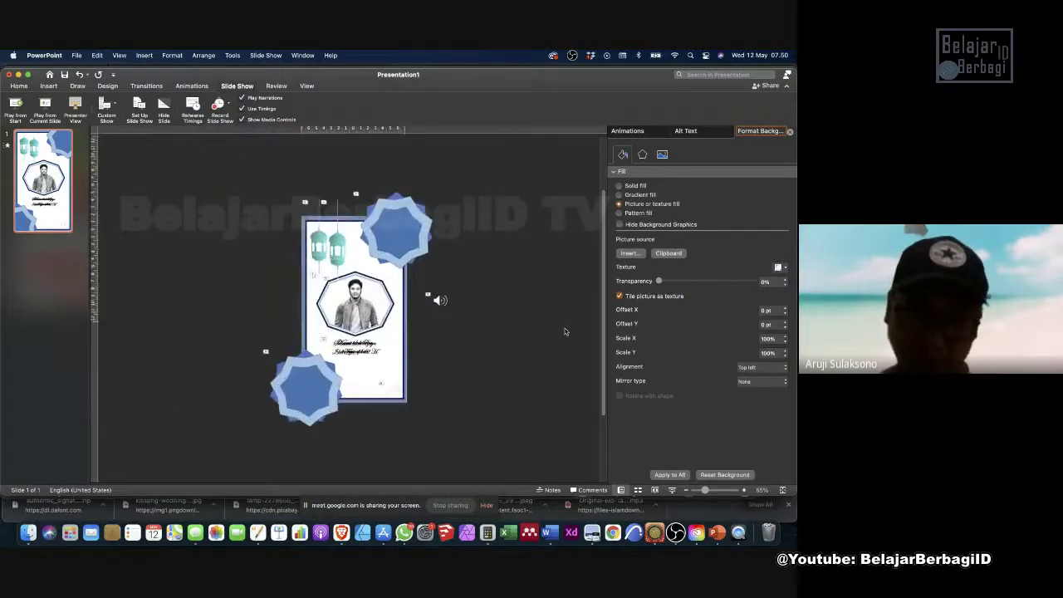
scroll(301, 377, up, 5)
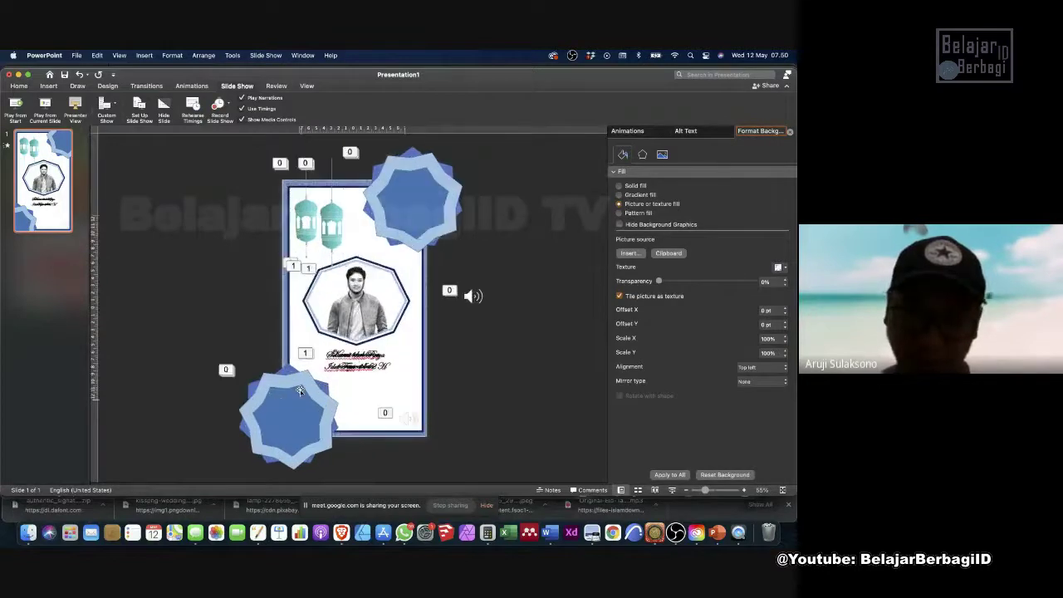
scroll(469, 317, down, 5)
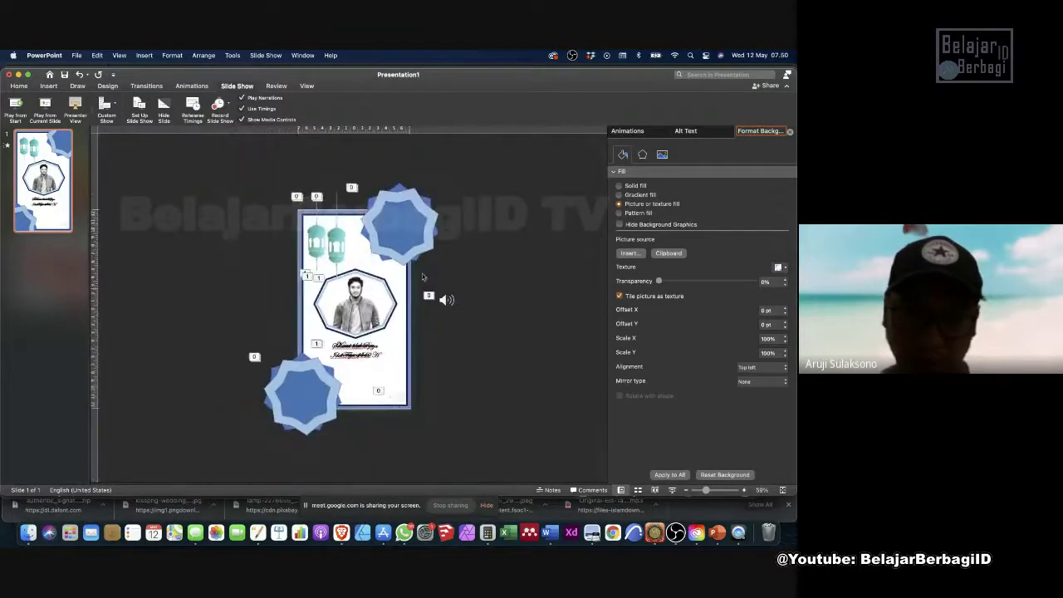
click(49, 86)
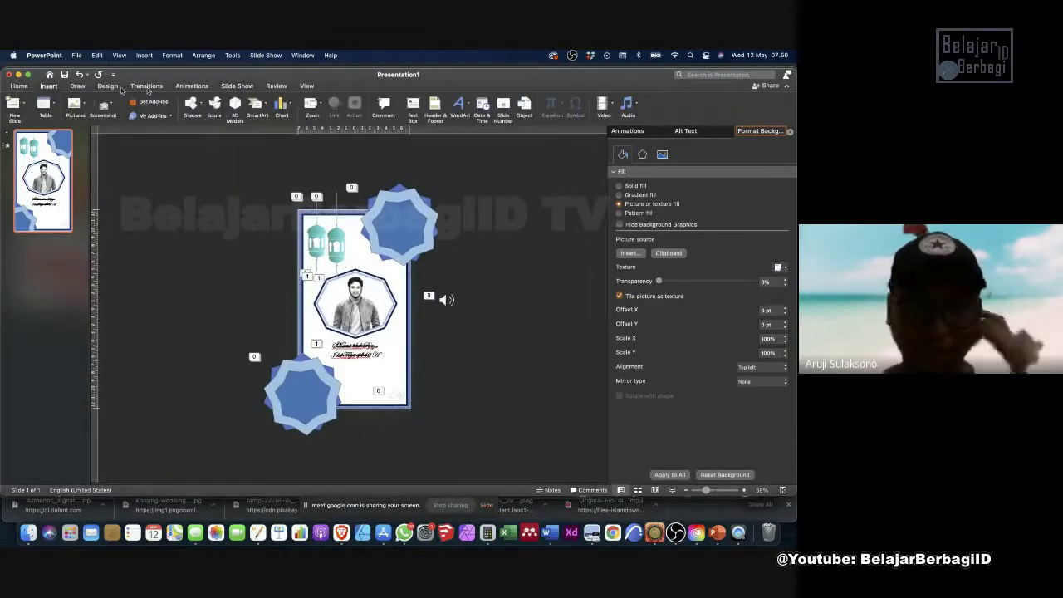
click(622, 105)
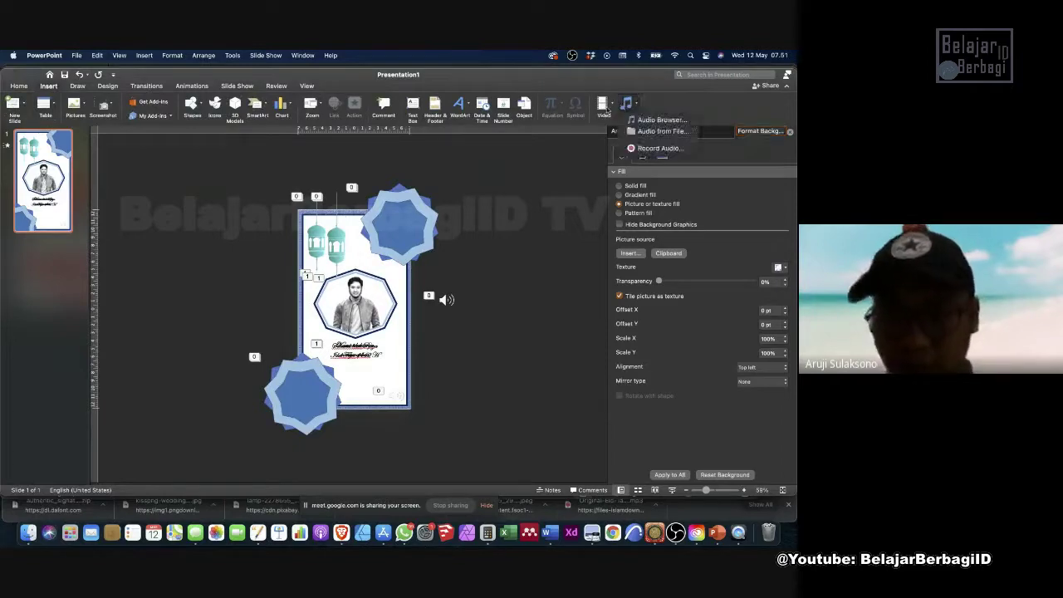
click(662, 132)
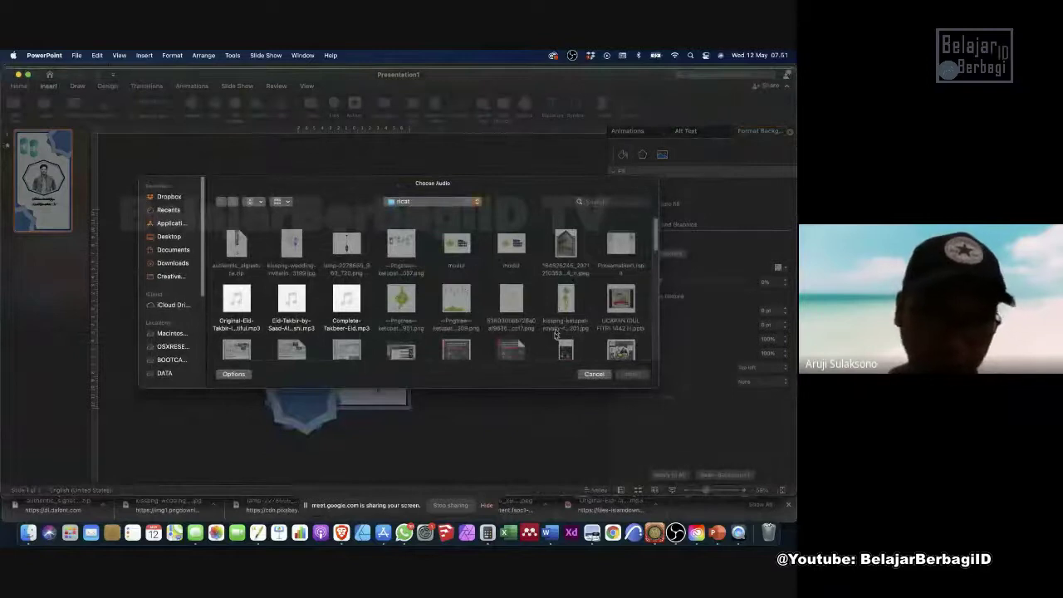
click(596, 373)
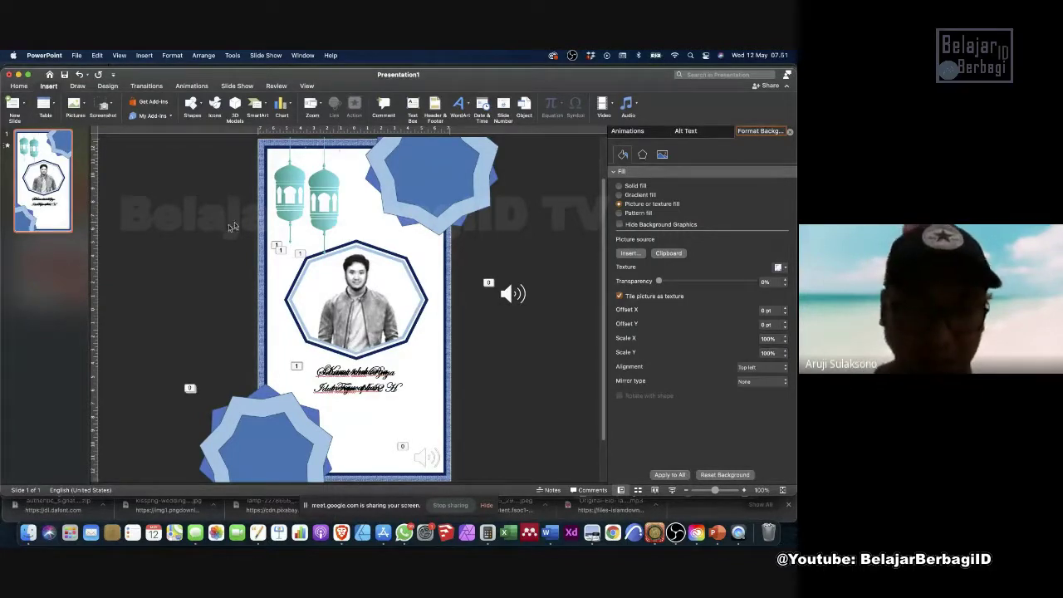
Move the recorded narration's audio icon off the card to the empty area below the takbir audio icon.
click(429, 456)
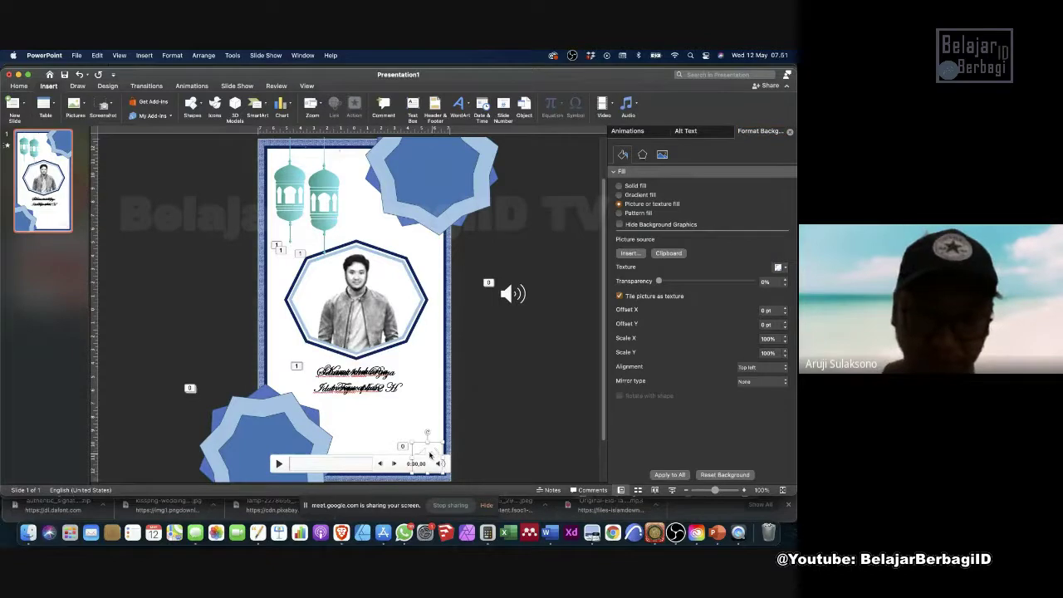
drag(429, 457, 497, 420)
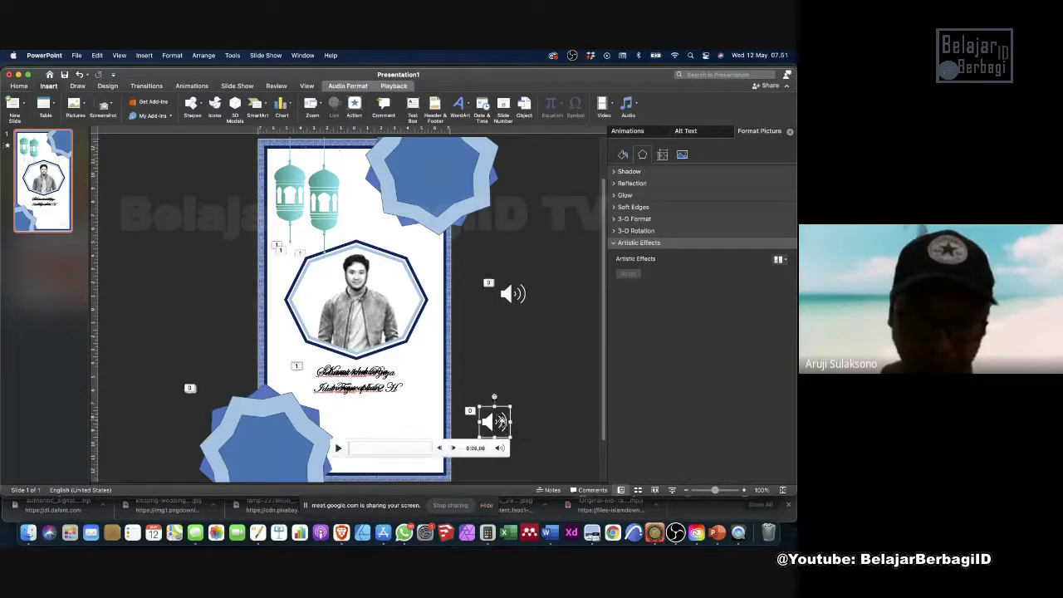
click(505, 296)
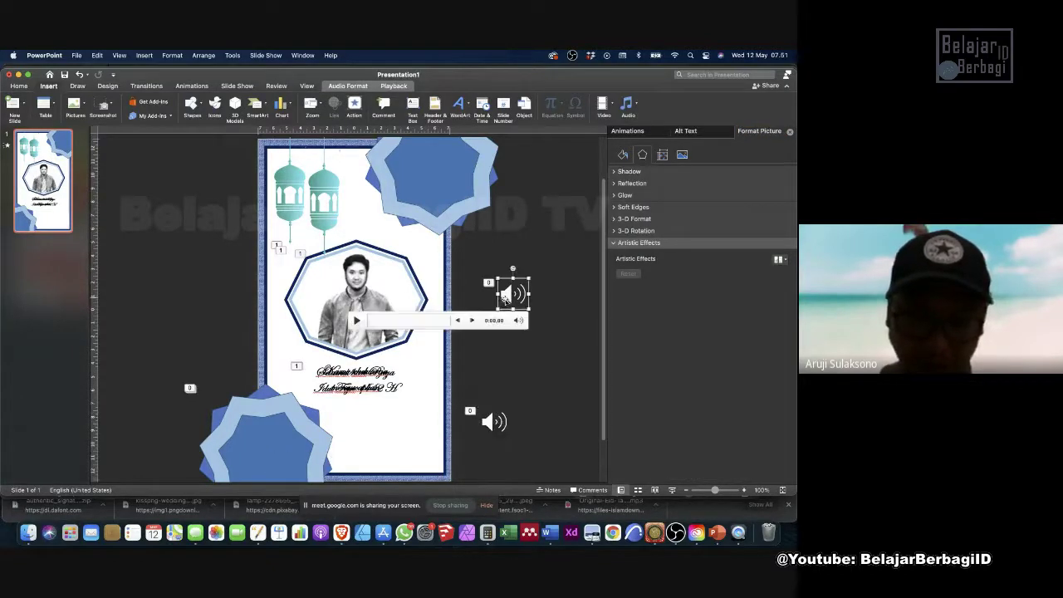
click(492, 419)
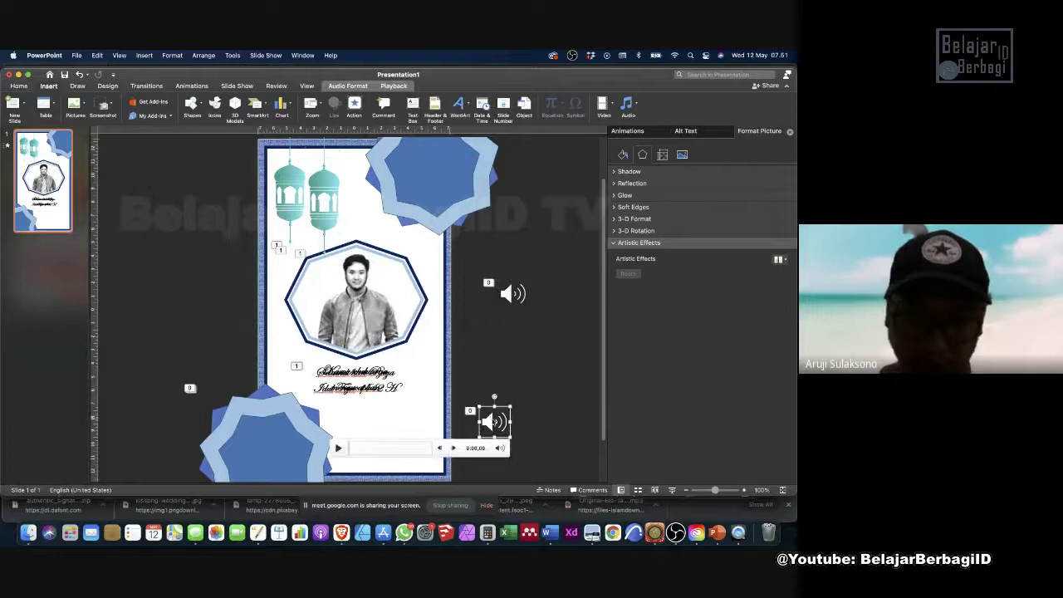
Play back the recorded narration audio, skipping ahead to near its end, and check the slide's animation list.
click(337, 449)
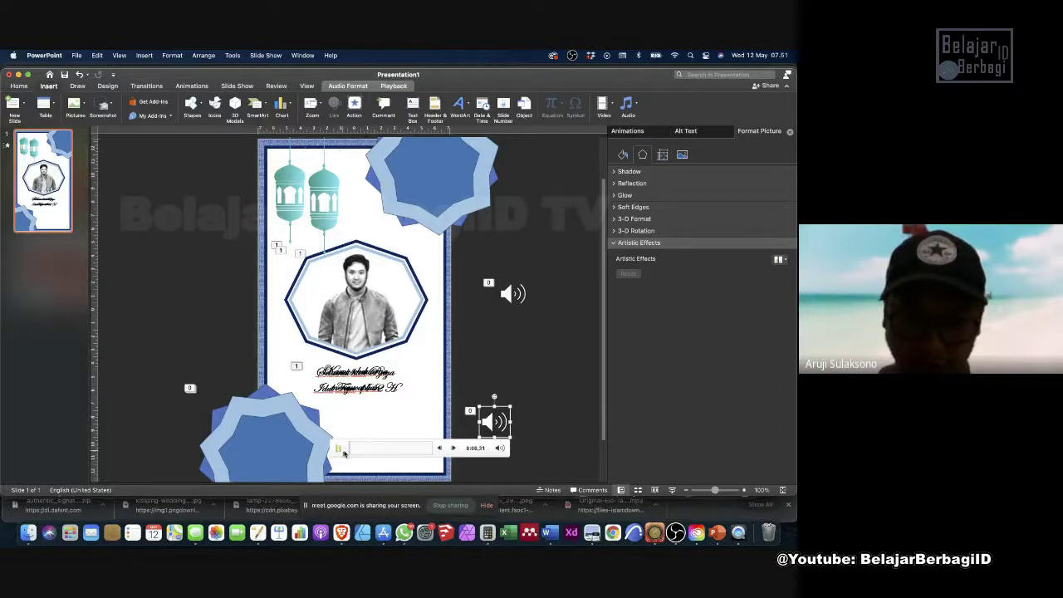
click(431, 448)
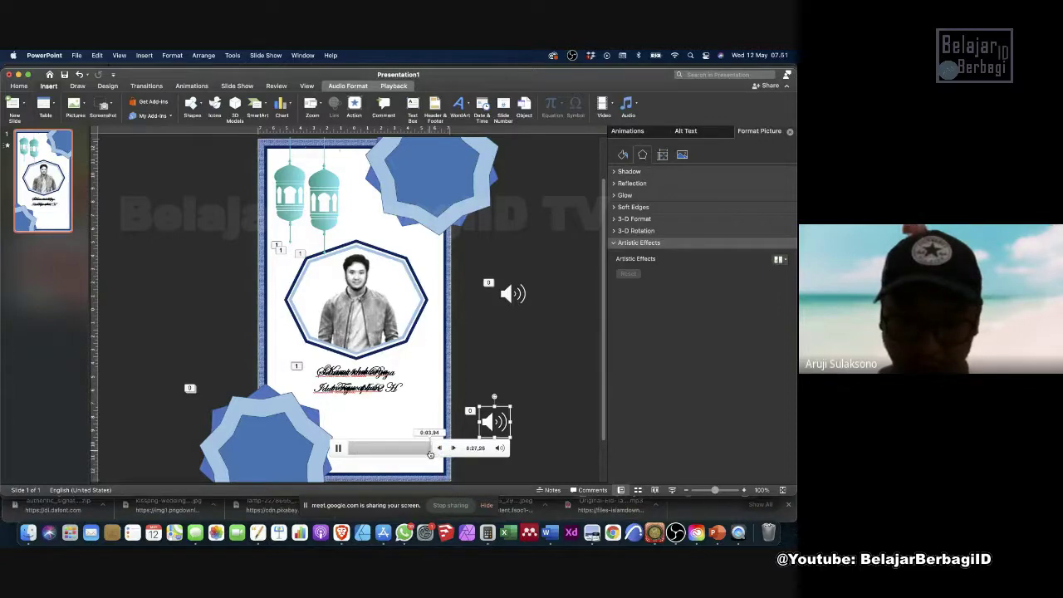
click(418, 450)
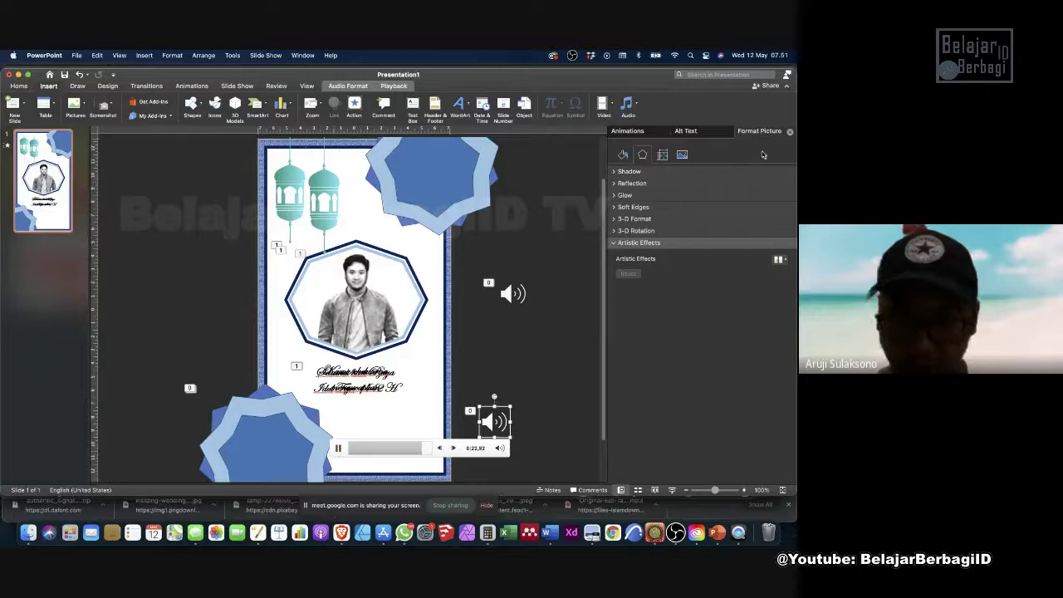
click(629, 131)
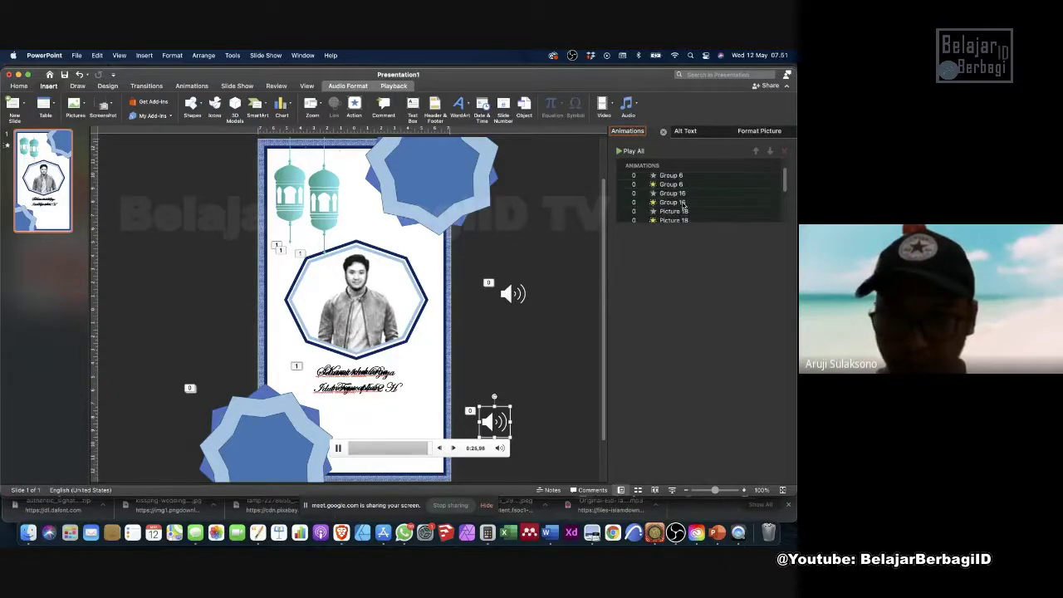
click(337, 448)
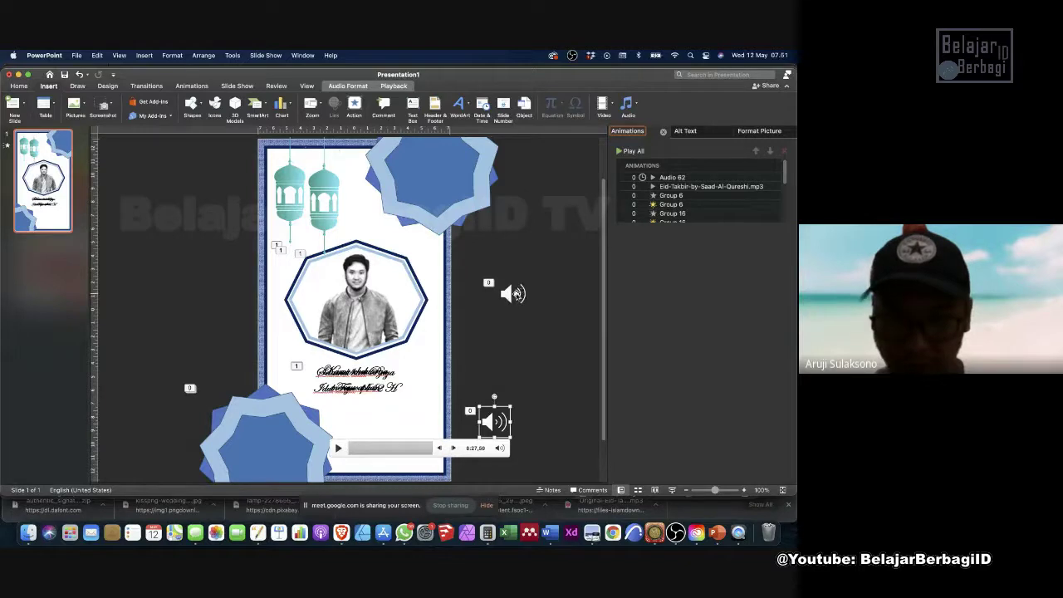
Delete the Eid-Takbir audio beside the slide and check the remaining entries in the animation list.
click(515, 294)
key(Delete)
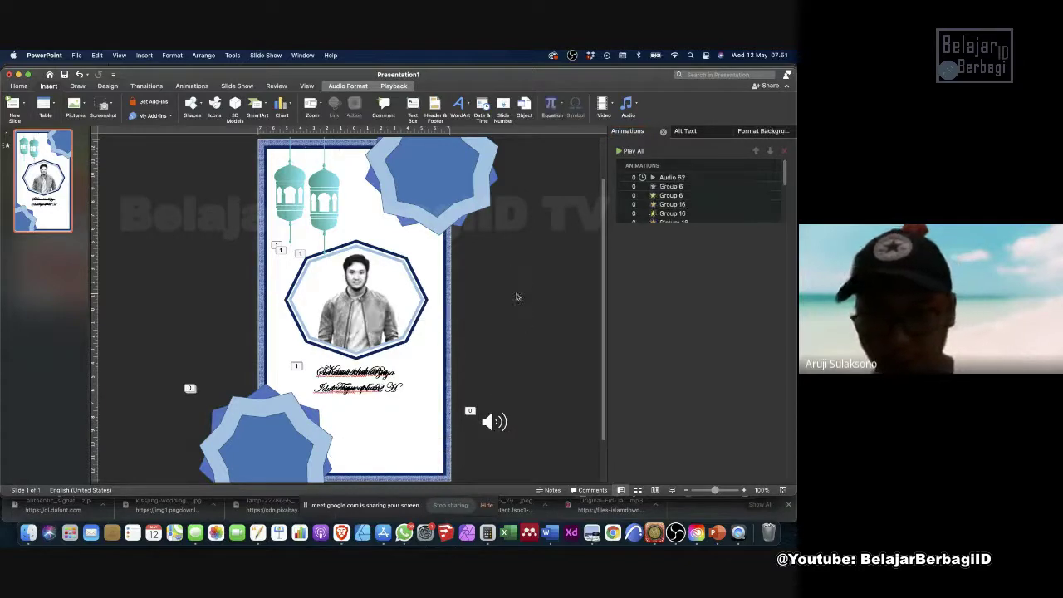
scroll(689, 183, down, 5)
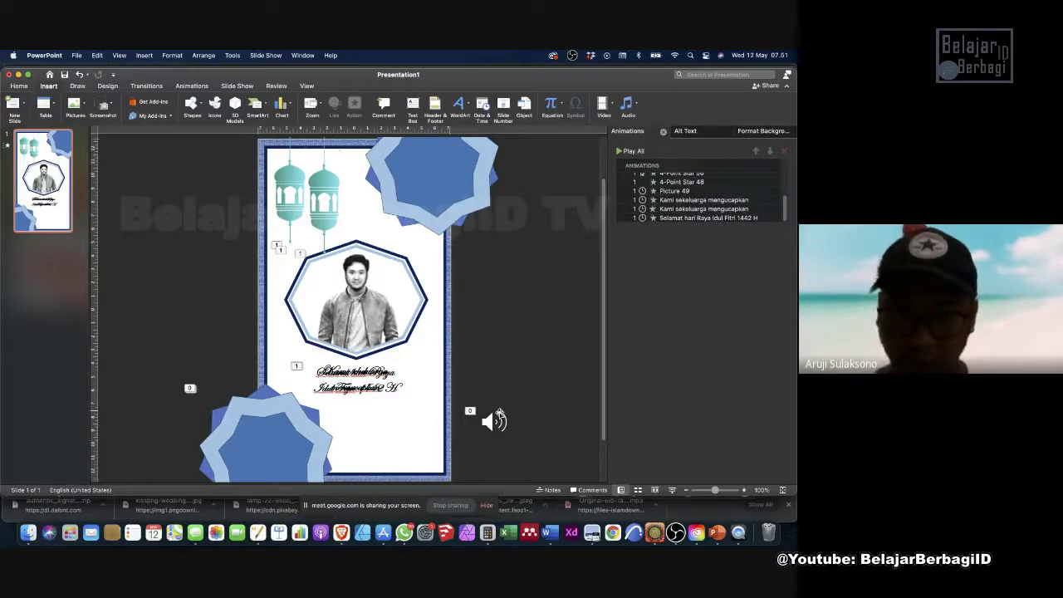
scroll(491, 397, down, 3)
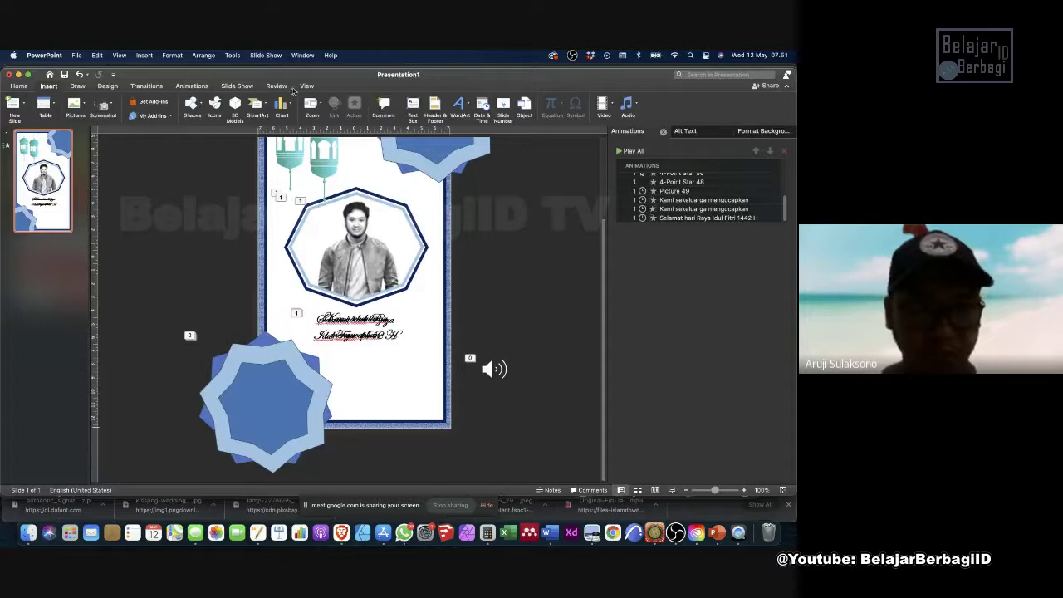
Clear the existing slide show recording, record a short new take with the camera off, and end the show.
click(252, 86)
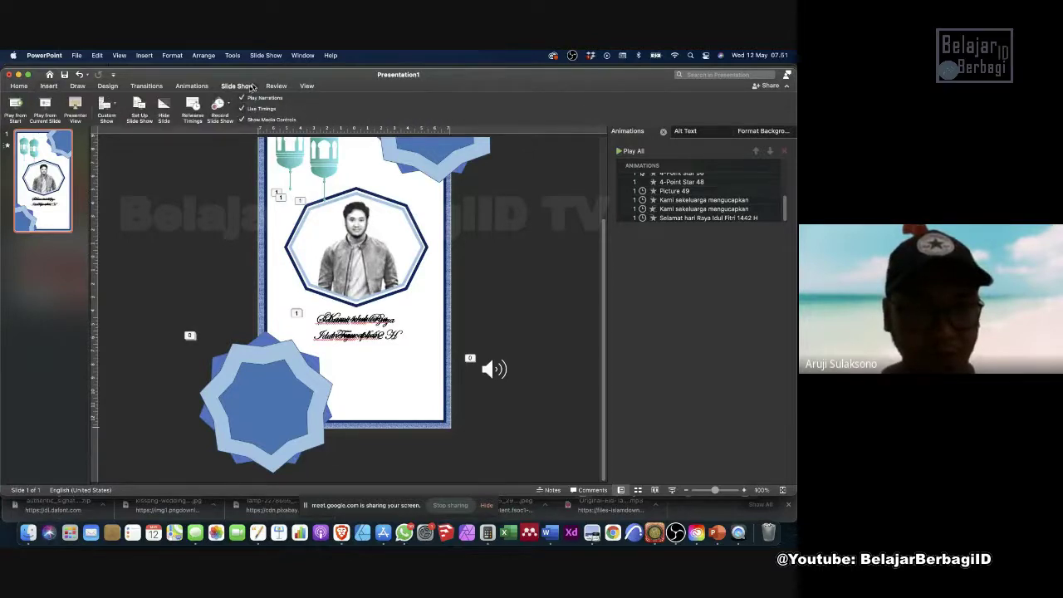
click(219, 106)
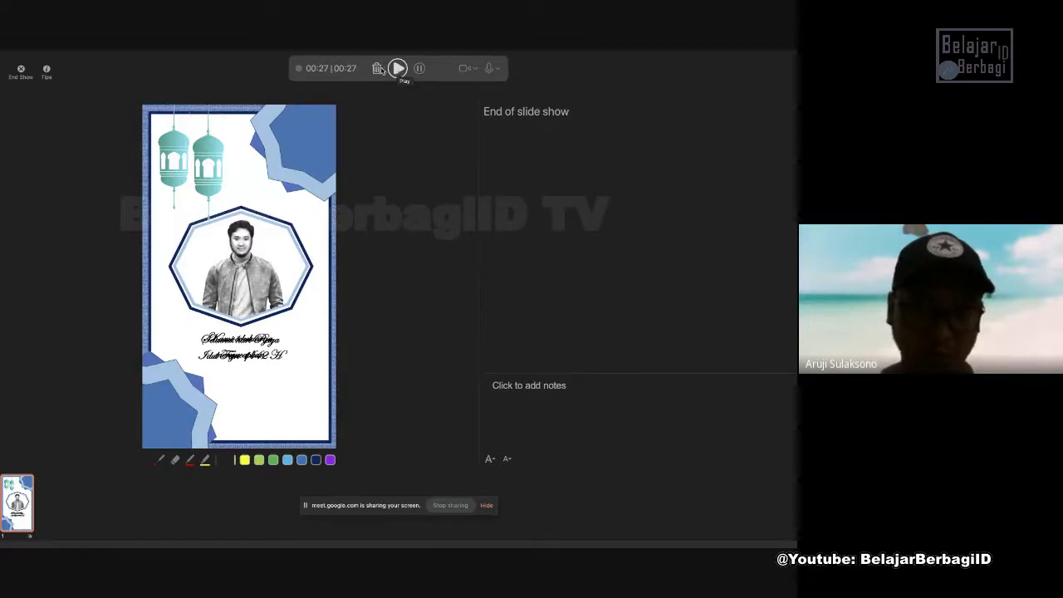
click(378, 68)
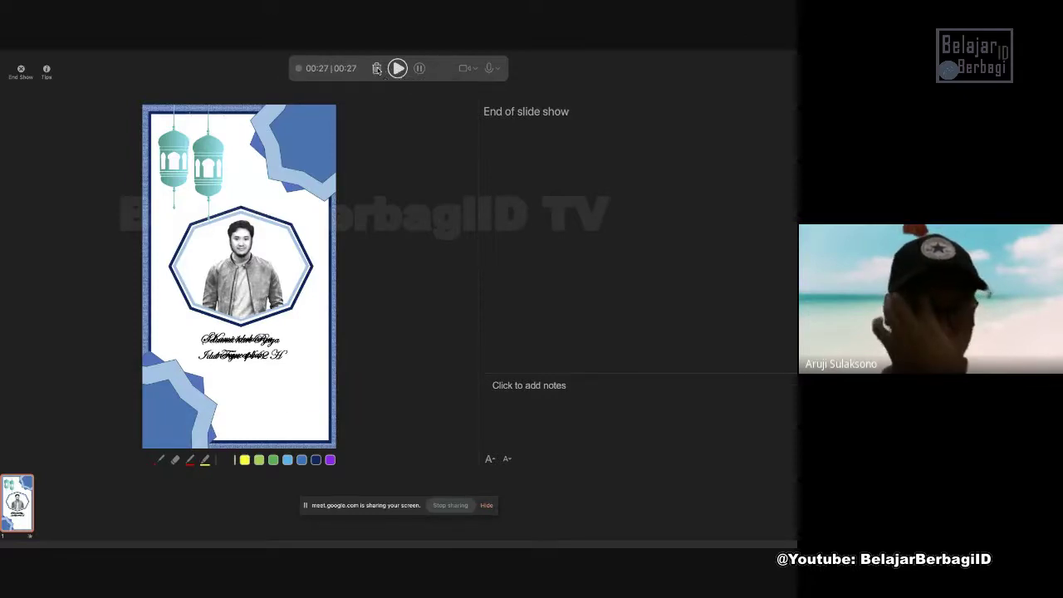
click(466, 70)
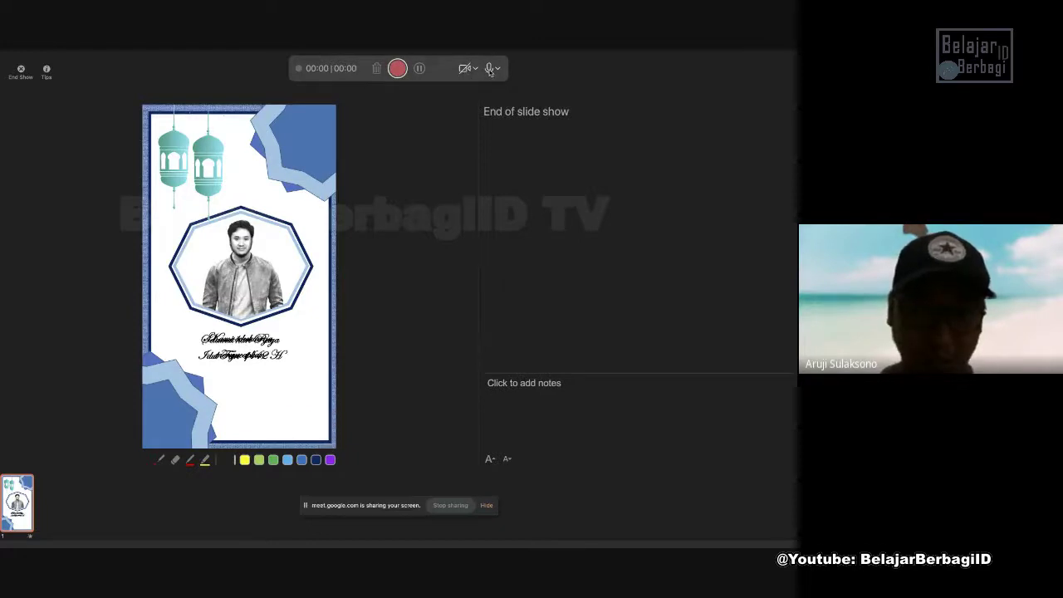
click(398, 69)
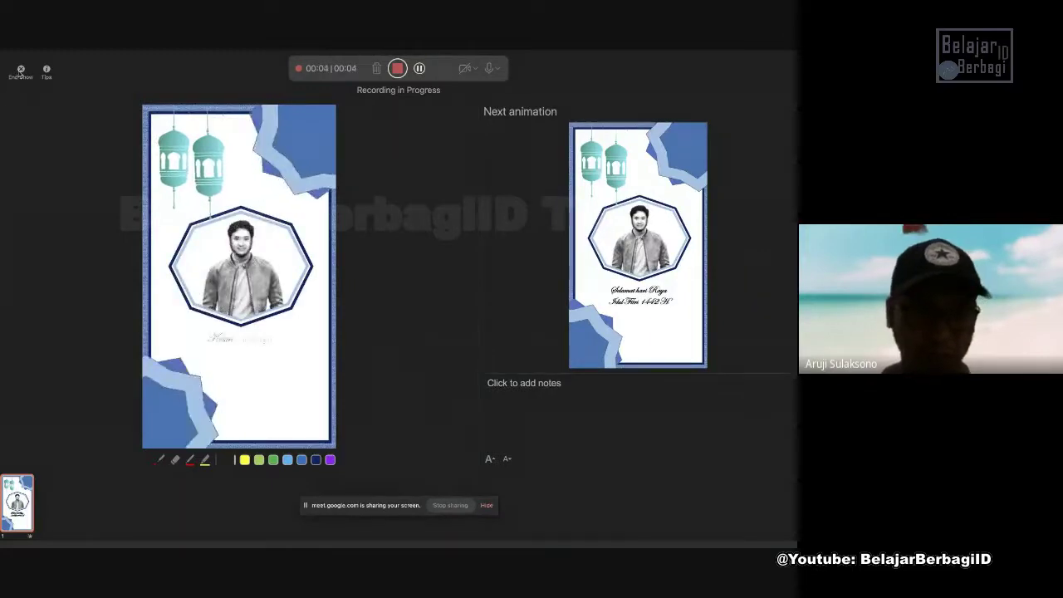
click(21, 70)
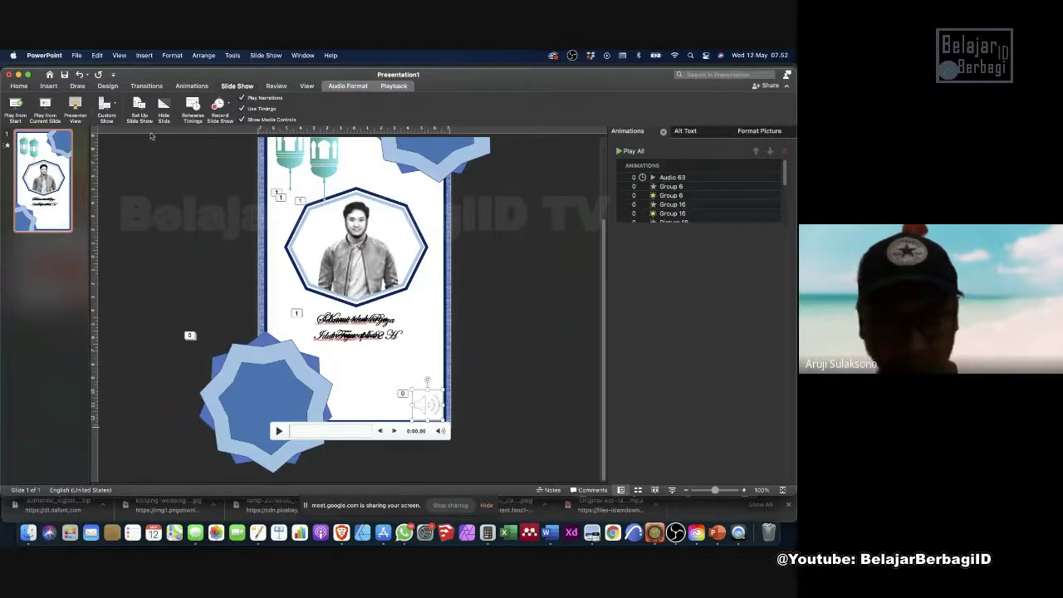
Undo the short recording, the clearing of the earlier recording and the deletion of the Eid-Takbir audio.
click(79, 73)
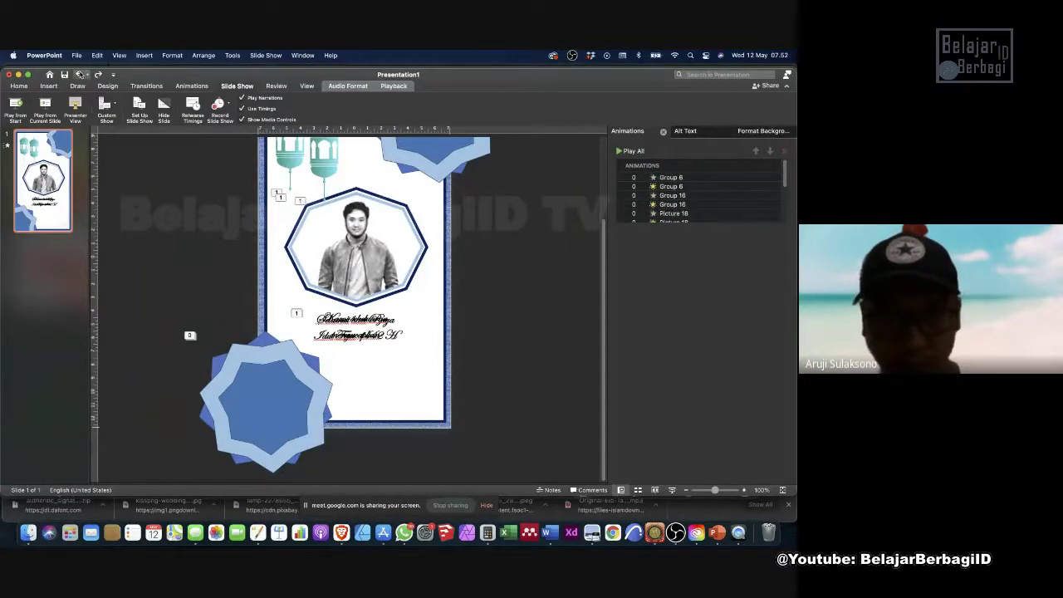
click(79, 74)
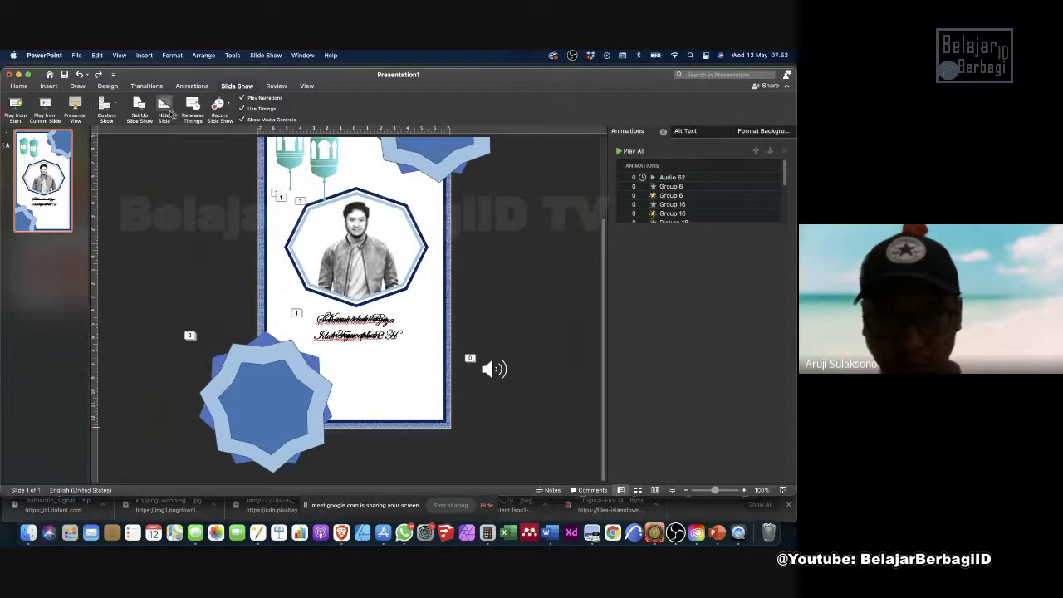
click(79, 74)
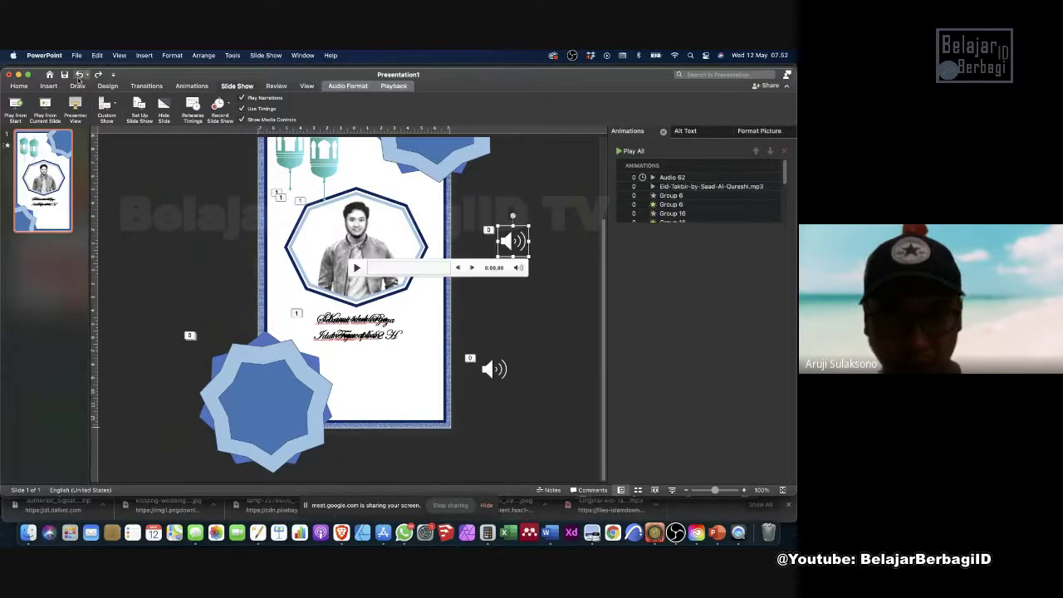
click(594, 319)
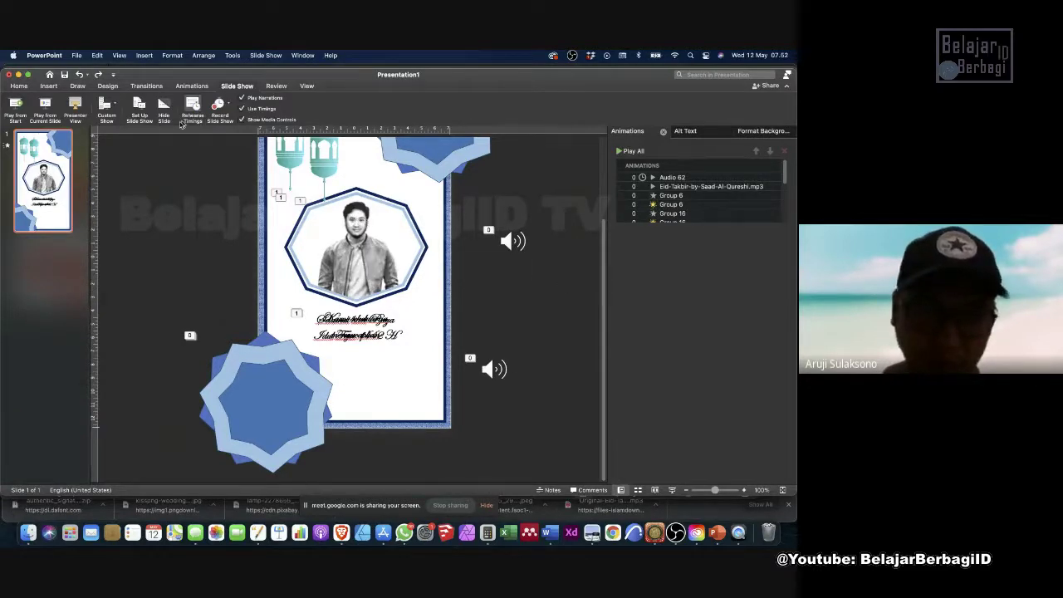
Open slide show recording, clear the existing take, and turn the camera off while leaving the microphone on.
click(219, 108)
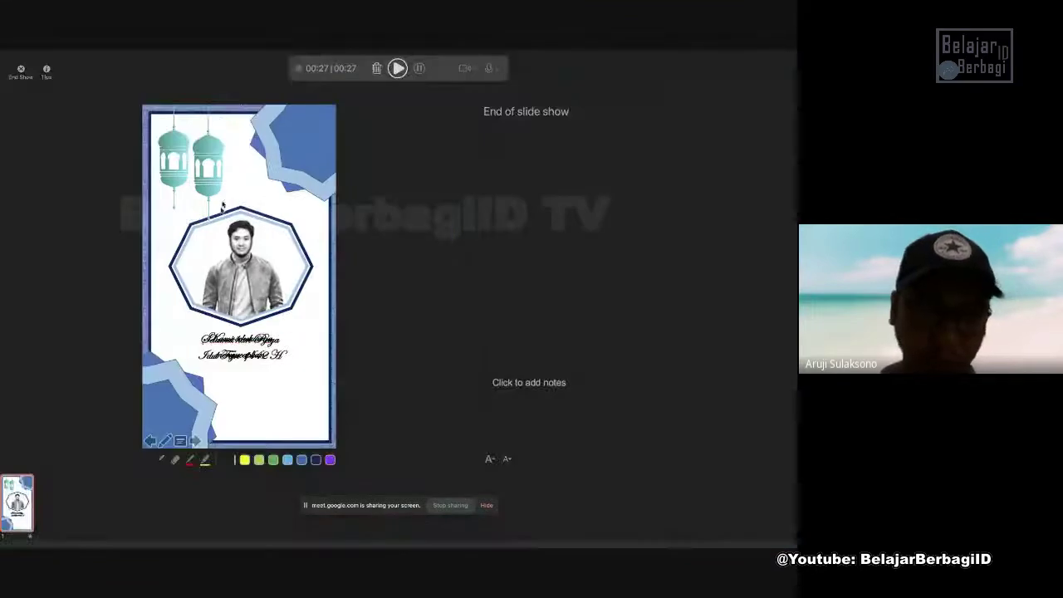
click(377, 68)
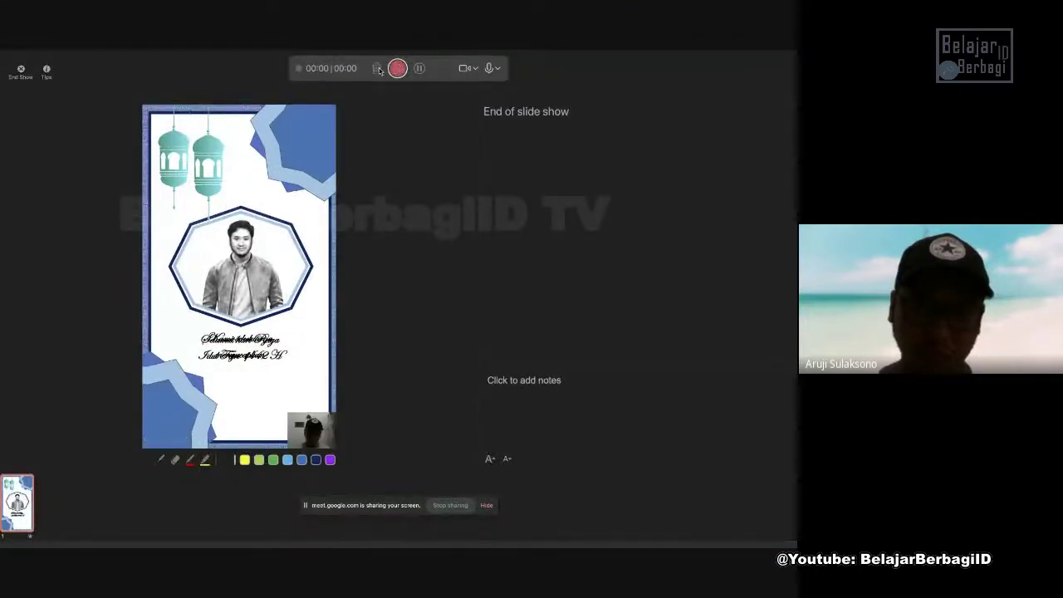
click(463, 70)
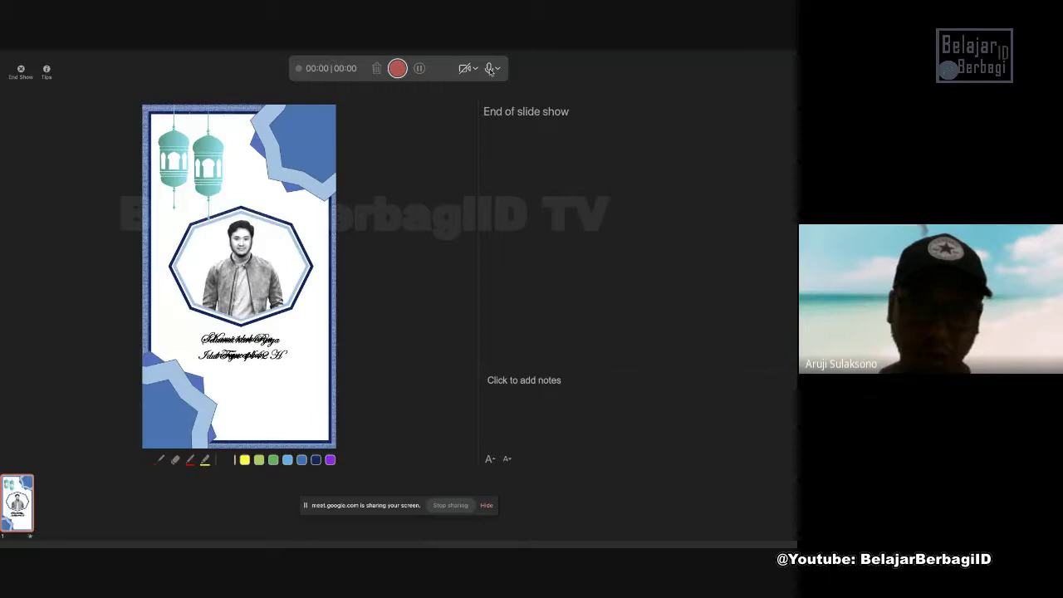
click(491, 70)
click(490, 70)
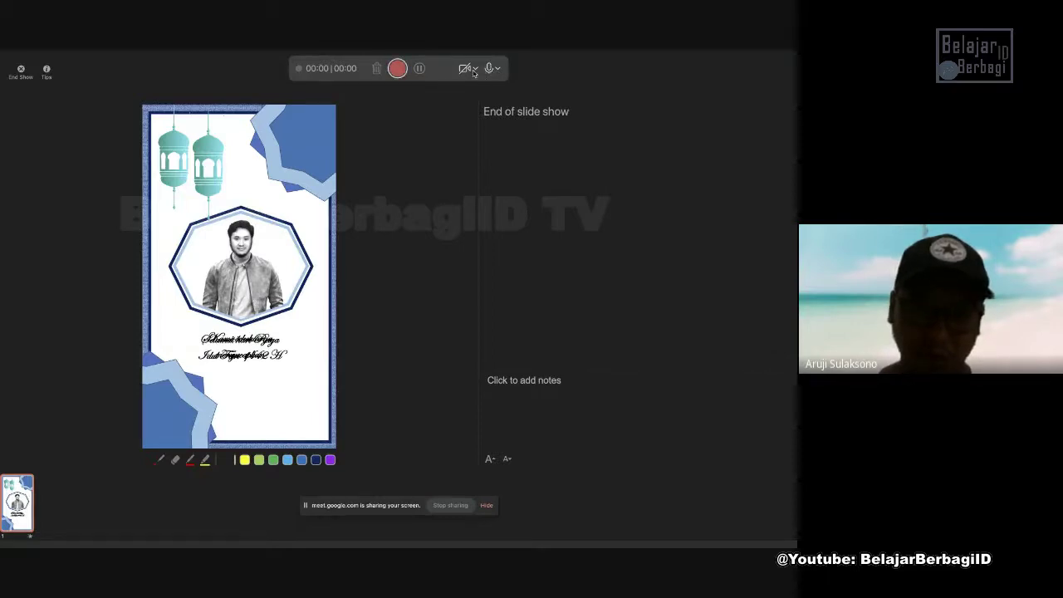
Record a new slide show take of about 27 seconds that runs through the card's animations, and end the show.
click(397, 73)
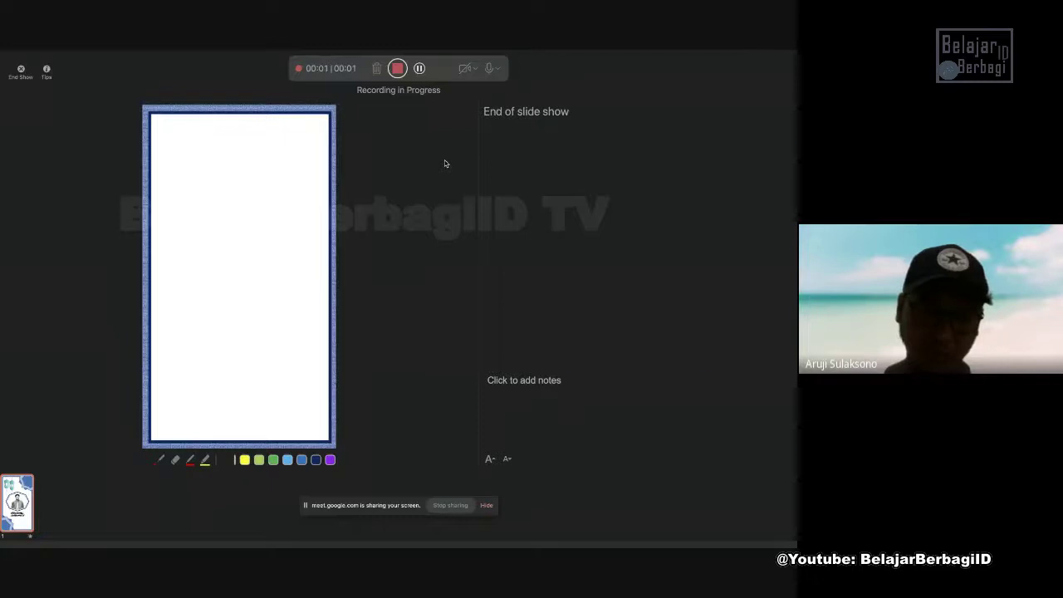
click(409, 183)
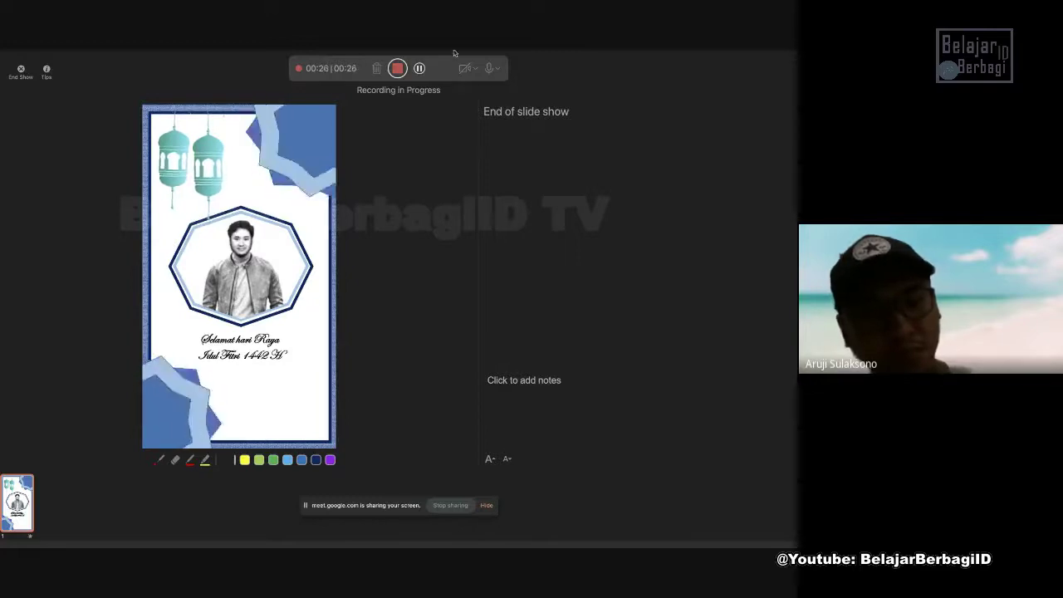
click(399, 68)
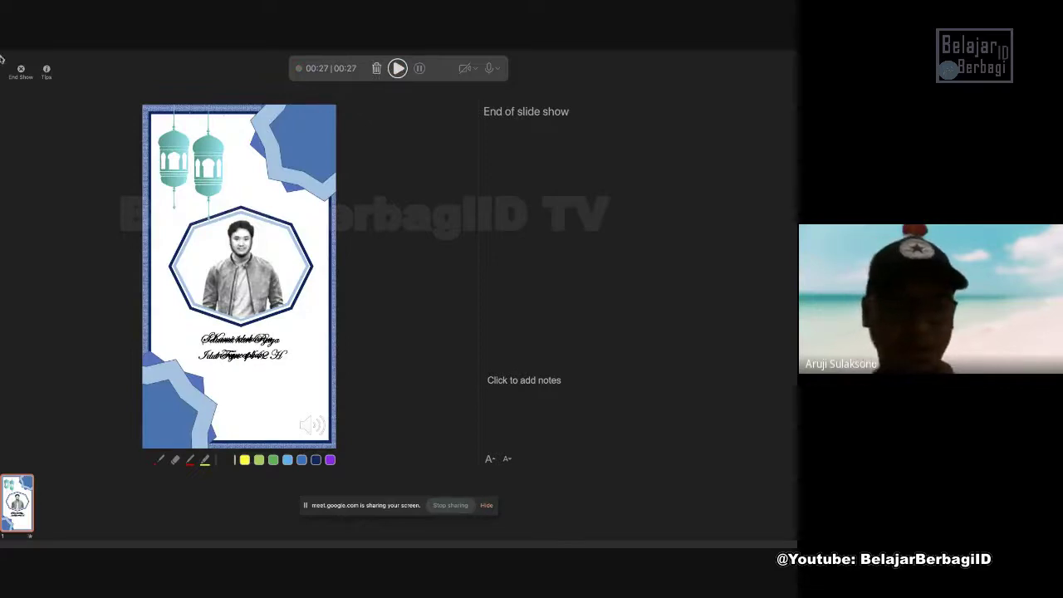
click(21, 70)
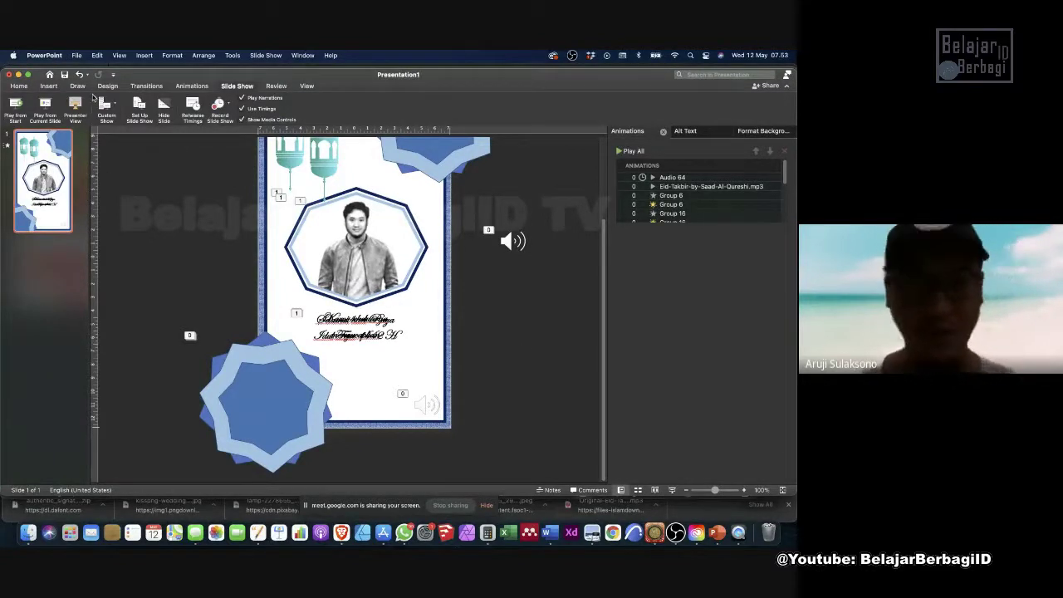
Set up an export of the presentation in MP4 format at Internet Quality.
click(77, 56)
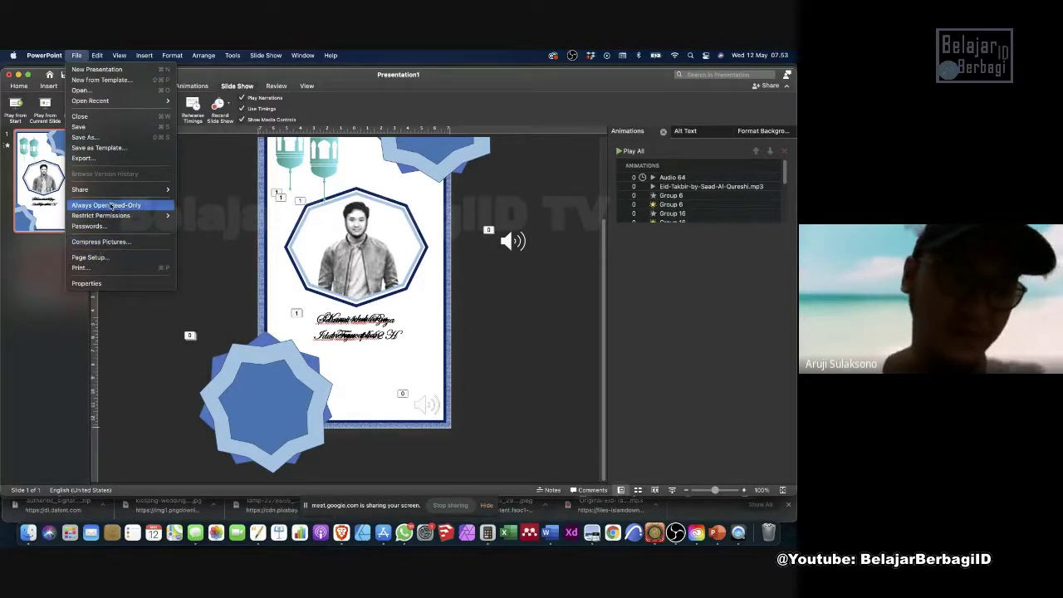
click(104, 158)
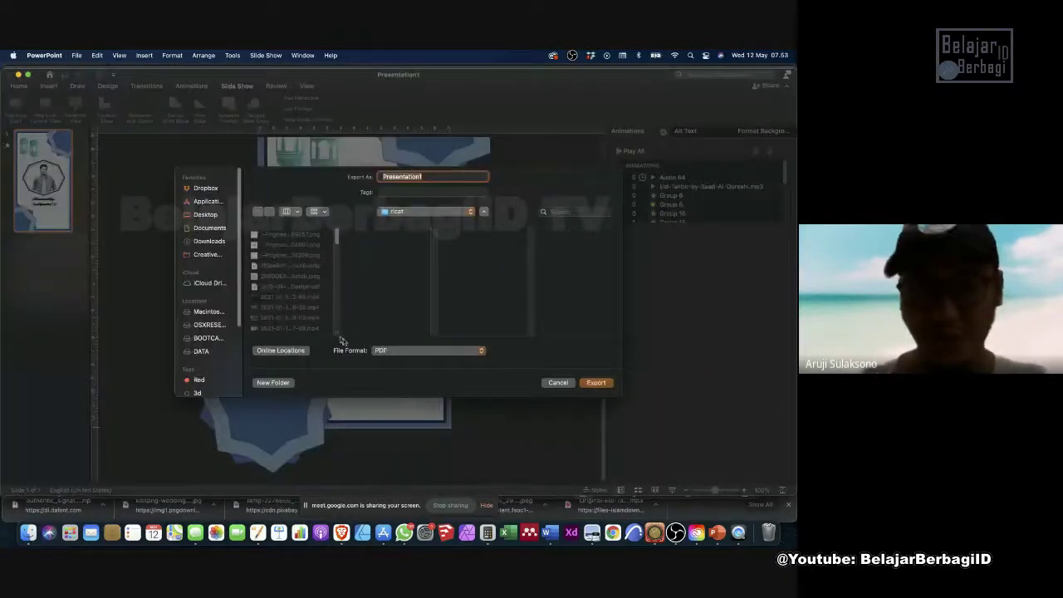
click(401, 351)
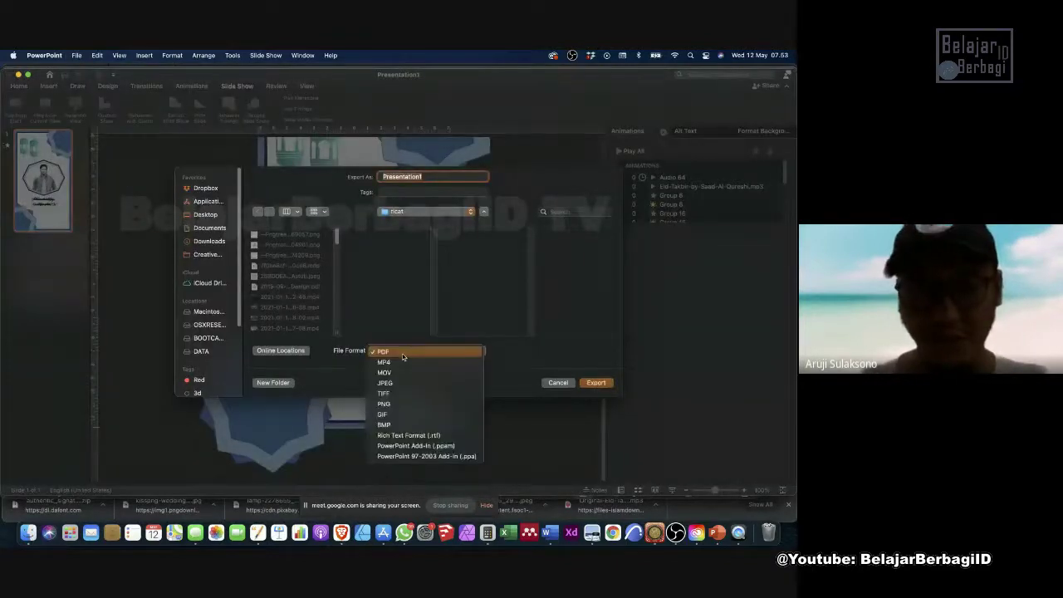
click(399, 362)
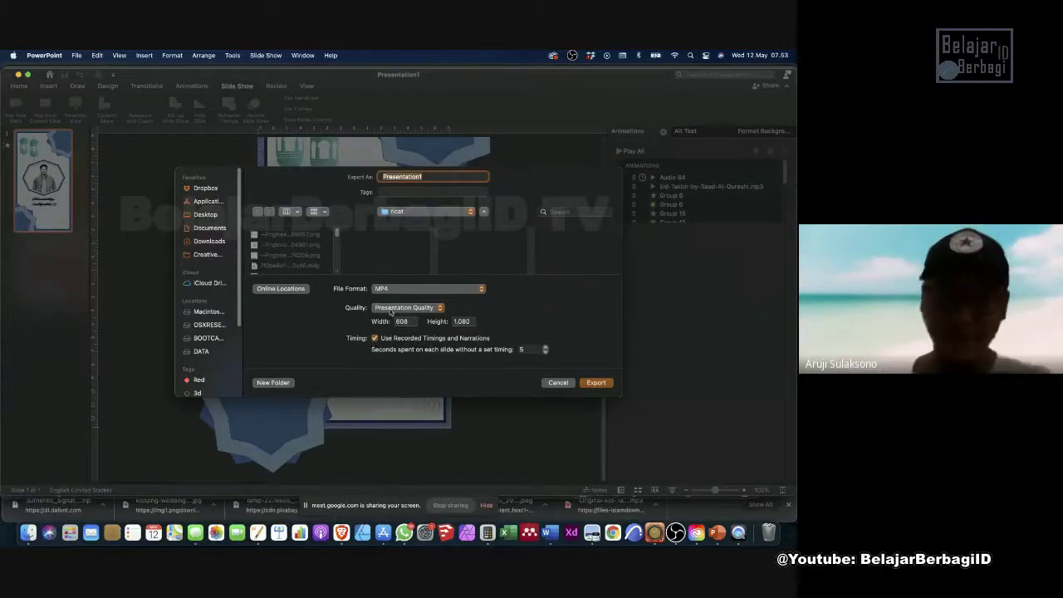
click(392, 312)
click(399, 319)
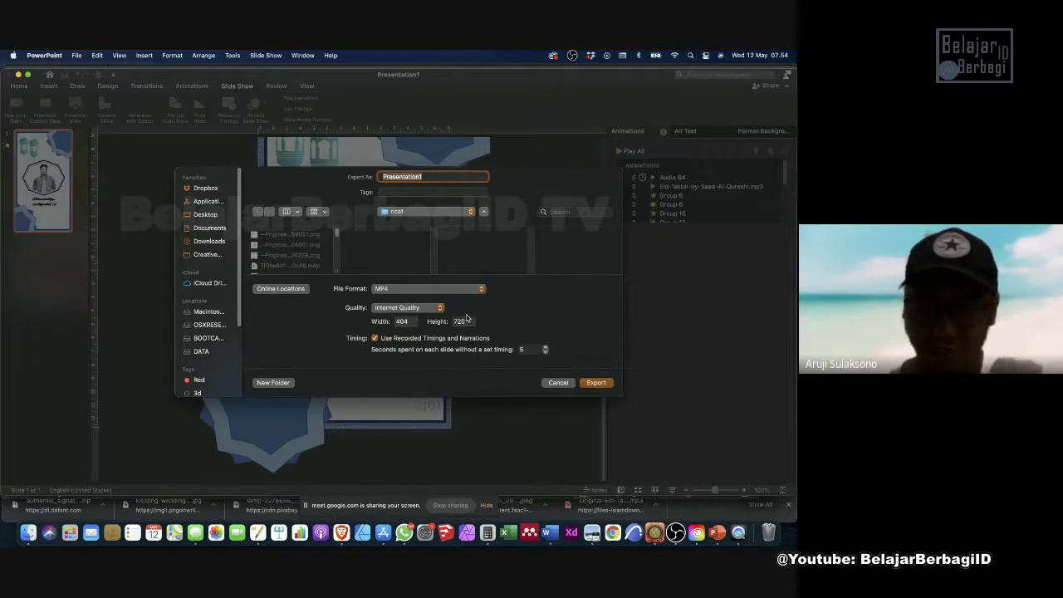
Export the video under the name Presentation2 instead of replacing the existing Presentation1.mp4.
click(596, 383)
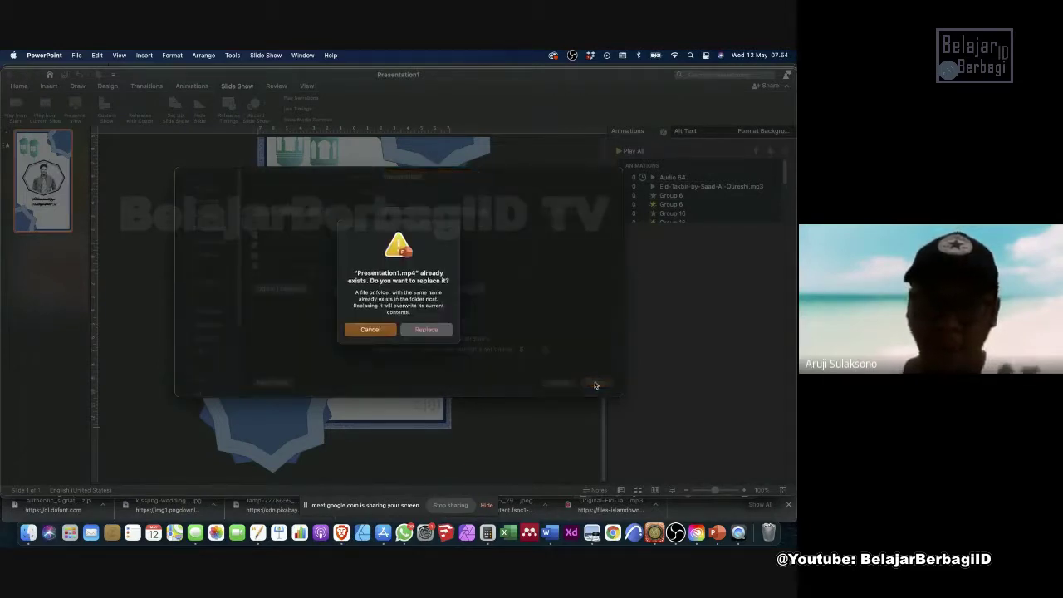
click(362, 331)
click(439, 176)
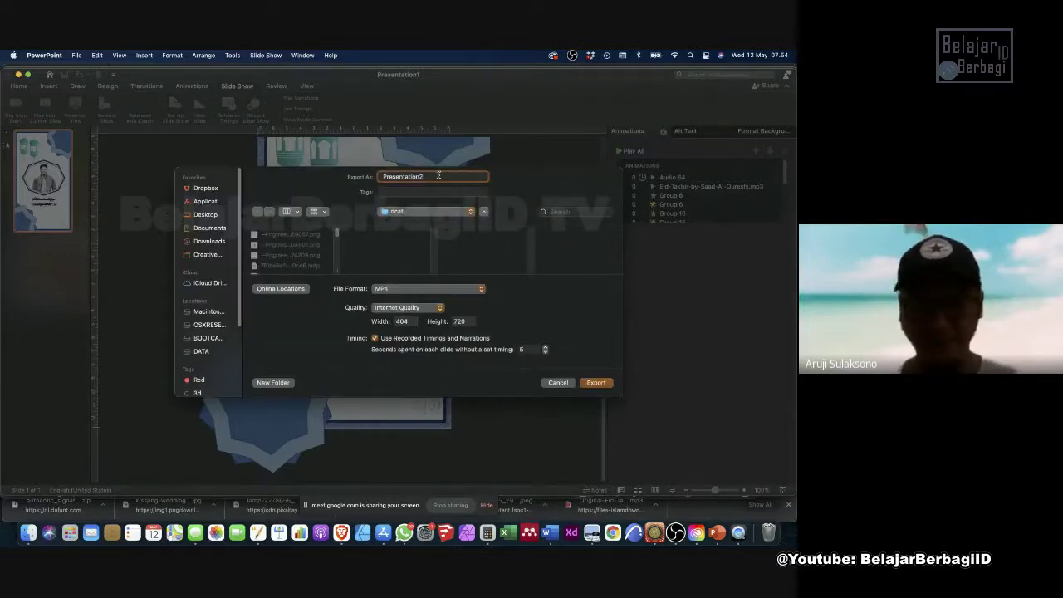
click(597, 383)
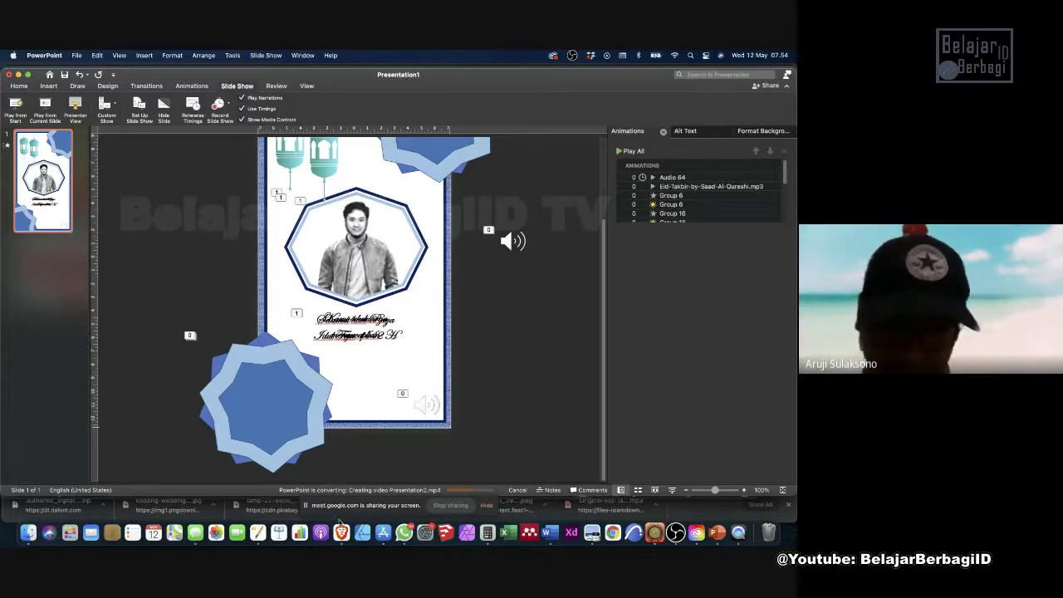
Glance at the Google Meet window, return to PowerPoint, and undo a trial move of the card's white rectangle.
key(super+Tab)
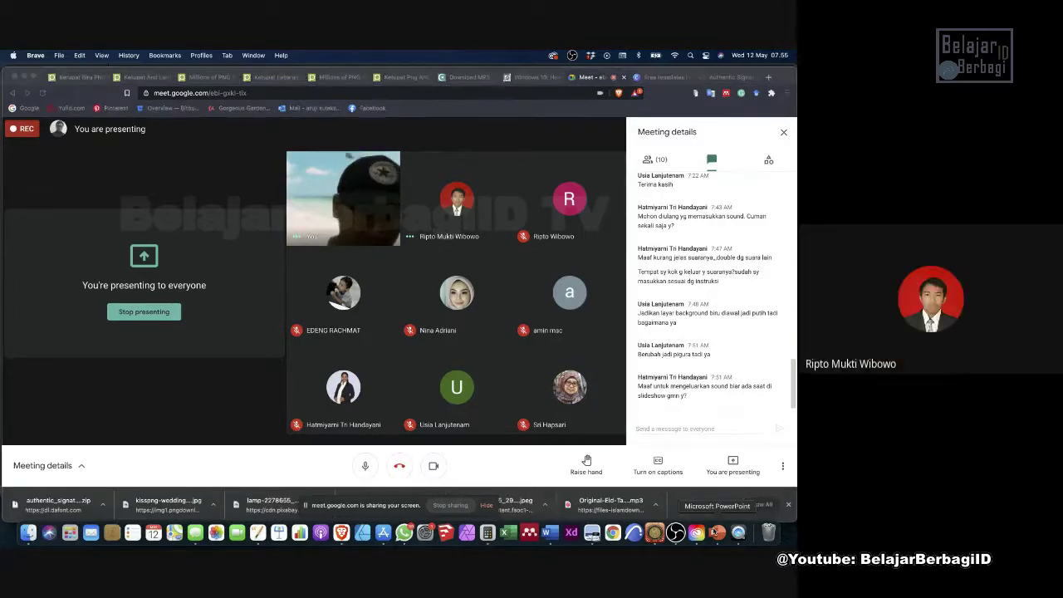
click(717, 532)
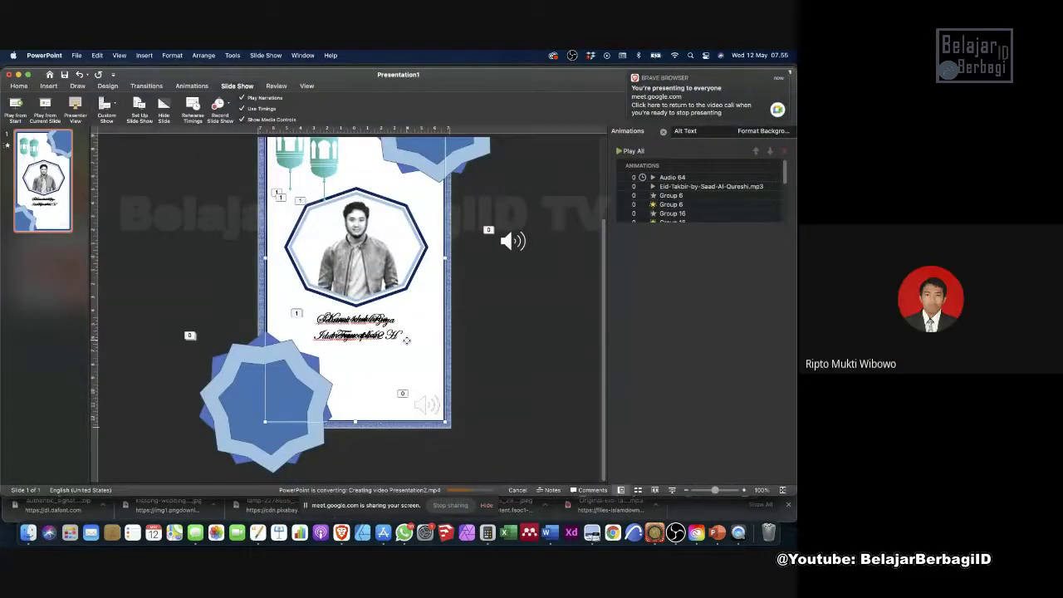
drag(406, 340, 543, 346)
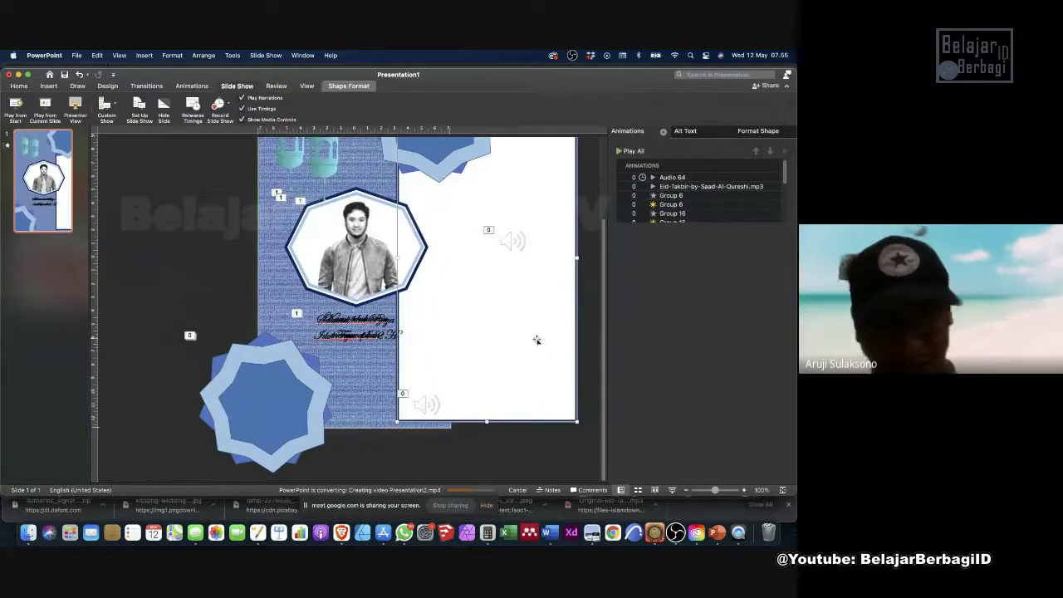
key(super+z)
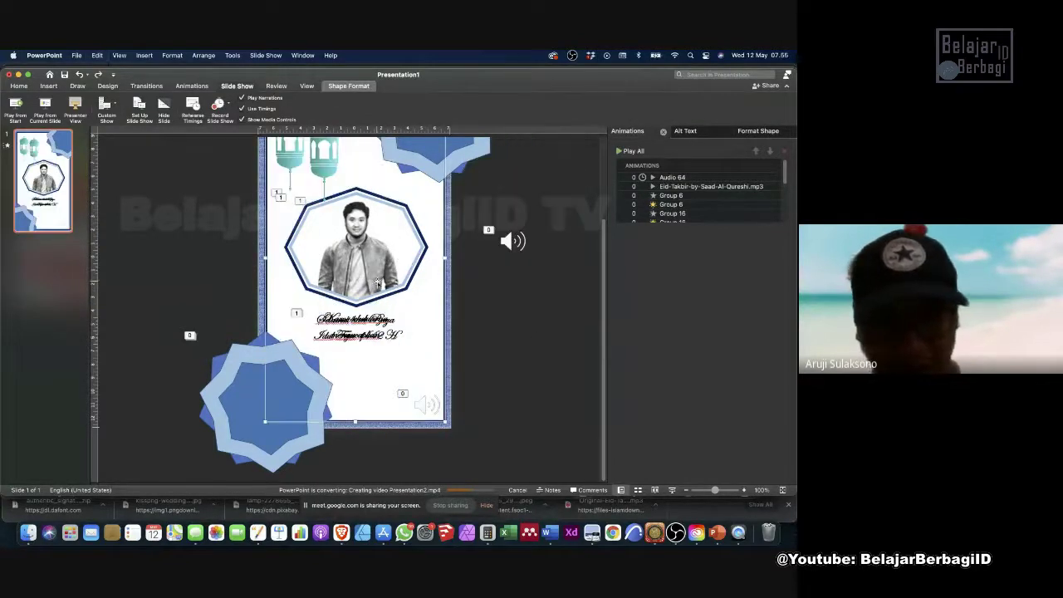
Draw a rectangle about 4.1 cm wide and 3.6 cm high over the lanterns at the card's upper-left corner, and undo it.
scroll(378, 283, up, 5)
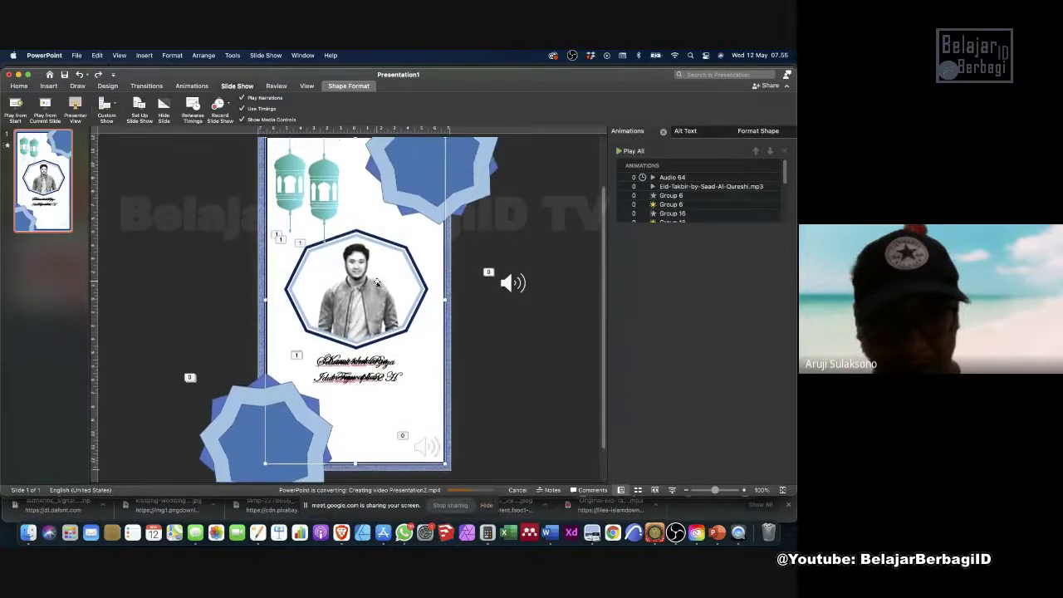
scroll(377, 283, up, 1)
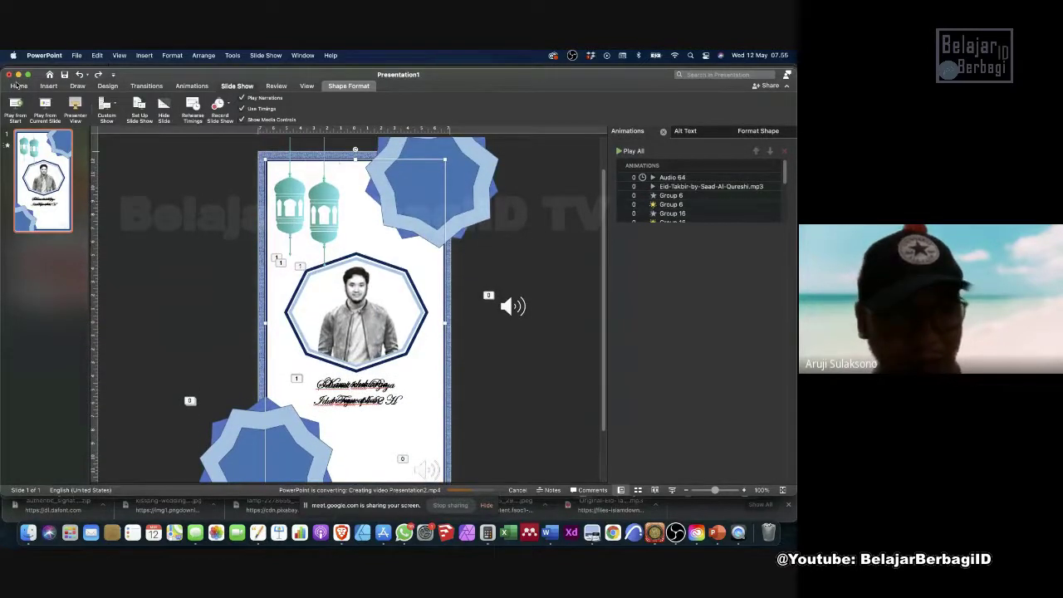
click(22, 87)
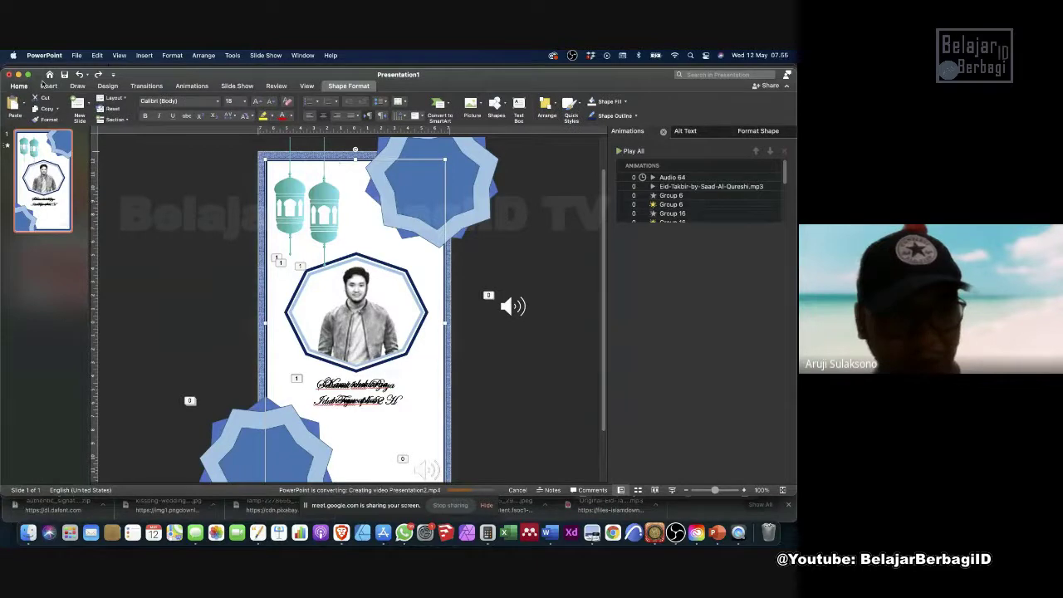
click(48, 87)
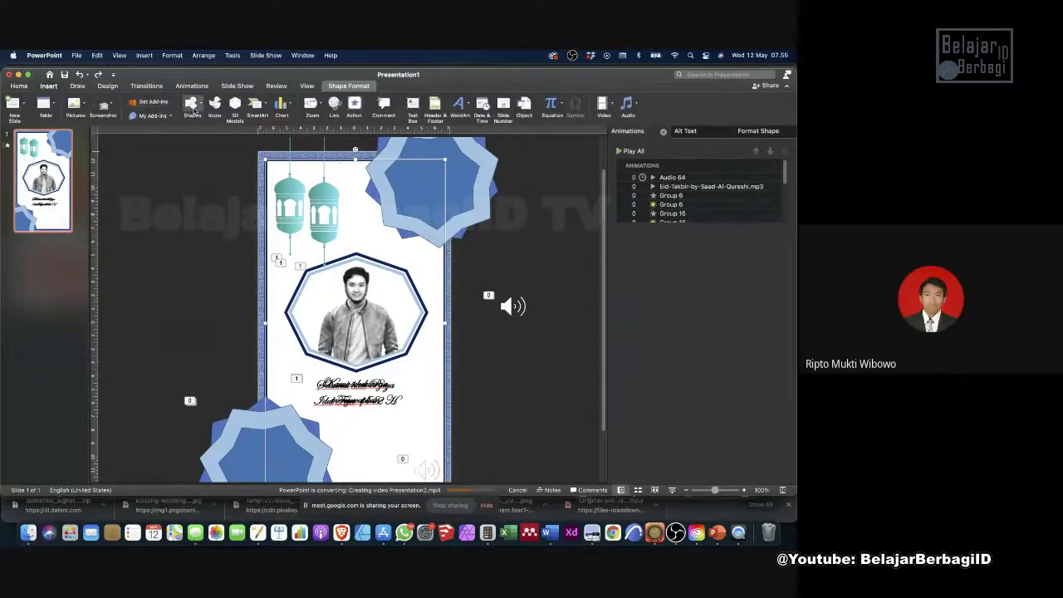
click(191, 104)
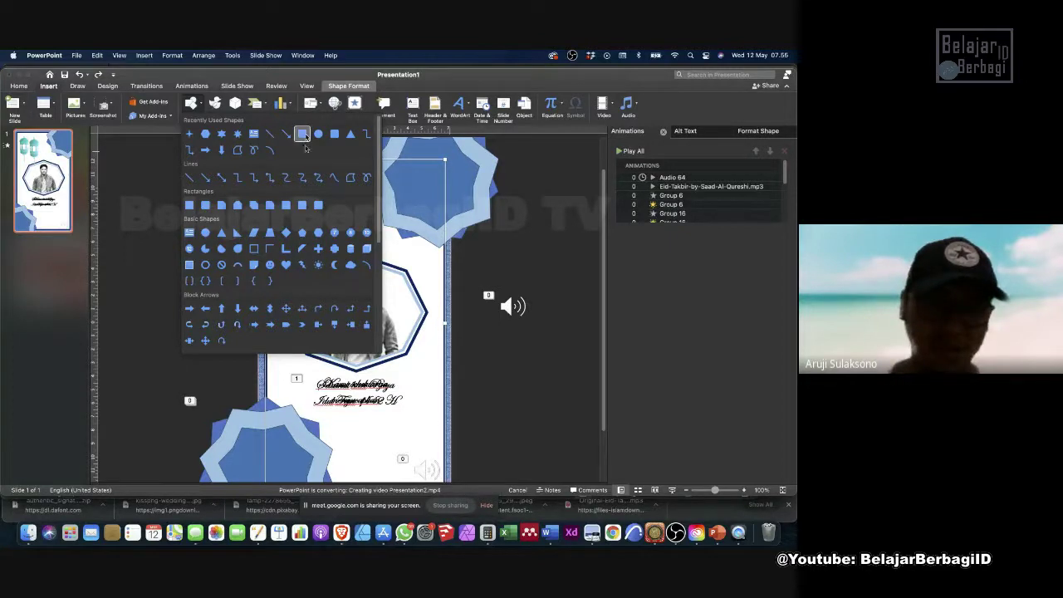
click(302, 134)
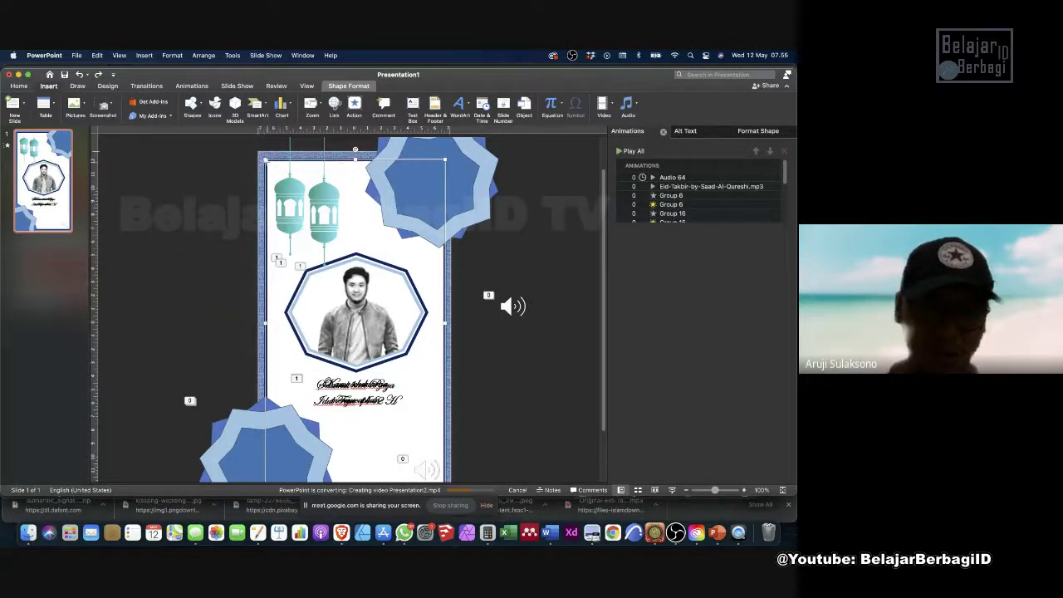
drag(266, 160, 324, 210)
key(super+z)
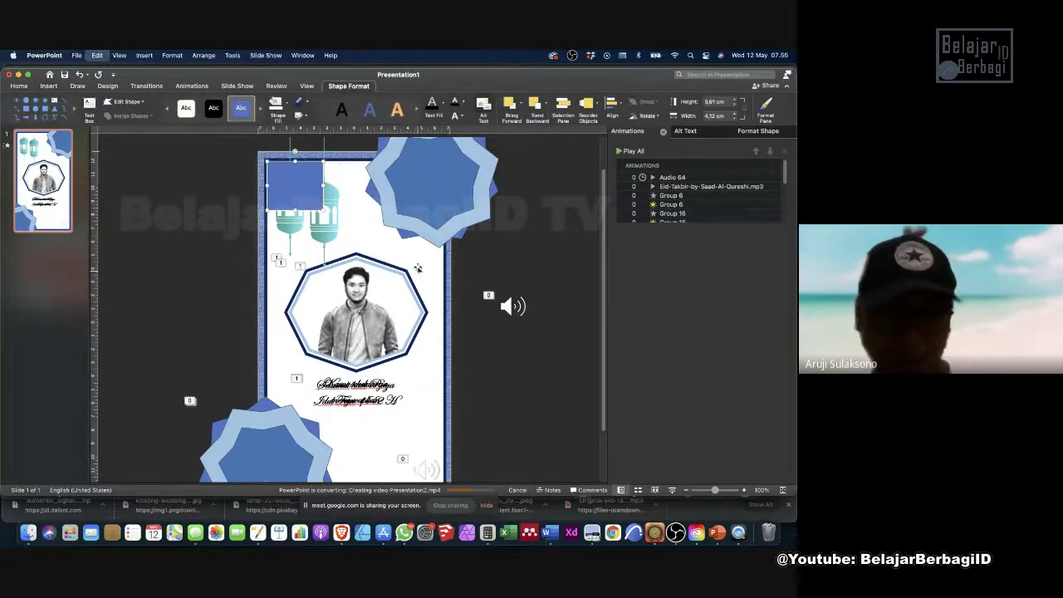
Undo a mistaken lantern move and shift the white rectangle to the right to expose the slide's textured background.
drag(371, 250, 486, 266)
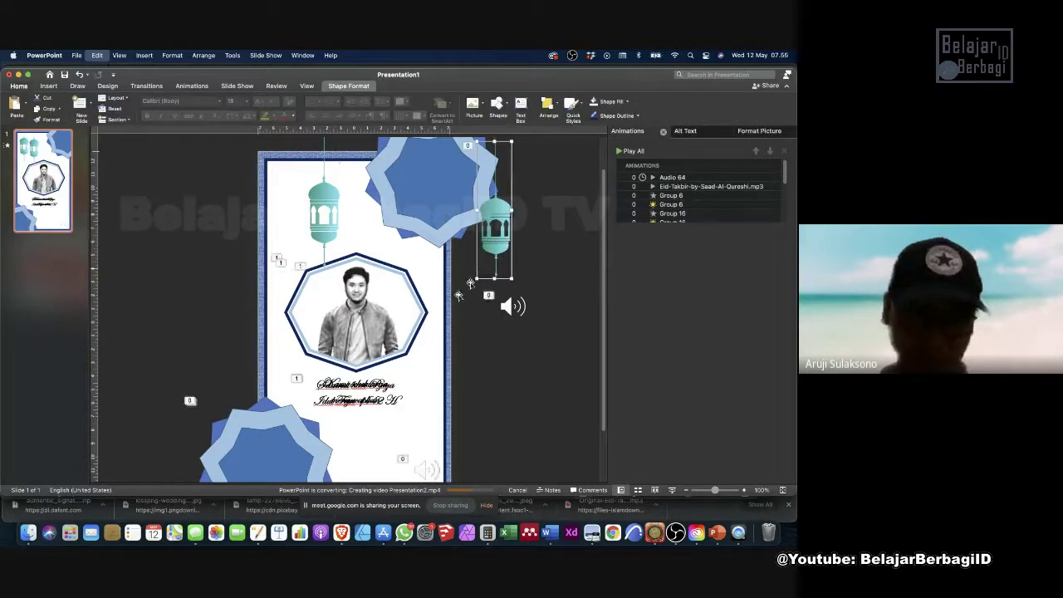
key(super+z)
drag(428, 350, 547, 351)
click(270, 350)
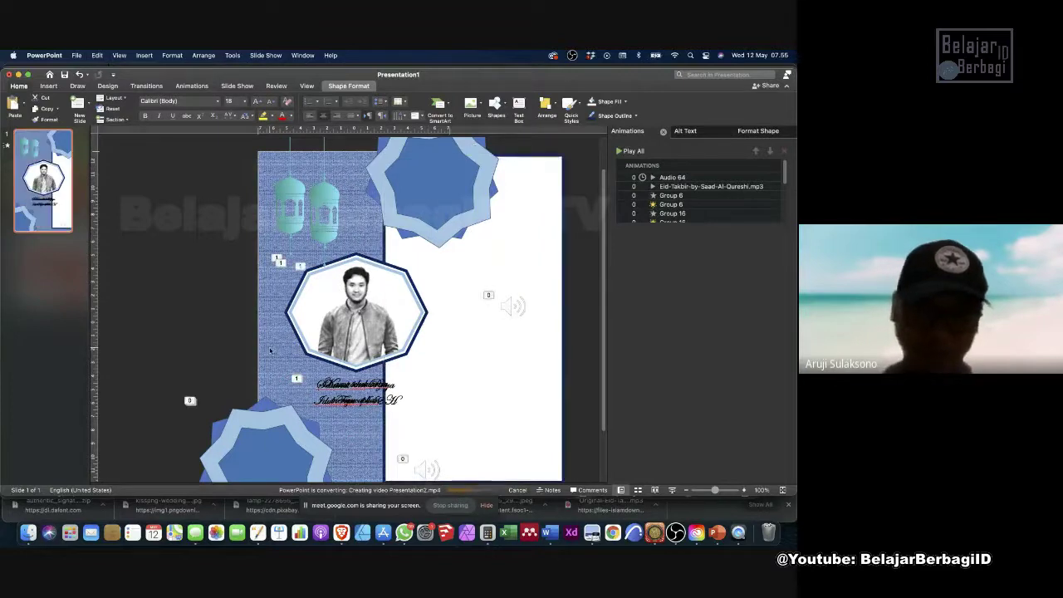
Open the slide's background formatting, try a solid fill and a picture or texture fill, and undo back to the blue texture.
right_click(274, 295)
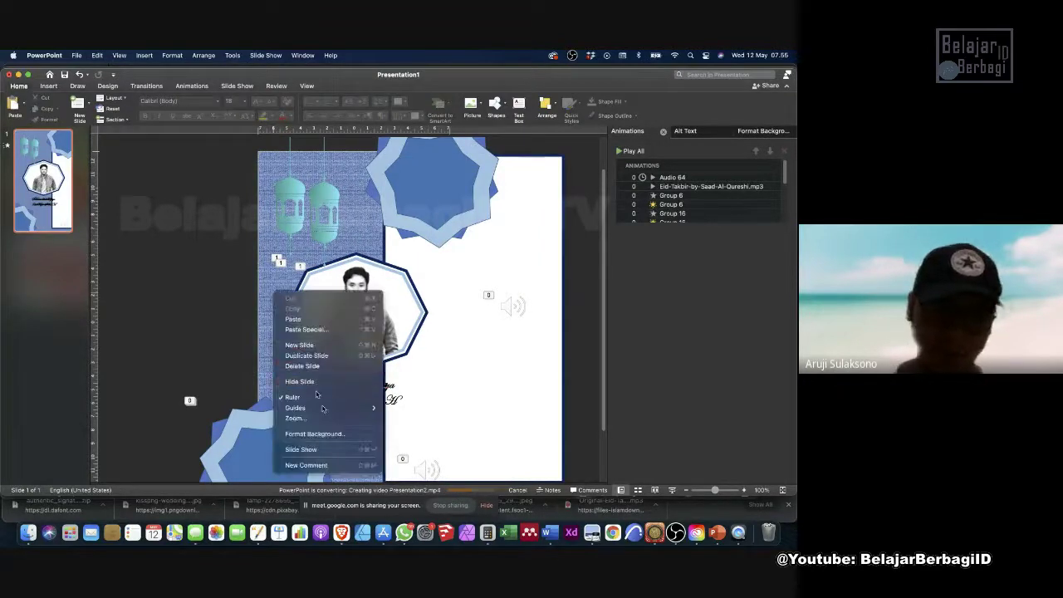
click(324, 434)
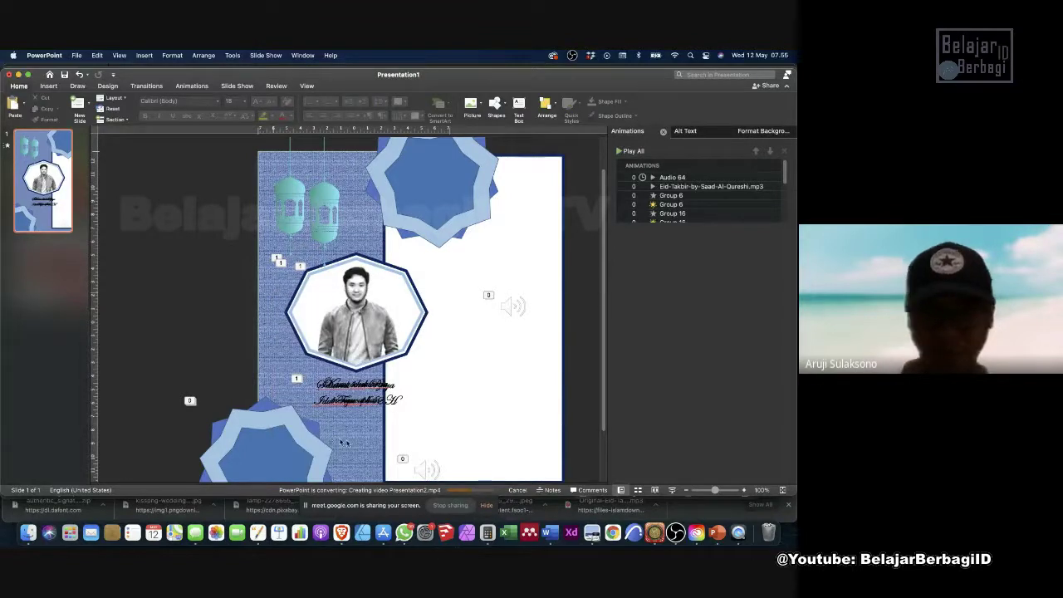
click(756, 133)
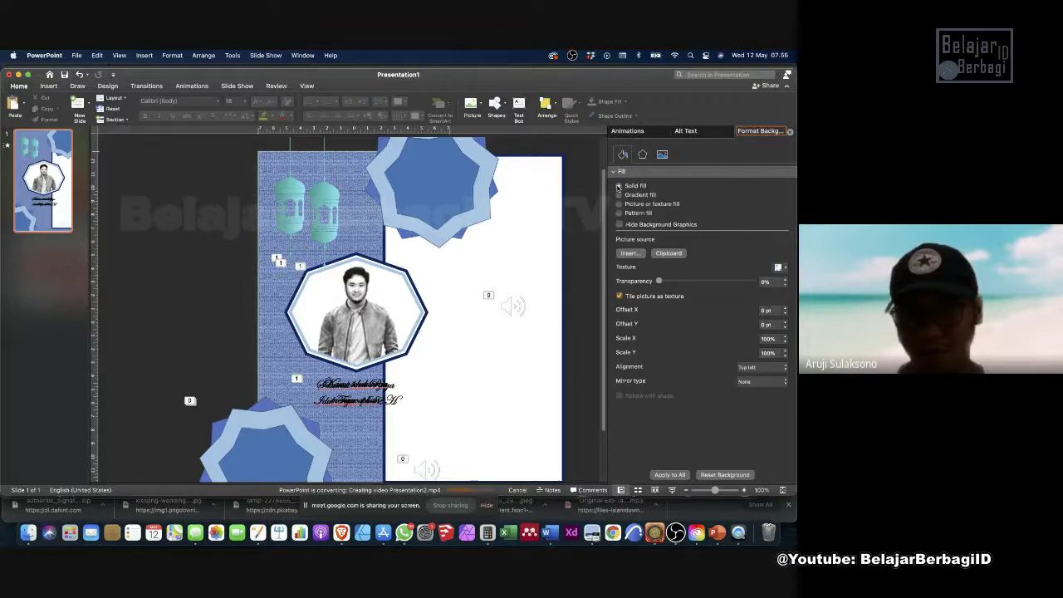
click(618, 186)
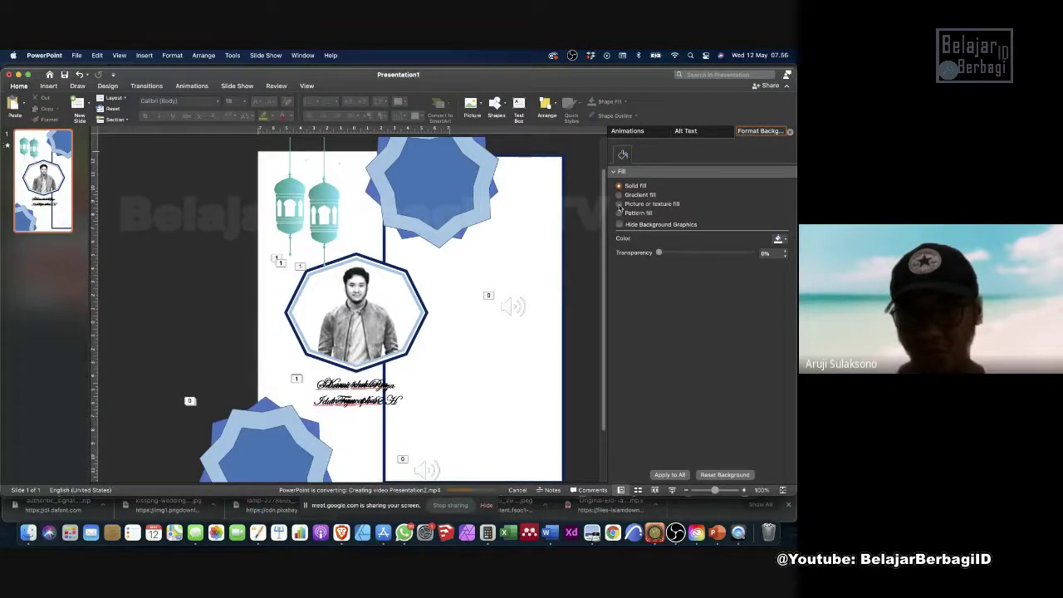
click(619, 204)
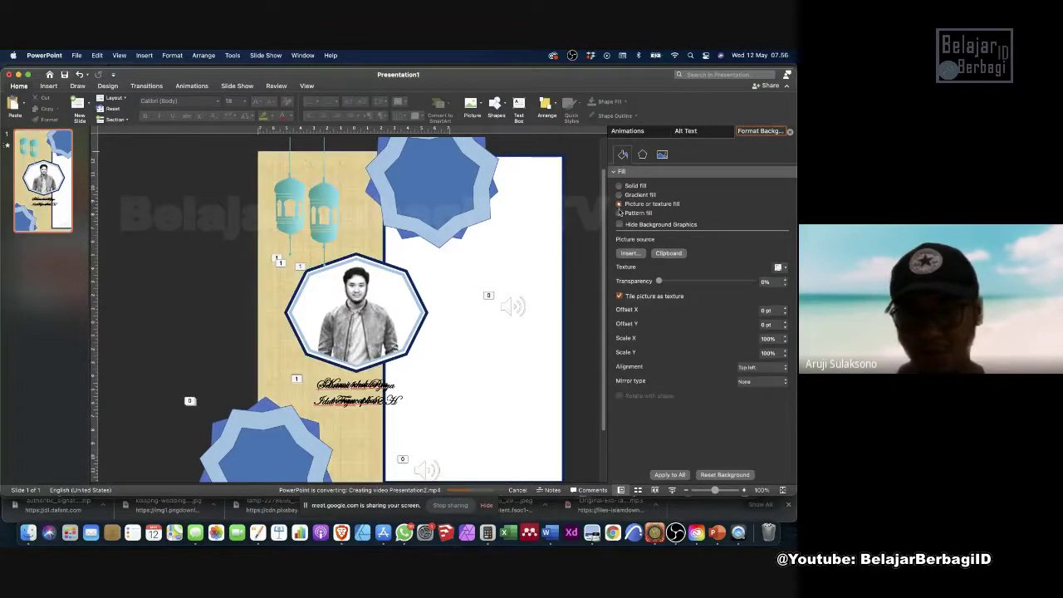
key(super+z)
key(super+y)
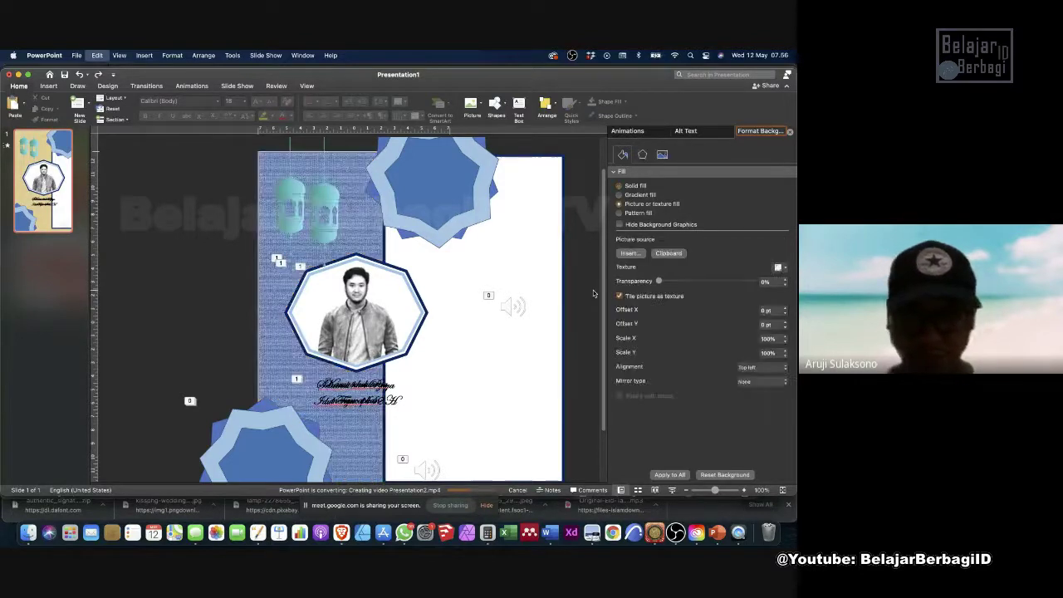
Undo the remaining trial edits until the white rectangle is back in place over the card's textured background.
key(super+y)
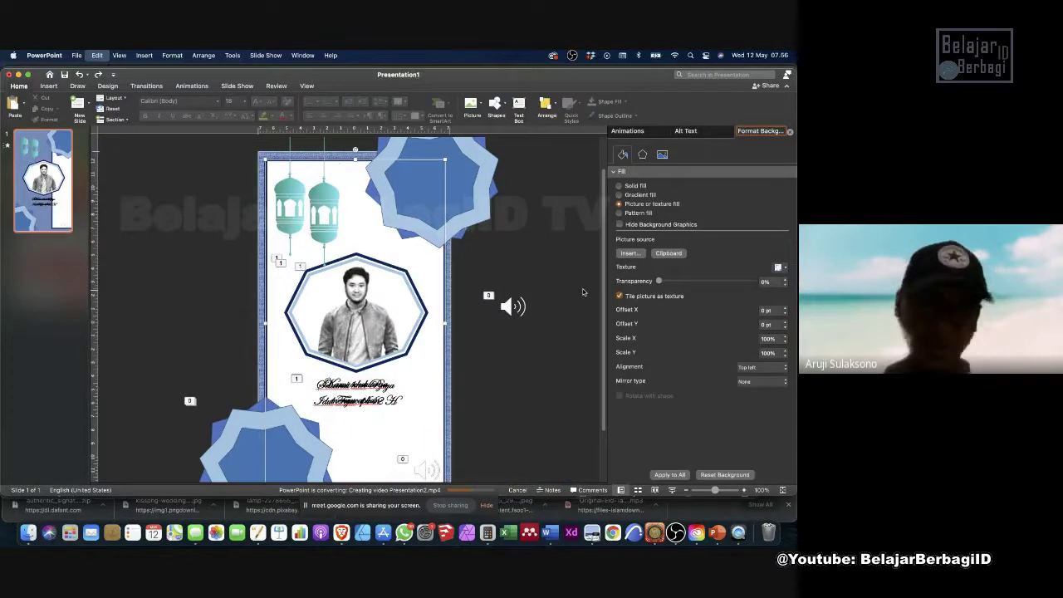
key(super+z)
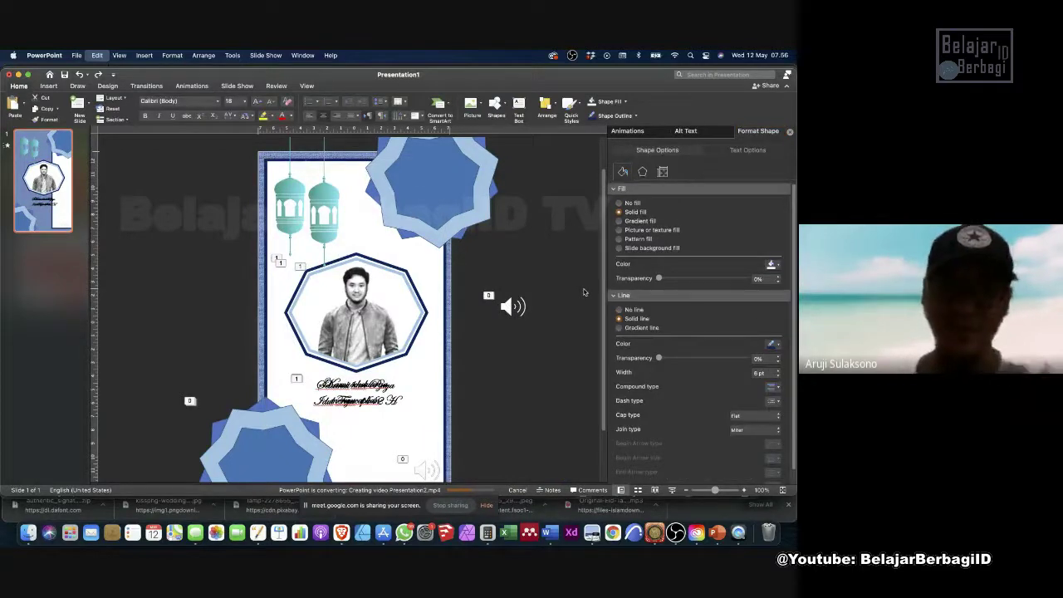
key(super+z)
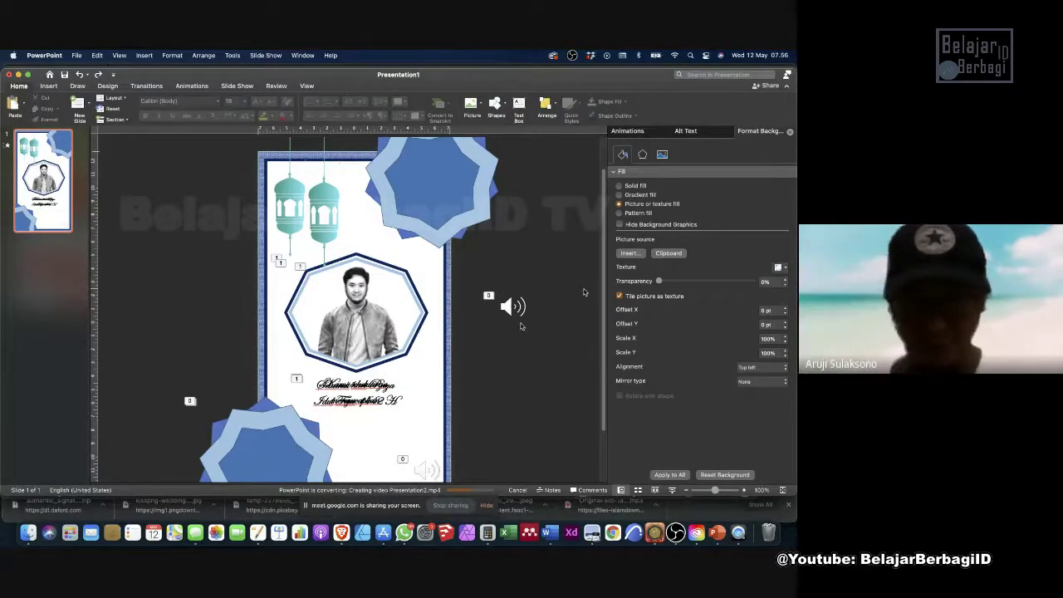
Switch to Google Meet to read the participants' chat questions and return to PowerPoint.
click(405, 532)
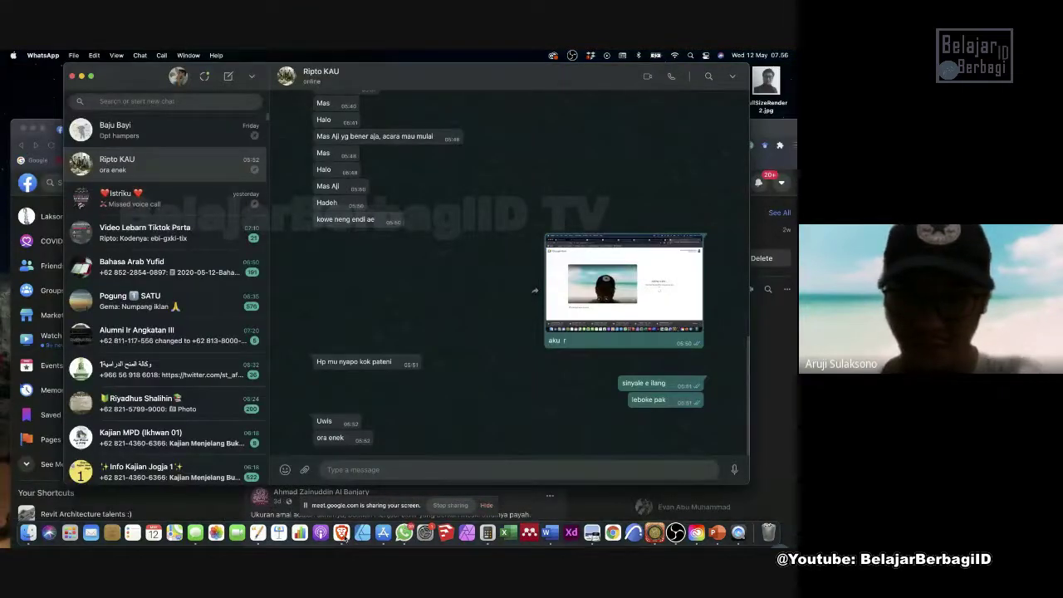
key(super+Tab)
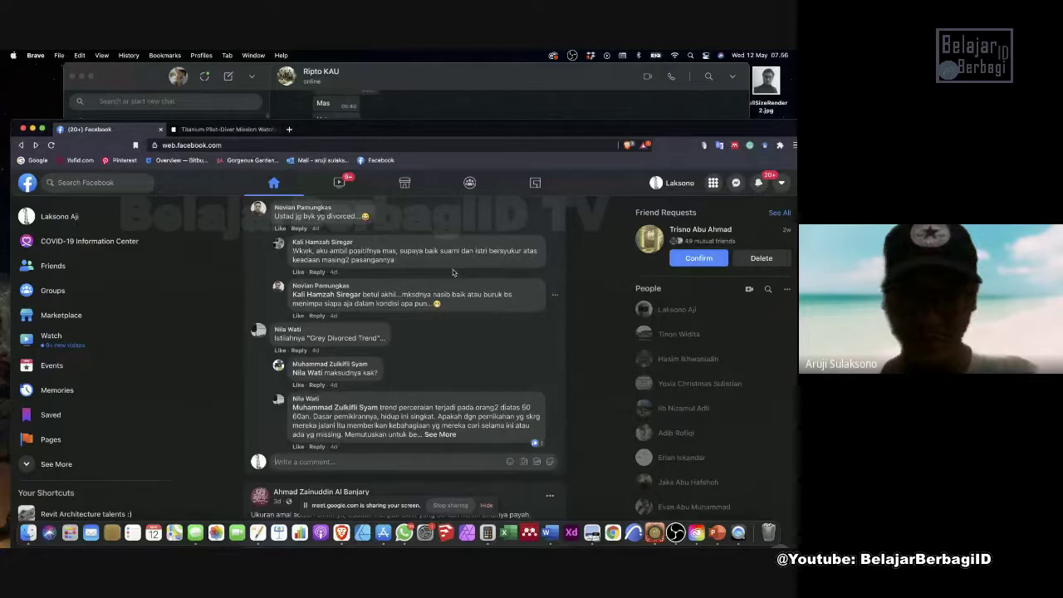
key(super+Tab)
key(super+Tab)
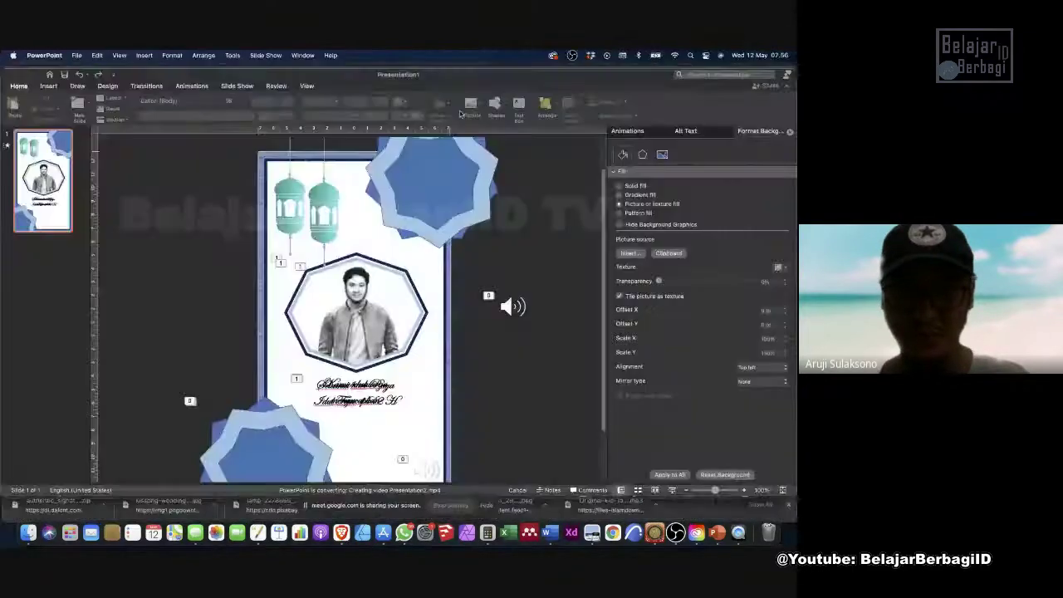
click(341, 534)
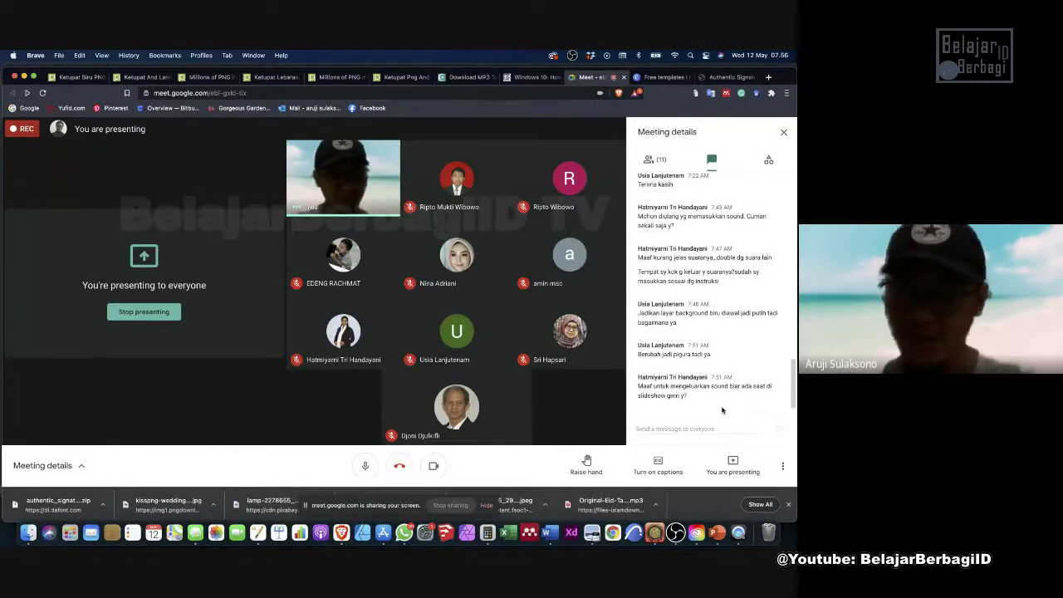
click(719, 528)
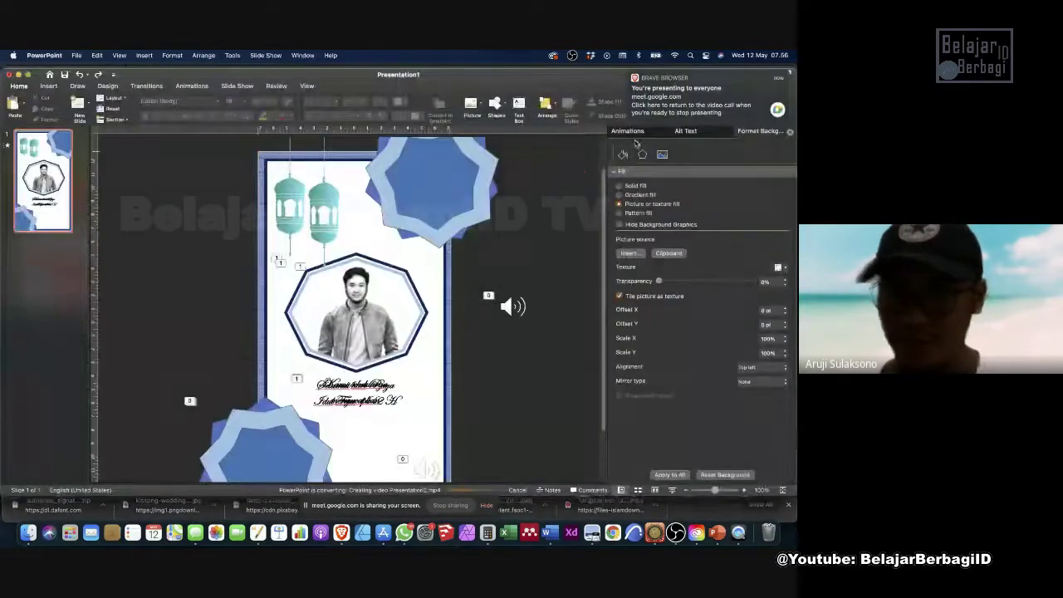
Open the card's animation list and examine the order and timing of its two audio entries.
click(632, 133)
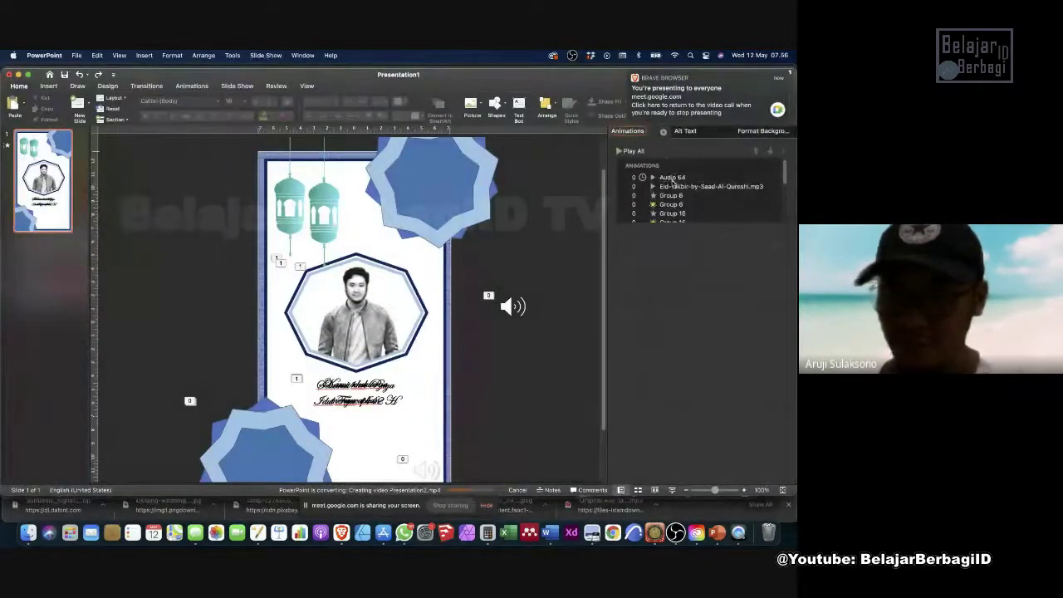
click(673, 178)
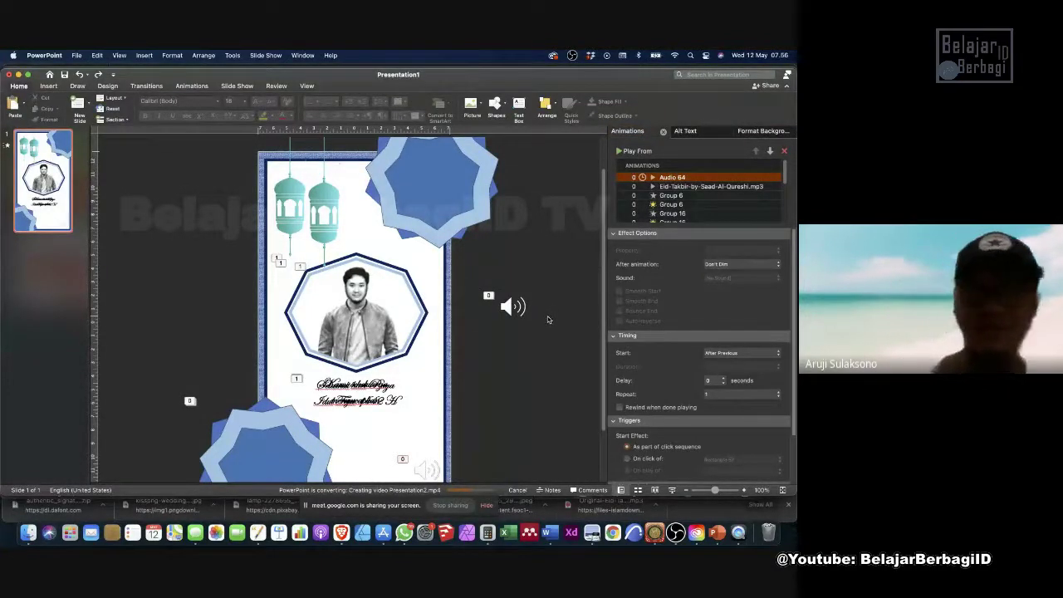
click(669, 188)
mouse_move(669, 189)
mouse_down()
mouse_move(670, 207)
mouse_move(665, 171)
mouse_move(671, 181)
mouse_up()
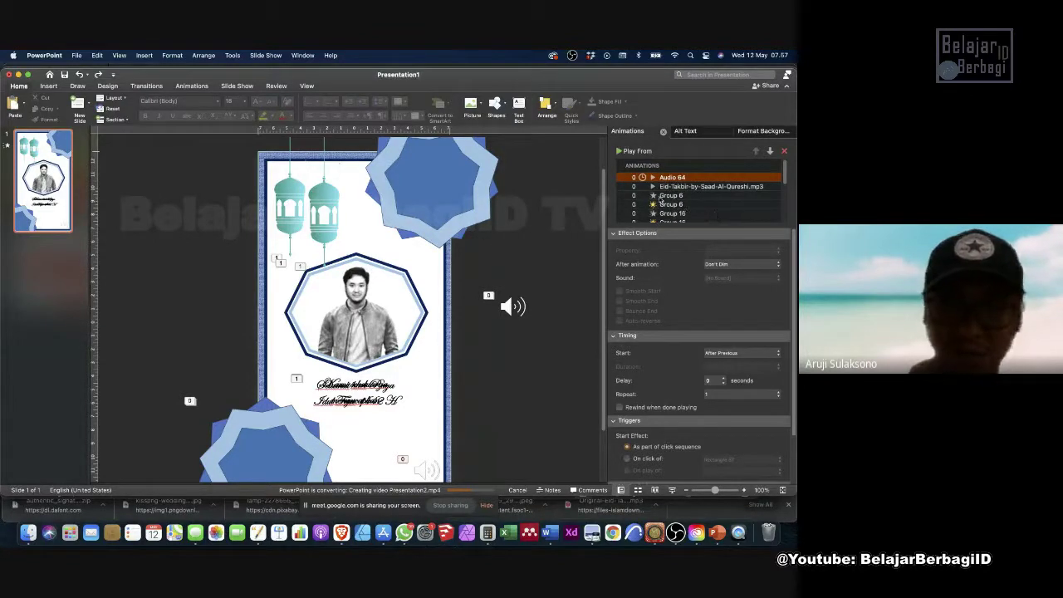
scroll(648, 201, down, 10)
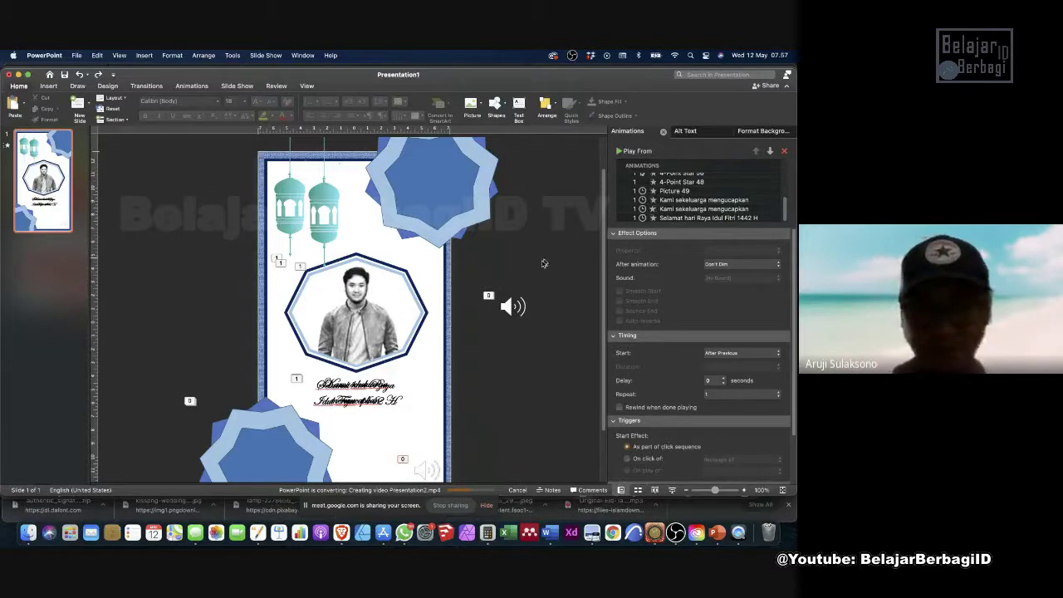
scroll(664, 206, up, 5)
scroll(505, 223, down, 4)
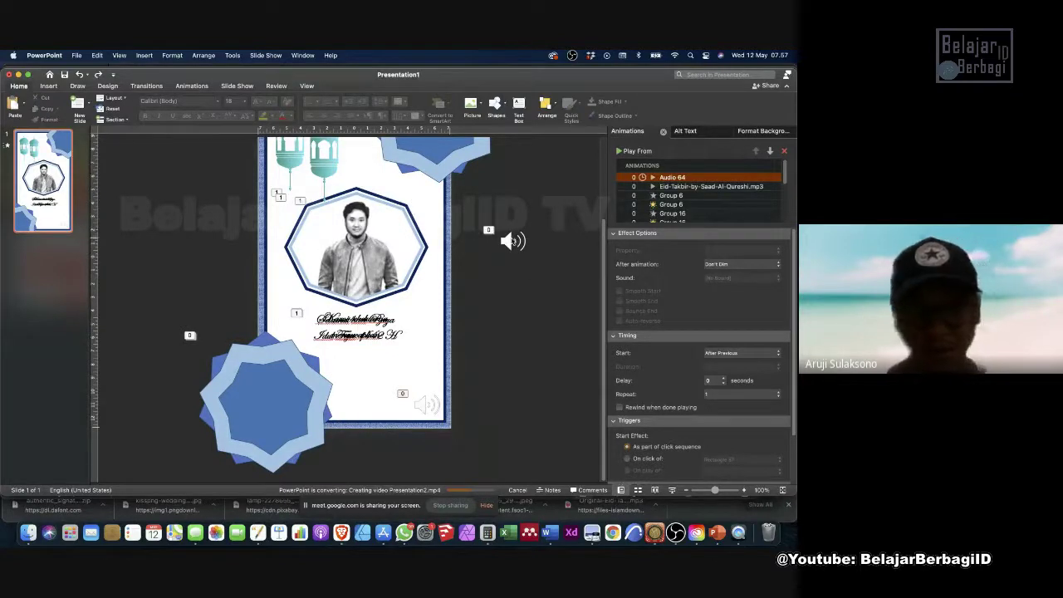
Delete both audio clips, the one beside the slide and the one in the card's lower-right corner.
click(511, 242)
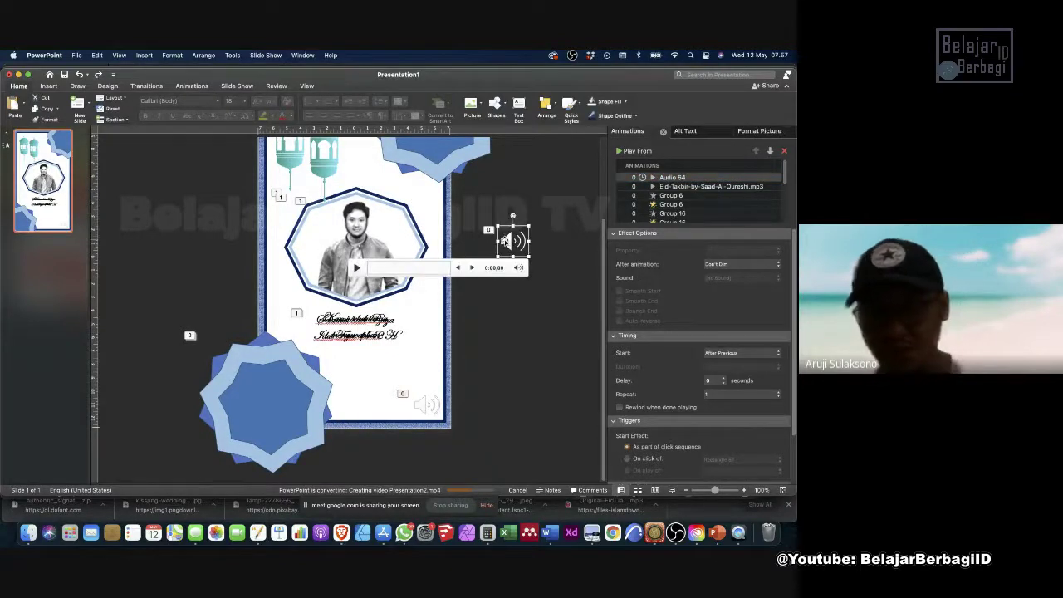
click(481, 288)
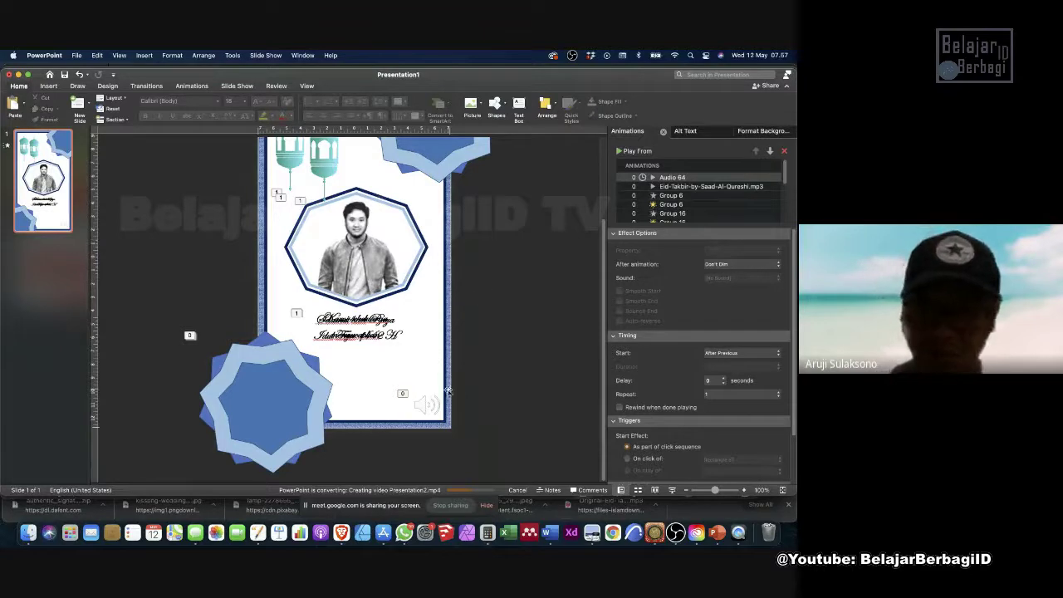
click(432, 401)
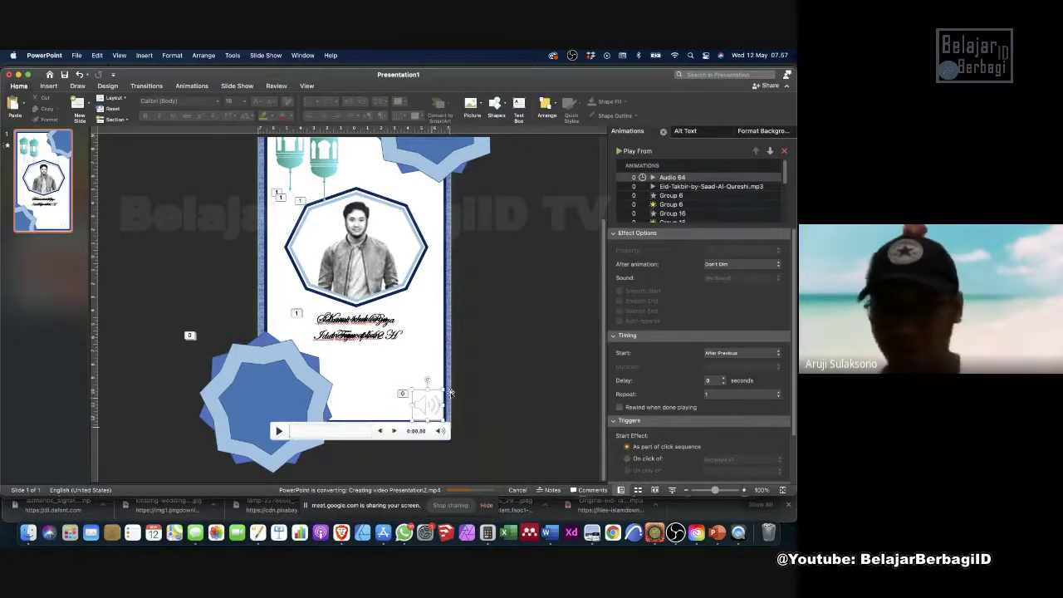
click(453, 394)
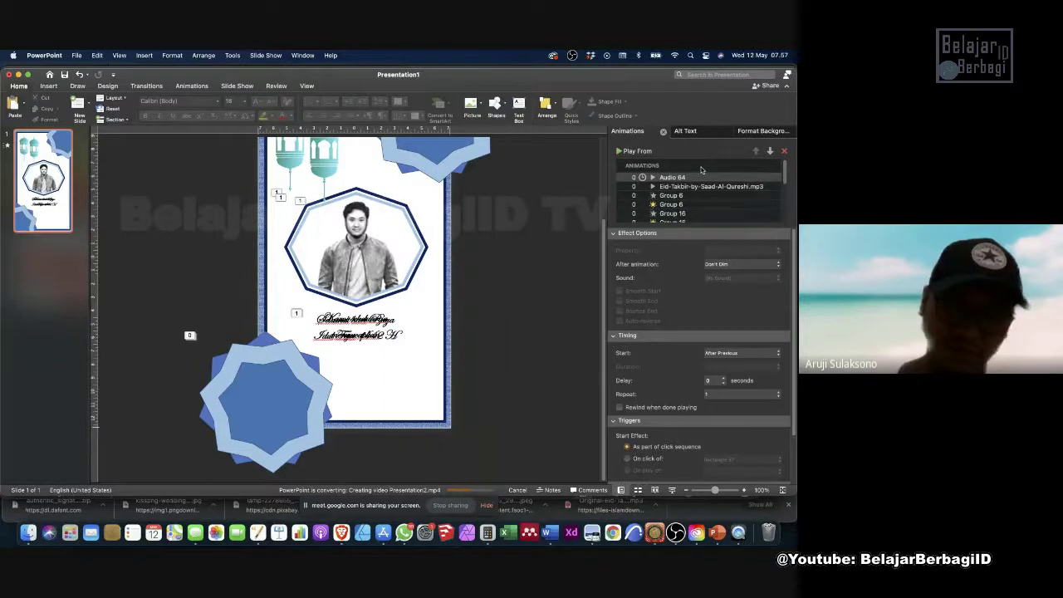
key(Delete)
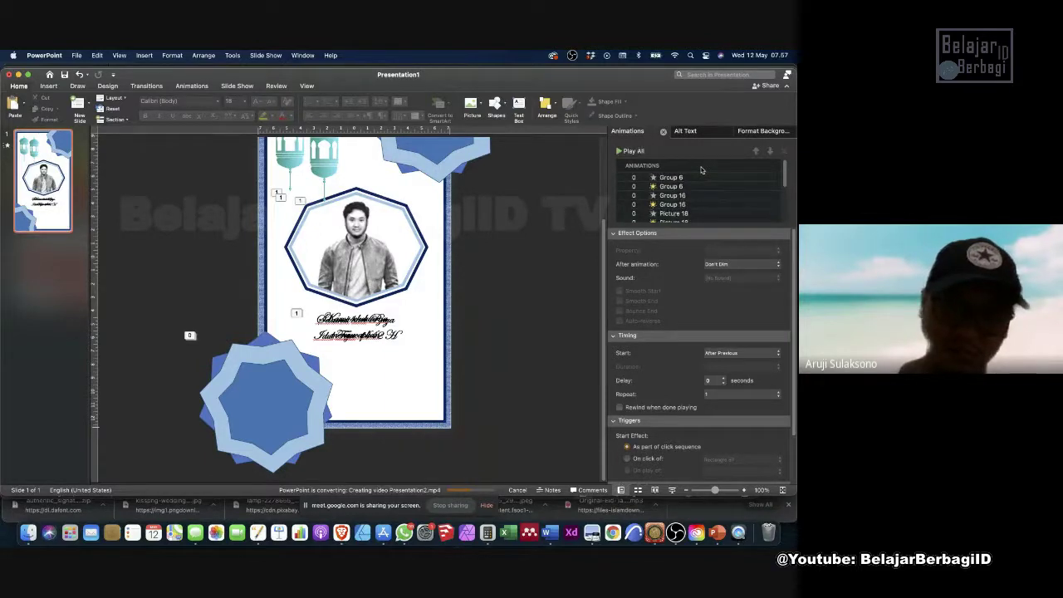
Insert the audio file Eid-Takbir-by-Saad-Al-Qureshi.mp3 into the slide.
click(48, 86)
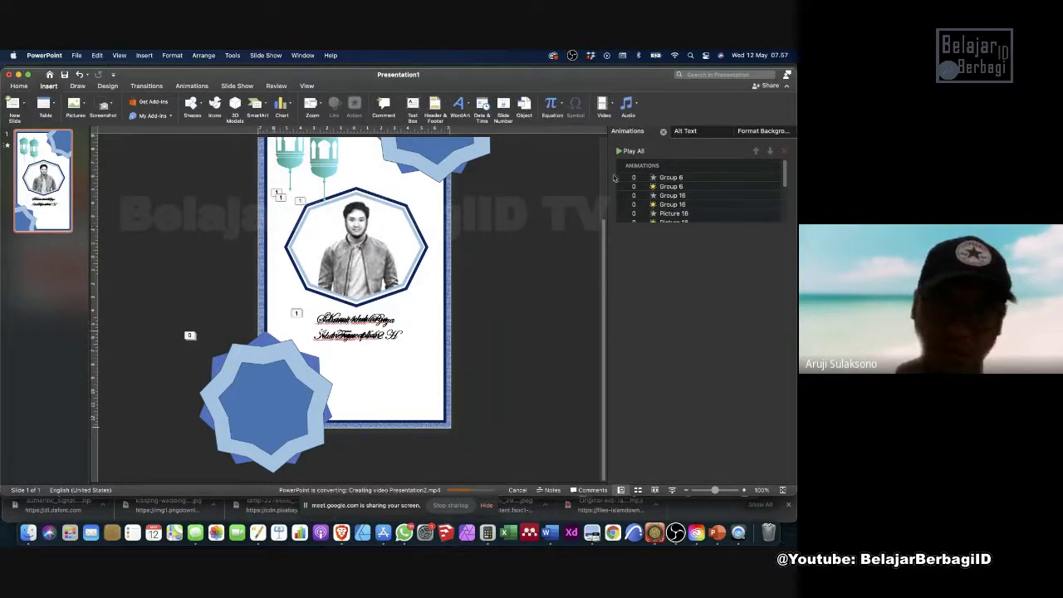
click(628, 105)
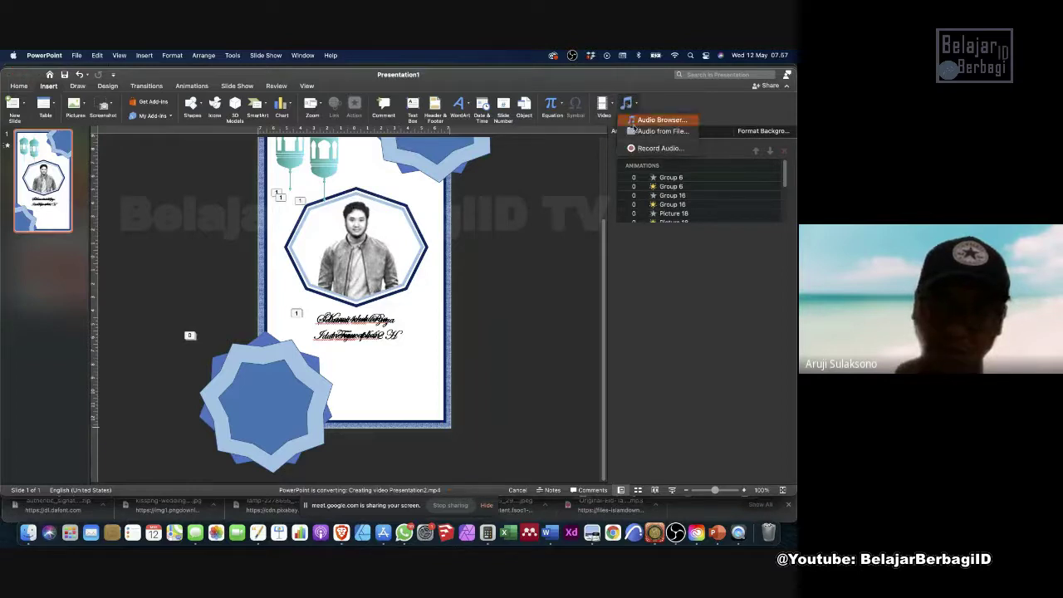
click(638, 134)
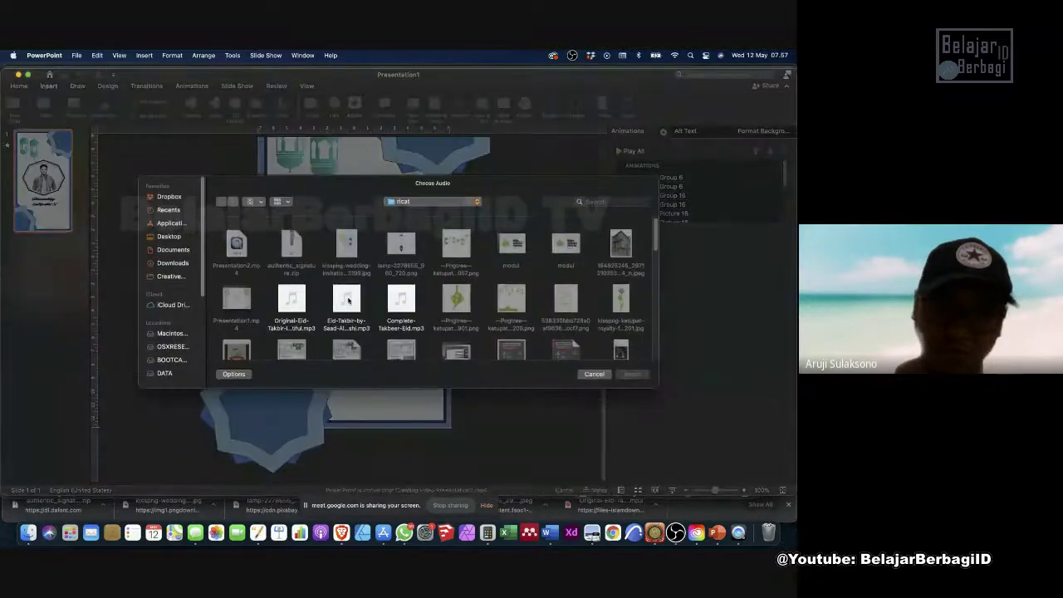
click(349, 301)
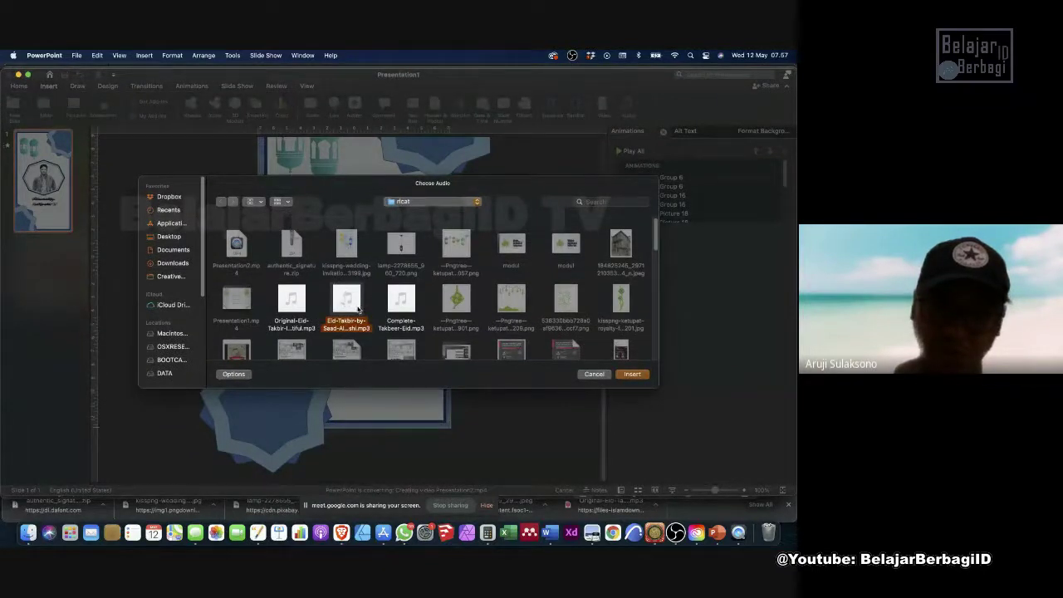
click(631, 373)
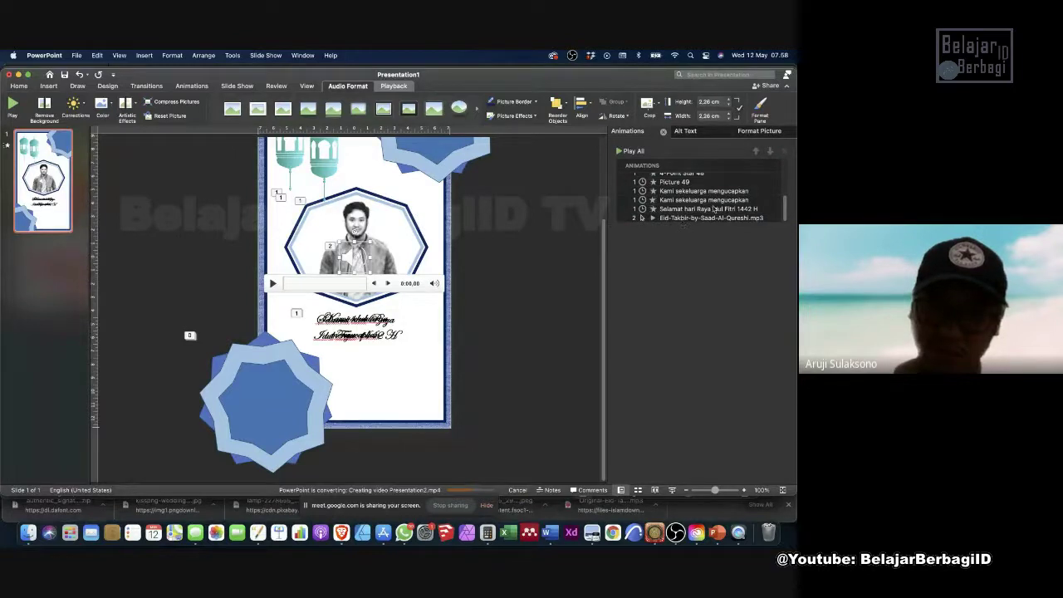
Move the takbir audio to the start of the animation order and set it to start With Previous.
click(712, 219)
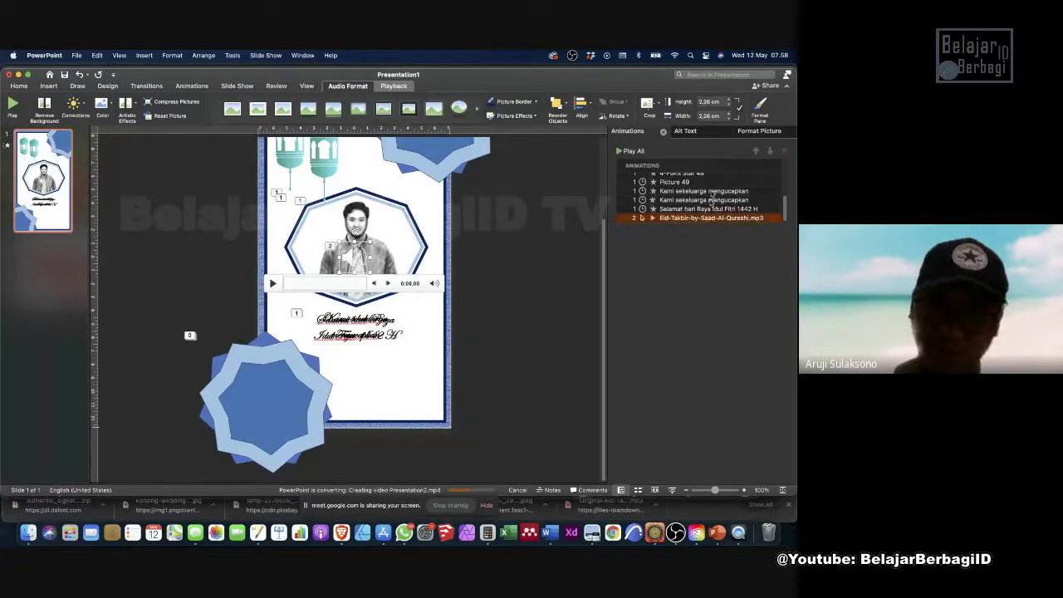
scroll(715, 191, up, 5)
scroll(713, 179, up, 2)
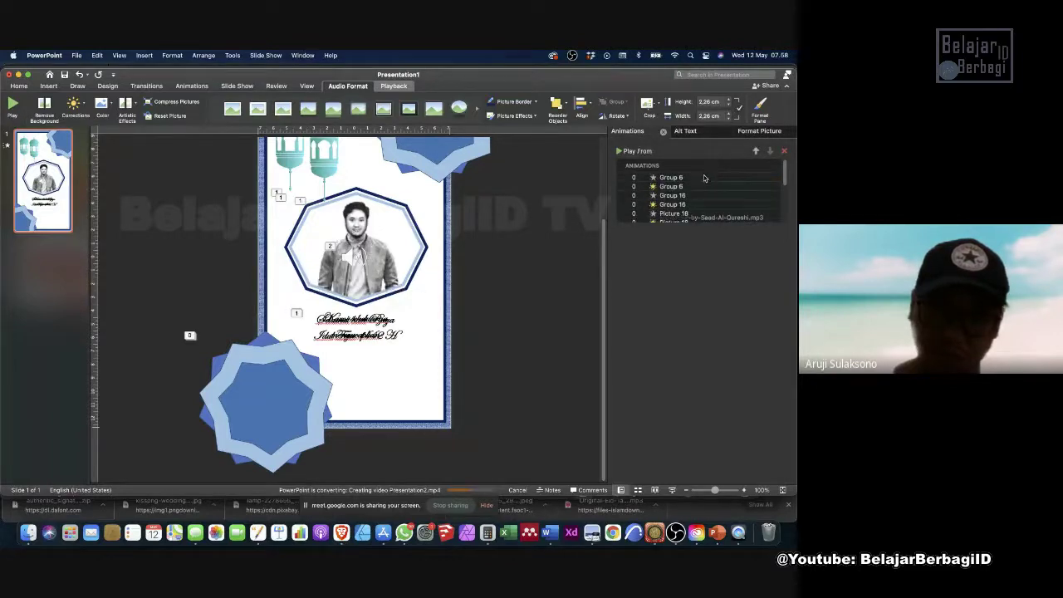
drag(704, 178, 705, 177)
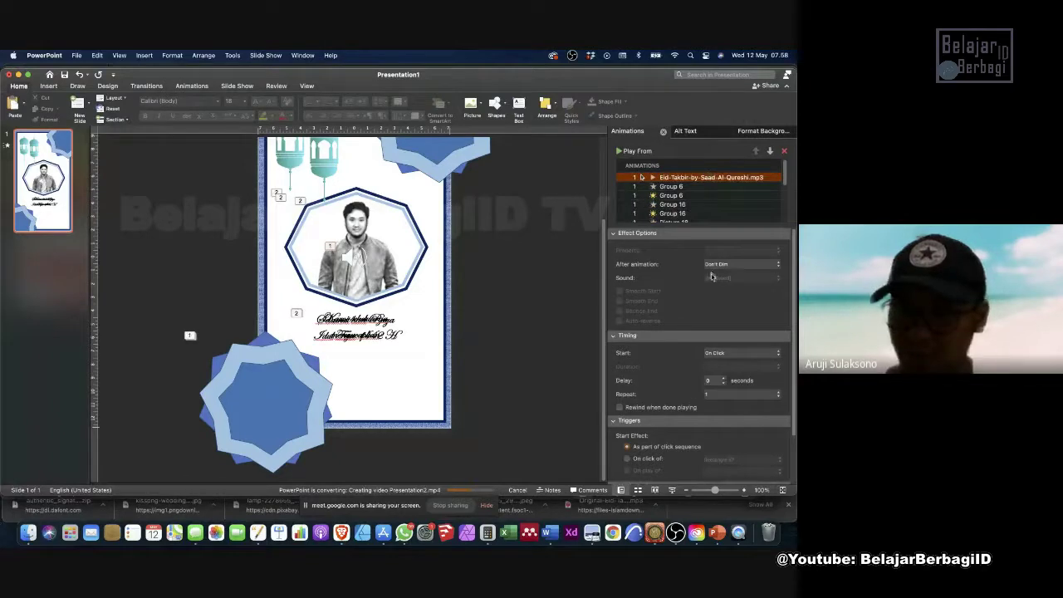
click(722, 354)
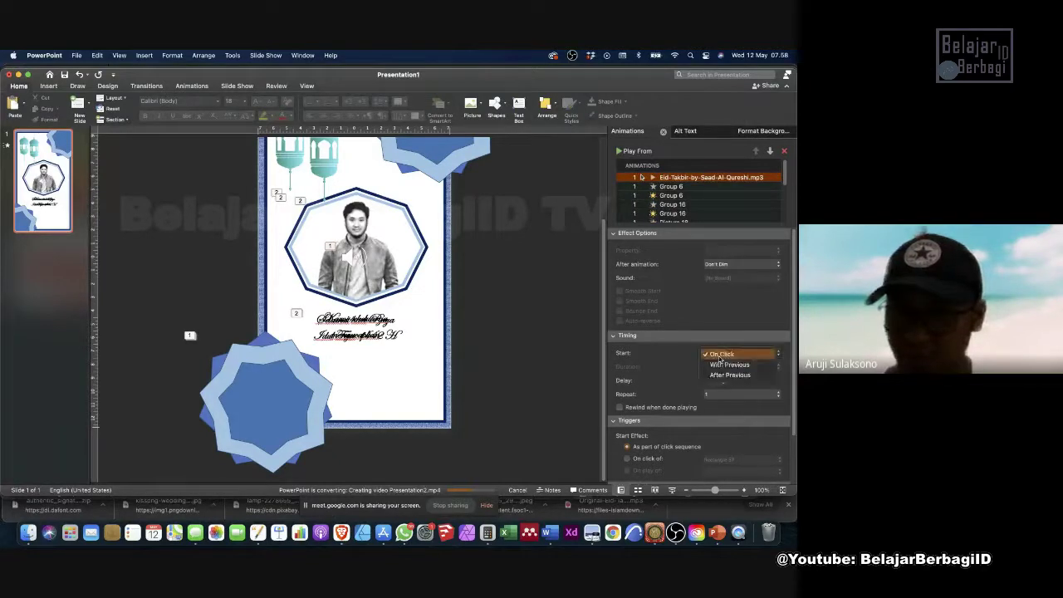
click(718, 363)
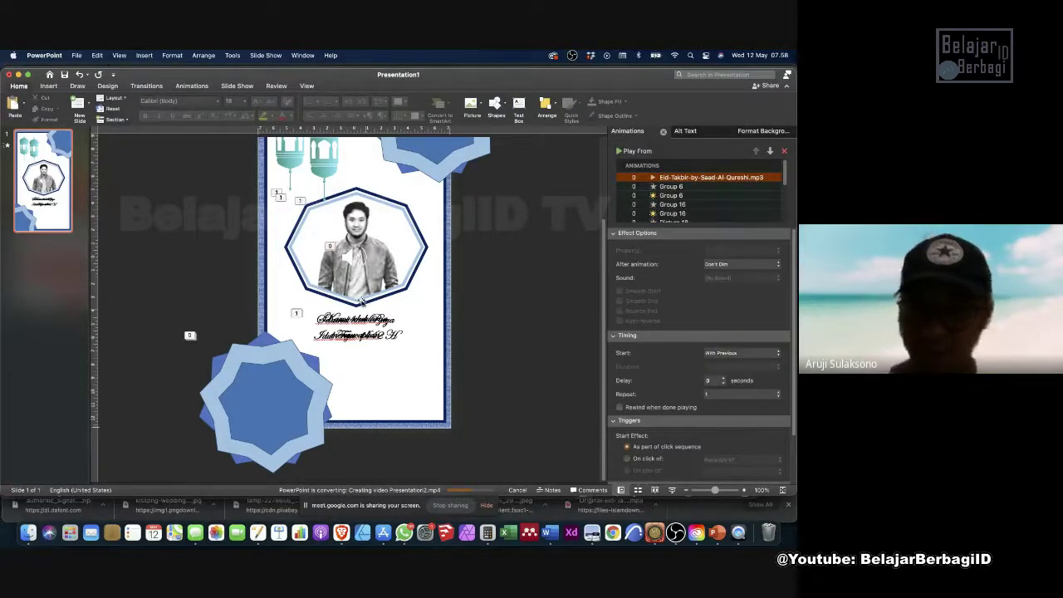
Move the audio icon off the portrait to the empty area right of the slide, at about 18.3 cm left and 11 cm top.
mouse_move(350, 258)
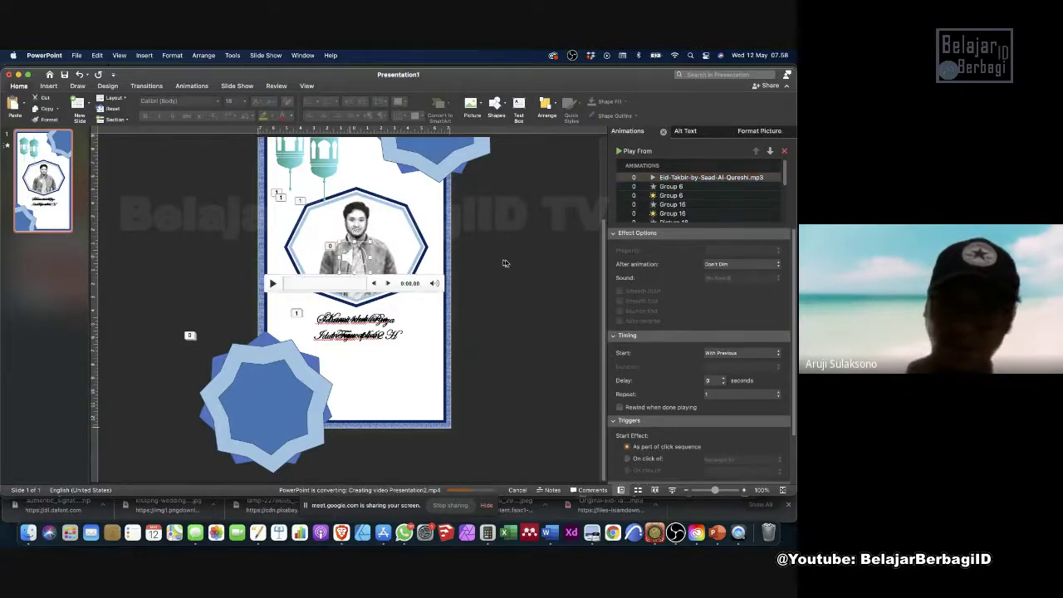
drag(490, 263, 520, 263)
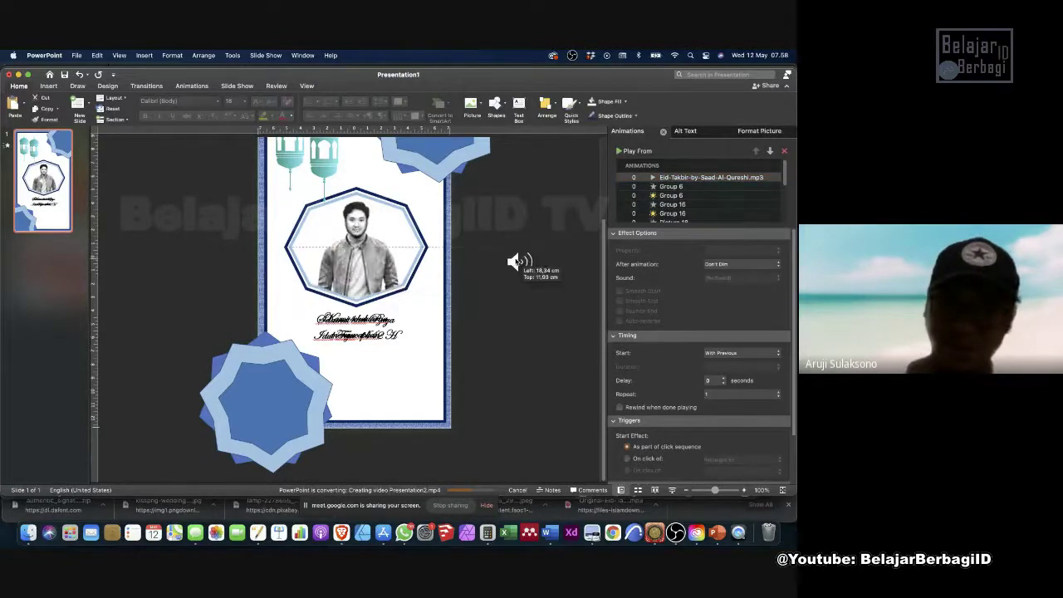
click(546, 207)
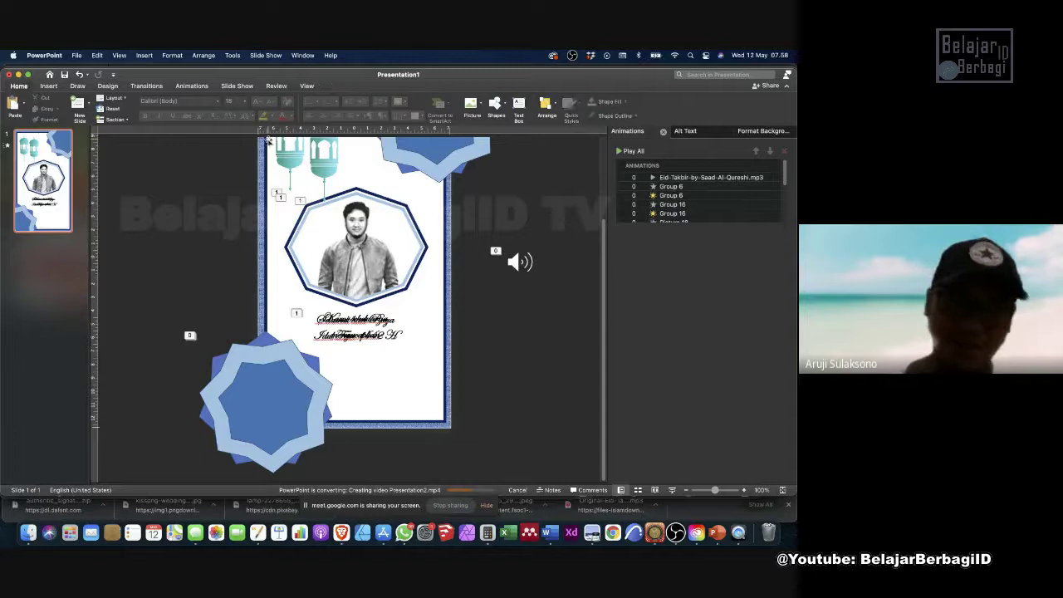
Play the slide show from the start to check the animated card with its takbir audio, and return to editing.
click(237, 86)
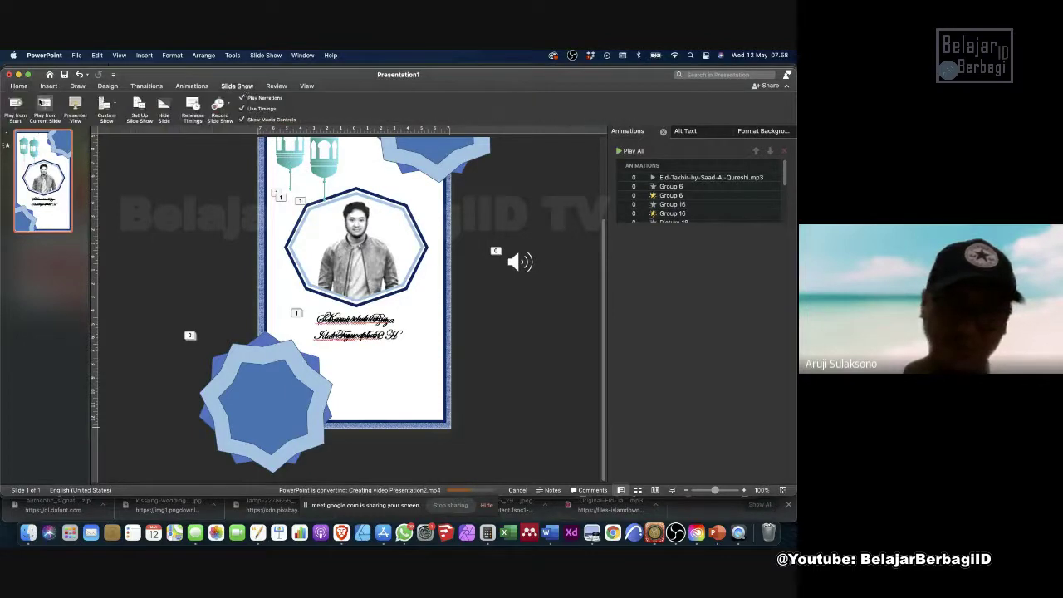
click(15, 103)
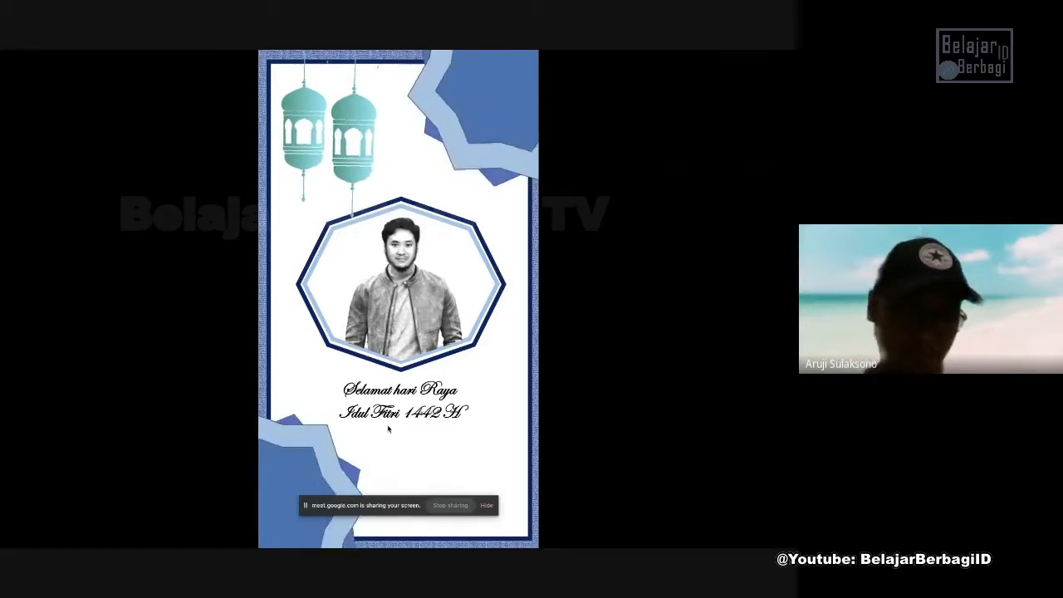
key(Escape)
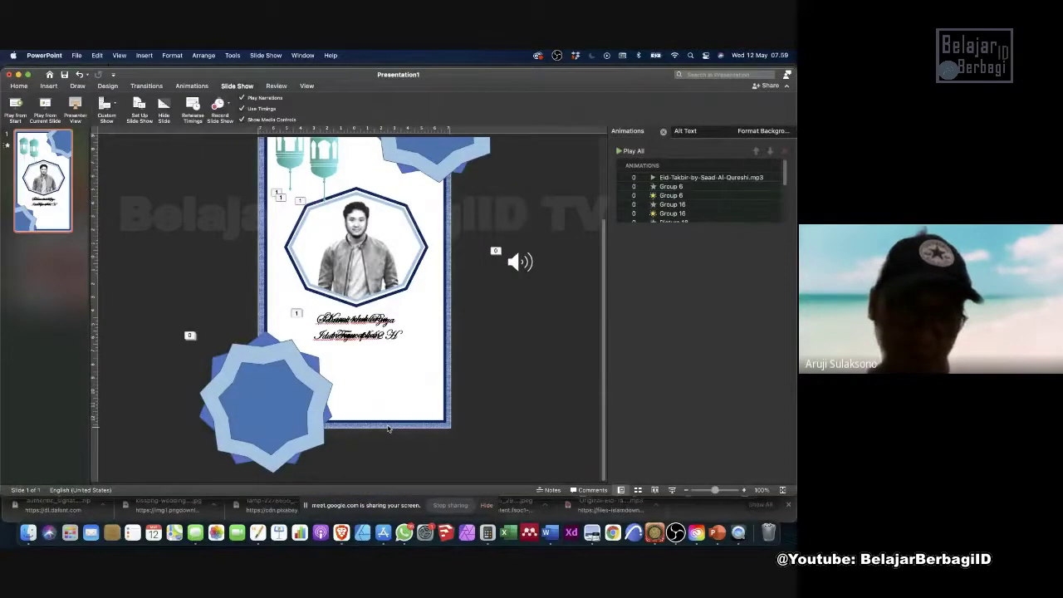
scroll(525, 366, up, 3)
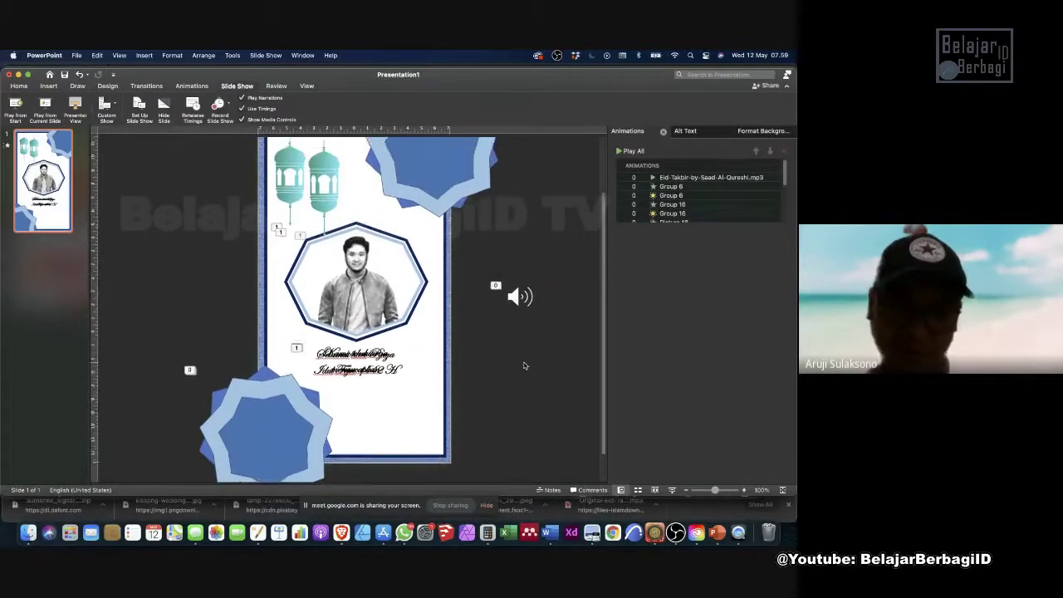
scroll(524, 365, up, 1)
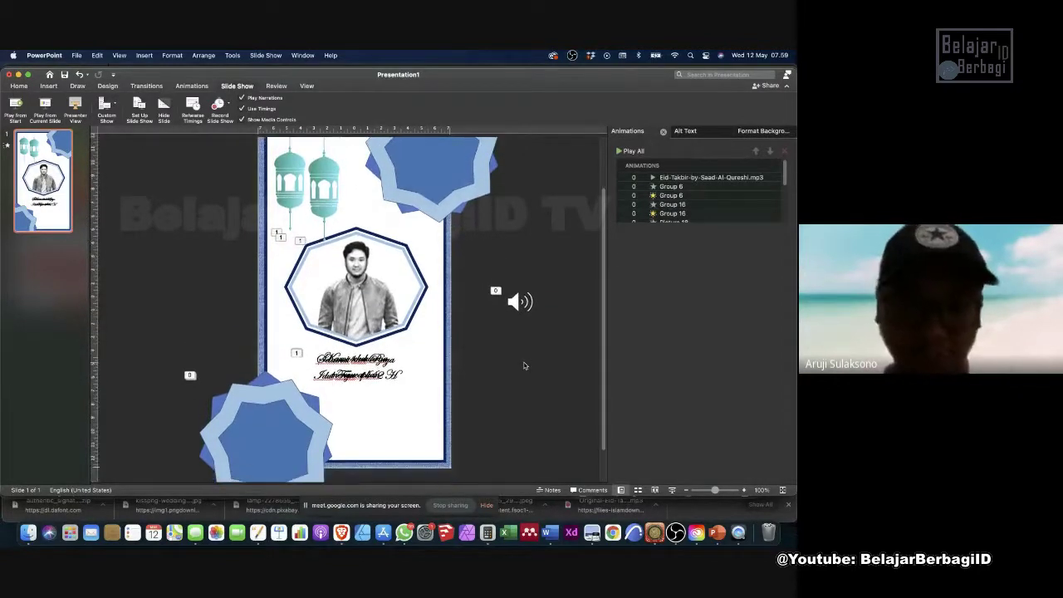
scroll(524, 365, up, 5)
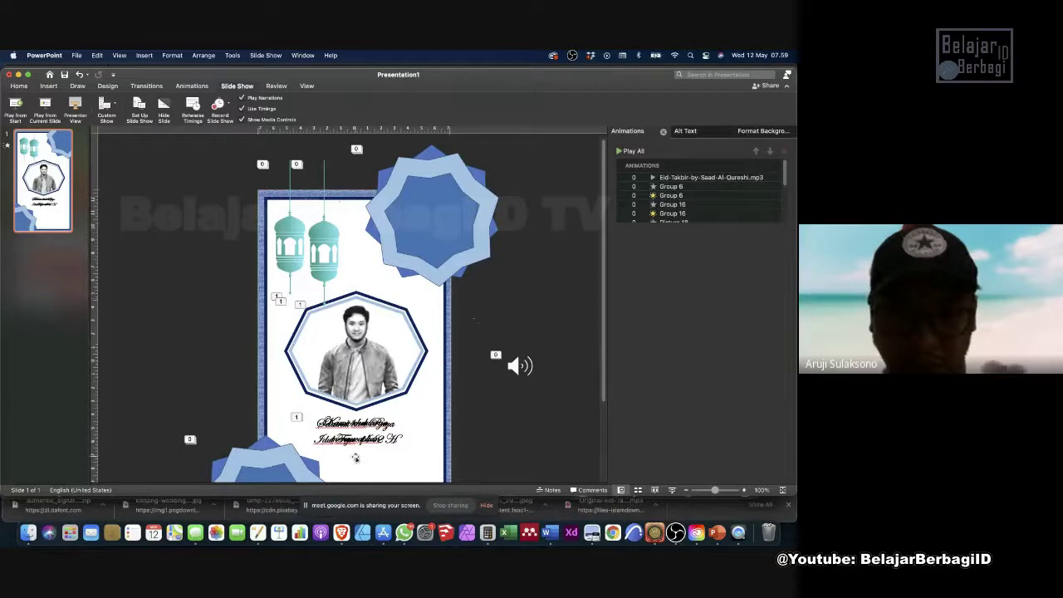
scroll(396, 461, down, 5)
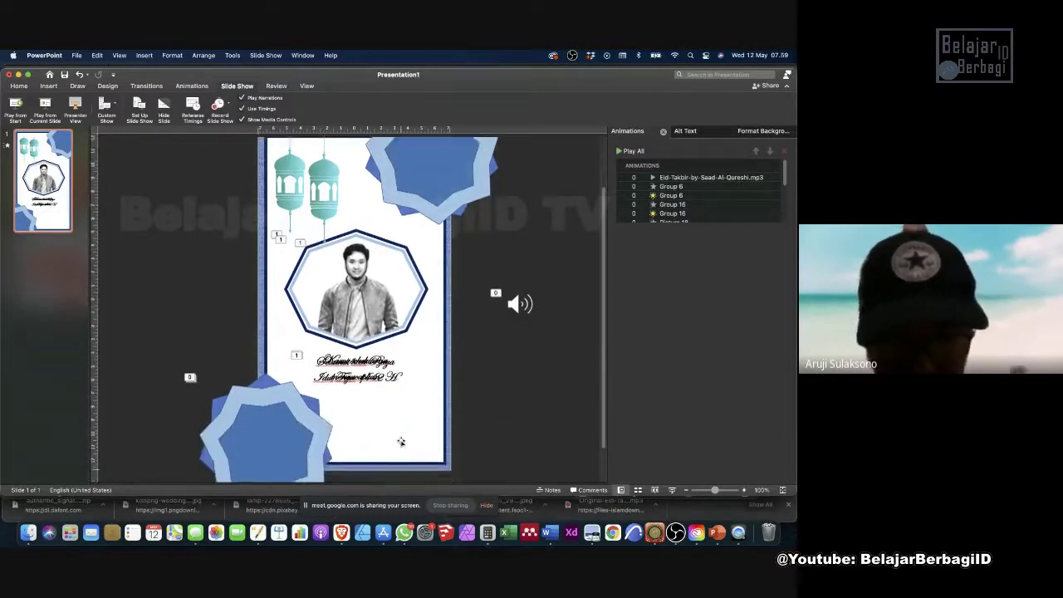
Preview the exported video Presentation2.mp4 from the ricat folder in Finder, and return to the presentation in PowerPoint.
click(28, 532)
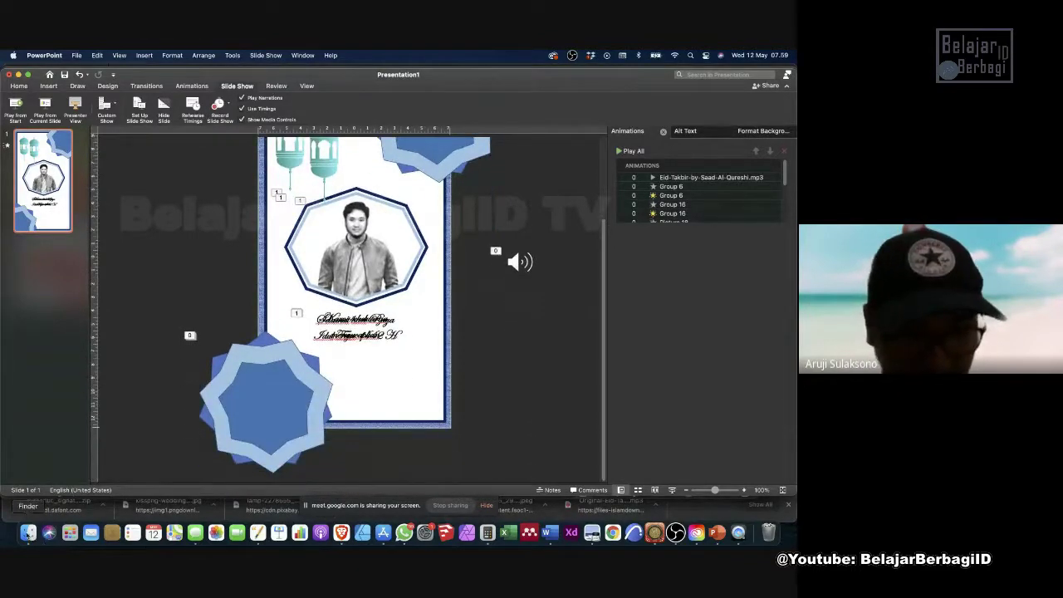
drag(636, 207, 349, 180)
click(388, 334)
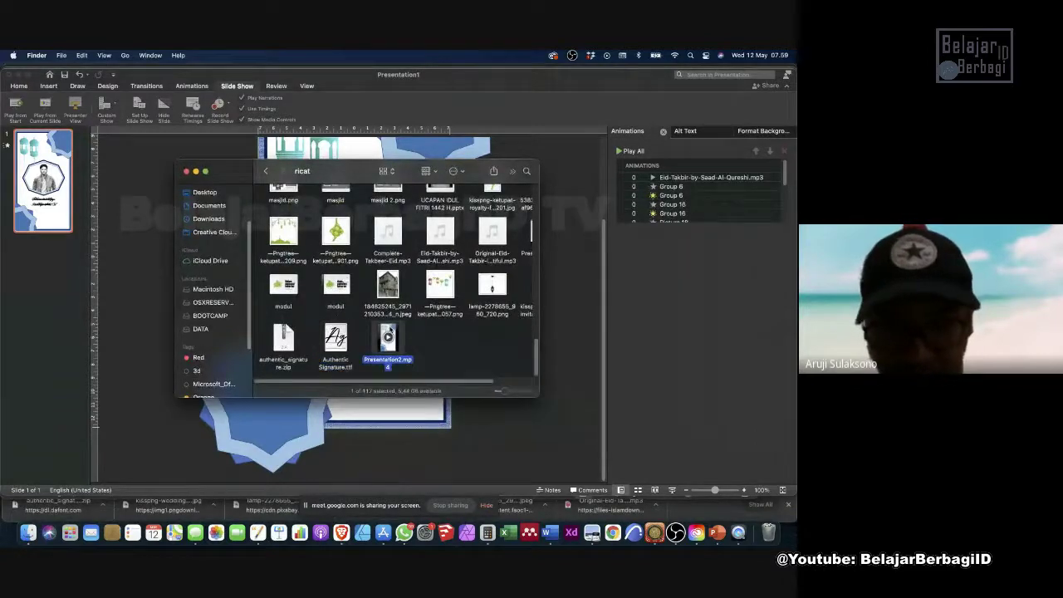
key(space)
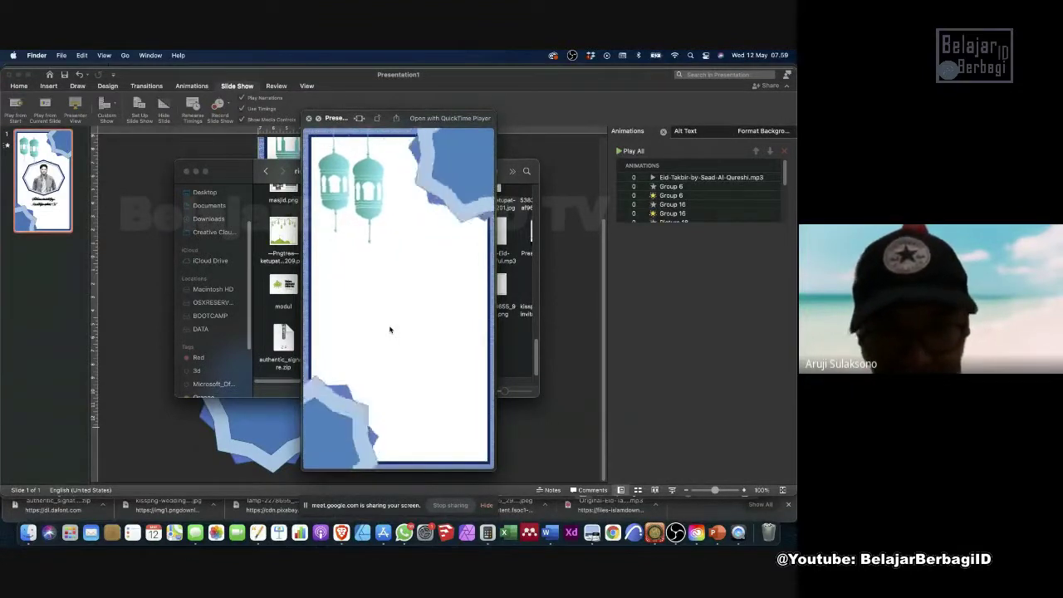
mouse_move(417, 349)
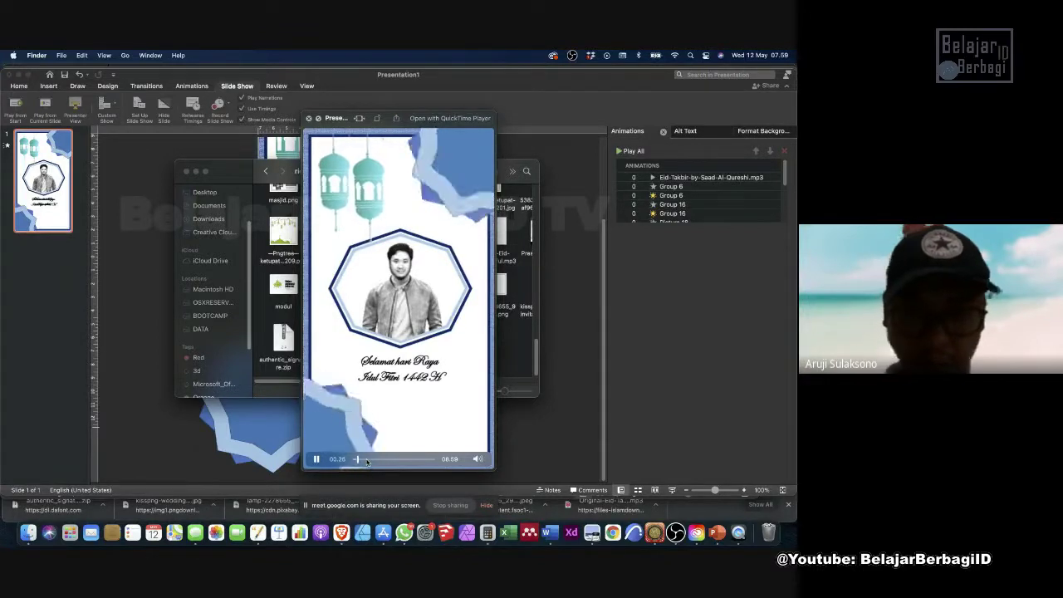
key(space)
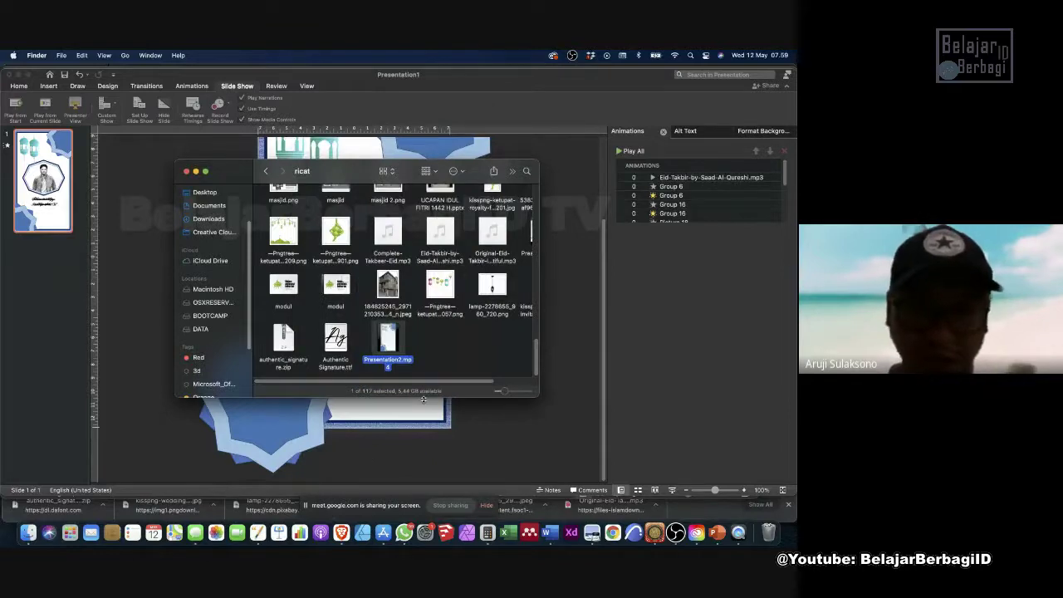
click(521, 409)
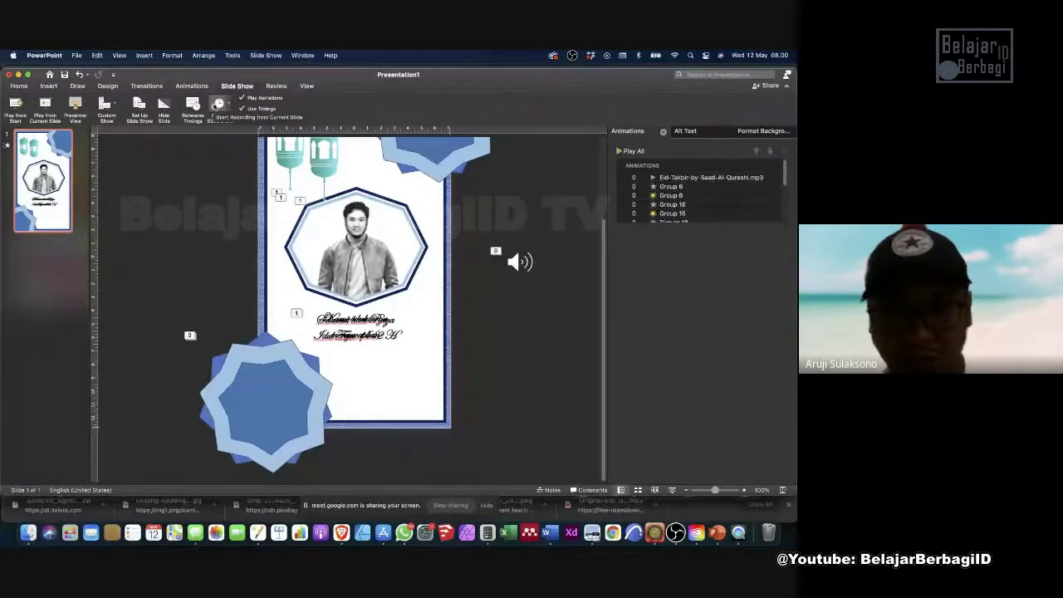
Look through the slide and its animation order, play the slide show from the start, and return to editing.
scroll(323, 235, up, 2)
scroll(322, 235, up, 2)
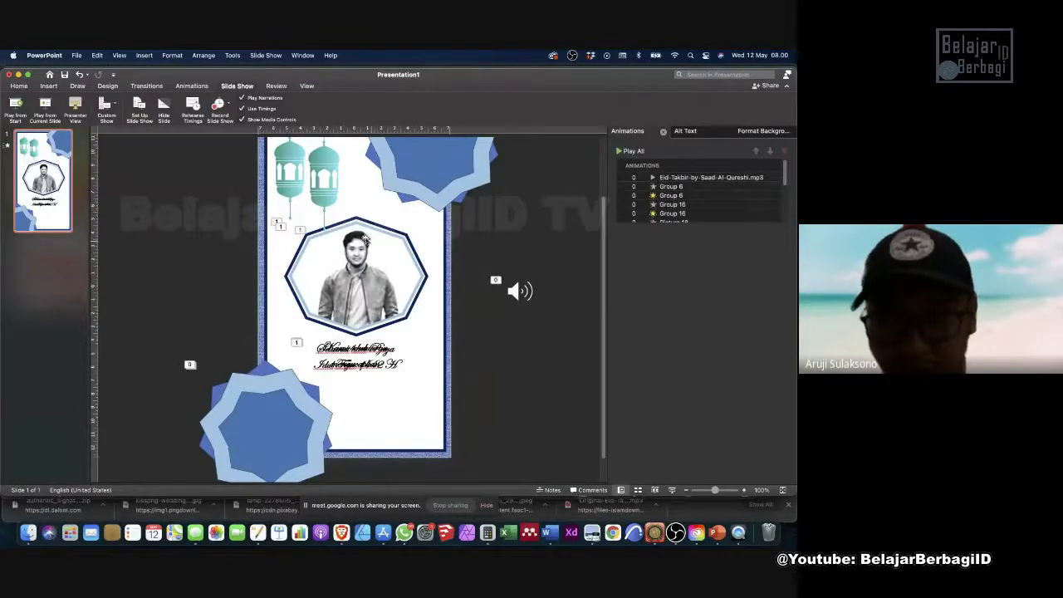
scroll(731, 207, down, 5)
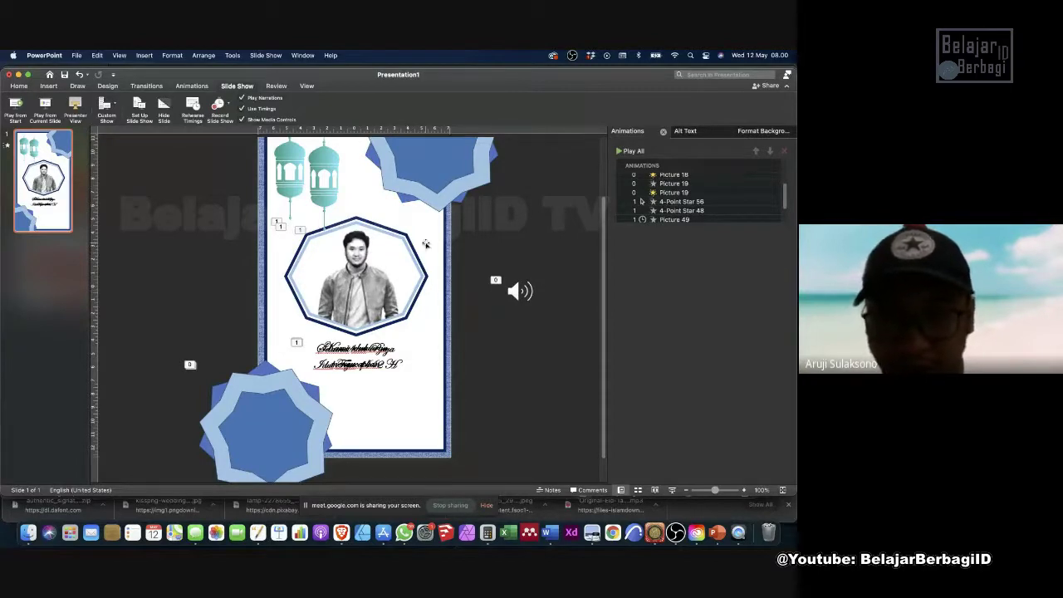
scroll(656, 191, up, 3)
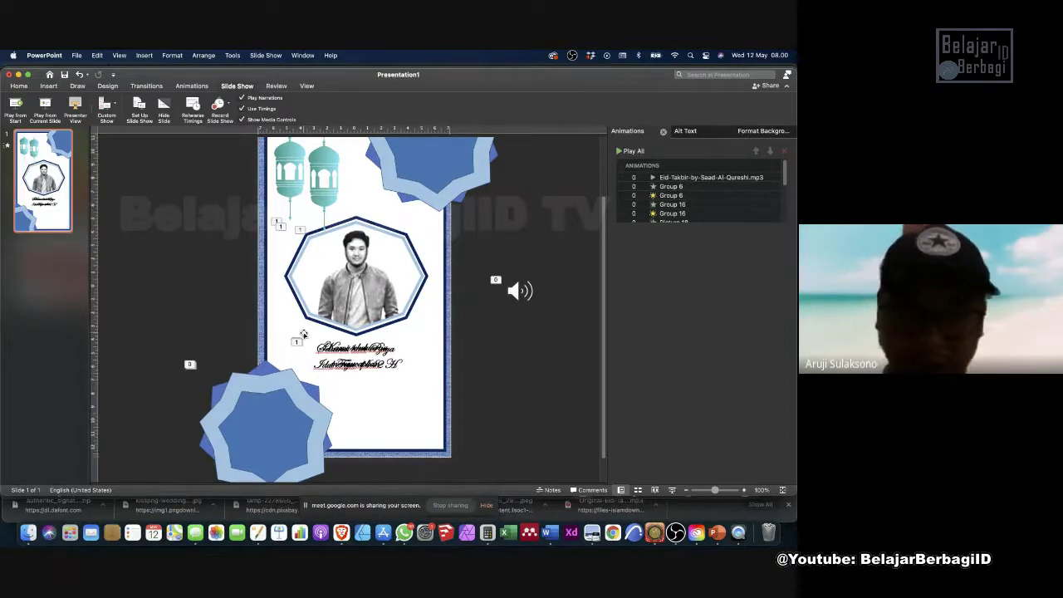
scroll(303, 334, down, 3)
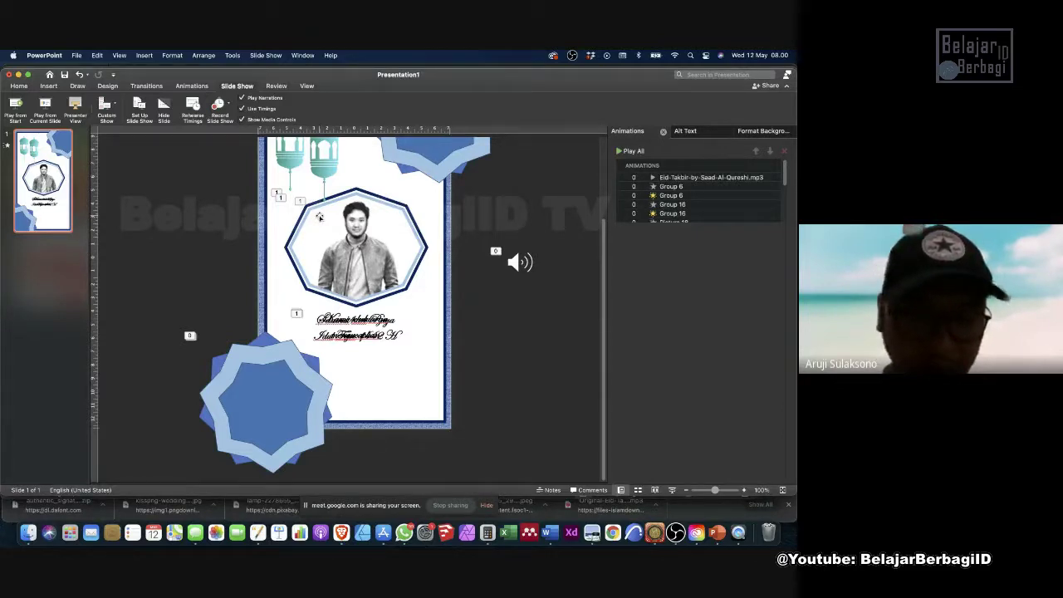
scroll(654, 181, down, 5)
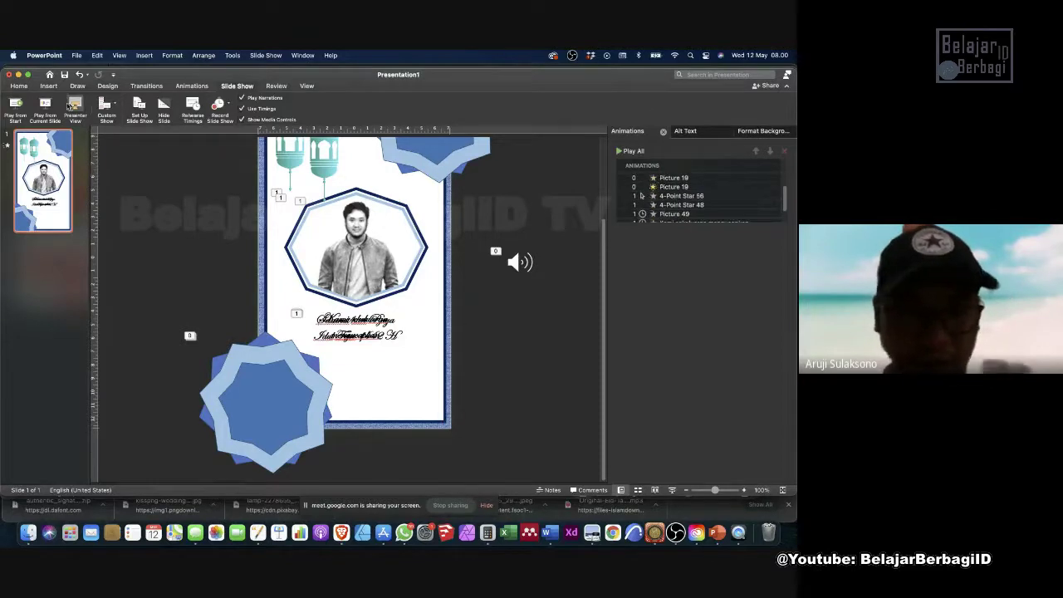
click(15, 104)
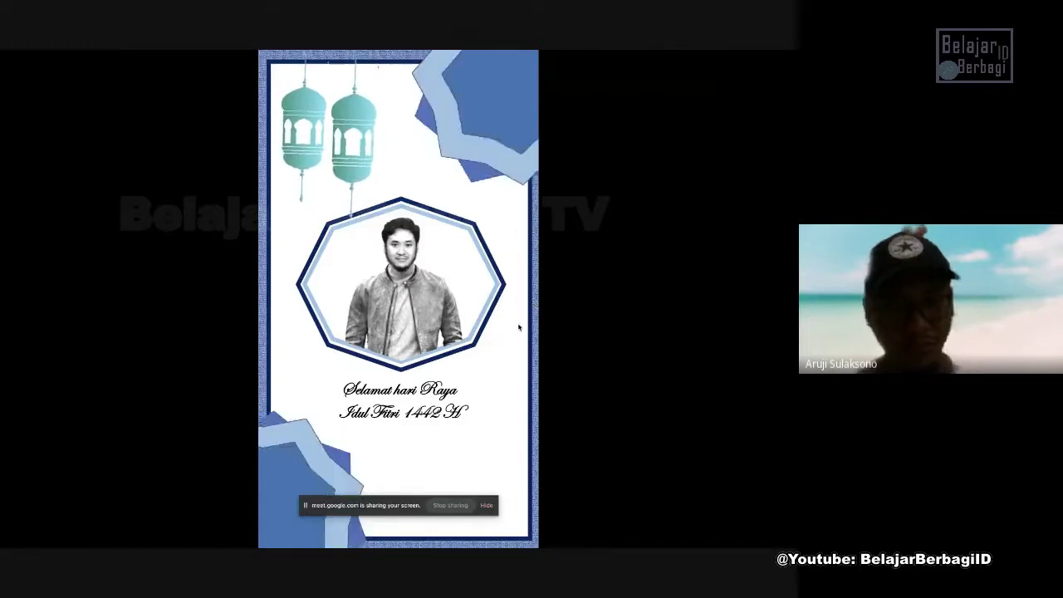
key(Escape)
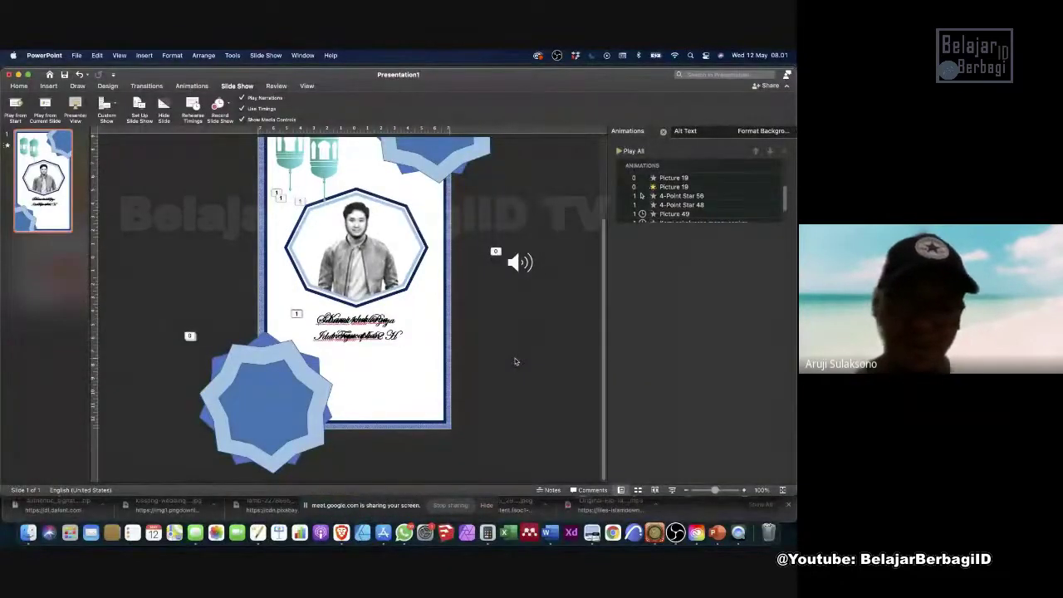
Switch to Finder, preview Presentation2.mp4 briefly and open it in QuickTime Player.
click(27, 532)
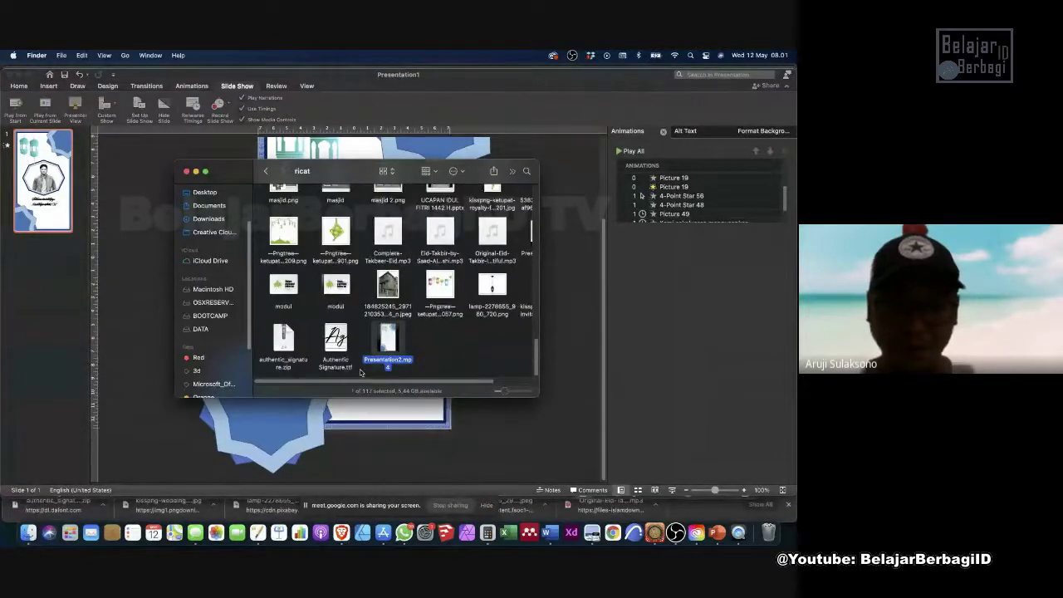
key(space)
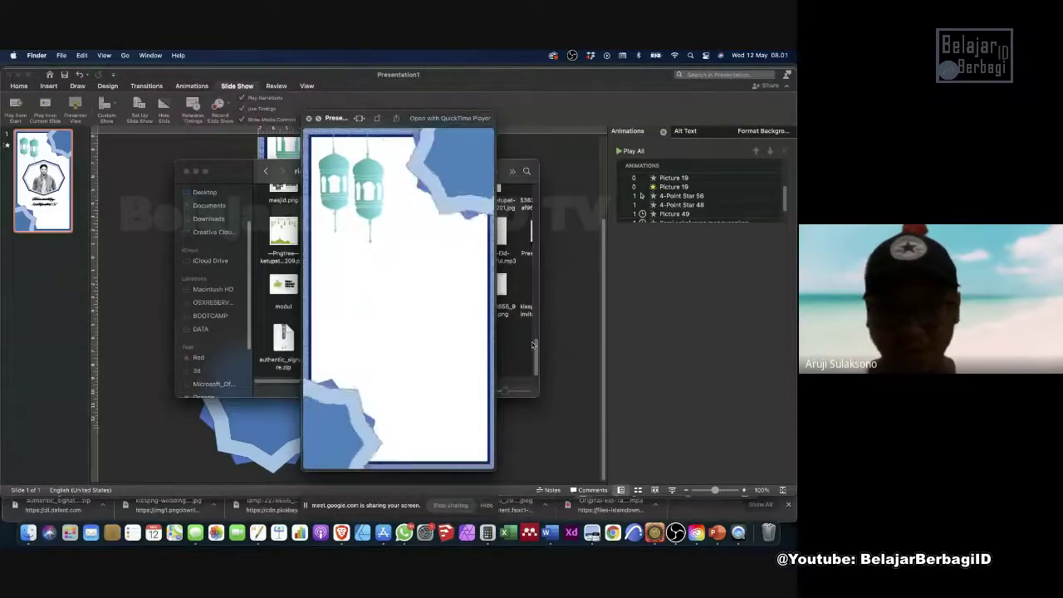
key(space)
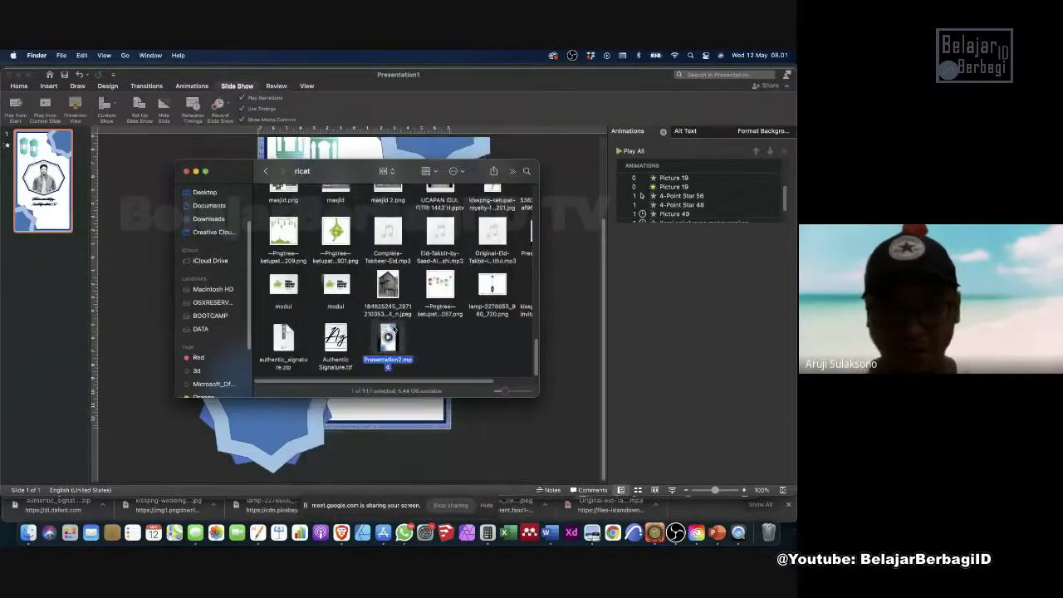
right_click(394, 330)
mouse_move(427, 312)
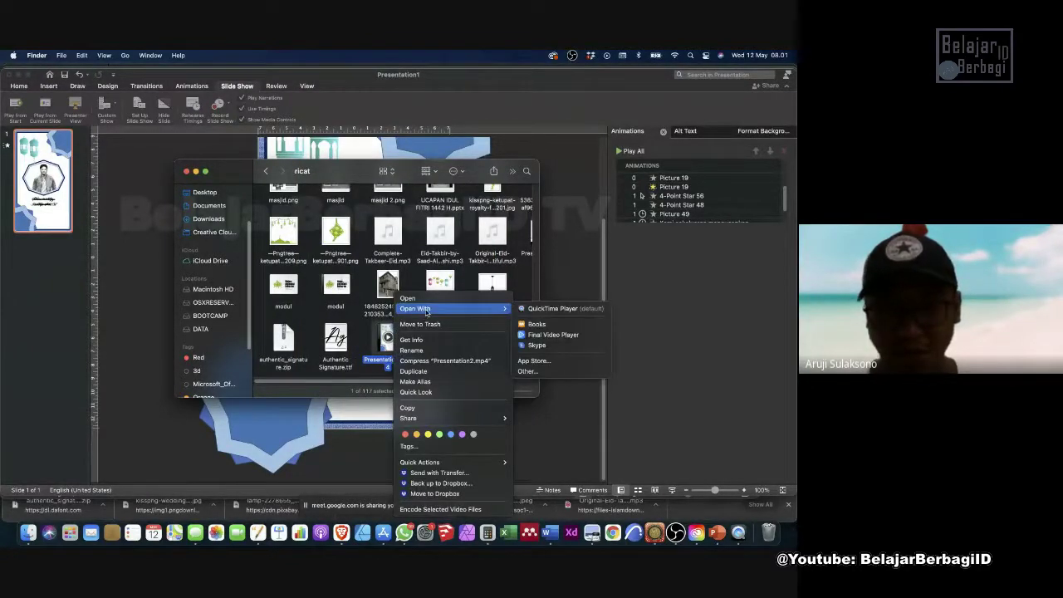
click(532, 309)
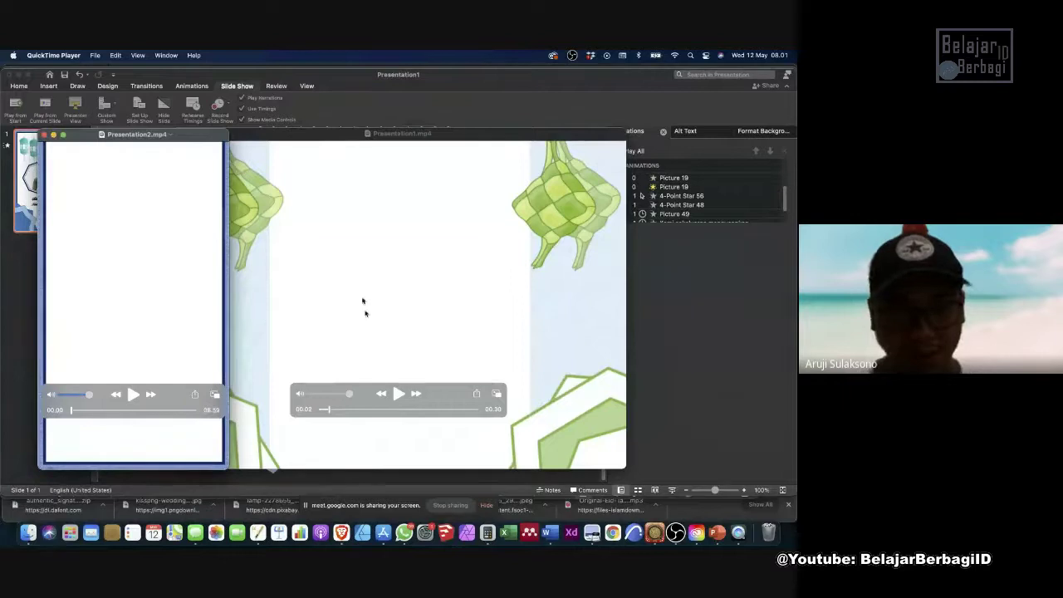
Trim the Presentation2.mp4 video to about its first 27 seconds and play the trimmed clip from the beginning.
click(95, 55)
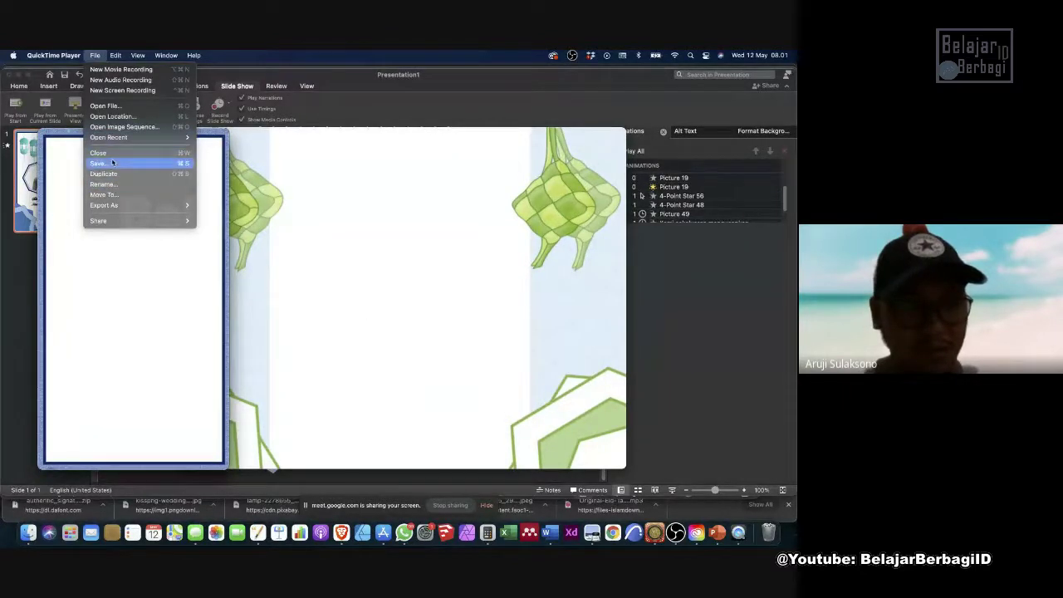
mouse_move(116, 56)
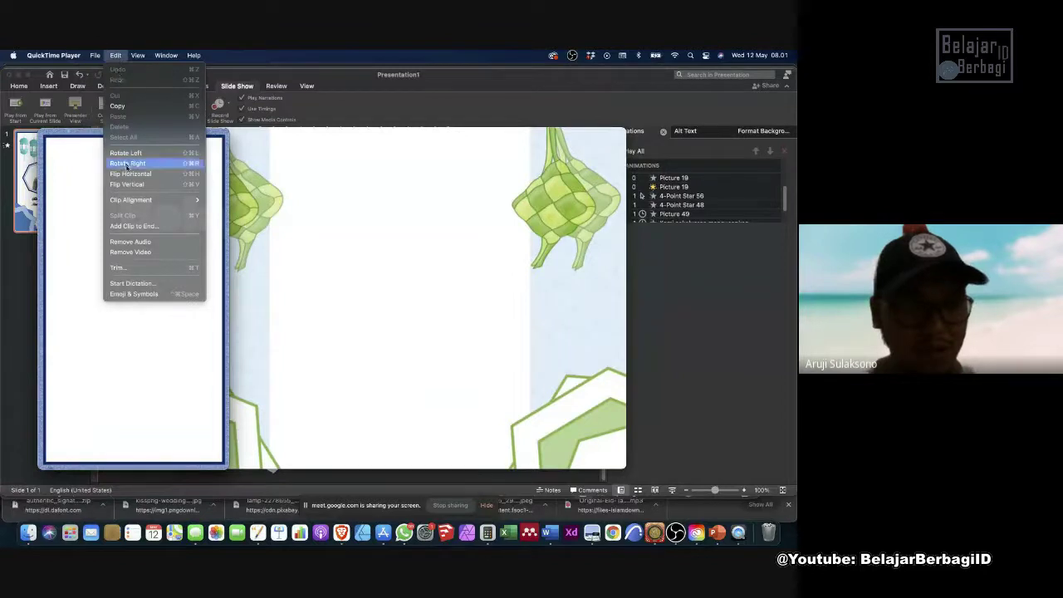
click(152, 266)
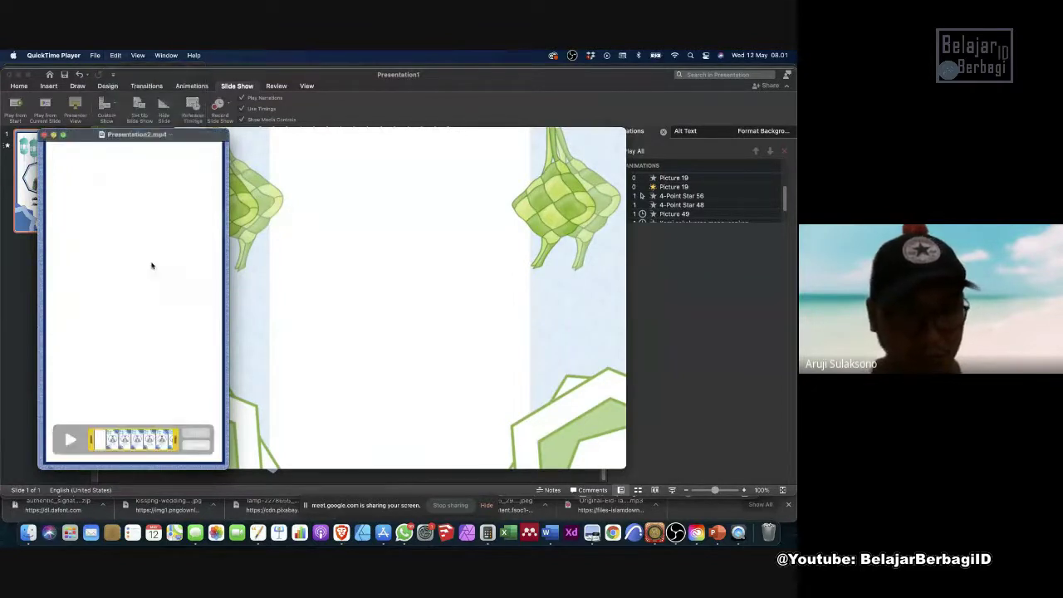
drag(175, 439, 99, 446)
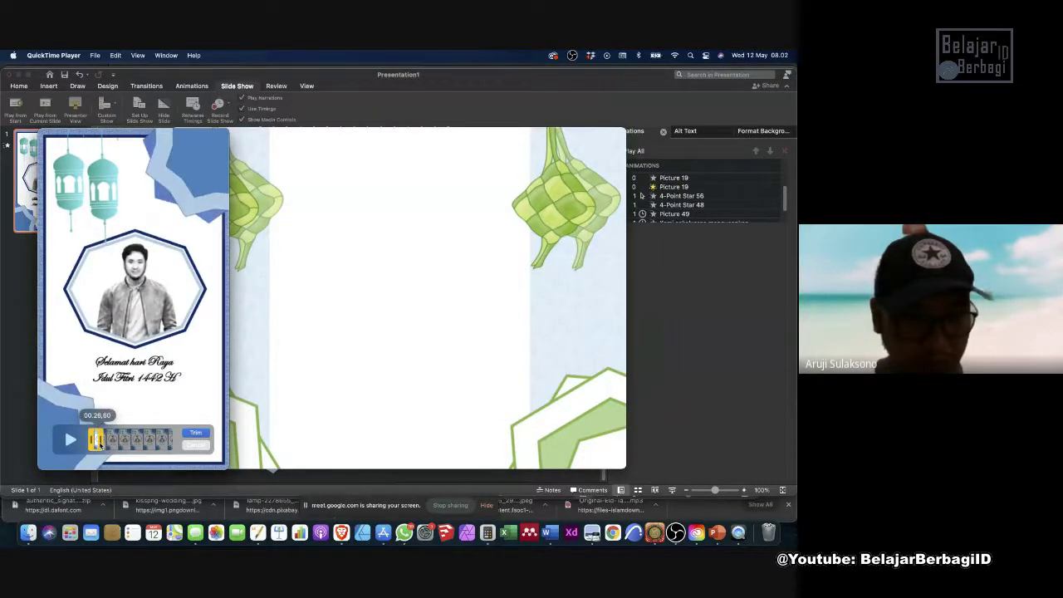
drag(98, 445, 99, 444)
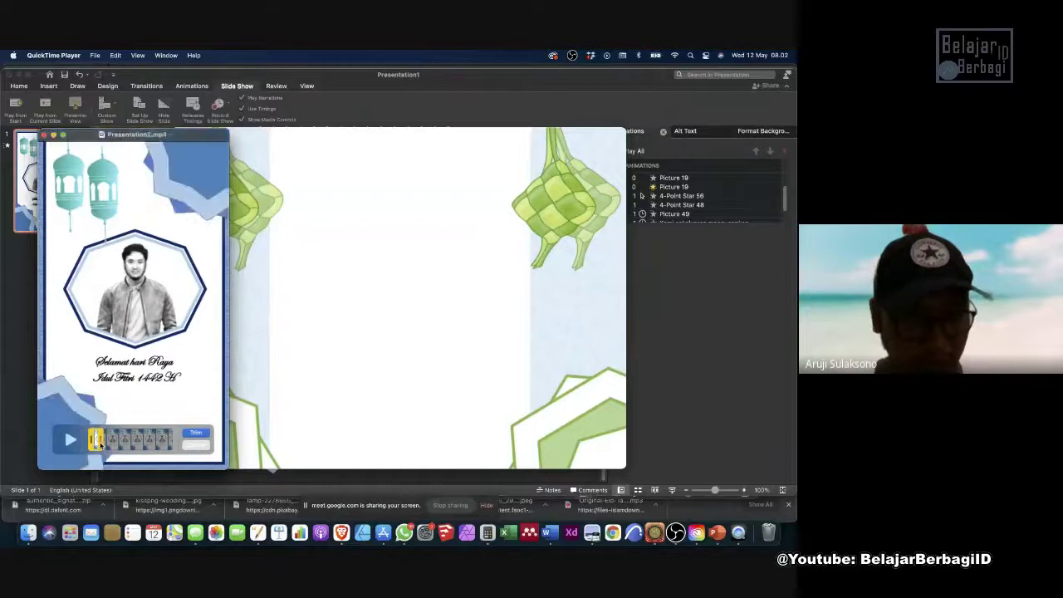
click(196, 433)
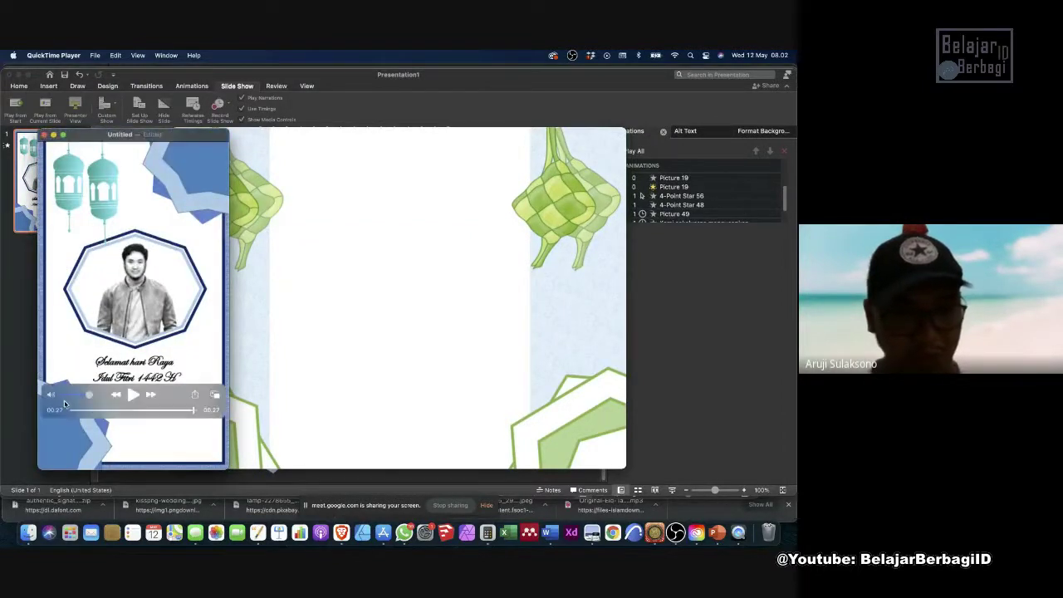
drag(73, 410, 72, 409)
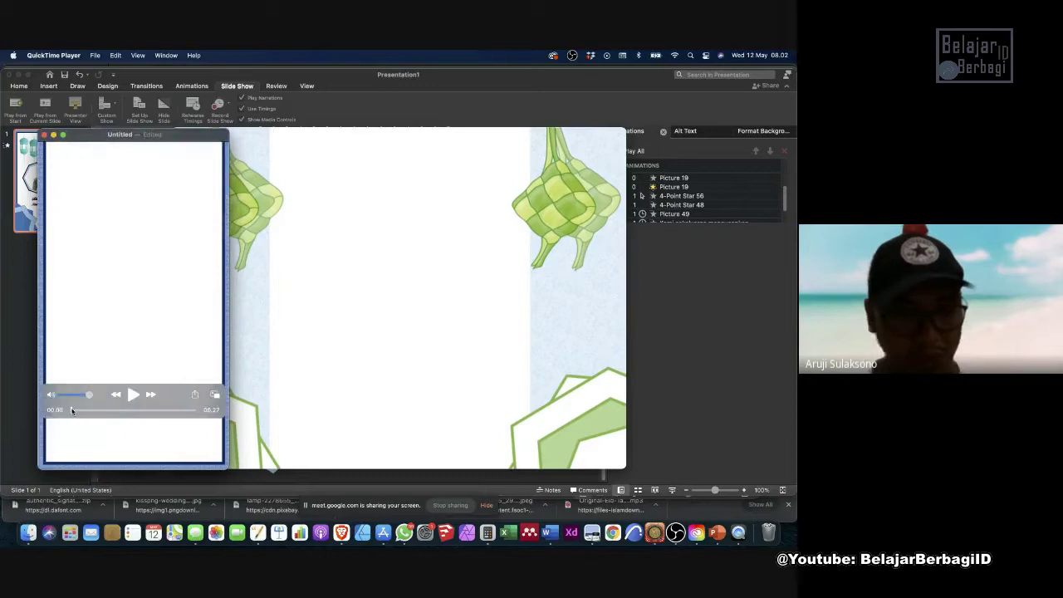
click(133, 395)
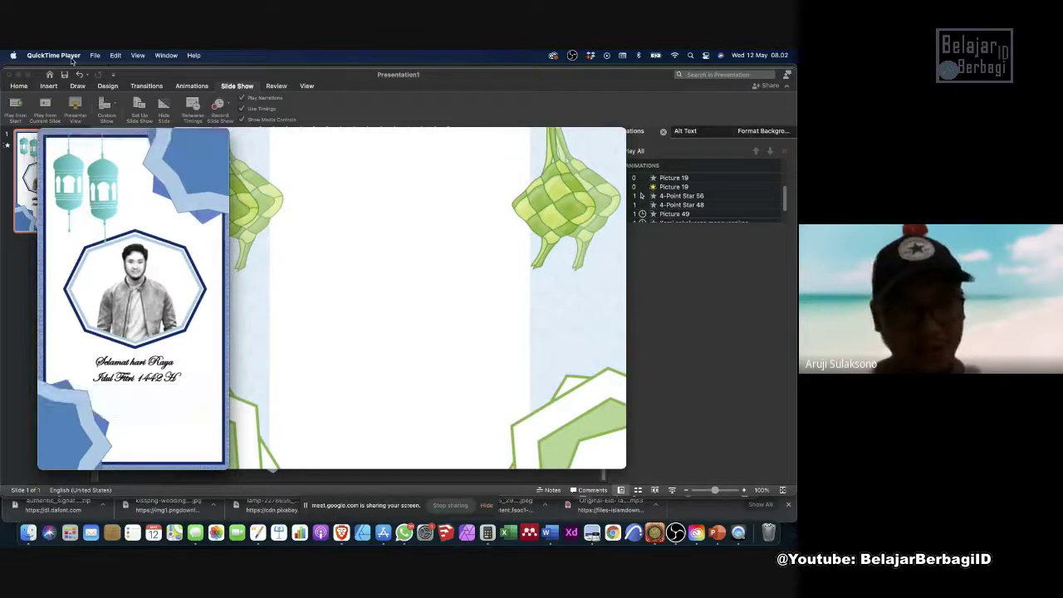
Save the trimmed video as Presentation2 in the ricat folder, replacing the existing Presentation2.mp4.
click(94, 55)
click(136, 166)
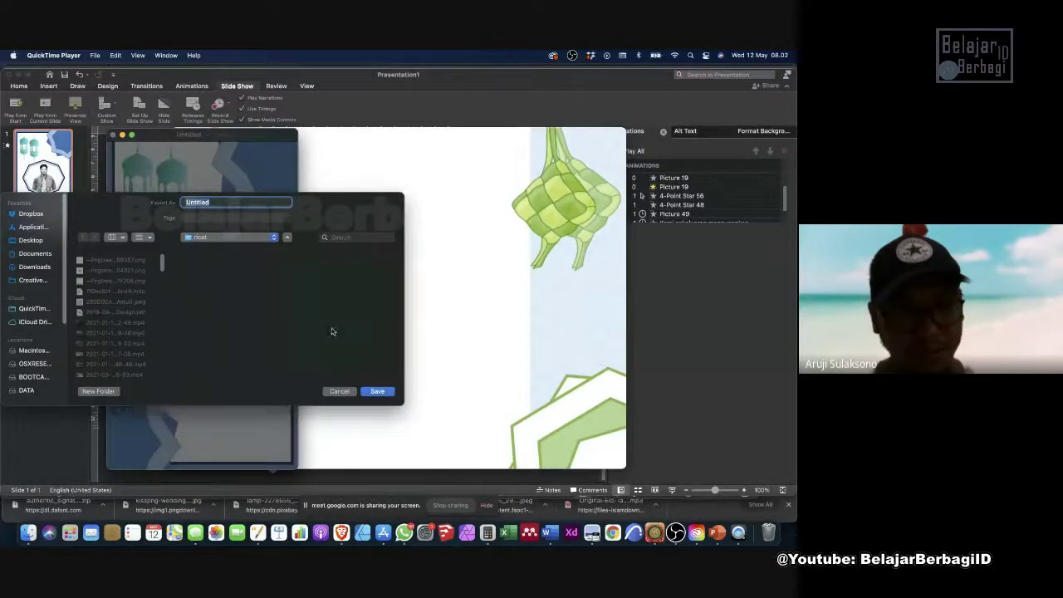
scroll(145, 314, down, 10)
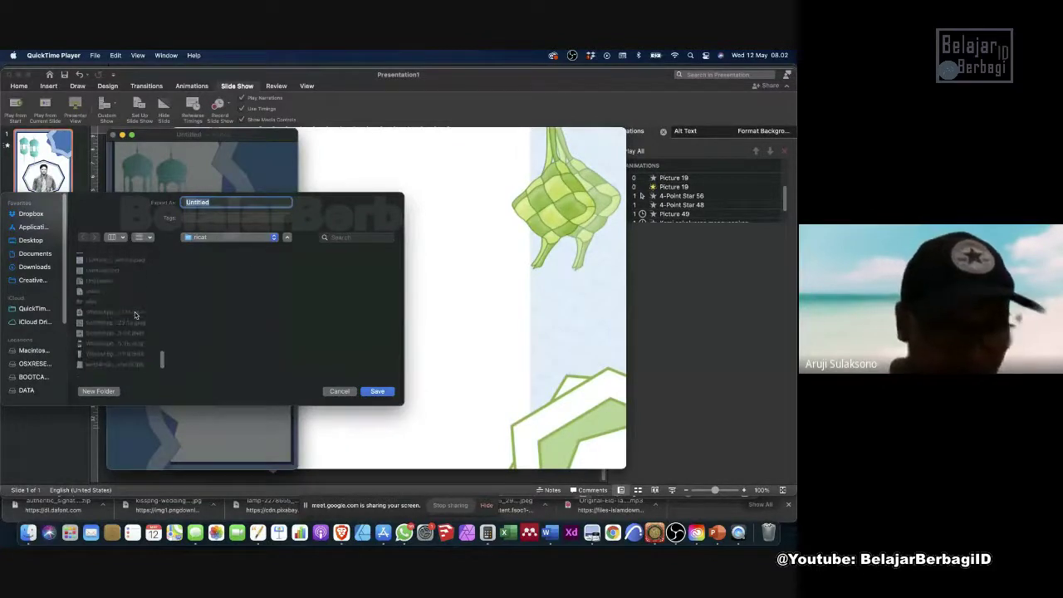
scroll(135, 314, up, 3)
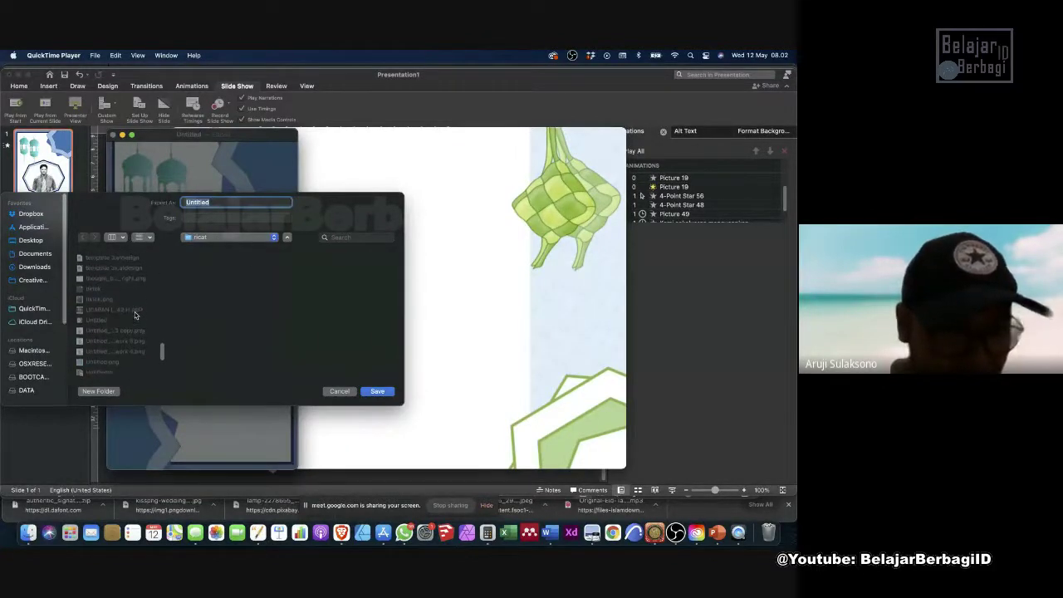
scroll(135, 314, up, 5)
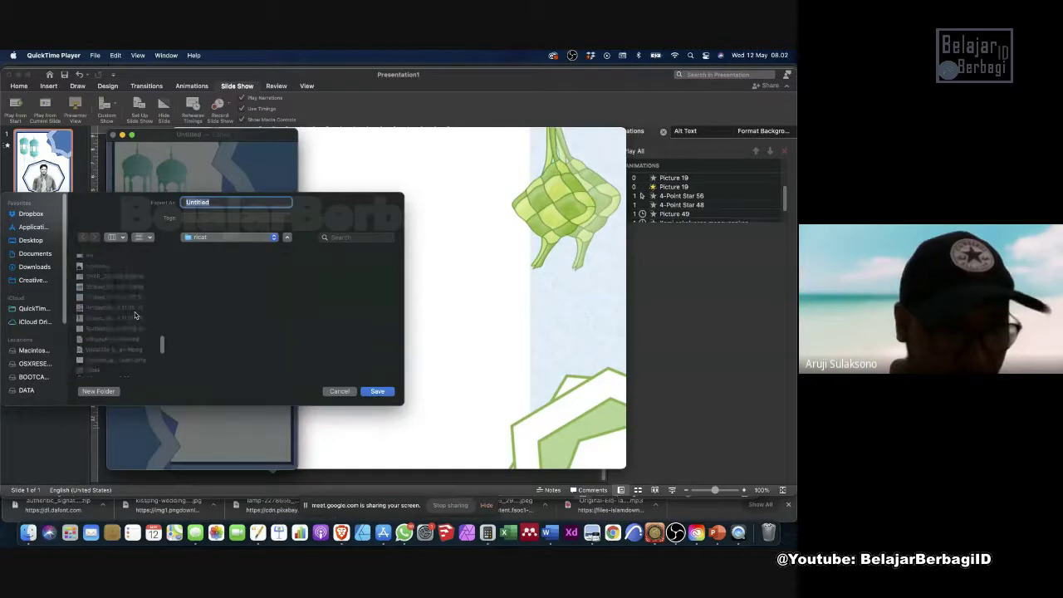
scroll(135, 314, up, 5)
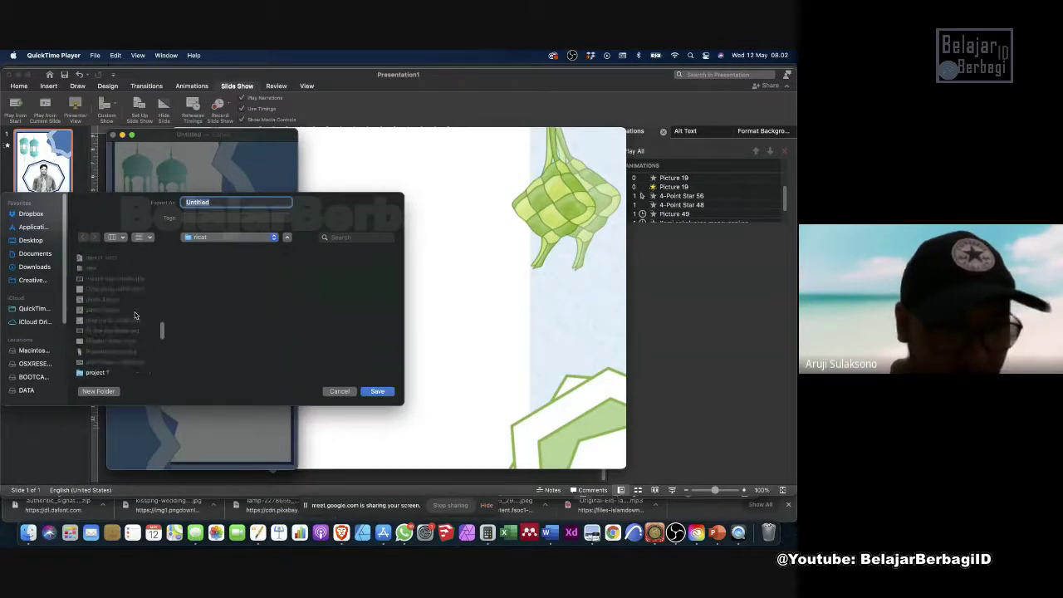
text(Presentation2)
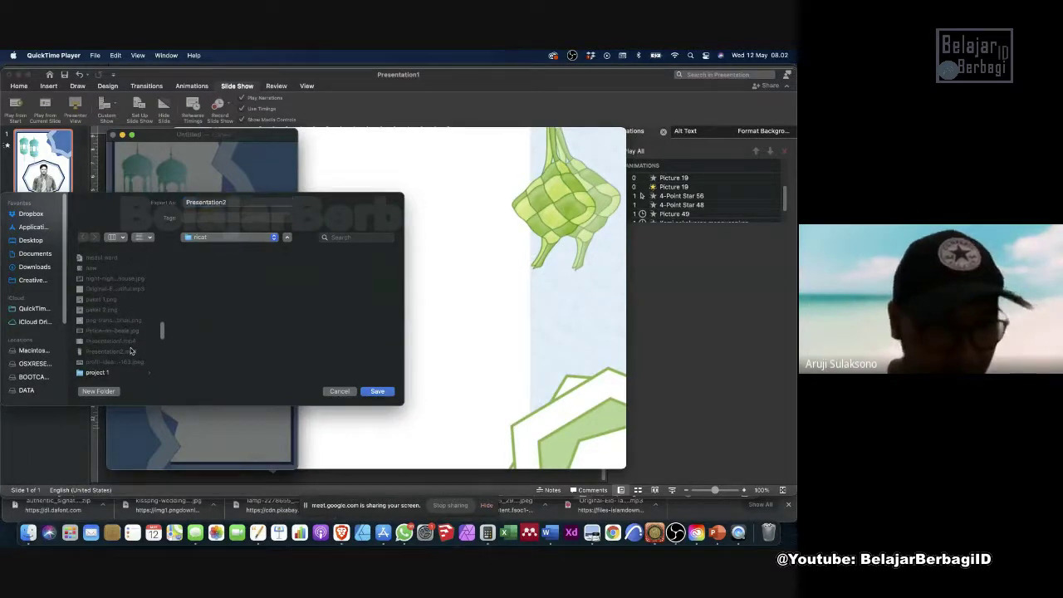
click(377, 390)
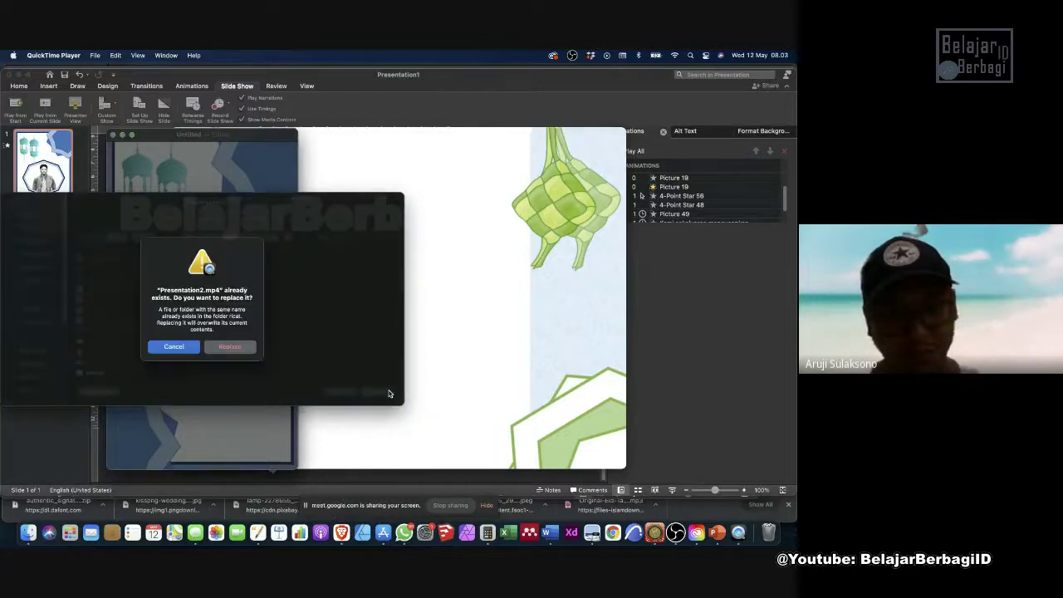
click(252, 348)
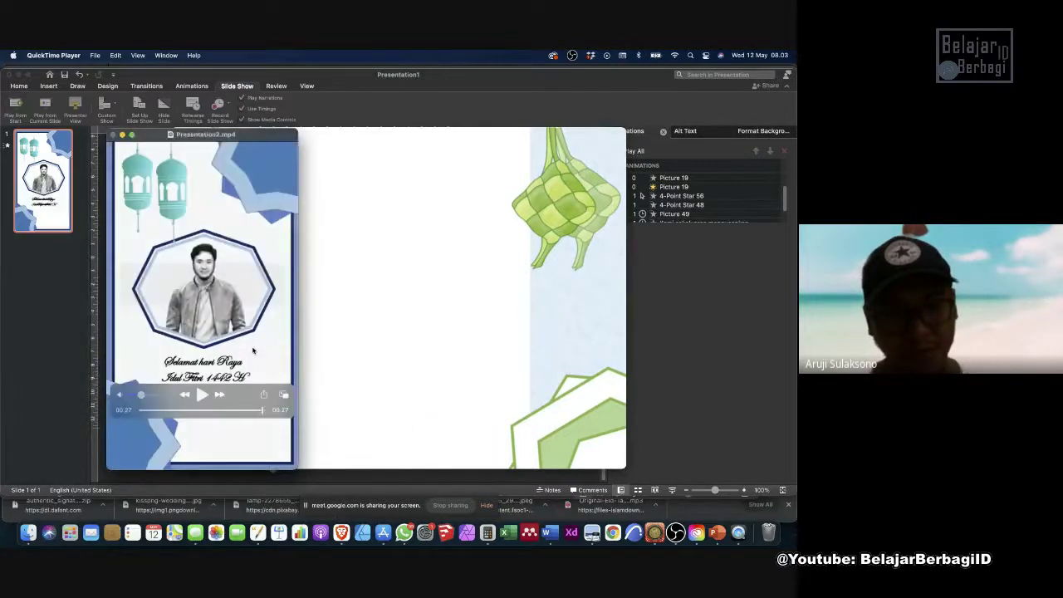
Switch to Brave and review the Technipages article "Windows 10: How to Trim Video", including its Trim and slider steps.
click(409, 114)
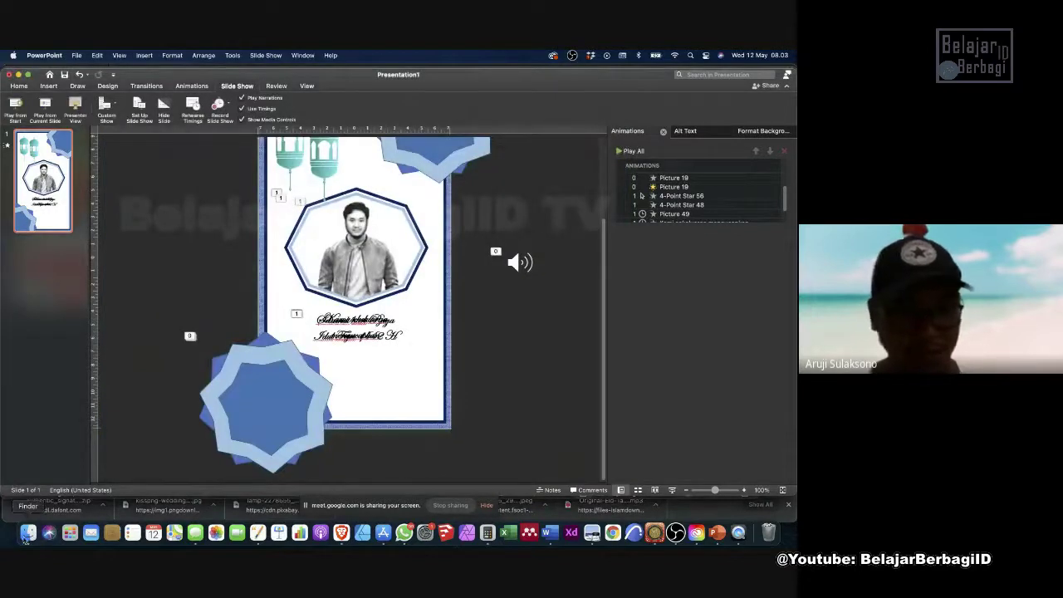
click(341, 533)
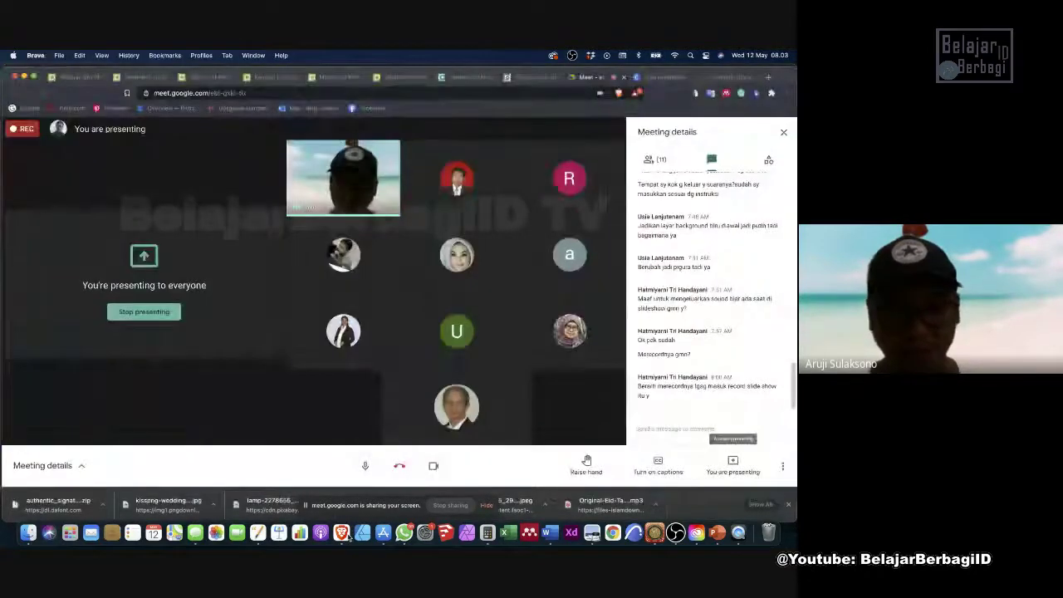
click(533, 77)
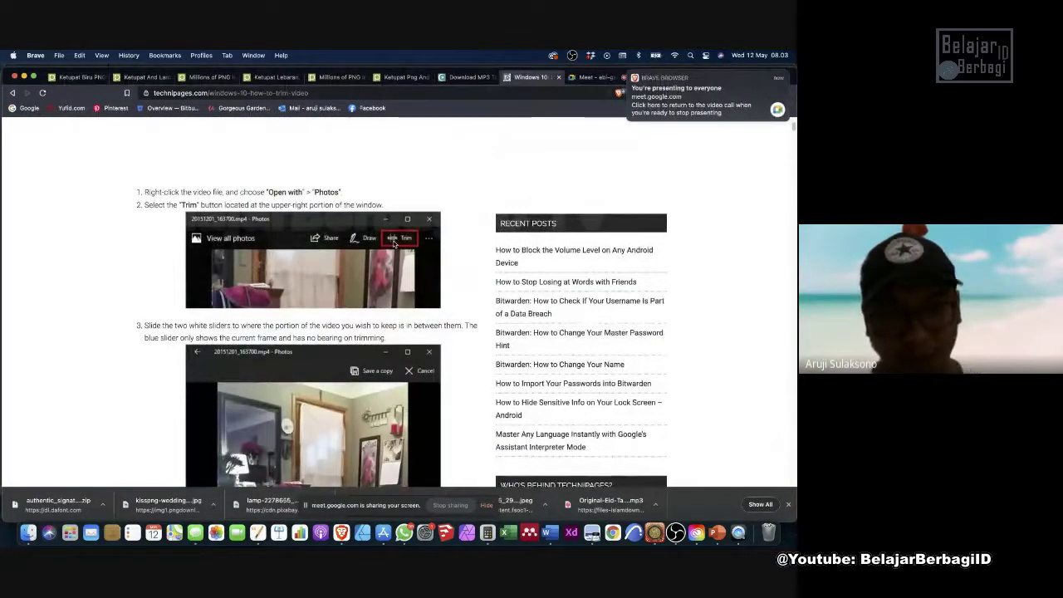
scroll(395, 242, down, 5)
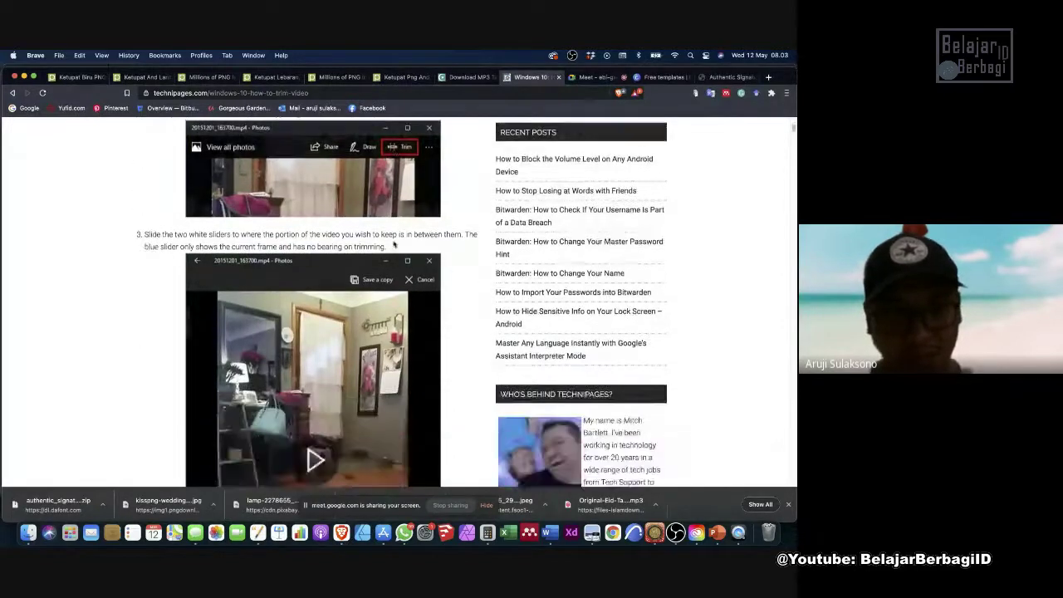
scroll(395, 242, down, 5)
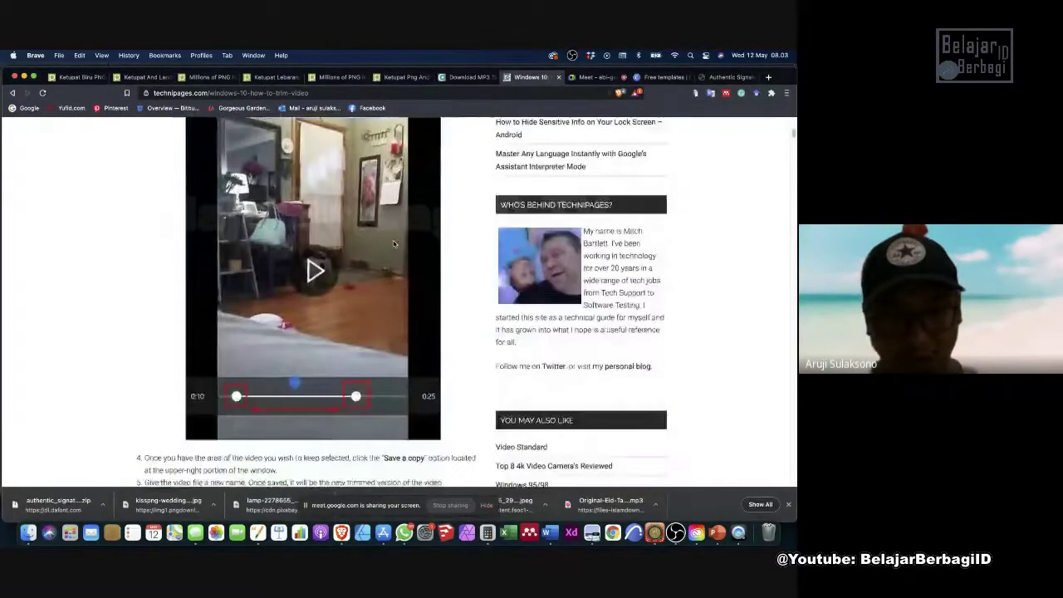
scroll(395, 243, up, 6)
scroll(395, 242, up, 10)
scroll(395, 243, down, 12)
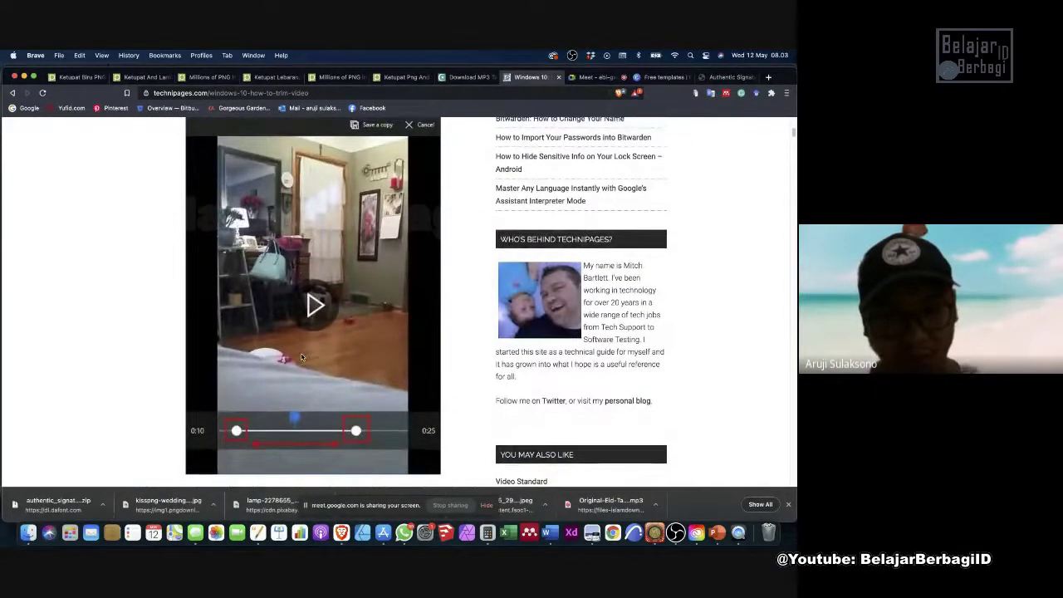
scroll(311, 358, up, 1)
scroll(391, 424, up, 10)
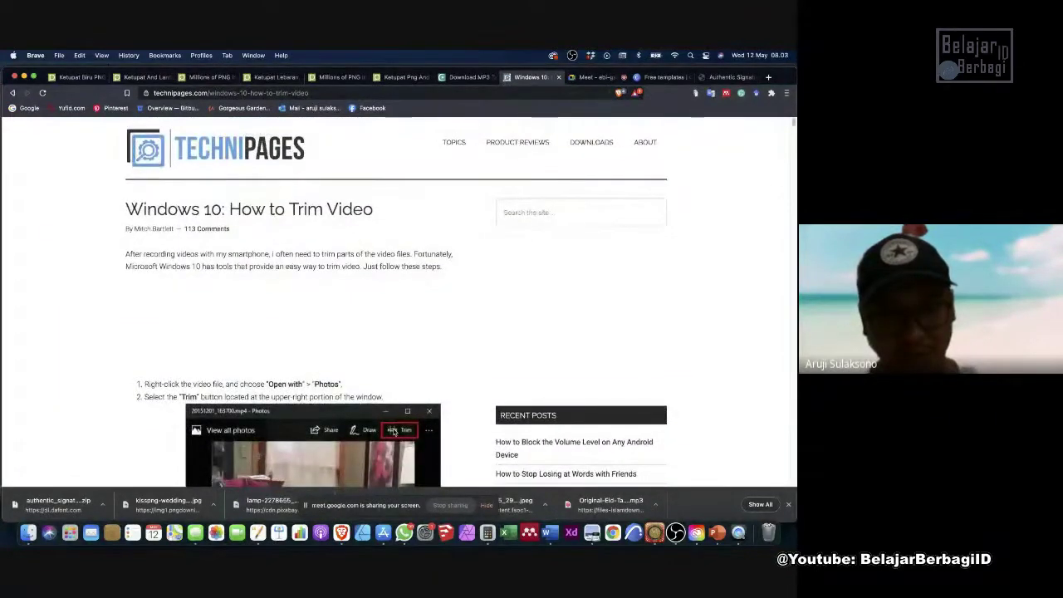
scroll(410, 239, down, 2)
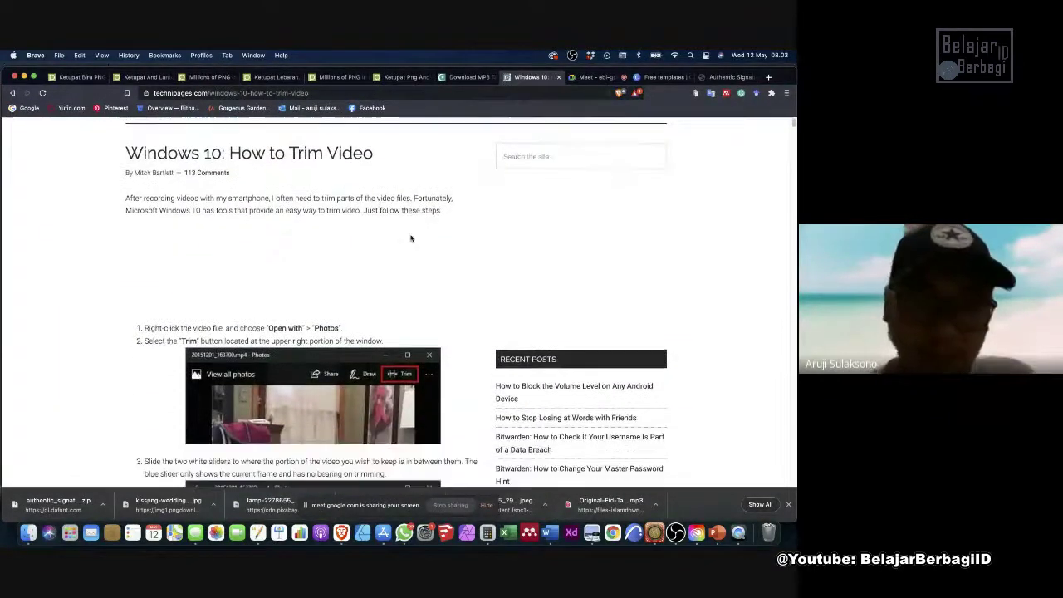
Look at the pngtree ketupat results and the Google Meet chat in Brave, and return to the presentation in PowerPoint.
click(86, 78)
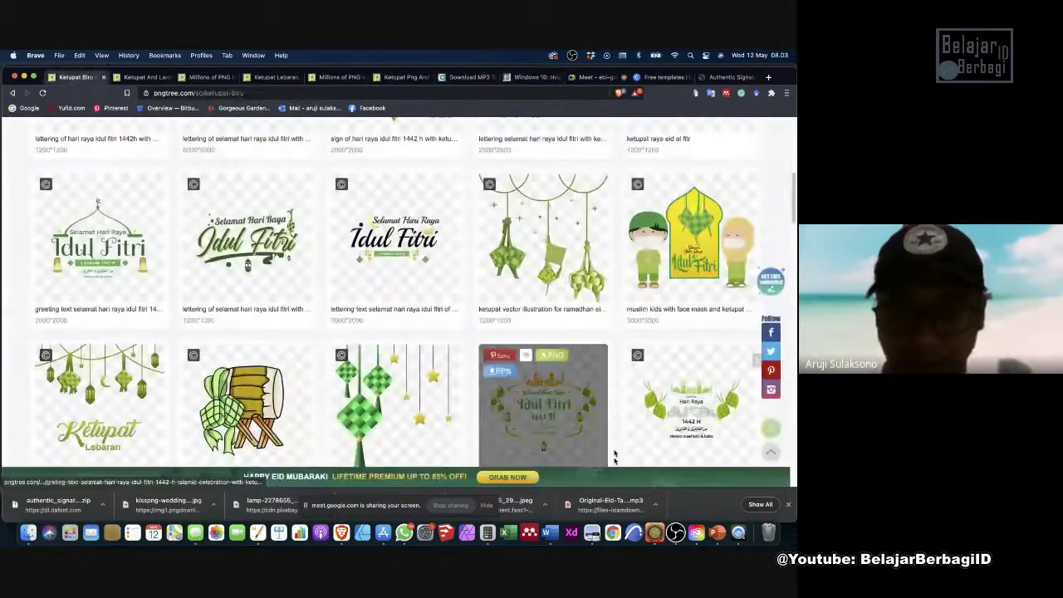
click(600, 76)
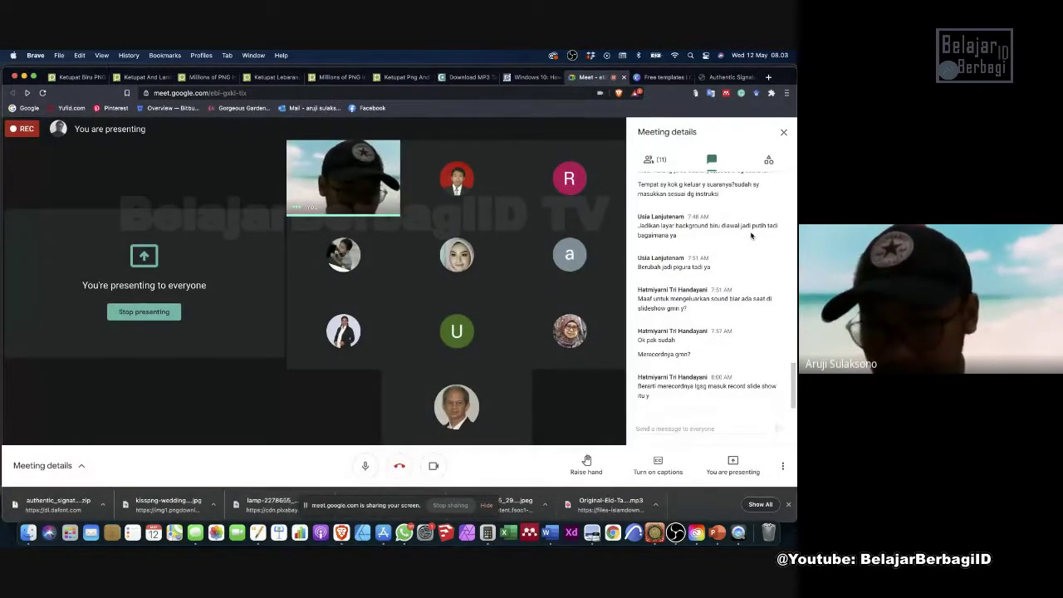
click(716, 532)
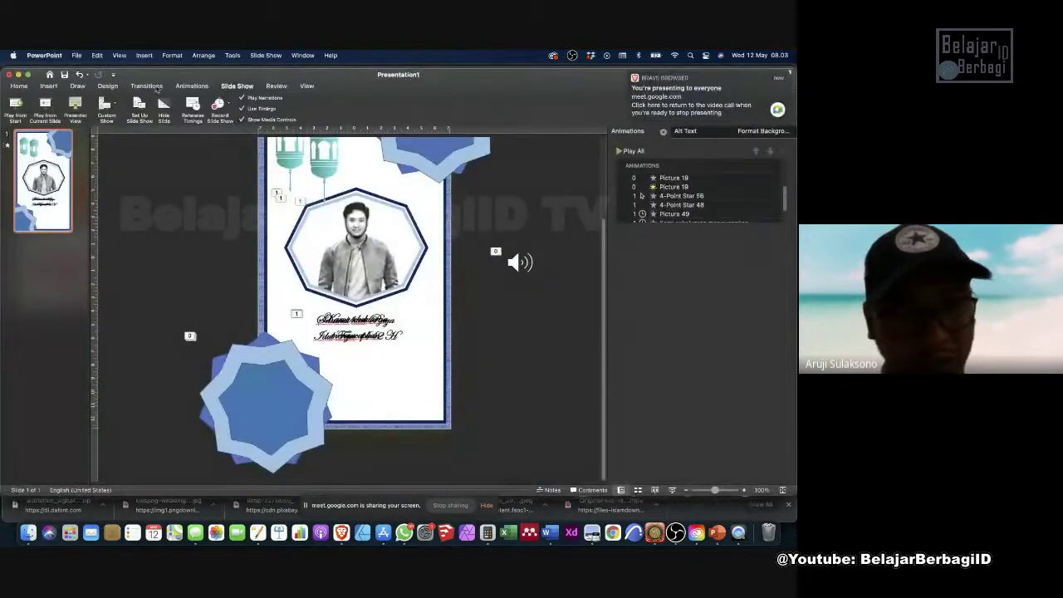
Show the Record Slide Show options without recording, and check the Google Meet chat in Brave before returning to PowerPoint.
click(247, 86)
click(247, 85)
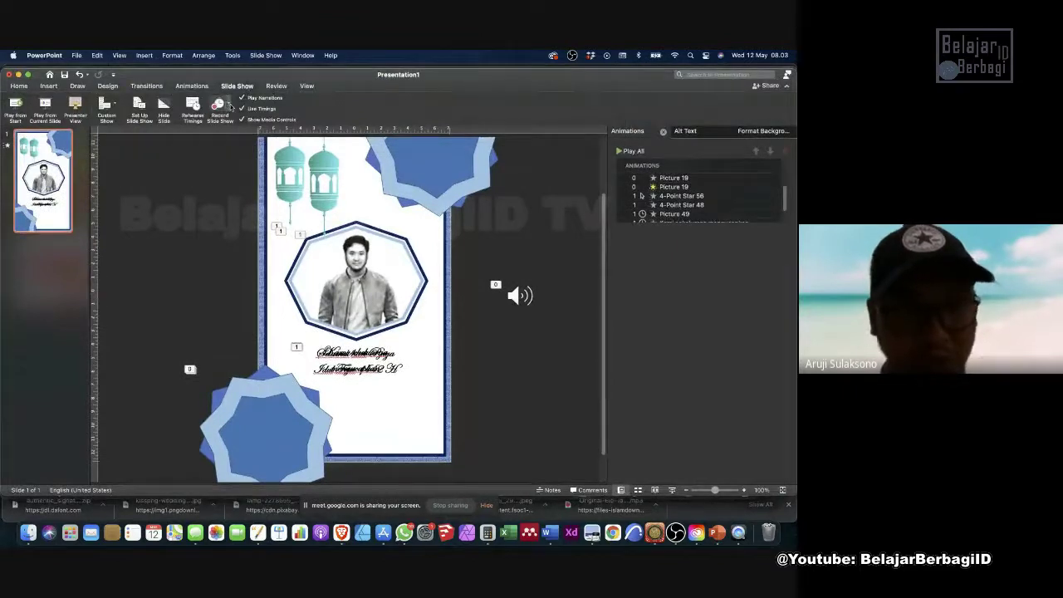
click(228, 104)
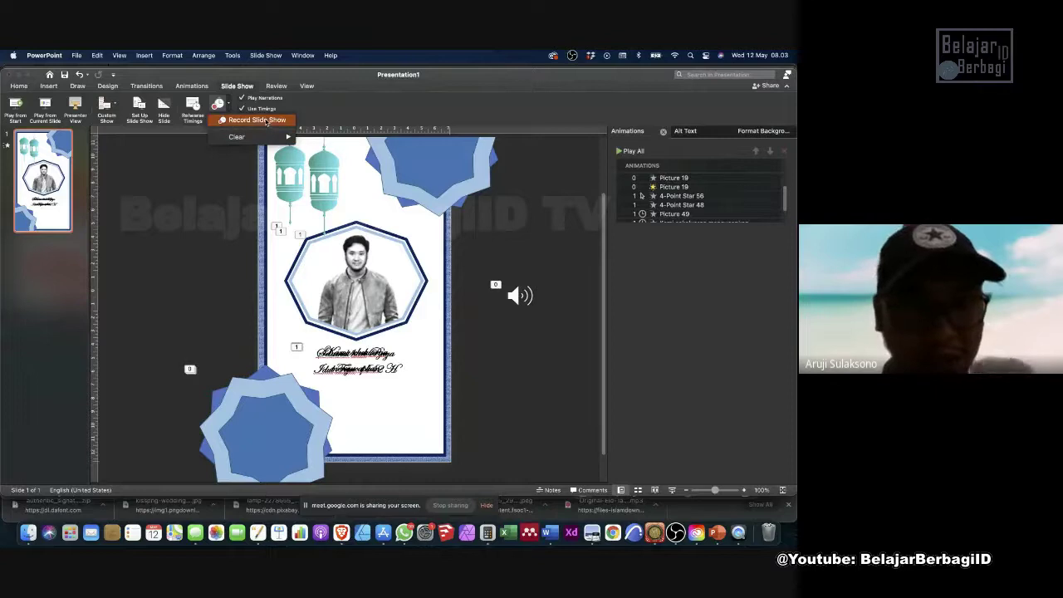
click(210, 226)
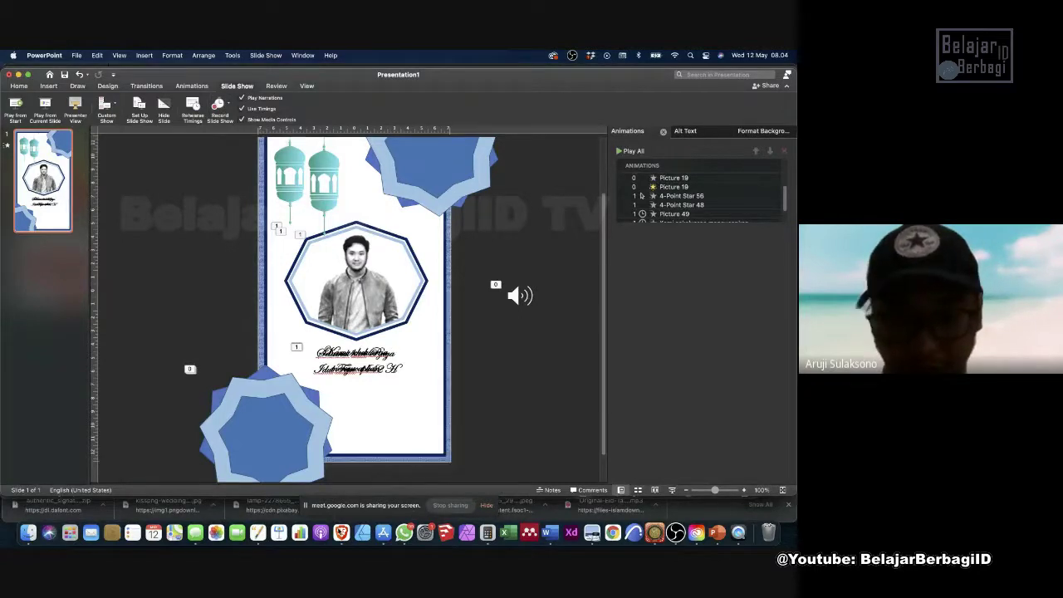
click(340, 532)
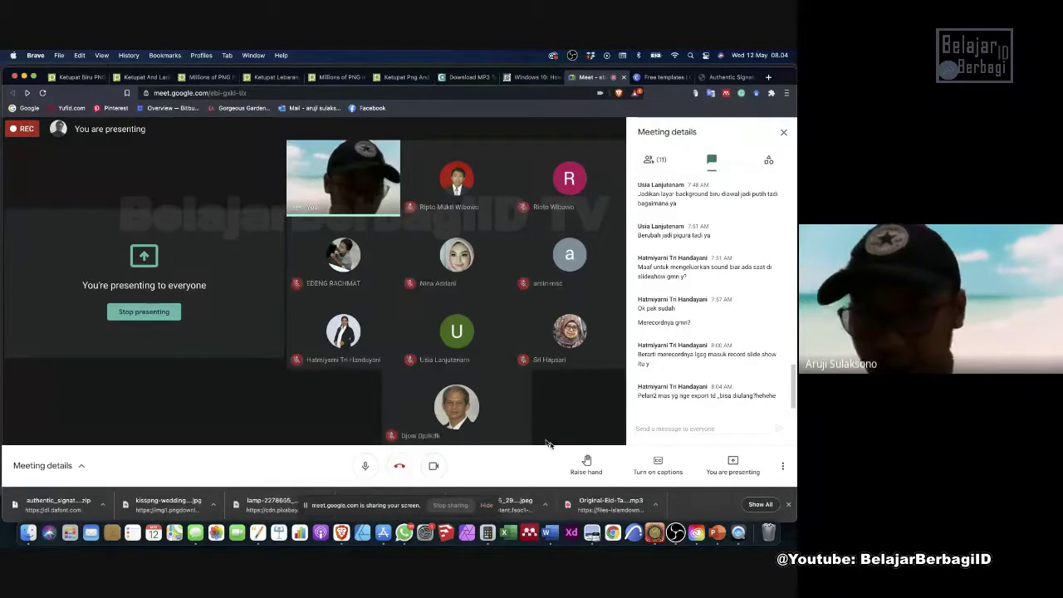
click(719, 534)
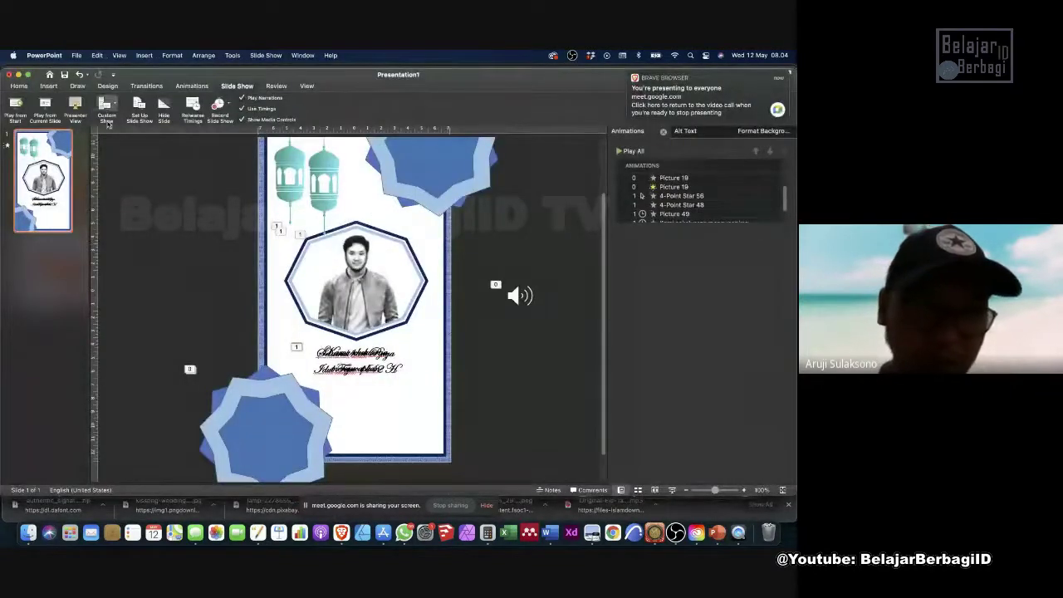
Open the export settings for Presentation1 in the ricat folder and choose MP4 as the file format.
click(76, 56)
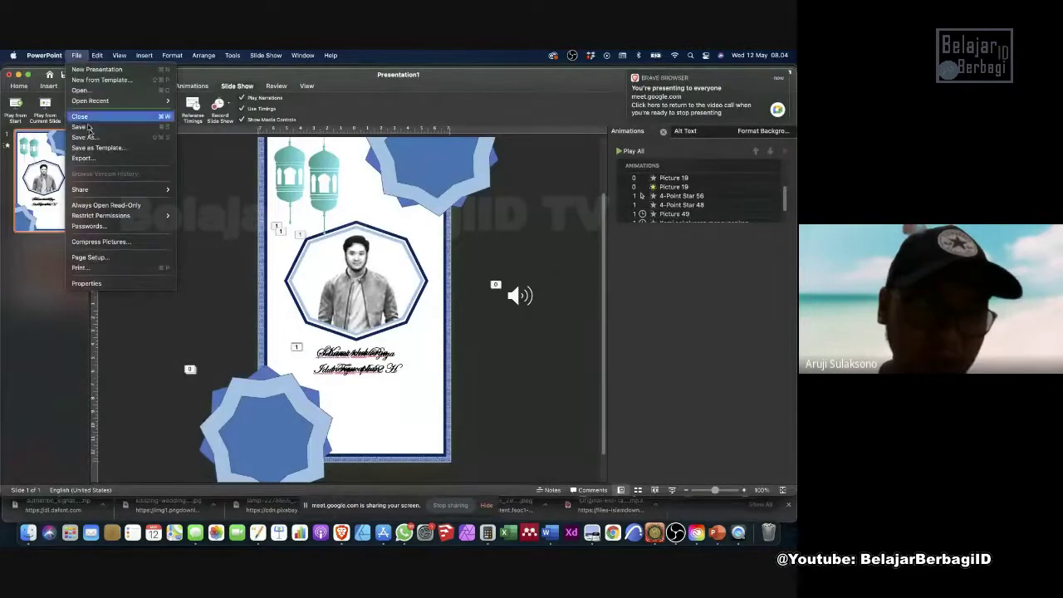
click(94, 159)
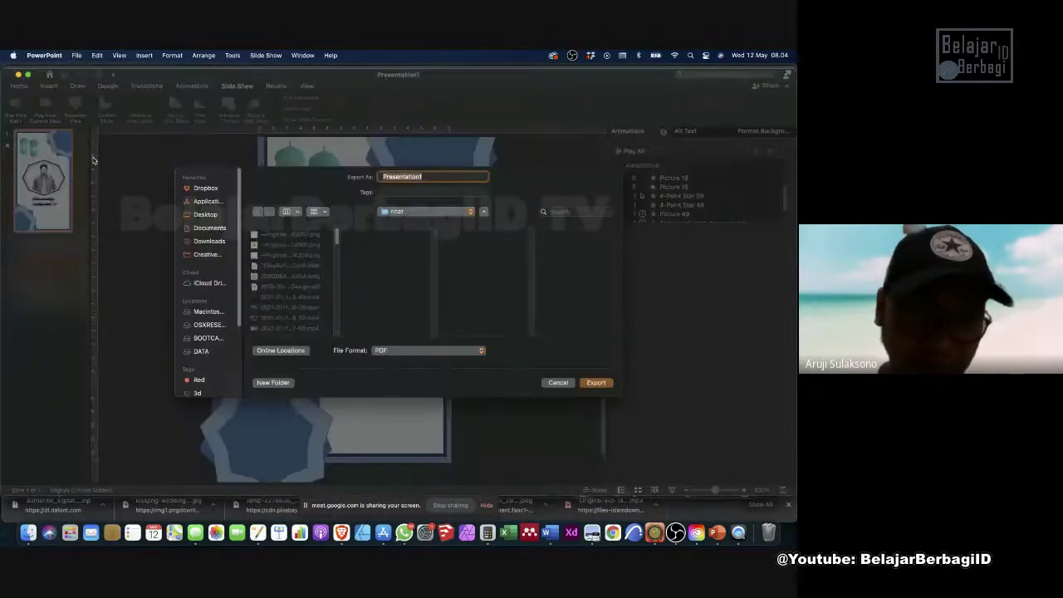
click(467, 352)
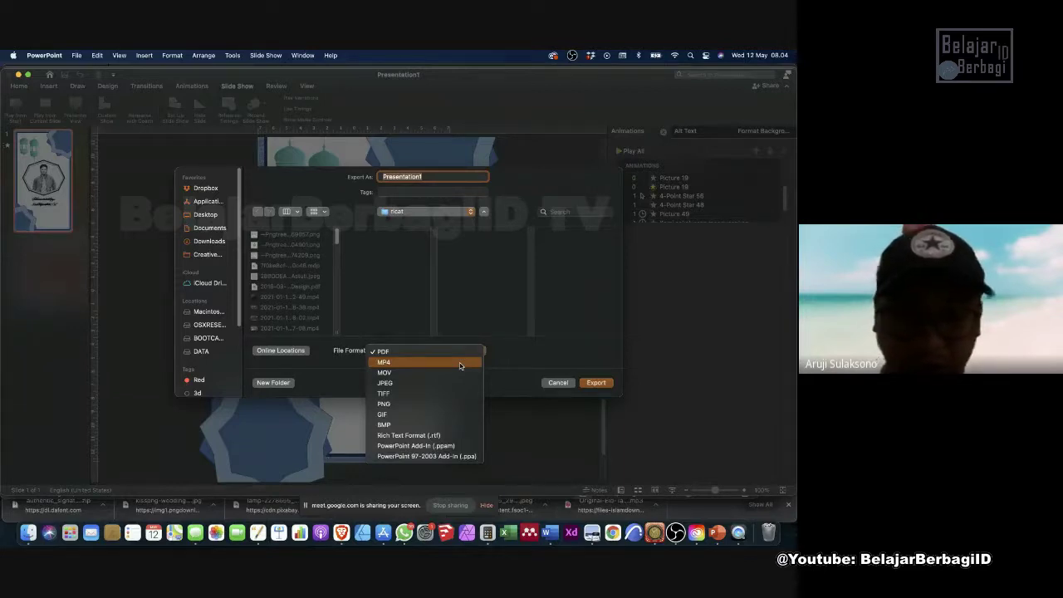
click(461, 373)
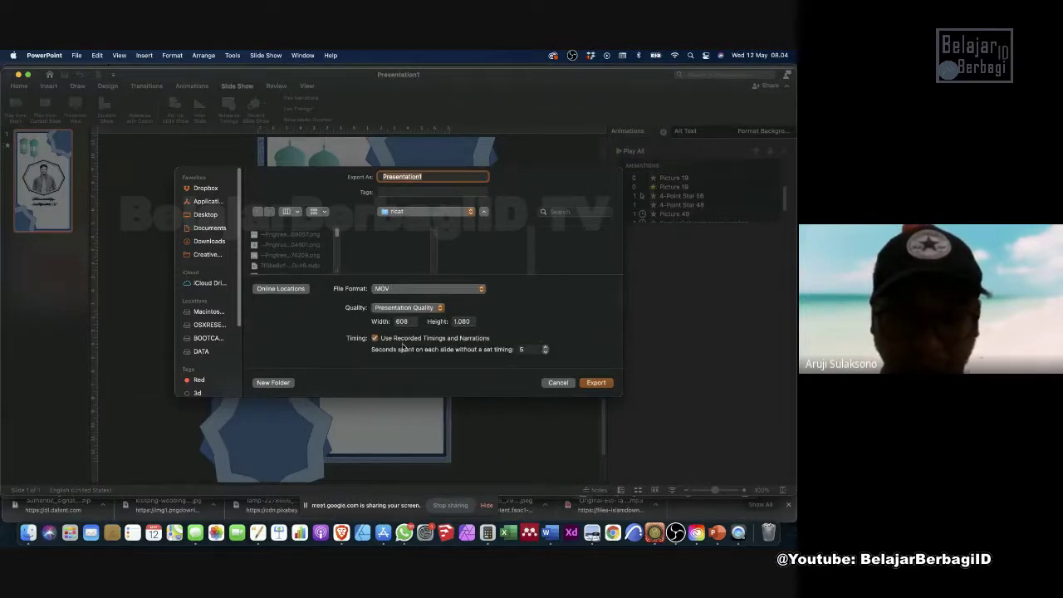
click(416, 289)
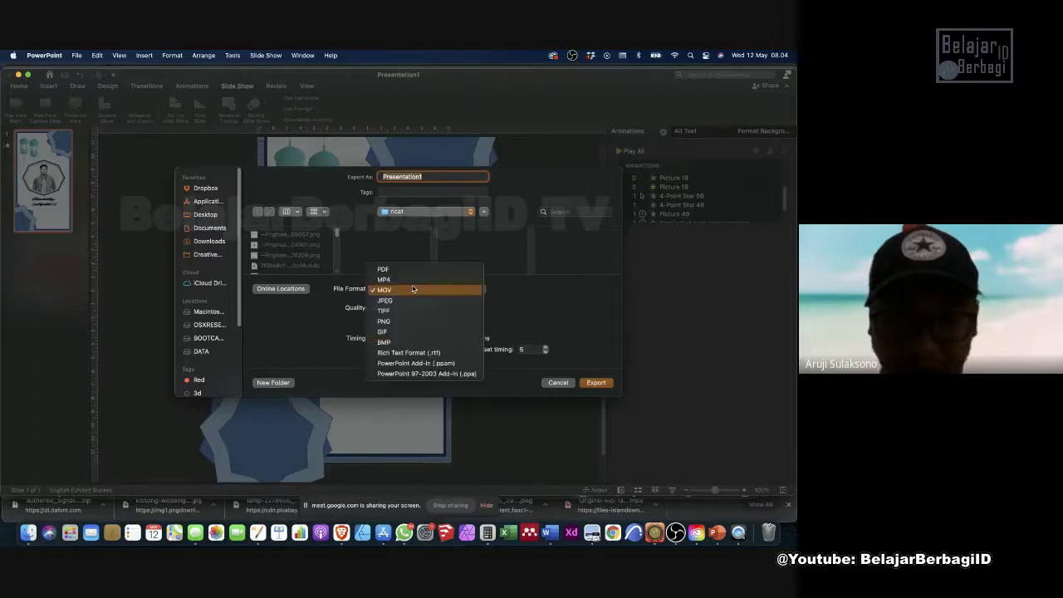
click(412, 283)
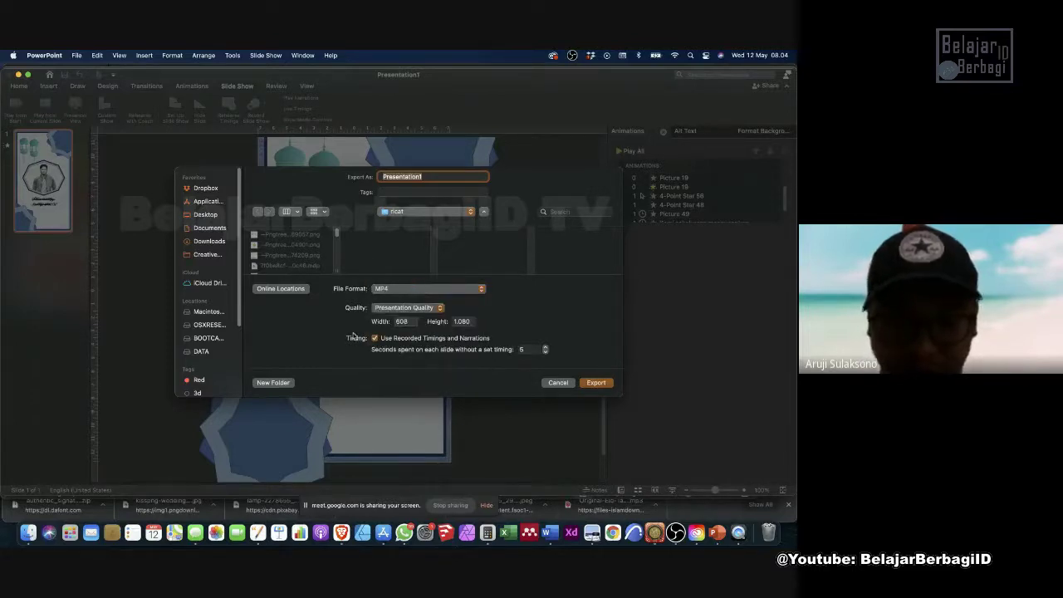
Set the export quality to Low Quality and leave Use Recorded Timings and Narrations enabled.
click(424, 313)
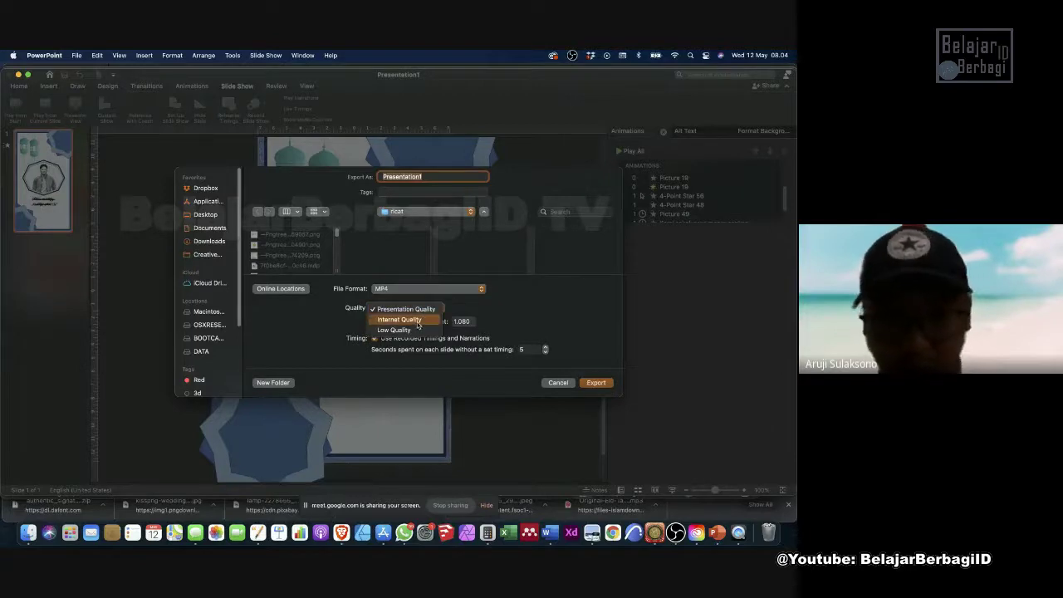
click(410, 331)
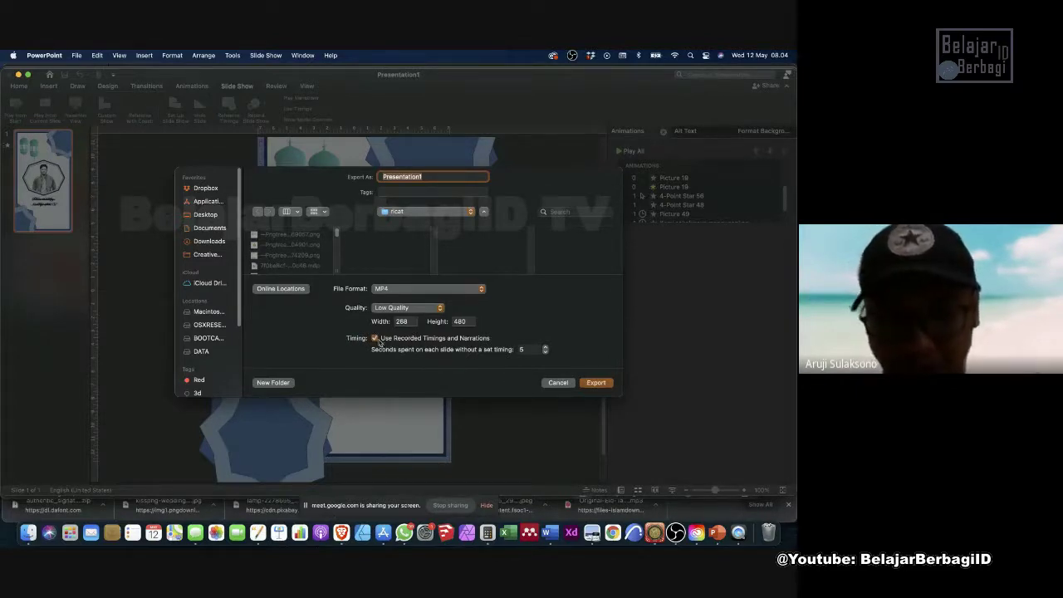
click(375, 339)
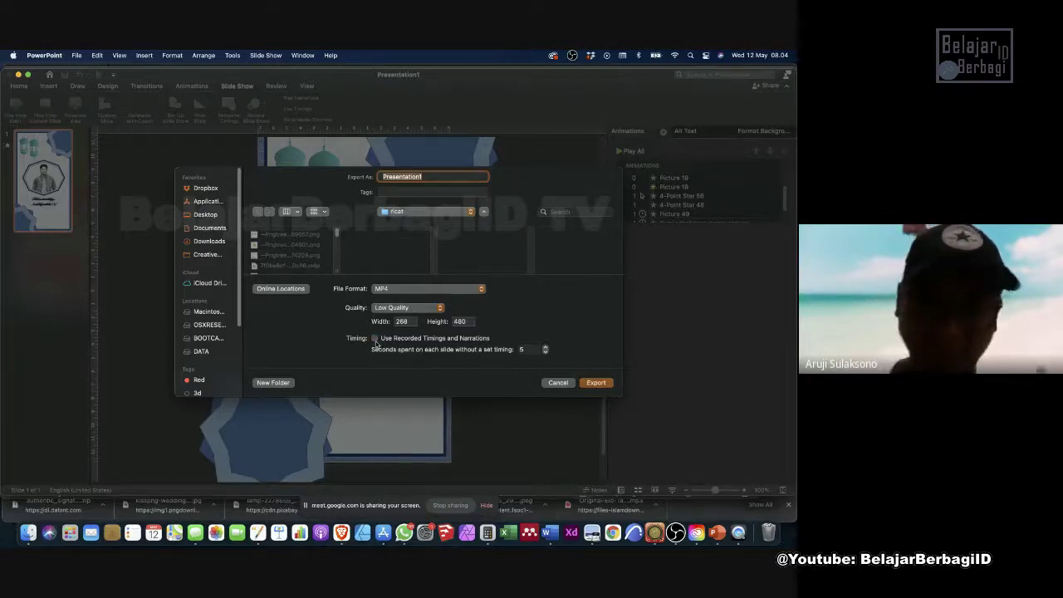
click(374, 339)
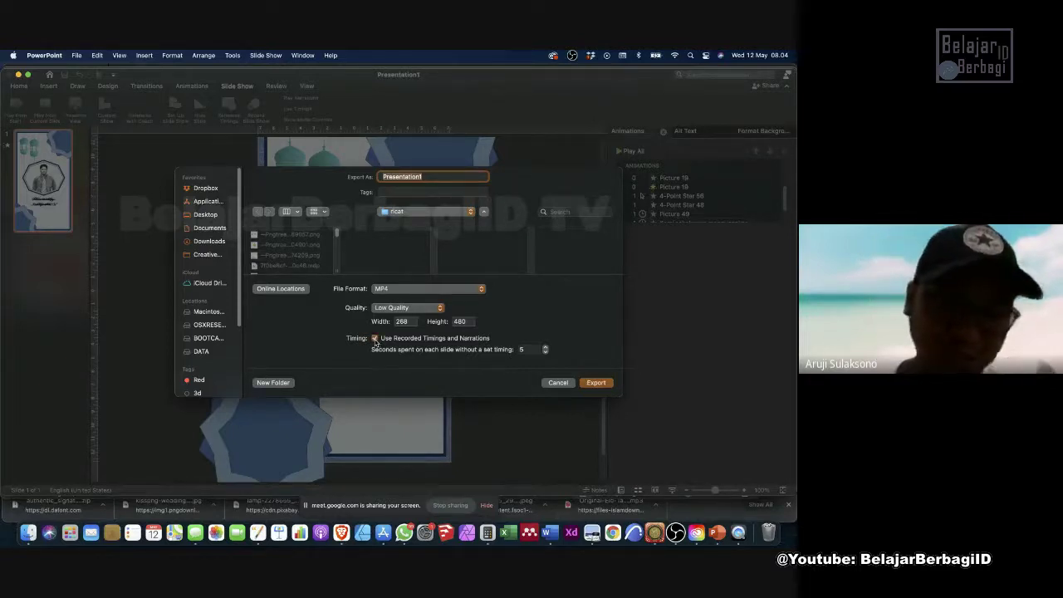